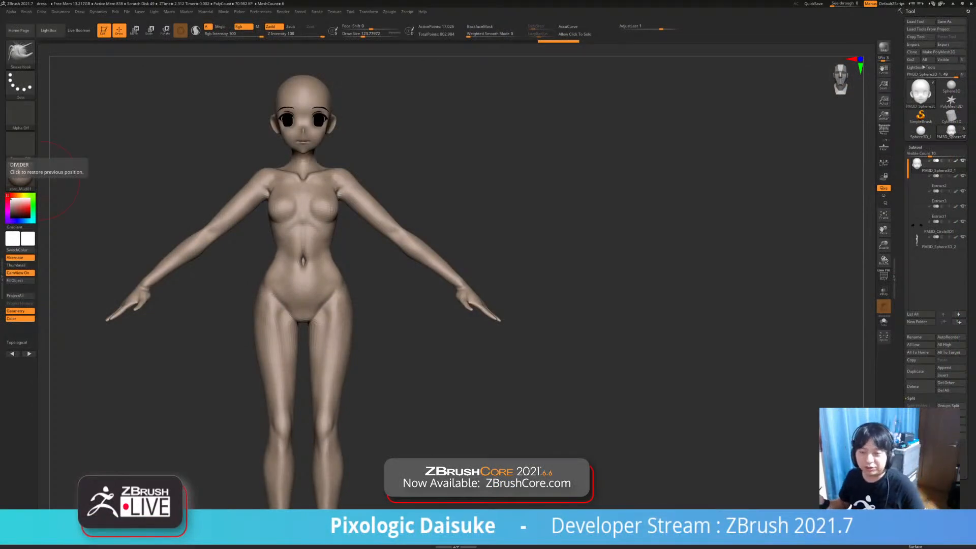
pyautogui.moveTo(66, 191); pyautogui.dragTo(84, 209)
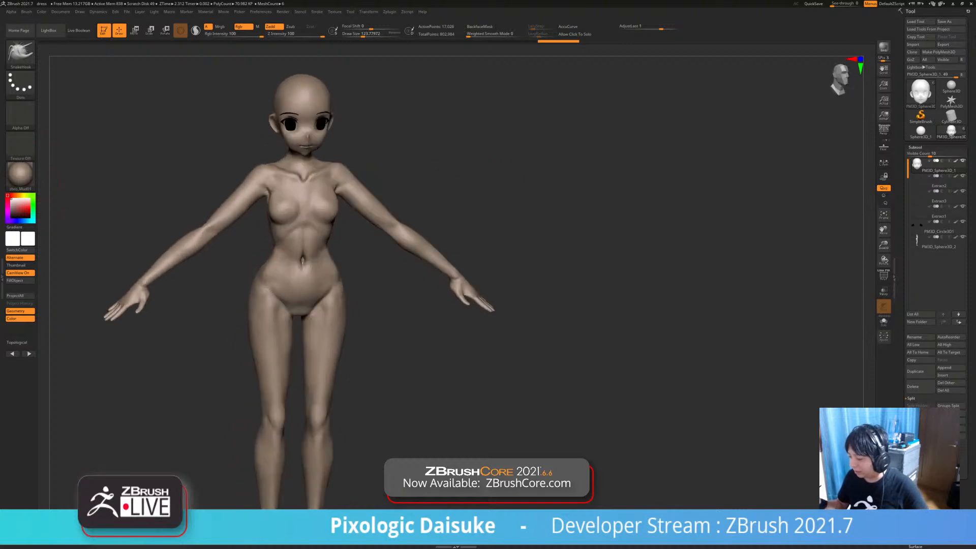
pyautogui.moveTo(452, 194); pyautogui.dragTo(471, 195)
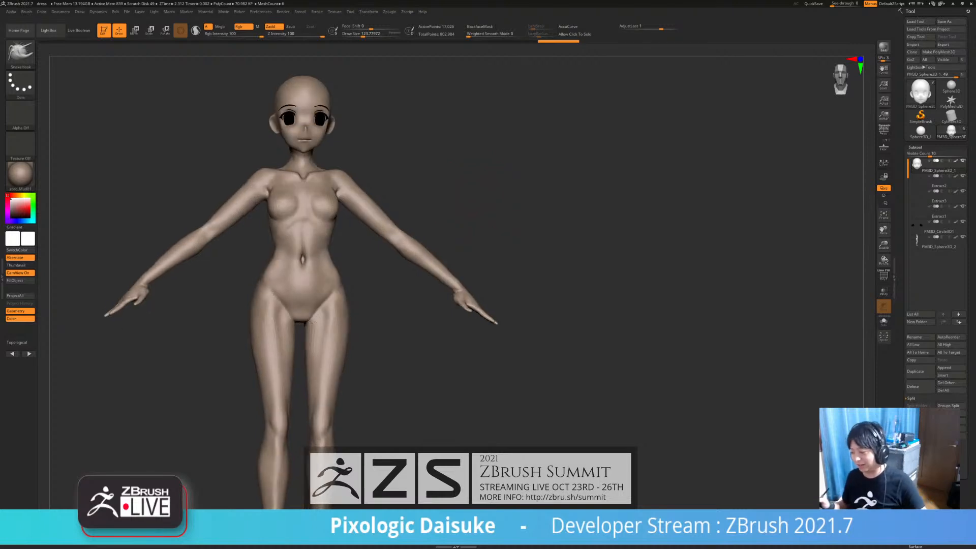
pyautogui.moveTo(472, 196); pyautogui.dragTo(488, 333)
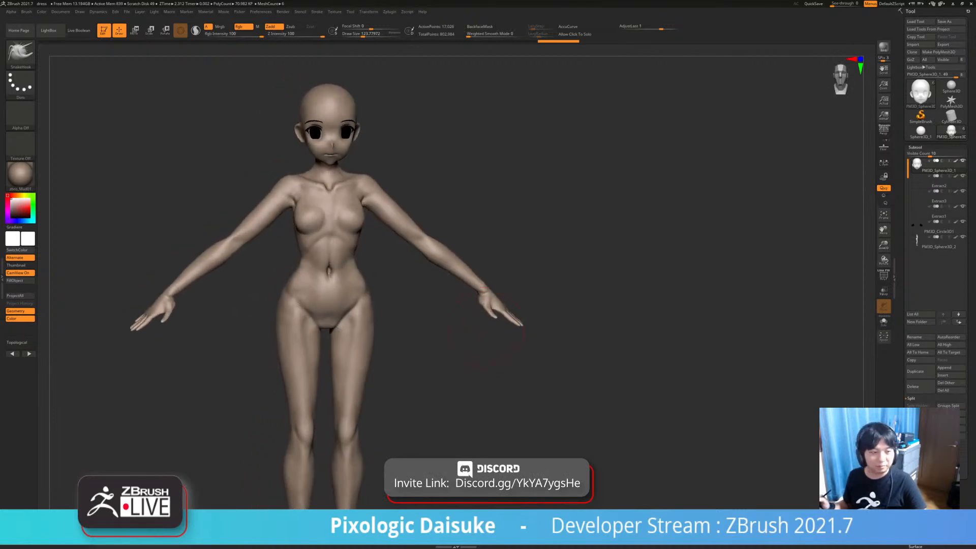
pyautogui.moveTo(488, 318)
pyautogui.mouseDown()
pyautogui.moveTo(513, 333)
pyautogui.moveTo(509, 319)
pyautogui.moveTo(488, 318)
pyautogui.mouseUp()
pyautogui.keyDown('alt'); pyautogui.moveTo(488, 318); pyautogui.dragTo(448, 299); pyautogui.keyUp('alt')
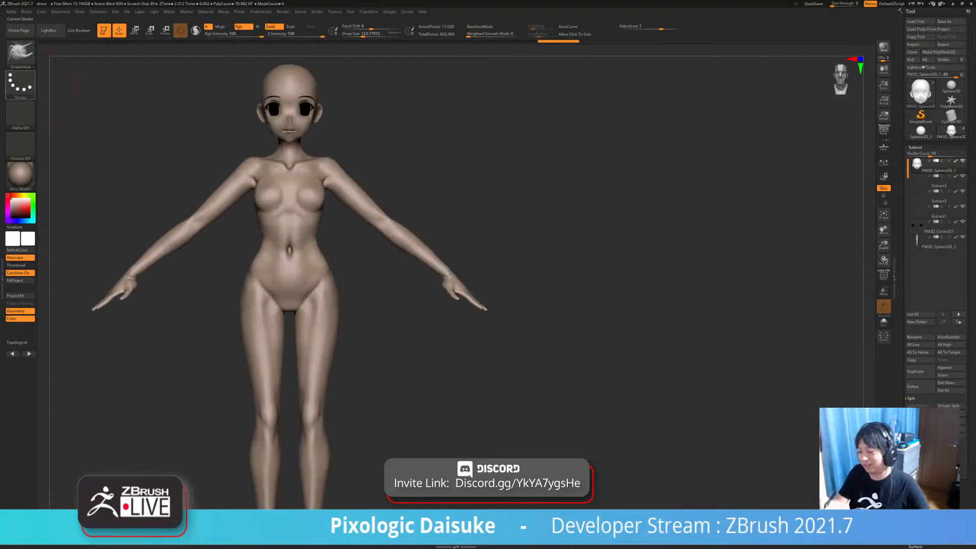
pyautogui.click(22, 55)
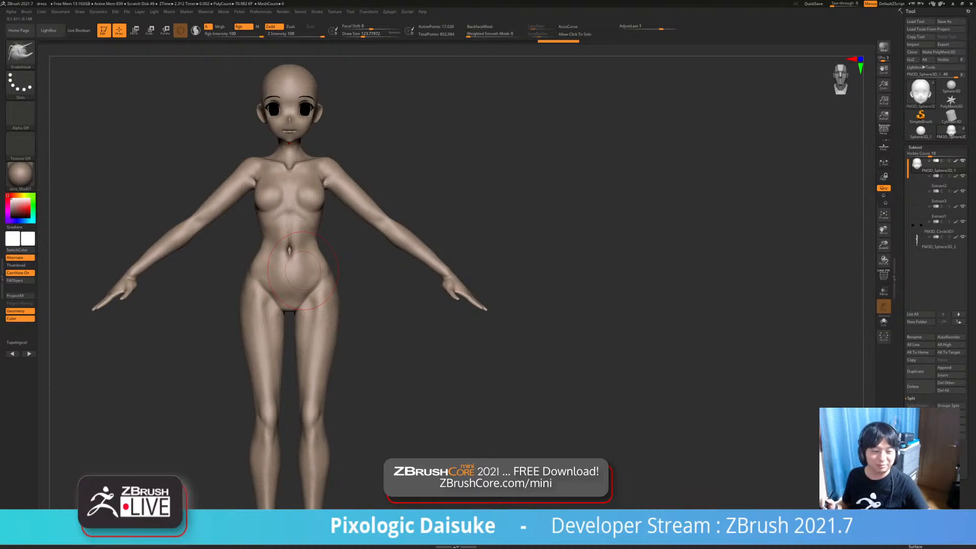
pyautogui.moveTo(398, 309); pyautogui.dragTo(425, 330)
pyautogui.moveTo(473, 299); pyautogui.dragTo(555, 293)
pyautogui.keyDown('alt'); pyautogui.moveTo(574, 356); pyautogui.dragTo(458, 347); pyautogui.keyUp('alt')
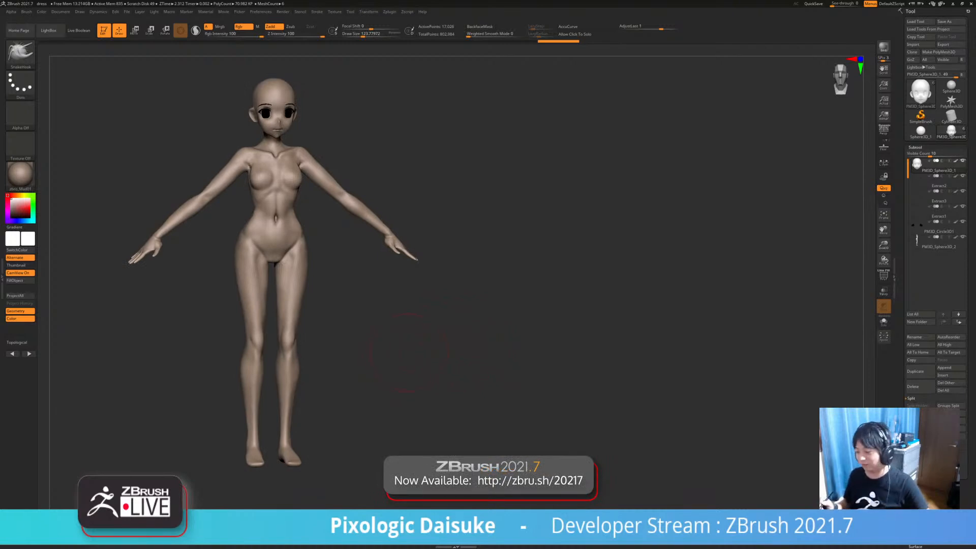
pyautogui.moveTo(407, 351); pyautogui.dragTo(412, 350)
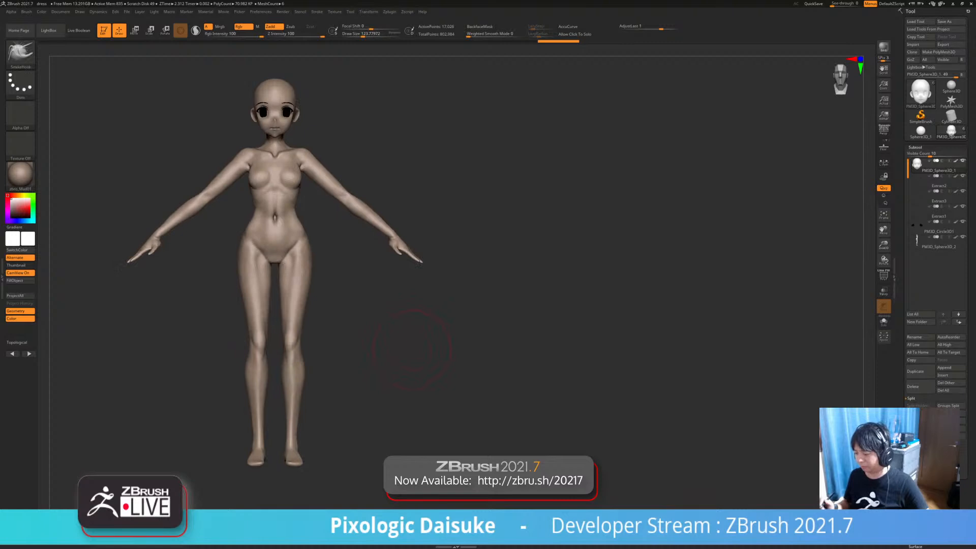
pyautogui.moveTo(415, 354)
pyautogui.mouseDown()
pyautogui.moveTo(513, 356)
pyautogui.moveTo(421, 367)
pyautogui.mouseUp()
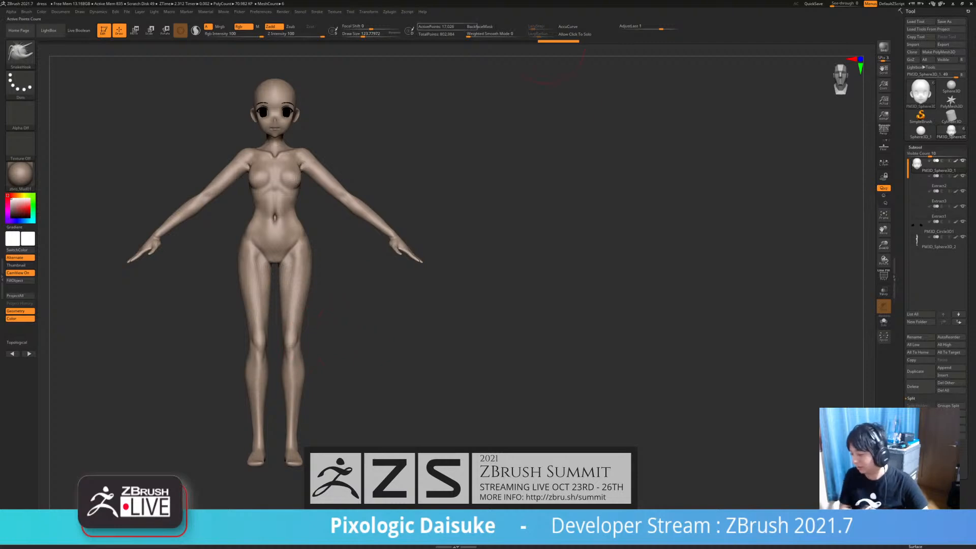
pyautogui.moveTo(404, 292)
pyautogui.keyDown('alt'); pyautogui.mouseDown()
pyautogui.moveTo(423, 315)
pyautogui.moveTo(448, 305)
pyautogui.mouseUp(); pyautogui.keyUp('alt')
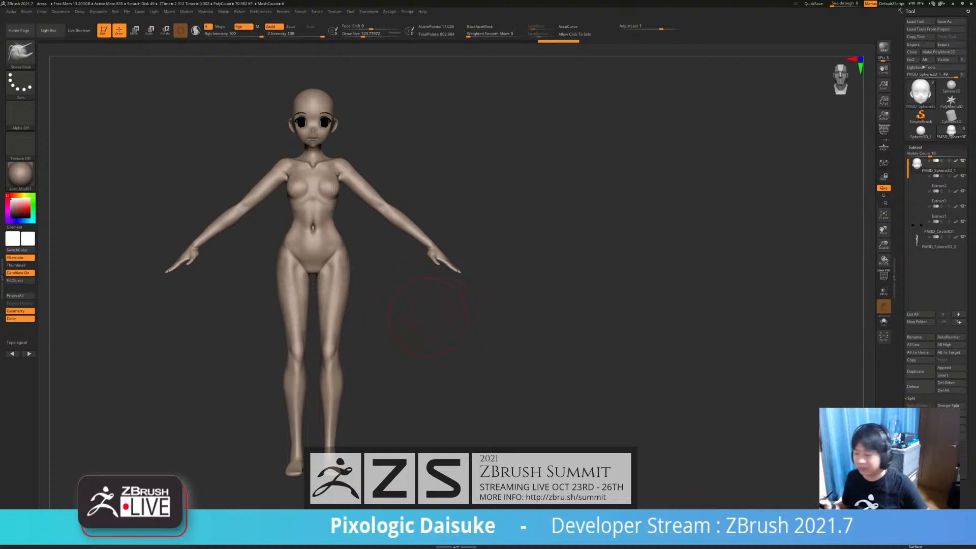
# Make the body the active subtool, raise it to its highest subdivision level and add a new layer
pyautogui.keyDown('alt'); pyautogui.click(409, 222); pyautogui.keyUp('alt')
pyautogui.click(914, 184)
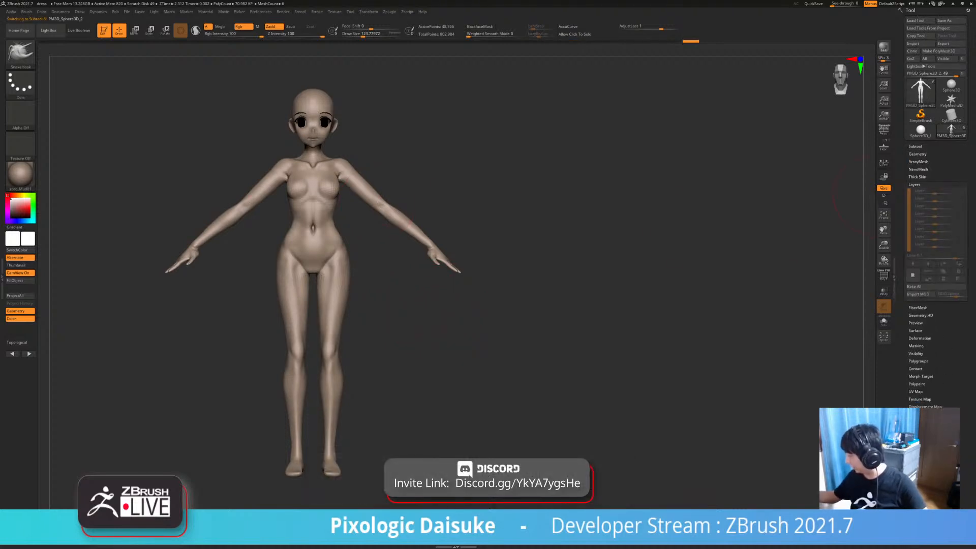
pyautogui.click(913, 275)
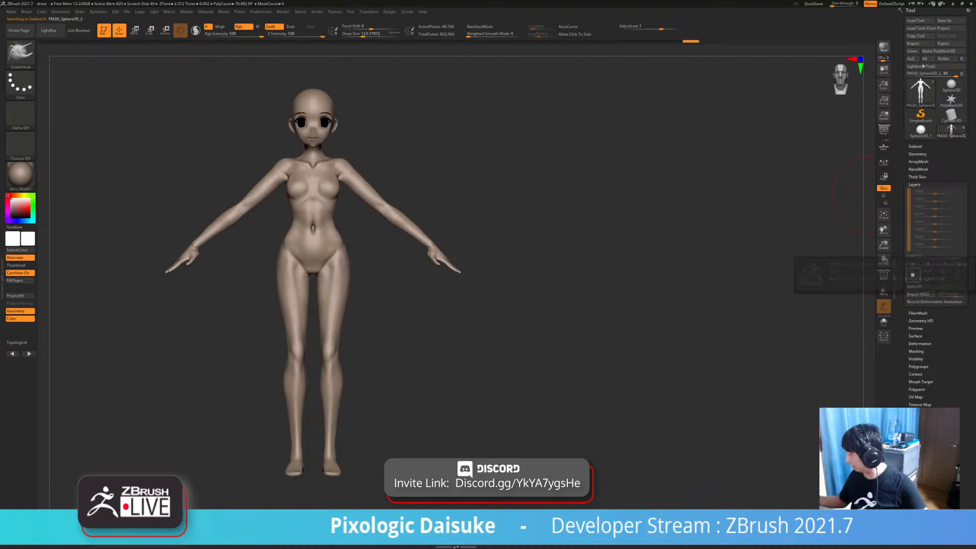
pyautogui.press('d')
pyautogui.press('d')
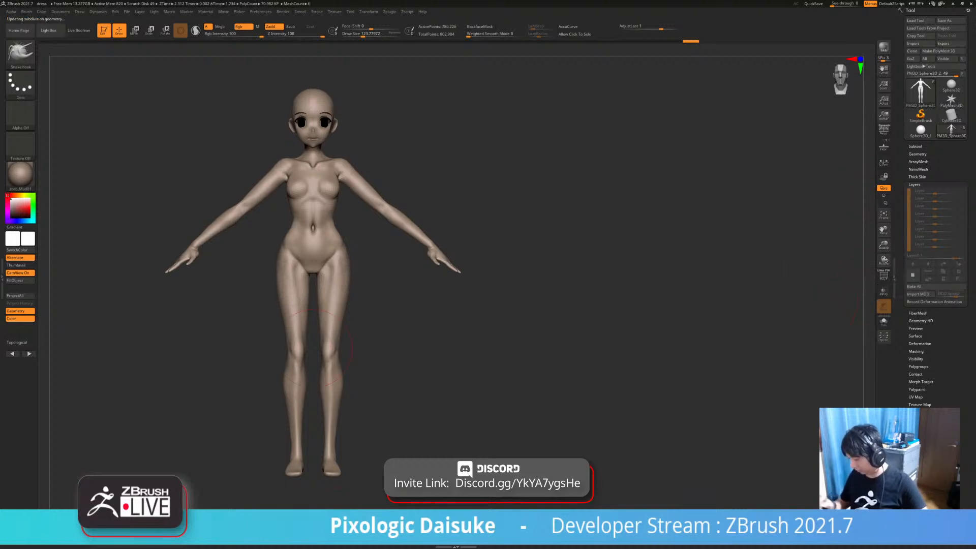
pyautogui.click(913, 274)
# Mask the body except the forearms with the gizmo at the elbow, and drop the mesh to a lower subdivision level
pyautogui.press('w')
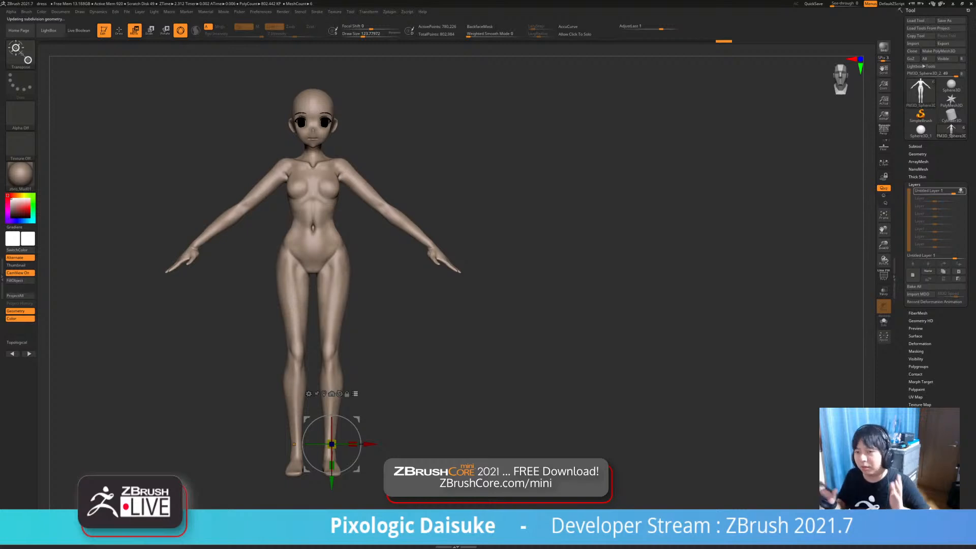
pyautogui.keyDown('ctrl'); pyautogui.moveTo(508, 254); pyautogui.dragTo(545, 344, button='right'); pyautogui.keyUp('ctrl')
pyautogui.click(369, 286)
pyautogui.keyDown('ctrl'); pyautogui.moveTo(508, 286); pyautogui.dragTo(512, 232, button='right'); pyautogui.keyUp('ctrl')
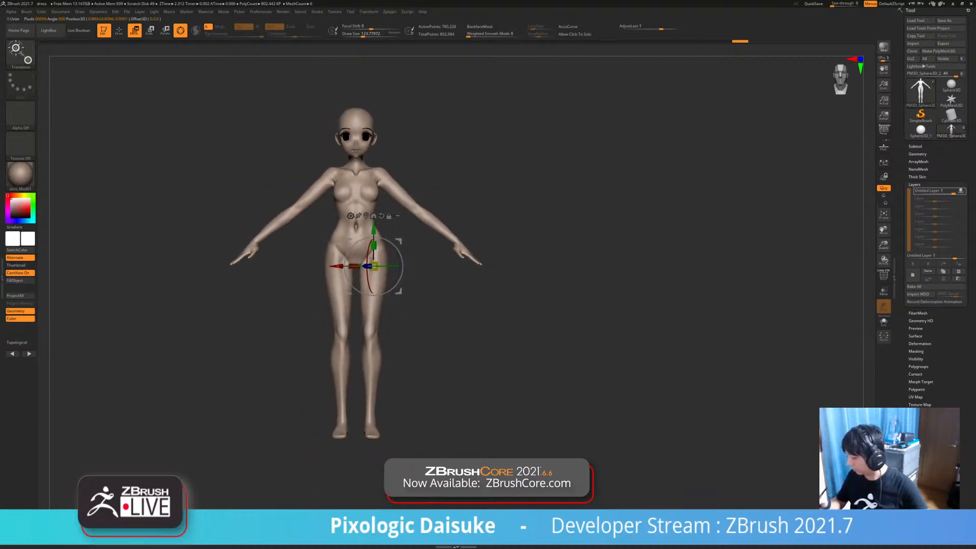
pyautogui.keyDown('ctrl'); pyautogui.moveTo(295, 196); pyautogui.dragTo(295, 229, button='right'); pyautogui.keyUp('ctrl')
pyautogui.keyDown('ctrl'); pyautogui.moveTo(302, 210); pyautogui.dragTo(289, 220); pyautogui.keyUp('ctrl')
pyautogui.keyDown('alt'); pyautogui.moveTo(508, 254); pyautogui.dragTo(496, 288, button='right'); pyautogui.keyUp('alt')
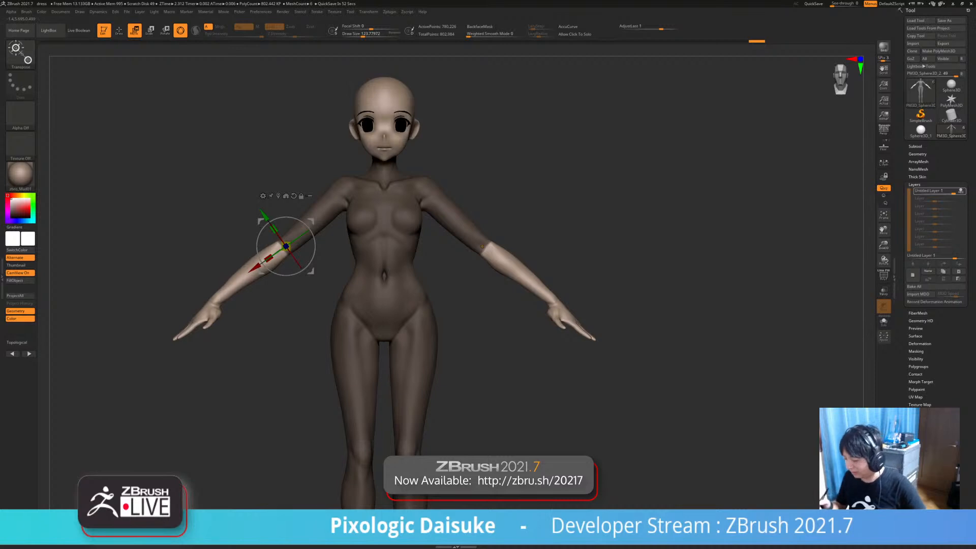
pyautogui.hotkey('shift', 'd')
pyautogui.hotkey('shift', 'd')
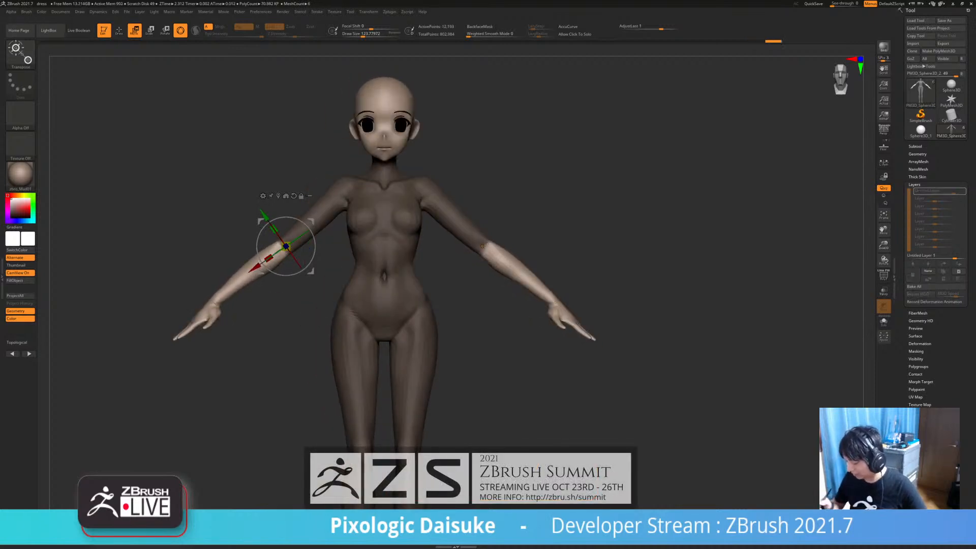
pyautogui.keyDown('ctrl'); pyautogui.moveTo(286, 246); pyautogui.dragTo(286, 284, button='right'); pyautogui.keyUp('ctrl')
pyautogui.moveTo(276, 229); pyautogui.dragTo(304, 249)
pyautogui.moveTo(316, 277)
pyautogui.keyDown('ctrl'); pyautogui.mouseDown(button='right')
pyautogui.moveTo(317, 245)
pyautogui.moveTo(382, 247)
pyautogui.mouseUp(button='right'); pyautogui.keyUp('ctrl')
pyautogui.hotkey('ctrl', 'z')
pyautogui.keyDown('alt'); pyautogui.moveTo(321, 257); pyautogui.dragTo(298, 268); pyautogui.keyUp('alt')
pyautogui.keyDown('shift'); pyautogui.moveTo(382, 254); pyautogui.dragTo(317, 254, button='right'); pyautogui.keyUp('shift')
pyautogui.moveTo(276, 229)
pyautogui.mouseDown()
pyautogui.moveTo(297, 237)
pyautogui.moveTo(290, 271)
pyautogui.mouseUp()
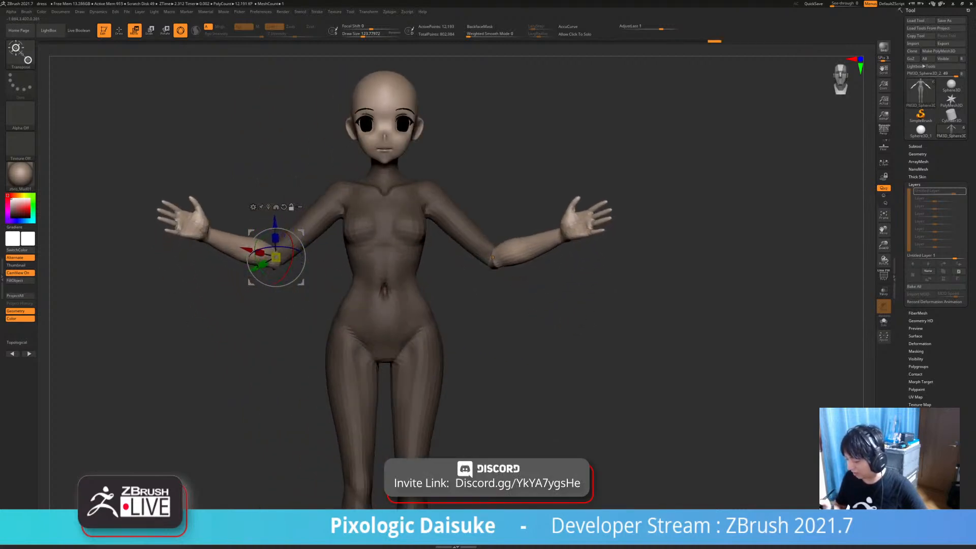
pyautogui.keyDown('alt'); pyautogui.moveTo(290, 271); pyautogui.dragTo(274, 271, button='right'); pyautogui.keyUp('alt')
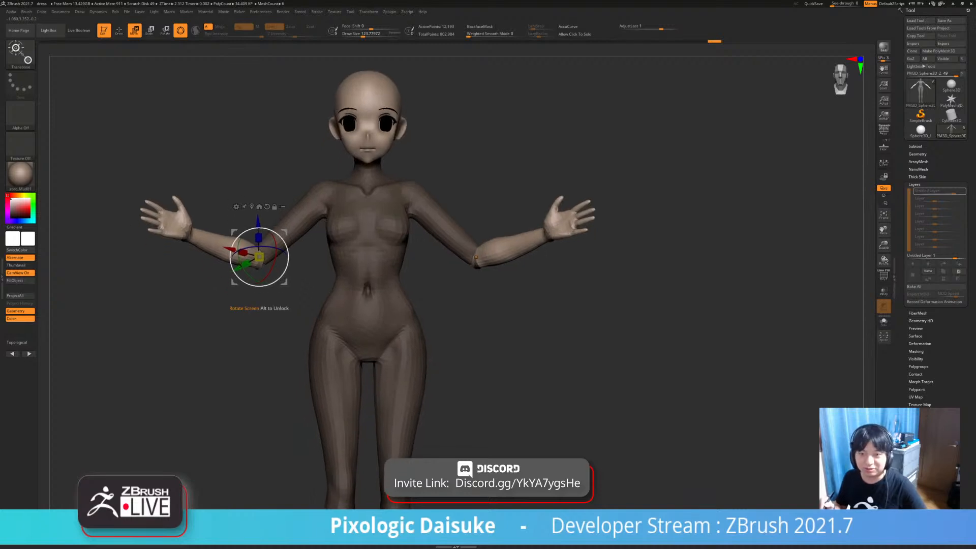
pyautogui.hotkey('ctrl', 'z')
pyautogui.hotkey('ctrl', 'z')
# Rotate both forearms around the elbows so that they bend forward
pyautogui.moveTo(283, 265); pyautogui.dragTo(295, 286, button='right')
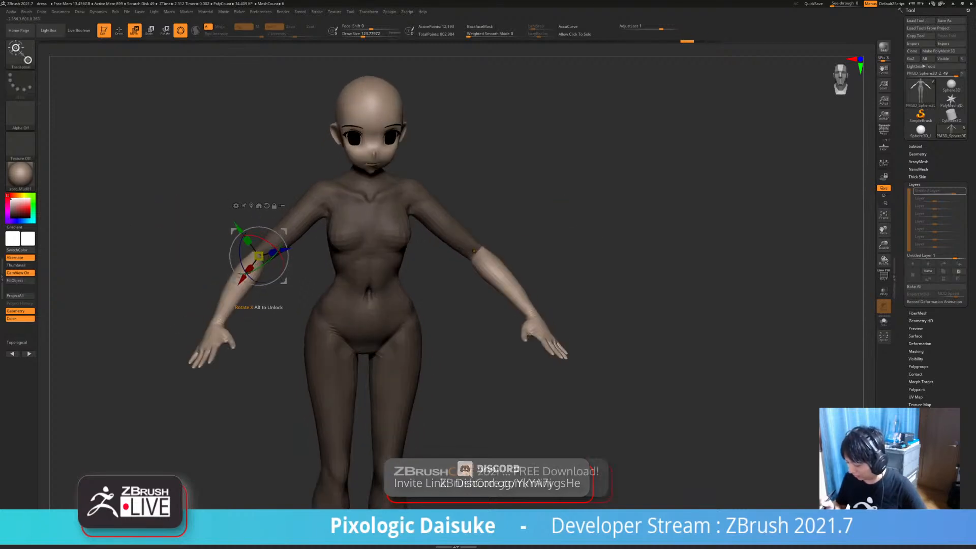
pyautogui.moveTo(271, 241); pyautogui.dragTo(281, 255)
pyautogui.moveTo(292, 274); pyautogui.dragTo(295, 214, button='right')
pyautogui.moveTo(295, 214); pyautogui.dragTo(331, 252, button='right')
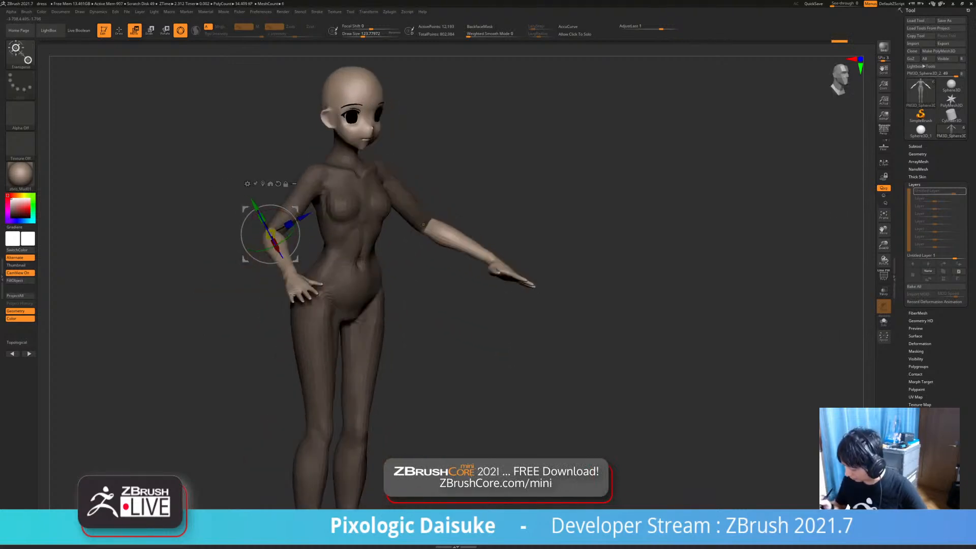
pyautogui.moveTo(423, 224); pyautogui.dragTo(529, 226, button='right')
pyautogui.hotkey('ctrl', 'z')
pyautogui.hotkey('ctrl', 'z')
pyautogui.hotkey('ctrl', 'z')
pyautogui.hotkey('ctrl', 'z')
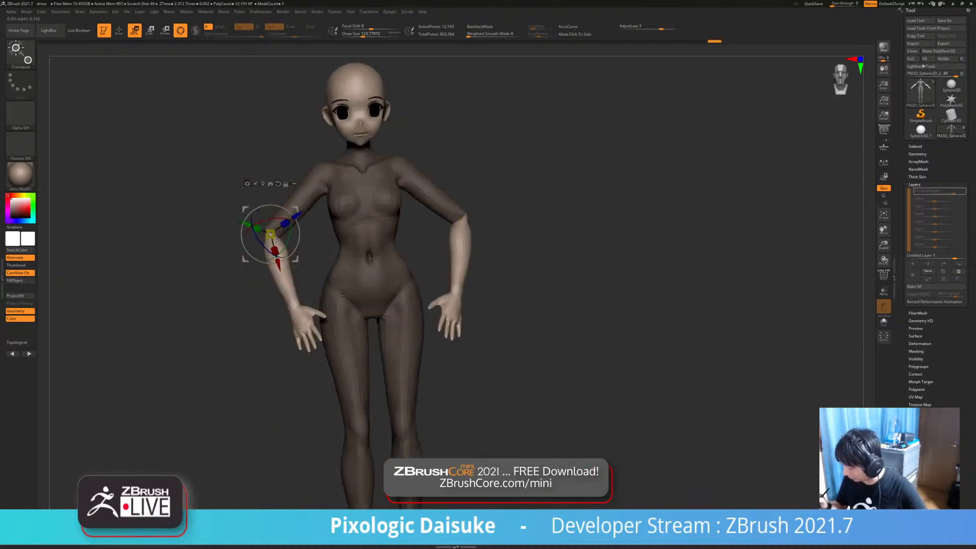
pyautogui.hotkey('ctrl', 'shift', 'z')
pyautogui.hotkey('ctrl', 'shift', 'z')
pyautogui.hotkey('ctrl', 'shift', 'z')
pyautogui.hotkey('ctrl', 'shift', 'z')
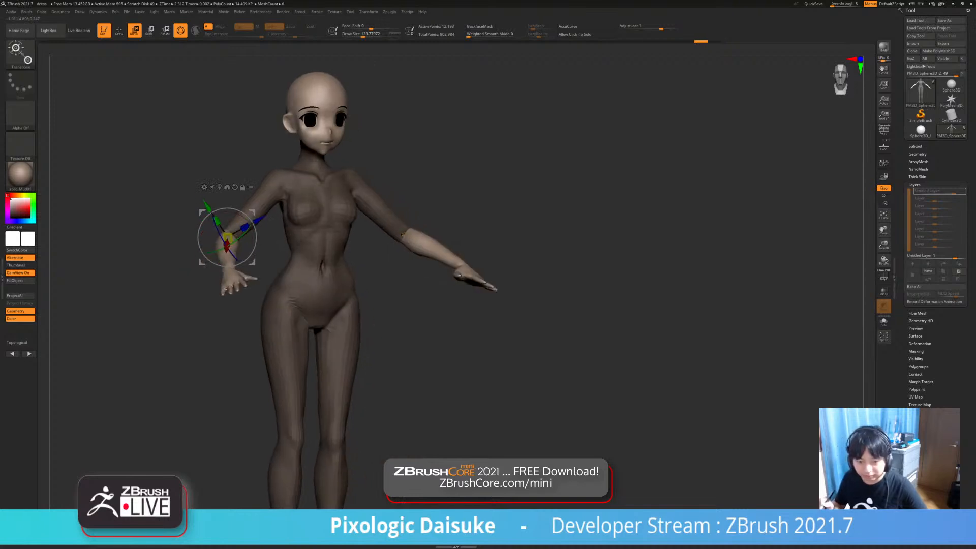
# Mask the torso, place the gizmo at the shoulder and rotate both arms down against the body's sides
pyautogui.keyDown('ctrl'); pyautogui.click(283, 228); pyautogui.keyUp('ctrl')
pyautogui.keyDown('ctrl'); pyautogui.moveTo(284, 179); pyautogui.dragTo(278, 186); pyautogui.keyUp('ctrl')
pyautogui.keyDown('ctrl'); pyautogui.moveTo(277, 186); pyautogui.dragTo(277, 219, button='right'); pyautogui.keyUp('ctrl')
pyautogui.hotkey('ctrl', 'shift', 'z')
pyautogui.hotkey('ctrl', 'shift', 'z')
pyautogui.hotkey('ctrl', 'shift', 'z')
pyautogui.hotkey('ctrl', 'shift', 'z')
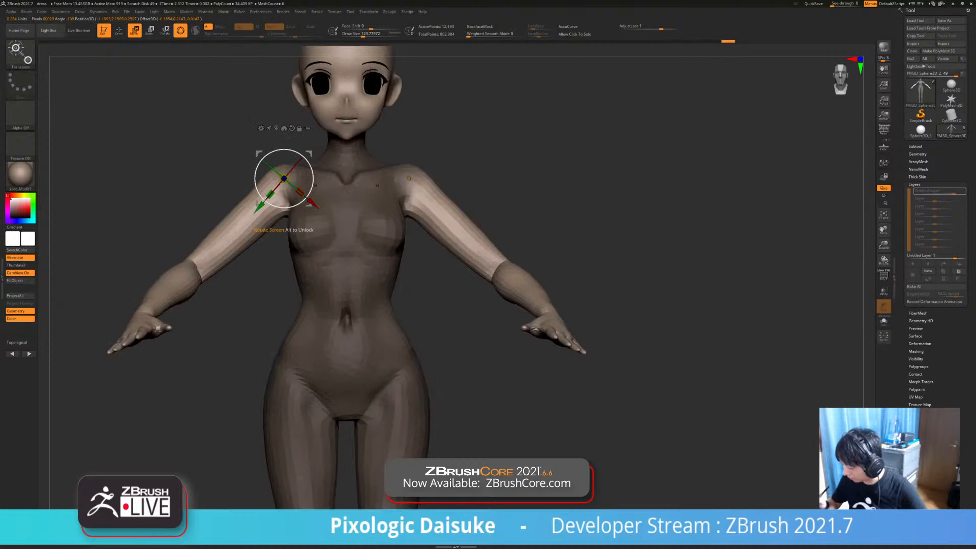
pyautogui.hotkey('ctrl', 'shift', 'z')
pyautogui.hotkey('ctrl', 'shift', 'z')
pyautogui.hotkey('ctrl', 'shift', 'z')
pyautogui.hotkey('ctrl', 'shift', 'z')
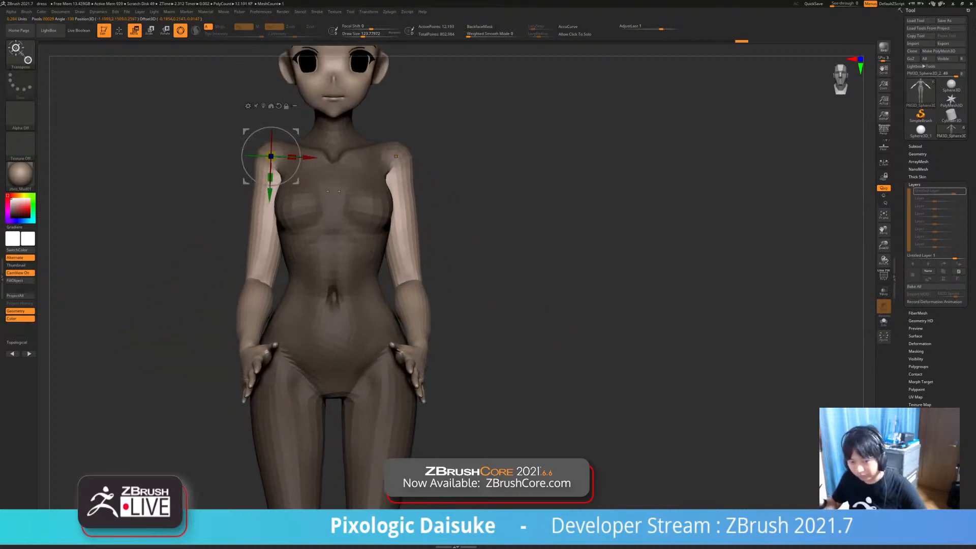
# Leave only the forearms unmasked, place the gizmo at the elbow and bend the forearms forward
pyautogui.hotkey('ctrl', 'shift', 'z')
pyautogui.hotkey('ctrl', 'shift', 'z')
pyautogui.hotkey('ctrl', 'shift', 'z')
pyautogui.hotkey('ctrl', 'shift', 'z')
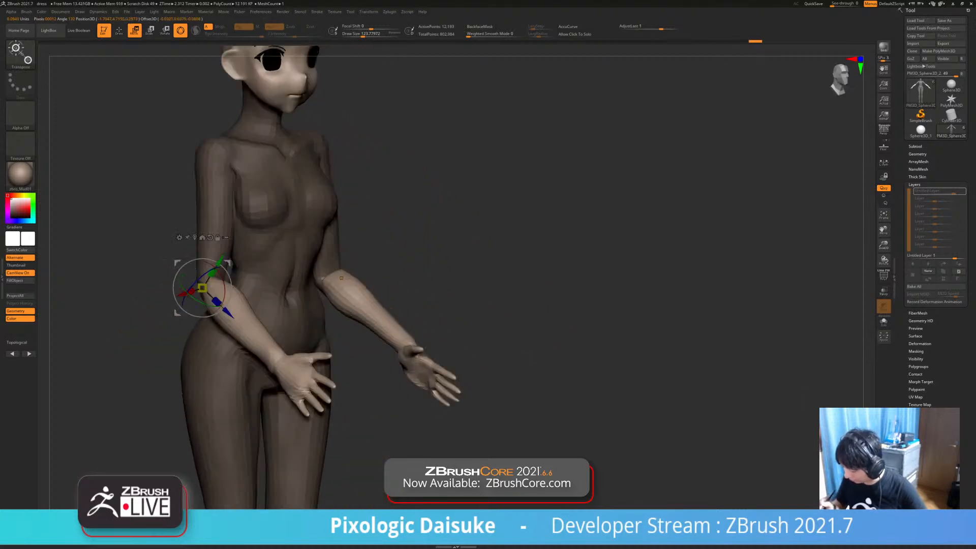
pyautogui.hotkey('ctrl', 'shift', 'z')
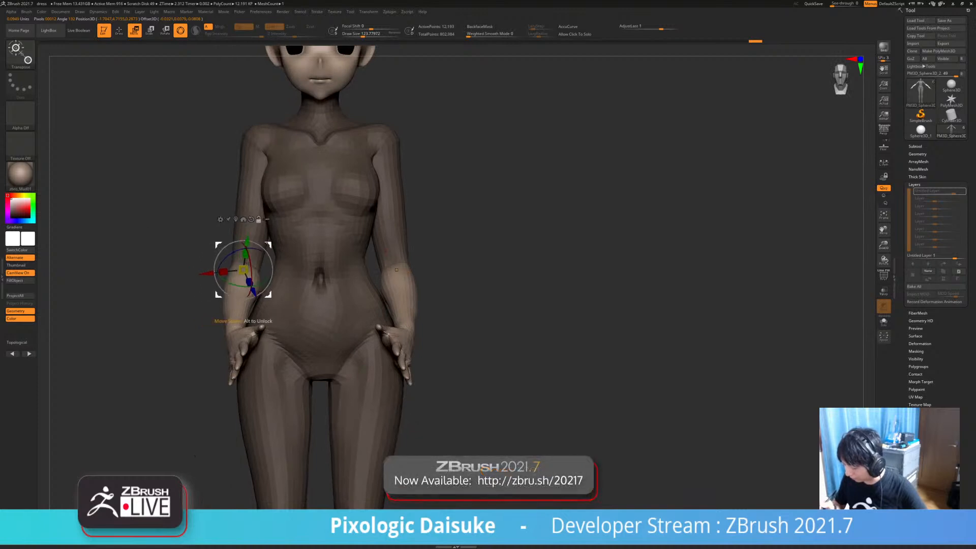
# Swing both forearms outward from the hips around the elbows, with the palms facing forward
pyautogui.hotkey('ctrl', 'shift', 'z')
pyautogui.hotkey('ctrl', 'shift', 'z')
pyautogui.hotkey('ctrl', 'shift', 'z')
pyautogui.hotkey('ctrl', 'shift', 'z')
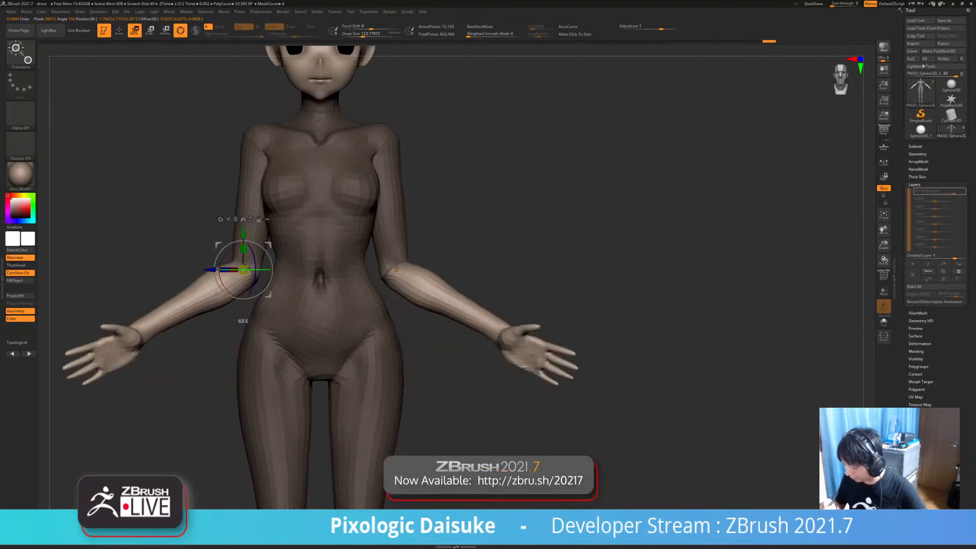
pyautogui.moveTo(307, 290)
pyautogui.mouseDown(button='right')
pyautogui.moveTo(289, 287)
pyautogui.moveTo(407, 287)
pyautogui.moveTo(356, 285)
pyautogui.mouseUp(button='right')
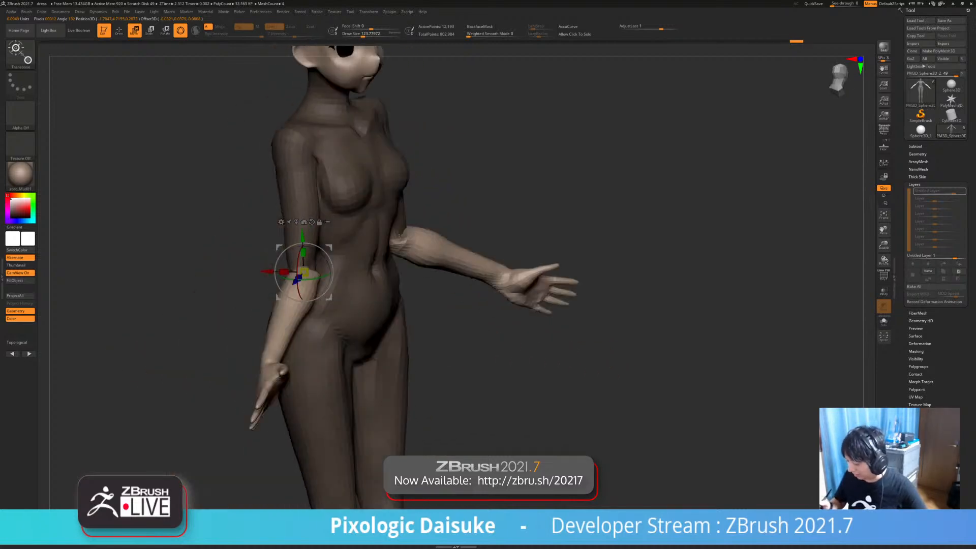
pyautogui.hotkey('ctrl', 'shift', 'z')
pyautogui.hotkey('ctrl', 'shift', 'z')
pyautogui.hotkey('ctrl', 'shift', 'z')
pyautogui.hotkey('ctrl', 'shift', 'z')
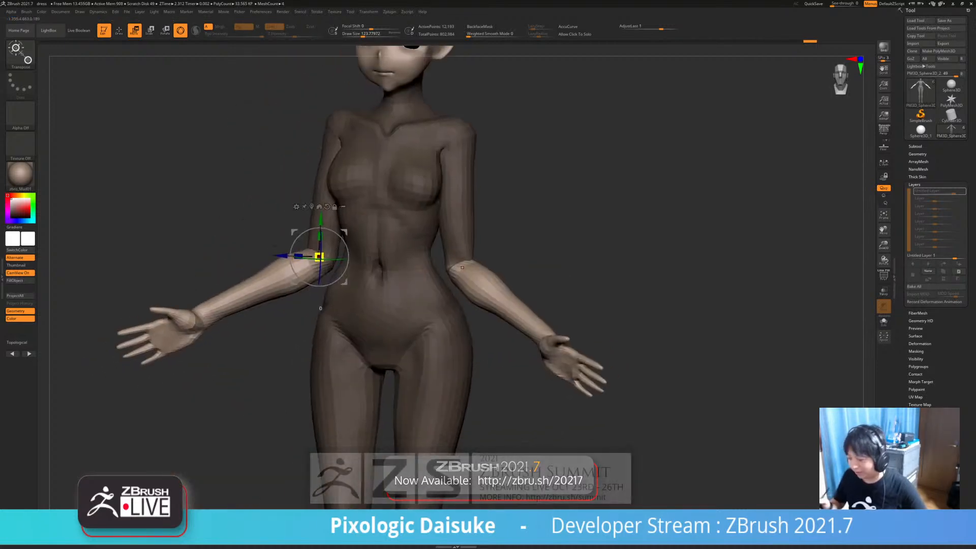
# Switch the gizmo to Rotate mode and twist the forearms so they extend outward with the palms down
pyautogui.hotkey('ctrl', 'shift', 'z')
pyautogui.hotkey('ctrl', 'shift', 'z')
pyautogui.hotkey('ctrl', 'shift', 'z')
pyautogui.hotkey('ctrl', 'shift', 'z')
pyautogui.hotkey('ctrl', 'shift', 'z')
pyautogui.hotkey('ctrl', 'shift', 'z')
pyautogui.hotkey('ctrl', 'shift', 'z')
pyautogui.hotkey('ctrl', 'shift', 'z')
pyautogui.hotkey('ctrl', 'shift', 'z')
pyautogui.hotkey('ctrl', 'shift', 'z')
pyautogui.hotkey('ctrl', 'shift', 'z')
pyautogui.hotkey('ctrl', 'shift', 'z')
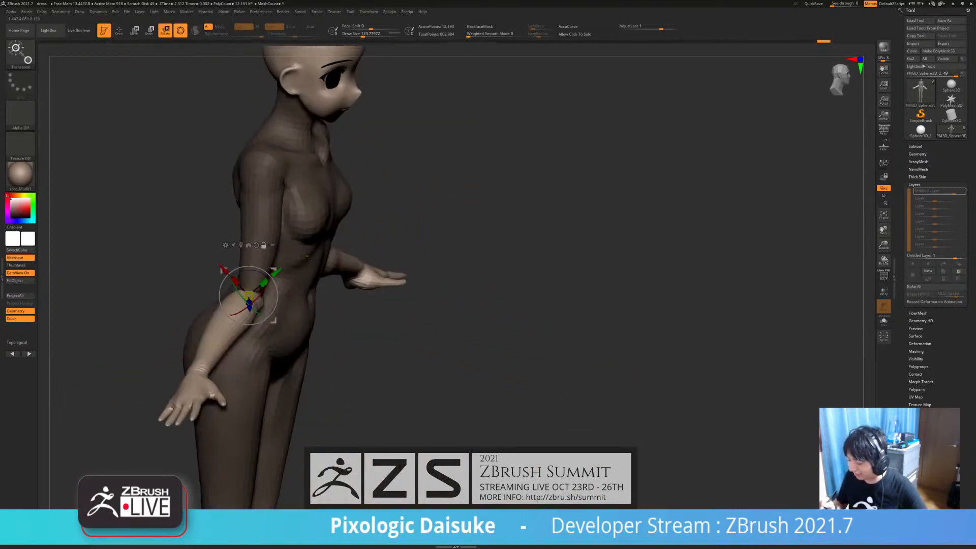
pyautogui.moveTo(239, 304); pyautogui.dragTo(270, 304)
pyautogui.moveTo(457, 254); pyautogui.dragTo(489, 258)
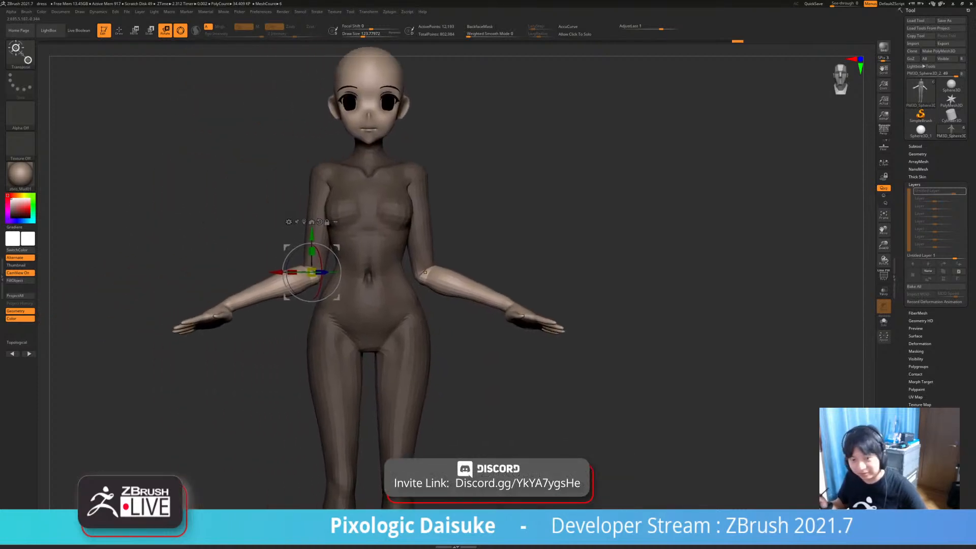
# Mask everything except the hands and place the gizmo at the wrist
pyautogui.moveTo(204, 257); pyautogui.dragTo(341, 322)
pyautogui.moveTo(386, 346); pyautogui.dragTo(247, 316)
pyautogui.keyDown('ctrl'); pyautogui.moveTo(247, 315); pyautogui.dragTo(262, 366, button='right'); pyautogui.keyUp('ctrl')
pyautogui.keyDown('ctrl'); pyautogui.moveTo(237, 293); pyautogui.dragTo(230, 296); pyautogui.keyUp('ctrl')
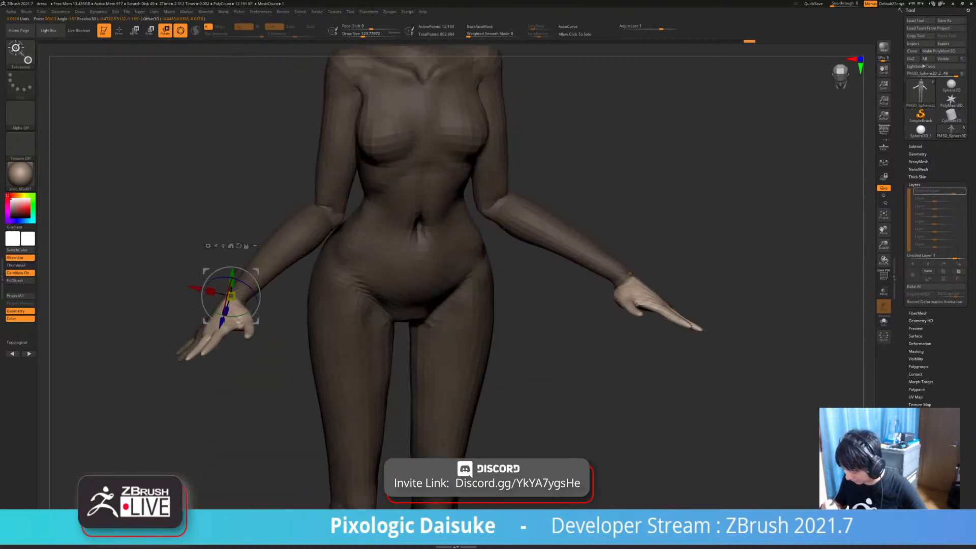
pyautogui.hotkey('ctrl', 'shift', 'z')
pyautogui.hotkey('ctrl', 'shift', 'z')
pyautogui.hotkey('ctrl', 'shift', 'z')
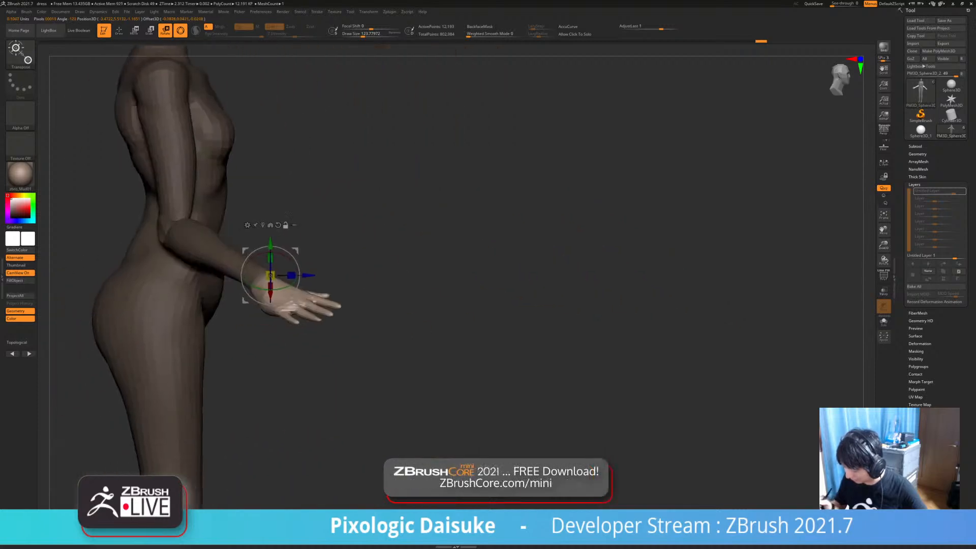
pyautogui.hotkey('ctrl', 'shift', 'z')
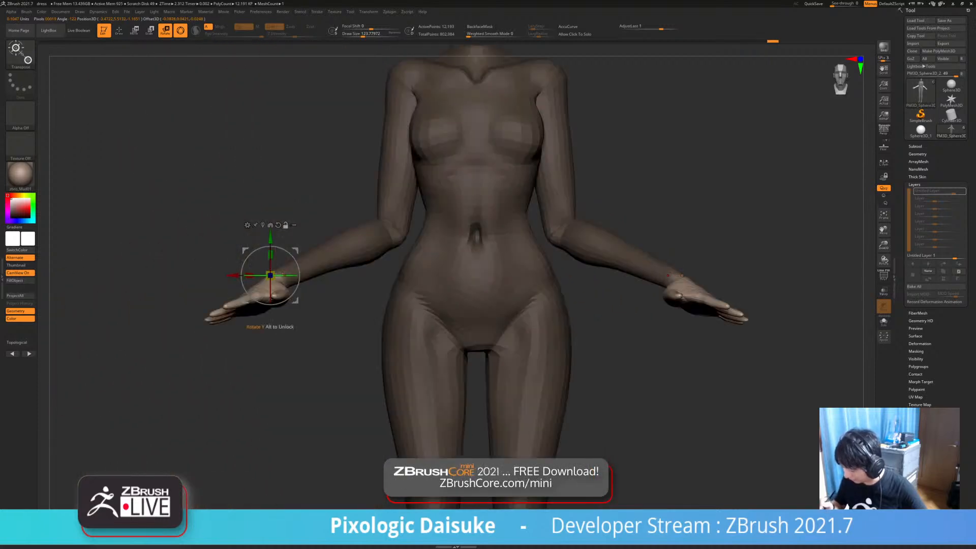
# Rotate both hands at the wrists so that the fingers point downward beside the hips
pyautogui.moveTo(286, 287); pyautogui.dragTo(290, 311, button='right')
pyautogui.keyDown('alt'); pyautogui.moveTo(288, 272); pyautogui.dragTo(288, 269); pyautogui.keyUp('alt')
pyautogui.moveTo(326, 356)
pyautogui.mouseDown(button='right')
pyautogui.moveTo(244, 356)
pyautogui.moveTo(325, 356)
pyautogui.mouseUp(button='right')
pyautogui.moveTo(292, 285); pyautogui.dragTo(289, 306)
pyautogui.moveTo(387, 356); pyautogui.dragTo(264, 351, button='right')
pyautogui.keyDown('alt'); pyautogui.moveTo(377, 261); pyautogui.dragTo(376, 333, button='right'); pyautogui.keyUp('alt')
pyautogui.hotkey('ctrl', 'shift', 'z')
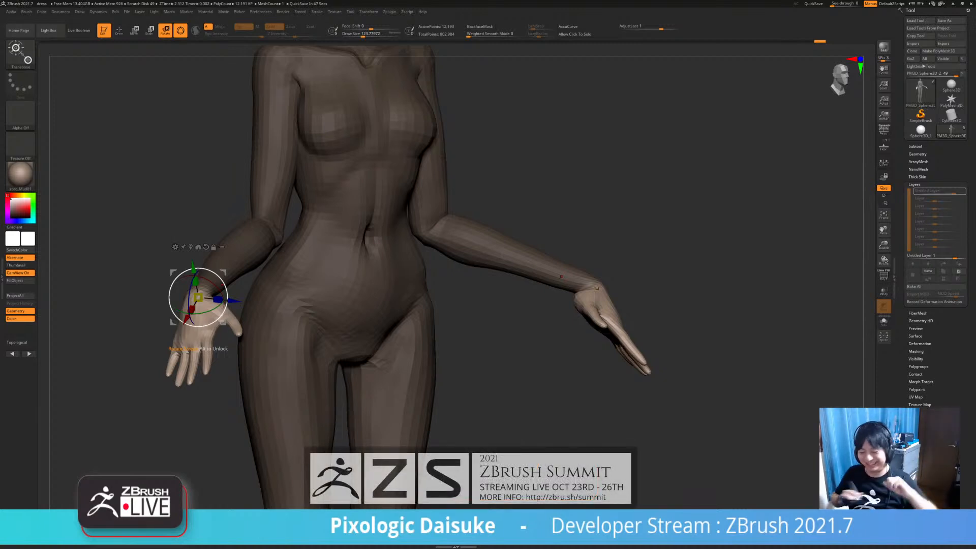
# Clear the mask so the whole figure is unmasked after posing the hands
pyautogui.moveTo(610, 203); pyautogui.dragTo(585, 203)
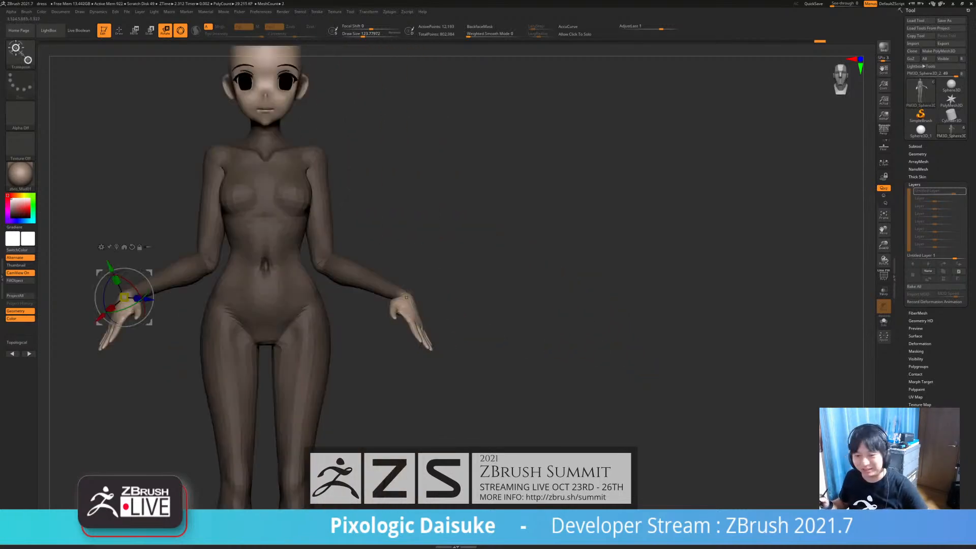
pyautogui.keyDown('ctrl'); pyautogui.moveTo(509, 244); pyautogui.dragTo(539, 275); pyautogui.keyUp('ctrl')
pyautogui.keyDown('alt'); pyautogui.moveTo(488, 285); pyautogui.dragTo(525, 270, button='right'); pyautogui.keyUp('alt')
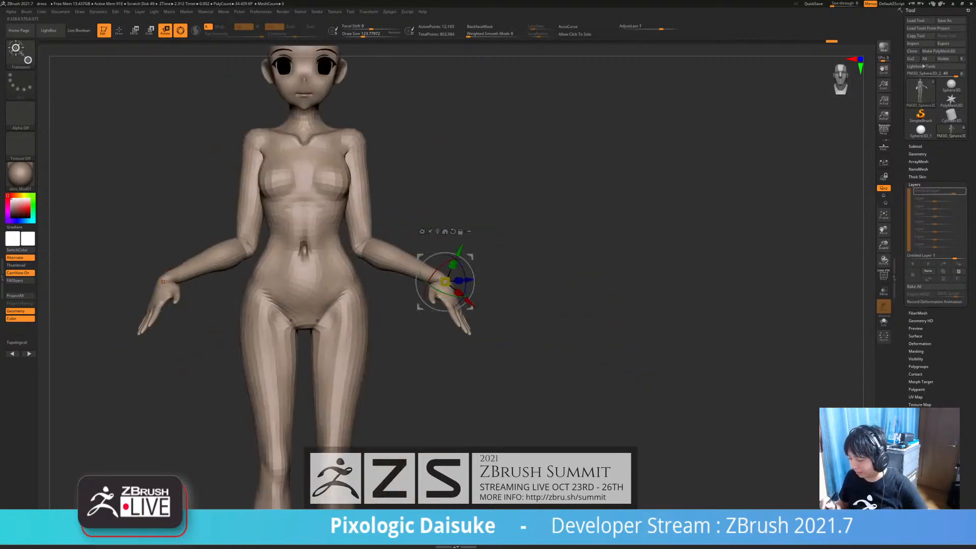
pyautogui.keyDown('alt'); pyautogui.moveTo(296, 309); pyautogui.dragTo(328, 322, button='right'); pyautogui.keyUp('alt')
pyautogui.moveTo(610, 203); pyautogui.dragTo(629, 249)
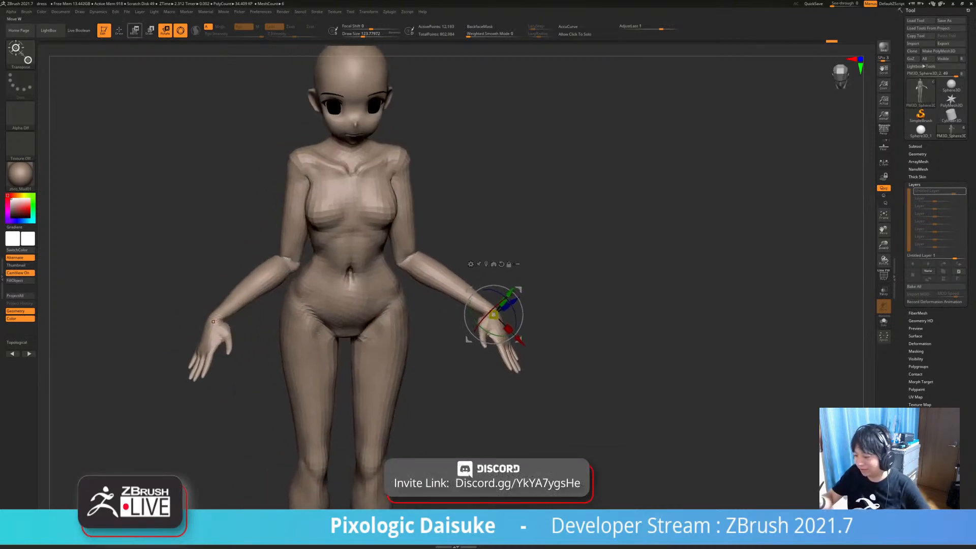
# Switch to Draw mode and smooth the surface at the bent elbow
pyautogui.press('q')
pyautogui.keyDown('ctrl'); pyautogui.moveTo(268, 229); pyautogui.dragTo(276, 262, button='right'); pyautogui.keyUp('ctrl')
pyautogui.moveTo(289, 260)
pyautogui.keyDown('shift'); pyautogui.mouseDown()
pyautogui.moveTo(257, 283)
pyautogui.moveTo(258, 275)
pyautogui.mouseUp(); pyautogui.keyUp('shift')
pyautogui.moveTo(237, 264)
pyautogui.keyDown('ctrl'); pyautogui.mouseDown(button='right')
pyautogui.moveTo(219, 199)
pyautogui.moveTo(204, 239)
pyautogui.moveTo(195, 214)
pyautogui.mouseUp(button='right'); pyautogui.keyUp('ctrl')
pyautogui.keyDown('alt'); pyautogui.moveTo(392, 303); pyautogui.dragTo(398, 275, button='right'); pyautogui.keyUp('alt')
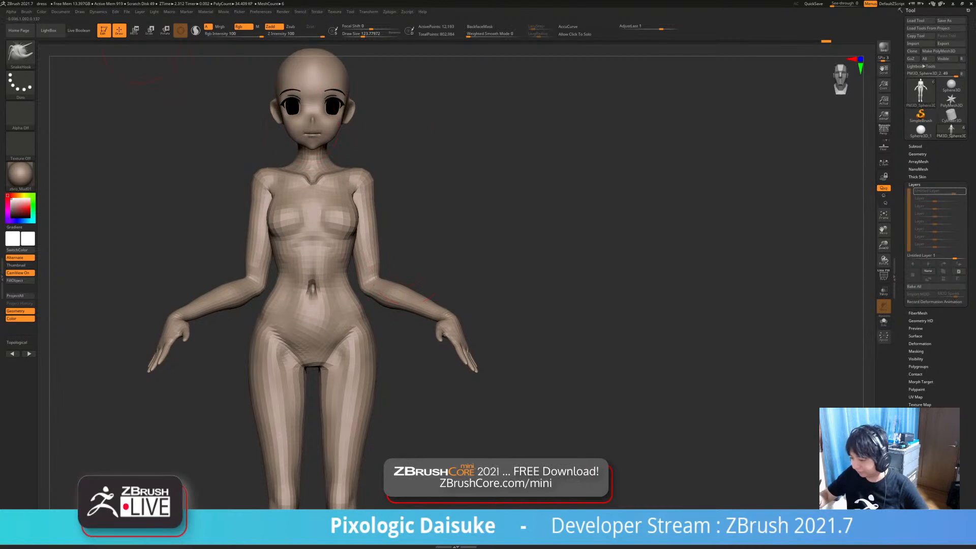
# Mask everything except the forearms and hands, then rotate the forearms upward around the elbows to roughly horizontal
pyautogui.press('w')
pyautogui.keyDown('ctrl'); pyautogui.moveTo(258, 283); pyautogui.dragTo(288, 278); pyautogui.keyUp('ctrl')
pyautogui.moveTo(290, 274); pyautogui.dragTo(339, 280, button='right')
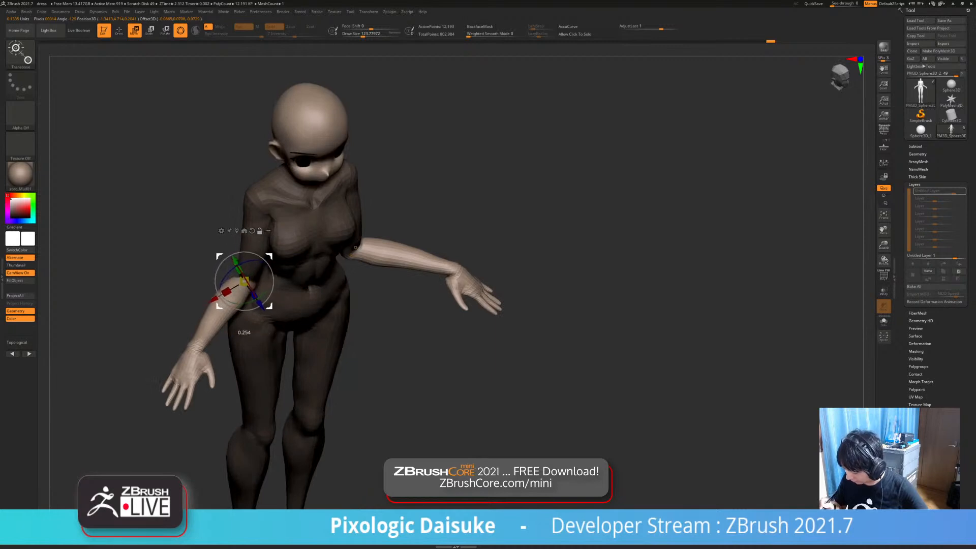
pyautogui.moveTo(257, 300); pyautogui.dragTo(270, 289)
pyautogui.moveTo(315, 294); pyautogui.dragTo(275, 312, button='right')
pyautogui.moveTo(275, 314); pyautogui.dragTo(269, 320)
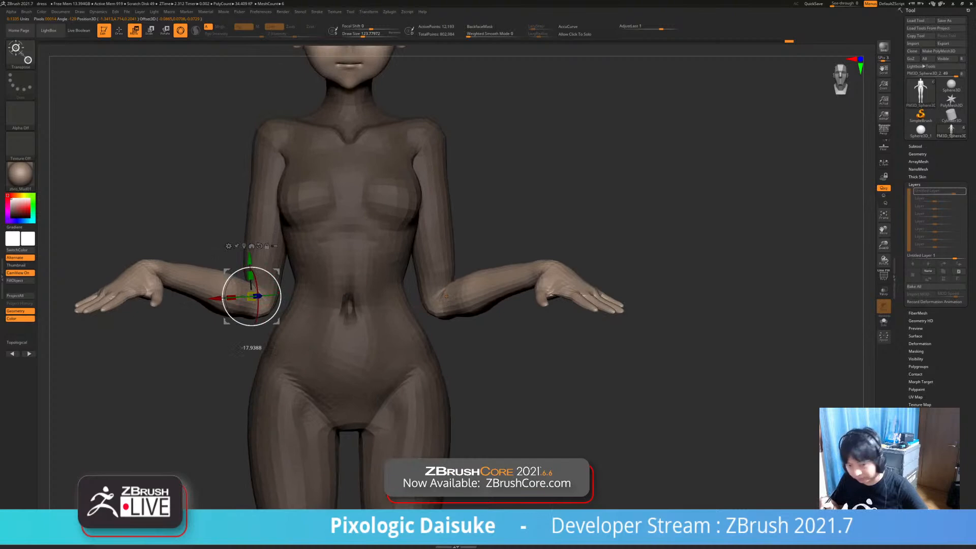
# Replace the mask so only the hands are free, and rotate them slightly at the wrists
pyautogui.keyDown('ctrl'); pyautogui.moveTo(203, 335); pyautogui.dragTo(218, 351); pyautogui.keyUp('ctrl')
pyautogui.keyDown('ctrl'); pyautogui.moveTo(219, 285); pyautogui.dragTo(253, 332, button='right'); pyautogui.keyUp('ctrl')
pyautogui.keyDown('ctrl'); pyautogui.moveTo(280, 290); pyautogui.dragTo(272, 299); pyautogui.keyUp('ctrl')
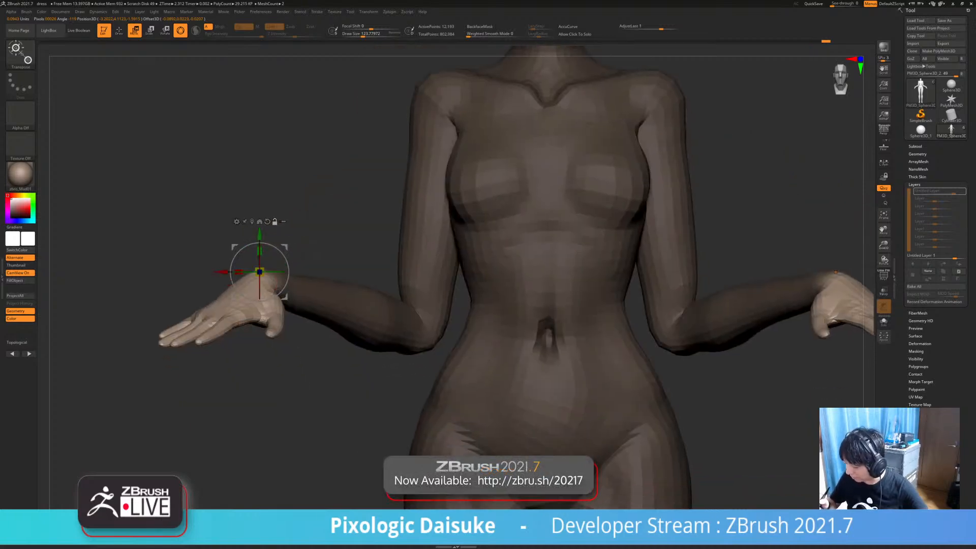
pyautogui.moveTo(835, 272); pyautogui.dragTo(662, 232, button='right')
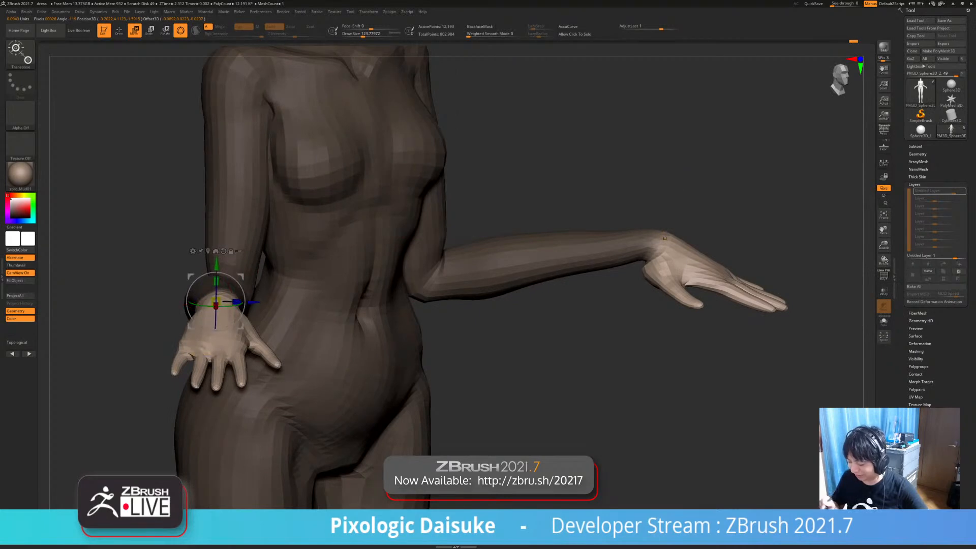
pyautogui.moveTo(666, 238); pyautogui.dragTo(326, 239, button='right')
pyautogui.keyDown('alt'); pyautogui.moveTo(142, 239); pyautogui.dragTo(264, 242, button='right'); pyautogui.keyUp('alt')
pyautogui.moveTo(315, 242); pyautogui.dragTo(312, 238)
# Replace the mask so only the thumbs are free, with the gizmo placed at the thumb
pyautogui.keyDown('ctrl'); pyautogui.moveTo(311, 238); pyautogui.dragTo(284, 193, button='right'); pyautogui.keyUp('ctrl')
pyautogui.keyDown('ctrl'); pyautogui.moveTo(285, 194); pyautogui.dragTo(300, 209); pyautogui.keyUp('ctrl')
pyautogui.moveTo(300, 209); pyautogui.dragTo(389, 219, button='right')
pyautogui.keyDown('ctrl'); pyautogui.moveTo(324, 254); pyautogui.dragTo(328, 348, button='right'); pyautogui.keyUp('ctrl')
pyautogui.keyDown('ctrl'); pyautogui.moveTo(231, 289); pyautogui.dragTo(256, 345); pyautogui.keyUp('ctrl')
pyautogui.keyDown('ctrl'); pyautogui.moveTo(325, 346); pyautogui.dragTo(372, 239, button='right'); pyautogui.keyUp('ctrl')
pyautogui.moveTo(239, 249); pyautogui.dragTo(300, 262, button='right')
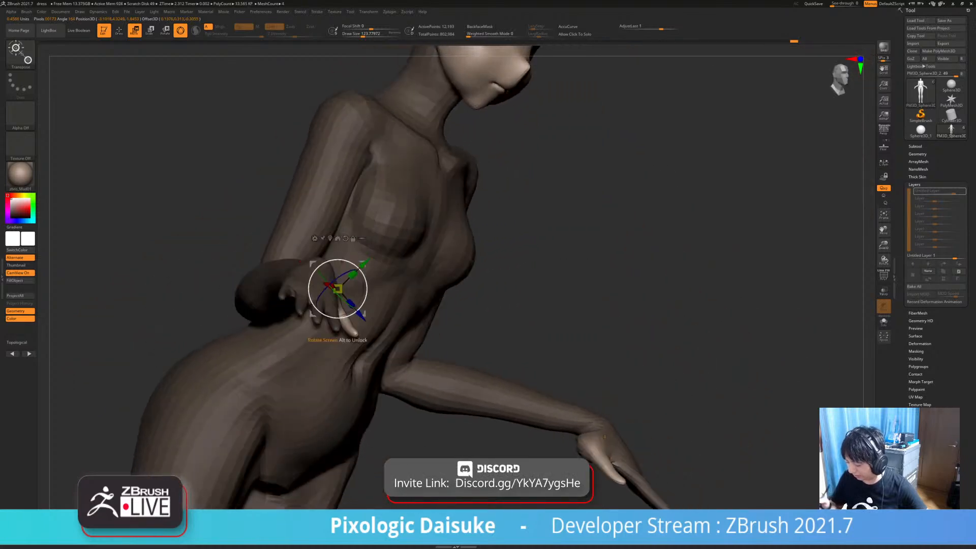
# Rotate the thumbs with the gizmo and clear the mask
pyautogui.moveTo(365, 294); pyautogui.dragTo(354, 312)
pyautogui.moveTo(363, 264); pyautogui.dragTo(370, 262)
pyautogui.moveTo(356, 285); pyautogui.dragTo(244, 315, button='right')
pyautogui.keyDown('ctrl'); pyautogui.moveTo(204, 371); pyautogui.dragTo(224, 396); pyautogui.keyUp('ctrl')
pyautogui.keyDown('ctrl'); pyautogui.moveTo(224, 396); pyautogui.dragTo(205, 376, button='right'); pyautogui.keyUp('ctrl')
# Try to twist the hands around the wrists while the rest of the figure is masked
pyautogui.moveTo(455, 107)
pyautogui.mouseDown(button='right')
pyautogui.moveTo(461, 71)
pyautogui.moveTo(504, 69)
pyautogui.moveTo(467, 76)
pyautogui.moveTo(458, 59)
pyautogui.mouseUp(button='right')
pyautogui.keyDown('ctrl'); pyautogui.moveTo(457, 274); pyautogui.dragTo(457, 259, button='right'); pyautogui.keyUp('ctrl')
pyautogui.moveTo(457, 260)
pyautogui.keyDown('shift'); pyautogui.mouseDown(button='right')
pyautogui.moveTo(495, 255)
pyautogui.moveTo(382, 252)
pyautogui.mouseUp(button='right'); pyautogui.keyUp('shift')
pyautogui.press('w')
pyautogui.keyDown('ctrl'); pyautogui.moveTo(175, 153); pyautogui.dragTo(178, 188, button='right'); pyautogui.keyUp('ctrl')
pyautogui.moveTo(178, 188); pyautogui.dragTo(180, 242, button='right')
pyautogui.keyDown('ctrl'); pyautogui.moveTo(182, 246); pyautogui.dragTo(171, 250); pyautogui.keyUp('ctrl')
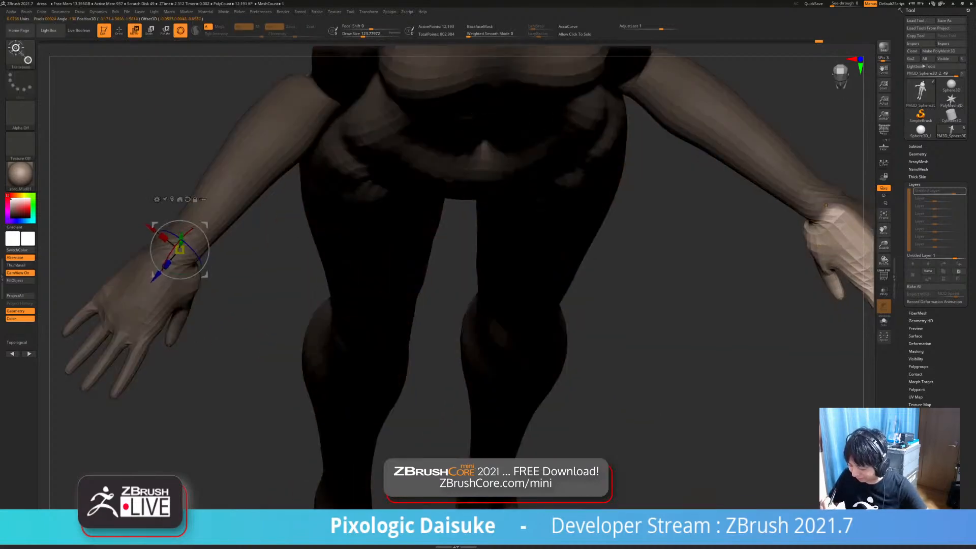
pyautogui.keyDown('ctrl'); pyautogui.moveTo(180, 249); pyautogui.dragTo(181, 276, button='right'); pyautogui.keyUp('ctrl')
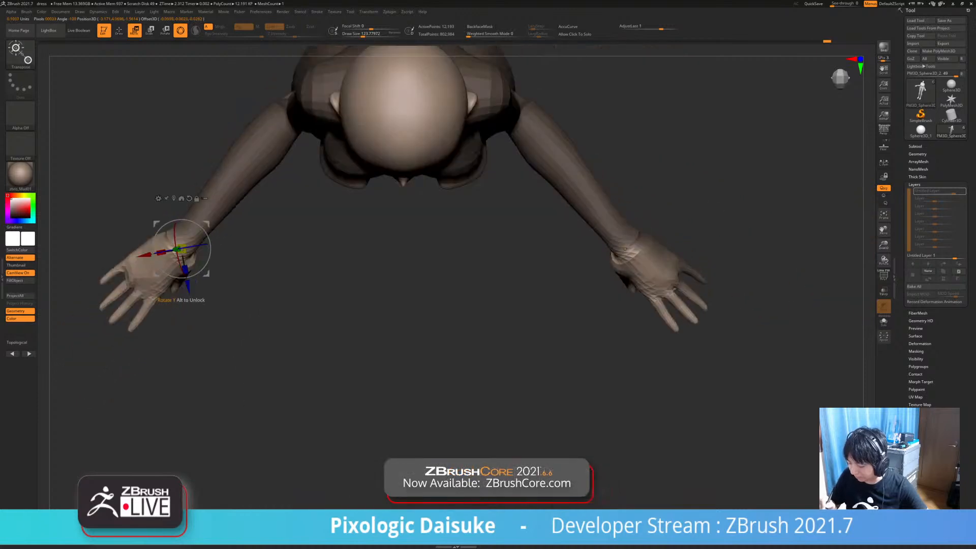
pyautogui.moveTo(178, 250); pyautogui.dragTo(198, 264)
pyautogui.hotkey('ctrl', 'z')
pyautogui.moveTo(199, 263); pyautogui.dragTo(190, 189, button='right')
pyautogui.keyDown('ctrl'); pyautogui.moveTo(170, 189); pyautogui.dragTo(178, 201); pyautogui.keyUp('ctrl')
pyautogui.moveTo(175, 209); pyautogui.dragTo(205, 217, button='right')
pyautogui.moveTo(372, 262); pyautogui.dragTo(402, 229, button='right')
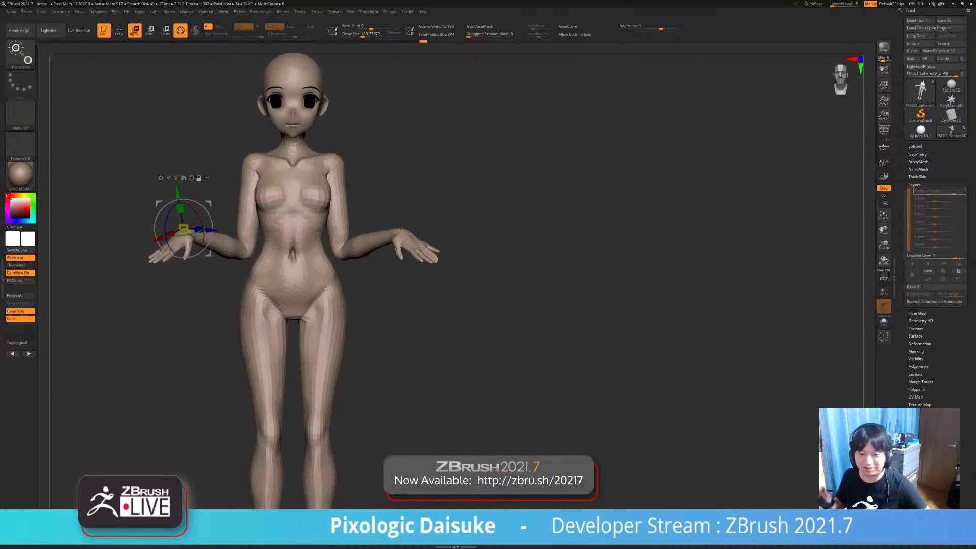
# Mask everything except the arms, centre the gizmo on the shoulder and reset its orientation
pyautogui.moveTo(229, 218); pyautogui.dragTo(328, 198, button='right')
pyautogui.keyDown('ctrl'); pyautogui.moveTo(266, 211); pyautogui.dragTo(270, 223); pyautogui.keyUp('ctrl')
pyautogui.keyDown('ctrl'); pyautogui.moveTo(315, 211); pyautogui.dragTo(318, 239, button='right'); pyautogui.keyUp('ctrl')
pyautogui.moveTo(318, 239); pyautogui.dragTo(214, 236, button='right')
pyautogui.keyDown('alt'); pyautogui.moveTo(258, 203); pyautogui.dragTo(301, 189); pyautogui.keyUp('alt')
pyautogui.keyDown('alt'); pyautogui.click(284, 152); pyautogui.keyUp('alt')
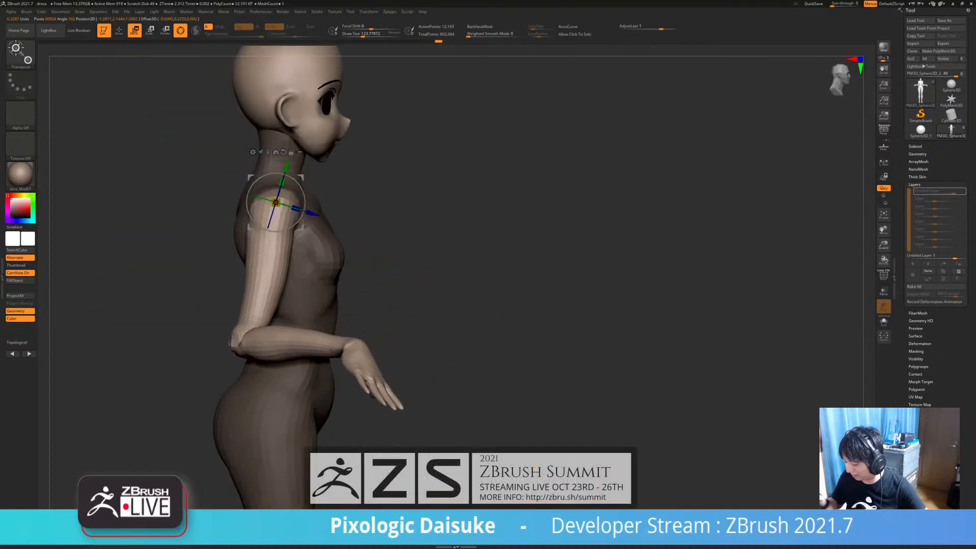
pyautogui.moveTo(316, 214); pyautogui.dragTo(211, 211, button='right')
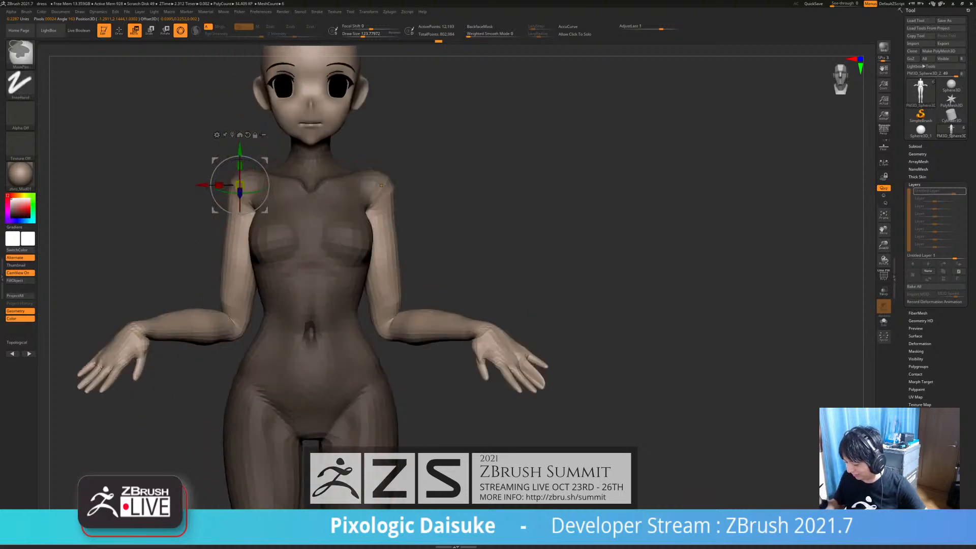
# Replace the arm mask so only the hands are free, and adjust the gizmo at the wrist
pyautogui.keyDown('alt'); pyautogui.moveTo(168, 285); pyautogui.dragTo(197, 270, button='right'); pyautogui.keyUp('alt')
pyautogui.keyDown('ctrl'); pyautogui.moveTo(168, 255); pyautogui.dragTo(180, 270); pyautogui.keyUp('ctrl')
pyautogui.keyDown('alt'); pyautogui.moveTo(168, 319); pyautogui.dragTo(244, 325, button='right'); pyautogui.keyUp('alt')
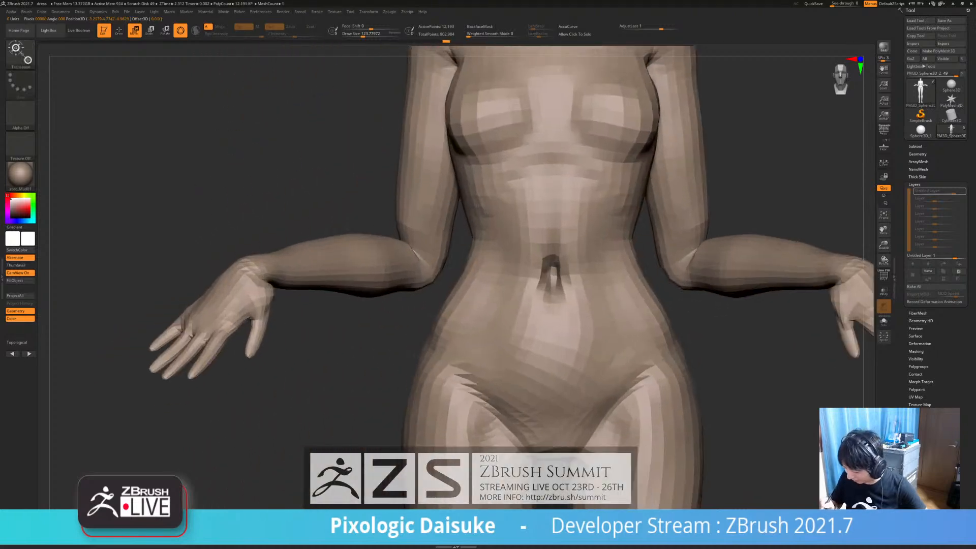
pyautogui.keyDown('ctrl'); pyautogui.moveTo(258, 262); pyautogui.dragTo(246, 270); pyautogui.keyUp('ctrl')
pyautogui.moveTo(168, 244); pyautogui.dragTo(219, 285, button='right')
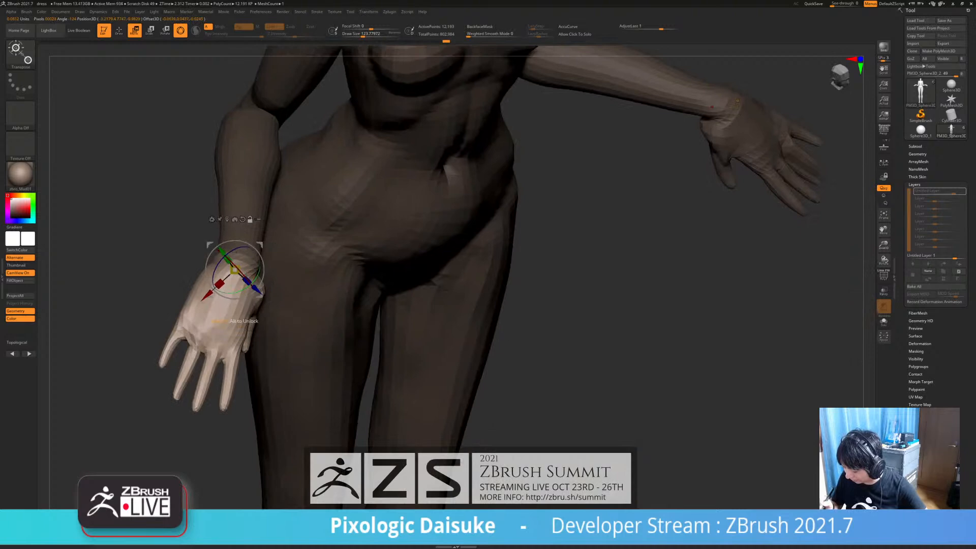
pyautogui.keyDown('alt'); pyautogui.moveTo(224, 257); pyautogui.dragTo(262, 274); pyautogui.keyUp('alt')
# Rotate the hands in small amounts around the wrists, checking the pose from different angles
pyautogui.moveTo(285, 275); pyautogui.dragTo(258, 225, button='right')
pyautogui.moveTo(231, 319); pyautogui.dragTo(234, 319)
pyautogui.keyDown('ctrl'); pyautogui.moveTo(323, 231); pyautogui.dragTo(201, 229, button='right'); pyautogui.keyUp('ctrl')
pyautogui.moveTo(198, 301); pyautogui.dragTo(185, 299)
pyautogui.moveTo(398, 258); pyautogui.dragTo(607, 281, button='right')
# Clear the hand mask and bring the full figure into a front view
pyautogui.keyDown('ctrl'); pyautogui.moveTo(152, 366); pyautogui.dragTo(147, 325, button='right'); pyautogui.keyUp('ctrl')
pyautogui.keyDown('ctrl'); pyautogui.moveTo(147, 326); pyautogui.dragTo(158, 336); pyautogui.keyUp('ctrl')
pyautogui.moveTo(158, 325)
pyautogui.keyDown('alt'); pyautogui.mouseDown(button='right')
pyautogui.moveTo(255, 279)
pyautogui.moveTo(254, 387)
pyautogui.moveTo(254, 336)
pyautogui.moveTo(315, 333)
pyautogui.moveTo(458, 239)
pyautogui.mouseUp(button='right'); pyautogui.keyUp('alt')
pyautogui.moveTo(458, 239); pyautogui.dragTo(498, 193, button='right')
pyautogui.keyDown('alt'); pyautogui.moveTo(488, 369); pyautogui.dragTo(415, 272, button='right'); pyautogui.keyUp('alt')
pyautogui.keyDown('alt'); pyautogui.moveTo(415, 272); pyautogui.dragTo(328, 267, button='right'); pyautogui.keyUp('alt')
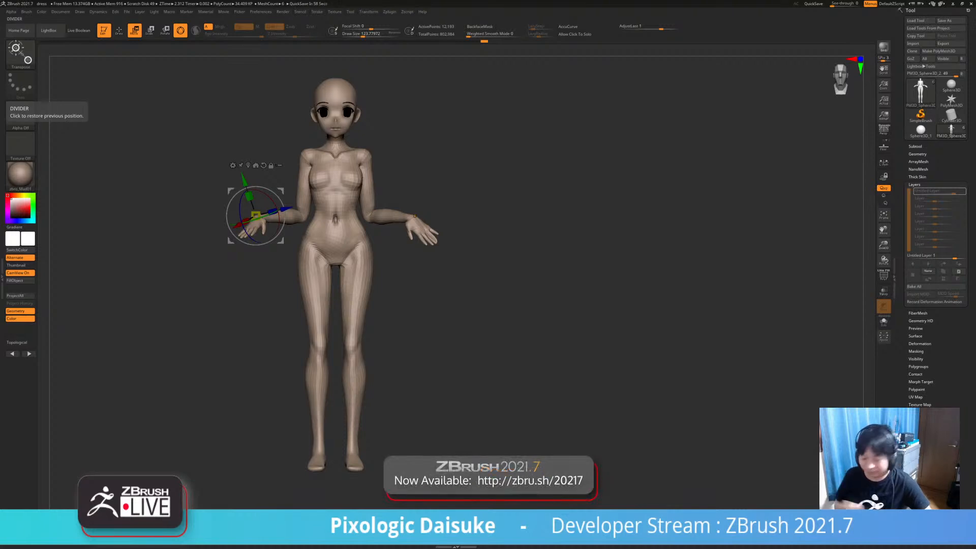
# Try to isolate the legs by drawing a topological mask from the figure's right hip
pyautogui.keyDown('alt'); pyautogui.moveTo(326, 269); pyautogui.dragTo(307, 241, button='right'); pyautogui.keyUp('alt')
pyautogui.keyDown('ctrl'); pyautogui.moveTo(294, 226); pyautogui.dragTo(295, 240); pyautogui.keyUp('ctrl')
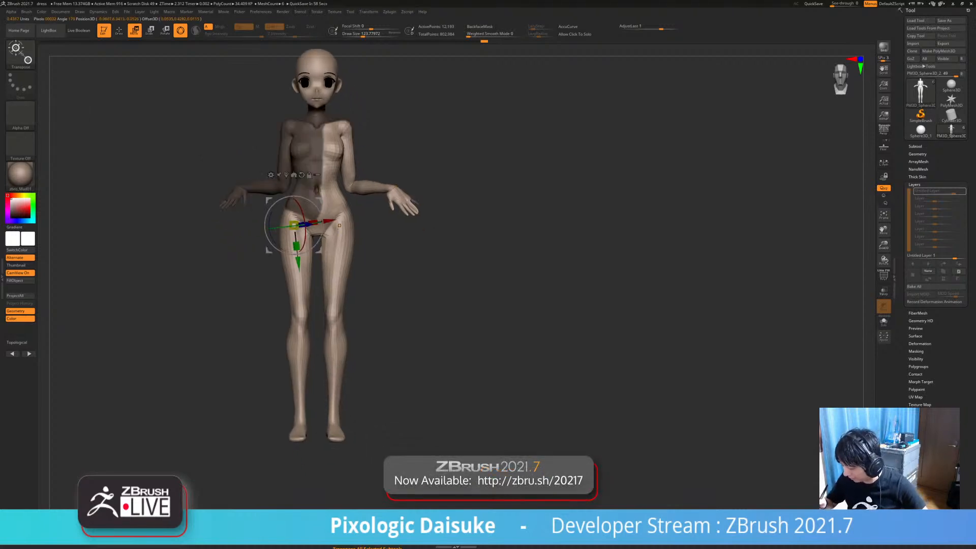
pyautogui.keyDown('ctrl'); pyautogui.moveTo(308, 240); pyautogui.dragTo(301, 219, button='right'); pyautogui.keyUp('ctrl')
pyautogui.hotkey('ctrl', 'z')
pyautogui.hotkey('ctrl', 'z')
# Mask everything except the figure's right leg and rotate it inward at the hip by about 5 degrees
pyautogui.keyDown('ctrl'); pyautogui.moveTo(282, 199); pyautogui.dragTo(277, 208); pyautogui.keyUp('ctrl')
pyautogui.keyDown('ctrl'); pyautogui.moveTo(325, 193); pyautogui.dragTo(330, 193, button='right'); pyautogui.keyUp('ctrl')
pyautogui.keyDown('alt'); pyautogui.moveTo(330, 192); pyautogui.dragTo(244, 153, button='right'); pyautogui.keyUp('alt')
pyautogui.click(299, 144)
pyautogui.keyDown('alt'); pyautogui.moveTo(244, 152); pyautogui.dragTo(308, 127, button='right'); pyautogui.keyUp('alt')
pyautogui.moveTo(301, 180); pyautogui.dragTo(303, 176)
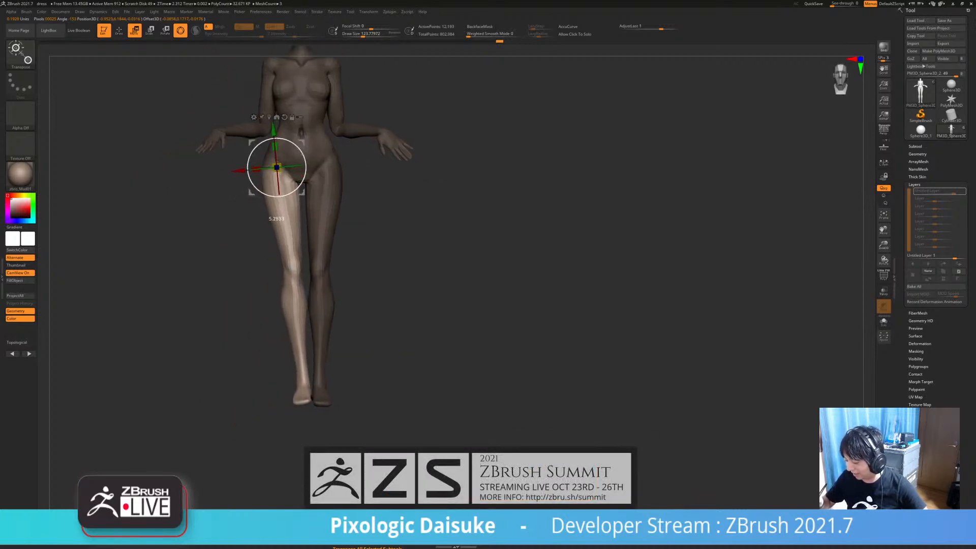
# Replace the mask so only the figure's right lower leg is free, with the gizmo at the knee
pyautogui.keyDown('ctrl'); pyautogui.moveTo(366, 214); pyautogui.dragTo(386, 239); pyautogui.keyUp('ctrl')
pyautogui.keyDown('shift'); pyautogui.moveTo(301, 152); pyautogui.dragTo(340, 203, button='right'); pyautogui.keyUp('shift')
pyautogui.keyDown('ctrl'); pyautogui.moveTo(324, 308); pyautogui.dragTo(324, 313); pyautogui.keyUp('ctrl')
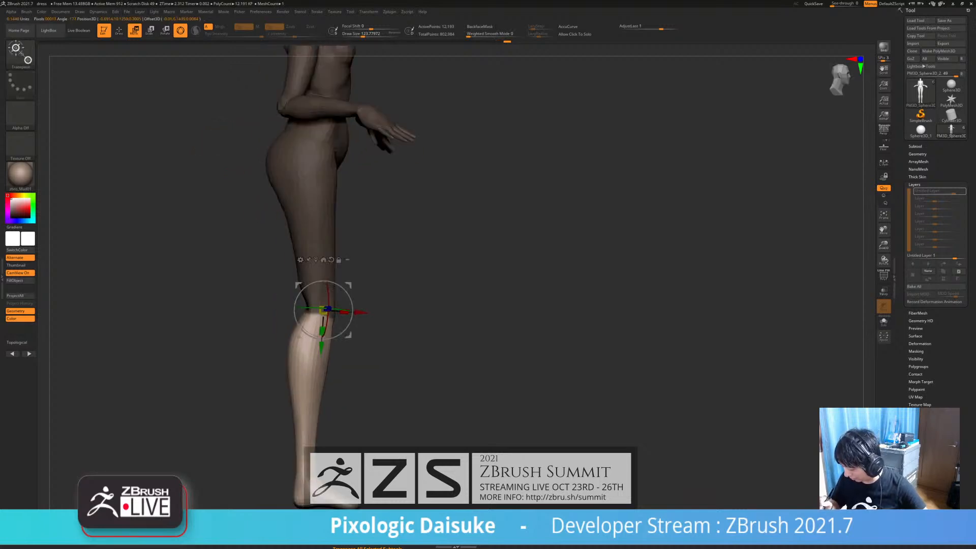
pyautogui.keyDown('ctrl'); pyautogui.moveTo(333, 312); pyautogui.dragTo(325, 285, button='right'); pyautogui.keyUp('ctrl')
# Soften the mask edge and rotate the right lower leg slightly at the knee
pyautogui.hotkey('ctrl', 'z')
pyautogui.hotkey('ctrl', 'shift', 'z')
pyautogui.keyDown('ctrl'); pyautogui.click(307, 196); pyautogui.keyUp('ctrl')
pyautogui.moveTo(326, 218); pyautogui.dragTo(329, 216)
pyautogui.keyDown('ctrl'); pyautogui.moveTo(280, 243); pyautogui.dragTo(258, 245, button='right'); pyautogui.keyUp('ctrl')
pyautogui.moveTo(258, 245); pyautogui.dragTo(343, 248, button='right')
pyautogui.keyDown('ctrl'); pyautogui.moveTo(313, 217); pyautogui.dragTo(298, 242, button='right'); pyautogui.keyUp('ctrl')
# Replace the mask so the leg is free from the hip down, with the gizmo at the hip
pyautogui.keyDown('ctrl'); pyautogui.moveTo(161, 224); pyautogui.dragTo(258, 170); pyautogui.keyUp('ctrl')
pyautogui.keyDown('ctrl'); pyautogui.moveTo(396, 223); pyautogui.dragTo(397, 203, button='right'); pyautogui.keyUp('ctrl')
pyautogui.moveTo(397, 203); pyautogui.dragTo(330, 201, button='right')
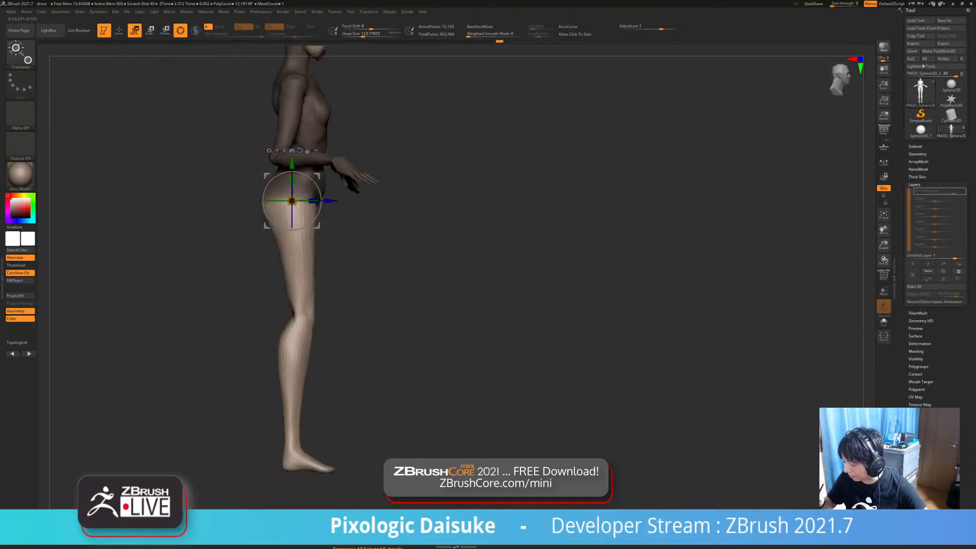
# Try to swing the freed leg around the hip in the side view
pyautogui.moveTo(318, 225); pyautogui.dragTo(326, 202)
pyautogui.hotkey('ctrl', 'z')
pyautogui.hotkey('ctrl', 'z')
# Rotate the leg slightly at the hip and clear the mask
pyautogui.keyDown('ctrl'); pyautogui.moveTo(326, 202); pyautogui.dragTo(325, 218, button='right'); pyautogui.keyUp('ctrl')
pyautogui.moveTo(308, 187); pyautogui.dragTo(308, 185)
pyautogui.keyDown('ctrl'); pyautogui.moveTo(308, 185); pyautogui.dragTo(308, 168, button='right'); pyautogui.keyUp('ctrl')
pyautogui.keyDown('ctrl'); pyautogui.moveTo(367, 181); pyautogui.dragTo(376, 199); pyautogui.keyUp('ctrl')
# Mask the upper body so both legs are free, with the gizmo at the figure's left hip
pyautogui.moveTo(213, 349); pyautogui.dragTo(304, 349, button='right')
pyautogui.moveTo(267, 210); pyautogui.dragTo(438, 210, button='right')
pyautogui.keyDown('ctrl'); pyautogui.moveTo(326, 203); pyautogui.dragTo(326, 234, button='right'); pyautogui.keyUp('ctrl')
pyautogui.keyDown('ctrl'); pyautogui.moveTo(258, 184); pyautogui.dragTo(249, 225); pyautogui.keyUp('ctrl')
pyautogui.keyDown('ctrl'); pyautogui.moveTo(168, 280); pyautogui.dragTo(269, 228, button='right'); pyautogui.keyUp('ctrl')
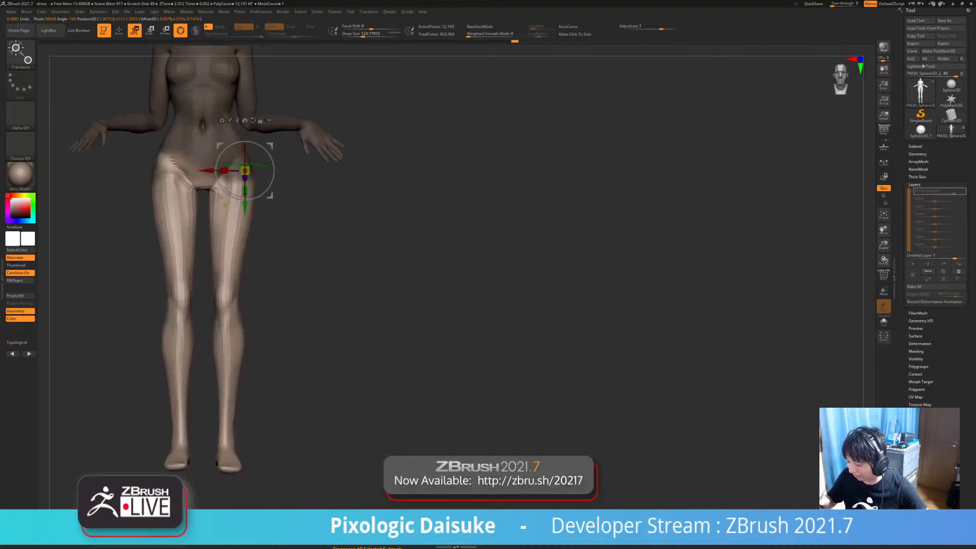
# Add rectangular masks over the figure's right hip and leg so only the left leg is free
pyautogui.moveTo(236, 196); pyautogui.dragTo(194, 171, button='right')
pyautogui.keyDown('ctrl'); pyautogui.moveTo(95, 137); pyautogui.dragTo(196, 228); pyautogui.keyUp('ctrl')
pyautogui.keyDown('alt'); pyautogui.moveTo(196, 229); pyautogui.dragTo(202, 189, button='right'); pyautogui.keyUp('alt')
pyautogui.keyDown('ctrl'); pyautogui.moveTo(135, 170); pyautogui.dragTo(209, 454); pyautogui.keyUp('ctrl')
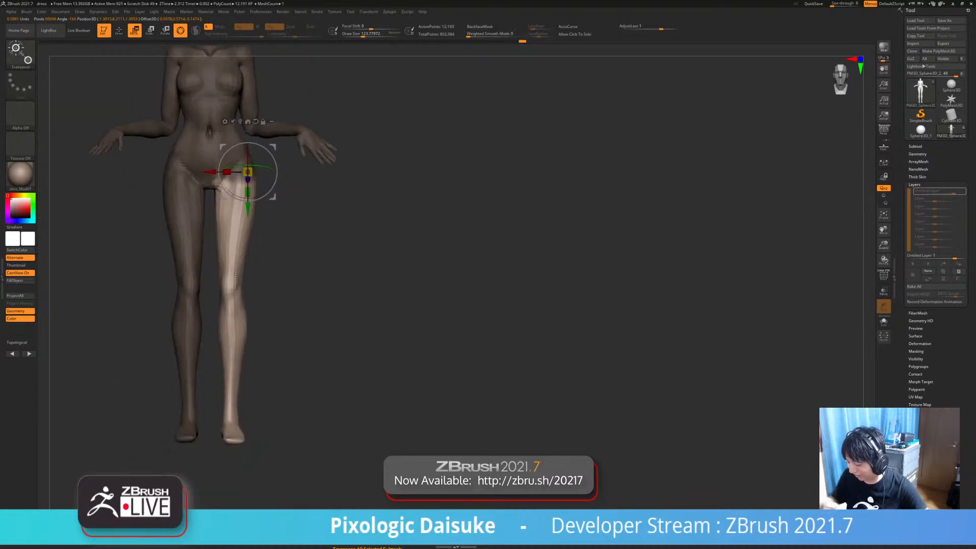
# Choose the MaskLasso brush and lasso a mask over the crotch area beside the left leg
pyautogui.keyDown('ctrl'); pyautogui.moveTo(236, 223); pyautogui.dragTo(223, 277, button='right'); pyautogui.keyUp('ctrl')
pyautogui.hotkey('ctrl', 'b')
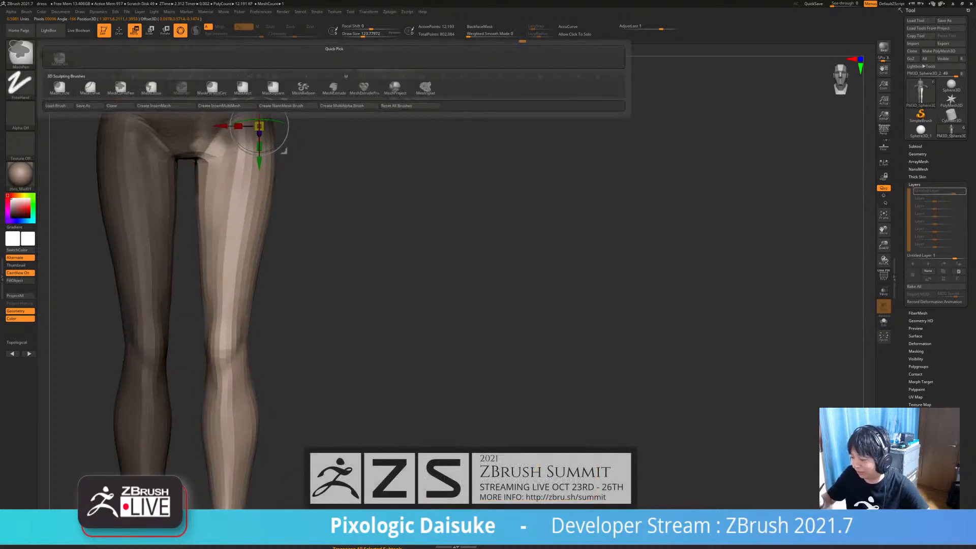
pyautogui.click(151, 88)
pyautogui.keyDown('alt'); pyautogui.moveTo(204, 152); pyautogui.dragTo(221, 225, button='right'); pyautogui.keyUp('alt')
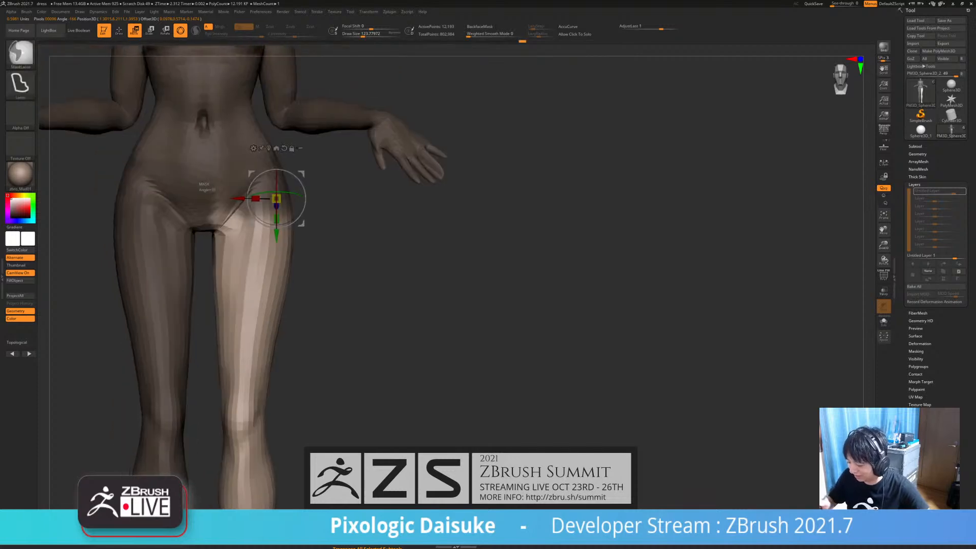
pyautogui.keyDown('ctrl'); pyautogui.moveTo(197, 191); pyautogui.dragTo(197, 136); pyautogui.keyUp('ctrl')
pyautogui.keyDown('ctrl'); pyautogui.moveTo(265, 274); pyautogui.dragTo(152, 250, button='right'); pyautogui.keyUp('ctrl')
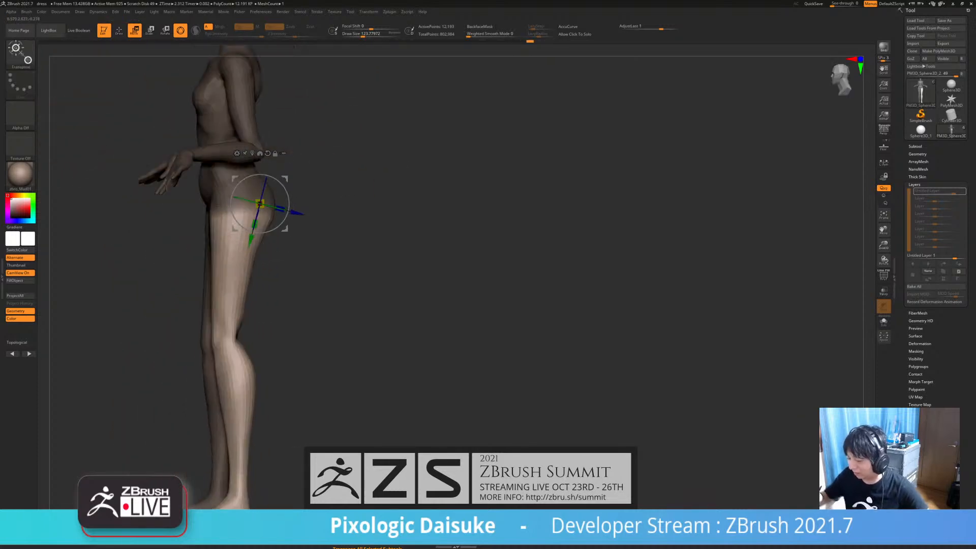
# Rotate the figure's left leg backward around the hip in the side view
pyautogui.keyDown('alt'); pyautogui.moveTo(270, 254); pyautogui.dragTo(266, 210, button='right'); pyautogui.keyUp('alt')
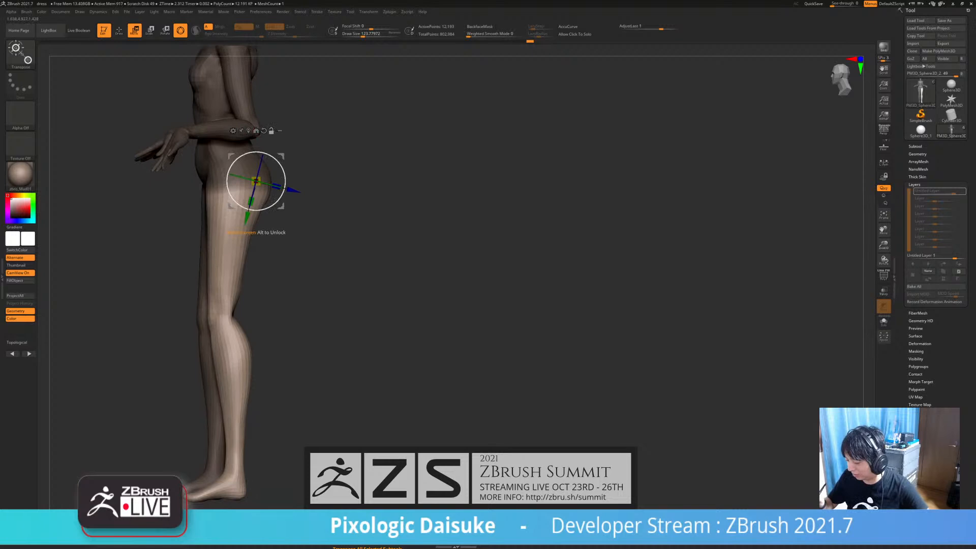
pyautogui.moveTo(267, 173); pyautogui.dragTo(374, 173, button='right')
pyautogui.moveTo(295, 173); pyautogui.dragTo(229, 178, button='right')
pyautogui.moveTo(288, 184); pyautogui.dragTo(289, 180)
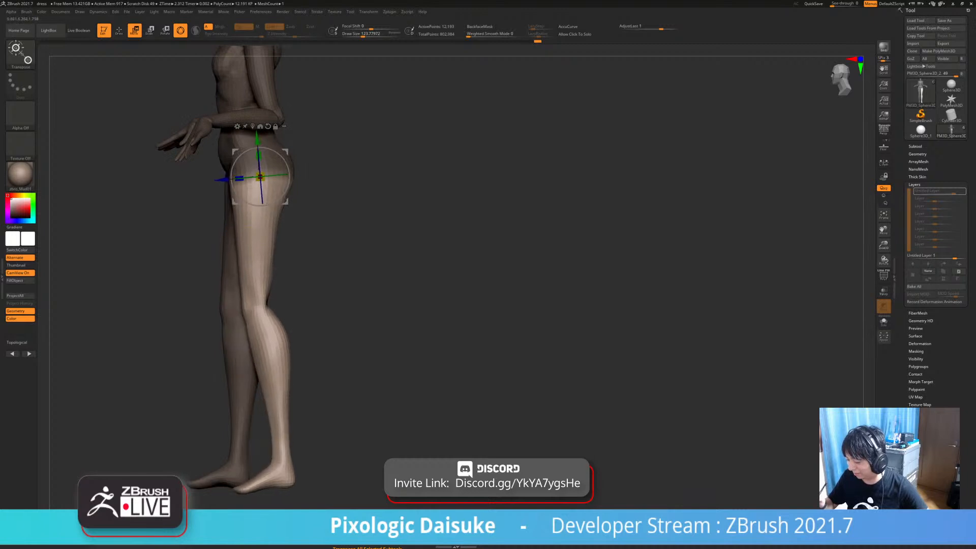
pyautogui.moveTo(288, 152); pyautogui.dragTo(318, 153, button='right')
pyautogui.keyDown('alt'); pyautogui.moveTo(318, 152); pyautogui.dragTo(279, 125, button='right'); pyautogui.keyUp('alt')
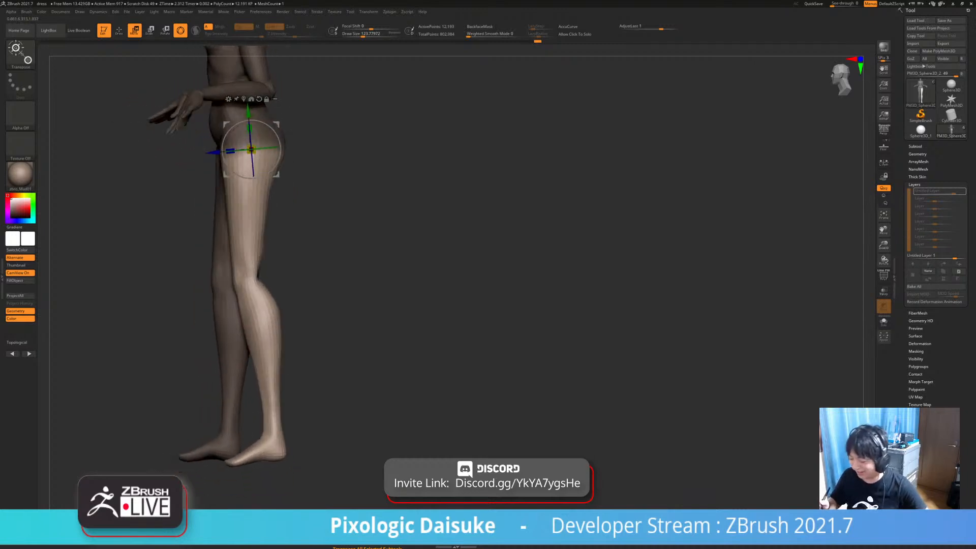
# Mask everything except the left lower leg, position the gizmo at the knee and reset its orientation
pyautogui.keyDown('ctrl'); pyautogui.click(247, 277); pyautogui.keyUp('ctrl')
pyautogui.keyDown('shift'); pyautogui.moveTo(265, 300); pyautogui.dragTo(295, 300, button='right'); pyautogui.keyUp('shift')
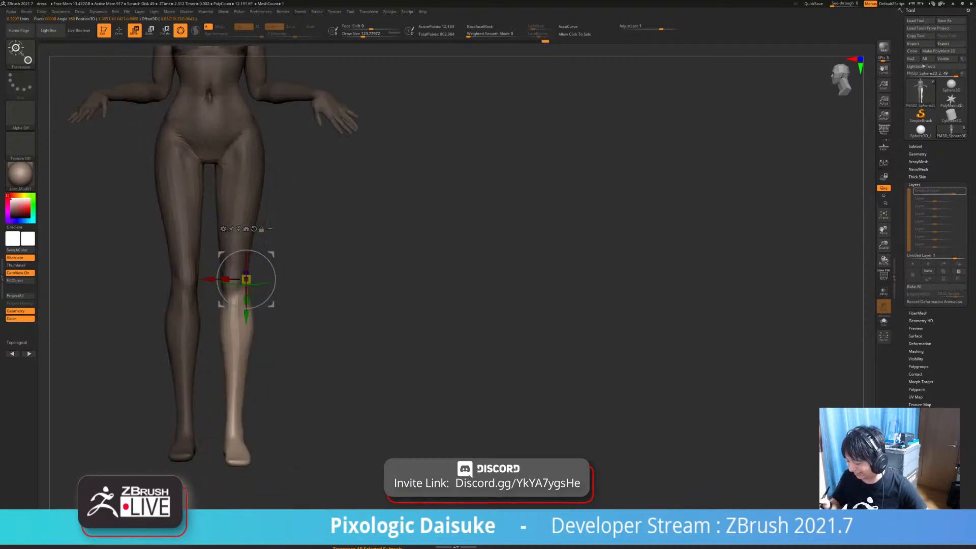
pyautogui.keyDown('alt'); pyautogui.moveTo(271, 304); pyautogui.dragTo(259, 312); pyautogui.keyUp('alt')
pyautogui.keyDown('alt'); pyautogui.click(242, 238); pyautogui.keyUp('alt')
pyautogui.moveTo(300, 288); pyautogui.dragTo(263, 288, button='right')
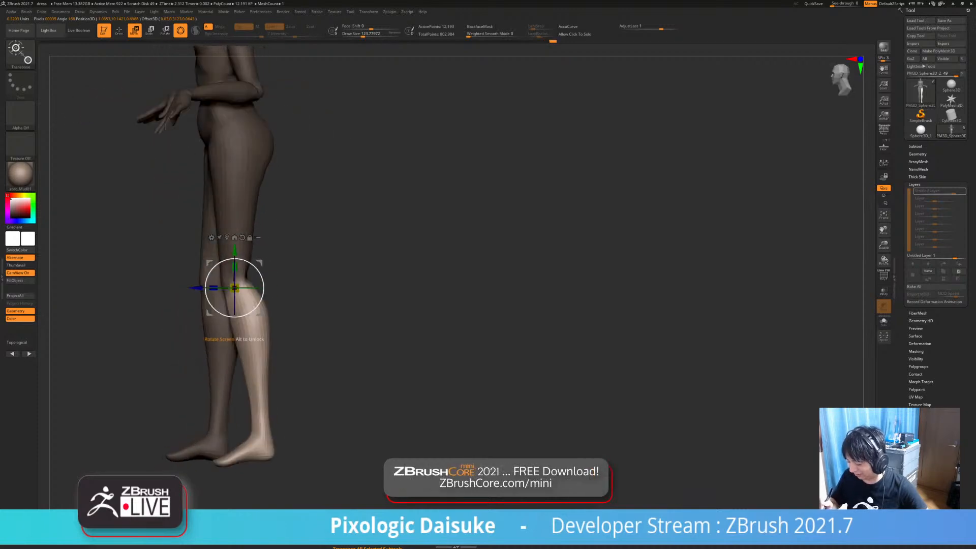
# Bend the left lower leg backward at the knee and clear the mask
pyautogui.moveTo(249, 316); pyautogui.dragTo(255, 313)
pyautogui.keyDown('alt'); pyautogui.moveTo(295, 305); pyautogui.dragTo(326, 317, button='right'); pyautogui.keyUp('alt')
pyautogui.keyDown('ctrl'); pyautogui.moveTo(386, 285); pyautogui.dragTo(417, 316); pyautogui.keyUp('ctrl')
pyautogui.keyDown('alt'); pyautogui.moveTo(325, 305); pyautogui.dragTo(350, 330, button='right'); pyautogui.keyUp('alt')
pyautogui.moveTo(326, 305); pyautogui.dragTo(358, 282, button='right')
pyautogui.moveTo(358, 282); pyautogui.dragTo(285, 284, button='right')
pyautogui.moveTo(285, 284)
pyautogui.keyDown('alt'); pyautogui.mouseDown(button='right')
pyautogui.moveTo(282, 231)
pyautogui.moveTo(282, 270)
pyautogui.mouseUp(button='right'); pyautogui.keyUp('alt')
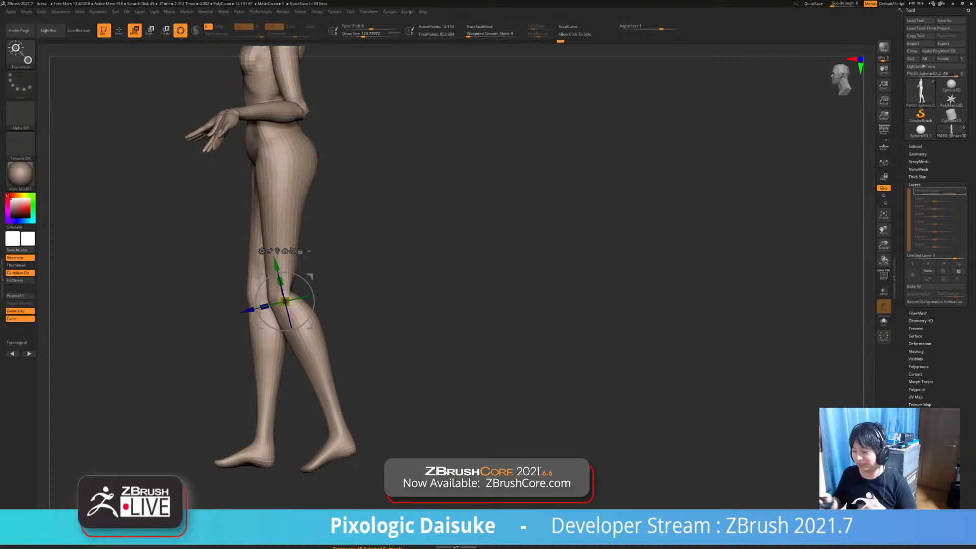
# Try to isolate the figure's left leg with a new mask drawn from the hip
pyautogui.keyDown('ctrl'); pyautogui.moveTo(289, 149); pyautogui.dragTo(296, 174); pyautogui.keyUp('ctrl')
pyautogui.keyDown('shift'); pyautogui.moveTo(386, 285); pyautogui.dragTo(468, 285); pyautogui.keyUp('shift')
pyautogui.hotkey('ctrl', 'z')
pyautogui.keyDown('alt'); pyautogui.moveTo(386, 284); pyautogui.dragTo(386, 325); pyautogui.keyUp('alt')
pyautogui.keyDown('ctrl'); pyautogui.moveTo(277, 155); pyautogui.dragTo(273, 176); pyautogui.keyUp('ctrl')
pyautogui.hotkey('ctrl', 'z')
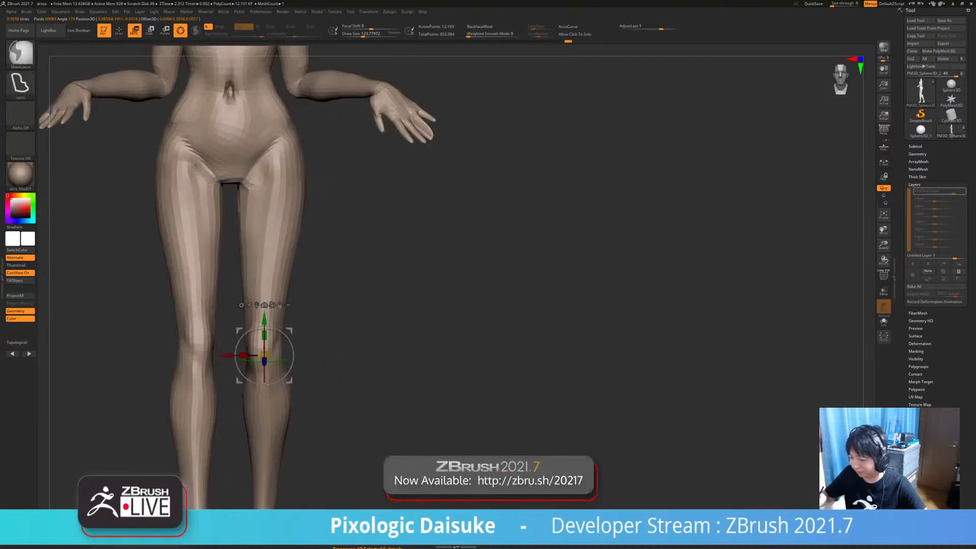
# Isolate the figure's left leg with a lasso mask and place the gizmo at its hip
pyautogui.moveTo(231, 196)
pyautogui.keyDown('ctrl'); pyautogui.mouseDown()
pyautogui.moveTo(325, 241)
pyautogui.moveTo(283, 457)
pyautogui.moveTo(254, 451)
pyautogui.mouseUp(); pyautogui.keyUp('ctrl')
pyautogui.keyDown('alt'); pyautogui.moveTo(386, 285); pyautogui.dragTo(386, 245); pyautogui.keyUp('alt')
pyautogui.moveTo(324, 313)
pyautogui.keyDown('ctrl'); pyautogui.mouseDown()
pyautogui.moveTo(255, 362)
pyautogui.moveTo(305, 470)
pyautogui.moveTo(319, 386)
pyautogui.mouseUp(); pyautogui.keyUp('ctrl')
pyautogui.moveTo(458, 315)
pyautogui.mouseDown()
pyautogui.moveTo(338, 315)
pyautogui.moveTo(338, 346)
pyautogui.moveTo(338, 310)
pyautogui.mouseUp()
pyautogui.keyDown('ctrl'); pyautogui.click(339, 305); pyautogui.keyUp('ctrl')
# Rotate the left leg slightly inward at the hip and clear the mask
pyautogui.keyDown('alt'); pyautogui.moveTo(302, 216); pyautogui.dragTo(362, 215); pyautogui.keyUp('alt')
pyautogui.keyDown('shift'); pyautogui.moveTo(356, 216); pyautogui.dragTo(378, 257); pyautogui.keyUp('shift')
pyautogui.moveTo(378, 257)
pyautogui.mouseDown()
pyautogui.moveTo(399, 258)
pyautogui.moveTo(315, 259)
pyautogui.moveTo(394, 259)
pyautogui.moveTo(377, 259)
pyautogui.mouseUp()
pyautogui.keyDown('alt'); pyautogui.moveTo(376, 259); pyautogui.dragTo(320, 208); pyautogui.keyUp('alt')
pyautogui.hotkey('ctrl', 'shift', 'a')
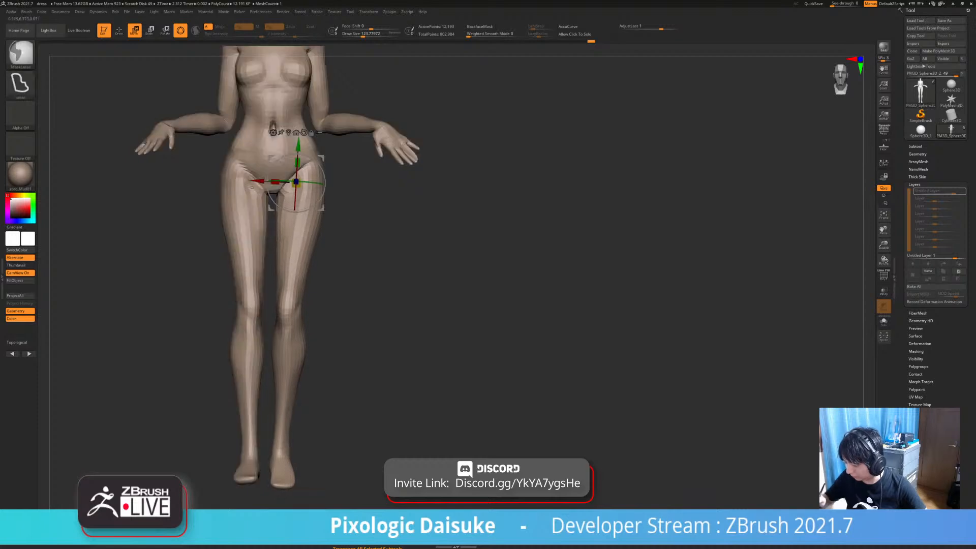
pyautogui.keyDown('ctrl'); pyautogui.moveTo(236, 167); pyautogui.dragTo(238, 173); pyautogui.keyUp('ctrl')
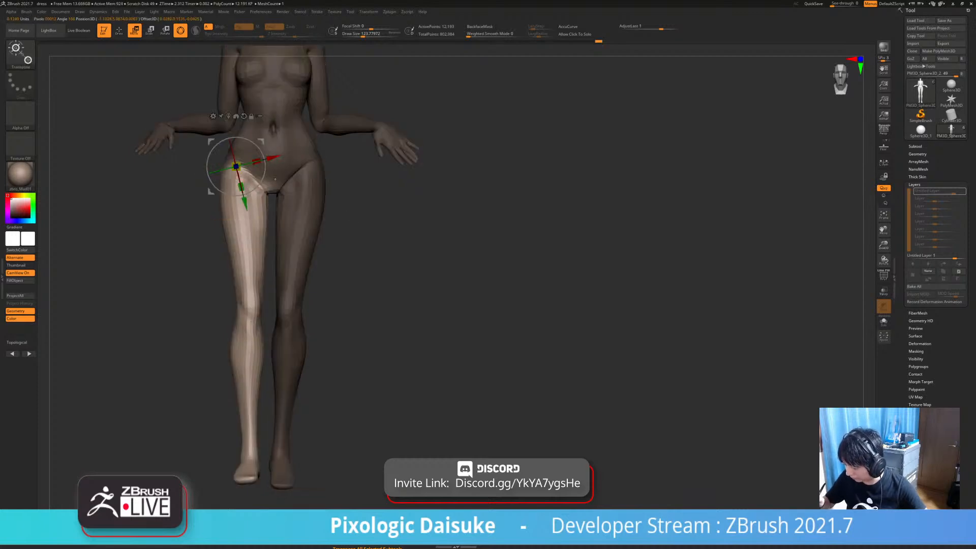
pyautogui.hotkey('ctrl', 'z')
pyautogui.hotkey('ctrl', 'z')
# Isolate the figure's right leg with a lasso mask and place the gizmo at its hip
pyautogui.moveTo(272, 224)
pyautogui.keyDown('ctrl'); pyautogui.mouseDown()
pyautogui.moveTo(229, 403)
pyautogui.moveTo(104, 213)
pyautogui.mouseUp(); pyautogui.keyUp('ctrl')
pyautogui.keyDown('alt'); pyautogui.moveTo(114, 325); pyautogui.dragTo(246, 240); pyautogui.keyUp('alt')
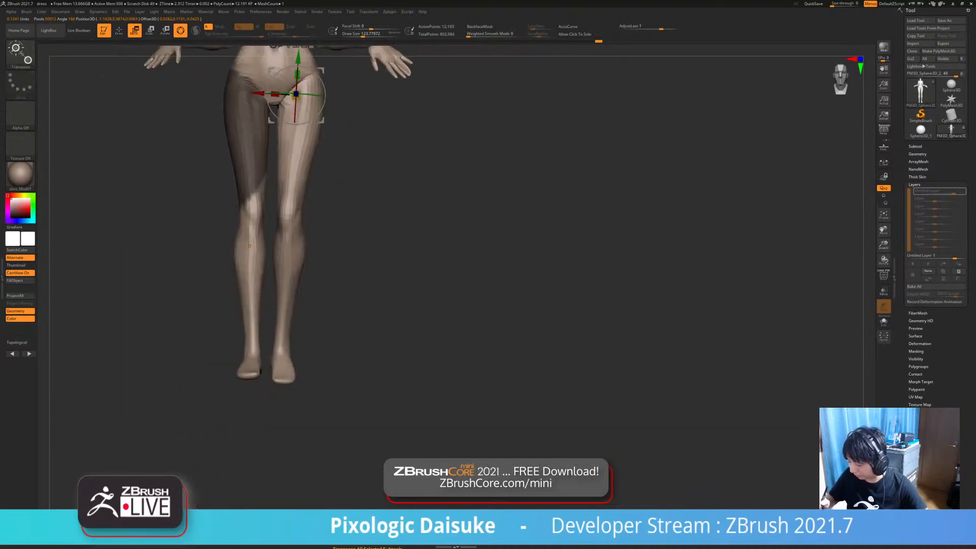
pyautogui.press('ctrl')
pyautogui.moveTo(265, 342)
pyautogui.keyDown('ctrl'); pyautogui.mouseDown()
pyautogui.moveTo(182, 330)
pyautogui.moveTo(203, 204)
pyautogui.mouseUp(); pyautogui.keyUp('ctrl')
pyautogui.moveTo(194, 203)
pyautogui.keyDown('alt'); pyautogui.mouseDown()
pyautogui.moveTo(159, 246)
pyautogui.moveTo(155, 215)
pyautogui.moveTo(96, 213)
pyautogui.moveTo(158, 213)
pyautogui.moveTo(117, 214)
pyautogui.mouseUp(); pyautogui.keyUp('alt')
pyautogui.keyDown('ctrl'); pyautogui.moveTo(223, 347); pyautogui.dragTo(178, 326); pyautogui.keyUp('ctrl')
pyautogui.moveTo(137, 285)
pyautogui.mouseDown()
pyautogui.moveTo(172, 285)
pyautogui.moveTo(174, 332)
pyautogui.mouseUp()
pyautogui.keyDown('ctrl'); pyautogui.click(175, 332); pyautogui.keyUp('ctrl')
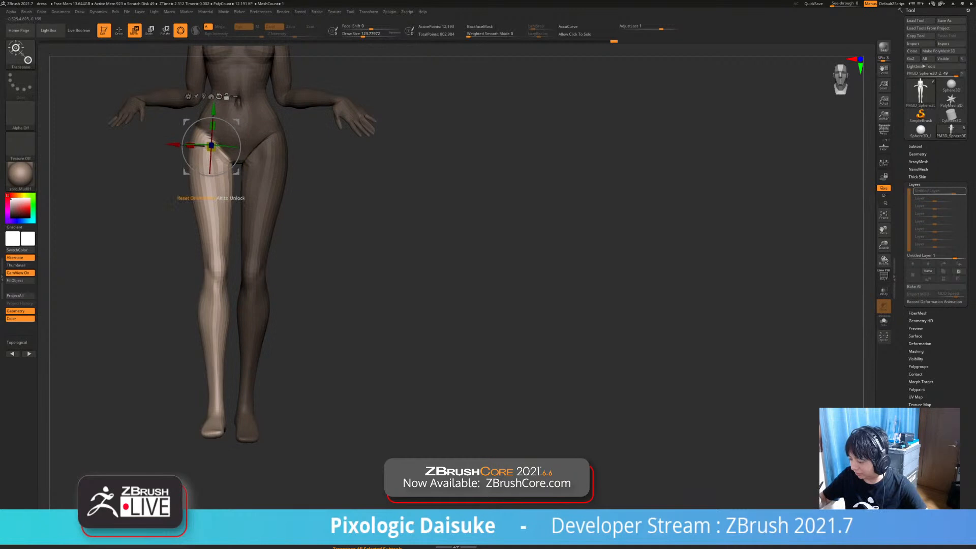
# Rotate the right leg slightly inward at the hip and clear the mask
pyautogui.moveTo(241, 141); pyautogui.dragTo(240, 139)
pyautogui.moveTo(127, 244); pyautogui.dragTo(201, 250)
pyautogui.moveTo(236, 178); pyautogui.dragTo(237, 179)
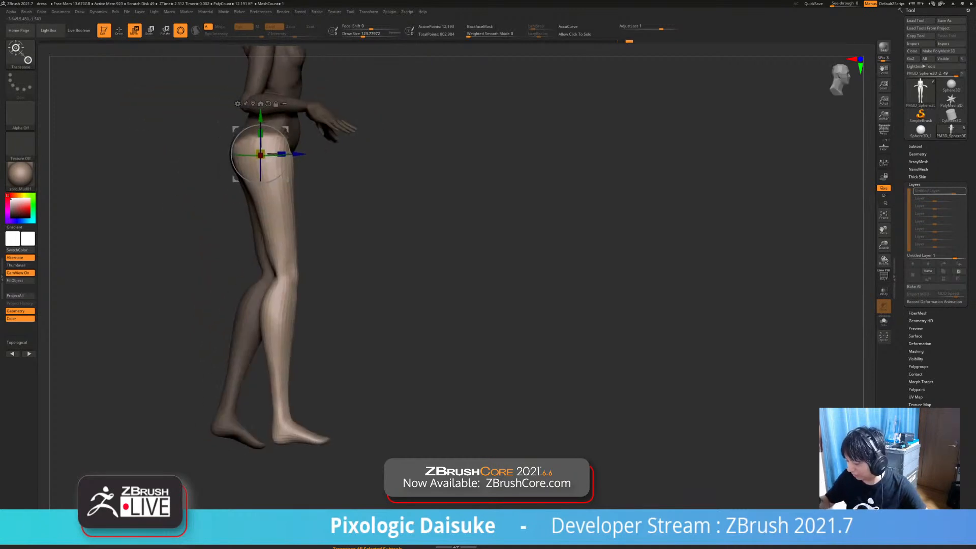
pyautogui.keyDown('ctrl'); pyautogui.moveTo(176, 305); pyautogui.dragTo(190, 320); pyautogui.keyUp('ctrl')
# Isolate the right foot with a topological mask, rotate it about 4 degrees at the ankle and clear the mask
pyautogui.moveTo(173, 285); pyautogui.dragTo(117, 284)
pyautogui.keyDown('alt'); pyautogui.moveTo(117, 285); pyautogui.dragTo(91, 320); pyautogui.keyUp('alt')
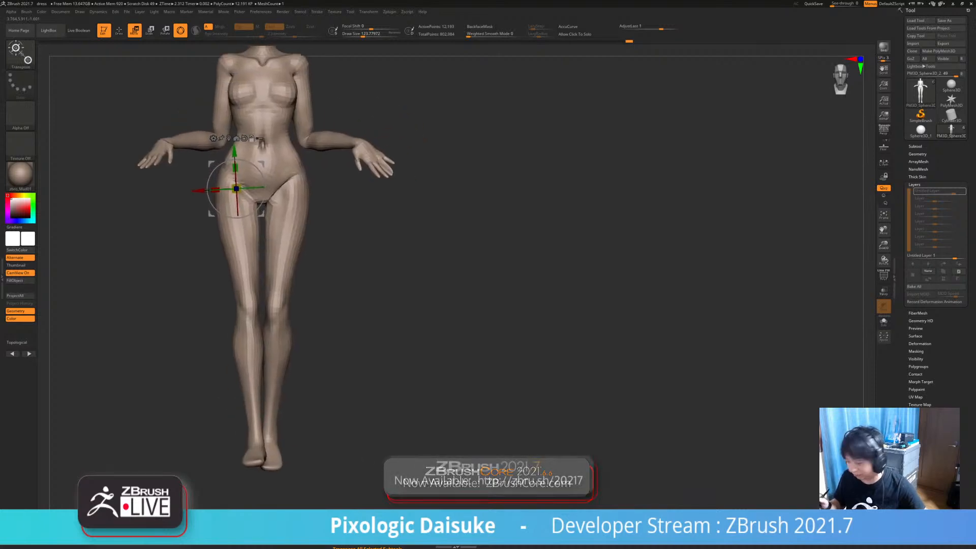
pyautogui.keyDown('alt'); pyautogui.moveTo(152, 306); pyautogui.dragTo(163, 104); pyautogui.keyUp('alt')
pyautogui.moveTo(127, 285); pyautogui.dragTo(191, 285)
pyautogui.keyDown('ctrl'); pyautogui.moveTo(281, 255); pyautogui.dragTo(284, 267); pyautogui.keyUp('ctrl')
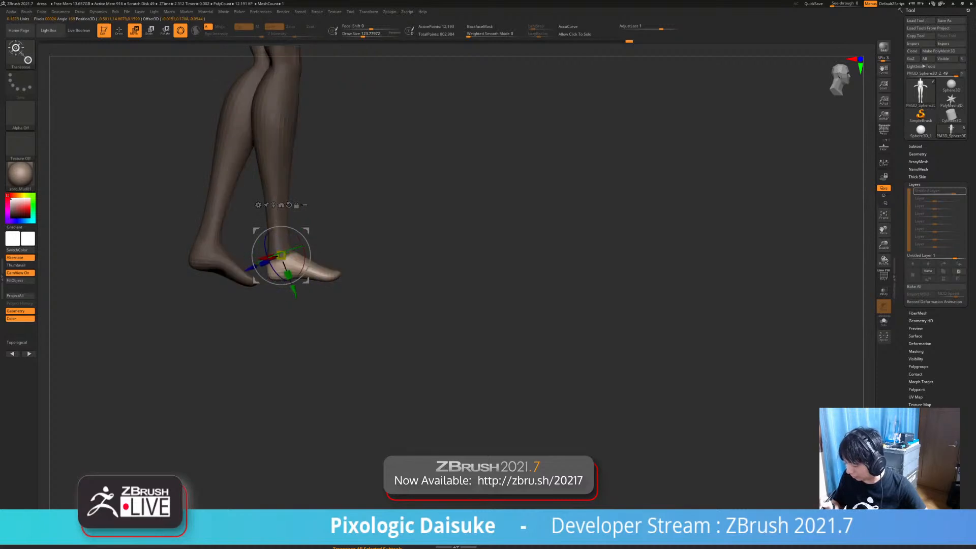
pyautogui.keyDown('alt'); pyautogui.moveTo(152, 295); pyautogui.dragTo(154, 335); pyautogui.keyUp('alt')
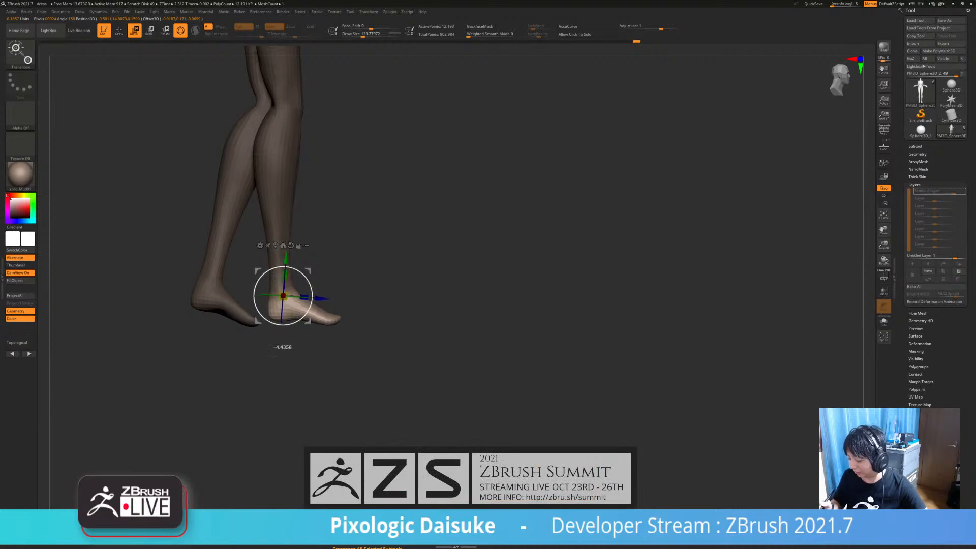
pyautogui.keyDown('ctrl'); pyautogui.moveTo(376, 203); pyautogui.dragTo(402, 229); pyautogui.keyUp('ctrl')
# Isolate the right lower leg, angle it slightly backward with the gizmo and clear the mask
pyautogui.keyDown('alt'); pyautogui.moveTo(402, 229); pyautogui.dragTo(382, 300); pyautogui.keyUp('alt')
pyautogui.keyDown('ctrl'); pyautogui.moveTo(263, 302); pyautogui.dragTo(263, 312); pyautogui.keyUp('ctrl')
pyautogui.keyDown('alt'); pyautogui.moveTo(382, 300); pyautogui.dragTo(386, 257); pyautogui.keyUp('alt')
pyautogui.keyDown('alt'); pyautogui.click(274, 209); pyautogui.keyUp('alt')
pyautogui.moveTo(266, 289); pyautogui.dragTo(260, 288)
pyautogui.moveTo(386, 305); pyautogui.dragTo(300, 305)
pyautogui.moveTo(376, 264)
pyautogui.keyDown('alt'); pyautogui.mouseDown()
pyautogui.moveTo(358, 260)
pyautogui.moveTo(376, 265)
pyautogui.mouseUp(); pyautogui.keyUp('alt')
pyautogui.keyDown('ctrl'); pyautogui.moveTo(352, 204); pyautogui.dragTo(361, 214); pyautogui.keyUp('ctrl')
# Isolate the left foot with a topological mask at the ankle, adjust it with the gizmo and clear the mask
pyautogui.moveTo(361, 214)
pyautogui.keyDown('alt'); pyautogui.mouseDown()
pyautogui.moveTo(360, 254)
pyautogui.moveTo(352, 254)
pyautogui.moveTo(359, 270)
pyautogui.mouseUp(); pyautogui.keyUp('alt')
pyautogui.moveTo(360, 269)
pyautogui.mouseDown()
pyautogui.moveTo(442, 266)
pyautogui.moveTo(458, 202)
pyautogui.mouseUp()
pyautogui.keyDown('alt'); pyautogui.click(266, 349); pyautogui.keyUp('alt')
pyautogui.keyDown('alt'); pyautogui.moveTo(366, 326); pyautogui.dragTo(352, 402); pyautogui.keyUp('alt')
pyautogui.keyDown('ctrl'); pyautogui.moveTo(227, 361); pyautogui.dragTo(226, 374); pyautogui.keyUp('ctrl')
pyautogui.keyDown('alt'); pyautogui.moveTo(289, 373); pyautogui.dragTo(288, 341); pyautogui.keyUp('alt')
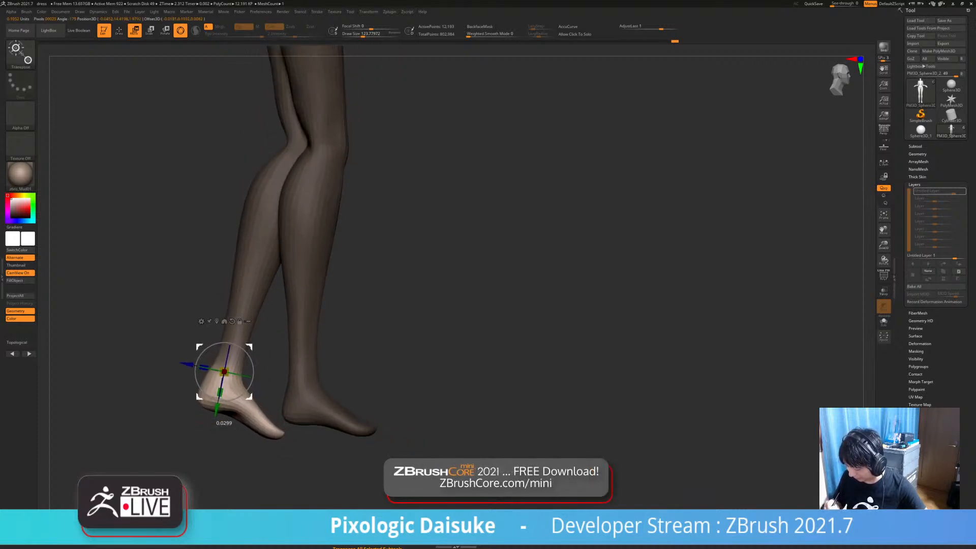
pyautogui.press('ctrl')
pyautogui.keyDown('ctrl'); pyautogui.moveTo(278, 461); pyautogui.dragTo(285, 467); pyautogui.keyUp('ctrl')
# Isolate the front of the left foot, turn on the floor grid and bend the toes up about 14 degrees
pyautogui.keyDown('ctrl'); pyautogui.moveTo(247, 415); pyautogui.dragTo(256, 420); pyautogui.keyUp('ctrl')
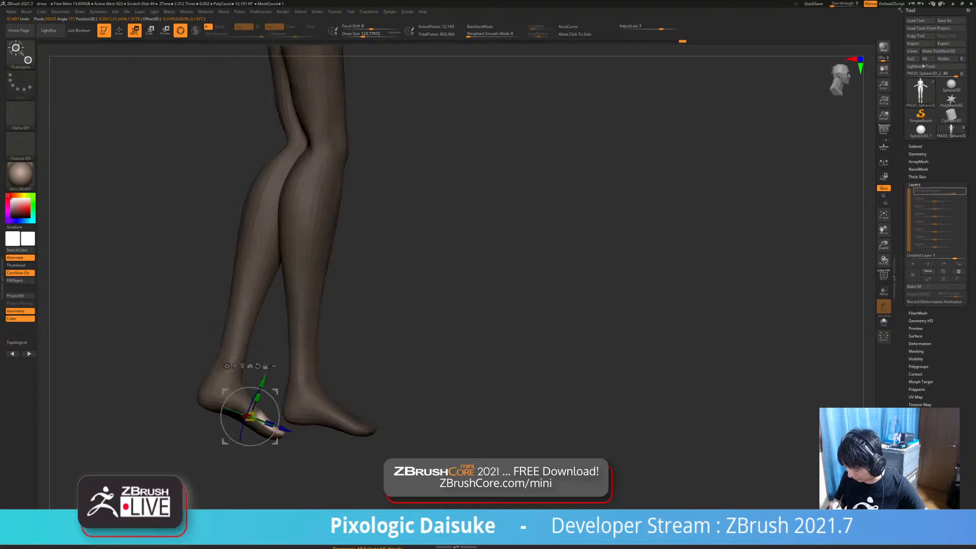
pyautogui.keyDown('ctrl'); pyautogui.click(244, 413); pyautogui.keyUp('ctrl')
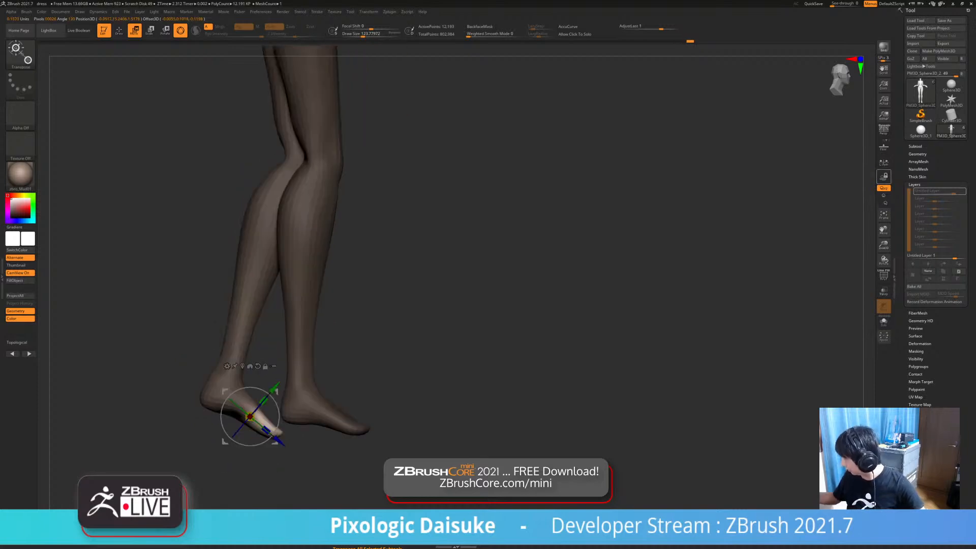
pyautogui.click(884, 146)
pyautogui.keyDown('alt'); pyautogui.moveTo(457, 356); pyautogui.dragTo(485, 305); pyautogui.keyUp('alt')
pyautogui.moveTo(306, 325); pyautogui.dragTo(306, 316)
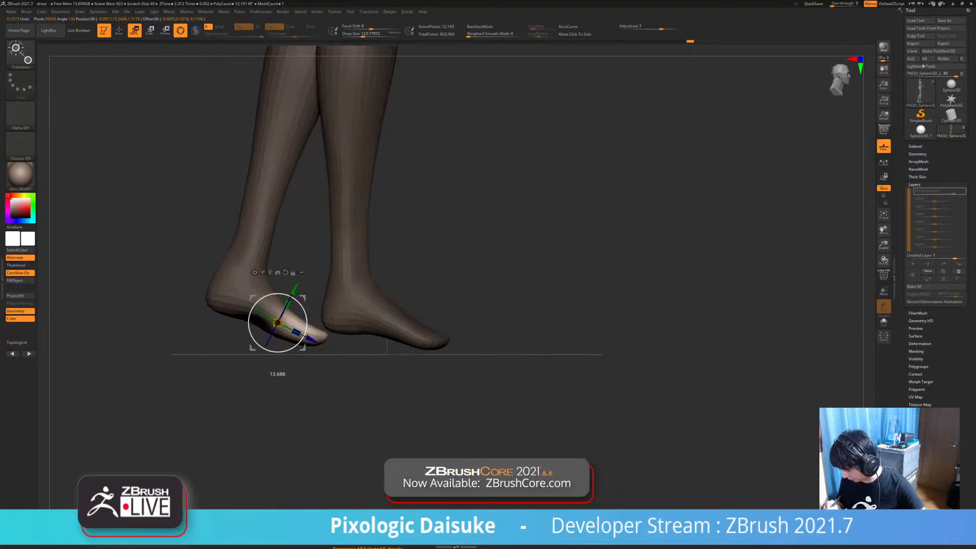
pyautogui.keyDown('alt'); pyautogui.moveTo(465, 305); pyautogui.dragTo(417, 386); pyautogui.keyUp('alt')
# Mask both legs up to the hips with lasso strokes, working from the back and the front
pyautogui.keyDown('ctrl'); pyautogui.moveTo(224, 61); pyautogui.dragTo(313, 203, button='right'); pyautogui.keyUp('ctrl')
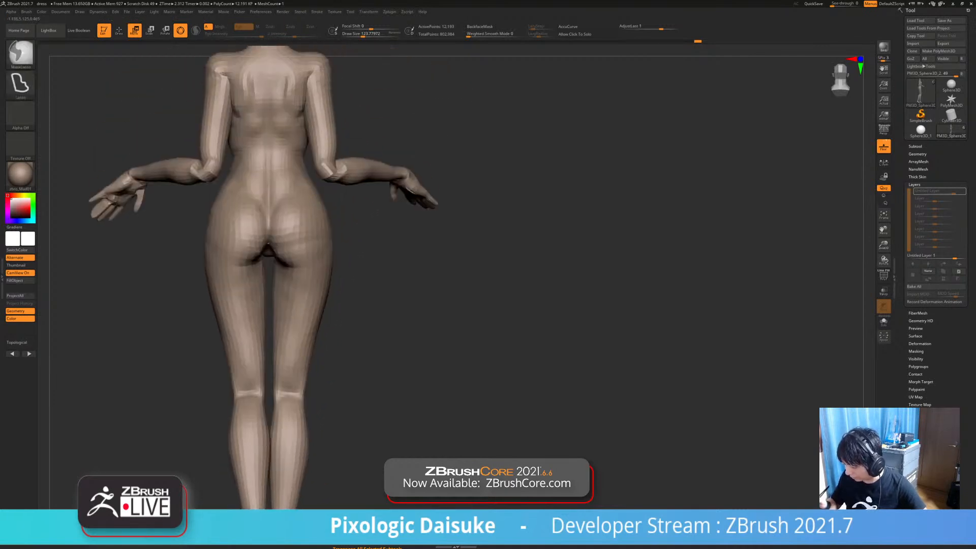
pyautogui.moveTo(270, 243)
pyautogui.keyDown('ctrl'); pyautogui.mouseDown()
pyautogui.moveTo(206, 191)
pyautogui.moveTo(204, 174)
pyautogui.moveTo(365, 79)
pyautogui.moveTo(371, 138)
pyautogui.mouseUp(); pyautogui.keyUp('ctrl')
pyautogui.moveTo(371, 152)
pyautogui.mouseDown(button='right')
pyautogui.moveTo(534, 153)
pyautogui.moveTo(520, 163)
pyautogui.mouseUp(button='right')
pyautogui.moveTo(380, 222)
pyautogui.keyDown('ctrl'); pyautogui.mouseDown()
pyautogui.moveTo(347, 245)
pyautogui.moveTo(277, 226)
pyautogui.moveTo(245, 183)
pyautogui.mouseUp(); pyautogui.keyUp('ctrl')
pyautogui.keyDown('ctrl'); pyautogui.moveTo(384, 216); pyautogui.dragTo(386, 218); pyautogui.keyUp('ctrl')
pyautogui.moveTo(457, 214)
pyautogui.keyDown('alt'); pyautogui.mouseDown(button='right')
pyautogui.moveTo(458, 264)
pyautogui.moveTo(458, 239)
pyautogui.mouseUp(button='right'); pyautogui.keyUp('alt')
pyautogui.moveTo(388, 58)
pyautogui.keyDown('ctrl'); pyautogui.mouseDown()
pyautogui.moveTo(176, 268)
pyautogui.moveTo(266, 291)
pyautogui.moveTo(389, 284)
pyautogui.moveTo(482, 295)
pyautogui.mouseUp(); pyautogui.keyUp('ctrl')
pyautogui.moveTo(482, 284); pyautogui.dragTo(417, 336, button='right')
pyautogui.moveTo(442, 241); pyautogui.dragTo(504, 255)
pyautogui.moveTo(509, 137)
pyautogui.keyDown('alt'); pyautogui.mouseDown()
pyautogui.moveTo(504, 394)
pyautogui.moveTo(513, 452)
pyautogui.mouseUp(); pyautogui.keyUp('alt')
pyautogui.keyDown('ctrl'); pyautogui.click(513, 397); pyautogui.keyUp('ctrl')
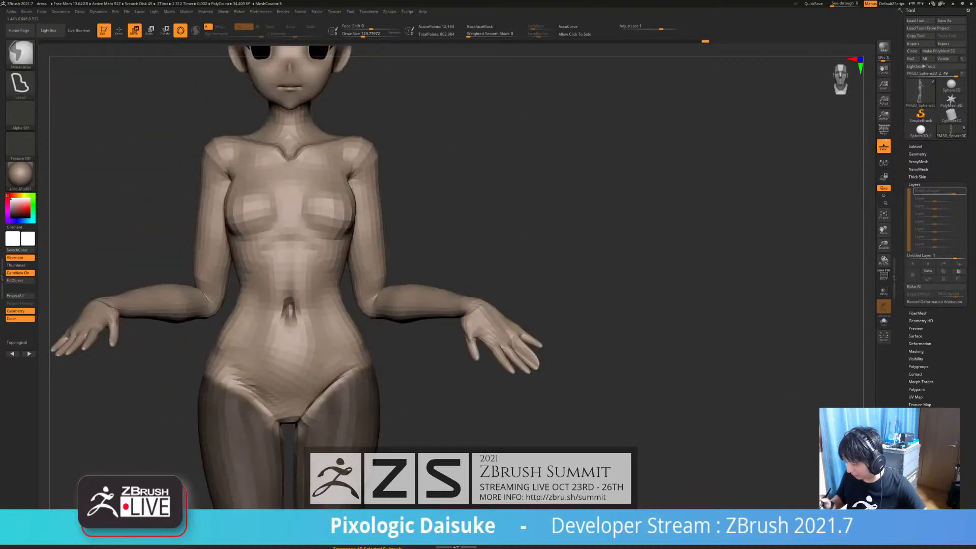
# Place the gizmo at the neck in side view and shift the unmasked upper body slightly backward
pyautogui.click(119, 31)
pyautogui.keyDown('alt'); pyautogui.moveTo(432, 244); pyautogui.dragTo(430, 178); pyautogui.keyUp('alt')
pyautogui.moveTo(356, 228); pyautogui.dragTo(458, 234)
pyautogui.click(134, 30)
pyautogui.keyDown('alt'); pyautogui.click(272, 156); pyautogui.keyUp('alt')
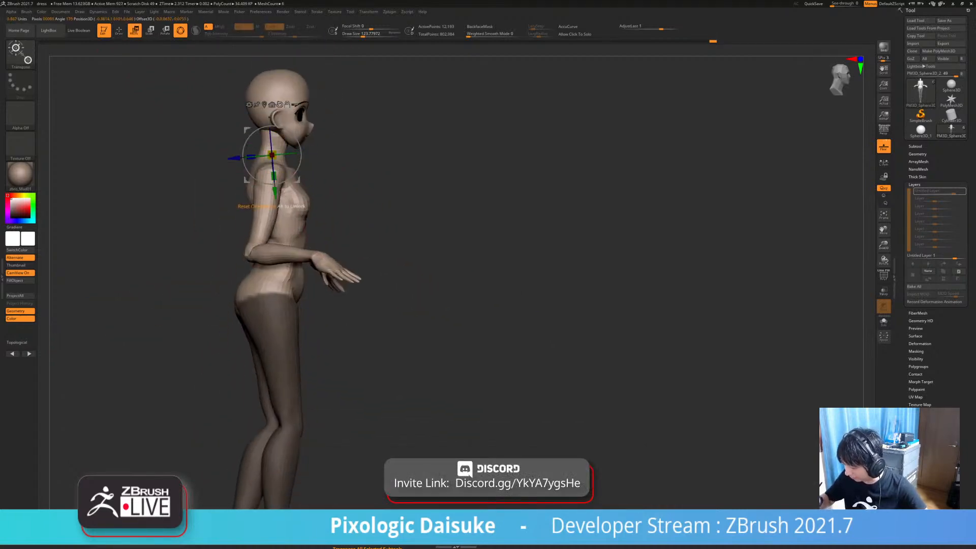
pyautogui.moveTo(272, 156); pyautogui.dragTo(270, 154)
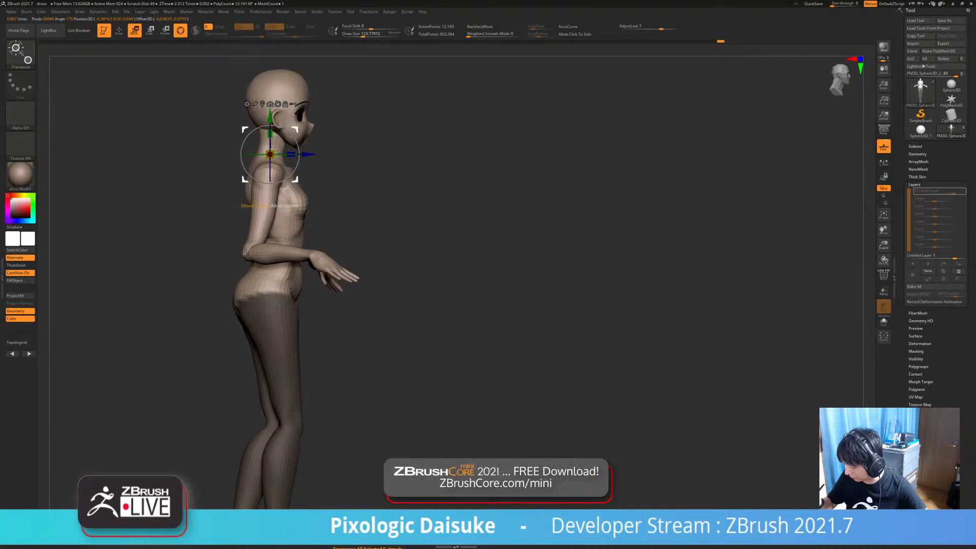
# Mask the figure from the waist down, center the gizmo on the unmasked upper body and lower it to the waist
pyautogui.keyDown('shift'); pyautogui.moveTo(351, 224); pyautogui.dragTo(280, 245, button='right'); pyautogui.keyUp('shift')
pyautogui.keyDown('ctrl'); pyautogui.moveTo(271, 269); pyautogui.dragTo(271, 248); pyautogui.keyUp('ctrl')
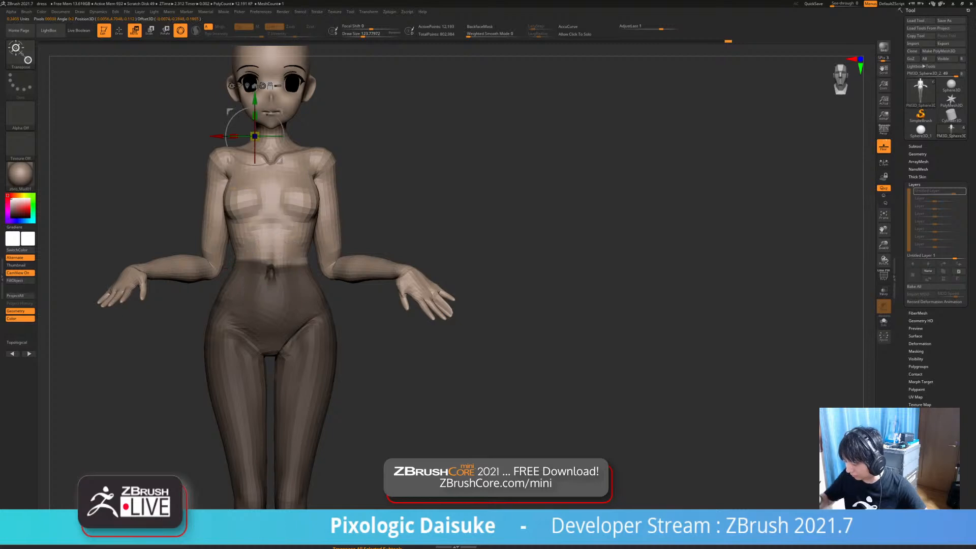
pyautogui.click(248, 85)
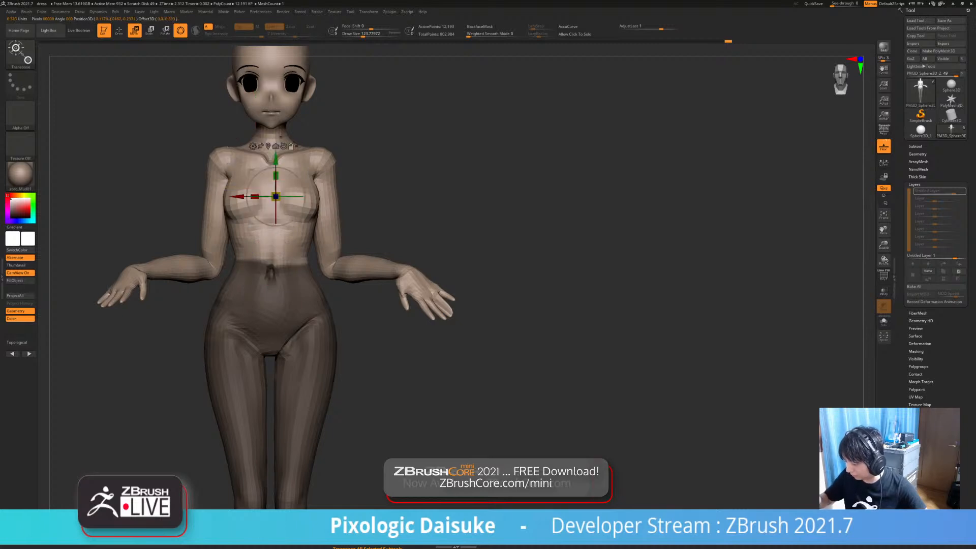
pyautogui.keyDown('alt'); pyautogui.moveTo(274, 196); pyautogui.dragTo(269, 256); pyautogui.keyUp('alt')
# Nudge the upper body at the waist with the gizmo and clear the mask
pyautogui.keyDown('shift'); pyautogui.moveTo(271, 312); pyautogui.dragTo(346, 312, button='right'); pyautogui.keyUp('shift')
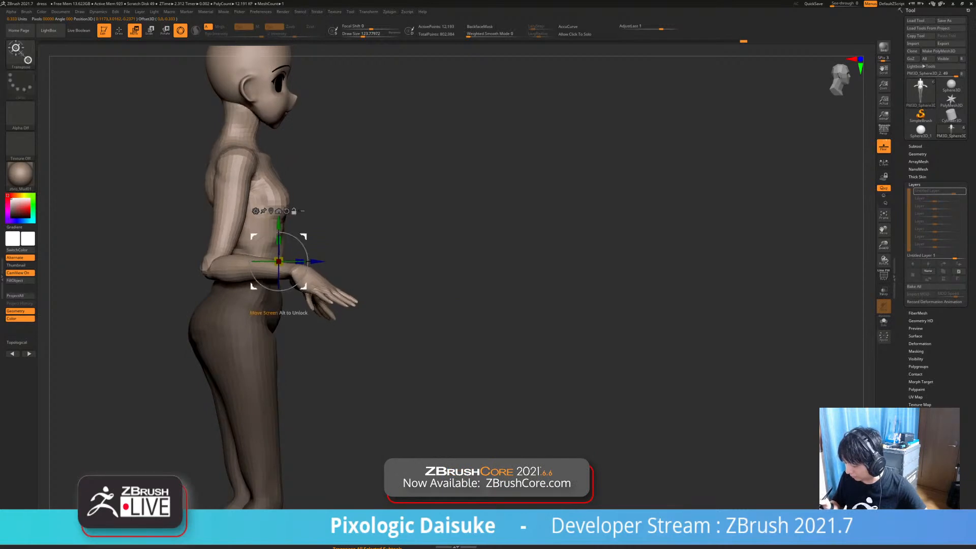
pyautogui.moveTo(267, 262)
pyautogui.mouseDown()
pyautogui.moveTo(249, 261)
pyautogui.moveTo(276, 270)
pyautogui.mouseUp()
pyautogui.moveTo(437, 305); pyautogui.dragTo(365, 311, button='right')
pyautogui.keyDown('alt'); pyautogui.moveTo(253, 270); pyautogui.dragTo(279, 283, button='right'); pyautogui.keyUp('alt')
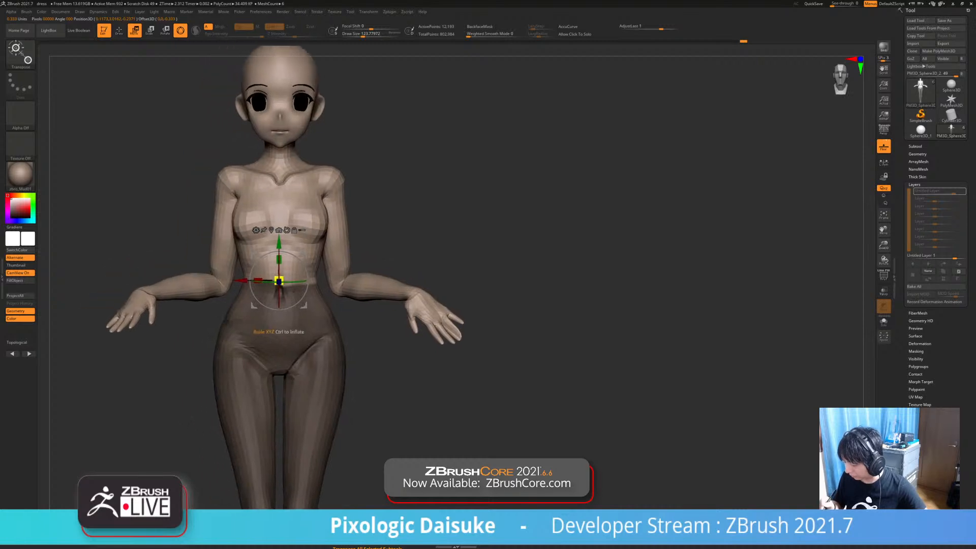
pyautogui.keyDown('alt'); pyautogui.moveTo(310, 254); pyautogui.dragTo(324, 240, button='right'); pyautogui.keyUp('alt')
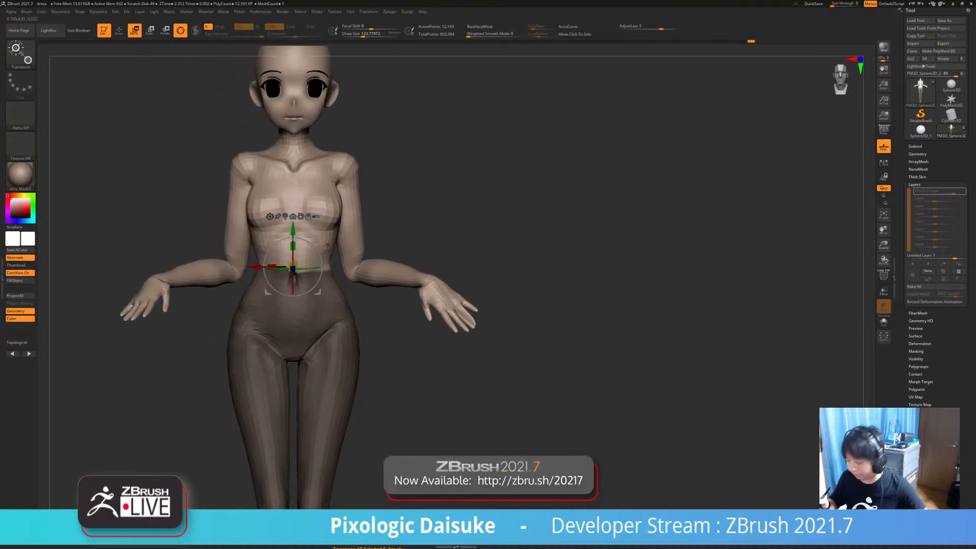
pyautogui.keyDown('alt'); pyautogui.moveTo(178, 346); pyautogui.dragTo(176, 305, button='right'); pyautogui.keyUp('alt')
pyautogui.keyDown('ctrl'); pyautogui.moveTo(153, 315); pyautogui.dragTo(170, 333); pyautogui.keyUp('ctrl')
# Try to bend the right lower leg backward from a gizmo placed at the knee
pyautogui.keyDown('ctrl'); pyautogui.moveTo(191, 305); pyautogui.dragTo(183, 184, button='right'); pyautogui.keyUp('ctrl')
pyautogui.keyDown('ctrl'); pyautogui.moveTo(183, 183); pyautogui.dragTo(183, 224, button='right'); pyautogui.keyUp('ctrl')
pyautogui.keyDown('ctrl'); pyautogui.moveTo(271, 292); pyautogui.dragTo(271, 298); pyautogui.keyUp('ctrl')
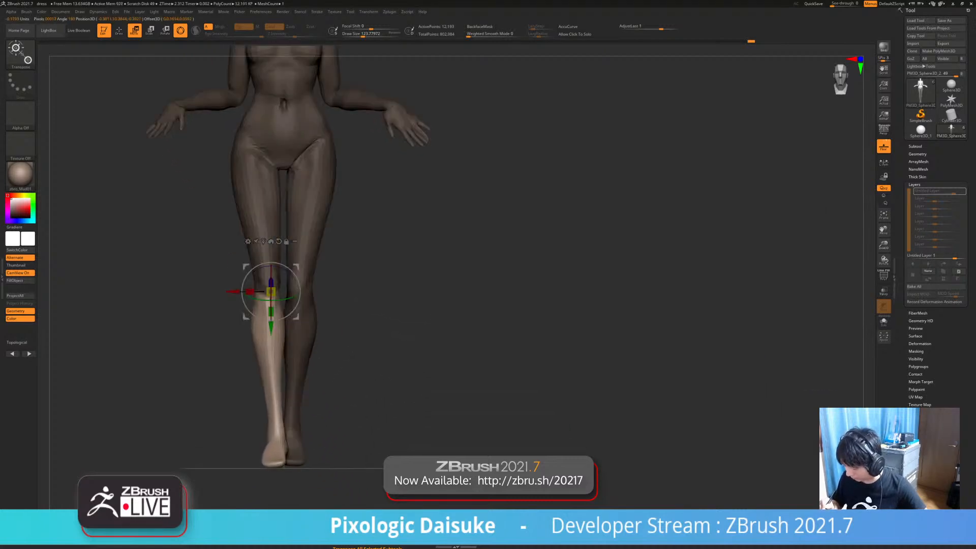
pyautogui.moveTo(204, 305); pyautogui.dragTo(321, 305, button='right')
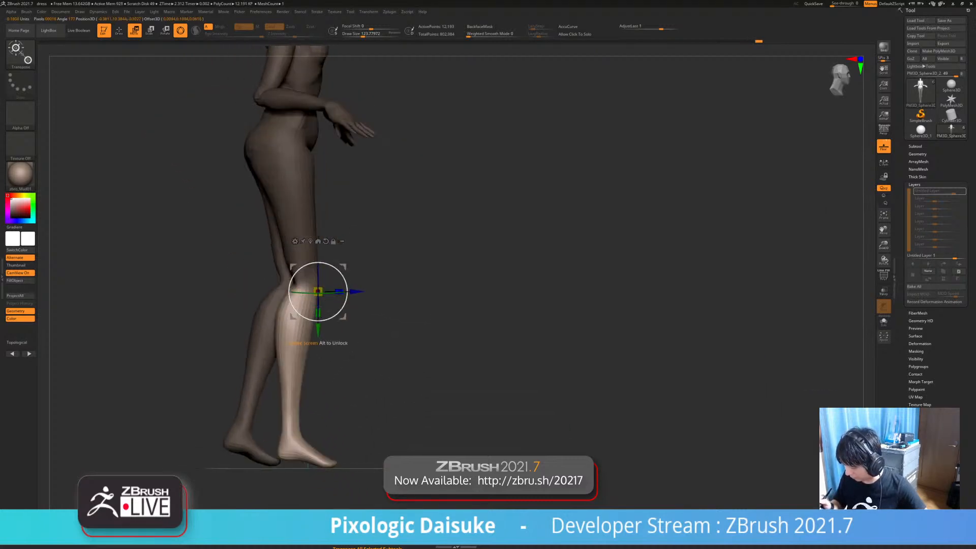
pyautogui.keyDown('alt'); pyautogui.moveTo(344, 266); pyautogui.dragTo(329, 272); pyautogui.keyUp('alt')
pyautogui.moveTo(303, 323); pyautogui.dragTo(289, 339)
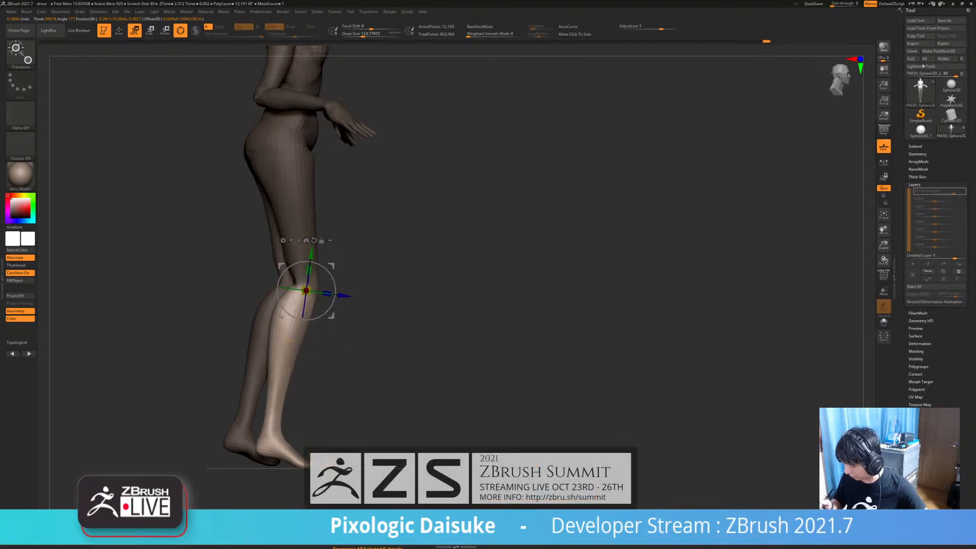
pyautogui.hotkey('ctrl', 'z')
pyautogui.moveTo(274, 418)
pyautogui.mouseDown(button='right')
pyautogui.moveTo(218, 422)
pyautogui.moveTo(275, 418)
pyautogui.mouseUp(button='right')
# Isolate the right leg from the hip, swing it forward with the gizmo and clear the mask
pyautogui.keyDown('ctrl'); pyautogui.moveTo(259, 144); pyautogui.dragTo(282, 162); pyautogui.keyUp('ctrl')
pyautogui.hotkey('ctrl', 'z')
pyautogui.keyDown('alt'); pyautogui.moveTo(284, 120); pyautogui.dragTo(291, 133); pyautogui.keyUp('alt')
pyautogui.keyDown('ctrl'); pyautogui.moveTo(386, 213); pyautogui.dragTo(483, 229); pyautogui.keyUp('ctrl')
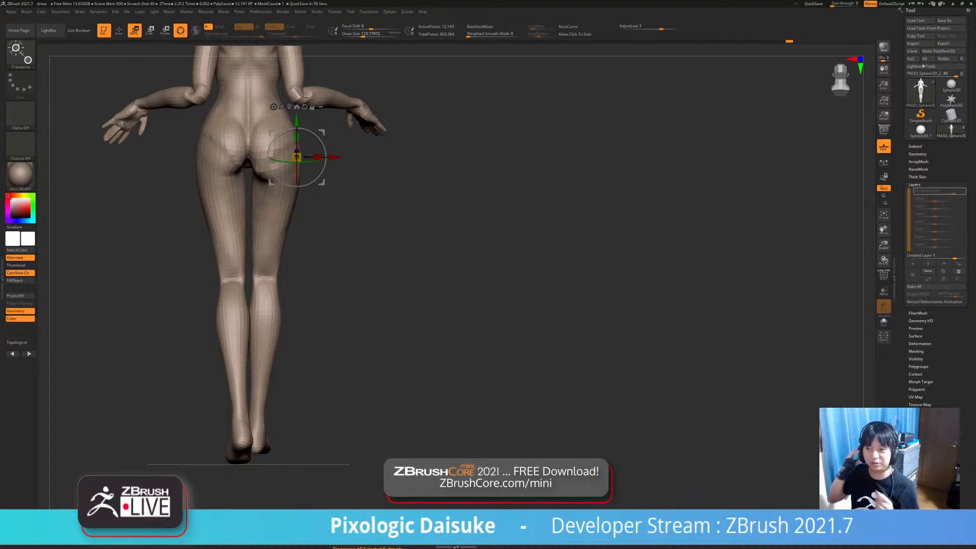
# Try to isolate the left leg with topological masks drawn from the hip in side view
pyautogui.moveTo(386, 229); pyautogui.dragTo(467, 255)
pyautogui.keyDown('ctrl'); pyautogui.moveTo(256, 119); pyautogui.dragTo(254, 197); pyautogui.keyUp('ctrl')
pyautogui.hotkey('ctrl', 'z')
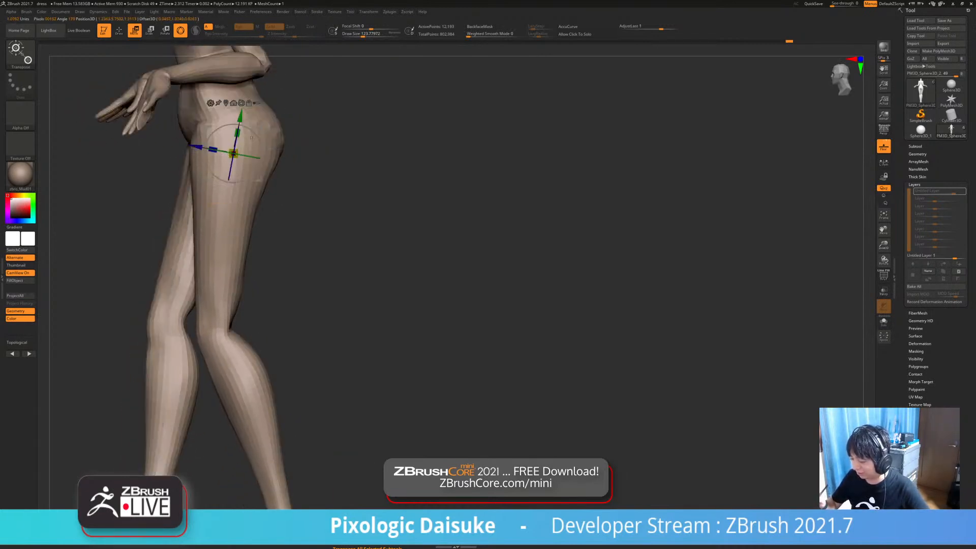
pyautogui.keyDown('ctrl'); pyautogui.moveTo(244, 143); pyautogui.dragTo(247, 195); pyautogui.keyUp('ctrl')
pyautogui.moveTo(326, 213); pyautogui.dragTo(437, 216)
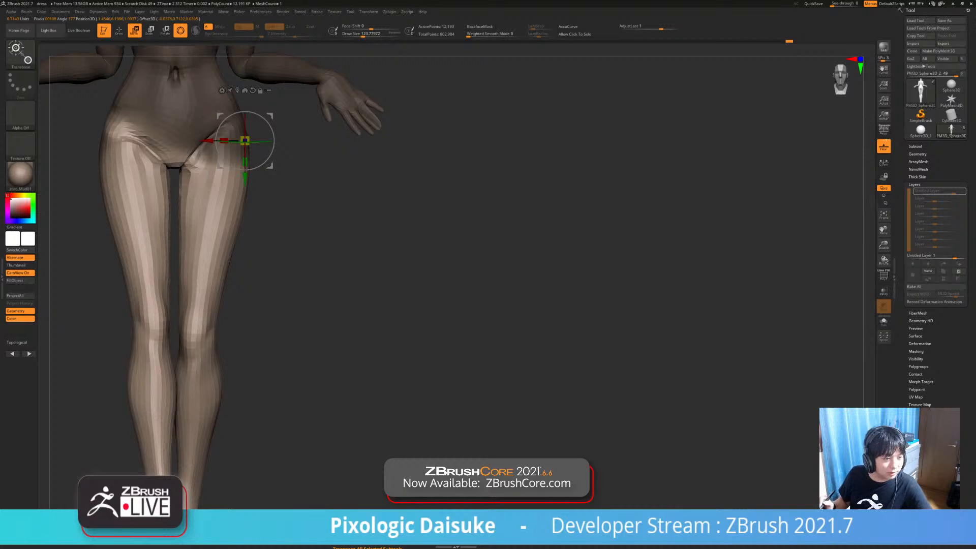
pyautogui.press('ctrl')
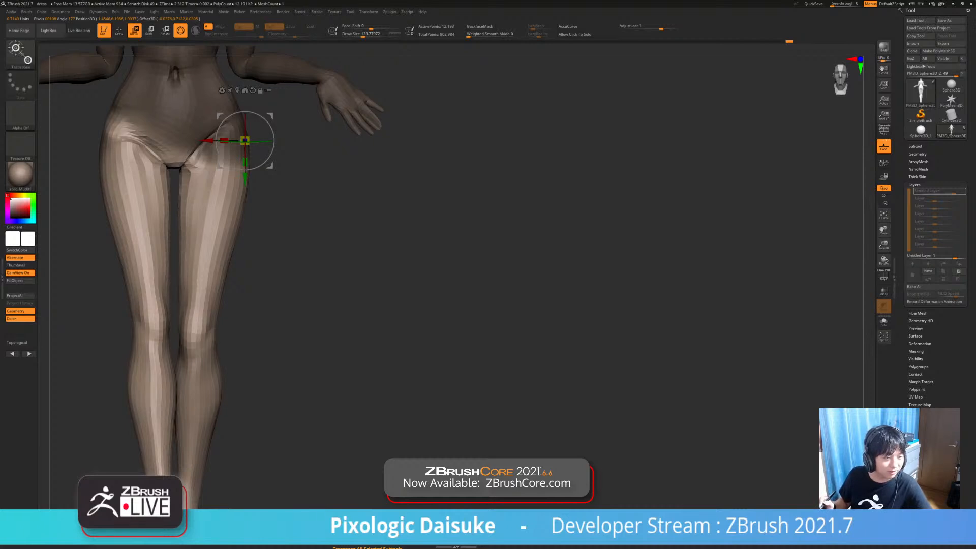
pyautogui.hotkey('ctrl', 'z')
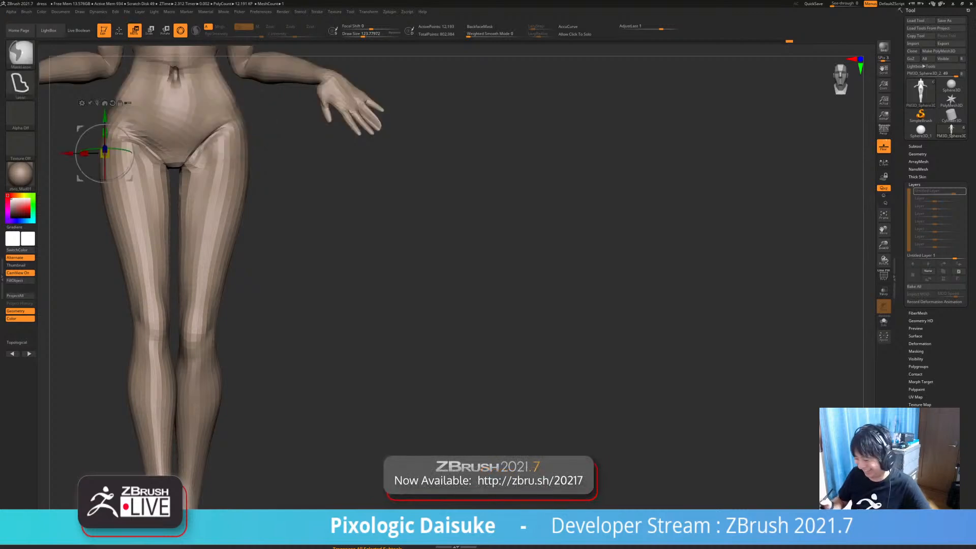
pyautogui.hotkey('ctrl', 'z')
pyautogui.hotkey('ctrl', 'z')
# Mask the entire left leg from the hip crease to the foot with lasso strokes
pyautogui.click(119, 31)
pyautogui.keyDown('alt'); pyautogui.moveTo(281, 179); pyautogui.dragTo(275, 203); pyautogui.keyUp('alt')
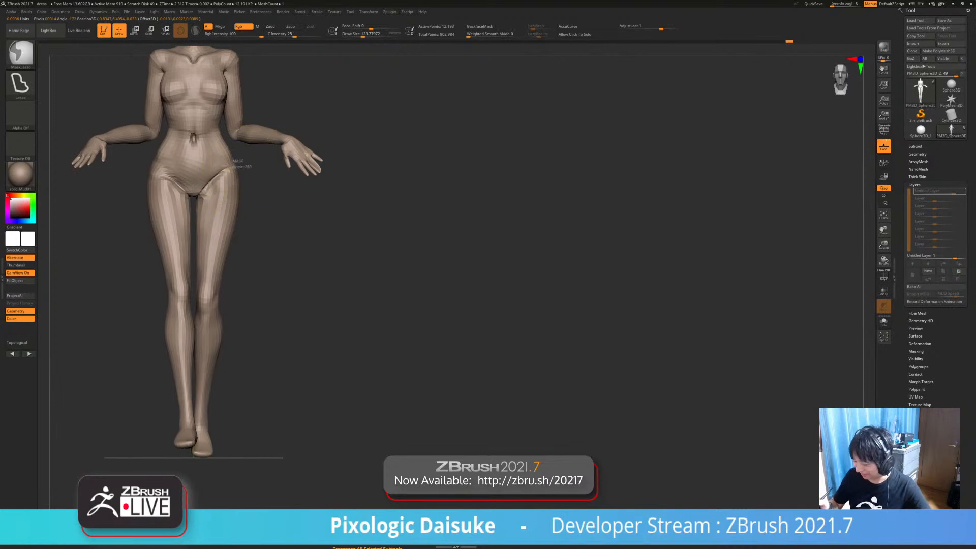
pyautogui.keyDown('ctrl'); pyautogui.moveTo(249, 163); pyautogui.dragTo(233, 165); pyautogui.keyUp('ctrl')
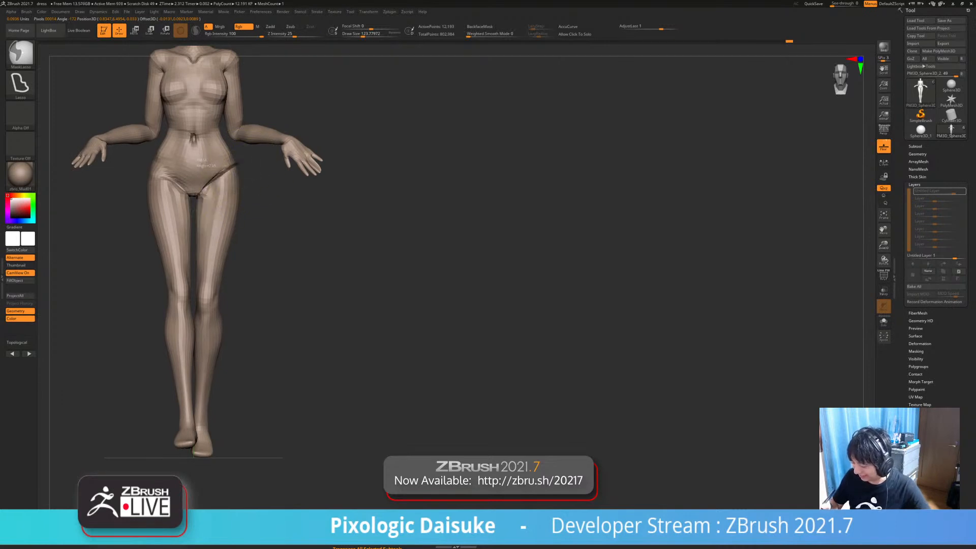
pyautogui.moveTo(195, 218)
pyautogui.keyDown('ctrl'); pyautogui.mouseDown()
pyautogui.moveTo(197, 278)
pyautogui.moveTo(239, 313)
pyautogui.moveTo(242, 305)
pyautogui.mouseUp(); pyautogui.keyUp('ctrl')
pyautogui.moveTo(279, 274); pyautogui.dragTo(262, 290)
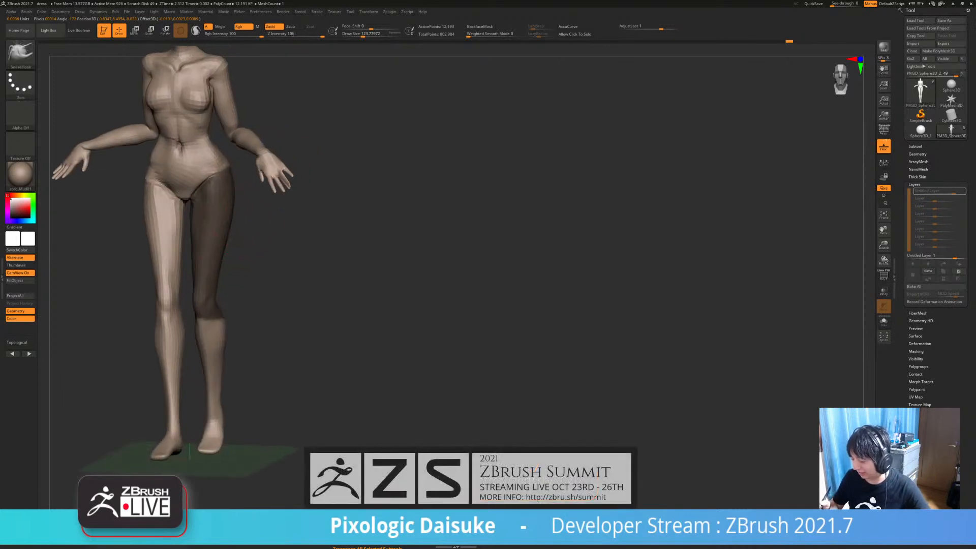
pyautogui.moveTo(225, 180)
pyautogui.keyDown('ctrl'); pyautogui.mouseDown()
pyautogui.moveTo(196, 203)
pyautogui.moveTo(269, 203)
pyautogui.moveTo(284, 234)
pyautogui.moveTo(230, 271)
pyautogui.mouseUp(); pyautogui.keyUp('ctrl')
pyautogui.moveTo(196, 339)
pyautogui.keyDown('ctrl'); pyautogui.mouseDown()
pyautogui.moveTo(201, 471)
pyautogui.moveTo(259, 305)
pyautogui.mouseUp(); pyautogui.keyUp('ctrl')
# Invert the mask so only the left leg stays free, and place the gizmo at its hip
pyautogui.moveTo(331, 274); pyautogui.dragTo(283, 279)
pyautogui.keyDown('ctrl'); pyautogui.click(300, 241); pyautogui.keyUp('ctrl')
pyautogui.moveTo(299, 222)
pyautogui.keyDown('alt'); pyautogui.mouseDown()
pyautogui.moveTo(295, 252)
pyautogui.moveTo(283, 247)
pyautogui.moveTo(300, 229)
pyautogui.moveTo(351, 226)
pyautogui.mouseUp(); pyautogui.keyUp('alt')
pyautogui.press('w')
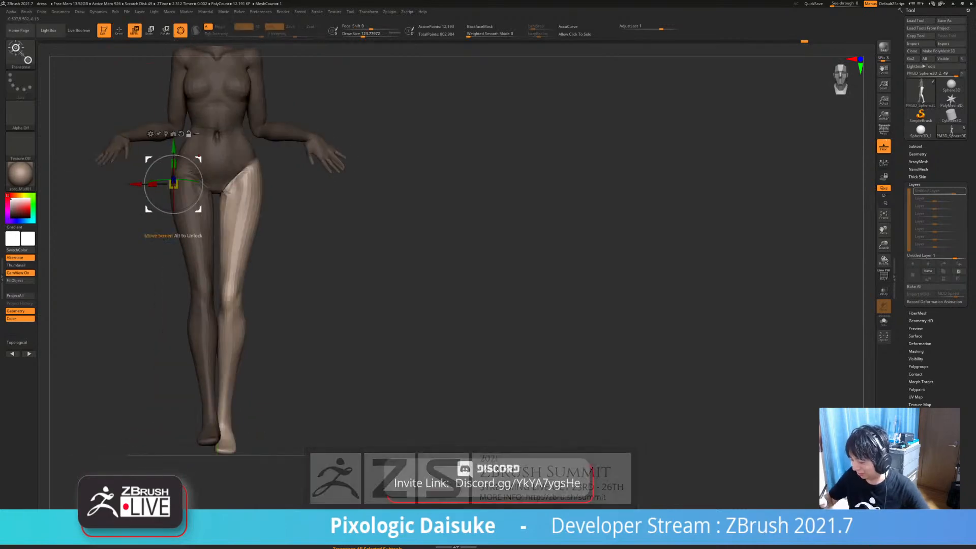
pyautogui.keyDown('alt'); pyautogui.moveTo(198, 159); pyautogui.dragTo(279, 157); pyautogui.keyUp('alt')
pyautogui.moveTo(351, 228); pyautogui.dragTo(258, 232)
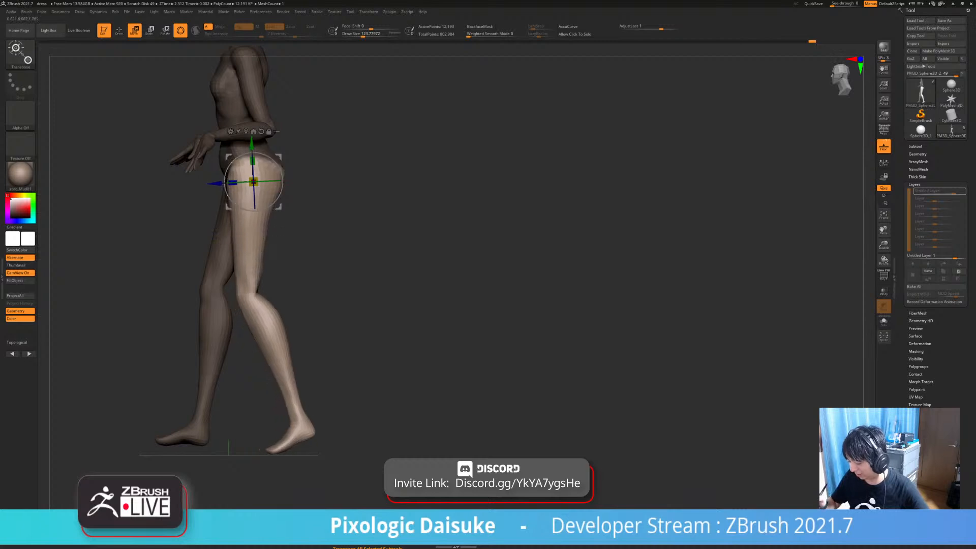
# Isolate the left lower leg at the knee, rotate it slightly with the gizmo and clear the mask
pyautogui.keyDown('ctrl'); pyautogui.moveTo(252, 298); pyautogui.dragTo(255, 309); pyautogui.keyUp('ctrl')
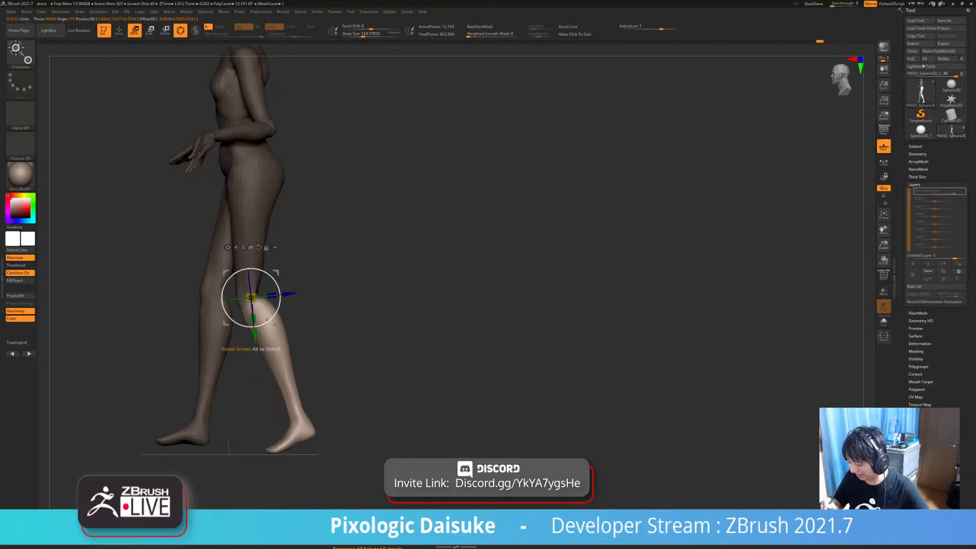
pyautogui.keyDown('alt'); pyautogui.moveTo(351, 264); pyautogui.dragTo(360, 233); pyautogui.keyUp('alt')
pyautogui.keyDown('shift'); pyautogui.moveTo(361, 234); pyautogui.dragTo(396, 234); pyautogui.keyUp('shift')
pyautogui.keyDown('alt'); pyautogui.click(269, 218); pyautogui.keyUp('alt')
pyautogui.keyDown('alt'); pyautogui.moveTo(261, 267); pyautogui.dragTo(250, 275); pyautogui.keyUp('alt')
pyautogui.keyDown('shift'); pyautogui.moveTo(356, 264); pyautogui.dragTo(320, 264); pyautogui.keyUp('shift')
pyautogui.moveTo(254, 303); pyautogui.dragTo(256, 303)
pyautogui.keyDown('ctrl'); pyautogui.moveTo(326, 275); pyautogui.dragTo(338, 285); pyautogui.keyUp('ctrl')
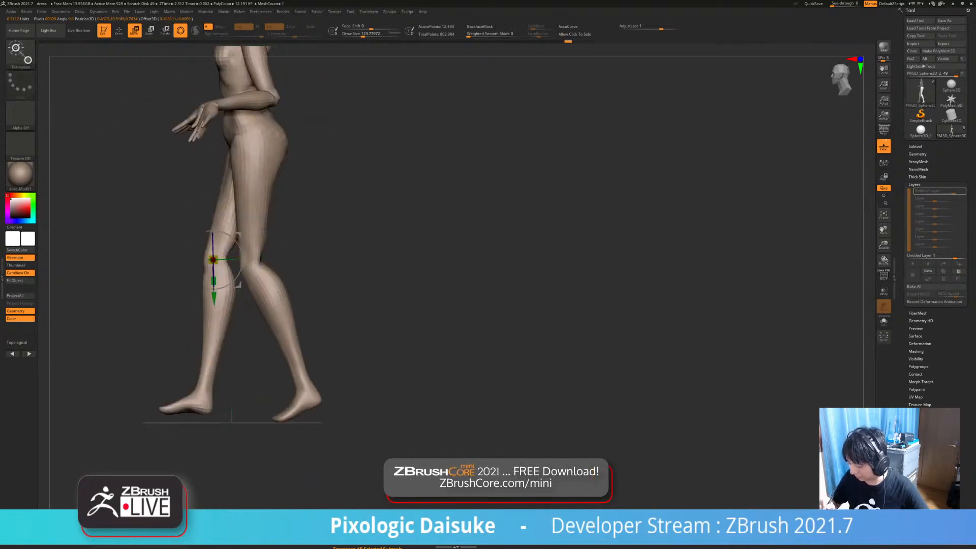
# Isolate the forward leg's lower part at the knee with a topological mask and shift it slightly with the gizmo
pyautogui.keyDown('ctrl'); pyautogui.moveTo(214, 260); pyautogui.dragTo(214, 274); pyautogui.keyUp('ctrl')
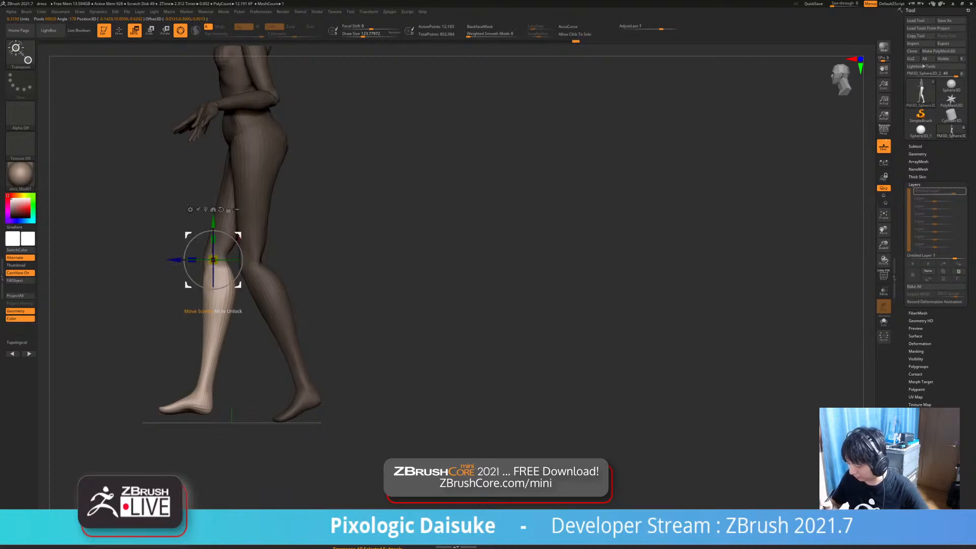
pyautogui.keyDown('shift'); pyautogui.moveTo(239, 237); pyautogui.dragTo(267, 237, button='right'); pyautogui.keyUp('shift')
pyautogui.keyDown('alt'); pyautogui.moveTo(239, 236); pyautogui.dragTo(226, 242); pyautogui.keyUp('alt')
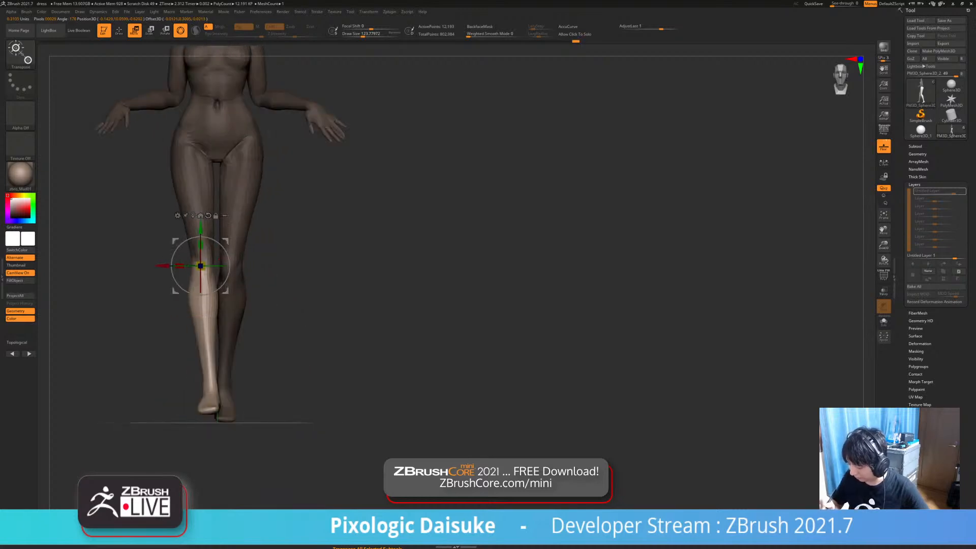
pyautogui.keyDown('shift'); pyautogui.moveTo(231, 259); pyautogui.dragTo(259, 259, button='right'); pyautogui.keyUp('shift')
pyautogui.moveTo(283, 238); pyautogui.dragTo(285, 270)
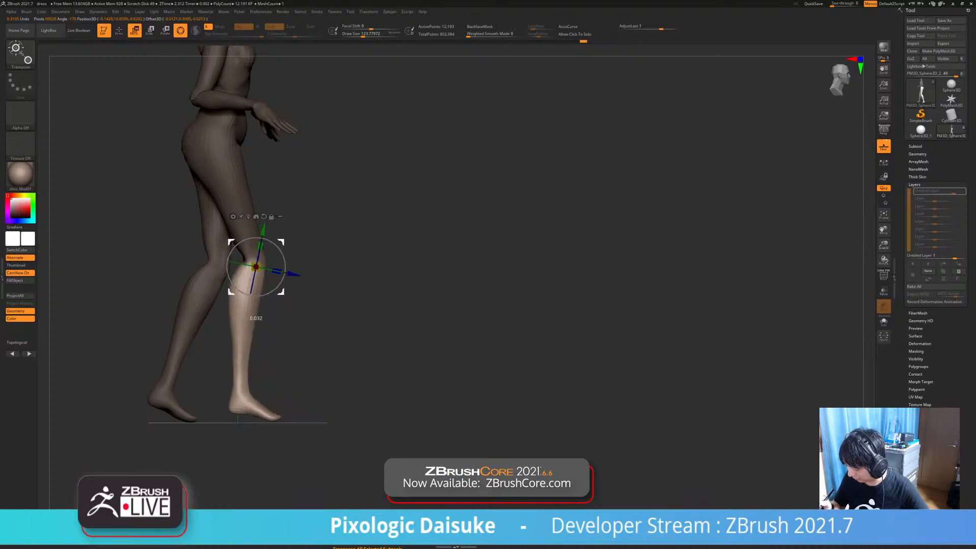
# Restore the forward lower leg's mask, fine-tune its rotation from the front and clear the mask
pyautogui.keyDown('ctrl'); pyautogui.moveTo(367, 300); pyautogui.dragTo(389, 323); pyautogui.keyUp('ctrl')
pyautogui.keyDown('shift'); pyautogui.moveTo(437, 285); pyautogui.dragTo(359, 313); pyautogui.keyUp('shift')
pyautogui.hotkey('ctrl', 'z')
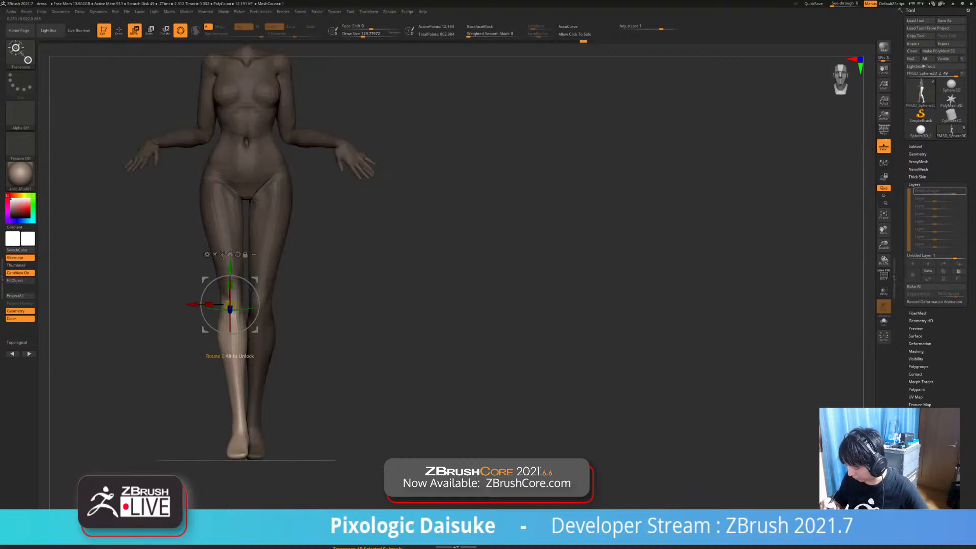
pyautogui.keyDown('alt'); pyautogui.moveTo(257, 282); pyautogui.dragTo(256, 281); pyautogui.keyUp('alt')
pyautogui.keyDown('ctrl'); pyautogui.moveTo(356, 300); pyautogui.dragTo(378, 322); pyautogui.keyUp('ctrl')
pyautogui.moveTo(367, 300); pyautogui.dragTo(341, 351)
# Isolate the rear leg's lower part at the knee, adjust its angle with the gizmo and clear the mask
pyautogui.keyDown('ctrl'); pyautogui.moveTo(251, 306); pyautogui.dragTo(250, 321); pyautogui.keyUp('ctrl')
pyautogui.keyDown('alt'); pyautogui.moveTo(349, 275); pyautogui.dragTo(339, 224); pyautogui.keyUp('alt')
pyautogui.moveTo(280, 329); pyautogui.dragTo(255, 346)
pyautogui.moveTo(367, 300)
pyautogui.mouseDown()
pyautogui.moveTo(300, 305)
pyautogui.moveTo(389, 328)
pyautogui.moveTo(350, 305)
pyautogui.mouseUp()
pyautogui.keyDown('alt'); pyautogui.moveTo(350, 305); pyautogui.dragTo(347, 280); pyautogui.keyUp('alt')
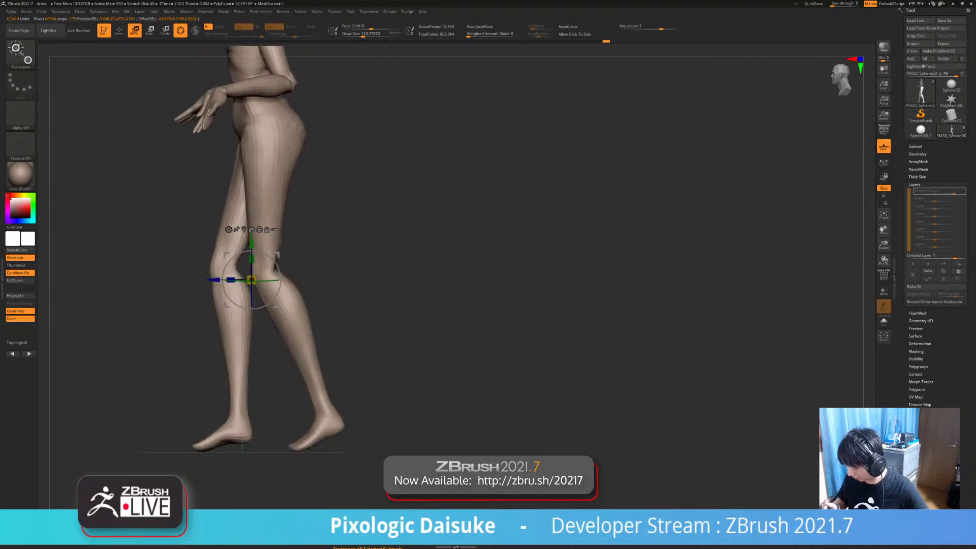
# Isolate each foot at the ankle in turn, place the gizmo there to adjust it and clear the mask
pyautogui.keyDown('ctrl'); pyautogui.moveTo(221, 424); pyautogui.dragTo(183, 454); pyautogui.keyUp('ctrl')
pyautogui.keyDown('ctrl'); pyautogui.click(216, 462); pyautogui.keyUp('ctrl')
pyautogui.keyDown('alt'); pyautogui.click(213, 440); pyautogui.keyUp('alt')
pyautogui.moveTo(272, 436)
pyautogui.keyDown('ctrl'); pyautogui.mouseDown()
pyautogui.moveTo(281, 448)
pyautogui.moveTo(344, 430)
pyautogui.mouseUp(); pyautogui.keyUp('ctrl')
pyautogui.keyDown('alt'); pyautogui.click(323, 384); pyautogui.keyUp('alt')
pyautogui.keyDown('ctrl'); pyautogui.moveTo(377, 350); pyautogui.dragTo(392, 372); pyautogui.keyUp('ctrl')
pyautogui.keyDown('ctrl'); pyautogui.moveTo(386, 366); pyautogui.dragTo(457, 340, button='right'); pyautogui.keyUp('ctrl')
pyautogui.moveTo(457, 341)
pyautogui.keyDown('alt'); pyautogui.mouseDown(button='right')
pyautogui.moveTo(440, 368)
pyautogui.moveTo(431, 343)
pyautogui.moveTo(430, 386)
pyautogui.mouseUp(button='right'); pyautogui.keyUp('alt')
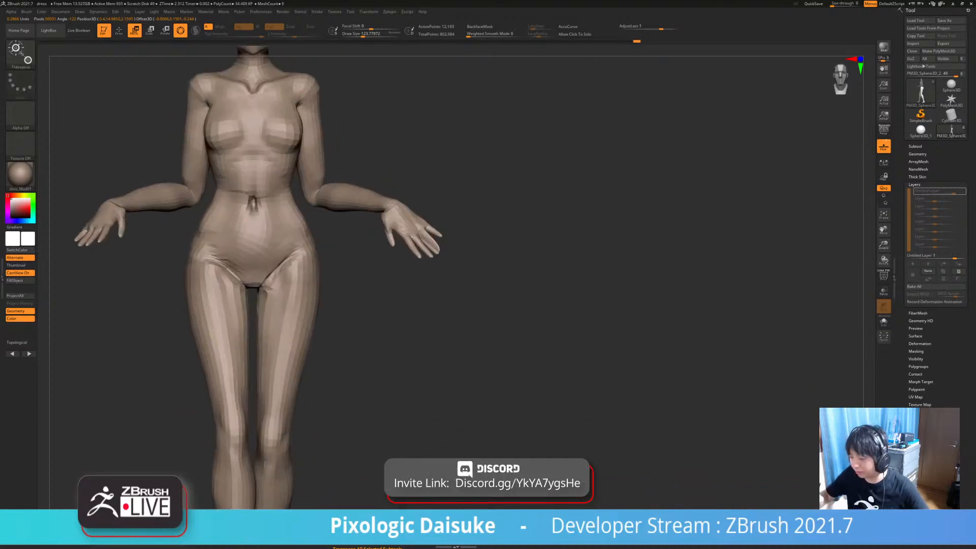
# Smooth the waist and reshape the hip area with the SnakeHook brush, with BackfaceMask turned on
pyautogui.press('q')
pyautogui.keyDown('alt'); pyautogui.moveTo(243, 182); pyautogui.dragTo(264, 243, button='right'); pyautogui.keyUp('alt')
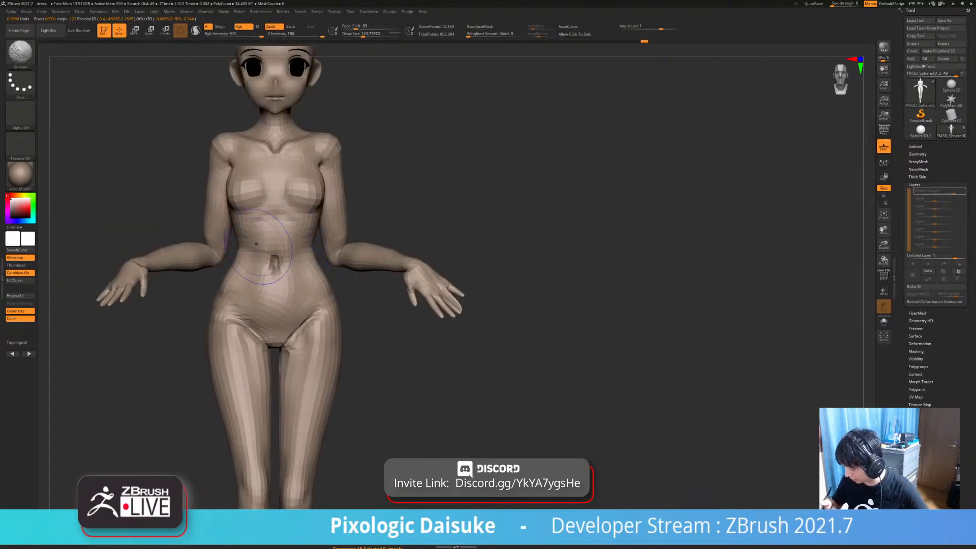
pyautogui.keyDown('alt'); pyautogui.moveTo(373, 233); pyautogui.dragTo(375, 178, button='right'); pyautogui.keyUp('alt')
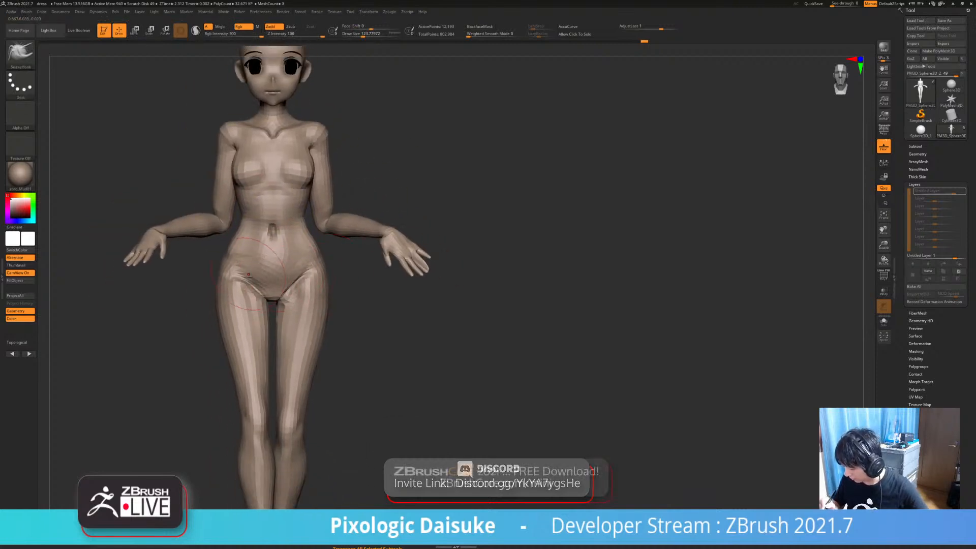
pyautogui.moveTo(243, 296); pyautogui.dragTo(228, 308, button='right')
pyautogui.moveTo(170, 286)
pyautogui.mouseDown(button='right')
pyautogui.moveTo(223, 275)
pyautogui.moveTo(215, 259)
pyautogui.moveTo(213, 285)
pyautogui.moveTo(192, 261)
pyautogui.moveTo(159, 281)
pyautogui.moveTo(251, 318)
pyautogui.moveTo(235, 279)
pyautogui.moveTo(270, 282)
pyautogui.moveTo(249, 304)
pyautogui.moveTo(271, 301)
pyautogui.moveTo(260, 335)
pyautogui.moveTo(229, 306)
pyautogui.moveTo(204, 304)
pyautogui.moveTo(214, 265)
pyautogui.mouseUp(button='right')
pyautogui.click(480, 26)
pyautogui.moveTo(236, 323); pyautogui.dragTo(284, 295, button='right')
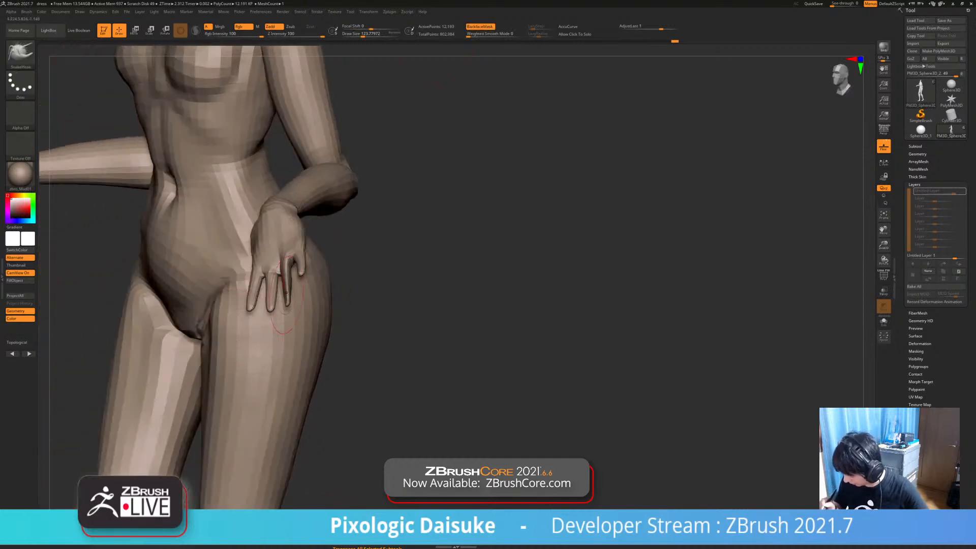
pyautogui.moveTo(282, 294); pyautogui.dragTo(288, 298)
pyautogui.moveTo(287, 298)
pyautogui.mouseDown(button='right')
pyautogui.moveTo(265, 291)
pyautogui.moveTo(290, 301)
pyautogui.moveTo(262, 300)
pyautogui.moveTo(259, 267)
pyautogui.moveTo(534, 320)
pyautogui.moveTo(461, 290)
pyautogui.moveTo(288, 314)
pyautogui.moveTo(397, 330)
pyautogui.moveTo(498, 327)
pyautogui.moveTo(487, 319)
pyautogui.mouseUp(button='right')
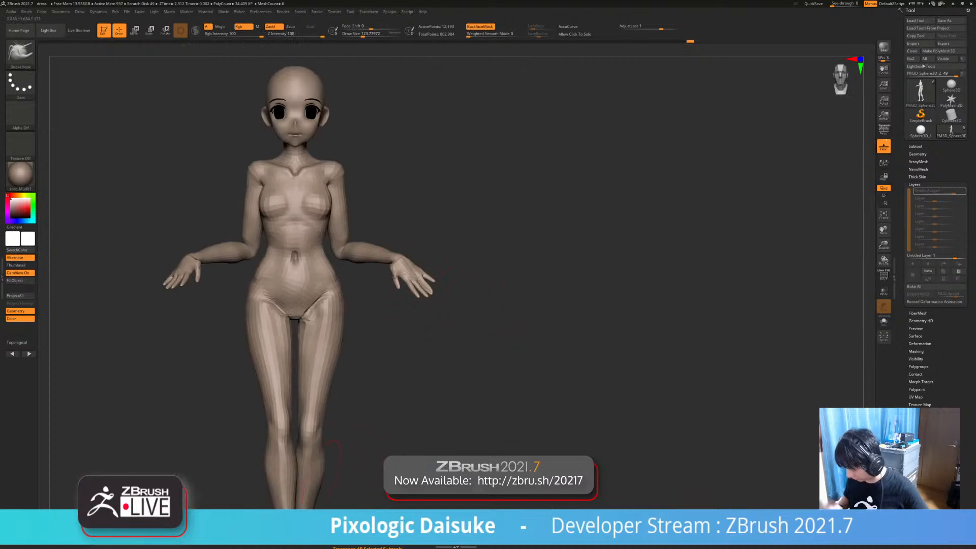
# Smooth the back of the left hand and its knuckles at a higher subdivision level
pyautogui.moveTo(423, 418)
pyautogui.keyDown('alt'); pyautogui.mouseDown(button='right')
pyautogui.moveTo(400, 399)
pyautogui.moveTo(326, 387)
pyautogui.moveTo(397, 259)
pyautogui.moveTo(396, 305)
pyautogui.moveTo(385, 233)
pyautogui.mouseUp(button='right'); pyautogui.keyUp('alt')
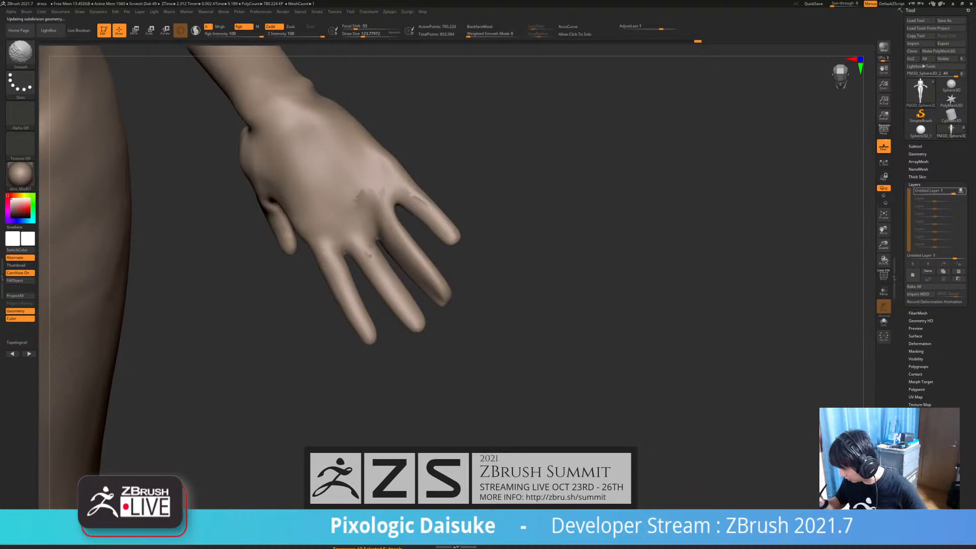
pyautogui.moveTo(405, 248)
pyautogui.mouseDown(button='right')
pyautogui.moveTo(457, 244)
pyautogui.moveTo(432, 269)
pyautogui.moveTo(446, 285)
pyautogui.moveTo(417, 267)
pyautogui.moveTo(436, 251)
pyautogui.moveTo(456, 266)
pyautogui.moveTo(503, 267)
pyautogui.moveTo(451, 242)
pyautogui.mouseUp(button='right')
pyautogui.keyDown('ctrl'); pyautogui.moveTo(469, 277); pyautogui.dragTo(460, 237, button='right'); pyautogui.keyUp('ctrl')
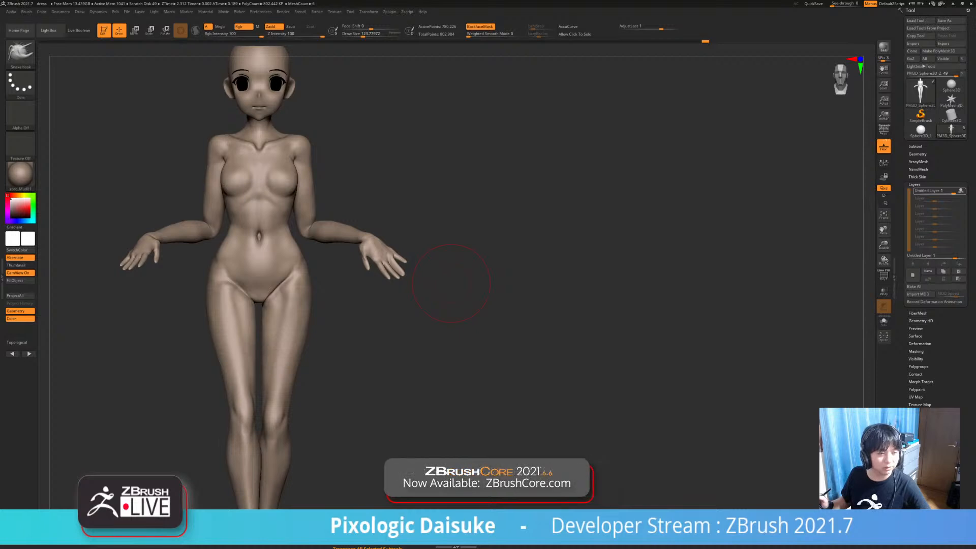
# Examine the dense body topology around the pelvis and thighs with the polyframe, and hide the polyframe again
pyautogui.keyDown('alt'); pyautogui.moveTo(480, 177); pyautogui.dragTo(466, 153); pyautogui.keyUp('alt')
pyautogui.press('w')
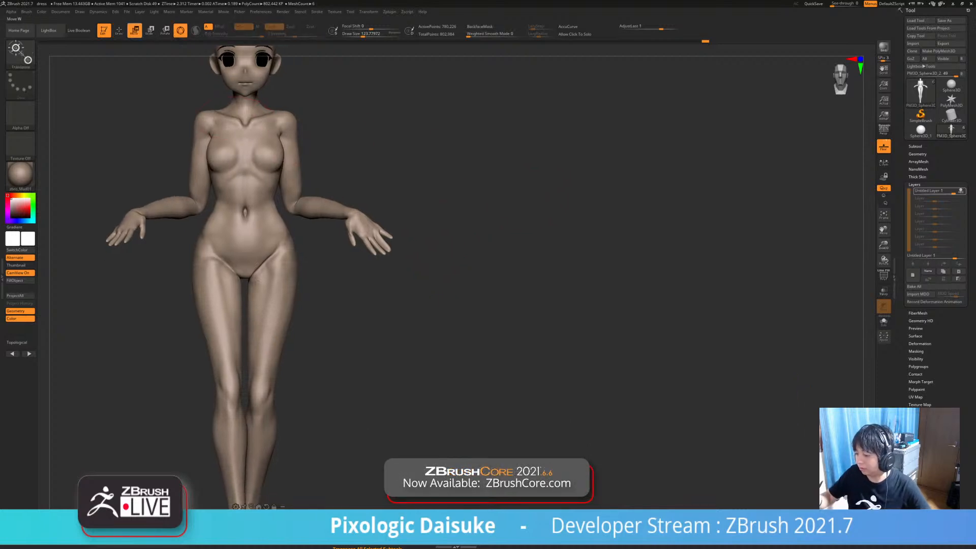
pyautogui.keyDown('alt'); pyautogui.moveTo(170, 308); pyautogui.dragTo(196, 289); pyautogui.keyUp('alt')
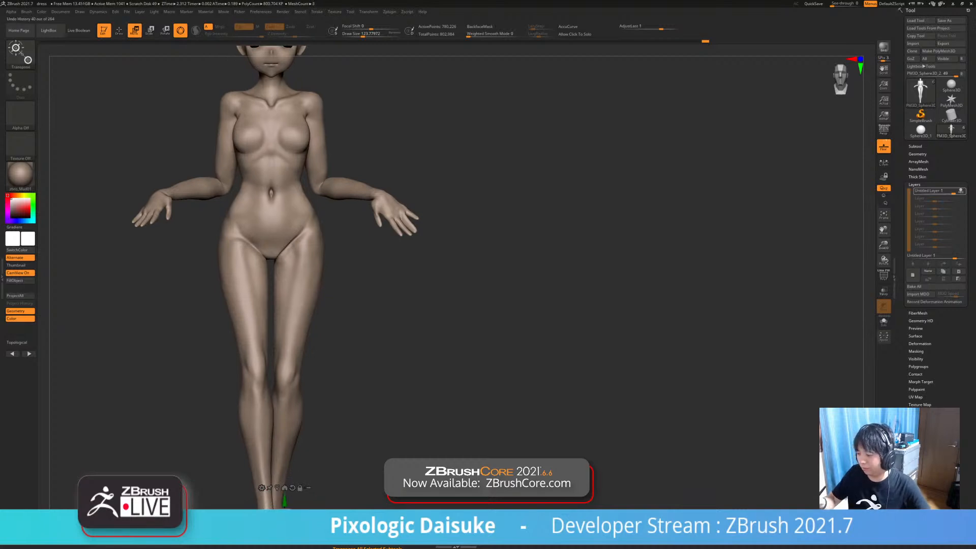
pyautogui.hotkey('shift', 'f')
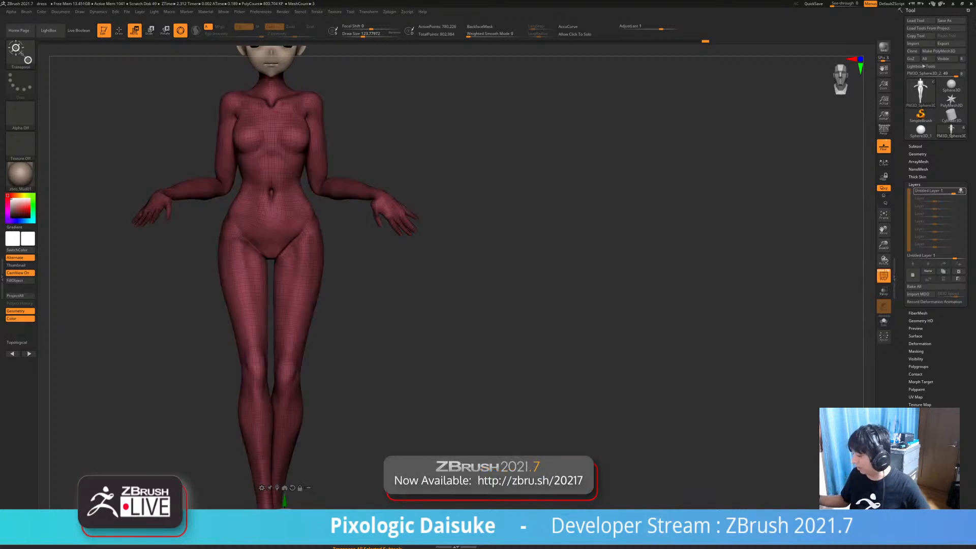
pyautogui.keyDown('ctrl'); pyautogui.moveTo(304, 266); pyautogui.dragTo(292, 225, button='right'); pyautogui.keyUp('ctrl')
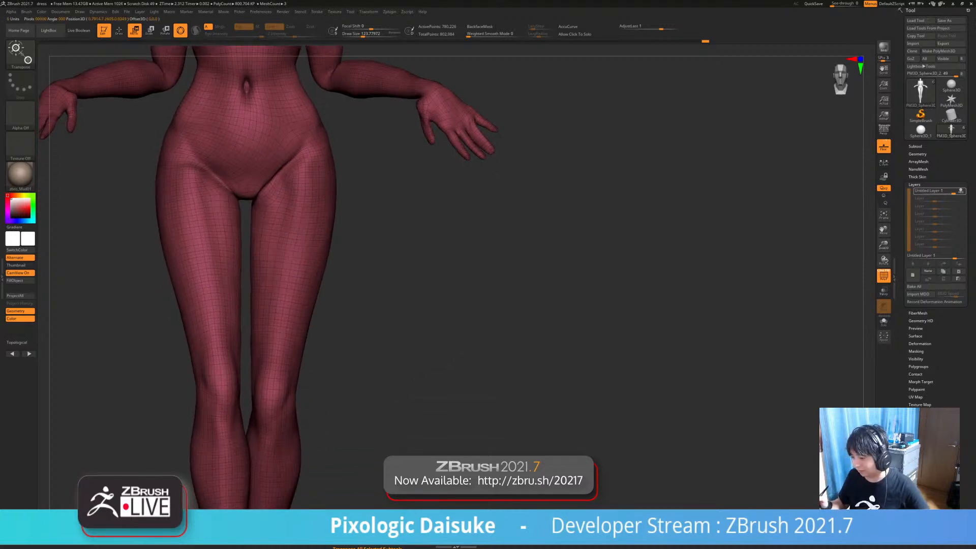
pyautogui.keyDown('alt'); pyautogui.moveTo(291, 227); pyautogui.dragTo(320, 229, button='right'); pyautogui.keyUp('alt')
pyautogui.hotkey('shift', 'f')
# Clear any mask and lower the body mesh's subdivision level for posing
pyautogui.keyDown('ctrl'); pyautogui.moveTo(438, 285); pyautogui.dragTo(460, 308); pyautogui.keyUp('ctrl')
pyautogui.keyDown('ctrl'); pyautogui.moveTo(460, 308); pyautogui.dragTo(460, 284, button='right'); pyautogui.keyUp('ctrl')
pyautogui.keyDown('alt'); pyautogui.moveTo(460, 284); pyautogui.dragTo(446, 356, button='right'); pyautogui.keyUp('alt')
pyautogui.hotkey('shift', 'd')
pyautogui.hotkey('shift', 'd')
pyautogui.keyDown('alt'); pyautogui.moveTo(336, 190); pyautogui.dragTo(260, 108, button='right'); pyautogui.keyUp('alt')
pyautogui.moveTo(260, 108); pyautogui.dragTo(235, 108, button='right')
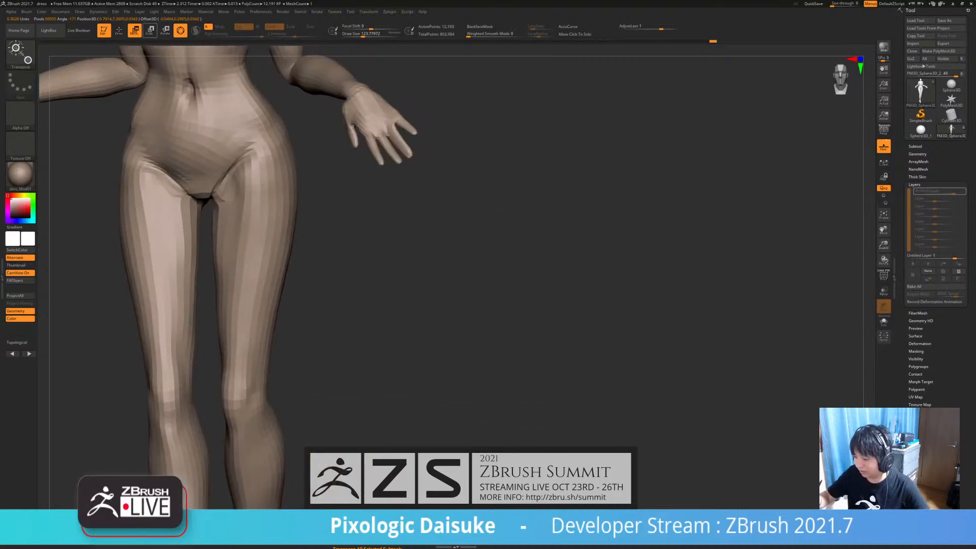
# Try topological masks along the left thigh from the hip to the knee, and clear the mask
pyautogui.keyDown('ctrl'); pyautogui.moveTo(274, 165); pyautogui.dragTo(275, 211); pyautogui.keyUp('ctrl')
pyautogui.keyDown('ctrl'); pyautogui.moveTo(274, 264); pyautogui.dragTo(272, 304); pyautogui.keyUp('ctrl')
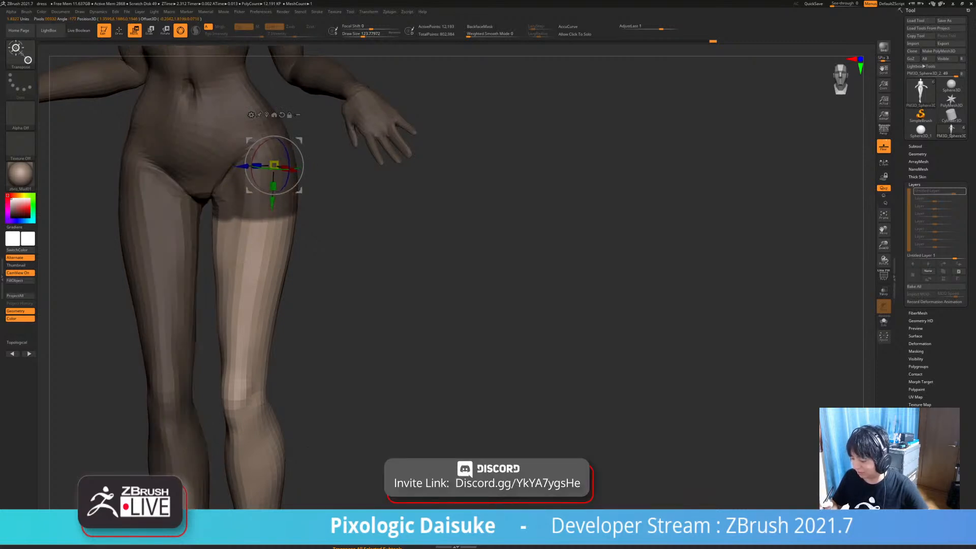
pyautogui.keyDown('ctrl'); pyautogui.moveTo(244, 401); pyautogui.dragTo(263, 292); pyautogui.keyUp('ctrl')
pyautogui.keyDown('ctrl'); pyautogui.moveTo(275, 214); pyautogui.dragTo(275, 212); pyautogui.keyUp('ctrl')
pyautogui.moveTo(366, 244); pyautogui.dragTo(386, 266)
pyautogui.keyDown('ctrl'); pyautogui.moveTo(448, 244); pyautogui.dragTo(473, 270); pyautogui.keyUp('ctrl')
pyautogui.keyDown('alt'); pyautogui.moveTo(458, 254); pyautogui.dragTo(388, 274); pyautogui.keyUp('alt')
# Isolate the left hand's middle finger with a topological mask from its base, using the polyframe as a guide, and hide the polyframe
pyautogui.hotkey('shift', 'f')
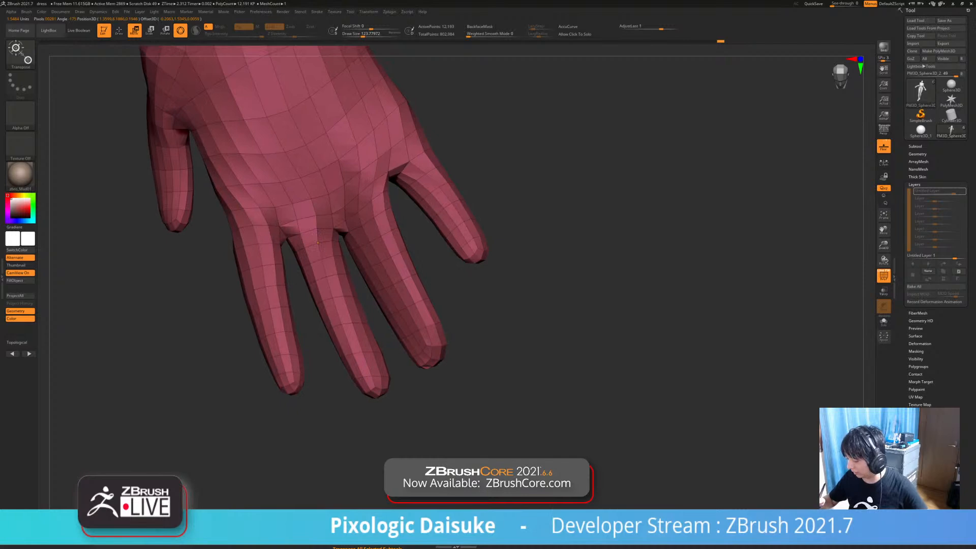
pyautogui.keyDown('ctrl'); pyautogui.click(318, 243); pyautogui.keyUp('ctrl')
pyautogui.keyDown('ctrl'); pyautogui.moveTo(320, 245); pyautogui.dragTo(322, 254); pyautogui.keyUp('ctrl')
pyautogui.keyDown('alt'); pyautogui.moveTo(585, 264); pyautogui.dragTo(653, 256); pyautogui.keyUp('alt')
pyautogui.click(884, 276)
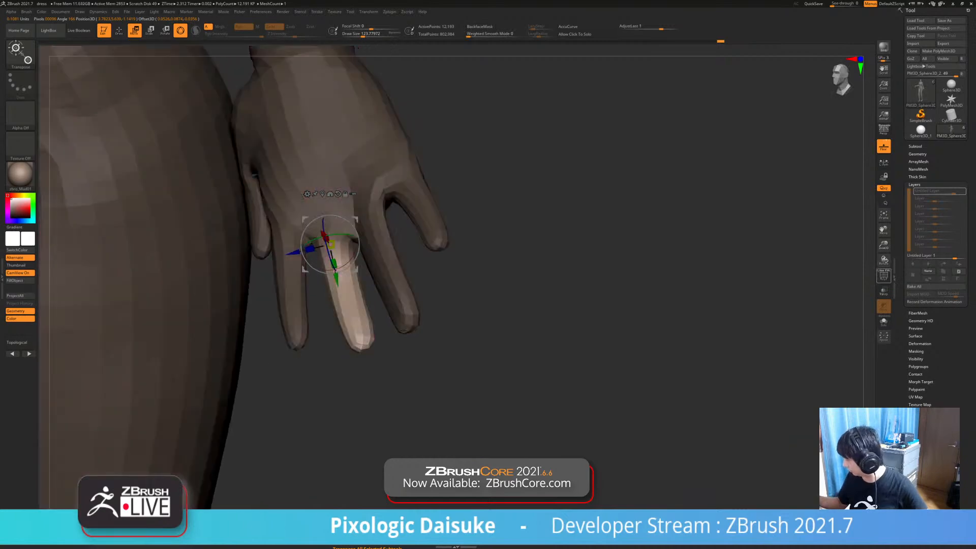
pyautogui.moveTo(584, 264); pyautogui.dragTo(636, 290, button='right')
pyautogui.moveTo(522, 194); pyautogui.dragTo(471, 206, button='right')
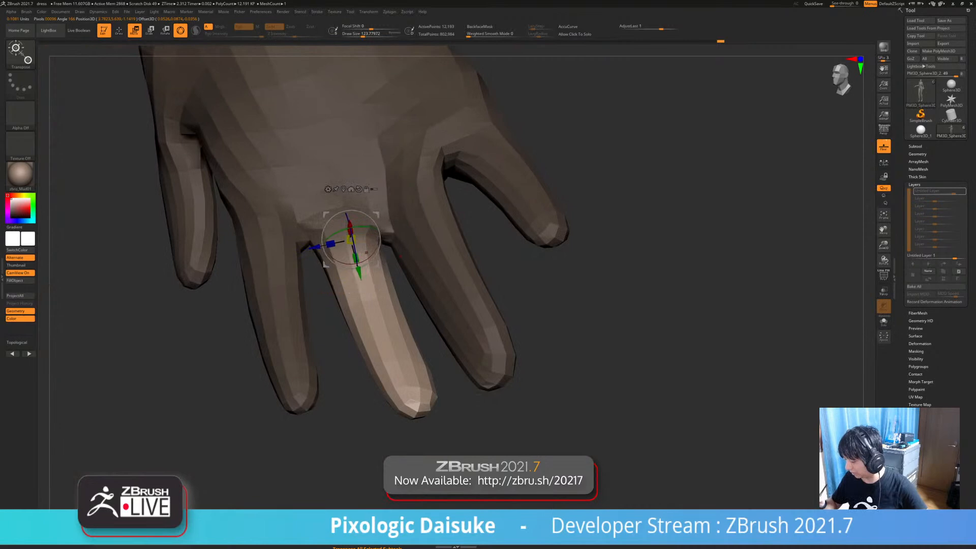
# Adjust the middle finger at its base with the gizmo, undoing the first rotation, and clear the mask
pyautogui.moveTo(366, 253); pyautogui.dragTo(368, 278)
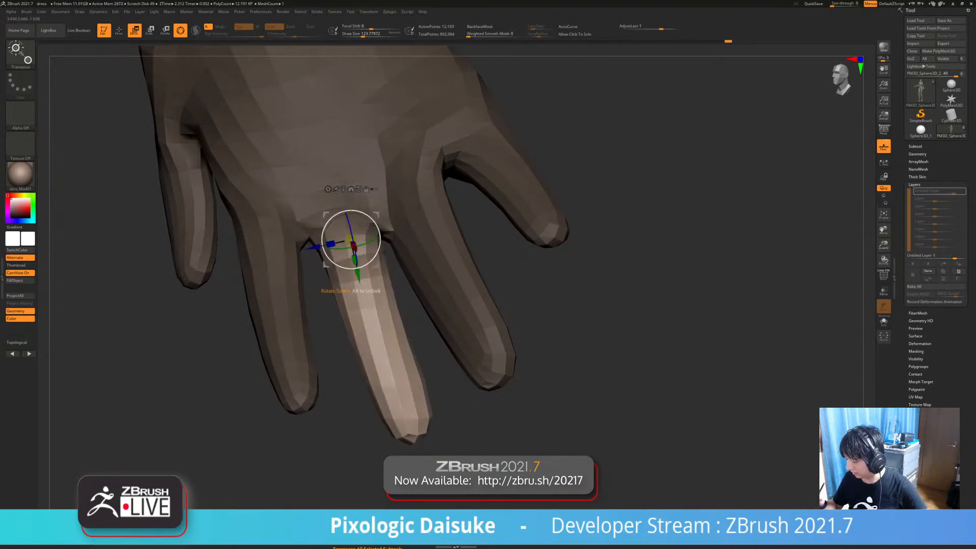
pyautogui.moveTo(397, 264); pyautogui.dragTo(472, 259, button='right')
pyautogui.hotkey('ctrl', 'z')
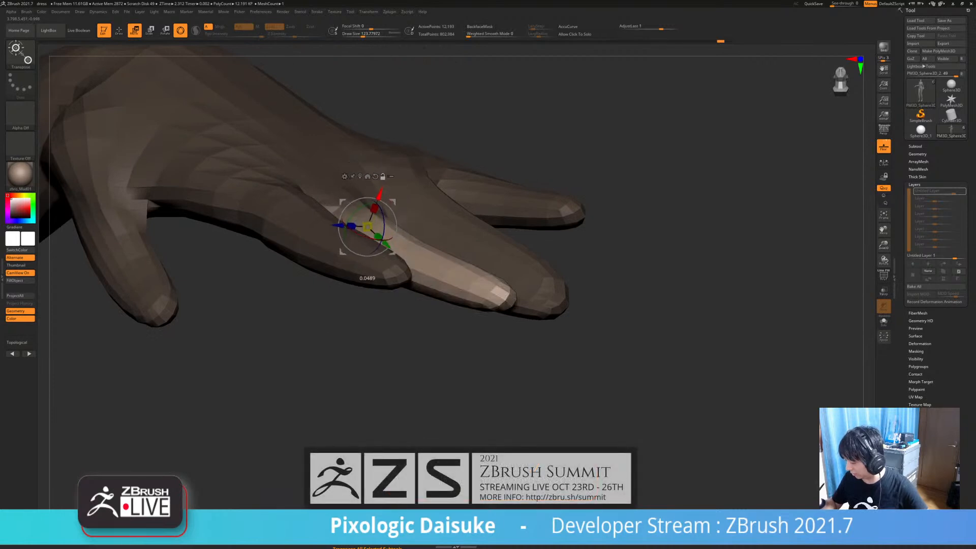
pyautogui.moveTo(379, 217); pyautogui.dragTo(380, 249)
pyautogui.moveTo(381, 250)
pyautogui.keyDown('ctrl'); pyautogui.mouseDown(button='right')
pyautogui.moveTo(381, 229)
pyautogui.moveTo(407, 214)
pyautogui.moveTo(381, 251)
pyautogui.mouseUp(button='right'); pyautogui.keyUp('ctrl')
pyautogui.keyDown('ctrl'); pyautogui.moveTo(491, 254); pyautogui.dragTo(509, 275); pyautogui.keyUp('ctrl')
# Return to sculpting and make the head the active subtool, seen in profile
pyautogui.keyDown('ctrl'); pyautogui.moveTo(509, 275); pyautogui.dragTo(468, 153, button='right'); pyautogui.keyUp('ctrl')
pyautogui.press('q')
pyautogui.moveTo(529, 315); pyautogui.dragTo(508, 300, button='right')
pyautogui.keyDown('alt'); pyautogui.moveTo(508, 300); pyautogui.dragTo(457, 366, button='right'); pyautogui.keyUp('alt')
pyautogui.moveTo(412, 212); pyautogui.dragTo(407, 178, button='right')
pyautogui.keyDown('alt'); pyautogui.click(309, 118); pyautogui.keyUp('alt')
pyautogui.keyDown('ctrl'); pyautogui.moveTo(292, 136); pyautogui.dragTo(340, 302, button='right'); pyautogui.keyUp('ctrl')
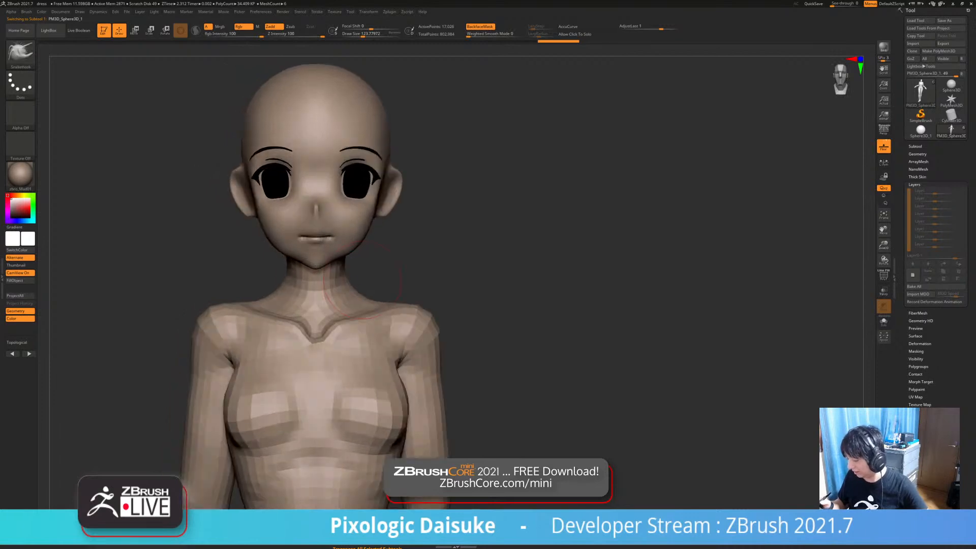
pyautogui.moveTo(608, 252); pyautogui.dragTo(575, 264, button='right')
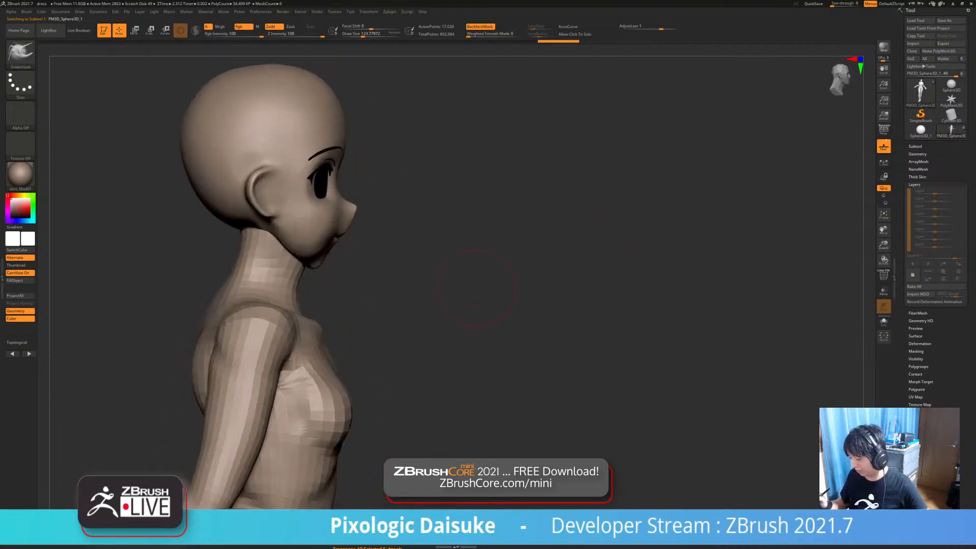
# Open the Stager settings in the head subtool's geometry options
pyautogui.click(915, 146)
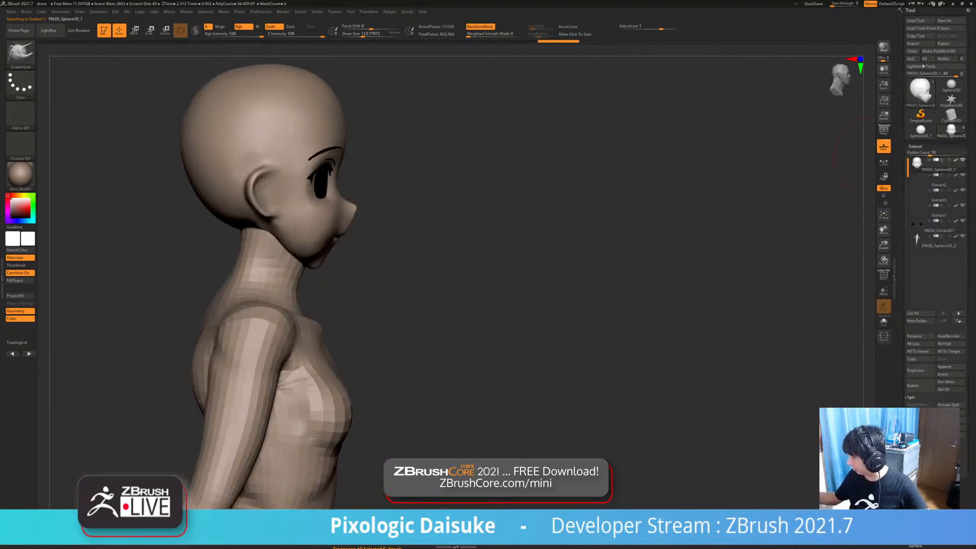
pyautogui.click(922, 484)
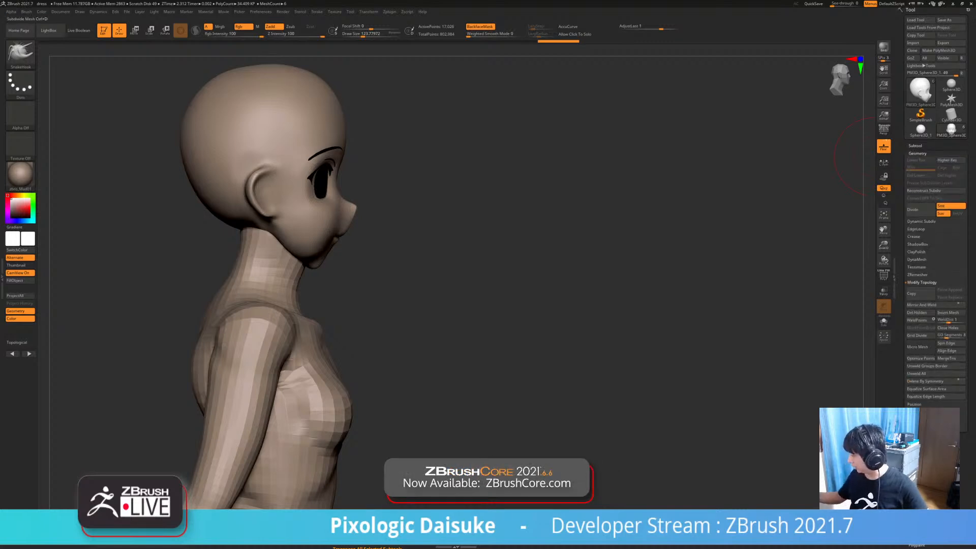
pyautogui.click(922, 282)
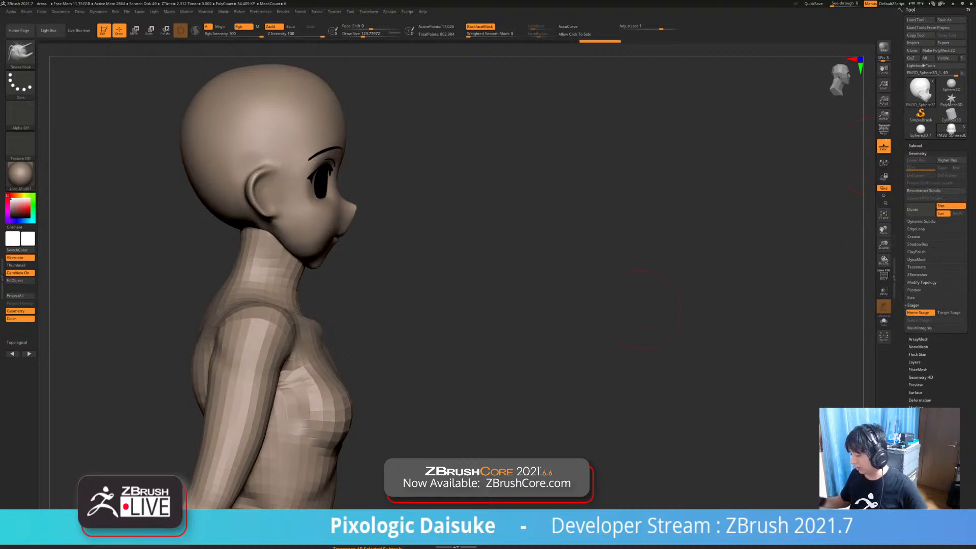
# Centre the gizmo on the head and enable transposing all selected subtools so the facial parts move with it
pyautogui.press('w')
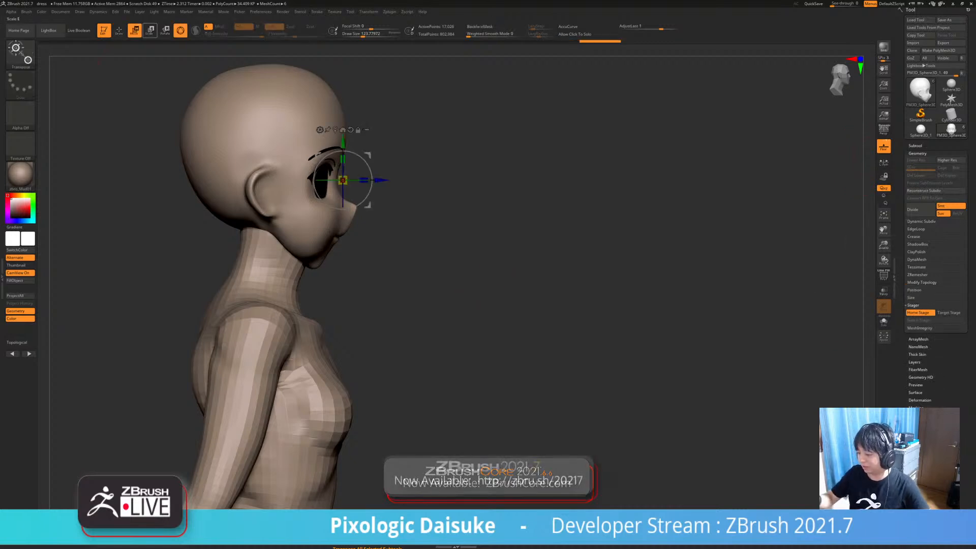
pyautogui.click(343, 131)
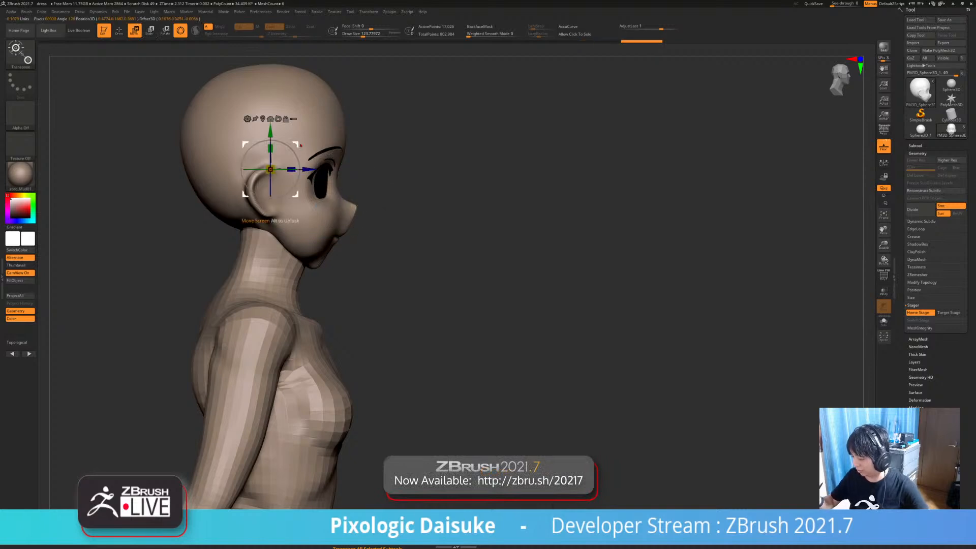
pyautogui.click(293, 119)
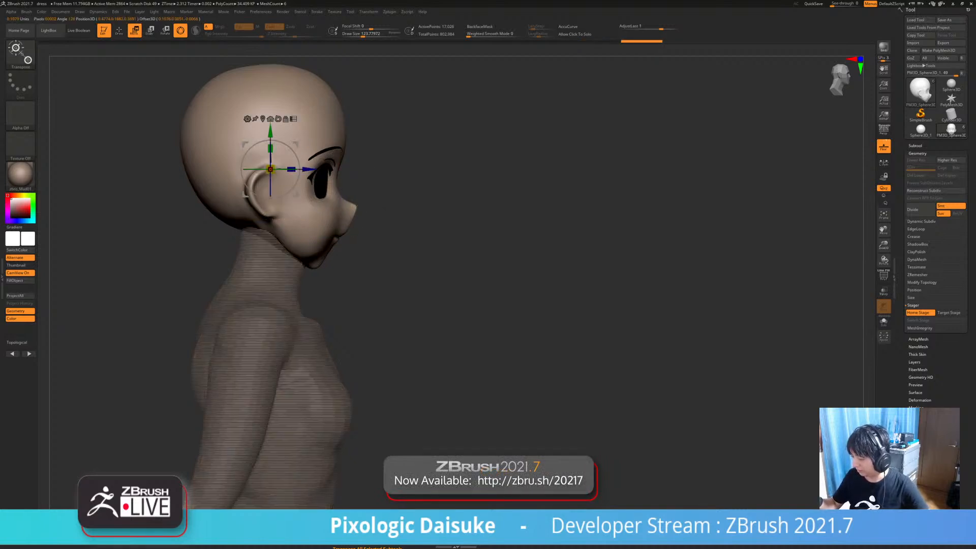
pyautogui.moveTo(270, 170); pyautogui.dragTo(286, 186)
pyautogui.moveTo(483, 284); pyautogui.dragTo(753, 293)
pyautogui.keyDown('alt'); pyautogui.moveTo(514, 133); pyautogui.dragTo(463, 135); pyautogui.keyUp('alt')
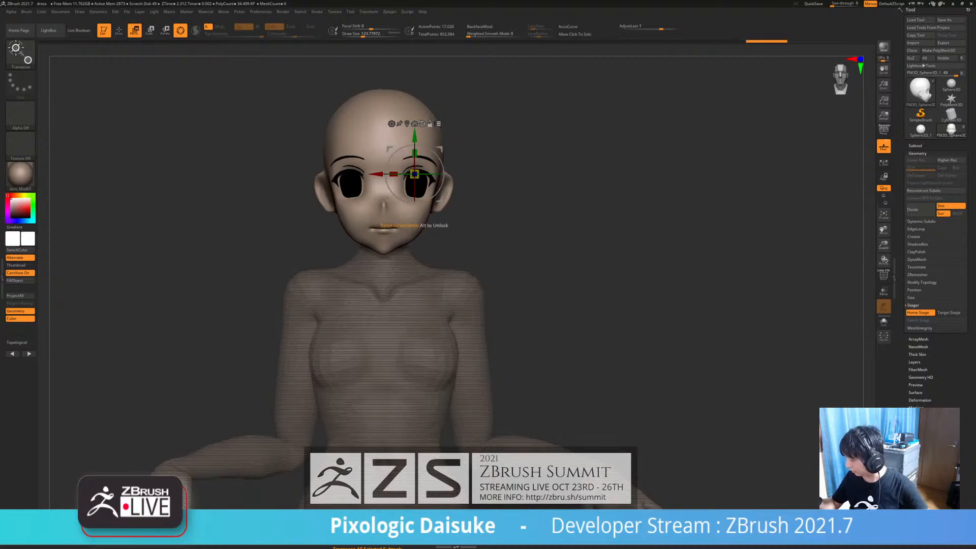
pyautogui.click(408, 124)
# Adjust the head's angle together with the eyes and eyebrows using the gizmo, checking it from the front and side
pyautogui.keyDown('ctrl'); pyautogui.moveTo(488, 153); pyautogui.dragTo(488, 193, button='right'); pyautogui.keyUp('ctrl')
pyautogui.moveTo(488, 193); pyautogui.dragTo(600, 193, button='right')
pyautogui.keyDown('alt'); pyautogui.moveTo(281, 198); pyautogui.dragTo(270, 243); pyautogui.keyUp('alt')
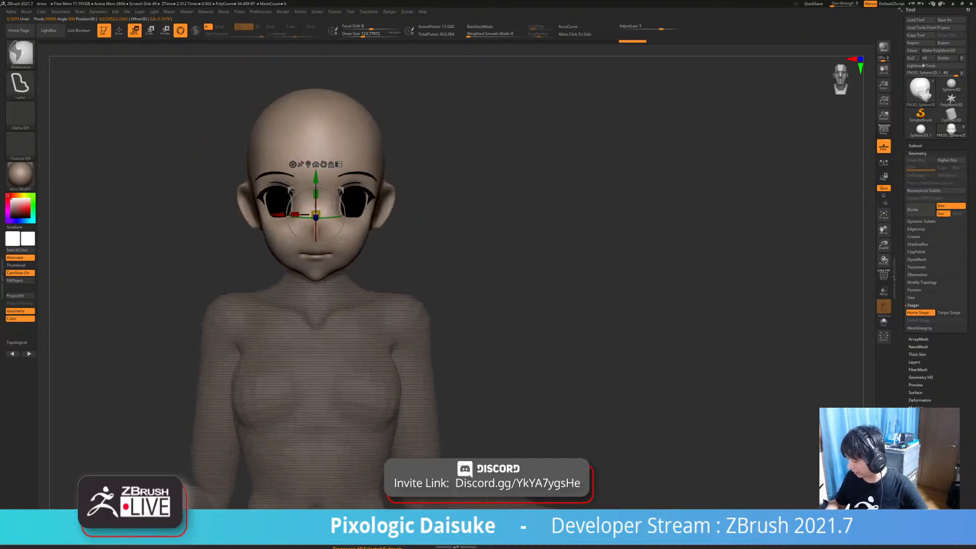
pyautogui.press('q')
pyautogui.moveTo(407, 284)
pyautogui.keyDown('alt'); pyautogui.mouseDown()
pyautogui.moveTo(414, 252)
pyautogui.moveTo(480, 252)
pyautogui.moveTo(429, 258)
pyautogui.moveTo(462, 258)
pyautogui.mouseUp(); pyautogui.keyUp('alt')
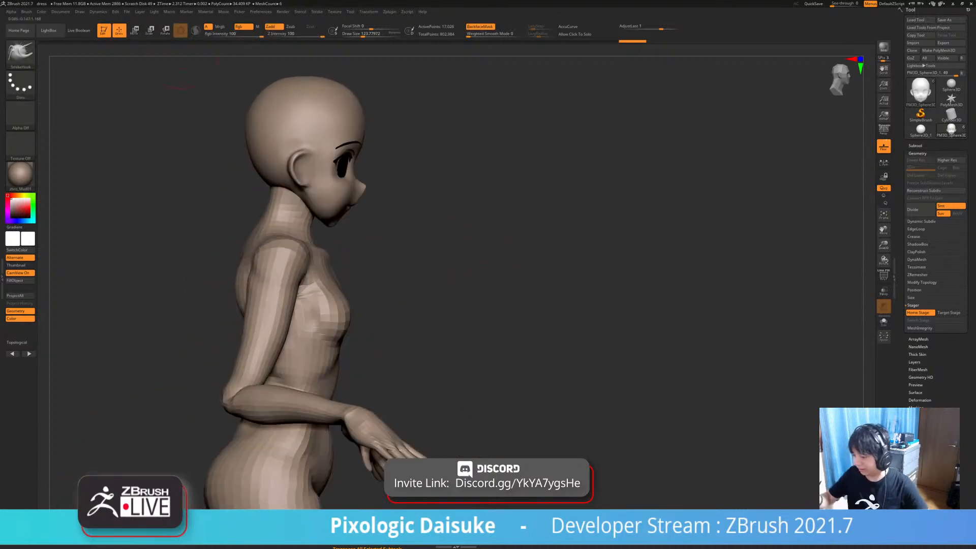
pyautogui.press('r')
pyautogui.moveTo(339, 179); pyautogui.dragTo(342, 180)
pyautogui.moveTo(468, 254); pyautogui.dragTo(346, 255)
# Return to draw mode and store the head's current placement as the Target Stage
pyautogui.click(119, 31)
pyautogui.keyDown('alt'); pyautogui.moveTo(419, 195); pyautogui.dragTo(473, 305, button='right'); pyautogui.keyUp('alt')
pyautogui.click(949, 312)
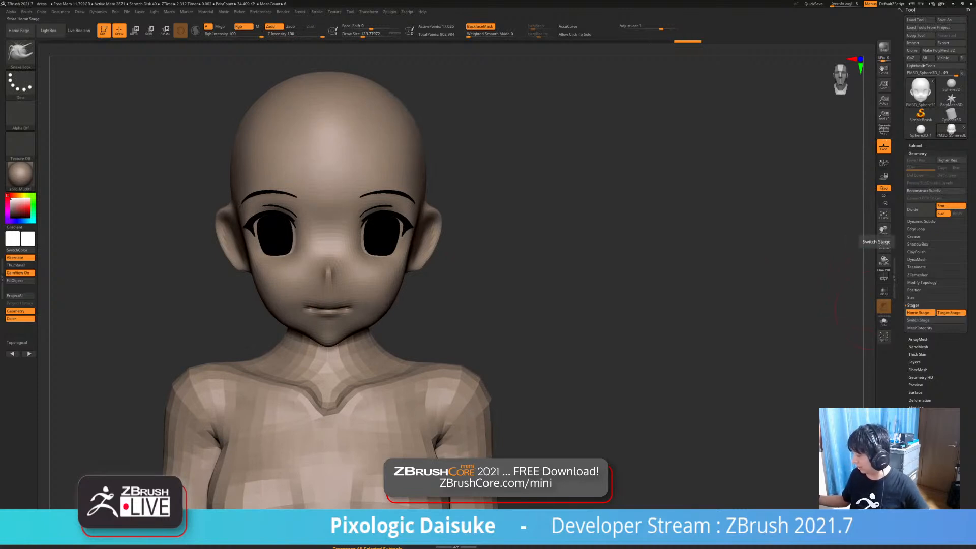
# Inspect the head's polygroups in Polyframe display, turn it off, and isolate the head subtool in Solo mode
pyautogui.click(884, 244)
pyautogui.click(885, 245)
pyautogui.click(885, 244)
pyautogui.moveTo(638, 323)
pyautogui.keyDown('alt'); pyautogui.mouseDown()
pyautogui.moveTo(803, 288)
pyautogui.moveTo(814, 305)
pyautogui.moveTo(850, 304)
pyautogui.mouseUp(); pyautogui.keyUp('alt')
pyautogui.click(884, 275)
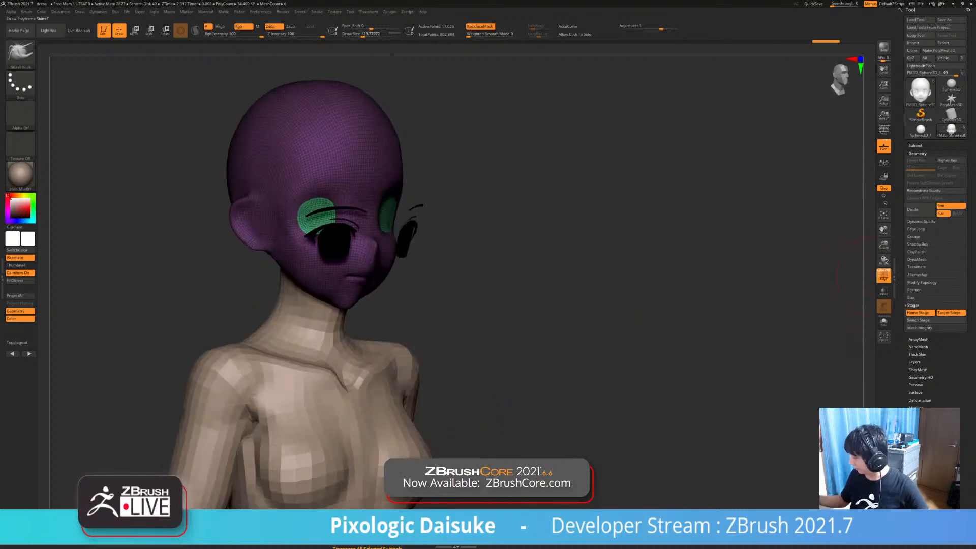
pyautogui.click(884, 276)
pyautogui.click(884, 321)
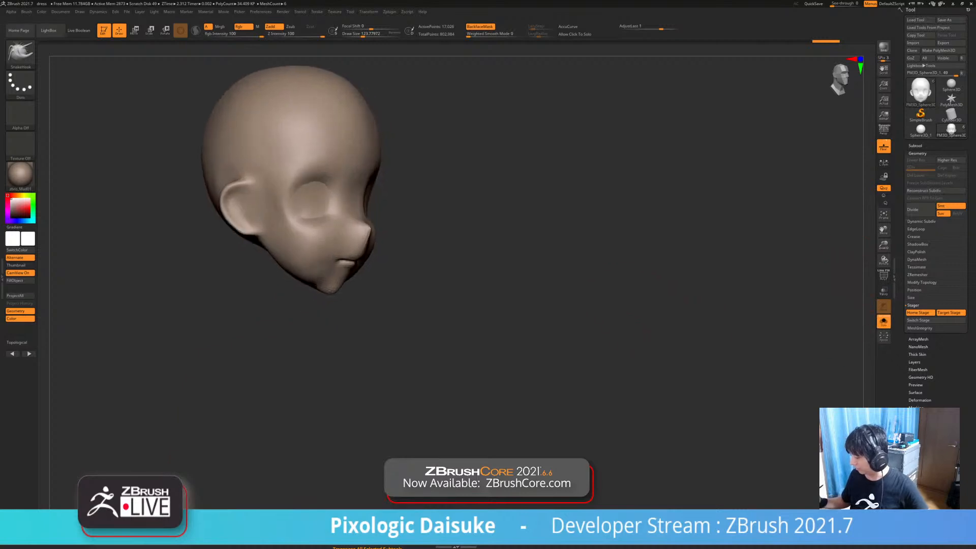
# Switch the isolated head back and forth between its stored stages and show all subtools again
pyautogui.click(927, 320)
pyautogui.click(926, 320)
pyautogui.click(926, 321)
pyautogui.click(926, 320)
pyautogui.click(926, 321)
pyautogui.click(926, 320)
pyautogui.click(884, 321)
# Examine the head's placement on the posed body from different angles and distances
pyautogui.moveTo(834, 311); pyautogui.dragTo(783, 314)
pyautogui.moveTo(853, 313); pyautogui.dragTo(634, 317)
pyautogui.keyDown('ctrl'); pyautogui.moveTo(536, 321); pyautogui.dragTo(529, 284, button='right'); pyautogui.keyUp('ctrl')
pyautogui.keyDown('shift'); pyautogui.moveTo(529, 285); pyautogui.dragTo(529, 305); pyautogui.keyUp('shift')
pyautogui.keyDown('ctrl'); pyautogui.moveTo(528, 351); pyautogui.dragTo(529, 305, button='right'); pyautogui.keyUp('ctrl')
pyautogui.moveTo(524, 316); pyautogui.dragTo(483, 313)
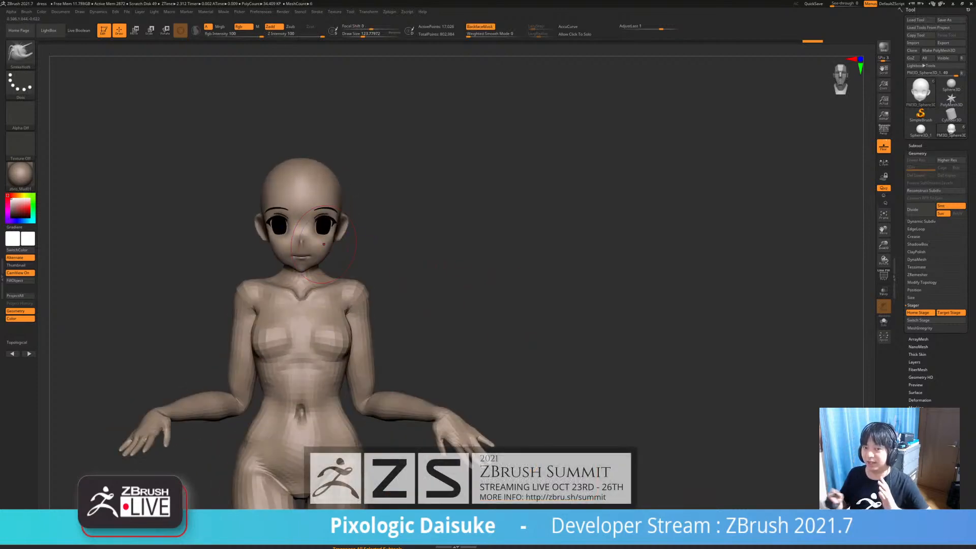
pyautogui.moveTo(453, 305)
pyautogui.mouseDown()
pyautogui.moveTo(529, 313)
pyautogui.moveTo(443, 316)
pyautogui.mouseUp()
pyautogui.keyDown('ctrl'); pyautogui.moveTo(434, 294); pyautogui.dragTo(437, 346, button='right'); pyautogui.keyUp('ctrl')
pyautogui.moveTo(443, 326); pyautogui.dragTo(478, 323)
pyautogui.moveTo(437, 295); pyautogui.dragTo(466, 305)
pyautogui.moveTo(437, 254)
pyautogui.mouseDown()
pyautogui.moveTo(391, 262)
pyautogui.moveTo(422, 267)
pyautogui.moveTo(407, 252)
pyautogui.moveTo(356, 257)
pyautogui.mouseUp()
# Turn off backface masking and undo the recent edits until the body subtool is active without stored stages
pyautogui.hotkey('ctrl', 'shift', 'z')
pyautogui.hotkey('ctrl', 'z')
pyautogui.click(476, 26)
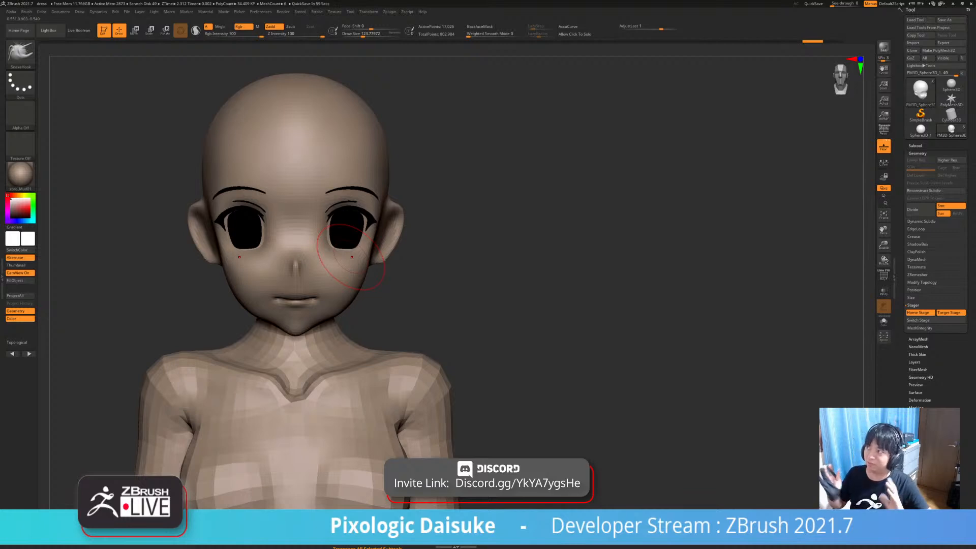
pyautogui.moveTo(432, 259)
pyautogui.mouseDown()
pyautogui.moveTo(478, 264)
pyautogui.moveTo(483, 229)
pyautogui.moveTo(432, 234)
pyautogui.moveTo(432, 264)
pyautogui.mouseUp()
pyautogui.hotkey('ctrl', 'z')
pyautogui.hotkey('ctrl', 'z')
pyautogui.hotkey('ctrl', 'z')
pyautogui.hotkey('ctrl', 'z')
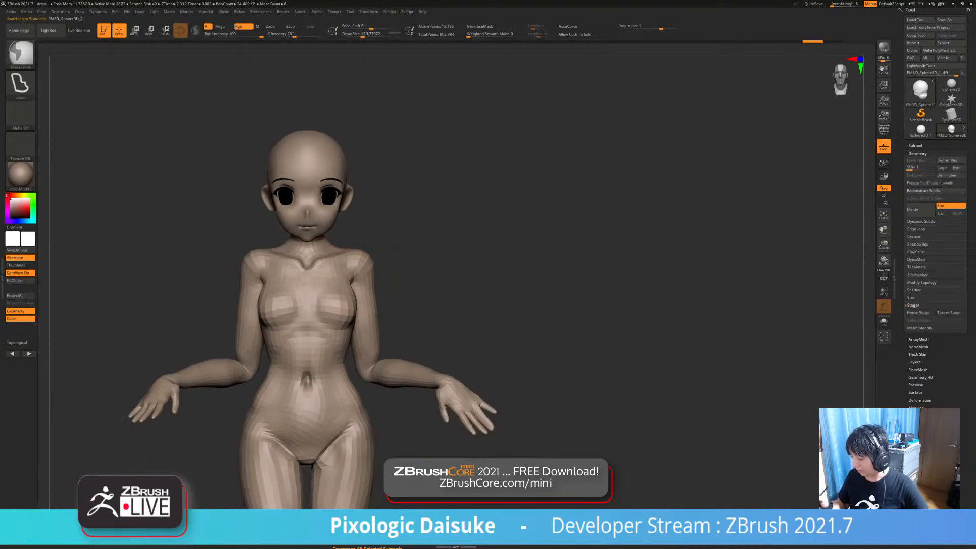
pyautogui.hotkey('ctrl', 'z')
pyautogui.hotkey('ctrl', 'z')
pyautogui.hotkey('ctrl', 'z')
pyautogui.hotkey('ctrl', 'z')
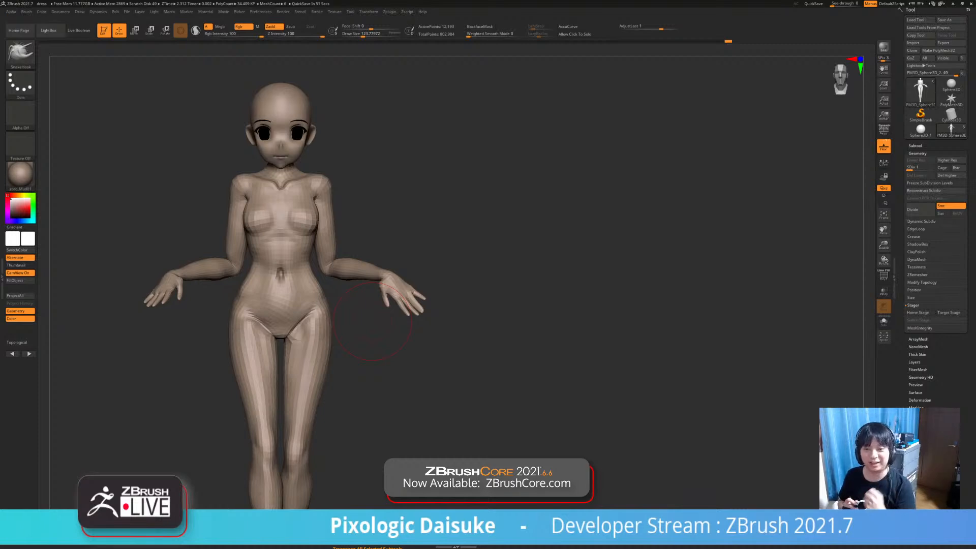
# Check the body at subdivision level 4 and return it to level 1
pyautogui.moveTo(373, 321)
pyautogui.mouseDown()
pyautogui.moveTo(432, 323)
pyautogui.moveTo(368, 323)
pyautogui.mouseUp()
pyautogui.press('d')
pyautogui.press('shift')
pyautogui.moveTo(432, 289)
pyautogui.keyDown('alt'); pyautogui.mouseDown()
pyautogui.moveTo(429, 355)
pyautogui.moveTo(412, 320)
pyautogui.moveTo(369, 323)
pyautogui.moveTo(428, 336)
pyautogui.moveTo(389, 318)
pyautogui.moveTo(377, 377)
pyautogui.mouseUp(); pyautogui.keyUp('alt')
pyautogui.moveTo(296, 206)
pyautogui.keyDown('alt'); pyautogui.mouseDown()
pyautogui.moveTo(318, 299)
pyautogui.moveTo(363, 290)
pyautogui.moveTo(351, 312)
pyautogui.mouseUp(); pyautogui.keyUp('alt')
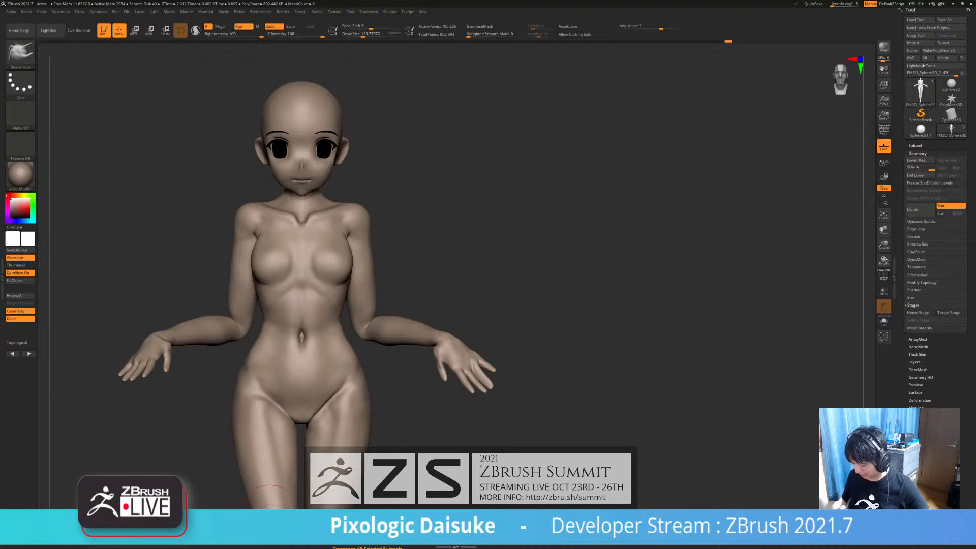
pyautogui.moveTo(931, 167); pyautogui.dragTo(908, 167)
pyautogui.keyDown('alt'); pyautogui.moveTo(330, 286); pyautogui.dragTo(330, 338, button='right'); pyautogui.keyUp('alt')
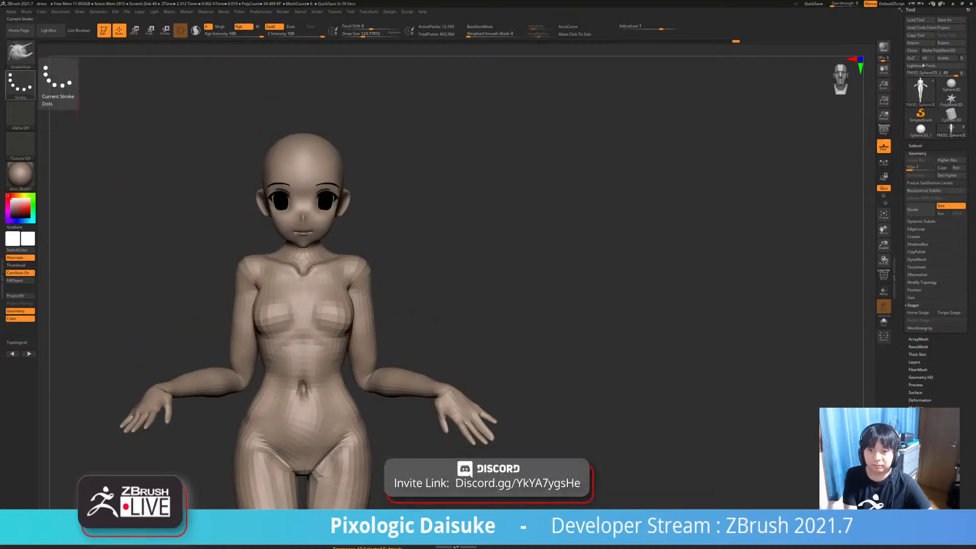
# Mask the body's chest, waist and upper arms with the lasso mask
pyautogui.moveTo(379, 302); pyautogui.dragTo(352, 278, button='right')
pyautogui.press('ctrl')
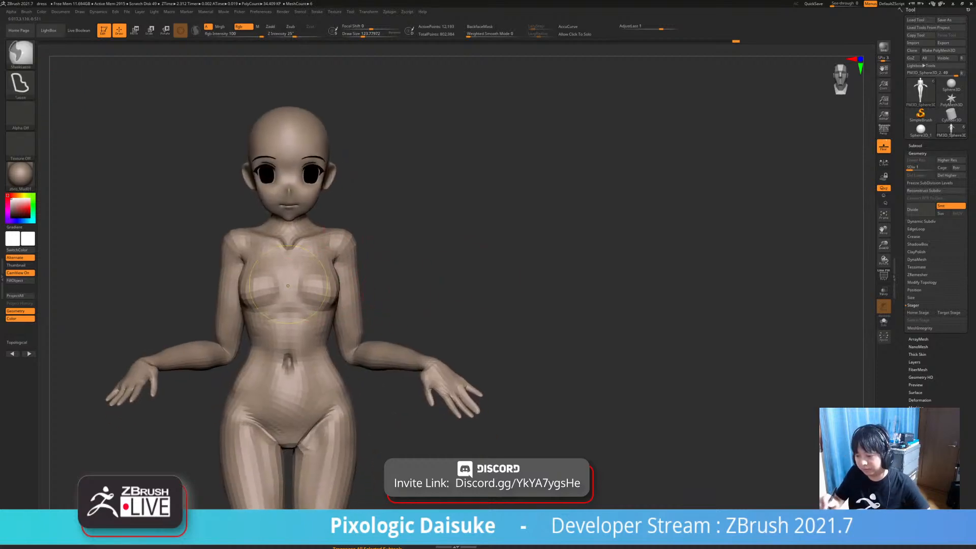
pyautogui.moveTo(356, 217)
pyautogui.keyDown('ctrl'); pyautogui.mouseDown()
pyautogui.moveTo(376, 305)
pyautogui.moveTo(356, 350)
pyautogui.moveTo(203, 264)
pyautogui.moveTo(213, 221)
pyautogui.mouseUp(); pyautogui.keyUp('ctrl')
pyautogui.moveTo(339, 381)
pyautogui.keyDown('alt'); pyautogui.mouseDown(button='right')
pyautogui.moveTo(314, 333)
pyautogui.moveTo(343, 348)
pyautogui.moveTo(341, 323)
pyautogui.mouseUp(button='right'); pyautogui.keyUp('alt')
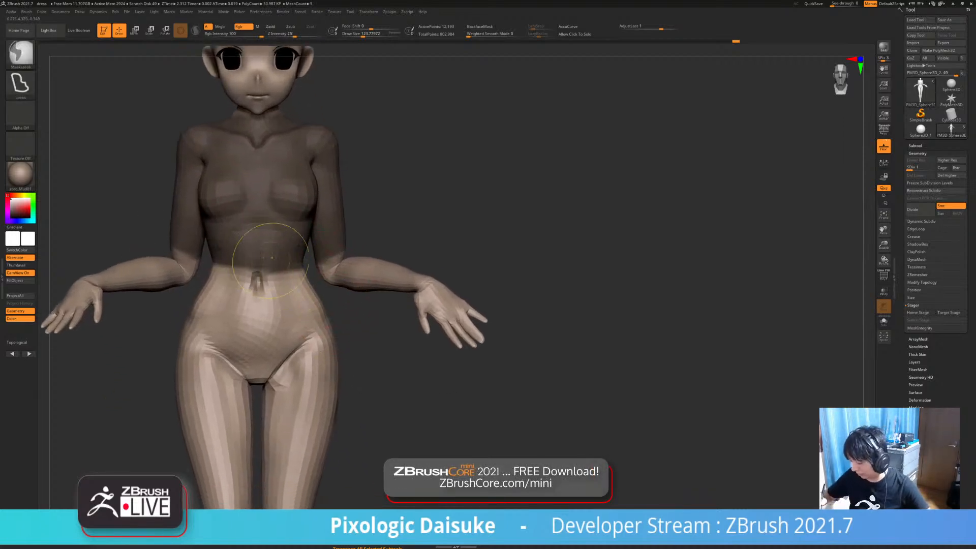
# Extend the mask over the sides of the hips to the upper thighs, leaving the front of the pelvis open
pyautogui.moveTo(270, 249)
pyautogui.keyDown('ctrl'); pyautogui.mouseDown()
pyautogui.moveTo(362, 379)
pyautogui.moveTo(377, 375)
pyautogui.moveTo(328, 270)
pyautogui.mouseUp(); pyautogui.keyUp('ctrl')
pyautogui.keyDown('ctrl'); pyautogui.moveTo(331, 275); pyautogui.dragTo(288, 226, button='right'); pyautogui.keyUp('ctrl')
pyautogui.moveTo(287, 227)
pyautogui.mouseDown(button='right')
pyautogui.moveTo(241, 229)
pyautogui.moveTo(284, 232)
pyautogui.moveTo(290, 294)
pyautogui.mouseUp(button='right')
pyautogui.keyDown('ctrl'); pyautogui.moveTo(238, 261); pyautogui.dragTo(293, 321); pyautogui.keyUp('ctrl')
pyautogui.keyDown('ctrl'); pyautogui.moveTo(271, 264); pyautogui.dragTo(270, 224, button='right'); pyautogui.keyUp('ctrl')
pyautogui.moveTo(310, 269)
pyautogui.mouseDown(button='right')
pyautogui.moveTo(438, 267)
pyautogui.moveTo(254, 265)
pyautogui.mouseUp(button='right')
pyautogui.keyDown('ctrl'); pyautogui.moveTo(305, 188); pyautogui.dragTo(312, 260, button='right'); pyautogui.keyUp('ctrl')
# Clear the mask around the neck and upper chest to form a scooped neckline and tidy its shoulder edges
pyautogui.keyDown('ctrl'); pyautogui.keyDown('alt'); pyautogui.moveTo(312, 246); pyautogui.dragTo(236, 137); pyautogui.keyUp('alt'); pyautogui.keyUp('ctrl')
pyautogui.keyDown('alt'); pyautogui.moveTo(400, 185); pyautogui.dragTo(372, 170, button='right'); pyautogui.keyUp('alt')
pyautogui.keyDown('ctrl'); pyautogui.moveTo(316, 185); pyautogui.dragTo(318, 234, button='right'); pyautogui.keyUp('ctrl')
pyautogui.keyDown('ctrl'); pyautogui.moveTo(325, 243); pyautogui.dragTo(327, 140); pyautogui.keyUp('ctrl')
pyautogui.moveTo(407, 213)
pyautogui.keyDown('ctrl'); pyautogui.mouseDown(button='right')
pyautogui.moveTo(408, 161)
pyautogui.moveTo(373, 209)
pyautogui.moveTo(378, 188)
pyautogui.mouseUp(button='right'); pyautogui.keyUp('ctrl')
pyautogui.moveTo(311, 170)
pyautogui.keyDown('ctrl'); pyautogui.mouseDown()
pyautogui.moveTo(370, 185)
pyautogui.moveTo(353, 166)
pyautogui.mouseUp(); pyautogui.keyUp('ctrl')
pyautogui.keyDown('ctrl'); pyautogui.moveTo(356, 173); pyautogui.dragTo(356, 152, button='right'); pyautogui.keyUp('ctrl')
pyautogui.moveTo(356, 152); pyautogui.dragTo(347, 189, button='right')
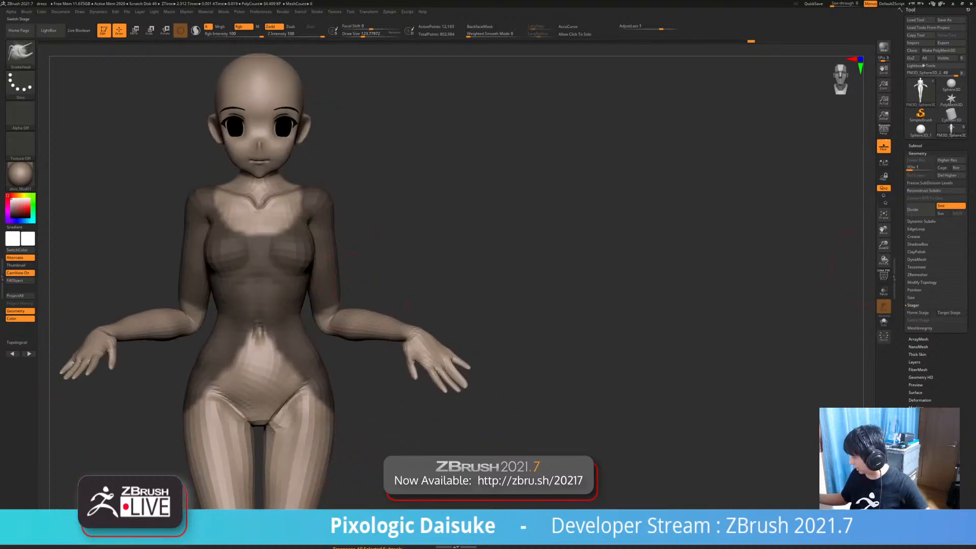
# Extract the masked body area as a new garment subtool and check how it sits on the figure
pyautogui.click(916, 146)
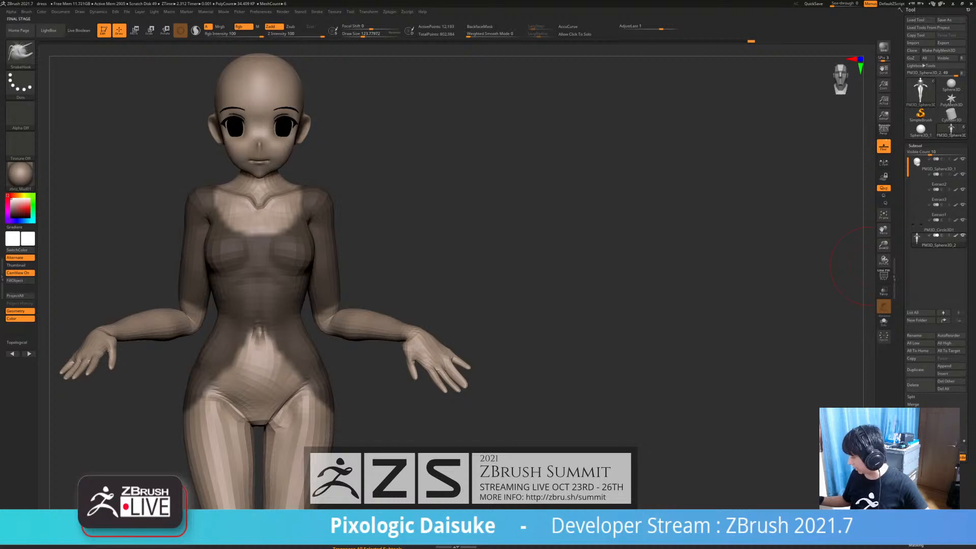
pyautogui.moveTo(513, 290)
pyautogui.keyDown('alt'); pyautogui.mouseDown()
pyautogui.moveTo(511, 264)
pyautogui.moveTo(529, 280)
pyautogui.mouseUp(); pyautogui.keyUp('alt')
pyautogui.moveTo(514, 265); pyautogui.dragTo(549, 262)
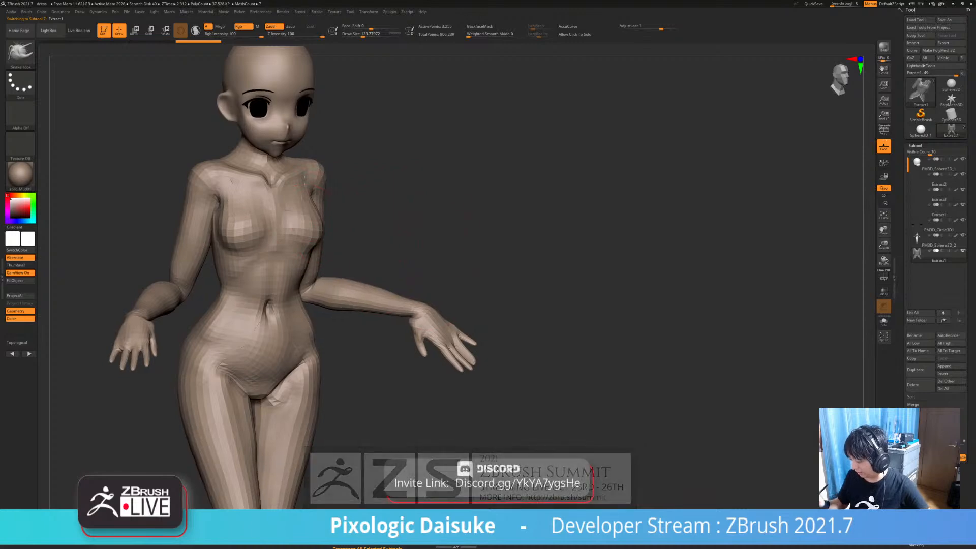
pyautogui.moveTo(432, 234); pyautogui.dragTo(465, 249)
pyautogui.moveTo(549, 219); pyautogui.dragTo(488, 219)
# Turn on Allow Click To Solo, check the extracted garment on its own, and show the whole figure again
pyautogui.click(575, 34)
pyautogui.click(470, 252)
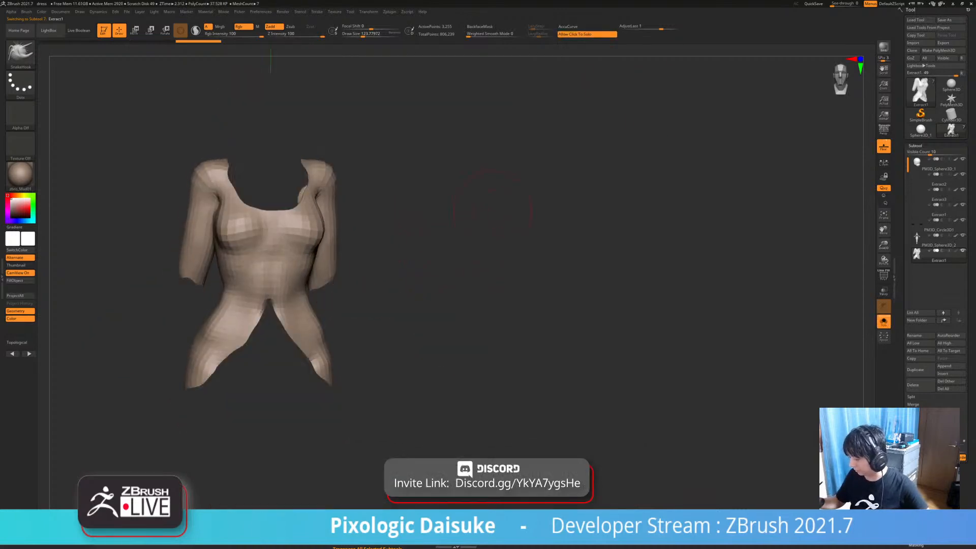
pyautogui.moveTo(470, 252)
pyautogui.mouseDown()
pyautogui.moveTo(425, 256)
pyautogui.moveTo(470, 267)
pyautogui.moveTo(420, 257)
pyautogui.moveTo(474, 257)
pyautogui.mouseUp()
pyautogui.click(463, 253)
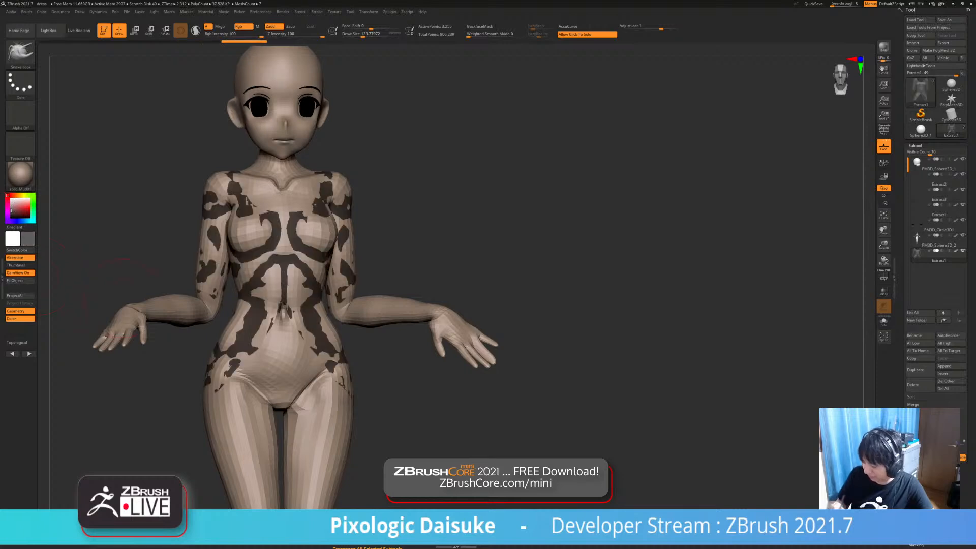
pyautogui.keyDown('alt'); pyautogui.moveTo(570, 280); pyautogui.dragTo(593, 285); pyautogui.keyUp('alt')
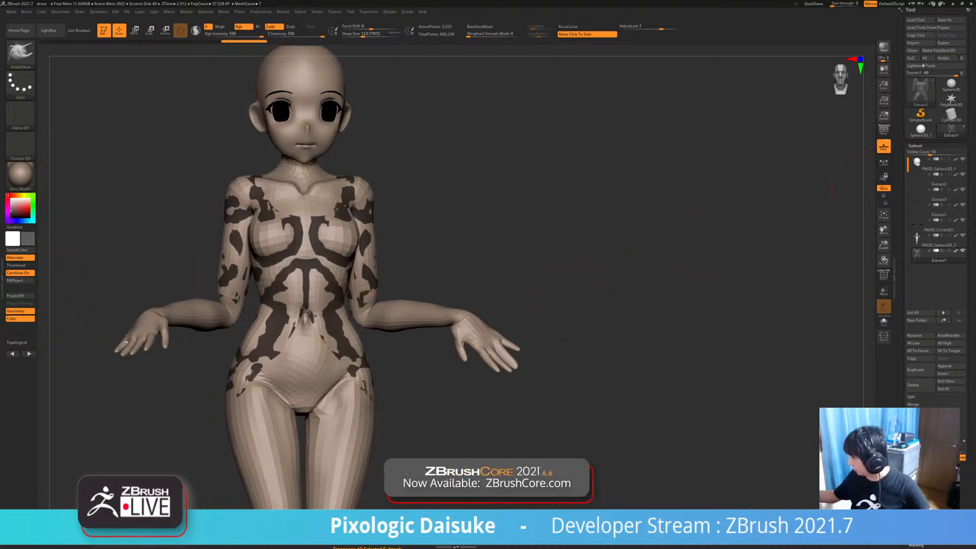
# Inflate the extracted garment slightly with the Deformation options so it covers the body surface
pyautogui.click(915, 145)
pyautogui.click(920, 221)
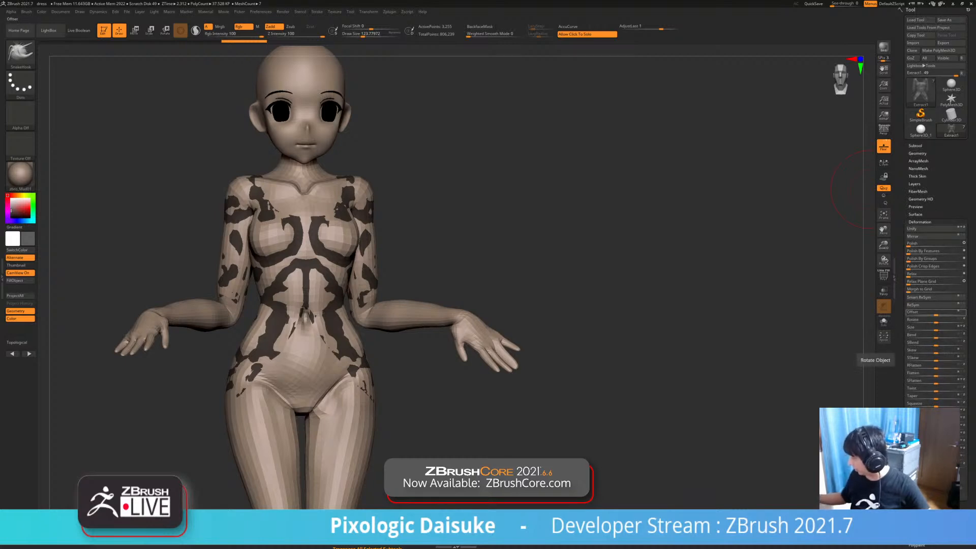
pyautogui.moveTo(936, 435); pyautogui.dragTo(940, 435)
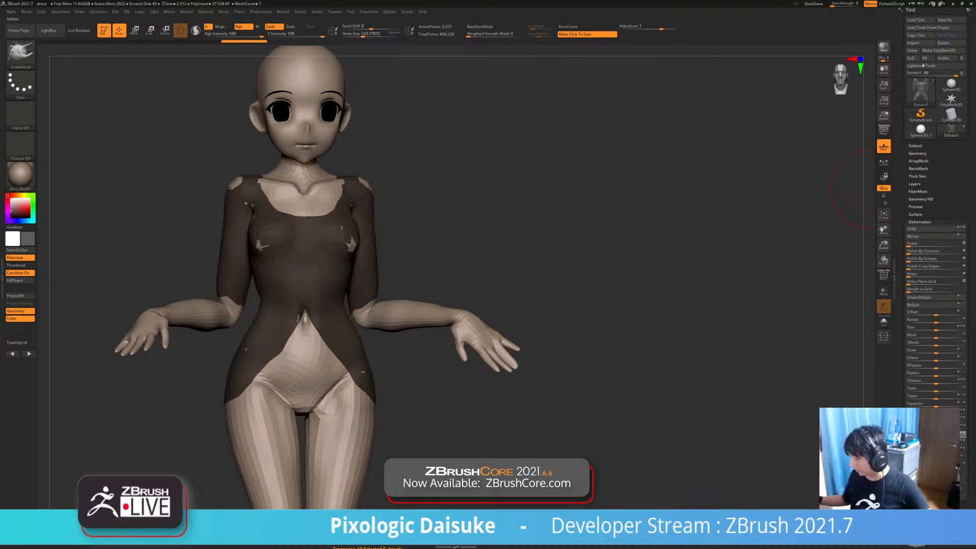
# Select the body, raise it to its highest subdivision level, and make the extracted garment the active subtool again
pyautogui.moveTo(437, 367)
pyautogui.keyDown('alt'); pyautogui.mouseDown()
pyautogui.moveTo(415, 343)
pyautogui.moveTo(442, 325)
pyautogui.moveTo(458, 364)
pyautogui.moveTo(432, 361)
pyautogui.mouseUp(); pyautogui.keyUp('alt')
pyautogui.keyDown('alt'); pyautogui.click(333, 370); pyautogui.keyUp('alt')
pyautogui.keyDown('alt'); pyautogui.click(315, 285); pyautogui.keyUp('alt')
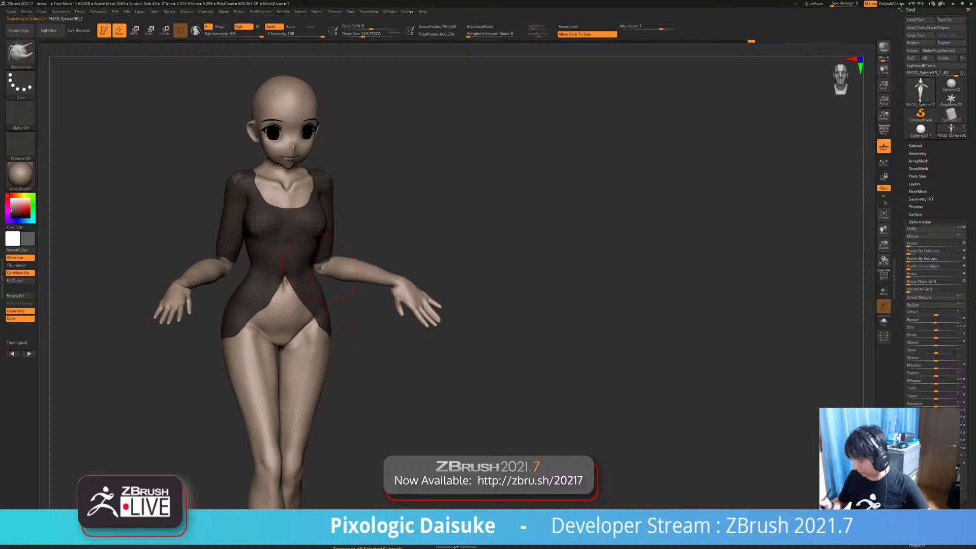
pyautogui.keyDown('shift'); pyautogui.moveTo(309, 247); pyautogui.dragTo(325, 250, button='right'); pyautogui.keyUp('shift')
pyautogui.moveTo(325, 249)
pyautogui.keyDown('ctrl'); pyautogui.mouseDown(button='right')
pyautogui.moveTo(325, 285)
pyautogui.moveTo(325, 259)
pyautogui.moveTo(355, 235)
pyautogui.moveTo(332, 249)
pyautogui.moveTo(337, 286)
pyautogui.mouseUp(button='right'); pyautogui.keyUp('ctrl')
pyautogui.moveTo(325, 336)
pyautogui.mouseDown(button='right')
pyautogui.moveTo(324, 314)
pyautogui.moveTo(359, 311)
pyautogui.moveTo(333, 318)
pyautogui.mouseUp(button='right')
pyautogui.keyDown('shift'); pyautogui.moveTo(367, 392); pyautogui.dragTo(356, 394, button='right'); pyautogui.keyUp('shift')
pyautogui.keyDown('alt'); pyautogui.moveTo(356, 394); pyautogui.dragTo(346, 354, button='right'); pyautogui.keyUp('alt')
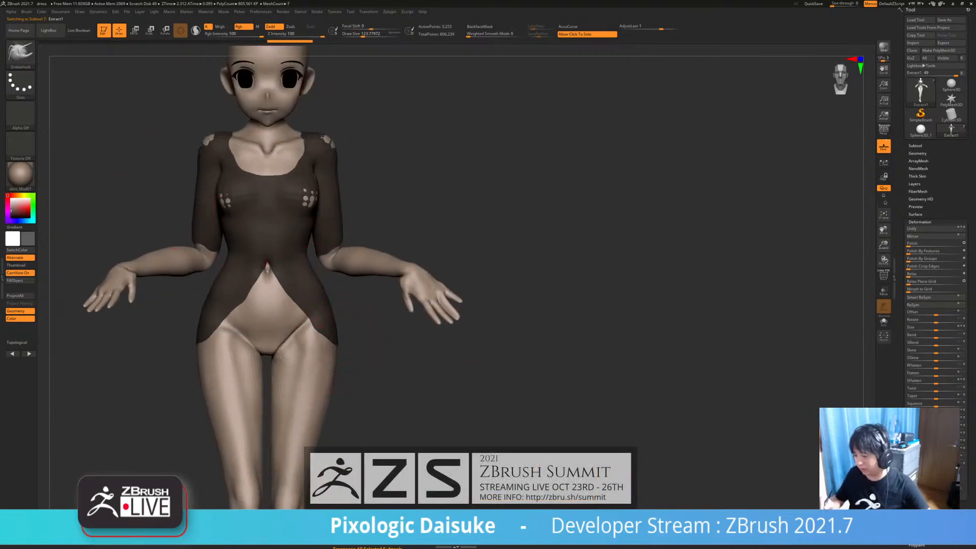
# Choose the ClothHook brush and activate Collision Volume in the dynamics settings
pyautogui.press('b')
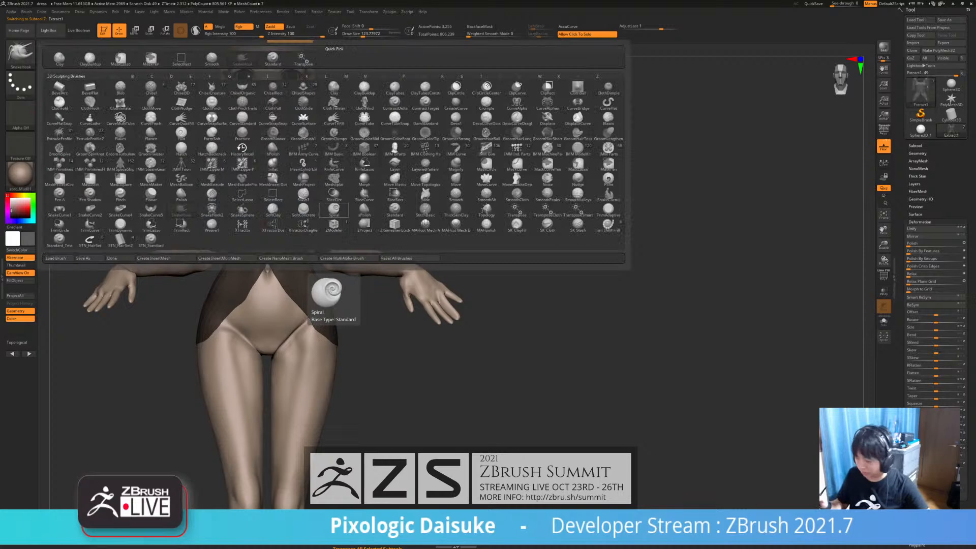
pyautogui.press('c')
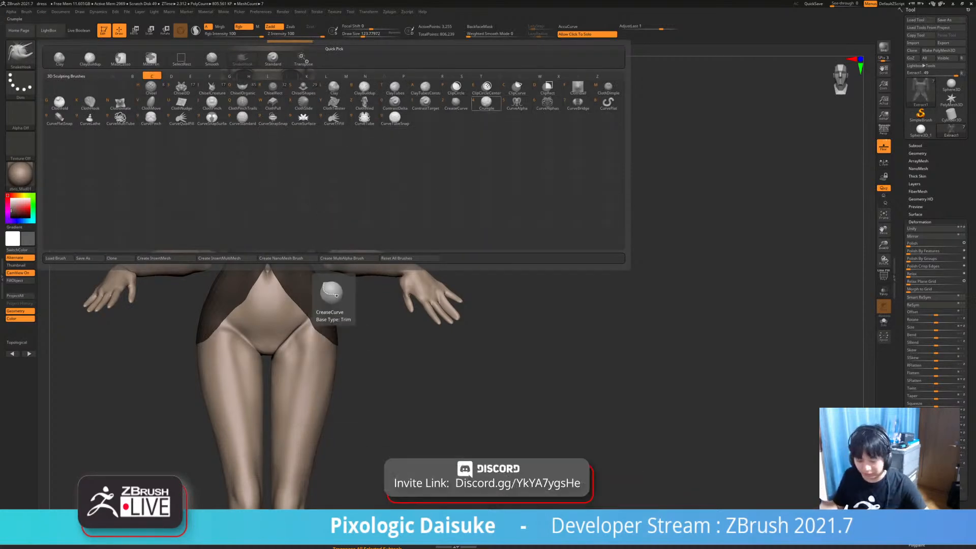
pyautogui.press('k')
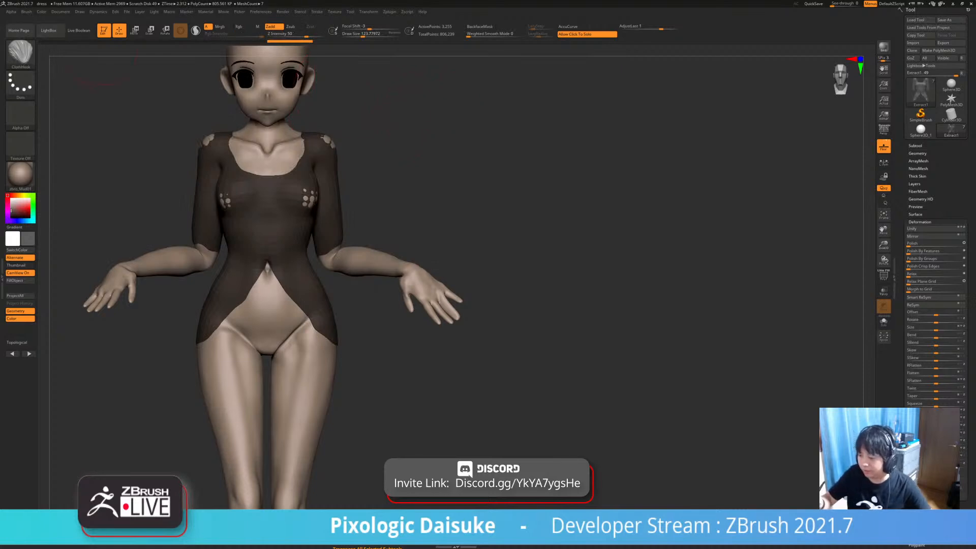
pyautogui.click(98, 11)
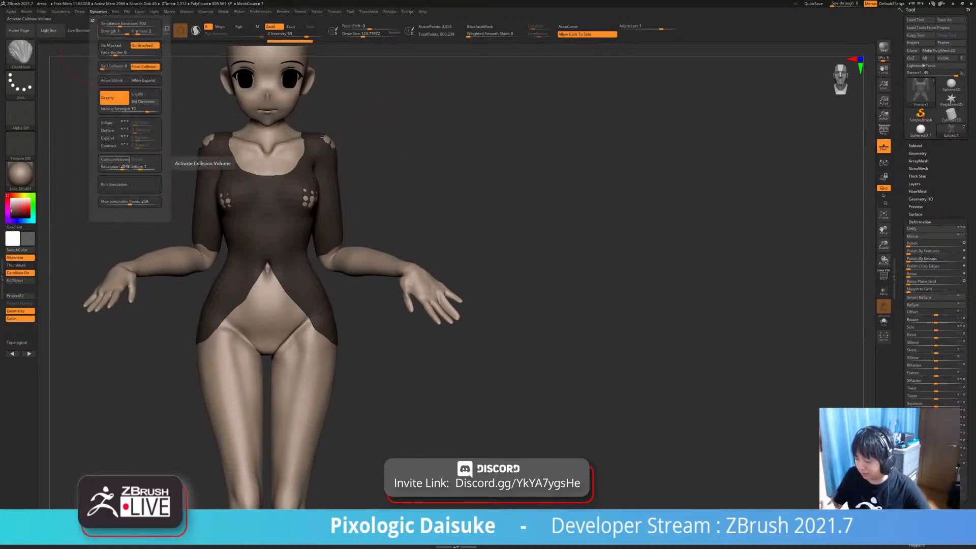
pyautogui.click(117, 160)
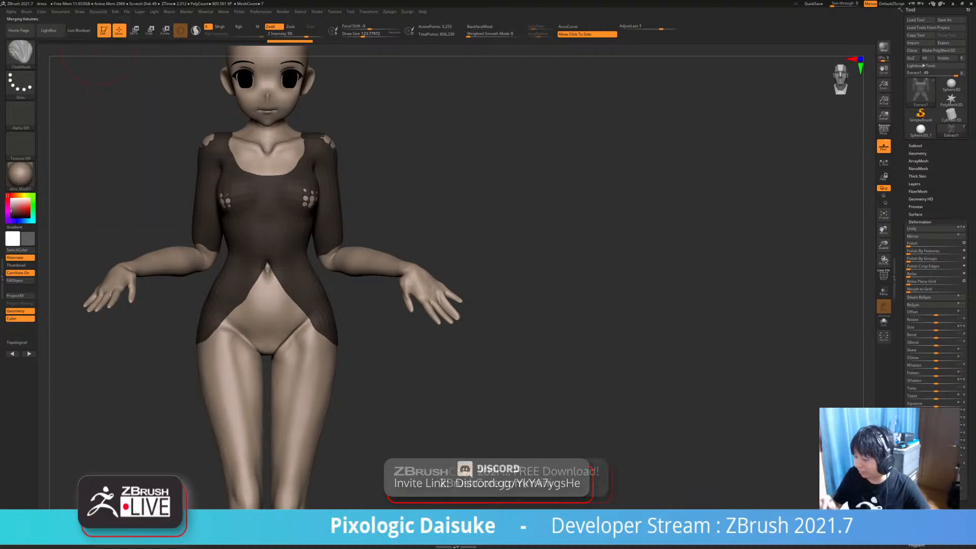
# Try pulling the garment's side hem outward with ClothHook, and undo the pulls
pyautogui.keyDown('ctrl'); pyautogui.moveTo(331, 316); pyautogui.dragTo(329, 333, button='right'); pyautogui.keyUp('ctrl')
pyautogui.moveTo(329, 331); pyautogui.dragTo(360, 308)
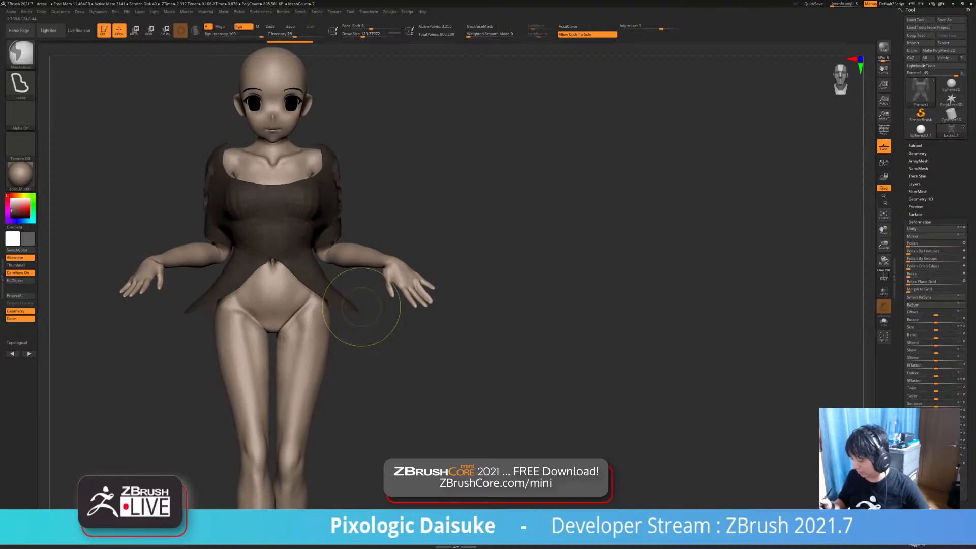
pyautogui.hotkey('ctrl', 'z')
pyautogui.keyDown('ctrl'); pyautogui.moveTo(361, 309); pyautogui.dragTo(322, 125, button='right'); pyautogui.keyUp('ctrl')
pyautogui.moveTo(150, 125)
pyautogui.keyDown('ctrl'); pyautogui.mouseDown()
pyautogui.moveTo(385, 224)
pyautogui.moveTo(251, 271)
pyautogui.moveTo(130, 244)
pyautogui.mouseUp(); pyautogui.keyUp('ctrl')
pyautogui.keyDown('ctrl'); pyautogui.moveTo(127, 233); pyautogui.dragTo(133, 305, button='right'); pyautogui.keyUp('ctrl')
pyautogui.moveTo(325, 305); pyautogui.dragTo(320, 291, button='right')
pyautogui.moveTo(312, 338); pyautogui.dragTo(336, 319)
pyautogui.moveTo(333, 335); pyautogui.dragTo(333, 273, button='right')
pyautogui.hotkey('ctrl', 'z')
pyautogui.hotkey('ctrl', 'z')
# Pull the garment's hem points outward and down at both hips with ClothHook, symmetrically
pyautogui.moveTo(60, 11)
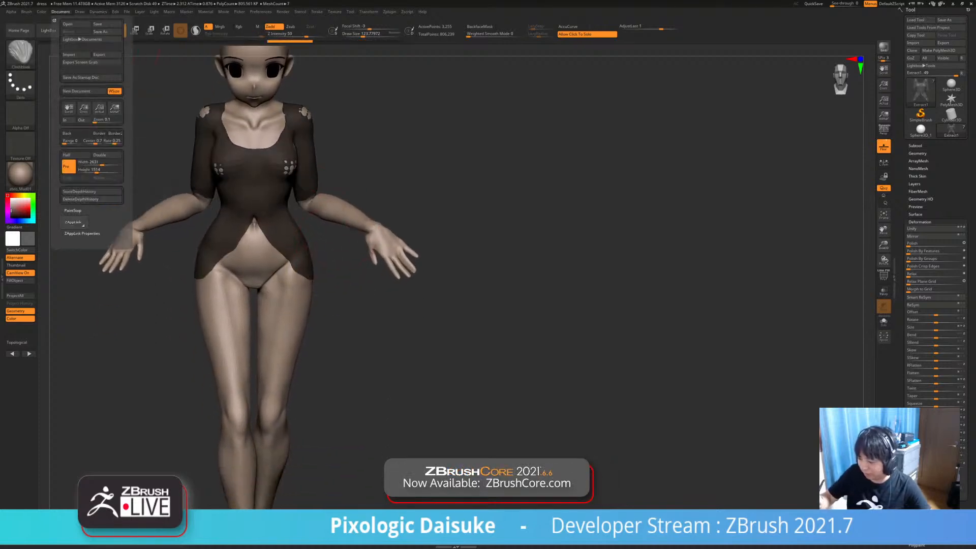
pyautogui.moveTo(98, 11)
pyautogui.moveTo(332, 335); pyautogui.dragTo(331, 312, button='right')
pyautogui.moveTo(312, 297); pyautogui.dragTo(333, 314)
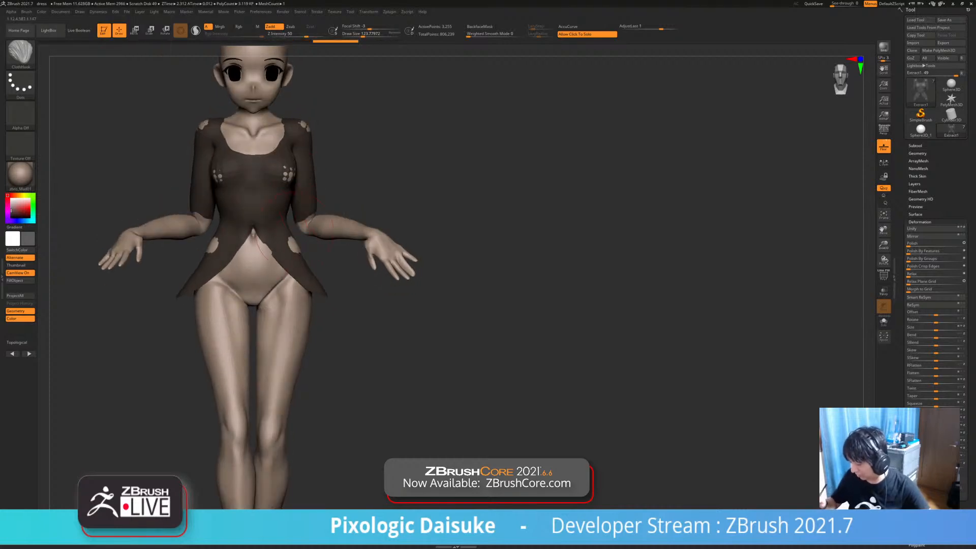
pyautogui.moveTo(299, 250); pyautogui.dragTo(315, 233)
pyautogui.moveTo(353, 287)
pyautogui.mouseDown()
pyautogui.moveTo(328, 286)
pyautogui.moveTo(349, 222)
pyautogui.mouseUp()
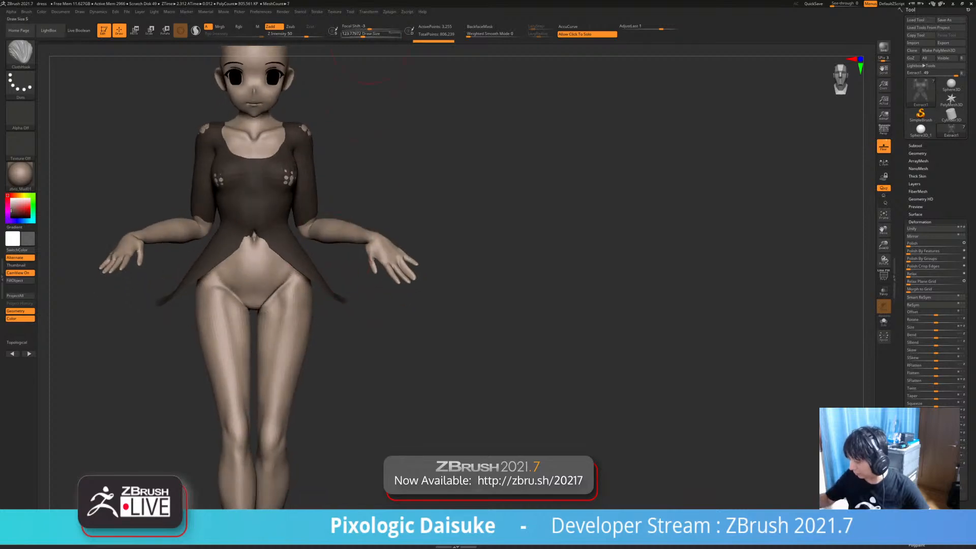
# Enlarge the brush, flare the garment's skirt around the hips from several angles, and undo the last pull
pyautogui.moveTo(312, 275)
pyautogui.mouseDown()
pyautogui.moveTo(325, 305)
pyautogui.moveTo(320, 285)
pyautogui.mouseUp()
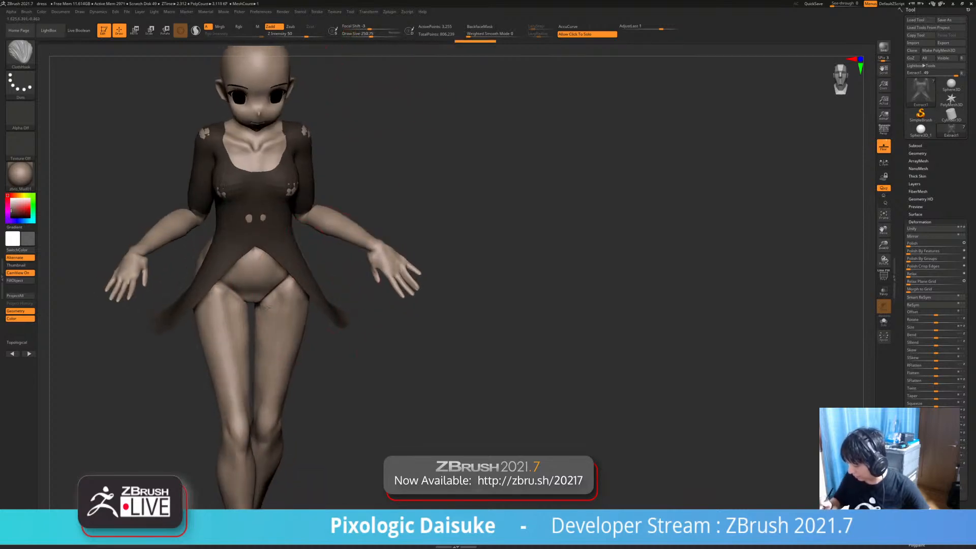
pyautogui.moveTo(356, 227); pyautogui.dragTo(332, 232)
pyautogui.moveTo(345, 326); pyautogui.dragTo(317, 291)
pyautogui.moveTo(386, 332); pyautogui.dragTo(434, 315)
pyautogui.click(399, 325)
pyautogui.click(399, 326)
pyautogui.moveTo(436, 280); pyautogui.dragTo(310, 282)
pyautogui.moveTo(382, 283); pyautogui.dragTo(369, 311)
pyautogui.moveTo(457, 178); pyautogui.dragTo(407, 321)
pyautogui.moveTo(529, 219)
pyautogui.mouseDown()
pyautogui.moveTo(436, 179)
pyautogui.moveTo(424, 201)
pyautogui.moveTo(440, 206)
pyautogui.moveTo(440, 188)
pyautogui.mouseUp()
pyautogui.hotkey('ctrl', 'z')
# Reduce the brush size and pull the garment's shoulders and sleeves away from the body
pyautogui.press('[')
pyautogui.moveTo(441, 166); pyautogui.dragTo(406, 186, button='right')
pyautogui.moveTo(405, 186); pyautogui.dragTo(426, 193)
pyautogui.moveTo(426, 192); pyautogui.dragTo(427, 143, button='right')
pyautogui.moveTo(426, 147); pyautogui.dragTo(440, 164)
pyautogui.moveTo(441, 164)
pyautogui.mouseDown(button='right')
pyautogui.moveTo(425, 125)
pyautogui.moveTo(456, 148)
pyautogui.moveTo(500, 277)
pyautogui.moveTo(501, 254)
pyautogui.mouseUp(button='right')
pyautogui.click(501, 255)
pyautogui.keyDown('alt'); pyautogui.moveTo(517, 201); pyautogui.dragTo(413, 180, button='right'); pyautogui.keyUp('alt')
pyautogui.click(475, 240)
pyautogui.moveTo(447, 113)
pyautogui.mouseDown(button='right')
pyautogui.moveTo(396, 187)
pyautogui.moveTo(409, 185)
pyautogui.mouseUp(button='right')
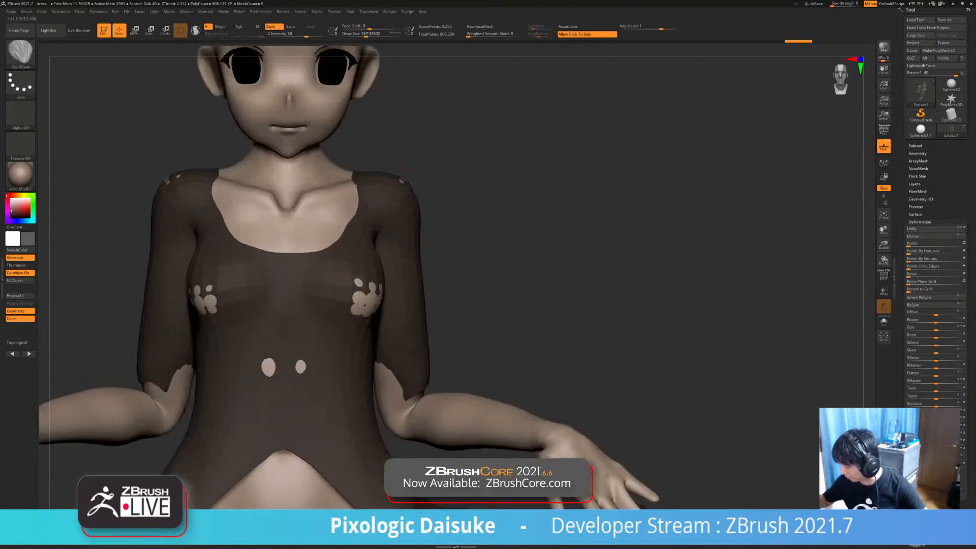
# Undo the last pull and lift the cloth over the bare patches on the shoulders
pyautogui.hotkey('ctrl', 'z')
pyautogui.moveTo(410, 192); pyautogui.dragTo(415, 184)
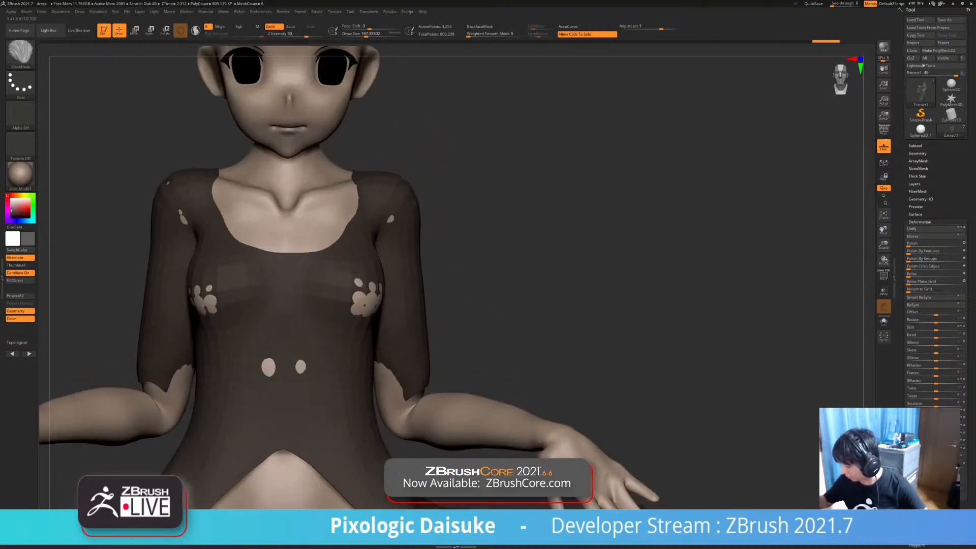
pyautogui.moveTo(406, 181); pyautogui.dragTo(402, 241, button='right')
pyautogui.moveTo(374, 226); pyautogui.dragTo(378, 218)
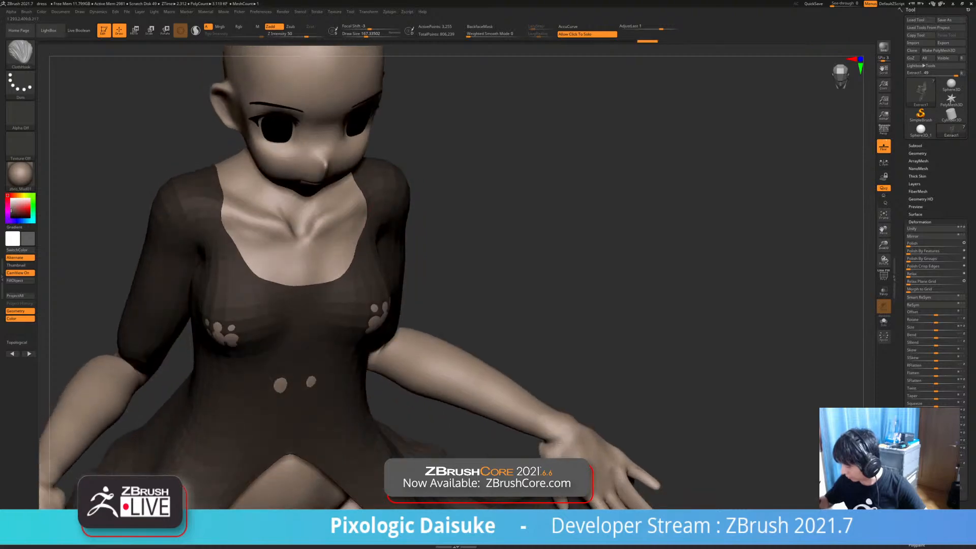
pyautogui.moveTo(402, 223); pyautogui.dragTo(403, 165, button='right')
# Pull the cloth outward at the sides of the chest and near the armpits, redoing one unsatisfactory pull
pyautogui.moveTo(402, 300); pyautogui.dragTo(418, 307, button='right')
pyautogui.moveTo(369, 301); pyautogui.dragTo(381, 290)
pyautogui.moveTo(392, 289); pyautogui.dragTo(448, 289, button='right')
pyautogui.moveTo(356, 281); pyautogui.dragTo(374, 279)
pyautogui.keyDown('ctrl'); pyautogui.moveTo(386, 282); pyautogui.dragTo(341, 309, button='right'); pyautogui.keyUp('ctrl')
pyautogui.keyDown('ctrl'); pyautogui.moveTo(387, 254); pyautogui.dragTo(407, 223, button='right'); pyautogui.keyUp('ctrl')
pyautogui.moveTo(407, 224); pyautogui.dragTo(377, 225, button='right')
pyautogui.moveTo(377, 224); pyautogui.dragTo(371, 221)
pyautogui.hotkey('ctrl', 'z')
pyautogui.moveTo(399, 236); pyautogui.dragTo(405, 230)
# Pull the cloth over the remaining bare patches on the chest and front waist
pyautogui.moveTo(379, 244)
pyautogui.keyDown('ctrl'); pyautogui.mouseDown(button='right')
pyautogui.moveTo(377, 267)
pyautogui.moveTo(406, 284)
pyautogui.mouseUp(button='right'); pyautogui.keyUp('ctrl')
pyautogui.keyDown('ctrl'); pyautogui.moveTo(407, 285); pyautogui.dragTo(406, 267, button='right'); pyautogui.keyUp('ctrl')
pyautogui.moveTo(374, 269); pyautogui.dragTo(378, 256)
pyautogui.keyDown('ctrl'); pyautogui.moveTo(377, 259); pyautogui.dragTo(375, 287, button='right'); pyautogui.keyUp('ctrl')
pyautogui.moveTo(326, 351); pyautogui.dragTo(351, 325, button='right')
pyautogui.moveTo(305, 345); pyautogui.dragTo(314, 362)
pyautogui.moveTo(320, 356); pyautogui.dragTo(305, 344, button='right')
pyautogui.keyDown('ctrl'); pyautogui.moveTo(305, 343); pyautogui.dragTo(304, 323, button='right'); pyautogui.keyUp('ctrl')
pyautogui.moveTo(274, 406)
pyautogui.keyDown('alt'); pyautogui.mouseDown(button='right')
pyautogui.moveTo(261, 273)
pyautogui.moveTo(280, 249)
pyautogui.moveTo(280, 288)
pyautogui.moveTo(278, 260)
pyautogui.mouseUp(button='right'); pyautogui.keyUp('alt')
pyautogui.moveTo(332, 321)
pyautogui.mouseDown(button='right')
pyautogui.moveTo(333, 305)
pyautogui.moveTo(303, 309)
pyautogui.moveTo(301, 319)
pyautogui.moveTo(473, 310)
pyautogui.moveTo(501, 336)
pyautogui.moveTo(496, 369)
pyautogui.moveTo(488, 341)
pyautogui.mouseUp(button='right')
pyautogui.click(20, 54)
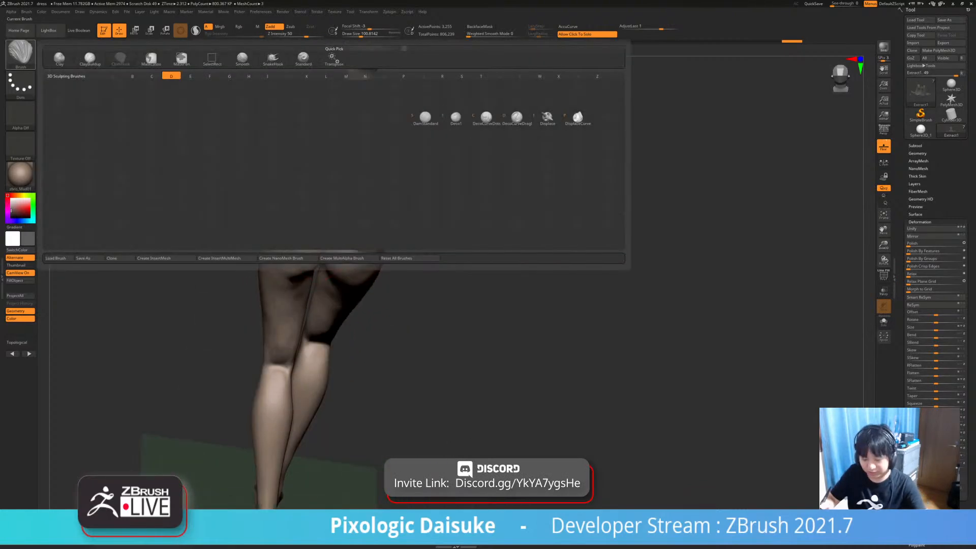
pyautogui.click(90, 60)
pyautogui.press('s')
pyautogui.click(356, 104)
pyautogui.moveTo(334, 248); pyautogui.dragTo(356, 275)
pyautogui.hotkey('ctrl', 'z')
# Switch to the SnakeHook brush and pull the back of the skirt downward and outward with several strokes
pyautogui.click(21, 54)
pyautogui.press('s')
pyautogui.press('h')
pyautogui.moveTo(351, 214); pyautogui.dragTo(347, 244, button='right')
pyautogui.moveTo(351, 244); pyautogui.dragTo(355, 267)
pyautogui.moveTo(356, 267); pyautogui.dragTo(354, 232, button='right')
pyautogui.moveTo(356, 256); pyautogui.dragTo(352, 338)
pyautogui.moveTo(386, 244); pyautogui.dragTo(392, 279, button='right')
pyautogui.moveTo(394, 262)
pyautogui.mouseDown()
pyautogui.moveTo(431, 278)
pyautogui.moveTo(393, 294)
pyautogui.mouseUp()
pyautogui.moveTo(392, 306); pyautogui.dragTo(387, 273, button='right')
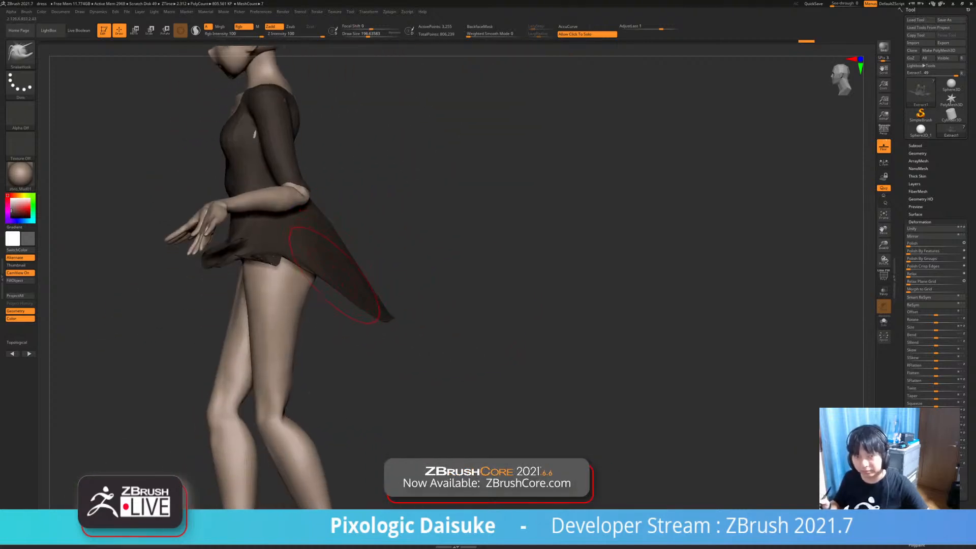
pyautogui.moveTo(353, 251); pyautogui.dragTo(350, 253)
# Display the garment's wireframe and remesh the dress
pyautogui.click(884, 275)
pyautogui.keyDown('alt'); pyautogui.moveTo(493, 268); pyautogui.dragTo(534, 299, button='right'); pyautogui.keyUp('alt')
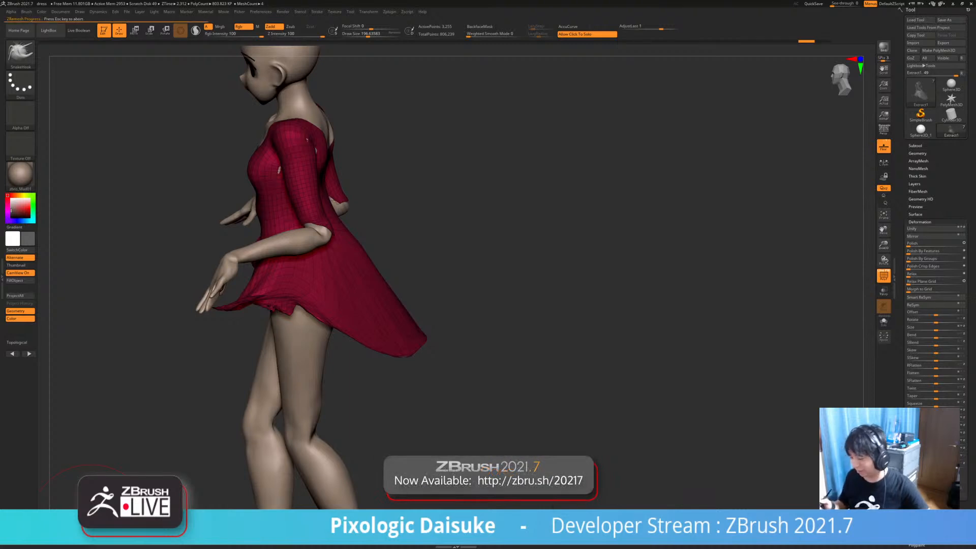
pyautogui.moveTo(384, 312)
pyautogui.mouseDown(button='right')
pyautogui.moveTo(308, 316)
pyautogui.moveTo(361, 295)
pyautogui.moveTo(336, 298)
pyautogui.mouseUp(button='right')
pyautogui.keyDown('ctrl'); pyautogui.moveTo(336, 298); pyautogui.dragTo(334, 279, button='right'); pyautogui.keyUp('ctrl')
pyautogui.moveTo(389, 309)
pyautogui.mouseDown(button='right')
pyautogui.moveTo(320, 302)
pyautogui.moveTo(315, 346)
pyautogui.mouseUp(button='right')
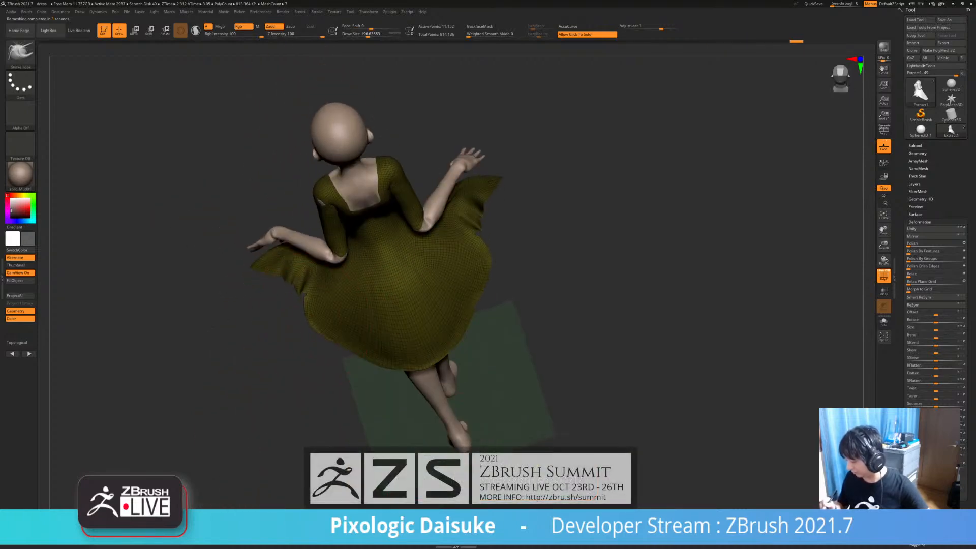
# Assign SmoothCloth as the brush used for smoothing, ready for the jagged hem at the skirt's side
pyautogui.keyDown('ctrl'); pyautogui.moveTo(305, 290); pyautogui.dragTo(331, 358, button='right'); pyautogui.keyUp('ctrl')
pyautogui.moveTo(312, 294); pyautogui.dragTo(296, 296)
pyautogui.moveTo(288, 259); pyautogui.dragTo(300, 364, button='right')
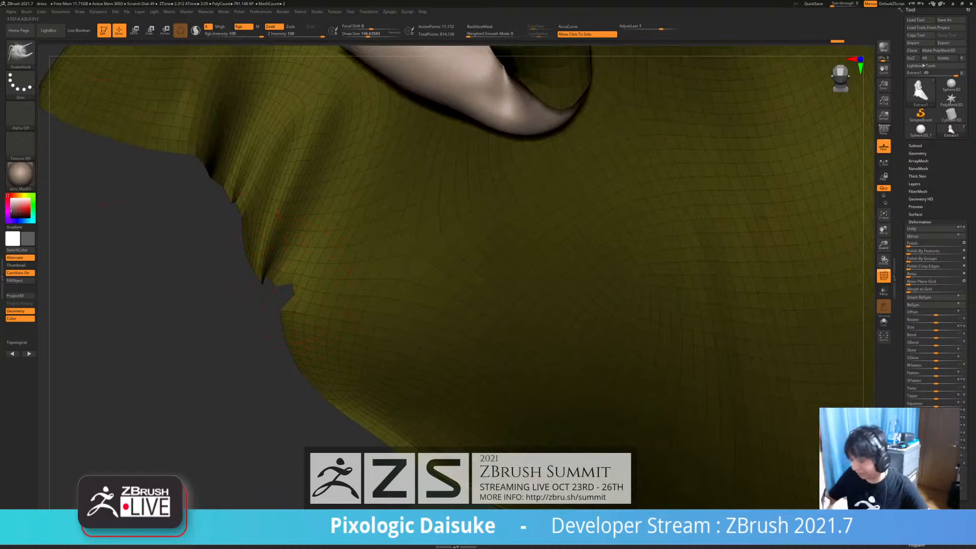
pyautogui.click(20, 51)
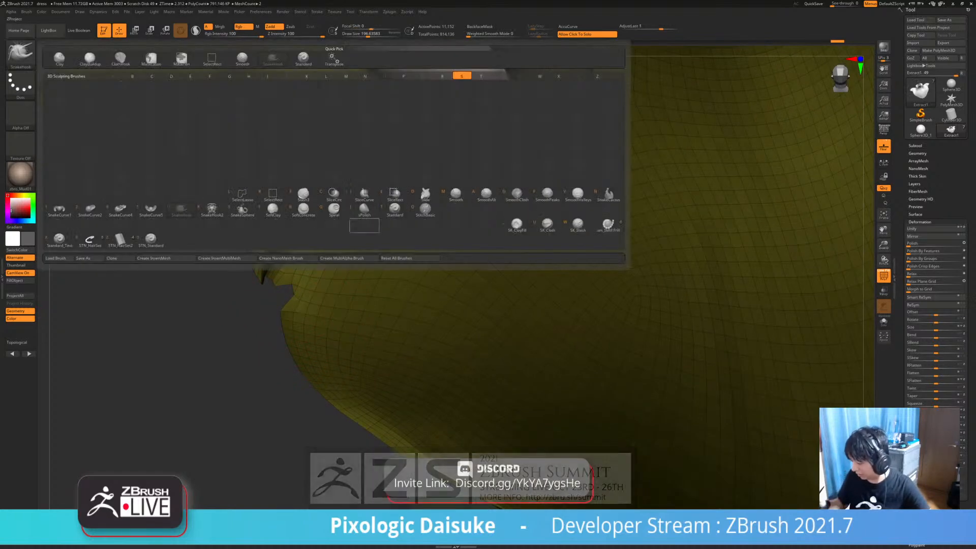
pyautogui.press('k')
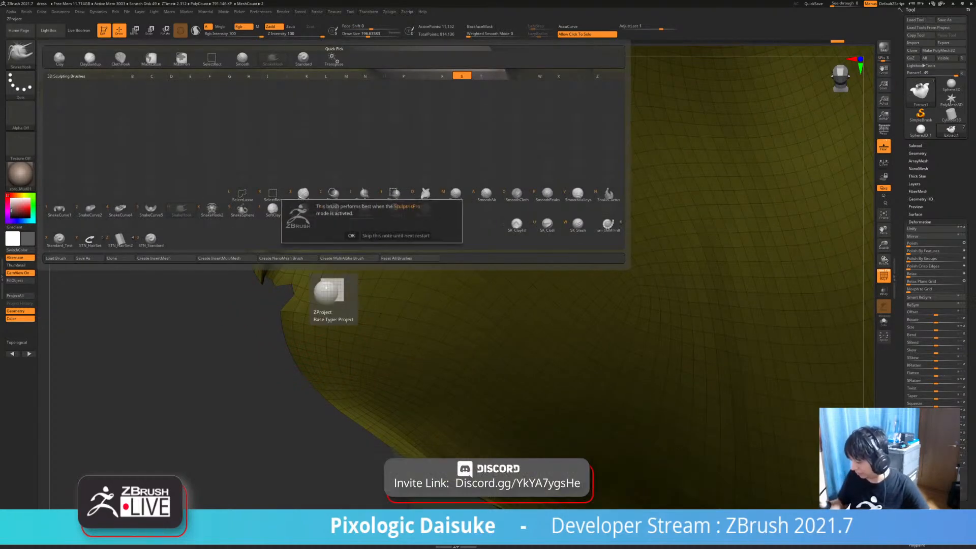
pyautogui.click(352, 236)
pyautogui.press('b')
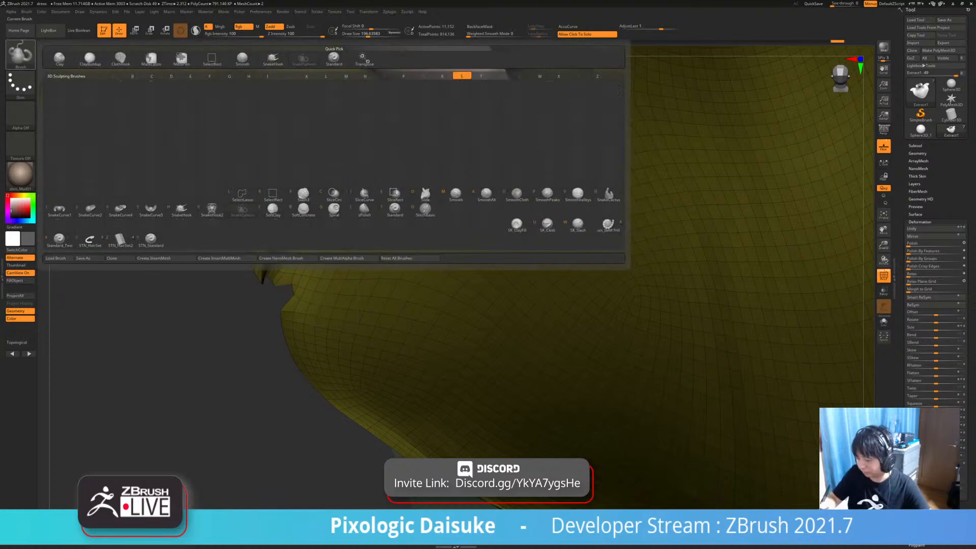
pyautogui.click(516, 196)
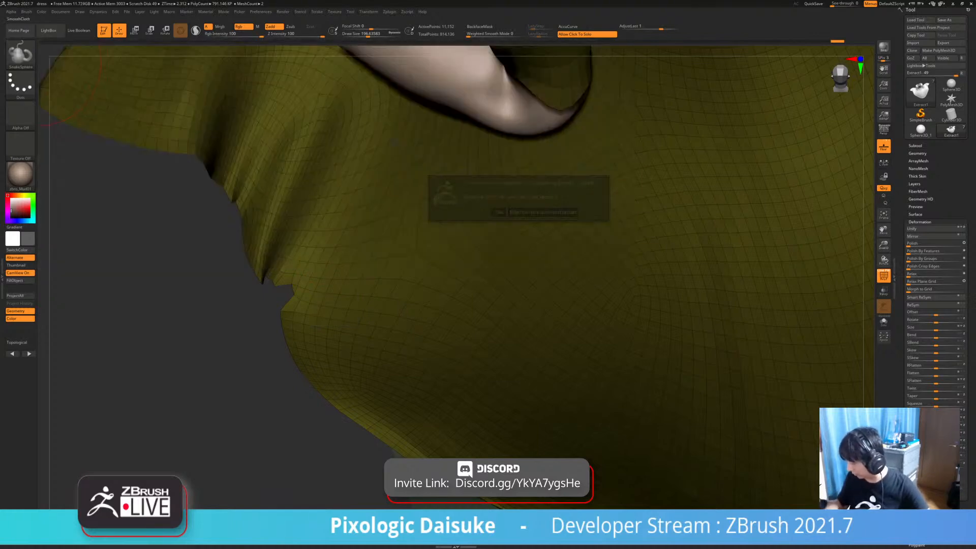
pyautogui.click(499, 212)
pyautogui.keyDown('ctrl'); pyautogui.moveTo(212, 188); pyautogui.dragTo(251, 180, button='right'); pyautogui.keyUp('ctrl')
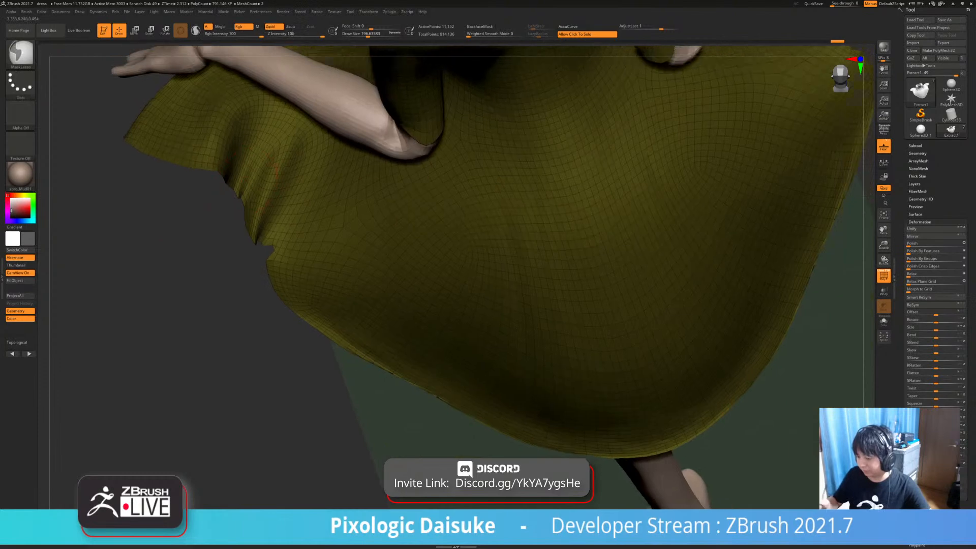
# Smooth the ragged hem at the skirt's side with SmoothCloth and hide the wireframe
pyautogui.press('b')
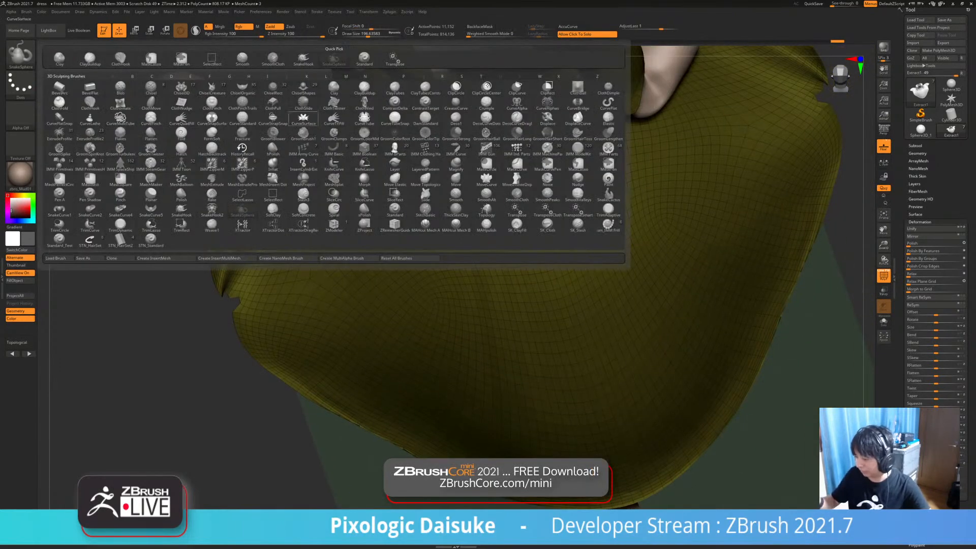
pyautogui.click(304, 59)
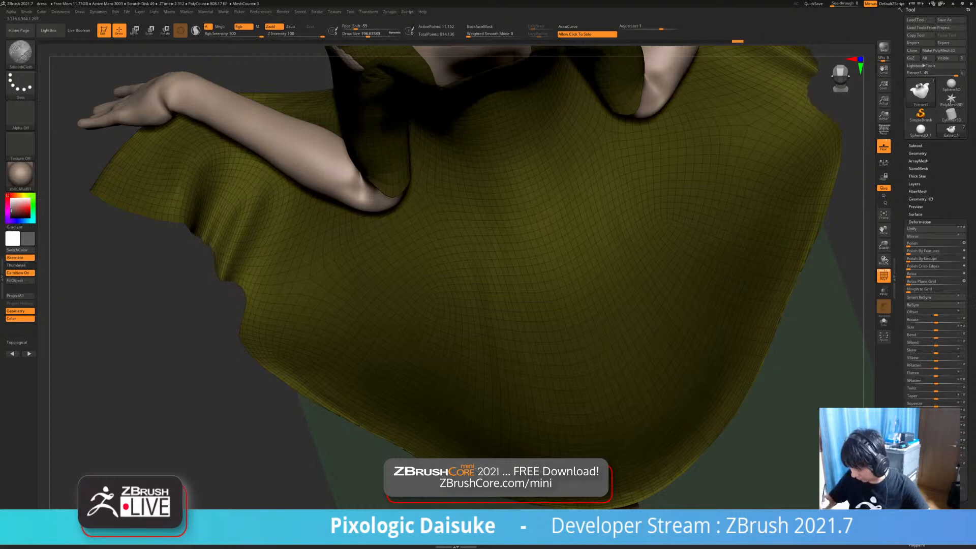
pyautogui.moveTo(223, 285); pyautogui.dragTo(269, 259, button='right')
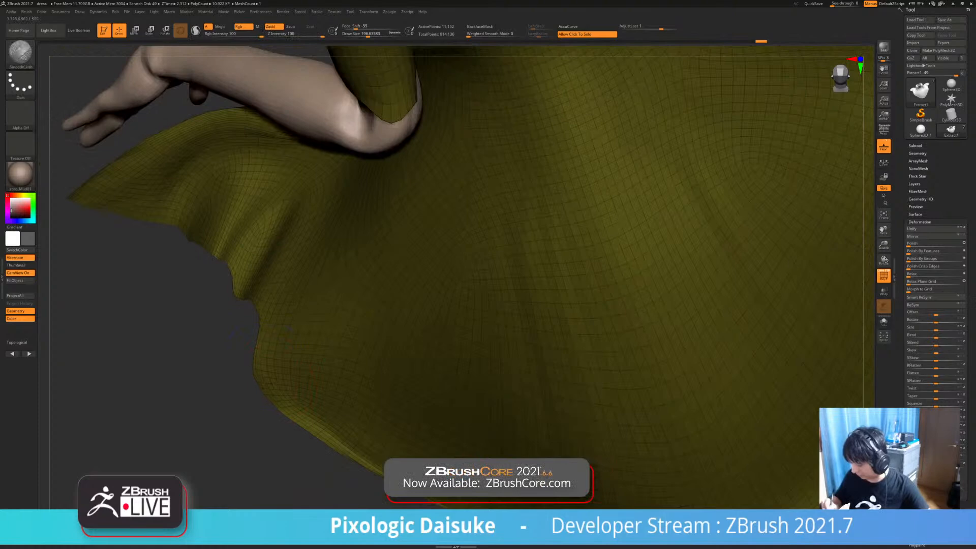
pyautogui.click(883, 275)
pyautogui.keyDown('ctrl'); pyautogui.moveTo(683, 312); pyautogui.dragTo(654, 229, button='right'); pyautogui.keyUp('ctrl')
pyautogui.moveTo(433, 254)
pyautogui.mouseDown(button='right')
pyautogui.moveTo(463, 265)
pyautogui.moveTo(382, 274)
pyautogui.moveTo(391, 279)
pyautogui.mouseUp(button='right')
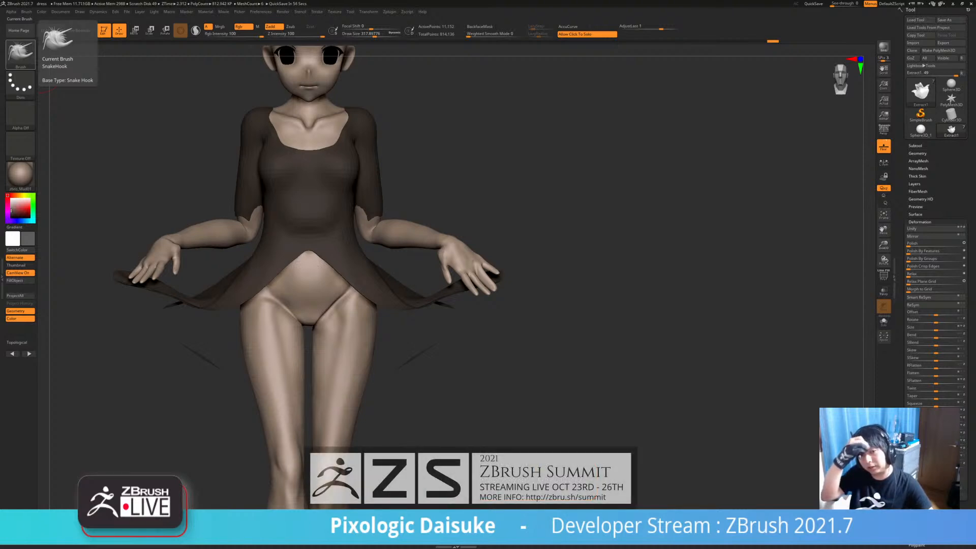
# Switch to the DamStandard brush and carve a seam line around the waist between bodice and skirt
pyautogui.moveTo(325, 305)
pyautogui.mouseDown(button='right')
pyautogui.moveTo(331, 343)
pyautogui.moveTo(332, 325)
pyautogui.mouseUp(button='right')
pyautogui.scroll(3, 351, 216)
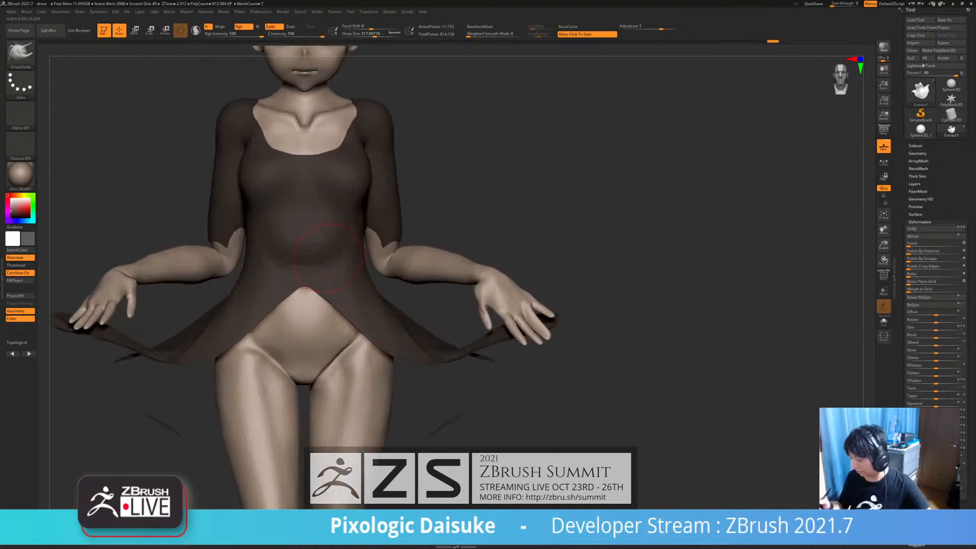
pyautogui.press('b')
pyautogui.press('d')
pyautogui.press('s')
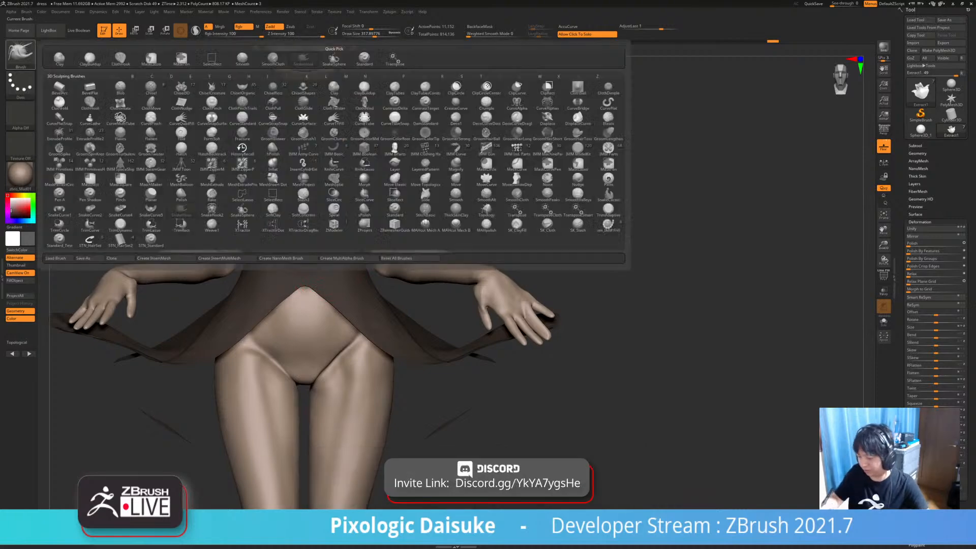
pyautogui.moveTo(448, 224); pyautogui.dragTo(229, 310, button='right')
pyautogui.moveTo(534, 201); pyautogui.dragTo(500, 199)
pyautogui.moveTo(275, 305)
pyautogui.mouseDown()
pyautogui.moveTo(356, 316)
pyautogui.moveTo(509, 308)
pyautogui.mouseUp()
pyautogui.keyDown('ctrl'); pyautogui.moveTo(413, 244); pyautogui.dragTo(412, 259, button='right'); pyautogui.keyUp('ctrl')
pyautogui.keyDown('alt'); pyautogui.moveTo(412, 259); pyautogui.dragTo(382, 271, button='right'); pyautogui.keyUp('alt')
pyautogui.moveTo(379, 175)
pyautogui.keyDown('ctrl'); pyautogui.mouseDown(button='right')
pyautogui.moveTo(379, 122)
pyautogui.moveTo(380, 150)
pyautogui.mouseUp(button='right'); pyautogui.keyUp('ctrl')
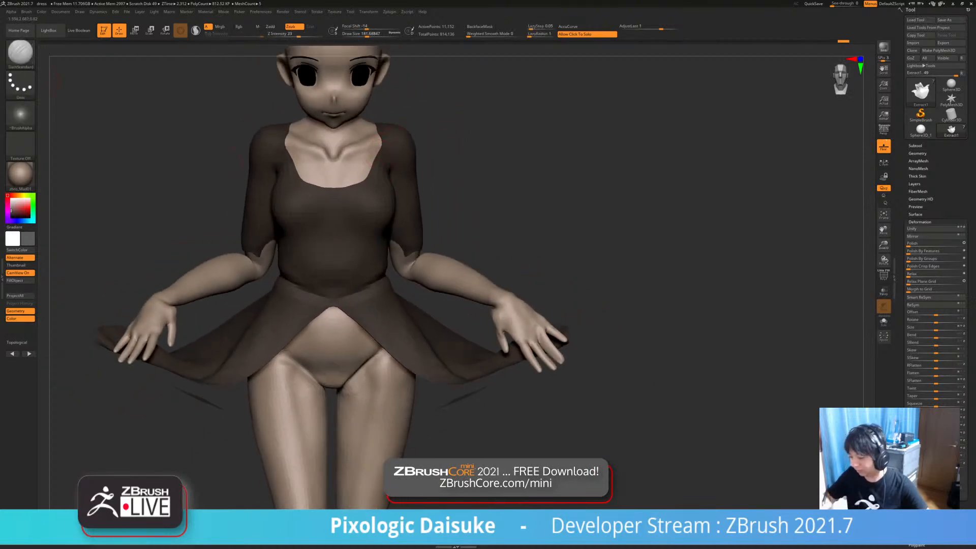
# Switch back to the SnakeHook brush and pull the garment's shoulders slightly upward
pyautogui.click(20, 51)
pyautogui.click(334, 59)
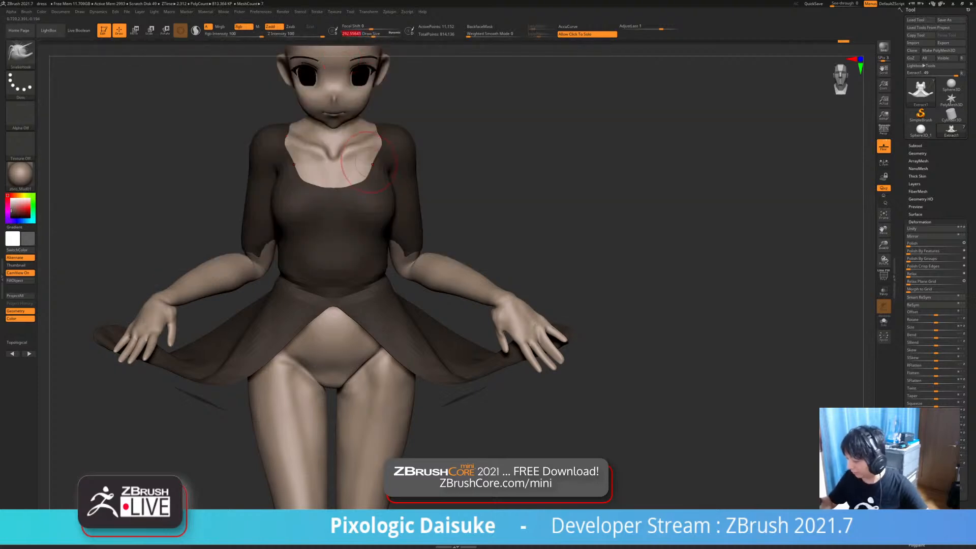
pyautogui.moveTo(375, 126); pyautogui.dragTo(379, 129)
pyautogui.moveTo(379, 163); pyautogui.dragTo(378, 148, button='right')
pyautogui.moveTo(377, 153); pyautogui.dragTo(381, 140)
# Smooth and pull the cloth at the side of the dress in small strokes, undoing one smoothing stroke
pyautogui.moveTo(363, 336)
pyautogui.keyDown('ctrl'); pyautogui.mouseDown(button='right')
pyautogui.moveTo(359, 303)
pyautogui.moveTo(323, 265)
pyautogui.mouseUp(button='right'); pyautogui.keyUp('ctrl')
pyautogui.moveTo(257, 301)
pyautogui.keyDown('alt'); pyautogui.mouseDown(button='right')
pyautogui.moveTo(276, 309)
pyautogui.moveTo(263, 297)
pyautogui.mouseUp(button='right'); pyautogui.keyUp('alt')
pyautogui.keyDown('shift'); pyautogui.moveTo(263, 300); pyautogui.dragTo(256, 304); pyautogui.keyUp('shift')
pyautogui.hotkey('ctrl', 'z')
pyautogui.moveTo(261, 300); pyautogui.dragTo(259, 330, button='right')
pyautogui.keyDown('shift'); pyautogui.moveTo(249, 285); pyautogui.dragTo(242, 295); pyautogui.keyUp('shift')
pyautogui.moveTo(242, 293)
pyautogui.mouseDown(button='right')
pyautogui.moveTo(248, 299)
pyautogui.moveTo(274, 272)
pyautogui.mouseUp(button='right')
pyautogui.moveTo(277, 286); pyautogui.dragTo(274, 299)
pyautogui.keyDown('shift'); pyautogui.moveTo(254, 315); pyautogui.dragTo(297, 276, button='right'); pyautogui.keyUp('shift')
pyautogui.moveTo(305, 267); pyautogui.dragTo(304, 273)
# Enlarge the brush and adjust the raised corners of the skirt beneath the hands
pyautogui.moveTo(373, 35); pyautogui.dragTo(382, 36)
pyautogui.moveTo(285, 269)
pyautogui.mouseDown(button='right')
pyautogui.moveTo(489, 260)
pyautogui.moveTo(491, 295)
pyautogui.mouseUp(button='right')
pyautogui.moveTo(489, 240)
pyautogui.mouseDown()
pyautogui.moveTo(493, 229)
pyautogui.moveTo(481, 239)
pyautogui.mouseUp()
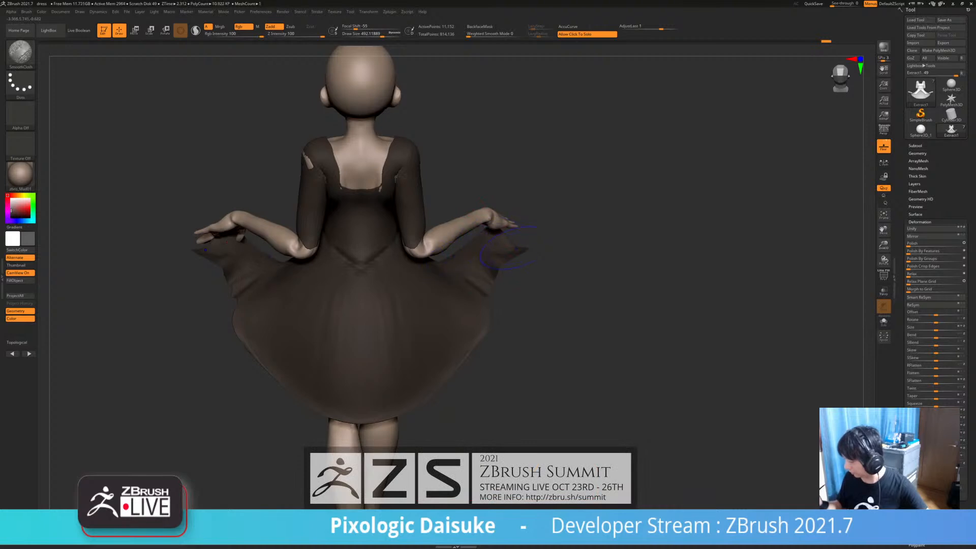
pyautogui.moveTo(549, 285)
pyautogui.mouseDown(button='right')
pyautogui.moveTo(565, 296)
pyautogui.moveTo(542, 291)
pyautogui.moveTo(529, 270)
pyautogui.moveTo(473, 277)
pyautogui.moveTo(476, 314)
pyautogui.mouseUp(button='right')
pyautogui.click(498, 279)
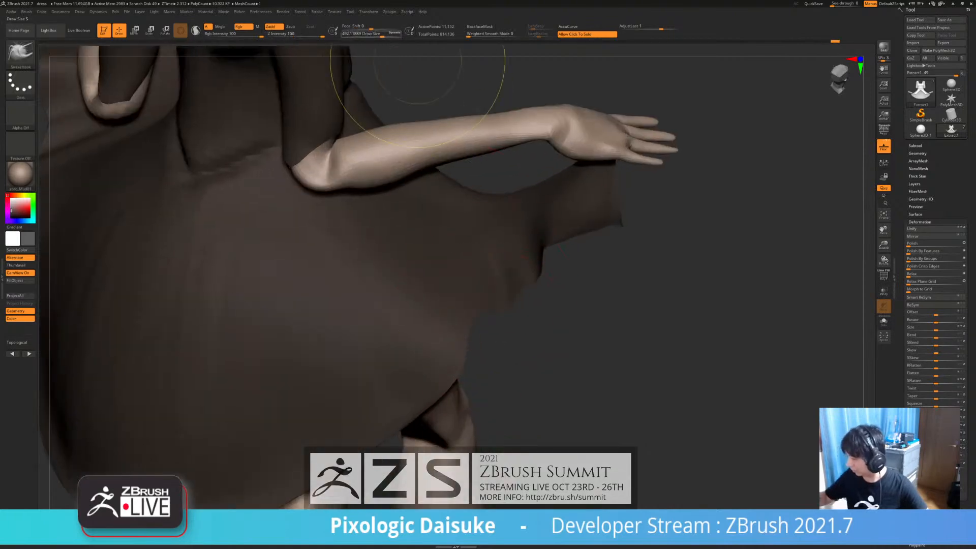
# Reduce the brush size and smooth the skirt's side hem below the hand, undoing unsatisfactory strokes
pyautogui.click(379, 35)
pyautogui.moveTo(471, 262)
pyautogui.keyDown('ctrl'); pyautogui.mouseDown(button='right')
pyautogui.moveTo(470, 245)
pyautogui.moveTo(455, 254)
pyautogui.mouseUp(button='right'); pyautogui.keyUp('ctrl')
pyautogui.hotkey('ctrl', 'z')
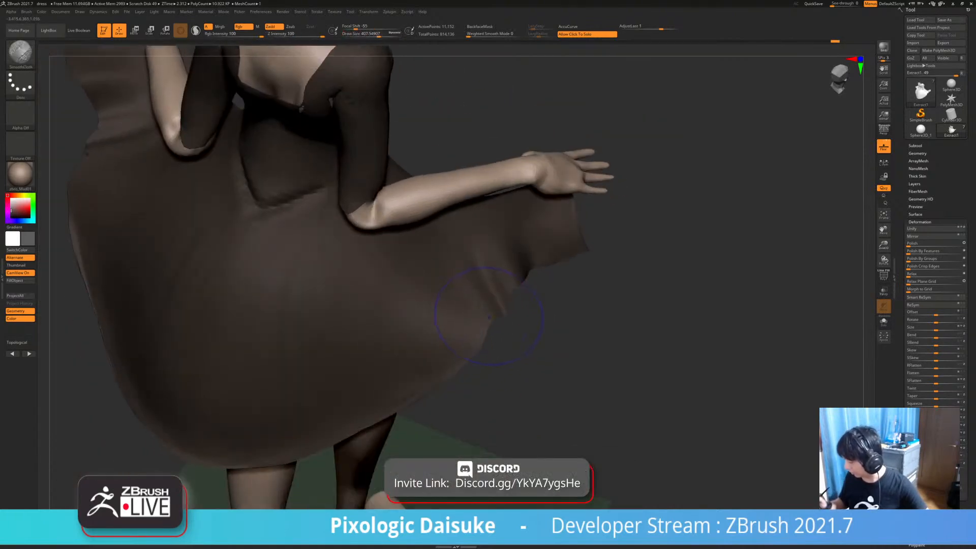
pyautogui.moveTo(469, 335); pyautogui.dragTo(407, 344)
pyautogui.keyDown('ctrl'); pyautogui.moveTo(405, 346); pyautogui.dragTo(409, 275, button='right'); pyautogui.keyUp('ctrl')
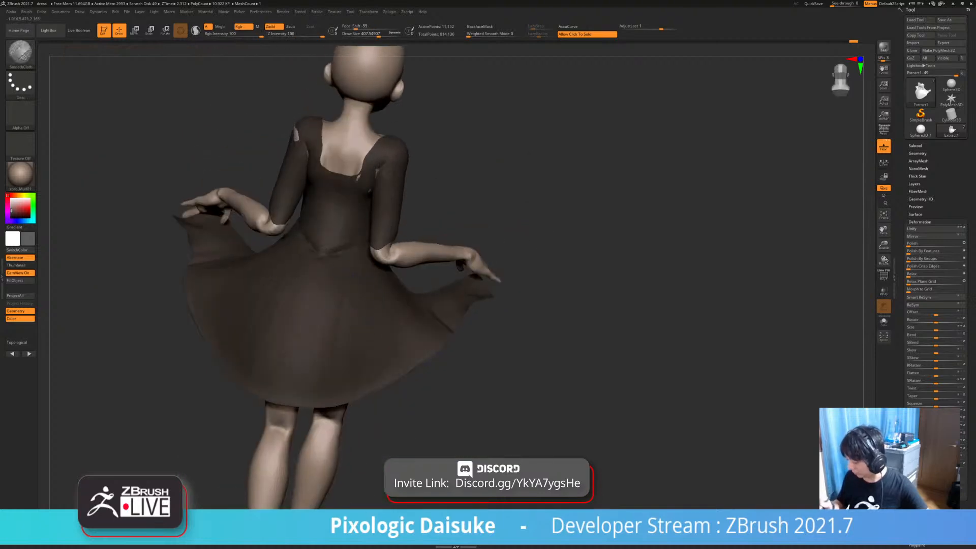
pyautogui.moveTo(391, 310)
pyautogui.mouseDown(button='right')
pyautogui.moveTo(367, 335)
pyautogui.moveTo(341, 338)
pyautogui.moveTo(340, 356)
pyautogui.mouseUp(button='right')
pyautogui.keyDown('ctrl'); pyautogui.moveTo(340, 356); pyautogui.dragTo(342, 381, button='right'); pyautogui.keyUp('ctrl')
pyautogui.moveTo(418, 379); pyautogui.dragTo(424, 370)
pyautogui.hotkey('ctrl', 'z')
# Isolate the garment by hiding the body and view it from the front
pyautogui.click(370, 34)
pyautogui.keyDown('ctrl'); pyautogui.moveTo(438, 336); pyautogui.dragTo(433, 265, button='right'); pyautogui.keyUp('ctrl')
pyautogui.moveTo(585, 335); pyautogui.dragTo(409, 291, button='right')
pyautogui.moveTo(402, 243); pyautogui.dragTo(465, 199, button='right')
pyautogui.moveTo(594, 224)
pyautogui.mouseDown(button='right')
pyautogui.moveTo(467, 233)
pyautogui.moveTo(427, 215)
pyautogui.moveTo(380, 243)
pyautogui.moveTo(379, 225)
pyautogui.moveTo(394, 230)
pyautogui.moveTo(389, 264)
pyautogui.moveTo(401, 173)
pyautogui.moveTo(382, 192)
pyautogui.moveTo(244, 196)
pyautogui.moveTo(246, 217)
pyautogui.moveTo(272, 221)
pyautogui.mouseUp(button='right')
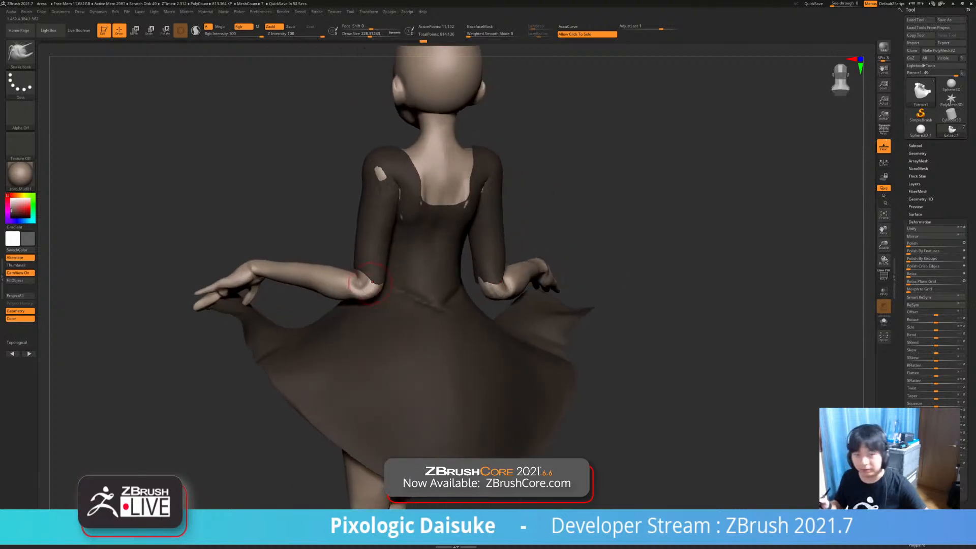
pyautogui.moveTo(369, 279); pyautogui.dragTo(506, 192, button='right')
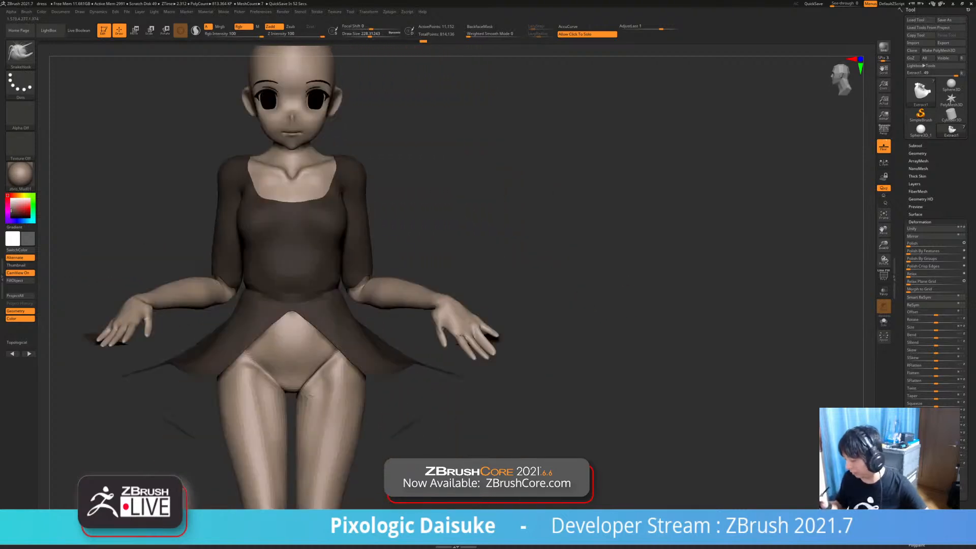
pyautogui.click(377, 35)
pyautogui.hotkey('alt', 's')
pyautogui.keyDown('ctrl'); pyautogui.moveTo(436, 256); pyautogui.dragTo(381, 280, button='right'); pyautogui.keyUp('ctrl')
pyautogui.moveTo(381, 280); pyautogui.dragTo(346, 269, button='right')
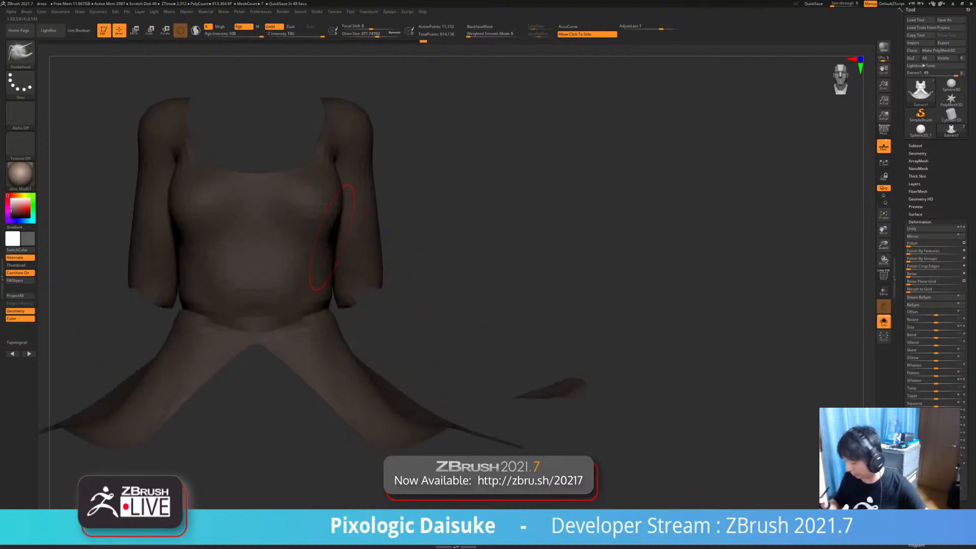
# Hide the lower ends of the sleeves with a diagonal SelectLasso selection and delete the hidden polygons
pyautogui.keyDown('ctrl'); pyautogui.keyDown('shift'); pyautogui.click(20, 53); pyautogui.keyUp('shift'); pyautogui.keyUp('ctrl')
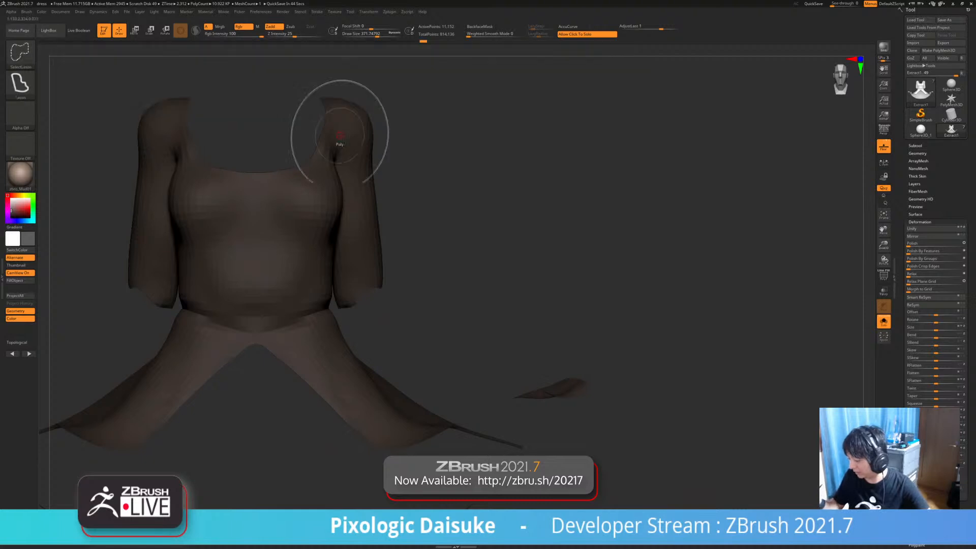
pyautogui.keyDown('ctrl'); pyautogui.keyDown('shift'); pyautogui.moveTo(406, 230); pyautogui.dragTo(335, 287); pyautogui.keyUp('shift'); pyautogui.keyUp('ctrl')
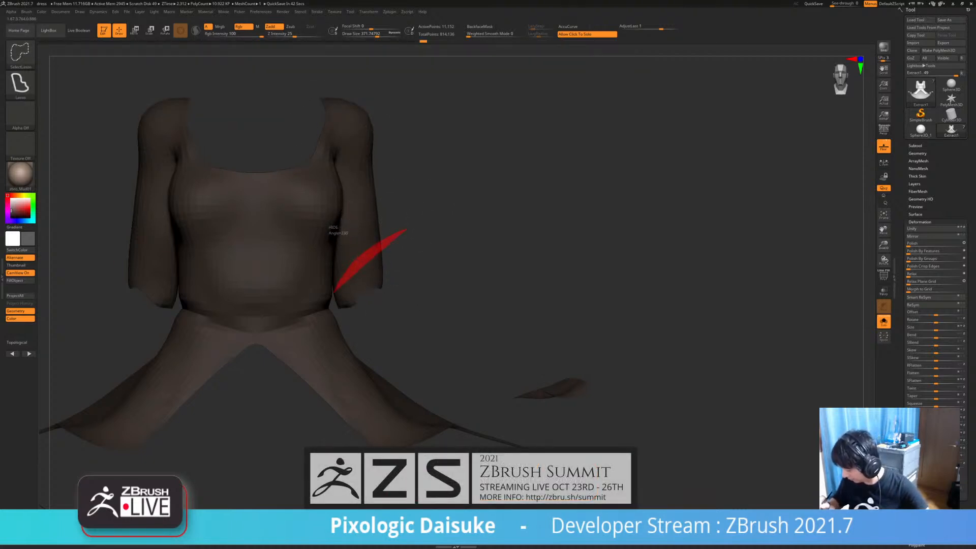
pyautogui.keyDown('ctrl'); pyautogui.keyDown('alt'); pyautogui.keyDown('shift'); pyautogui.moveTo(390, 259); pyautogui.dragTo(392, 226); pyautogui.keyUp('shift'); pyautogui.keyUp('alt'); pyautogui.keyUp('ctrl')
pyautogui.keyDown('ctrl'); pyautogui.keyDown('shift'); pyautogui.click(398, 225); pyautogui.keyUp('shift'); pyautogui.keyUp('ctrl')
pyautogui.moveTo(406, 275)
pyautogui.mouseDown()
pyautogui.moveTo(383, 266)
pyautogui.moveTo(402, 248)
pyautogui.moveTo(333, 341)
pyautogui.mouseUp()
pyautogui.hotkey('ctrl', 'shift')
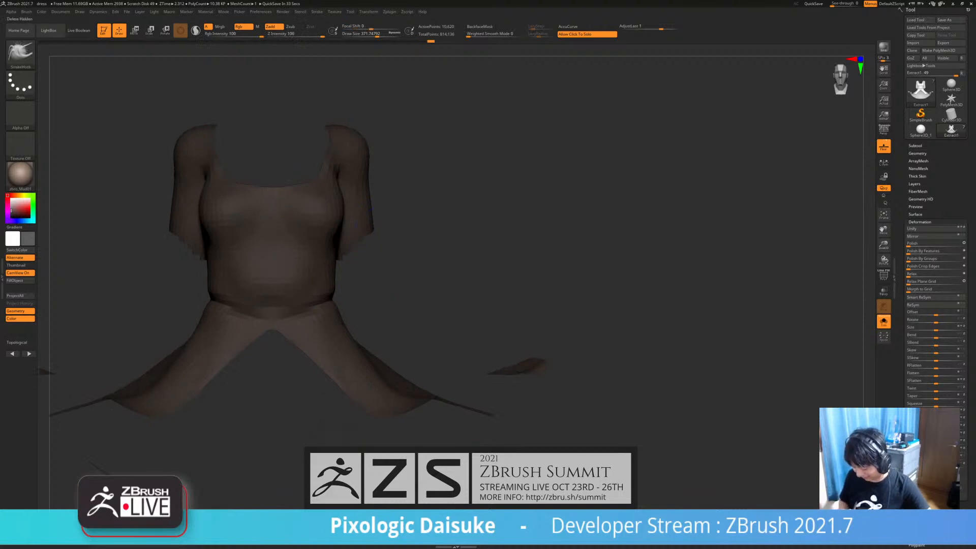
# Leave the isolated view so the body is shown together with the dress
pyautogui.moveTo(367, 219)
pyautogui.keyDown('alt'); pyautogui.mouseDown()
pyautogui.moveTo(358, 239)
pyautogui.moveTo(391, 228)
pyautogui.mouseUp(); pyautogui.keyUp('alt')
pyautogui.moveTo(600, 229)
pyautogui.mouseDown()
pyautogui.moveTo(390, 238)
pyautogui.moveTo(381, 254)
pyautogui.moveTo(393, 244)
pyautogui.moveTo(478, 254)
pyautogui.mouseUp()
pyautogui.keyDown('ctrl'); pyautogui.moveTo(478, 254); pyautogui.dragTo(495, 224, button='right'); pyautogui.keyUp('ctrl')
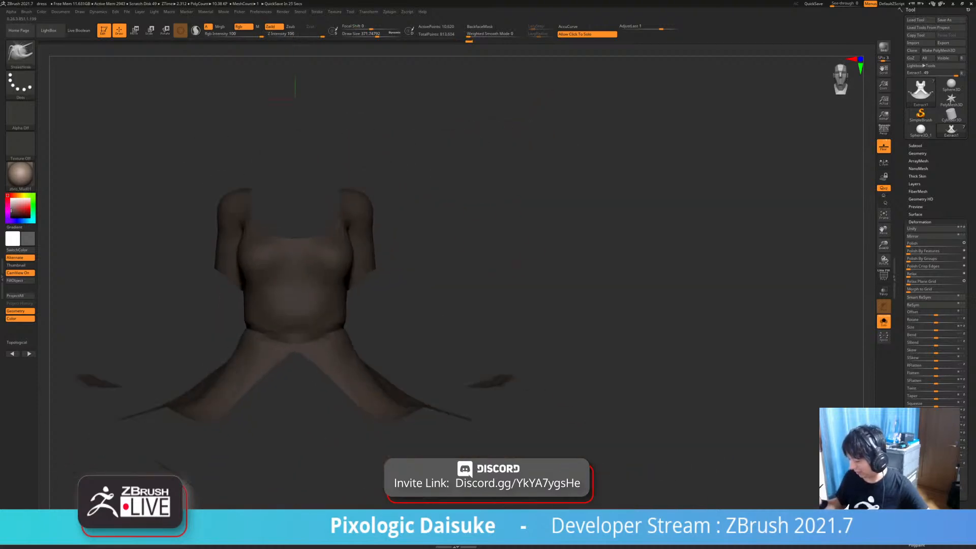
pyautogui.click(498, 257)
pyautogui.keyDown('ctrl'); pyautogui.moveTo(498, 257); pyautogui.dragTo(501, 305, button='right'); pyautogui.keyUp('ctrl')
pyautogui.moveTo(501, 305); pyautogui.dragTo(457, 300, button='right')
# Pull the ends of the shortened sleeves outward from the arms, redoing one unsatisfactory pull
pyautogui.moveTo(386, 221); pyautogui.dragTo(389, 247)
pyautogui.hotkey('ctrl', 'z')
pyautogui.moveTo(340, 197); pyautogui.dragTo(337, 199, button='right')
pyautogui.moveTo(362, 253); pyautogui.dragTo(428, 254, button='right')
pyautogui.moveTo(373, 229); pyautogui.dragTo(387, 230)
pyautogui.moveTo(388, 230); pyautogui.dragTo(321, 212, button='right')
pyautogui.moveTo(382, 178); pyautogui.dragTo(399, 158, button='right')
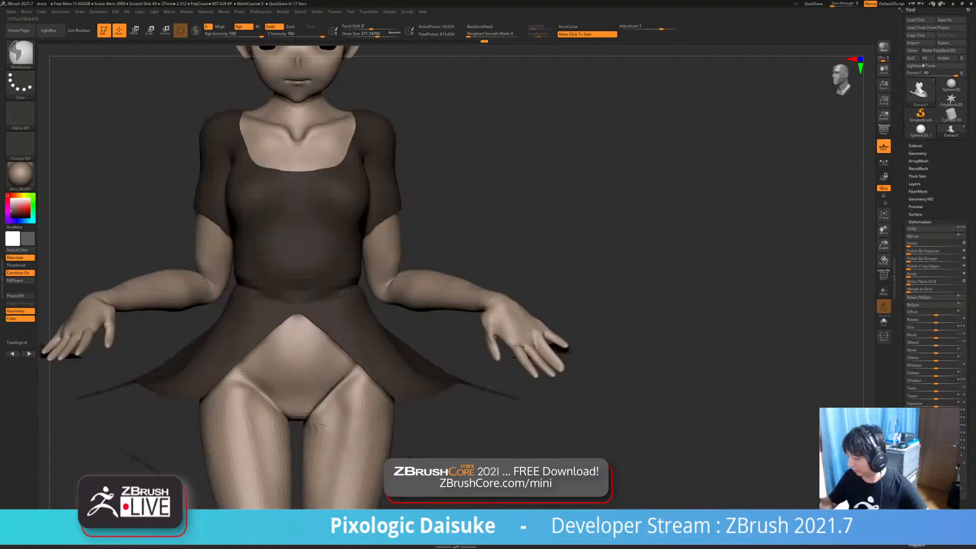
# With the DamStandard brush at a draw size of about 202, carve a seam groove between the bodice and sleeves around the shoulders
pyautogui.moveTo(386, 189); pyautogui.dragTo(395, 186, button='right')
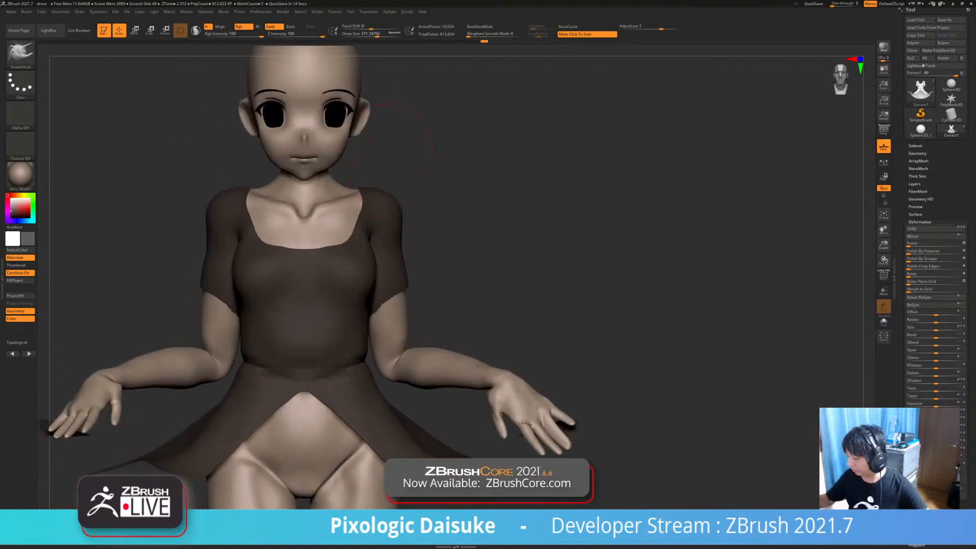
pyautogui.moveTo(402, 133)
pyautogui.keyDown('ctrl'); pyautogui.mouseDown(button='right')
pyautogui.moveTo(394, 199)
pyautogui.moveTo(366, 203)
pyautogui.mouseUp(button='right'); pyautogui.keyUp('ctrl')
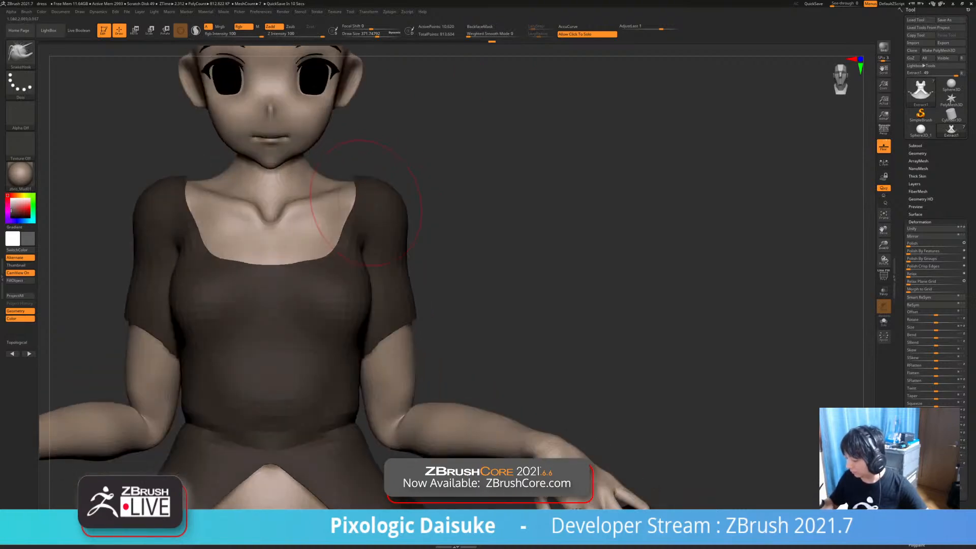
pyautogui.moveTo(377, 34); pyautogui.dragTo(372, 35)
pyautogui.moveTo(402, 191)
pyautogui.mouseDown(button='right')
pyautogui.moveTo(360, 198)
pyautogui.moveTo(398, 224)
pyautogui.mouseUp(button='right')
pyautogui.keyDown('ctrl'); pyautogui.moveTo(398, 224); pyautogui.dragTo(391, 205, button='right'); pyautogui.keyUp('ctrl')
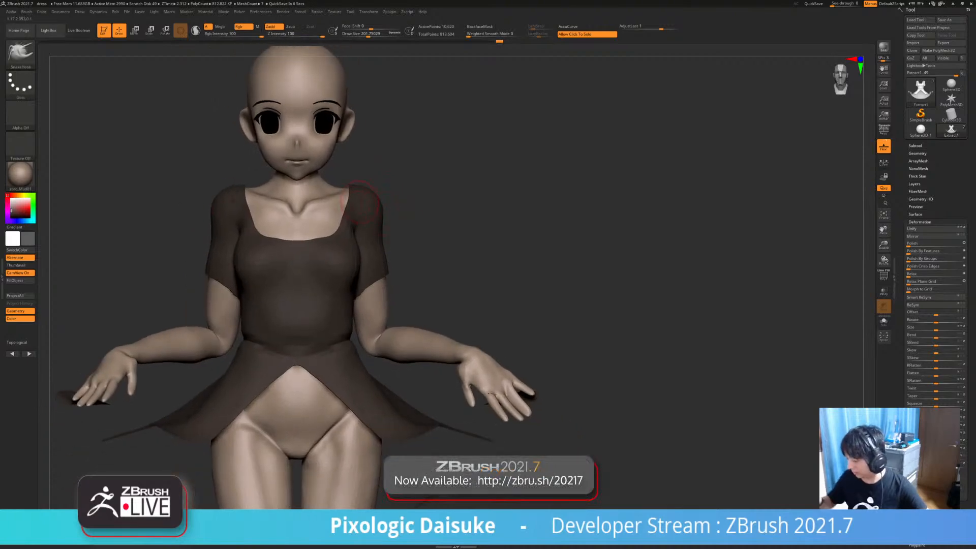
pyautogui.press('b')
pyautogui.press('d')
pyautogui.press('s')
pyautogui.keyDown('ctrl'); pyautogui.moveTo(362, 201); pyautogui.dragTo(361, 247, button='right'); pyautogui.keyUp('ctrl')
pyautogui.moveTo(361, 247); pyautogui.dragTo(350, 253, button='right')
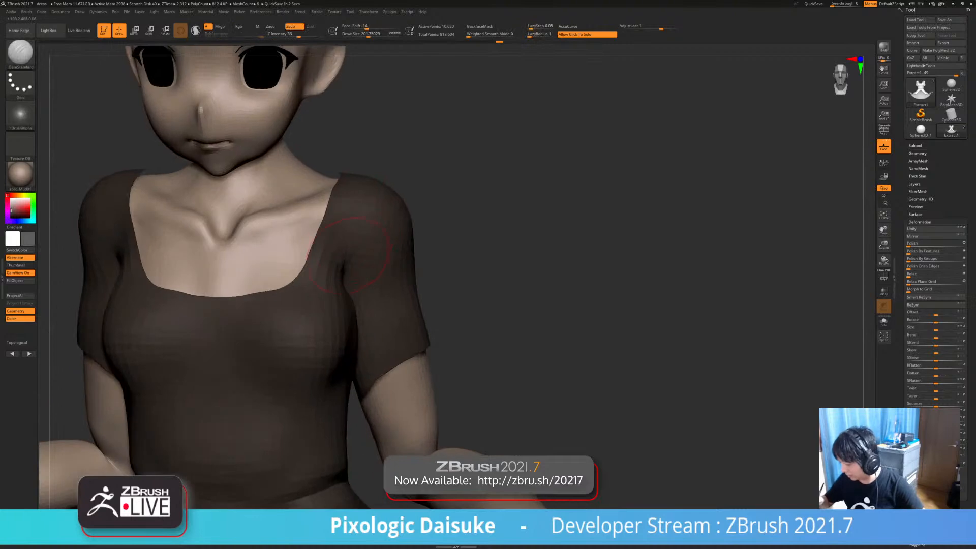
pyautogui.moveTo(361, 188); pyautogui.dragTo(292, 237, button='right')
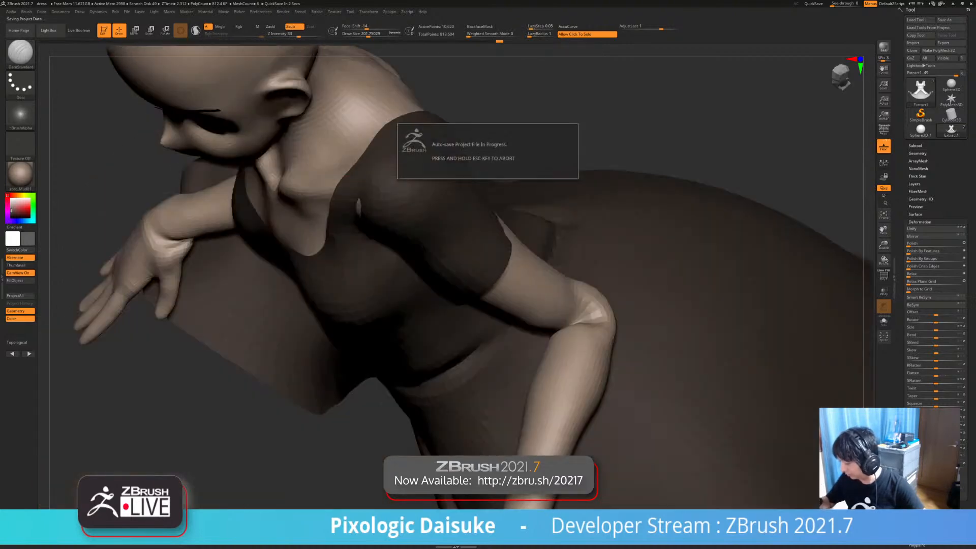
pyautogui.moveTo(370, 189); pyautogui.dragTo(426, 154)
pyautogui.moveTo(440, 175)
pyautogui.mouseDown(button='right')
pyautogui.moveTo(430, 163)
pyautogui.moveTo(439, 143)
pyautogui.mouseUp(button='right')
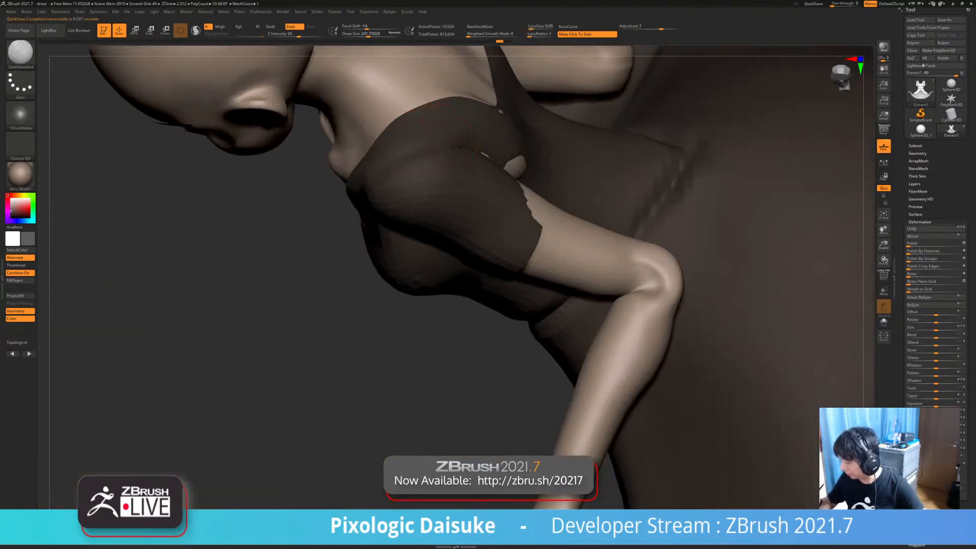
pyautogui.moveTo(386, 171); pyautogui.dragTo(442, 152, button='right')
pyautogui.moveTo(427, 186)
pyautogui.mouseDown(button='right')
pyautogui.moveTo(432, 206)
pyautogui.moveTo(394, 178)
pyautogui.moveTo(405, 159)
pyautogui.mouseUp(button='right')
pyautogui.moveTo(410, 196); pyautogui.dragTo(401, 185, button='right')
pyautogui.moveTo(433, 215)
pyautogui.keyDown('shift'); pyautogui.mouseDown(button='right')
pyautogui.moveTo(426, 201)
pyautogui.moveTo(560, 205)
pyautogui.mouseUp(button='right'); pyautogui.keyUp('shift')
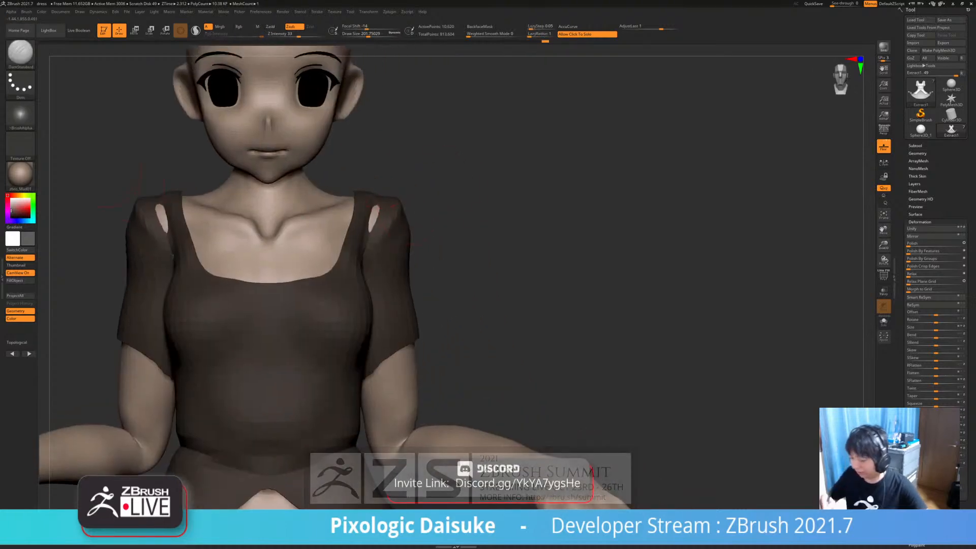
# Switch to the SnakeHook brush and pull the dress fabric out over the skin exposed at the shoulder seams
pyautogui.click(22, 55)
pyautogui.click(364, 59)
pyautogui.moveTo(229, 218); pyautogui.dragTo(104, 218, button='right')
pyautogui.moveTo(394, 189); pyautogui.dragTo(476, 219, button='right')
pyautogui.moveTo(389, 192); pyautogui.dragTo(426, 234, button='right')
pyautogui.moveTo(384, 294)
pyautogui.mouseDown(button='right')
pyautogui.moveTo(444, 243)
pyautogui.moveTo(387, 307)
pyautogui.mouseUp(button='right')
pyautogui.moveTo(382, 308); pyautogui.dragTo(393, 325)
pyautogui.moveTo(392, 325)
pyautogui.mouseDown(button='right')
pyautogui.moveTo(378, 317)
pyautogui.moveTo(397, 335)
pyautogui.mouseUp(button='right')
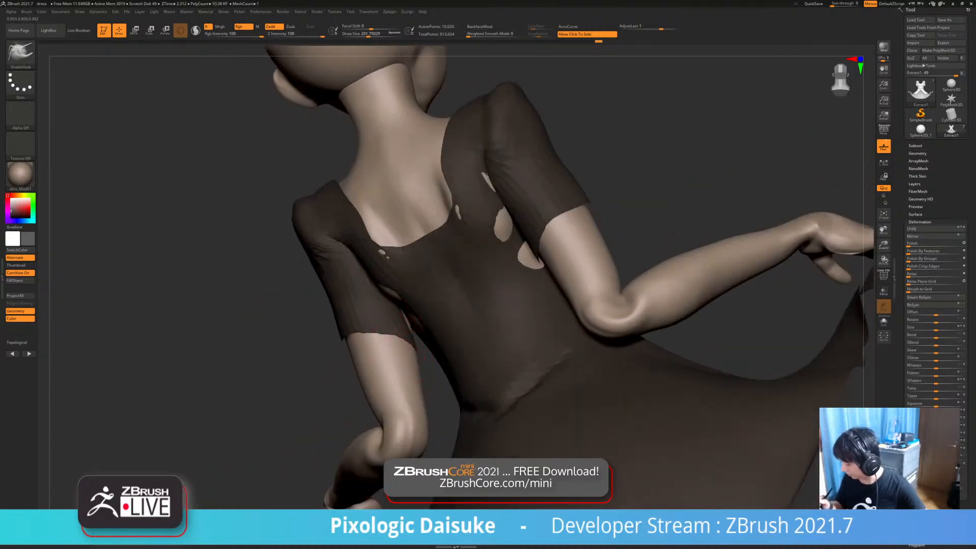
# Turn on BackfaceMask and pull the back of the bodice out over the skin showing through behind the arms
pyautogui.press('ctrl')
pyautogui.click(480, 26)
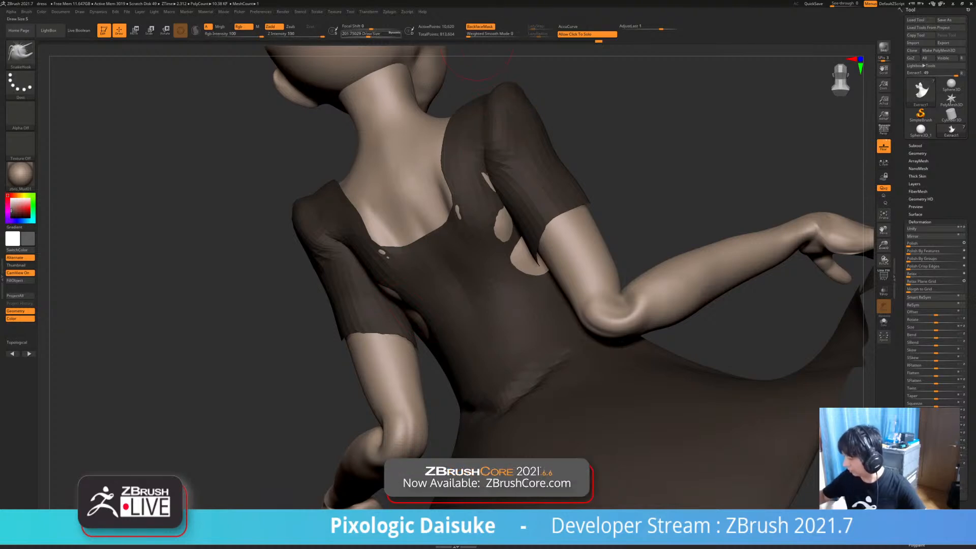
pyautogui.moveTo(457, 321); pyautogui.dragTo(417, 326, button='right')
pyautogui.moveTo(417, 325); pyautogui.dragTo(390, 341)
pyautogui.moveTo(390, 279); pyautogui.dragTo(457, 240, button='right')
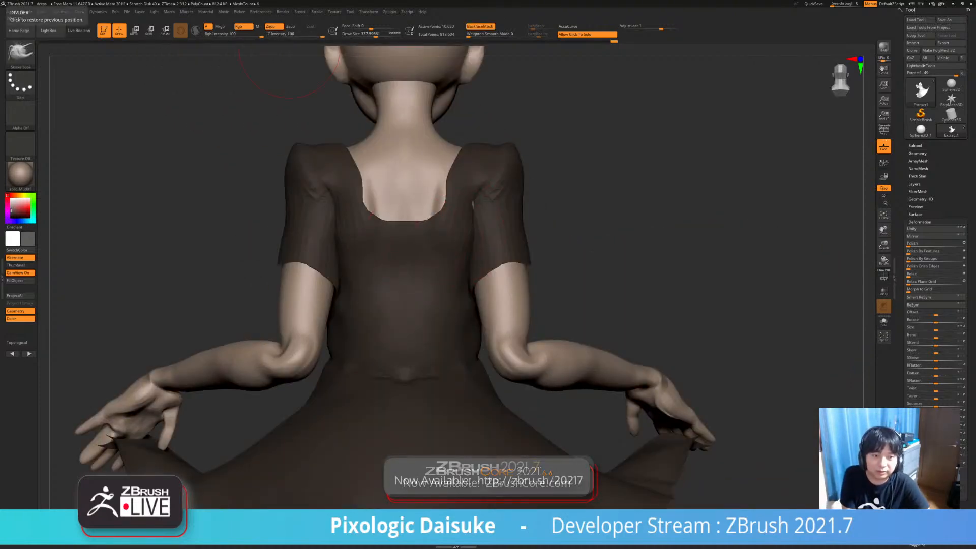
# Raise the back neckline of the dress toward the neck with upward SnakeHook pulls, smoothing in between
pyautogui.moveTo(408, 238); pyautogui.dragTo(450, 122, button='right')
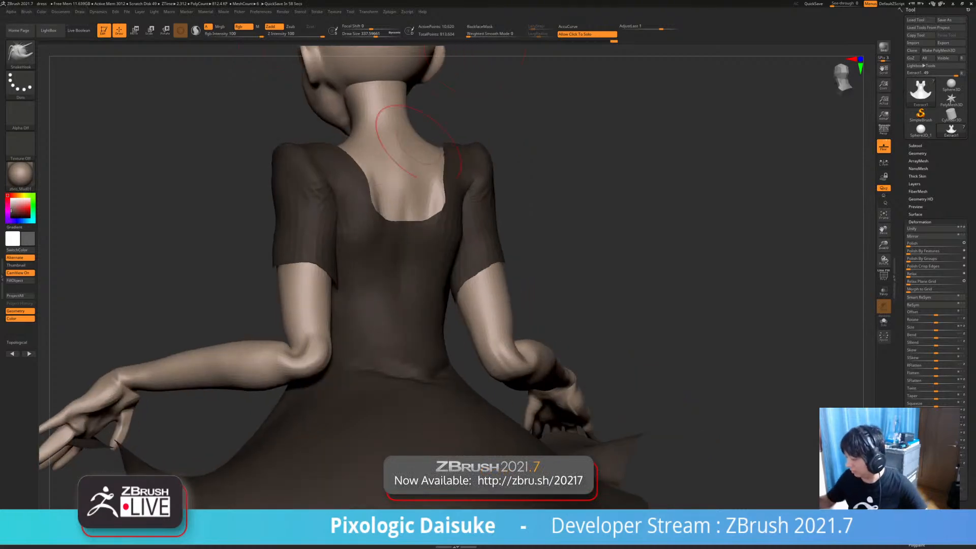
pyautogui.moveTo(473, 86); pyautogui.dragTo(385, 215, button='right')
pyautogui.moveTo(384, 216); pyautogui.dragTo(387, 198)
pyautogui.moveTo(387, 198); pyautogui.dragTo(370, 270, button='right')
pyautogui.moveTo(381, 198); pyautogui.dragTo(384, 219)
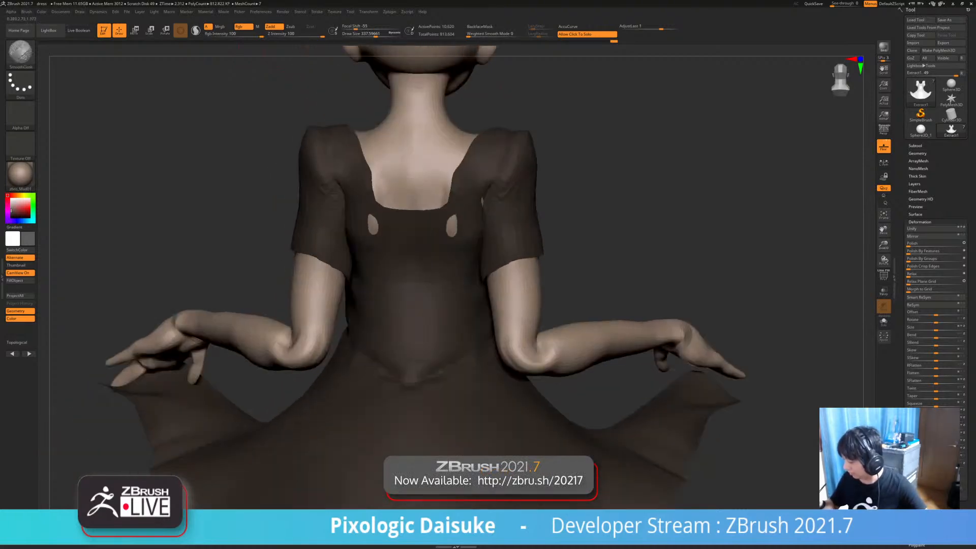
pyautogui.moveTo(384, 270); pyautogui.dragTo(388, 223, button='right')
pyautogui.moveTo(383, 209)
pyautogui.mouseDown()
pyautogui.moveTo(374, 176)
pyautogui.moveTo(384, 178)
pyautogui.mouseUp()
pyautogui.moveTo(384, 178); pyautogui.dragTo(432, 205, button='right')
pyautogui.moveTo(402, 206); pyautogui.dragTo(399, 191)
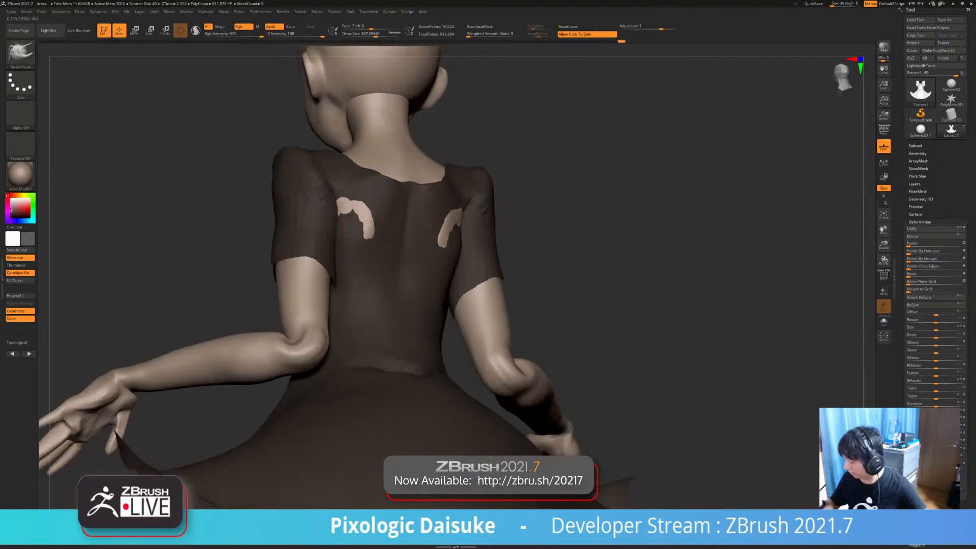
# Pull the sides of the raised back neckline into place and cover the exposed skin on the shoulder blades
pyautogui.moveTo(399, 191); pyautogui.dragTo(434, 175, button='right')
pyautogui.moveTo(433, 190); pyautogui.dragTo(435, 178)
pyautogui.moveTo(435, 178)
pyautogui.mouseDown(button='right')
pyautogui.moveTo(402, 231)
pyautogui.moveTo(445, 178)
pyautogui.moveTo(501, 183)
pyautogui.mouseUp(button='right')
pyautogui.moveTo(448, 216); pyautogui.dragTo(460, 201)
pyautogui.moveTo(460, 201); pyautogui.dragTo(467, 204, button='right')
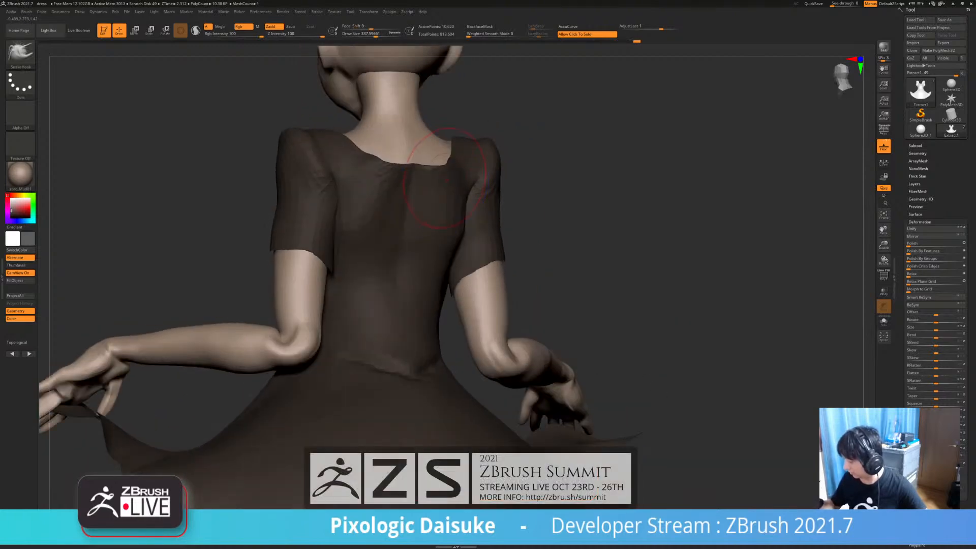
# Round and smooth the back neckline into an even curve, reducing the draw size to about 239
pyautogui.moveTo(450, 171)
pyautogui.mouseDown(button='right')
pyautogui.moveTo(417, 192)
pyautogui.moveTo(451, 195)
pyautogui.mouseUp(button='right')
pyautogui.moveTo(432, 91); pyautogui.dragTo(397, 114, button='right')
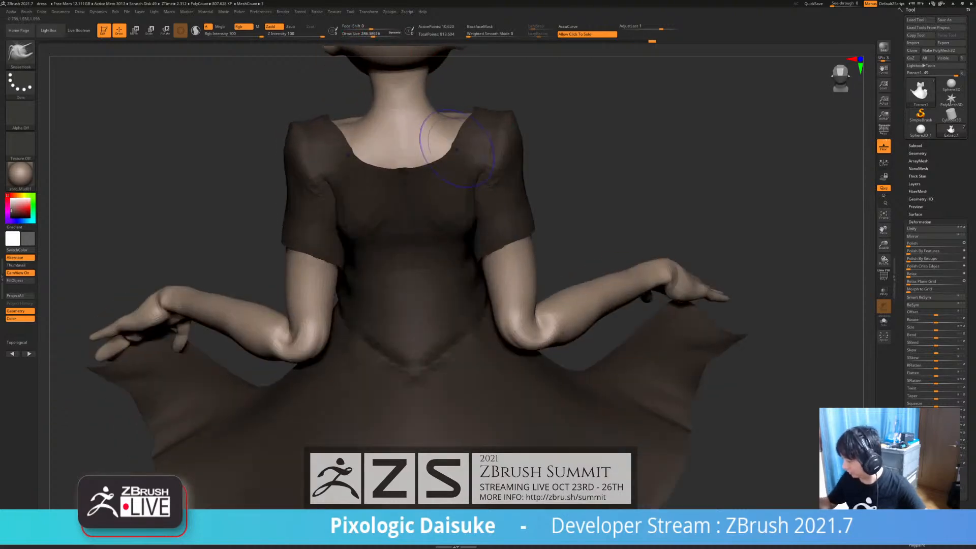
pyautogui.moveTo(464, 148)
pyautogui.mouseDown(button='right')
pyautogui.moveTo(471, 167)
pyautogui.moveTo(477, 147)
pyautogui.moveTo(457, 136)
pyautogui.mouseUp(button='right')
pyautogui.moveTo(436, 185)
pyautogui.mouseDown(button='right')
pyautogui.moveTo(414, 190)
pyautogui.moveTo(399, 218)
pyautogui.moveTo(420, 183)
pyautogui.mouseUp(button='right')
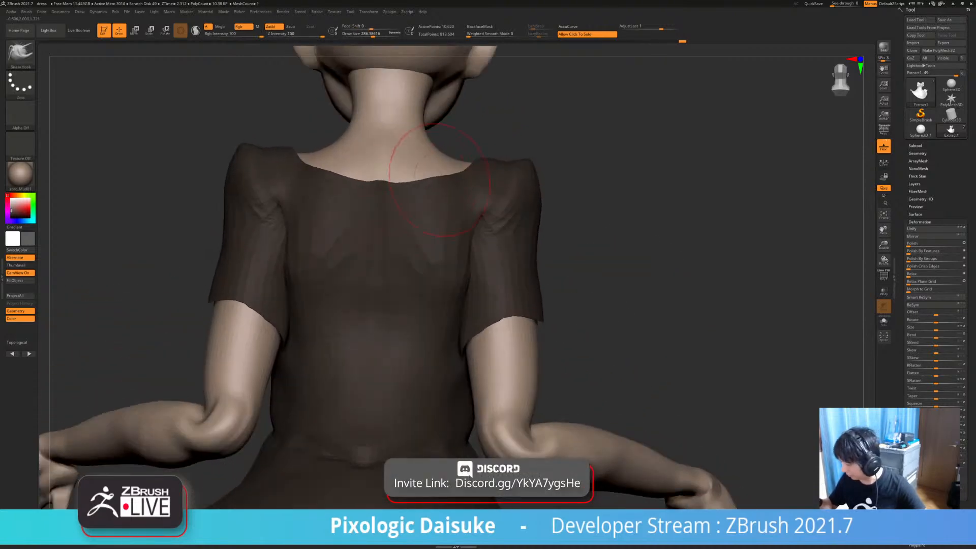
pyautogui.moveTo(390, 115); pyautogui.dragTo(387, 134, button='right')
pyautogui.moveTo(387, 189); pyautogui.dragTo(474, 196, button='right')
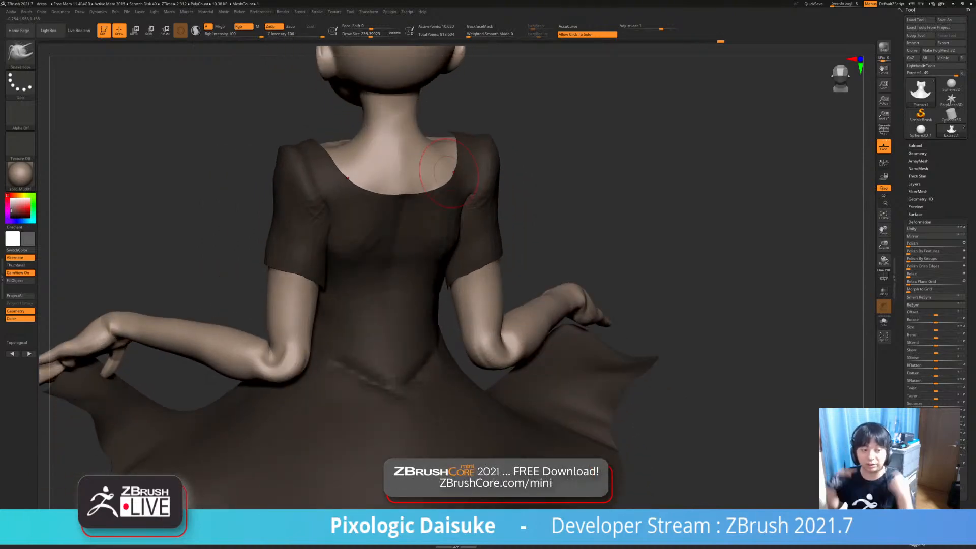
pyautogui.moveTo(471, 170)
pyautogui.mouseDown(button='right')
pyautogui.moveTo(431, 168)
pyautogui.moveTo(429, 151)
pyautogui.moveTo(460, 168)
pyautogui.mouseUp(button='right')
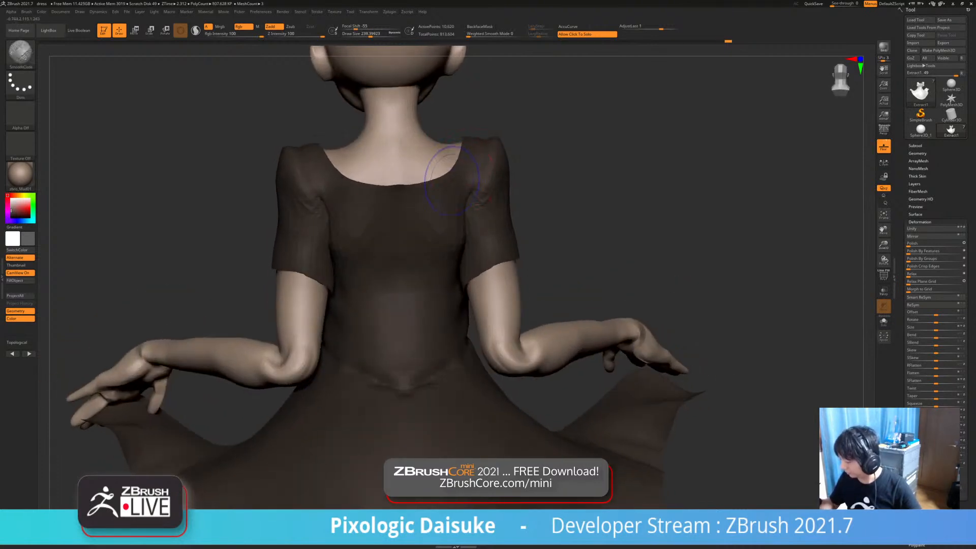
# Pull the side of the front neckline upward to adjust its curve
pyautogui.moveTo(414, 196)
pyautogui.keyDown('ctrl'); pyautogui.mouseDown(button='right')
pyautogui.moveTo(414, 148)
pyautogui.moveTo(364, 132)
pyautogui.moveTo(524, 188)
pyautogui.moveTo(500, 203)
pyautogui.moveTo(436, 203)
pyautogui.mouseUp(button='right'); pyautogui.keyUp('ctrl')
pyautogui.keyDown('alt'); pyautogui.moveTo(382, 179); pyautogui.dragTo(364, 239, button='right'); pyautogui.keyUp('alt')
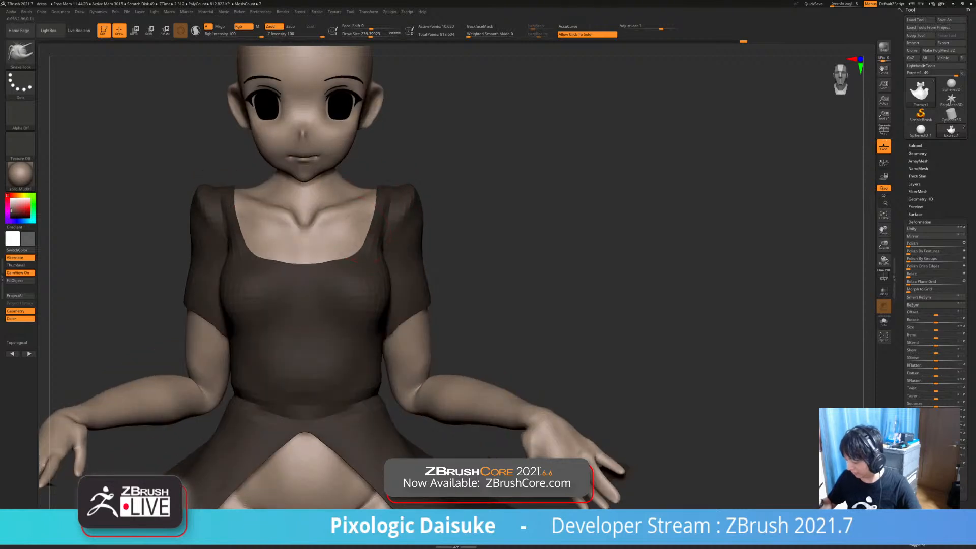
pyautogui.moveTo(364, 238); pyautogui.dragTo(371, 216)
pyautogui.moveTo(376, 196)
pyautogui.mouseDown(button='right')
pyautogui.moveTo(367, 203)
pyautogui.moveTo(424, 228)
pyautogui.mouseUp(button='right')
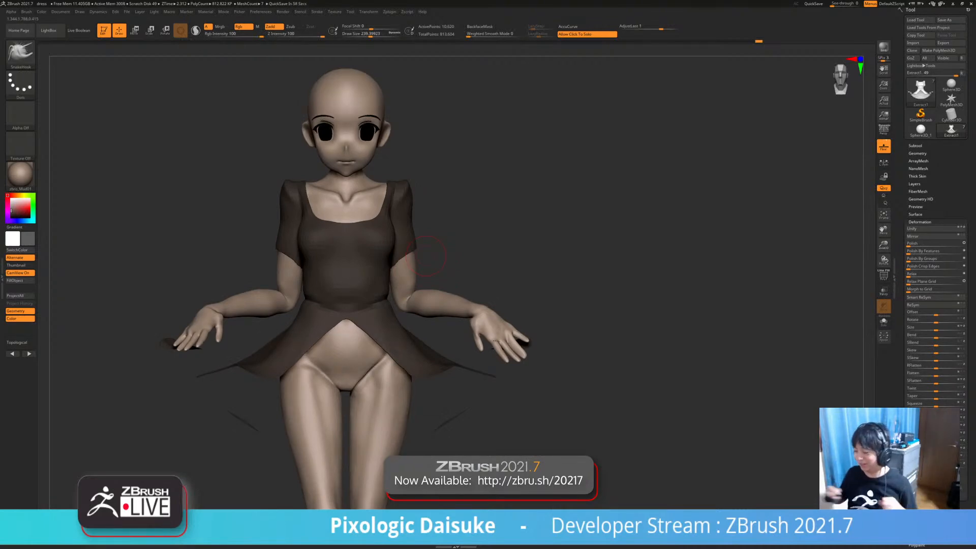
# Refine the sleeve tops at the shoulders with the SnakeHook brush at a draw size of about 298
pyautogui.moveTo(426, 256)
pyautogui.mouseDown(button='right')
pyautogui.moveTo(439, 300)
pyautogui.moveTo(414, 192)
pyautogui.moveTo(391, 167)
pyautogui.moveTo(401, 173)
pyautogui.moveTo(330, 197)
pyautogui.moveTo(269, 201)
pyautogui.mouseUp(button='right')
pyautogui.moveTo(439, 208); pyautogui.dragTo(544, 211, button='right')
pyautogui.keyDown('ctrl'); pyautogui.moveTo(392, 300); pyautogui.dragTo(391, 203, button='right'); pyautogui.keyUp('ctrl')
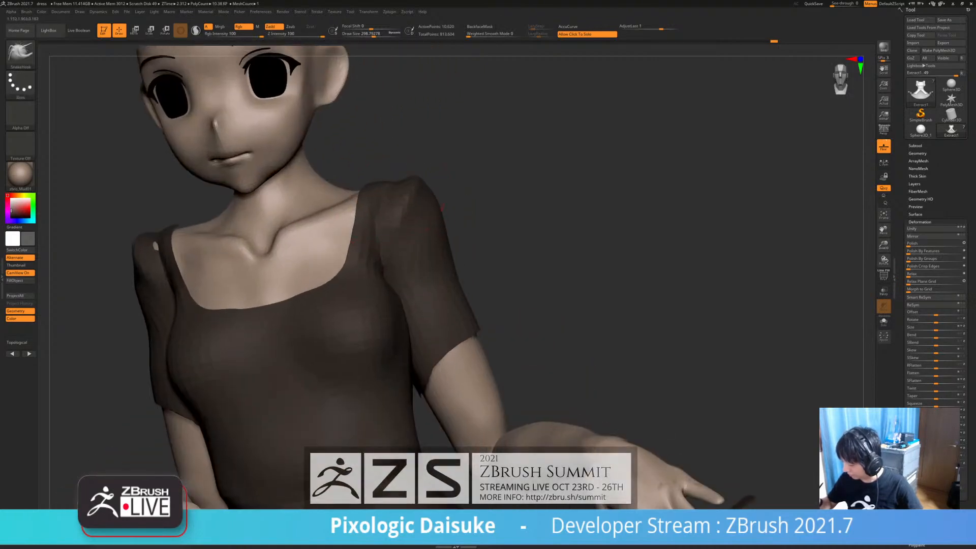
pyautogui.keyDown('shift'); pyautogui.moveTo(310, 219); pyautogui.dragTo(468, 308, button='right'); pyautogui.keyUp('shift')
pyautogui.keyDown('alt'); pyautogui.moveTo(385, 241); pyautogui.dragTo(376, 210, button='right'); pyautogui.keyUp('alt')
pyautogui.keyDown('ctrl'); pyautogui.moveTo(376, 272); pyautogui.dragTo(433, 231, button='right'); pyautogui.keyUp('ctrl')
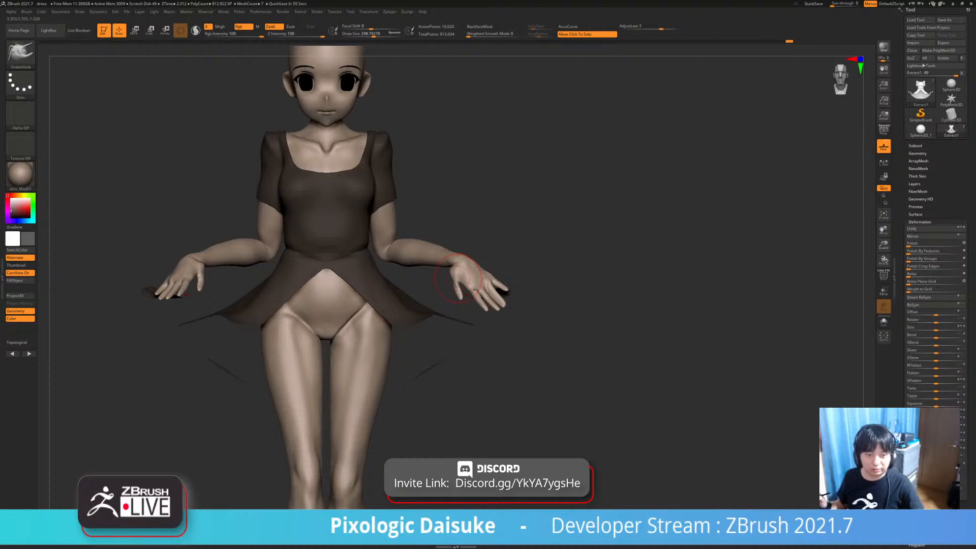
pyautogui.moveTo(458, 278); pyautogui.dragTo(481, 323, button='right')
pyautogui.moveTo(503, 282); pyautogui.dragTo(433, 293, button='right')
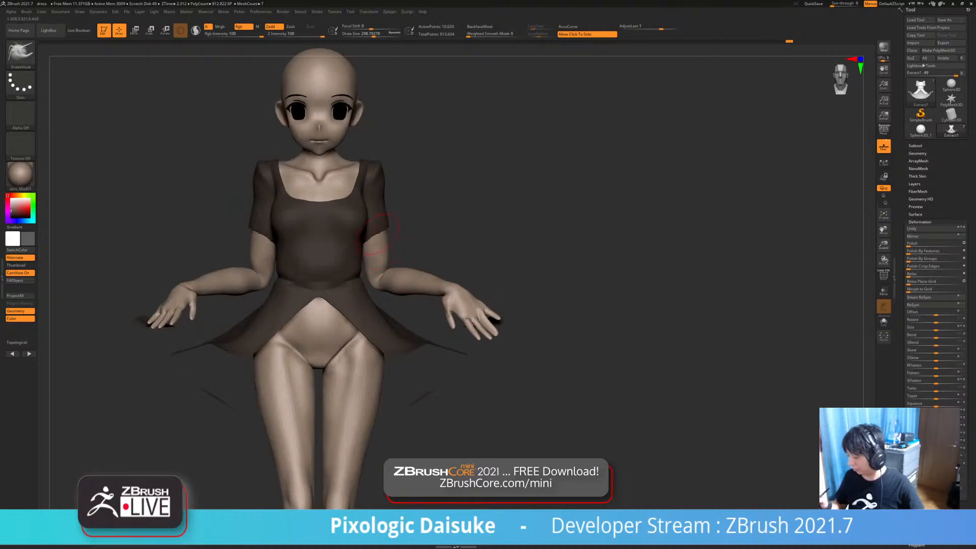
# Select the body subtool, isolate it and mask both arms from the sleeve ends to the wrists
pyautogui.keyDown('ctrl'); pyautogui.moveTo(378, 239); pyautogui.dragTo(392, 256, button='right'); pyautogui.keyUp('ctrl')
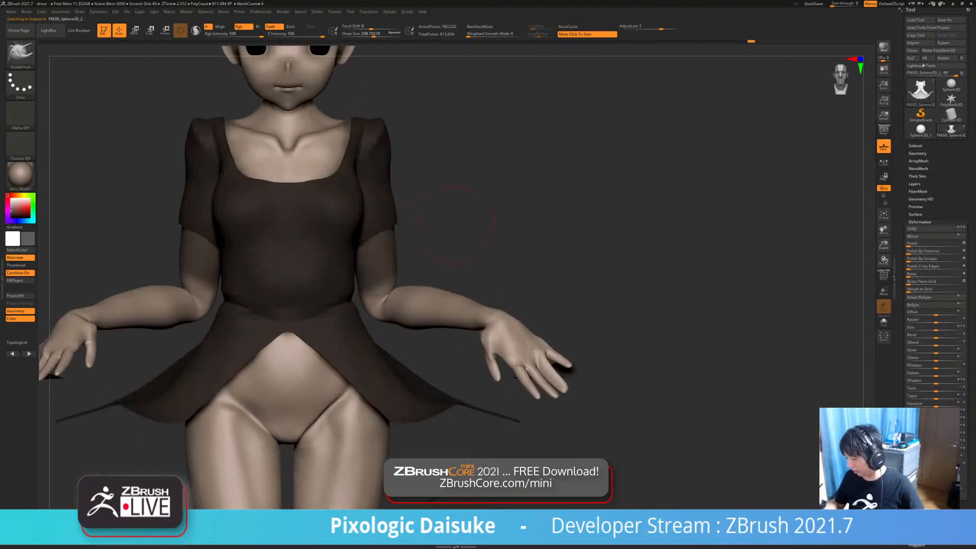
pyautogui.keyDown('ctrl'); pyautogui.moveTo(482, 205); pyautogui.dragTo(458, 216); pyautogui.keyUp('ctrl')
pyautogui.click(410, 222)
pyautogui.moveTo(385, 224); pyautogui.dragTo(336, 241, button='right')
pyautogui.moveTo(380, 222); pyautogui.dragTo(431, 307)
pyautogui.keyDown('ctrl'); pyautogui.moveTo(330, 244); pyautogui.dragTo(328, 243); pyautogui.keyUp('ctrl')
pyautogui.moveTo(318, 244); pyautogui.dragTo(350, 253, button='right')
pyautogui.moveTo(310, 239)
pyautogui.keyDown('ctrl'); pyautogui.mouseDown()
pyautogui.moveTo(328, 306)
pyautogui.moveTo(393, 356)
pyautogui.moveTo(451, 283)
pyautogui.moveTo(443, 270)
pyautogui.mouseUp(); pyautogui.keyUp('ctrl')
pyautogui.moveTo(443, 269); pyautogui.dragTo(478, 280, button='right')
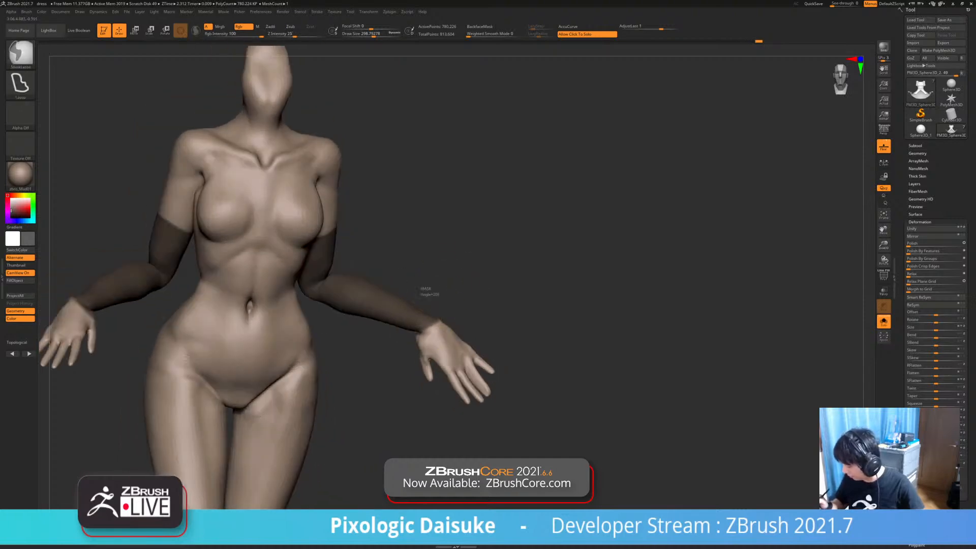
# Clean up the forearm mask by unmasking the excess areas, then show the other subtools again from the front
pyautogui.keyDown('ctrl'); pyautogui.keyDown('alt'); pyautogui.moveTo(469, 298); pyautogui.dragTo(468, 296); pyautogui.keyUp('alt'); pyautogui.keyUp('ctrl')
pyautogui.moveTo(488, 285)
pyautogui.mouseDown(button='right')
pyautogui.moveTo(350, 292)
pyautogui.moveTo(370, 292)
pyautogui.mouseUp(button='right')
pyautogui.keyDown('ctrl'); pyautogui.keyDown('alt'); pyautogui.moveTo(396, 351); pyautogui.dragTo(352, 270); pyautogui.keyUp('alt'); pyautogui.keyUp('ctrl')
pyautogui.moveTo(356, 285)
pyautogui.mouseDown(button='right')
pyautogui.moveTo(497, 286)
pyautogui.moveTo(514, 260)
pyautogui.moveTo(473, 257)
pyautogui.moveTo(473, 275)
pyautogui.moveTo(425, 224)
pyautogui.moveTo(435, 224)
pyautogui.mouseUp(button='right')
pyautogui.click(503, 269)
pyautogui.click(440, 239)
pyautogui.moveTo(435, 224)
pyautogui.keyDown('shift'); pyautogui.mouseDown(button='right')
pyautogui.moveTo(496, 254)
pyautogui.moveTo(467, 226)
pyautogui.mouseUp(button='right'); pyautogui.keyUp('shift')
pyautogui.click(496, 254)
pyautogui.keyDown('alt'); pyautogui.moveTo(588, 272); pyautogui.dragTo(614, 306); pyautogui.keyUp('alt')
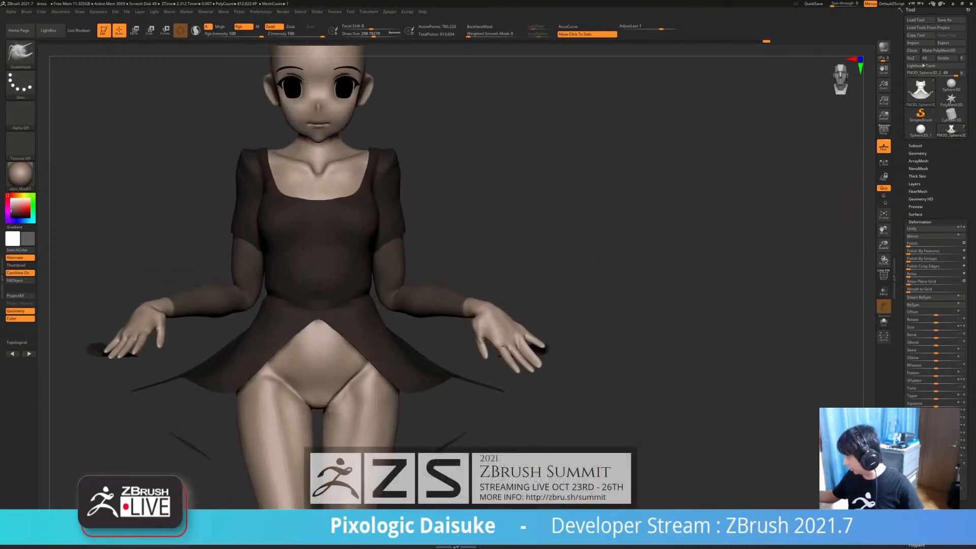
# Lower the body by three subdivision levels and extract the masked forearms as a new subtool
pyautogui.click(917, 153)
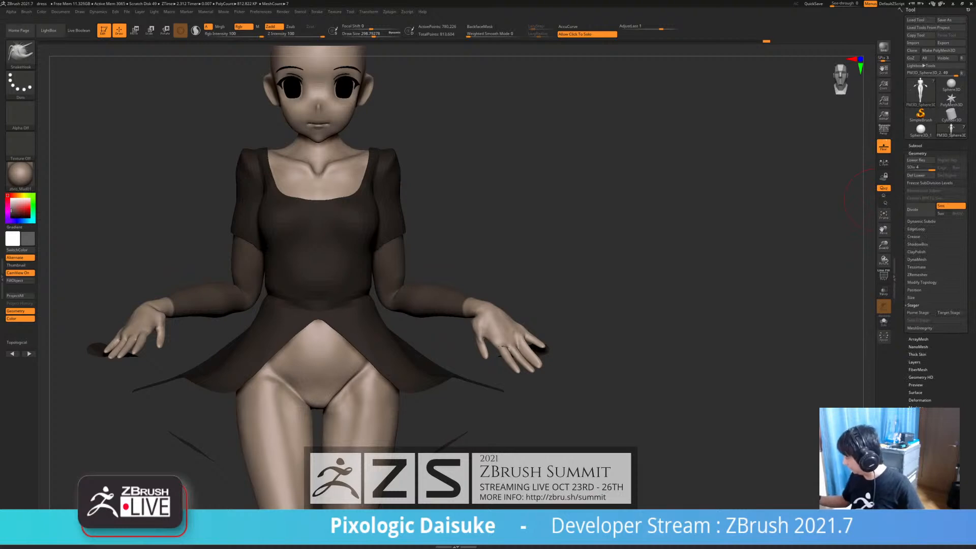
pyautogui.click(915, 146)
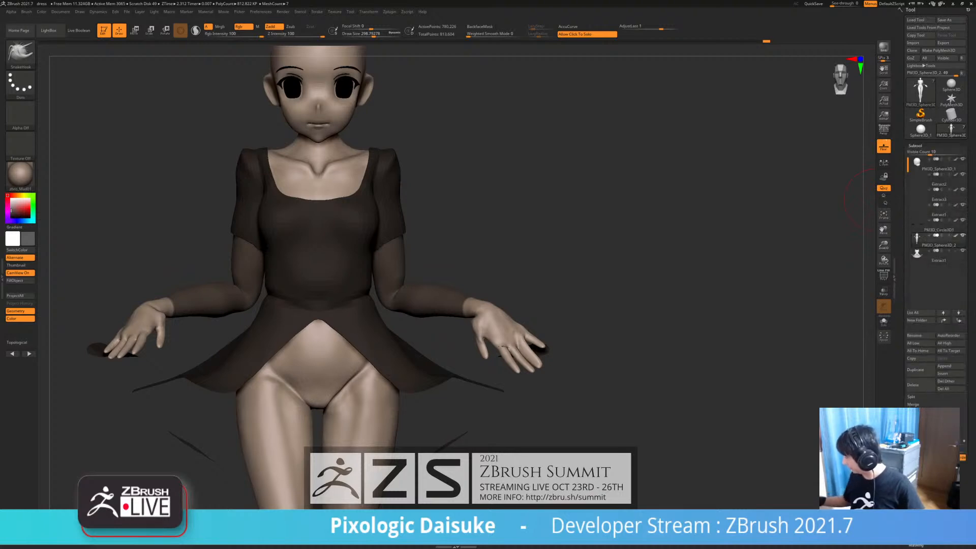
pyautogui.hotkey('shift', 'd')
pyautogui.hotkey('shift', 'd')
pyautogui.hotkey('shift', 'd')
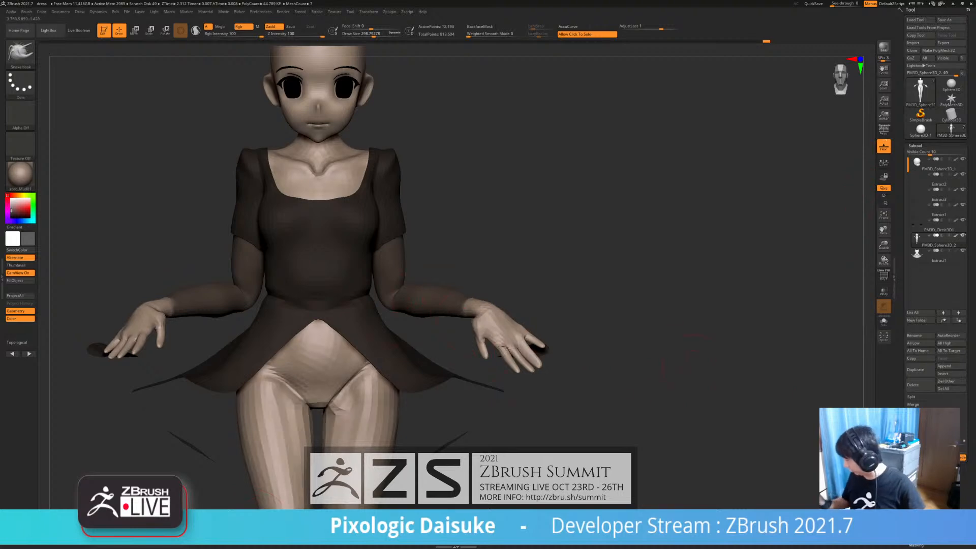
pyautogui.click(948, 350)
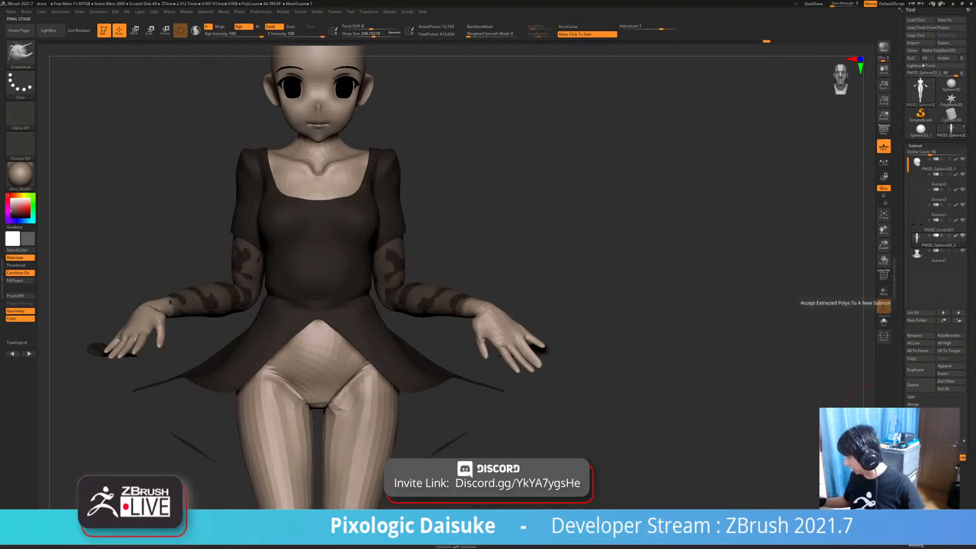
pyautogui.click(939, 256)
# Select the extracted forearm sleeves and inflate them slightly so they cover the arms
pyautogui.moveTo(564, 342)
pyautogui.mouseDown()
pyautogui.moveTo(633, 349)
pyautogui.moveTo(453, 351)
pyautogui.moveTo(554, 351)
pyautogui.mouseUp()
pyautogui.click(631, 351)
pyautogui.click(555, 351)
pyautogui.click(915, 146)
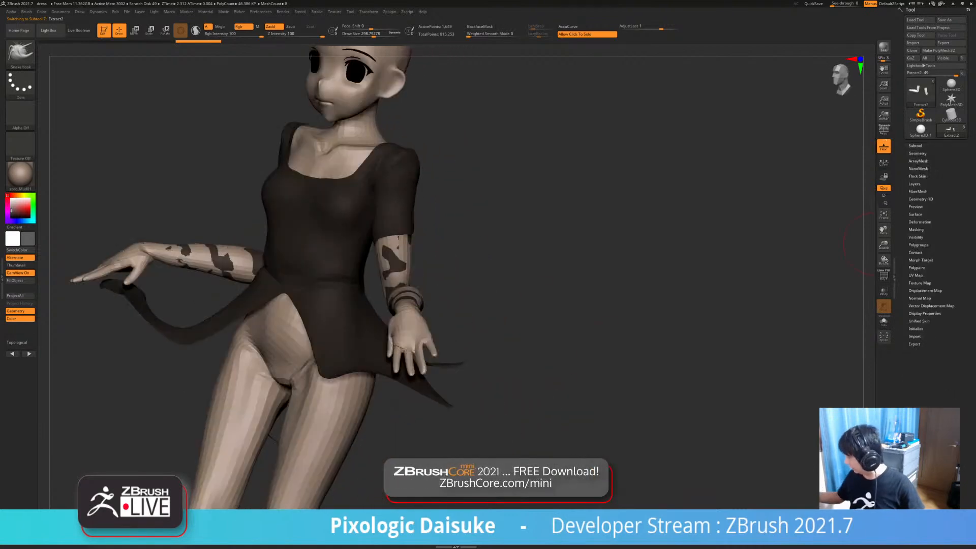
pyautogui.click(920, 222)
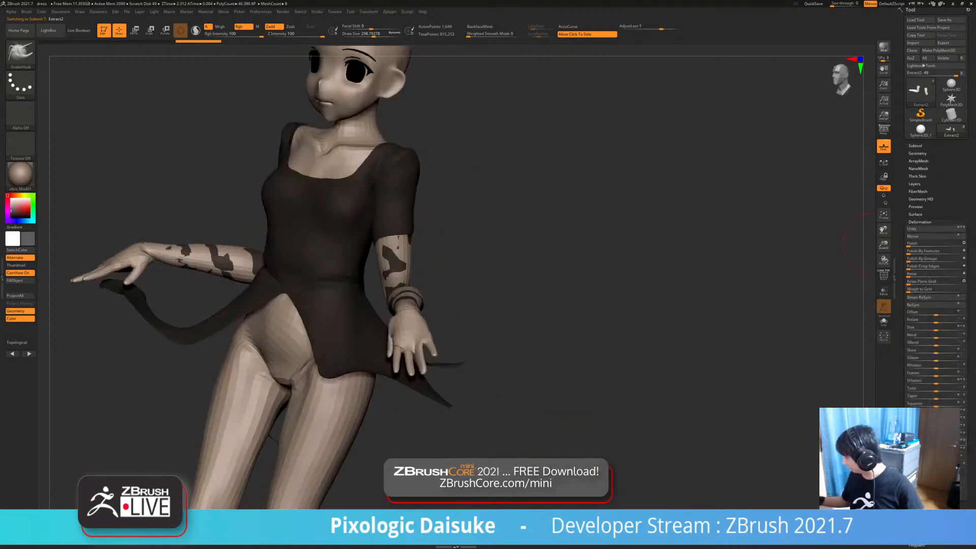
pyautogui.moveTo(937, 438); pyautogui.dragTo(941, 437)
# Set the draw size to about 468 and examine the forearm sleeves from the front, side and back
pyautogui.moveTo(498, 346)
pyautogui.keyDown('shift'); pyautogui.mouseDown()
pyautogui.moveTo(528, 346)
pyautogui.moveTo(443, 321)
pyautogui.moveTo(470, 305)
pyautogui.mouseUp(); pyautogui.keyUp('shift')
pyautogui.click(382, 34)
pyautogui.moveTo(455, 115)
pyautogui.mouseDown()
pyautogui.moveTo(414, 102)
pyautogui.moveTo(483, 120)
pyautogui.mouseUp()
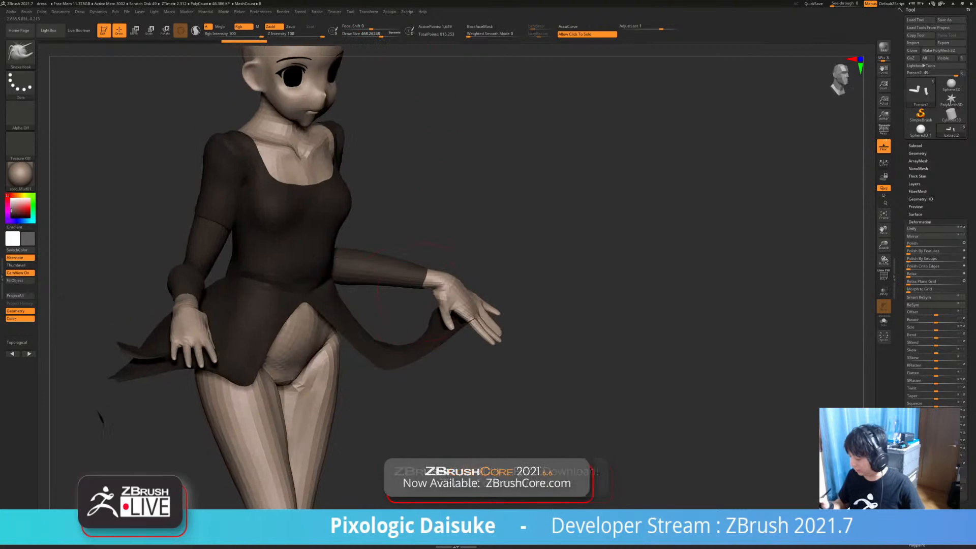
pyautogui.keyDown('shift'); pyautogui.moveTo(508, 285); pyautogui.dragTo(426, 288); pyautogui.keyUp('shift')
pyautogui.moveTo(564, 285); pyautogui.dragTo(404, 290)
pyautogui.moveTo(454, 291)
pyautogui.mouseDown(button='right')
pyautogui.moveTo(476, 289)
pyautogui.moveTo(458, 300)
pyautogui.mouseUp(button='right')
pyautogui.moveTo(456, 284)
pyautogui.mouseDown()
pyautogui.moveTo(465, 296)
pyautogui.moveTo(438, 269)
pyautogui.mouseUp()
# Select the body subtool, isolate it, clear its mask and return it to its highest subdivision level
pyautogui.keyDown('alt'); pyautogui.click(431, 300); pyautogui.keyUp('alt')
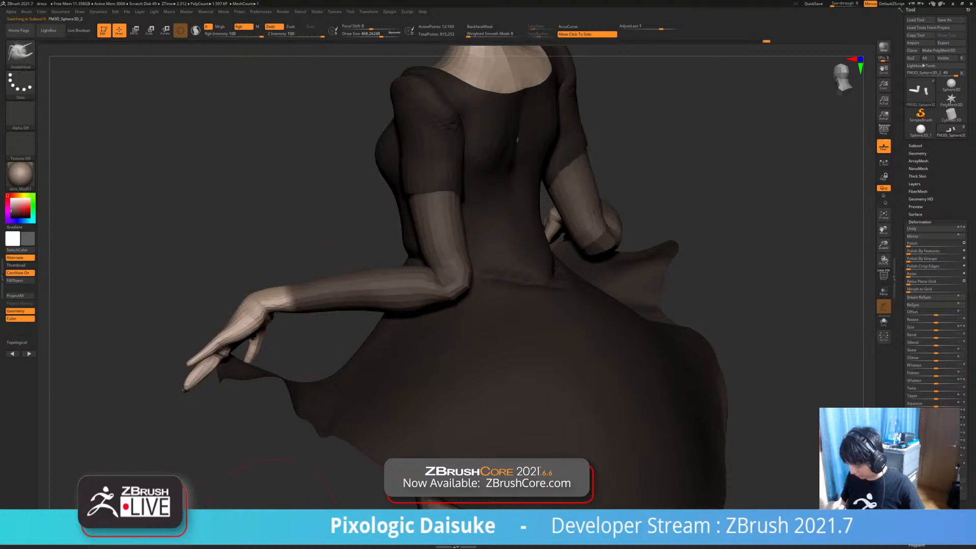
pyautogui.keyDown('ctrl'); pyautogui.moveTo(300, 211); pyautogui.dragTo(316, 224); pyautogui.keyUp('ctrl')
pyautogui.click(343, 329)
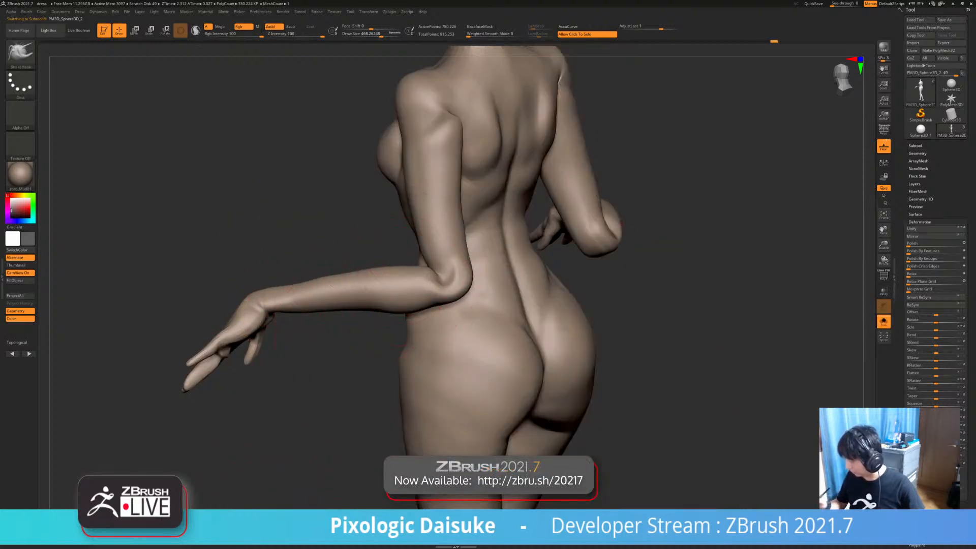
# Bring the hidden subtools back into view, make the forearm sleeves visible and select them
pyautogui.click(372, 351)
pyautogui.click(915, 145)
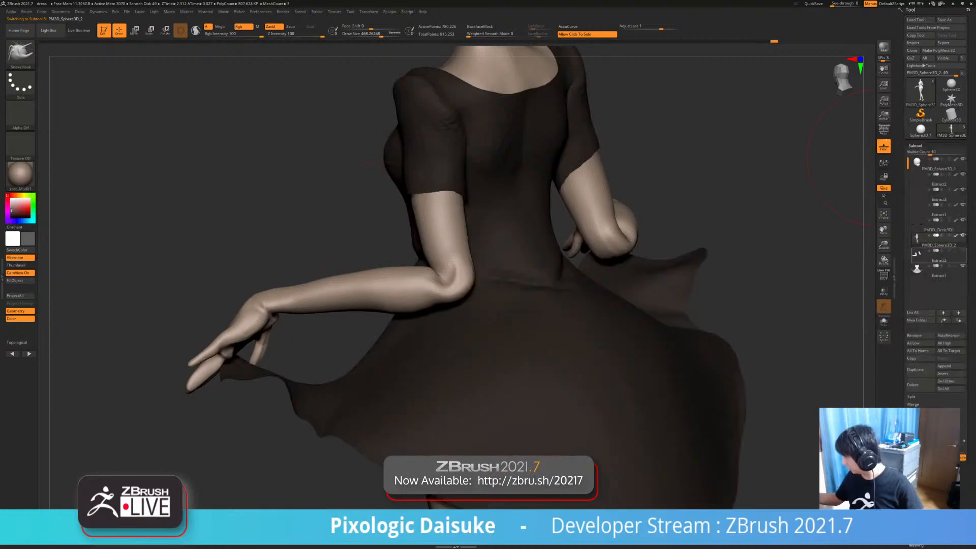
pyautogui.click(963, 252)
pyautogui.click(935, 256)
pyautogui.moveTo(701, 213); pyautogui.dragTo(778, 213)
# Turn on backface masking and try pulling the forearm sleeve with a draw size of about 245
pyautogui.click(371, 33)
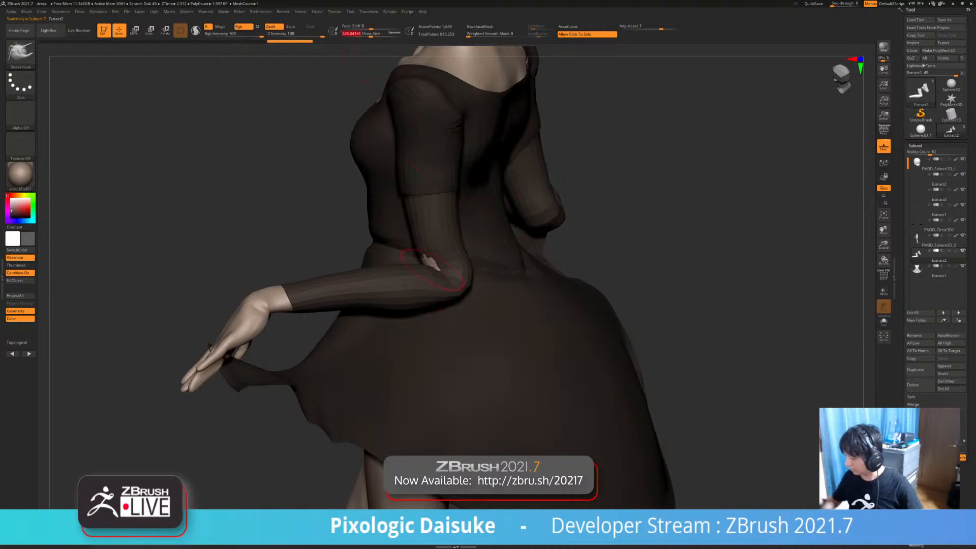
pyautogui.moveTo(315, 168); pyautogui.dragTo(254, 168)
pyautogui.moveTo(436, 267)
pyautogui.mouseDown()
pyautogui.moveTo(447, 242)
pyautogui.moveTo(328, 279)
pyautogui.moveTo(305, 278)
pyautogui.moveTo(386, 262)
pyautogui.moveTo(389, 229)
pyautogui.moveTo(454, 257)
pyautogui.moveTo(435, 247)
pyautogui.moveTo(356, 270)
pyautogui.moveTo(345, 290)
pyautogui.moveTo(309, 270)
pyautogui.moveTo(292, 285)
pyautogui.moveTo(313, 281)
pyautogui.mouseUp()
pyautogui.click(480, 26)
pyautogui.hotkey('ctrl', 'z')
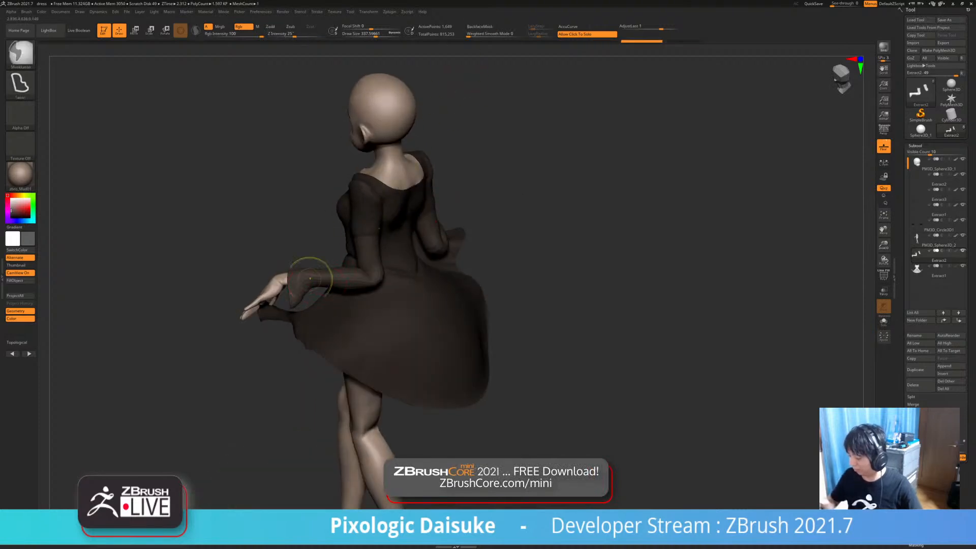
# Pull the underside of the forearm sleeve downward near the wrist with a draw size of about 338 to start a flared cuff
pyautogui.keyDown('ctrl'); pyautogui.moveTo(311, 283); pyautogui.dragTo(310, 295, button='right'); pyautogui.keyUp('ctrl')
pyautogui.moveTo(320, 290); pyautogui.dragTo(359, 300)
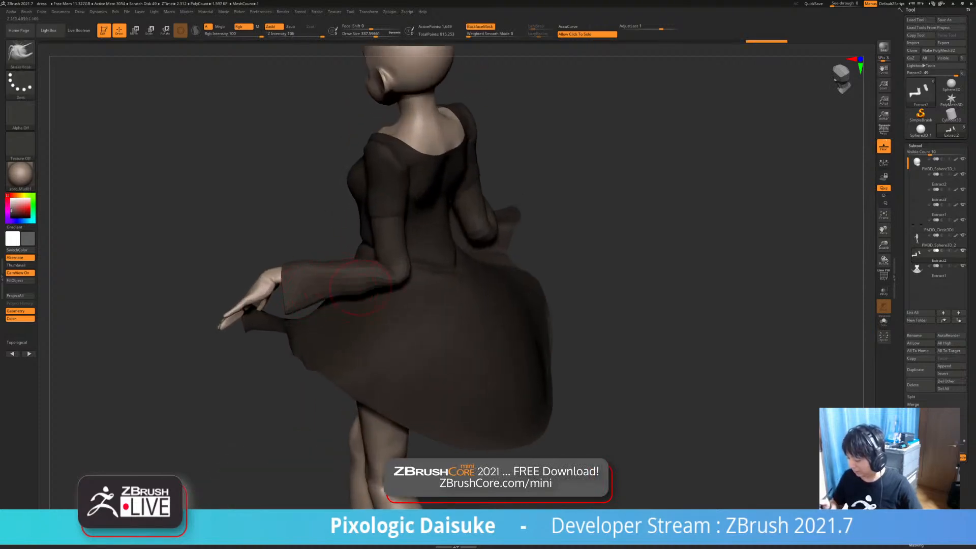
pyautogui.moveTo(358, 300); pyautogui.dragTo(375, 281, button='right')
pyautogui.moveTo(375, 285)
pyautogui.mouseDown()
pyautogui.moveTo(377, 298)
pyautogui.moveTo(338, 303)
pyautogui.mouseUp()
pyautogui.moveTo(337, 303)
pyautogui.mouseDown(button='right')
pyautogui.moveTo(387, 305)
pyautogui.moveTo(448, 376)
pyautogui.mouseUp(button='right')
pyautogui.moveTo(295, 376)
pyautogui.mouseDown()
pyautogui.moveTo(295, 331)
pyautogui.moveTo(300, 364)
pyautogui.mouseUp()
# Set the draw size to about 430 and widen the forearm sleeve's cuff around the wrist
pyautogui.click(380, 35)
pyautogui.moveTo(323, 293); pyautogui.dragTo(315, 284)
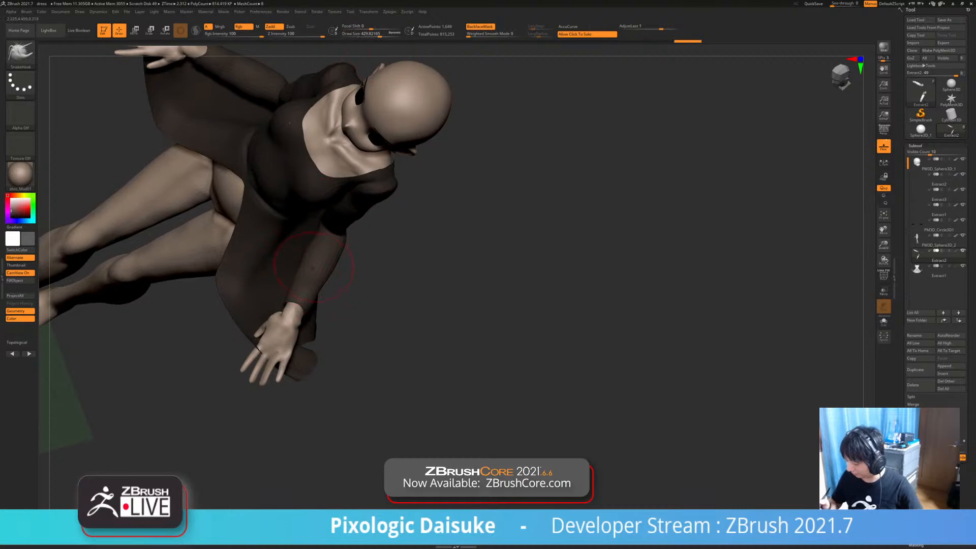
pyautogui.moveTo(331, 351); pyautogui.dragTo(328, 321)
pyautogui.moveTo(284, 295); pyautogui.dragTo(290, 234)
pyautogui.moveTo(290, 275); pyautogui.dragTo(326, 298, button='right')
pyautogui.moveTo(311, 318); pyautogui.dragTo(309, 304)
pyautogui.moveTo(325, 284); pyautogui.dragTo(290, 321, button='right')
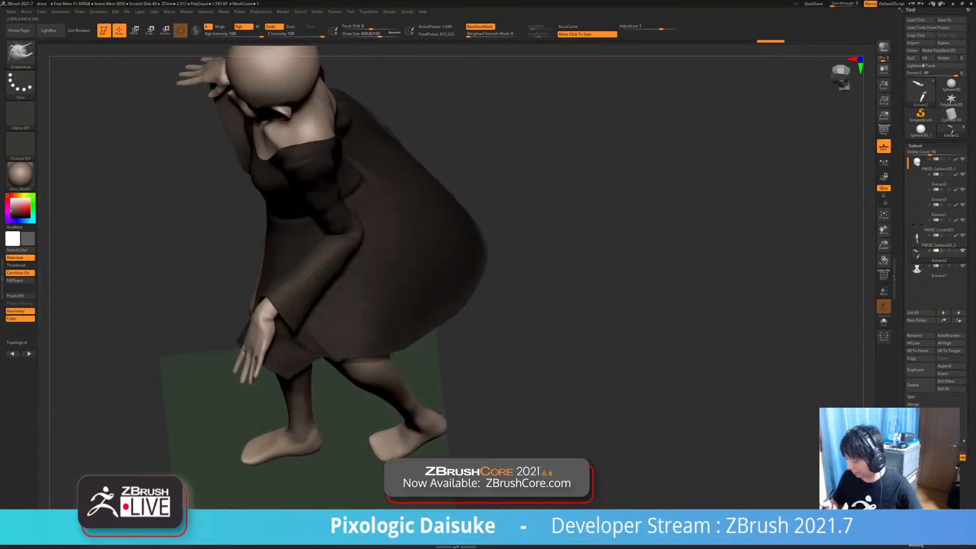
# Pull the cuff's lower edge further out into a loose bell shape hanging below the wrist
pyautogui.moveTo(318, 313); pyautogui.dragTo(313, 300)
pyautogui.moveTo(312, 306); pyautogui.dragTo(311, 286, button='right')
pyautogui.moveTo(308, 311); pyautogui.dragTo(312, 319)
pyautogui.moveTo(325, 311); pyautogui.dragTo(292, 308, button='right')
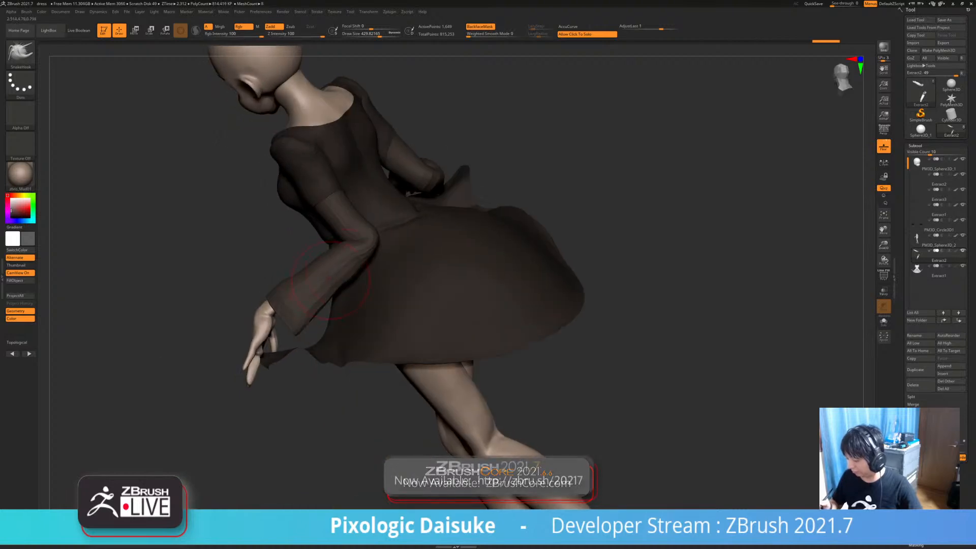
pyautogui.moveTo(351, 285); pyautogui.dragTo(356, 269, button='right')
pyautogui.moveTo(364, 269)
pyautogui.mouseDown()
pyautogui.moveTo(356, 259)
pyautogui.moveTo(308, 300)
pyautogui.moveTo(333, 300)
pyautogui.mouseUp()
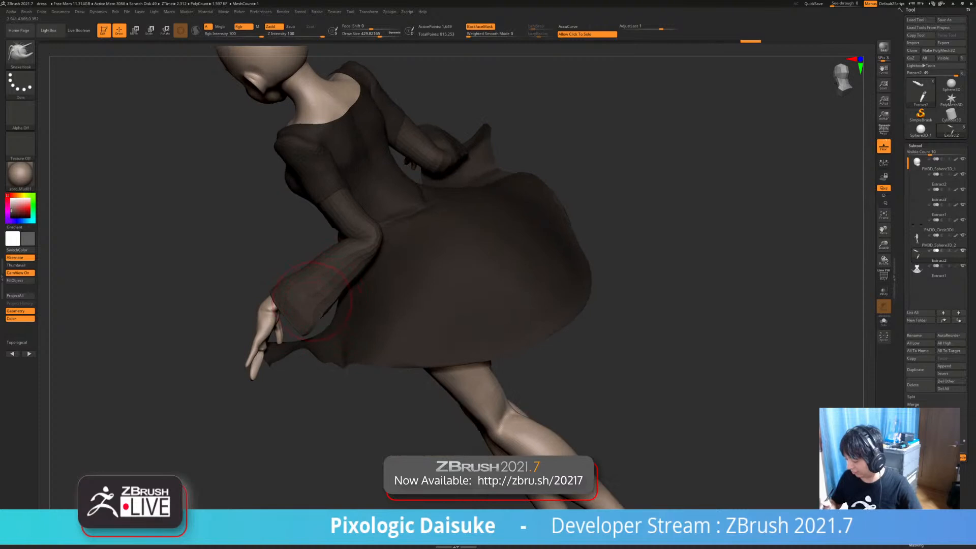
pyautogui.keyDown('ctrl'); pyautogui.moveTo(333, 293); pyautogui.dragTo(369, 255, button='right'); pyautogui.keyUp('ctrl')
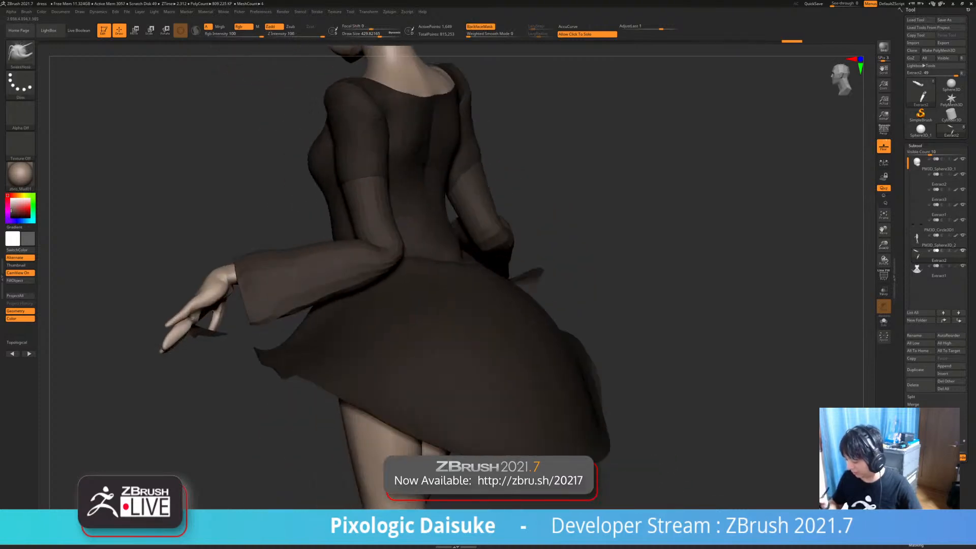
pyautogui.moveTo(370, 252); pyautogui.dragTo(353, 279)
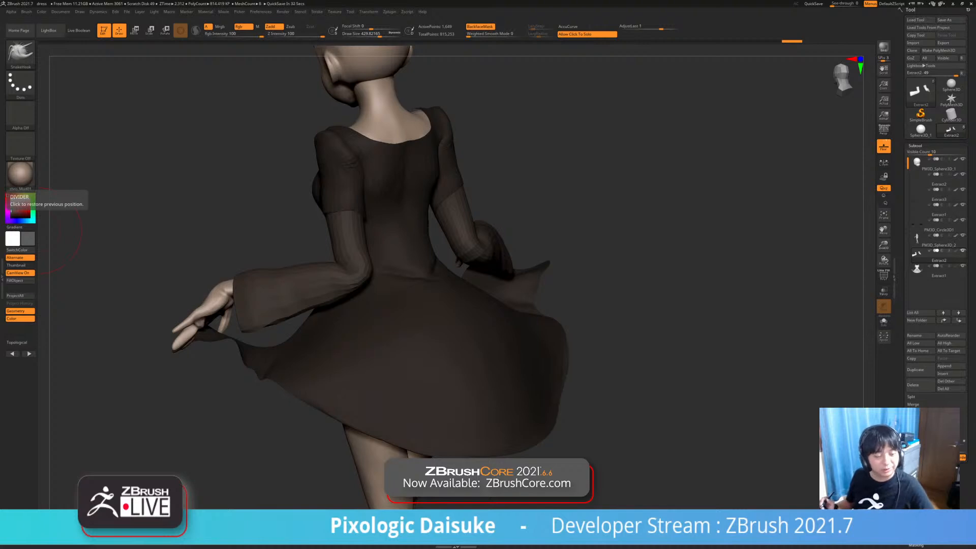
pyautogui.moveTo(436, 305); pyautogui.dragTo(371, 309, button='right')
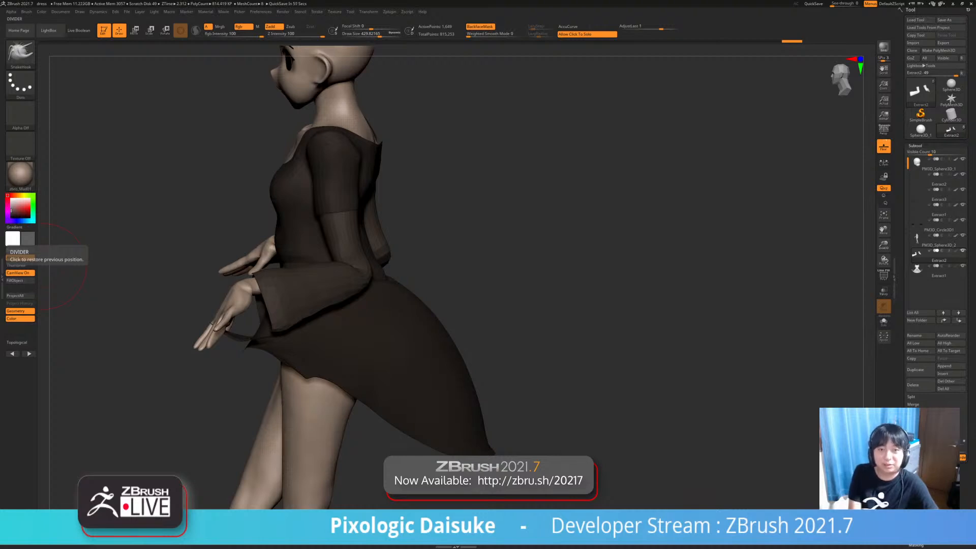
pyautogui.moveTo(53, 265); pyautogui.dragTo(450, 300)
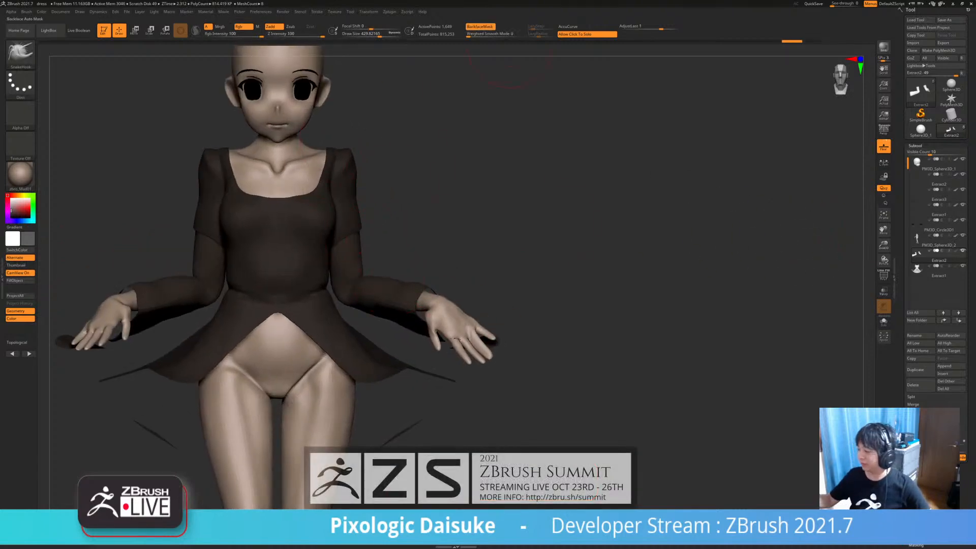
# Try smoothing and reshaping the forearm sleeve where it meets the short sleeve
pyautogui.keyDown('ctrl'); pyautogui.moveTo(354, 252); pyautogui.dragTo(350, 222, button='right'); pyautogui.keyUp('ctrl')
pyautogui.keyDown('shift'); pyautogui.moveTo(364, 234); pyautogui.dragTo(357, 242); pyautogui.keyUp('shift')
pyautogui.hotkey('ctrl', 'z')
pyautogui.moveTo(357, 244)
pyautogui.mouseDown(button='right')
pyautogui.moveTo(357, 220)
pyautogui.moveTo(359, 244)
pyautogui.mouseUp(button='right')
pyautogui.moveTo(363, 254); pyautogui.dragTo(358, 260)
pyautogui.moveTo(359, 249); pyautogui.dragTo(364, 293, button='right')
pyautogui.hotkey('ctrl', 'z')
# Set the draw size to about 318 and adjust the upper-arm outline of the forearm sleeve just below the short sleeve
pyautogui.moveTo(529, 269); pyautogui.dragTo(367, 239, button='right')
pyautogui.moveTo(368, 239); pyautogui.dragTo(402, 300, button='right')
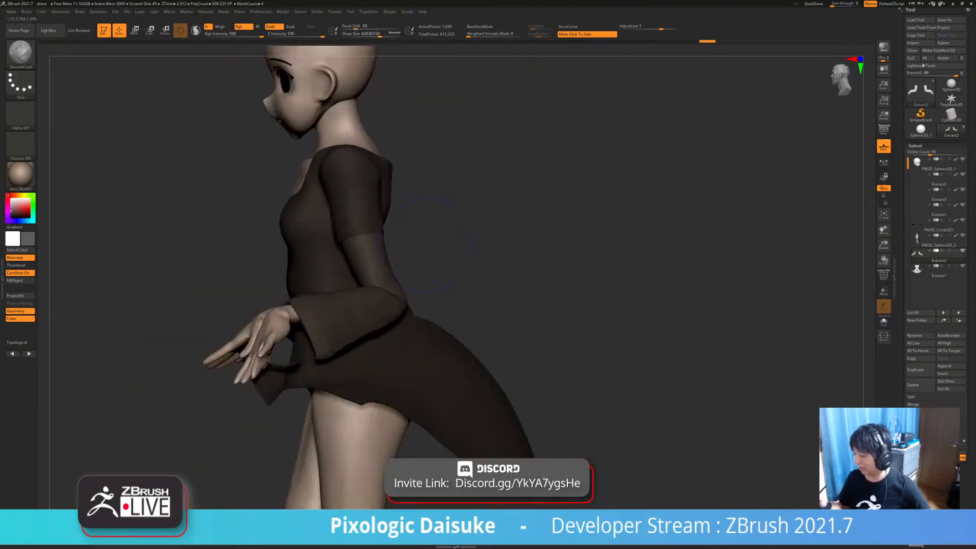
pyautogui.moveTo(407, 254); pyautogui.dragTo(441, 244, button='right')
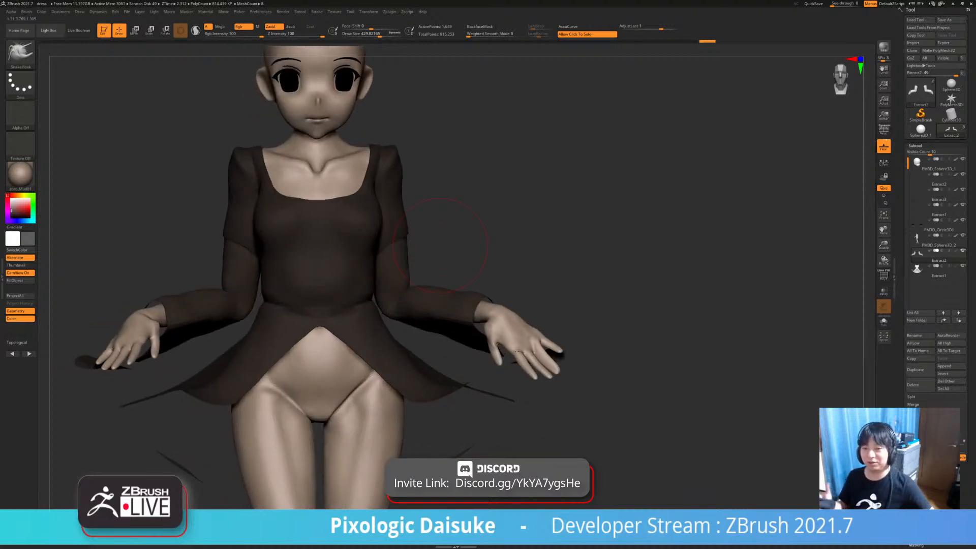
pyautogui.keyDown('alt'); pyautogui.moveTo(440, 244); pyautogui.dragTo(420, 210, button='right'); pyautogui.keyUp('alt')
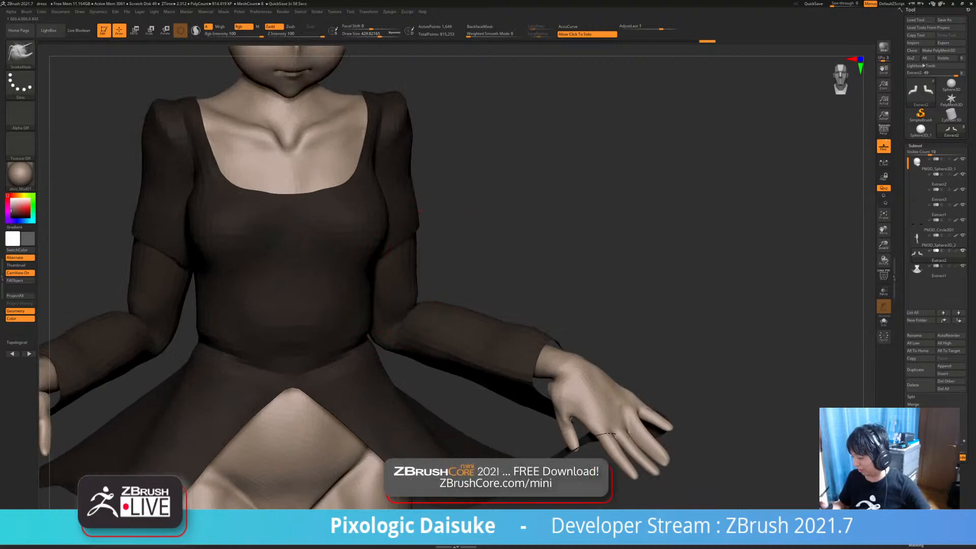
pyautogui.click(375, 34)
pyautogui.moveTo(448, 282)
pyautogui.mouseDown(button='right')
pyautogui.moveTo(416, 287)
pyautogui.moveTo(419, 268)
pyautogui.moveTo(410, 283)
pyautogui.moveTo(419, 302)
pyautogui.moveTo(418, 279)
pyautogui.moveTo(420, 287)
pyautogui.mouseUp(button='right')
pyautogui.press('shift')
pyautogui.moveTo(420, 290); pyautogui.dragTo(405, 290)
pyautogui.moveTo(413, 290); pyautogui.dragTo(432, 287, button='right')
pyautogui.moveTo(404, 286); pyautogui.dragTo(403, 274)
pyautogui.moveTo(402, 267)
pyautogui.keyDown('ctrl'); pyautogui.mouseDown(button='right')
pyautogui.moveTo(407, 295)
pyautogui.moveTo(402, 275)
pyautogui.mouseUp(button='right'); pyautogui.keyUp('ctrl')
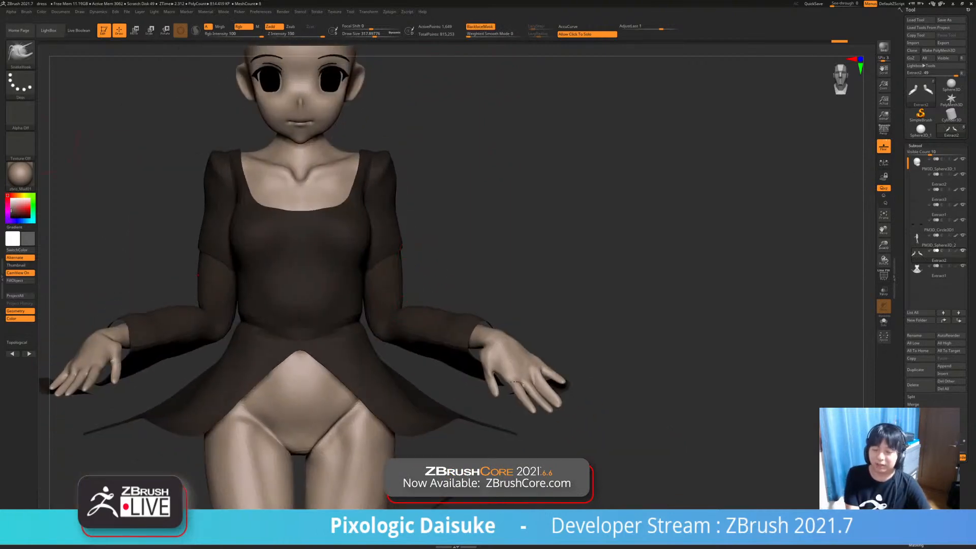
pyautogui.moveTo(406, 309); pyautogui.dragTo(439, 308, button='right')
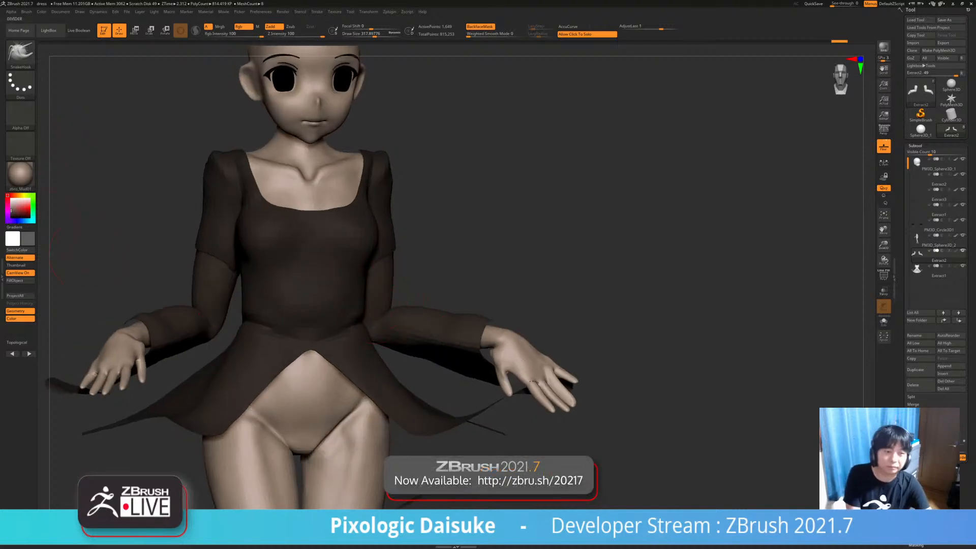
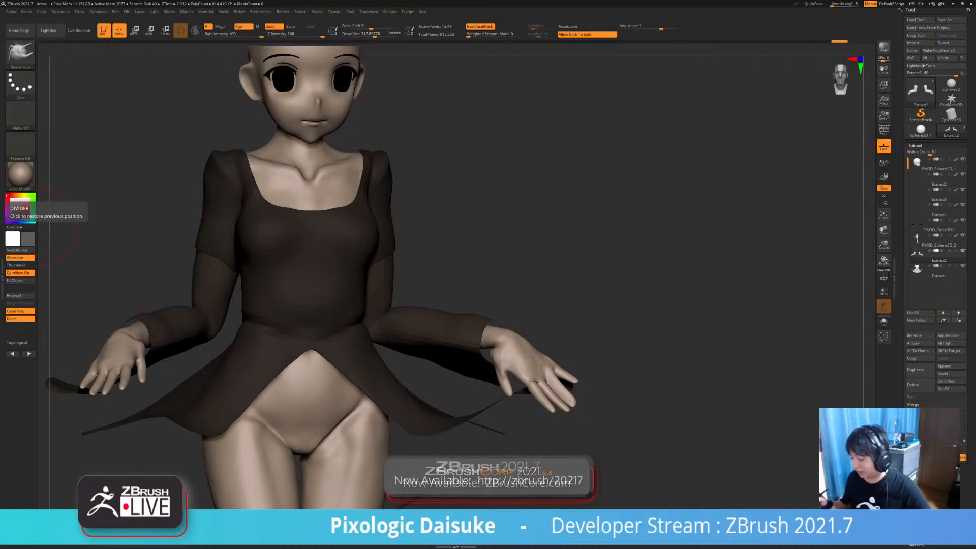
# Turn off backface masking, redo the last sleeve edits and nudge the forearm sleeve above the elbow
pyautogui.moveTo(500, 277); pyautogui.dragTo(476, 254)
pyautogui.keyDown('alt'); pyautogui.moveTo(419, 292); pyautogui.dragTo(388, 267); pyautogui.keyUp('alt')
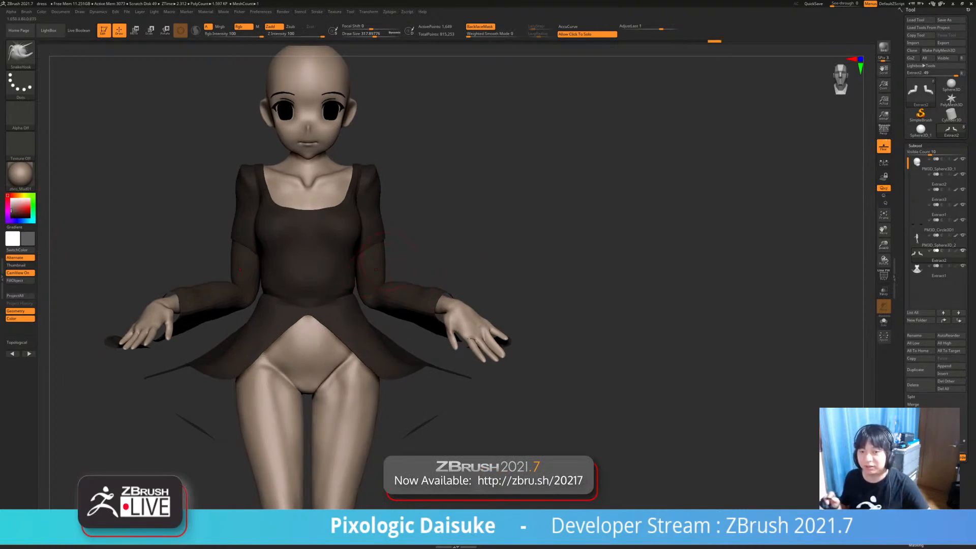
pyautogui.moveTo(534, 262); pyautogui.dragTo(381, 250)
pyautogui.click(481, 27)
pyautogui.keyDown('ctrl'); pyautogui.moveTo(359, 237); pyautogui.dragTo(359, 267, button='right'); pyautogui.keyUp('ctrl')
pyautogui.moveTo(359, 267)
pyautogui.mouseDown(button='right')
pyautogui.moveTo(380, 256)
pyautogui.moveTo(353, 291)
pyautogui.moveTo(371, 263)
pyautogui.mouseUp(button='right')
pyautogui.hotkey('ctrl', 'shift', 'z')
pyautogui.hotkey('ctrl', 'shift', 'z')
pyautogui.hotkey('ctrl', 'shift', 'z')
pyautogui.moveTo(372, 274); pyautogui.dragTo(379, 272)
pyautogui.moveTo(379, 272)
pyautogui.mouseDown(button='right')
pyautogui.moveTo(560, 224)
pyautogui.moveTo(438, 217)
pyautogui.mouseUp(button='right')
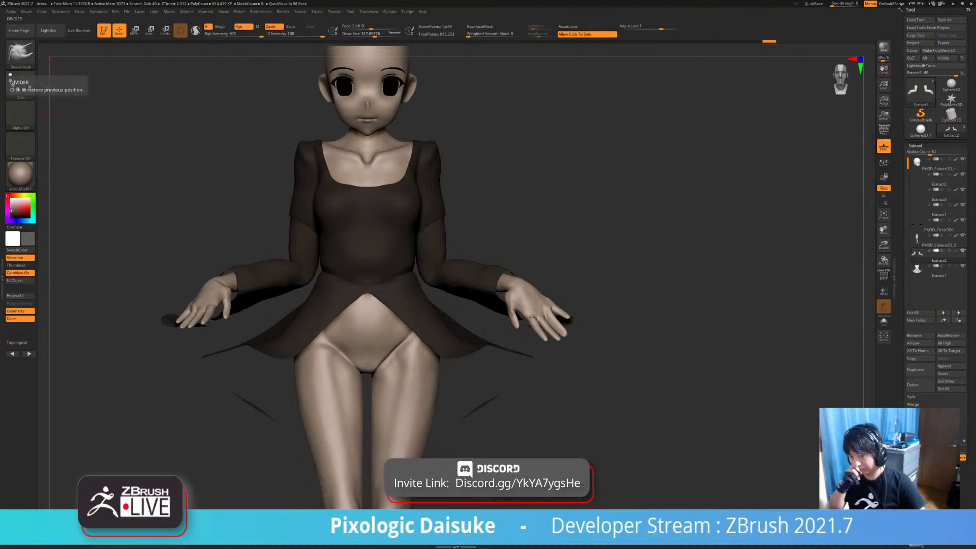
# Select the dress subtool and set the draw size to about 437
pyautogui.moveTo(443, 330); pyautogui.dragTo(442, 311, button='right')
pyautogui.keyDown('alt'); pyautogui.click(447, 336); pyautogui.keyUp('alt')
pyautogui.keyDown('alt'); pyautogui.moveTo(636, 366); pyautogui.dragTo(625, 328); pyautogui.keyUp('alt')
pyautogui.moveTo(351, 339)
pyautogui.keyDown('alt'); pyautogui.mouseDown(button='right')
pyautogui.moveTo(371, 327)
pyautogui.moveTo(356, 305)
pyautogui.moveTo(377, 287)
pyautogui.mouseUp(button='right'); pyautogui.keyUp('alt')
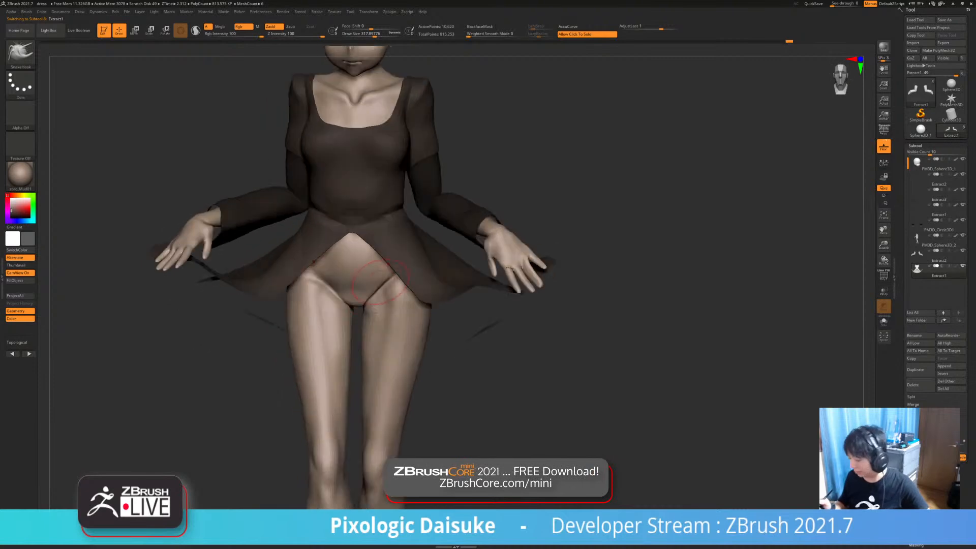
pyautogui.click(379, 33)
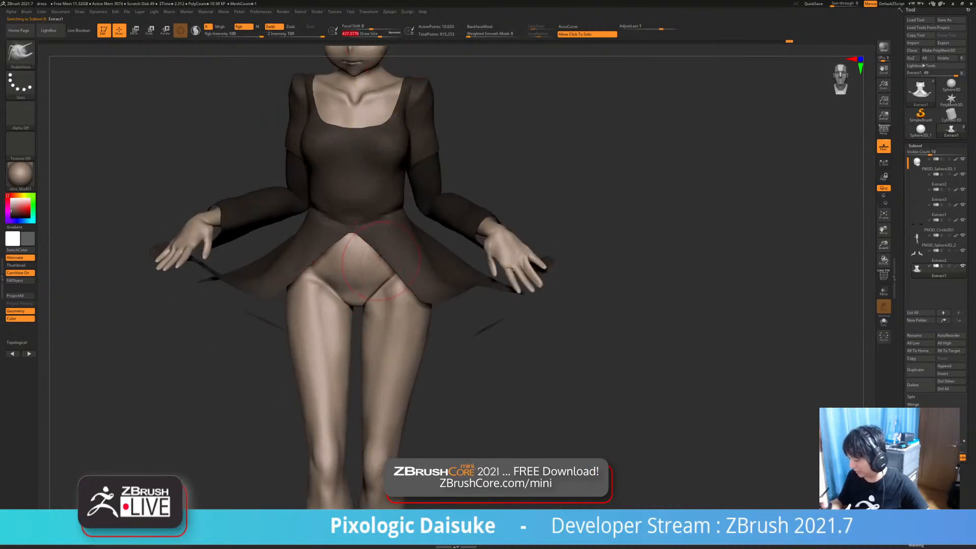
pyautogui.moveTo(363, 222); pyautogui.dragTo(368, 248, button='right')
pyautogui.moveTo(376, 313)
pyautogui.mouseDown(button='right')
pyautogui.moveTo(372, 286)
pyautogui.moveTo(373, 306)
pyautogui.mouseUp(button='right')
pyautogui.moveTo(244, 432)
pyautogui.mouseDown(button='right')
pyautogui.moveTo(249, 376)
pyautogui.moveTo(280, 371)
pyautogui.moveTo(277, 336)
pyautogui.moveTo(280, 369)
pyautogui.moveTo(328, 270)
pyautogui.moveTo(330, 325)
pyautogui.moveTo(509, 188)
pyautogui.mouseUp(button='right')
pyautogui.moveTo(443, 330)
pyautogui.mouseDown(button='right')
pyautogui.moveTo(483, 359)
pyautogui.moveTo(448, 320)
pyautogui.mouseUp(button='right')
pyautogui.keyDown('ctrl'); pyautogui.moveTo(575, 193); pyautogui.dragTo(370, 280, button='right'); pyautogui.keyUp('ctrl')
# Turn on double-sided display for the dress and inspect the inside of the skirt
pyautogui.click(916, 146)
pyautogui.click(918, 154)
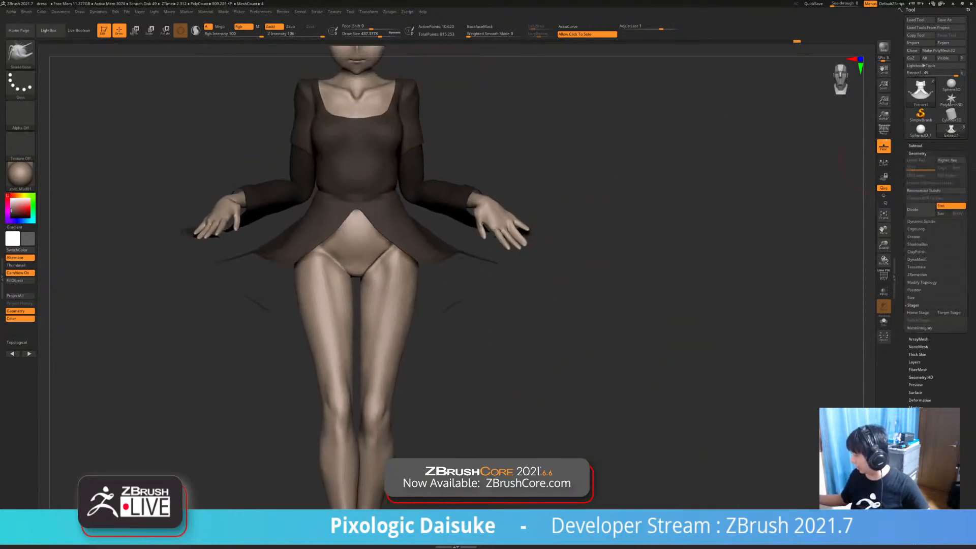
pyautogui.moveTo(971, 265); pyautogui.dragTo(971, 158)
pyautogui.click(925, 385)
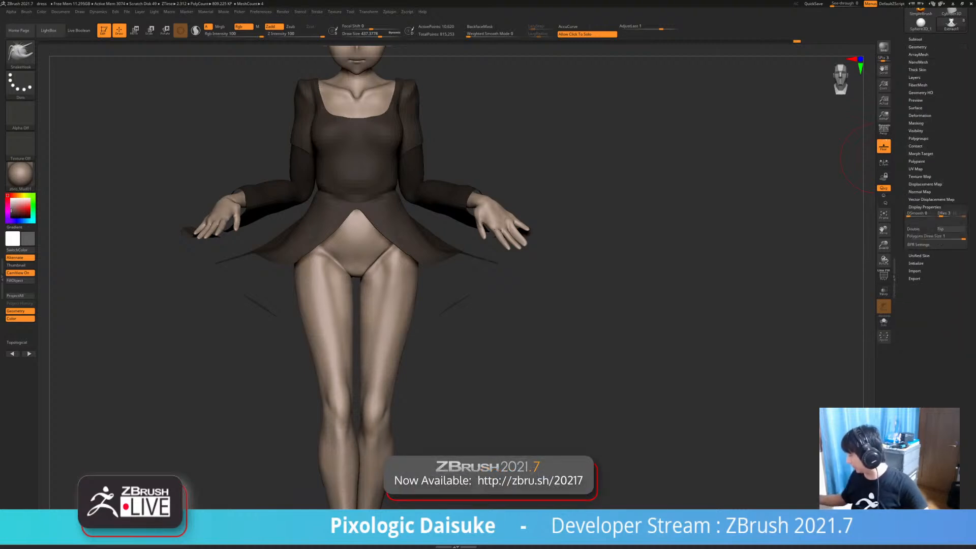
pyautogui.click(913, 229)
pyautogui.moveTo(448, 326); pyautogui.dragTo(476, 303)
pyautogui.keyDown('alt'); pyautogui.moveTo(469, 309); pyautogui.dragTo(421, 305, button='right'); pyautogui.keyUp('alt')
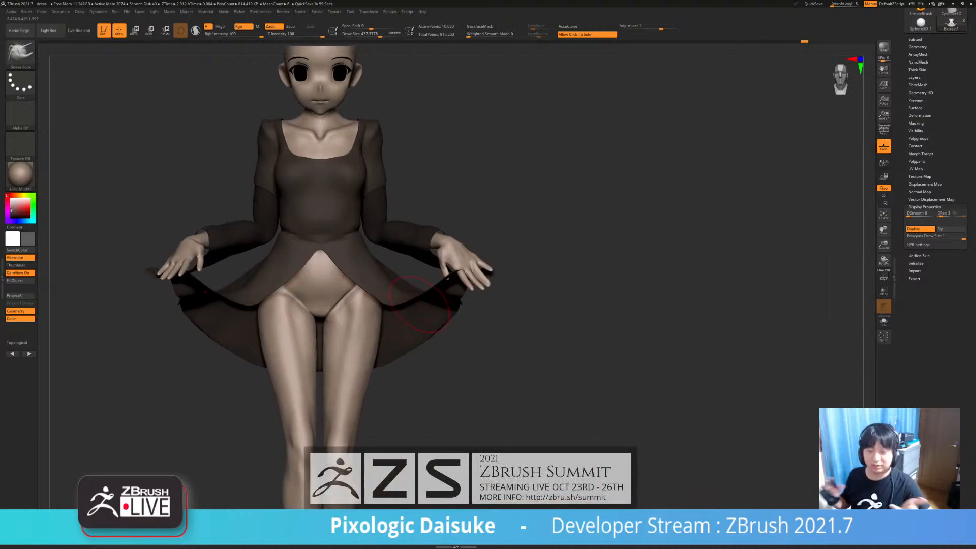
pyautogui.moveTo(420, 305); pyautogui.dragTo(435, 293, button='right')
pyautogui.moveTo(386, 314); pyautogui.dragTo(414, 331, button='right')
pyautogui.press('ctrl')
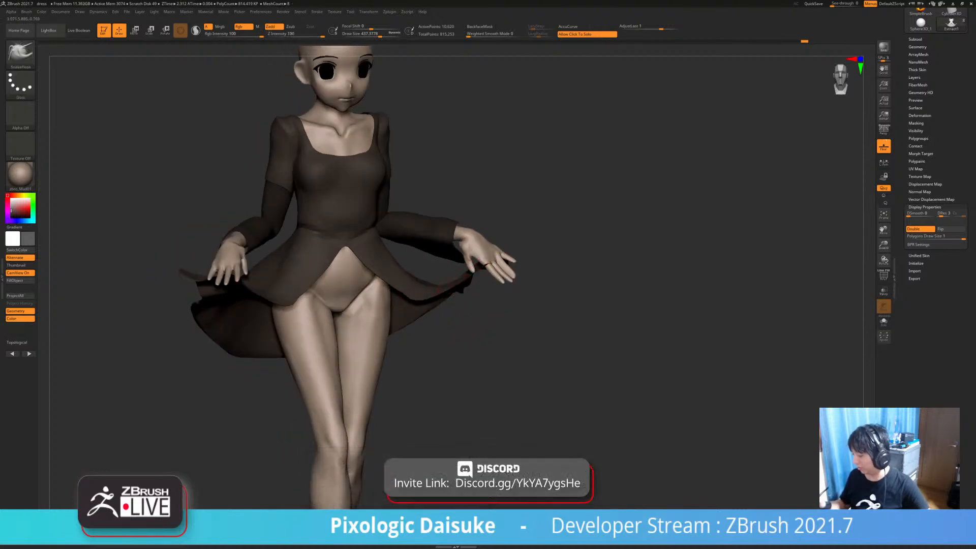
pyautogui.moveTo(468, 276); pyautogui.dragTo(475, 305, button='right')
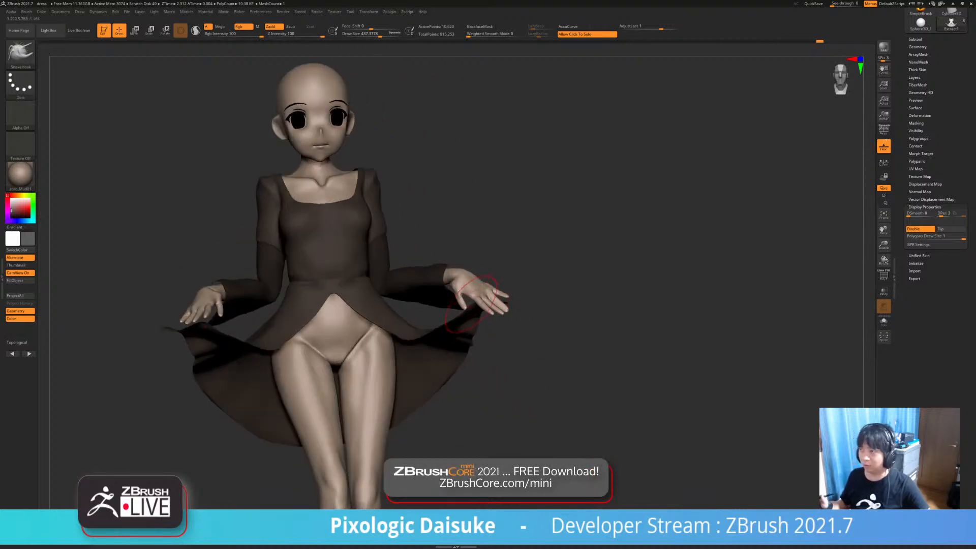
pyautogui.moveTo(451, 312)
pyautogui.mouseDown(button='right')
pyautogui.moveTo(467, 316)
pyautogui.moveTo(374, 335)
pyautogui.moveTo(409, 329)
pyautogui.moveTo(362, 312)
pyautogui.moveTo(299, 310)
pyautogui.moveTo(375, 310)
pyautogui.moveTo(373, 262)
pyautogui.moveTo(331, 262)
pyautogui.moveTo(376, 261)
pyautogui.mouseUp(button='right')
# Select the forearm sleeves subtool and check the whole outfit from the side and front
pyautogui.keyDown('alt'); pyautogui.click(374, 309); pyautogui.keyUp('alt')
pyautogui.keyDown('alt'); pyautogui.click(434, 219); pyautogui.keyUp('alt')
pyautogui.keyDown('ctrl'); pyautogui.moveTo(435, 219); pyautogui.dragTo(434, 244, button='right'); pyautogui.keyUp('ctrl')
pyautogui.moveTo(377, 239); pyautogui.dragTo(433, 219, button='right')
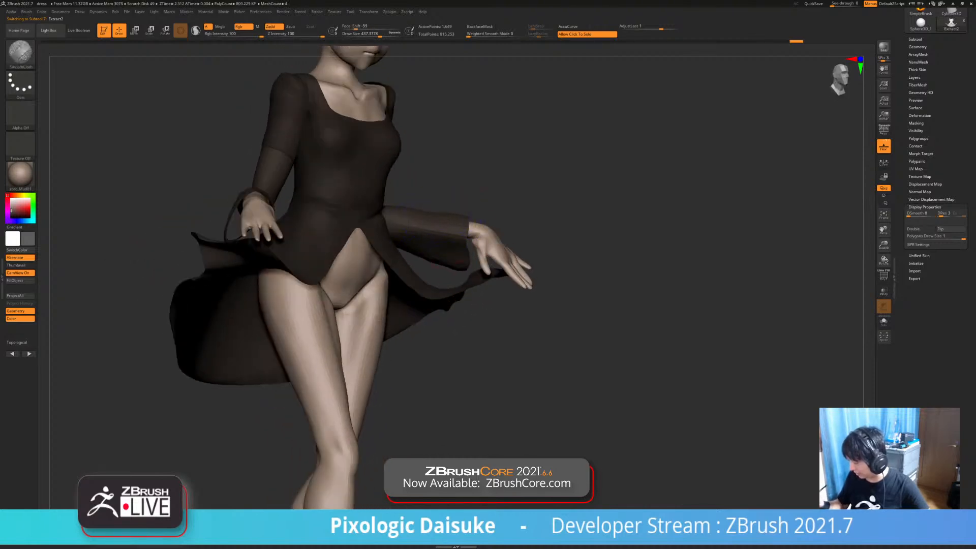
pyautogui.press('shift')
pyautogui.moveTo(438, 217)
pyautogui.keyDown('ctrl'); pyautogui.mouseDown(button='right')
pyautogui.moveTo(448, 204)
pyautogui.moveTo(459, 228)
pyautogui.moveTo(405, 259)
pyautogui.moveTo(566, 319)
pyautogui.moveTo(408, 306)
pyautogui.moveTo(422, 285)
pyautogui.moveTo(418, 255)
pyautogui.mouseUp(button='right'); pyautogui.keyUp('ctrl')
pyautogui.moveTo(418, 254)
pyautogui.keyDown('shift'); pyautogui.mouseDown(button='right')
pyautogui.moveTo(409, 254)
pyautogui.moveTo(411, 296)
pyautogui.mouseUp(button='right'); pyautogui.keyUp('shift')
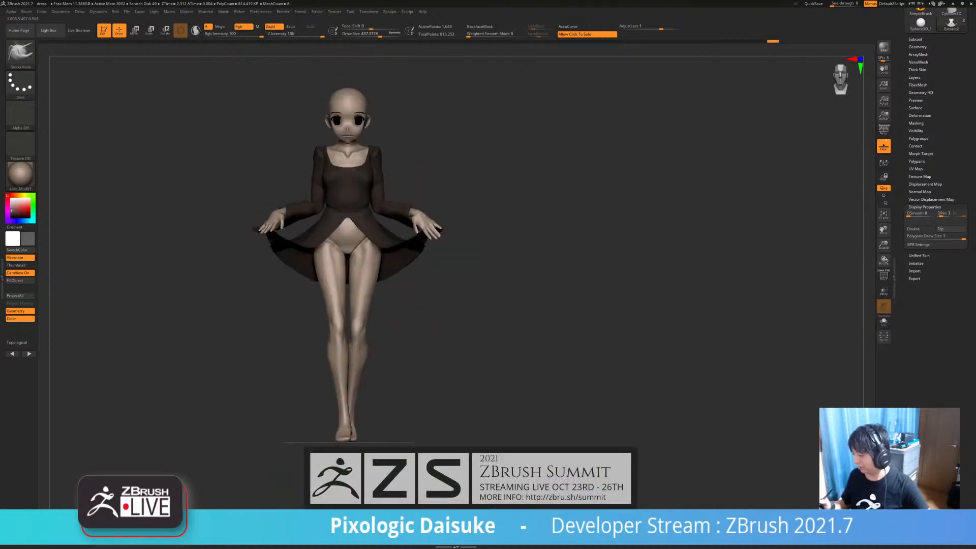
# Insert a SphereInder3D primitive as a new subtool
pyautogui.click(915, 39)
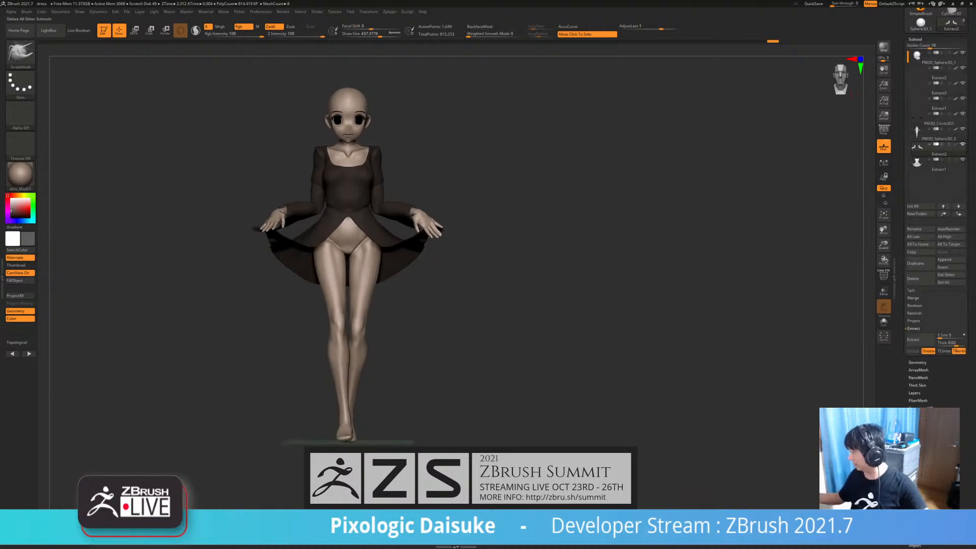
pyautogui.click(951, 267)
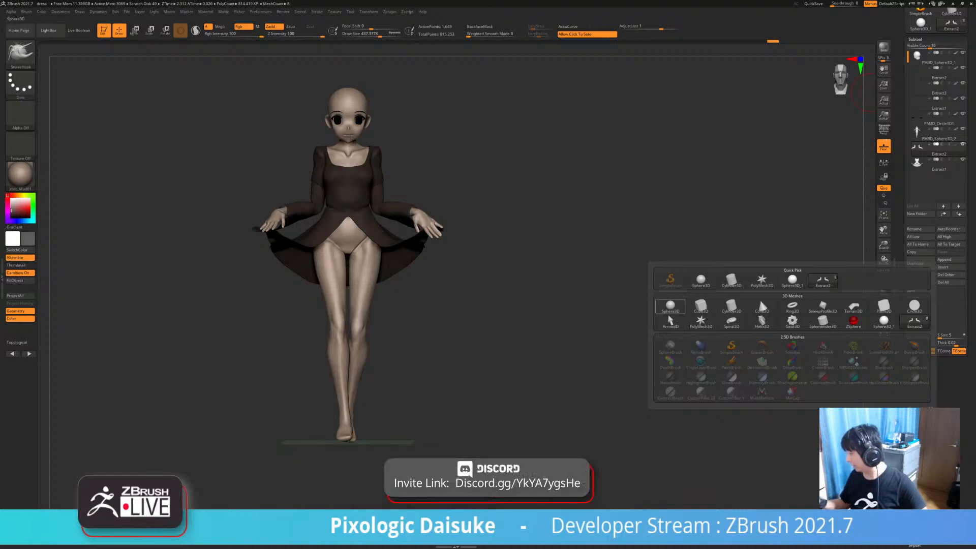
pyautogui.click(823, 319)
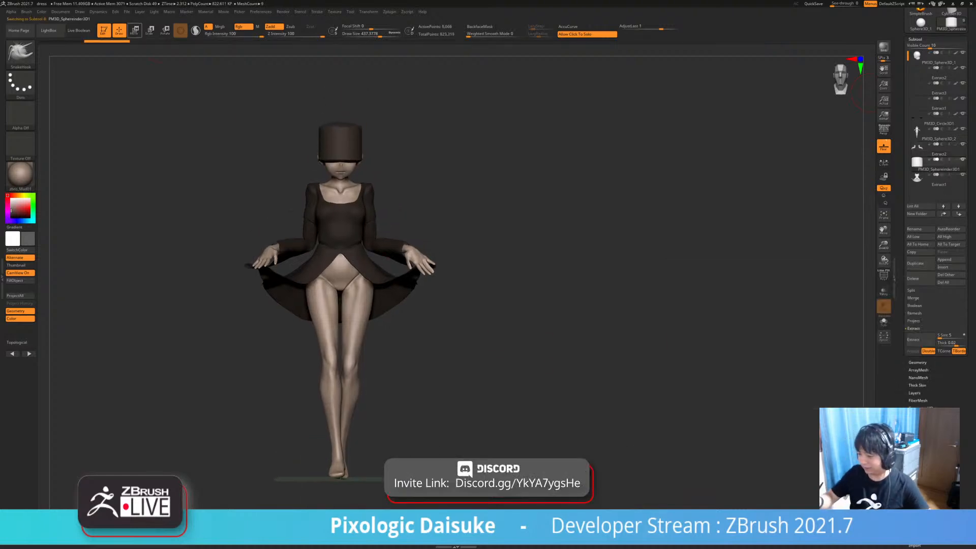
# Move the inserted primitive from the head to the legs and enlarge it to surround them below the hands
pyautogui.press('w')
pyautogui.click(248, 260)
pyautogui.click(884, 321)
pyautogui.moveTo(340, 143); pyautogui.dragTo(376, 365)
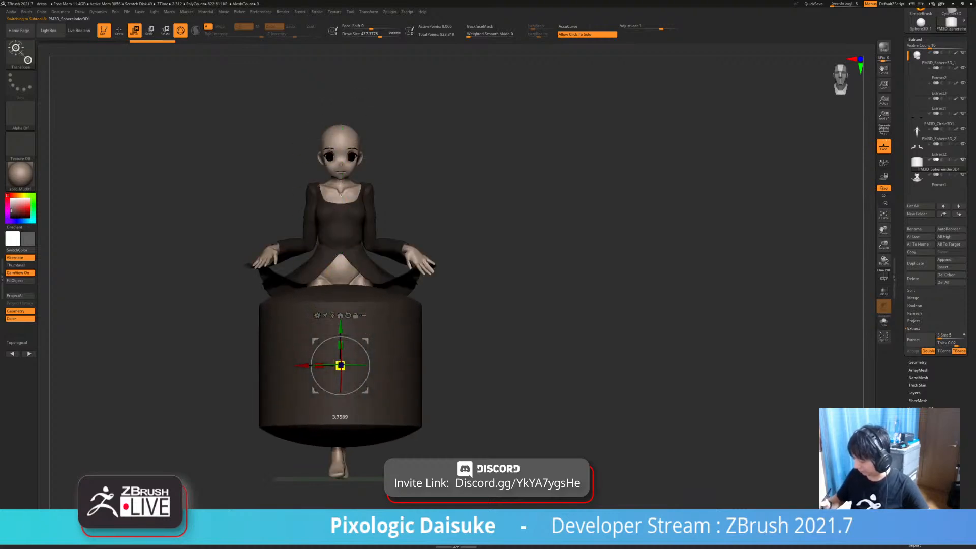
pyautogui.moveTo(366, 356); pyautogui.dragTo(382, 362, button='right')
pyautogui.moveTo(327, 315); pyautogui.dragTo(326, 291)
pyautogui.moveTo(326, 297)
pyautogui.mouseDown(button='right')
pyautogui.moveTo(342, 308)
pyautogui.moveTo(386, 258)
pyautogui.moveTo(376, 265)
pyautogui.mouseUp(button='right')
# Show the wireframe of the cylinder and check its placement around the legs from the side and front
pyautogui.hotkey('shift', 'f')
pyautogui.keyDown('ctrl'); pyautogui.moveTo(213, 208); pyautogui.dragTo(474, 347); pyautogui.keyUp('ctrl')
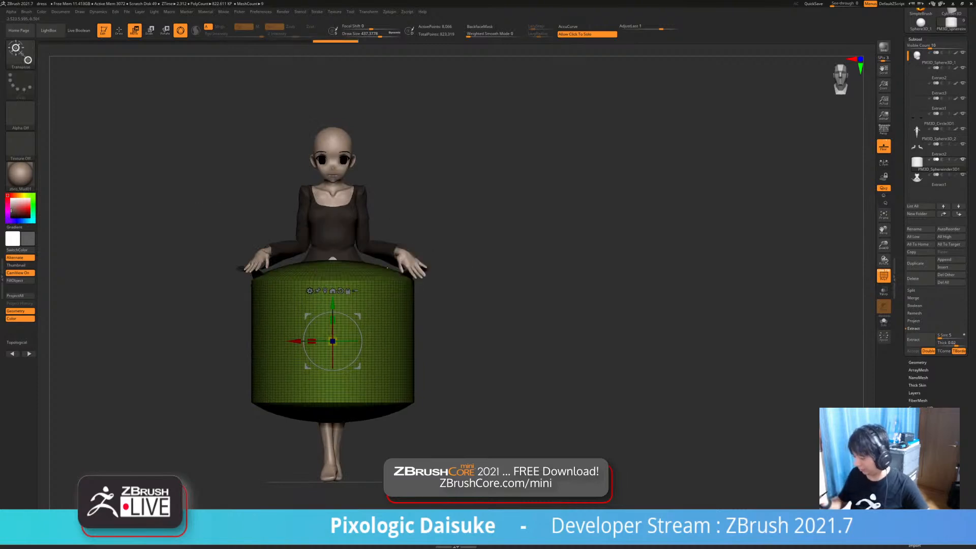
pyautogui.press('q')
pyautogui.keyDown('alt'); pyautogui.moveTo(359, 291); pyautogui.dragTo(437, 258, button='right'); pyautogui.keyUp('alt')
pyautogui.press('w')
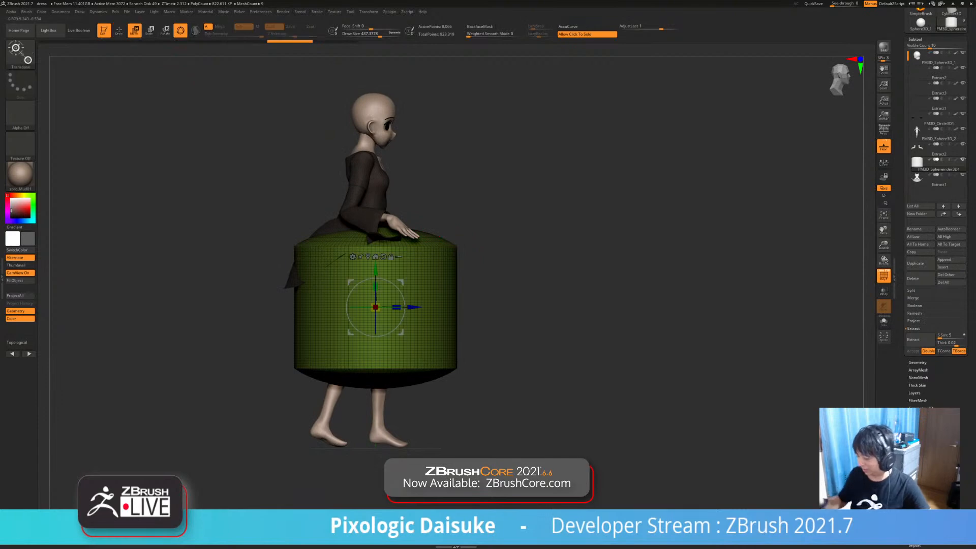
pyautogui.moveTo(351, 283); pyautogui.dragTo(332, 297)
pyautogui.moveTo(333, 285); pyautogui.dragTo(273, 297, button='right')
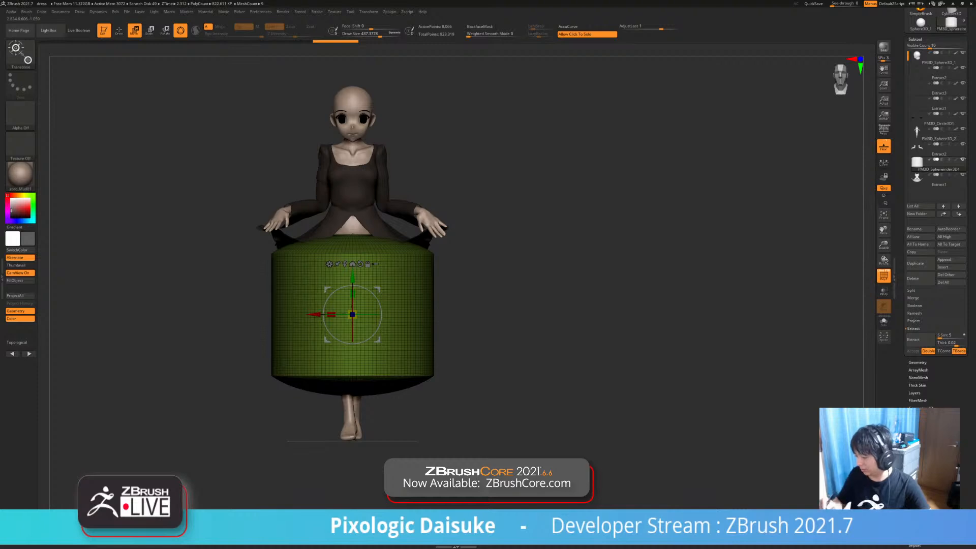
pyautogui.keyDown('alt'); pyautogui.moveTo(340, 325); pyautogui.dragTo(312, 304, button='right'); pyautogui.keyUp('alt')
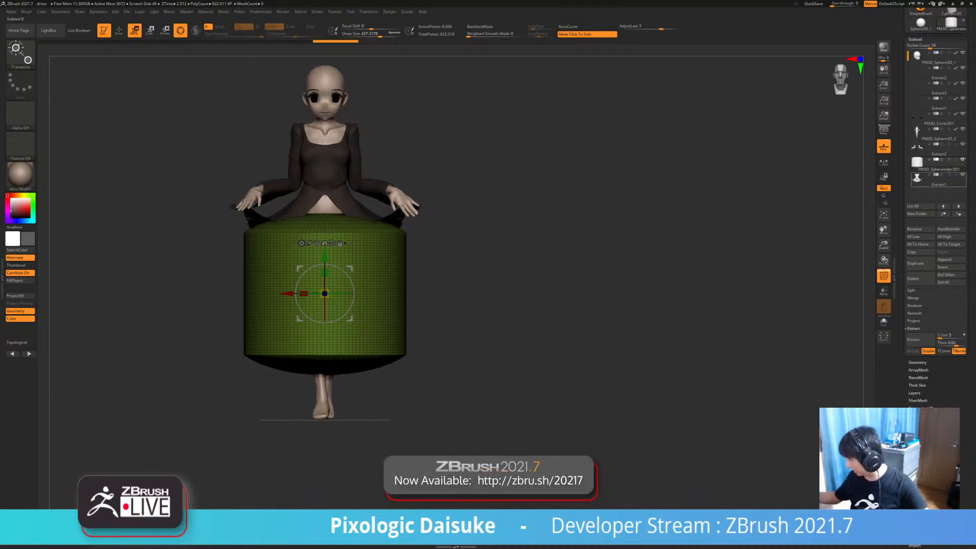
# Simplify the cylinder by removing its surplus horizontal edge loops with Delete Loops
pyautogui.click(918, 363)
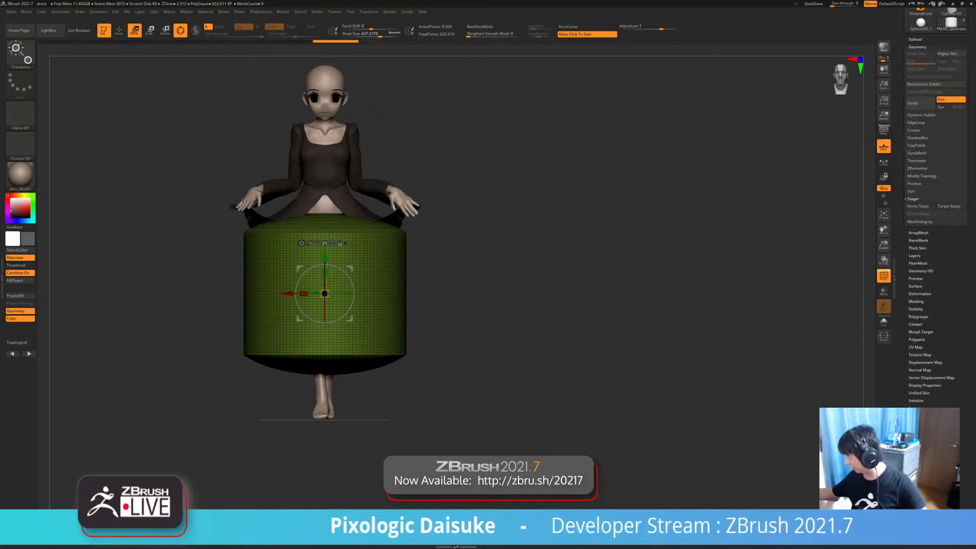
pyautogui.click(916, 123)
pyautogui.click(919, 245)
pyautogui.keyDown('ctrl'); pyautogui.moveTo(335, 295); pyautogui.dragTo(338, 320, button='right'); pyautogui.keyUp('ctrl')
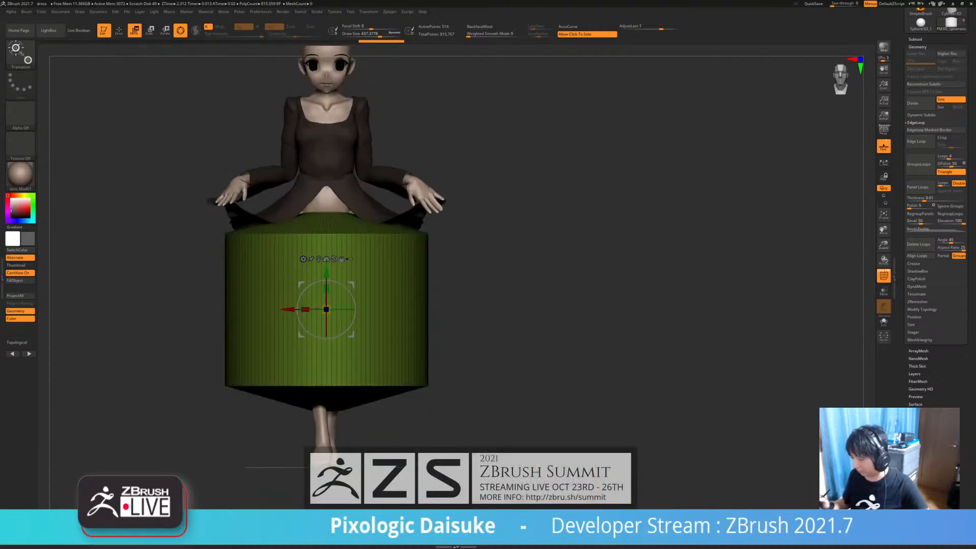
# Mask the cylinder's lower part, narrow its upper end into a taper and raise that end to the waist
pyautogui.moveTo(131, 165)
pyautogui.keyDown('ctrl'); pyautogui.mouseDown()
pyautogui.moveTo(498, 258)
pyautogui.moveTo(145, 270)
pyautogui.mouseUp(); pyautogui.keyUp('ctrl')
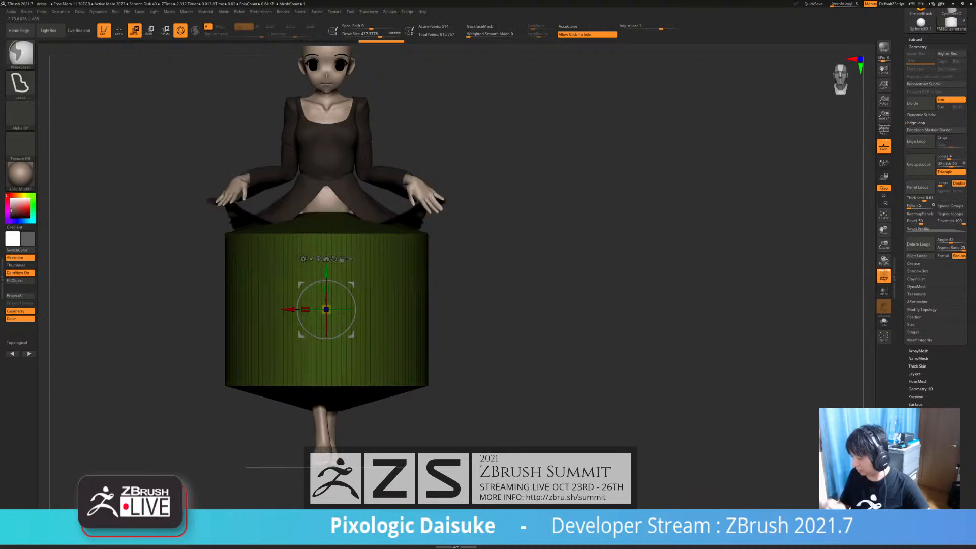
pyautogui.keyDown('ctrl'); pyautogui.click(145, 270); pyautogui.keyUp('ctrl')
pyautogui.moveTo(145, 269); pyautogui.dragTo(214, 272, button='right')
pyautogui.keyDown('ctrl'); pyautogui.click(213, 272); pyautogui.keyUp('ctrl')
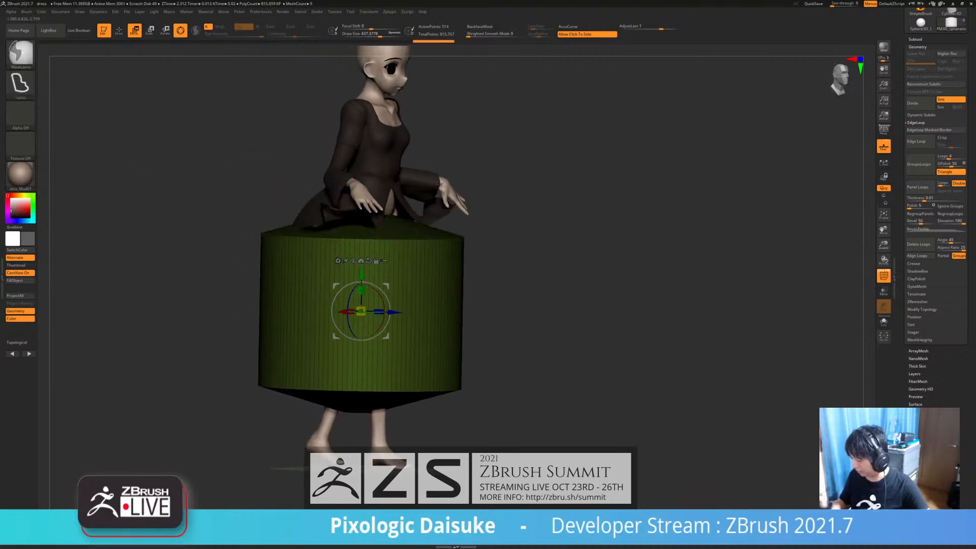
pyautogui.hotkey('ctrl', 'z')
pyautogui.moveTo(361, 311); pyautogui.dragTo(354, 312)
pyautogui.moveTo(549, 305)
pyautogui.mouseDown()
pyautogui.moveTo(498, 313)
pyautogui.moveTo(487, 343)
pyautogui.mouseUp()
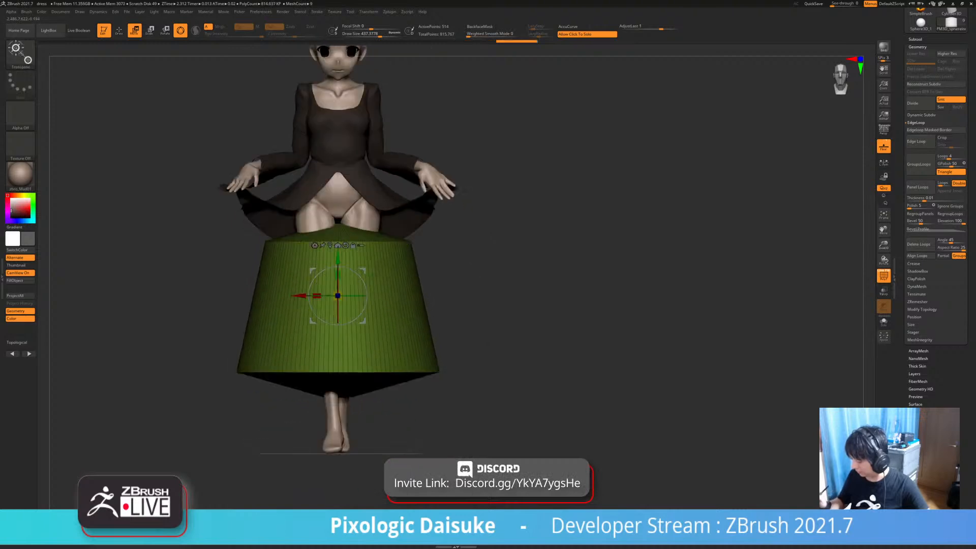
pyautogui.moveTo(338, 256); pyautogui.dragTo(338, 208)
pyautogui.moveTo(311, 236); pyautogui.dragTo(351, 292, button='right')
# Mask the tapered cylinder's upper part and extend its lower end down to the floor at the feet
pyautogui.moveTo(146, 346)
pyautogui.keyDown('ctrl'); pyautogui.mouseDown()
pyautogui.moveTo(545, 351)
pyautogui.moveTo(168, 432)
pyautogui.mouseUp(); pyautogui.keyUp('ctrl')
pyautogui.keyDown('ctrl'); pyautogui.moveTo(305, 386); pyautogui.dragTo(280, 303, button='right'); pyautogui.keyUp('ctrl')
pyautogui.keyDown('alt'); pyautogui.moveTo(325, 215); pyautogui.dragTo(326, 266); pyautogui.keyUp('alt')
pyautogui.moveTo(325, 305); pyautogui.dragTo(324, 369)
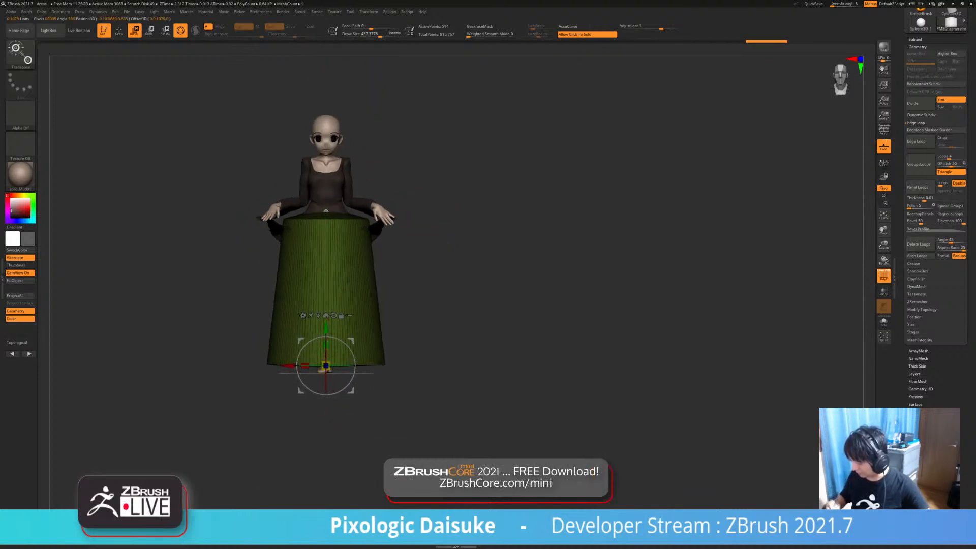
# Compare the tapered cylinder alone and together with the figure, and activate the dynamics Collision Volume
pyautogui.keyDown('ctrl'); pyautogui.moveTo(480, 239); pyautogui.dragTo(468, 300, button='right'); pyautogui.keyUp('ctrl')
pyautogui.moveTo(468, 300)
pyautogui.keyDown('alt'); pyautogui.mouseDown(button='right')
pyautogui.moveTo(494, 321)
pyautogui.moveTo(570, 320)
pyautogui.moveTo(478, 312)
pyautogui.mouseUp(button='right'); pyautogui.keyUp('alt')
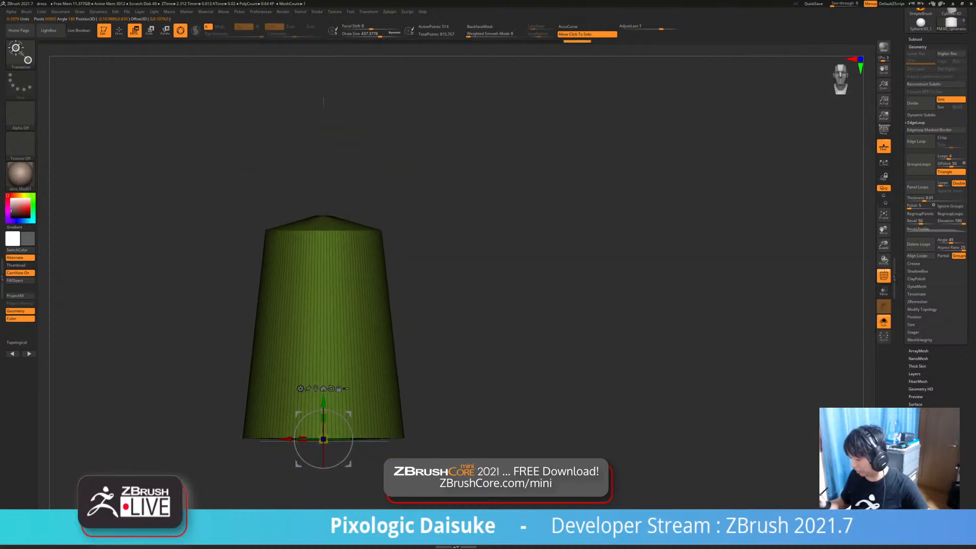
pyautogui.click(477, 313)
pyautogui.click(477, 312)
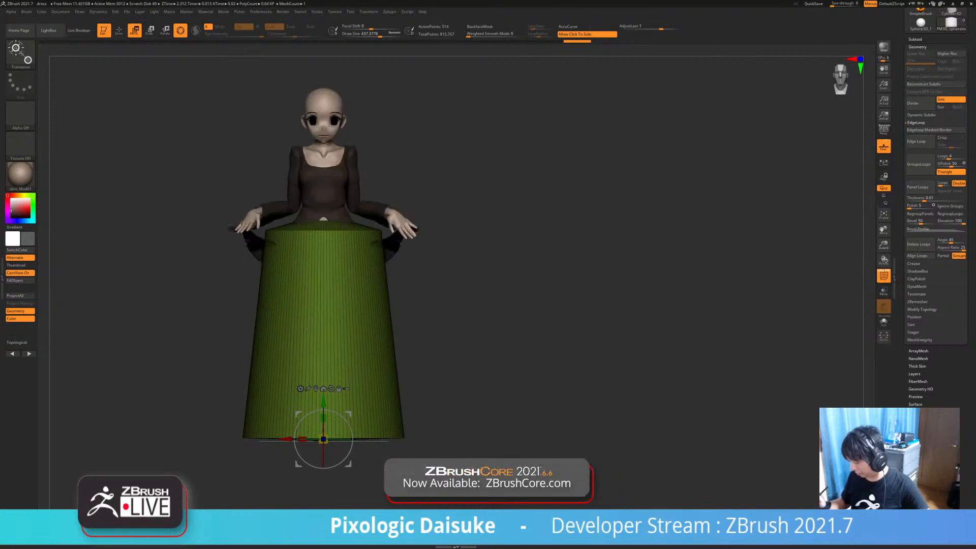
pyautogui.click(478, 312)
pyautogui.keyDown('alt'); pyautogui.moveTo(477, 312); pyautogui.dragTo(460, 300, button='right'); pyautogui.keyUp('alt')
pyautogui.click(460, 300)
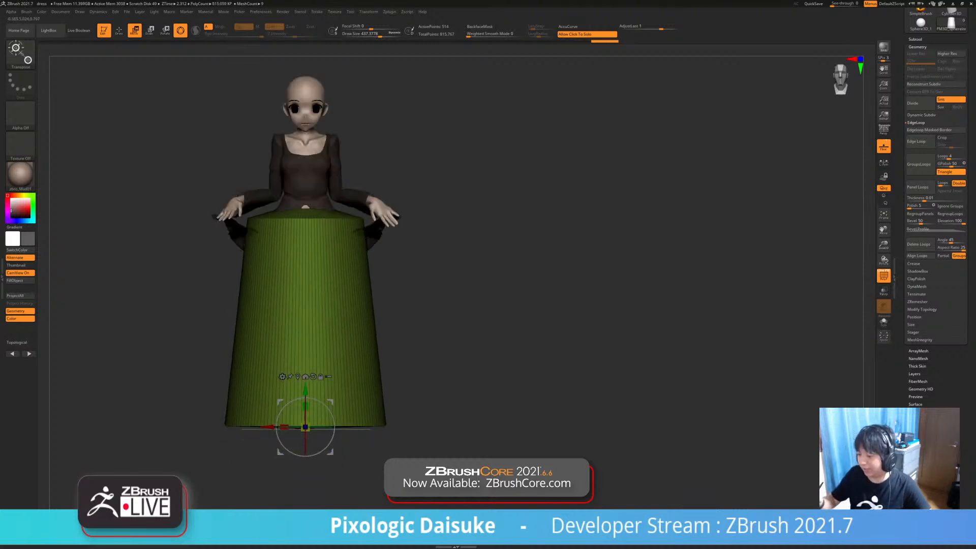
pyautogui.click(460, 300)
pyautogui.click(98, 11)
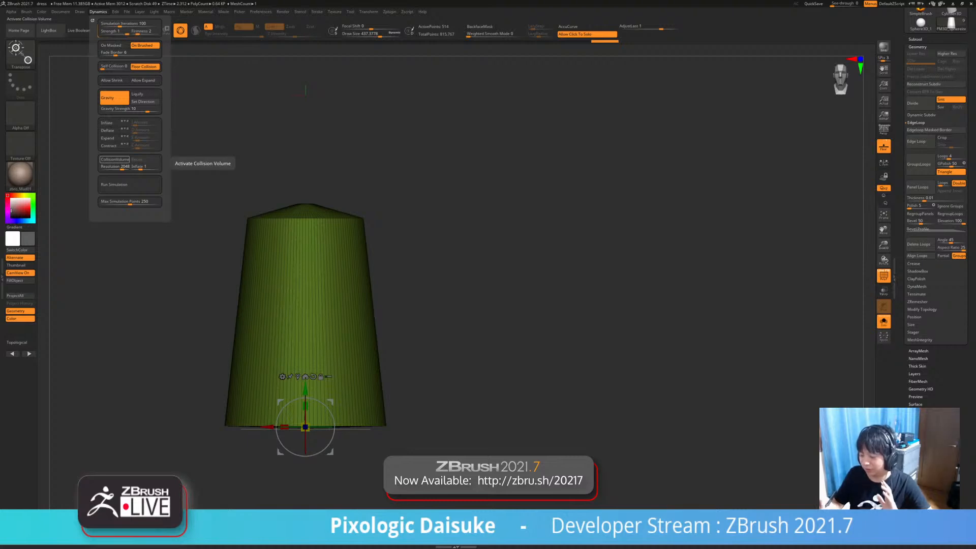
pyautogui.click(115, 159)
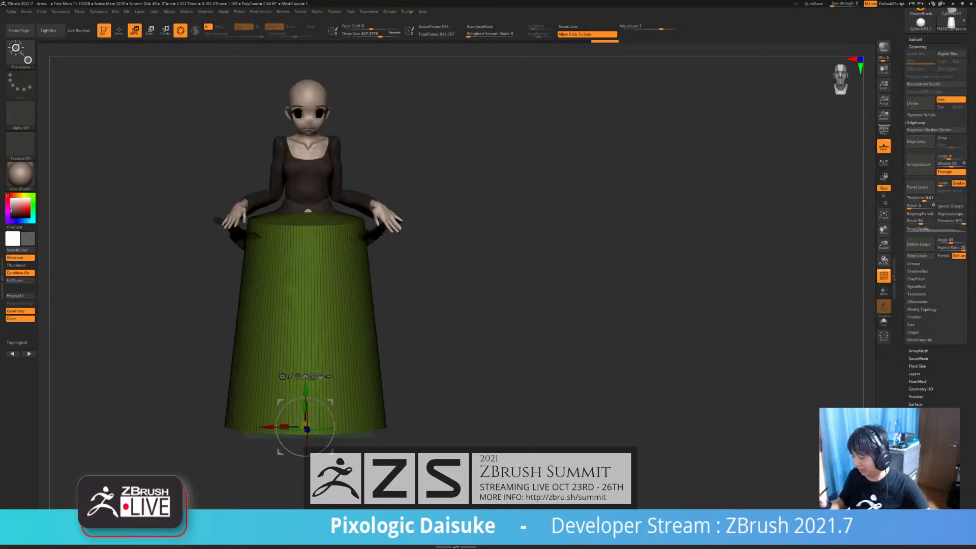
# Insert a Plane3D subtool, lay it flat at the height of the head and enlarge it well beyond the figure
pyautogui.click(915, 39)
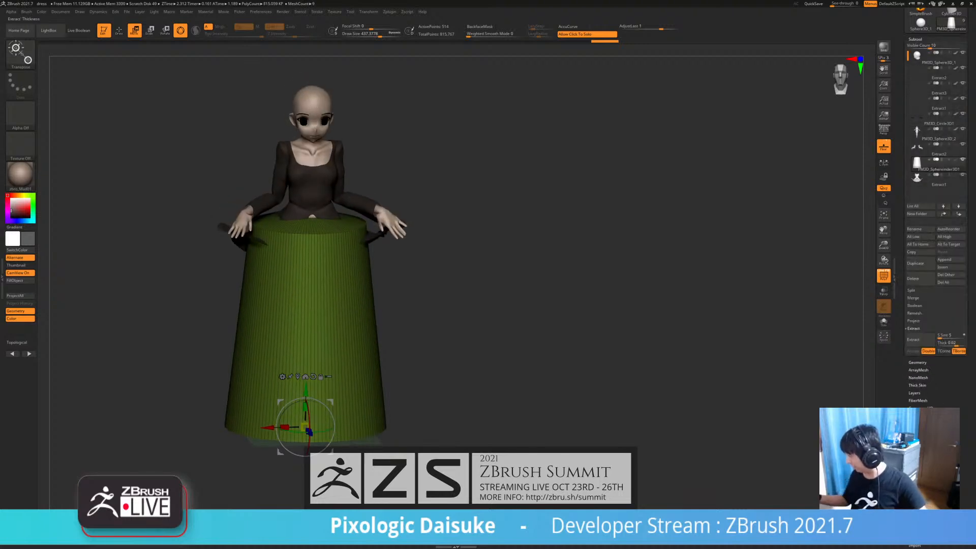
pyautogui.click(950, 267)
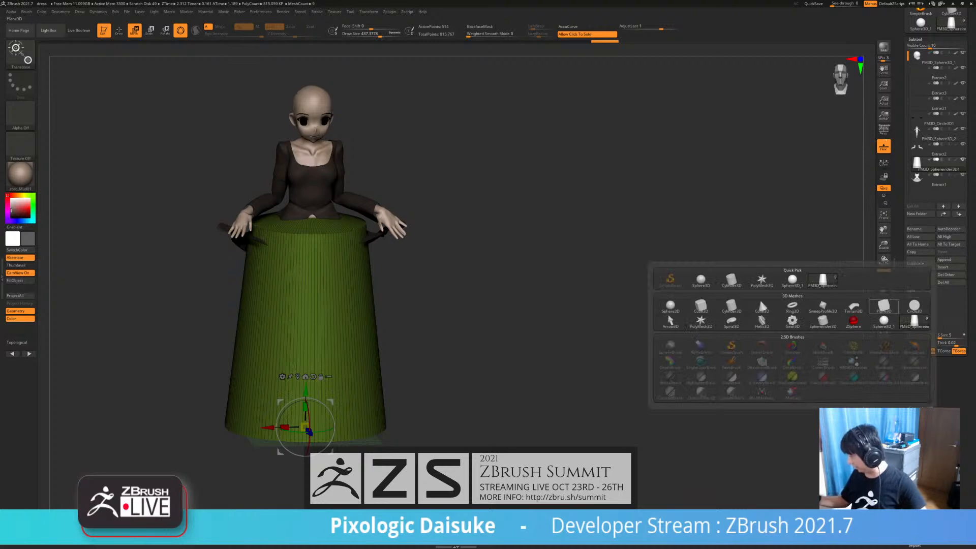
pyautogui.click(884, 308)
pyautogui.moveTo(245, 178)
pyautogui.keyDown('ctrl'); pyautogui.mouseDown(button='right')
pyautogui.moveTo(244, 138)
pyautogui.moveTo(245, 193)
pyautogui.mouseUp(button='right'); pyautogui.keyUp('ctrl')
pyautogui.keyDown('alt'); pyautogui.moveTo(232, 157); pyautogui.dragTo(245, 183, button='right'); pyautogui.keyUp('alt')
pyautogui.moveTo(244, 182); pyautogui.dragTo(340, 182, button='right')
pyautogui.keyDown('shift'); pyautogui.moveTo(354, 131); pyautogui.dragTo(325, 102); pyautogui.keyUp('shift')
pyautogui.keyDown('shift'); pyautogui.moveTo(325, 153); pyautogui.dragTo(274, 203, button='right'); pyautogui.keyUp('shift')
pyautogui.moveTo(318, 121); pyautogui.dragTo(405, 121)
pyautogui.keyDown('alt'); pyautogui.moveTo(404, 203); pyautogui.dragTo(470, 315, button='right'); pyautogui.keyUp('alt')
pyautogui.keyDown('shift'); pyautogui.moveTo(470, 314); pyautogui.dragTo(468, 269, button='right'); pyautogui.keyUp('shift')
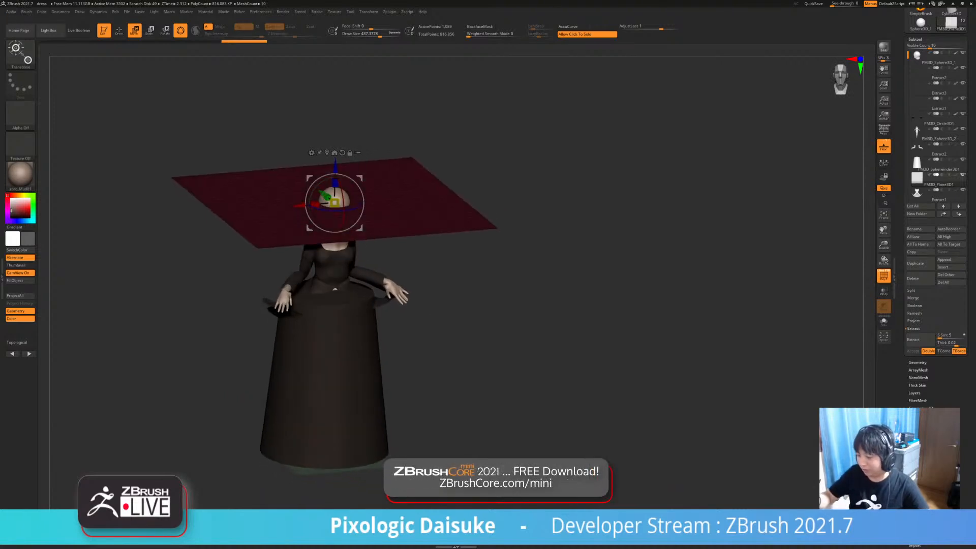
# Try running the cloth simulation on the flat plane above the figure and check it from the front
pyautogui.click(98, 12)
pyautogui.click(130, 185)
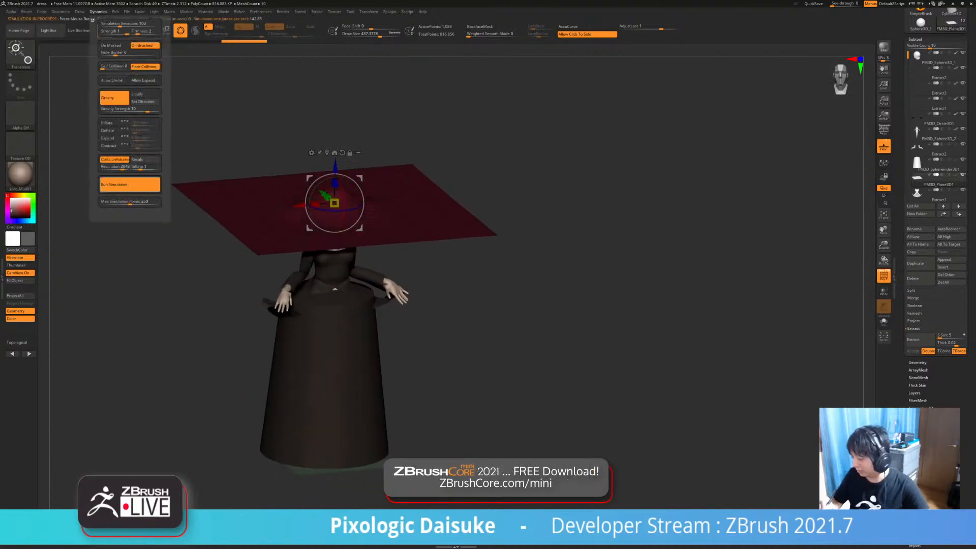
pyautogui.keyDown('shift'); pyautogui.moveTo(468, 269); pyautogui.dragTo(448, 244, button='right'); pyautogui.keyUp('shift')
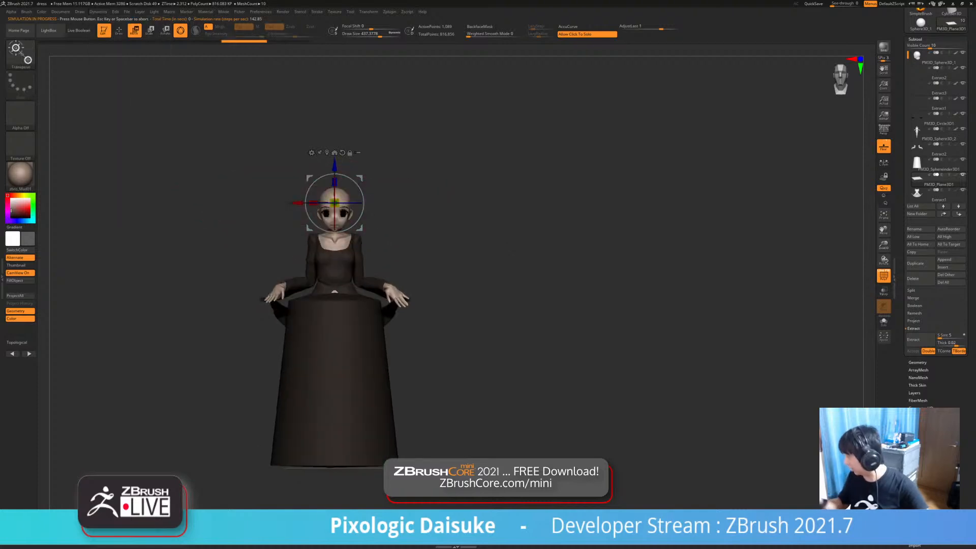
# Select the tapered cylinder subtool and hide all the other subtools
pyautogui.click(935, 164)
pyautogui.click(962, 160)
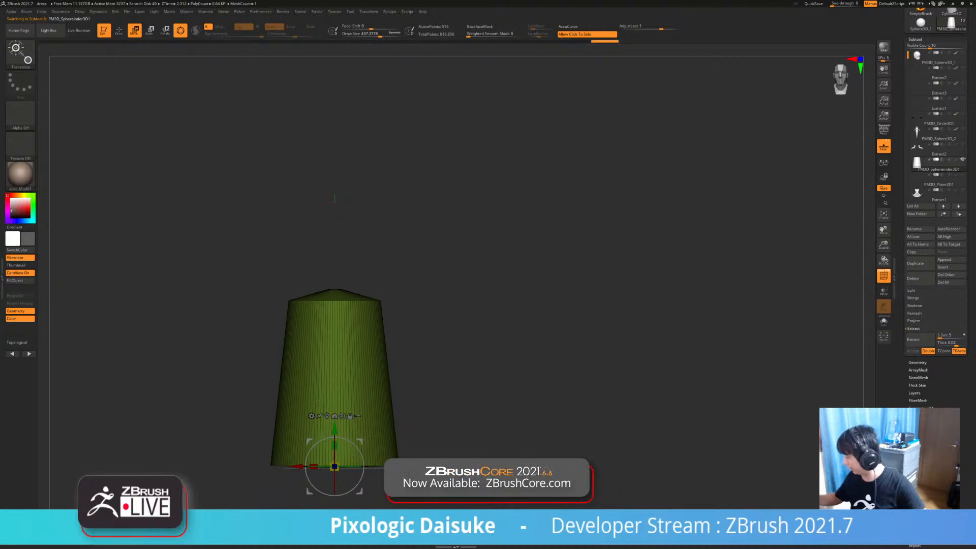
pyautogui.keyDown('alt'); pyautogui.moveTo(335, 199); pyautogui.dragTo(350, 163, button='right'); pyautogui.keyUp('alt')
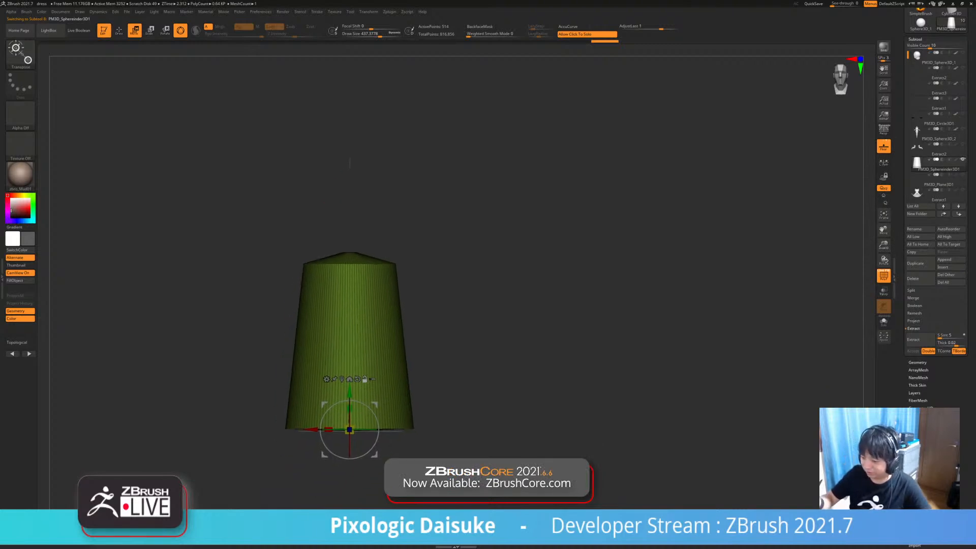
# Try to activate the Collision Volume with only the tapered cylinder visible
pyautogui.click(98, 12)
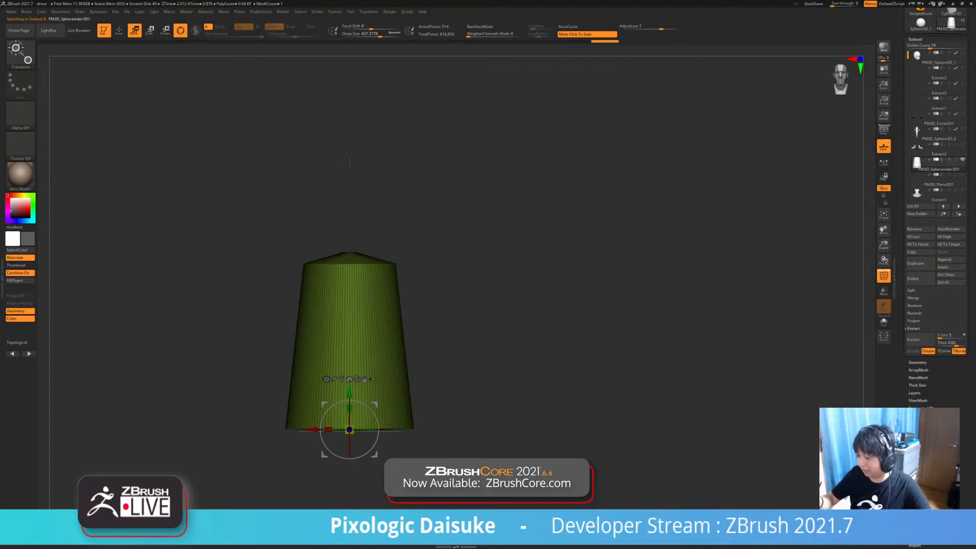
pyautogui.press('q')
pyautogui.moveTo(460, 251)
pyautogui.mouseDown(button='right')
pyautogui.moveTo(463, 278)
pyautogui.moveTo(436, 275)
pyautogui.mouseUp(button='right')
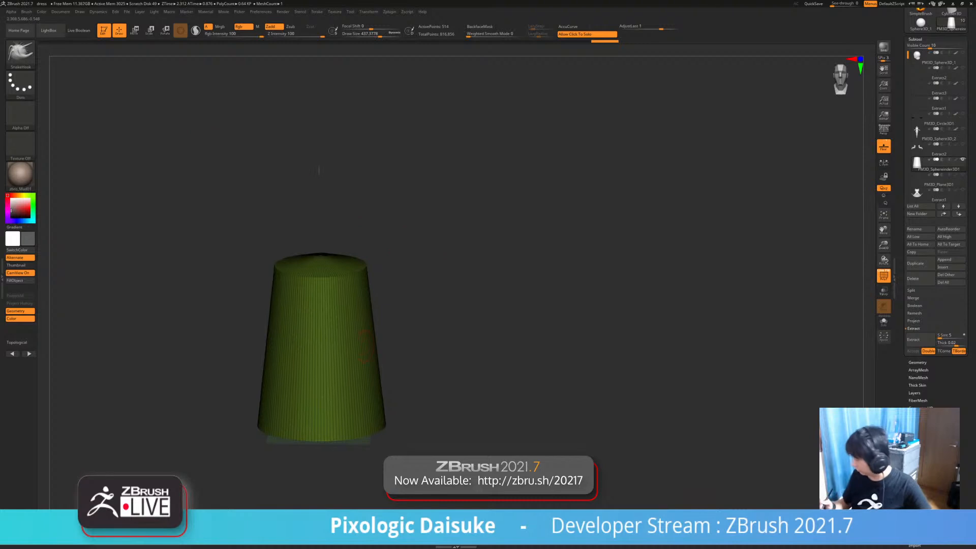
pyautogui.moveTo(939, 179)
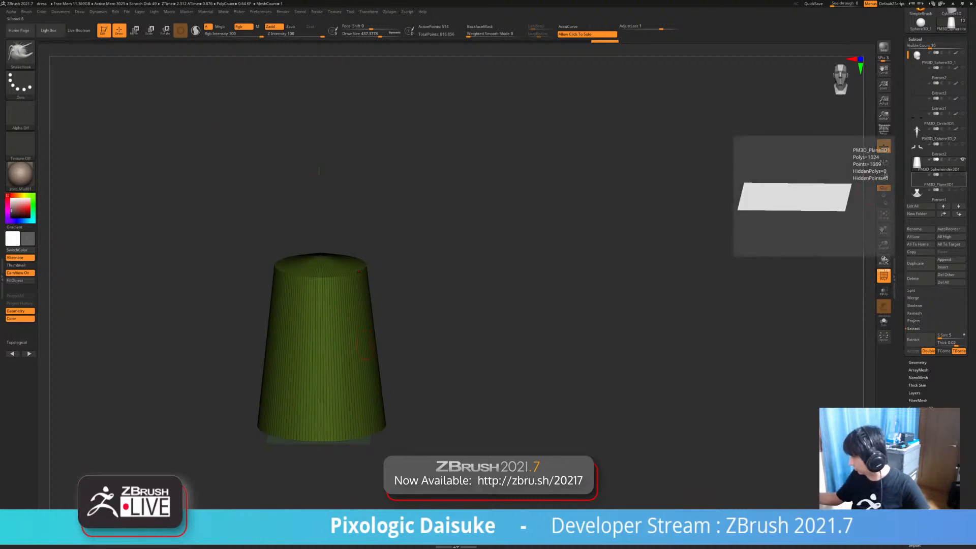
pyautogui.click(98, 11)
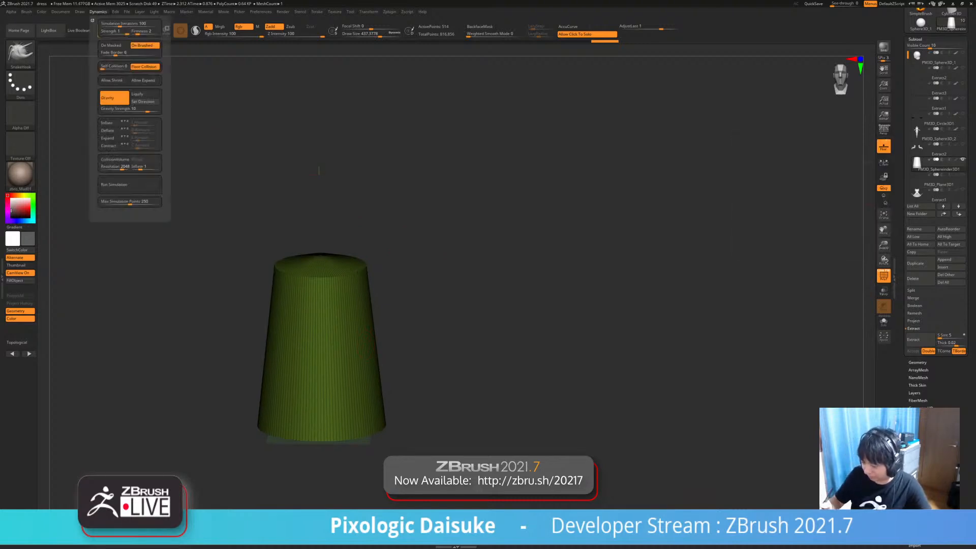
pyautogui.click(115, 160)
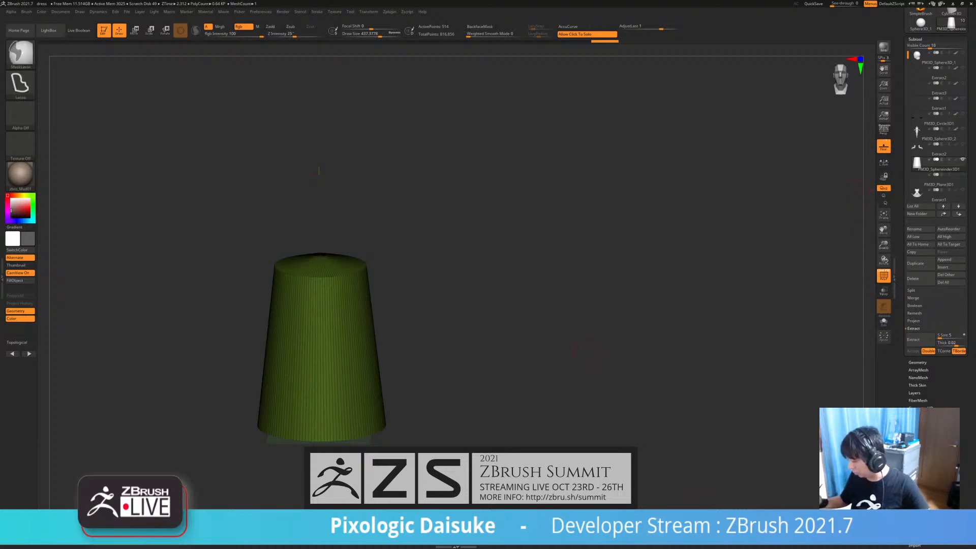
pyautogui.keyDown('alt'); pyautogui.moveTo(318, 171); pyautogui.dragTo(343, 165); pyautogui.keyUp('alt')
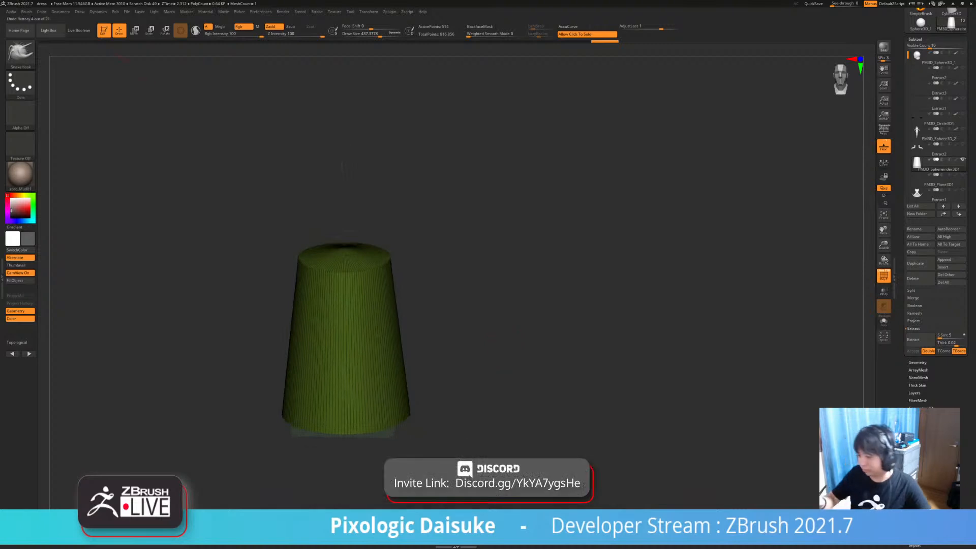
pyautogui.moveTo(98, 12)
pyautogui.click(120, 158)
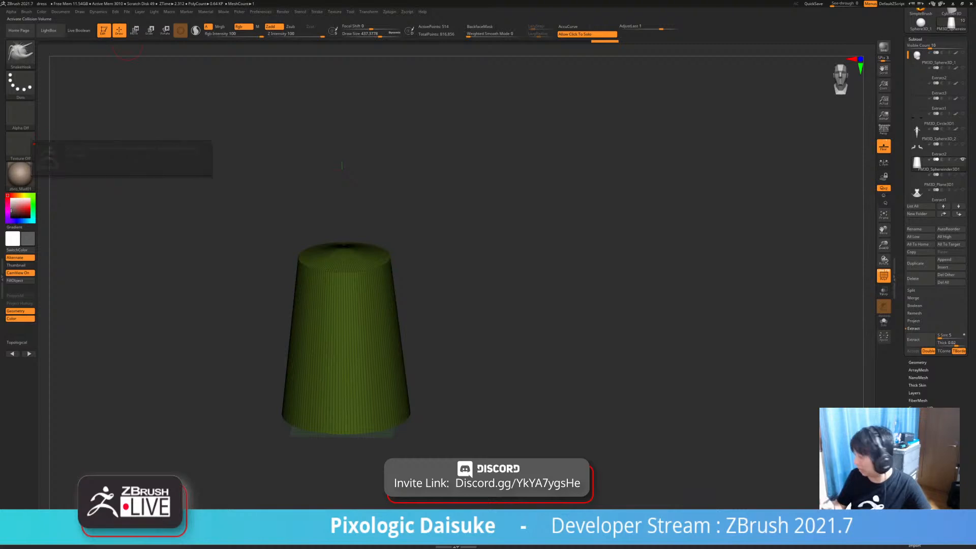
# Select the plane subtool and activate the Collision Volume with just the plane and the tapered cylinder visible
pyautogui.click(938, 179)
pyautogui.keyDown('alt'); pyautogui.moveTo(354, 166); pyautogui.dragTo(362, 170, button='right'); pyautogui.keyUp('alt')
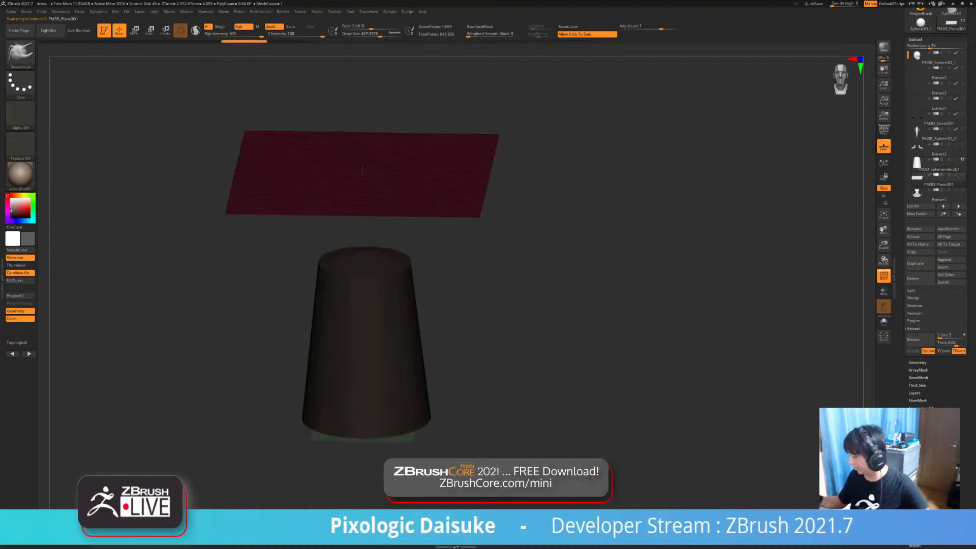
pyautogui.click(98, 11)
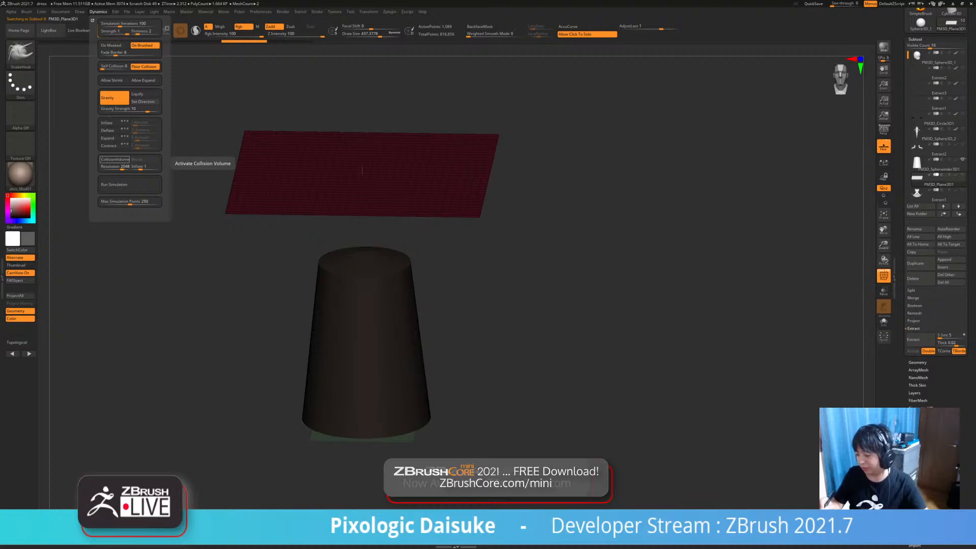
pyautogui.click(98, 11)
pyautogui.click(113, 159)
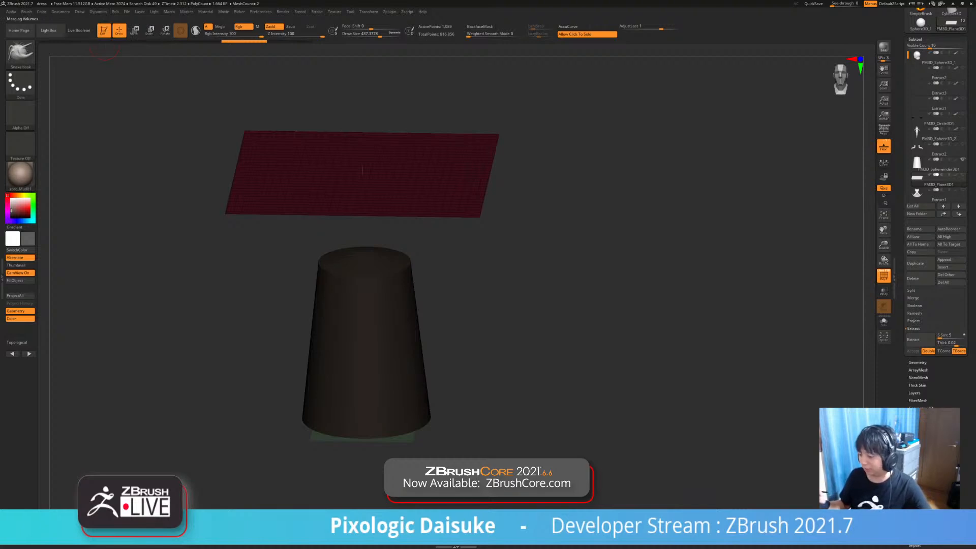
pyautogui.click(80, 12)
pyautogui.moveTo(98, 11)
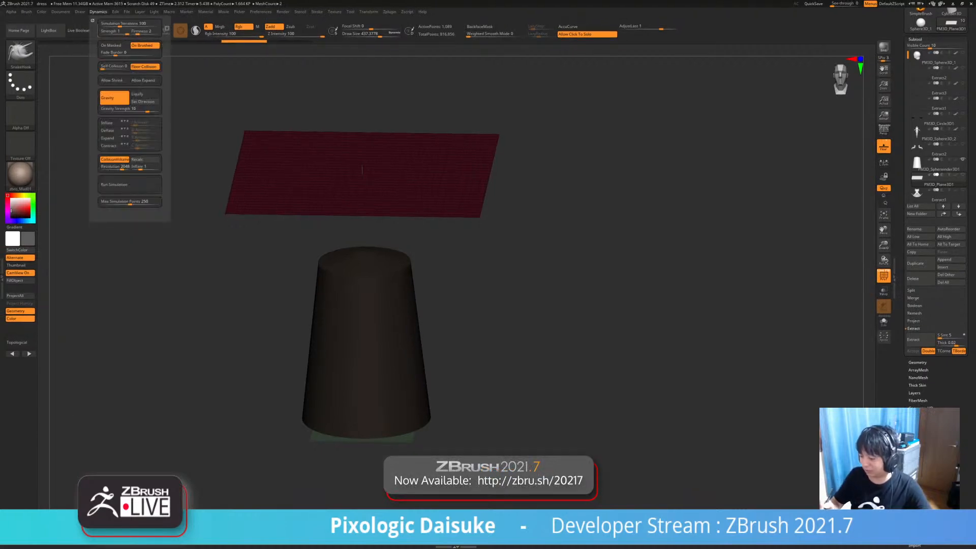
# Run the cloth simulation to drape the plane over the tapered cylinder, and undo the drape
pyautogui.click(130, 185)
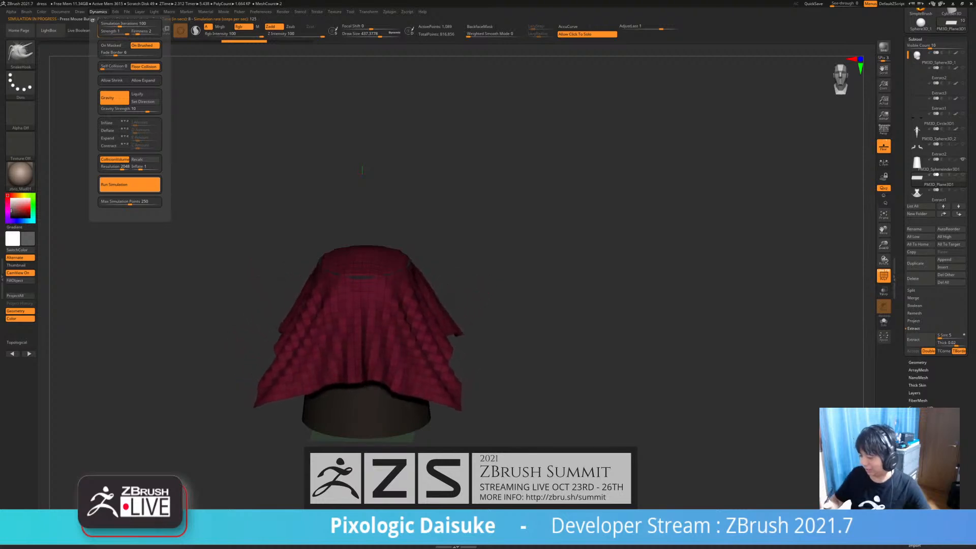
pyautogui.press('ctrl')
pyautogui.hotkey('ctrl', 'z')
# Turn off the wireframe display on the plane and the tapered cylinder
pyautogui.keyDown('alt'); pyautogui.moveTo(408, 274); pyautogui.dragTo(382, 282); pyautogui.keyUp('alt')
pyautogui.hotkey('shift', 'f')
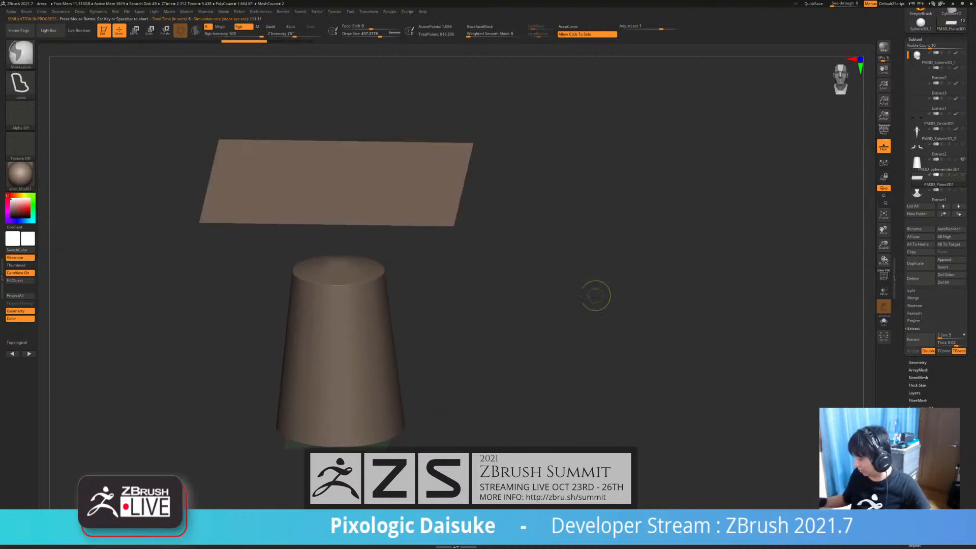
# Rerun the cloth simulation on the flat plane above the tapered cylinder, inspect the folds from the side, and undo the drape
pyautogui.click(98, 11)
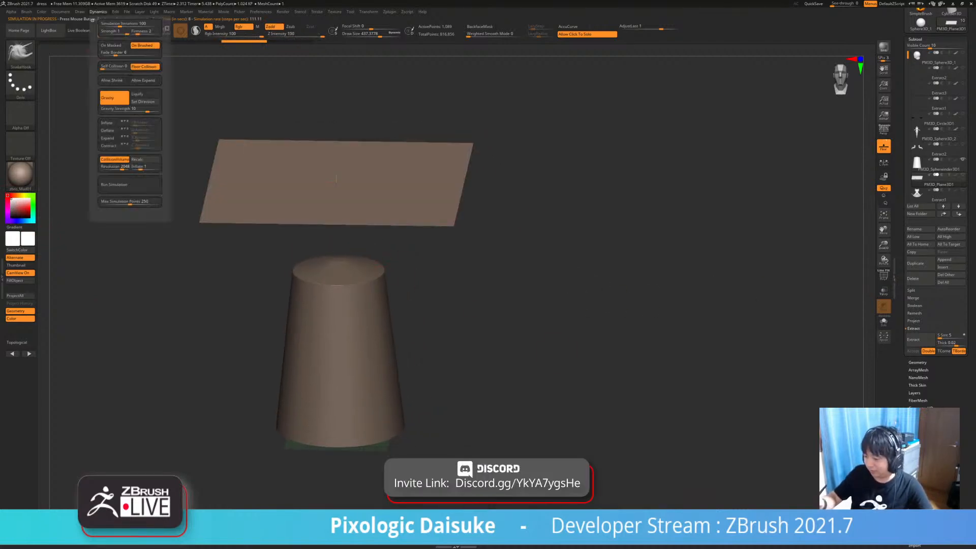
pyautogui.click(129, 185)
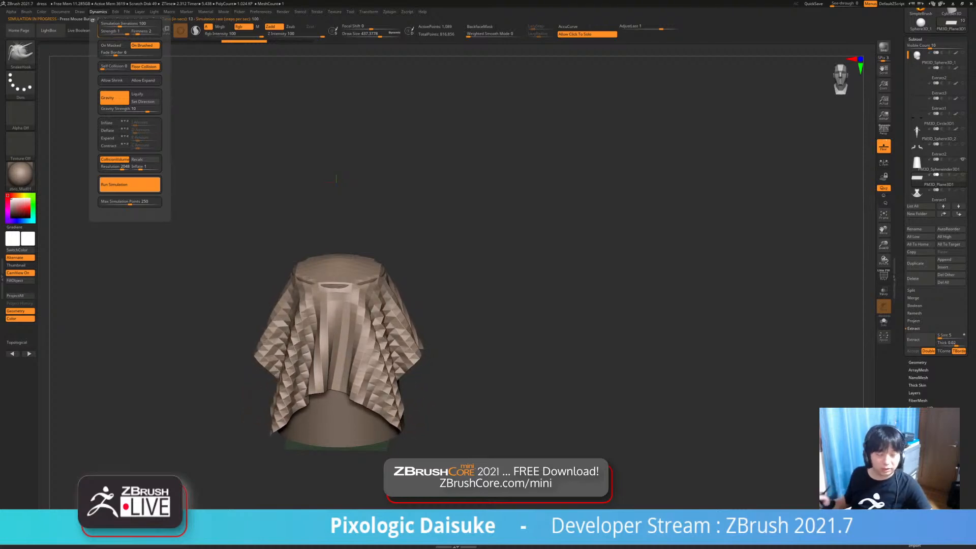
pyautogui.moveTo(337, 179); pyautogui.dragTo(391, 151)
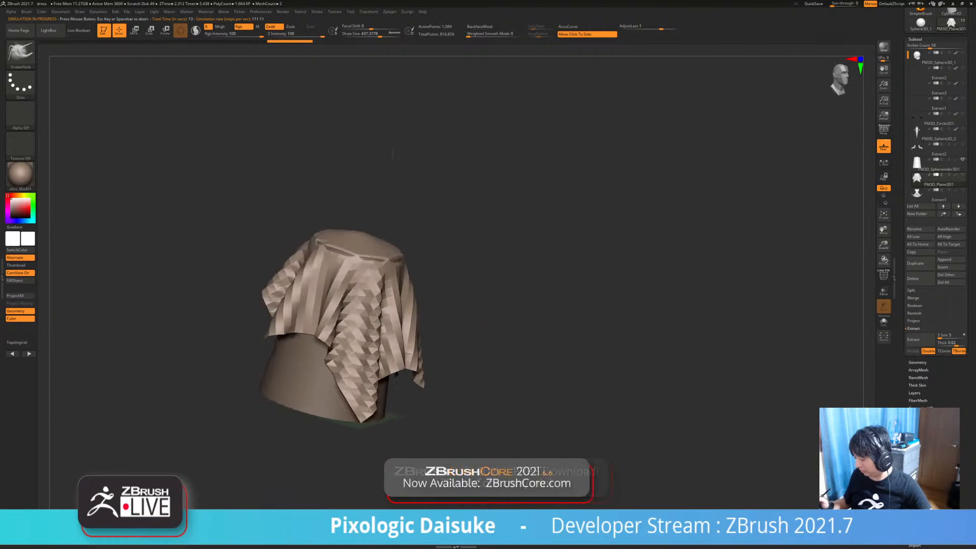
pyautogui.hotkey('ctrl', 'z')
pyautogui.moveTo(475, 336); pyautogui.dragTo(428, 330)
pyautogui.keyDown('alt'); pyautogui.moveTo(498, 325); pyautogui.dragTo(499, 365); pyautogui.keyUp('alt')
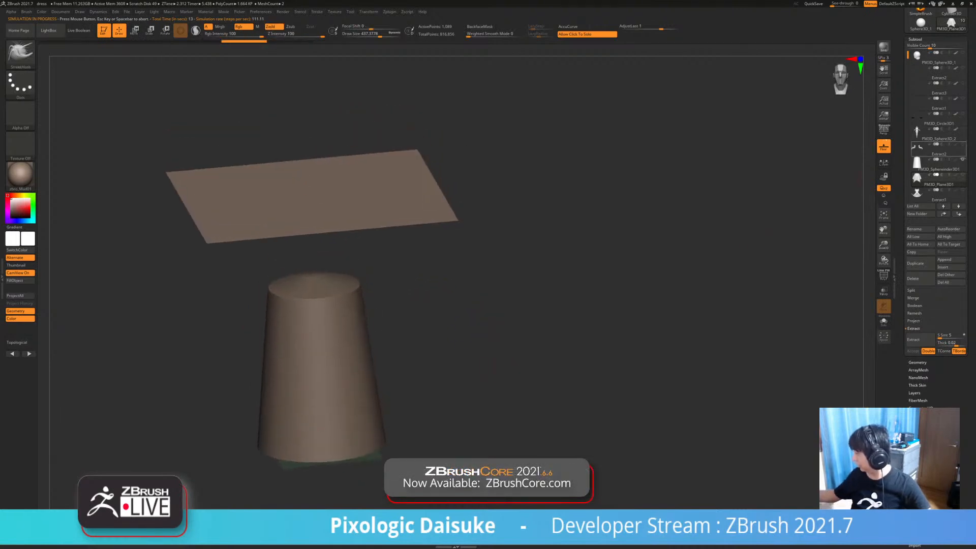
# Select the figure's body subtool and make the extracted dress visible together with the tapered cylinder
pyautogui.click(932, 149)
pyautogui.keyDown('alt'); pyautogui.click(312, 191); pyautogui.keyUp('alt')
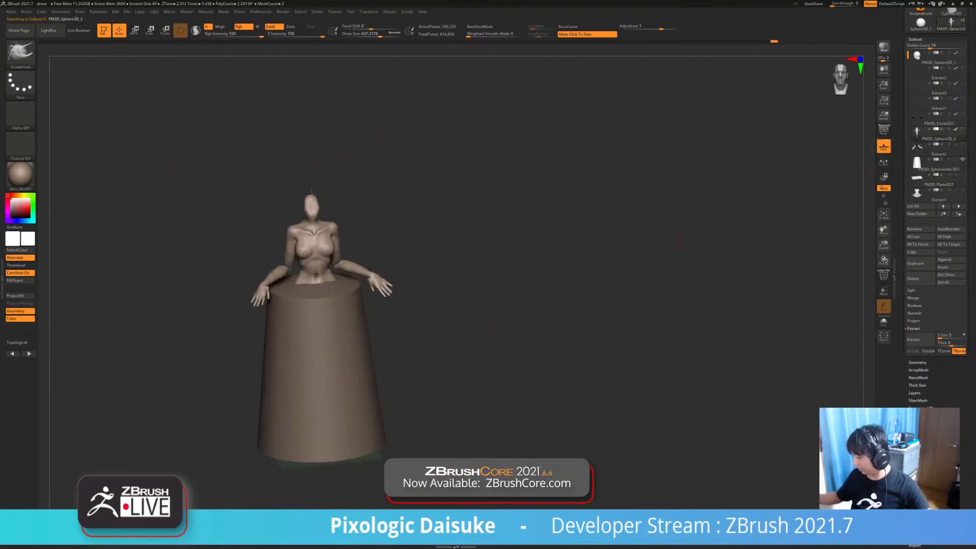
pyautogui.click(963, 190)
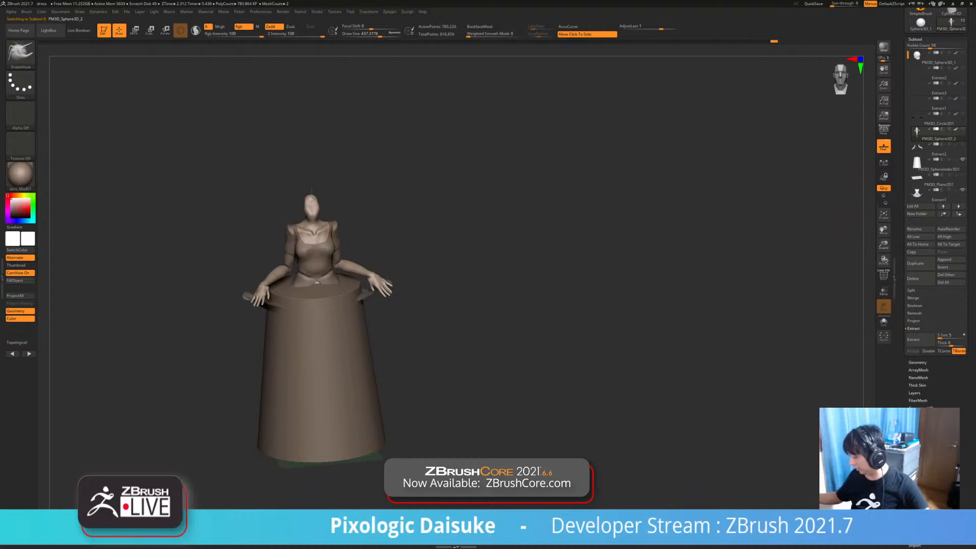
# Select the extracted dress and view it in isolation, then restore the display of all subtools
pyautogui.click(884, 321)
pyautogui.keyDown('alt'); pyautogui.moveTo(498, 285); pyautogui.dragTo(529, 318); pyautogui.keyUp('alt')
pyautogui.click(938, 194)
pyautogui.keyDown('alt'); pyautogui.moveTo(539, 254); pyautogui.dragTo(529, 335); pyautogui.keyUp('alt')
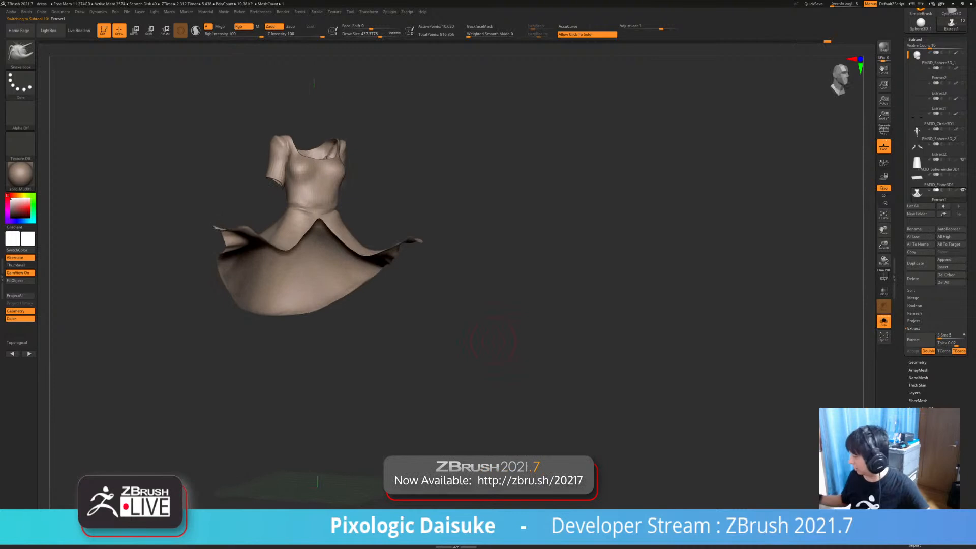
pyautogui.keyDown('ctrl'); pyautogui.moveTo(495, 338); pyautogui.dragTo(497, 300, button='right'); pyautogui.keyUp('ctrl')
pyautogui.keyDown('shift'); pyautogui.moveTo(496, 325); pyautogui.dragTo(400, 326); pyautogui.keyUp('shift')
pyautogui.click(498, 356)
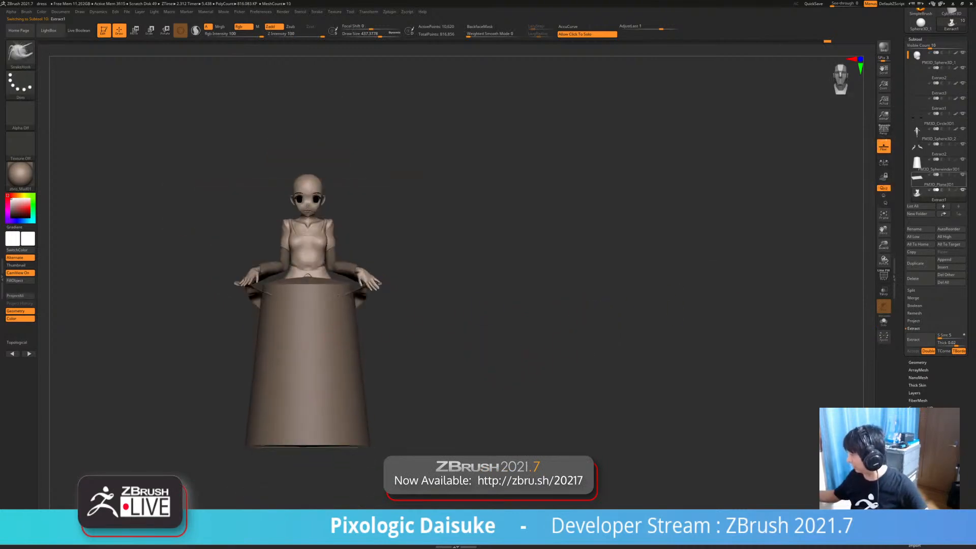
# Select the plane subtool above the figure and filter the sculpting brushes to those starting with T
pyautogui.moveTo(605, 290); pyautogui.dragTo(590, 315)
pyautogui.keyDown('alt'); pyautogui.click(392, 193); pyautogui.keyUp('alt')
pyautogui.moveTo(427, 234); pyautogui.dragTo(409, 289)
pyautogui.press('b')
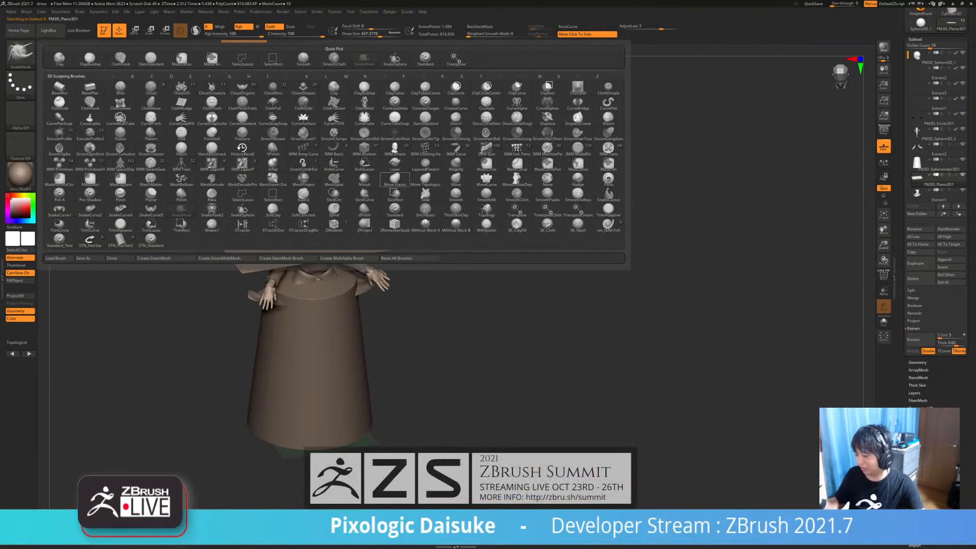
pyautogui.press('t')
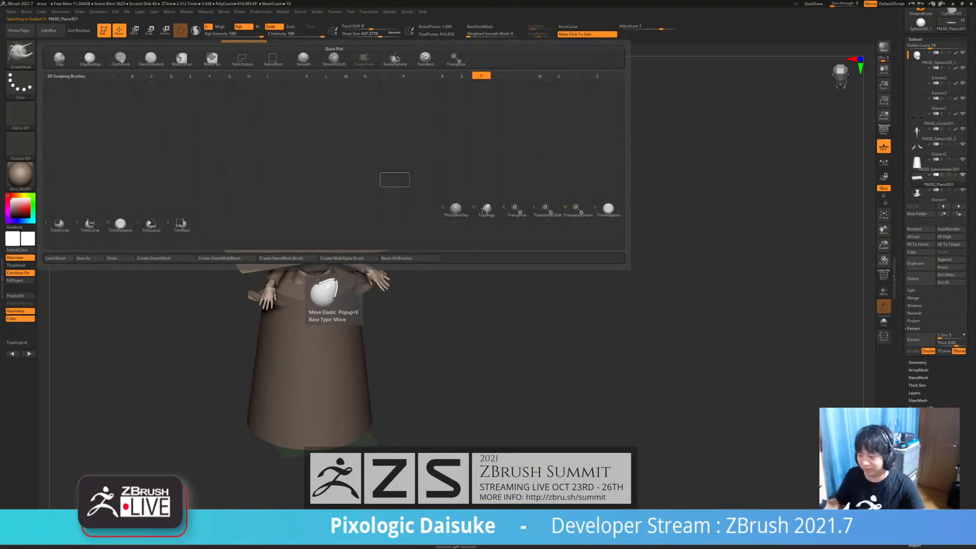
# Choose the TransposeCloth brush for manipulating the square plane
pyautogui.press('d')
pyautogui.press('b')
pyautogui.press('t')
pyautogui.press('h')
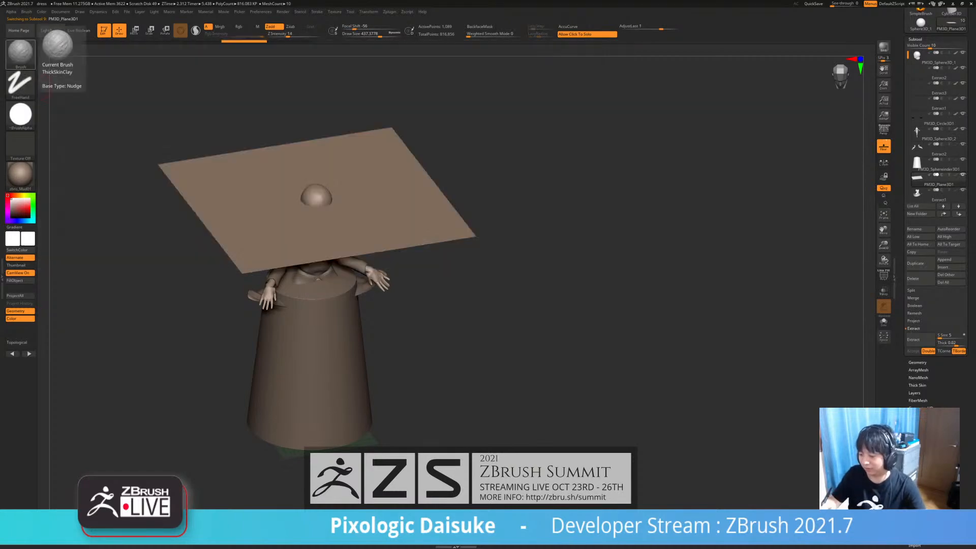
pyautogui.press('b')
pyautogui.press('t')
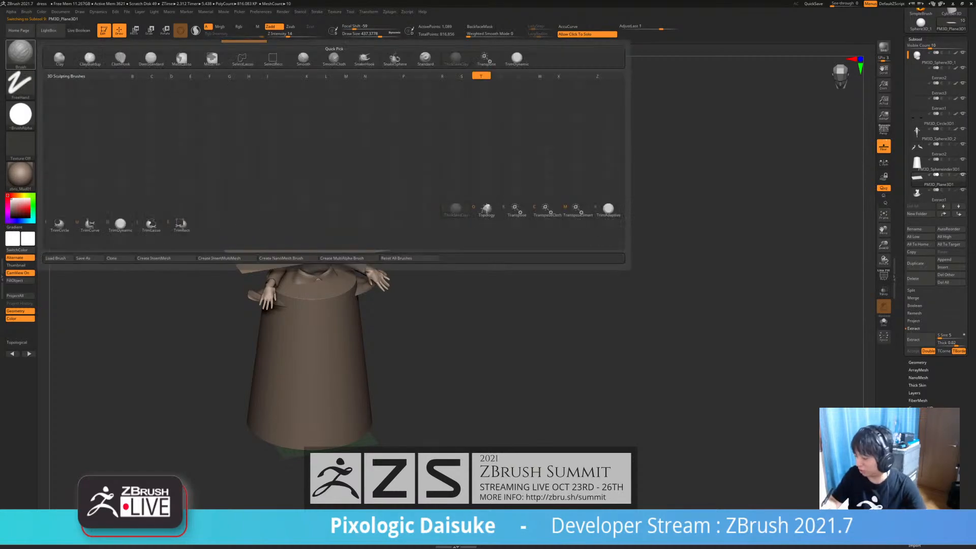
pyautogui.click(547, 210)
# Try draping the square plane over the figure by lowering it with cloth simulation, first partway and then farther, and undo each attempt
pyautogui.keyDown('shift'); pyautogui.moveTo(508, 285); pyautogui.dragTo(464, 258); pyautogui.keyUp('shift')
pyautogui.moveTo(308, 135); pyautogui.dragTo(307, 238)
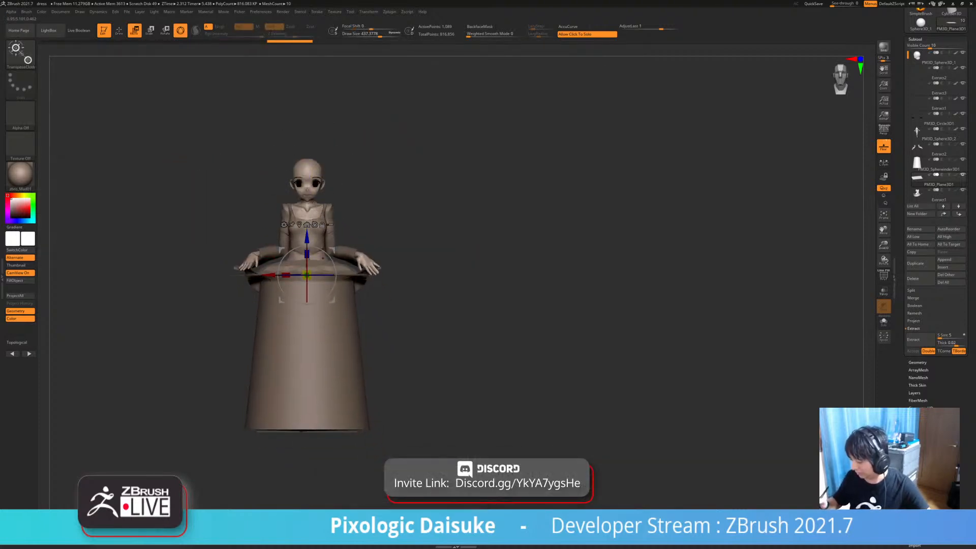
pyautogui.moveTo(307, 238); pyautogui.dragTo(316, 257, button='right')
pyautogui.hotkey('ctrl', 'z')
pyautogui.moveTo(318, 186); pyautogui.dragTo(304, 432)
pyautogui.moveTo(356, 384); pyautogui.dragTo(355, 350, button='right')
pyautogui.hotkey('ctrl', 'z')
pyautogui.keyDown('ctrl'); pyautogui.moveTo(354, 350); pyautogui.dragTo(357, 375, button='right'); pyautogui.keyUp('ctrl')
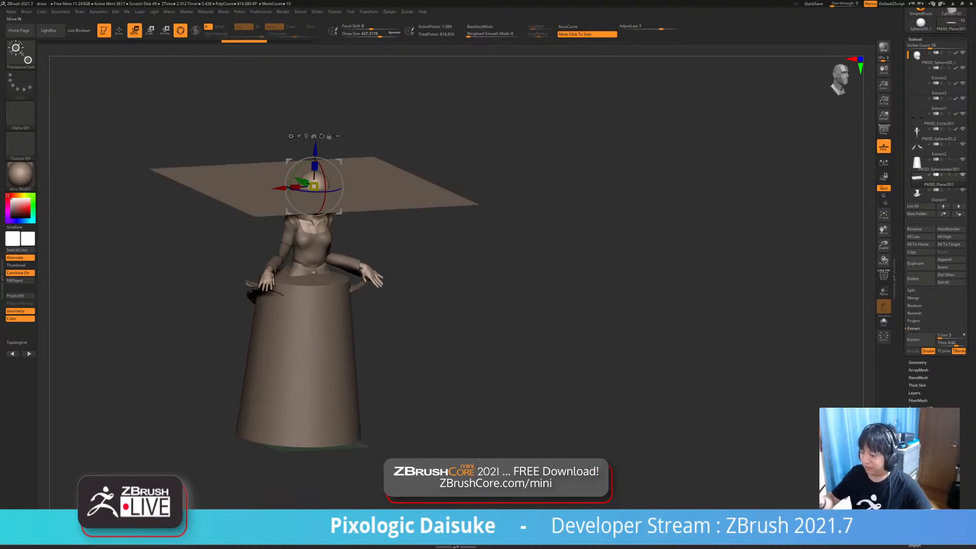
# Check the Dynamics settings and brush choices, try lowering the cloth plane partway over the figure, and undo it
pyautogui.click(98, 11)
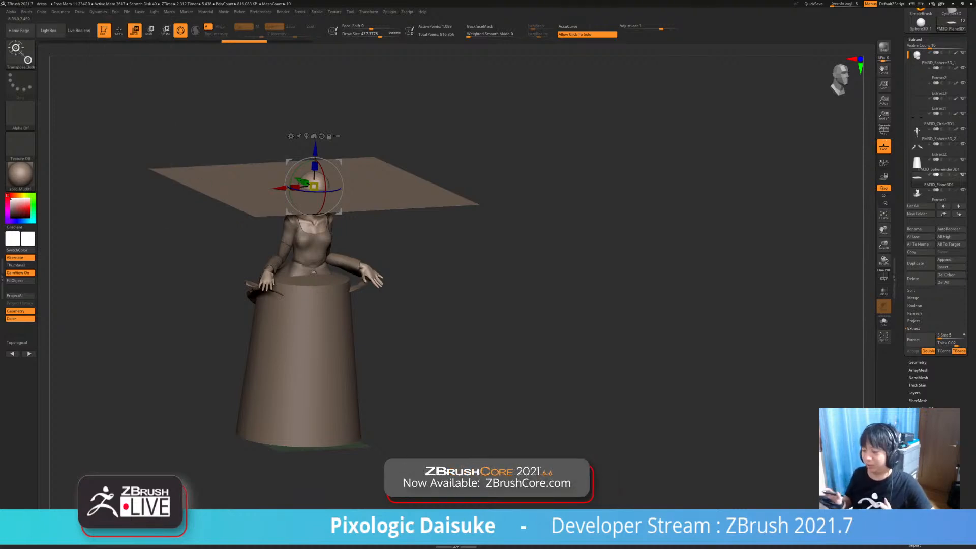
pyautogui.press('b')
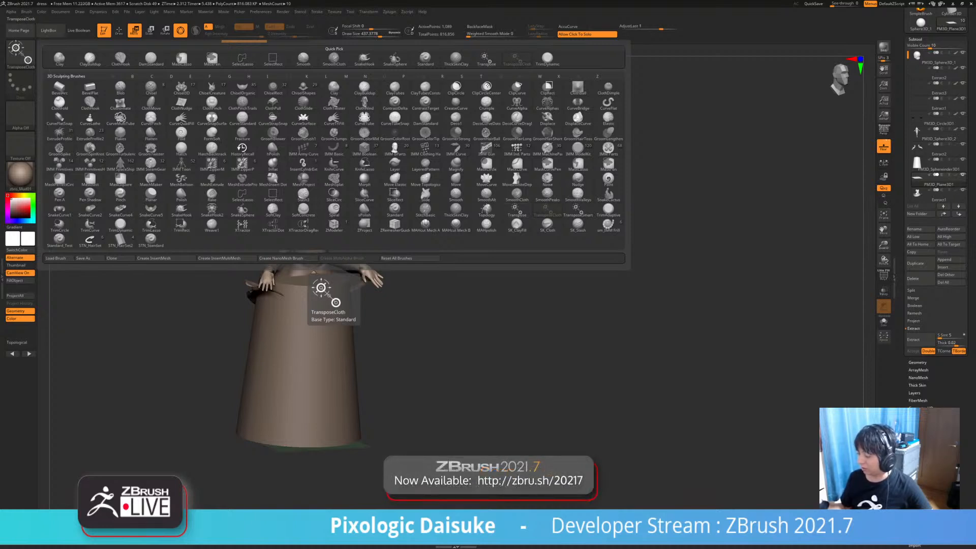
pyautogui.moveTo(488, 315); pyautogui.dragTo(580, 313)
pyautogui.moveTo(360, 142); pyautogui.dragTo(360, 240)
pyautogui.moveTo(488, 244); pyautogui.dragTo(478, 275)
pyautogui.hotkey('ctrl', 'z')
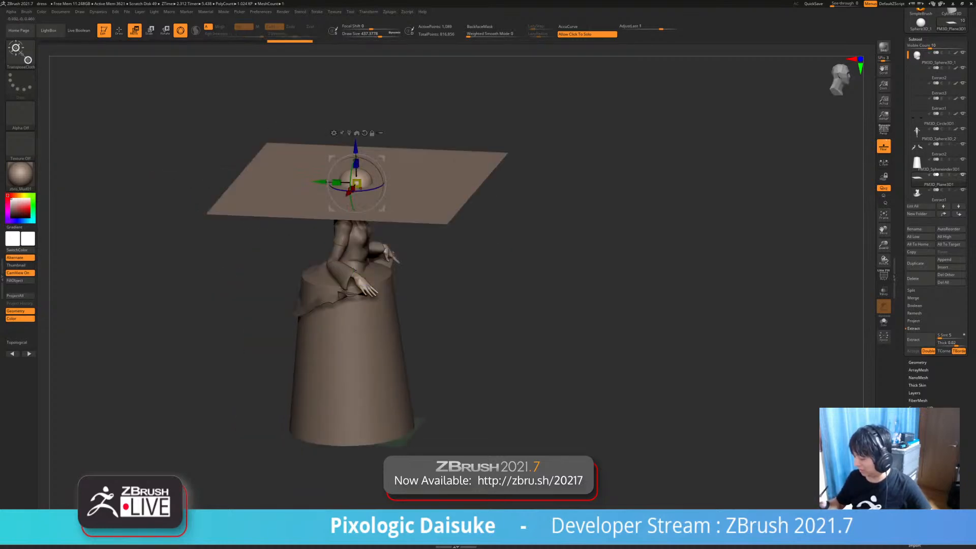
# Lower the cloth plane down to the base of the cone to test the folds, and undo the drape
pyautogui.moveTo(356, 149); pyautogui.dragTo(364, 378)
pyautogui.moveTo(508, 325); pyautogui.dragTo(389, 310)
pyautogui.keyDown('ctrl'); pyautogui.moveTo(388, 310); pyautogui.dragTo(447, 321, button='right'); pyautogui.keyUp('ctrl')
pyautogui.moveTo(462, 316); pyautogui.dragTo(412, 311)
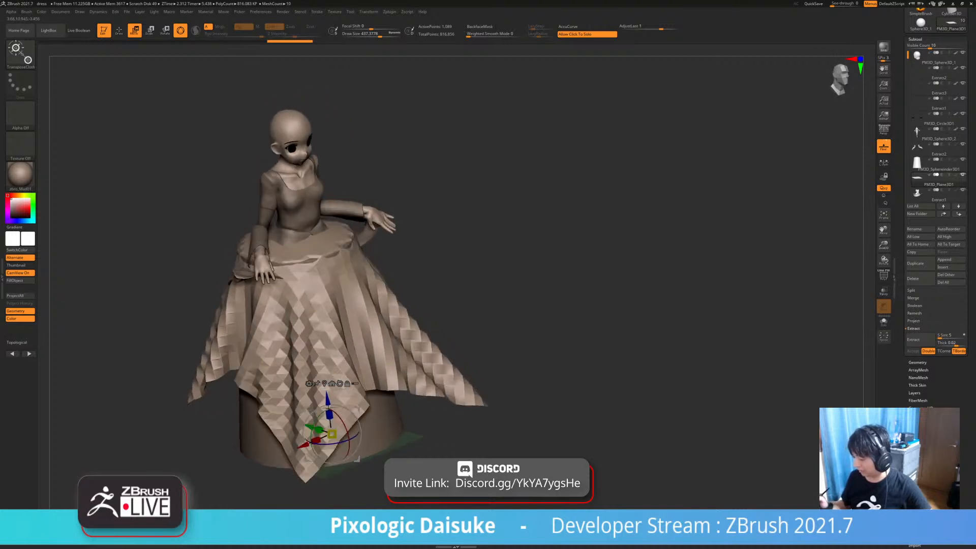
pyautogui.hotkey('ctrl', 'z')
# Enable Dynamic Subdiv on the plane in its geometry settings
pyautogui.moveTo(488, 284)
pyautogui.keyDown('alt'); pyautogui.mouseDown()
pyautogui.moveTo(510, 317)
pyautogui.moveTo(508, 275)
pyautogui.mouseUp(); pyautogui.keyUp('alt')
pyautogui.click(884, 276)
pyautogui.click(883, 275)
pyautogui.click(915, 39)
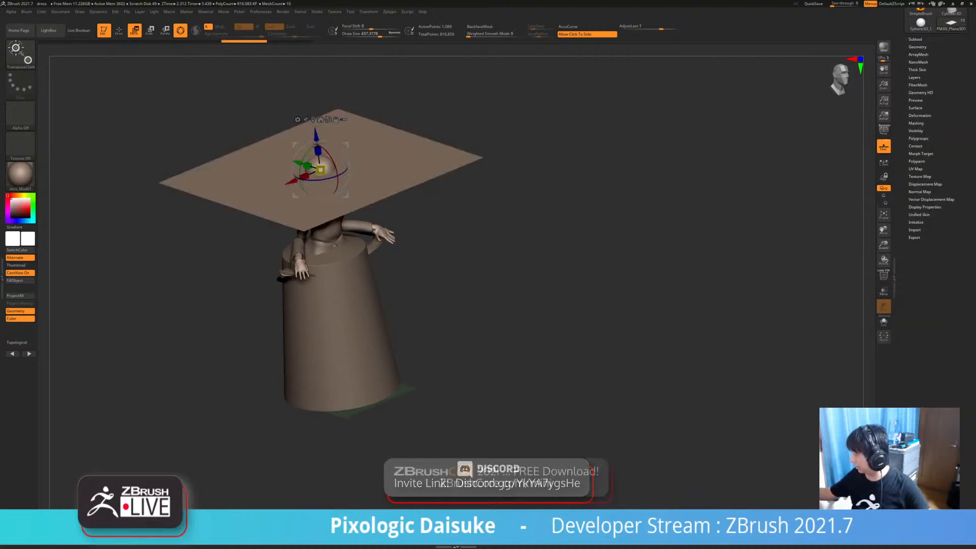
pyautogui.click(918, 47)
pyautogui.click(911, 115)
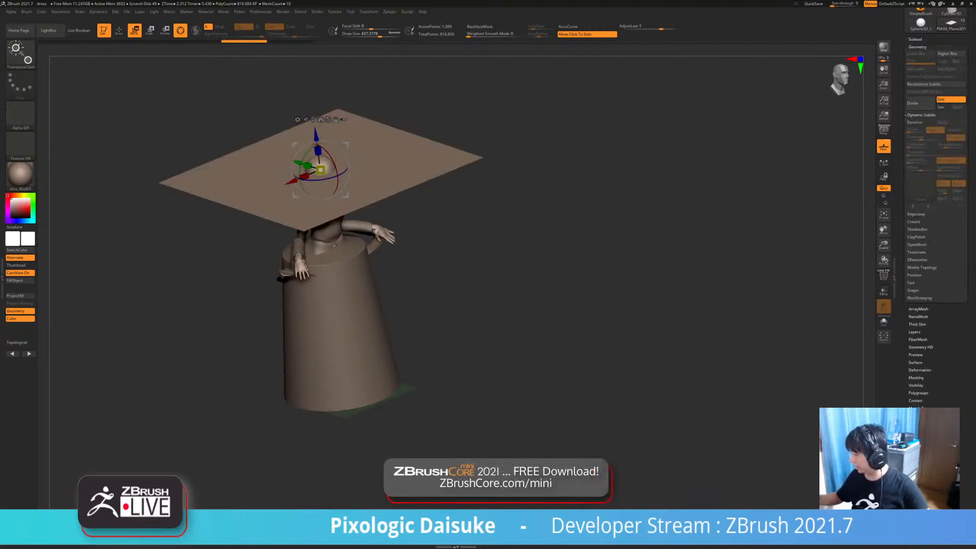
pyautogui.click(915, 122)
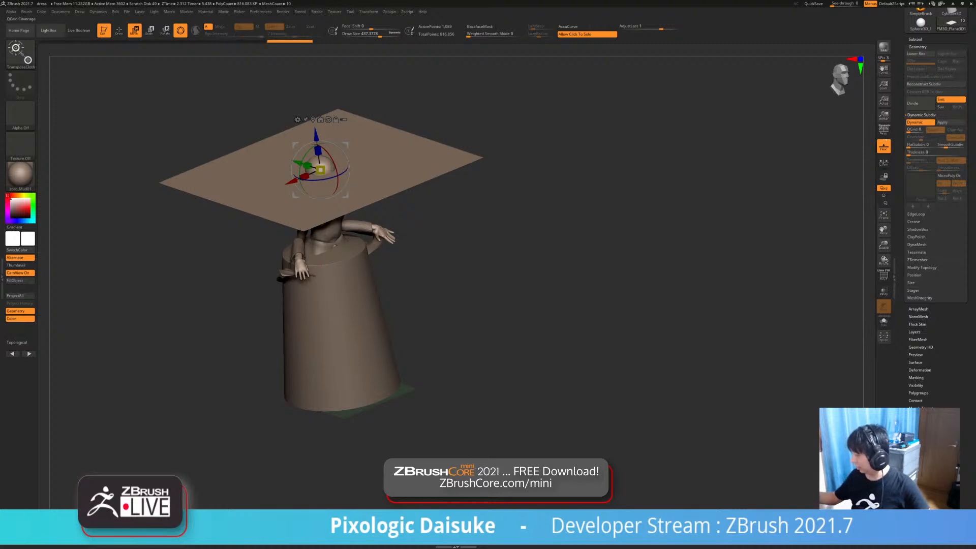
# Drape the plane over the cone with Dynamic Subdiv enabled, inspect the folds, and undo the drape
pyautogui.moveTo(317, 151); pyautogui.dragTo(353, 391)
pyautogui.keyDown('ctrl'); pyautogui.moveTo(402, 305); pyautogui.dragTo(483, 317, button='right'); pyautogui.keyUp('ctrl')
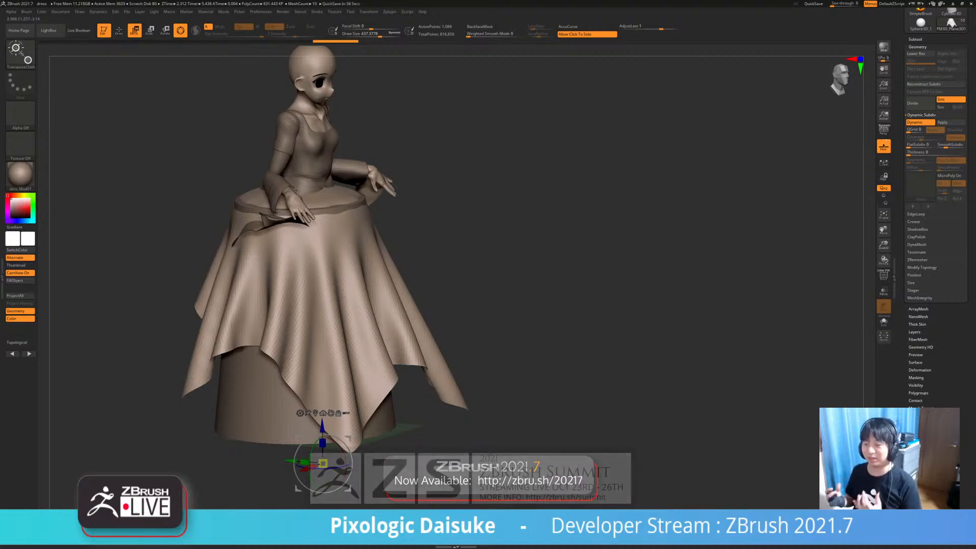
pyautogui.moveTo(611, 244); pyautogui.dragTo(562, 295)
pyautogui.hotkey('ctrl', 'z')
# Disable Dynamic Subdiv and drape the plane for comparison, then undo the drape and re-enable Dynamic Subdiv
pyautogui.click(920, 122)
pyautogui.moveTo(297, 67); pyautogui.dragTo(326, 460)
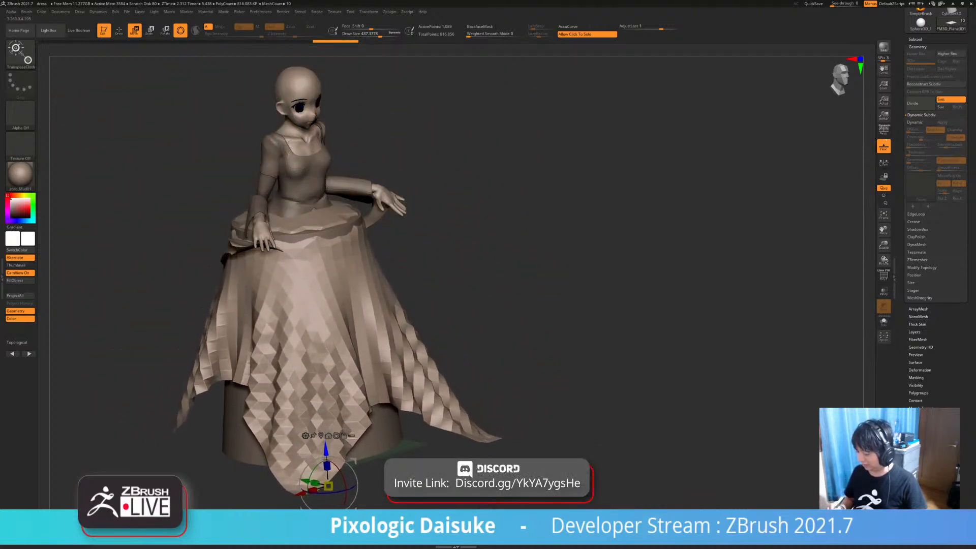
pyautogui.hotkey('ctrl', 'z')
pyautogui.click(920, 122)
# Select the cone, switch to the Transpose brush, and mask the cone
pyautogui.moveTo(584, 305); pyautogui.dragTo(560, 274)
pyautogui.keyDown('alt'); pyautogui.click(285, 356); pyautogui.keyUp('alt')
pyautogui.moveTo(314, 400)
pyautogui.mouseDown()
pyautogui.moveTo(314, 414)
pyautogui.moveTo(315, 402)
pyautogui.mouseUp()
pyautogui.press('b')
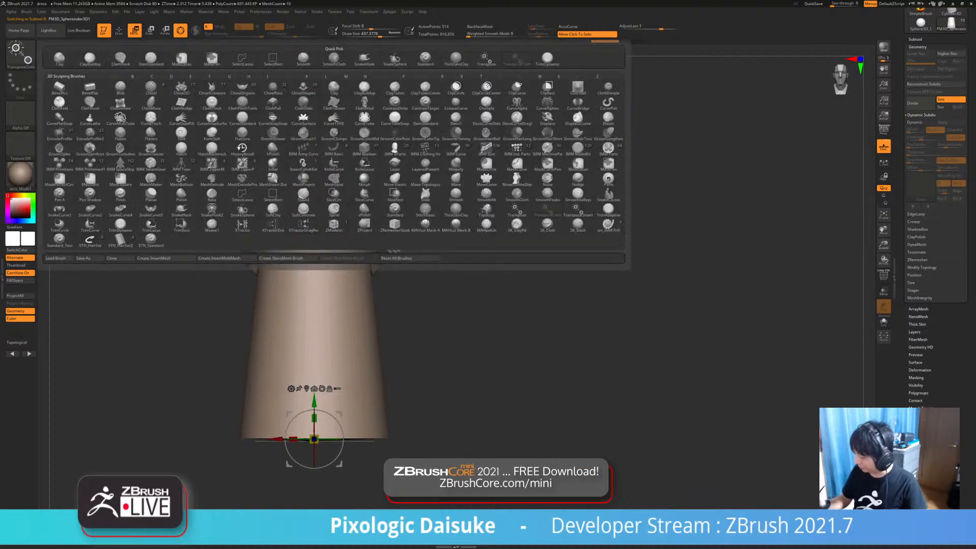
pyautogui.click(517, 209)
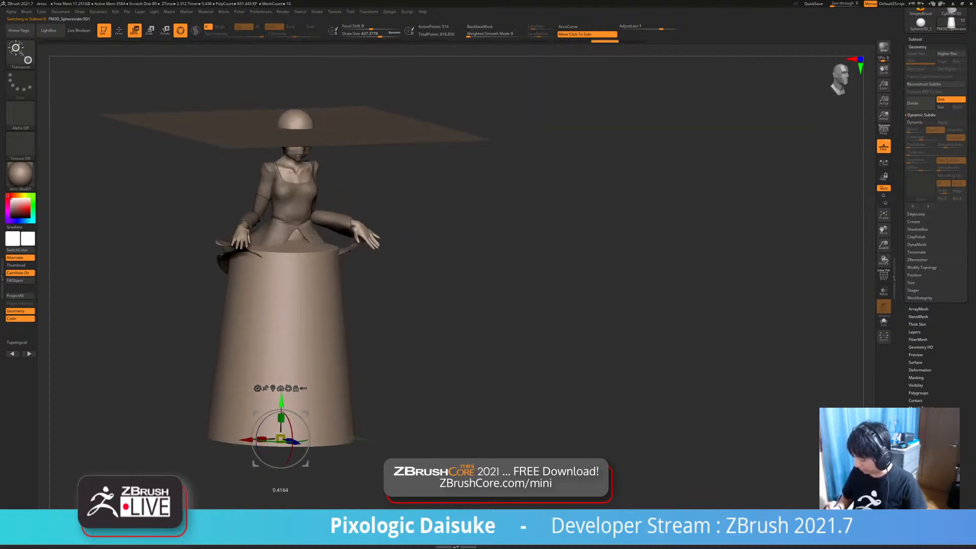
pyautogui.keyDown('shift'); pyautogui.moveTo(458, 315); pyautogui.dragTo(488, 310); pyautogui.keyUp('shift')
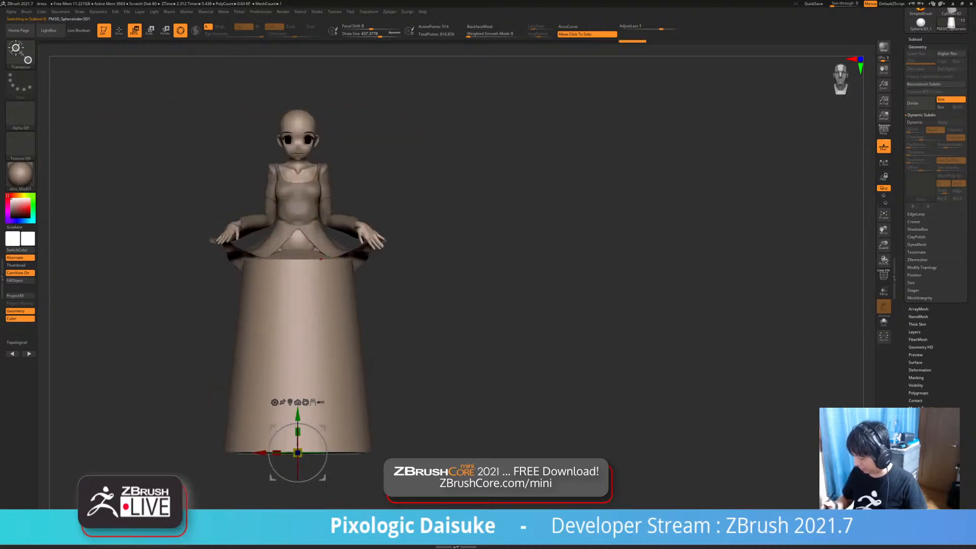
pyautogui.moveTo(159, 196)
pyautogui.keyDown('ctrl'); pyautogui.mouseDown()
pyautogui.moveTo(421, 304)
pyautogui.moveTo(213, 473)
pyautogui.mouseUp(); pyautogui.keyUp('ctrl')
pyautogui.moveTo(457, 315)
pyautogui.keyDown('alt'); pyautogui.mouseDown()
pyautogui.moveTo(465, 303)
pyautogui.moveTo(487, 348)
pyautogui.moveTo(487, 308)
pyautogui.moveTo(501, 358)
pyautogui.mouseUp(); pyautogui.keyUp('alt')
# Select the plane and hide every subtool except the plane and the cone
pyautogui.keyDown('alt'); pyautogui.click(427, 153); pyautogui.keyUp('alt')
pyautogui.keyDown('shift'); pyautogui.moveTo(549, 244); pyautogui.dragTo(539, 203); pyautogui.keyUp('shift')
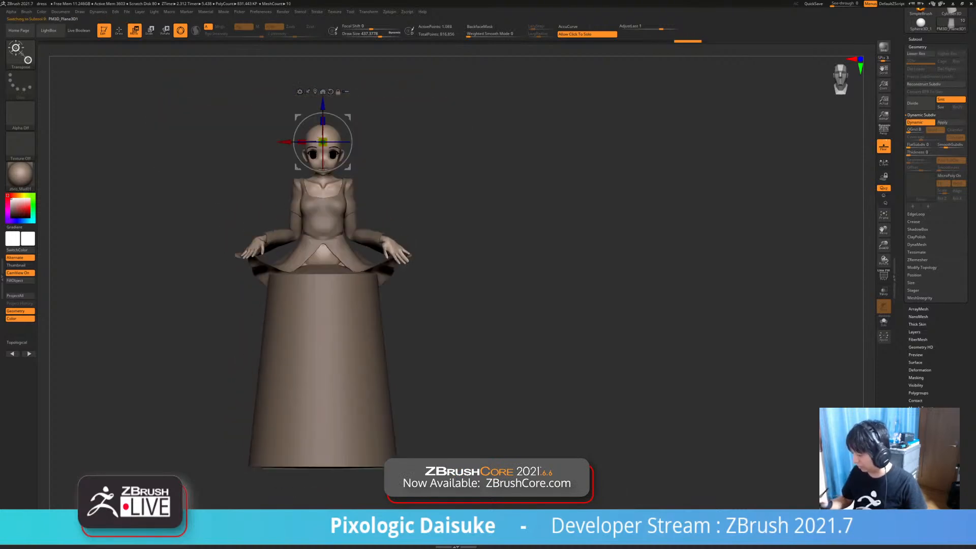
pyautogui.click(915, 39)
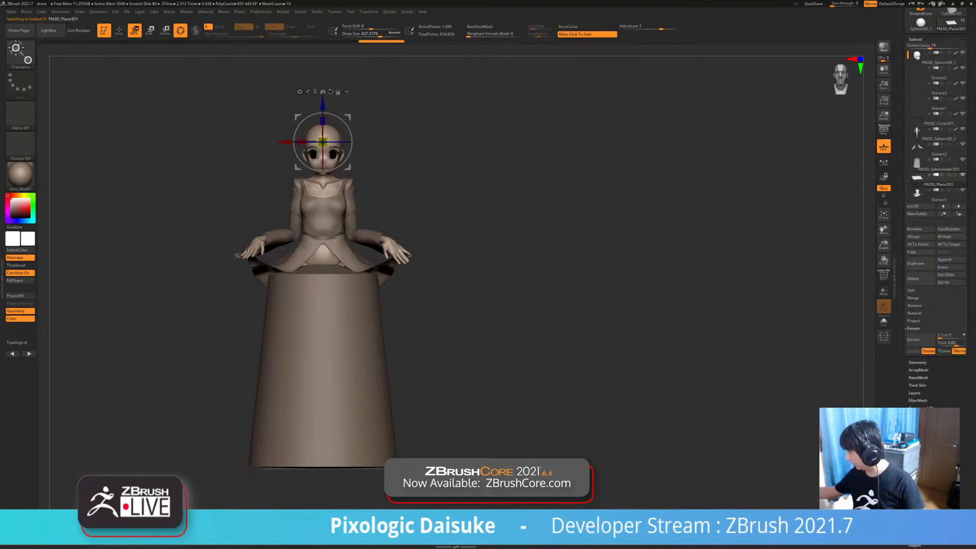
pyautogui.click(963, 175)
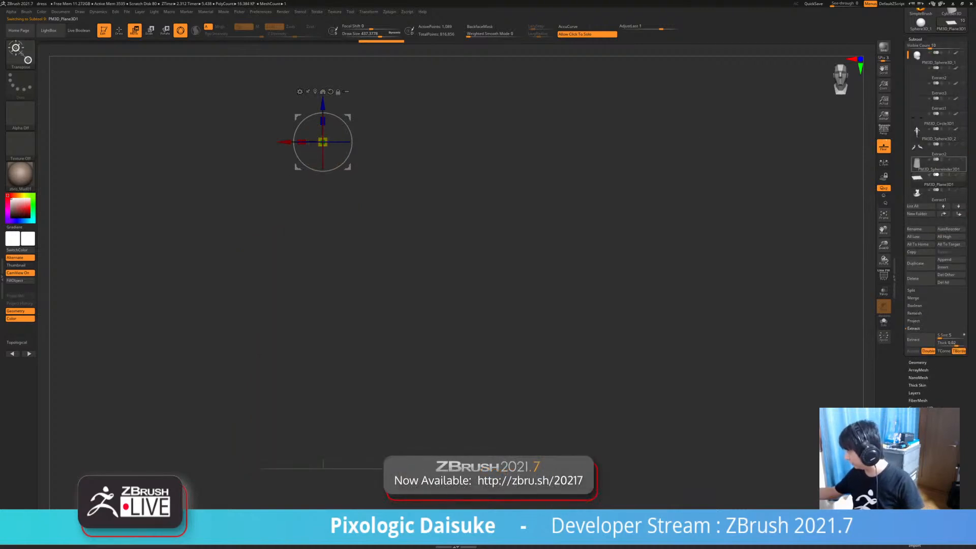
pyautogui.click(963, 159)
pyautogui.moveTo(549, 285); pyautogui.dragTo(600, 331)
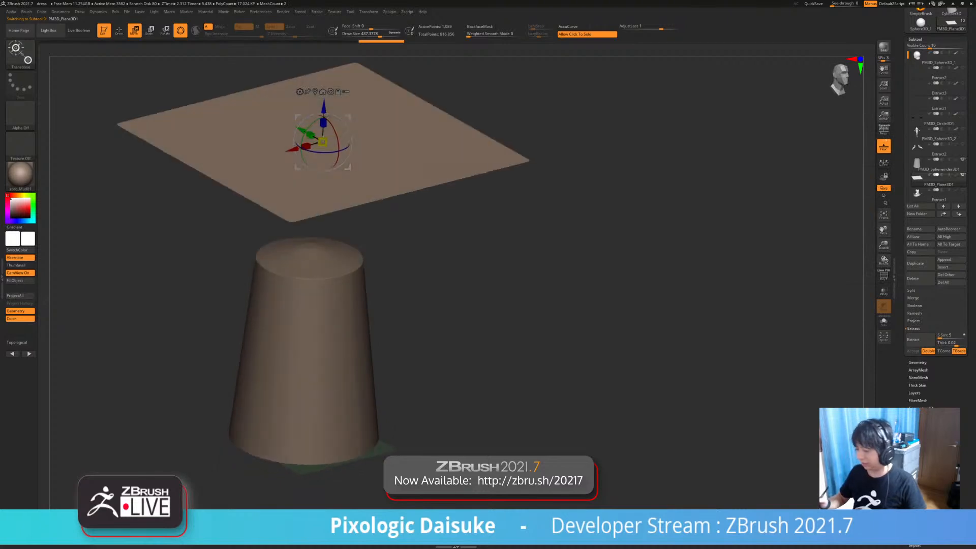
# Switch to the TransposeCloth brush and drape the plane over the isolated cone
pyautogui.click(98, 11)
pyautogui.click(145, 160)
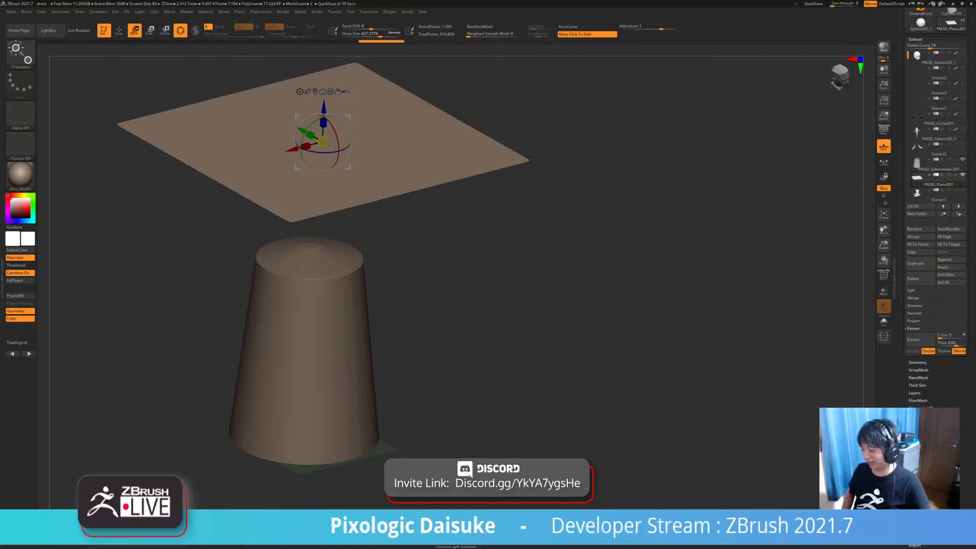
pyautogui.press('q')
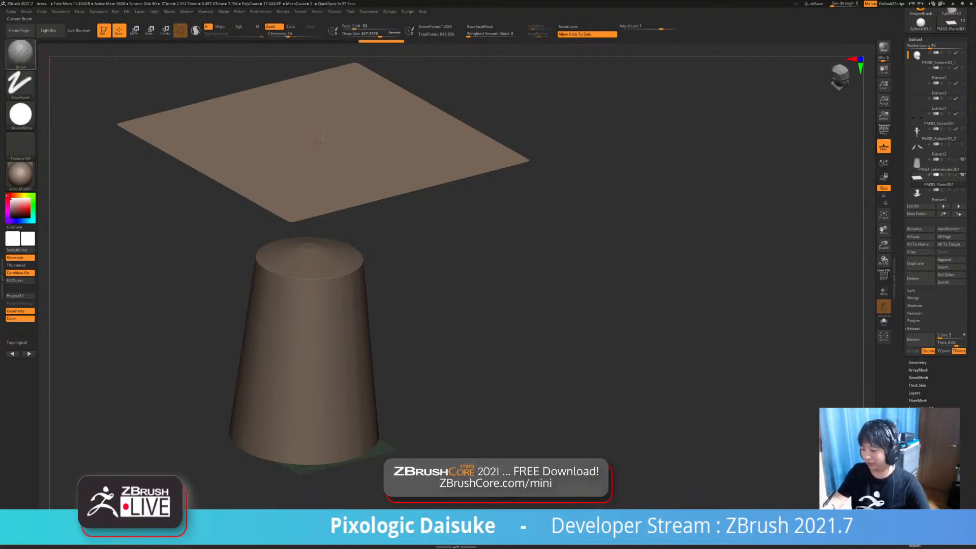
pyautogui.press('b')
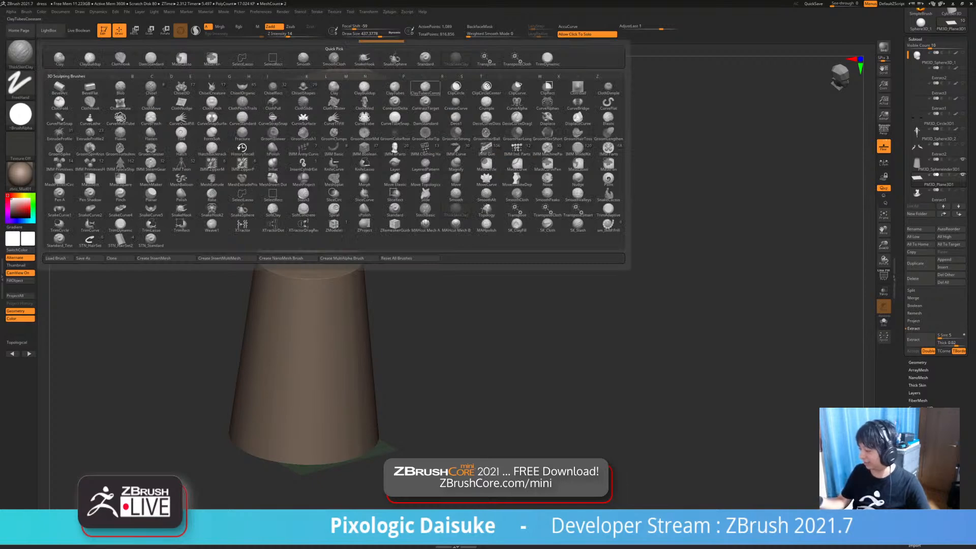
pyautogui.click(517, 59)
pyautogui.moveTo(323, 107); pyautogui.dragTo(312, 452)
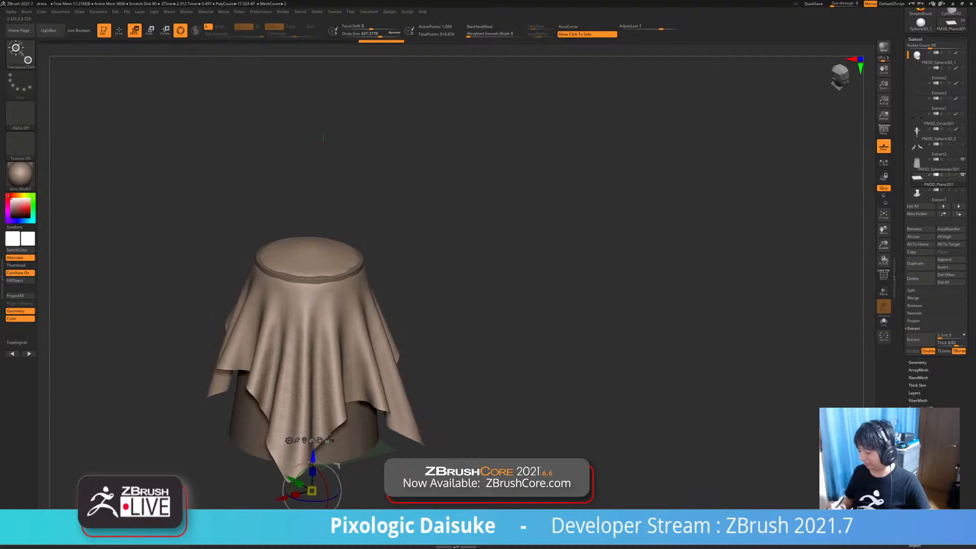
# Show all the hidden subtools again and undo the drape of the plane
pyautogui.moveTo(472, 315); pyautogui.dragTo(636, 288)
pyautogui.click(917, 177)
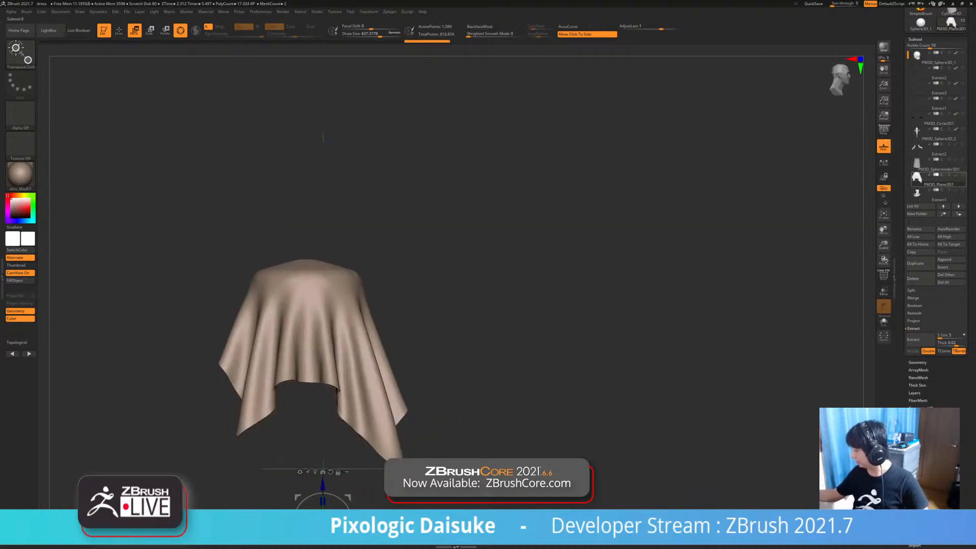
pyautogui.click(963, 175)
pyautogui.moveTo(554, 293); pyautogui.dragTo(453, 267)
pyautogui.click(388, 381)
pyautogui.moveTo(458, 356); pyautogui.dragTo(457, 316)
pyautogui.hotkey('ctrl', 'z')
pyautogui.hotkey('ctrl', 'z')
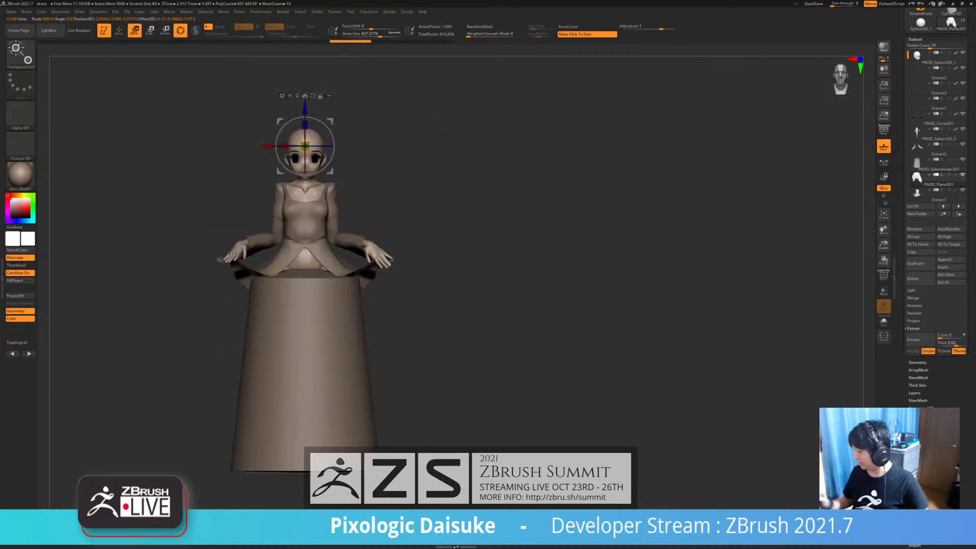
# Turn on the wireframe display and insert a Circle3D mesh as a new subtool
pyautogui.moveTo(509, 214); pyautogui.dragTo(504, 305)
pyautogui.keyDown('alt'); pyautogui.moveTo(503, 255); pyautogui.dragTo(509, 315); pyautogui.keyUp('alt')
pyautogui.keyDown('alt'); pyautogui.moveTo(510, 285); pyautogui.dragTo(506, 317); pyautogui.keyUp('alt')
pyautogui.keyDown('ctrl'); pyautogui.click(20, 55); pyautogui.keyUp('ctrl')
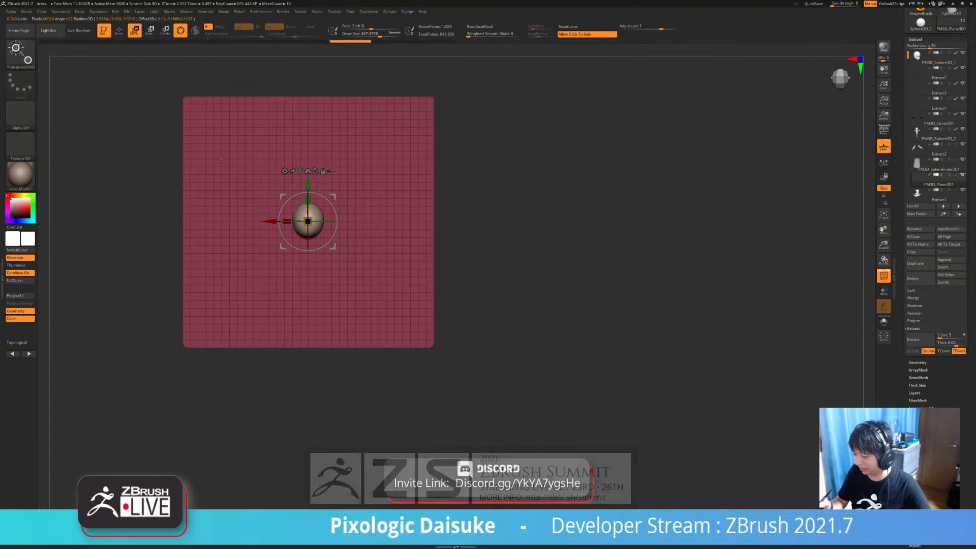
pyautogui.click(285, 171)
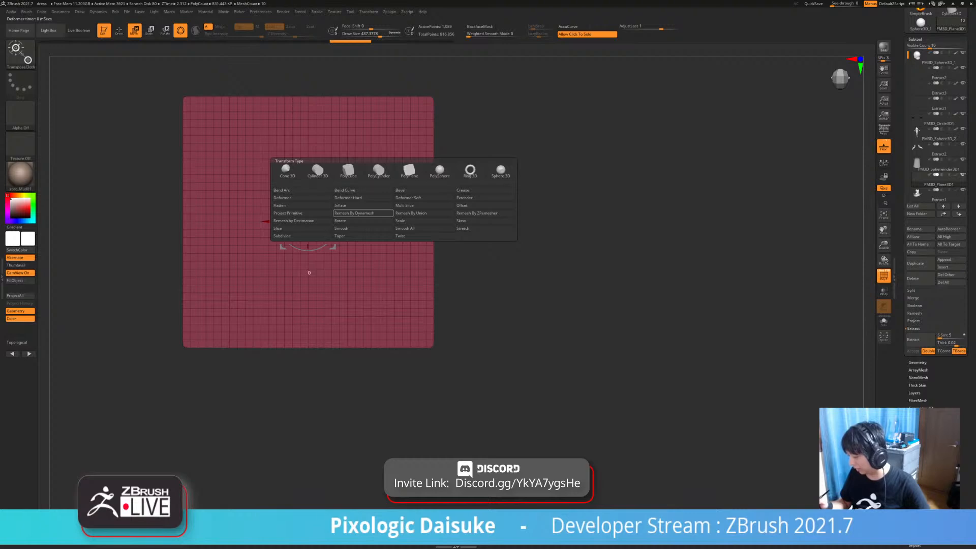
pyautogui.click(943, 267)
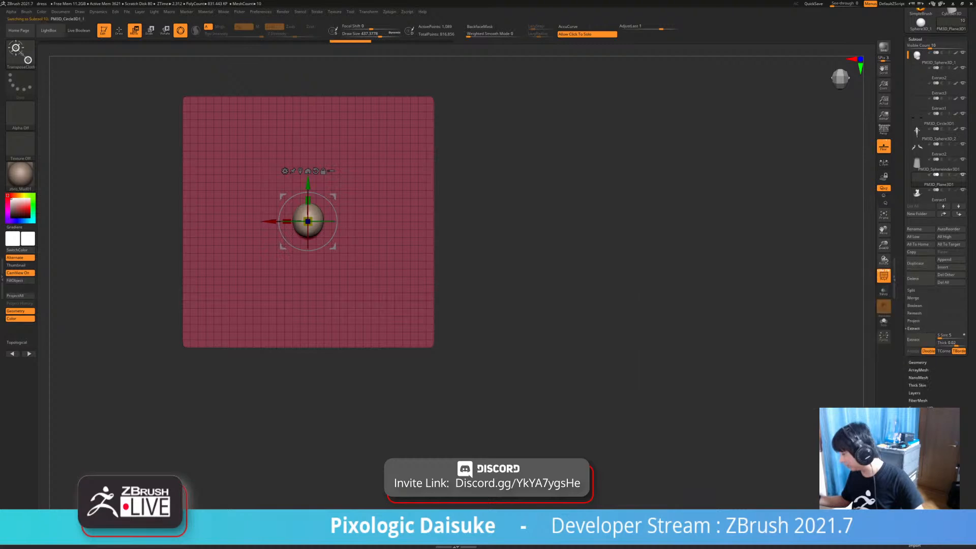
pyautogui.click(915, 305)
# Rotate the inserted circle by -90 degrees so it lies parallel to the square plane
pyautogui.moveTo(559, 254); pyautogui.dragTo(551, 310)
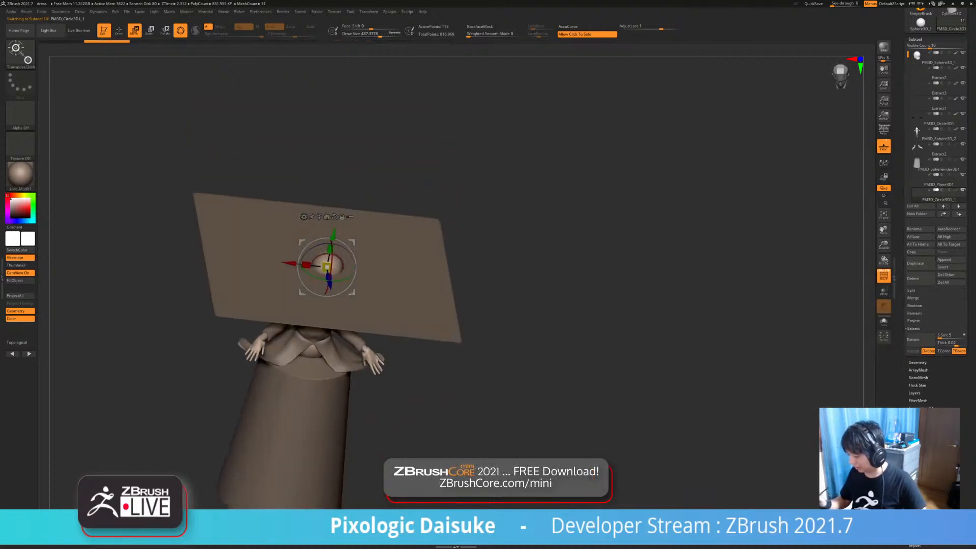
pyautogui.moveTo(330, 254); pyautogui.dragTo(292, 279, button='right')
pyautogui.moveTo(321, 280); pyautogui.dragTo(322, 248)
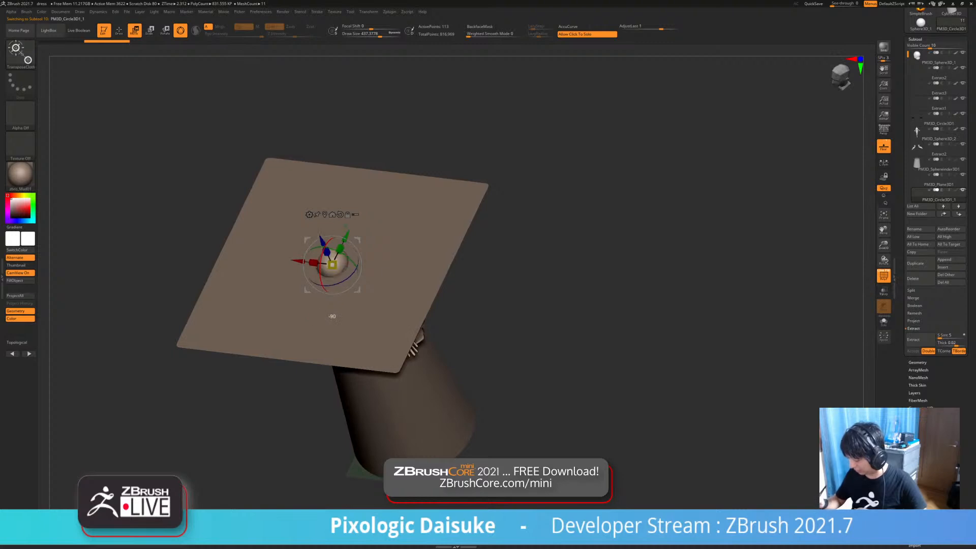
pyautogui.moveTo(317, 243); pyautogui.dragTo(329, 265, button='right')
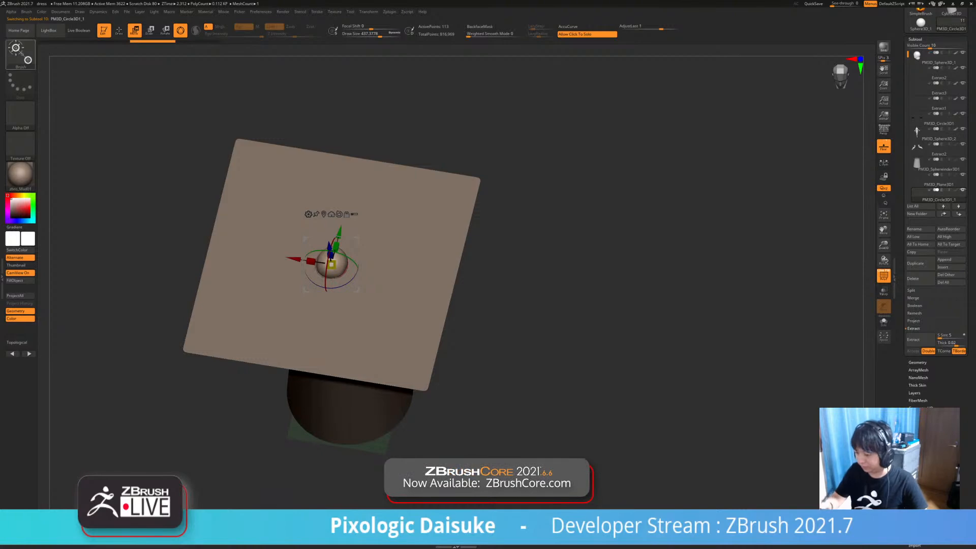
# Switch to the Transpose brush and scale up the circle until it extends beyond the square plane
pyautogui.click(19, 53)
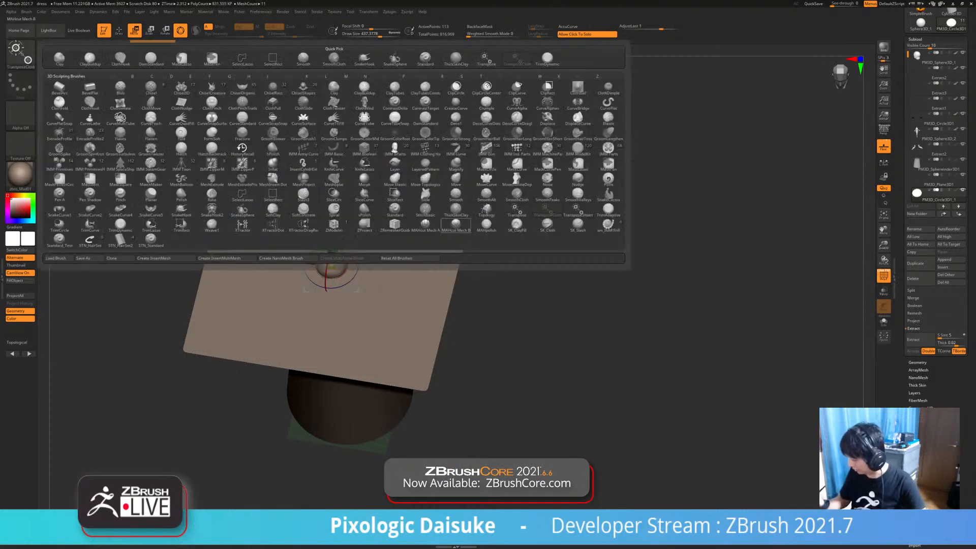
pyautogui.click(517, 210)
pyautogui.moveTo(517, 210); pyautogui.dragTo(564, 244, button='right')
pyautogui.moveTo(333, 264)
pyautogui.mouseDown()
pyautogui.moveTo(376, 264)
pyautogui.moveTo(341, 263)
pyautogui.mouseUp()
pyautogui.moveTo(517, 244); pyautogui.dragTo(483, 251)
pyautogui.moveTo(326, 264); pyautogui.dragTo(357, 262)
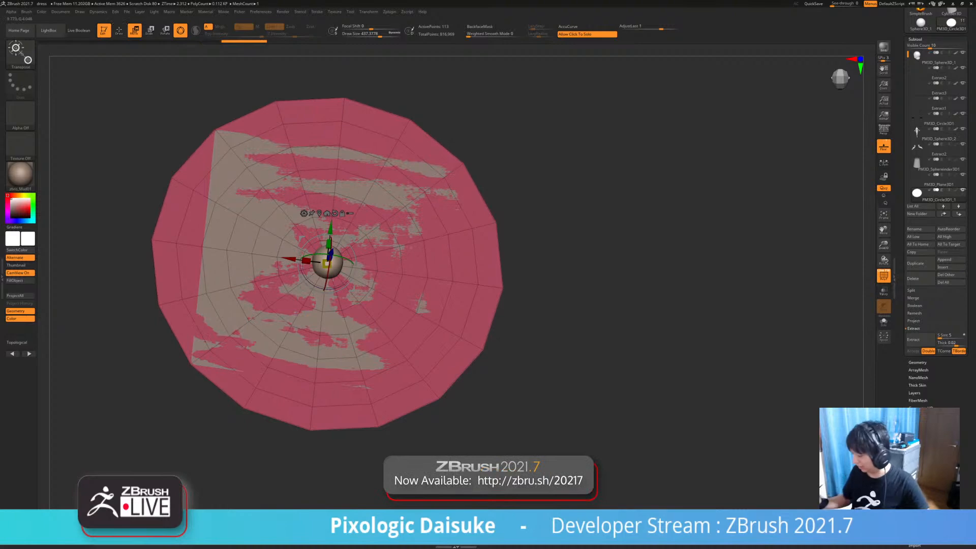
# Isolate the circle in Solo mode and switch to Draw mode
pyautogui.click(534, 254)
pyautogui.moveTo(533, 255); pyautogui.dragTo(535, 227)
pyautogui.press('q')
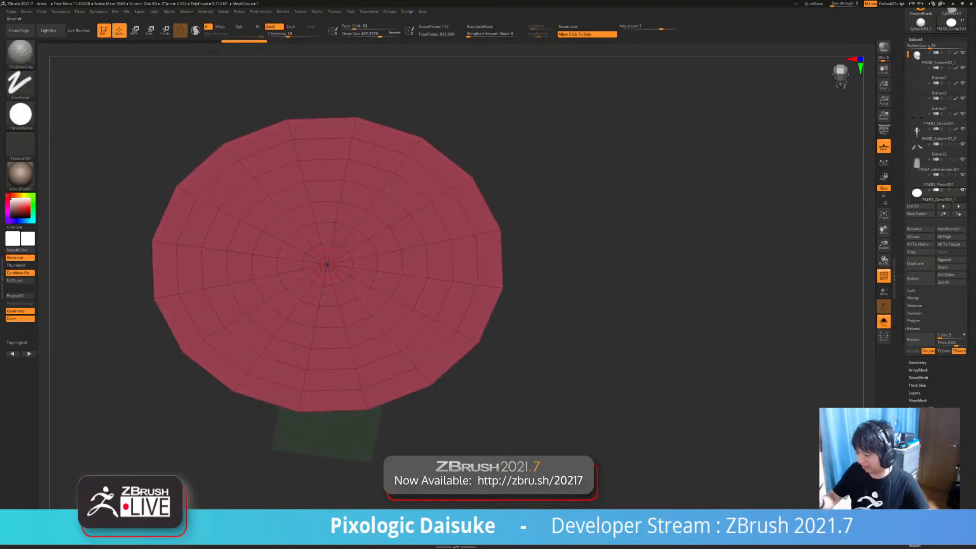
# Remesh the circle into a dense grid of even quads and show the other subtools again
pyautogui.moveTo(524, 321); pyautogui.dragTo(525, 374)
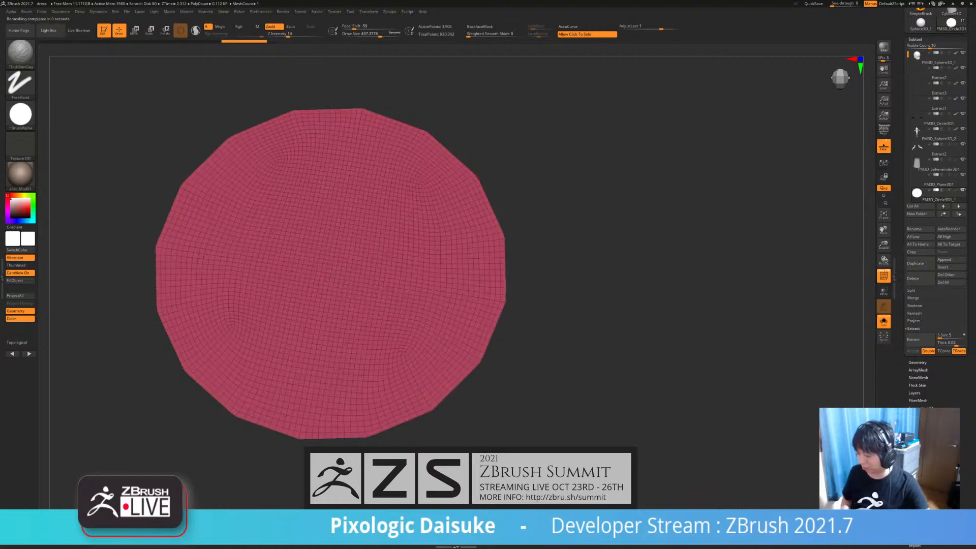
pyautogui.keyDown('shift'); pyautogui.moveTo(408, 395); pyautogui.dragTo(426, 275, button='right'); pyautogui.keyUp('shift')
pyautogui.click(433, 356)
pyautogui.moveTo(433, 356)
pyautogui.mouseDown(button='right')
pyautogui.moveTo(403, 362)
pyautogui.moveTo(422, 360)
pyautogui.mouseUp(button='right')
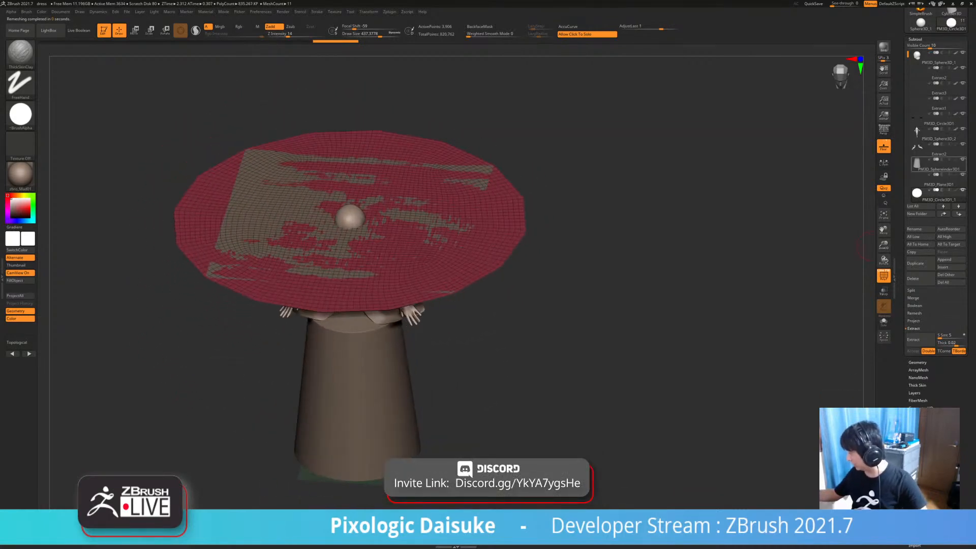
# Select the square plane subtool overlapping the circle and delete it
pyautogui.keyDown('alt'); pyautogui.click(494, 167); pyautogui.keyUp('alt')
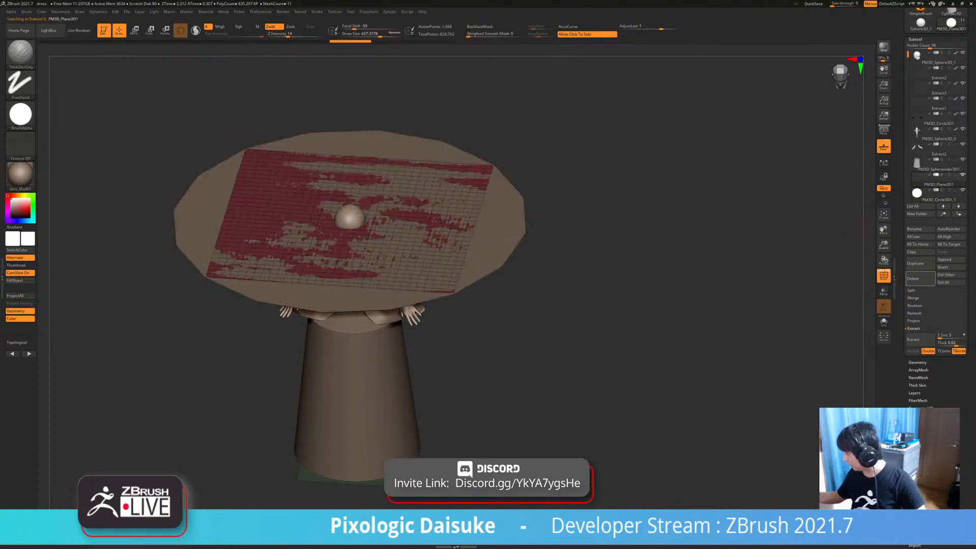
pyautogui.click(920, 278)
pyautogui.moveTo(457, 219); pyautogui.dragTo(477, 174)
# Switch to the TransposeCloth brush and lower the circle over the doll until it drapes around the skirt cone to near its base
pyautogui.press('b')
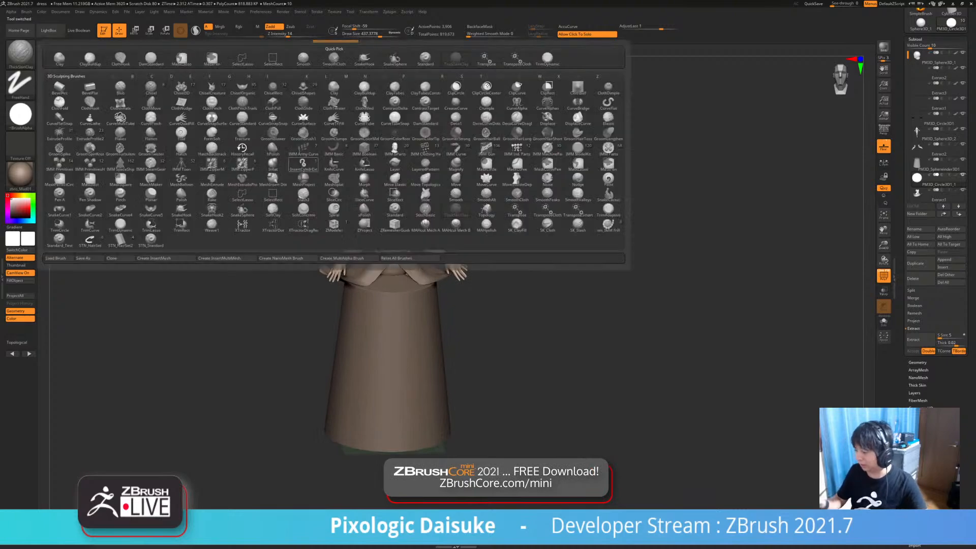
pyautogui.click(517, 59)
pyautogui.keyDown('alt'); pyautogui.moveTo(411, 127); pyautogui.dragTo(346, 122, button='right'); pyautogui.keyUp('alt')
pyautogui.moveTo(329, 136); pyautogui.dragTo(326, 377)
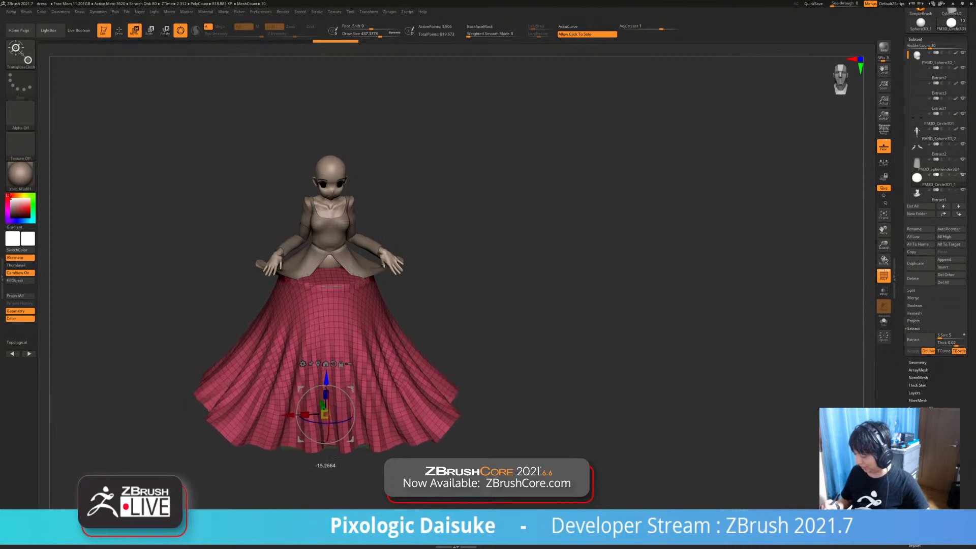
pyautogui.moveTo(407, 305)
pyautogui.keyDown('ctrl'); pyautogui.mouseDown(button='right')
pyautogui.moveTo(407, 330)
pyautogui.moveTo(457, 310)
pyautogui.moveTo(407, 320)
pyautogui.moveTo(346, 312)
pyautogui.moveTo(401, 317)
pyautogui.mouseUp(button='right'); pyautogui.keyUp('ctrl')
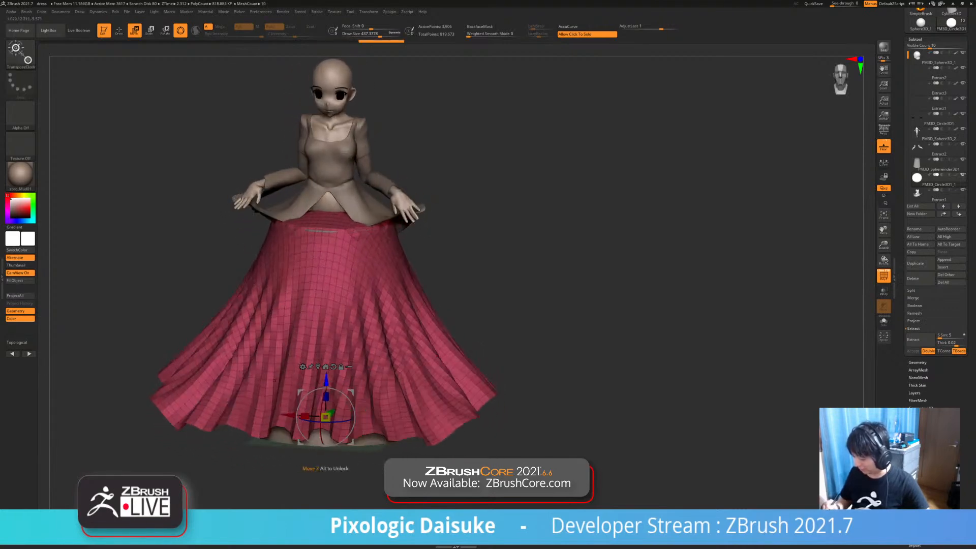
pyautogui.moveTo(326, 389); pyautogui.dragTo(326, 393)
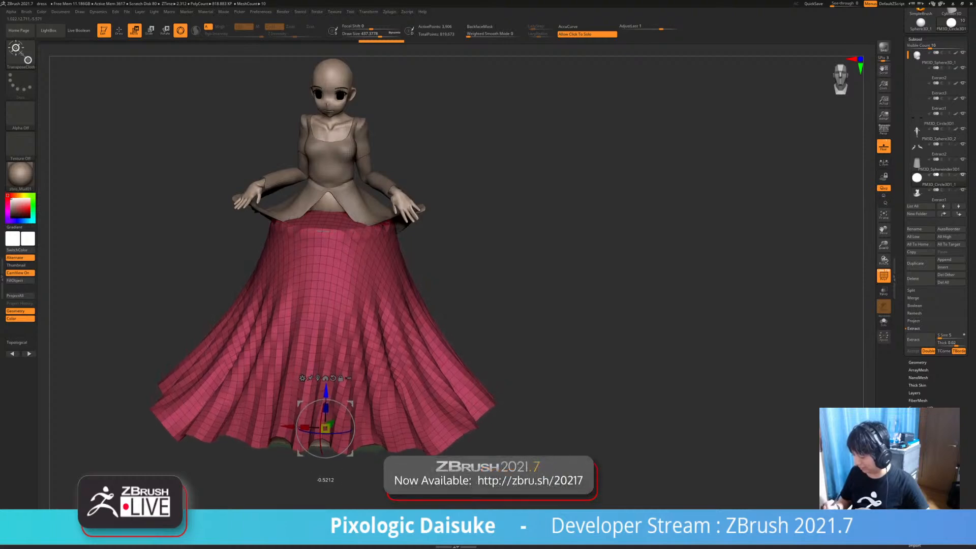
# Turn on Dynamic Subdiv for the draped cloth and hide the wireframe
pyautogui.click(915, 39)
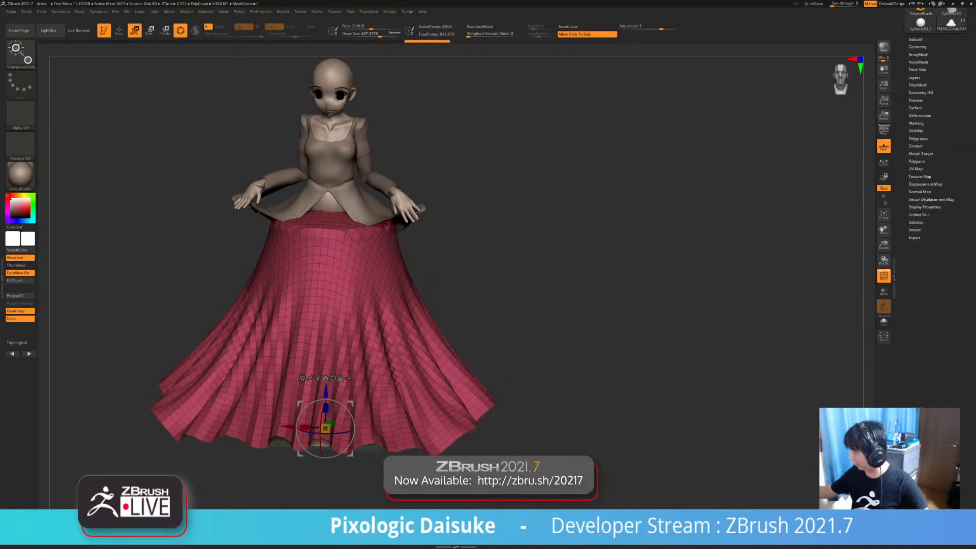
pyautogui.click(918, 46)
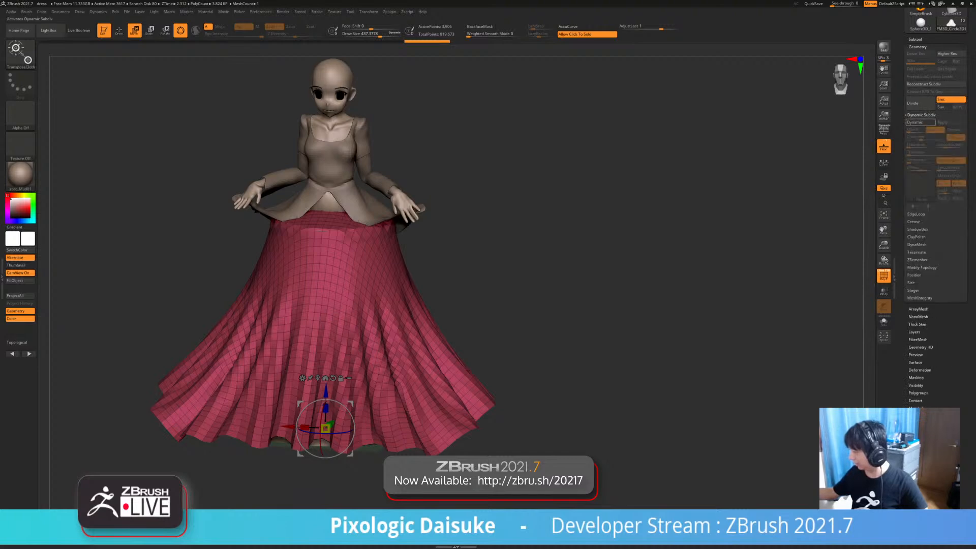
pyautogui.moveTo(610, 254)
pyautogui.mouseDown()
pyautogui.moveTo(529, 254)
pyautogui.moveTo(610, 255)
pyautogui.mouseUp()
pyautogui.hotkey('shift', 'f')
# Try lowering the smoothed skirt cloth down to the floor twice, undoing each attempt
pyautogui.moveTo(539, 351); pyautogui.dragTo(579, 382)
pyautogui.moveTo(268, 401); pyautogui.dragTo(271, 403)
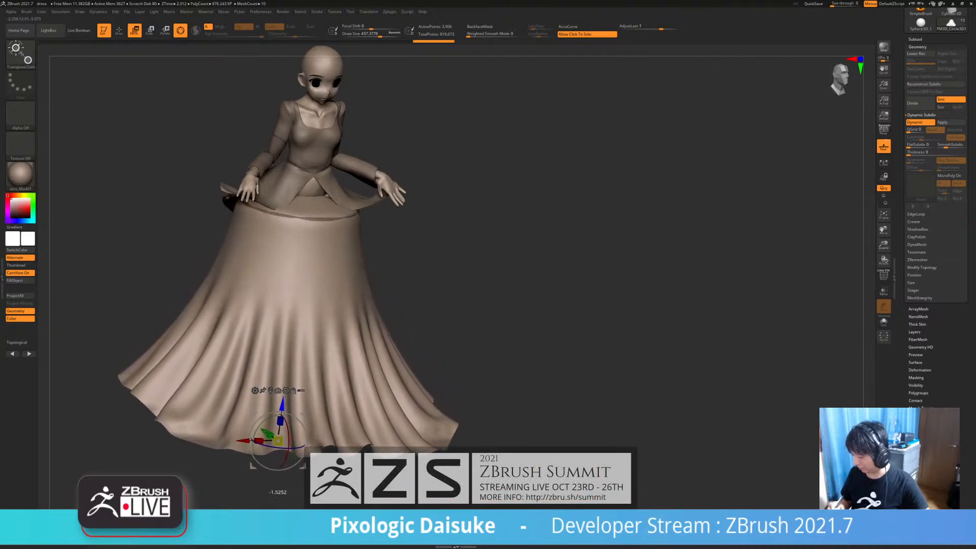
pyautogui.moveTo(281, 411); pyautogui.dragTo(279, 427)
pyautogui.moveTo(275, 464); pyautogui.dragTo(273, 478)
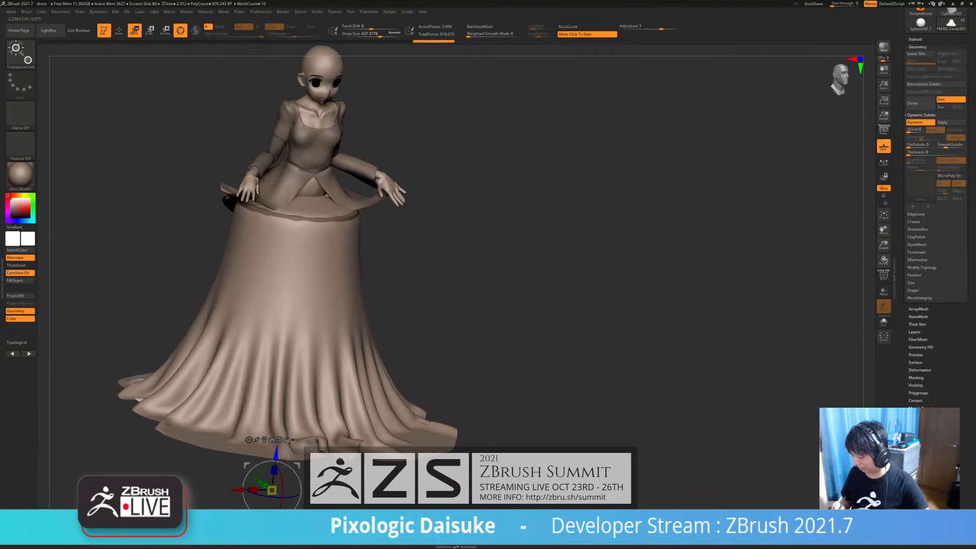
pyautogui.hotkey('ctrl', 'z')
pyautogui.moveTo(580, 367); pyautogui.dragTo(539, 341)
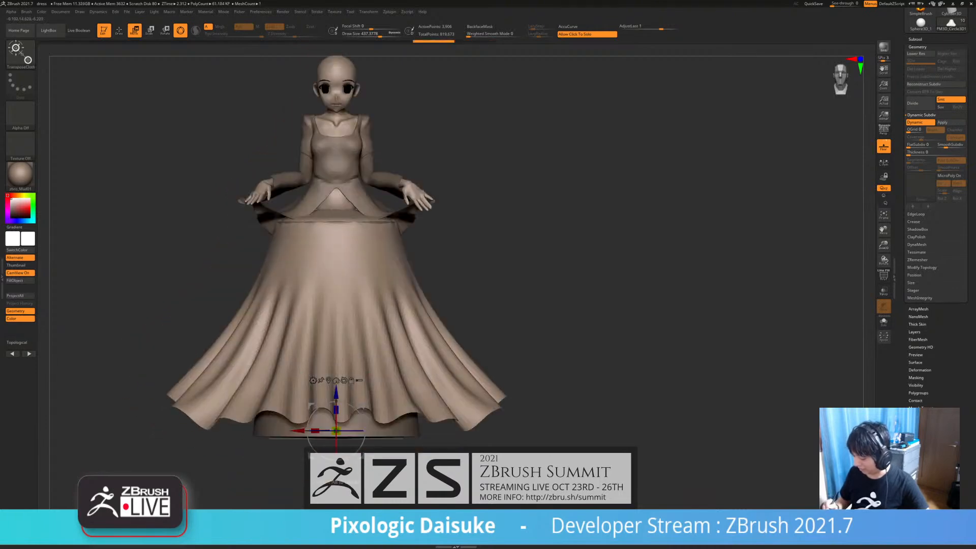
pyautogui.moveTo(336, 402); pyautogui.dragTo(336, 459)
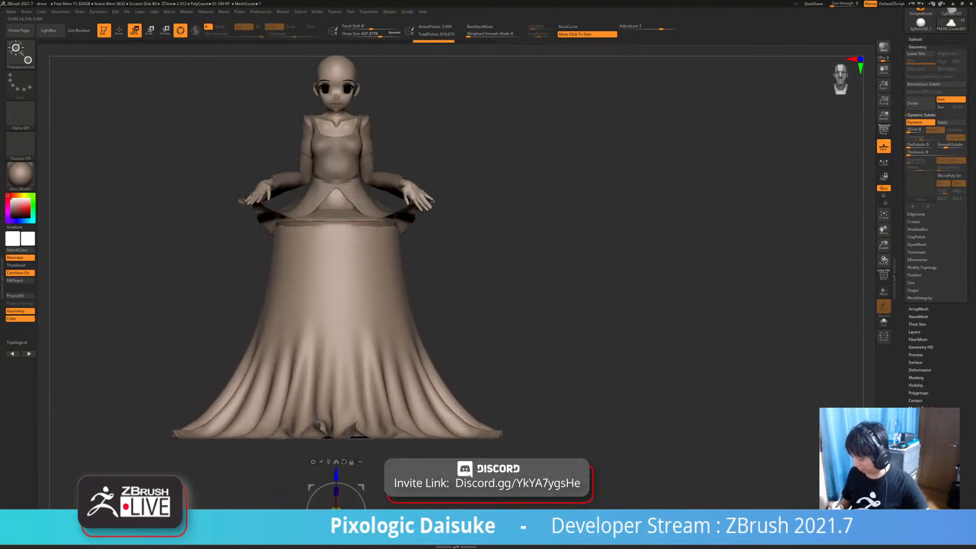
pyautogui.moveTo(570, 325)
pyautogui.mouseDown()
pyautogui.moveTo(585, 371)
pyautogui.moveTo(575, 384)
pyautogui.moveTo(554, 378)
pyautogui.moveTo(544, 346)
pyautogui.moveTo(513, 351)
pyautogui.moveTo(565, 355)
pyautogui.moveTo(558, 303)
pyautogui.moveTo(559, 335)
pyautogui.mouseUp()
pyautogui.hotkey('ctrl', 'z')
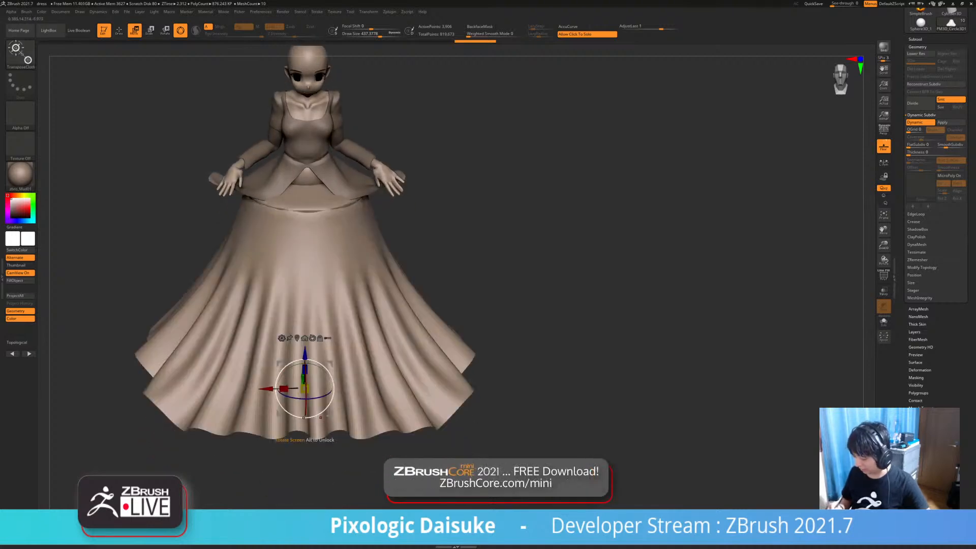
# Try lowering the skirt cloth until its hem gathers on the floor, with double-sided display turned on, and undo the drape
pyautogui.moveTo(305, 352); pyautogui.dragTo(304, 392)
pyautogui.keyDown('alt'); pyautogui.moveTo(559, 305); pyautogui.dragTo(599, 303); pyautogui.keyUp('alt')
pyautogui.click(918, 47)
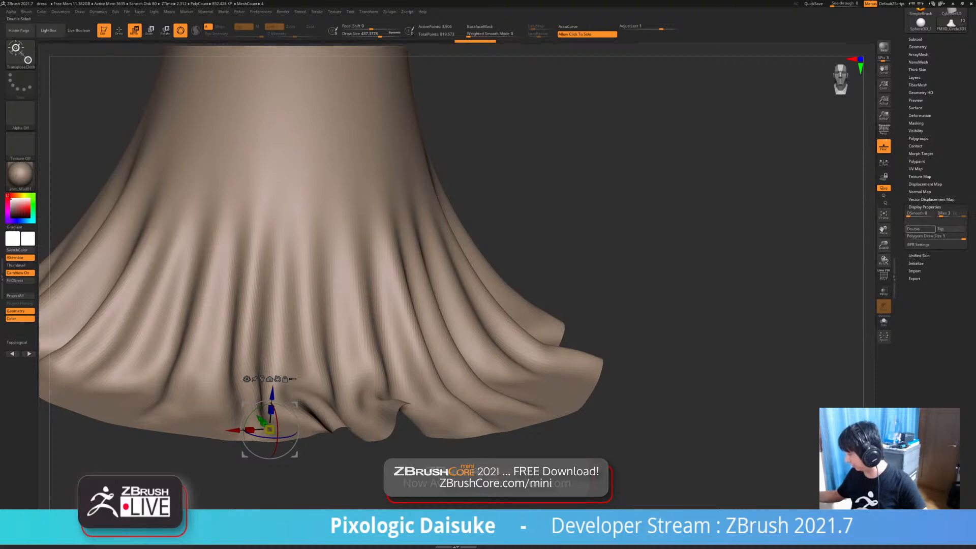
pyautogui.click(918, 229)
pyautogui.moveTo(374, 431); pyautogui.dragTo(376, 331, button='right')
pyautogui.moveTo(290, 437); pyautogui.dragTo(295, 458, button='right')
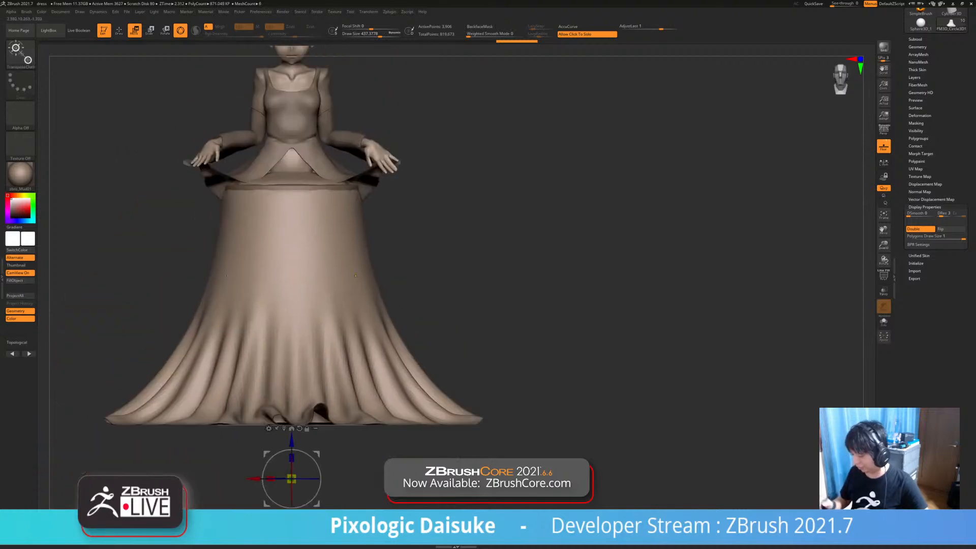
pyautogui.hotkey('ctrl', 'z')
pyautogui.hotkey('ctrl', 'z')
# Lower the skirt cloth in stages with TransposeCloth until its hem spreads out on the floor around the cone
pyautogui.click(98, 11)
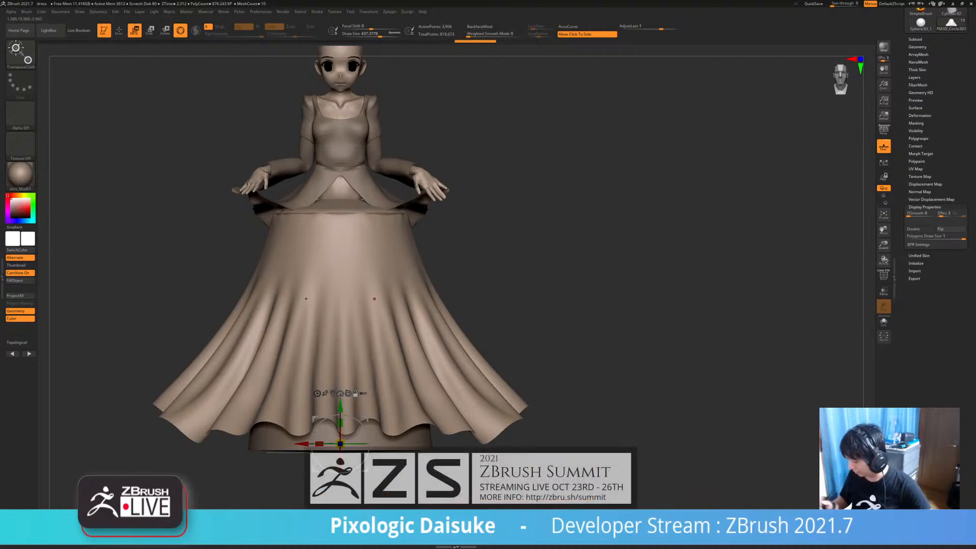
pyautogui.keyDown('alt'); pyautogui.click(419, 367); pyautogui.keyUp('alt')
pyautogui.keyDown('alt'); pyautogui.moveTo(418, 367); pyautogui.dragTo(412, 328, button='right'); pyautogui.keyUp('alt')
pyautogui.click(405, 279)
pyautogui.moveTo(334, 244); pyautogui.dragTo(334, 295)
pyautogui.moveTo(333, 336); pyautogui.dragTo(333, 352)
pyautogui.moveTo(353, 300); pyautogui.dragTo(343, 322, button='right')
pyautogui.moveTo(327, 254); pyautogui.dragTo(312, 272, button='right')
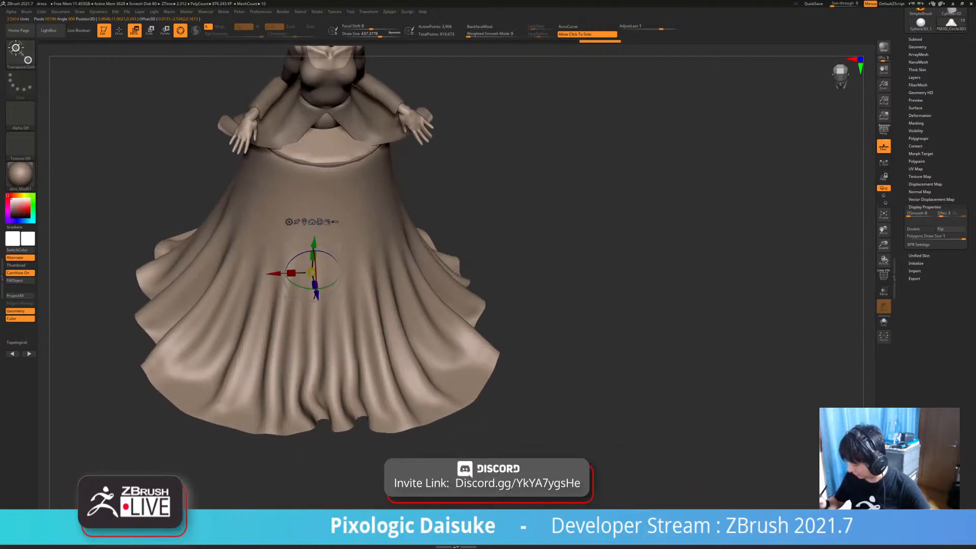
pyautogui.moveTo(312, 246); pyautogui.dragTo(312, 261)
pyautogui.keyDown('ctrl'); pyautogui.moveTo(312, 261); pyautogui.dragTo(310, 239, button='right'); pyautogui.keyUp('ctrl')
pyautogui.moveTo(331, 284); pyautogui.dragTo(338, 305, button='right')
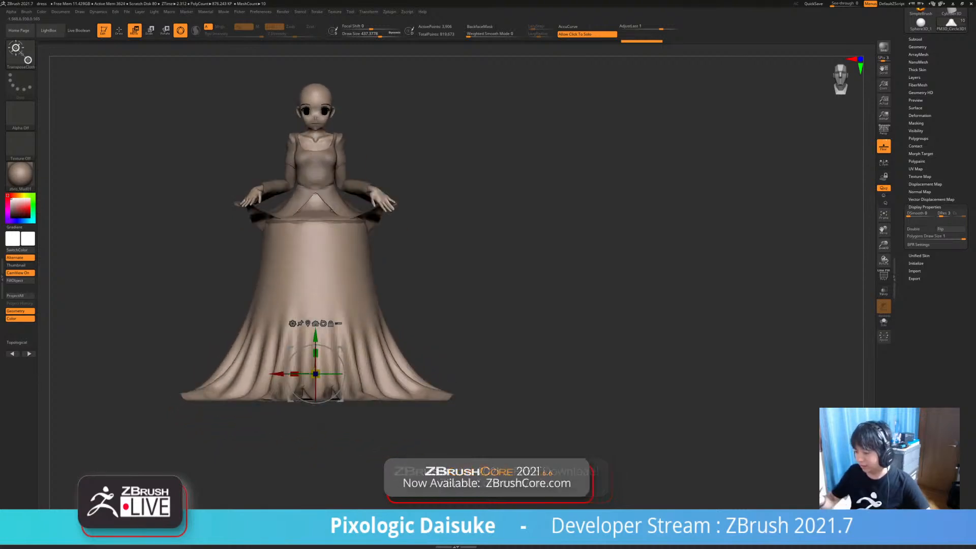
# Run the cloth simulation on the skirt, turn off Gravity, and run it again
pyautogui.click(98, 11)
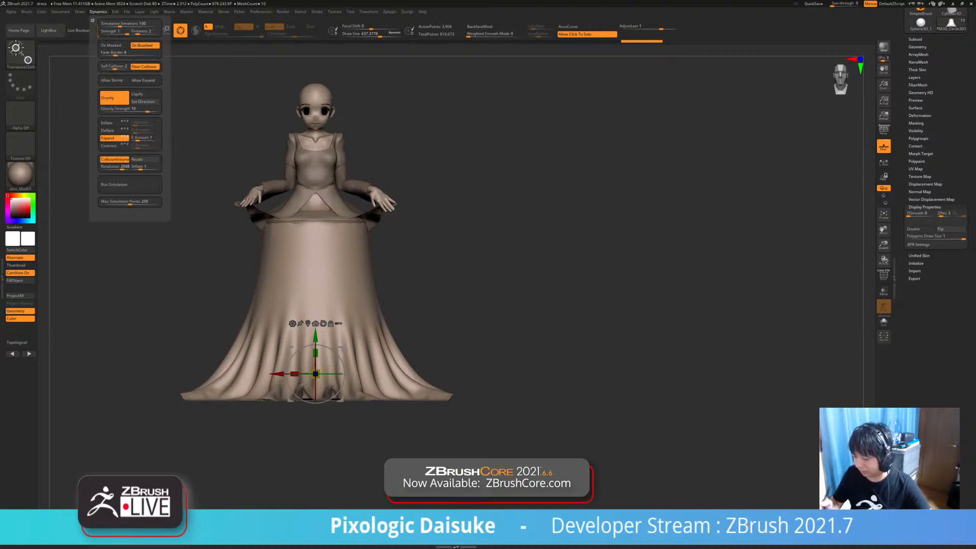
pyautogui.click(130, 184)
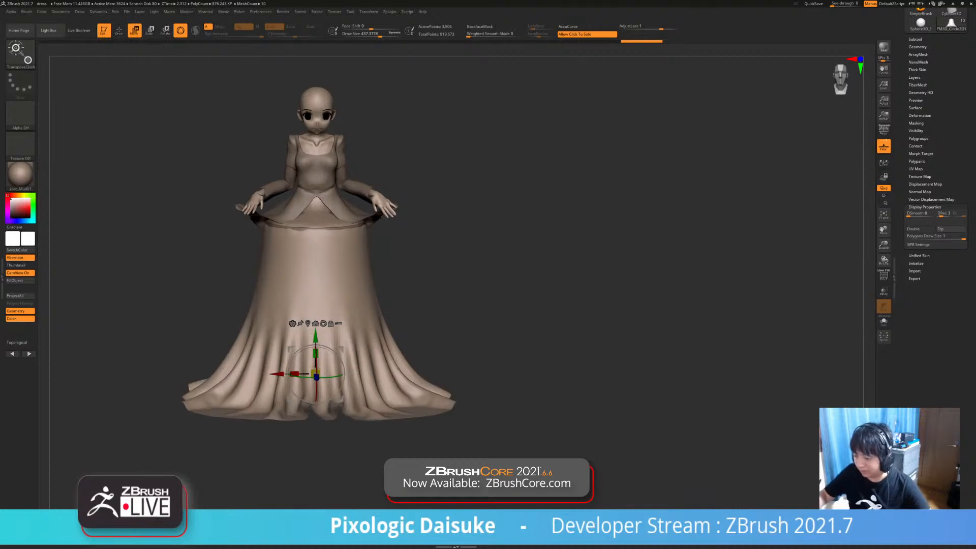
pyautogui.click(99, 11)
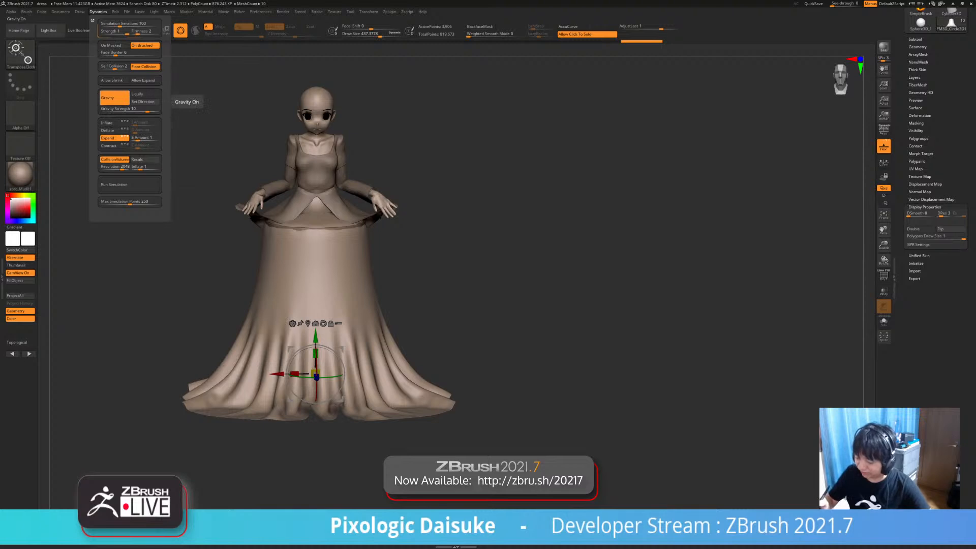
pyautogui.click(130, 184)
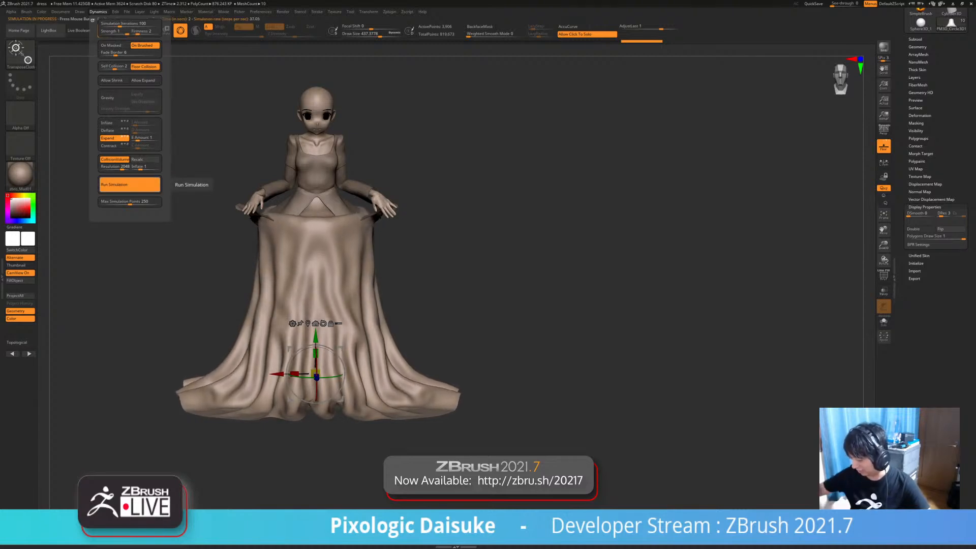
pyautogui.keyDown('ctrl'); pyautogui.moveTo(509, 254); pyautogui.dragTo(508, 295, button='right'); pyautogui.keyUp('ctrl')
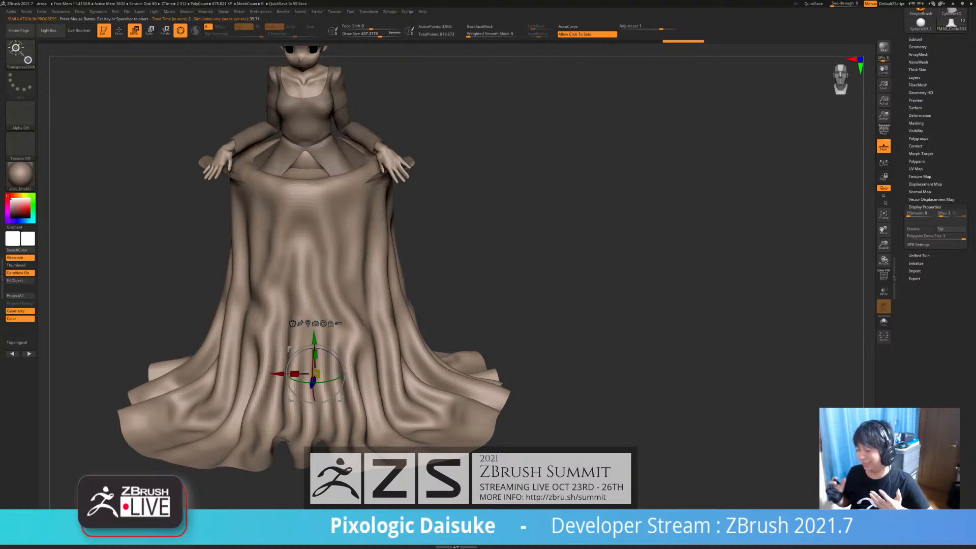
# Turn on the wireframe and switch off Dynamic Subdiv on the skirt cloth
pyautogui.hotkey('shift', 'f')
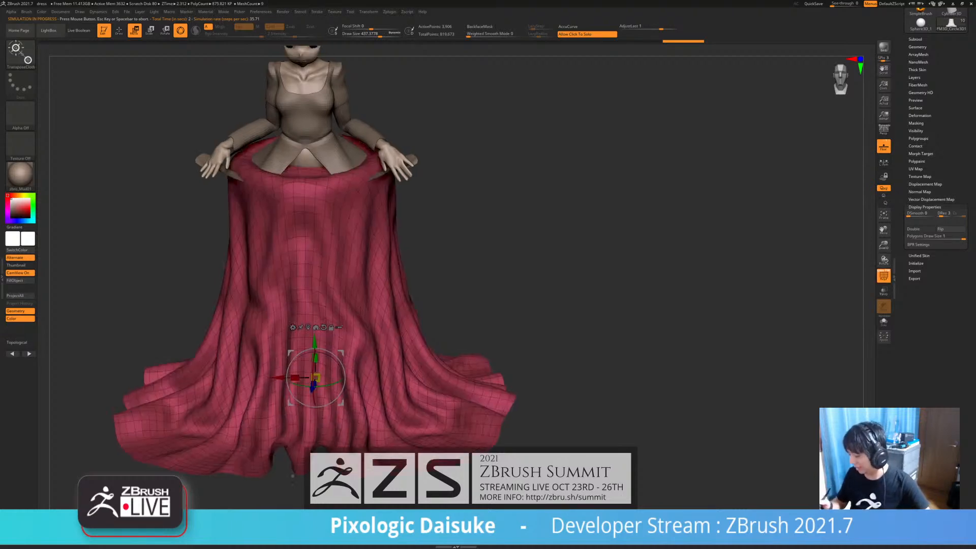
pyautogui.keyDown('ctrl'); pyautogui.moveTo(509, 254); pyautogui.dragTo(508, 295, button='right'); pyautogui.keyUp('ctrl')
pyautogui.click(917, 47)
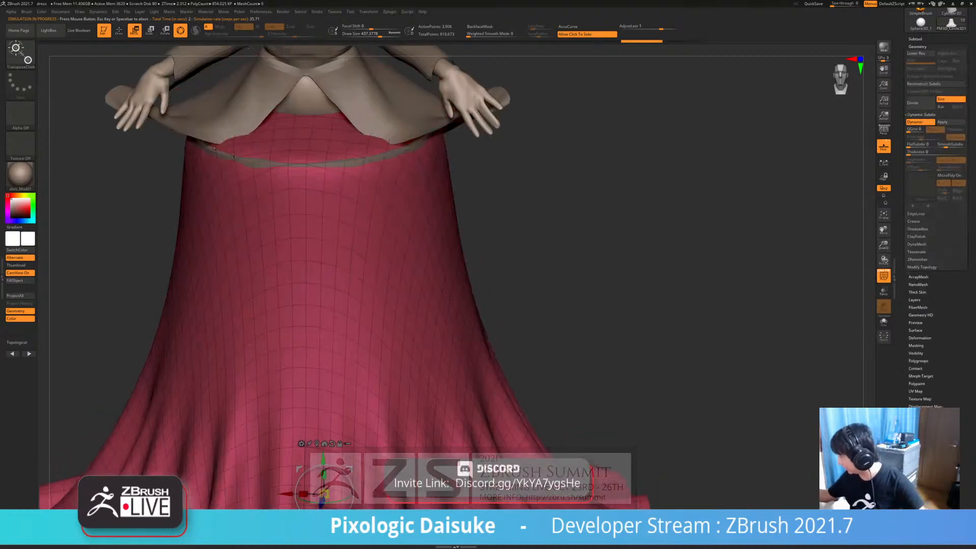
pyautogui.click(914, 122)
pyautogui.keyDown('ctrl'); pyautogui.moveTo(340, 203); pyautogui.dragTo(374, 168, button='right'); pyautogui.keyUp('ctrl')
pyautogui.keyDown('alt'); pyautogui.moveTo(374, 325); pyautogui.dragTo(397, 137, button='right'); pyautogui.keyUp('alt')
pyautogui.keyDown('ctrl'); pyautogui.moveTo(373, 254); pyautogui.dragTo(374, 282, button='right'); pyautogui.keyUp('ctrl')
# Try the cloth simulation on the unsubdivided skirt mesh and undo its result
pyautogui.click(97, 11)
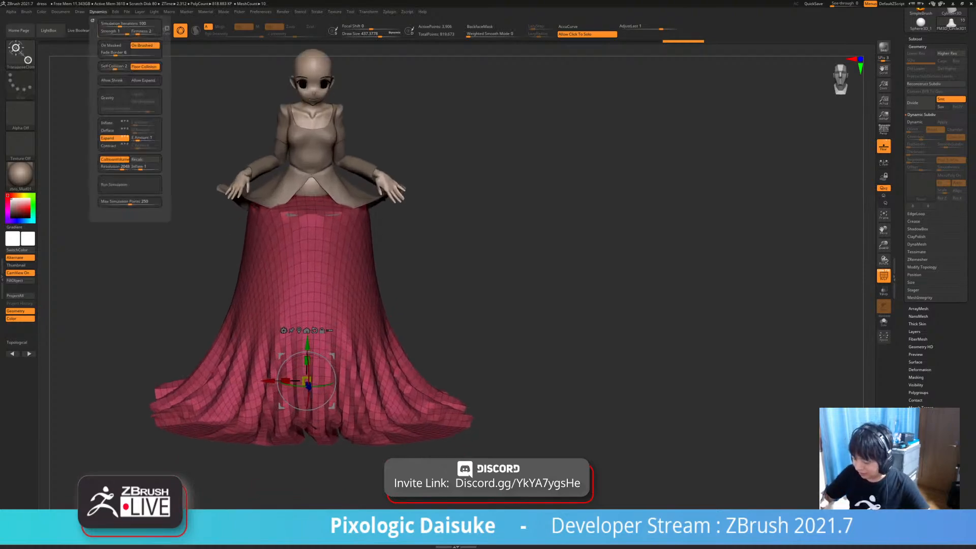
pyautogui.click(130, 184)
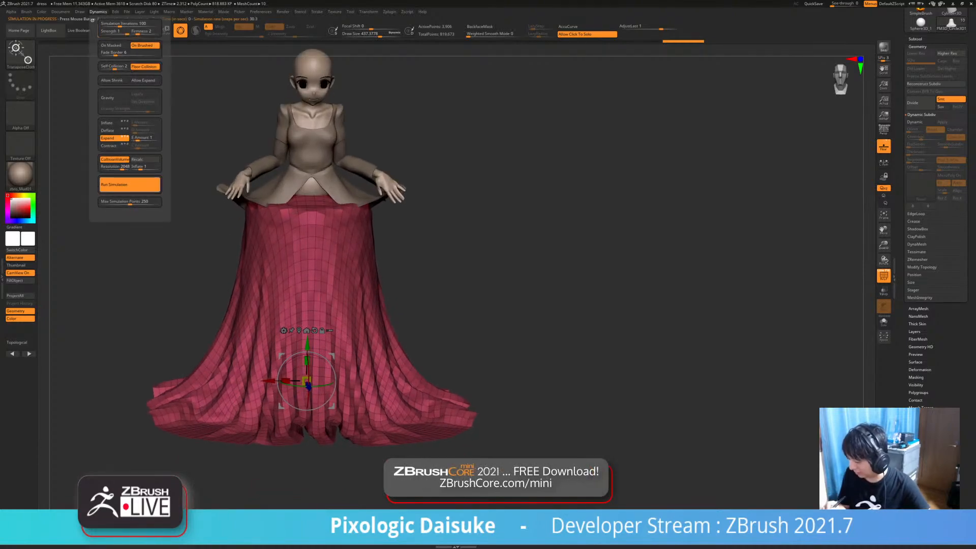
pyautogui.moveTo(407, 255)
pyautogui.mouseDown(button='right')
pyautogui.moveTo(316, 259)
pyautogui.moveTo(392, 254)
pyautogui.moveTo(397, 244)
pyautogui.moveTo(369, 221)
pyautogui.moveTo(394, 236)
pyautogui.mouseUp(button='right')
pyautogui.hotkey('ctrl', 'z')
pyautogui.hotkey('shift', 'f')
pyautogui.hotkey('shift', 'f')
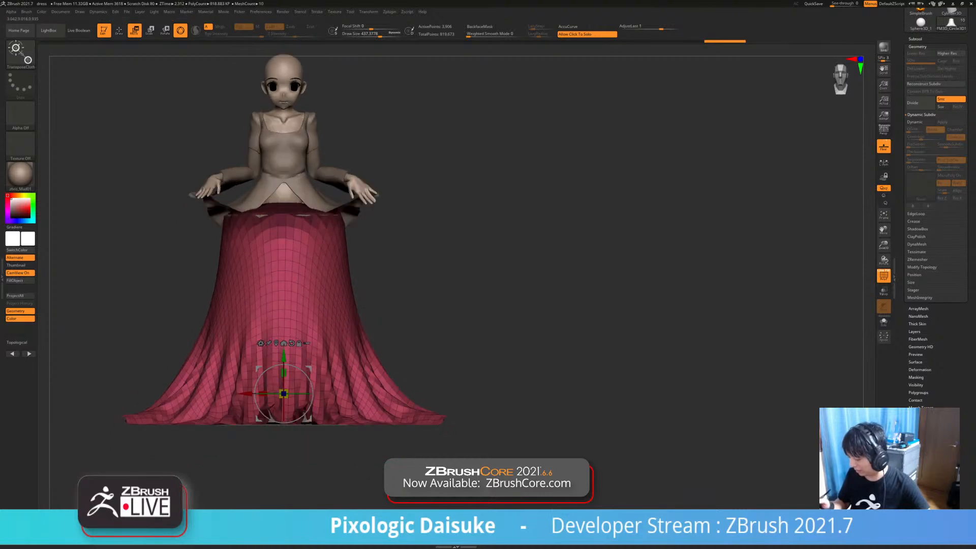
pyautogui.hotkey('ctrl', 'z')
# Mask the upper part of the skirt below the waist and test the cloth simulation, undoing the simulated folds
pyautogui.moveTo(330, 178)
pyautogui.keyDown('ctrl'); pyautogui.mouseDown()
pyautogui.moveTo(140, 233)
pyautogui.moveTo(132, 148)
pyautogui.mouseUp(); pyautogui.keyUp('ctrl')
pyautogui.moveTo(142, 203)
pyautogui.mouseDown(button='right')
pyautogui.moveTo(120, 223)
pyautogui.moveTo(66, 222)
pyautogui.moveTo(128, 219)
pyautogui.moveTo(140, 206)
pyautogui.mouseUp(button='right')
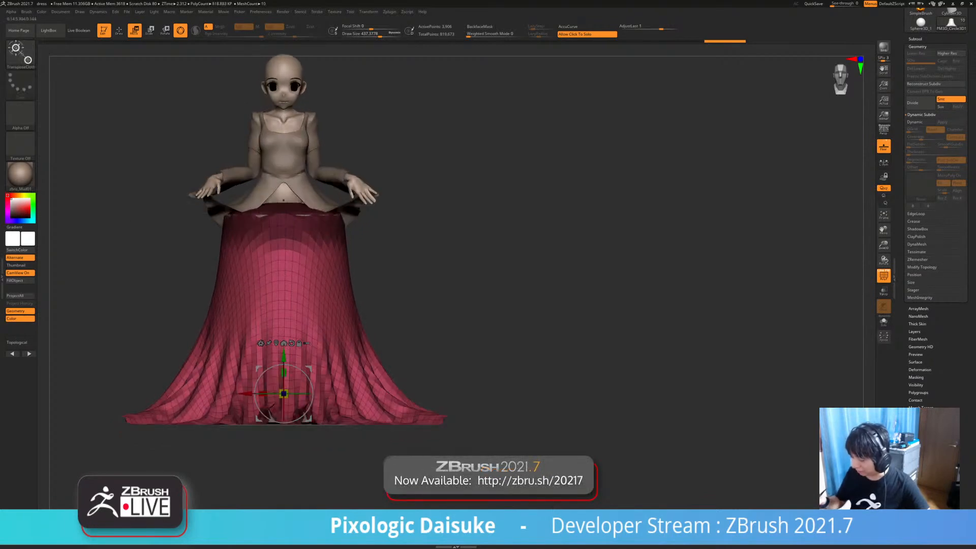
pyautogui.click(97, 11)
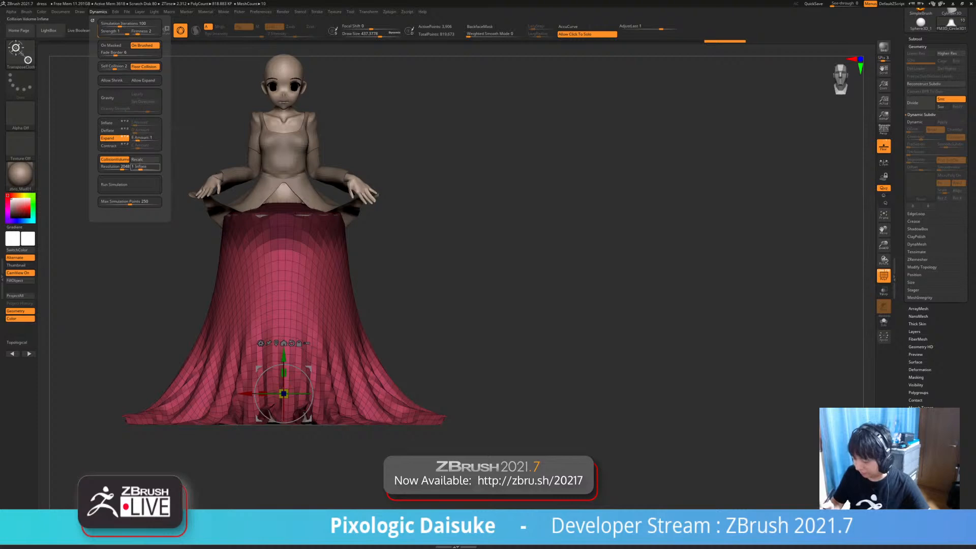
pyautogui.click(127, 184)
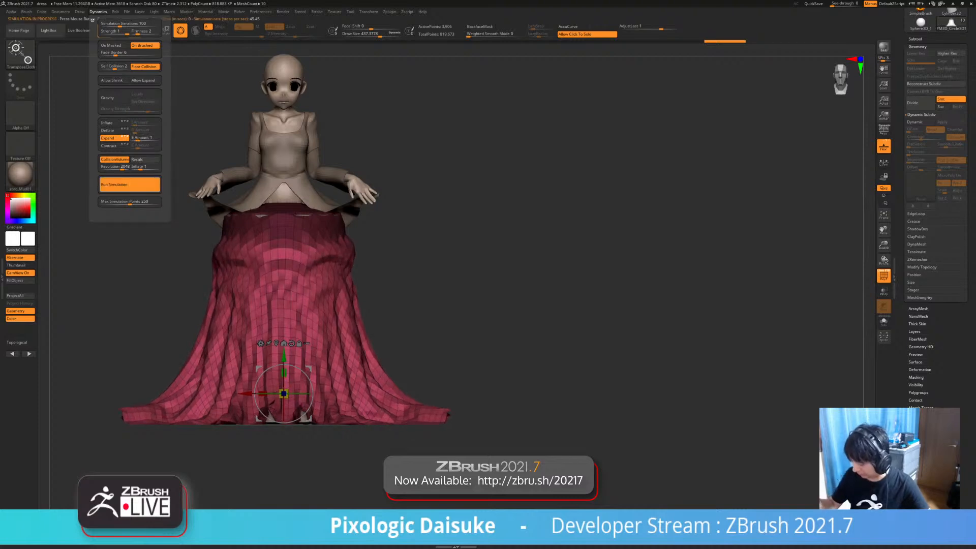
pyautogui.hotkey('ctrl', 'z')
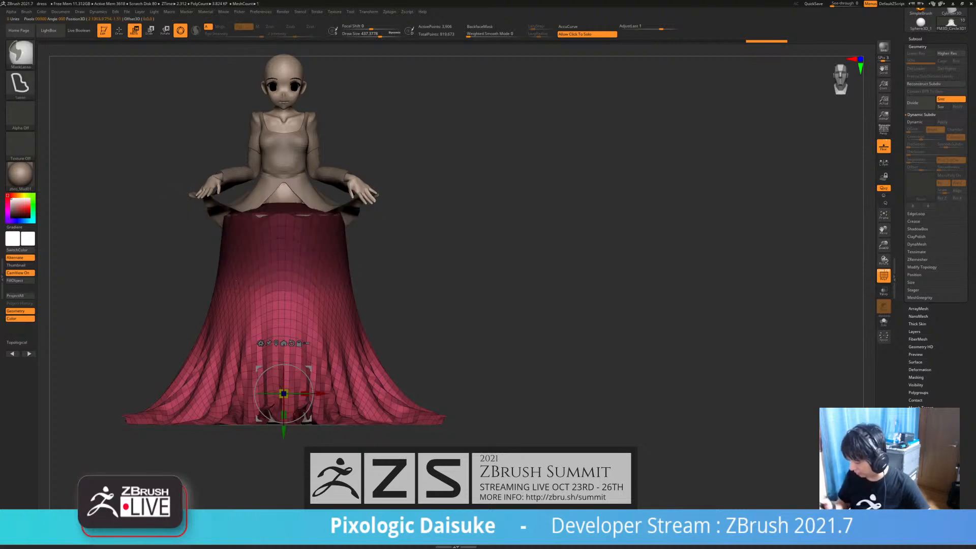
# Extend the soft mask farther down the skirt and run the cloth simulation again
pyautogui.moveTo(569, 244)
pyautogui.mouseDown()
pyautogui.moveTo(569, 295)
pyautogui.moveTo(498, 284)
pyautogui.moveTo(559, 254)
pyautogui.mouseUp()
pyautogui.click(97, 12)
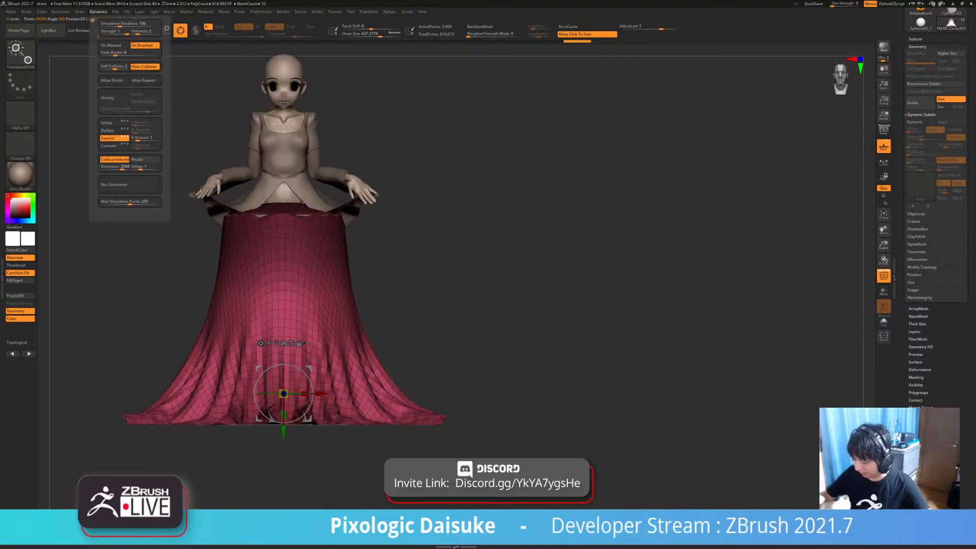
pyautogui.click(122, 185)
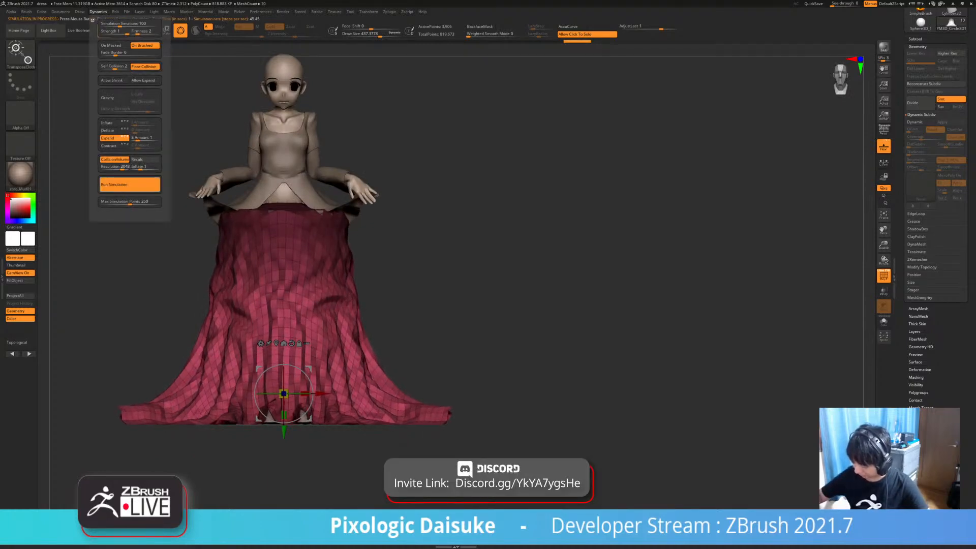
# Undo the last simulation on the masked skirt and rerun the cloth simulation with Gravity turned on
pyautogui.moveTo(509, 255)
pyautogui.mouseDown()
pyautogui.moveTo(437, 280)
pyautogui.moveTo(447, 295)
pyautogui.moveTo(466, 289)
pyautogui.mouseUp()
pyautogui.click(917, 47)
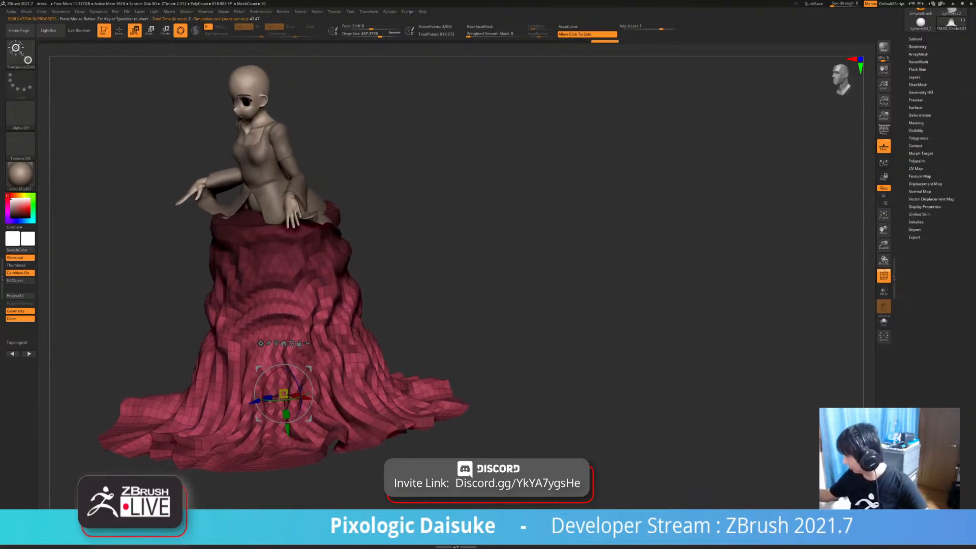
pyautogui.click(920, 154)
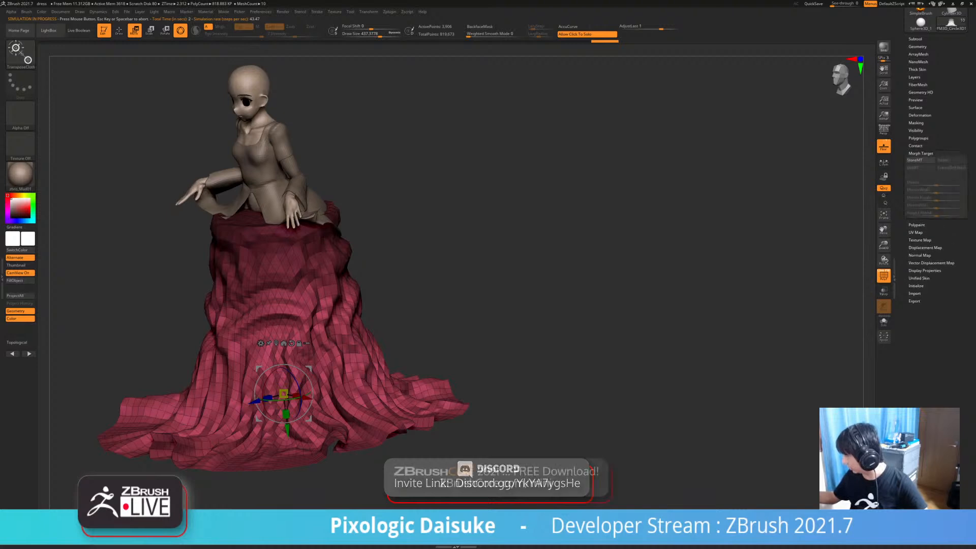
pyautogui.hotkey('ctrl', 'z')
pyautogui.moveTo(509, 285); pyautogui.dragTo(565, 250)
pyautogui.keyDown('alt'); pyautogui.moveTo(564, 249); pyautogui.dragTo(607, 283); pyautogui.keyUp('alt')
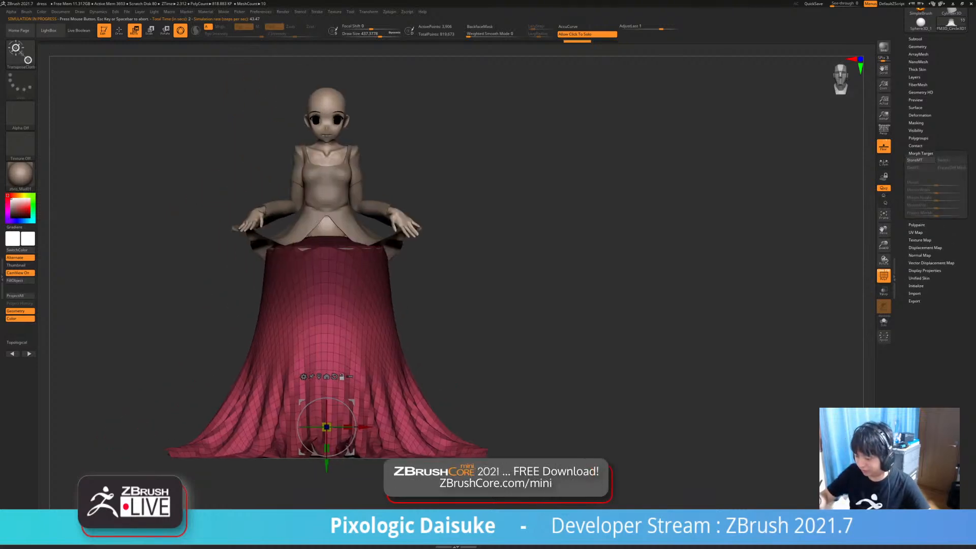
pyautogui.click(98, 11)
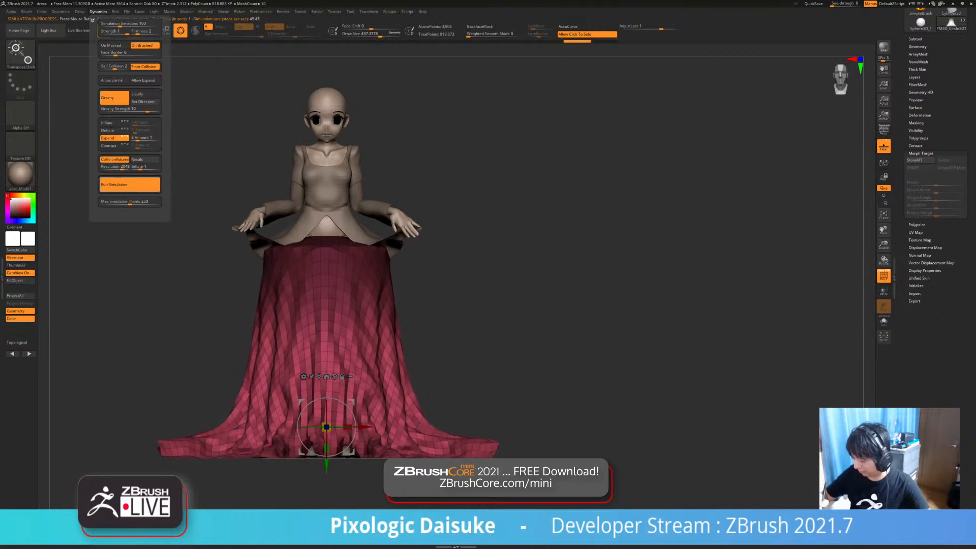
pyautogui.moveTo(600, 245); pyautogui.dragTo(656, 300)
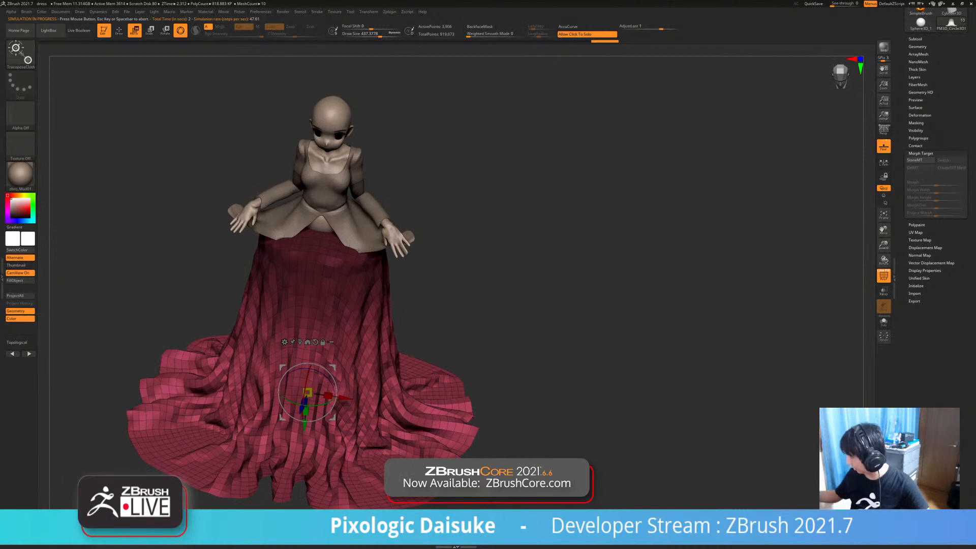
# Turn on Dynamic Subdiv for the simulated skirt and hide the wireframe to inspect the smoothed folds
pyautogui.click(920, 116)
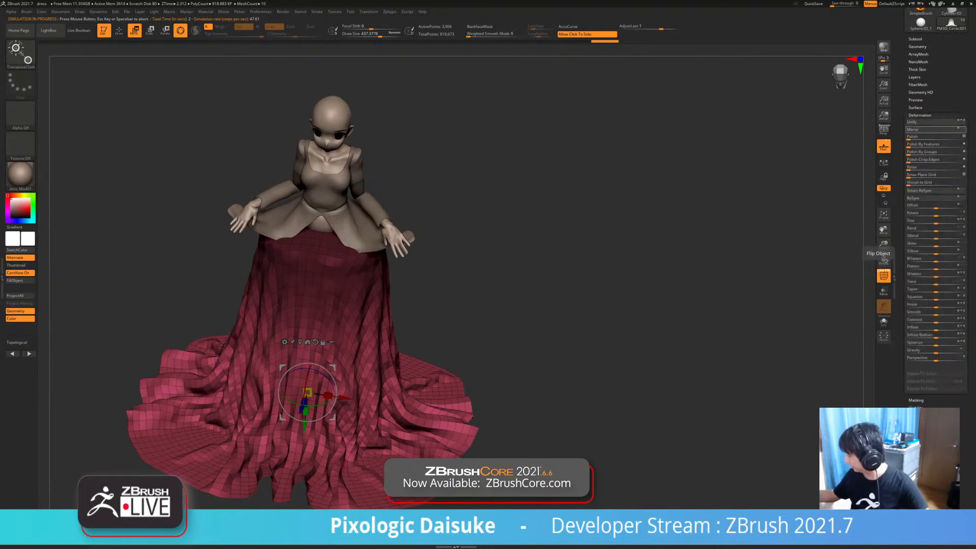
pyautogui.click(920, 116)
pyautogui.click(918, 46)
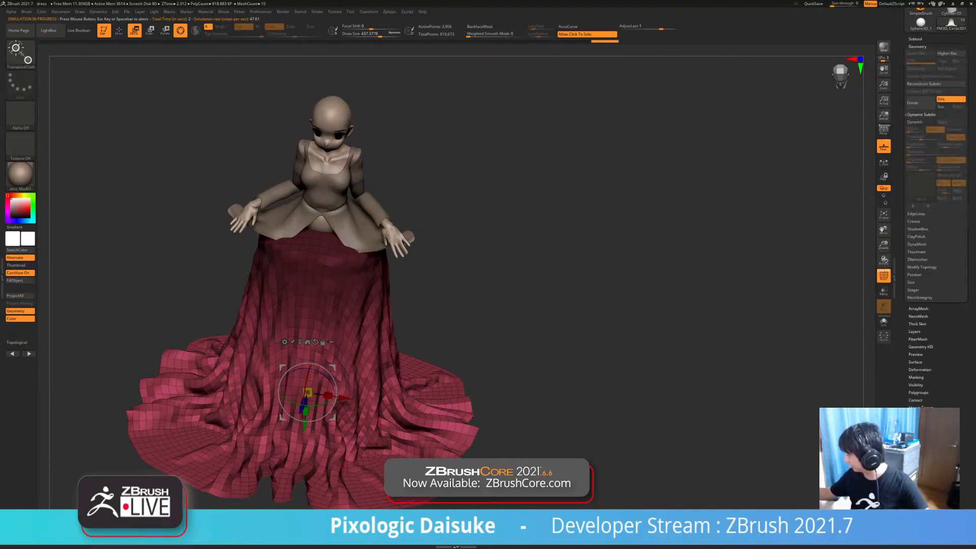
pyautogui.press('d')
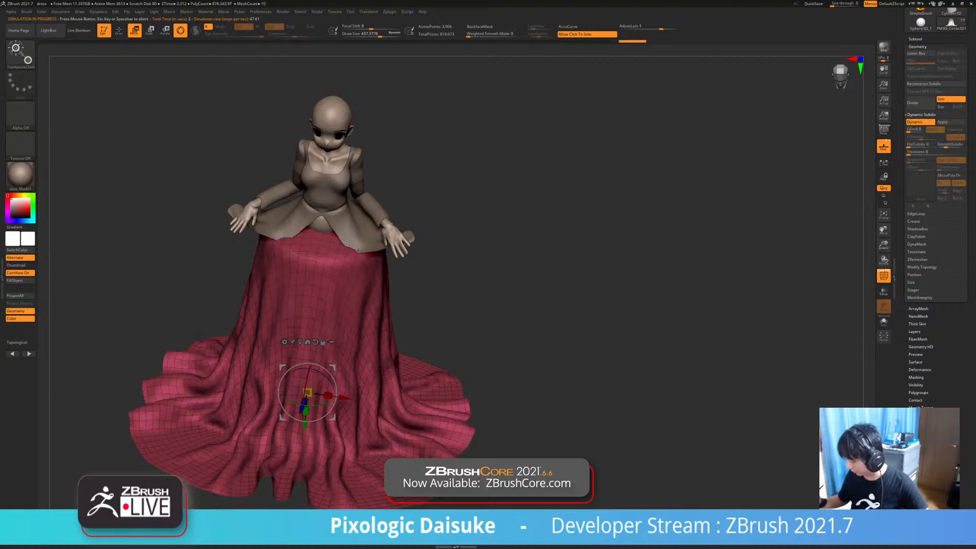
pyautogui.hotkey('shift', 'f')
pyautogui.keyDown('alt'); pyautogui.moveTo(569, 285); pyautogui.dragTo(539, 348); pyautogui.keyUp('alt')
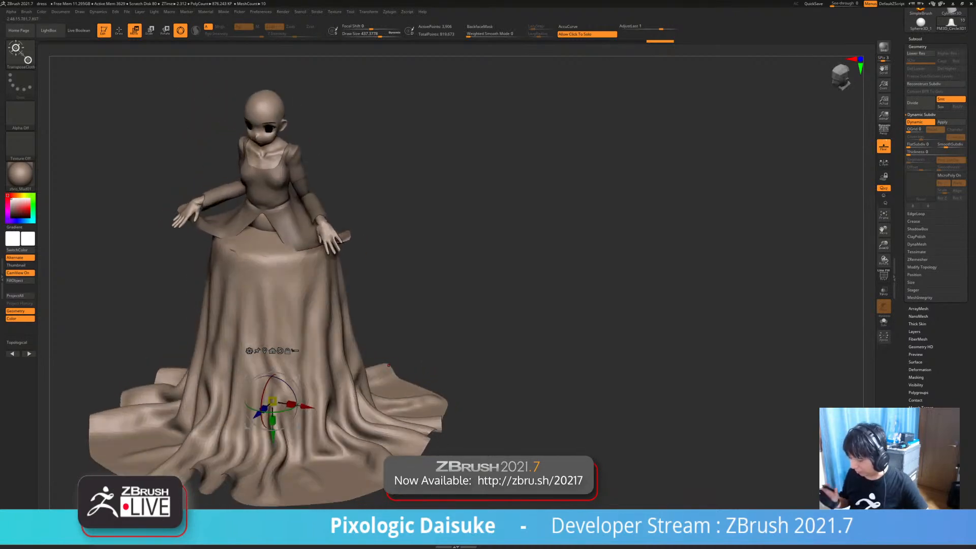
# Undo the simulation, masking and draping of the skirt cloth back to the flat disc above the doll
pyautogui.hotkey('ctrl', 'z')
pyautogui.hotkey('ctrl', 'z')
pyautogui.hotkey('ctrl', 'z')
pyautogui.hotkey('ctrl', 'z')
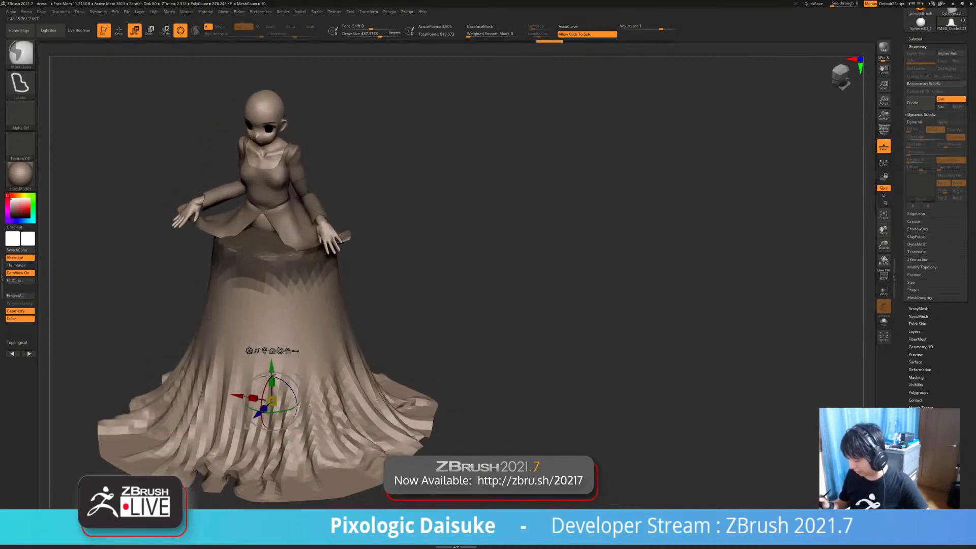
pyautogui.hotkey('ctrl', 'z')
pyautogui.hotkey('ctrl', 'z')
pyautogui.hotkey('ctrl', 'z')
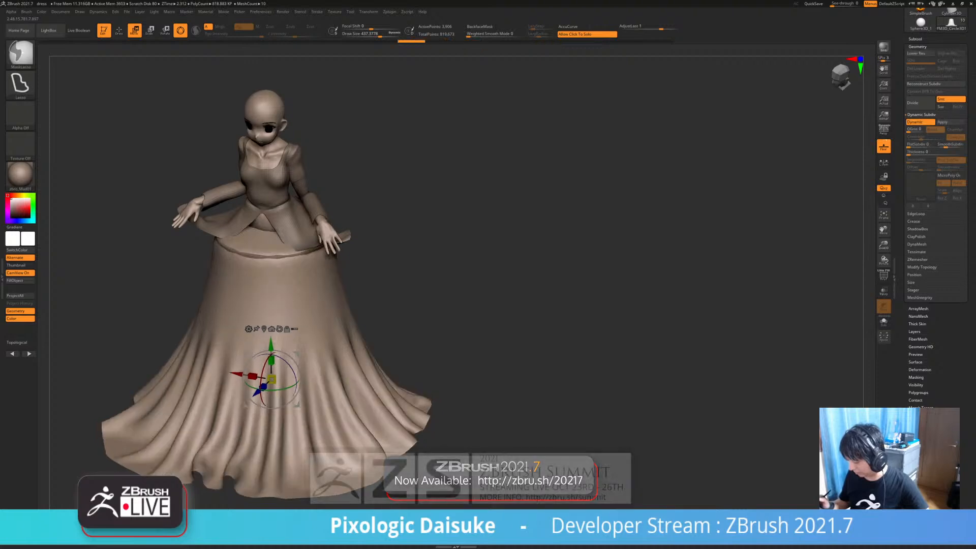
pyautogui.keyDown('alt'); pyautogui.moveTo(534, 280); pyautogui.dragTo(566, 276); pyautogui.keyUp('alt')
pyautogui.keyDown('alt'); pyautogui.moveTo(300, 291); pyautogui.dragTo(301, 389); pyautogui.keyUp('alt')
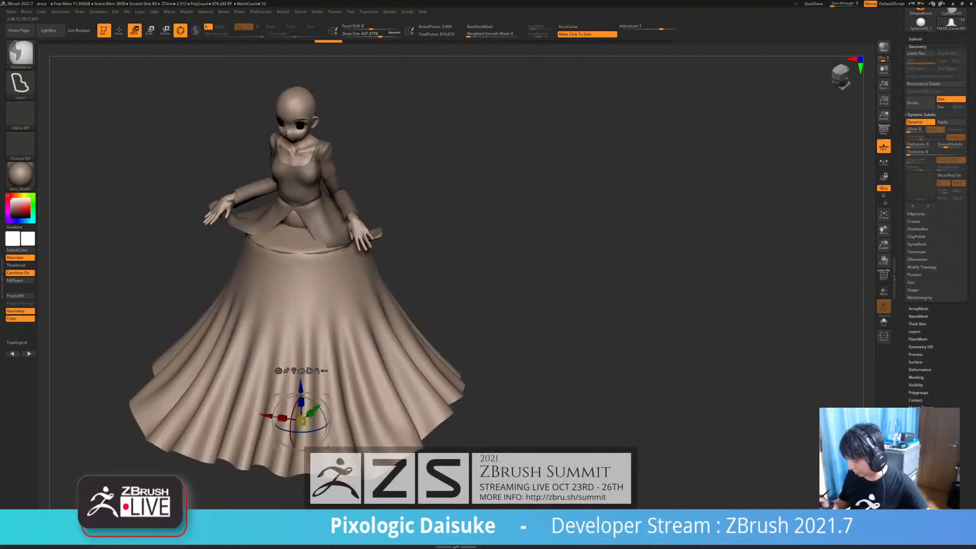
pyautogui.hotkey('ctrl', 'z')
pyautogui.hotkey('ctrl', 'z')
pyautogui.hotkey('ctrl', 'z')
pyautogui.hotkey('ctrl', 'z')
# Turn on Dynamic Subdiv and show the wireframe on the flat circular cloth
pyautogui.moveTo(533, 280); pyautogui.dragTo(543, 298)
pyautogui.click(920, 122)
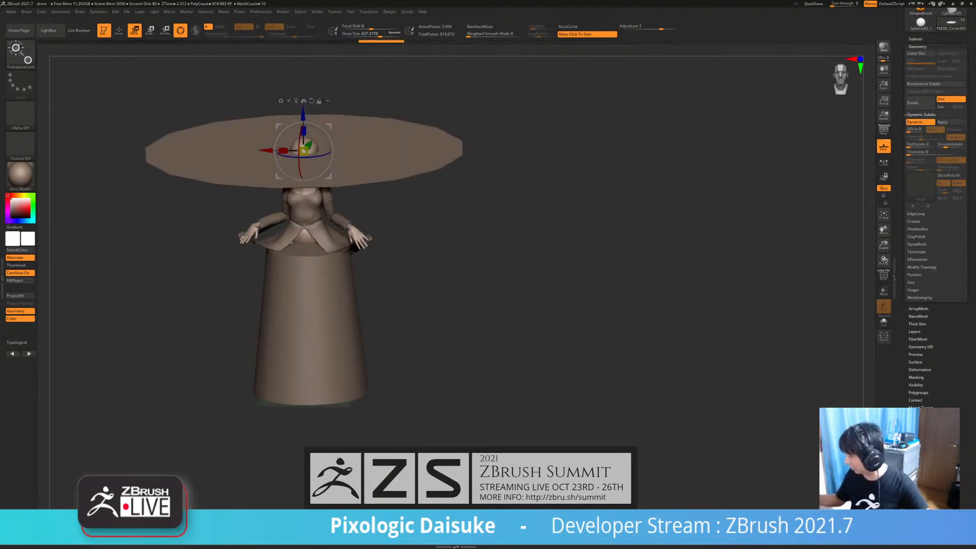
pyautogui.click(884, 275)
# Lower the circular cloth about 17.3 units over the skirt cone with TransposeCloth, undoing a first trial move
pyautogui.moveTo(305, 118); pyautogui.dragTo(296, 298)
pyautogui.hotkey('ctrl', 'z')
pyautogui.moveTo(99, 12)
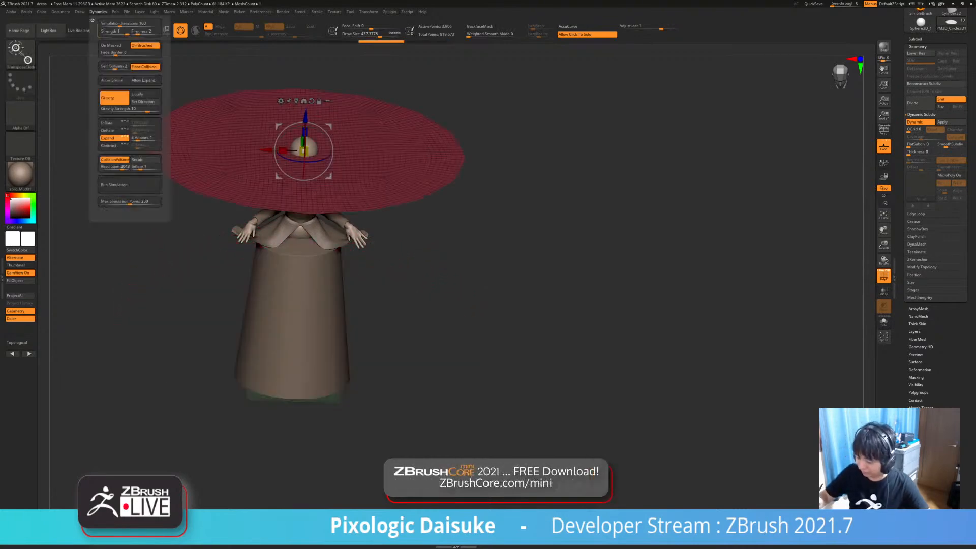
pyautogui.moveTo(305, 196); pyautogui.dragTo(294, 348)
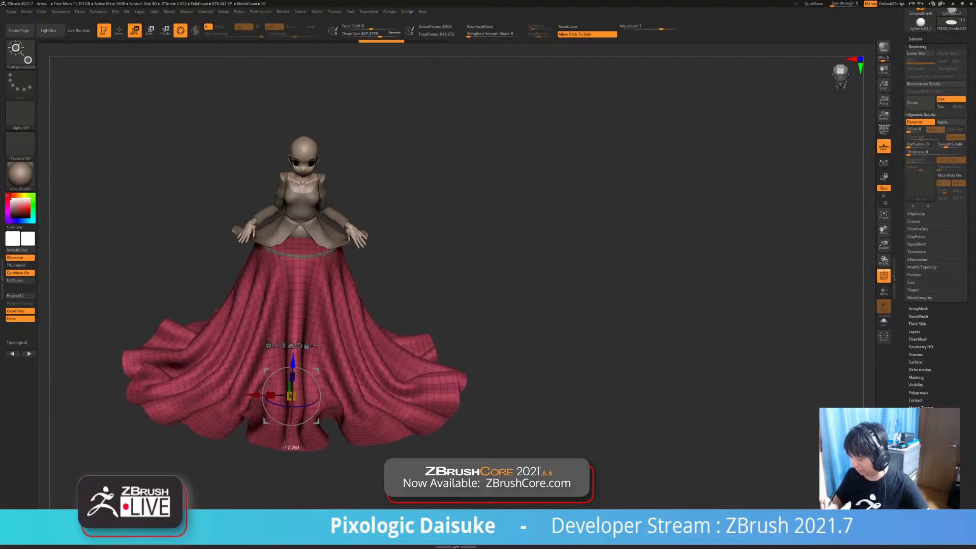
pyautogui.moveTo(272, 353); pyautogui.dragTo(257, 423, button='right')
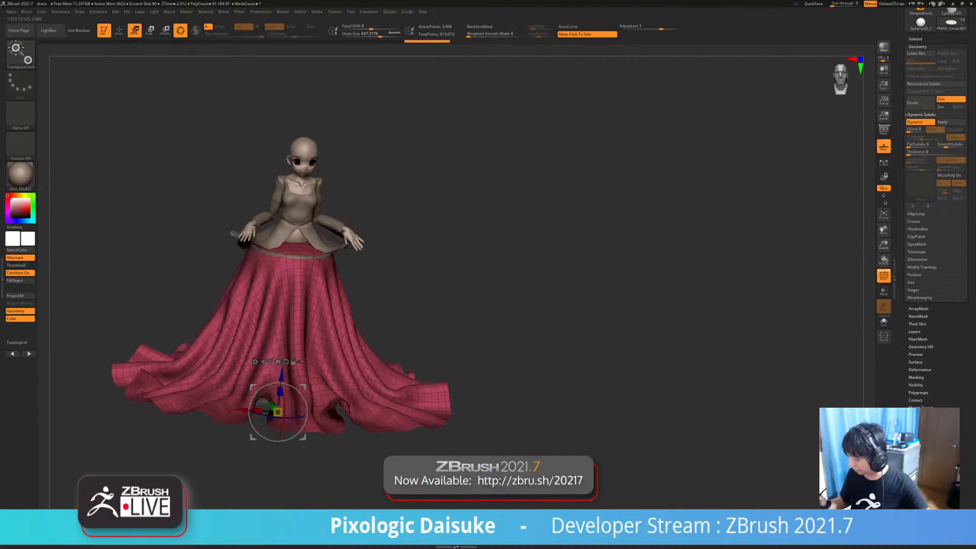
# Adjust the draped skirt with small TransposeCloth moves and scaling, checking the folds with the wireframe hidden and shown
pyautogui.hotkey('shift', 'f')
pyautogui.moveTo(257, 354); pyautogui.dragTo(274, 432, button='right')
pyautogui.moveTo(306, 326); pyautogui.dragTo(277, 326, button='right')
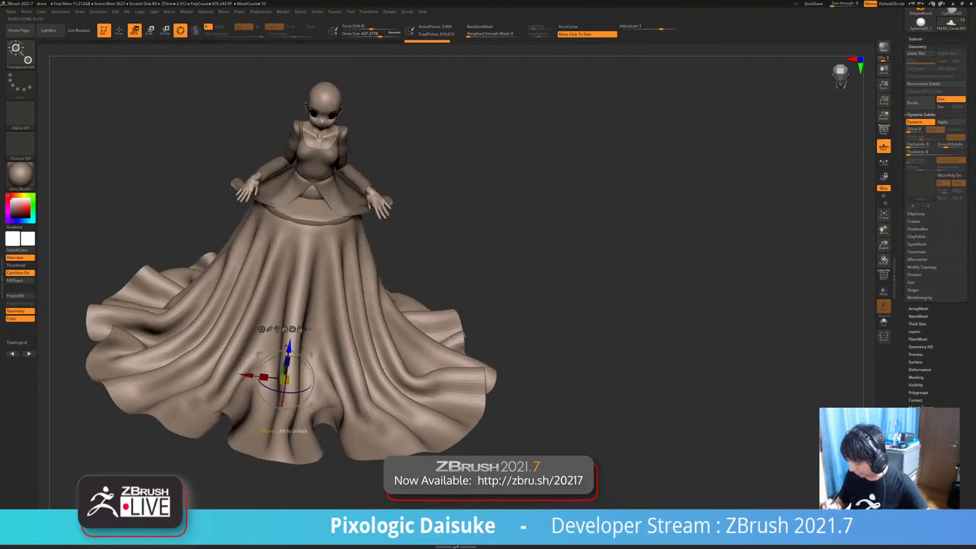
pyautogui.moveTo(368, 271); pyautogui.dragTo(346, 239, button='right')
pyautogui.moveTo(286, 284); pyautogui.dragTo(286, 285)
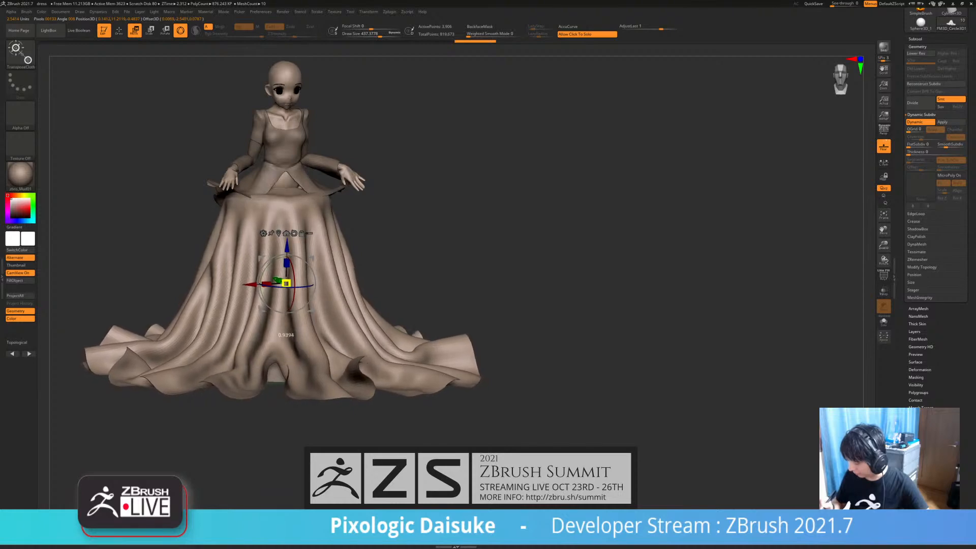
pyautogui.moveTo(293, 267); pyautogui.dragTo(282, 276, button='right')
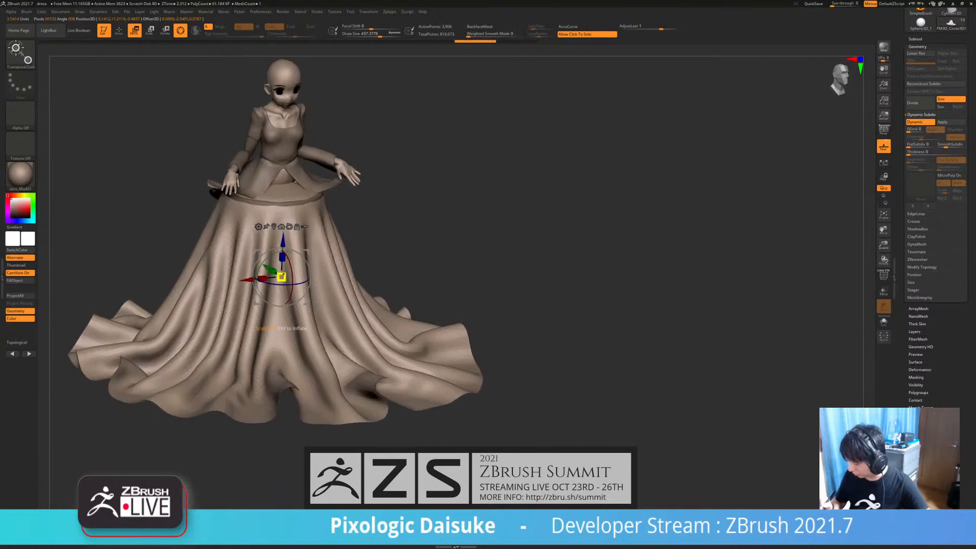
pyautogui.moveTo(554, 284); pyautogui.dragTo(508, 278)
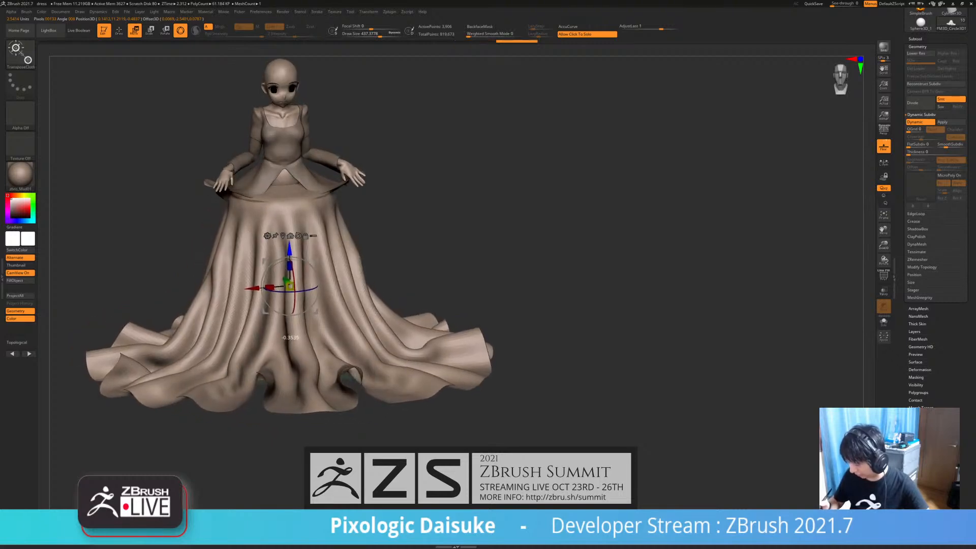
pyautogui.moveTo(533, 285); pyautogui.dragTo(458, 366)
pyautogui.hotkey('shift', 'f')
pyautogui.keyDown('alt'); pyautogui.moveTo(116, 237); pyautogui.dragTo(132, 178); pyautogui.keyUp('alt')
pyautogui.keyDown('alt'); pyautogui.moveTo(153, 386); pyautogui.dragTo(217, 484); pyautogui.keyUp('alt')
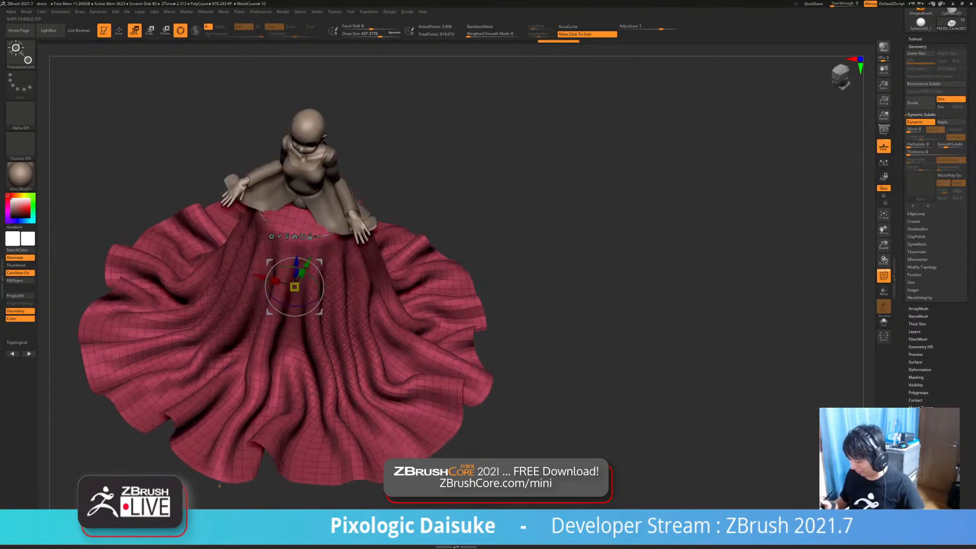
# Undo the draping and its adjustments to restore the flat circular cloth above the doll
pyautogui.hotkey('ctrl', 'z')
pyautogui.hotkey('ctrl', 'z')
pyautogui.hotkey('ctrl', 'z')
pyautogui.hotkey('ctrl', 'z')
pyautogui.hotkey('ctrl', 'z')
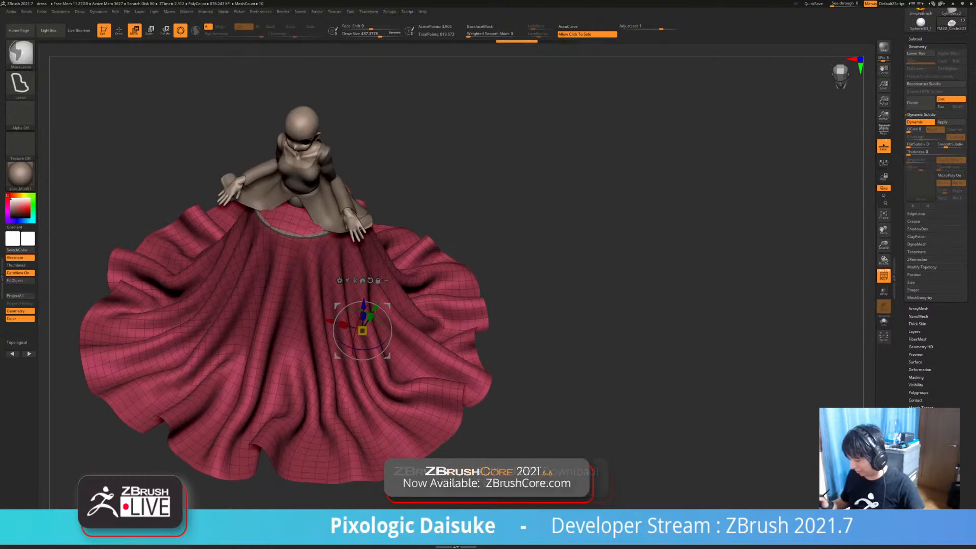
pyautogui.keyDown('alt'); pyautogui.moveTo(153, 285); pyautogui.dragTo(189, 262); pyautogui.keyUp('alt')
pyautogui.keyDown('alt'); pyautogui.moveTo(328, 190); pyautogui.dragTo(299, 131, button='right'); pyautogui.keyUp('alt')
# Try dropping the flat cloth over the skirt cone in one continuous move of about 16.7 units, undoing each attempt
pyautogui.moveTo(299, 131); pyautogui.dragTo(303, 420)
pyautogui.hotkey('ctrl', 'z')
pyautogui.moveTo(299, 131); pyautogui.dragTo(302, 403)
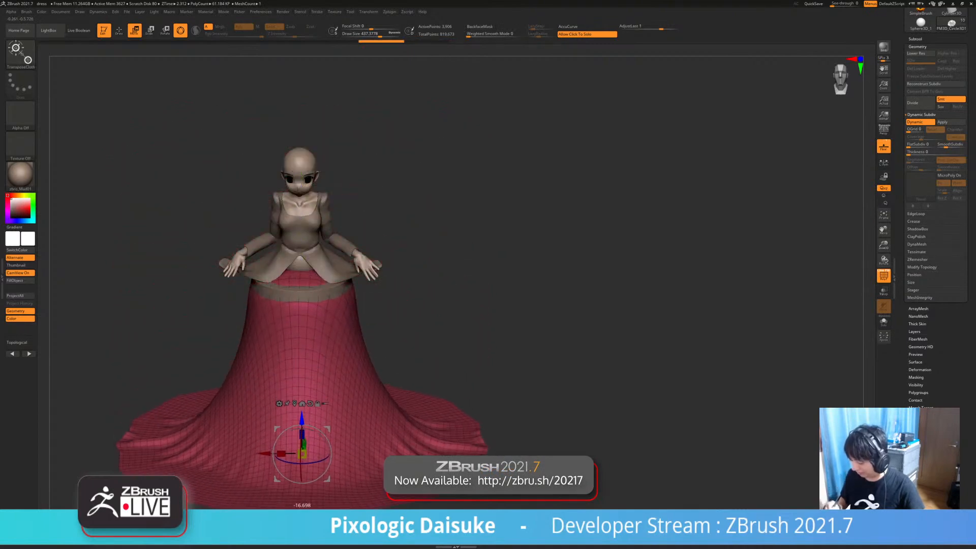
pyautogui.hotkey('ctrl', 'z')
# Test draping the cloth with an extra downward pull near the floor and with one longer pull, undoing both
pyautogui.moveTo(299, 132); pyautogui.dragTo(302, 394)
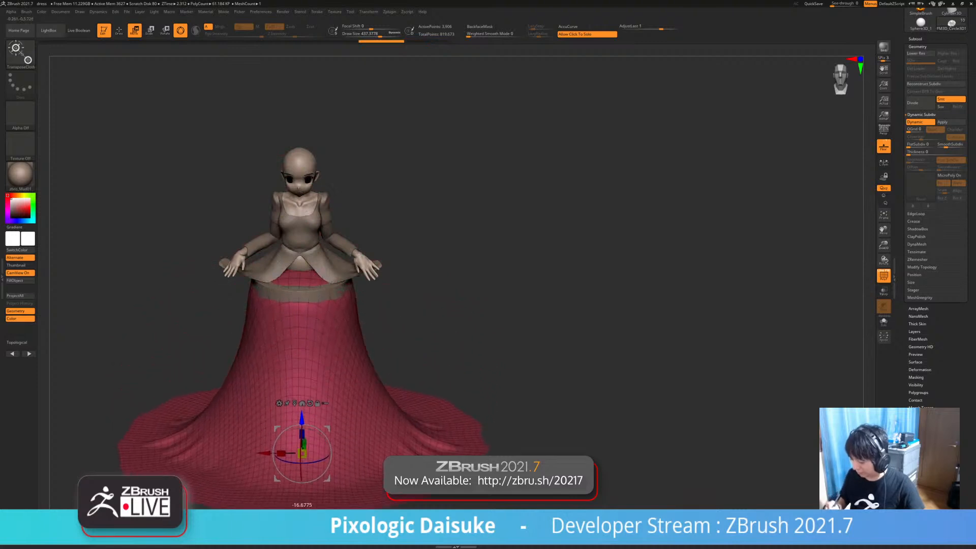
pyautogui.moveTo(302, 429); pyautogui.dragTo(302, 442)
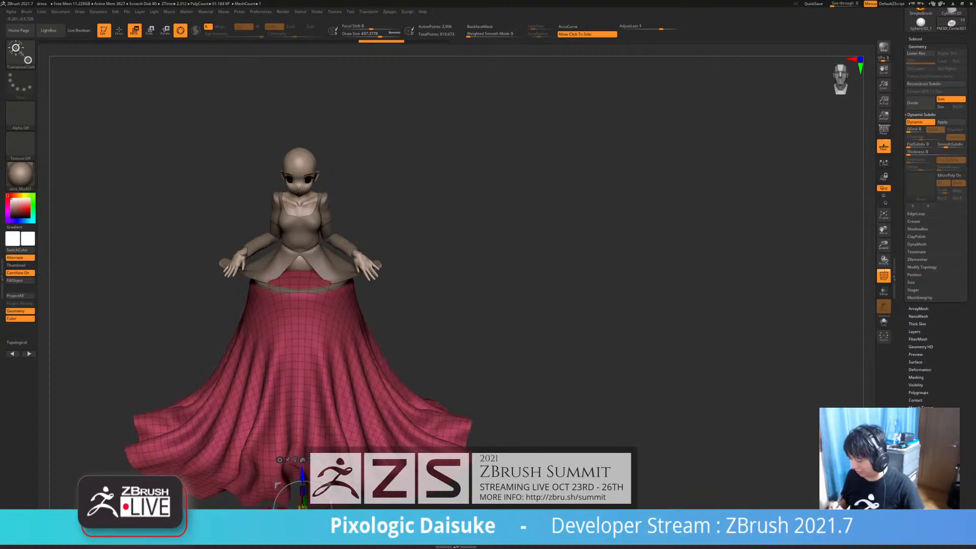
pyautogui.hotkey('ctrl', 'z')
pyautogui.moveTo(300, 129); pyautogui.dragTo(303, 433)
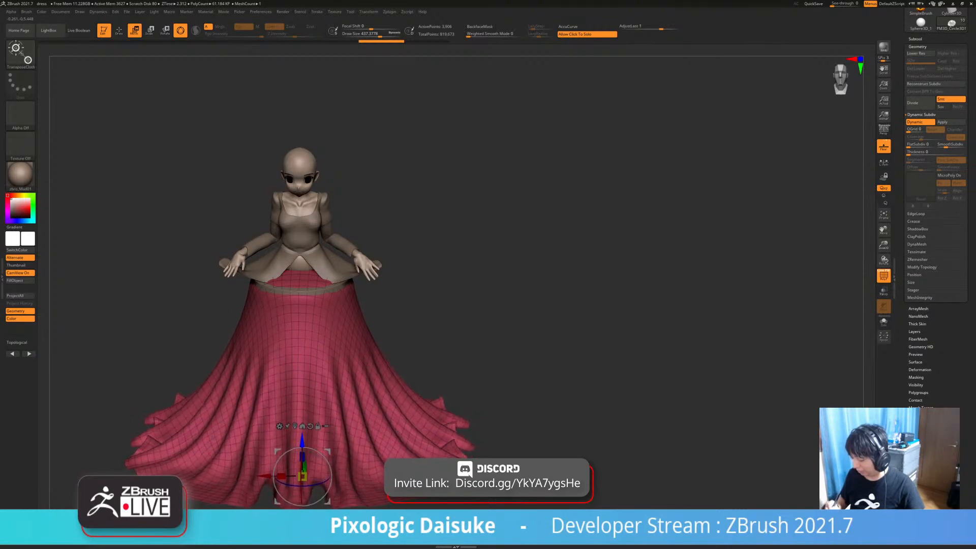
pyautogui.hotkey('ctrl', 'z')
# Lower the cloth to the waist and on past the floor in two moves, inspect the folds, and undo the drape
pyautogui.moveTo(254, 94); pyautogui.dragTo(259, 73)
pyautogui.moveTo(310, 110); pyautogui.dragTo(310, 185)
pyautogui.moveTo(309, 221); pyautogui.dragTo(305, 490)
pyautogui.moveTo(437, 316); pyautogui.dragTo(452, 369)
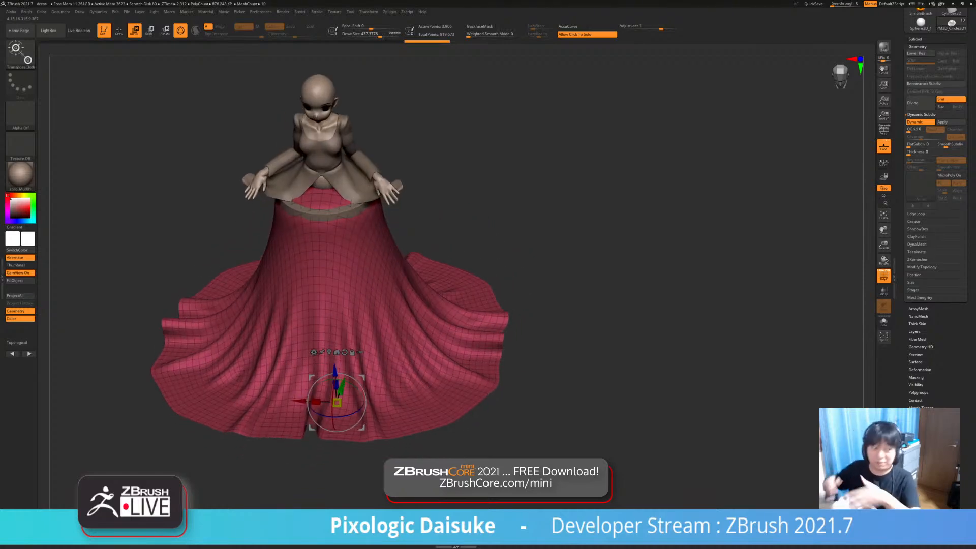
pyautogui.moveTo(529, 305); pyautogui.dragTo(501, 293)
pyautogui.hotkey('ctrl', 'z')
# Lower the cloth gradually over the cone in several short moves until the hem reaches the floor, and inspect the folds
pyautogui.moveTo(297, 79); pyautogui.dragTo(296, 205)
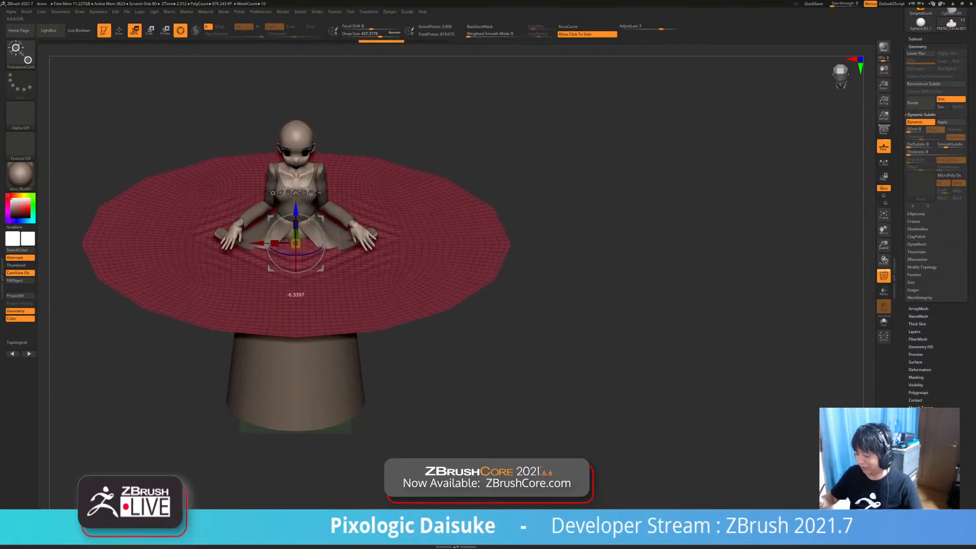
pyautogui.moveTo(296, 253); pyautogui.dragTo(296, 358)
pyautogui.moveTo(296, 359); pyautogui.dragTo(284, 313, button='right')
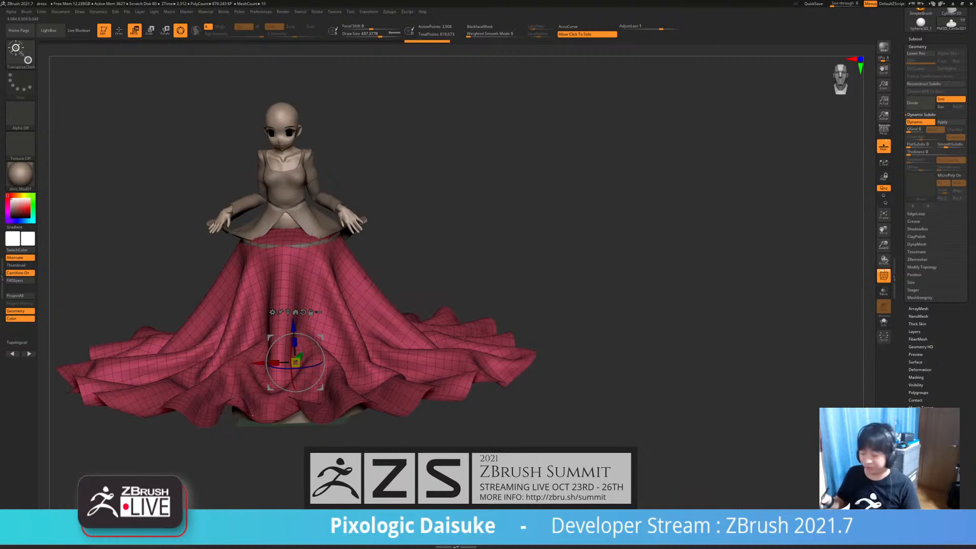
pyautogui.moveTo(294, 326); pyautogui.dragTo(295, 346)
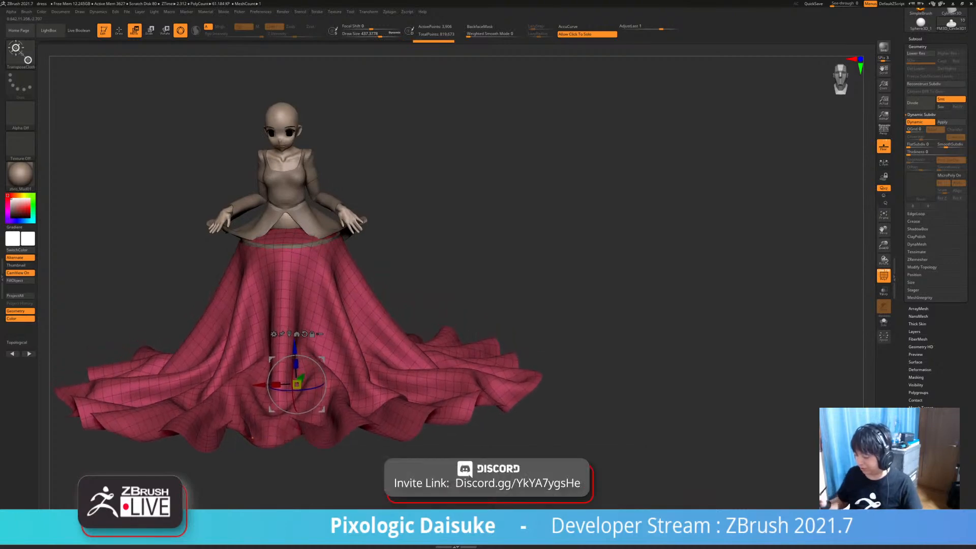
pyautogui.moveTo(294, 347); pyautogui.dragTo(300, 387, button='right')
pyautogui.moveTo(635, 310); pyautogui.dragTo(653, 290)
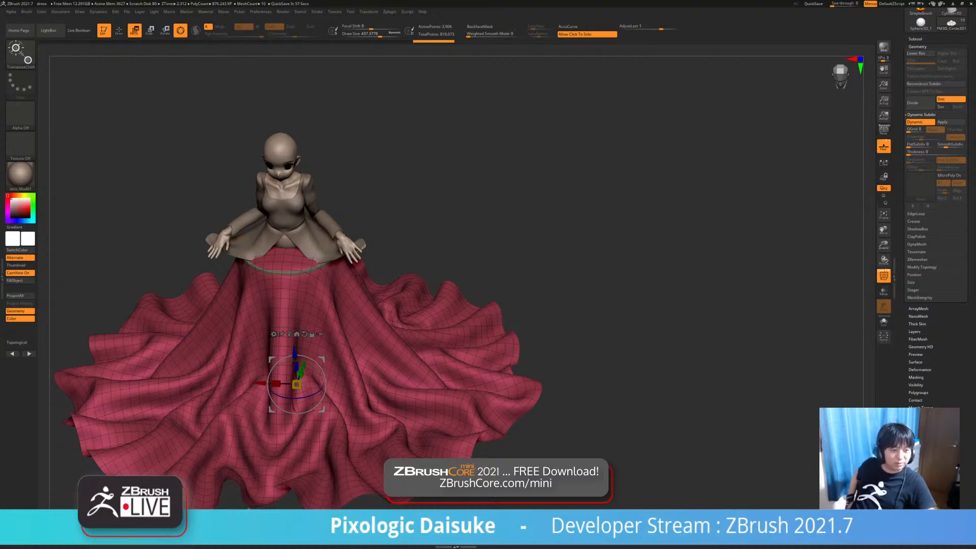
# Undo the gradual drape, then test a single long drop of the cloth past the floor and undo it
pyautogui.hotkey('ctrl', 'z')
pyautogui.hotkey('ctrl', 'z')
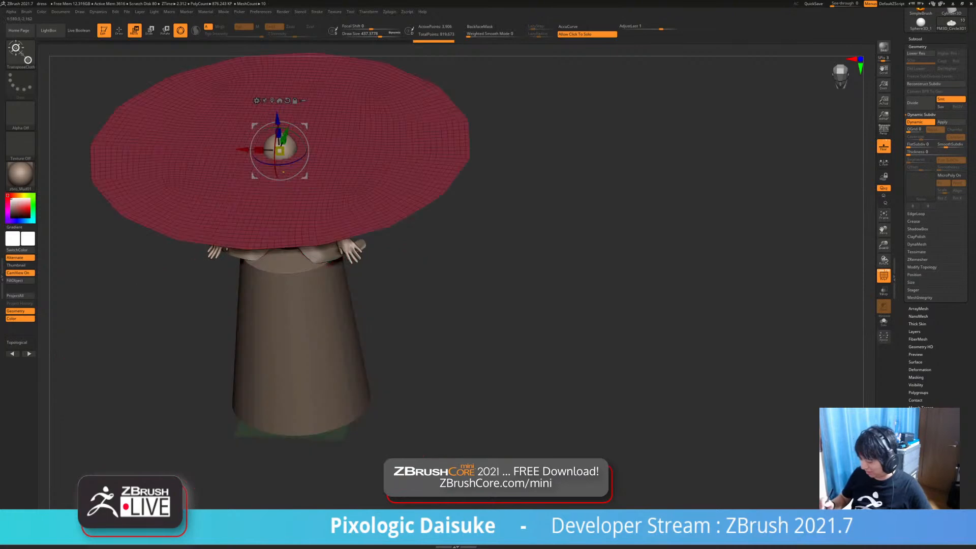
pyautogui.moveTo(278, 121); pyautogui.dragTo(295, 484)
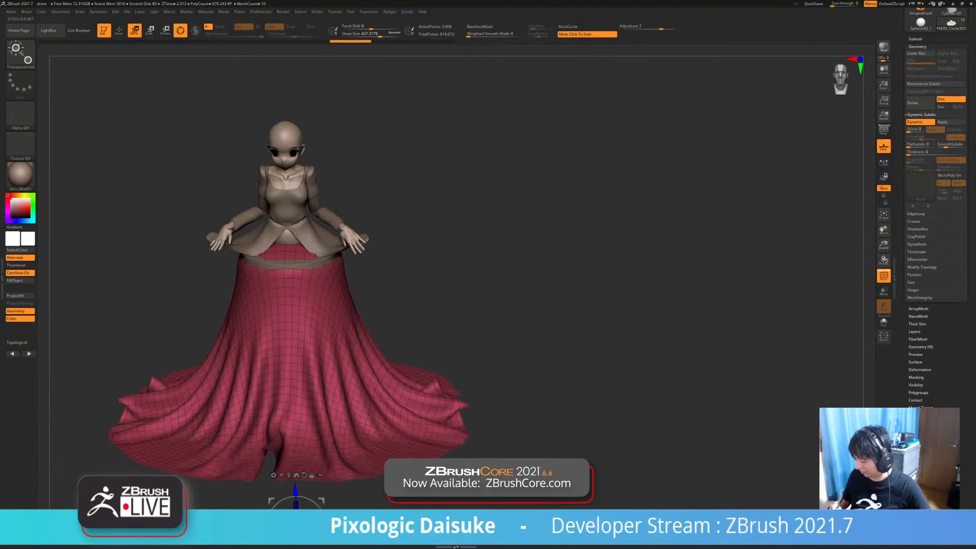
pyautogui.hotkey('ctrl', 'z')
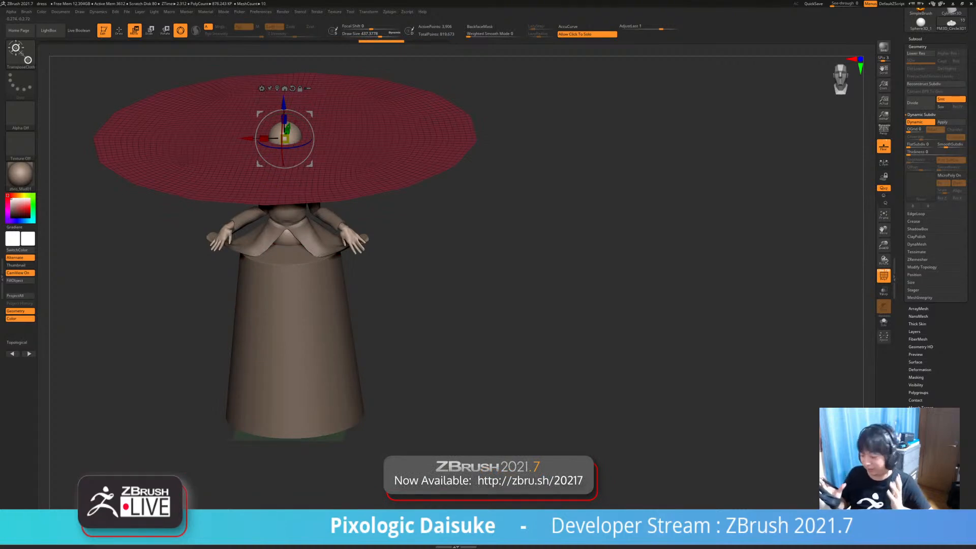
# Lower the cloth over the skirt cone in several moves past the floor, inspect the folds, and undo the drape
pyautogui.moveTo(284, 104); pyautogui.dragTo(289, 275)
pyautogui.moveTo(290, 310); pyautogui.dragTo(291, 333)
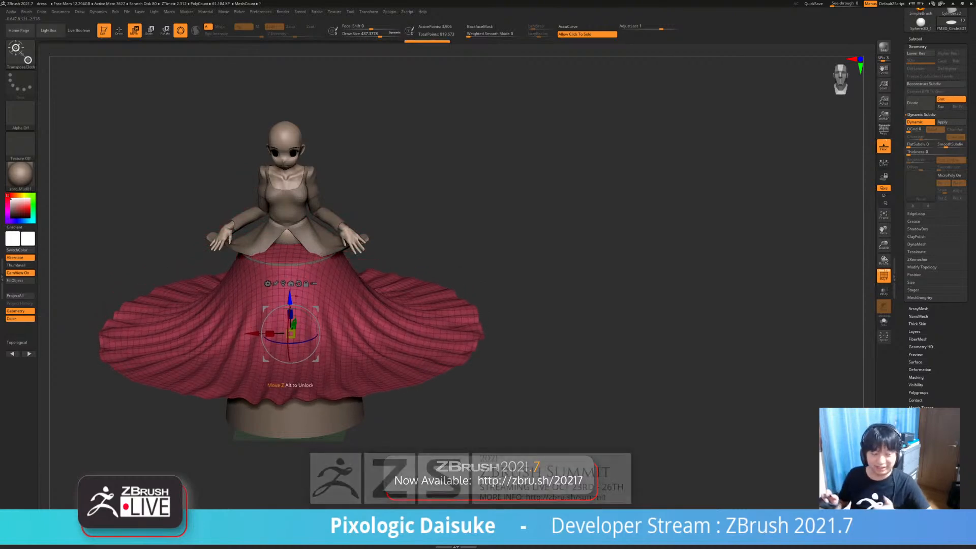
pyautogui.moveTo(291, 334); pyautogui.dragTo(292, 383)
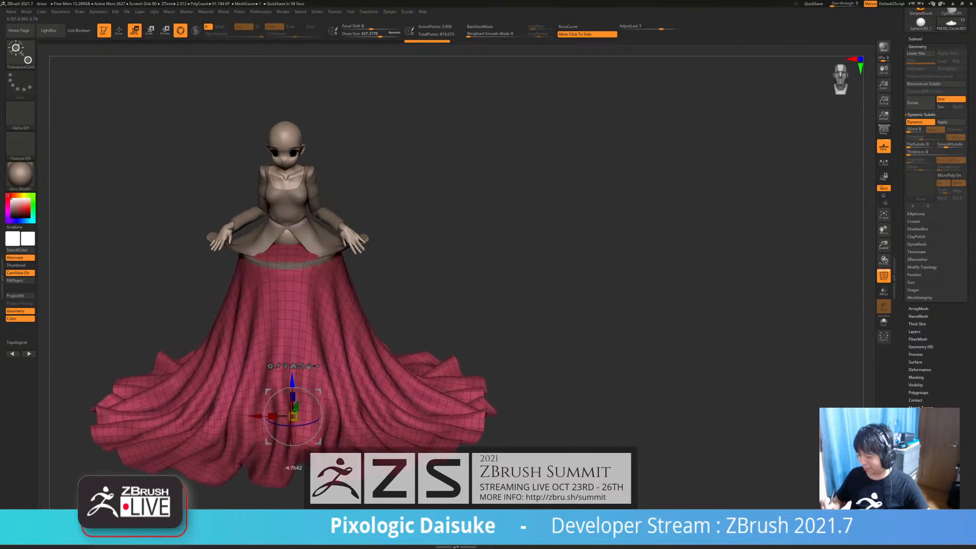
pyautogui.moveTo(293, 418); pyautogui.dragTo(293, 433)
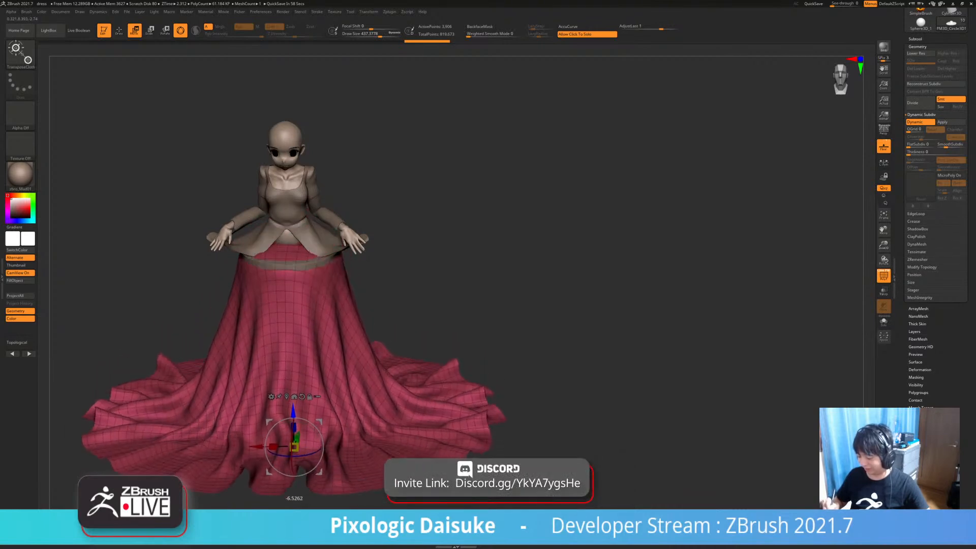
pyautogui.moveTo(585, 315); pyautogui.dragTo(623, 369)
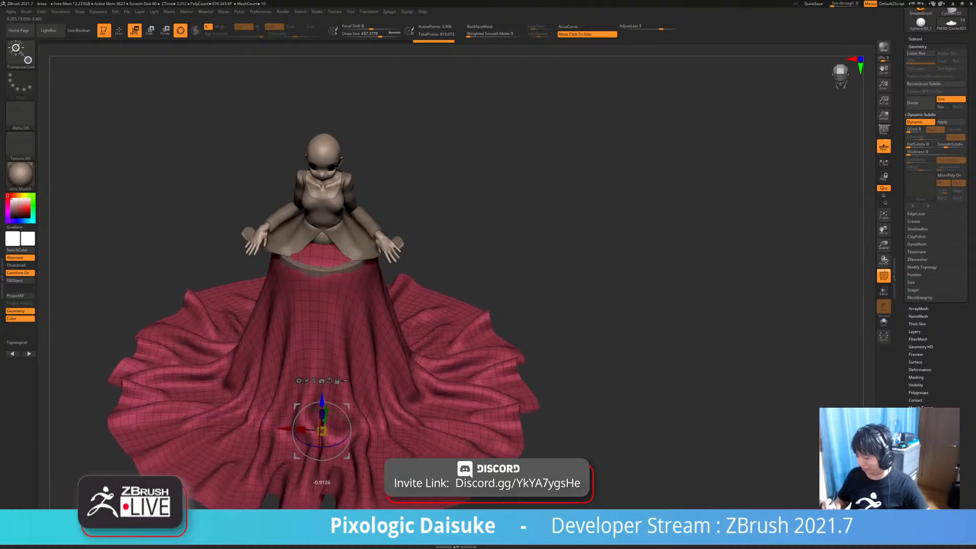
pyautogui.moveTo(322, 411); pyautogui.dragTo(322, 413)
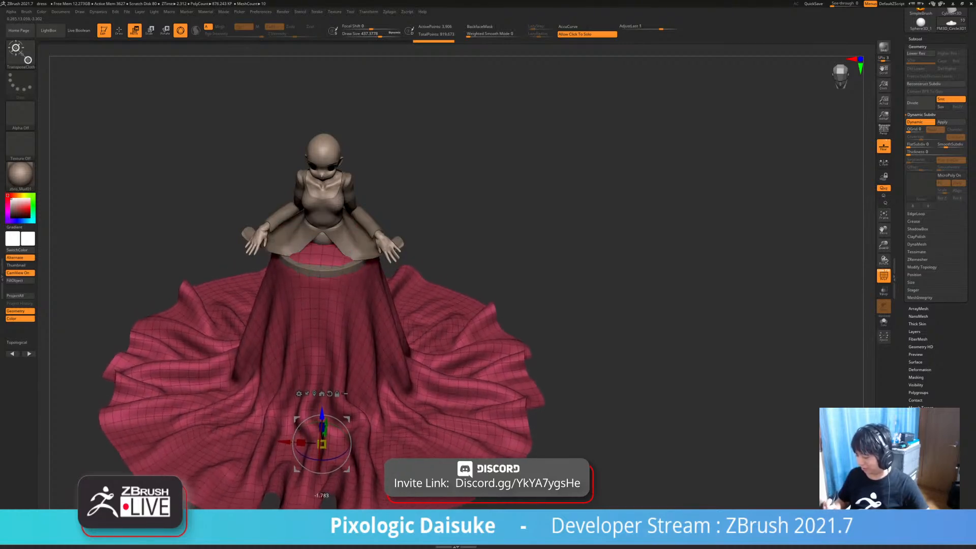
pyautogui.moveTo(321, 446); pyautogui.dragTo(322, 454)
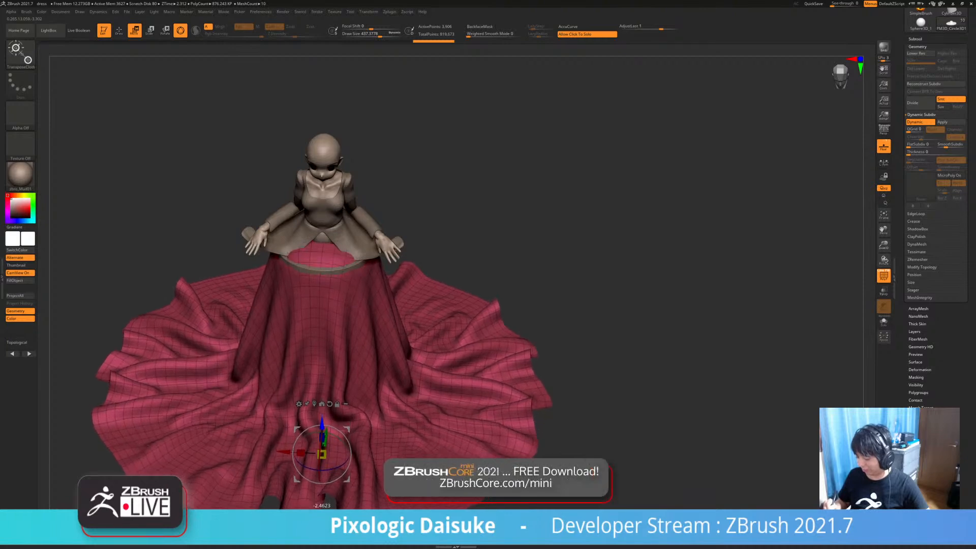
pyautogui.moveTo(584, 284); pyautogui.dragTo(508, 232)
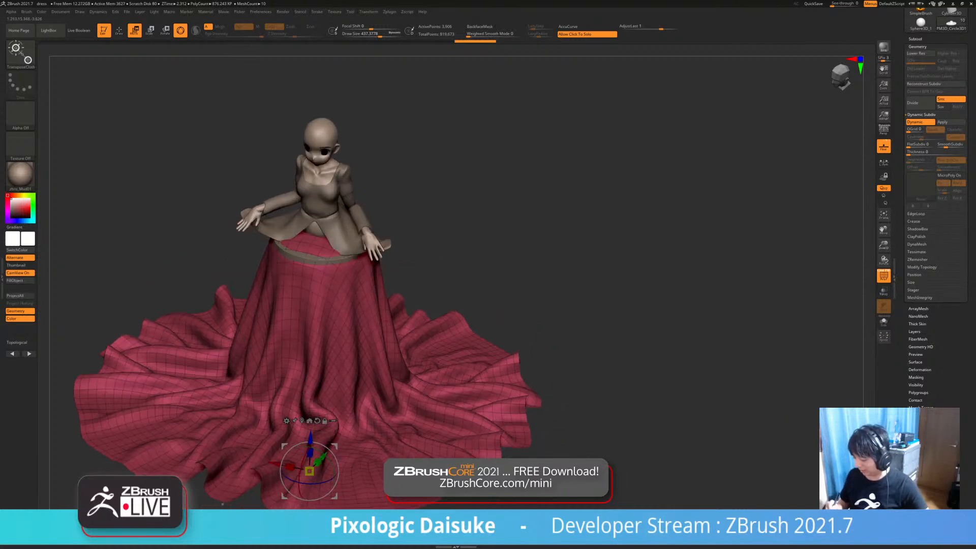
pyautogui.click(302, 421)
pyautogui.hotkey('ctrl', 'z')
pyautogui.hotkey('ctrl', 'z')
pyautogui.hotkey('ctrl', 'z')
pyautogui.hotkey('ctrl', 'z')
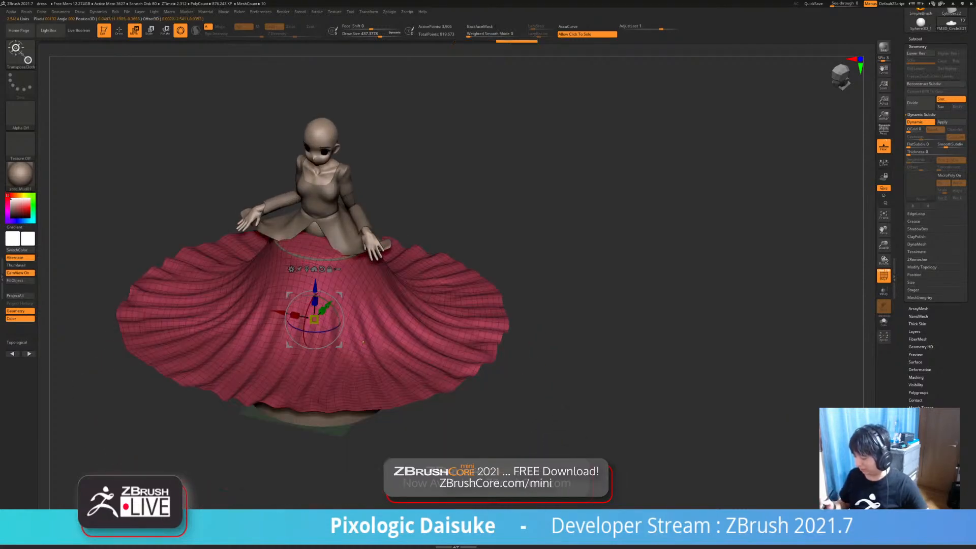
# Drape the cloth with one long drop and a short extra pull, inspect the folds from several sides, and undo it
pyautogui.moveTo(600, 244)
pyautogui.keyDown('alt'); pyautogui.mouseDown()
pyautogui.moveTo(608, 291)
pyautogui.moveTo(583, 236)
pyautogui.mouseUp(); pyautogui.keyUp('alt')
pyautogui.moveTo(310, 136); pyautogui.dragTo(291, 305)
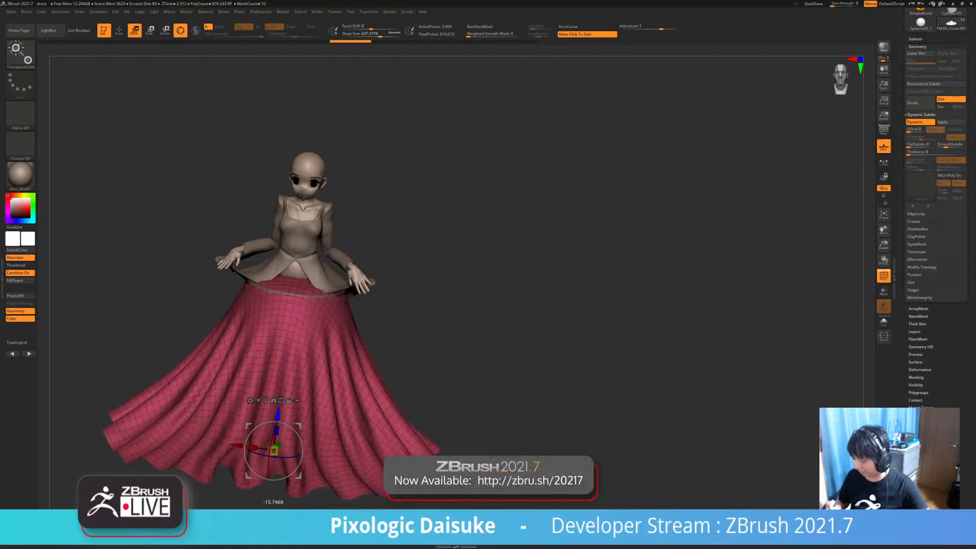
pyautogui.moveTo(585, 285)
pyautogui.mouseDown()
pyautogui.moveTo(500, 270)
pyautogui.moveTo(470, 279)
pyautogui.moveTo(495, 270)
pyautogui.moveTo(522, 274)
pyautogui.moveTo(463, 295)
pyautogui.moveTo(481, 292)
pyautogui.mouseUp()
pyautogui.moveTo(307, 382); pyautogui.dragTo(307, 389)
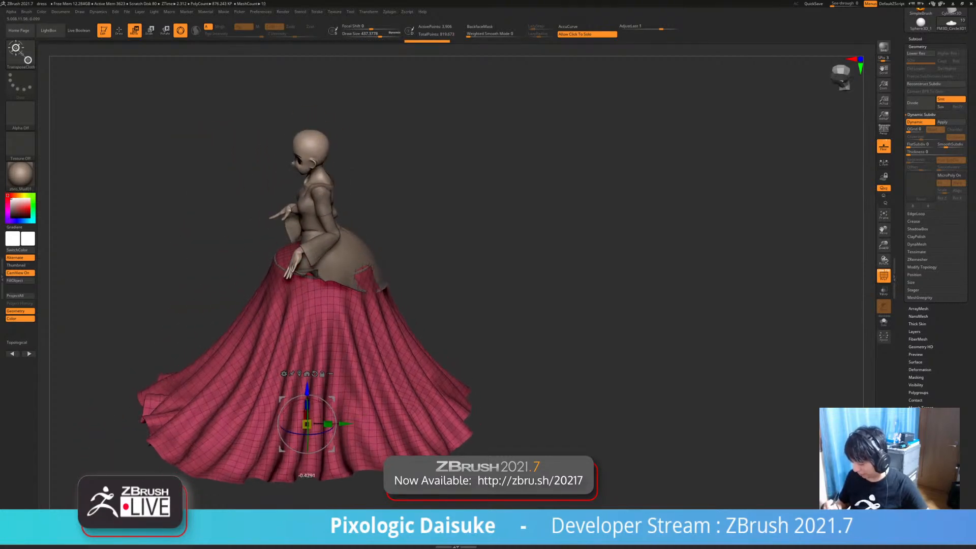
pyautogui.moveTo(534, 275); pyautogui.dragTo(574, 305)
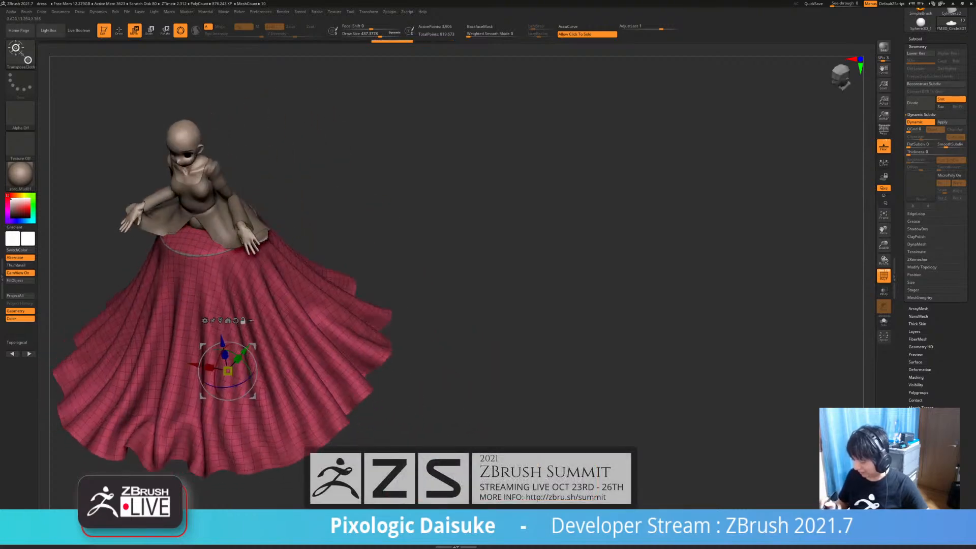
pyautogui.hotkey('ctrl', 'z')
pyautogui.hotkey('ctrl', 'z')
# Check the cloth simulation's Expand amount and drop the cloth over the cone until the hem hangs in folds near the floor
pyautogui.click(115, 11)
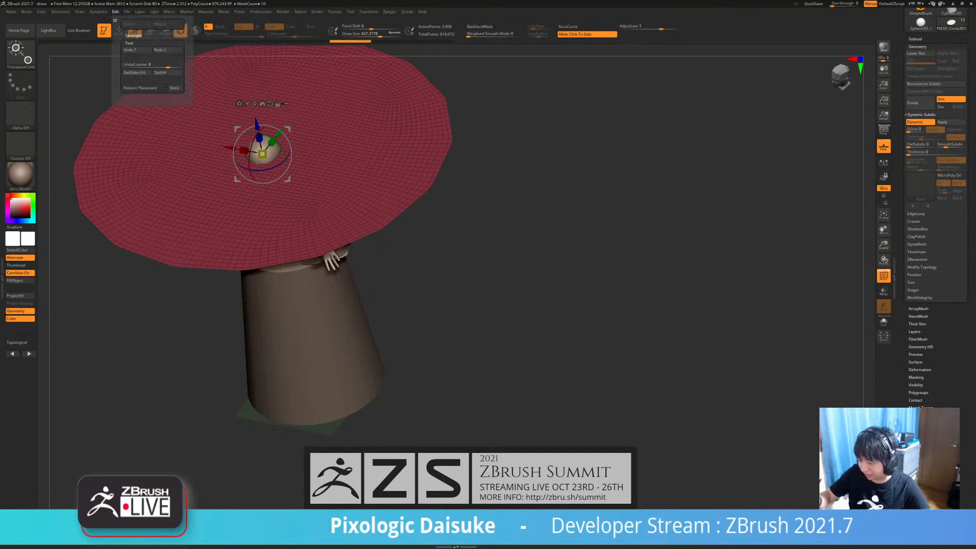
pyautogui.moveTo(98, 11)
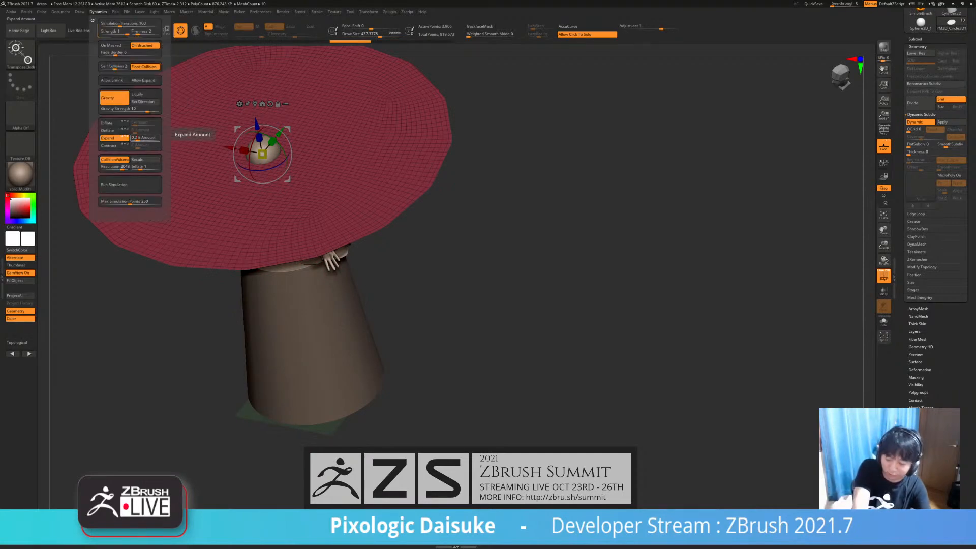
pyautogui.moveTo(264, 145); pyautogui.dragTo(262, 120, button='right')
pyautogui.moveTo(258, 107); pyautogui.dragTo(297, 348)
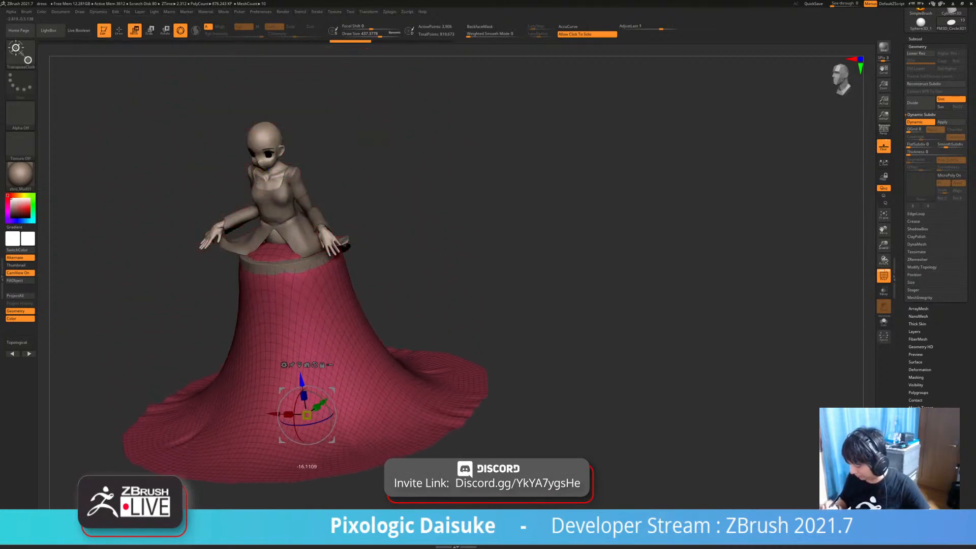
pyautogui.moveTo(307, 413)
pyautogui.mouseDown()
pyautogui.moveTo(305, 404)
pyautogui.moveTo(307, 418)
pyautogui.mouseUp()
pyautogui.moveTo(432, 285); pyautogui.dragTo(341, 254)
pyautogui.keyDown('alt'); pyautogui.moveTo(340, 254); pyautogui.dragTo(447, 274); pyautogui.keyUp('alt')
pyautogui.hotkey('ctrl', 'z')
pyautogui.click(432, 250)
pyautogui.click(432, 249)
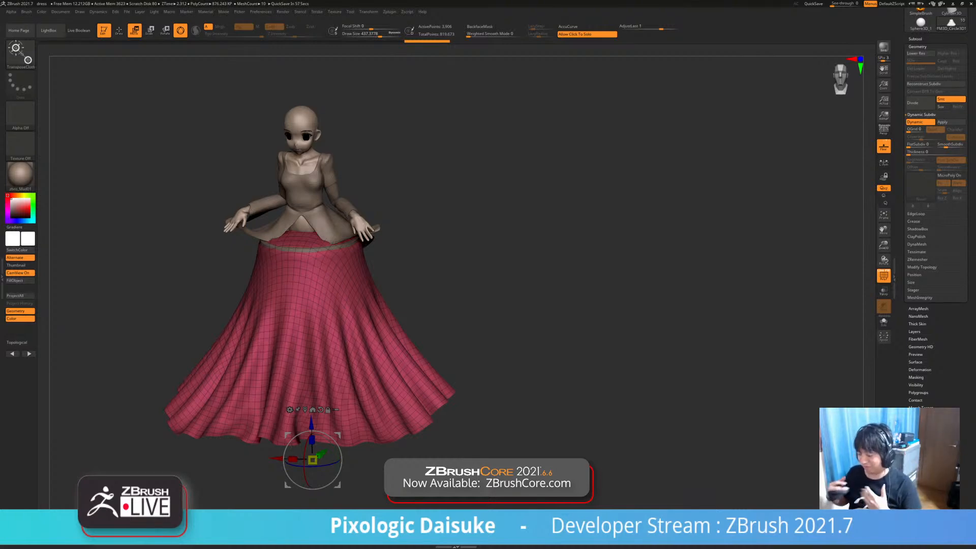
# Duplicate the draped cloth subtool, reselect the original cloth, and hide the doll's parts so only the skirt layers and cone remain
pyautogui.moveTo(488, 285); pyautogui.dragTo(518, 239)
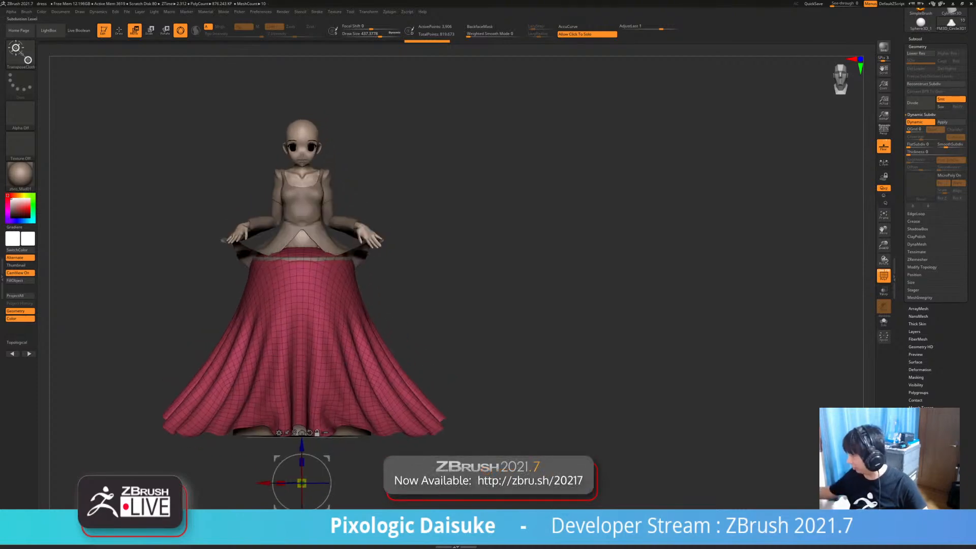
pyautogui.click(915, 39)
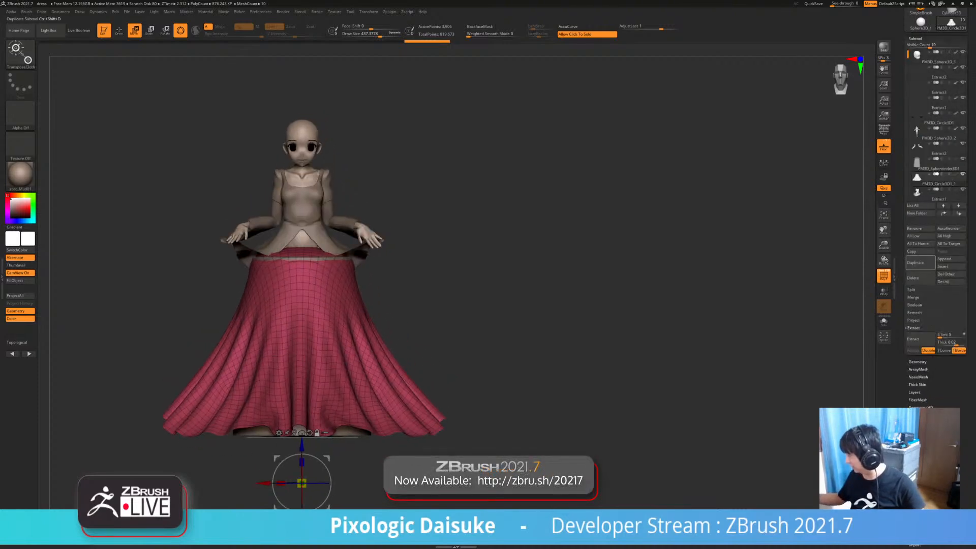
pyautogui.click(918, 263)
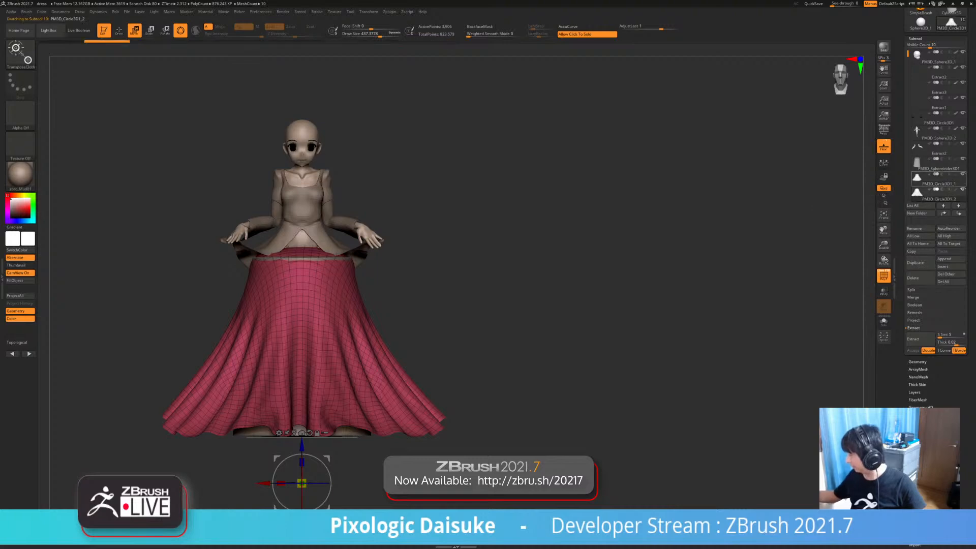
pyautogui.click(939, 179)
pyautogui.click(963, 174)
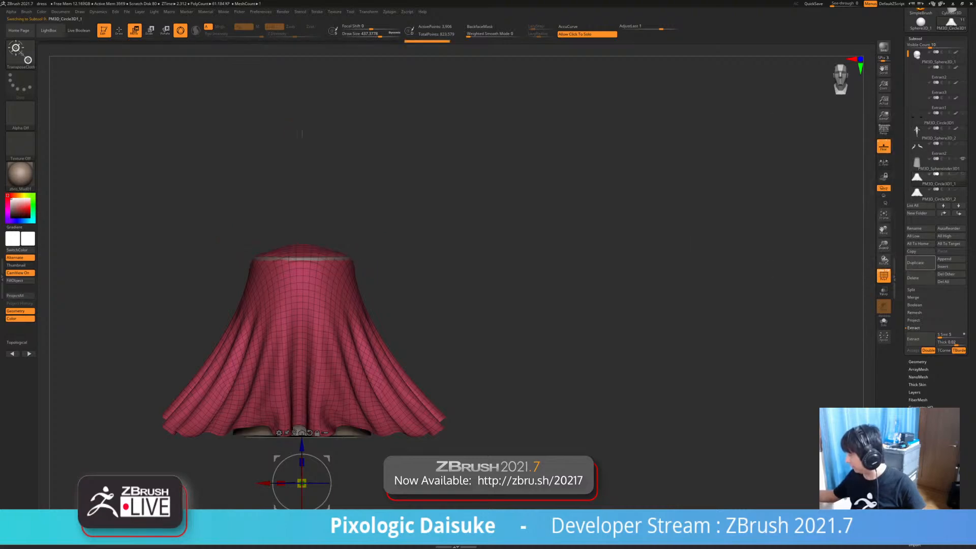
# Examine the original and duplicated skirt layers from the front and from below, switching the active subtool to the duplicate
pyautogui.keyDown('alt'); pyautogui.moveTo(559, 254); pyautogui.dragTo(572, 203); pyautogui.keyUp('alt')
pyautogui.moveTo(314, 424)
pyautogui.mouseDown()
pyautogui.moveTo(320, 416)
pyautogui.moveTo(318, 437)
pyautogui.moveTo(318, 418)
pyautogui.mouseUp()
pyautogui.keyDown('alt'); pyautogui.moveTo(321, 73); pyautogui.dragTo(303, 110); pyautogui.keyUp('alt')
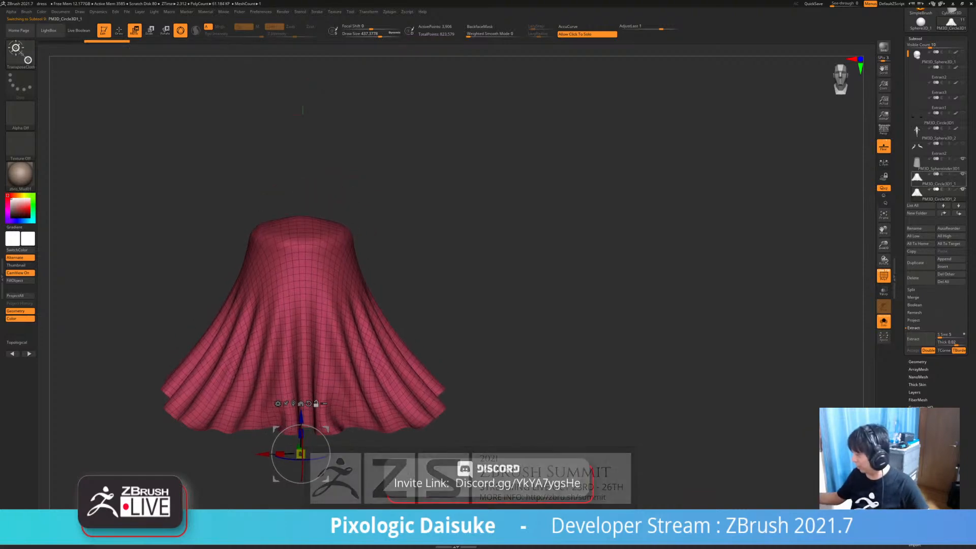
pyautogui.click(921, 178)
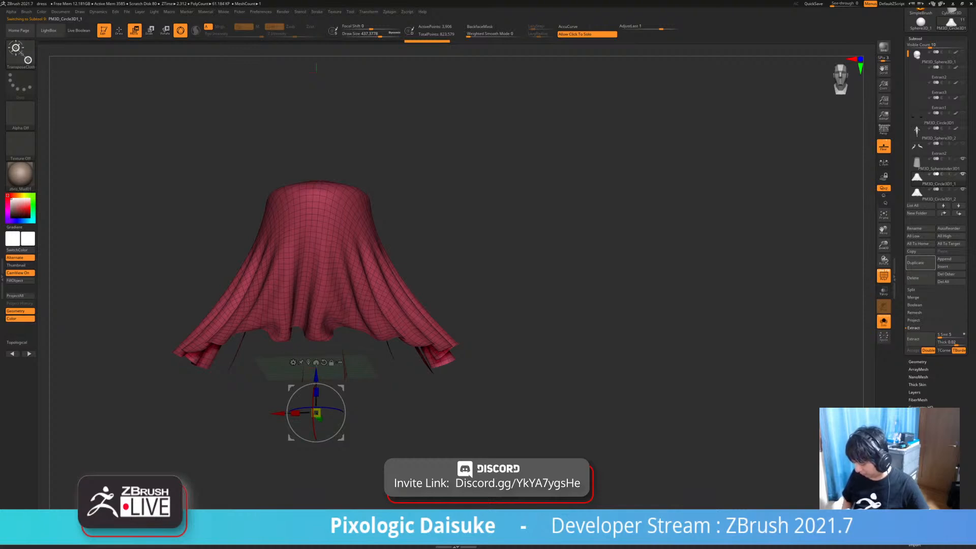
pyautogui.keyDown('ctrl'); pyautogui.keyDown('shift'); pyautogui.click(585, 229); pyautogui.keyUp('shift'); pyautogui.keyUp('ctrl')
pyautogui.moveTo(584, 229); pyautogui.dragTo(601, 315)
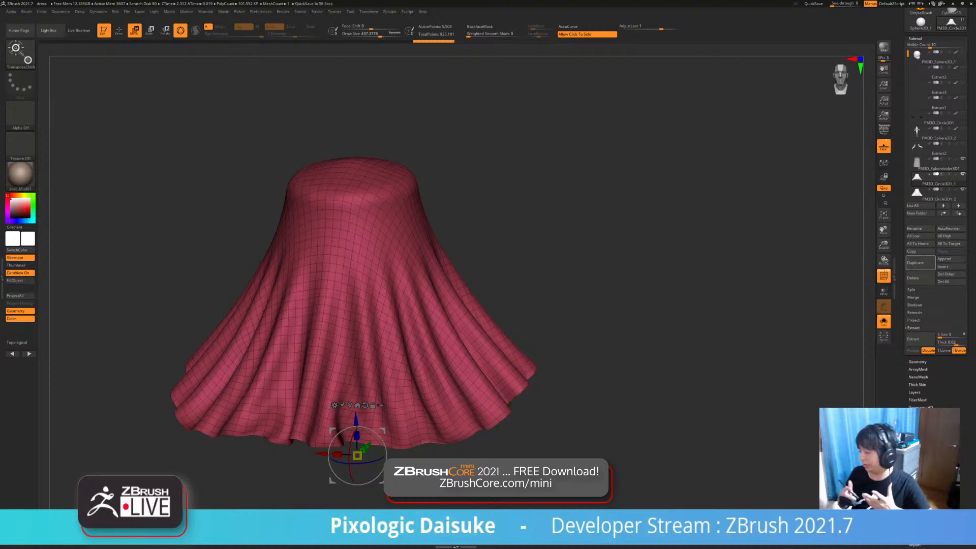
pyautogui.moveTo(635, 356); pyautogui.dragTo(597, 316)
pyautogui.click(925, 195)
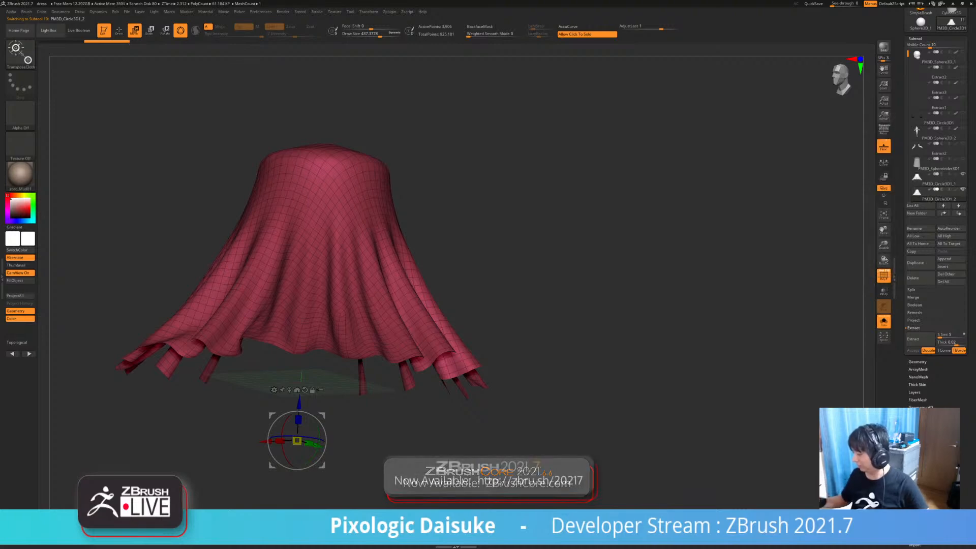
pyautogui.click(611, 295)
pyautogui.moveTo(611, 295)
pyautogui.mouseDown()
pyautogui.moveTo(610, 244)
pyautogui.moveTo(610, 295)
pyautogui.mouseUp()
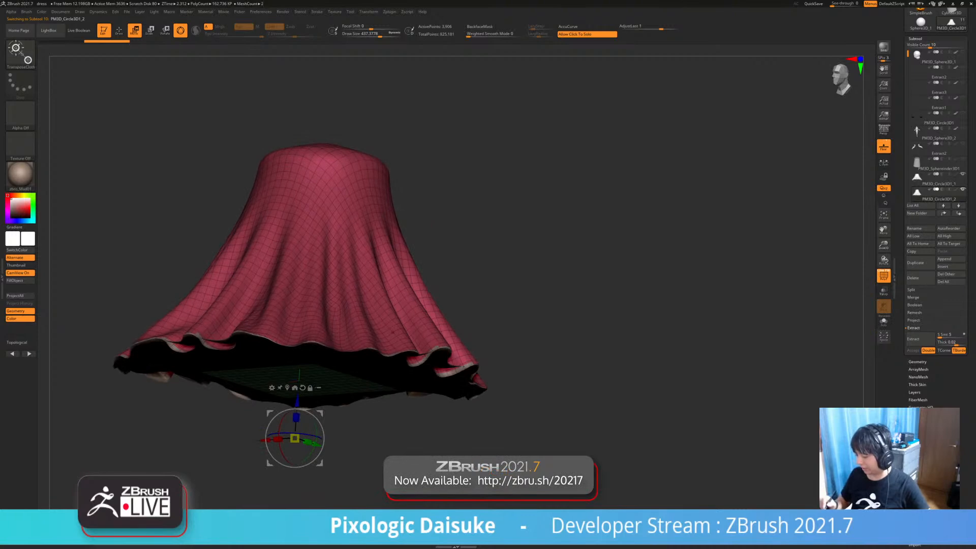
# Recalculate the collision volume for the duplicated skirt, recentre the gizmo on it, and test a short cloth pull, undoing it
pyautogui.click(98, 12)
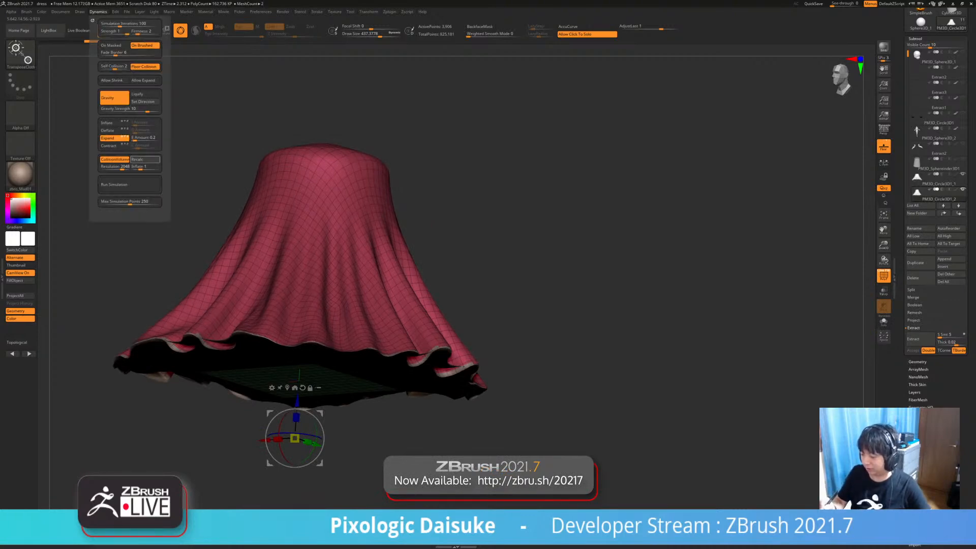
pyautogui.click(145, 159)
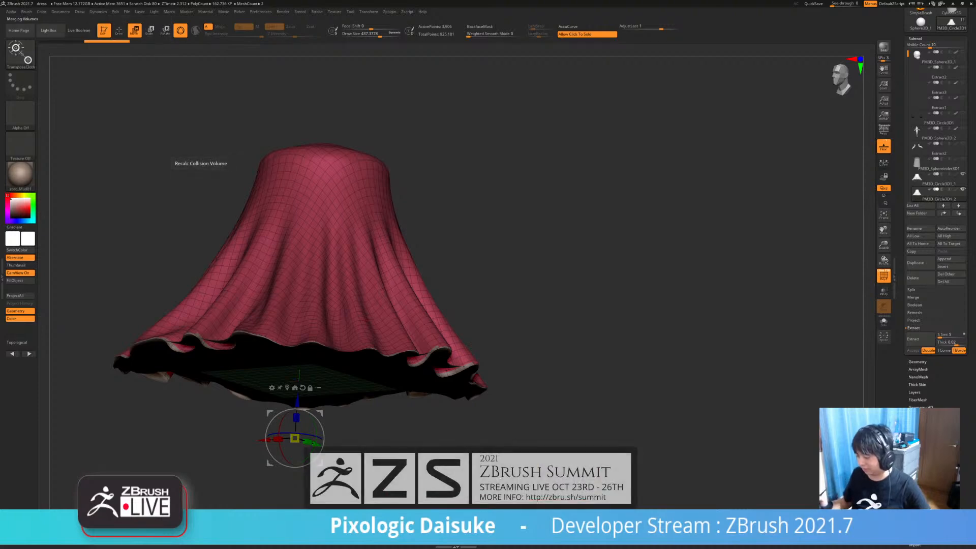
pyautogui.moveTo(367, 322); pyautogui.dragTo(300, 401, button='right')
pyautogui.click(281, 434)
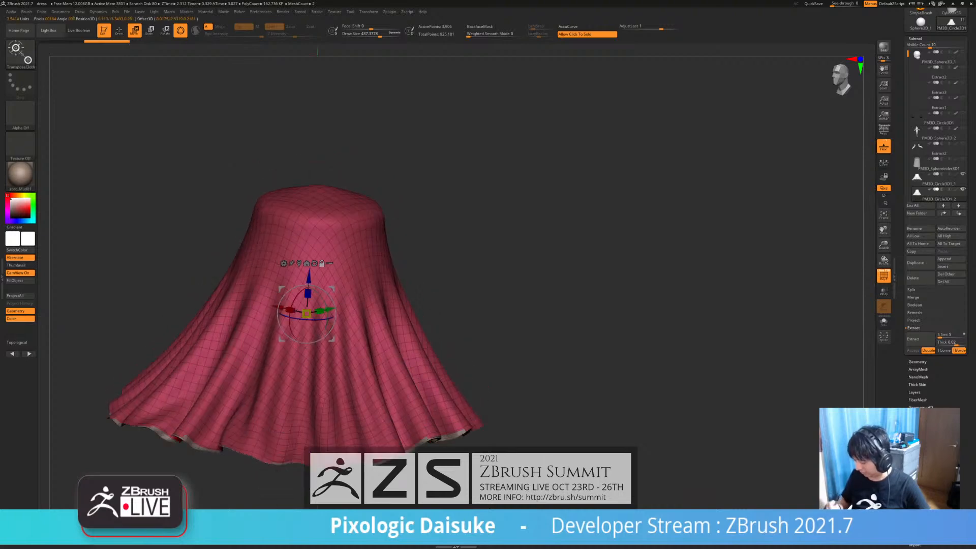
pyautogui.keyDown('alt'); pyautogui.click(315, 262); pyautogui.keyUp('alt')
pyautogui.moveTo(309, 275); pyautogui.dragTo(305, 311)
pyautogui.hotkey('ctrl', 'z')
# Turn off Dynamic Subdivision for the duplicated skirt layer
pyautogui.keyDown('alt'); pyautogui.moveTo(508, 254); pyautogui.dragTo(567, 228); pyautogui.keyUp('alt')
pyautogui.click(915, 39)
pyautogui.click(918, 46)
pyautogui.click(920, 122)
# Test raising, lowering and shifting the duplicated skirt over the original with TransposeCloth, undoing each attempt
pyautogui.moveTo(330, 269); pyautogui.dragTo(332, 224)
pyautogui.moveTo(560, 285); pyautogui.dragTo(580, 262)
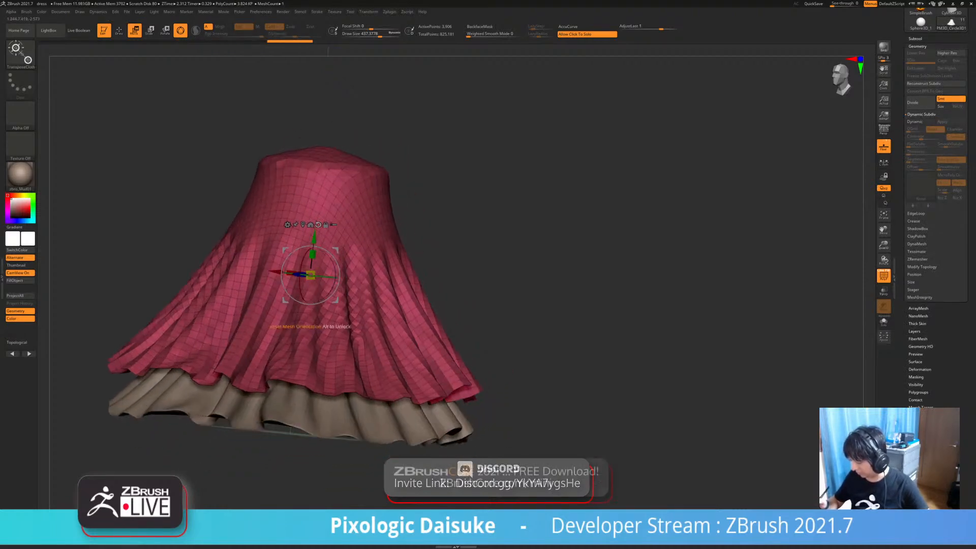
pyautogui.moveTo(317, 236); pyautogui.dragTo(306, 321)
pyautogui.hotkey('ctrl', 'z')
pyautogui.moveTo(319, 307)
pyautogui.mouseDown(button='right')
pyautogui.moveTo(346, 322)
pyautogui.moveTo(342, 337)
pyautogui.mouseUp(button='right')
pyautogui.hotkey('ctrl', 'z')
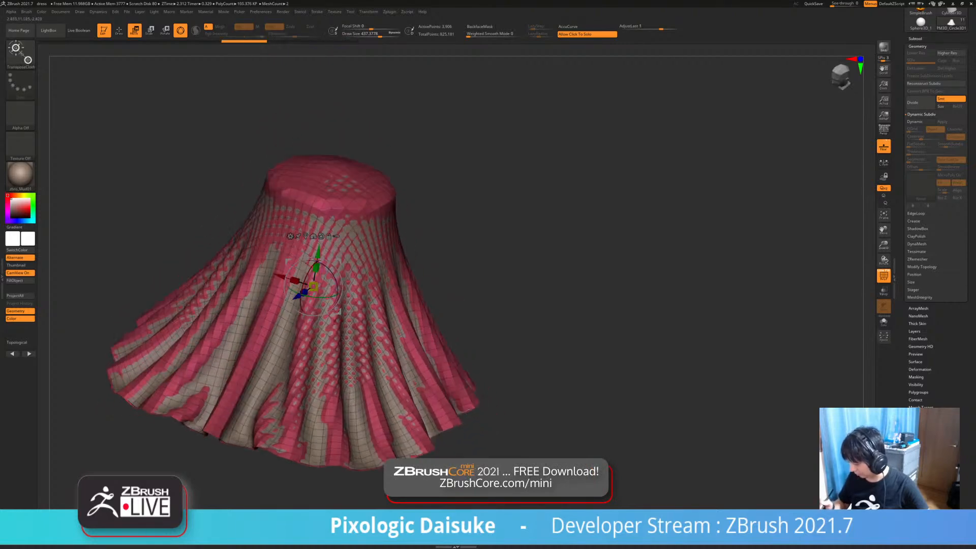
pyautogui.moveTo(313, 287); pyautogui.dragTo(340, 286)
pyautogui.moveTo(318, 253); pyautogui.dragTo(320, 247)
pyautogui.hotkey('ctrl', 'z')
pyautogui.hotkey('ctrl', 'z')
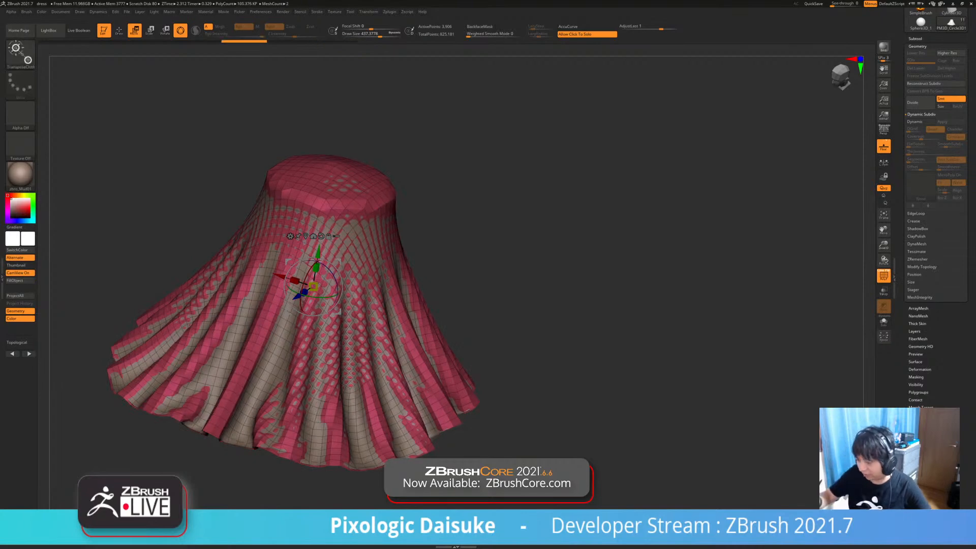
# Test lifting the duplicated skirt layer with one long upward TransposeCloth move, and undo the simulation
pyautogui.click(99, 11)
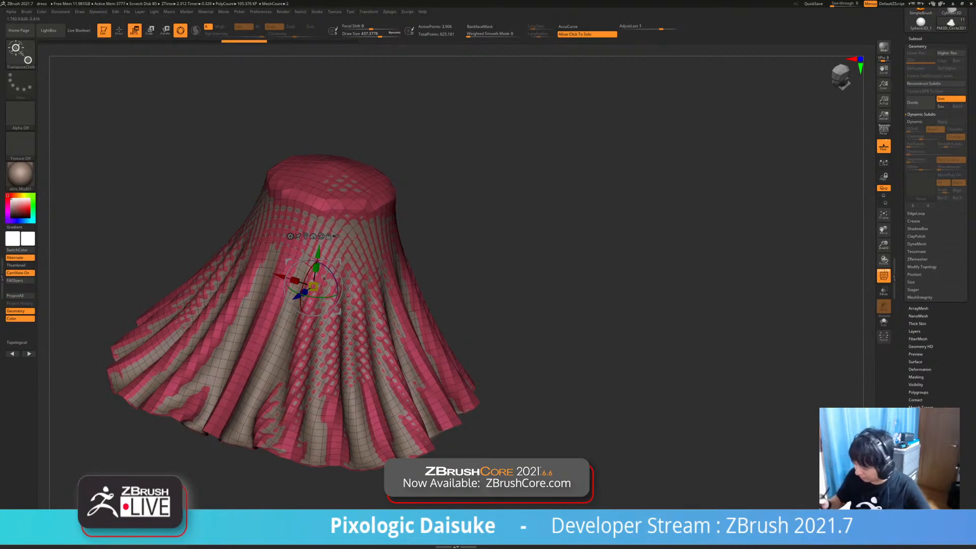
pyautogui.moveTo(468, 341); pyautogui.dragTo(444, 331)
pyautogui.moveTo(327, 295); pyautogui.dragTo(327, 296)
pyautogui.moveTo(329, 262); pyautogui.dragTo(338, 157)
pyautogui.hotkey('ctrl', 'z')
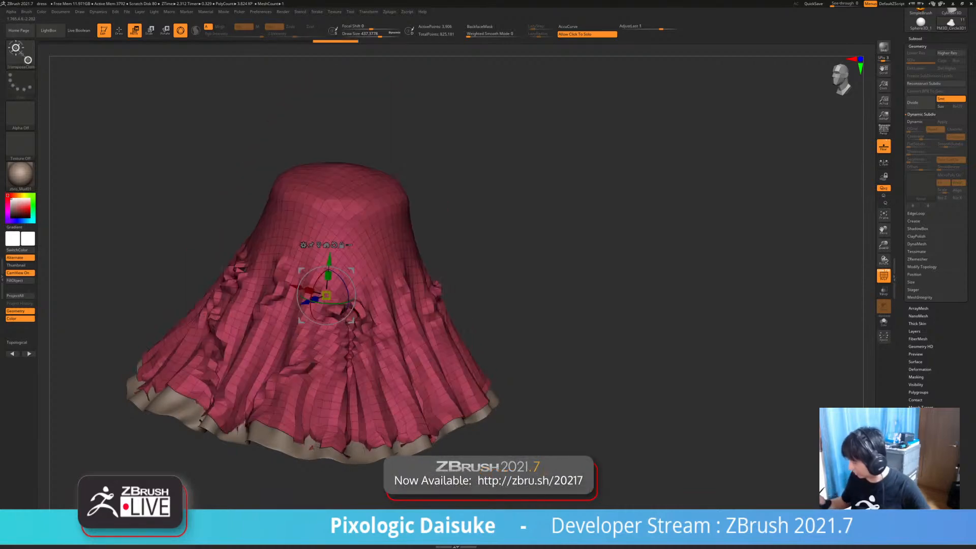
pyautogui.hotkey('ctrl', 'z')
pyautogui.hotkey('ctrl', 'z')
pyautogui.hotkey('ctrl', 'z')
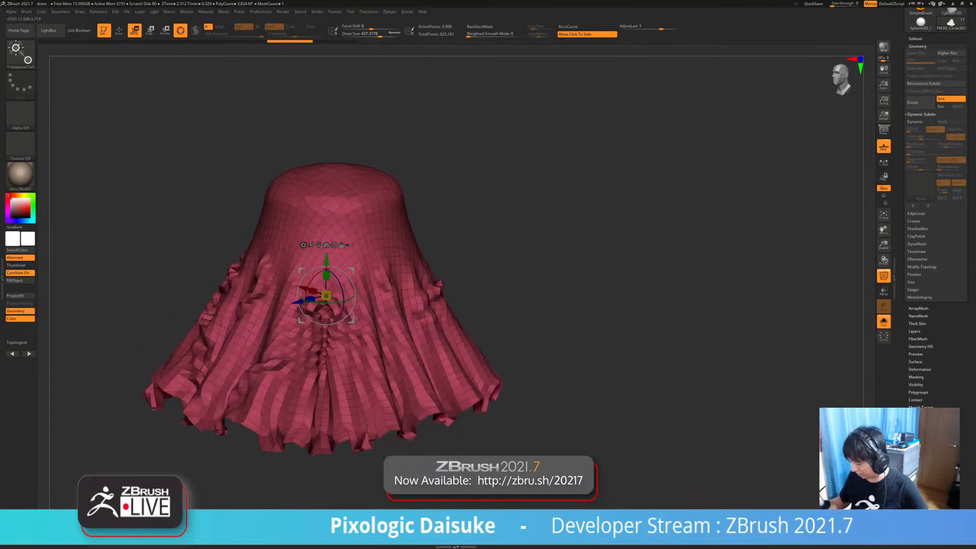
# Switch from the TransposeCloth brush to the regular Transpose brush for the duplicated skirt
pyautogui.press('b')
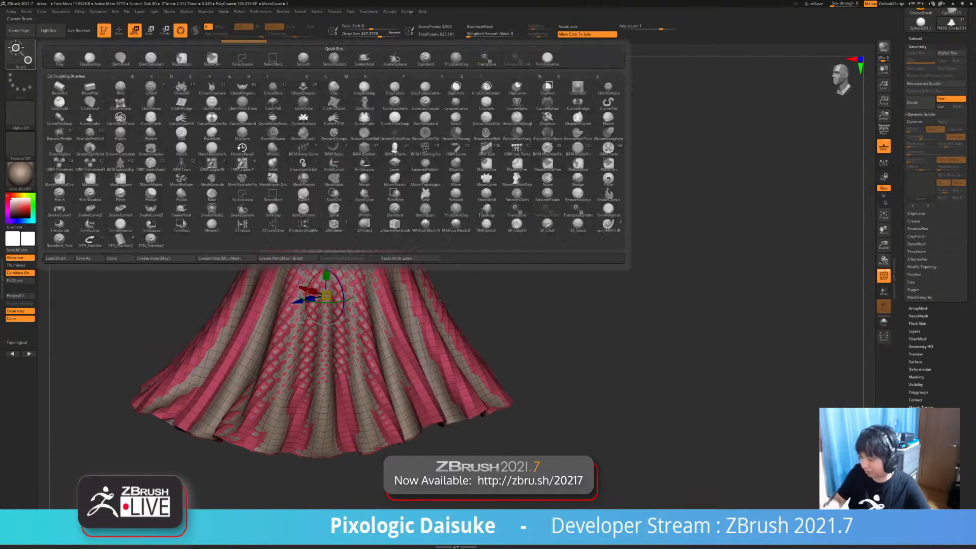
pyautogui.press('t')
pyautogui.click(516, 210)
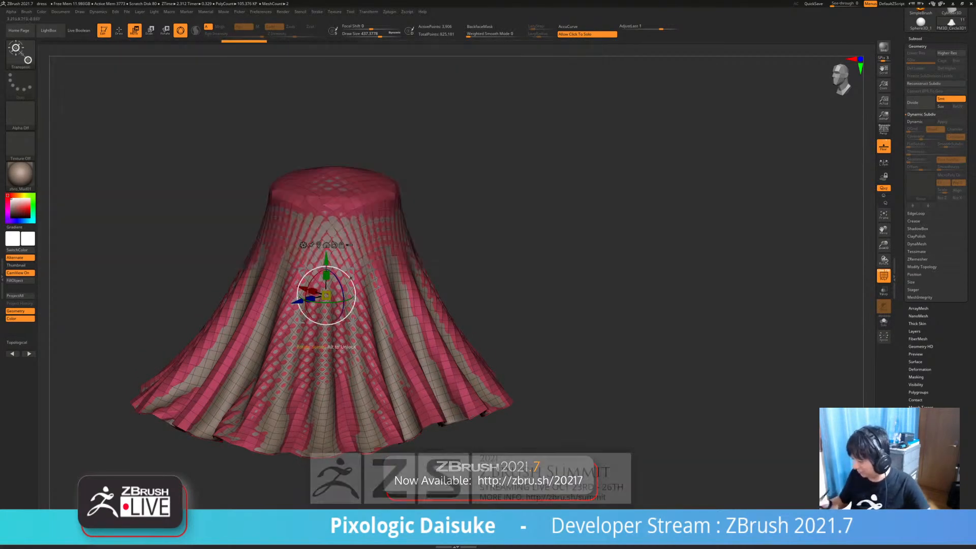
# Raise the duplicated skirt layer above the original with Transpose and shift it over the skirt from several sides
pyautogui.keyDown('shift'); pyautogui.moveTo(328, 347); pyautogui.dragTo(344, 255, button='right'); pyautogui.keyUp('shift')
pyautogui.keyDown('alt'); pyautogui.moveTo(360, 366); pyautogui.dragTo(396, 328, button='right'); pyautogui.keyUp('alt')
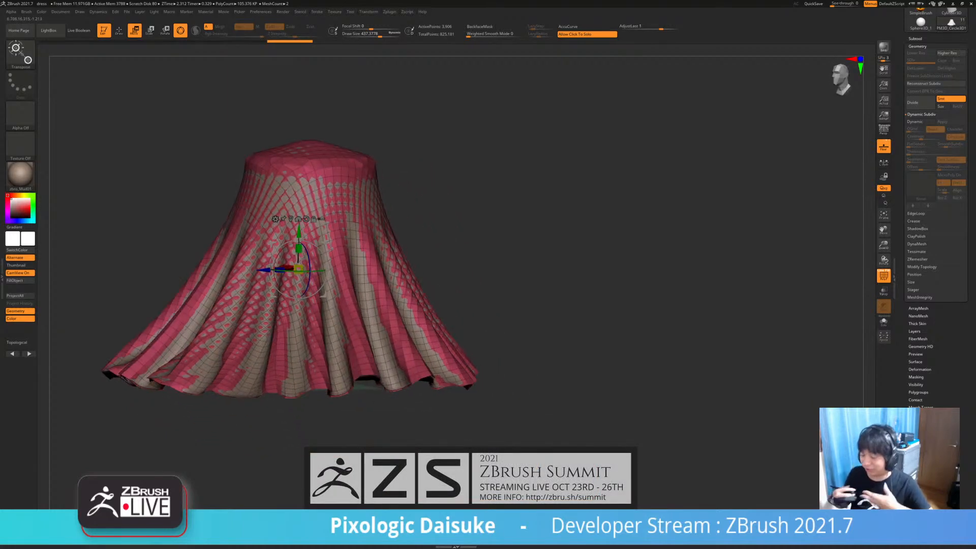
pyautogui.moveTo(298, 231); pyautogui.dragTo(299, 220)
pyautogui.moveTo(356, 331); pyautogui.dragTo(473, 331, button='right')
pyautogui.moveTo(252, 228); pyautogui.dragTo(252, 221)
pyautogui.keyDown('shift'); pyautogui.moveTo(414, 330); pyautogui.dragTo(415, 348, button='right'); pyautogui.keyUp('shift')
pyautogui.click(250, 262)
pyautogui.moveTo(250, 262); pyautogui.dragTo(269, 268, button='right')
pyautogui.moveTo(226, 252); pyautogui.dragTo(206, 270)
pyautogui.moveTo(228, 221); pyautogui.dragTo(228, 171)
pyautogui.moveTo(234, 203); pyautogui.dragTo(318, 231, button='right')
pyautogui.moveTo(292, 172); pyautogui.dragTo(292, 165)
pyautogui.moveTo(300, 203); pyautogui.dragTo(289, 237, button='right')
# Switch from the Transpose brush to TransposeCloth for the raised skirt layer
pyautogui.click(99, 11)
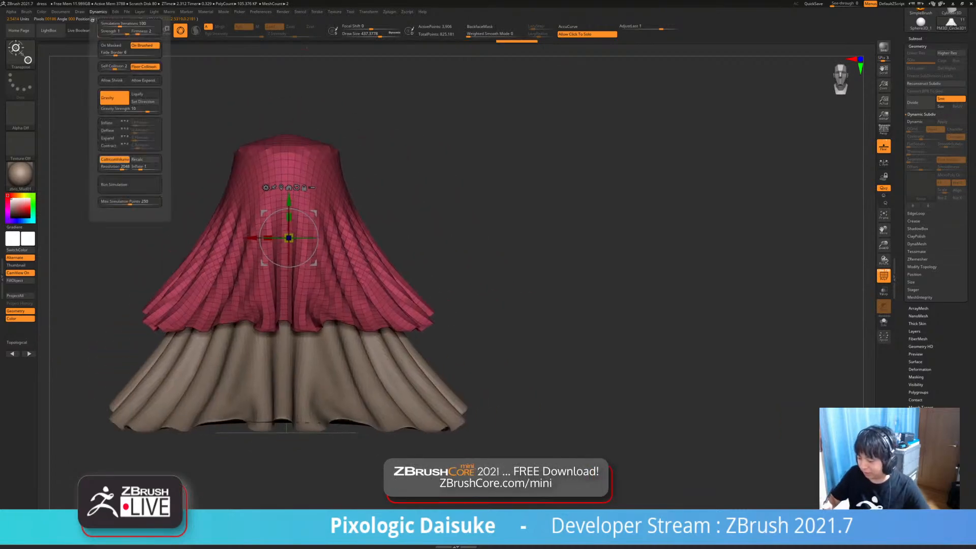
pyautogui.click(20, 54)
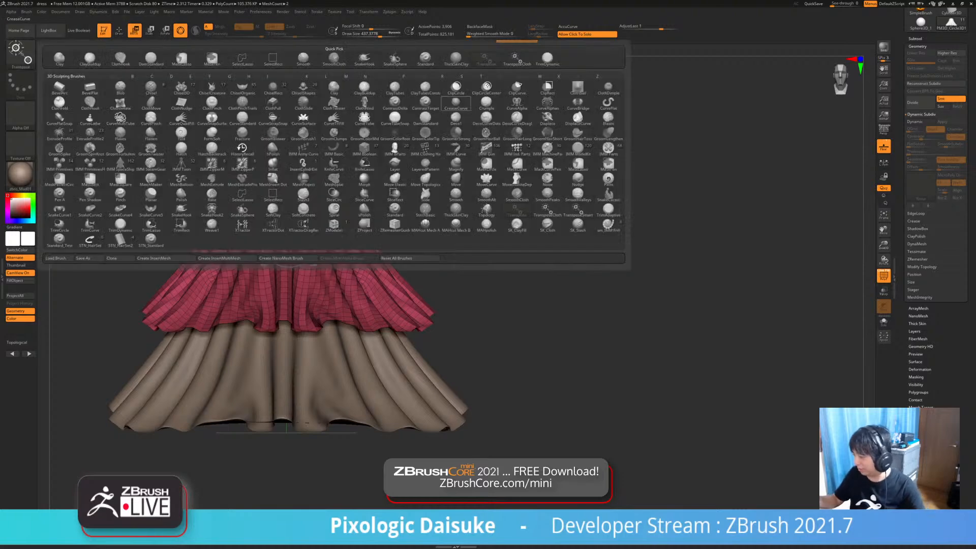
pyautogui.click(517, 59)
# Try lowering the raised skirt layer over the original with TransposeCloth, and preview Dynamic Subdivision before switching it off
pyautogui.moveTo(300, 168); pyautogui.dragTo(312, 189, button='right')
pyautogui.moveTo(278, 188); pyautogui.dragTo(279, 242)
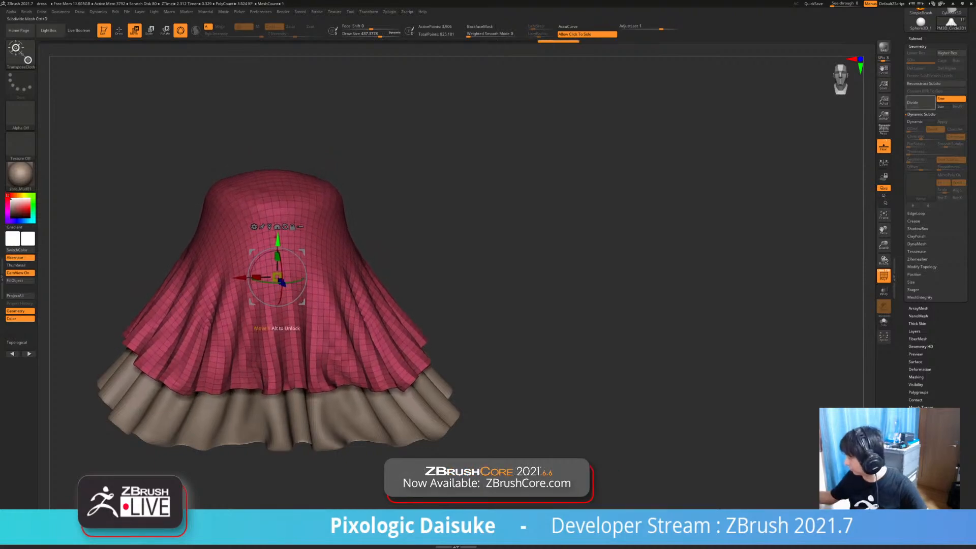
pyautogui.click(921, 121)
pyautogui.moveTo(224, 81); pyautogui.dragTo(186, 83, button='right')
pyautogui.hotkey('shift', 'd')
pyautogui.keyDown('alt'); pyautogui.moveTo(286, 54); pyautogui.dragTo(327, 59, button='right'); pyautogui.keyUp('alt')
# Lower the duplicated skirt layer onto the original with TransposeCloth, scale it to about 0.96 and nudge it down to gather folds
pyautogui.moveTo(99, 12)
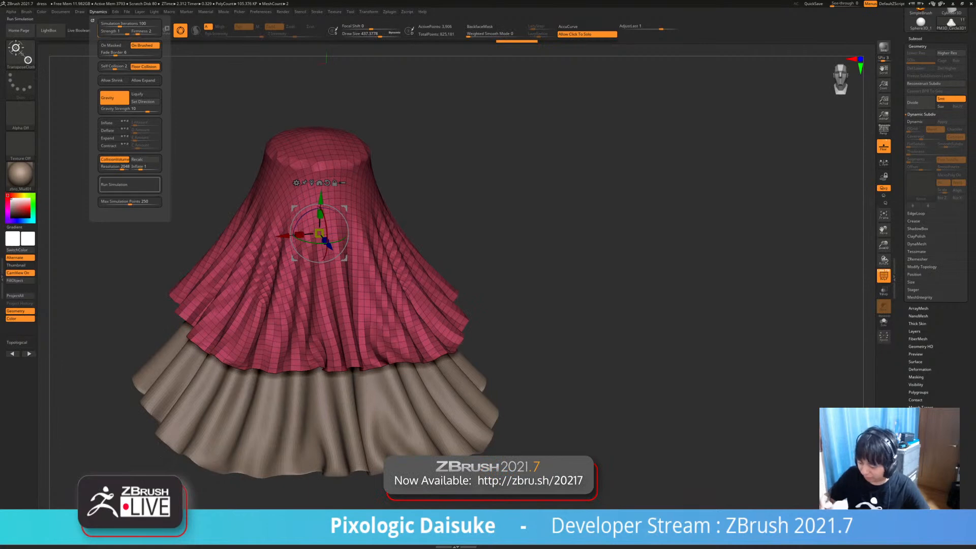
pyautogui.moveTo(323, 200); pyautogui.dragTo(319, 252)
pyautogui.moveTo(300, 264); pyautogui.dragTo(274, 240, button='right')
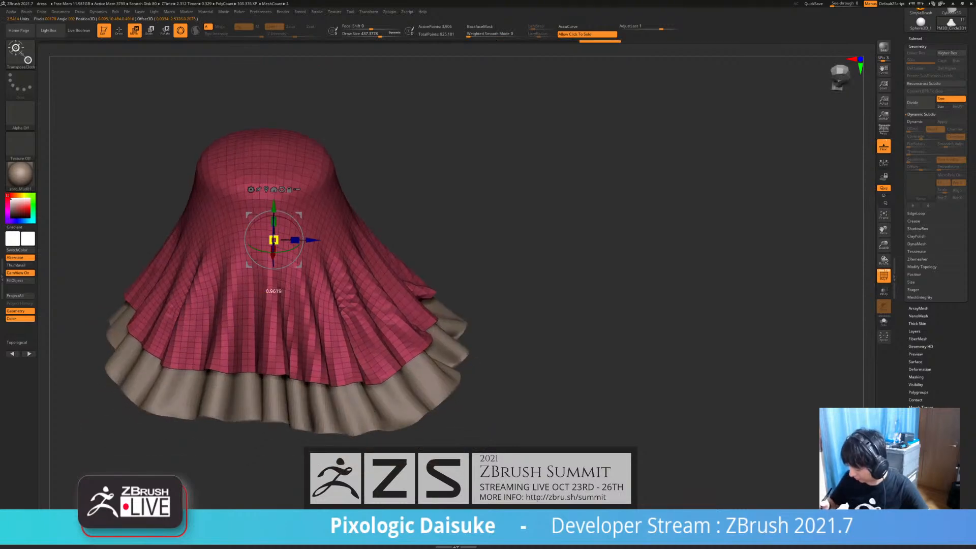
pyautogui.moveTo(273, 240); pyautogui.dragTo(274, 240)
pyautogui.moveTo(284, 290); pyautogui.dragTo(291, 264, button='right')
pyautogui.moveTo(260, 244); pyautogui.dragTo(260, 256)
# Turn on Dynamic Subdivision for the upper skirt layer and hide the polyframe to check the smoothed folds
pyautogui.moveTo(152, 447); pyautogui.dragTo(194, 455)
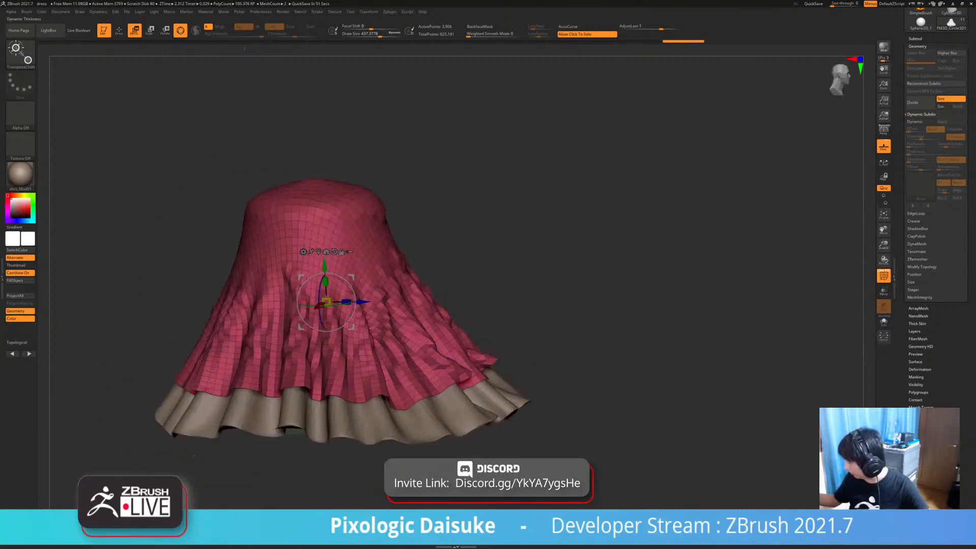
pyautogui.click(915, 122)
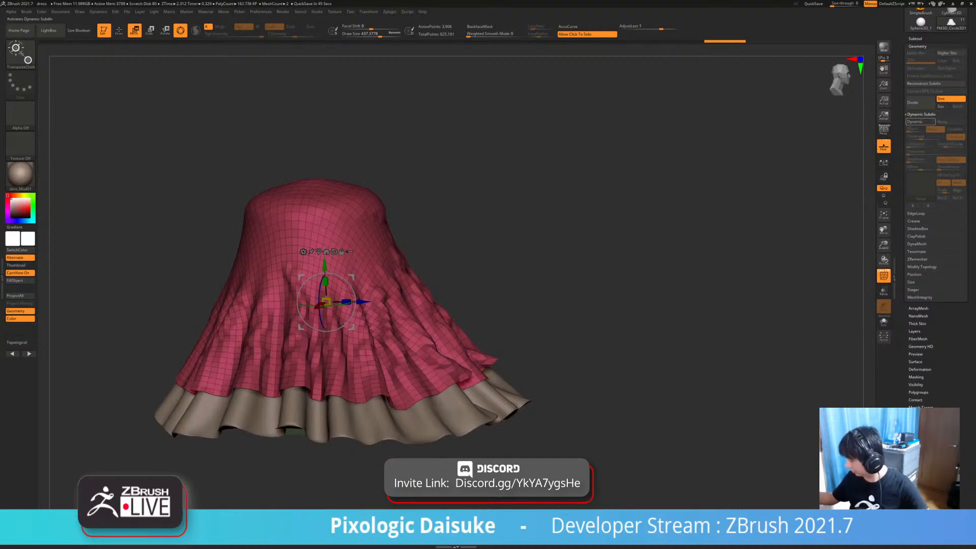
pyautogui.moveTo(661, 254); pyautogui.dragTo(631, 218)
pyautogui.click(884, 276)
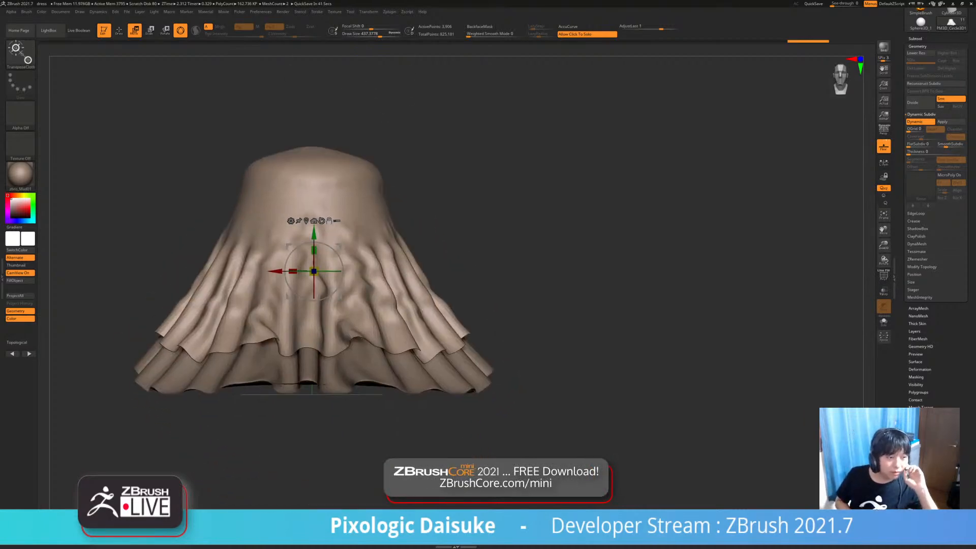
pyautogui.moveTo(21, 175)
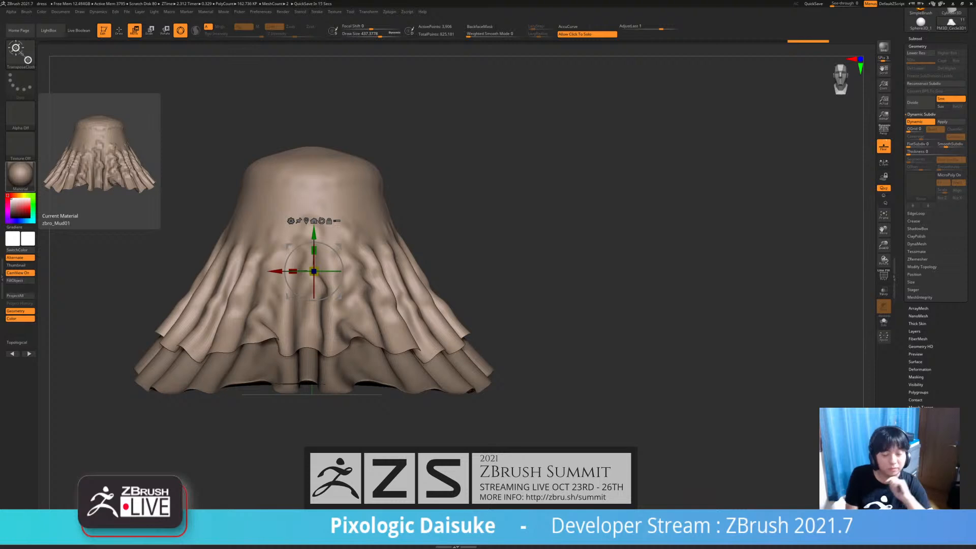
pyautogui.moveTo(173, 148); pyautogui.dragTo(174, 195)
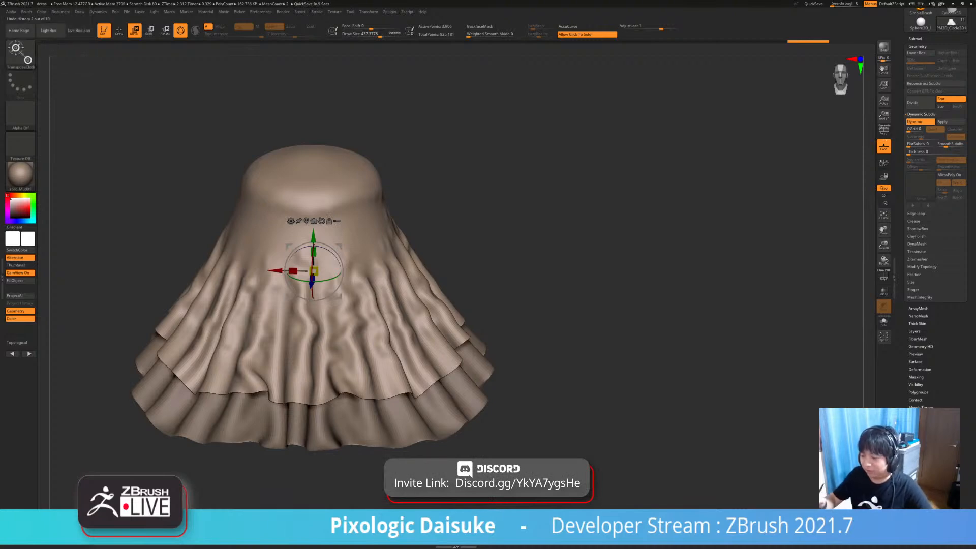
# Nudge the upper skirt layer slightly upward with TransposeCloth
pyautogui.click(20, 54)
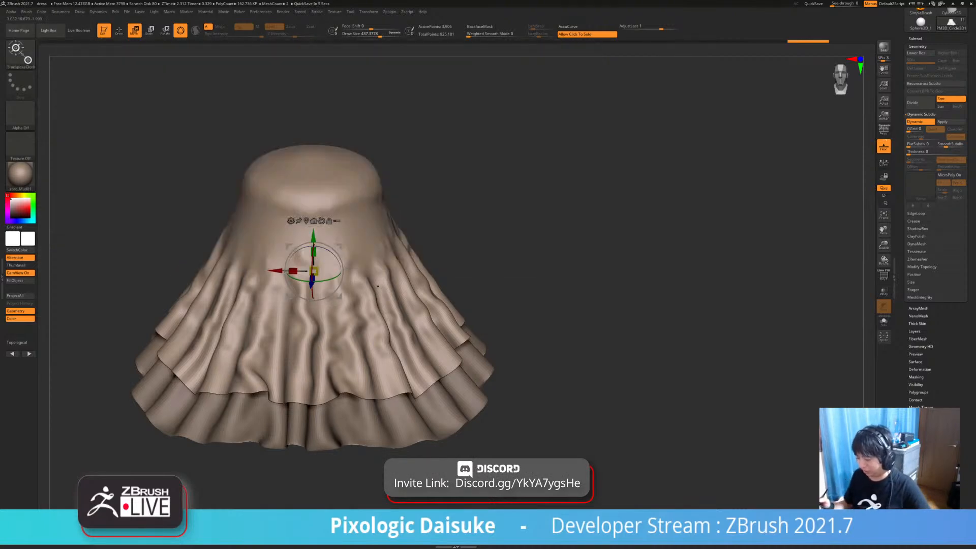
pyautogui.keyDown('alt'); pyautogui.moveTo(314, 231); pyautogui.dragTo(307, 222); pyautogui.keyUp('alt')
pyautogui.moveTo(329, 270); pyautogui.dragTo(332, 296, button='right')
# Select the SnakeHook brush and enlarge its draw size to 1000
pyautogui.press('b')
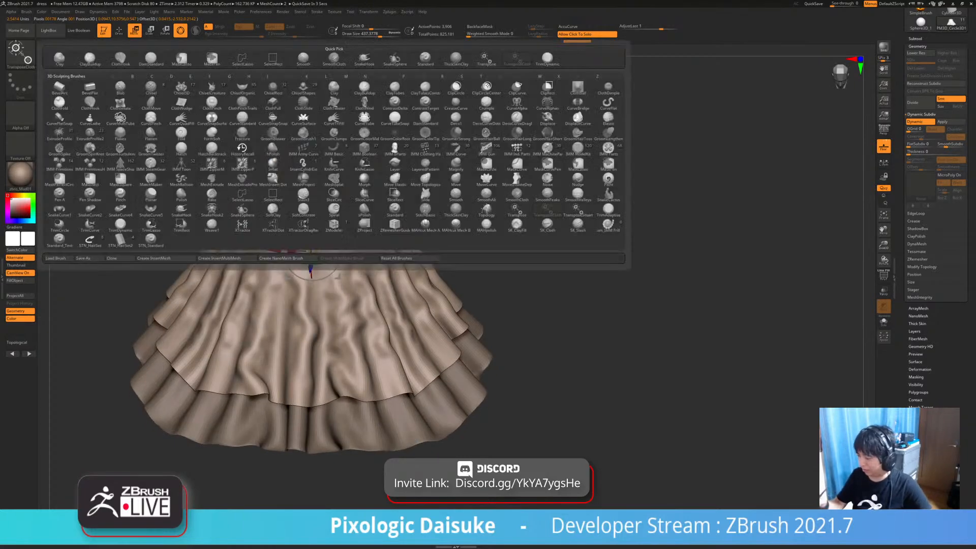
pyautogui.press('s')
pyautogui.press('h')
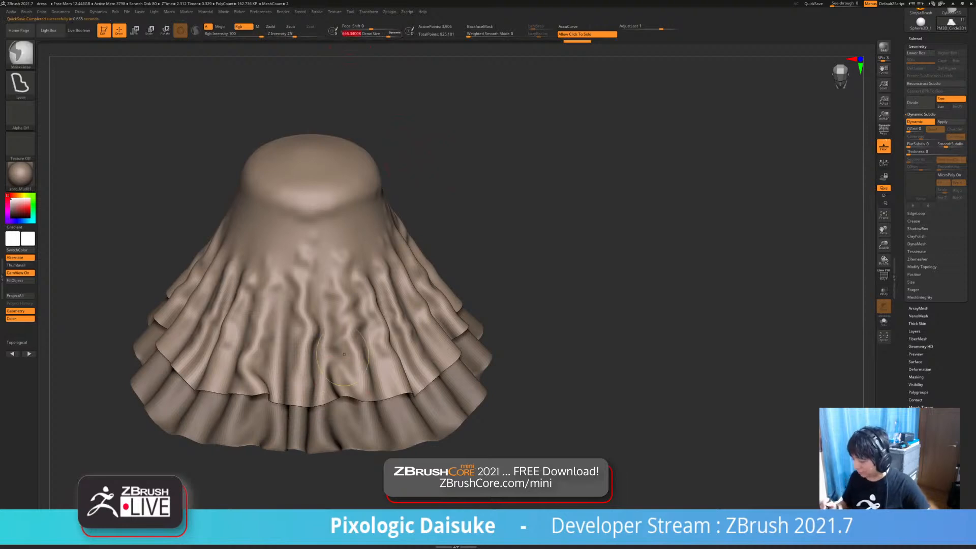
pyautogui.moveTo(388, 35); pyautogui.dragTo(400, 35)
pyautogui.keyDown('ctrl'); pyautogui.moveTo(350, 338); pyautogui.dragTo(334, 318, button='right'); pyautogui.keyUp('ctrl')
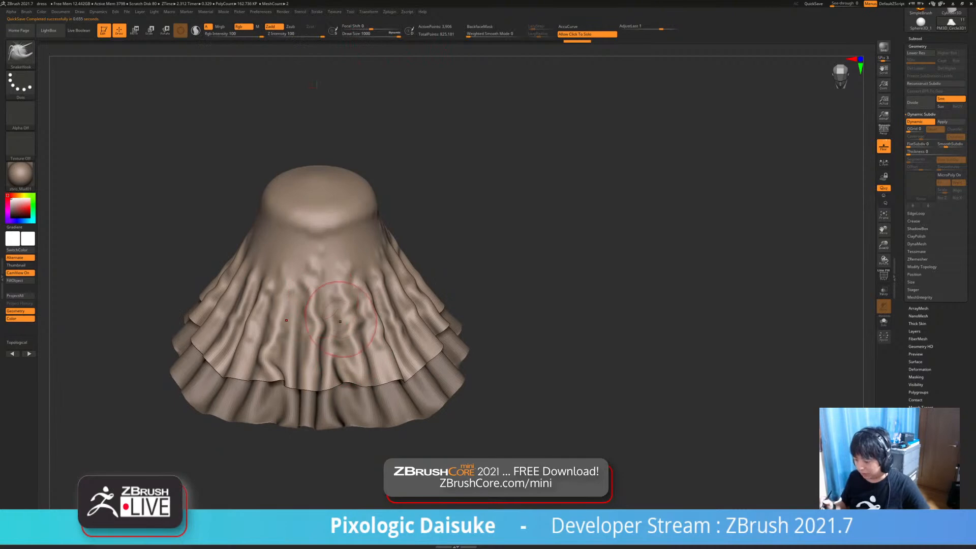
pyautogui.press('b')
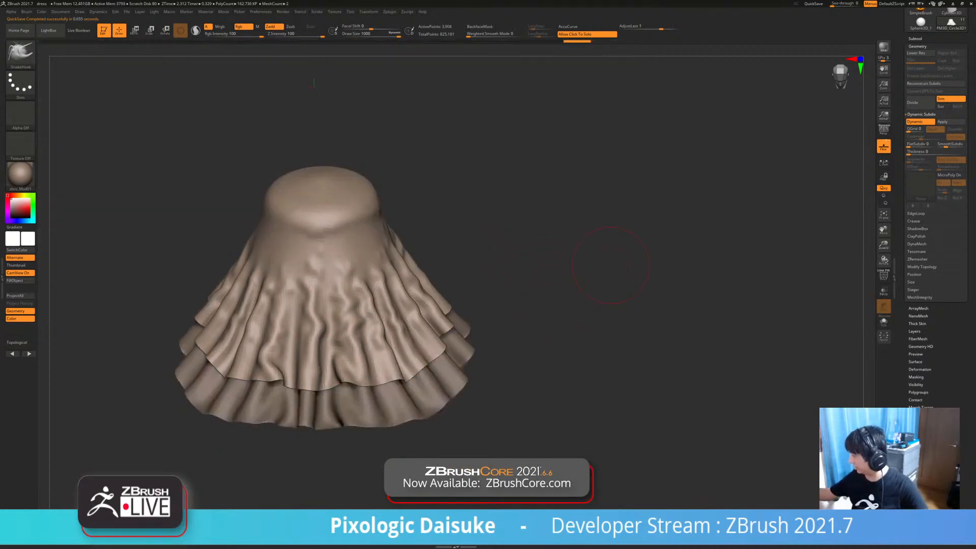
# Show all the doll's subtools together with the two skirt layers and view the figure from the front
pyautogui.click(915, 39)
pyautogui.click(963, 189)
pyautogui.click(963, 188)
pyautogui.moveTo(558, 344)
pyautogui.mouseDown()
pyautogui.moveTo(543, 323)
pyautogui.moveTo(355, 225)
pyautogui.moveTo(417, 279)
pyautogui.moveTo(336, 255)
pyautogui.moveTo(315, 295)
pyautogui.moveTo(356, 284)
pyautogui.moveTo(380, 311)
pyautogui.moveTo(394, 300)
pyautogui.moveTo(377, 255)
pyautogui.moveTo(405, 251)
pyautogui.moveTo(390, 228)
pyautogui.moveTo(399, 255)
pyautogui.moveTo(415, 218)
pyautogui.mouseUp()
pyautogui.moveTo(416, 218); pyautogui.dragTo(447, 203, button='right')
pyautogui.moveTo(402, 163)
pyautogui.mouseDown(button='right')
pyautogui.moveTo(437, 219)
pyautogui.moveTo(407, 175)
pyautogui.mouseUp(button='right')
pyautogui.keyDown('shift'); pyautogui.moveTo(413, 146); pyautogui.dragTo(438, 145); pyautogui.keyUp('shift')
pyautogui.moveTo(438, 145)
pyautogui.mouseDown(button='right')
pyautogui.moveTo(427, 117)
pyautogui.moveTo(458, 119)
pyautogui.moveTo(453, 152)
pyautogui.mouseUp(button='right')
# Switch to the ClothHook brush and frame the whole doll
pyautogui.press('b')
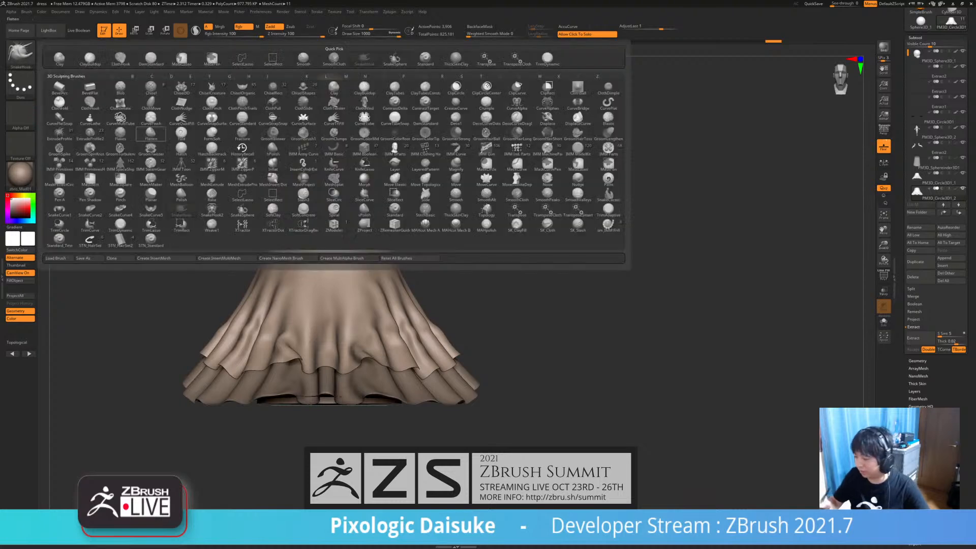
pyautogui.press('c')
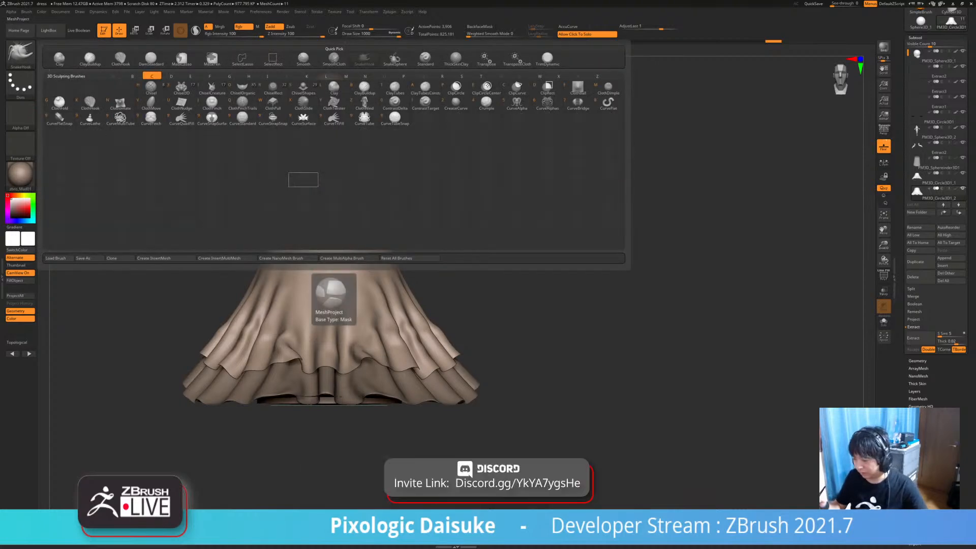
pyautogui.press('k')
pyautogui.moveTo(378, 214)
pyautogui.keyDown('alt'); pyautogui.mouseDown(button='right')
pyautogui.moveTo(307, 244)
pyautogui.moveTo(308, 262)
pyautogui.mouseUp(button='right'); pyautogui.keyUp('alt')
# Try several upward ClothHook strokes on the front of the upper skirt, and undo them all
pyautogui.moveTo(333, 321); pyautogui.dragTo(318, 288)
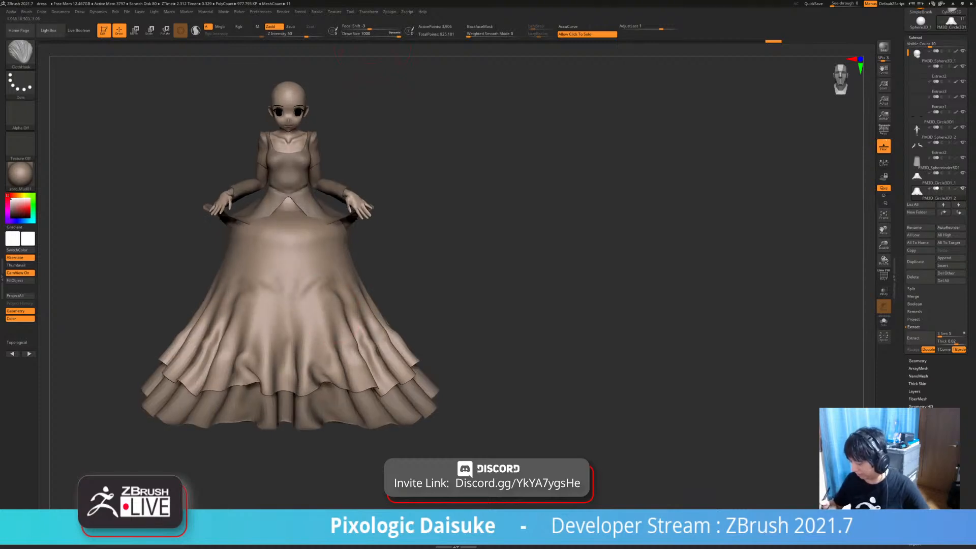
pyautogui.moveTo(331, 292); pyautogui.dragTo(325, 307, button='right')
pyautogui.moveTo(326, 308); pyautogui.dragTo(328, 271)
pyautogui.moveTo(331, 305); pyautogui.dragTo(327, 280)
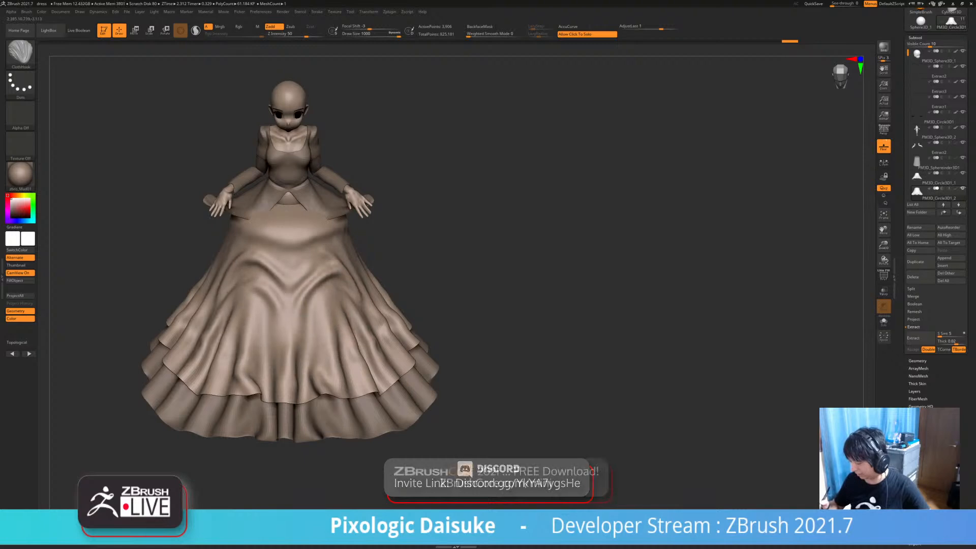
pyautogui.moveTo(323, 321); pyautogui.dragTo(319, 293)
pyautogui.moveTo(331, 324); pyautogui.dragTo(331, 304, button='right')
pyautogui.moveTo(358, 389); pyautogui.dragTo(348, 351)
pyautogui.moveTo(351, 305); pyautogui.dragTo(356, 330, button='right')
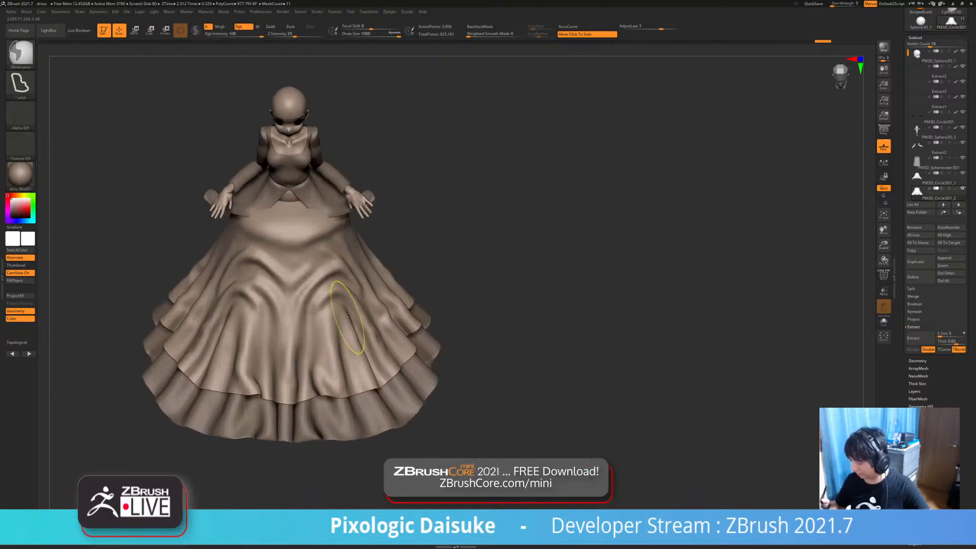
pyautogui.hotkey('ctrl', 'z')
pyautogui.hotkey('ctrl', 'z')
pyautogui.hotkey('ctrl', 'z')
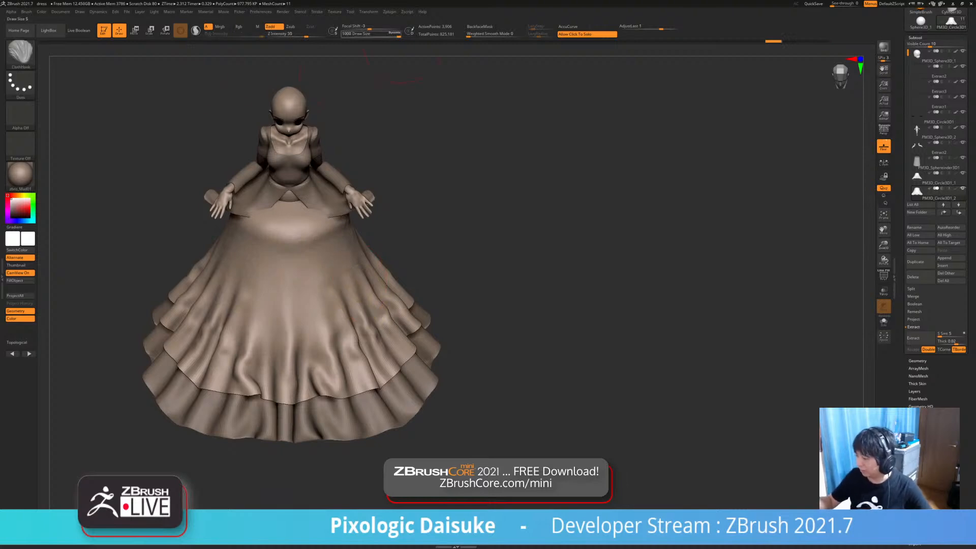
# Test single short upward ClothHook pulls on the skirt front while reviewing the Dynamics settings, undoing each pull
pyautogui.moveTo(344, 306); pyautogui.dragTo(336, 292)
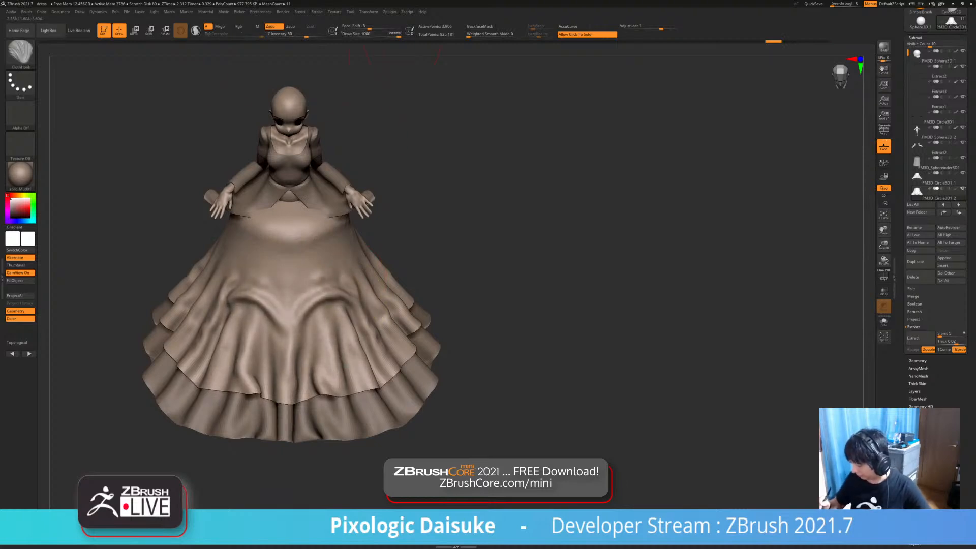
pyautogui.hotkey('ctrl', 'z')
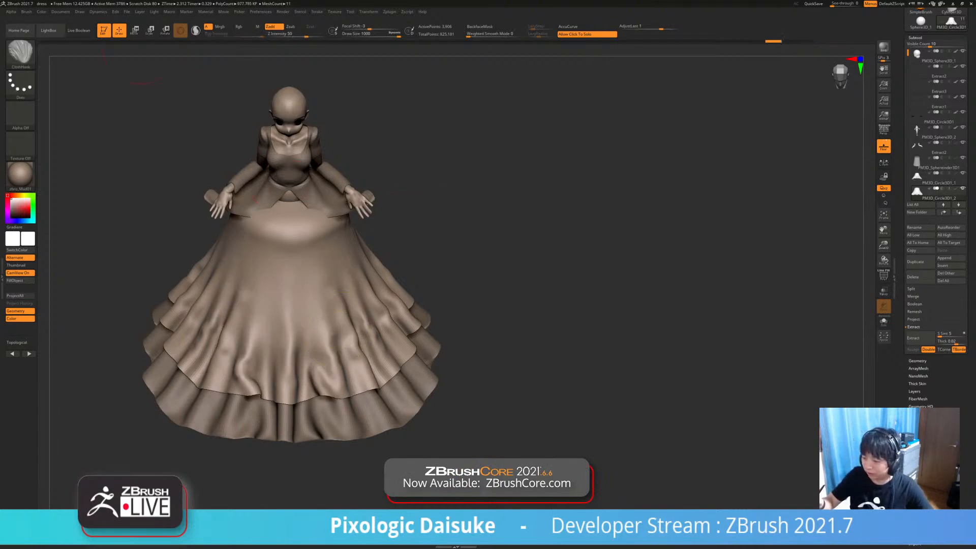
pyautogui.click(98, 11)
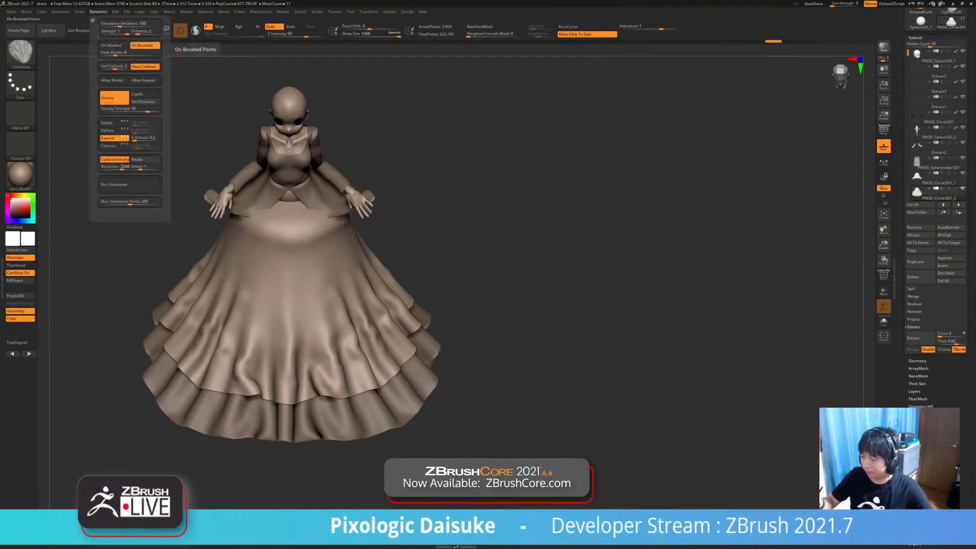
pyautogui.moveTo(343, 340); pyautogui.dragTo(336, 298)
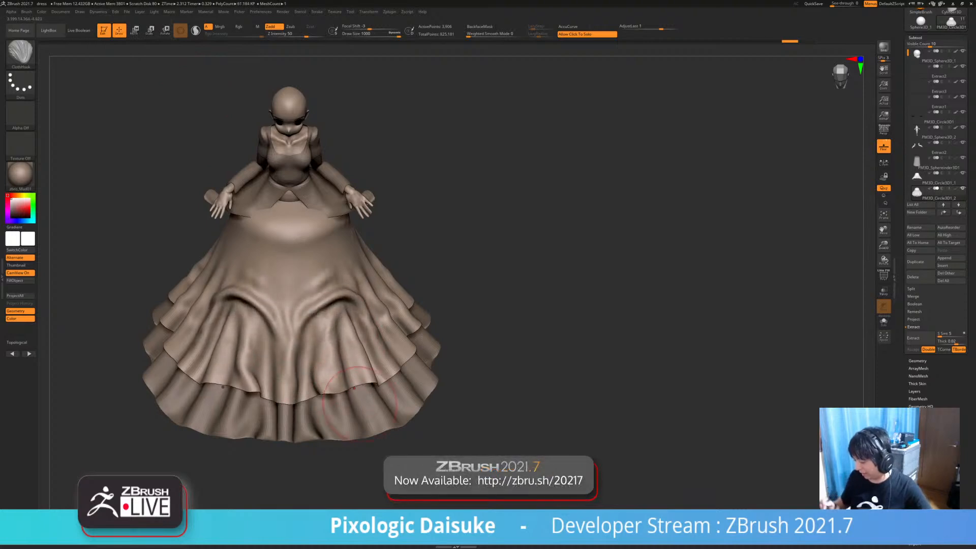
pyautogui.hotkey('ctrl', 'z')
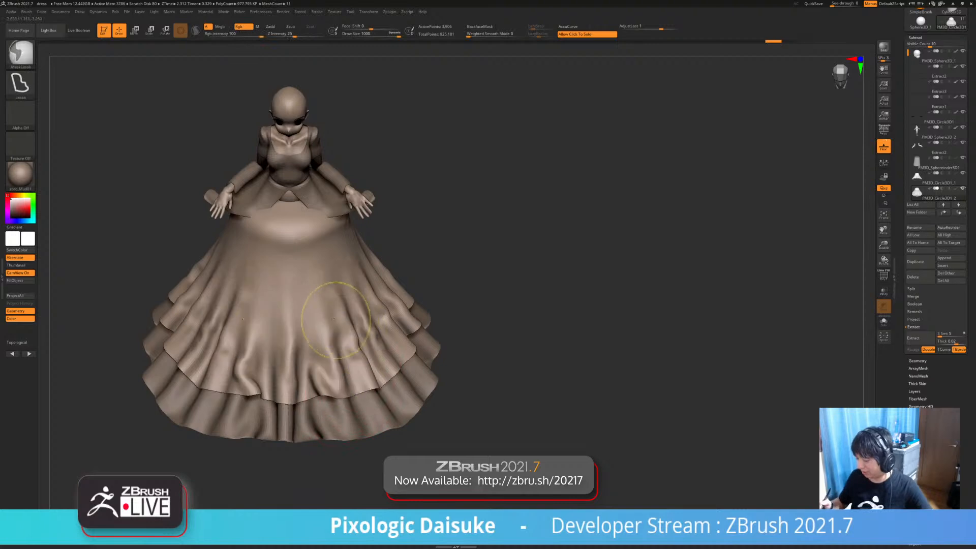
pyautogui.moveTo(340, 320); pyautogui.dragTo(337, 296)
pyautogui.hotkey('ctrl', 'z')
# Test a long ClothHook pull from mid-skirt to the waist and a shorter one, undoing both
pyautogui.click(99, 11)
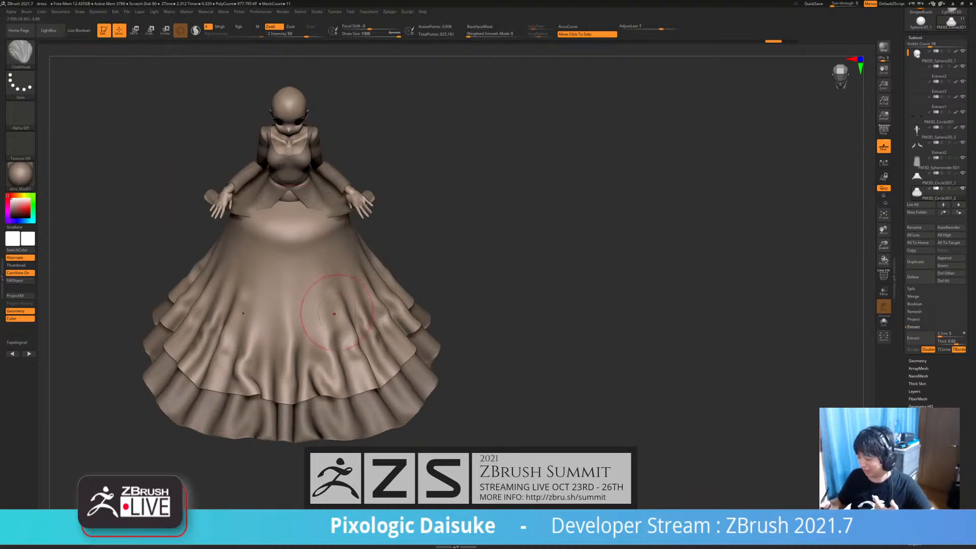
pyautogui.moveTo(331, 292); pyautogui.dragTo(326, 183)
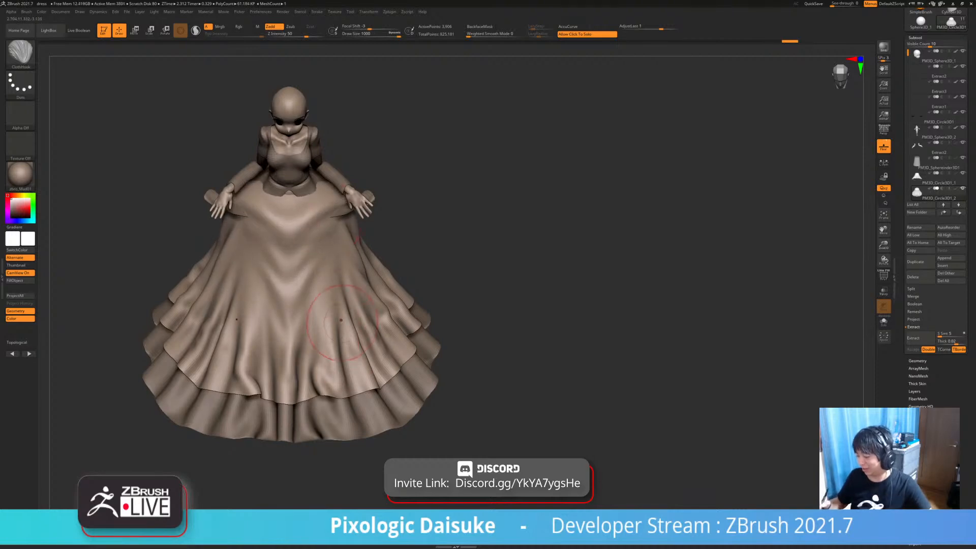
pyautogui.hotkey('ctrl', 'z')
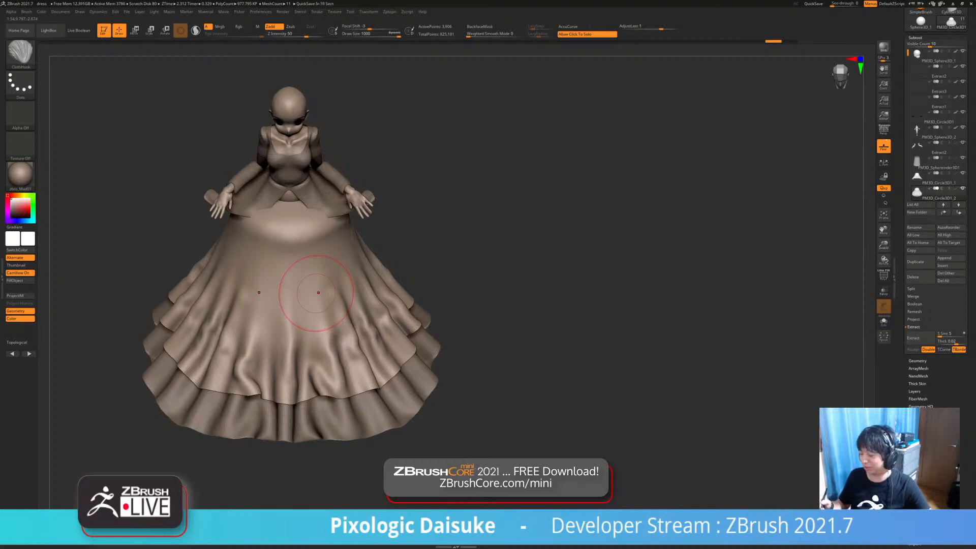
pyautogui.click(98, 12)
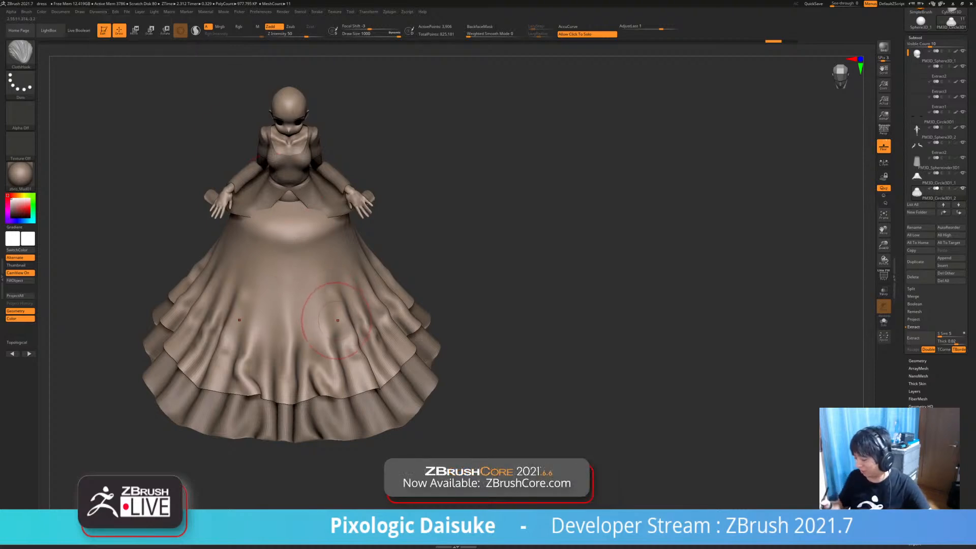
pyautogui.moveTo(343, 333); pyautogui.dragTo(345, 295)
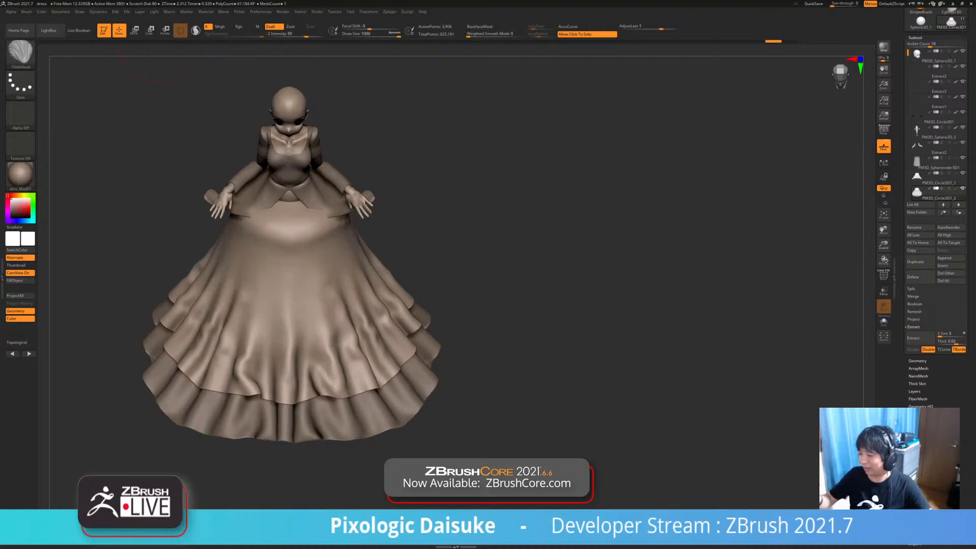
# Revisit the Dynamics settings, try two more ClothHook pulls that lift the front hem, and undo them
pyautogui.click(98, 11)
pyautogui.moveTo(334, 324)
pyautogui.mouseDown()
pyautogui.moveTo(333, 360)
pyautogui.moveTo(345, 294)
pyautogui.mouseUp()
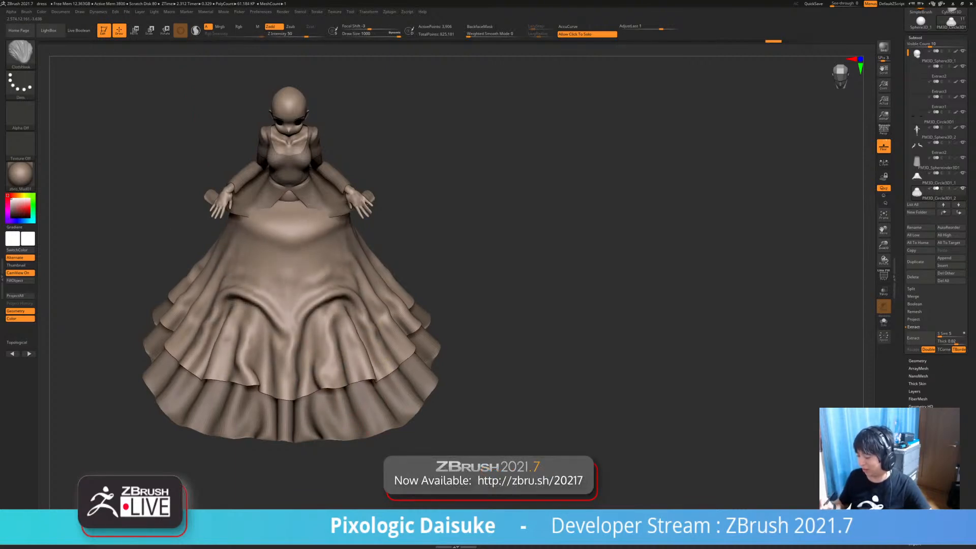
pyautogui.moveTo(338, 347); pyautogui.dragTo(342, 331)
pyautogui.moveTo(407, 214)
pyautogui.mouseDown()
pyautogui.moveTo(408, 168)
pyautogui.moveTo(407, 191)
pyautogui.mouseUp()
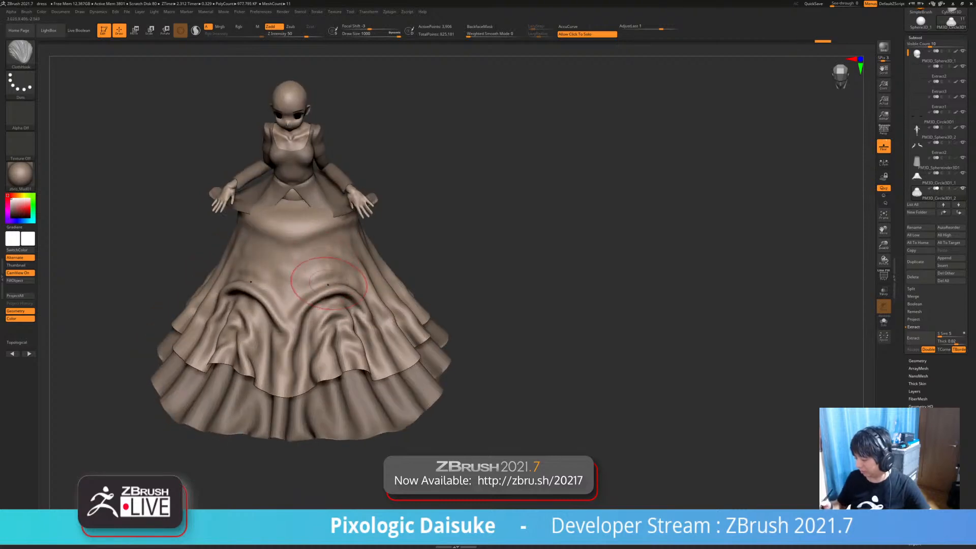
pyautogui.hotkey('ctrl', 'z')
pyautogui.hotkey('ctrl', 'z')
# Pull the upper skirt's front fabric upward with ClothHook to form gathered folds, and undo the last stroke
pyautogui.moveTo(336, 314); pyautogui.dragTo(340, 274)
pyautogui.moveTo(362, 352); pyautogui.dragTo(347, 329)
pyautogui.moveTo(475, 336)
pyautogui.mouseDown()
pyautogui.moveTo(450, 313)
pyautogui.moveTo(460, 309)
pyautogui.moveTo(436, 317)
pyautogui.moveTo(387, 300)
pyautogui.mouseUp()
pyautogui.moveTo(504, 300)
pyautogui.mouseDown()
pyautogui.moveTo(447, 285)
pyautogui.moveTo(394, 290)
pyautogui.mouseUp()
pyautogui.moveTo(430, 288); pyautogui.dragTo(409, 301, button='right')
pyautogui.moveTo(432, 299); pyautogui.dragTo(410, 287)
pyautogui.moveTo(411, 287); pyautogui.dragTo(435, 270, button='right')
pyautogui.hotkey('ctrl', 'z')
# Add more gathered folds around the sides of the upper skirt with upward ClothHook strokes from different angles
pyautogui.moveTo(440, 275); pyautogui.dragTo(429, 267)
pyautogui.moveTo(430, 267); pyautogui.dragTo(458, 274, button='right')
pyautogui.moveTo(460, 274); pyautogui.dragTo(440, 247)
pyautogui.moveTo(440, 247); pyautogui.dragTo(407, 239, button='right')
pyautogui.moveTo(407, 238); pyautogui.dragTo(401, 221)
pyautogui.moveTo(401, 221); pyautogui.dragTo(422, 213, button='right')
pyautogui.moveTo(303, 310); pyautogui.dragTo(361, 333, button='right')
pyautogui.moveTo(285, 325); pyautogui.dragTo(235, 321, button='right')
pyautogui.moveTo(234, 321); pyautogui.dragTo(239, 308)
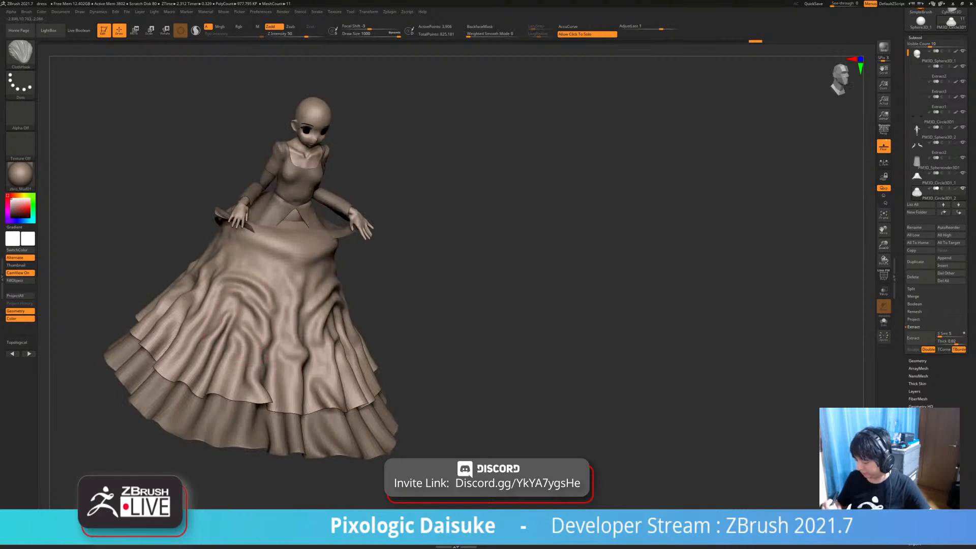
pyautogui.click(403, 395)
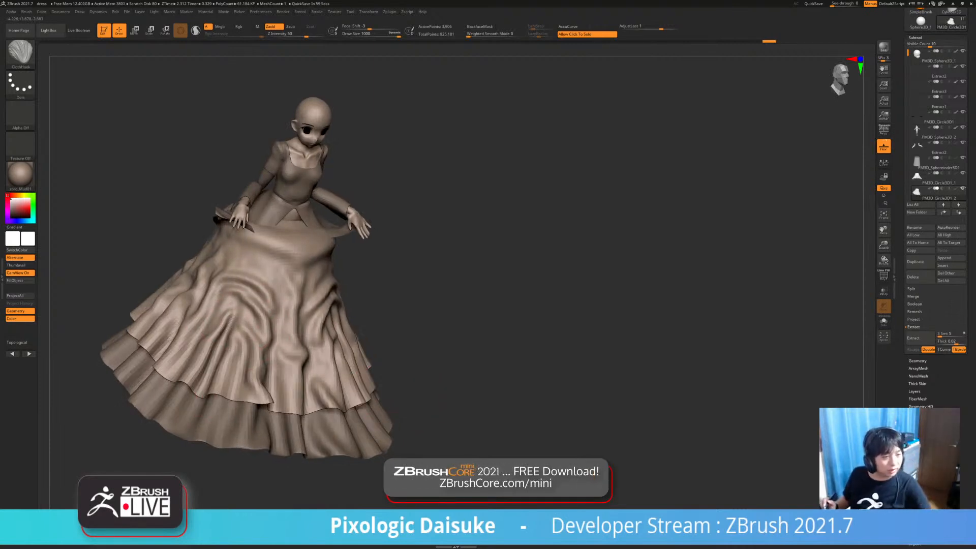
pyautogui.click(434, 391)
pyautogui.moveTo(436, 391); pyautogui.dragTo(426, 400)
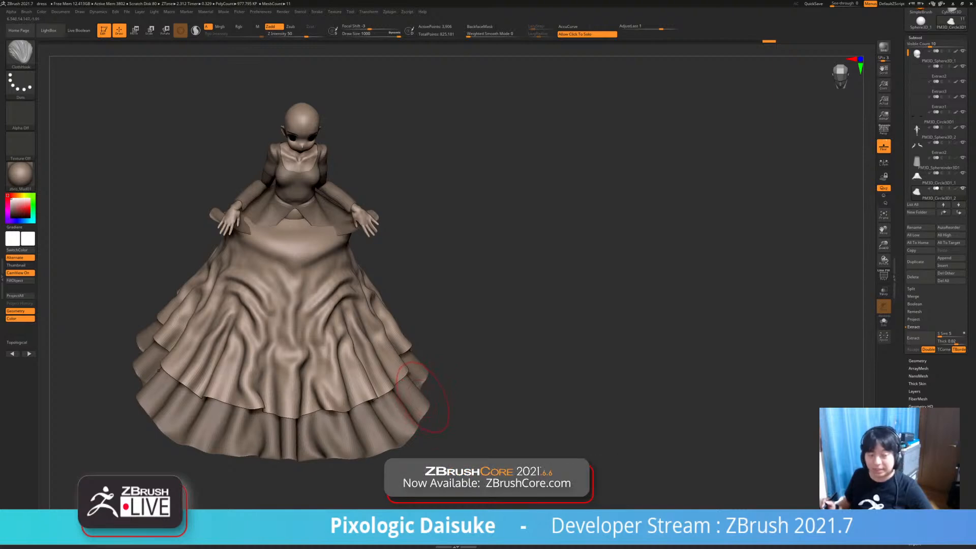
pyautogui.moveTo(427, 406); pyautogui.dragTo(404, 383)
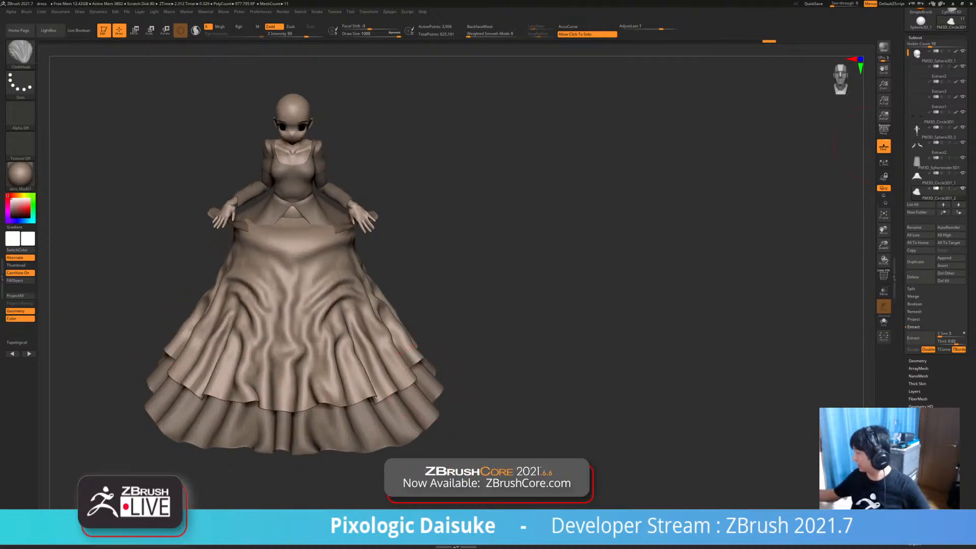
# Switch to the Cylinder3D primitive and convert it into a PolyMesh3D
pyautogui.moveTo(969, 46); pyautogui.dragTo(969, 157)
pyautogui.click(951, 117)
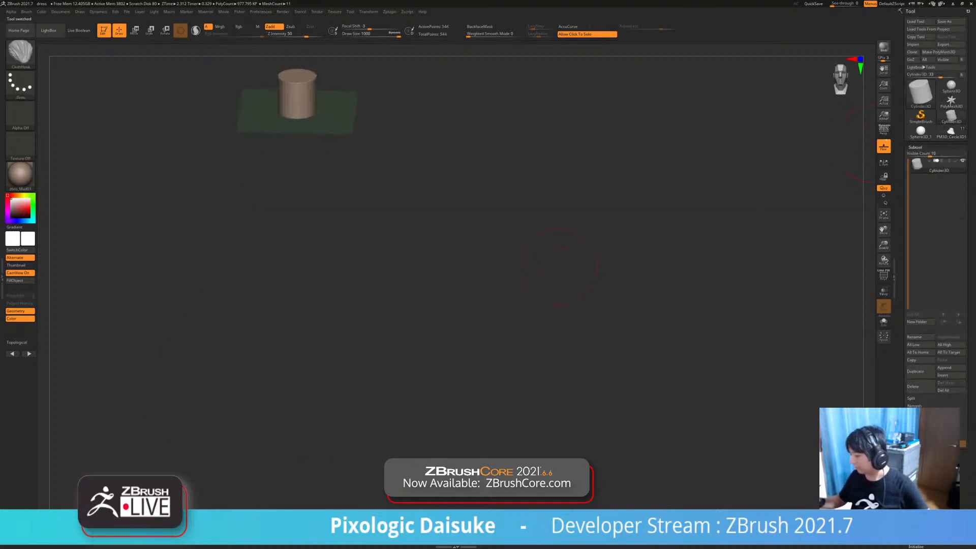
pyautogui.click(939, 52)
pyautogui.keyDown('ctrl'); pyautogui.moveTo(499, 181); pyautogui.dragTo(479, 283, button='right'); pyautogui.keyUp('ctrl')
# Duplicate the cylinder upward, then duplicate the pair sideways to form a two-by-two grid of cylinders
pyautogui.click(134, 30)
pyautogui.keyDown('ctrl'); pyautogui.moveTo(324, 246); pyautogui.dragTo(324, 142); pyautogui.keyUp('ctrl')
pyautogui.keyDown('ctrl'); pyautogui.moveTo(284, 169); pyautogui.dragTo(408, 253); pyautogui.keyUp('ctrl')
pyautogui.keyDown('ctrl'); pyautogui.moveTo(516, 235); pyautogui.dragTo(520, 265); pyautogui.keyUp('ctrl')
pyautogui.keyDown('alt'); pyautogui.moveTo(519, 254); pyautogui.dragTo(470, 299); pyautogui.keyUp('alt')
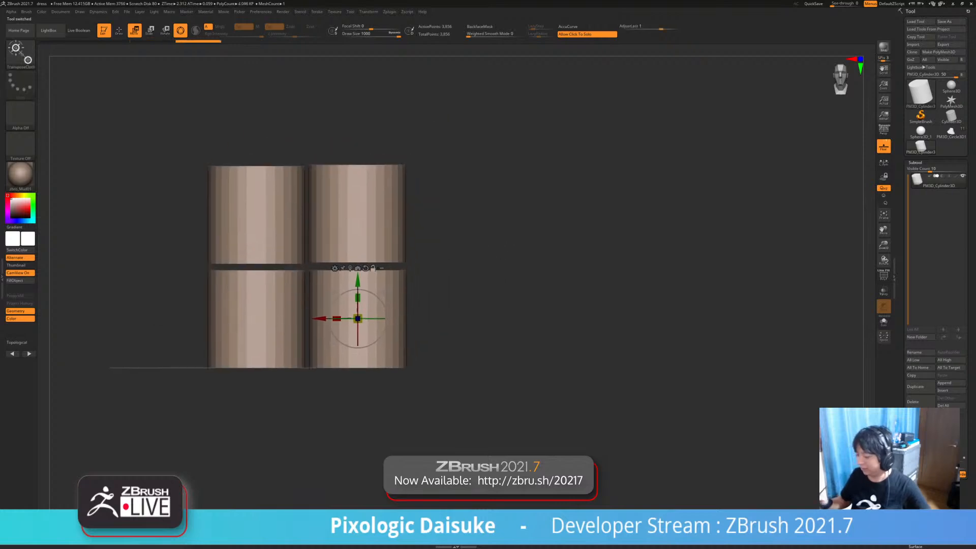
# Try a shallow diagonal KnifeCurve cut across the lower row of cylinders and undo it
pyautogui.keyDown('ctrl'); pyautogui.keyDown('shift'); pyautogui.click(20, 53); pyautogui.keyUp('shift'); pyautogui.keyUp('ctrl')
pyautogui.click(20, 53)
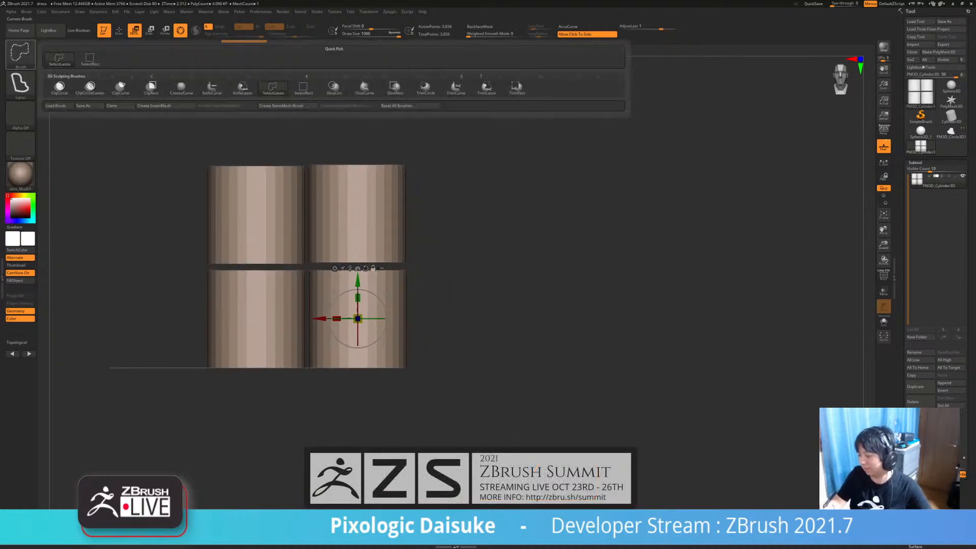
pyautogui.click(212, 86)
pyautogui.keyDown('ctrl'); pyautogui.keyDown('shift'); pyautogui.moveTo(133, 328); pyautogui.dragTo(459, 279); pyautogui.keyUp('shift'); pyautogui.keyUp('ctrl')
pyautogui.keyDown('alt'); pyautogui.moveTo(519, 259); pyautogui.dragTo(522, 266); pyautogui.keyUp('alt')
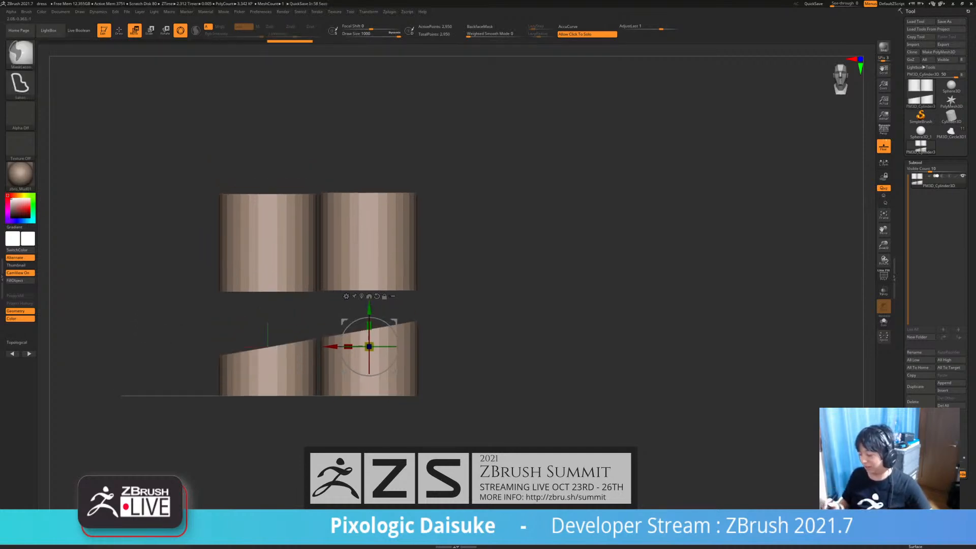
pyautogui.hotkey('ctrl', 'z')
# Try separate diagonal KnifeCurve cuts on the two lower cylinders, keeping opposite sides, and undo both
pyautogui.moveTo(185, 362)
pyautogui.keyDown('ctrl'); pyautogui.keyDown('shift'); pyautogui.mouseDown()
pyautogui.moveTo(315, 328)
pyautogui.moveTo(319, 318)
pyautogui.mouseUp(); pyautogui.keyUp('shift'); pyautogui.keyUp('ctrl')
pyautogui.moveTo(213, 305)
pyautogui.mouseDown()
pyautogui.moveTo(204, 321)
pyautogui.moveTo(193, 317)
pyautogui.mouseUp()
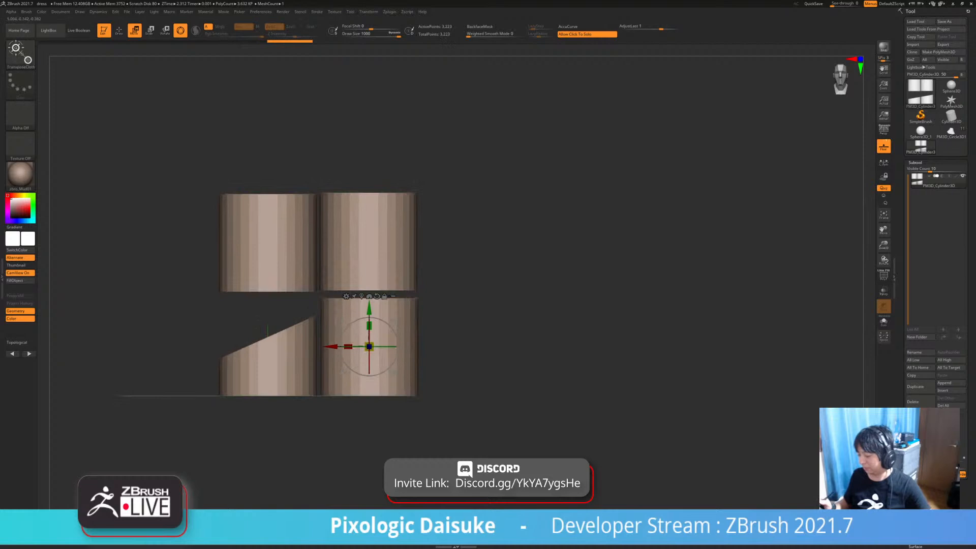
pyautogui.keyDown('ctrl'); pyautogui.keyDown('shift'); pyautogui.moveTo(321, 371); pyautogui.dragTo(322, 372); pyautogui.keyUp('shift'); pyautogui.keyUp('ctrl')
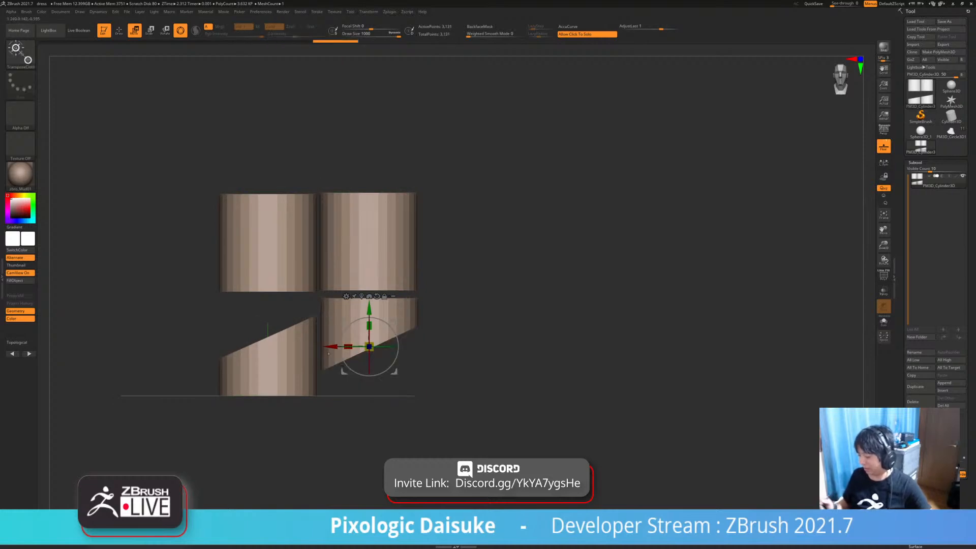
pyautogui.keyDown('alt'); pyautogui.moveTo(427, 345); pyautogui.dragTo(432, 376); pyautogui.keyUp('alt')
pyautogui.hotkey('ctrl', 'z')
pyautogui.hotkey('ctrl', 'z')
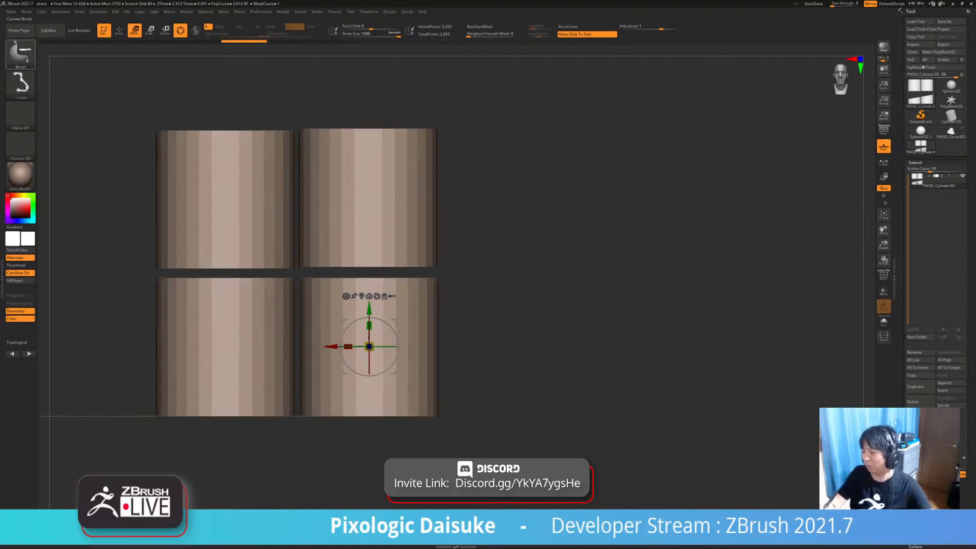
# Try two diagonal TrimCurve cuts across the whole cylinder grid, undoing each one
pyautogui.keyDown('ctrl'); pyautogui.keyDown('shift'); pyautogui.click(20, 55); pyautogui.keyUp('shift'); pyautogui.keyUp('ctrl')
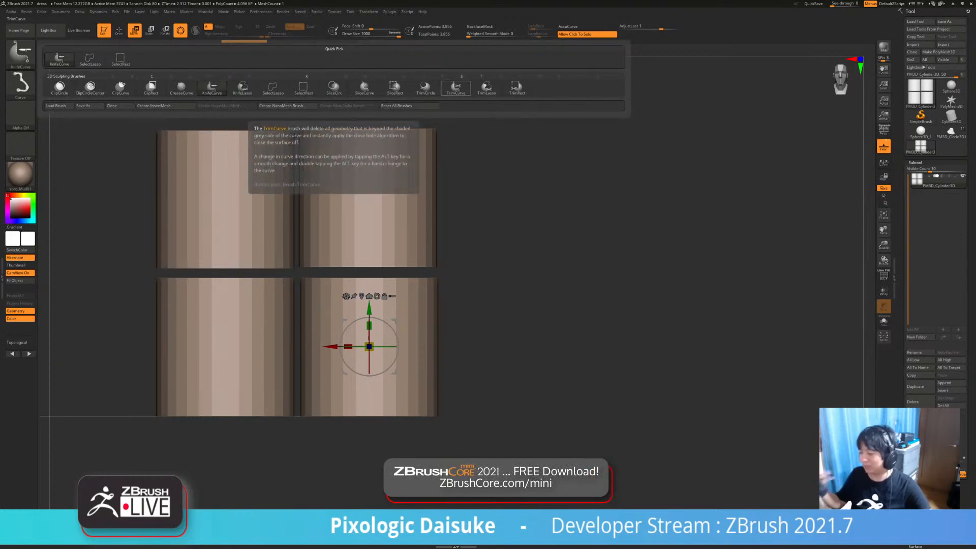
pyautogui.click(456, 87)
pyautogui.keyDown('ctrl'); pyautogui.keyDown('shift'); pyautogui.moveTo(141, 330); pyautogui.dragTo(473, 239); pyautogui.keyUp('shift'); pyautogui.keyUp('ctrl')
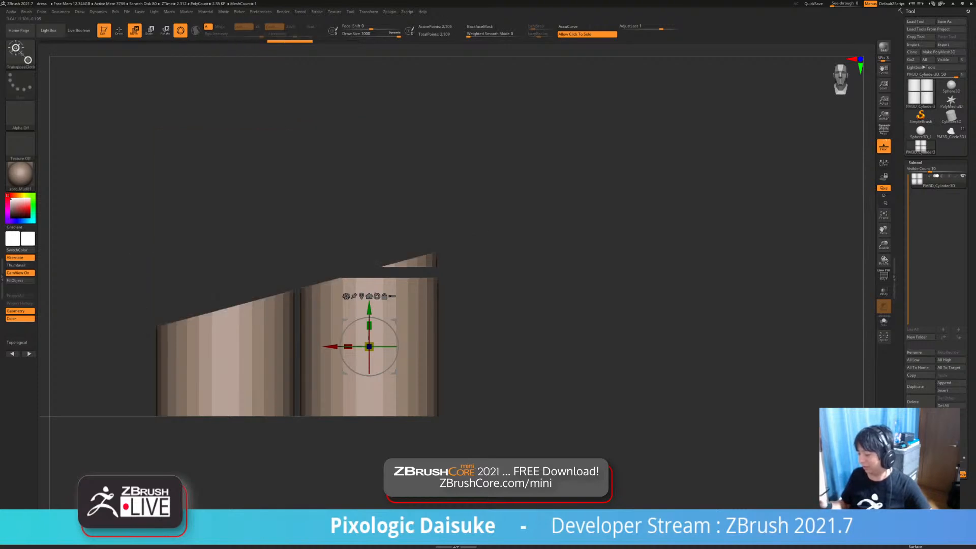
pyautogui.hotkey('ctrl', 'z')
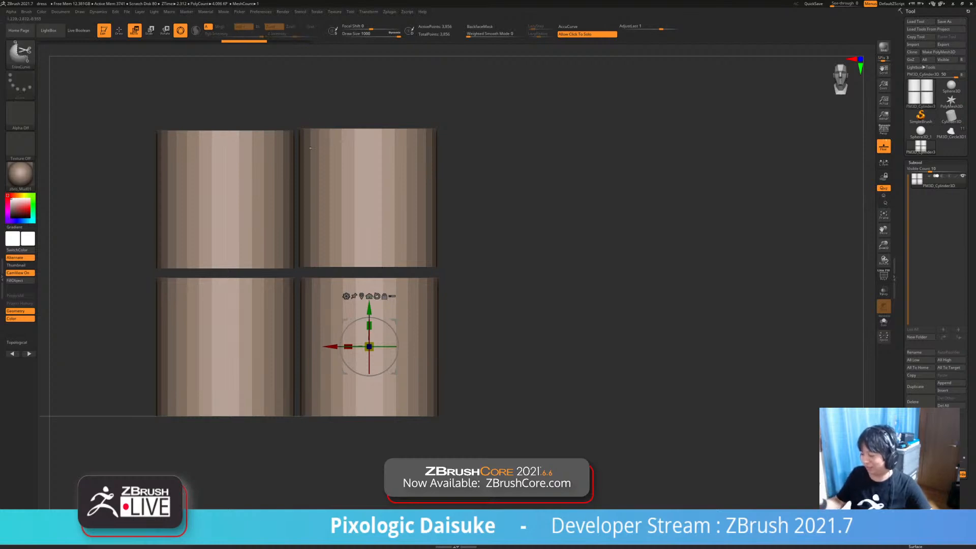
pyautogui.moveTo(124, 372)
pyautogui.keyDown('ctrl'); pyautogui.keyDown('shift'); pyautogui.mouseDown()
pyautogui.moveTo(465, 215)
pyautogui.moveTo(501, 269)
pyautogui.moveTo(488, 272)
pyautogui.moveTo(486, 241)
pyautogui.mouseUp(); pyautogui.keyUp('shift'); pyautogui.keyUp('ctrl')
pyautogui.hotkey('ctrl', 'z')
# Switch the cutting brush, try another diagonal stroke across the cylinder grid, and undo it
pyautogui.keyDown('ctrl'); pyautogui.keyDown('shift'); pyautogui.click(20, 54); pyautogui.keyUp('shift'); pyautogui.keyUp('ctrl')
pyautogui.keyDown('ctrl'); pyautogui.keyDown('shift'); pyautogui.click(148, 62); pyautogui.keyUp('shift'); pyautogui.keyUp('ctrl')
pyautogui.moveTo(128, 355)
pyautogui.keyDown('ctrl'); pyautogui.keyDown('shift'); pyautogui.mouseDown()
pyautogui.moveTo(494, 288)
pyautogui.moveTo(507, 305)
pyautogui.moveTo(468, 311)
pyautogui.moveTo(491, 305)
pyautogui.moveTo(487, 277)
pyautogui.mouseUp(); pyautogui.keyUp('shift'); pyautogui.keyUp('ctrl')
pyautogui.hotkey('ctrl', 'z')
# Try a diagonal KnifeCurve line across all four cylinders, adjusting its angle while drawing, and undo the cut
pyautogui.keyDown('ctrl'); pyautogui.keyDown('shift'); pyautogui.click(21, 55); pyautogui.keyUp('shift'); pyautogui.keyUp('ctrl')
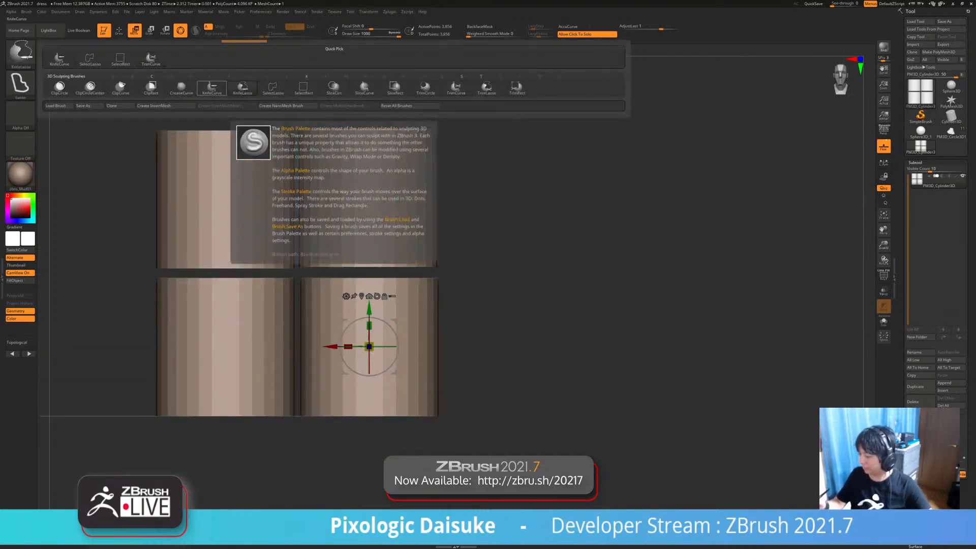
pyautogui.click(212, 86)
pyautogui.keyDown('ctrl'); pyautogui.keyDown('shift'); pyautogui.moveTo(120, 348); pyautogui.dragTo(447, 262); pyautogui.keyUp('shift'); pyautogui.keyUp('ctrl')
pyautogui.moveTo(501, 248)
pyautogui.keyDown('ctrl'); pyautogui.keyDown('shift'); pyautogui.mouseDown()
pyautogui.moveTo(490, 258)
pyautogui.moveTo(476, 167)
pyautogui.moveTo(463, 216)
pyautogui.mouseUp(); pyautogui.keyUp('shift'); pyautogui.keyUp('ctrl')
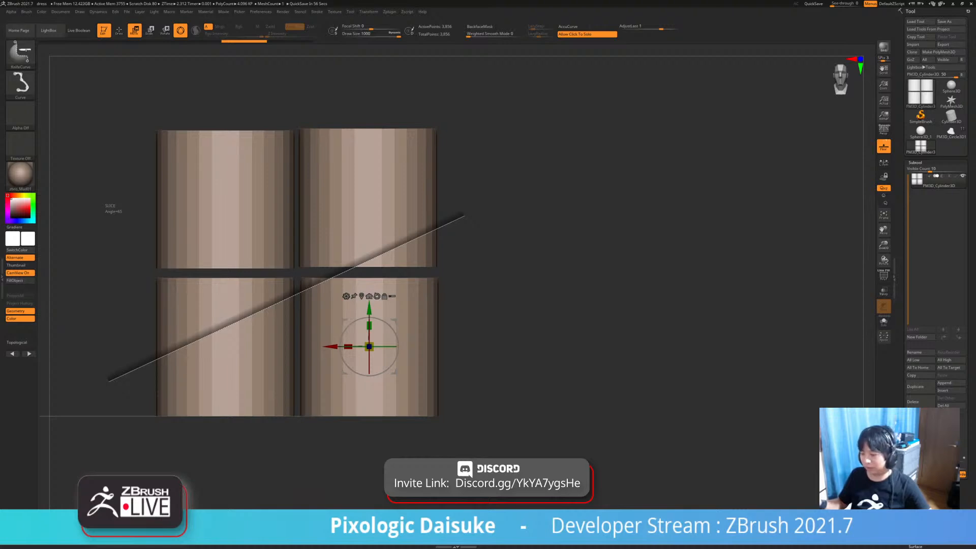
pyautogui.moveTo(464, 216)
pyautogui.keyDown('ctrl'); pyautogui.keyDown('shift'); pyautogui.mouseDown()
pyautogui.moveTo(450, 249)
pyautogui.moveTo(460, 214)
pyautogui.mouseUp(); pyautogui.keyUp('shift'); pyautogui.keyUp('ctrl')
pyautogui.hotkey('ctrl', 'z')
# Try a steeper diagonal TrimCurve cut through the cylinder grid, inspect the trimmed surfaces, and undo it
pyautogui.keyDown('ctrl'); pyautogui.keyDown('shift'); pyautogui.click(20, 54); pyautogui.keyUp('shift'); pyautogui.keyUp('ctrl')
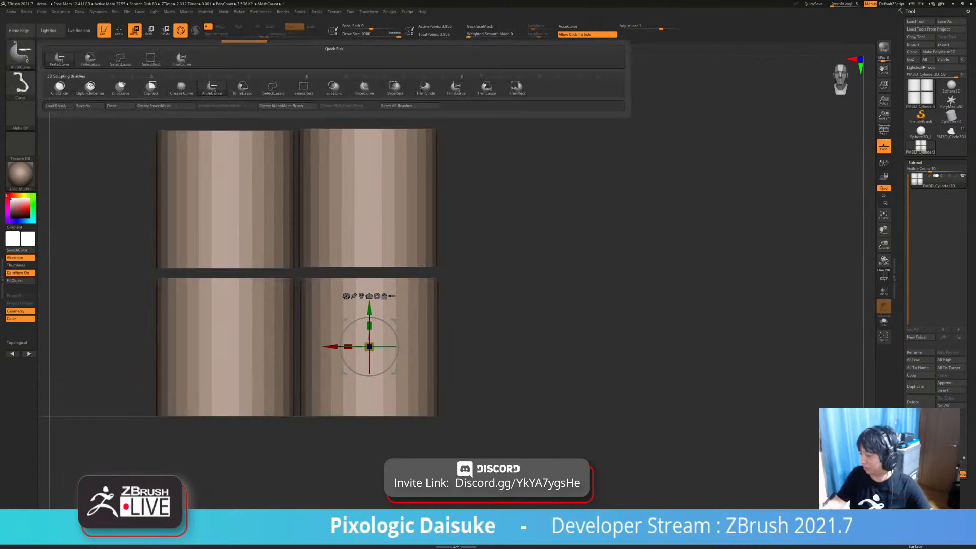
pyautogui.keyDown('ctrl'); pyautogui.keyDown('shift'); pyautogui.click(456, 88); pyautogui.keyUp('shift'); pyautogui.keyUp('ctrl')
pyautogui.moveTo(120, 374)
pyautogui.keyDown('ctrl'); pyautogui.keyDown('shift'); pyautogui.mouseDown()
pyautogui.moveTo(474, 170)
pyautogui.moveTo(483, 191)
pyautogui.moveTo(477, 227)
pyautogui.mouseUp(); pyautogui.keyUp('shift'); pyautogui.keyUp('ctrl')
pyautogui.moveTo(347, 269); pyautogui.dragTo(356, 251, button='right')
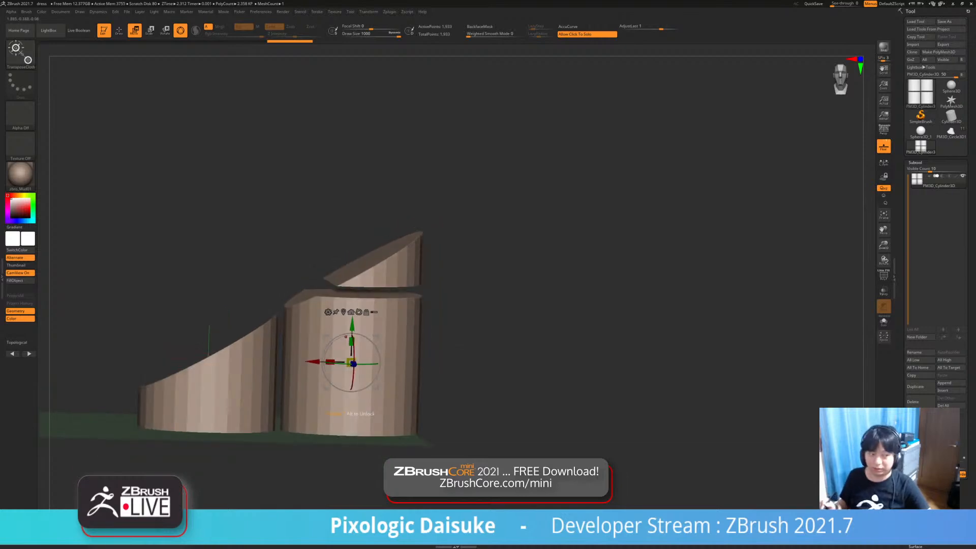
pyautogui.hotkey('ctrl', 'z')
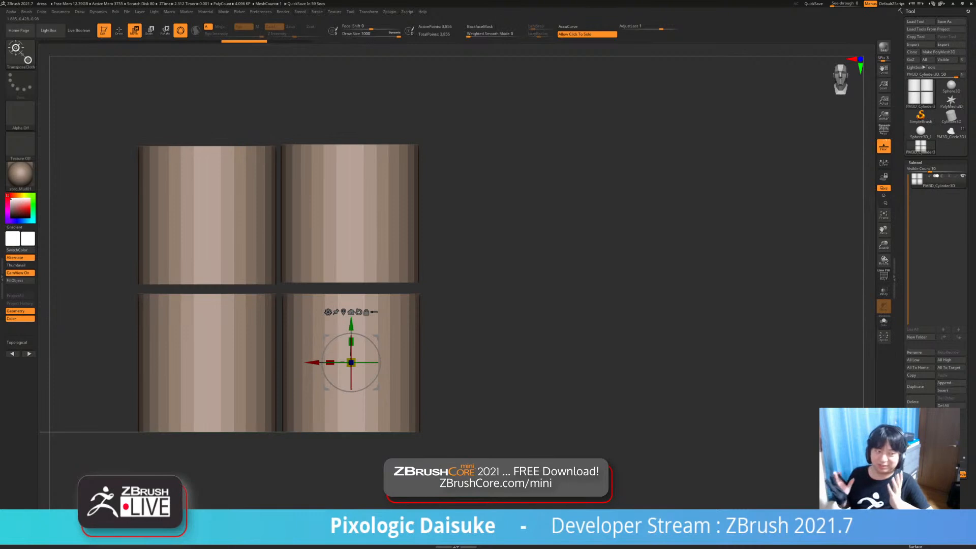
pyautogui.moveTo(346, 305)
pyautogui.mouseDown(button='right')
pyautogui.moveTo(347, 356)
pyautogui.moveTo(330, 340)
pyautogui.moveTo(346, 305)
pyautogui.mouseUp(button='right')
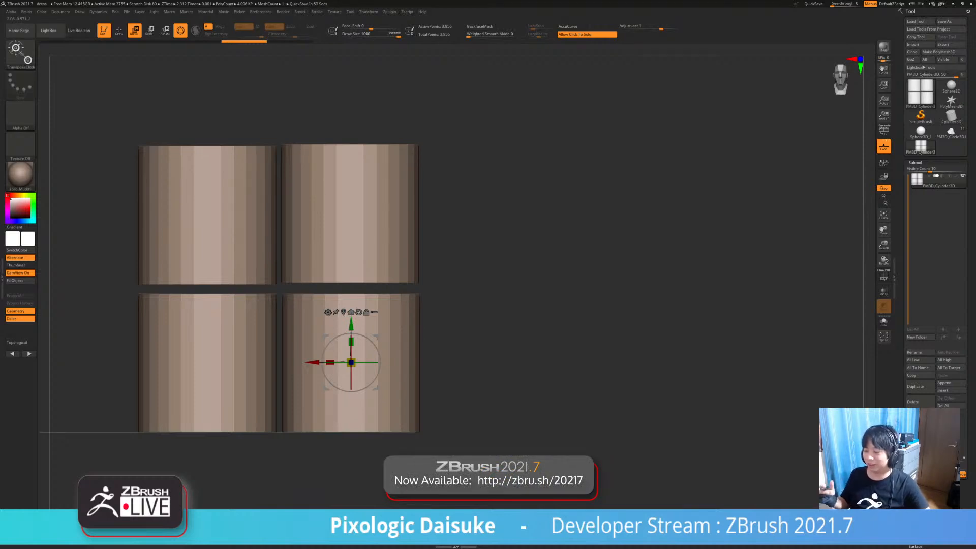
# Return to the doll model and set up the SnakeHook brush with a draw size of about 177
pyautogui.click(951, 132)
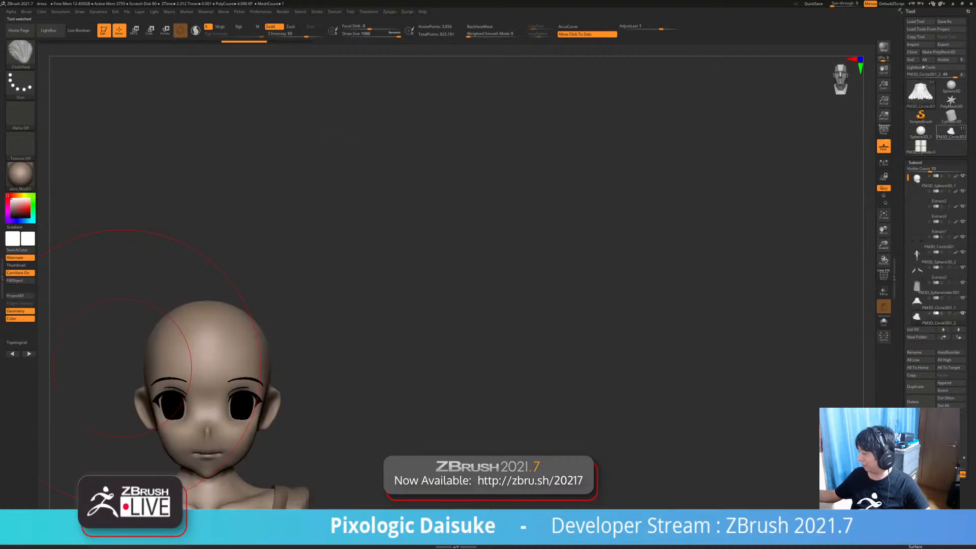
pyautogui.keyDown('alt'); pyautogui.moveTo(86, 351); pyautogui.dragTo(197, 50, button='right'); pyautogui.keyUp('alt')
pyautogui.keyDown('ctrl'); pyautogui.moveTo(562, 56); pyautogui.dragTo(485, 96, button='right'); pyautogui.keyUp('ctrl')
pyautogui.moveTo(368, 289); pyautogui.dragTo(338, 276, button='right')
pyautogui.click(20, 51)
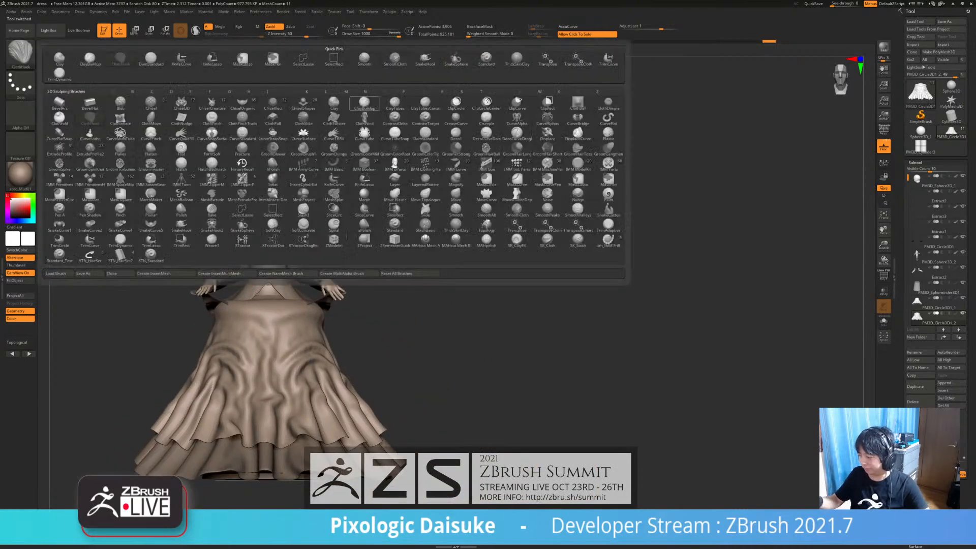
pyautogui.click(425, 59)
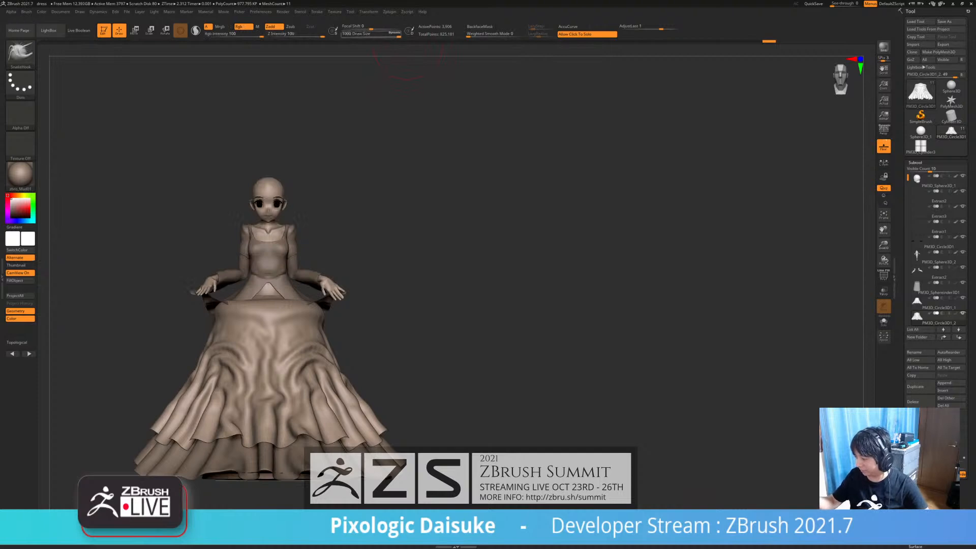
pyautogui.moveTo(398, 34); pyautogui.dragTo(372, 34)
pyautogui.keyDown('ctrl'); pyautogui.moveTo(351, 285); pyautogui.dragTo(352, 305, button='right'); pyautogui.keyUp('ctrl')
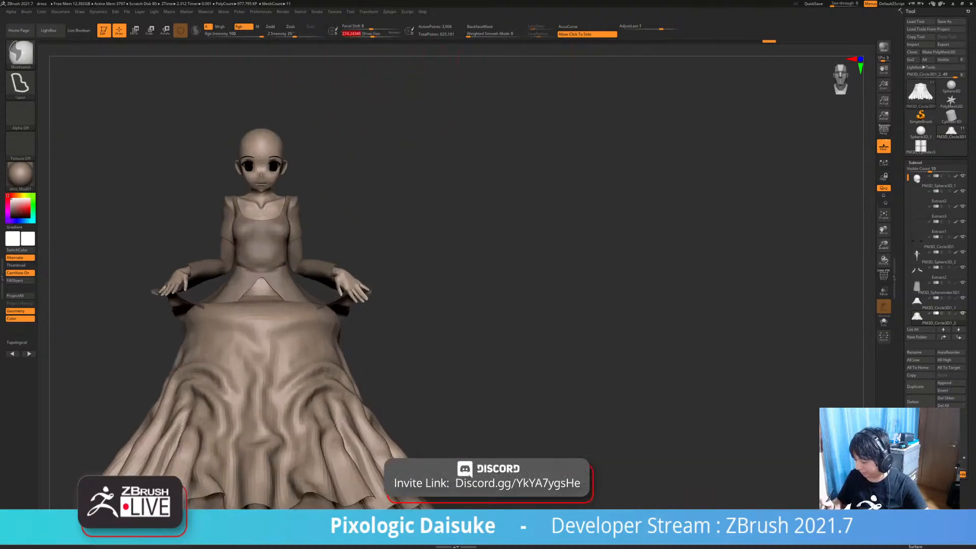
# Smooth the front waist area of the skirt, try another smoothing stroke after switching layers, and undo that stroke
pyautogui.moveTo(304, 282); pyautogui.dragTo(302, 308, button='right')
pyautogui.keyDown('shift'); pyautogui.moveTo(301, 305); pyautogui.dragTo(297, 332); pyautogui.keyUp('shift')
pyautogui.moveTo(297, 332)
pyautogui.mouseDown(button='right')
pyautogui.moveTo(311, 274)
pyautogui.moveTo(290, 272)
pyautogui.moveTo(292, 291)
pyautogui.moveTo(329, 287)
pyautogui.moveTo(231, 304)
pyautogui.moveTo(333, 294)
pyautogui.moveTo(333, 277)
pyautogui.mouseUp(button='right')
pyautogui.keyDown('alt'); pyautogui.click(331, 275); pyautogui.keyUp('alt')
pyautogui.keyDown('shift'); pyautogui.moveTo(333, 277); pyautogui.dragTo(351, 275); pyautogui.keyUp('shift')
pyautogui.hotkey('ctrl', 'z')
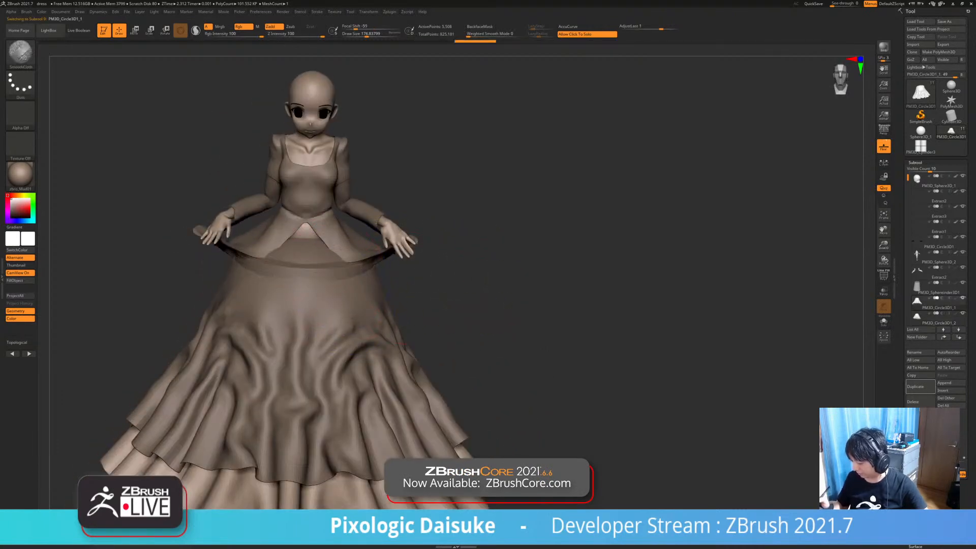
# Select the Spherinder3D support cylinder inside the skirt and delete that subtool
pyautogui.keyDown('ctrl'); pyautogui.moveTo(362, 275); pyautogui.dragTo(387, 247, button='right'); pyautogui.keyUp('ctrl')
pyautogui.press('Up')
pyautogui.moveTo(389, 432); pyautogui.dragTo(365, 340, button='right')
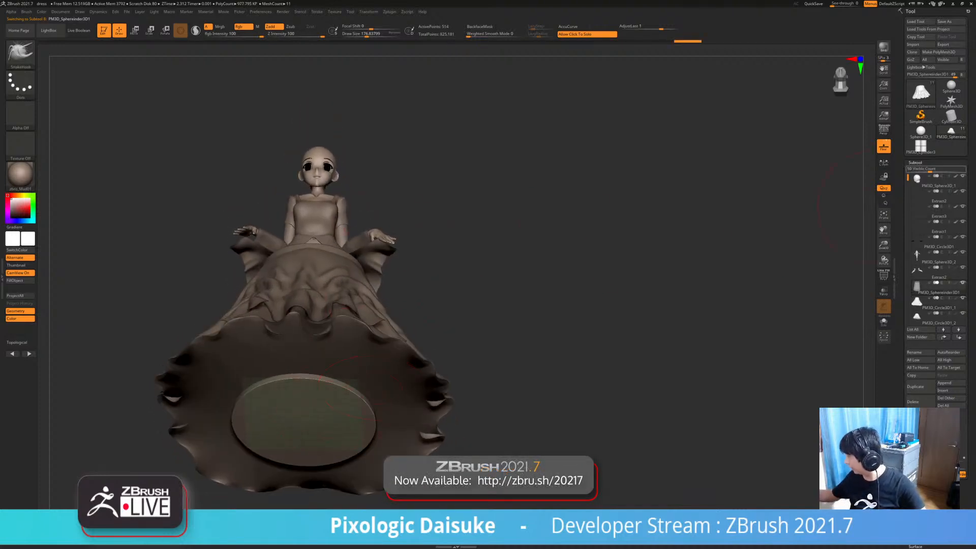
pyautogui.click(916, 162)
pyautogui.click(915, 163)
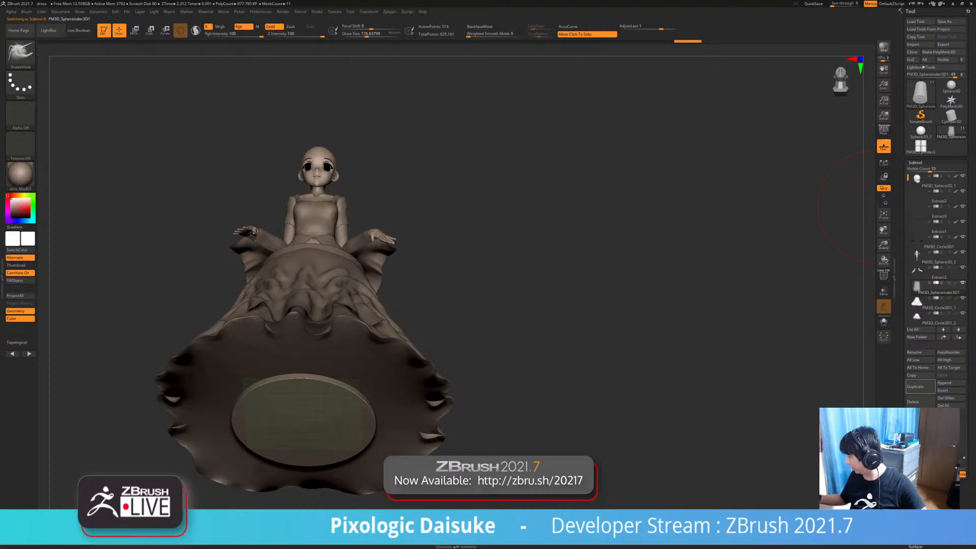
pyautogui.click(920, 402)
pyautogui.click(829, 404)
# Isolate the bottom cap polygroup of the lower skirt layer, invert the visibility, and delete the cap
pyautogui.moveTo(376, 366); pyautogui.dragTo(506, 325, button='right')
pyautogui.click(884, 276)
pyautogui.keyDown('ctrl'); pyautogui.keyDown('shift'); pyautogui.click(391, 364); pyautogui.keyUp('shift'); pyautogui.keyUp('ctrl')
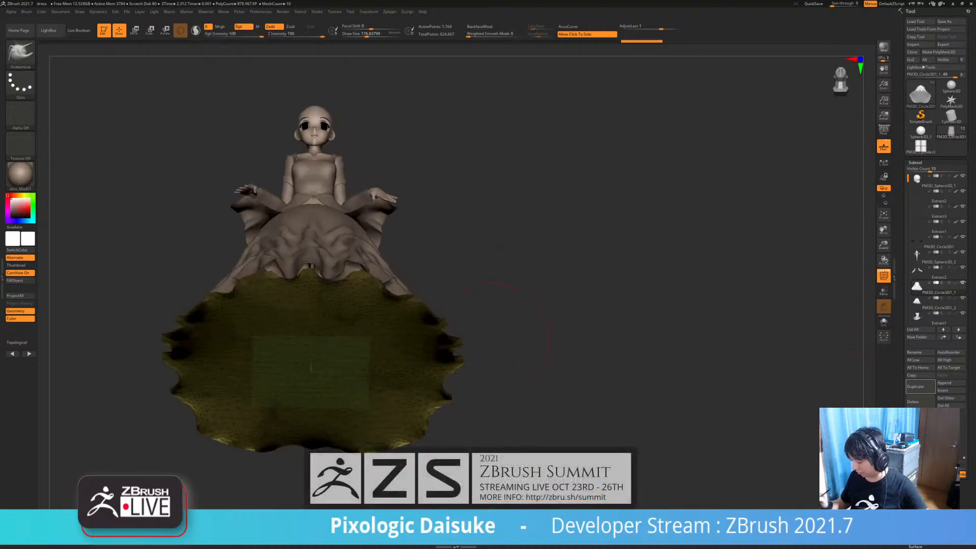
pyautogui.click(884, 321)
pyautogui.keyDown('ctrl'); pyautogui.keyDown('shift'); pyautogui.click(23, 54); pyautogui.keyUp('shift'); pyautogui.keyUp('ctrl')
pyautogui.keyDown('ctrl'); pyautogui.keyDown('shift'); pyautogui.click(151, 60); pyautogui.keyUp('shift'); pyautogui.keyUp('ctrl')
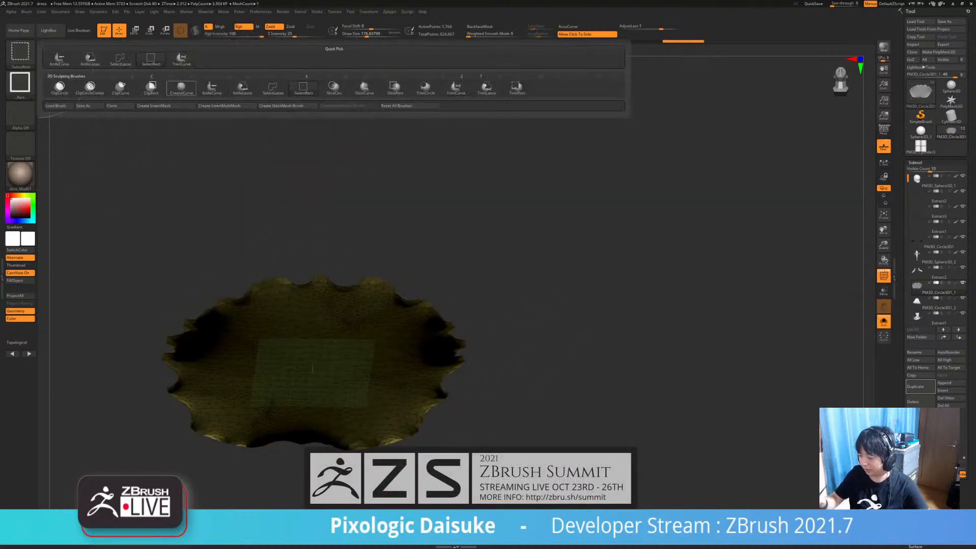
pyautogui.keyDown('ctrl'); pyautogui.keyDown('shift'); pyautogui.moveTo(508, 301); pyautogui.dragTo(512, 250); pyautogui.keyUp('shift'); pyautogui.keyUp('ctrl')
pyautogui.moveTo(512, 251); pyautogui.dragTo(504, 406, button='right')
pyautogui.click(504, 346)
# Select the upper skirt layer, hide its top waist section, delete the hidden part, and restore the higher subdivision
pyautogui.keyDown('alt'); pyautogui.click(340, 279); pyautogui.keyUp('alt')
pyautogui.keyDown('ctrl'); pyautogui.moveTo(340, 278); pyautogui.dragTo(394, 364, button='right'); pyautogui.keyUp('ctrl')
pyautogui.click(884, 275)
pyautogui.moveTo(373, 296)
pyautogui.mouseDown(button='right')
pyautogui.moveTo(354, 223)
pyautogui.moveTo(308, 244)
pyautogui.moveTo(366, 219)
pyautogui.moveTo(322, 157)
pyautogui.mouseUp(button='right')
pyautogui.press('shift')
pyautogui.click(372, 219)
pyautogui.keyDown('shift'); pyautogui.moveTo(371, 218); pyautogui.dragTo(300, 254, button='right'); pyautogui.keyUp('shift')
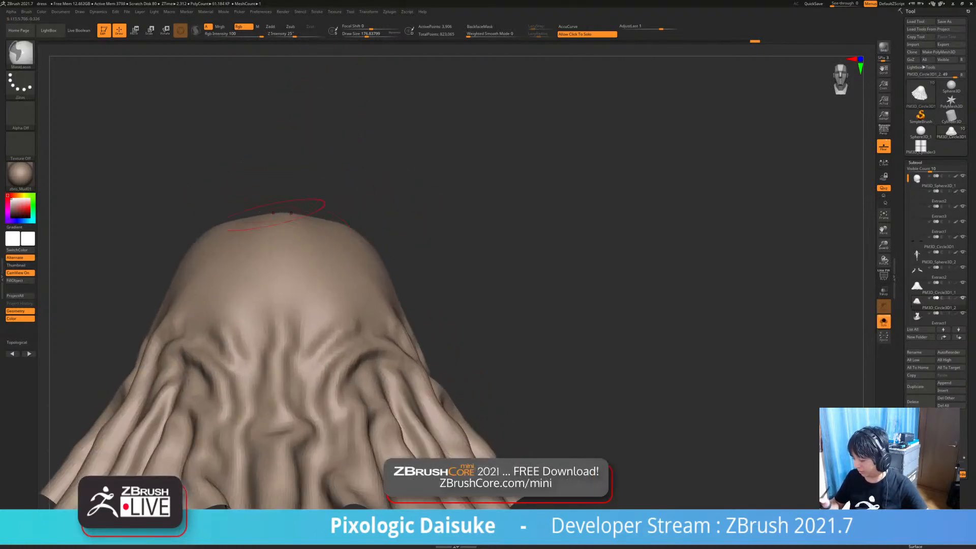
pyautogui.keyDown('ctrl'); pyautogui.keyDown('shift'); pyautogui.moveTo(182, 190); pyautogui.dragTo(376, 232); pyautogui.keyUp('shift'); pyautogui.keyUp('ctrl')
pyautogui.hotkey('shift', 'd')
pyautogui.keyDown('ctrl'); pyautogui.moveTo(345, 356); pyautogui.dragTo(308, 318, button='right'); pyautogui.keyUp('ctrl')
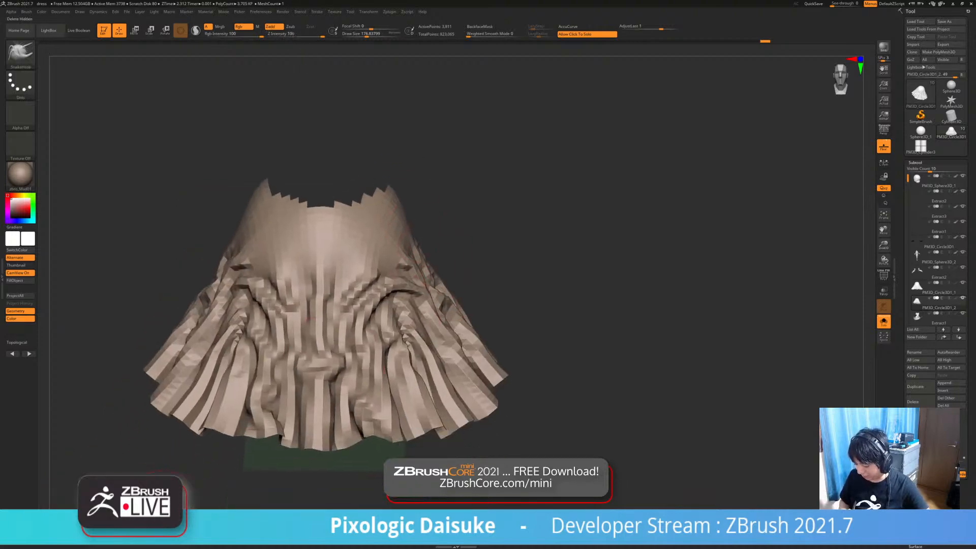
pyautogui.press('d')
pyautogui.keyDown('ctrl'); pyautogui.moveTo(335, 184); pyautogui.dragTo(335, 213, button='right'); pyautogui.keyUp('ctrl')
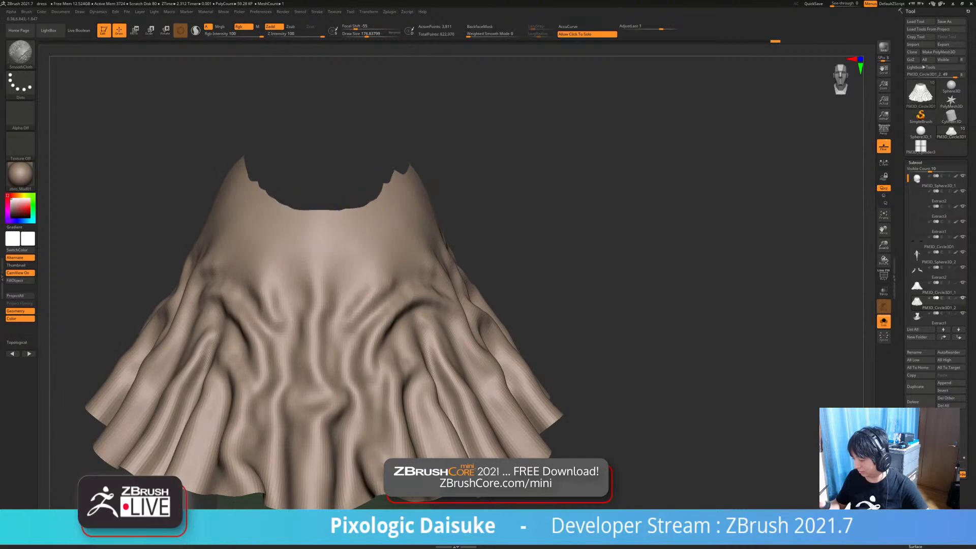
# Smooth the jagged edge around the upper skirt's waist opening and show the rest of the doll again
pyautogui.moveTo(404, 167); pyautogui.dragTo(374, 290, button='right')
pyautogui.moveTo(364, 132)
pyautogui.keyDown('shift'); pyautogui.mouseDown()
pyautogui.moveTo(363, 107)
pyautogui.moveTo(404, 167)
pyautogui.mouseUp(); pyautogui.keyUp('shift')
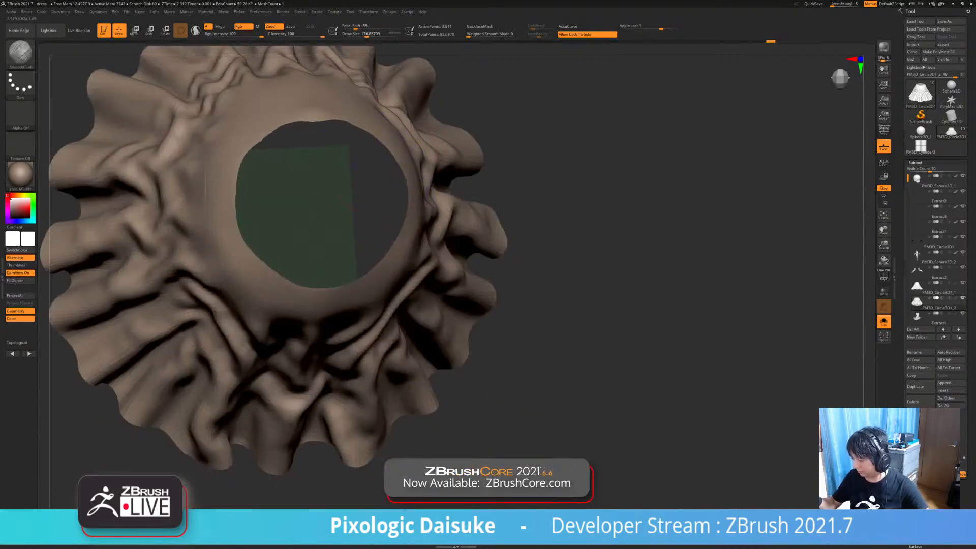
pyautogui.moveTo(417, 167); pyautogui.dragTo(433, 124, button='right')
pyautogui.click(489, 173)
pyautogui.moveTo(480, 216); pyautogui.dragTo(475, 152, button='right')
pyautogui.moveTo(346, 284); pyautogui.dragTo(338, 252, button='right')
# Adjust the upper skirt's waist edge with short SnakeHook strokes at the front and sides
pyautogui.moveTo(358, 250); pyautogui.dragTo(366, 242)
pyautogui.moveTo(376, 247); pyautogui.dragTo(366, 249, button='right')
pyautogui.moveTo(374, 254); pyautogui.dragTo(382, 249)
pyautogui.moveTo(379, 249); pyautogui.dragTo(353, 262, button='right')
pyautogui.moveTo(346, 264); pyautogui.dragTo(344, 269)
pyautogui.moveTo(345, 269)
pyautogui.mouseDown(button='right')
pyautogui.moveTo(335, 274)
pyautogui.moveTo(362, 258)
pyautogui.moveTo(348, 278)
pyautogui.moveTo(367, 254)
pyautogui.moveTo(351, 229)
pyautogui.moveTo(356, 255)
pyautogui.mouseUp(button='right')
pyautogui.moveTo(284, 255); pyautogui.dragTo(351, 254, button='right')
pyautogui.moveTo(246, 259); pyautogui.dragTo(247, 266)
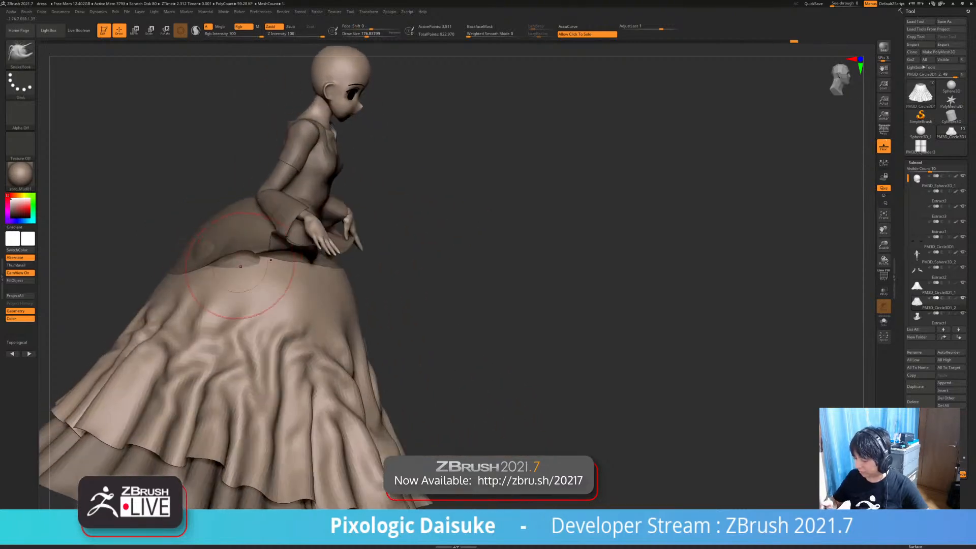
# Smooth the skirt's waist edge at the side and select the lower skirt layer
pyautogui.moveTo(246, 265); pyautogui.dragTo(208, 251, button='right')
pyautogui.keyDown('alt'); pyautogui.click(234, 259); pyautogui.keyUp('alt')
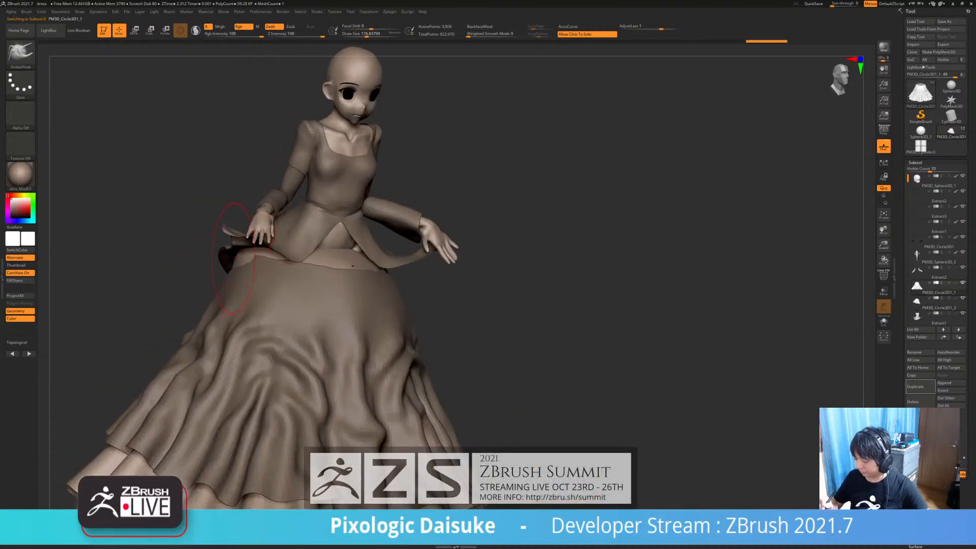
pyautogui.moveTo(247, 257); pyautogui.dragTo(338, 265, button='right')
pyautogui.moveTo(255, 262); pyautogui.dragTo(201, 244, button='right')
pyautogui.keyDown('alt'); pyautogui.click(239, 265); pyautogui.keyUp('alt')
pyautogui.keyDown('shift'); pyautogui.moveTo(190, 225); pyautogui.dragTo(254, 267); pyautogui.keyUp('shift')
pyautogui.moveTo(254, 267)
pyautogui.mouseDown(button='right')
pyautogui.moveTo(314, 323)
pyautogui.moveTo(241, 244)
pyautogui.moveTo(377, 218)
pyautogui.moveTo(415, 198)
pyautogui.mouseUp(button='right')
pyautogui.moveTo(391, 297); pyautogui.dragTo(394, 351, button='right')
pyautogui.keyDown('alt'); pyautogui.click(402, 285); pyautogui.keyUp('alt')
pyautogui.keyDown('alt'); pyautogui.click(405, 257); pyautogui.keyUp('alt')
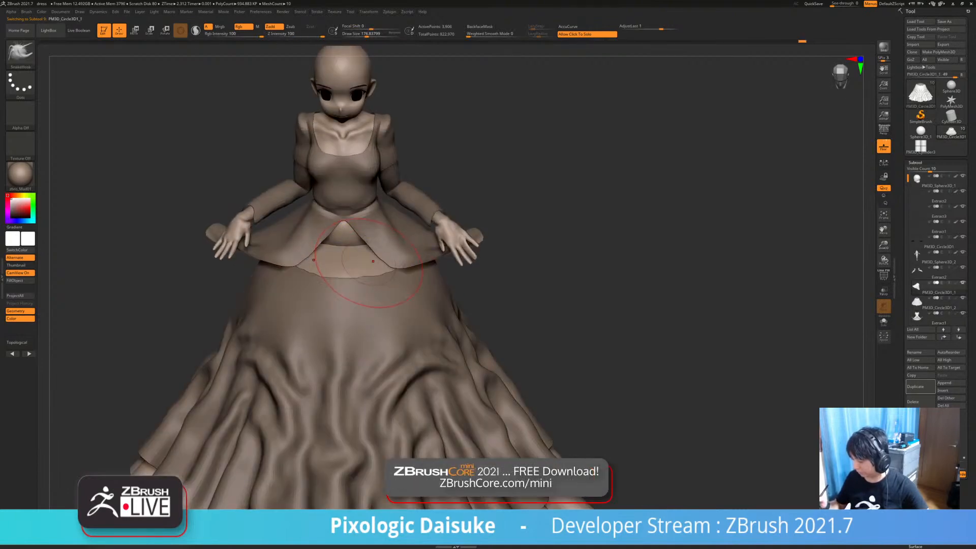
# Isolate the lower skirt layer and cut its top waist section away to open the waist
pyautogui.moveTo(409, 288); pyautogui.dragTo(412, 254, button='right')
pyautogui.click(468, 258)
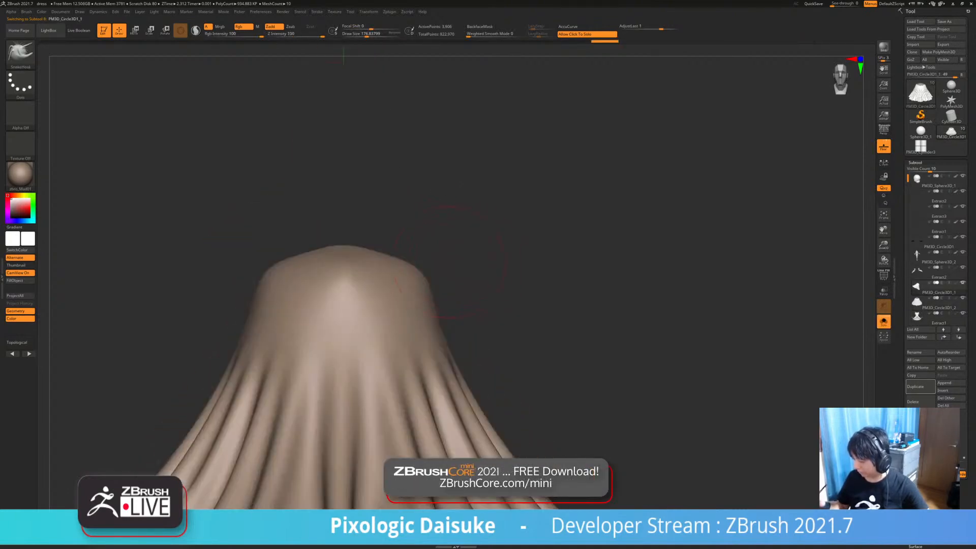
pyautogui.keyDown('ctrl'); pyautogui.keyDown('alt'); pyautogui.keyDown('shift'); pyautogui.moveTo(239, 219); pyautogui.dragTo(455, 263); pyautogui.keyUp('shift'); pyautogui.keyUp('alt'); pyautogui.keyUp('ctrl')
pyautogui.moveTo(455, 262); pyautogui.dragTo(458, 290, button='right')
pyautogui.press('shift')
# Smooth the jagged edge around the lower skirt layer's waist opening from several sides
pyautogui.keyDown('shift'); pyautogui.moveTo(361, 274); pyautogui.dragTo(374, 277); pyautogui.keyUp('shift')
pyautogui.moveTo(539, 204); pyautogui.dragTo(511, 216)
pyautogui.keyDown('shift'); pyautogui.moveTo(386, 274); pyautogui.dragTo(402, 280); pyautogui.keyUp('shift')
pyautogui.moveTo(570, 188); pyautogui.dragTo(473, 223)
pyautogui.keyDown('shift'); pyautogui.moveTo(402, 269); pyautogui.dragTo(409, 276); pyautogui.keyUp('shift')
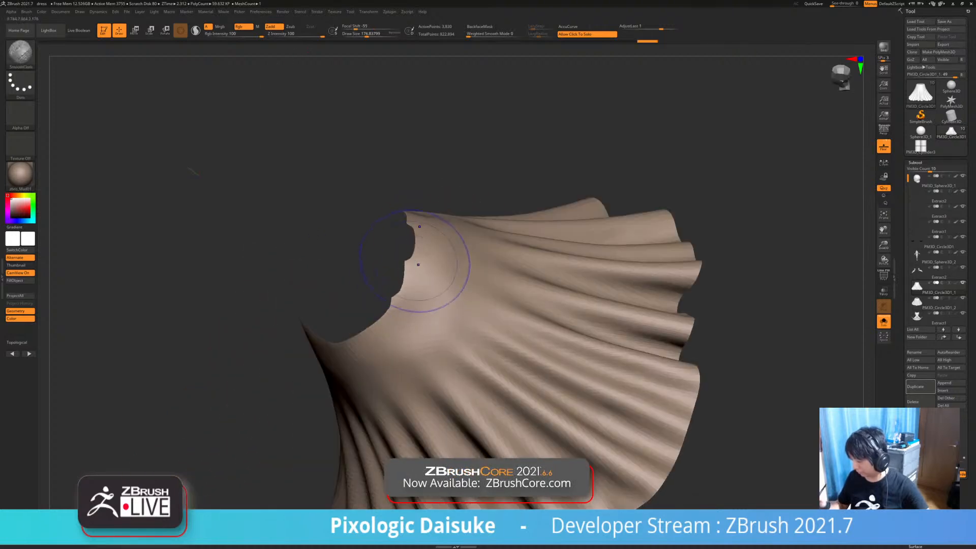
pyautogui.moveTo(539, 204); pyautogui.dragTo(478, 228)
pyautogui.keyDown('shift'); pyautogui.moveTo(361, 340); pyautogui.dragTo(369, 348); pyautogui.keyUp('shift')
pyautogui.keyDown('shift'); pyautogui.moveTo(539, 234); pyautogui.dragTo(509, 244); pyautogui.keyUp('shift')
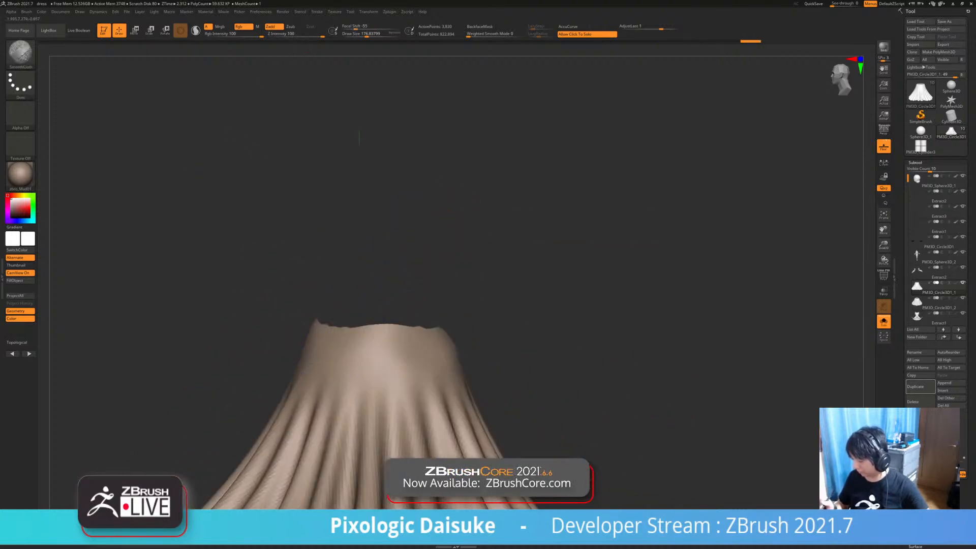
# Show the rest of the doll again and try adjusting the lower skirt's waist edge with SnakeHook strokes
pyautogui.keyDown('alt'); pyautogui.moveTo(359, 137); pyautogui.dragTo(295, 125); pyautogui.keyUp('alt')
pyautogui.moveTo(326, 265)
pyautogui.mouseDown()
pyautogui.moveTo(368, 328)
pyautogui.moveTo(433, 307)
pyautogui.moveTo(423, 286)
pyautogui.moveTo(383, 319)
pyautogui.moveTo(389, 302)
pyautogui.mouseUp()
pyautogui.moveTo(325, 214); pyautogui.dragTo(310, 189)
pyautogui.click(458, 203)
pyautogui.moveTo(458, 203)
pyautogui.mouseDown()
pyautogui.moveTo(417, 208)
pyautogui.moveTo(489, 229)
pyautogui.moveTo(483, 313)
pyautogui.mouseUp()
pyautogui.moveTo(333, 286); pyautogui.dragTo(349, 281)
pyautogui.moveTo(333, 264)
pyautogui.mouseDown(button='right')
pyautogui.moveTo(295, 289)
pyautogui.moveTo(330, 264)
pyautogui.moveTo(362, 265)
pyautogui.moveTo(295, 249)
pyautogui.moveTo(221, 276)
pyautogui.moveTo(253, 293)
pyautogui.moveTo(275, 291)
pyautogui.moveTo(254, 293)
pyautogui.moveTo(273, 280)
pyautogui.moveTo(279, 297)
pyautogui.moveTo(249, 263)
pyautogui.moveTo(272, 252)
pyautogui.mouseUp(button='right')
# Undo the recent adjustments to the skirt's waist edge
pyautogui.hotkey('ctrl', 'z')
pyautogui.hotkey('alt', 's')
pyautogui.hotkey('ctrl', 'z')
pyautogui.hotkey('ctrl', 'z')
pyautogui.hotkey('ctrl', 'z')
pyautogui.hotkey('ctrl', 'z')
pyautogui.hotkey('ctrl', 'z')
pyautogui.hotkey('ctrl', 'z')
pyautogui.hotkey('ctrl', 'z')
pyautogui.hotkey('ctrl', 'z')
pyautogui.hotkey('ctrl', 'shift', 'z')
# Examine how both skirt layers meet the waist from the back, sides and front, and select the upper skirt layer
pyautogui.moveTo(277, 291)
pyautogui.keyDown('ctrl'); pyautogui.mouseDown(button='right')
pyautogui.moveTo(295, 265)
pyautogui.moveTo(298, 295)
pyautogui.mouseUp(button='right'); pyautogui.keyUp('ctrl')
pyautogui.click(366, 229)
pyautogui.moveTo(386, 254)
pyautogui.mouseDown(button='right')
pyautogui.moveTo(350, 257)
pyautogui.moveTo(354, 305)
pyautogui.moveTo(360, 254)
pyautogui.moveTo(343, 247)
pyautogui.moveTo(358, 234)
pyautogui.moveTo(372, 285)
pyautogui.moveTo(339, 265)
pyautogui.moveTo(338, 251)
pyautogui.moveTo(305, 253)
pyautogui.moveTo(203, 300)
pyautogui.mouseUp(button='right')
pyautogui.keyDown('alt'); pyautogui.click(352, 278); pyautogui.keyUp('alt')
pyautogui.moveTo(294, 295); pyautogui.dragTo(311, 234, button='right')
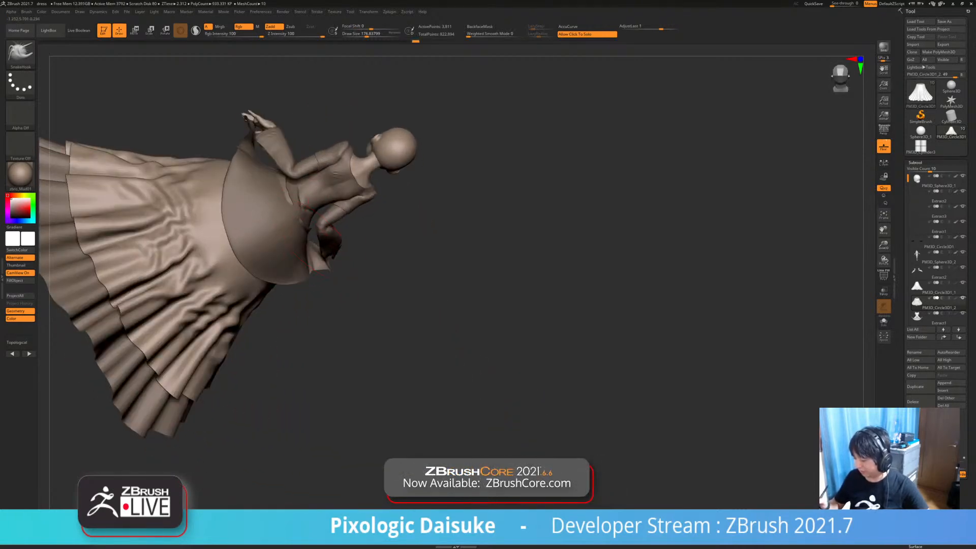
pyautogui.moveTo(295, 278)
pyautogui.mouseDown(button='right')
pyautogui.moveTo(310, 229)
pyautogui.moveTo(295, 191)
pyautogui.moveTo(287, 220)
pyautogui.mouseUp(button='right')
pyautogui.keyDown('alt'); pyautogui.click(295, 191); pyautogui.keyUp('alt')
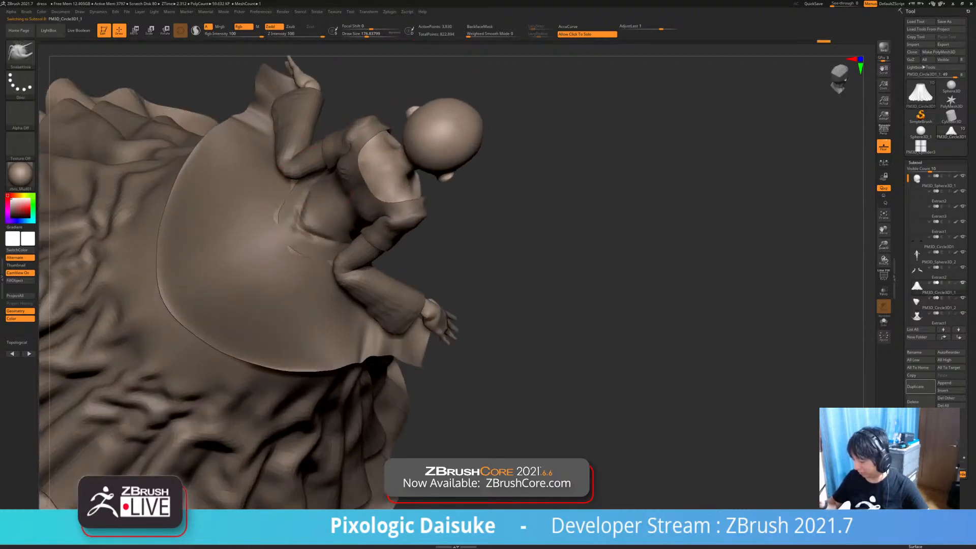
pyautogui.moveTo(317, 184)
pyautogui.mouseDown(button='right')
pyautogui.moveTo(325, 173)
pyautogui.moveTo(305, 229)
pyautogui.moveTo(346, 218)
pyautogui.moveTo(371, 239)
pyautogui.moveTo(341, 249)
pyautogui.moveTo(351, 244)
pyautogui.moveTo(336, 229)
pyautogui.moveTo(325, 254)
pyautogui.moveTo(338, 244)
pyautogui.moveTo(363, 259)
pyautogui.moveTo(357, 250)
pyautogui.mouseUp(button='right')
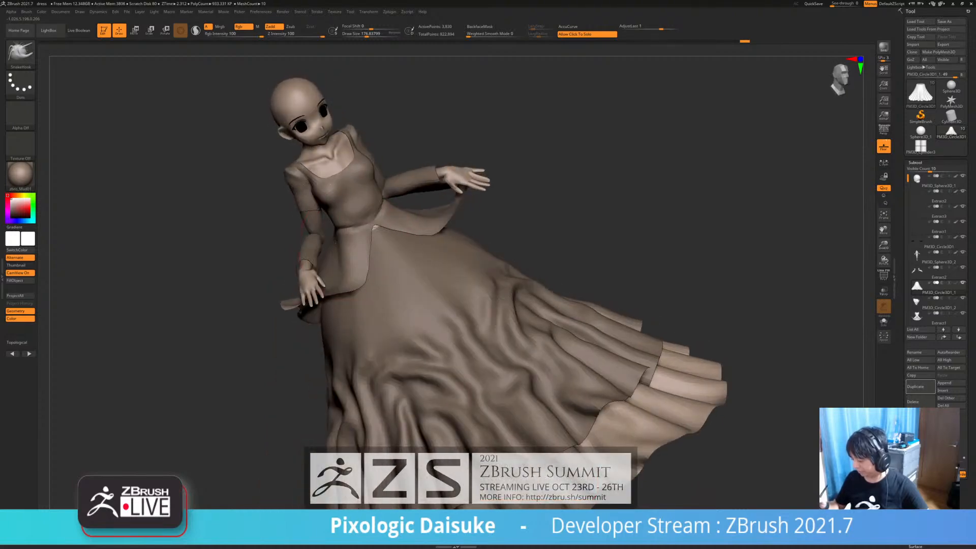
pyautogui.moveTo(437, 259); pyautogui.dragTo(411, 235, button='right')
pyautogui.keyDown('alt'); pyautogui.click(411, 235); pyautogui.keyUp('alt')
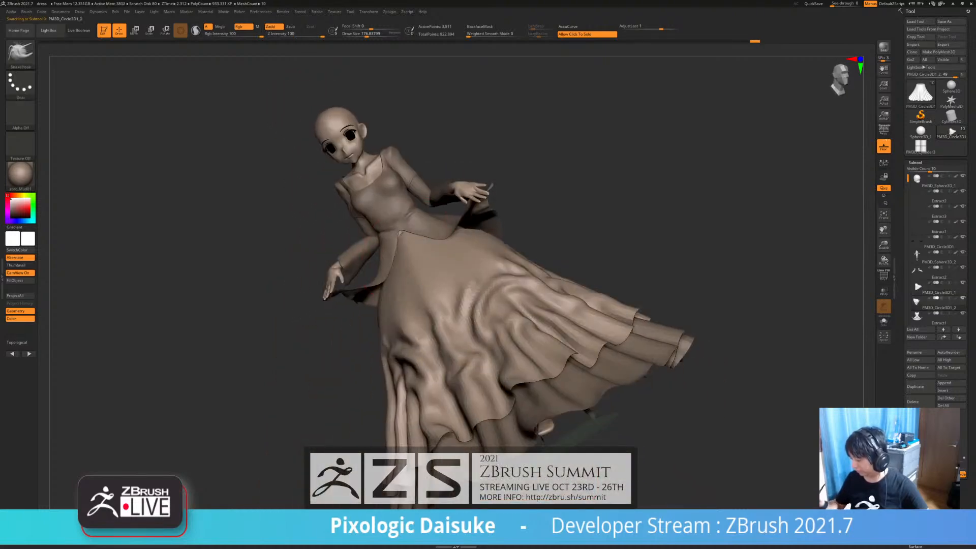
pyautogui.moveTo(473, 241); pyautogui.dragTo(478, 366, button='right')
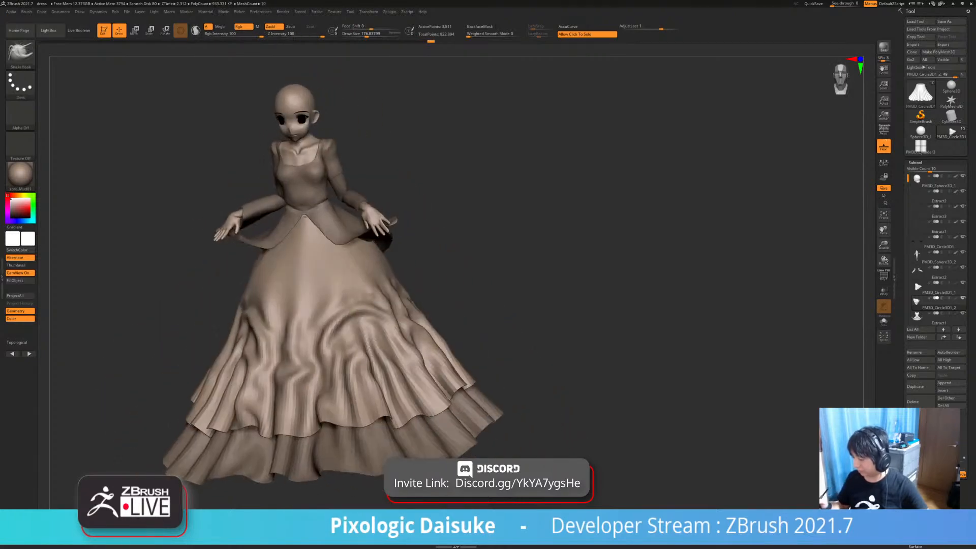
pyautogui.moveTo(356, 217); pyautogui.dragTo(446, 258, button='right')
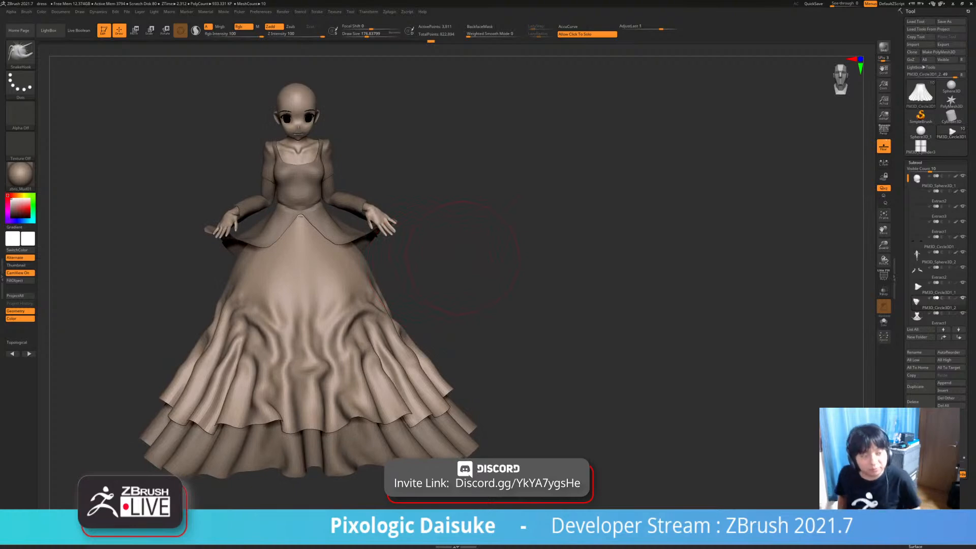
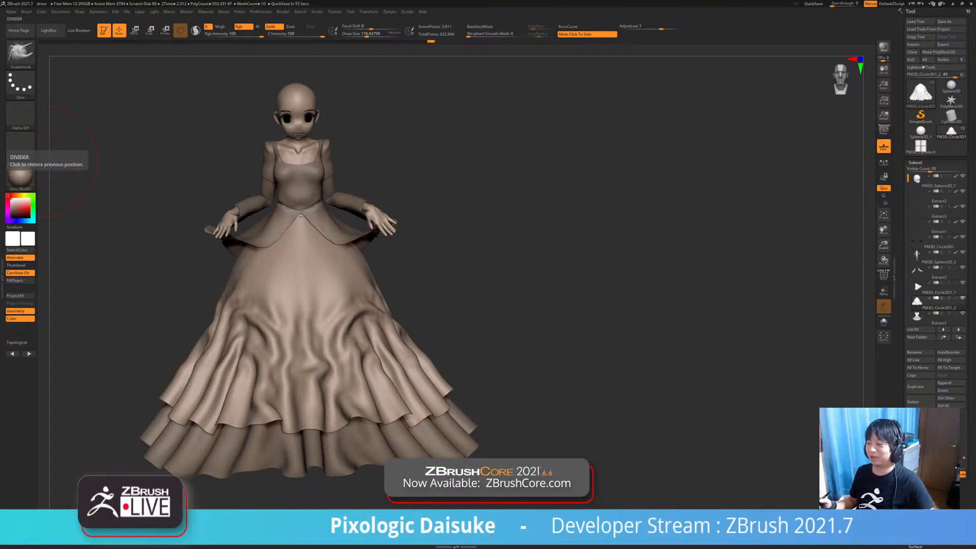
pyautogui.moveTo(472, 318); pyautogui.dragTo(466, 315)
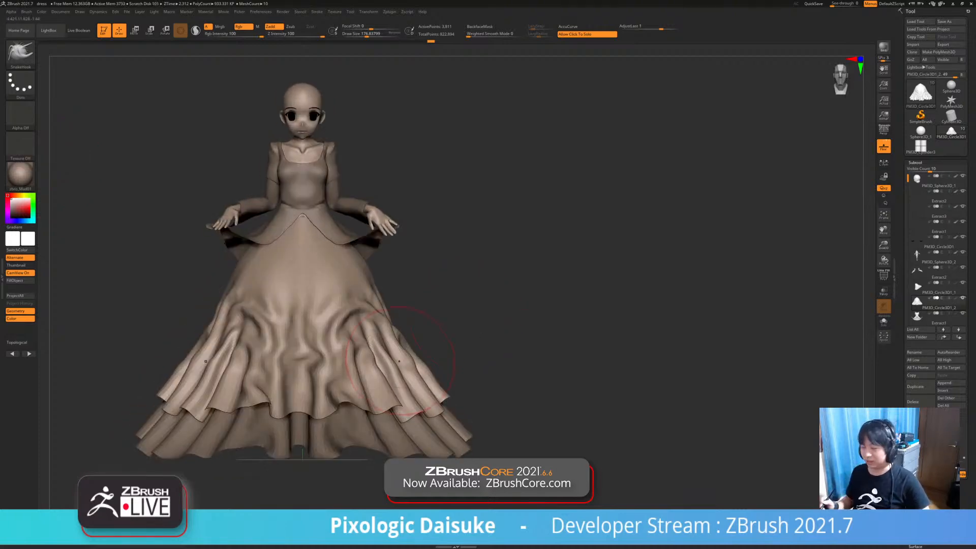
pyautogui.keyDown('alt'); pyautogui.moveTo(399, 361); pyautogui.dragTo(399, 334, button='right'); pyautogui.keyUp('alt')
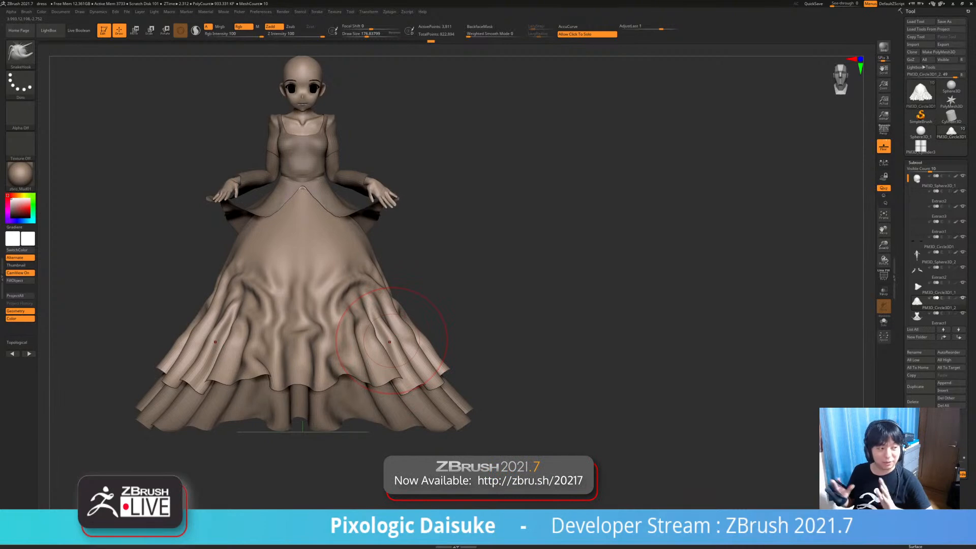
# Soften the upper skirt layer's folds along the front, sides and back with smoothing strokes
pyautogui.moveTo(368, 288); pyautogui.dragTo(361, 306, button='right')
pyautogui.moveTo(362, 307)
pyautogui.keyDown('shift'); pyautogui.mouseDown()
pyautogui.moveTo(367, 344)
pyautogui.moveTo(389, 346)
pyautogui.mouseUp(); pyautogui.keyUp('shift')
pyautogui.moveTo(389, 339); pyautogui.dragTo(394, 356, button='right')
pyautogui.keyDown('shift'); pyautogui.moveTo(397, 356); pyautogui.dragTo(399, 366); pyautogui.keyUp('shift')
pyautogui.moveTo(413, 326)
pyautogui.mouseDown(button='right')
pyautogui.moveTo(409, 300)
pyautogui.moveTo(401, 326)
pyautogui.mouseUp(button='right')
pyautogui.keyDown('shift'); pyautogui.moveTo(392, 300); pyautogui.dragTo(390, 289); pyautogui.keyUp('shift')
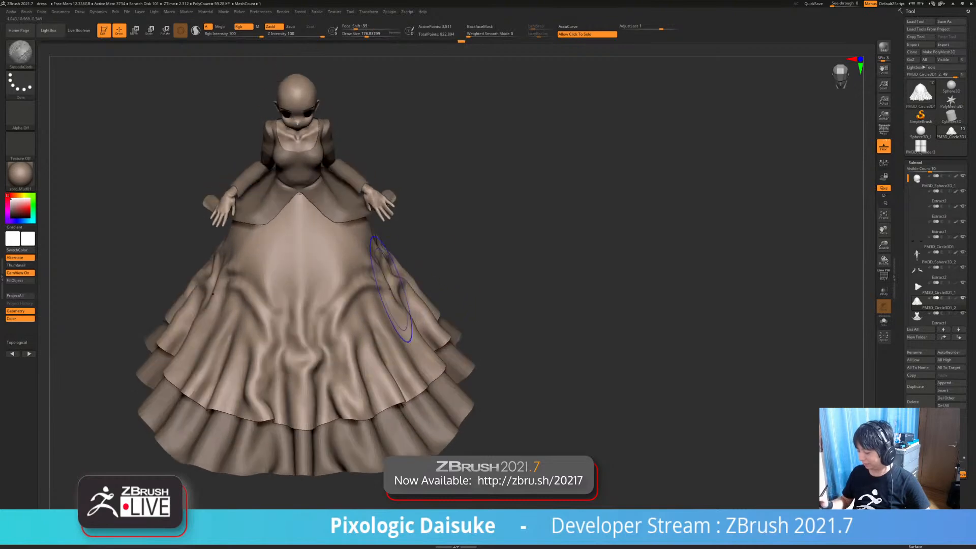
pyautogui.moveTo(387, 260); pyautogui.dragTo(349, 267, button='right')
pyautogui.keyDown('shift'); pyautogui.moveTo(396, 266); pyautogui.dragTo(407, 249); pyautogui.keyUp('shift')
pyautogui.moveTo(407, 249); pyautogui.dragTo(362, 294, button='right')
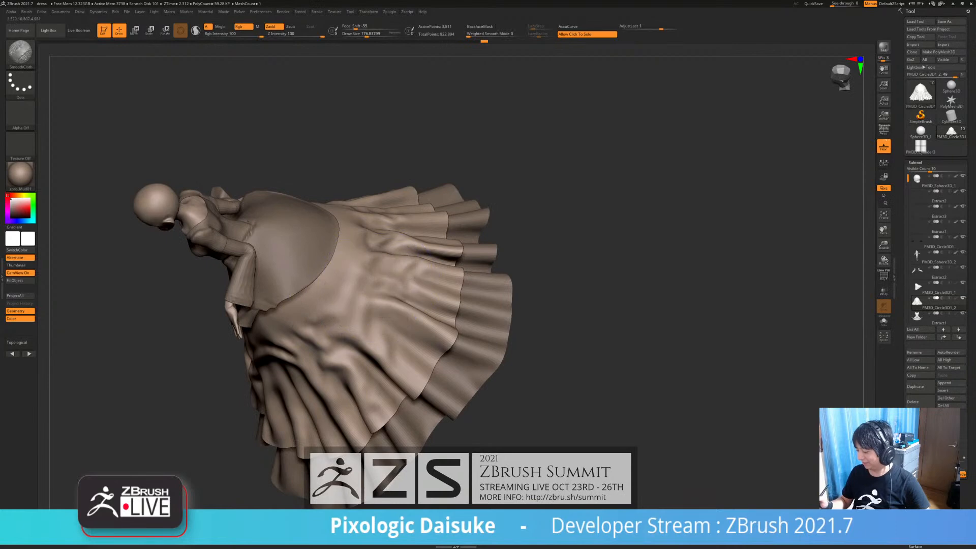
pyautogui.keyDown('shift'); pyautogui.moveTo(373, 276); pyautogui.dragTo(367, 281); pyautogui.keyUp('shift')
pyautogui.moveTo(368, 281)
pyautogui.mouseDown(button='right')
pyautogui.moveTo(356, 305)
pyautogui.moveTo(407, 351)
pyautogui.moveTo(458, 351)
pyautogui.moveTo(417, 351)
pyautogui.mouseUp(button='right')
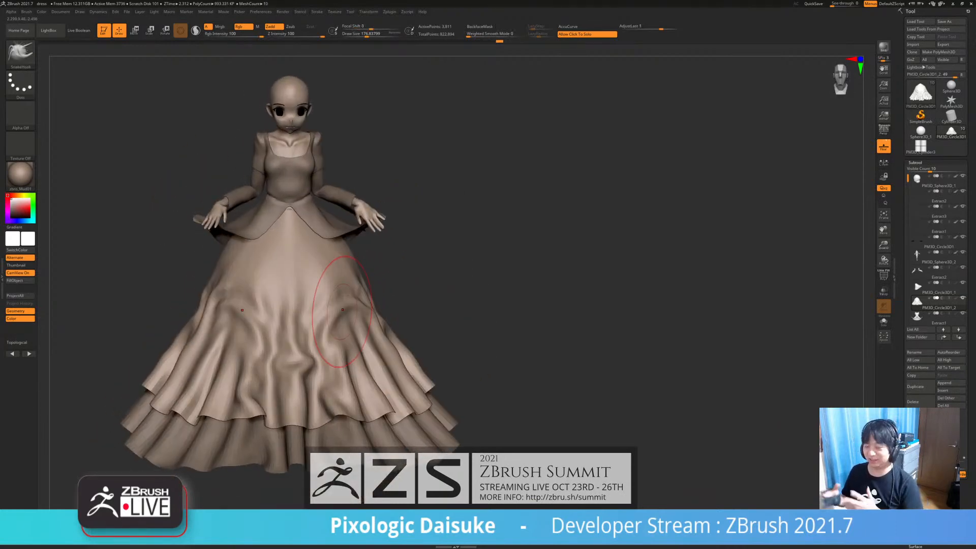
# Select the bodice with its short peplum and inspect its polygon wireframe
pyautogui.keyDown('alt'); pyautogui.click(335, 225); pyautogui.keyUp('alt')
pyautogui.moveTo(339, 226)
pyautogui.keyDown('ctrl'); pyautogui.mouseDown(button='right')
pyautogui.moveTo(341, 274)
pyautogui.moveTo(396, 344)
pyautogui.moveTo(280, 282)
pyautogui.mouseUp(button='right'); pyautogui.keyUp('ctrl')
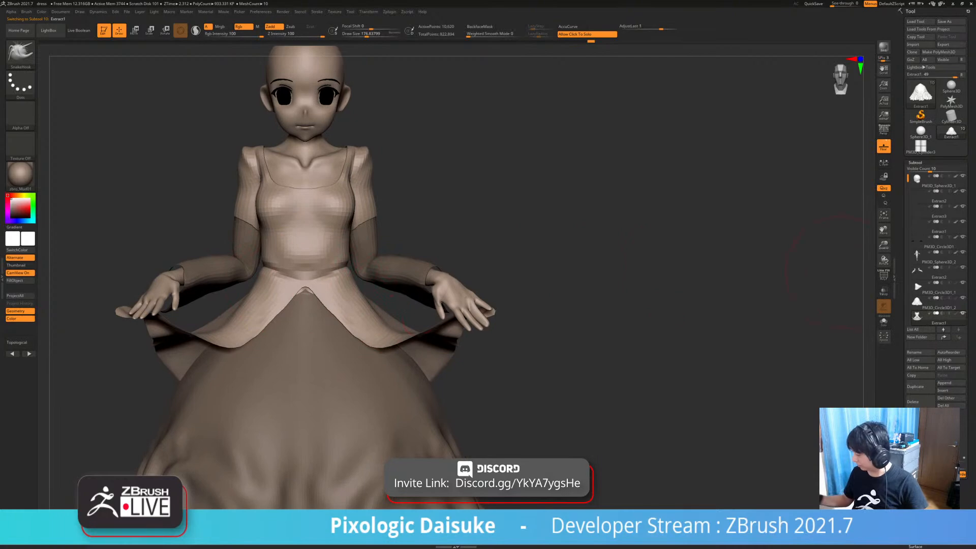
pyautogui.click(884, 275)
pyautogui.click(884, 275)
pyautogui.click(884, 275)
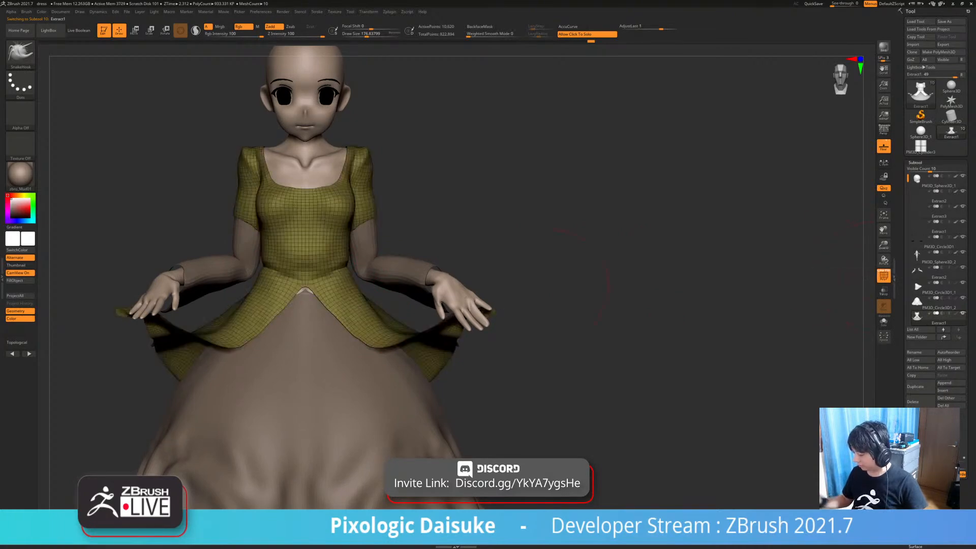
pyautogui.moveTo(634, 229)
pyautogui.mouseDown(button='right')
pyautogui.moveTo(634, 244)
pyautogui.moveTo(585, 311)
pyautogui.mouseUp(button='right')
pyautogui.click(883, 275)
# Choose the ClothNudge brush and try pushing wrinkles into the peplum below the waist
pyautogui.press('b')
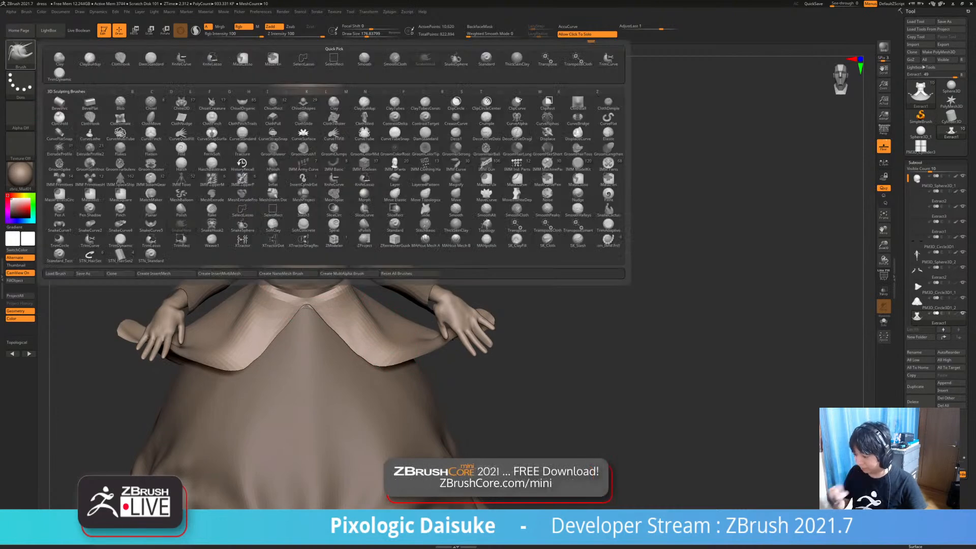
pyautogui.click(182, 119)
pyautogui.moveTo(539, 290)
pyautogui.mouseDown(button='right')
pyautogui.moveTo(537, 278)
pyautogui.moveTo(534, 310)
pyautogui.mouseUp(button='right')
pyautogui.moveTo(370, 342)
pyautogui.mouseDown()
pyautogui.moveTo(393, 314)
pyautogui.moveTo(367, 307)
pyautogui.moveTo(362, 325)
pyautogui.moveTo(348, 300)
pyautogui.mouseUp()
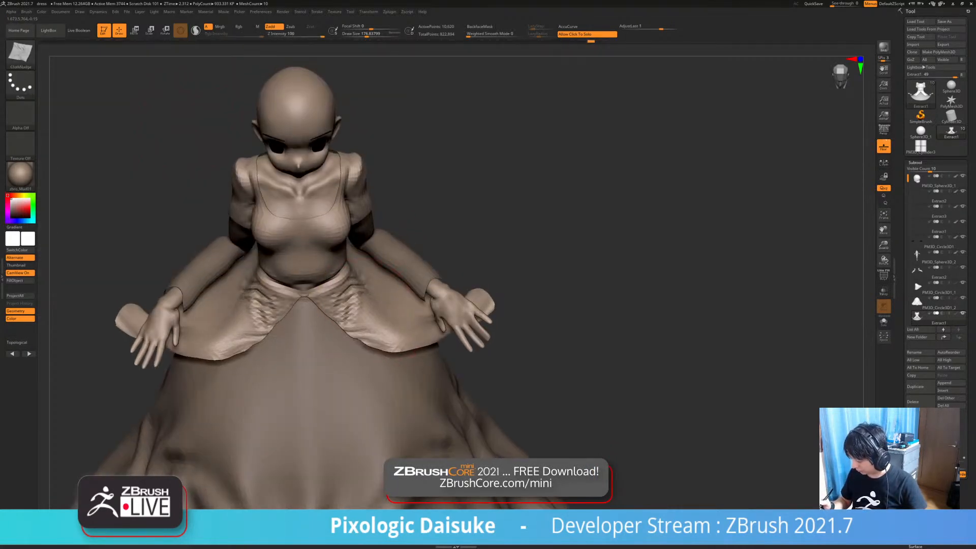
pyautogui.moveTo(376, 277); pyautogui.dragTo(384, 318, button='right')
pyautogui.hotkey('ctrl', 'z')
pyautogui.moveTo(384, 346)
pyautogui.mouseDown()
pyautogui.moveTo(370, 337)
pyautogui.moveTo(356, 287)
pyautogui.mouseUp()
pyautogui.moveTo(356, 287); pyautogui.dragTo(291, 220, button='right')
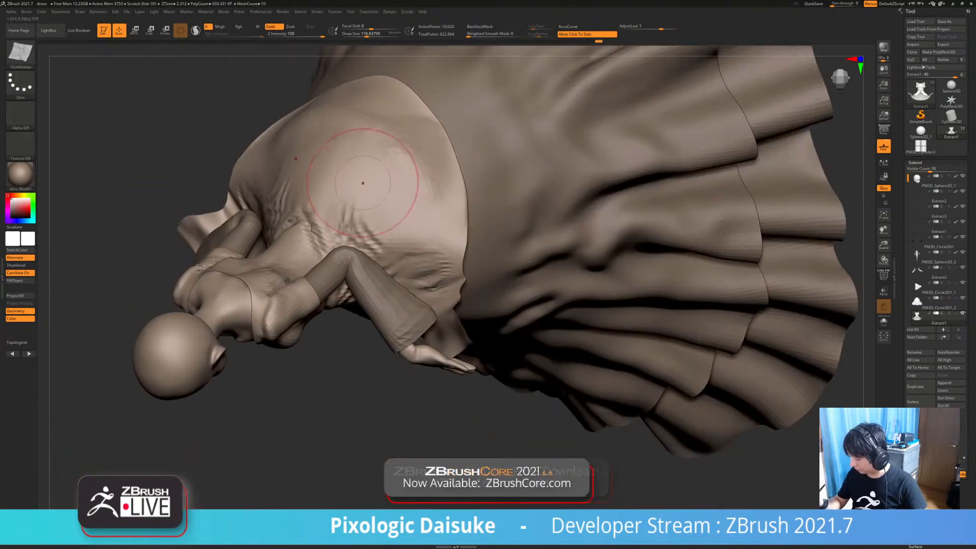
# Undo the trial ClothNudge wrinkles on the peplum
pyautogui.moveTo(365, 224); pyautogui.dragTo(358, 208, button='right')
pyautogui.hotkey('ctrl', 'z')
pyautogui.hotkey('ctrl', 'z')
pyautogui.moveTo(405, 352); pyautogui.dragTo(605, 262, button='right')
pyautogui.hotkey('ctrl', 'z')
pyautogui.hotkey('ctrl', 'z')
# Turn on Dynamic Subdiv for the bodice in its geometry settings
pyautogui.click(915, 162)
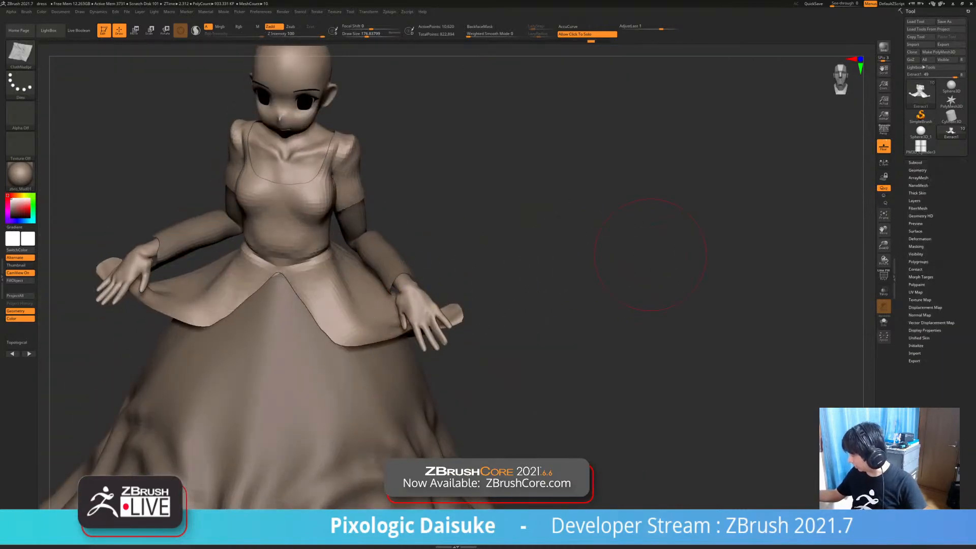
pyautogui.click(918, 171)
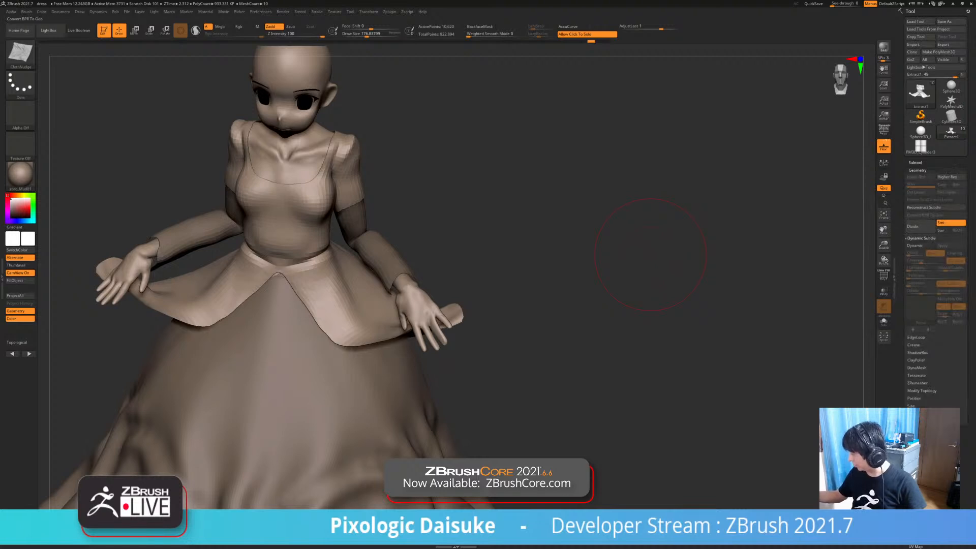
pyautogui.press('d')
pyautogui.moveTo(651, 255); pyautogui.dragTo(686, 281, button='right')
# Nudge soft gathered folds into the front of the peplum with ClothNudge, undoing the unwanted strokes
pyautogui.moveTo(386, 326); pyautogui.dragTo(407, 346)
pyautogui.hotkey('ctrl', 'z')
pyautogui.moveTo(661, 305); pyautogui.dragTo(661, 244, button='right')
pyautogui.hotkey('ctrl', 'z')
pyautogui.moveTo(397, 311)
pyautogui.mouseDown(button='right')
pyautogui.moveTo(419, 337)
pyautogui.moveTo(433, 330)
pyautogui.mouseUp(button='right')
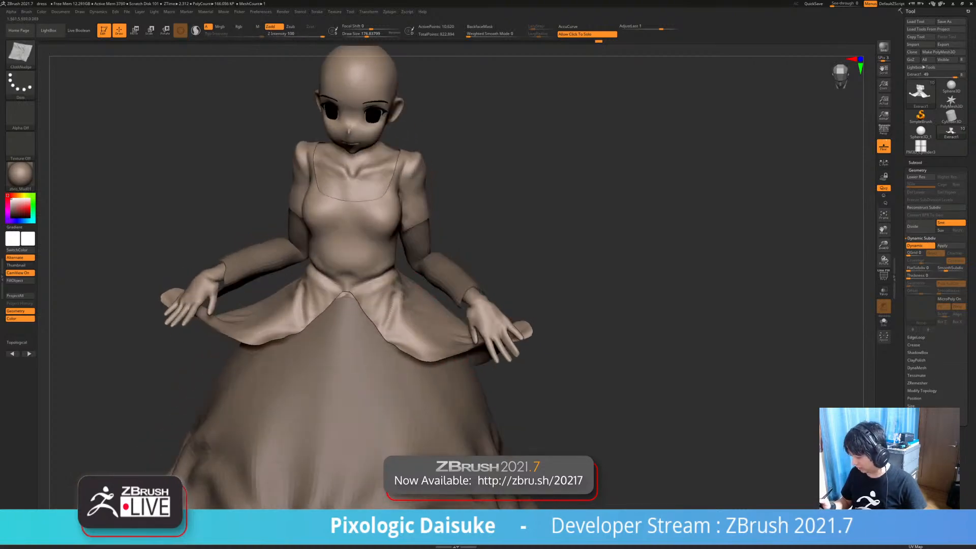
pyautogui.moveTo(421, 333); pyautogui.dragTo(428, 331)
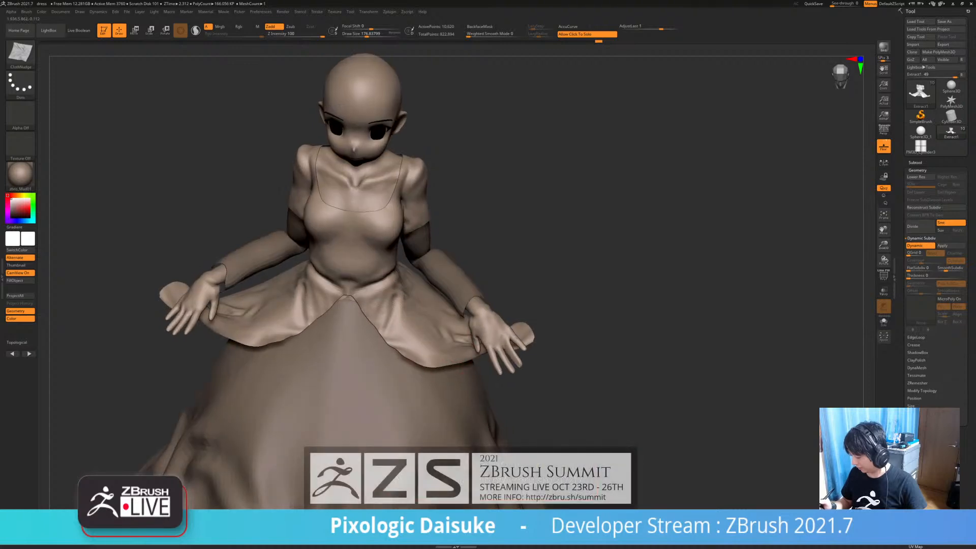
pyautogui.moveTo(438, 351)
pyautogui.mouseDown(button='right')
pyautogui.moveTo(452, 328)
pyautogui.moveTo(436, 342)
pyautogui.mouseUp(button='right')
pyautogui.hotkey('ctrl', 'z')
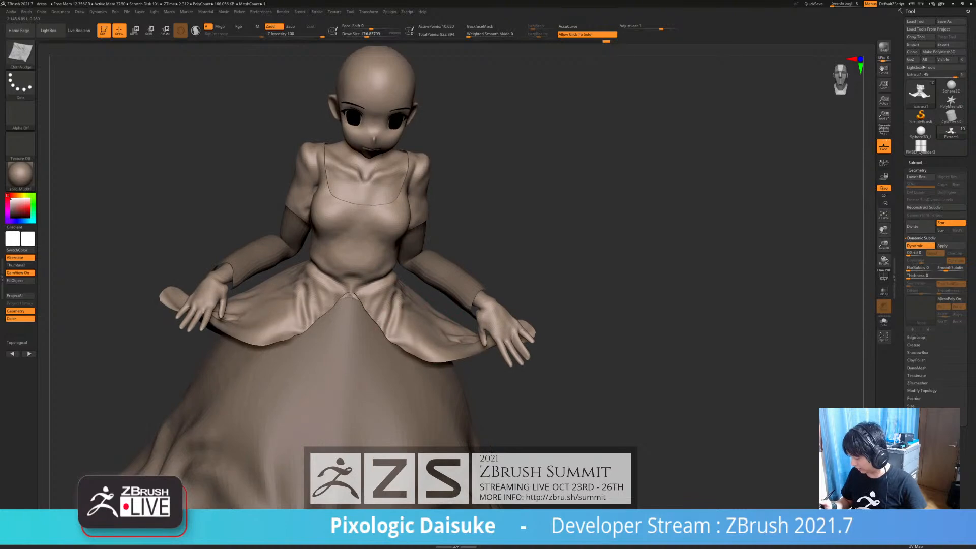
pyautogui.moveTo(501, 360); pyautogui.dragTo(496, 342, button='right')
pyautogui.moveTo(409, 335)
pyautogui.mouseDown(button='right')
pyautogui.moveTo(441, 325)
pyautogui.moveTo(389, 345)
pyautogui.mouseUp(button='right')
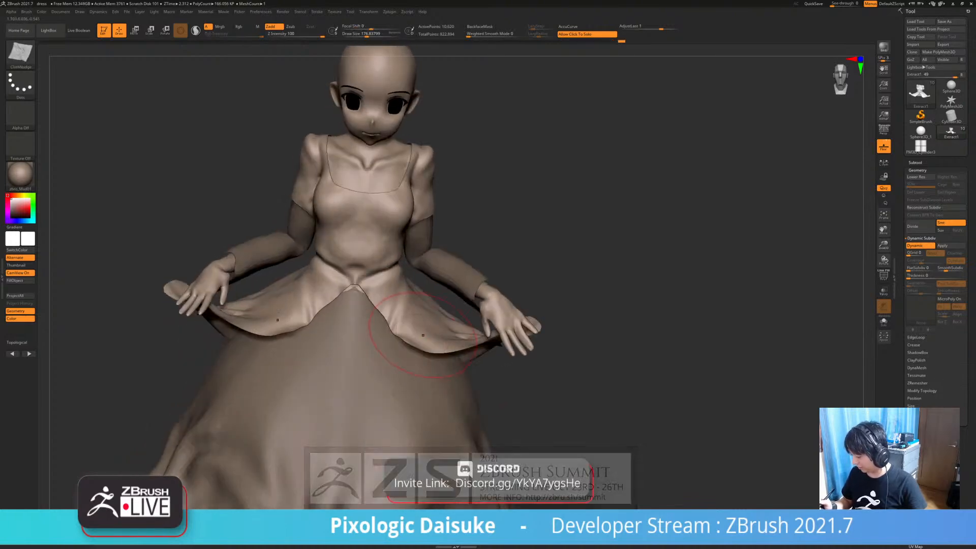
pyautogui.moveTo(415, 311); pyautogui.dragTo(434, 322, button='right')
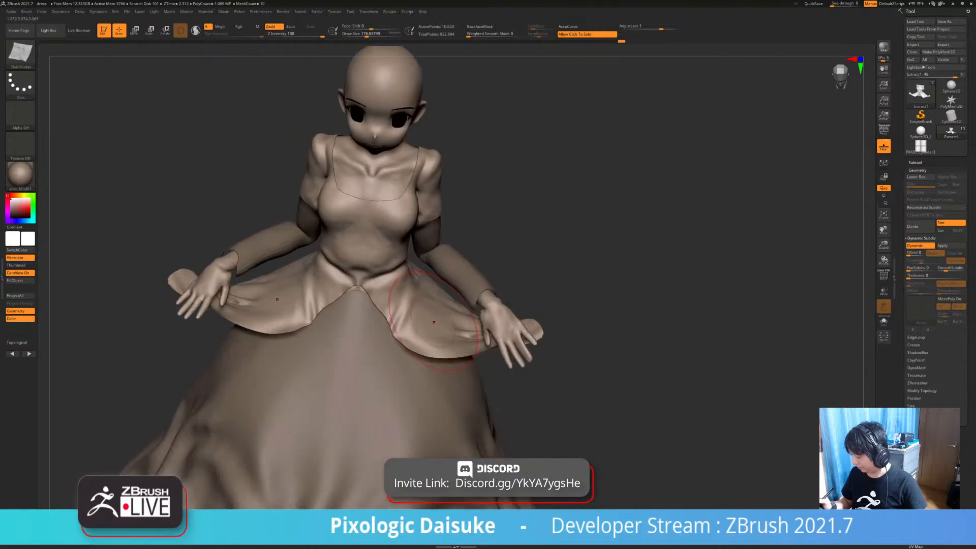
# Shape and smooth the peplum's folds near the hands and around the back of the waist
pyautogui.moveTo(411, 353); pyautogui.dragTo(388, 225, button='right')
pyautogui.moveTo(442, 313); pyautogui.dragTo(310, 318, button='right')
pyautogui.moveTo(514, 290)
pyautogui.mouseDown(button='right')
pyautogui.moveTo(447, 305)
pyautogui.moveTo(371, 351)
pyautogui.mouseUp(button='right')
pyautogui.keyDown('alt'); pyautogui.moveTo(454, 266); pyautogui.dragTo(433, 282, button='right'); pyautogui.keyUp('alt')
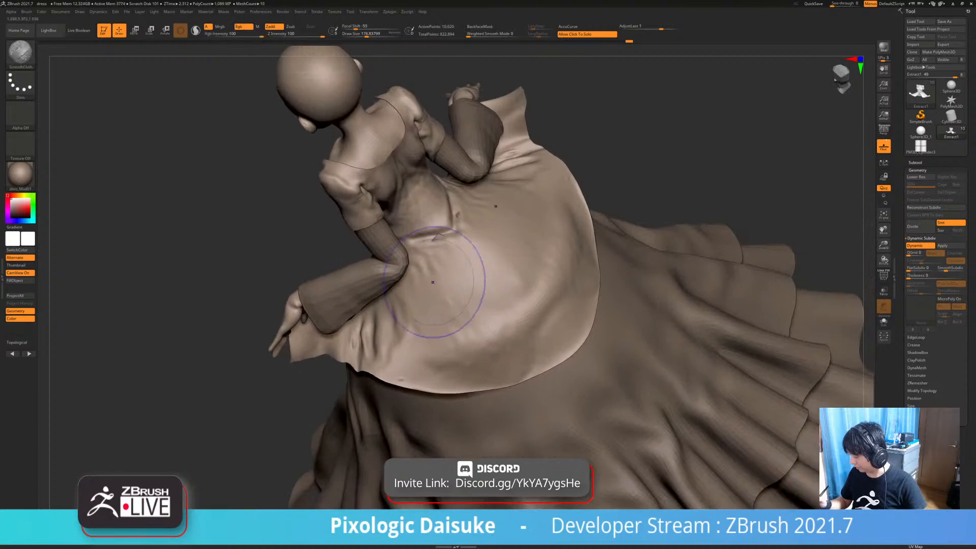
pyautogui.moveTo(453, 332); pyautogui.dragTo(460, 283, button='right')
pyautogui.moveTo(503, 369)
pyautogui.keyDown('ctrl'); pyautogui.mouseDown(button='right')
pyautogui.moveTo(474, 337)
pyautogui.moveTo(521, 310)
pyautogui.moveTo(407, 347)
pyautogui.mouseUp(button='right'); pyautogui.keyUp('ctrl')
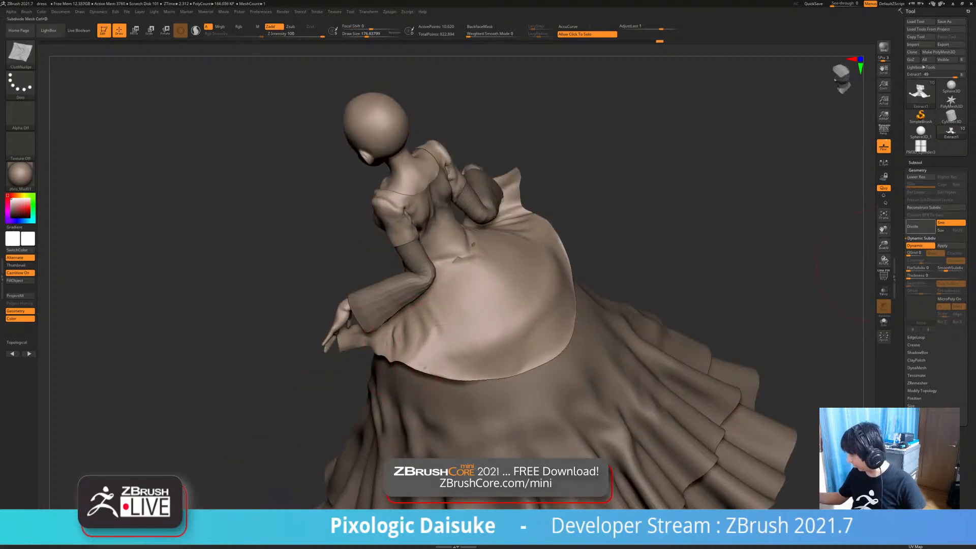
# Compare the bodice with Dynamic Subdiv off and on, and smooth the creases on its upper back
pyautogui.click(920, 245)
pyautogui.moveTo(600, 325)
pyautogui.mouseDown(button='right')
pyautogui.moveTo(656, 287)
pyautogui.moveTo(712, 305)
pyautogui.moveTo(647, 279)
pyautogui.moveTo(554, 300)
pyautogui.mouseUp(button='right')
pyautogui.press('d')
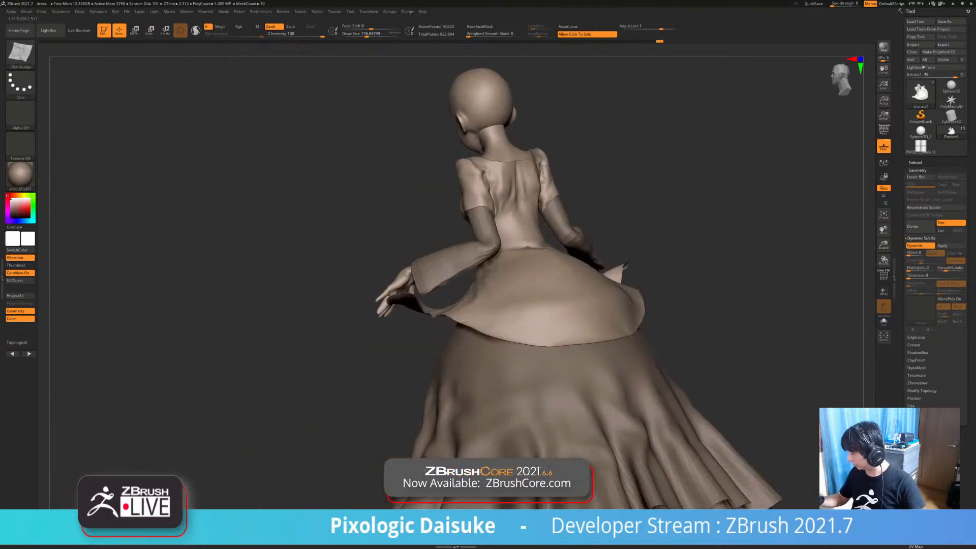
pyautogui.keyDown('shift'); pyautogui.moveTo(511, 196); pyautogui.dragTo(517, 212); pyautogui.keyUp('shift')
pyautogui.moveTo(521, 212)
pyautogui.keyDown('alt'); pyautogui.mouseDown(button='right')
pyautogui.moveTo(444, 258)
pyautogui.moveTo(440, 243)
pyautogui.mouseUp(button='right'); pyautogui.keyUp('alt')
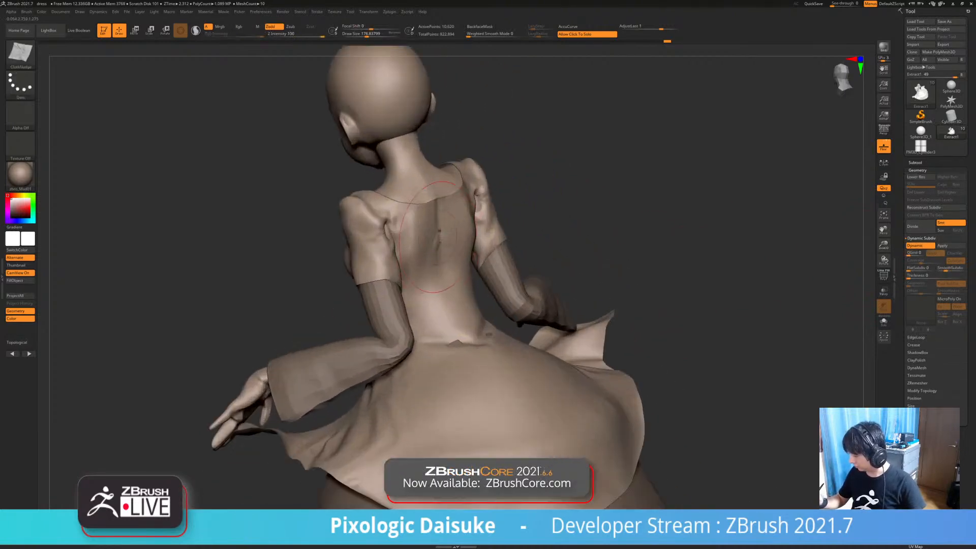
# Reshape the back of the bodice's shoulders with a smaller SnakeHook brush using BackfaceMask, and smooth the armpit creases
pyautogui.press('b')
pyautogui.click(457, 58)
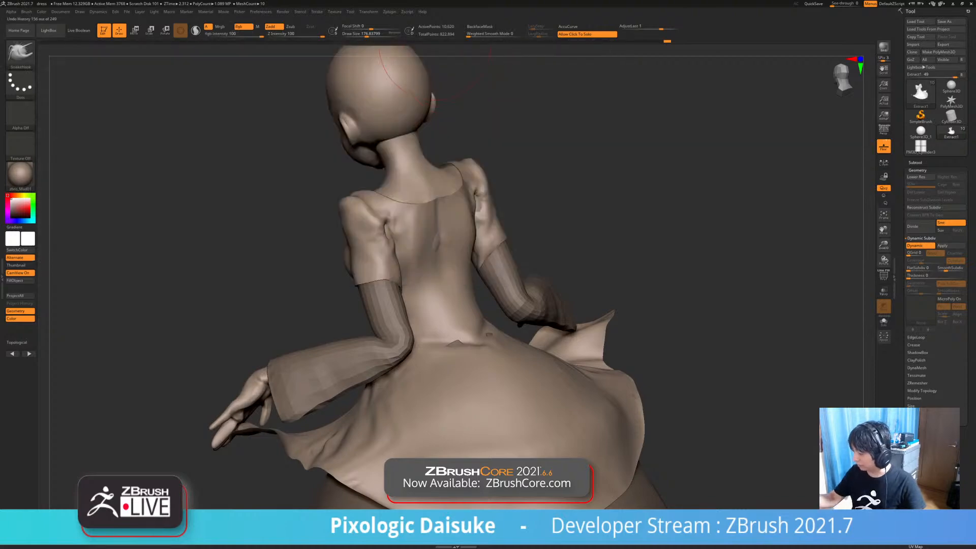
pyautogui.moveTo(434, 175)
pyautogui.mouseDown(button='right')
pyautogui.moveTo(444, 244)
pyautogui.moveTo(456, 200)
pyautogui.moveTo(486, 201)
pyautogui.mouseUp(button='right')
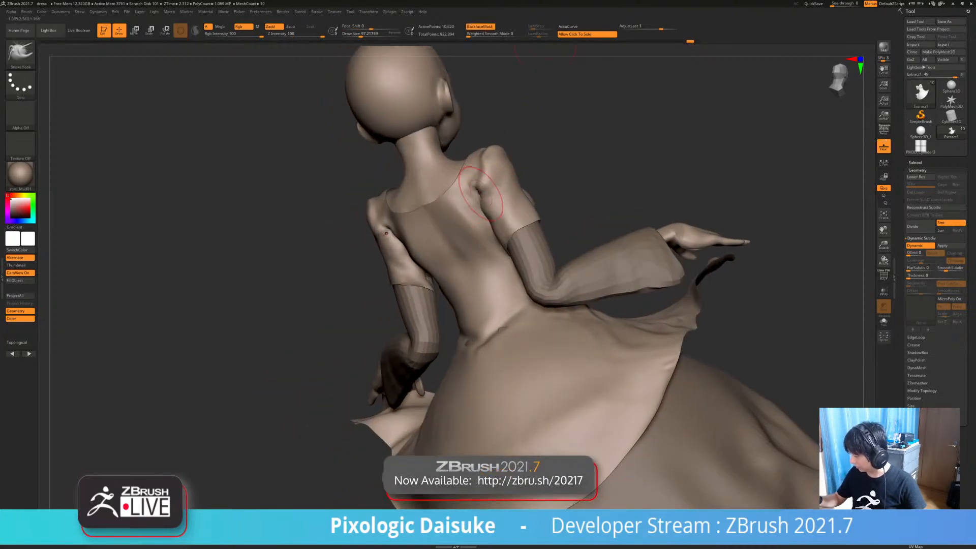
pyautogui.moveTo(481, 193); pyautogui.dragTo(491, 190, button='right')
pyautogui.moveTo(486, 189)
pyautogui.keyDown('shift'); pyautogui.mouseDown()
pyautogui.moveTo(491, 171)
pyautogui.moveTo(494, 191)
pyautogui.mouseUp(); pyautogui.keyUp('shift')
pyautogui.moveTo(529, 260); pyautogui.dragTo(489, 267, button='right')
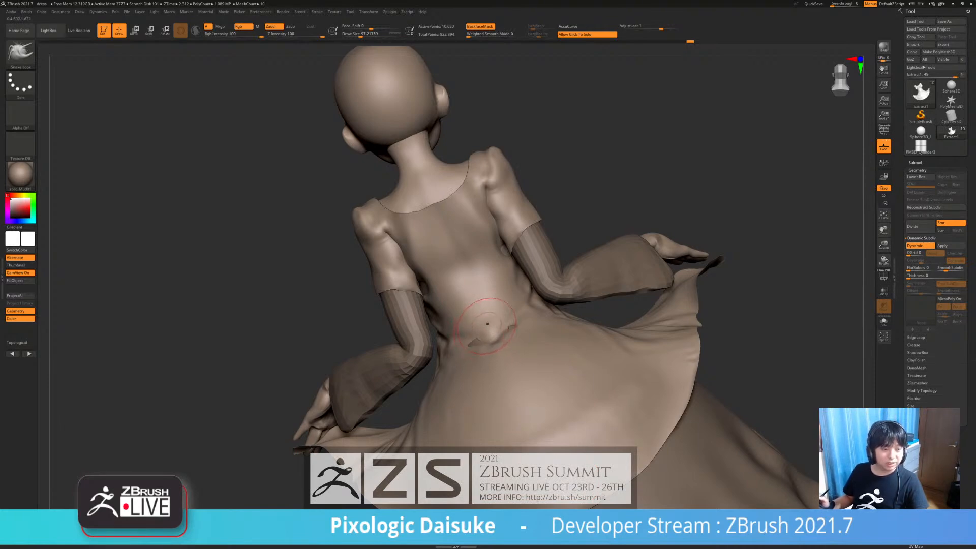
# Smooth the side of the bodice below the armpit, working from the front of the doll
pyautogui.moveTo(558, 277); pyautogui.dragTo(773, 270, button='right')
pyautogui.moveTo(356, 299)
pyautogui.mouseDown(button='right')
pyautogui.moveTo(422, 301)
pyautogui.moveTo(397, 297)
pyautogui.mouseUp(button='right')
pyautogui.keyDown('shift'); pyautogui.moveTo(286, 286); pyautogui.dragTo(289, 300); pyautogui.keyUp('shift')
pyautogui.moveTo(288, 301); pyautogui.dragTo(310, 292, button='right')
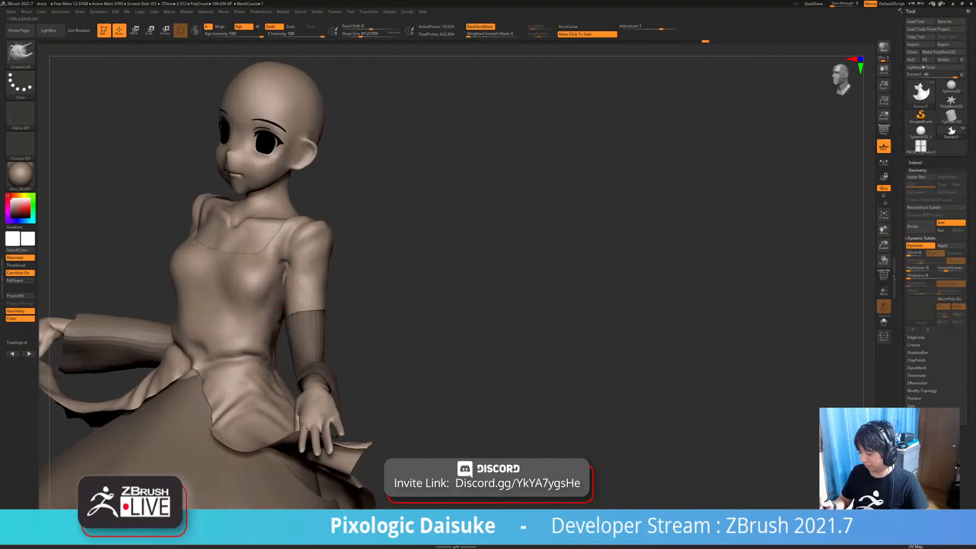
# Adjust the side contour of the bodice below the armpit with small SnakeHook pulls
pyautogui.moveTo(288, 282); pyautogui.dragTo(290, 291)
pyautogui.moveTo(290, 291); pyautogui.dragTo(298, 299, button='right')
pyautogui.moveTo(271, 330)
pyautogui.keyDown('alt'); pyautogui.mouseDown(button='right')
pyautogui.moveTo(279, 317)
pyautogui.moveTo(254, 311)
pyautogui.mouseUp(button='right'); pyautogui.keyUp('alt')
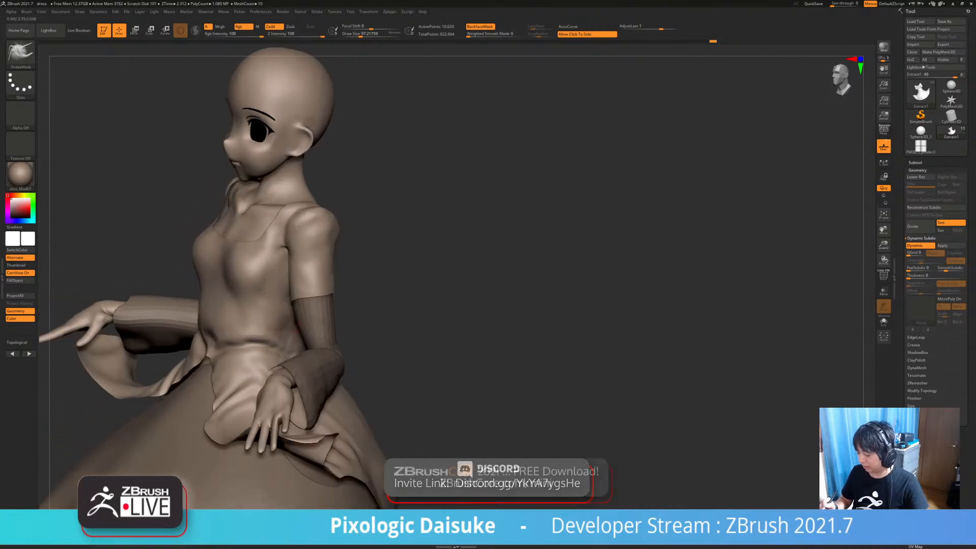
pyautogui.moveTo(290, 300); pyautogui.dragTo(288, 290)
pyautogui.moveTo(287, 290)
pyautogui.mouseDown(button='right')
pyautogui.moveTo(310, 293)
pyautogui.moveTo(276, 279)
pyautogui.moveTo(230, 295)
pyautogui.moveTo(281, 285)
pyautogui.moveTo(199, 279)
pyautogui.moveTo(262, 278)
pyautogui.moveTo(245, 252)
pyautogui.moveTo(262, 224)
pyautogui.moveTo(273, 293)
pyautogui.mouseUp(button='right')
pyautogui.moveTo(273, 292); pyautogui.dragTo(273, 289)
pyautogui.moveTo(272, 288); pyautogui.dragTo(285, 272, button='right')
# Smooth the side of the bodice between the bust and the waist
pyautogui.moveTo(344, 310); pyautogui.dragTo(202, 238, button='right')
pyautogui.moveTo(214, 288)
pyautogui.mouseDown(button='right')
pyautogui.moveTo(325, 307)
pyautogui.moveTo(334, 295)
pyautogui.moveTo(348, 300)
pyautogui.mouseUp(button='right')
pyautogui.keyDown('shift'); pyautogui.moveTo(321, 294); pyautogui.dragTo(326, 308); pyautogui.keyUp('shift')
pyautogui.moveTo(326, 308)
pyautogui.mouseDown(button='right')
pyautogui.moveTo(348, 307)
pyautogui.moveTo(333, 306)
pyautogui.moveTo(282, 352)
pyautogui.mouseUp(button='right')
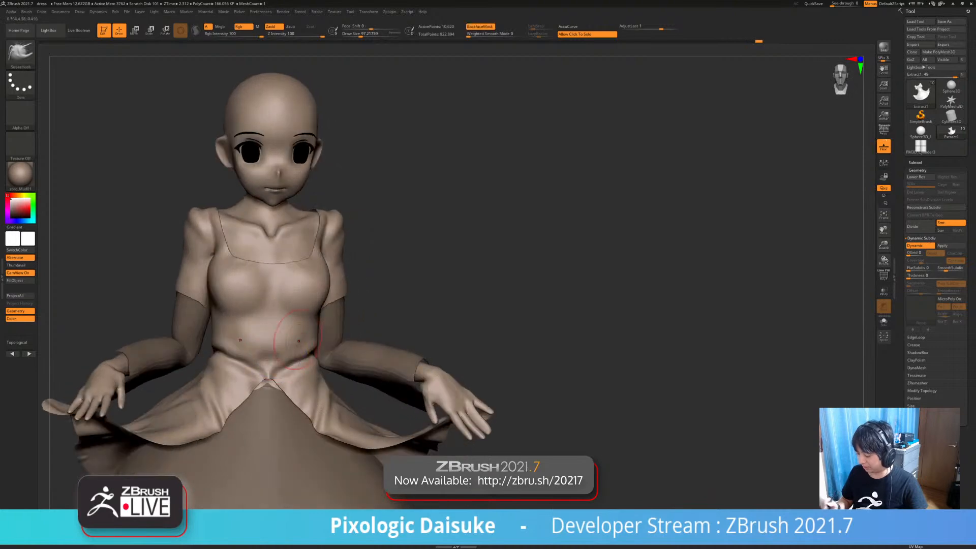
# Keep the SnakeHook brush and smooth the vertical fold on the front of the peplum
pyautogui.press('b')
pyautogui.press('s')
pyautogui.press('h')
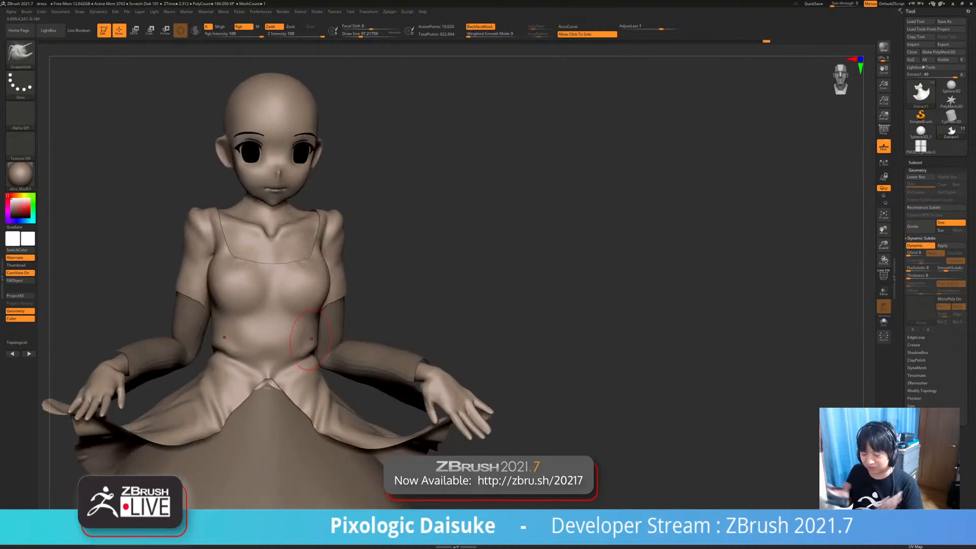
pyautogui.moveTo(312, 338)
pyautogui.mouseDown(button='right')
pyautogui.moveTo(279, 351)
pyautogui.moveTo(319, 365)
pyautogui.moveTo(331, 381)
pyautogui.mouseUp(button='right')
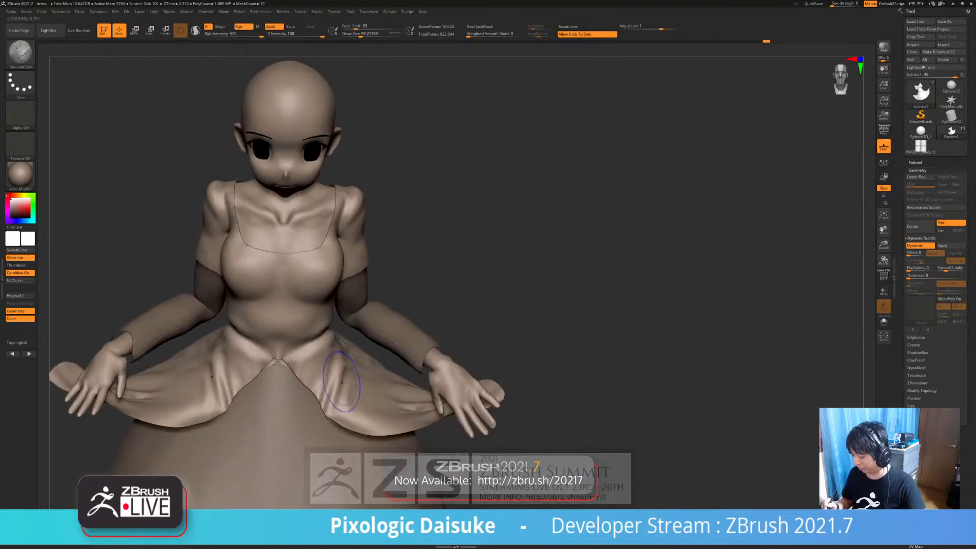
pyautogui.keyDown('shift'); pyautogui.moveTo(338, 390); pyautogui.dragTo(342, 400); pyautogui.keyUp('shift')
pyautogui.moveTo(351, 379); pyautogui.dragTo(353, 345, button='right')
# Make the outer skirt the active part and reshape its upper front and sides with a SnakeHook brush of Draw Size about 145
pyautogui.keyDown('alt'); pyautogui.click(308, 386); pyautogui.keyUp('alt')
pyautogui.keyDown('alt'); pyautogui.moveTo(308, 385); pyautogui.dragTo(305, 354, button='right'); pyautogui.keyUp('alt')
pyautogui.moveTo(305, 354); pyautogui.dragTo(304, 344)
pyautogui.moveTo(325, 356)
pyautogui.mouseDown(button='right')
pyautogui.moveTo(327, 373)
pyautogui.moveTo(330, 351)
pyautogui.moveTo(337, 375)
pyautogui.moveTo(325, 298)
pyautogui.mouseUp(button='right')
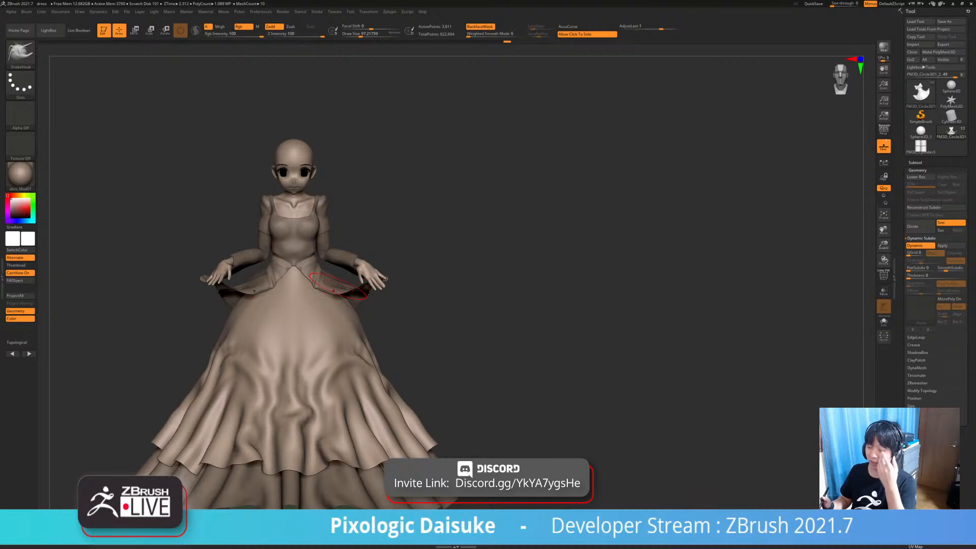
pyautogui.moveTo(336, 285); pyautogui.dragTo(324, 305, button='right')
pyautogui.moveTo(324, 305); pyautogui.dragTo(339, 310)
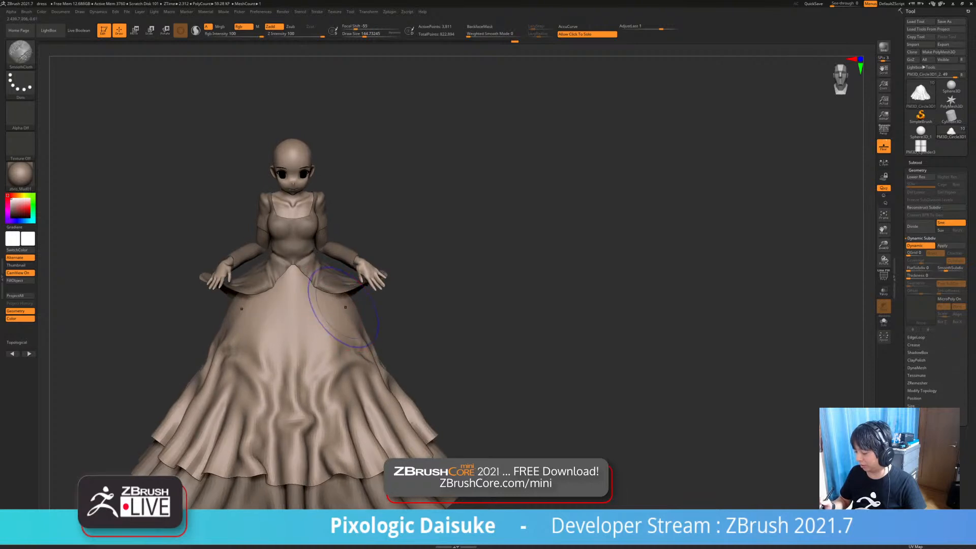
pyautogui.moveTo(336, 326); pyautogui.dragTo(354, 345, button='right')
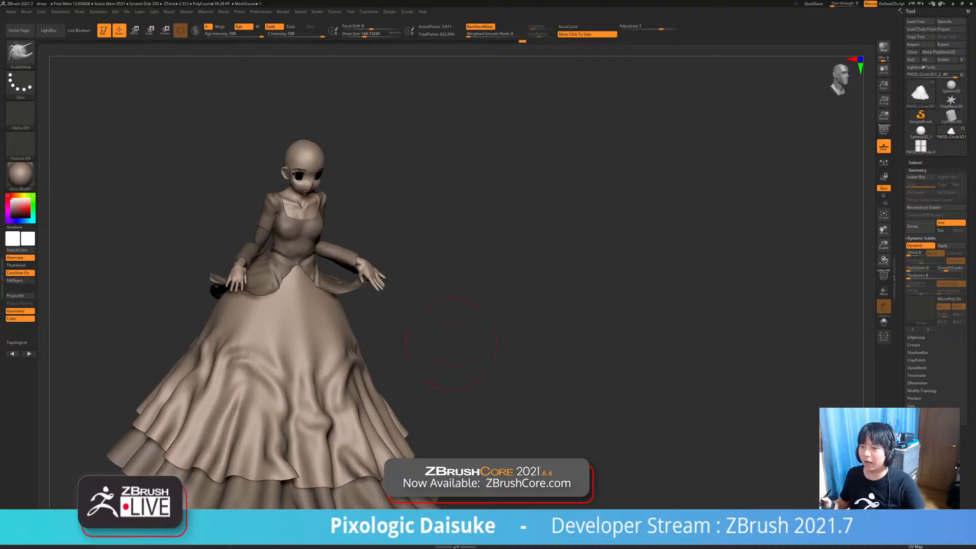
pyautogui.moveTo(451, 345); pyautogui.dragTo(376, 340)
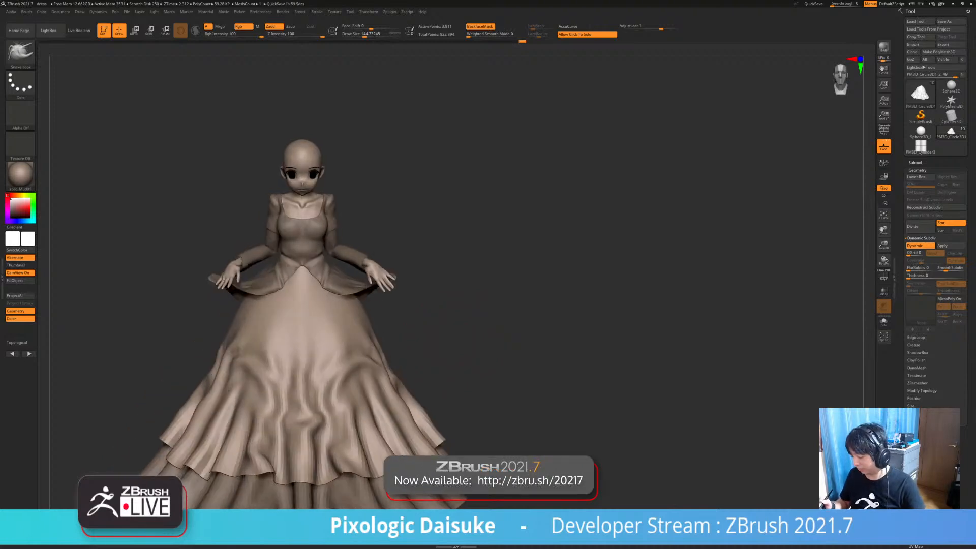
# Soften the outer skirt's folds on its front and sides, reducing the Draw Size to about 80 for the upper side
pyautogui.keyDown('ctrl'); pyautogui.moveTo(343, 334); pyautogui.dragTo(361, 415, button='right'); pyautogui.keyUp('ctrl')
pyautogui.moveTo(374, 343)
pyautogui.keyDown('shift'); pyautogui.mouseDown()
pyautogui.moveTo(330, 328)
pyautogui.moveTo(340, 347)
pyautogui.moveTo(303, 407)
pyautogui.mouseUp(); pyautogui.keyUp('shift')
pyautogui.keyDown('ctrl'); pyautogui.moveTo(389, 336); pyautogui.dragTo(400, 295, button='right'); pyautogui.keyUp('ctrl')
pyautogui.moveTo(440, 371)
pyautogui.mouseDown()
pyautogui.moveTo(442, 321)
pyautogui.moveTo(374, 354)
pyautogui.mouseUp()
pyautogui.keyDown('shift'); pyautogui.moveTo(294, 342); pyautogui.dragTo(280, 360); pyautogui.keyUp('shift')
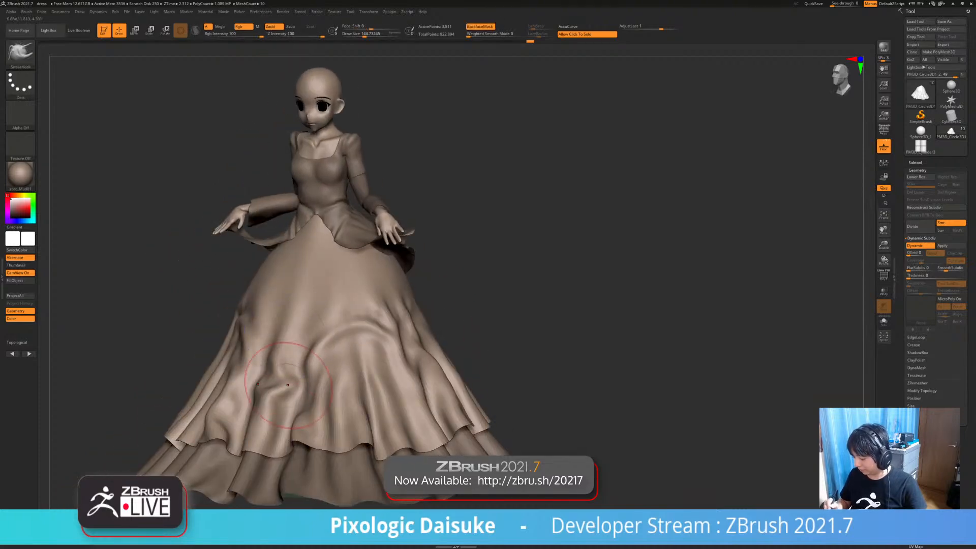
pyautogui.moveTo(277, 351); pyautogui.dragTo(309, 358, button='right')
pyautogui.moveTo(387, 310); pyautogui.dragTo(396, 336, button='right')
pyautogui.keyDown('shift'); pyautogui.moveTo(397, 333); pyautogui.dragTo(381, 295); pyautogui.keyUp('shift')
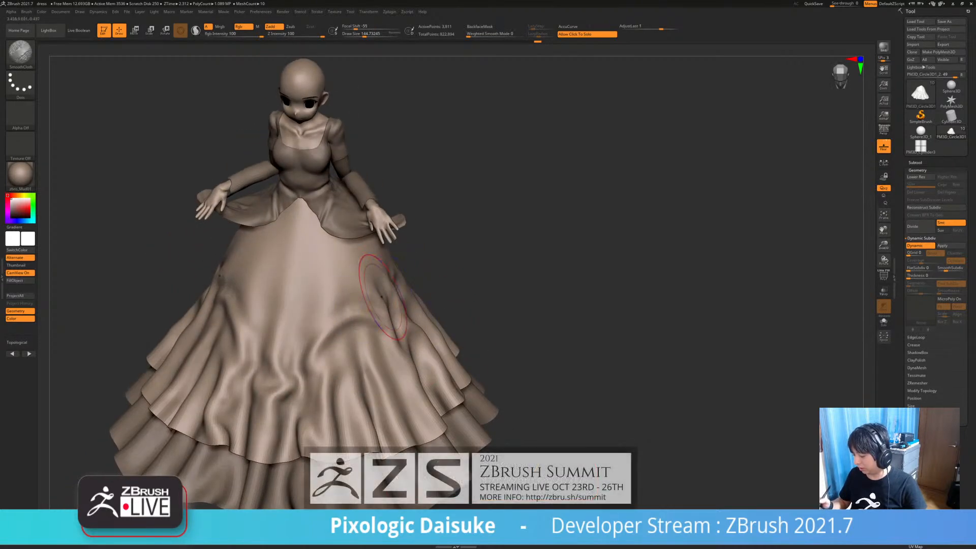
pyautogui.moveTo(364, 35); pyautogui.dragTo(359, 36)
pyautogui.keyDown('shift'); pyautogui.moveTo(359, 299); pyautogui.dragTo(377, 311); pyautogui.keyUp('shift')
pyautogui.moveTo(396, 318)
pyautogui.mouseDown(button='right')
pyautogui.moveTo(375, 298)
pyautogui.moveTo(394, 343)
pyautogui.moveTo(407, 327)
pyautogui.moveTo(360, 296)
pyautogui.moveTo(356, 330)
pyautogui.moveTo(348, 326)
pyautogui.mouseUp(button='right')
# Make the doll's body the active part and smooth around both hands where they meet the peplum
pyautogui.keyDown('alt'); pyautogui.click(306, 256); pyautogui.keyUp('alt')
pyautogui.moveTo(306, 262)
pyautogui.keyDown('ctrl'); pyautogui.mouseDown(button='right')
pyautogui.moveTo(305, 251)
pyautogui.moveTo(326, 286)
pyautogui.moveTo(325, 268)
pyautogui.mouseUp(button='right'); pyautogui.keyUp('ctrl')
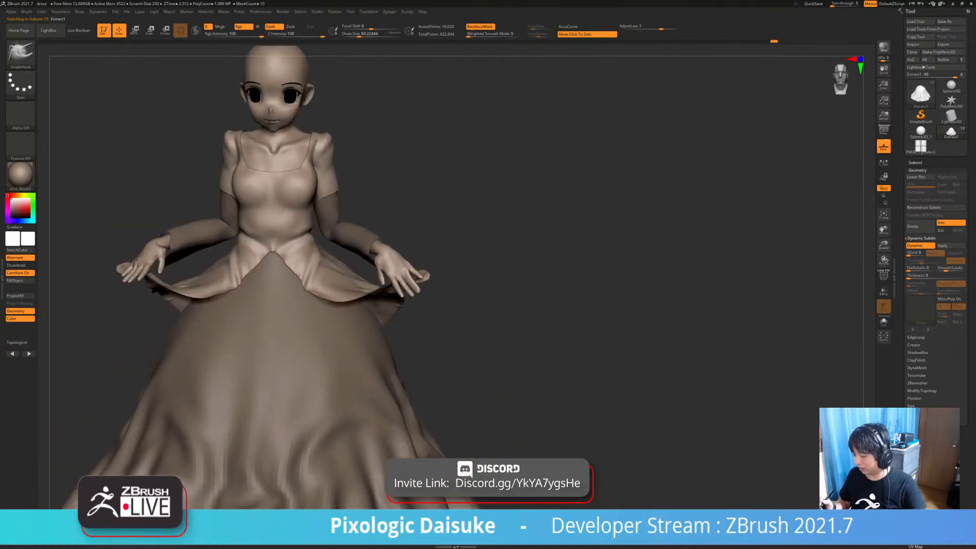
pyautogui.moveTo(229, 244)
pyautogui.mouseDown(button='right')
pyautogui.moveTo(213, 275)
pyautogui.moveTo(174, 225)
pyautogui.moveTo(164, 240)
pyautogui.moveTo(190, 224)
pyautogui.moveTo(185, 230)
pyautogui.mouseUp(button='right')
pyautogui.keyDown('alt'); pyautogui.click(169, 236); pyautogui.keyUp('alt')
pyautogui.press('shift')
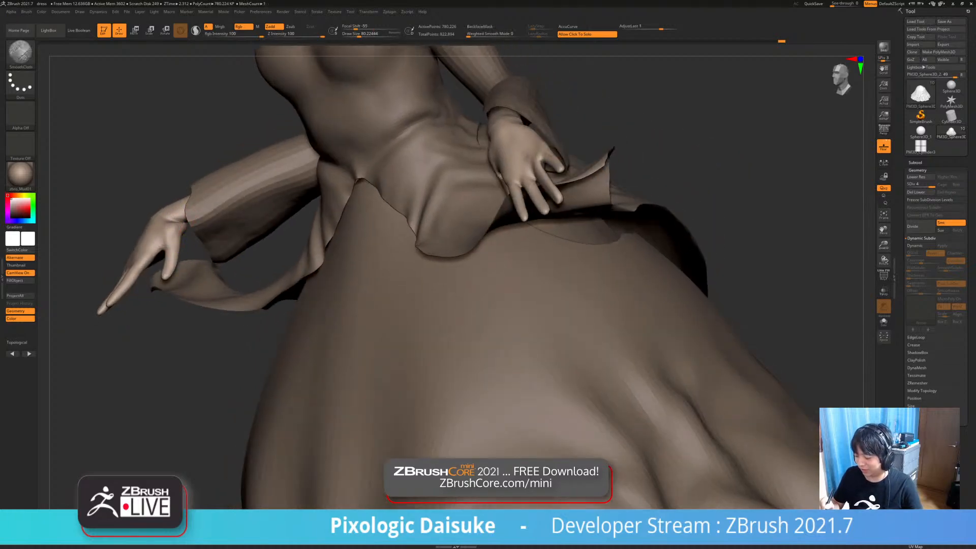
pyautogui.keyDown('shift'); pyautogui.moveTo(179, 262); pyautogui.dragTo(171, 268); pyautogui.keyUp('shift')
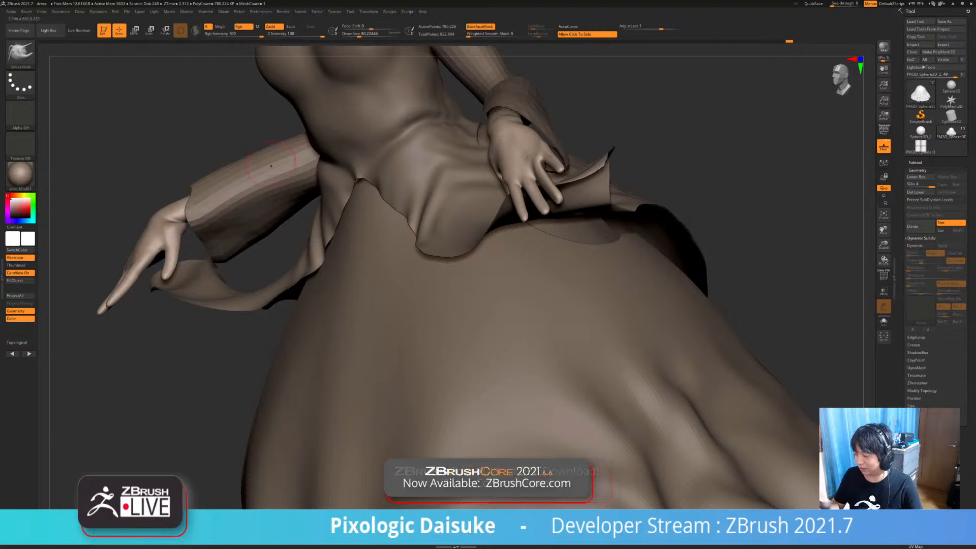
pyautogui.moveTo(168, 236); pyautogui.dragTo(146, 235, button='right')
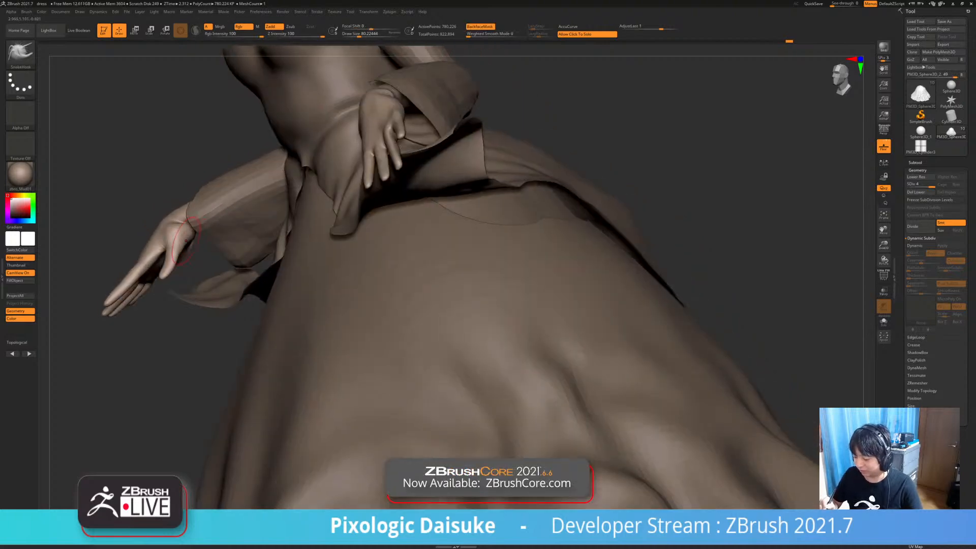
pyautogui.moveTo(190, 196); pyautogui.dragTo(195, 232, button='right')
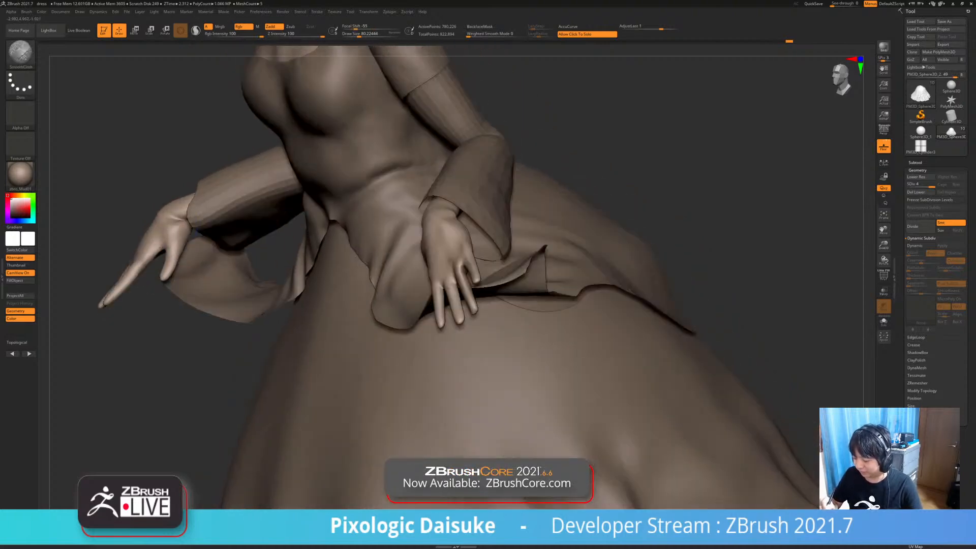
pyautogui.keyDown('shift'); pyautogui.moveTo(508, 282); pyautogui.dragTo(532, 267); pyautogui.keyUp('shift')
pyautogui.keyDown('ctrl'); pyautogui.moveTo(531, 267); pyautogui.dragTo(524, 249, button='right'); pyautogui.keyUp('ctrl')
pyautogui.moveTo(356, 254)
pyautogui.mouseDown(button='right')
pyautogui.moveTo(438, 264)
pyautogui.moveTo(427, 239)
pyautogui.mouseUp(button='right')
pyautogui.moveTo(377, 300); pyautogui.dragTo(375, 269, button='right')
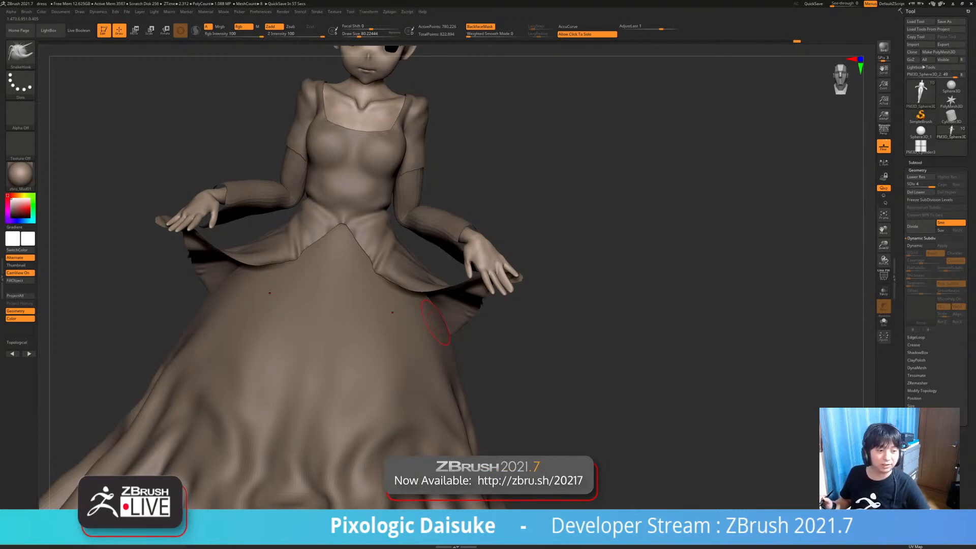
# Return to the bodice and reshape the front of the peplum below the waist with Draw Size about 132
pyautogui.moveTo(435, 323)
pyautogui.keyDown('ctrl'); pyautogui.mouseDown(button='right')
pyautogui.moveTo(422, 290)
pyautogui.moveTo(362, 243)
pyautogui.moveTo(345, 244)
pyautogui.mouseUp(button='right'); pyautogui.keyUp('ctrl')
pyautogui.keyDown('alt'); pyautogui.click(363, 242); pyautogui.keyUp('alt')
pyautogui.click(363, 34)
pyautogui.click(354, 221)
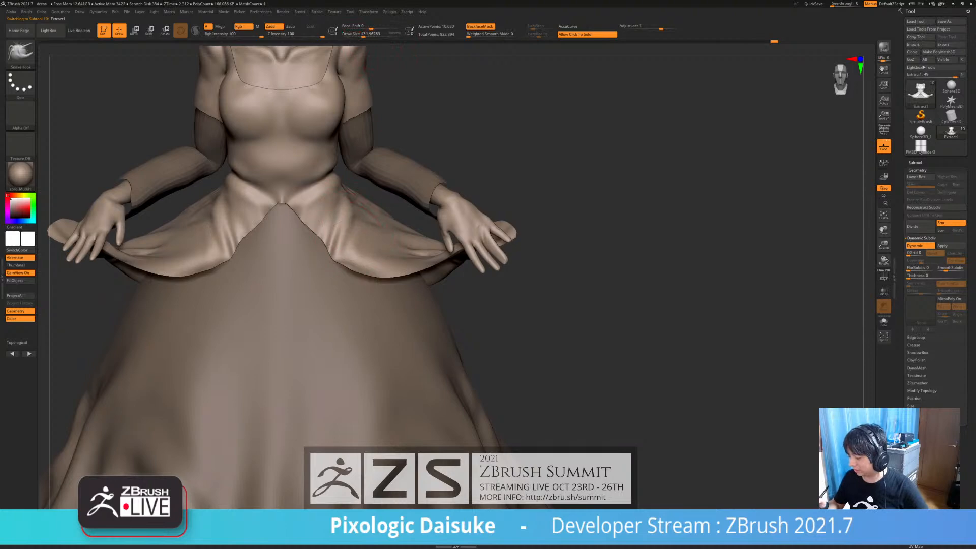
pyautogui.moveTo(351, 236); pyautogui.dragTo(347, 239, button='right')
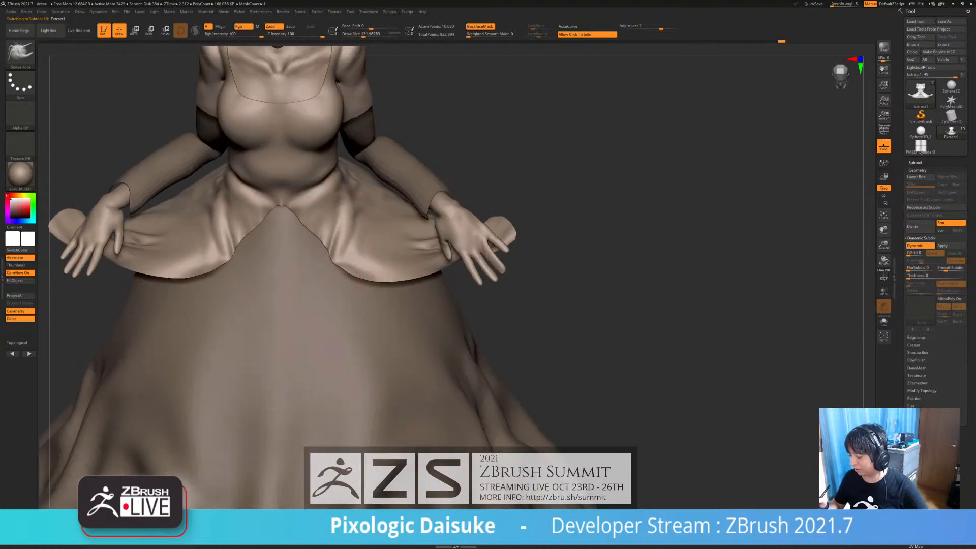
pyautogui.press('ctrl')
pyautogui.moveTo(344, 243); pyautogui.dragTo(344, 236)
pyautogui.moveTo(344, 235); pyautogui.dragTo(343, 246, button='right')
pyautogui.press('shift')
pyautogui.moveTo(358, 248); pyautogui.dragTo(361, 221, button='right')
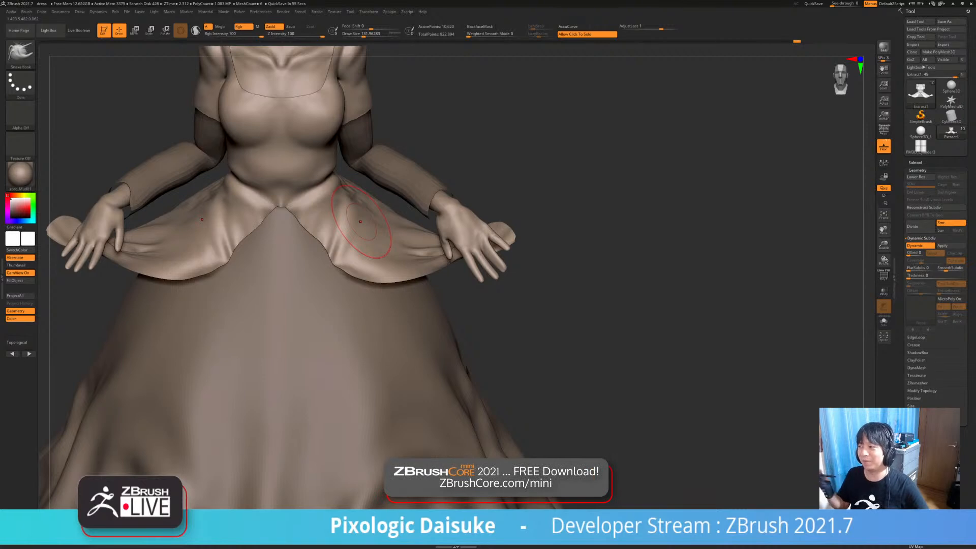
# Refine the peplum's front folds and the edges of its V-shaped opening with the large SnakeHook brush
pyautogui.moveTo(361, 224); pyautogui.dragTo(363, 248, button='right')
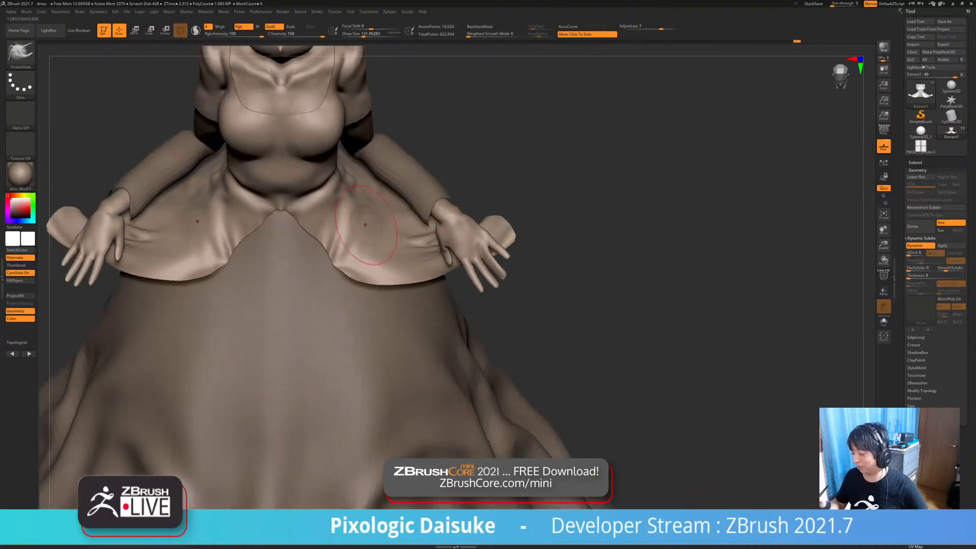
pyautogui.moveTo(386, 239)
pyautogui.mouseDown()
pyautogui.moveTo(386, 227)
pyautogui.moveTo(367, 254)
pyautogui.mouseUp()
pyautogui.moveTo(366, 254)
pyautogui.keyDown('ctrl'); pyautogui.mouseDown(button='right')
pyautogui.moveTo(362, 346)
pyautogui.moveTo(362, 292)
pyautogui.moveTo(369, 308)
pyautogui.moveTo(341, 333)
pyautogui.mouseUp(button='right'); pyautogui.keyUp('ctrl')
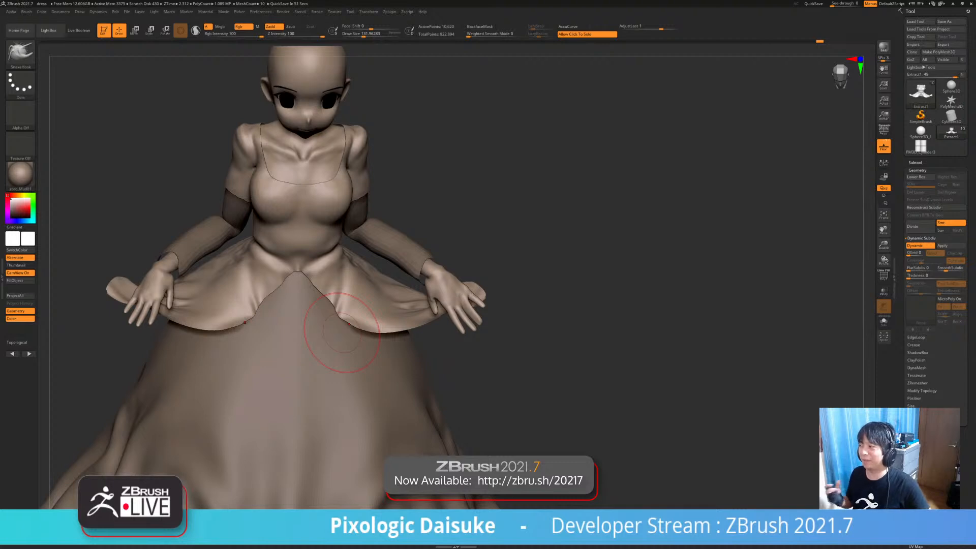
pyautogui.moveTo(346, 318); pyautogui.dragTo(297, 300, button='right')
pyautogui.moveTo(325, 309); pyautogui.dragTo(332, 302)
pyautogui.moveTo(332, 302)
pyautogui.mouseDown(button='right')
pyautogui.moveTo(333, 341)
pyautogui.moveTo(283, 331)
pyautogui.moveTo(288, 361)
pyautogui.mouseUp(button='right')
pyautogui.moveTo(290, 293); pyautogui.dragTo(285, 286)
pyautogui.moveTo(285, 310)
pyautogui.keyDown('ctrl'); pyautogui.mouseDown(button='right')
pyautogui.moveTo(282, 293)
pyautogui.moveTo(301, 295)
pyautogui.moveTo(285, 326)
pyautogui.mouseUp(button='right'); pyautogui.keyUp('ctrl')
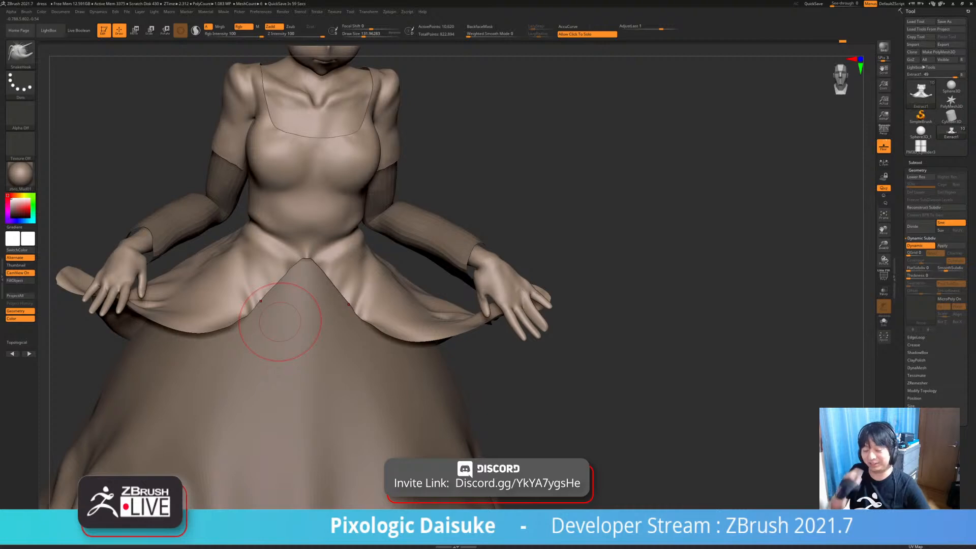
# Reduce the Draw Size to about 80, then reshape the bodice's front waist and smooth its side
pyautogui.moveTo(281, 323)
pyautogui.mouseDown(button='right')
pyautogui.moveTo(318, 287)
pyautogui.moveTo(283, 273)
pyautogui.moveTo(273, 303)
pyautogui.moveTo(275, 291)
pyautogui.mouseUp(button='right')
pyautogui.click(359, 35)
pyautogui.moveTo(301, 287); pyautogui.dragTo(296, 291)
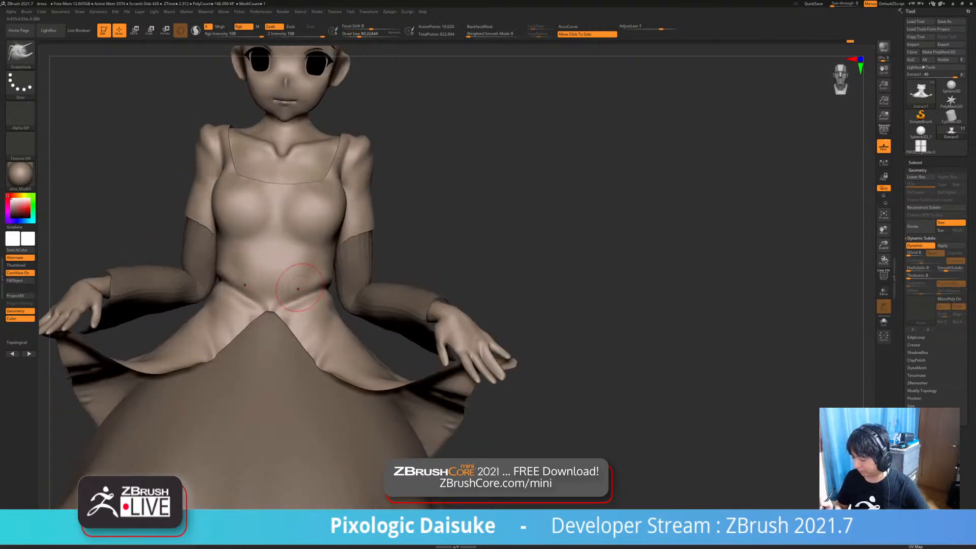
pyautogui.moveTo(319, 280); pyautogui.dragTo(317, 270, button='right')
pyautogui.keyDown('shift'); pyautogui.moveTo(326, 261); pyautogui.dragTo(293, 256); pyautogui.keyUp('shift')
pyautogui.moveTo(293, 256); pyautogui.dragTo(316, 287, button='right')
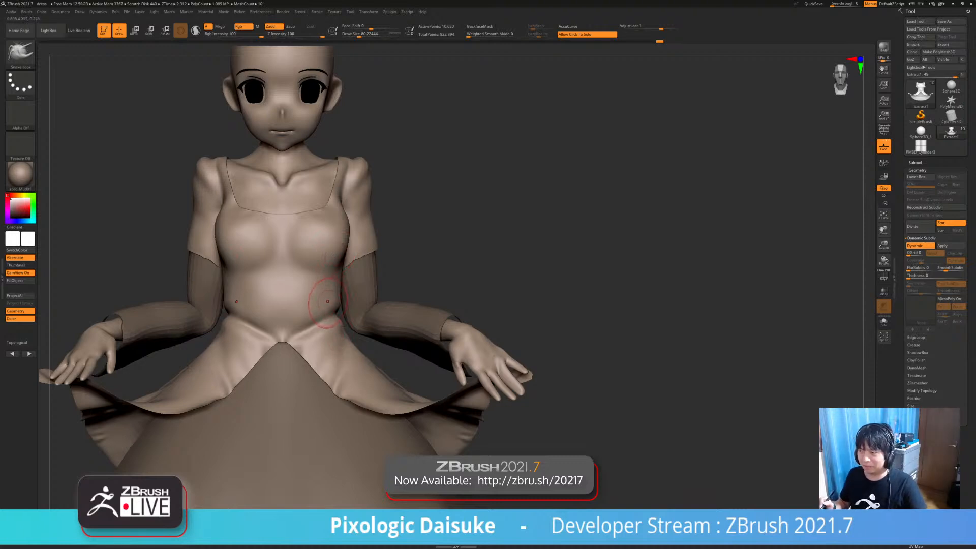
# Smooth the peplum's hip area just below the side of the waist
pyautogui.moveTo(350, 251)
pyautogui.mouseDown(button='right')
pyautogui.moveTo(306, 244)
pyautogui.moveTo(285, 269)
pyautogui.mouseUp(button='right')
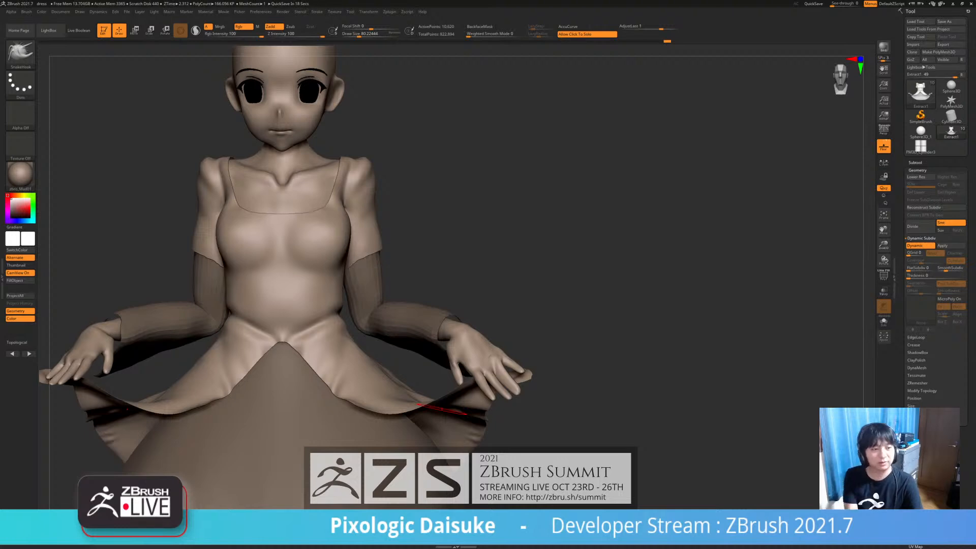
pyautogui.moveTo(20, 175)
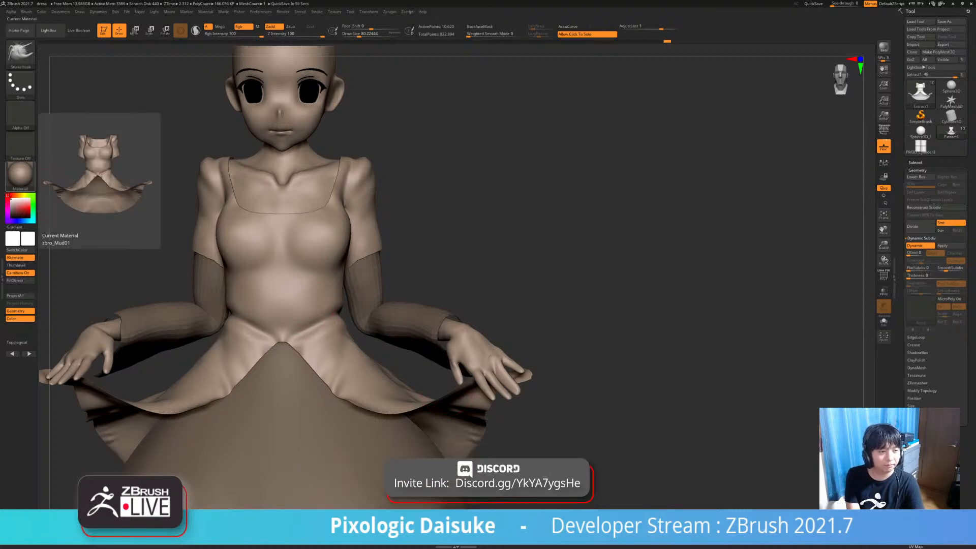
pyautogui.moveTo(407, 265); pyautogui.dragTo(377, 386)
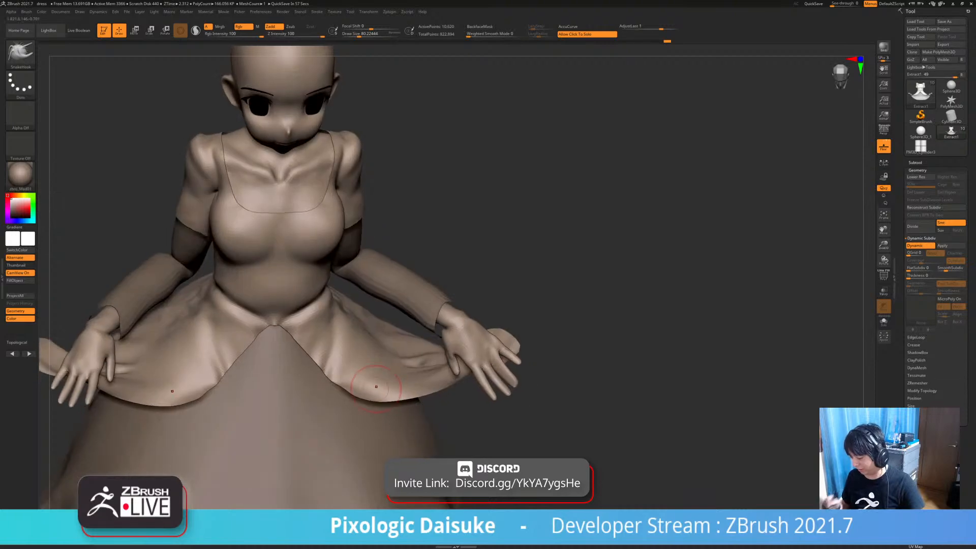
pyautogui.moveTo(376, 387)
pyautogui.keyDown('ctrl'); pyautogui.mouseDown(button='right')
pyautogui.moveTo(368, 325)
pyautogui.moveTo(348, 324)
pyautogui.mouseUp(button='right'); pyautogui.keyUp('ctrl')
pyautogui.moveTo(348, 324)
pyautogui.keyDown('shift'); pyautogui.mouseDown()
pyautogui.moveTo(339, 324)
pyautogui.moveTo(340, 305)
pyautogui.mouseUp(); pyautogui.keyUp('shift')
# Reshape the back of the waist seam and smooth the peplum folds next to it
pyautogui.moveTo(447, 285); pyautogui.dragTo(350, 234, button='right')
pyautogui.moveTo(351, 234); pyautogui.dragTo(348, 260)
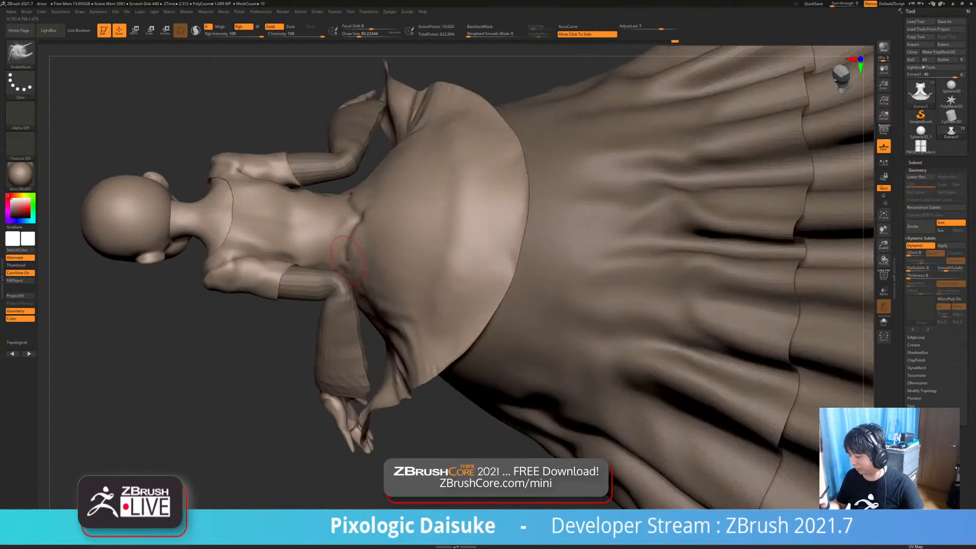
pyautogui.moveTo(346, 257)
pyautogui.mouseDown(button='right')
pyautogui.moveTo(373, 227)
pyautogui.moveTo(354, 271)
pyautogui.mouseUp(button='right')
pyautogui.keyDown('shift'); pyautogui.moveTo(355, 271); pyautogui.dragTo(366, 322); pyautogui.keyUp('shift')
pyautogui.moveTo(389, 386)
pyautogui.mouseDown(button='right')
pyautogui.moveTo(369, 427)
pyautogui.moveTo(392, 404)
pyautogui.mouseUp(button='right')
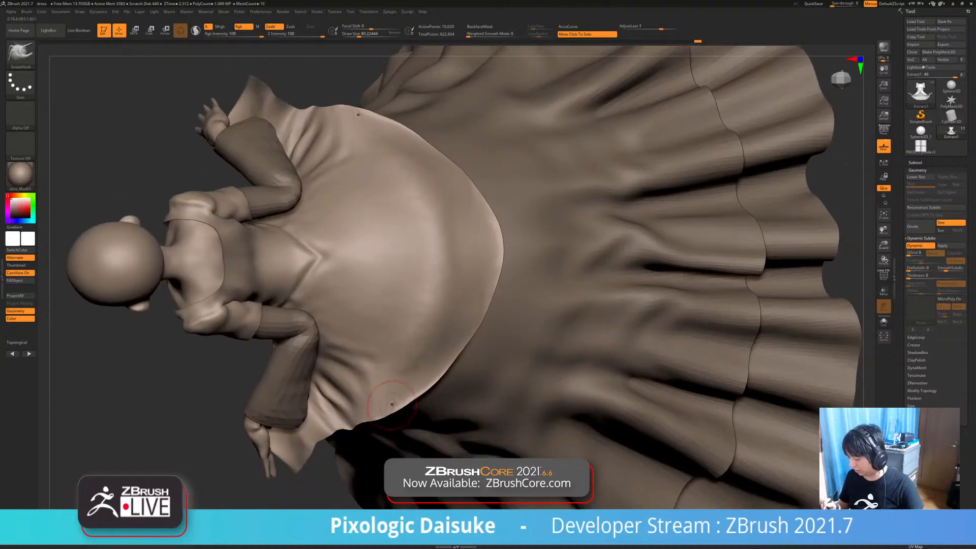
# Smooth the peplum's rear hem and check its folds beside the hand
pyautogui.keyDown('shift'); pyautogui.moveTo(408, 391); pyautogui.dragTo(394, 393); pyautogui.keyUp('shift')
pyautogui.moveTo(398, 394)
pyautogui.keyDown('ctrl'); pyautogui.mouseDown(button='right')
pyautogui.moveTo(397, 384)
pyautogui.moveTo(436, 373)
pyautogui.moveTo(438, 401)
pyautogui.mouseUp(button='right'); pyautogui.keyUp('ctrl')
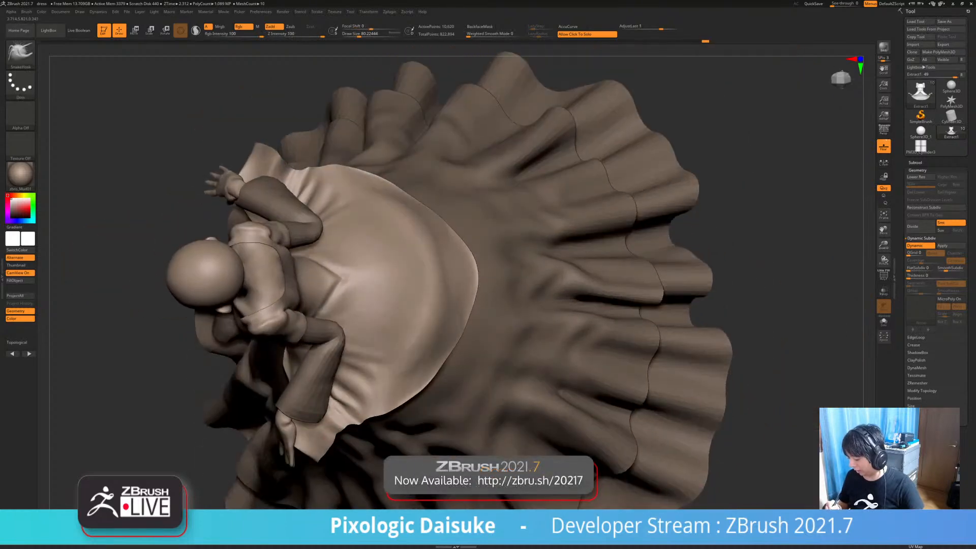
pyautogui.moveTo(336, 427)
pyautogui.mouseDown(button='right')
pyautogui.moveTo(328, 415)
pyautogui.moveTo(350, 458)
pyautogui.mouseUp(button='right')
pyautogui.keyDown('ctrl'); pyautogui.moveTo(342, 420); pyautogui.dragTo(361, 442, button='right'); pyautogui.keyUp('ctrl')
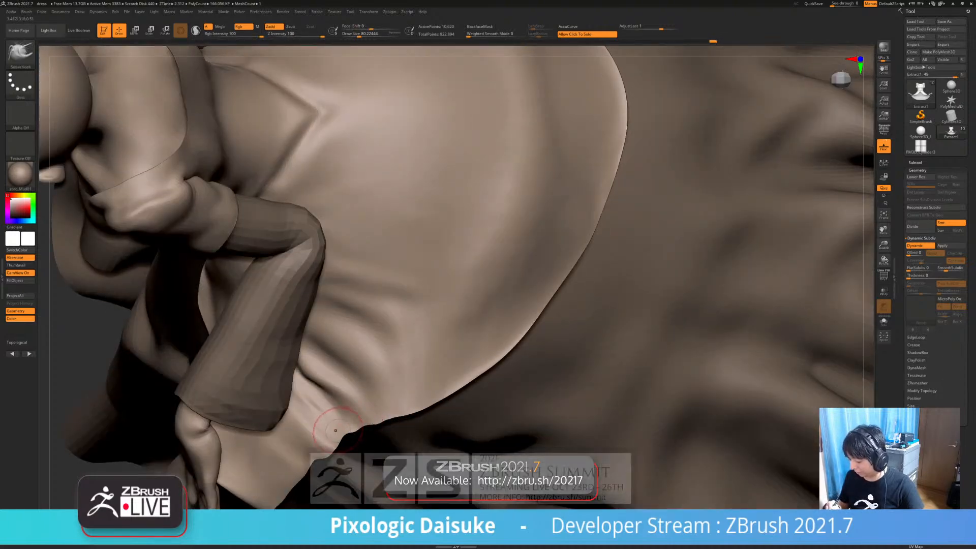
pyautogui.moveTo(322, 418)
pyautogui.keyDown('ctrl'); pyautogui.mouseDown(button='right')
pyautogui.moveTo(318, 351)
pyautogui.moveTo(379, 367)
pyautogui.moveTo(382, 345)
pyautogui.moveTo(447, 344)
pyautogui.mouseUp(button='right'); pyautogui.keyUp('ctrl')
pyautogui.moveTo(447, 344)
pyautogui.keyDown('alt'); pyautogui.mouseDown(button='right')
pyautogui.moveTo(405, 322)
pyautogui.moveTo(448, 305)
pyautogui.mouseUp(button='right'); pyautogui.keyUp('alt')
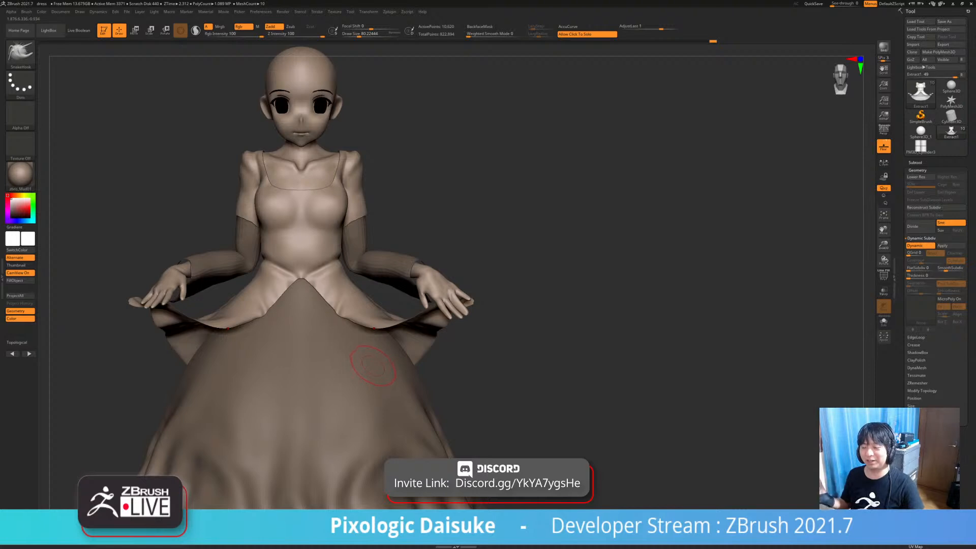
# Carve creases into the front waist folds using the DamStandard brush at Draw Size about 44
pyautogui.moveTo(373, 305); pyautogui.dragTo(367, 351, button='right')
pyautogui.click(20, 53)
pyautogui.click(55, 60)
pyautogui.click(355, 34)
pyautogui.moveTo(342, 284); pyautogui.dragTo(327, 288, button='right')
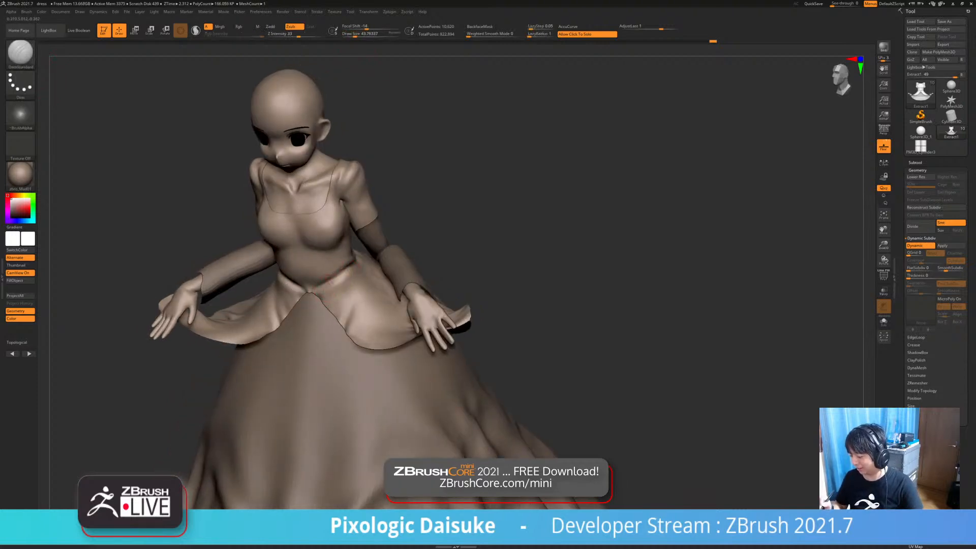
pyautogui.moveTo(336, 280); pyautogui.dragTo(355, 264, button='right')
# Undo the last strokes on the bodice's waist
pyautogui.hotkey('ctrl', 'z')
pyautogui.hotkey('ctrl', 'z')
pyautogui.hotkey('ctrl', 'z')
pyautogui.hotkey('ctrl', 'z')
pyautogui.hotkey('ctrl', 'z')
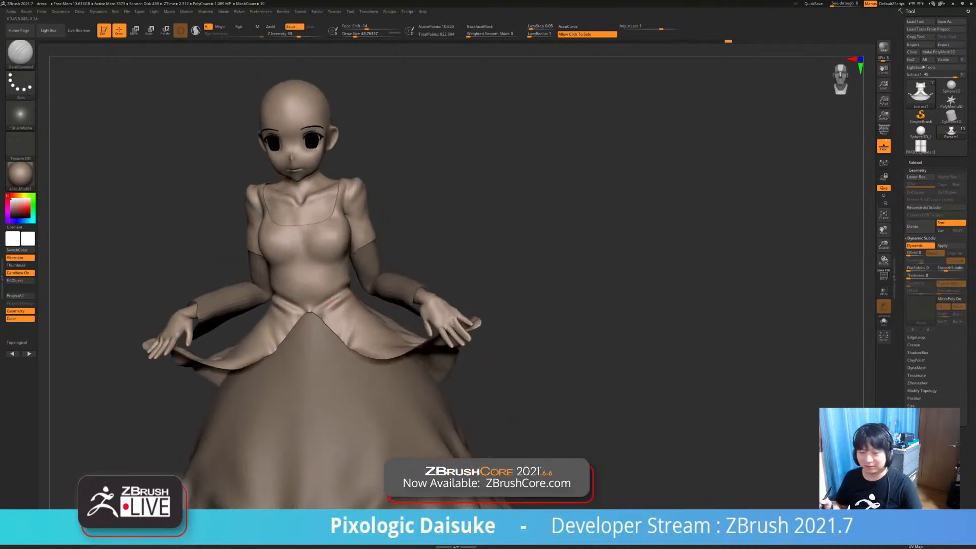
pyautogui.hotkey('ctrl', 'z')
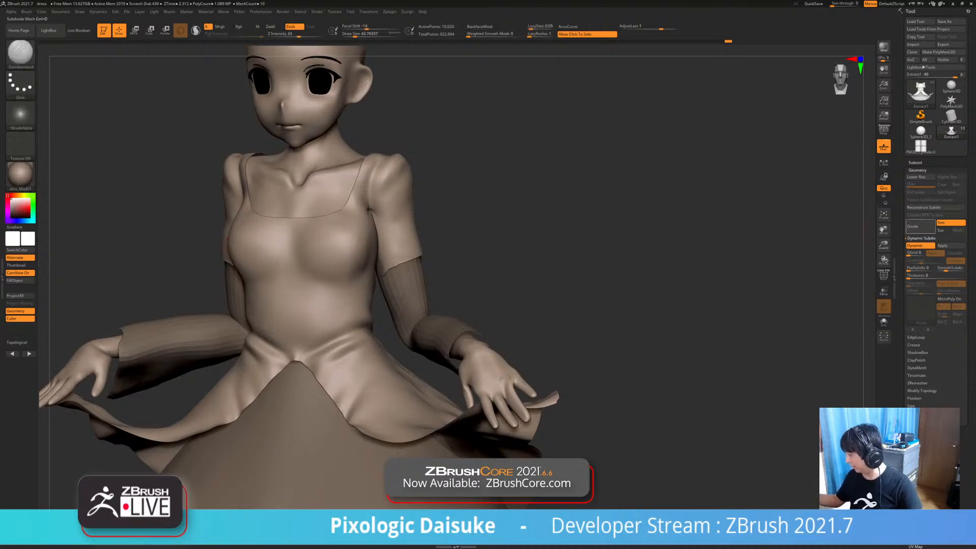
# Carve mirrored seam lines down the front bodice from the bust to the waist with the DamStandard brush
pyautogui.press('ctrl')
pyautogui.hotkey('ctrl', 'z')
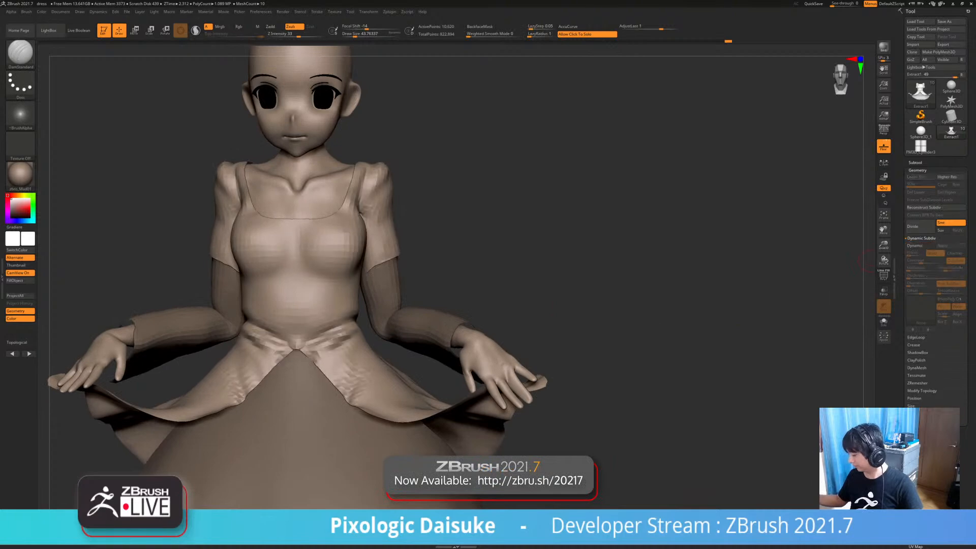
pyautogui.hotkey('ctrl', 'shift', 'z')
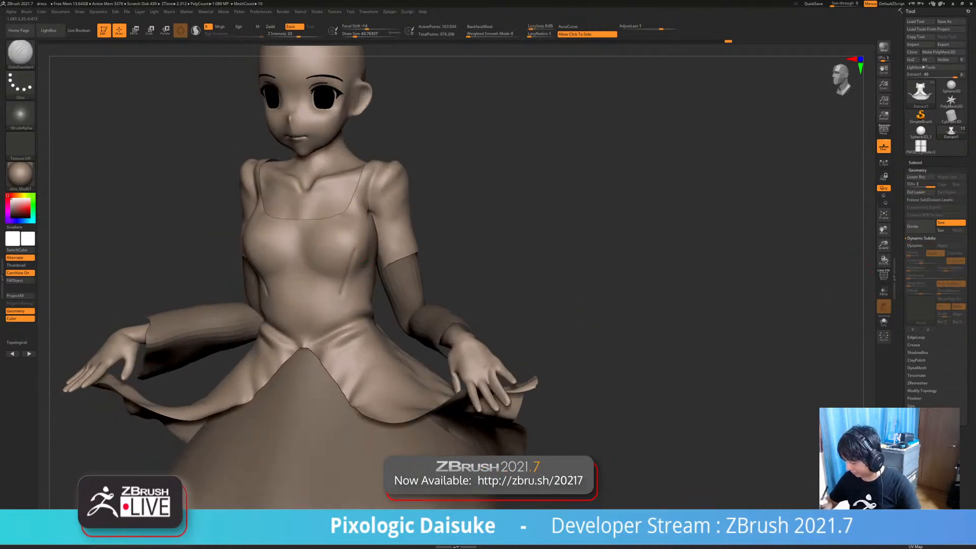
pyautogui.moveTo(354, 245); pyautogui.dragTo(334, 325)
pyautogui.moveTo(347, 271); pyautogui.dragTo(333, 323)
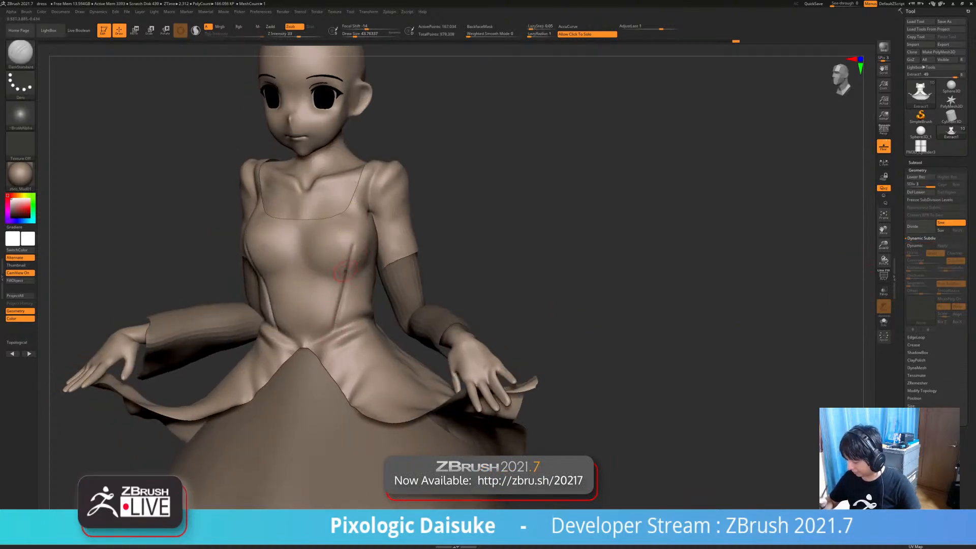
pyautogui.moveTo(353, 246); pyautogui.dragTo(329, 333)
pyautogui.moveTo(328, 332); pyautogui.dragTo(371, 320, button='right')
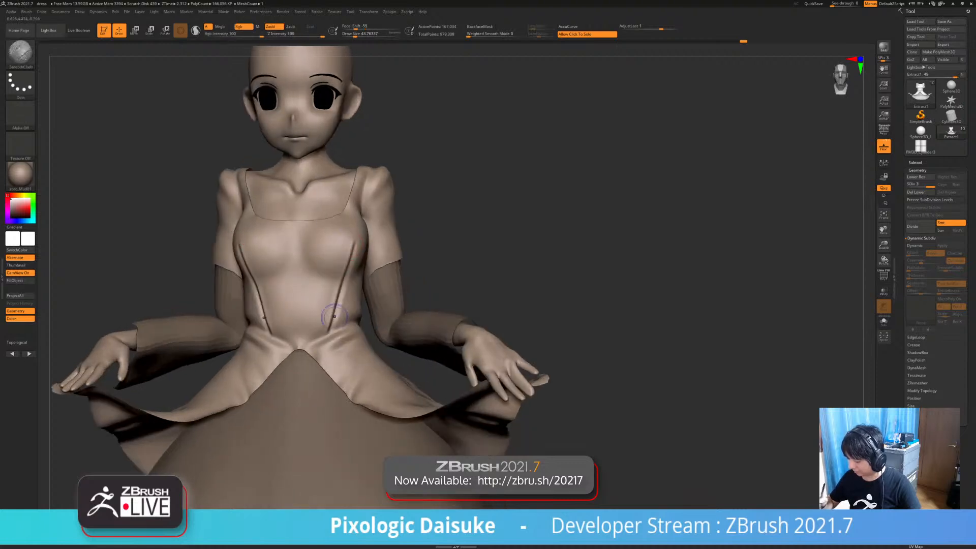
# Extend the bodice seam lines upward along the outer bust, redoing the first stroke
pyautogui.moveTo(488, 305)
pyautogui.keyDown('alt'); pyautogui.mouseDown()
pyautogui.moveTo(488, 275)
pyautogui.moveTo(488, 289)
pyautogui.moveTo(447, 295)
pyautogui.mouseUp(); pyautogui.keyUp('alt')
pyautogui.moveTo(377, 224); pyautogui.dragTo(374, 258)
pyautogui.moveTo(375, 259)
pyautogui.mouseDown(button='right')
pyautogui.moveTo(396, 256)
pyautogui.moveTo(377, 234)
pyautogui.mouseUp(button='right')
pyautogui.hotkey('ctrl', 'z')
pyautogui.moveTo(377, 232); pyautogui.dragTo(372, 272)
pyautogui.moveTo(346, 374); pyautogui.dragTo(350, 337, button='right')
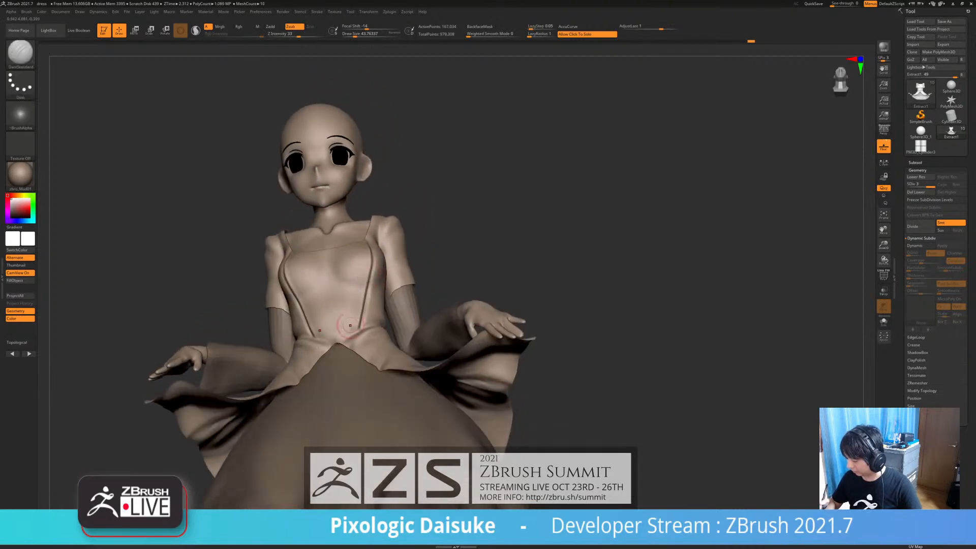
# Define the crease along the bodice's lower front edge at the waist point and smooth it
pyautogui.moveTo(376, 270); pyautogui.dragTo(348, 320, button='right')
pyautogui.moveTo(325, 334); pyautogui.dragTo(356, 331)
pyautogui.moveTo(353, 328)
pyautogui.mouseDown(button='right')
pyautogui.moveTo(351, 312)
pyautogui.moveTo(344, 341)
pyautogui.mouseUp(button='right')
pyautogui.moveTo(355, 331); pyautogui.dragTo(338, 338)
pyautogui.moveTo(334, 338)
pyautogui.mouseDown(button='right')
pyautogui.moveTo(354, 331)
pyautogui.moveTo(332, 340)
pyautogui.mouseUp(button='right')
pyautogui.keyDown('shift'); pyautogui.moveTo(333, 341); pyautogui.dragTo(340, 336); pyautogui.keyUp('shift')
pyautogui.moveTo(356, 330)
pyautogui.keyDown('ctrl'); pyautogui.mouseDown(button='right')
pyautogui.moveTo(366, 310)
pyautogui.moveTo(407, 314)
pyautogui.moveTo(392, 264)
pyautogui.mouseUp(button='right'); pyautogui.keyUp('ctrl')
pyautogui.moveTo(469, 319); pyautogui.dragTo(473, 333, button='right')
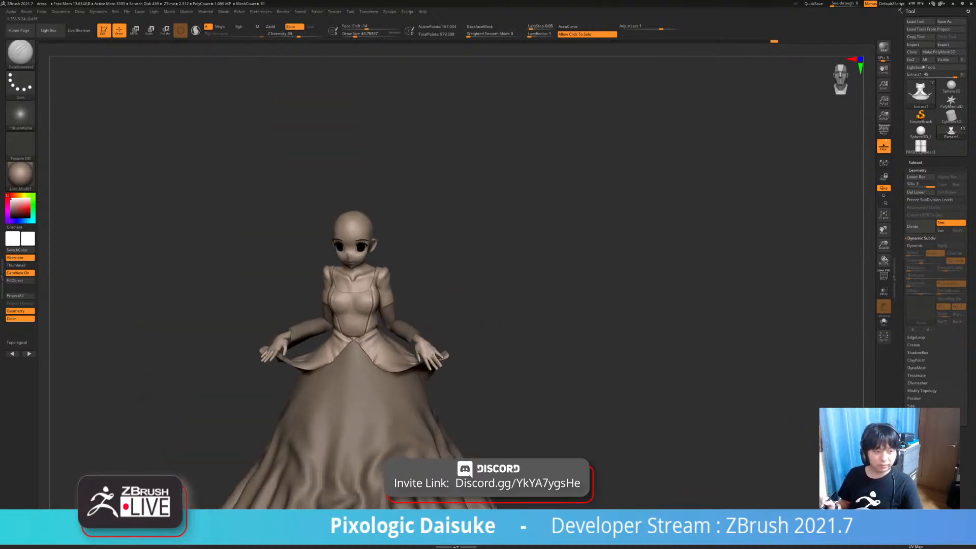
pyautogui.click(473, 333)
pyautogui.click(479, 334)
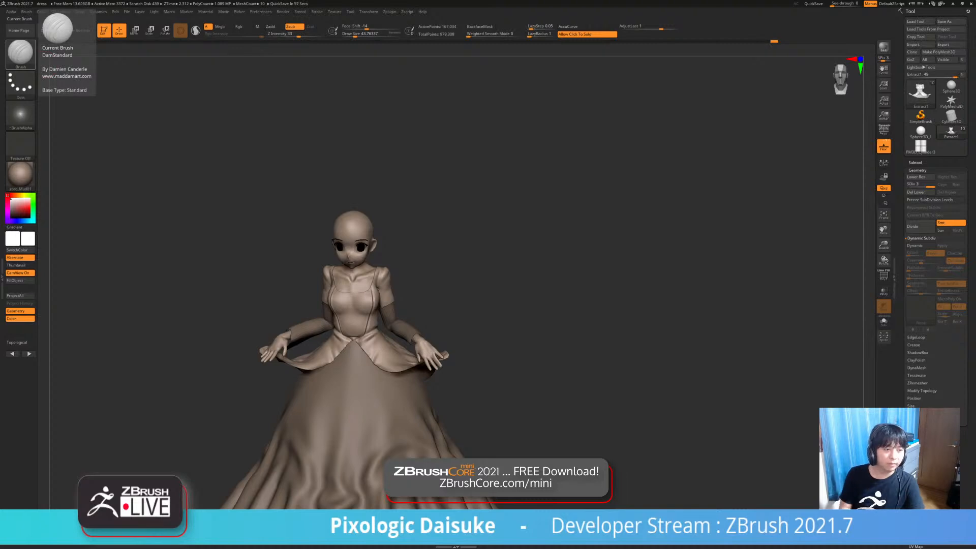
pyautogui.keyDown('alt'); pyautogui.moveTo(484, 340); pyautogui.dragTo(479, 287); pyautogui.keyUp('alt')
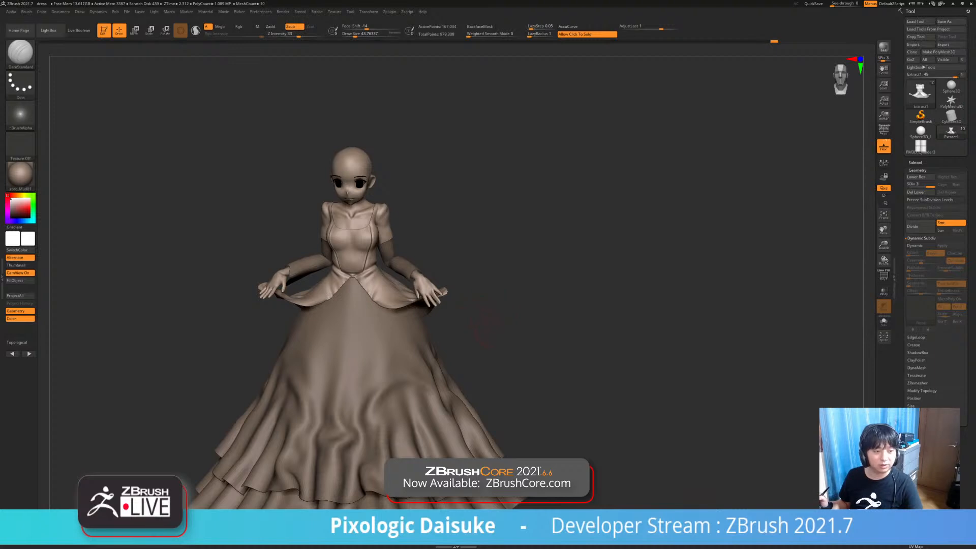
pyautogui.click(486, 328)
pyautogui.click(484, 331)
# Smooth the front waist point where the bodice meets the peplum opening
pyautogui.keyDown('ctrl'); pyautogui.moveTo(485, 331); pyautogui.dragTo(488, 300, button='right'); pyautogui.keyUp('ctrl')
pyautogui.keyDown('shift'); pyautogui.moveTo(351, 277); pyautogui.dragTo(350, 272); pyautogui.keyUp('shift')
pyautogui.keyDown('ctrl'); pyautogui.moveTo(348, 276); pyautogui.dragTo(349, 258, button='right'); pyautogui.keyUp('ctrl')
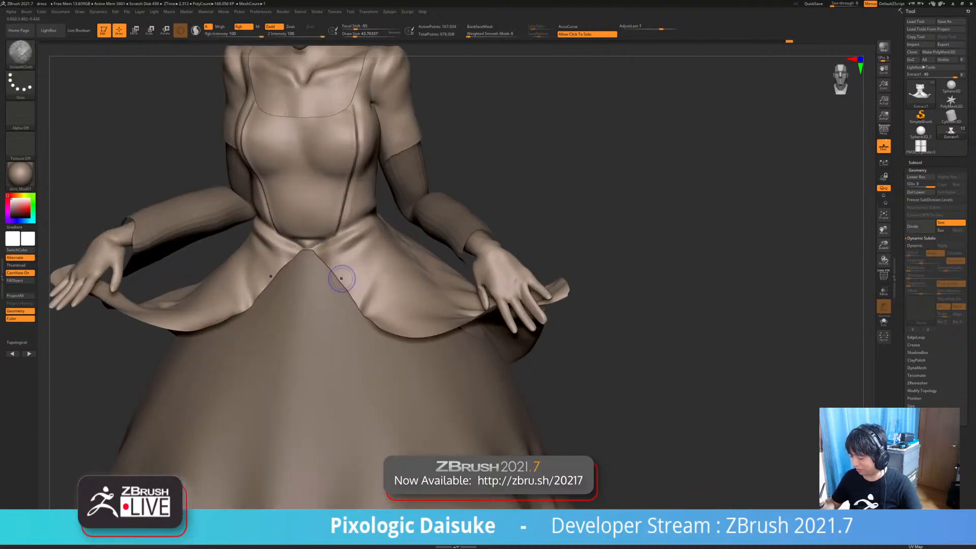
# Carve creases into the front peplum folds beside the opening with the DamStandard brush, smoothing between strokes
pyautogui.press('b')
pyautogui.press('d')
pyautogui.press('s')
pyautogui.keyDown('shift'); pyautogui.moveTo(330, 269); pyautogui.dragTo(356, 265, button='right'); pyautogui.keyUp('shift')
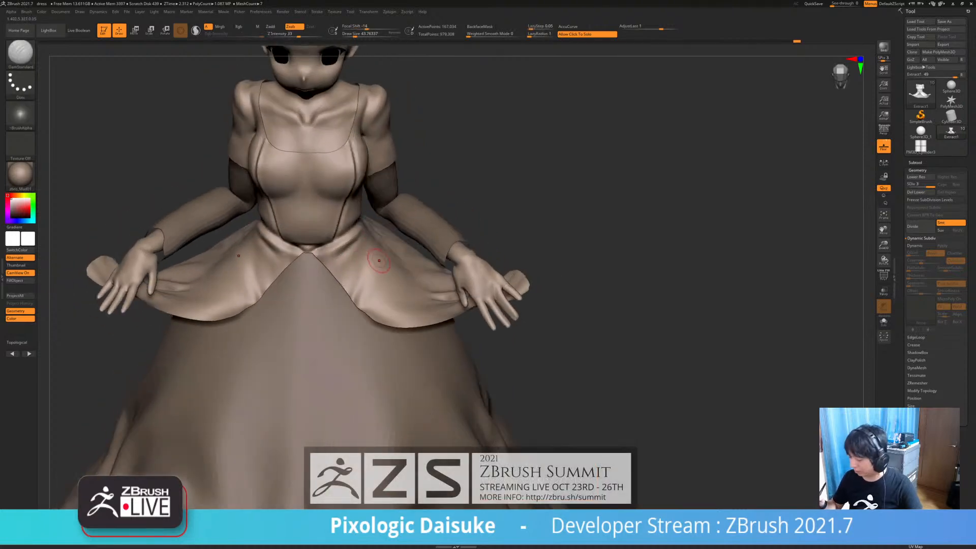
pyautogui.moveTo(359, 294)
pyautogui.mouseDown()
pyautogui.moveTo(370, 260)
pyautogui.moveTo(363, 270)
pyautogui.mouseUp()
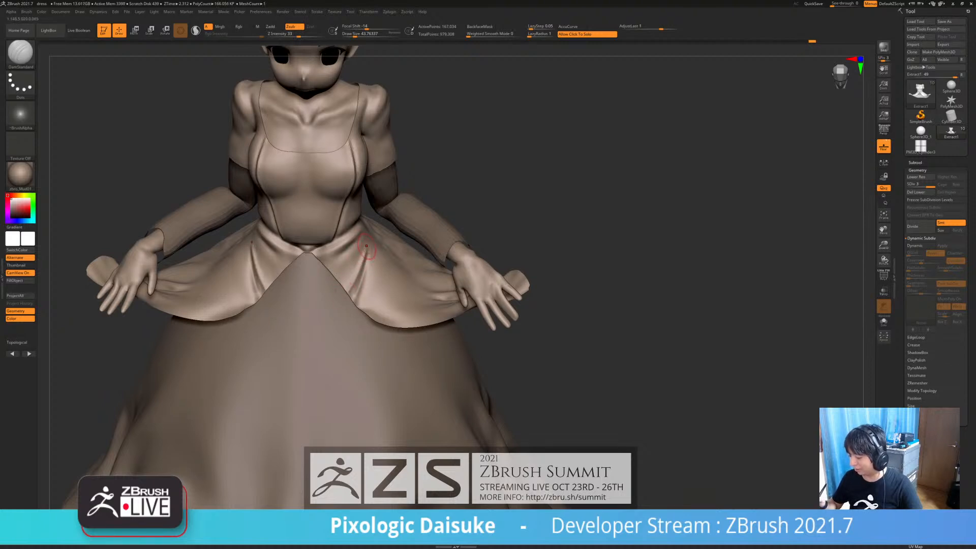
pyautogui.press('shift')
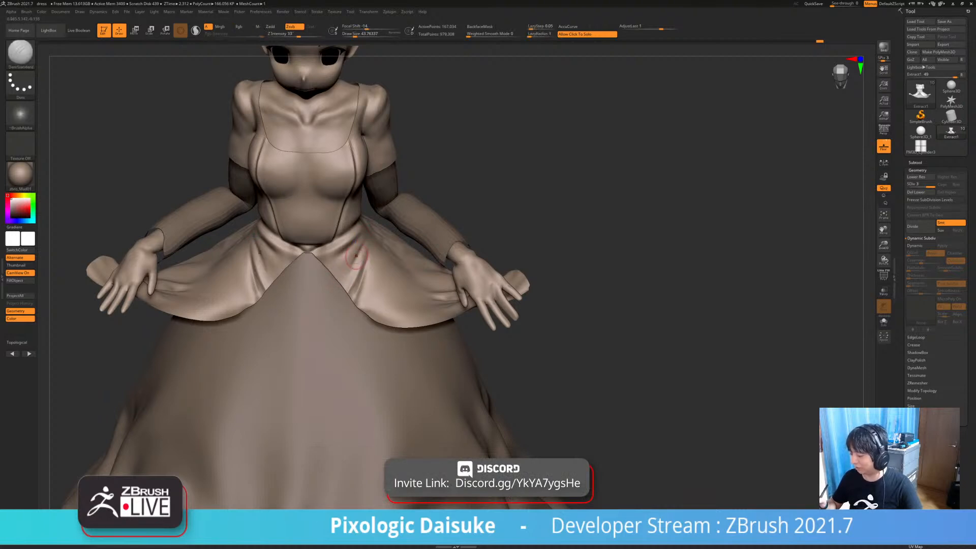
pyautogui.press('shift')
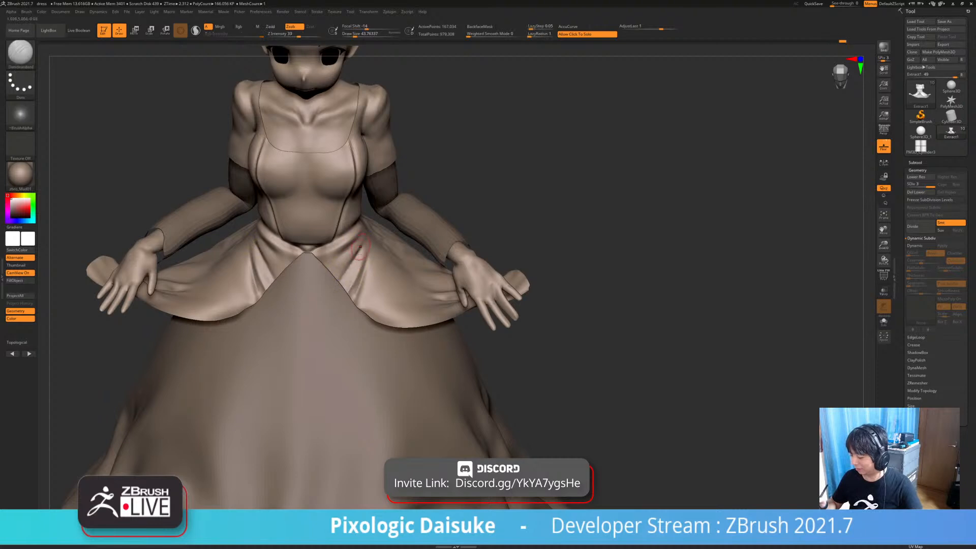
pyautogui.press('shift')
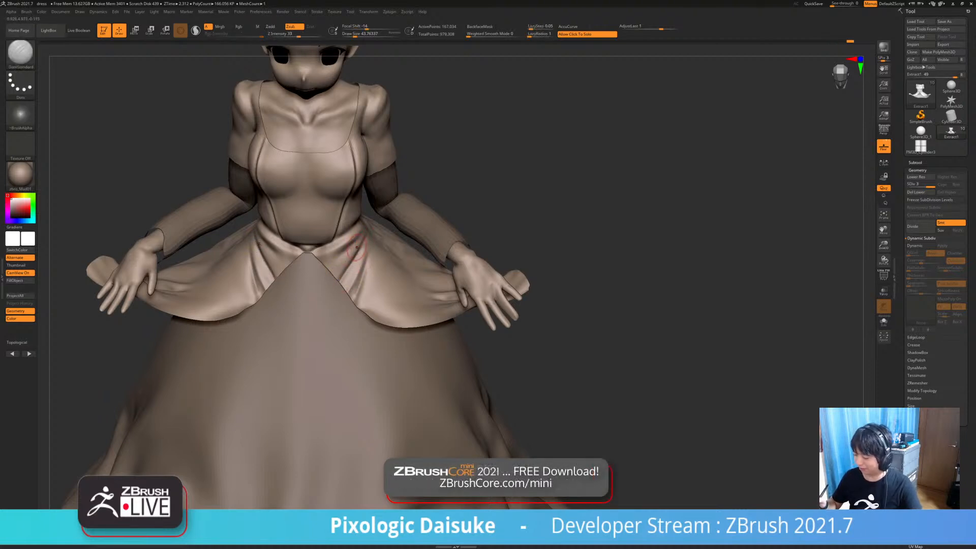
# Undo the last crease stroke and smooth the upper peplum folds below the waist at the hip
pyautogui.moveTo(355, 249); pyautogui.dragTo(356, 251, button='right')
pyautogui.hotkey('ctrl', 'z')
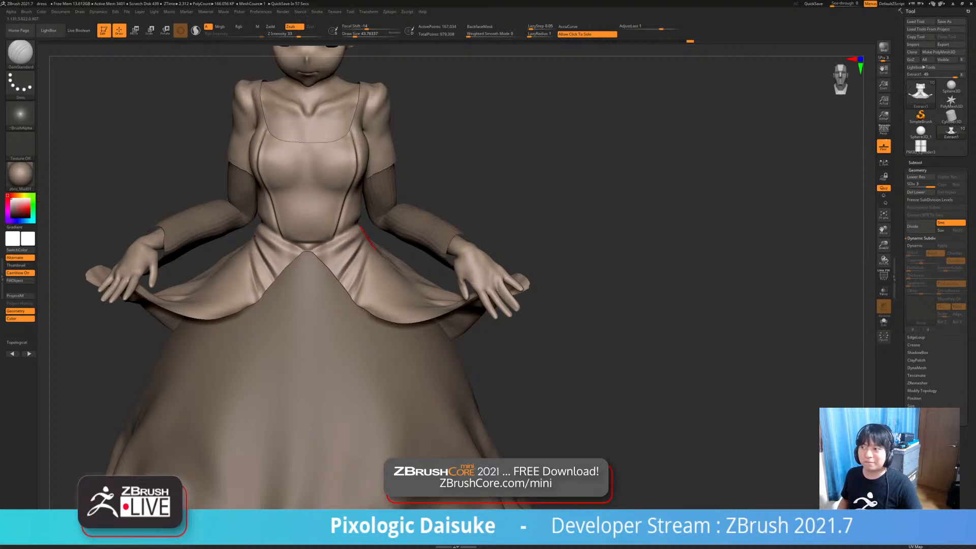
pyautogui.moveTo(368, 238); pyautogui.dragTo(367, 277, button='right')
pyautogui.moveTo(363, 240)
pyautogui.keyDown('shift'); pyautogui.mouseDown()
pyautogui.moveTo(351, 279)
pyautogui.moveTo(369, 249)
pyautogui.mouseUp(); pyautogui.keyUp('shift')
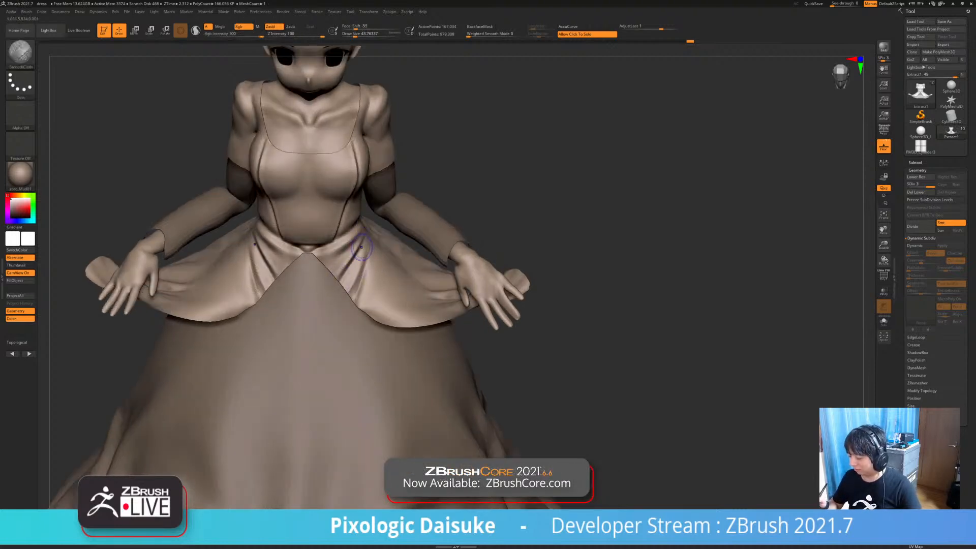
pyautogui.moveTo(372, 242); pyautogui.dragTo(330, 245, button='right')
pyautogui.moveTo(375, 222); pyautogui.dragTo(359, 262, button='right')
pyautogui.keyDown('shift'); pyautogui.moveTo(374, 224); pyautogui.dragTo(359, 272); pyautogui.keyUp('shift')
pyautogui.moveTo(359, 273); pyautogui.dragTo(361, 243, button='right')
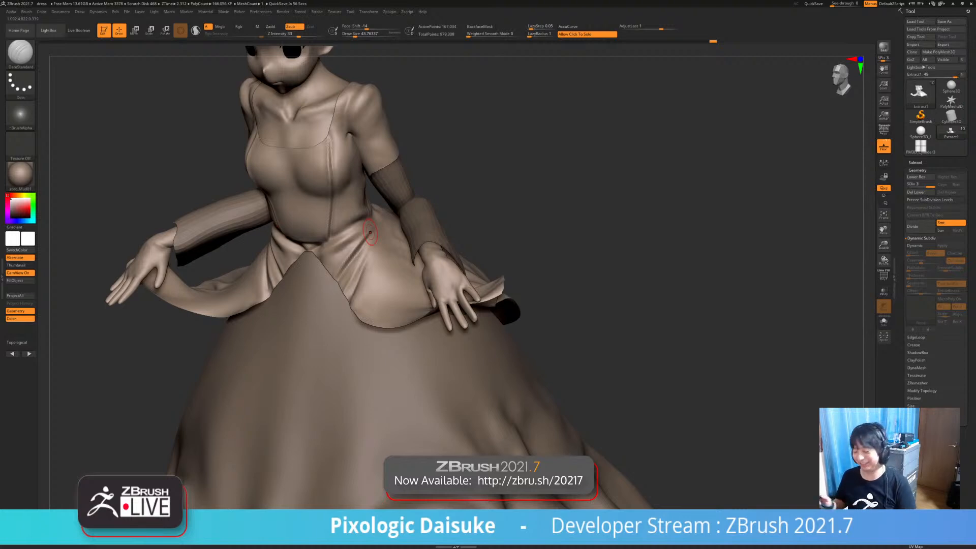
# Carve a long fold from the hip down the front peplum panel towards its hem and soften it
pyautogui.keyDown('shift'); pyautogui.moveTo(370, 232); pyautogui.dragTo(375, 262, button='right'); pyautogui.keyUp('shift')
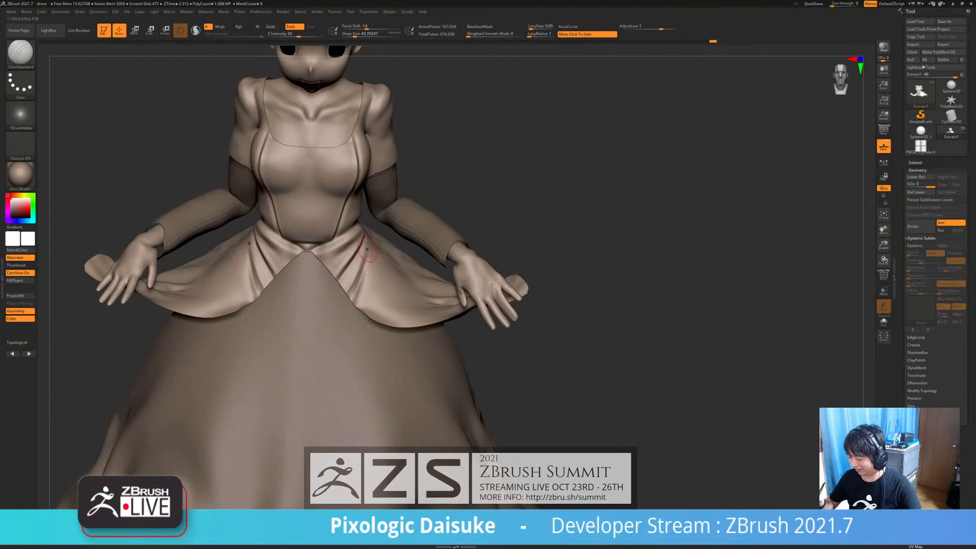
pyautogui.moveTo(366, 251); pyautogui.dragTo(358, 301)
pyautogui.keyDown('ctrl'); pyautogui.moveTo(362, 274); pyautogui.dragTo(368, 256, button='right'); pyautogui.keyUp('ctrl')
pyautogui.moveTo(366, 267); pyautogui.dragTo(366, 281)
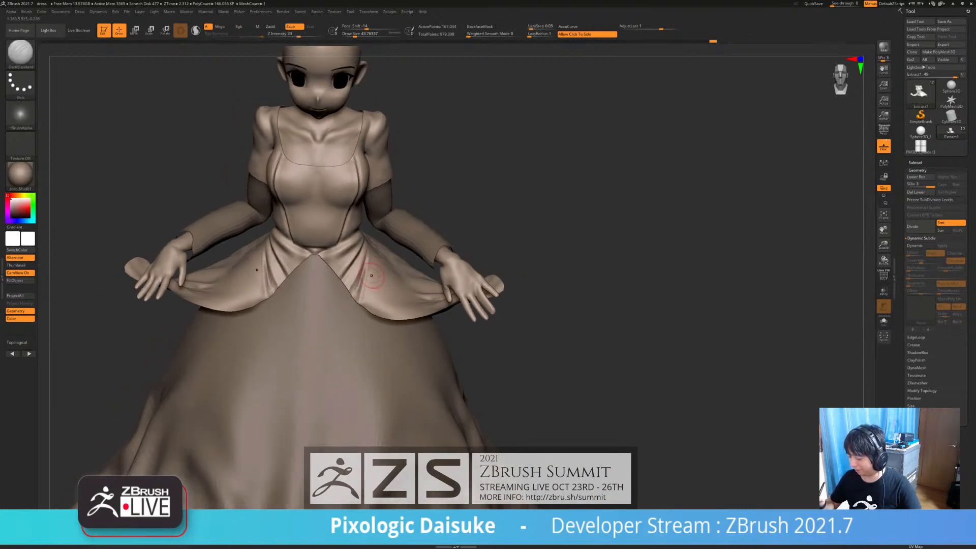
pyautogui.press('shift')
pyautogui.keyDown('ctrl'); pyautogui.moveTo(369, 291); pyautogui.dragTo(367, 278, button='right'); pyautogui.keyUp('ctrl')
pyautogui.moveTo(367, 279)
pyautogui.mouseDown(button='right')
pyautogui.moveTo(357, 305)
pyautogui.moveTo(362, 261)
pyautogui.mouseUp(button='right')
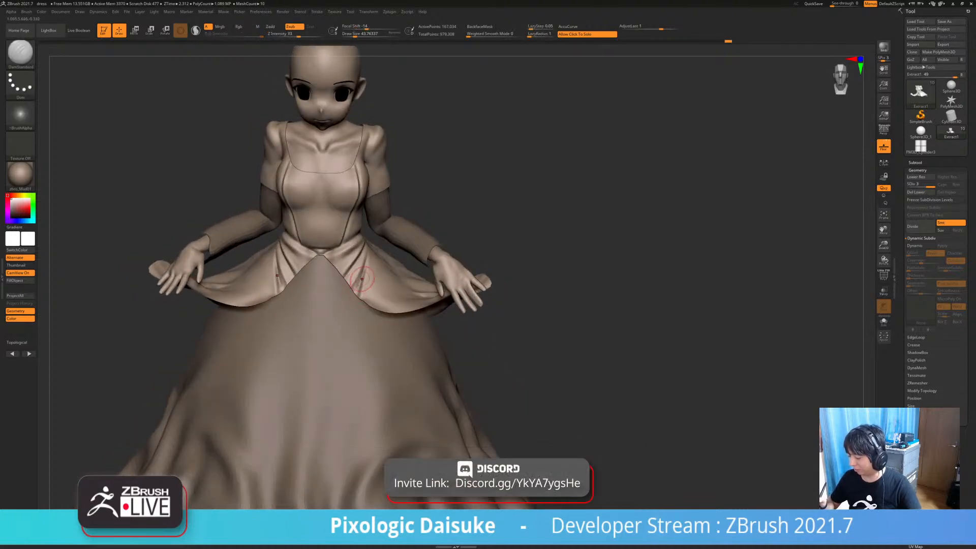
pyautogui.moveTo(369, 299)
pyautogui.keyDown('ctrl'); pyautogui.mouseDown(button='right')
pyautogui.moveTo(367, 279)
pyautogui.moveTo(321, 282)
pyautogui.moveTo(370, 266)
pyautogui.moveTo(358, 285)
pyautogui.moveTo(357, 273)
pyautogui.mouseUp(button='right'); pyautogui.keyUp('ctrl')
pyautogui.press('shift')
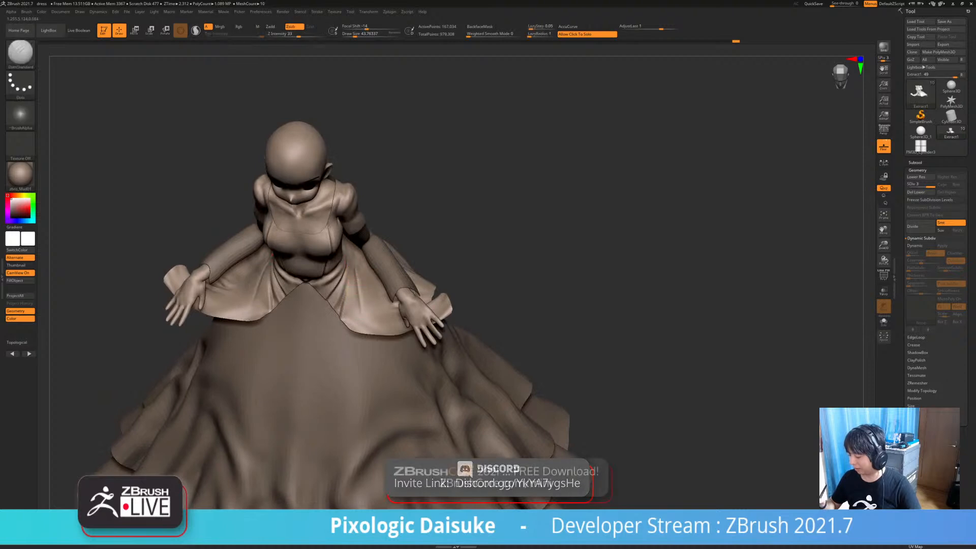
# Shape and smooth the lower end of the front peplum folds near the hem
pyautogui.press('shift')
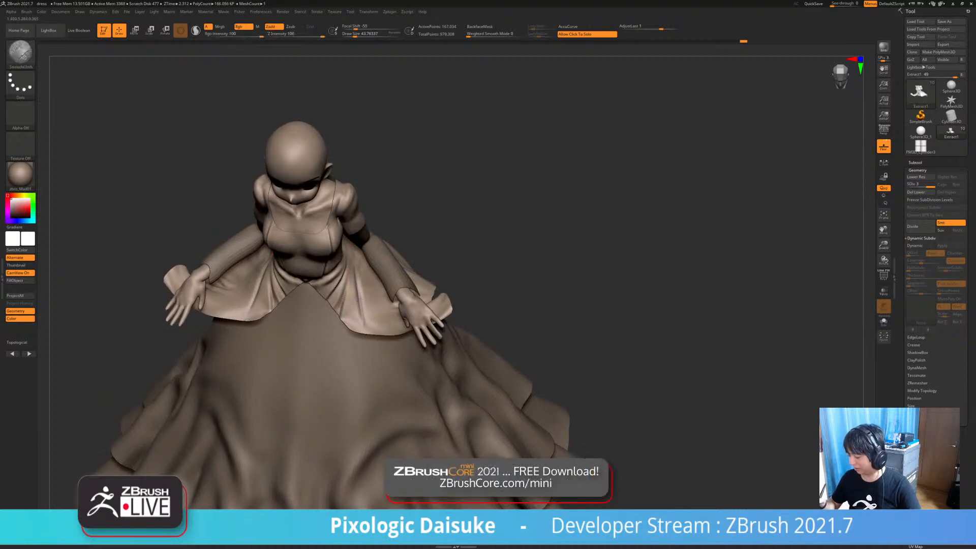
pyautogui.moveTo(359, 299); pyautogui.dragTo(361, 285, button='right')
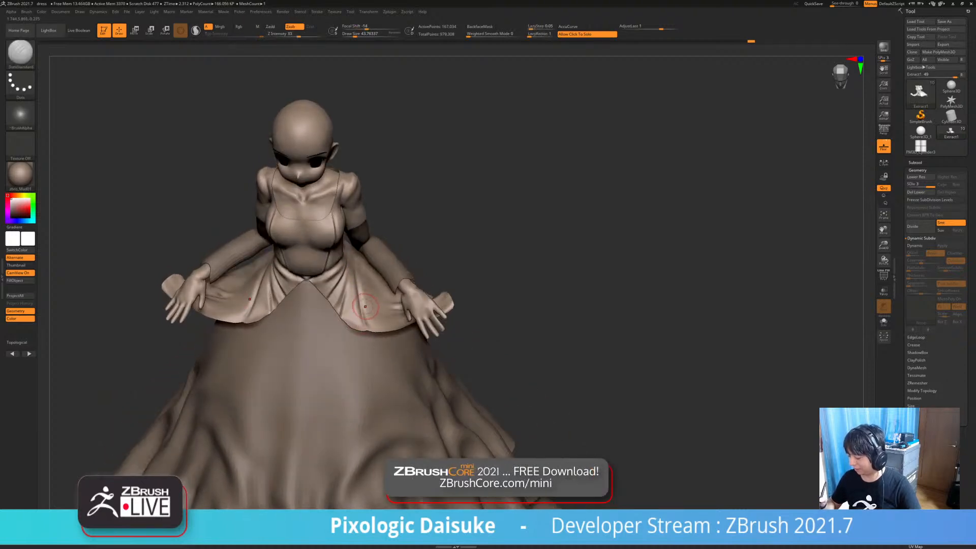
pyautogui.keyDown('alt'); pyautogui.moveTo(360, 305); pyautogui.dragTo(372, 320); pyautogui.keyUp('alt')
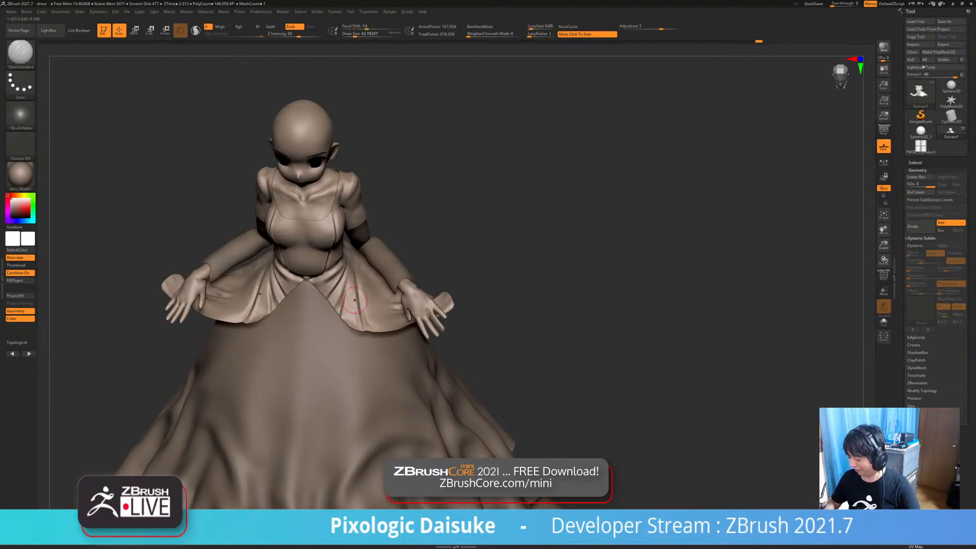
pyautogui.press('shift')
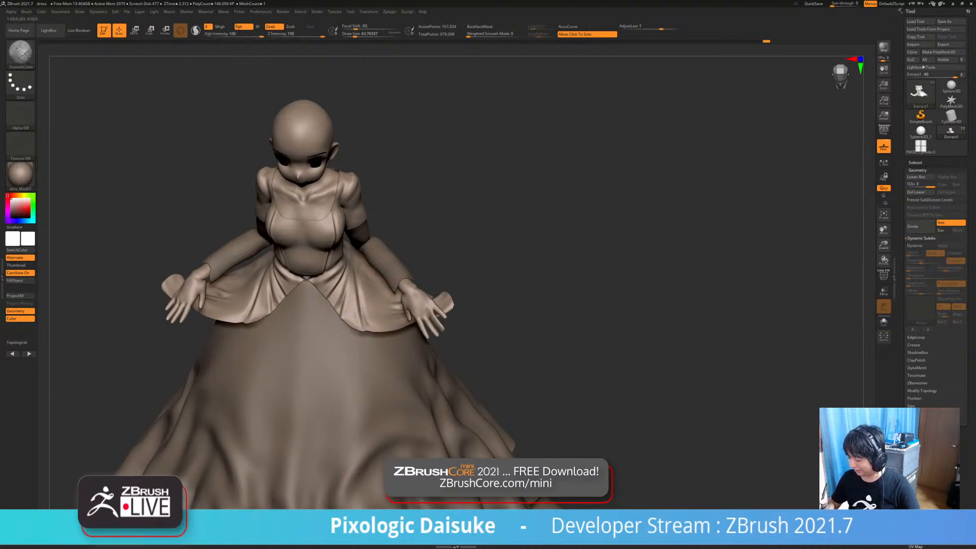
pyautogui.keyDown('shift'); pyautogui.moveTo(362, 310); pyautogui.dragTo(360, 295); pyautogui.keyUp('shift')
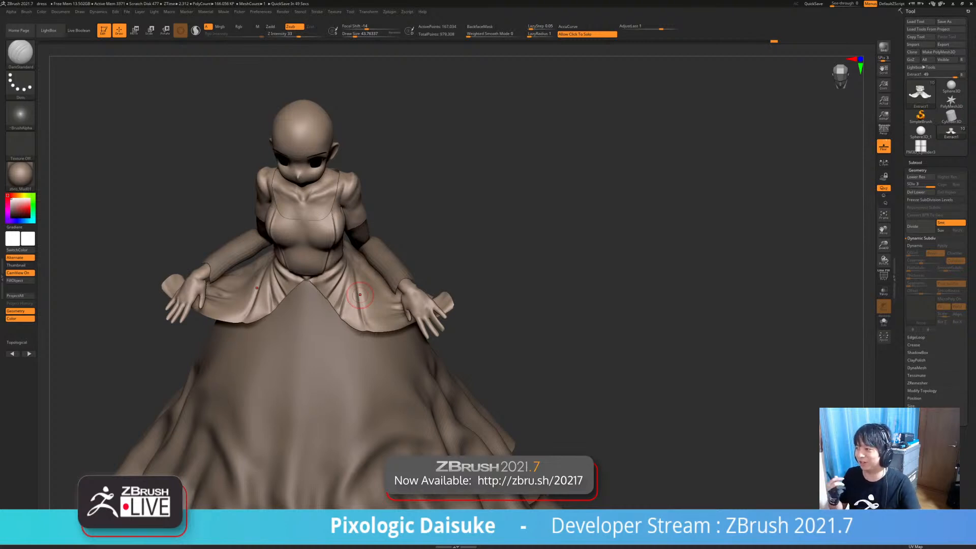
# Carve another crease into the front peplum panel beside the forearm and blend it towards the hem
pyautogui.moveTo(361, 295)
pyautogui.mouseDown(button='right')
pyautogui.moveTo(355, 283)
pyautogui.moveTo(361, 292)
pyautogui.mouseUp(button='right')
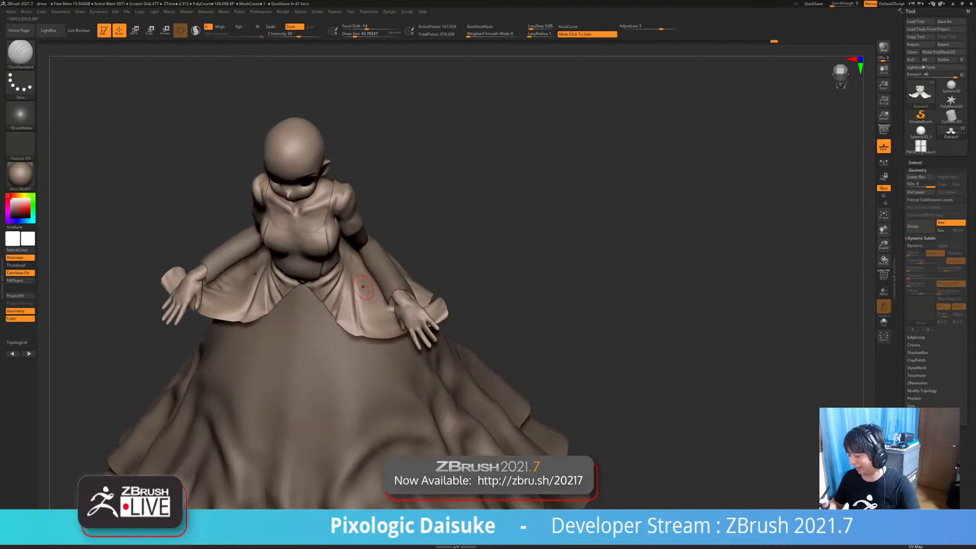
pyautogui.moveTo(364, 284); pyautogui.dragTo(368, 315)
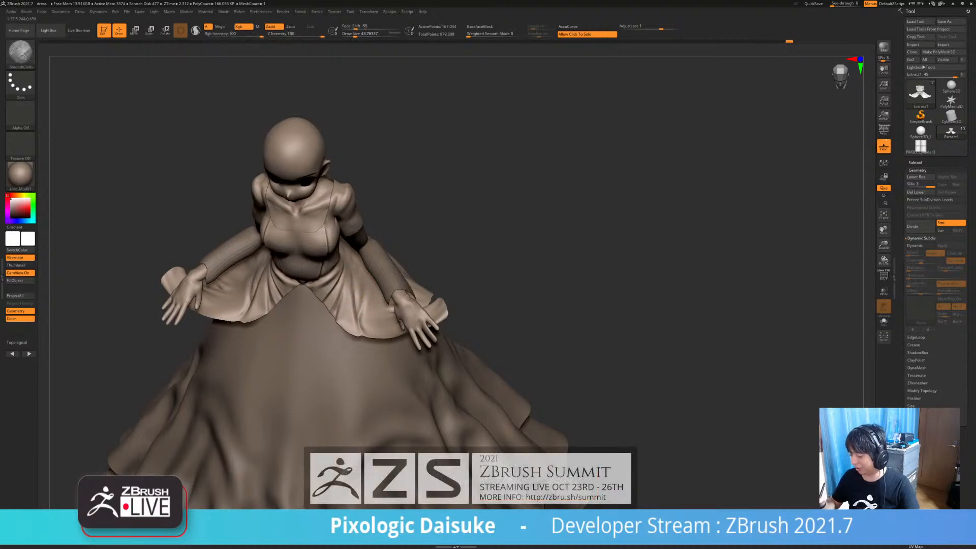
pyautogui.moveTo(362, 292)
pyautogui.mouseDown(button='right')
pyautogui.moveTo(360, 279)
pyautogui.moveTo(375, 304)
pyautogui.mouseUp(button='right')
pyautogui.keyDown('shift'); pyautogui.moveTo(371, 295); pyautogui.dragTo(375, 302); pyautogui.keyUp('shift')
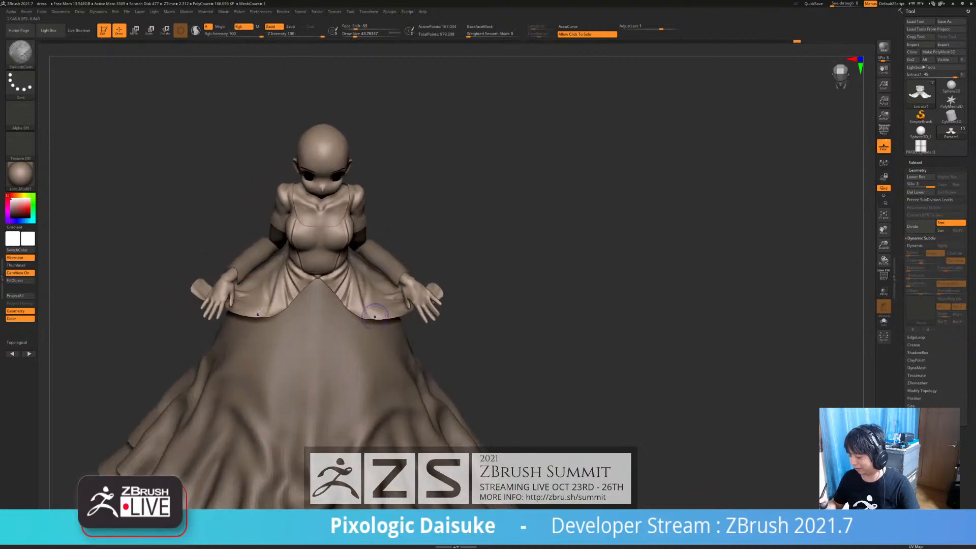
pyautogui.moveTo(373, 304); pyautogui.dragTo(369, 274, button='right')
# Isolate the dress top with Solo and carve a smoothed crease into the peplum's side folds below the hand
pyautogui.moveTo(371, 276); pyautogui.dragTo(416, 262)
pyautogui.moveTo(415, 264); pyautogui.dragTo(410, 258, button='right')
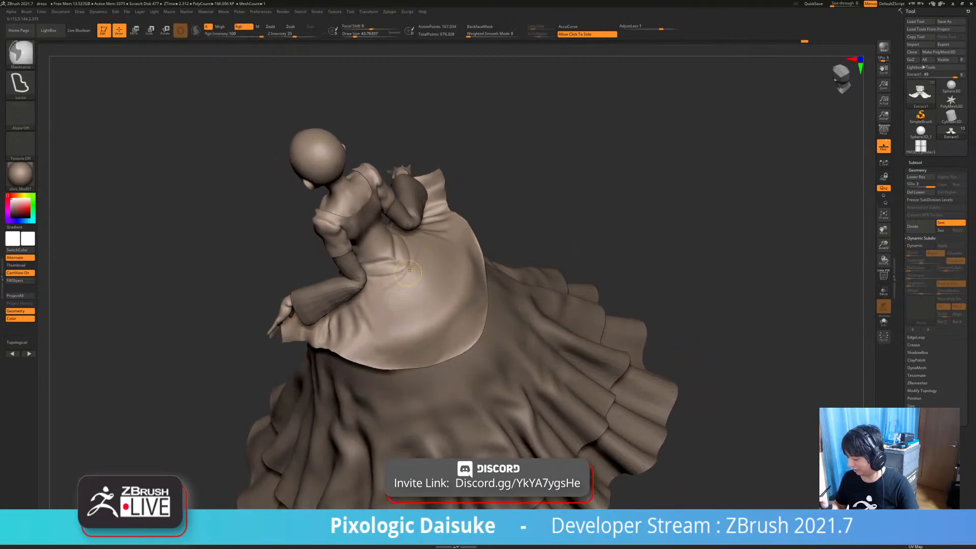
pyautogui.keyDown('shift'); pyautogui.moveTo(412, 279); pyautogui.dragTo(369, 294); pyautogui.keyUp('shift')
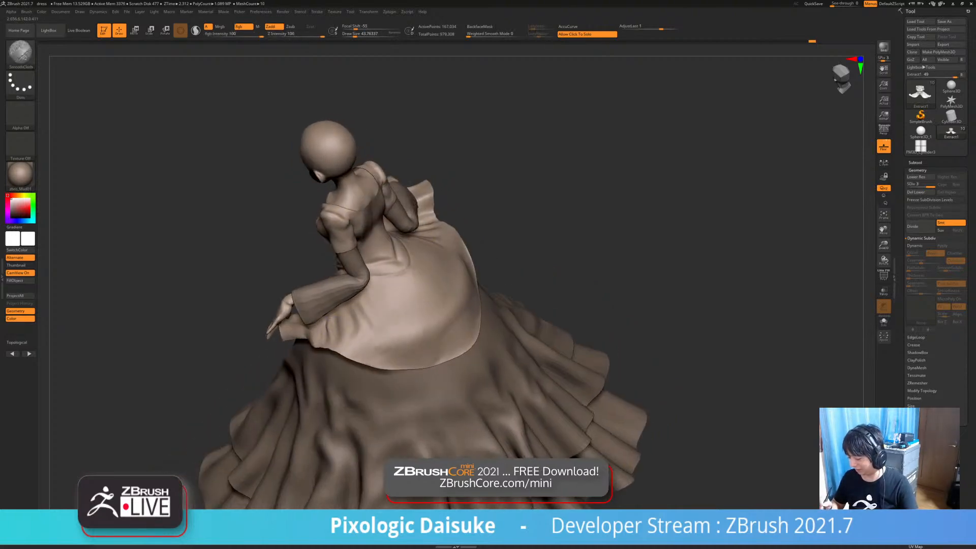
pyautogui.moveTo(661, 214); pyautogui.dragTo(640, 285)
pyautogui.moveTo(336, 342); pyautogui.dragTo(320, 315, button='right')
pyautogui.hotkey('shift', 'alt', 's')
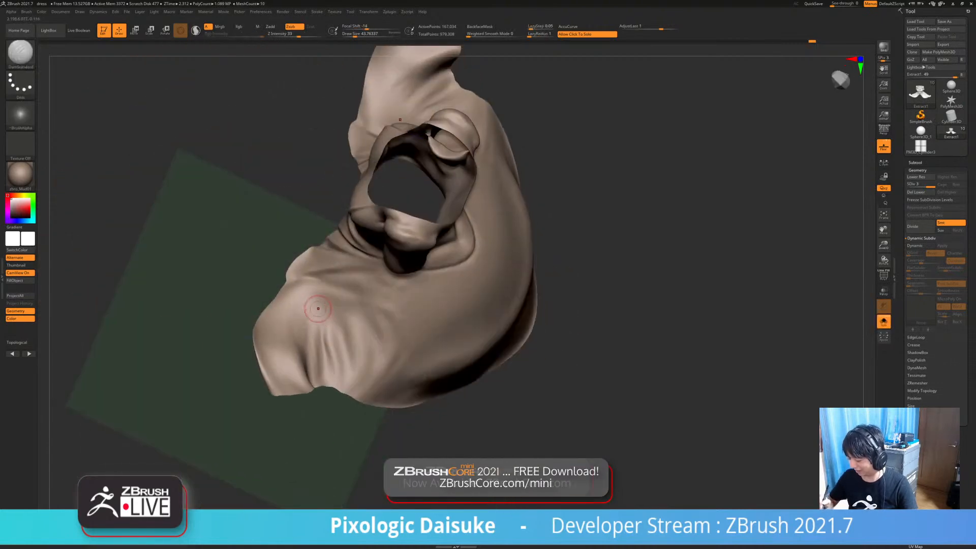
pyautogui.press('shift')
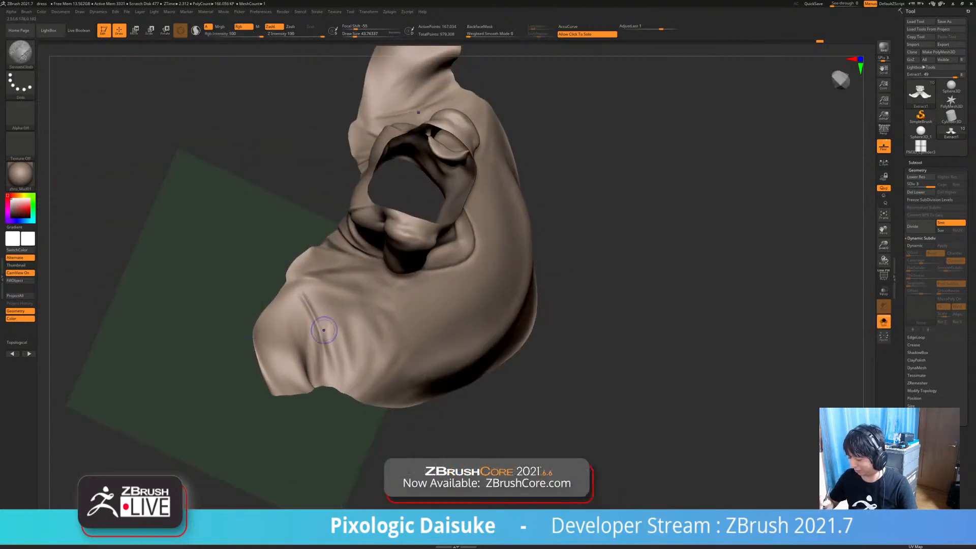
pyautogui.moveTo(338, 293)
pyautogui.keyDown('alt'); pyautogui.mouseDown(button='right')
pyautogui.moveTo(336, 276)
pyautogui.moveTo(328, 287)
pyautogui.moveTo(316, 279)
pyautogui.mouseUp(button='right'); pyautogui.keyUp('alt')
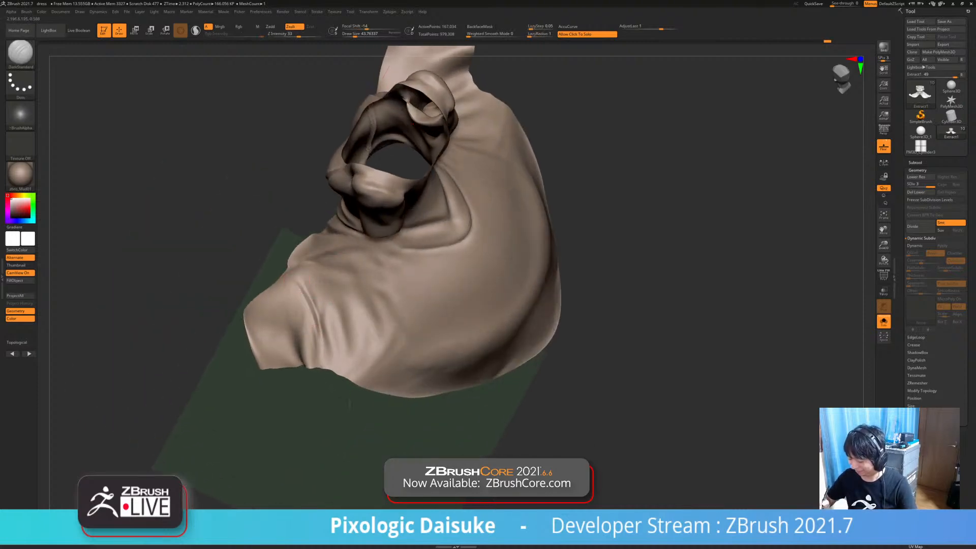
pyautogui.press('shift')
# Deepen and smooth the remaining side folds of the peplum, and show the full figure again
pyautogui.moveTo(319, 287)
pyautogui.mouseDown(button='right')
pyautogui.moveTo(322, 302)
pyautogui.moveTo(292, 288)
pyautogui.mouseUp(button='right')
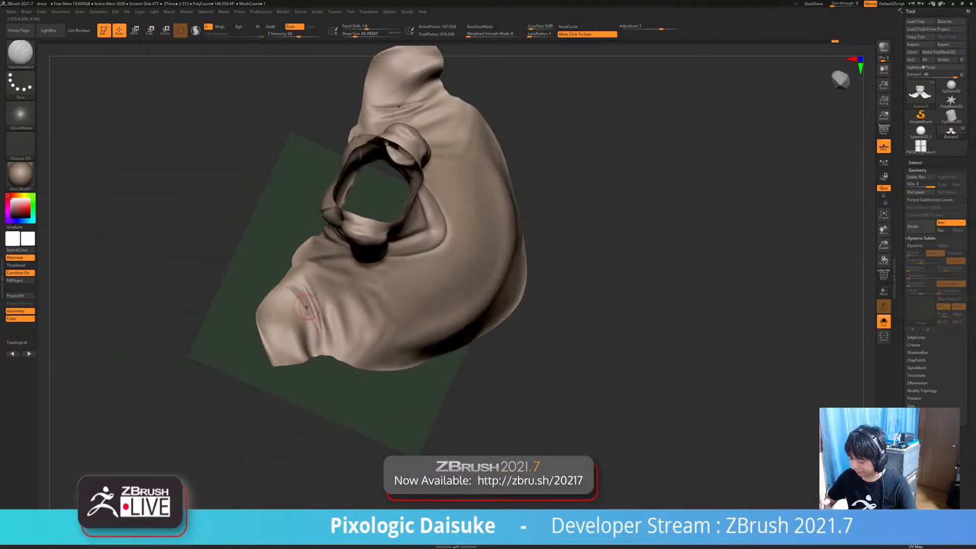
pyautogui.press('shift')
pyautogui.keyDown('shift'); pyautogui.moveTo(311, 317); pyautogui.dragTo(325, 334); pyautogui.keyUp('shift')
pyautogui.moveTo(325, 333); pyautogui.dragTo(327, 305, button='right')
pyautogui.moveTo(321, 289)
pyautogui.mouseDown()
pyautogui.moveTo(344, 326)
pyautogui.moveTo(331, 298)
pyautogui.mouseUp()
pyautogui.keyDown('ctrl'); pyautogui.moveTo(336, 300); pyautogui.dragTo(346, 280, button='right'); pyautogui.keyUp('ctrl')
pyautogui.moveTo(338, 277); pyautogui.dragTo(359, 311)
pyautogui.moveTo(359, 312)
pyautogui.mouseDown(button='right')
pyautogui.moveTo(444, 304)
pyautogui.moveTo(415, 320)
pyautogui.moveTo(402, 290)
pyautogui.moveTo(356, 292)
pyautogui.moveTo(392, 276)
pyautogui.mouseUp(button='right')
pyautogui.click(458, 311)
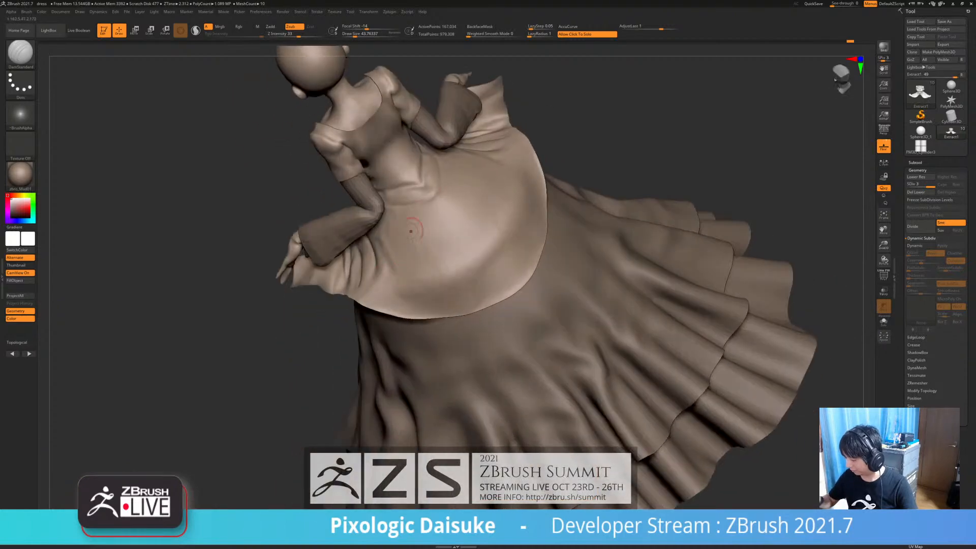
# Carve a U-shaped drape fold across the upper back of the overskirt with the DamStandard brush
pyautogui.moveTo(392, 249)
pyautogui.mouseDown()
pyautogui.moveTo(450, 253)
pyautogui.moveTo(428, 253)
pyautogui.moveTo(471, 246)
pyautogui.moveTo(413, 254)
pyautogui.moveTo(470, 245)
pyautogui.moveTo(483, 231)
pyautogui.mouseUp()
pyautogui.moveTo(492, 194)
pyautogui.mouseDown()
pyautogui.moveTo(490, 216)
pyautogui.moveTo(452, 248)
pyautogui.mouseUp()
pyautogui.moveTo(468, 234)
pyautogui.mouseDown(button='right')
pyautogui.moveTo(501, 192)
pyautogui.moveTo(460, 219)
pyautogui.moveTo(455, 244)
pyautogui.mouseUp(button='right')
pyautogui.moveTo(474, 189)
pyautogui.mouseDown()
pyautogui.moveTo(466, 216)
pyautogui.moveTo(438, 239)
pyautogui.mouseUp()
pyautogui.moveTo(444, 219)
pyautogui.mouseDown(button='right')
pyautogui.moveTo(465, 211)
pyautogui.moveTo(469, 194)
pyautogui.mouseUp(button='right')
pyautogui.moveTo(469, 195); pyautogui.dragTo(441, 236)
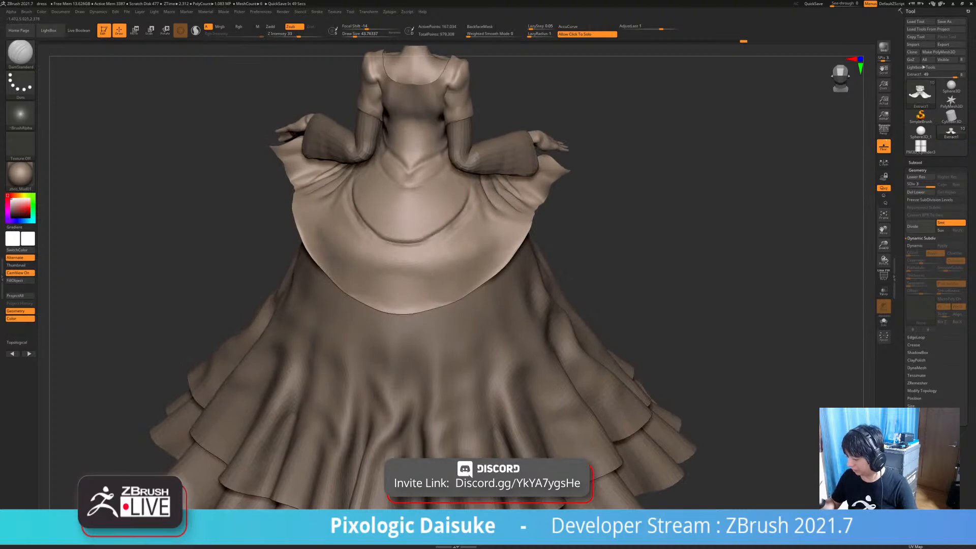
pyautogui.moveTo(443, 233); pyautogui.dragTo(451, 207, button='right')
pyautogui.moveTo(329, 155); pyautogui.dragTo(365, 180, button='right')
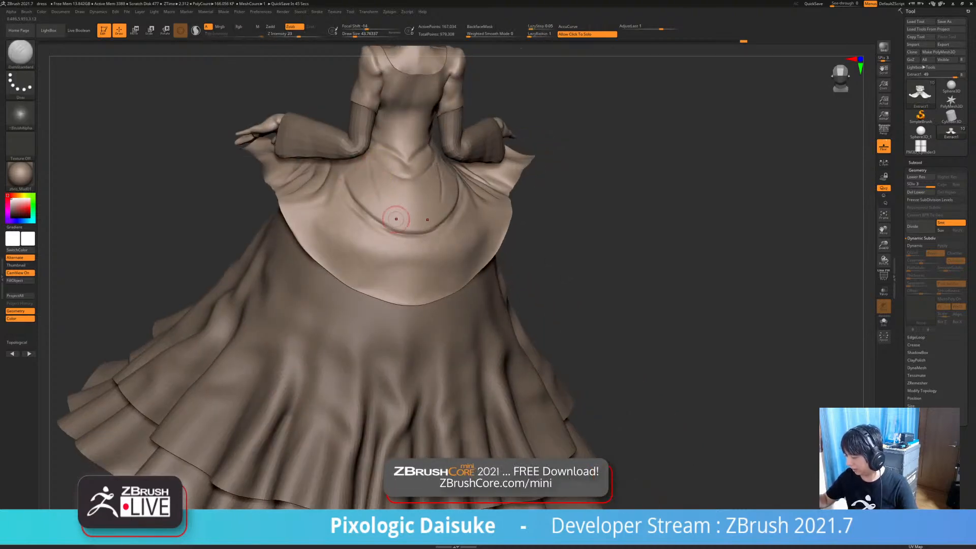
pyautogui.moveTo(401, 193)
pyautogui.mouseDown(button='right')
pyautogui.moveTo(449, 196)
pyautogui.moveTo(456, 186)
pyautogui.moveTo(436, 229)
pyautogui.mouseUp(button='right')
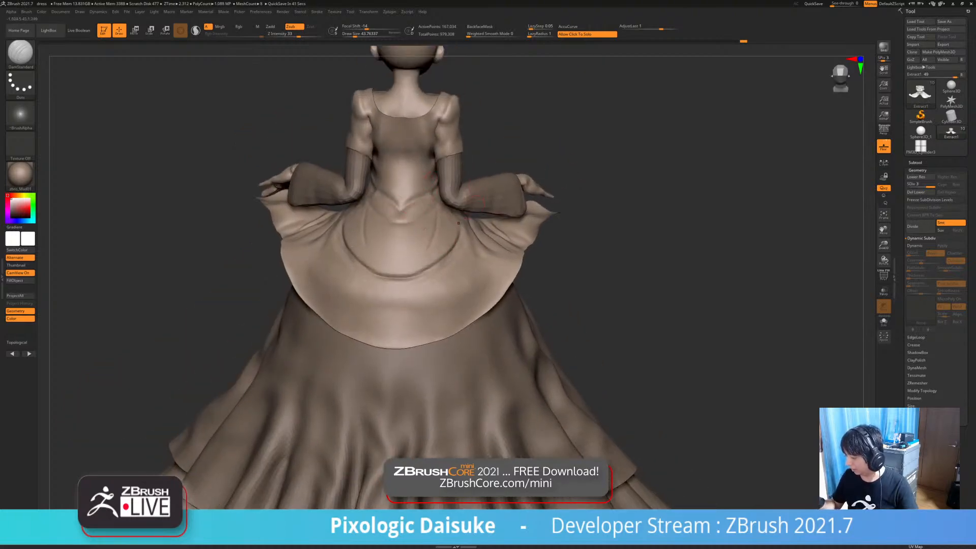
# Carve short curved creases just below the pointed back waistline of the overskirt and smooth them
pyautogui.press('shift')
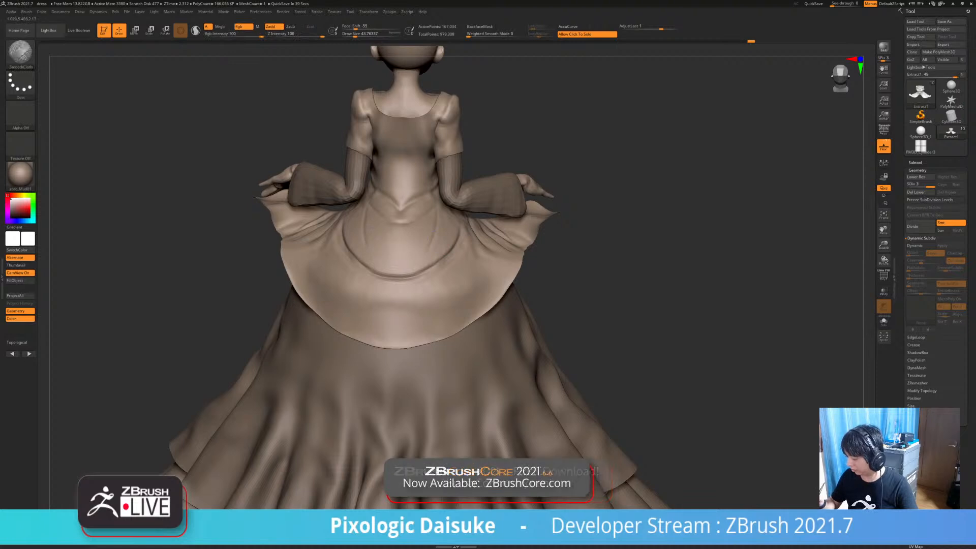
pyautogui.moveTo(370, 221); pyautogui.dragTo(416, 245)
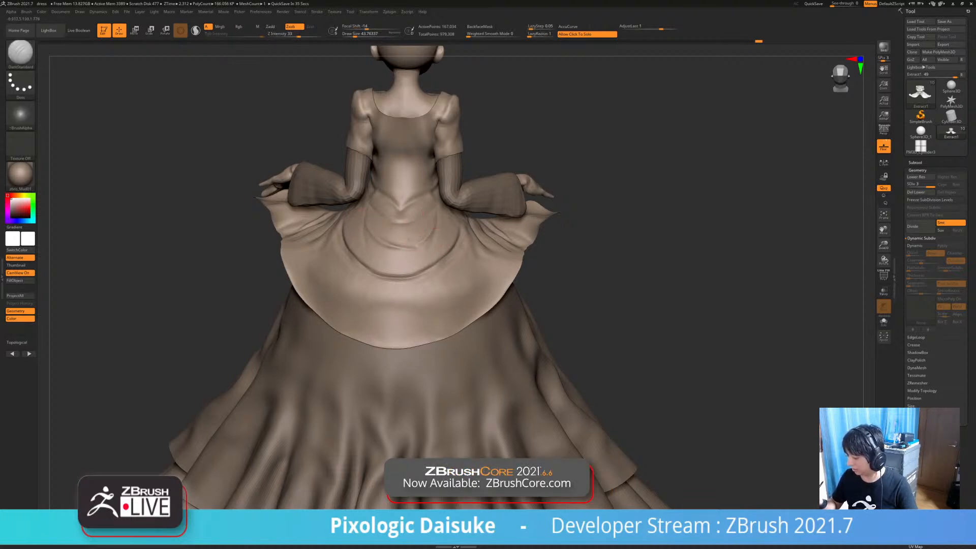
pyautogui.press('shift')
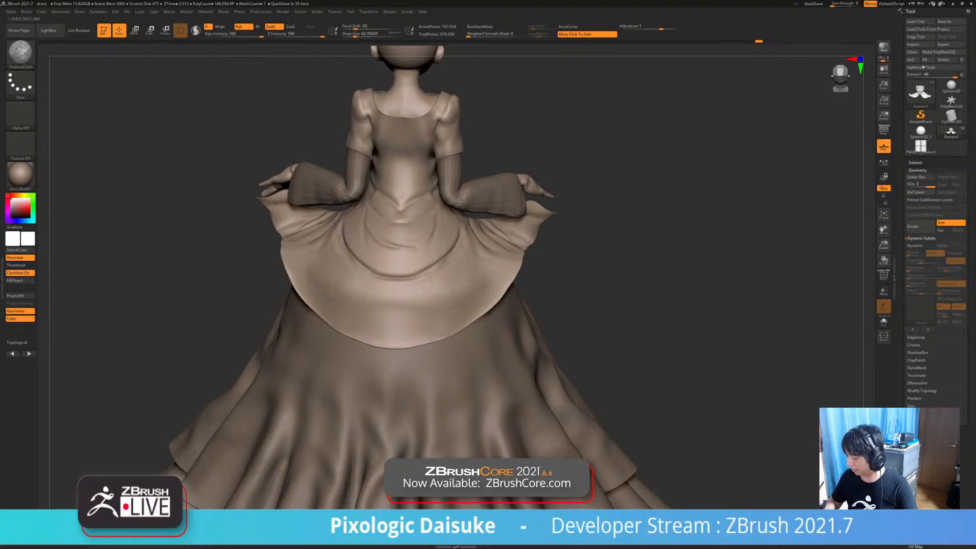
pyautogui.moveTo(386, 234); pyautogui.dragTo(422, 236)
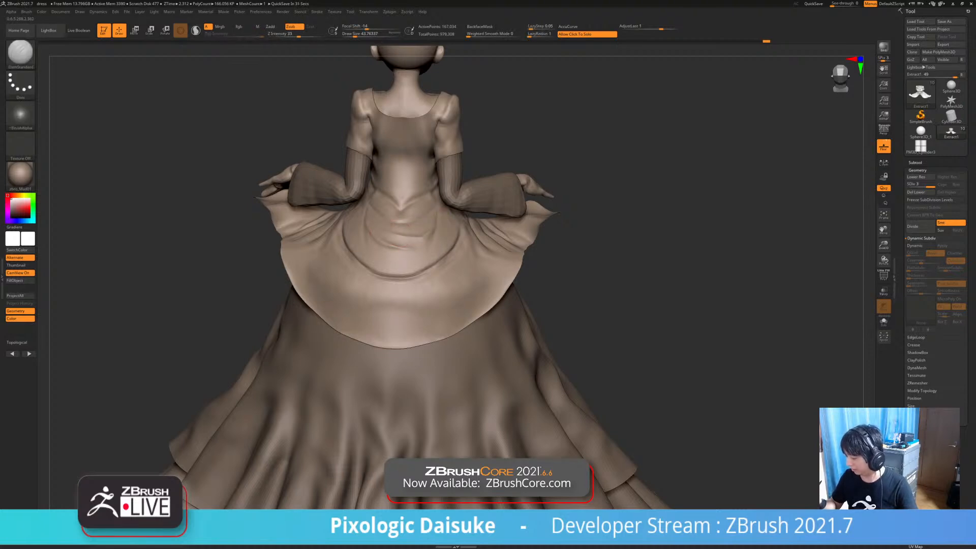
pyautogui.press('shift')
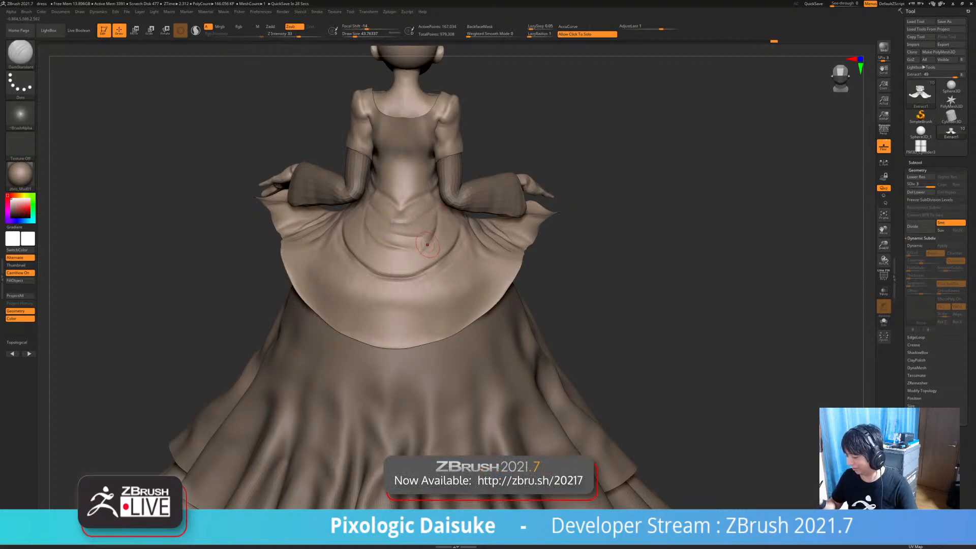
pyautogui.keyDown('shift'); pyautogui.moveTo(417, 253); pyautogui.dragTo(437, 235); pyautogui.keyUp('shift')
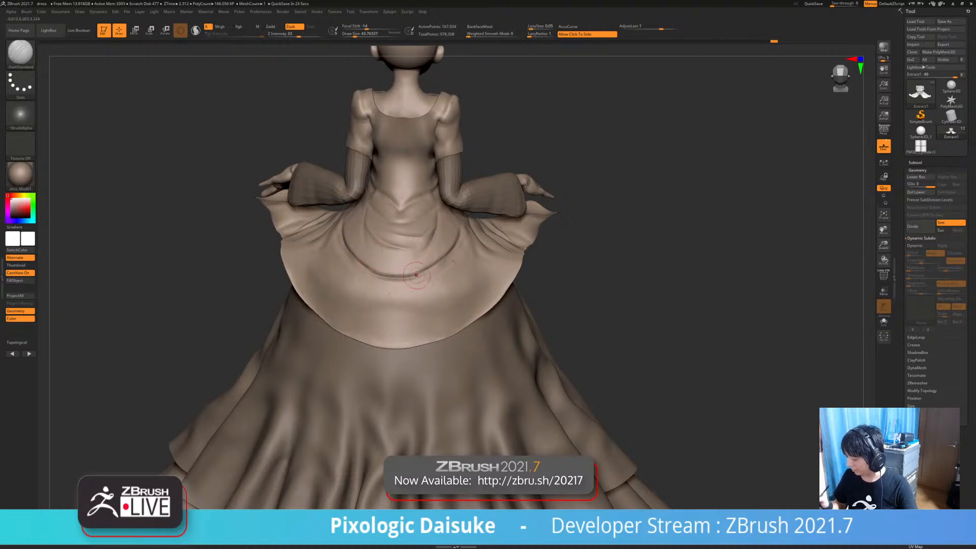
pyautogui.moveTo(376, 257); pyautogui.dragTo(416, 244)
# Carve a diagonal crease across the lower back of the overskirt, from the right hip towards the hem
pyautogui.keyDown('ctrl'); pyautogui.moveTo(451, 253); pyautogui.dragTo(451, 292, button='right'); pyautogui.keyUp('ctrl')
pyautogui.moveTo(450, 284); pyautogui.dragTo(401, 304)
pyautogui.hotkey('ctrl', 'z')
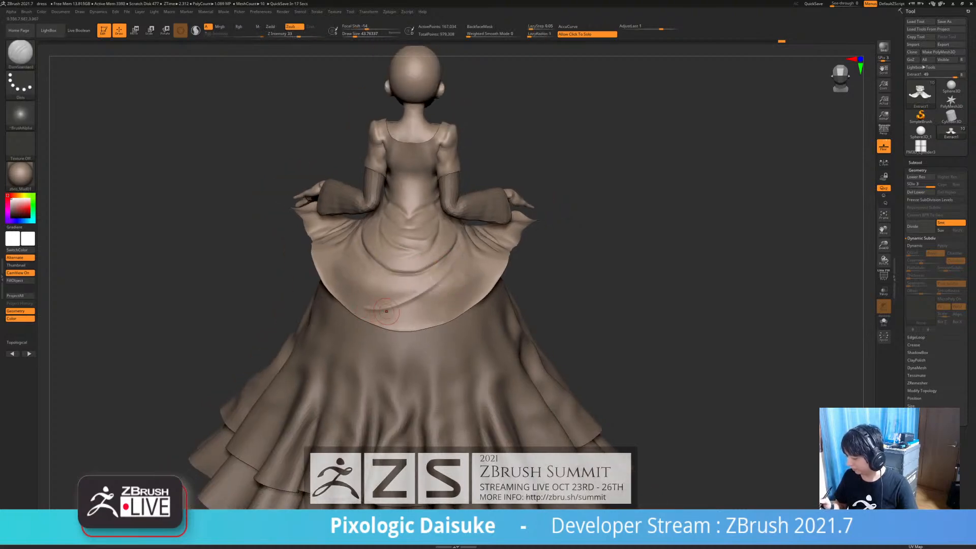
pyautogui.press('shift')
pyautogui.keyDown('ctrl'); pyautogui.moveTo(477, 270); pyautogui.dragTo(484, 300, button='right'); pyautogui.keyUp('ctrl')
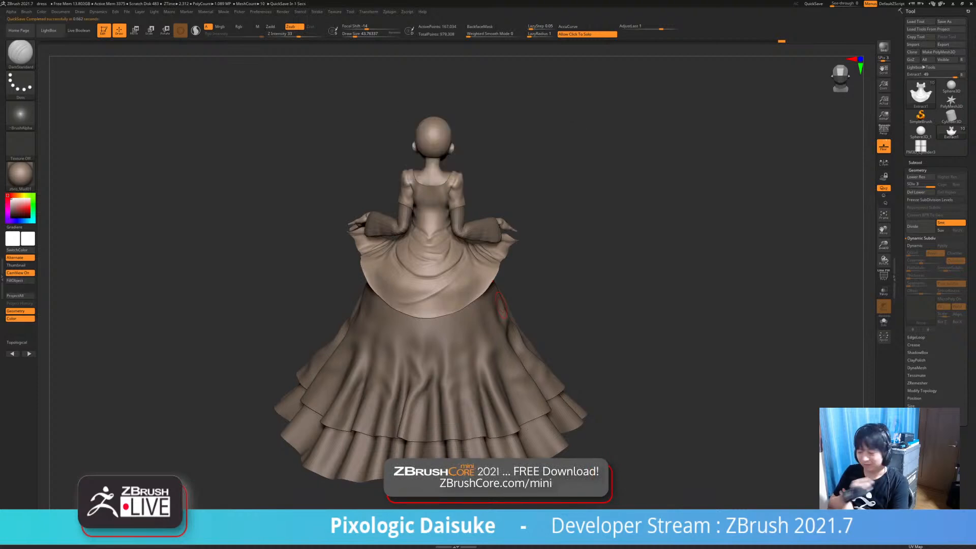
# Switch to the Standard brush with a larger draw size and add volume along the lower diagonal fold
pyautogui.moveTo(501, 305)
pyautogui.mouseDown(button='right')
pyautogui.moveTo(463, 308)
pyautogui.moveTo(471, 386)
pyautogui.moveTo(508, 383)
pyautogui.moveTo(399, 428)
pyautogui.moveTo(399, 405)
pyautogui.mouseUp(button='right')
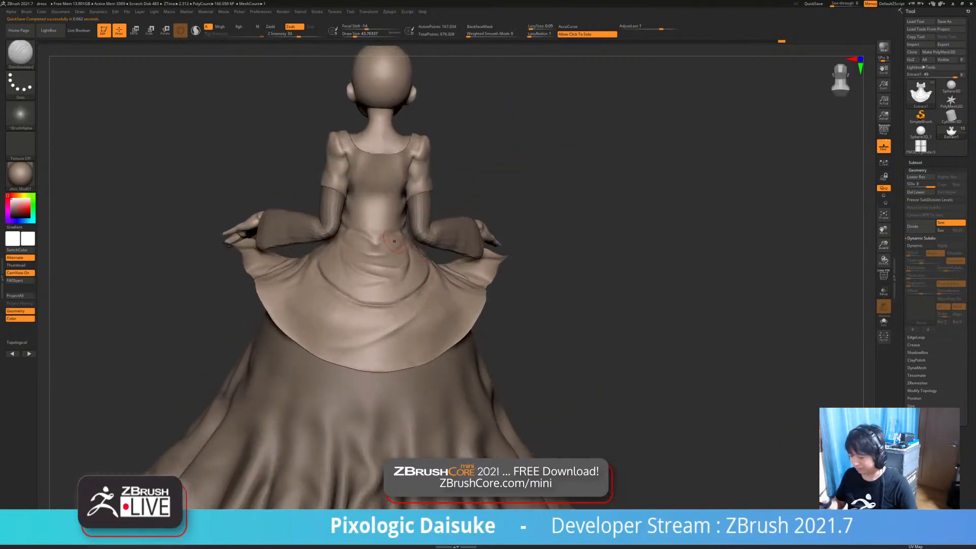
pyautogui.press('b')
pyautogui.press('s')
pyautogui.press('t')
pyautogui.press('b')
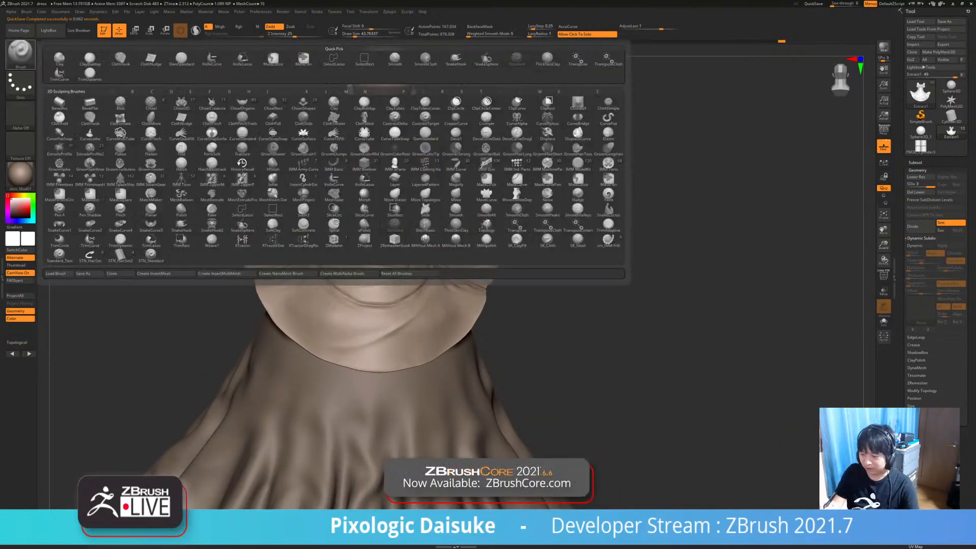
pyautogui.moveTo(355, 35); pyautogui.dragTo(360, 34)
pyautogui.moveTo(356, 325); pyautogui.dragTo(340, 326, button='right')
pyautogui.moveTo(348, 345)
pyautogui.mouseDown()
pyautogui.moveTo(394, 327)
pyautogui.moveTo(384, 327)
pyautogui.mouseUp()
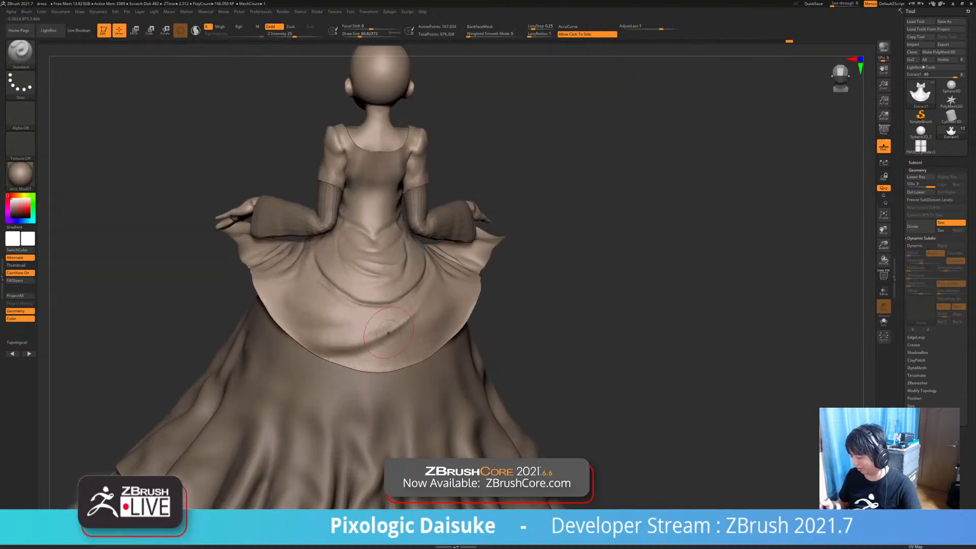
# Reduce the draw size to about 54, strengthen the diagonal fold running to the right hip, and smooth it
pyautogui.moveTo(406, 351); pyautogui.dragTo(416, 307, button='right')
pyautogui.moveTo(417, 306); pyautogui.dragTo(355, 338)
pyautogui.moveTo(360, 35); pyautogui.dragTo(356, 35)
pyautogui.moveTo(420, 229); pyautogui.dragTo(426, 277, button='right')
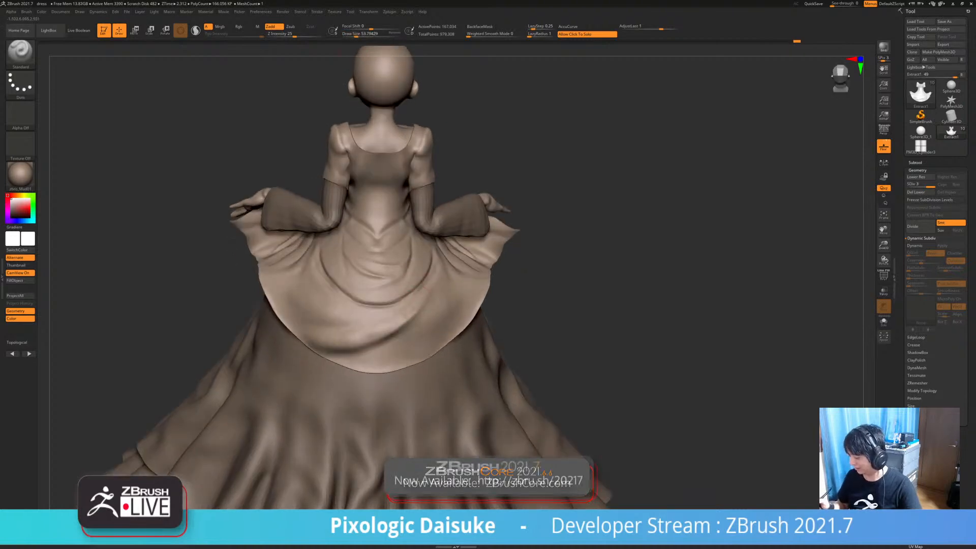
pyautogui.moveTo(430, 297); pyautogui.dragTo(351, 341)
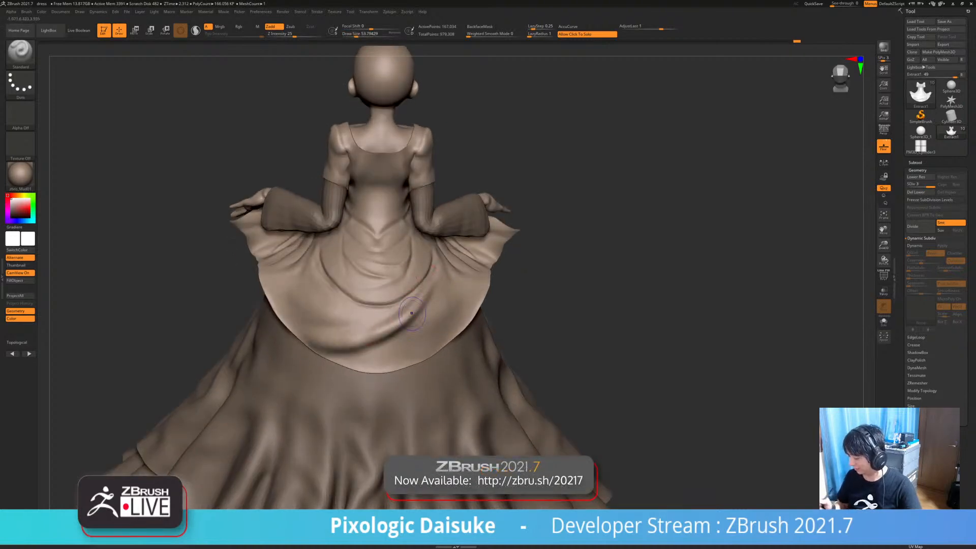
pyautogui.press('shift')
pyautogui.moveTo(441, 311); pyautogui.dragTo(435, 286, button='right')
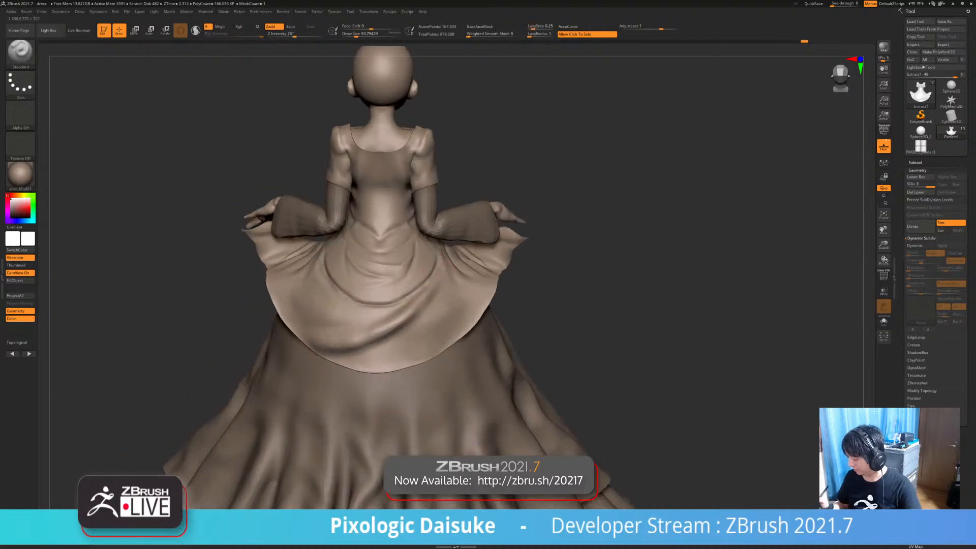
pyautogui.press('shift')
pyautogui.keyDown('shift'); pyautogui.moveTo(429, 305); pyautogui.dragTo(377, 326); pyautogui.keyUp('shift')
# Extend the long fold along the lower back hem of the overskirt and smooth its end
pyautogui.moveTo(245, 308)
pyautogui.mouseDown(button='right')
pyautogui.moveTo(351, 346)
pyautogui.moveTo(295, 350)
pyautogui.mouseUp(button='right')
pyautogui.moveTo(294, 350)
pyautogui.mouseDown()
pyautogui.moveTo(335, 352)
pyautogui.moveTo(327, 354)
pyautogui.mouseUp()
pyautogui.moveTo(325, 371)
pyautogui.mouseDown(button='right')
pyautogui.moveTo(330, 352)
pyautogui.moveTo(355, 338)
pyautogui.mouseUp(button='right')
pyautogui.keyDown('shift'); pyautogui.moveTo(328, 360); pyautogui.dragTo(340, 358); pyautogui.keyUp('shift')
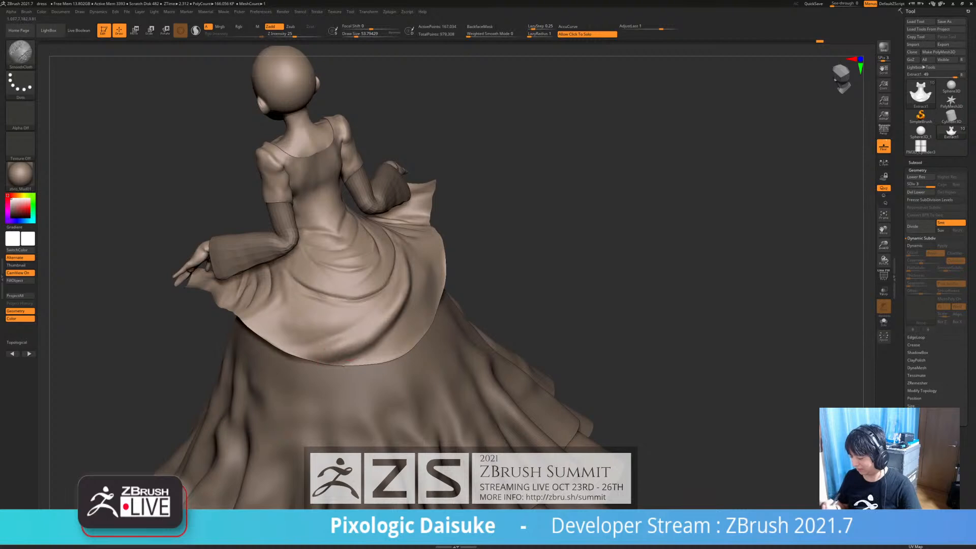
pyautogui.moveTo(331, 374); pyautogui.dragTo(328, 355, button='right')
pyautogui.moveTo(325, 358)
pyautogui.keyDown('shift'); pyautogui.mouseDown()
pyautogui.moveTo(350, 351)
pyautogui.moveTo(335, 356)
pyautogui.mouseUp(); pyautogui.keyUp('shift')
pyautogui.moveTo(348, 349)
pyautogui.mouseDown(button='right')
pyautogui.moveTo(346, 331)
pyautogui.moveTo(369, 319)
pyautogui.mouseUp(button='right')
pyautogui.press('ctrl')
pyautogui.press('shift')
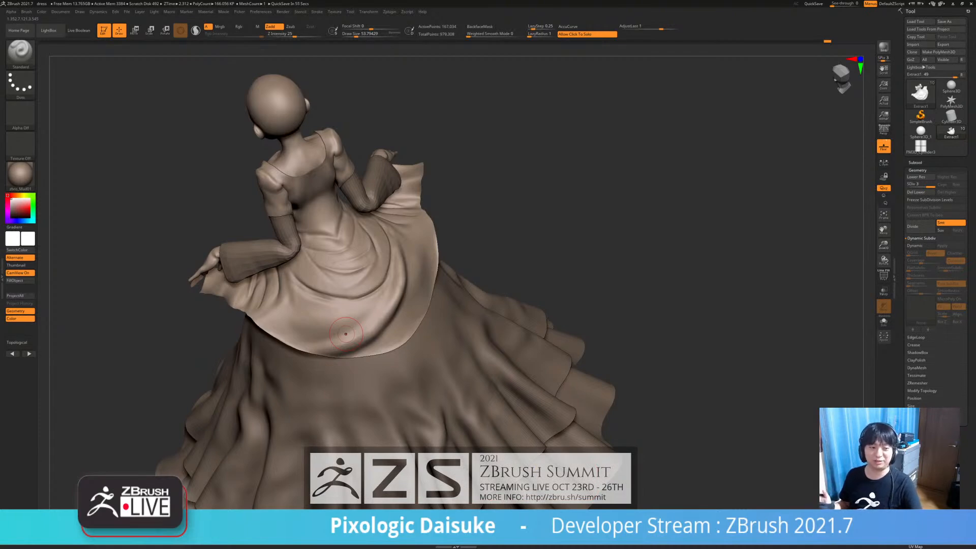
# Build up and smooth the drape between the upper U-shaped fold and the lower diagonal fold
pyautogui.moveTo(350, 307); pyautogui.dragTo(341, 311, button='right')
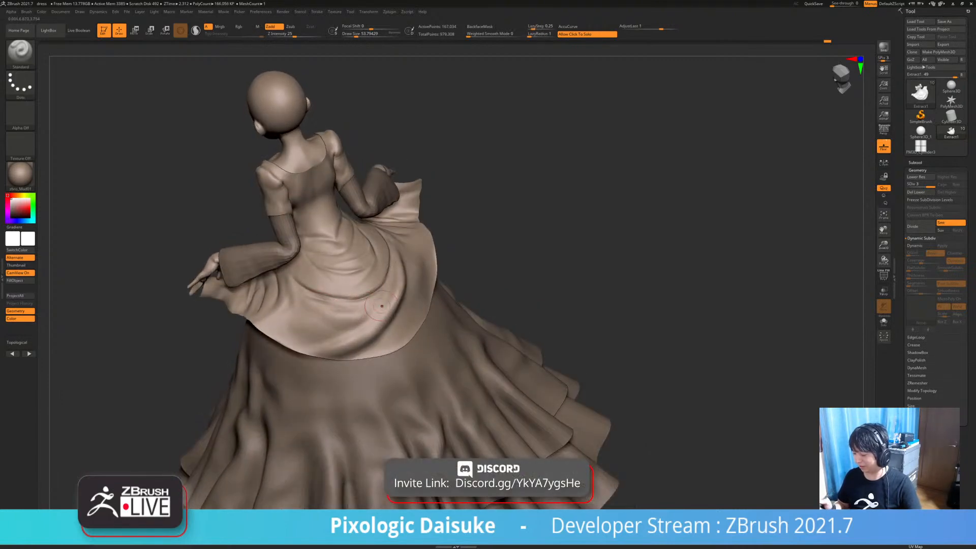
pyautogui.moveTo(364, 310); pyautogui.dragTo(342, 310)
pyautogui.moveTo(356, 295); pyautogui.dragTo(352, 347, button='right')
pyautogui.hotkey('shift', 'd')
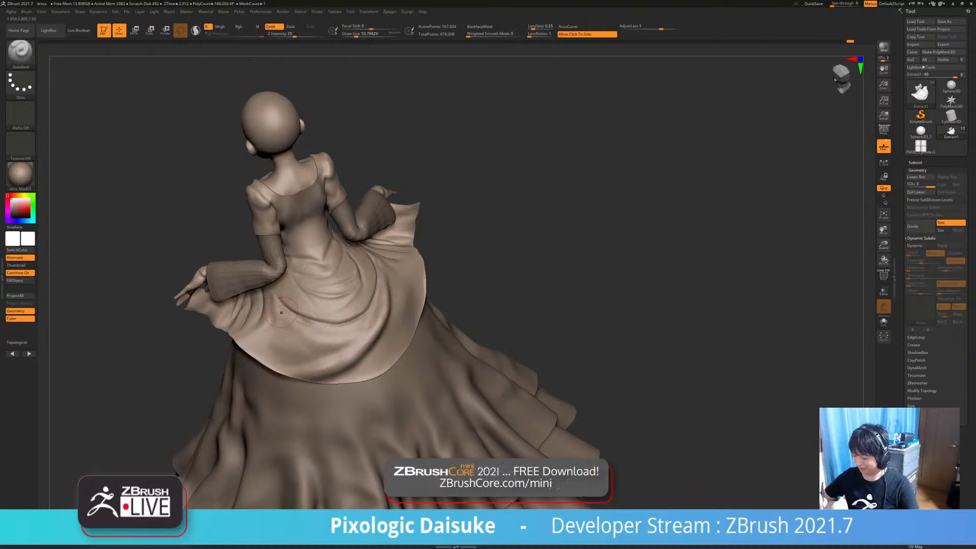
pyautogui.press('shift')
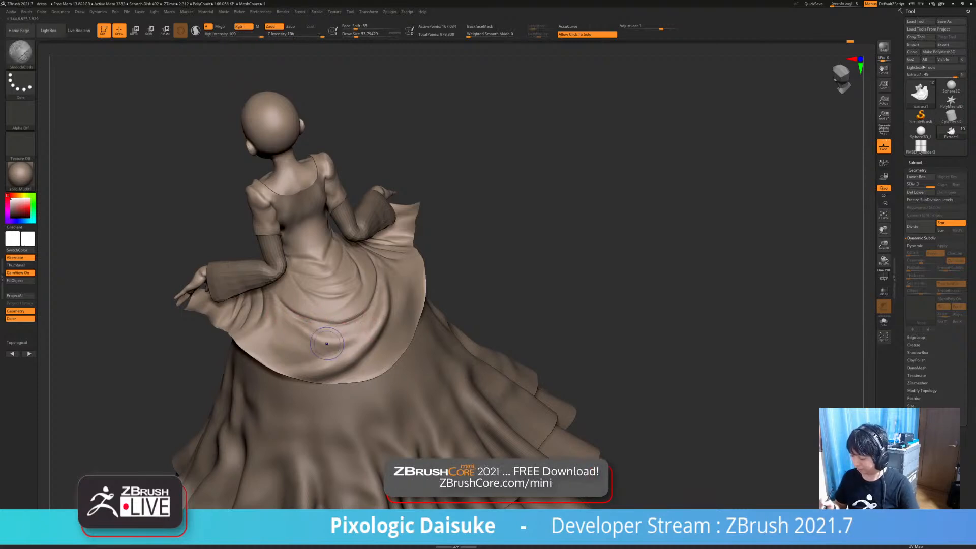
# Sculpt long folds down the right side of the overskirt and soften their upper ends near the hip
pyautogui.moveTo(380, 317); pyautogui.dragTo(396, 292, button='right')
pyautogui.moveTo(393, 291)
pyautogui.mouseDown()
pyautogui.moveTo(401, 300)
pyautogui.moveTo(394, 344)
pyautogui.mouseUp()
pyautogui.moveTo(394, 345); pyautogui.dragTo(396, 317, button='right')
pyautogui.moveTo(397, 319); pyautogui.dragTo(386, 362)
pyautogui.press('shift')
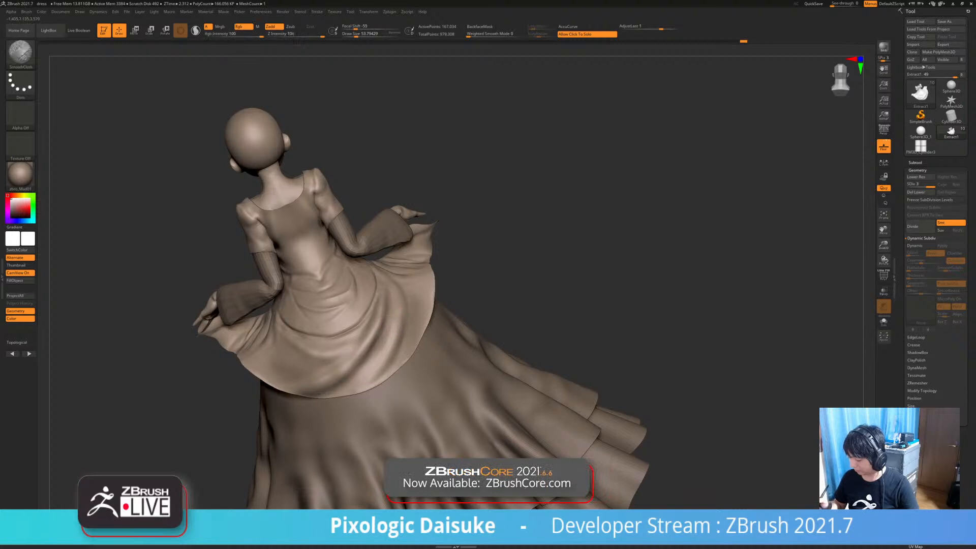
pyautogui.moveTo(381, 305); pyautogui.dragTo(397, 288, button='right')
pyautogui.keyDown('shift'); pyautogui.moveTo(397, 283); pyautogui.dragTo(397, 301); pyautogui.keyUp('shift')
pyautogui.moveTo(397, 291); pyautogui.dragTo(385, 277, button='right')
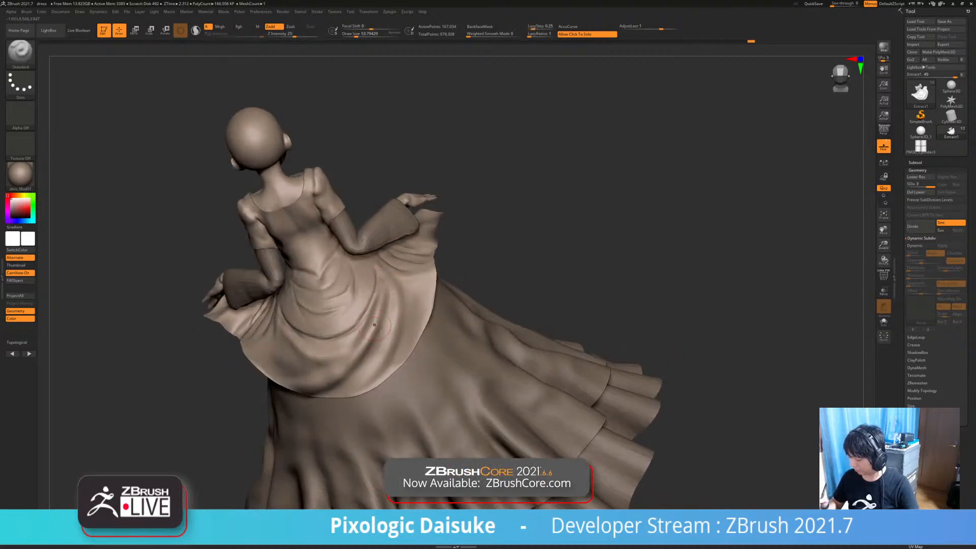
# Reduce the draw size to about 41 and refine the narrow folds below the right elbow
pyautogui.moveTo(375, 323); pyautogui.dragTo(430, 294, button='right')
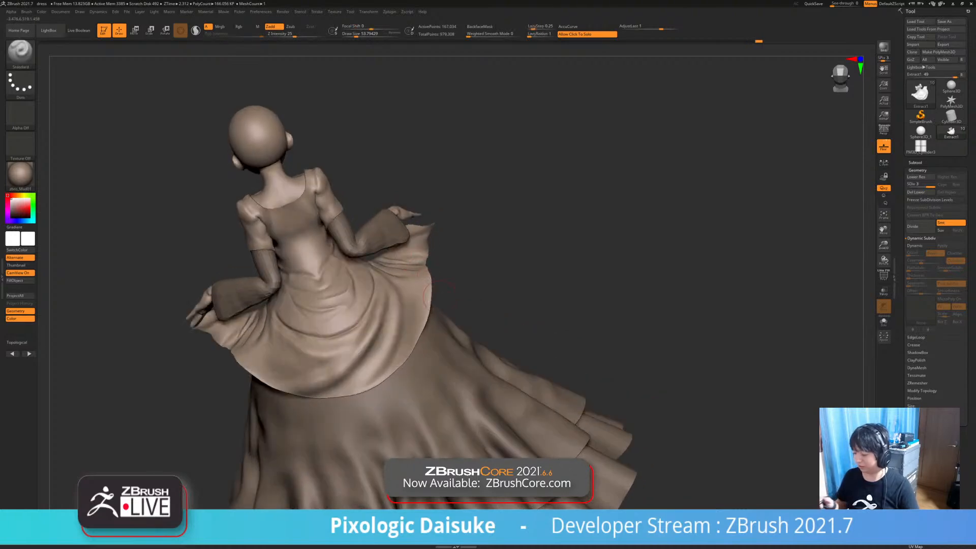
pyautogui.moveTo(378, 313); pyautogui.dragTo(413, 233, button='right')
pyautogui.moveTo(356, 34); pyautogui.dragTo(354, 34)
pyautogui.moveTo(378, 280); pyautogui.dragTo(340, 329, button='right')
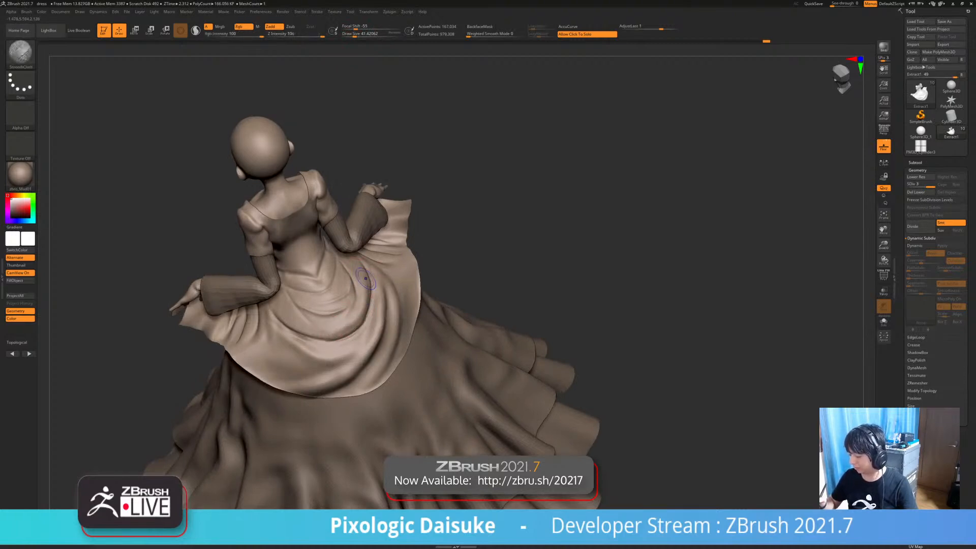
pyautogui.moveTo(371, 270)
pyautogui.mouseDown(button='right')
pyautogui.moveTo(360, 263)
pyautogui.moveTo(365, 275)
pyautogui.mouseUp(button='right')
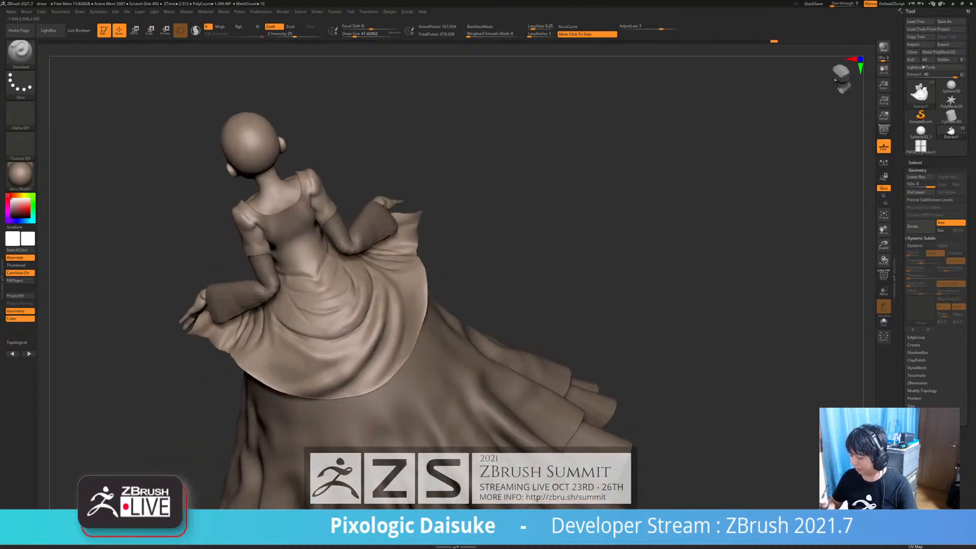
pyautogui.press('shift')
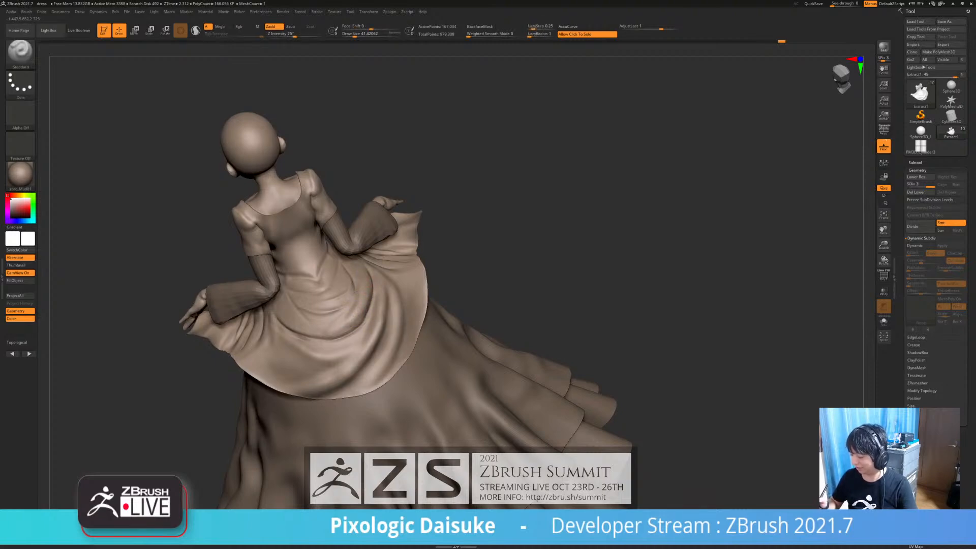
# Refine the small creases at the center back of the overskirt and smooth them towards the left hip
pyautogui.moveTo(368, 278)
pyautogui.mouseDown(button='right')
pyautogui.moveTo(367, 311)
pyautogui.moveTo(347, 326)
pyautogui.moveTo(336, 316)
pyautogui.moveTo(323, 334)
pyautogui.mouseUp(button='right')
pyautogui.press('shift')
pyautogui.press('shift')
pyautogui.moveTo(325, 322); pyautogui.dragTo(261, 323, button='right')
pyautogui.moveTo(284, 322)
pyautogui.mouseDown()
pyautogui.moveTo(305, 334)
pyautogui.moveTo(296, 324)
pyautogui.mouseUp()
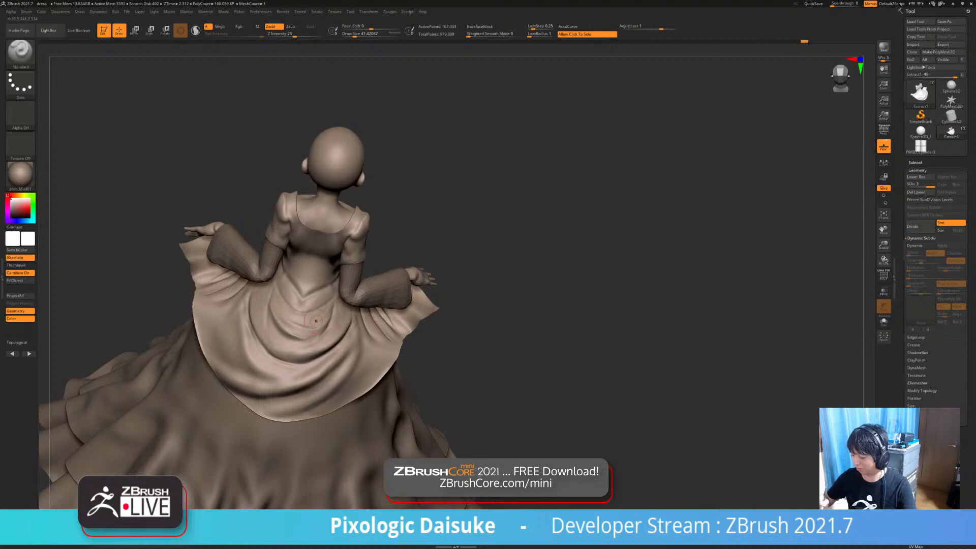
pyautogui.moveTo(321, 329); pyautogui.dragTo(305, 315, button='right')
pyautogui.keyDown('shift'); pyautogui.moveTo(283, 326); pyautogui.dragTo(266, 298); pyautogui.keyUp('shift')
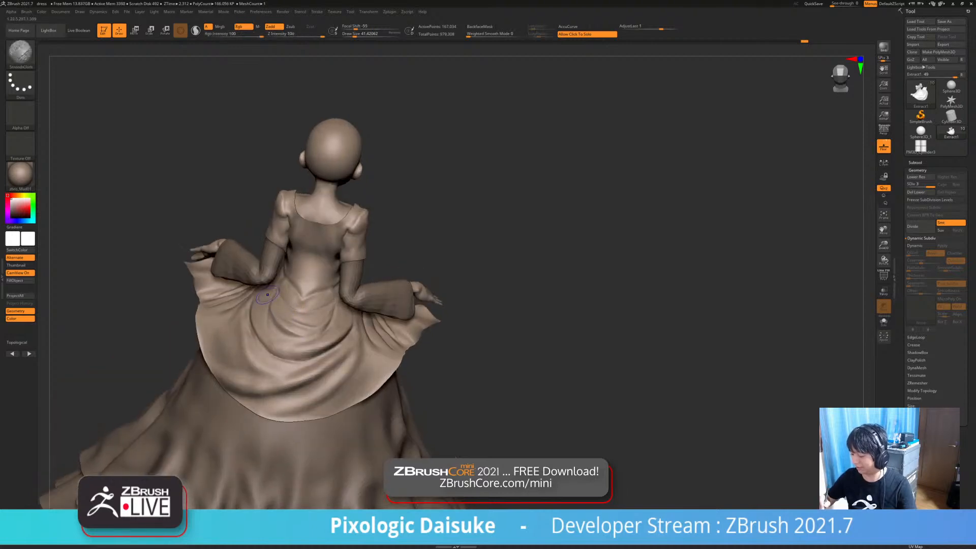
# Sculpt a fold running from the left hip down into the curved back drape and smooth it
pyautogui.moveTo(265, 298); pyautogui.dragTo(284, 304, button='right')
pyautogui.moveTo(270, 298); pyautogui.dragTo(270, 331)
pyautogui.moveTo(260, 294); pyautogui.dragTo(276, 346)
pyautogui.moveTo(280, 345); pyautogui.dragTo(274, 335, button='right')
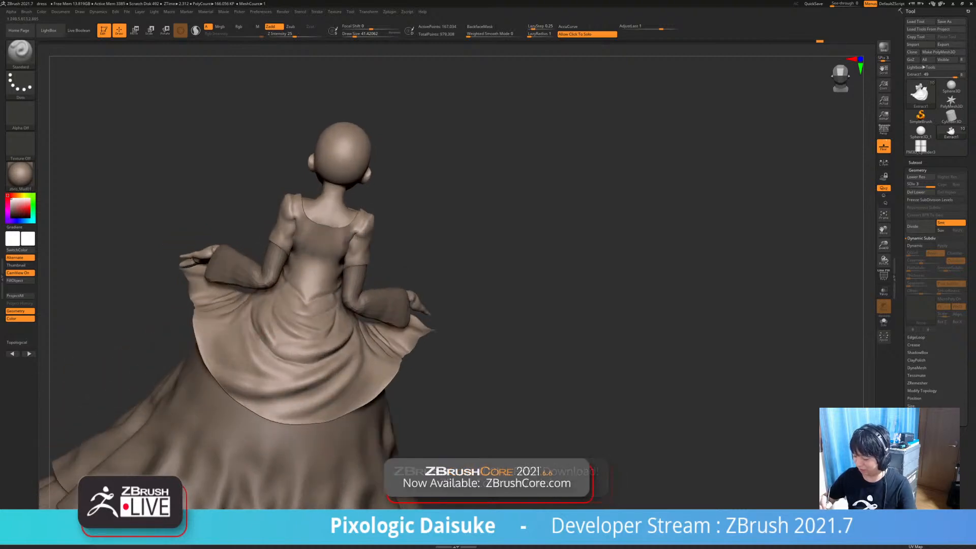
pyautogui.press('shift')
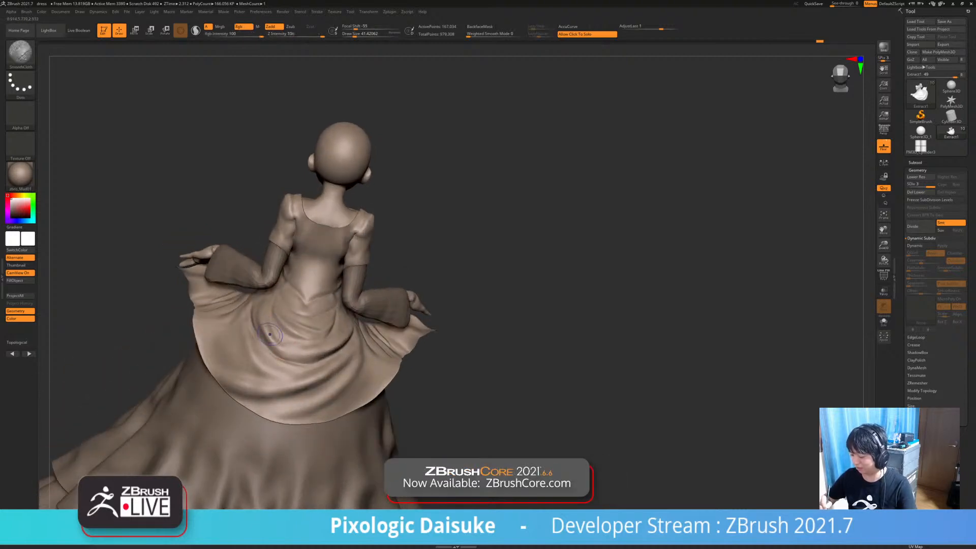
pyautogui.moveTo(280, 346)
pyautogui.mouseDown(button='right')
pyautogui.moveTo(305, 347)
pyautogui.moveTo(282, 343)
pyautogui.moveTo(295, 352)
pyautogui.mouseUp(button='right')
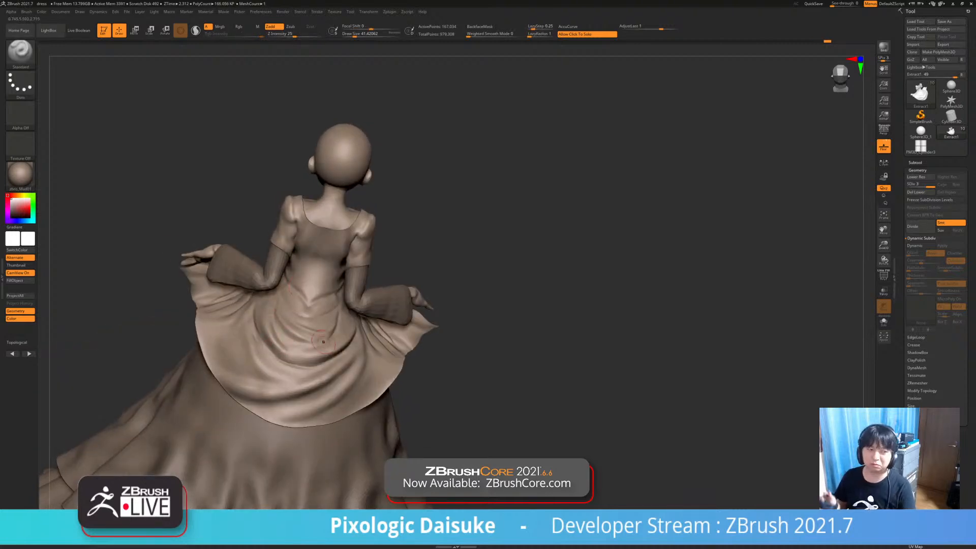
# Deepen and smooth the curved folds on the left side of the overskirt's back
pyautogui.moveTo(324, 294); pyautogui.dragTo(305, 341, button='right')
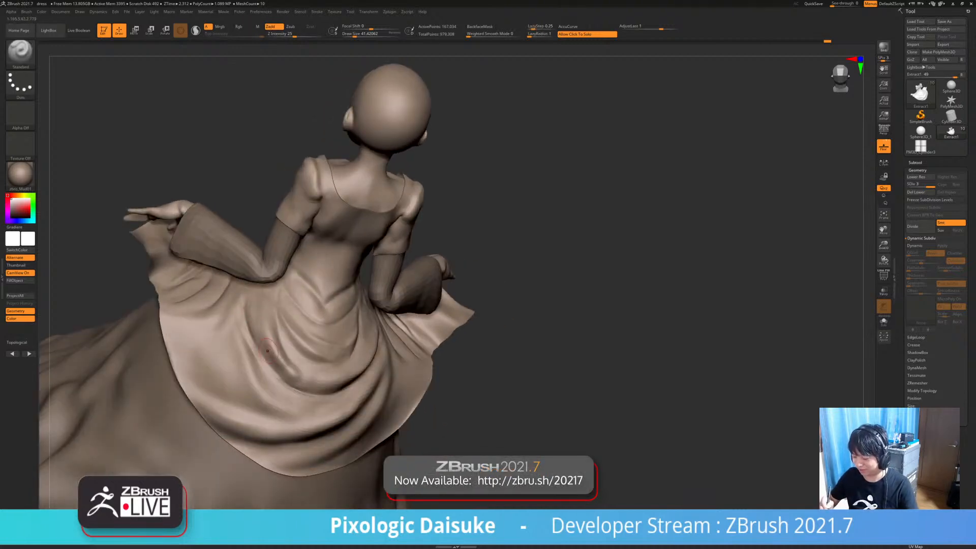
pyautogui.press('shift')
pyautogui.moveTo(251, 292)
pyautogui.keyDown('ctrl'); pyautogui.mouseDown(button='right')
pyautogui.moveTo(321, 249)
pyautogui.moveTo(327, 267)
pyautogui.moveTo(351, 270)
pyautogui.moveTo(310, 262)
pyautogui.moveTo(273, 286)
pyautogui.mouseUp(button='right'); pyautogui.keyUp('ctrl')
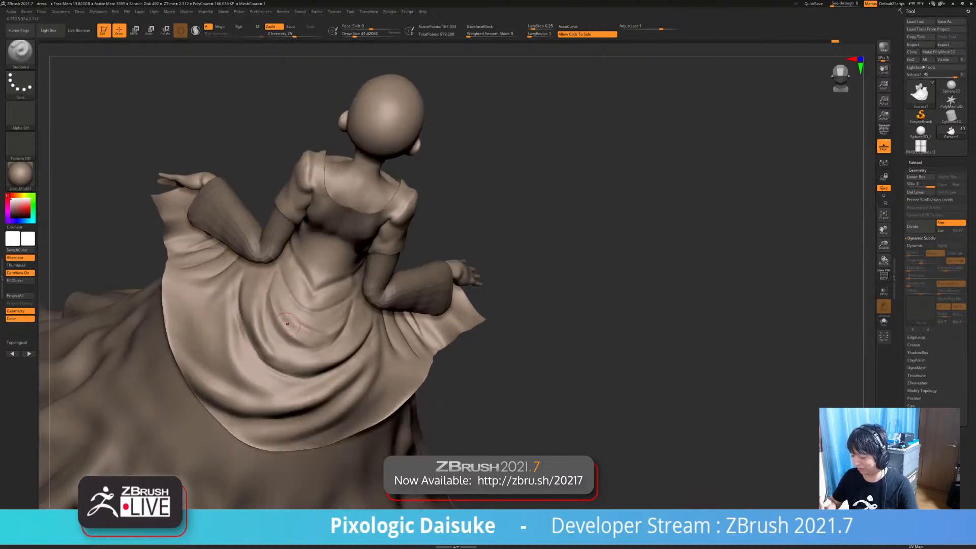
# Smooth the creases near the left hip and sculpt a small fold at the center of the overskirt's back
pyautogui.press('shift')
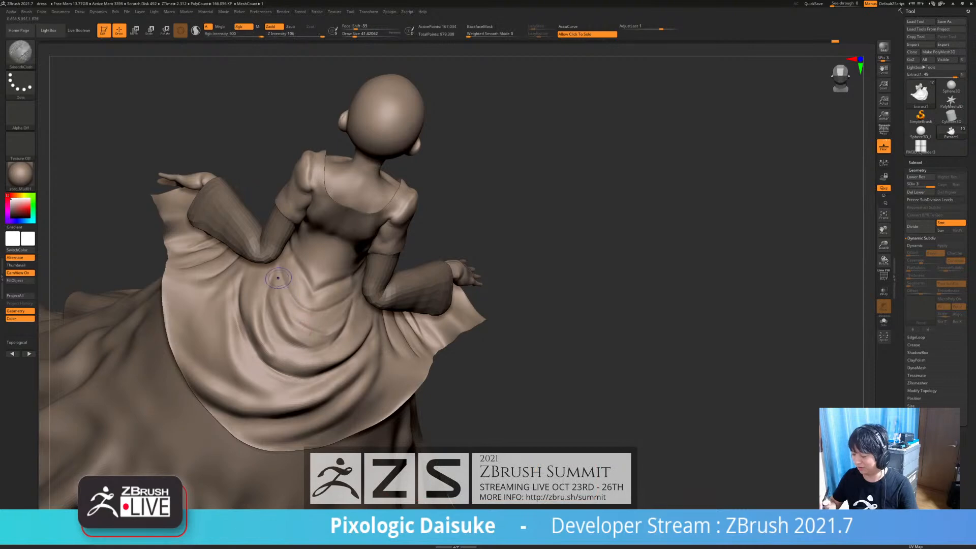
pyautogui.keyDown('ctrl'); pyautogui.moveTo(273, 284); pyautogui.dragTo(310, 244, button='right'); pyautogui.keyUp('ctrl')
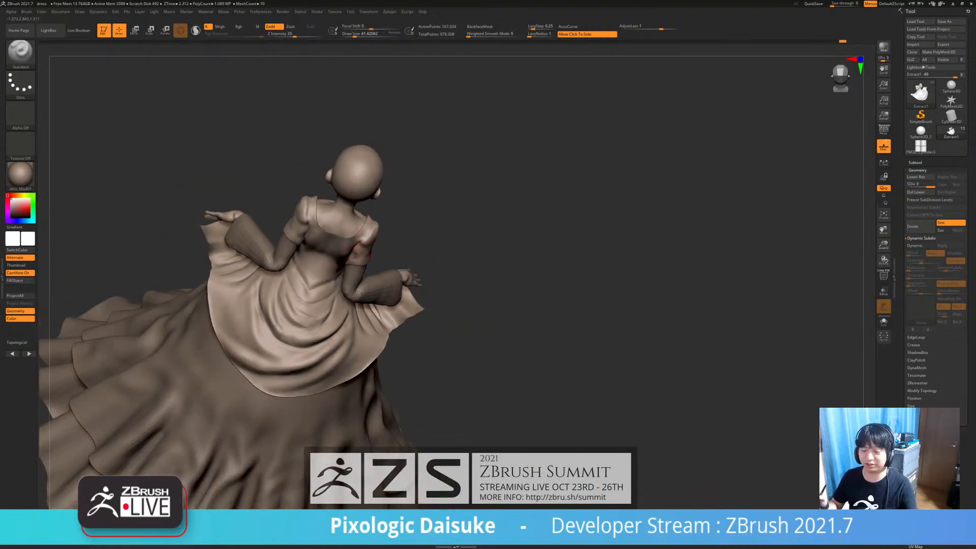
pyautogui.moveTo(355, 254)
pyautogui.mouseDown(button='right')
pyautogui.moveTo(458, 223)
pyautogui.moveTo(401, 222)
pyautogui.moveTo(358, 239)
pyautogui.mouseUp(button='right')
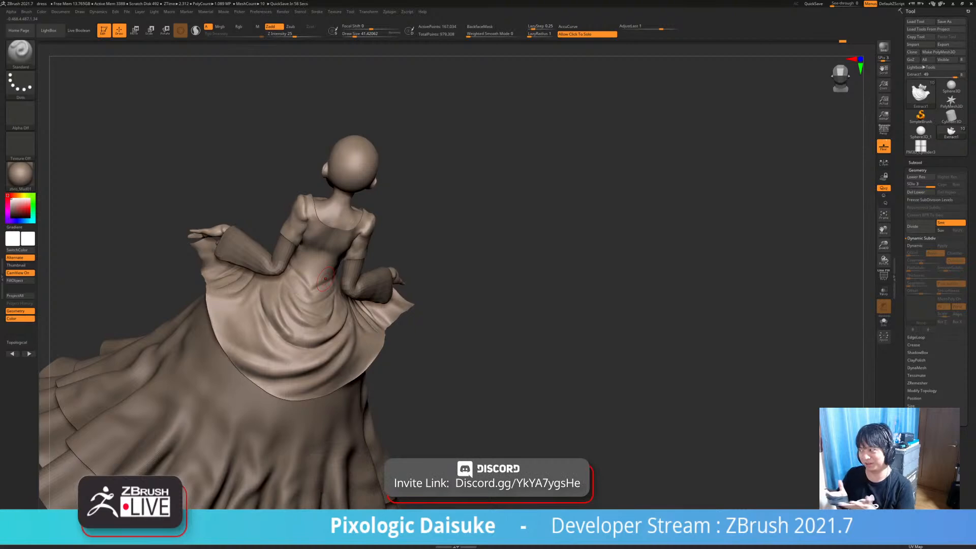
pyautogui.moveTo(326, 279); pyautogui.dragTo(342, 298, button='right')
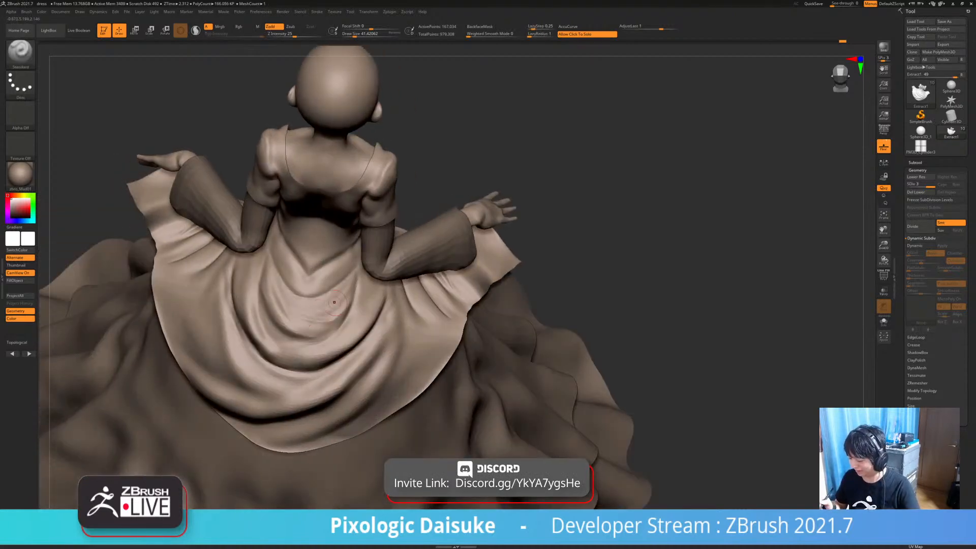
pyautogui.moveTo(332, 315); pyautogui.dragTo(333, 292, button='right')
pyautogui.moveTo(338, 307)
pyautogui.mouseDown()
pyautogui.moveTo(296, 317)
pyautogui.moveTo(332, 311)
pyautogui.moveTo(312, 317)
pyautogui.mouseUp()
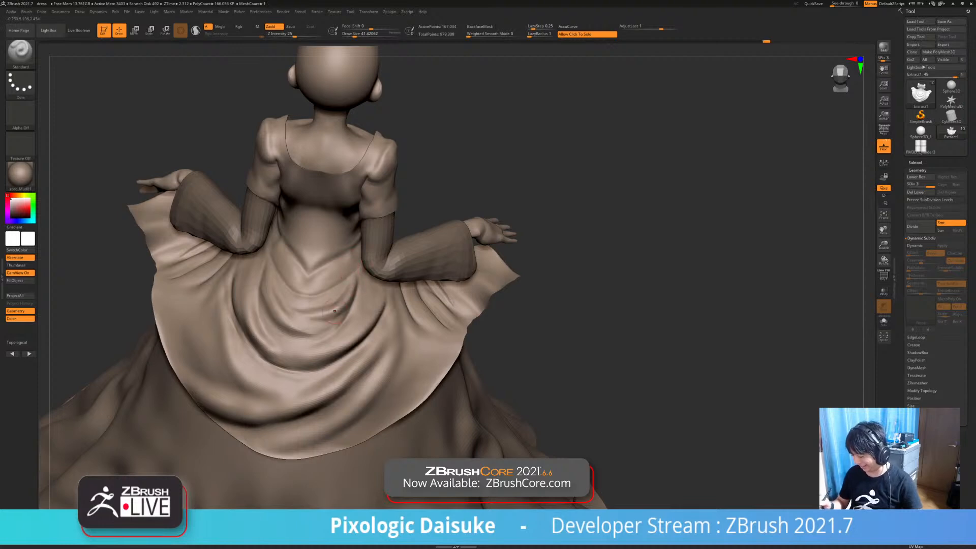
# Refine and smooth the V-shaped crease at the upper center of the back drape
pyautogui.keyDown('alt'); pyautogui.moveTo(330, 307); pyautogui.dragTo(335, 354, button='right'); pyautogui.keyUp('alt')
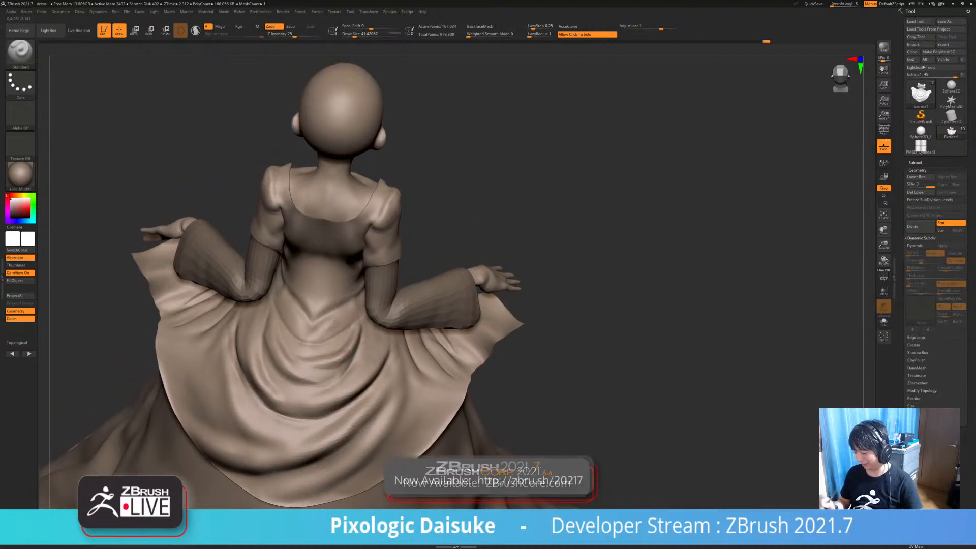
pyautogui.press('shift')
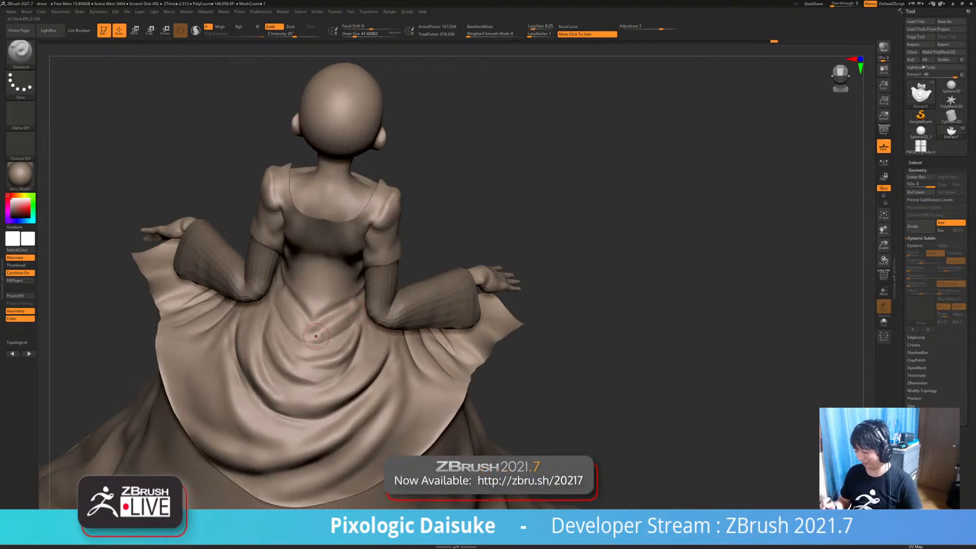
pyautogui.moveTo(339, 326)
pyautogui.mouseDown(button='right')
pyautogui.moveTo(364, 324)
pyautogui.moveTo(339, 315)
pyautogui.moveTo(348, 328)
pyautogui.moveTo(332, 326)
pyautogui.mouseUp(button='right')
pyautogui.moveTo(329, 336); pyautogui.dragTo(318, 342)
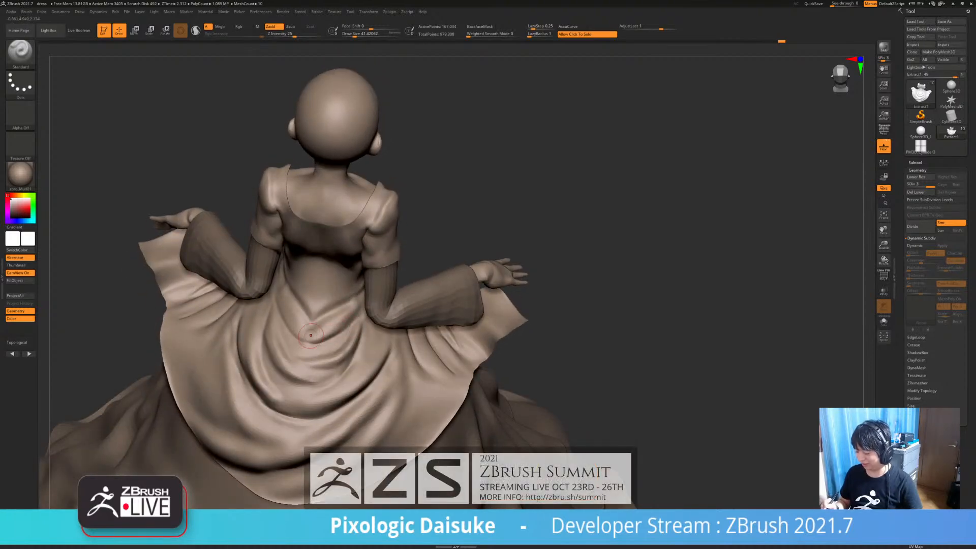
# Sculpt creases across the lower back of the waist, above the center drape
pyautogui.moveTo(322, 310)
pyautogui.keyDown('alt'); pyautogui.mouseDown(button='right')
pyautogui.moveTo(328, 316)
pyautogui.moveTo(296, 294)
pyautogui.mouseUp(button='right'); pyautogui.keyUp('alt')
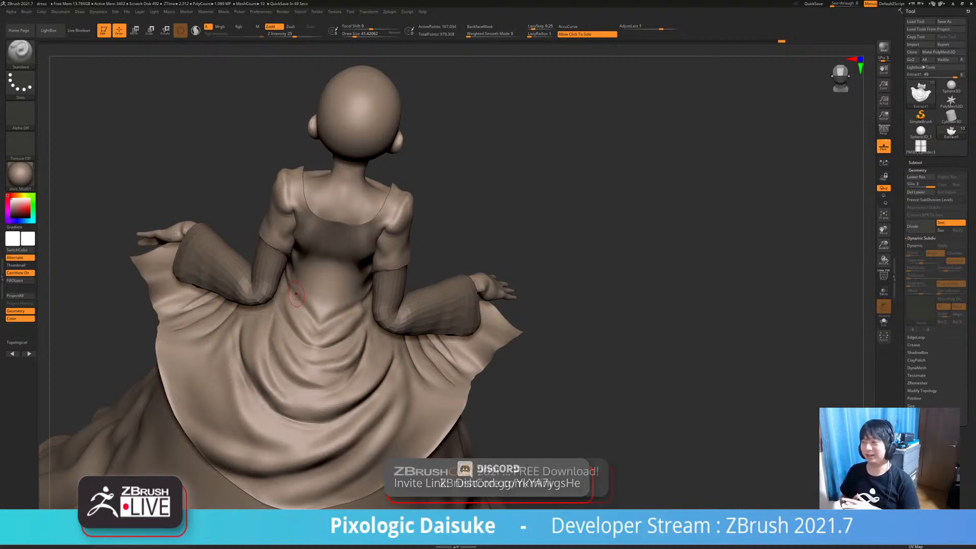
pyautogui.moveTo(296, 293)
pyautogui.mouseDown(button='right')
pyautogui.moveTo(341, 300)
pyautogui.moveTo(320, 309)
pyautogui.moveTo(332, 301)
pyautogui.moveTo(322, 296)
pyautogui.mouseUp(button='right')
pyautogui.moveTo(321, 296); pyautogui.dragTo(327, 301)
pyautogui.moveTo(326, 301)
pyautogui.mouseDown(button='right')
pyautogui.moveTo(350, 295)
pyautogui.moveTo(302, 275)
pyautogui.mouseUp(button='right')
pyautogui.moveTo(305, 265); pyautogui.dragTo(333, 295)
pyautogui.keyDown('ctrl'); pyautogui.moveTo(316, 266); pyautogui.dragTo(323, 323, button='right'); pyautogui.keyUp('ctrl')
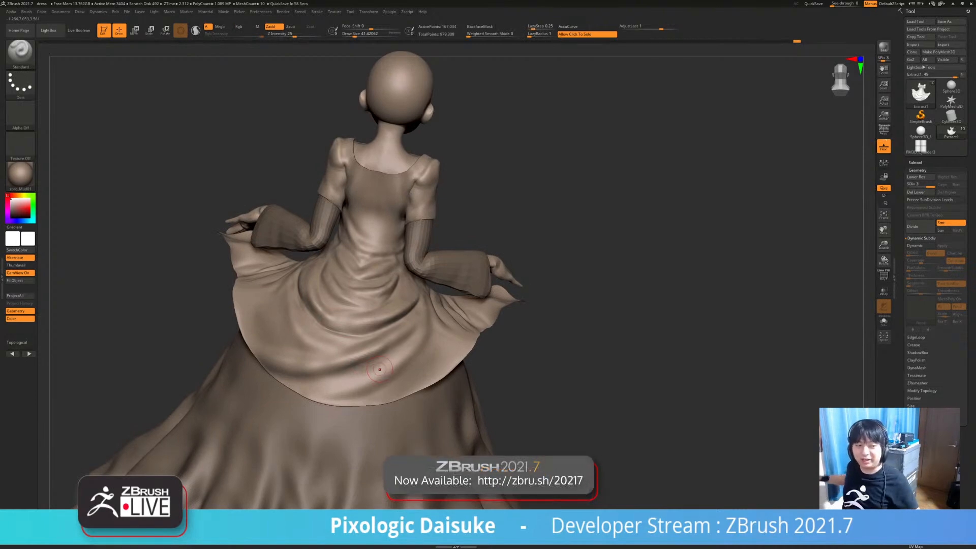
# Smooth the broad folds on the left and lower center of the back drape, redoing the last smoothing stroke
pyautogui.moveTo(341, 314); pyautogui.dragTo(285, 311, button='right')
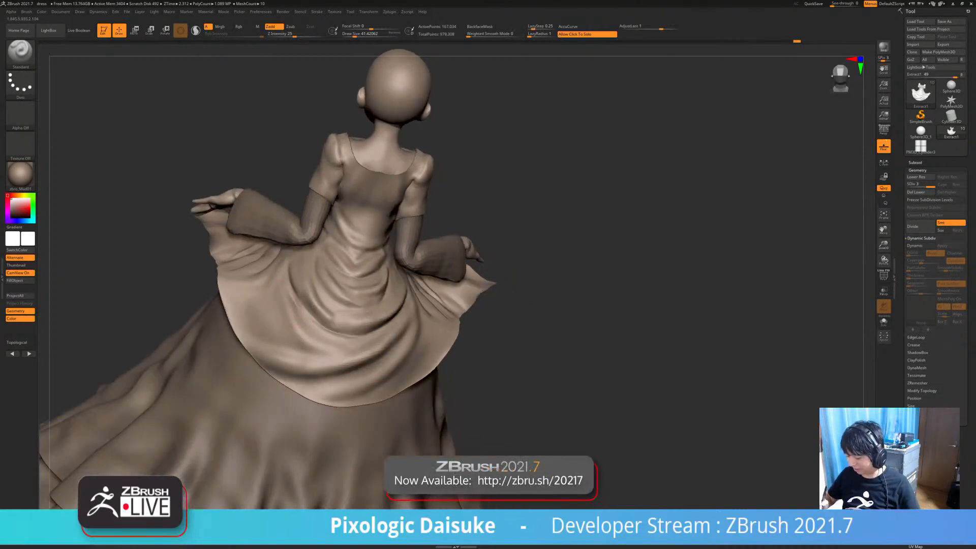
pyautogui.press('shift')
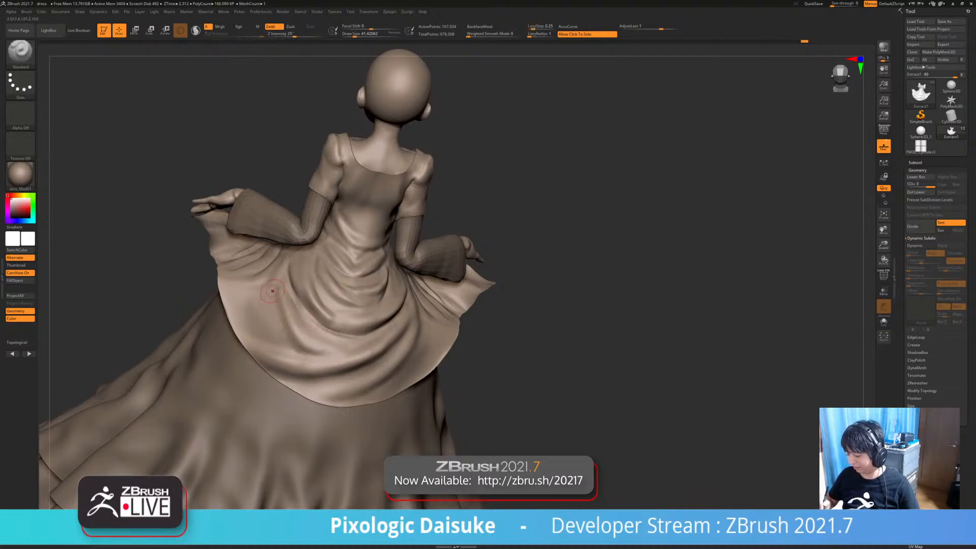
pyautogui.press('shift')
pyautogui.moveTo(550, 305)
pyautogui.keyDown('alt'); pyautogui.mouseDown()
pyautogui.moveTo(549, 239)
pyautogui.moveTo(610, 244)
pyautogui.moveTo(595, 244)
pyautogui.mouseUp(); pyautogui.keyUp('alt')
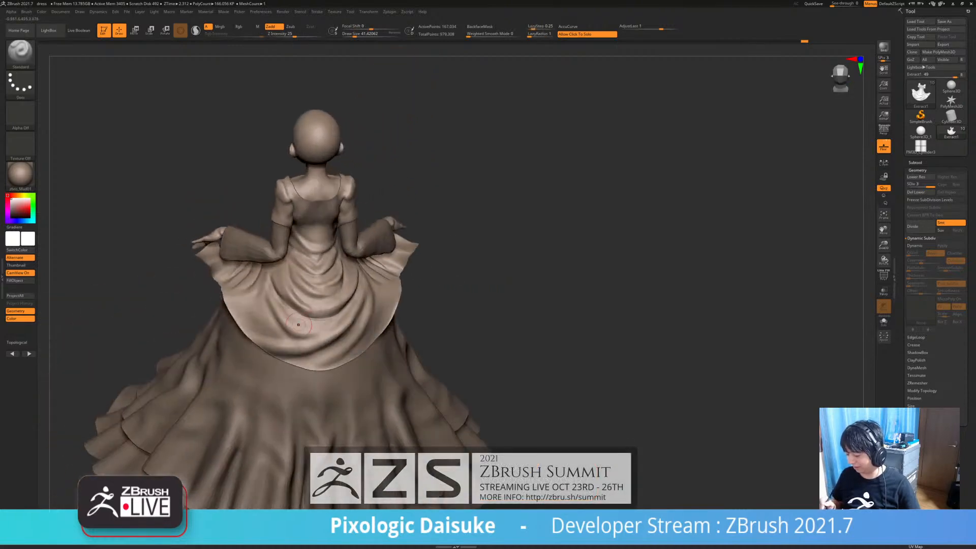
pyautogui.keyDown('shift'); pyautogui.moveTo(312, 331); pyautogui.dragTo(308, 333); pyautogui.keyUp('shift')
pyautogui.moveTo(325, 313); pyautogui.dragTo(329, 327, button='right')
pyautogui.hotkey('ctrl', 'z')
pyautogui.keyDown('shift'); pyautogui.moveTo(308, 332); pyautogui.dragTo(354, 310); pyautogui.keyUp('shift')
# Sculpt and smooth soft folds on the right side of the overskirt's back, undoing a stray stroke
pyautogui.moveTo(353, 310)
pyautogui.mouseDown(button='right')
pyautogui.moveTo(353, 323)
pyautogui.moveTo(350, 305)
pyautogui.moveTo(325, 305)
pyautogui.moveTo(336, 315)
pyautogui.mouseUp(button='right')
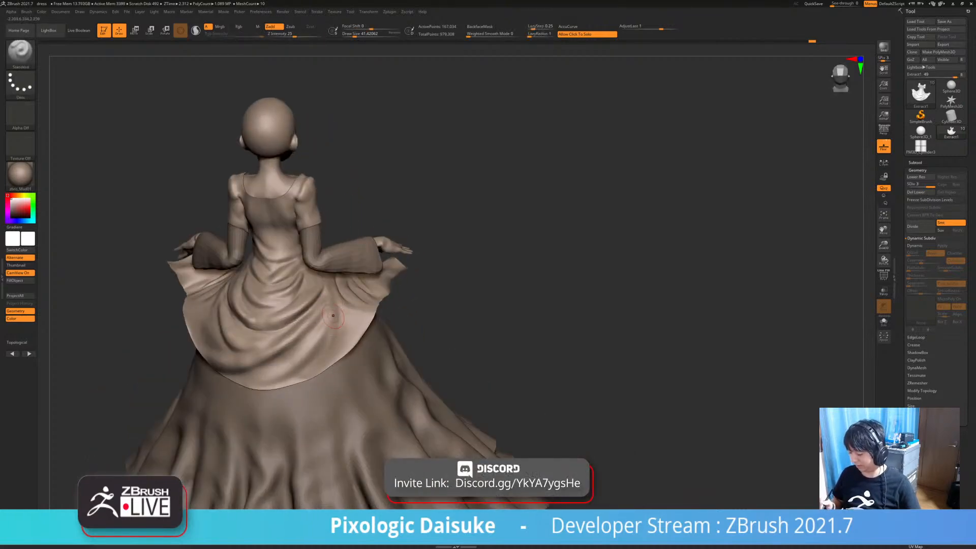
pyautogui.press('shift')
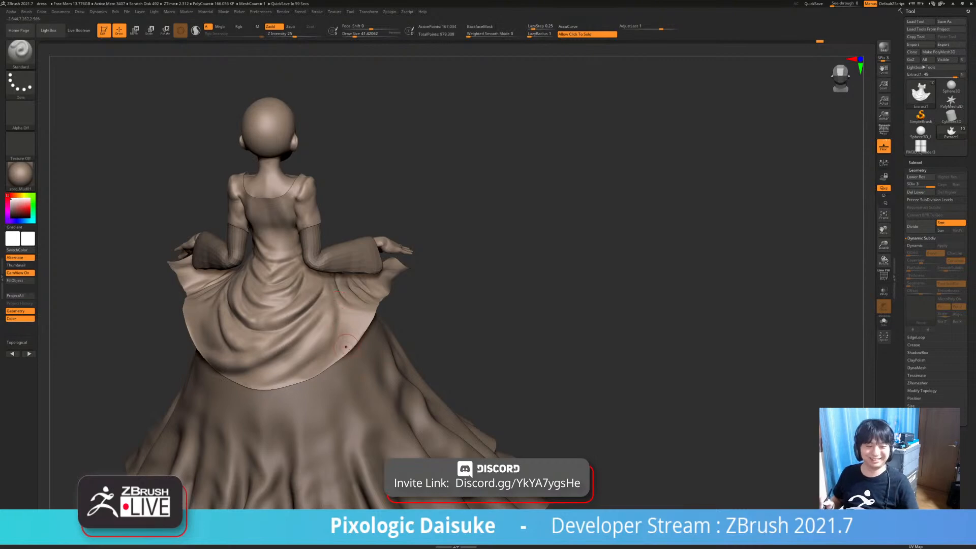
pyautogui.moveTo(348, 346); pyautogui.dragTo(356, 369, button='right')
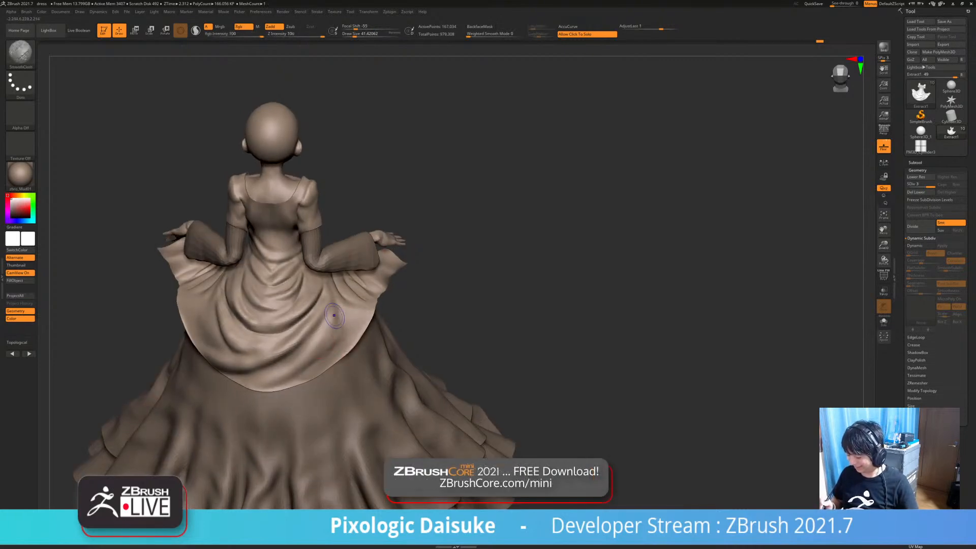
pyautogui.moveTo(355, 321)
pyautogui.mouseDown()
pyautogui.moveTo(346, 335)
pyautogui.moveTo(337, 306)
pyautogui.moveTo(351, 311)
pyautogui.mouseUp()
pyautogui.hotkey('ctrl', 'z')
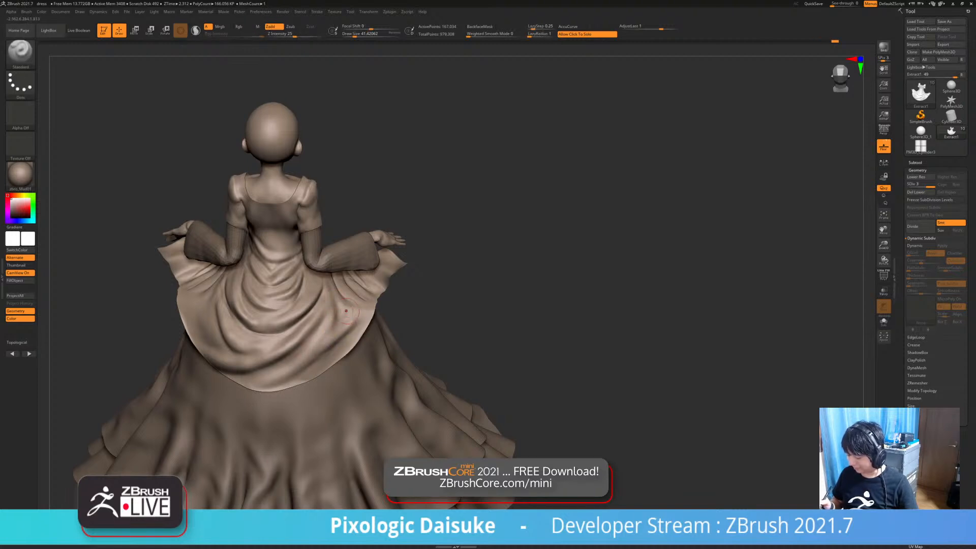
pyautogui.moveTo(133, 300)
pyautogui.mouseDown()
pyautogui.moveTo(198, 310)
pyautogui.moveTo(223, 348)
pyautogui.mouseUp()
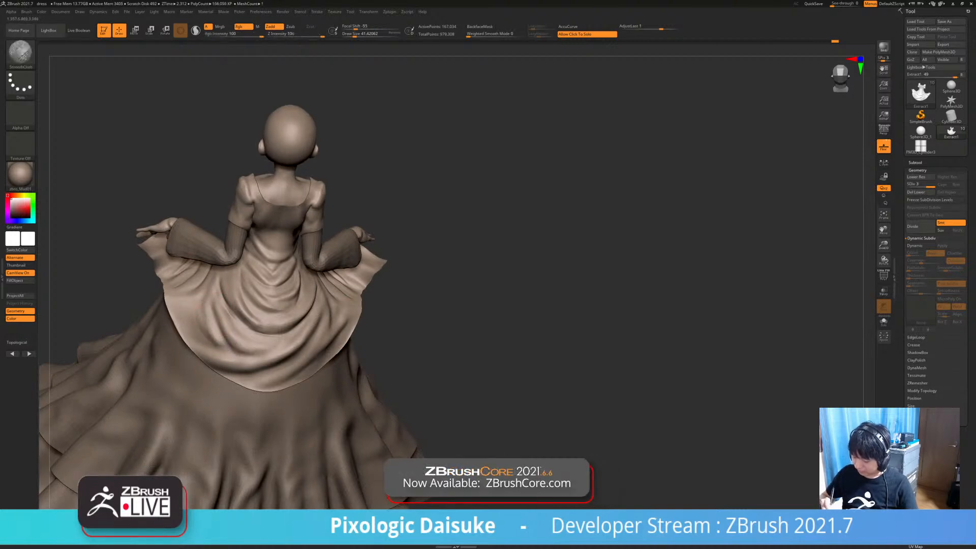
pyautogui.moveTo(386, 320)
pyautogui.keyDown('ctrl'); pyautogui.mouseDown(button='right')
pyautogui.moveTo(386, 282)
pyautogui.moveTo(386, 330)
pyautogui.moveTo(448, 331)
pyautogui.moveTo(407, 331)
pyautogui.moveTo(346, 358)
pyautogui.moveTo(361, 330)
pyautogui.mouseUp(button='right'); pyautogui.keyUp('ctrl')
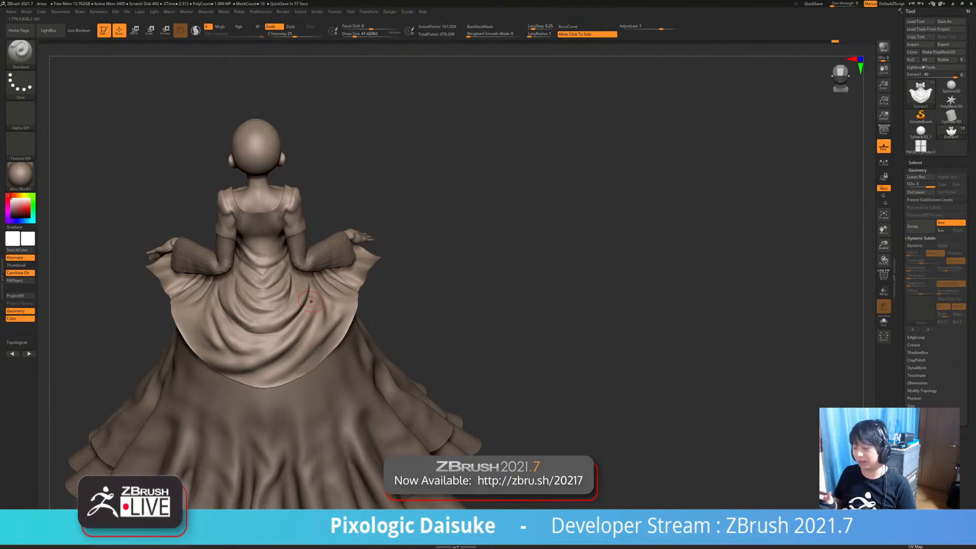
# Carve a crease into the folds right of the overskirt's center back with the DamStandard brush
pyautogui.press('b')
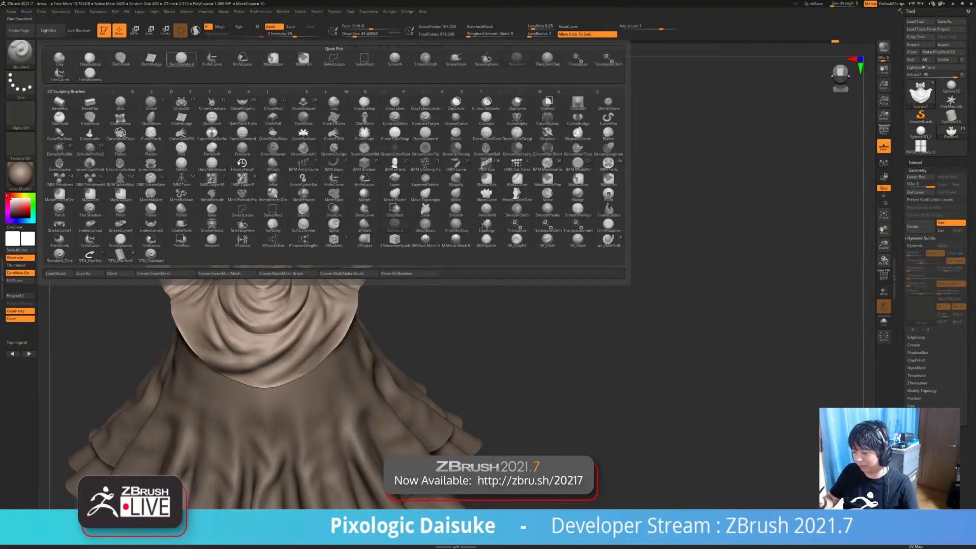
pyautogui.click(181, 59)
pyautogui.moveTo(294, 309)
pyautogui.keyDown('ctrl'); pyautogui.mouseDown(button='right')
pyautogui.moveTo(257, 266)
pyautogui.moveTo(257, 292)
pyautogui.mouseUp(button='right'); pyautogui.keyUp('ctrl')
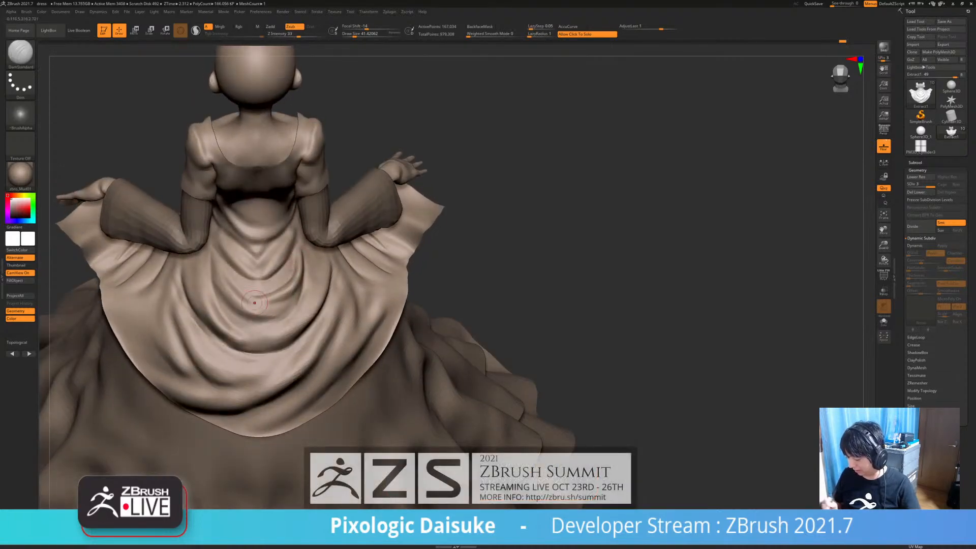
pyautogui.moveTo(307, 251); pyautogui.dragTo(290, 257, button='right')
# Return to the Standard brush and deepen and smooth the folds running from the right hip into the center drape
pyautogui.press('b')
pyautogui.press('s')
pyautogui.press('t')
pyautogui.moveTo(269, 299)
pyautogui.mouseDown(button='right')
pyautogui.moveTo(259, 300)
pyautogui.moveTo(282, 285)
pyautogui.moveTo(279, 330)
pyautogui.moveTo(249, 325)
pyautogui.mouseUp(button='right')
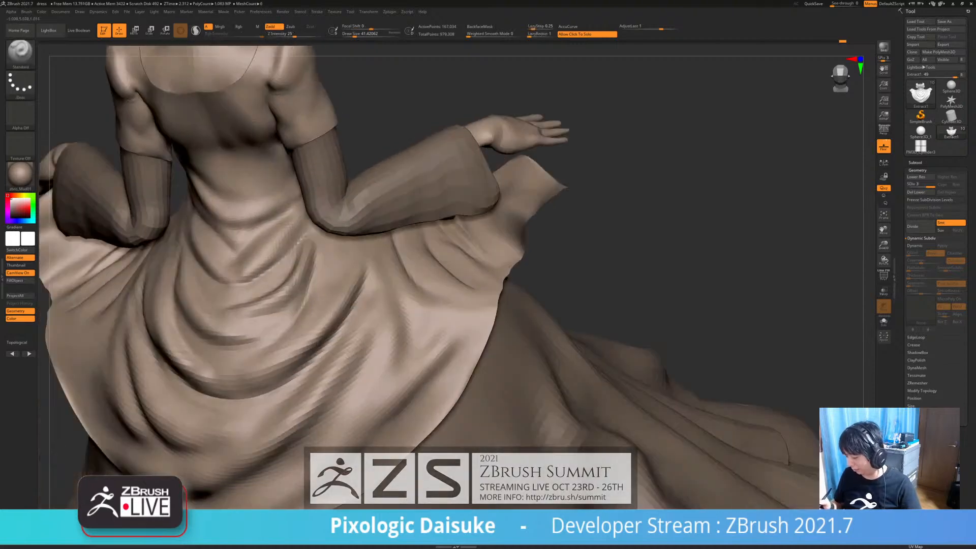
pyautogui.keyDown('ctrl'); pyautogui.moveTo(303, 283); pyautogui.dragTo(305, 248, button='right'); pyautogui.keyUp('ctrl')
pyautogui.rightClick(300, 261)
pyautogui.rightClick(308, 250)
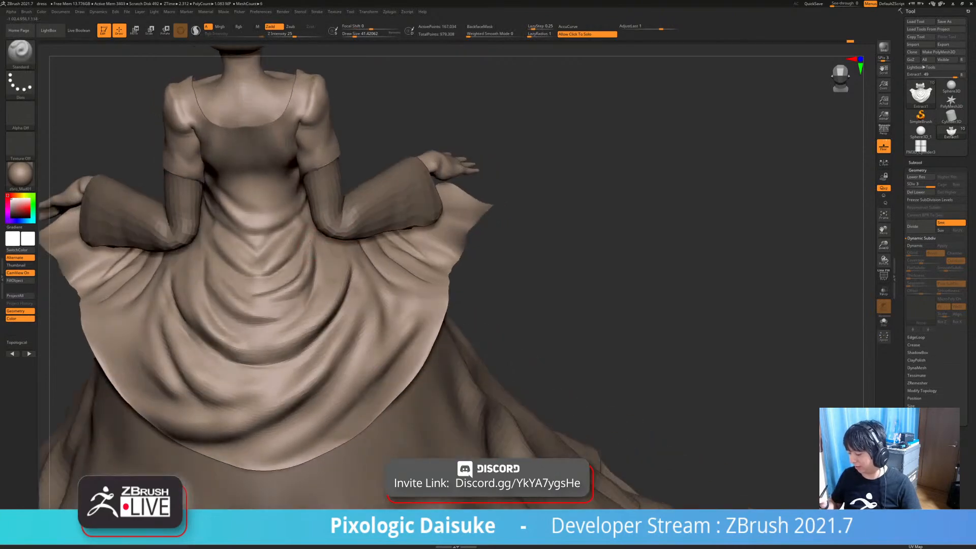
pyautogui.press('shift')
pyautogui.moveTo(309, 304)
pyautogui.mouseDown()
pyautogui.moveTo(315, 245)
pyautogui.moveTo(314, 279)
pyautogui.mouseUp()
pyautogui.moveTo(314, 279)
pyautogui.keyDown('ctrl'); pyautogui.mouseDown(button='right')
pyautogui.moveTo(327, 264)
pyautogui.moveTo(318, 245)
pyautogui.moveTo(312, 254)
pyautogui.mouseUp(button='right'); pyautogui.keyUp('ctrl')
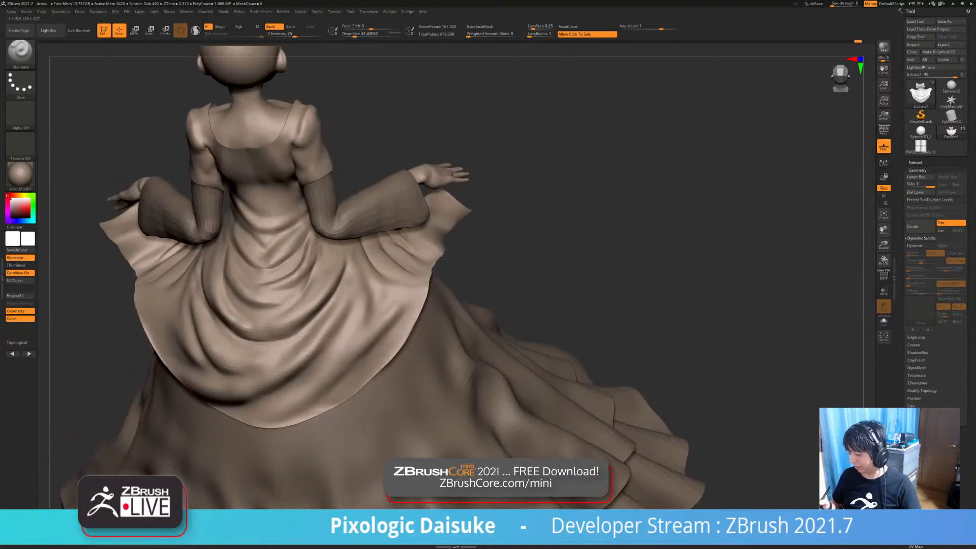
pyautogui.press('shift')
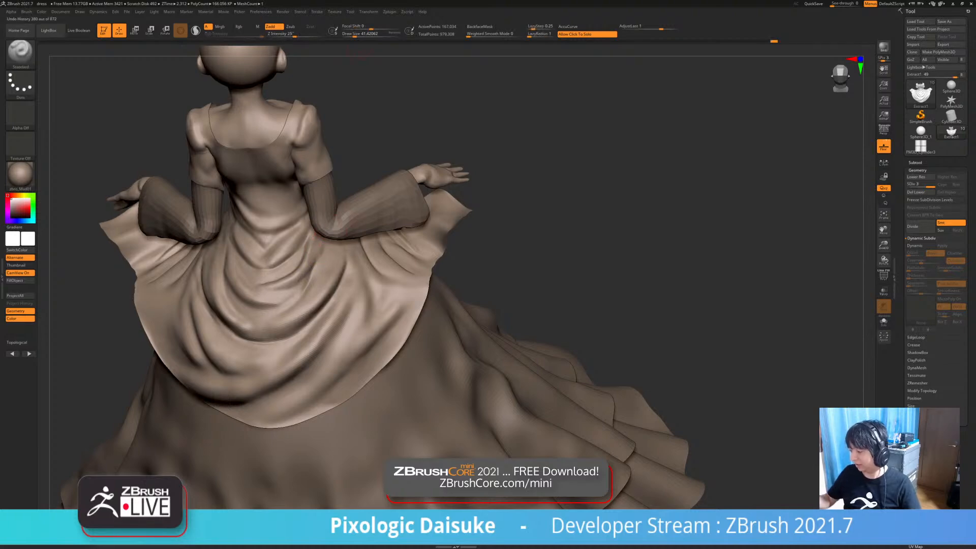
# Refine the folds from the left waist down to the left side of the back drape
pyautogui.moveTo(315, 239); pyautogui.dragTo(315, 249, button='right')
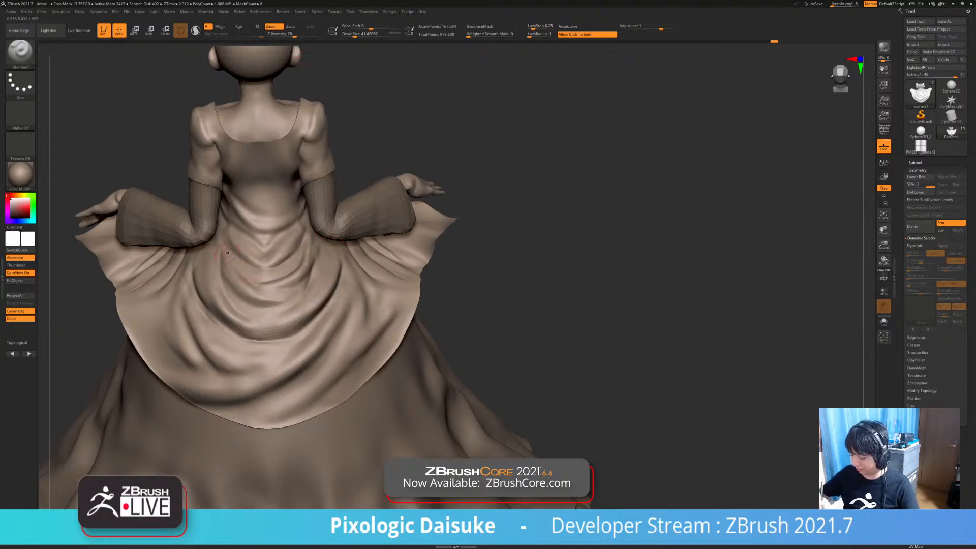
pyautogui.moveTo(228, 257); pyautogui.dragTo(238, 275, button='right')
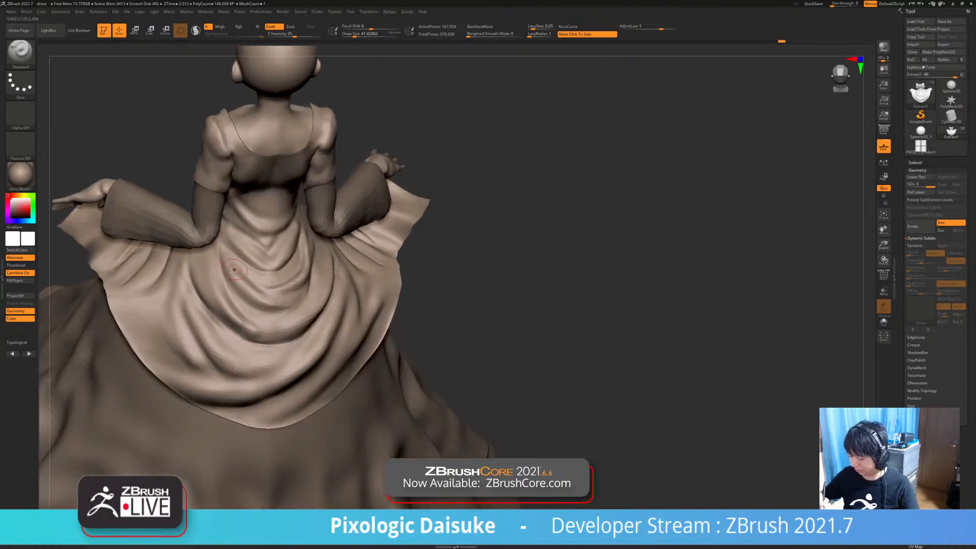
pyautogui.moveTo(259, 293); pyautogui.dragTo(374, 287, button='right')
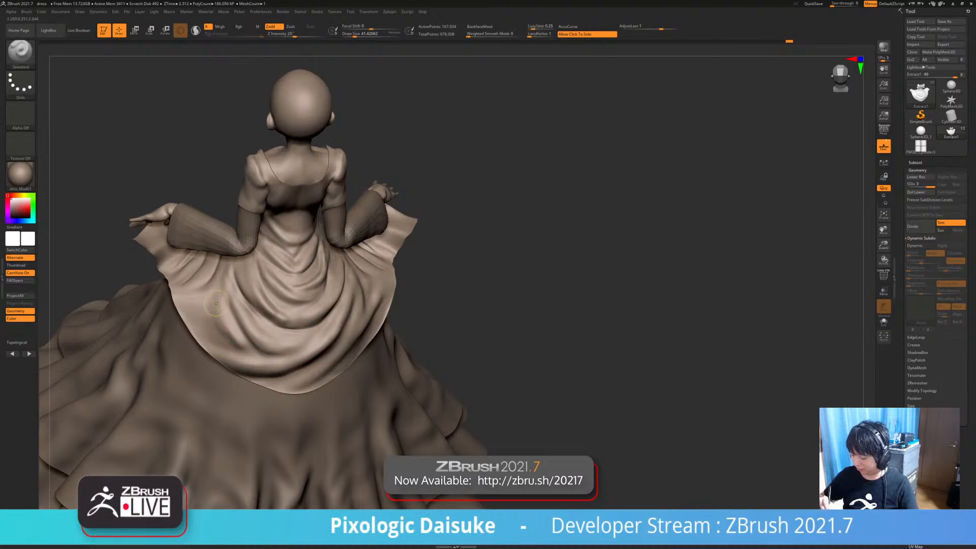
pyautogui.moveTo(227, 328)
pyautogui.mouseDown()
pyautogui.moveTo(221, 336)
pyautogui.moveTo(199, 292)
pyautogui.mouseUp()
# Reduce the draw size to about 31, then sculpt and smooth the narrow folds below the right elbow
pyautogui.moveTo(199, 293)
pyautogui.mouseDown(button='right')
pyautogui.moveTo(188, 252)
pyautogui.moveTo(179, 277)
pyautogui.moveTo(140, 316)
pyautogui.mouseUp(button='right')
pyautogui.moveTo(374, 263)
pyautogui.mouseDown()
pyautogui.moveTo(385, 278)
pyautogui.moveTo(375, 283)
pyautogui.mouseUp()
pyautogui.click(353, 34)
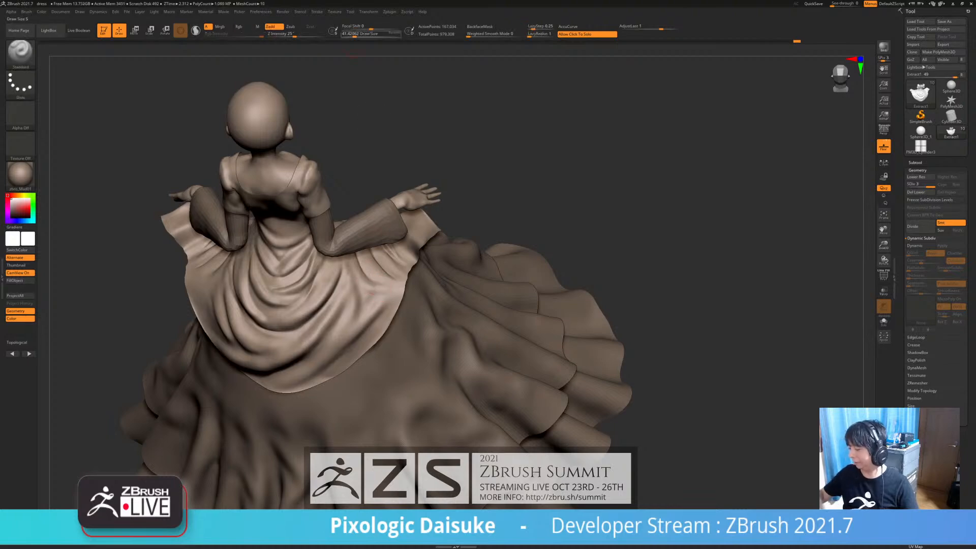
pyautogui.moveTo(361, 271); pyautogui.dragTo(384, 294)
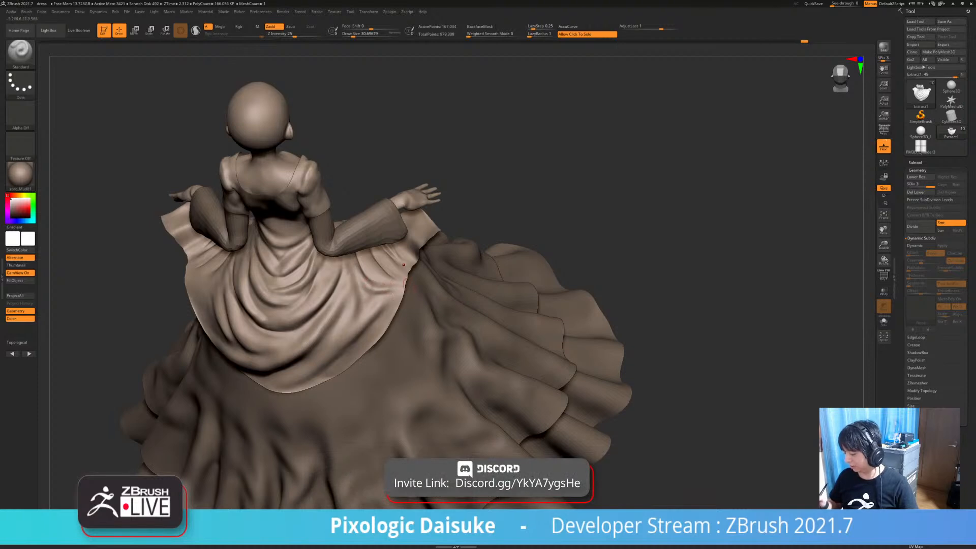
pyautogui.press('shift')
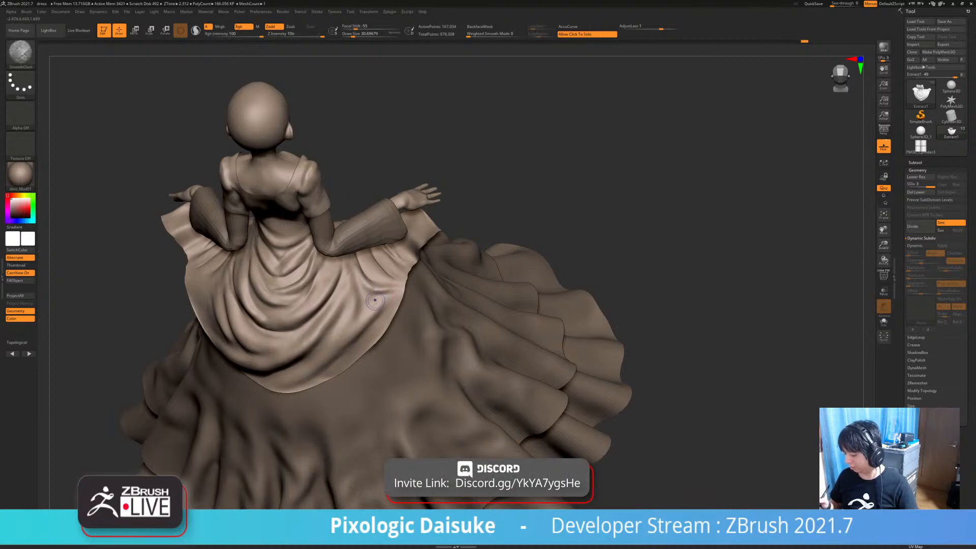
pyautogui.press('shift')
# Turn off Rgb and lower the Z Intensity of the smoothing brush, then soften the folds under the right forearm
pyautogui.click(243, 26)
pyautogui.moveTo(311, 34); pyautogui.dragTo(308, 34)
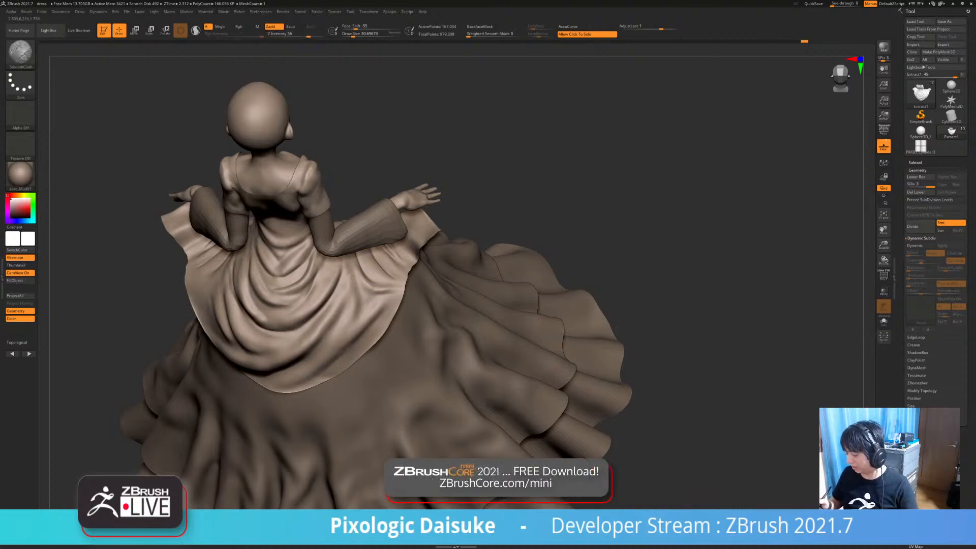
pyautogui.moveTo(388, 254); pyautogui.dragTo(378, 283, button='right')
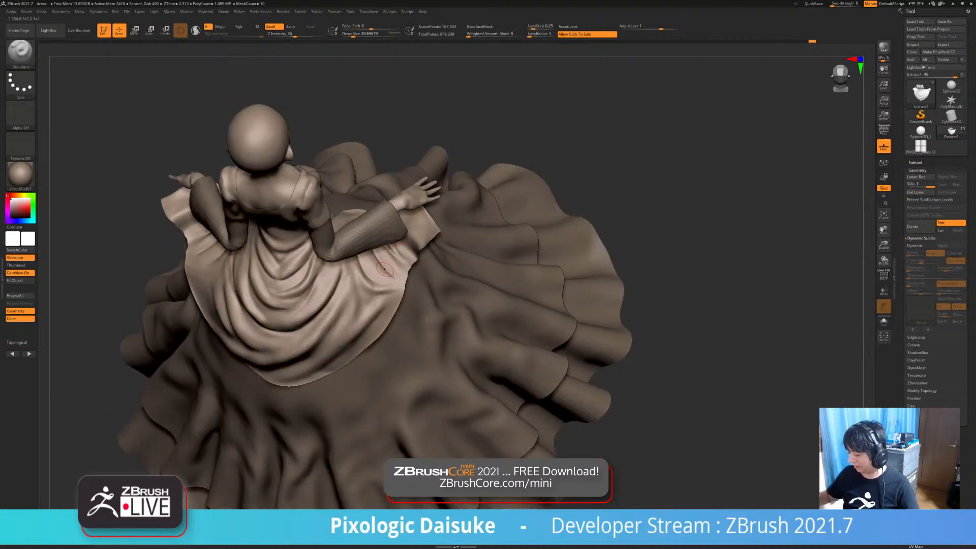
pyautogui.press('shift')
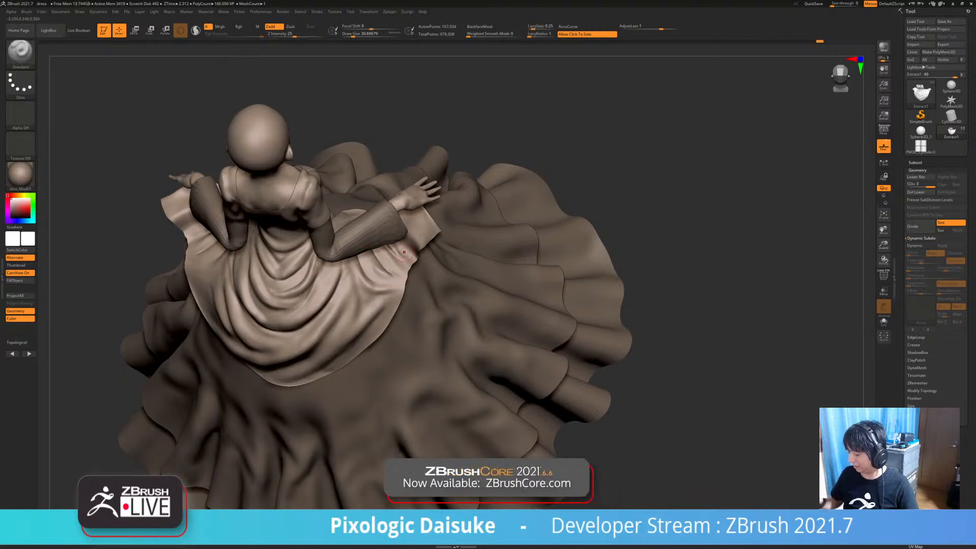
pyautogui.moveTo(397, 251)
pyautogui.keyDown('shift'); pyautogui.mouseDown()
pyautogui.moveTo(365, 272)
pyautogui.moveTo(390, 260)
pyautogui.mouseUp(); pyautogui.keyUp('shift')
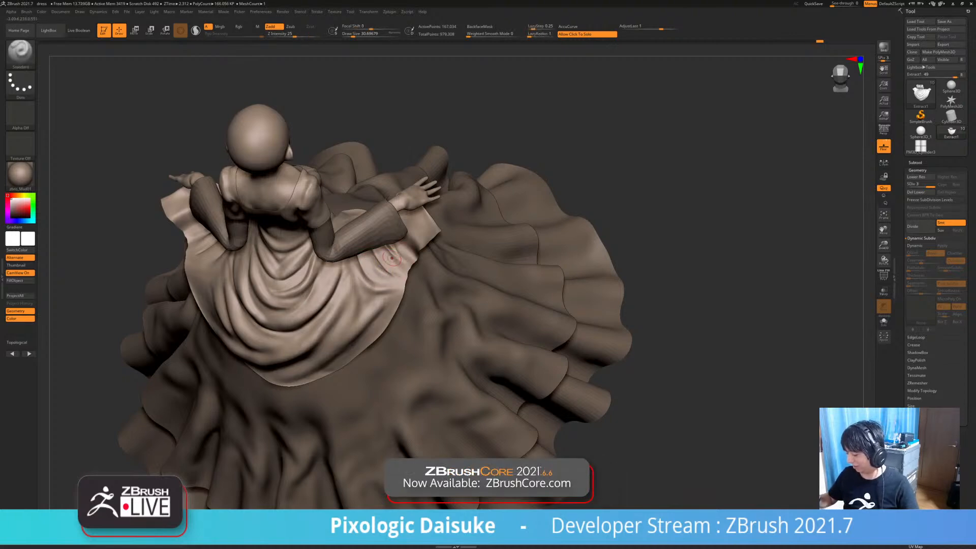
# Soften the drape folds under the right forearm, then sculpt the folds on the left side of the back drape
pyautogui.moveTo(388, 287); pyautogui.dragTo(386, 255, button='right')
pyautogui.keyDown('shift'); pyautogui.moveTo(396, 267); pyautogui.dragTo(393, 263); pyautogui.keyUp('shift')
pyautogui.moveTo(392, 264)
pyautogui.keyDown('ctrl'); pyautogui.mouseDown(button='right')
pyautogui.moveTo(496, 267)
pyautogui.moveTo(504, 300)
pyautogui.mouseUp(button='right'); pyautogui.keyUp('ctrl')
pyautogui.moveTo(282, 273); pyautogui.dragTo(271, 280)
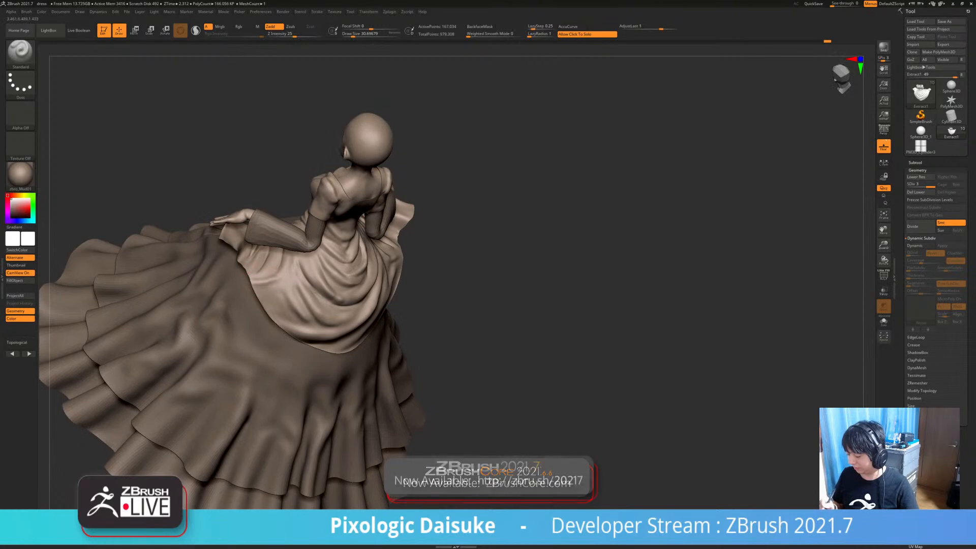
pyautogui.keyDown('shift'); pyautogui.moveTo(277, 282); pyautogui.dragTo(264, 286, button='right'); pyautogui.keyUp('shift')
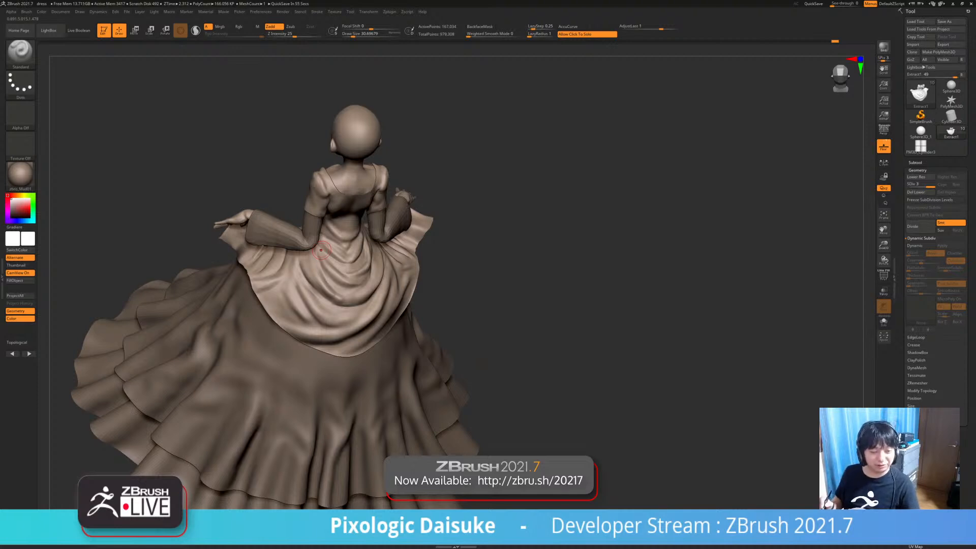
# Refine and smooth the folds across the lower back drape and around the right hip
pyautogui.keyDown('alt'); pyautogui.moveTo(321, 250); pyautogui.dragTo(326, 262, button='right'); pyautogui.keyUp('alt')
pyautogui.moveTo(272, 301); pyautogui.dragTo(276, 305, button='right')
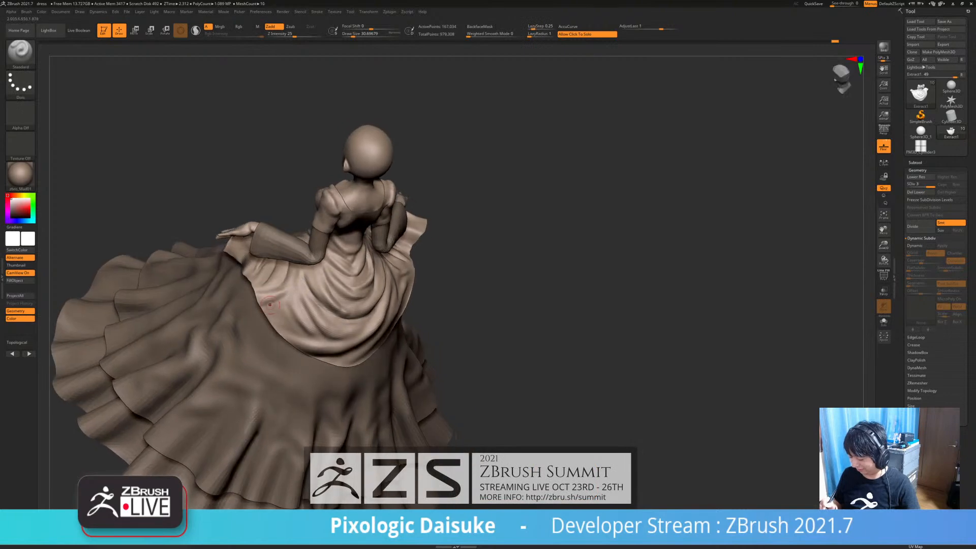
pyautogui.press('shift')
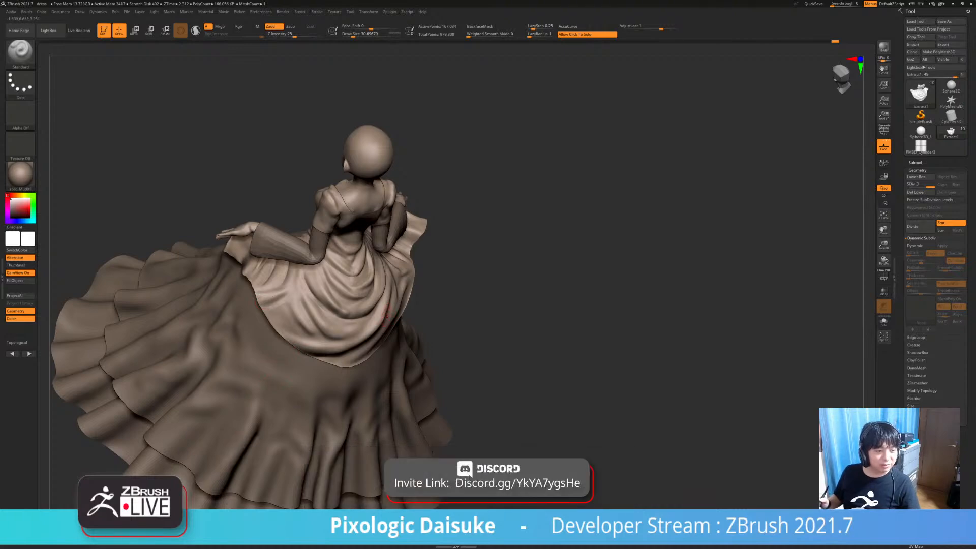
pyautogui.keyDown('alt'); pyautogui.moveTo(372, 298); pyautogui.dragTo(413, 254, button='right'); pyautogui.keyUp('alt')
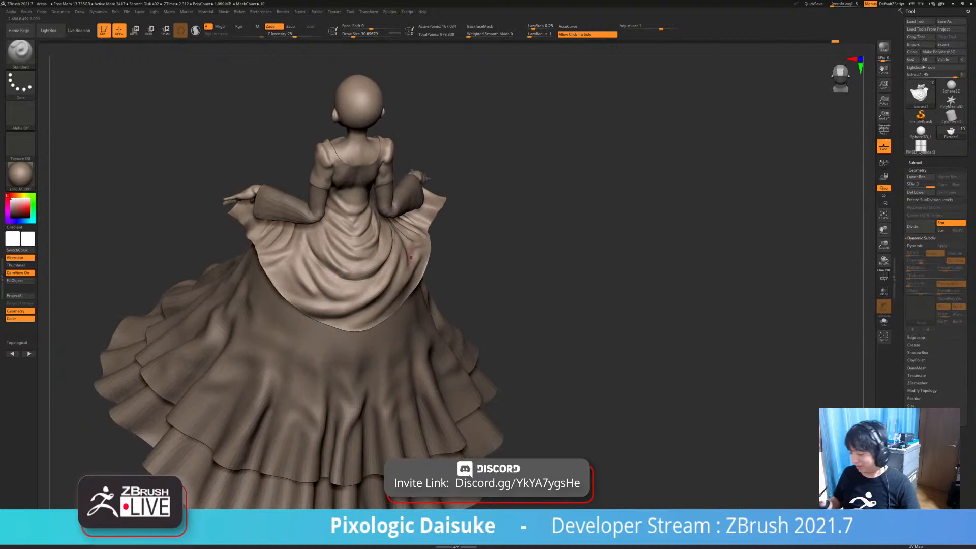
pyautogui.press('shift')
# Sculpt a diagonal fold from the left armpit across the back of the bodice and smooth it
pyautogui.moveTo(301, 257)
pyautogui.mouseDown(button='right')
pyautogui.moveTo(267, 257)
pyautogui.moveTo(270, 272)
pyautogui.moveTo(321, 281)
pyautogui.mouseUp(button='right')
pyautogui.moveTo(376, 249)
pyautogui.keyDown('shift'); pyautogui.mouseDown(button='right')
pyautogui.moveTo(329, 244)
pyautogui.moveTo(346, 229)
pyautogui.moveTo(301, 231)
pyautogui.mouseUp(button='right'); pyautogui.keyUp('shift')
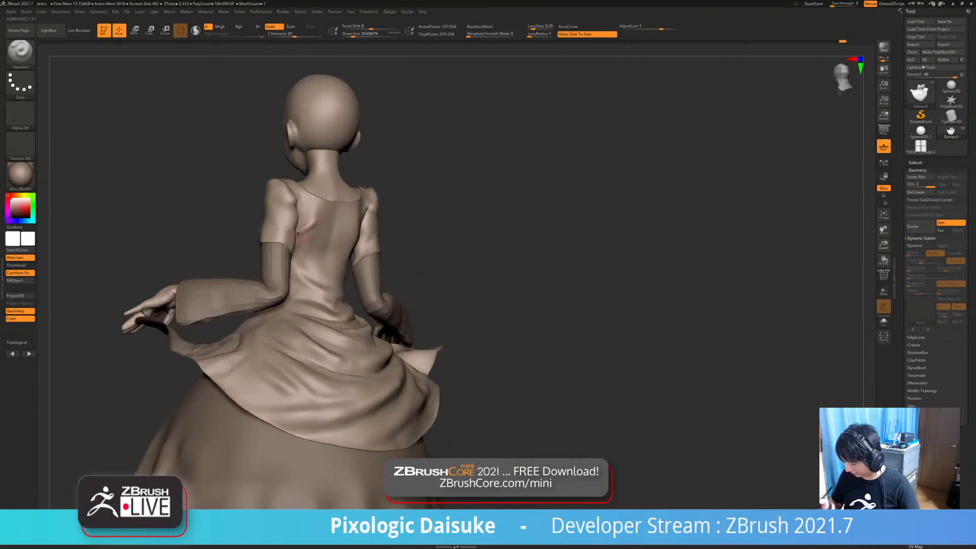
pyautogui.keyDown('shift'); pyautogui.moveTo(325, 220); pyautogui.dragTo(313, 228); pyautogui.keyUp('shift')
pyautogui.moveTo(331, 230)
pyautogui.mouseDown(button='right')
pyautogui.moveTo(311, 237)
pyautogui.moveTo(319, 230)
pyautogui.mouseUp(button='right')
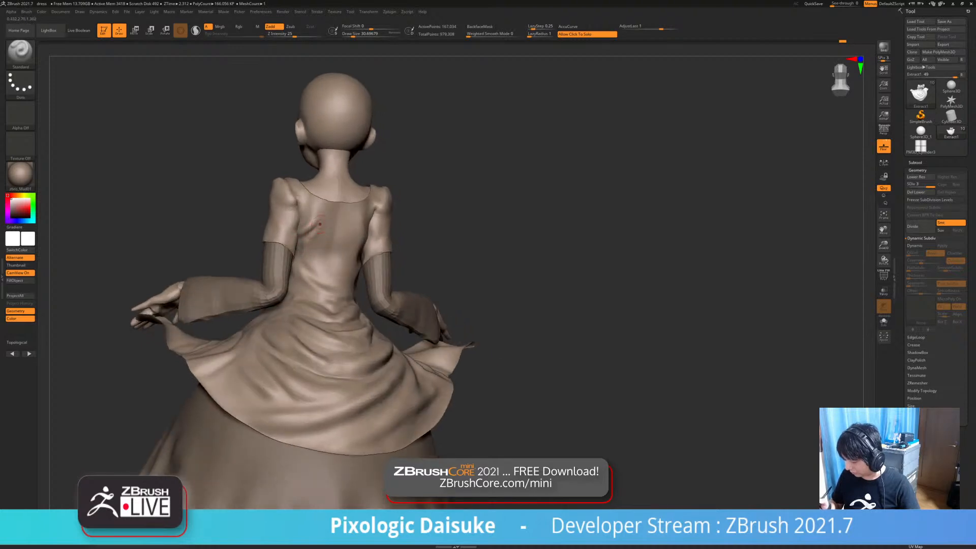
pyautogui.press('shift')
pyautogui.moveTo(318, 229)
pyautogui.mouseDown(button='right')
pyautogui.moveTo(326, 242)
pyautogui.moveTo(308, 257)
pyautogui.moveTo(304, 249)
pyautogui.mouseUp(button='right')
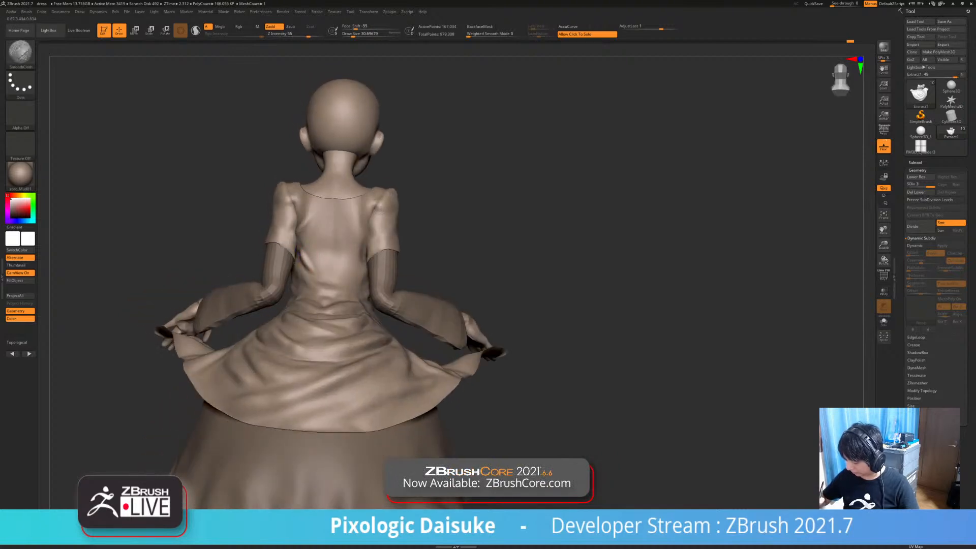
# Switch to the DamStandard brush and carve a vertical center seam down the back of the bodice, undoing unwanted strokes
pyautogui.moveTo(315, 260)
pyautogui.mouseDown(button='right')
pyautogui.moveTo(359, 230)
pyautogui.moveTo(336, 216)
pyautogui.mouseUp(button='right')
pyautogui.press('b')
pyautogui.press('d')
pyautogui.press('s')
pyautogui.hotkey('ctrl', 'z')
pyautogui.moveTo(333, 206); pyautogui.dragTo(335, 277)
pyautogui.hotkey('ctrl', 'z')
# Refine the center back seam toward the waist and soften its lower end
pyautogui.moveTo(331, 222); pyautogui.dragTo(331, 213, button='right')
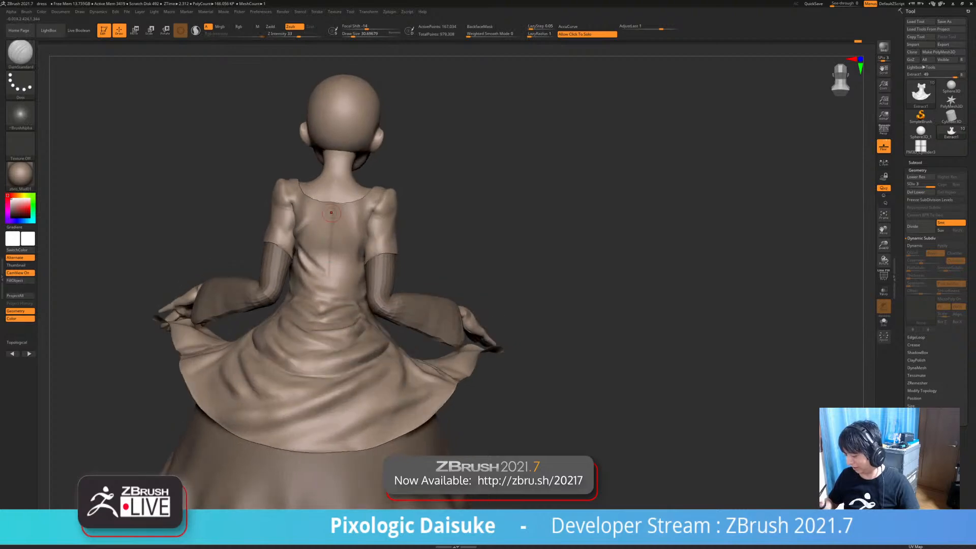
pyautogui.moveTo(330, 288); pyautogui.dragTo(329, 296, button='right')
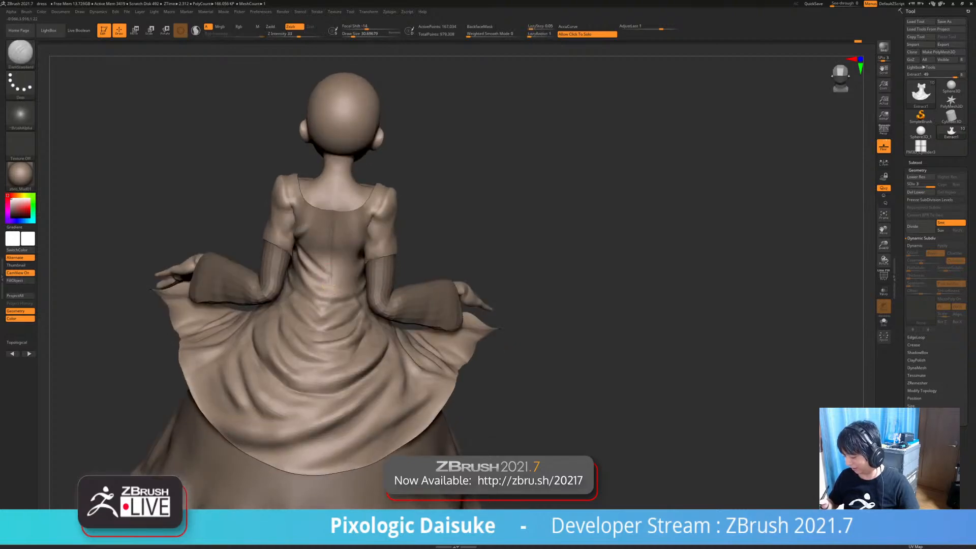
pyautogui.keyDown('ctrl'); pyautogui.moveTo(321, 335); pyautogui.dragTo(320, 300, button='right'); pyautogui.keyUp('ctrl')
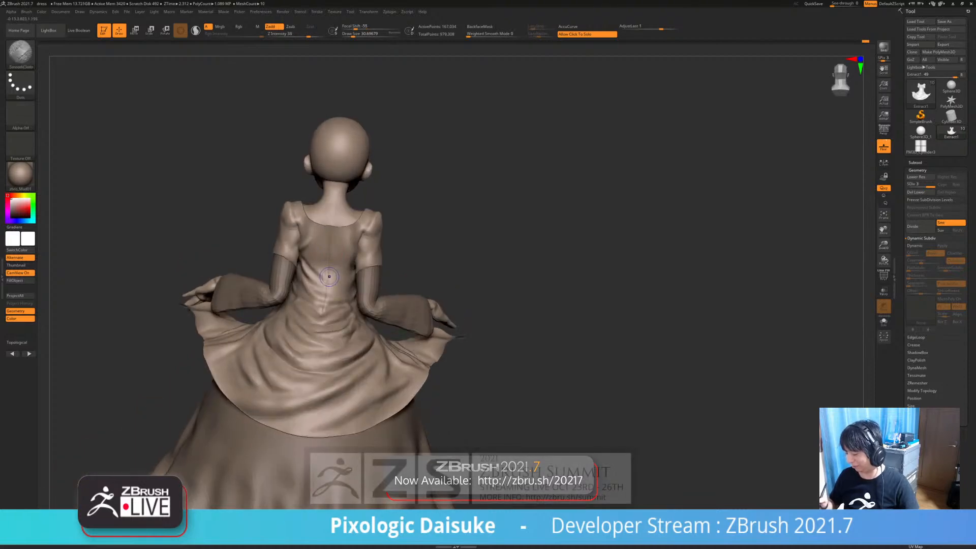
pyautogui.keyDown('shift'); pyautogui.moveTo(328, 285); pyautogui.dragTo(327, 303); pyautogui.keyUp('shift')
pyautogui.moveTo(328, 303)
pyautogui.mouseDown(button='right')
pyautogui.moveTo(386, 300)
pyautogui.moveTo(330, 305)
pyautogui.mouseUp(button='right')
# Switch to the STN_Standard brush, enlarge the draw size, and shape and smooth the bodice back beside the right sleeve
pyautogui.press('b')
pyautogui.press('s')
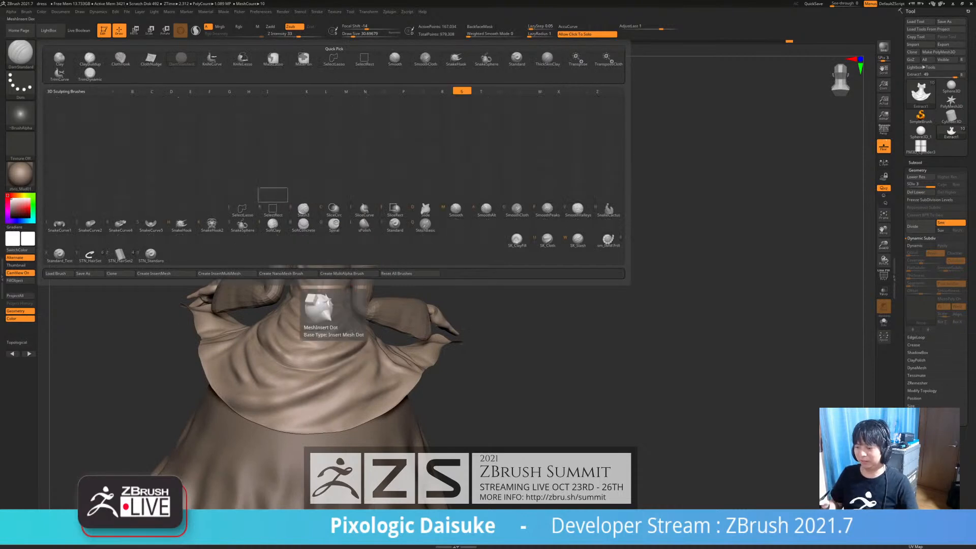
pyautogui.press('t')
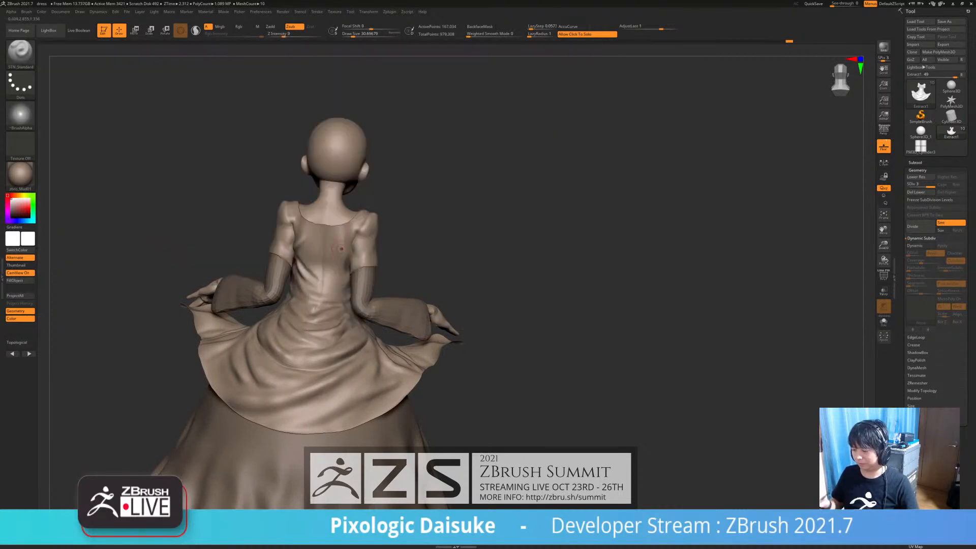
pyautogui.keyDown('ctrl'); pyautogui.moveTo(340, 270); pyautogui.dragTo(349, 273, button='right'); pyautogui.keyUp('ctrl')
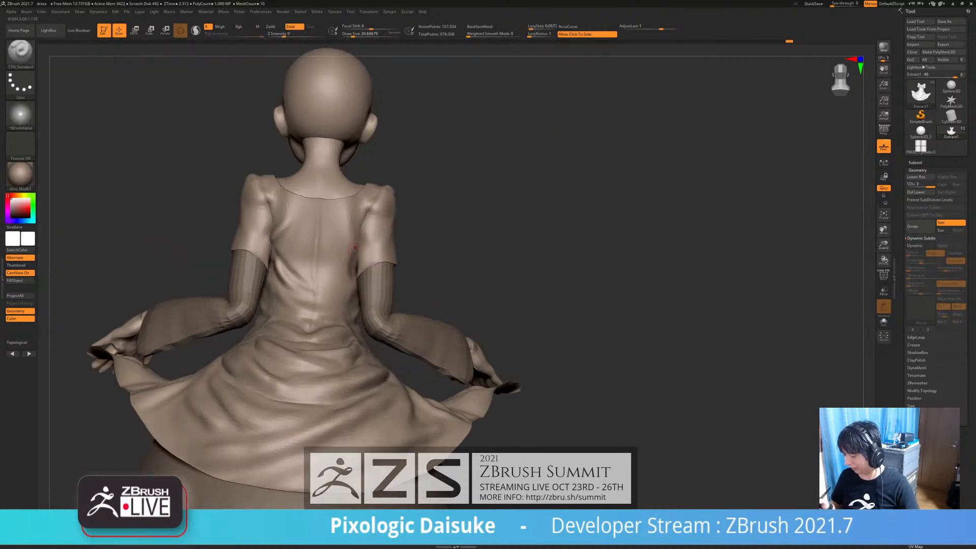
pyautogui.moveTo(353, 34); pyautogui.dragTo(355, 34)
pyautogui.moveTo(356, 285)
pyautogui.mouseDown(button='right')
pyautogui.moveTo(344, 255)
pyautogui.moveTo(359, 234)
pyautogui.moveTo(347, 222)
pyautogui.moveTo(336, 230)
pyautogui.moveTo(328, 207)
pyautogui.mouseUp(button='right')
pyautogui.press('shift')
# Return to the Standard brush, then sculpt and smooth folds from the right armpit over the shoulder blade
pyautogui.press('b')
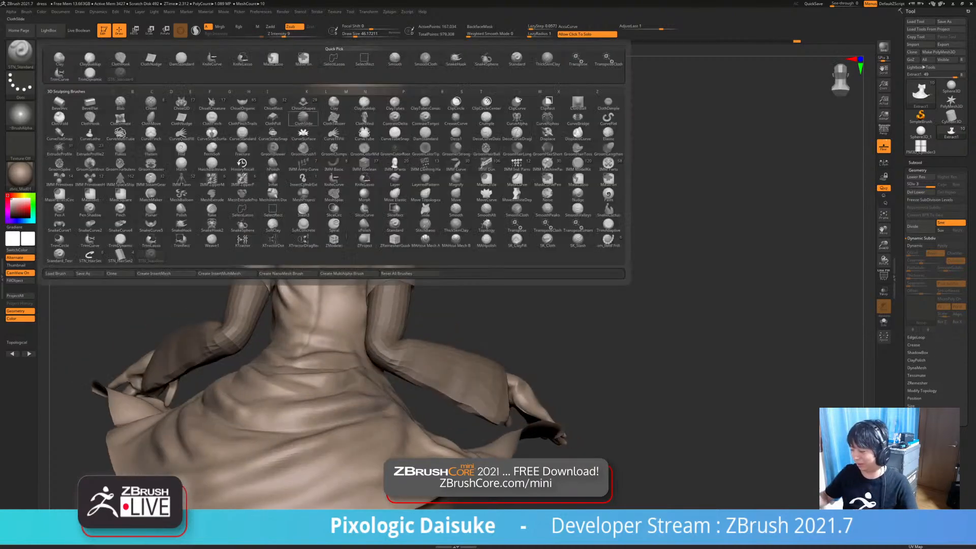
pyautogui.click(516, 60)
pyautogui.moveTo(353, 262)
pyautogui.mouseDown(button='right')
pyautogui.moveTo(360, 226)
pyautogui.moveTo(359, 254)
pyautogui.moveTo(356, 234)
pyautogui.mouseUp(button='right')
pyautogui.moveTo(335, 225)
pyautogui.mouseDown()
pyautogui.moveTo(360, 249)
pyautogui.moveTo(344, 221)
pyautogui.moveTo(352, 228)
pyautogui.mouseUp()
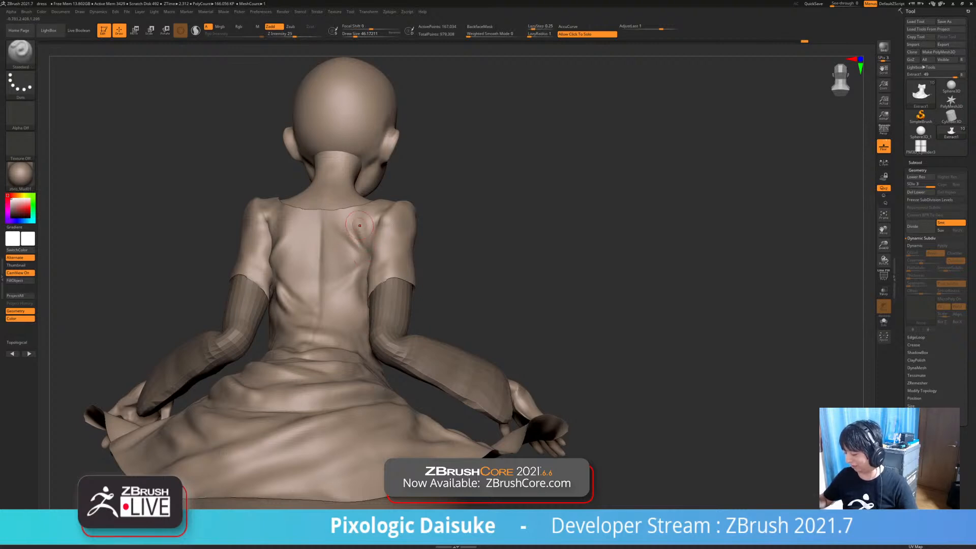
pyautogui.keyDown('shift'); pyautogui.moveTo(359, 218); pyautogui.dragTo(360, 243); pyautogui.keyUp('shift')
pyautogui.moveTo(322, 235); pyautogui.dragTo(347, 231, button='right')
pyautogui.keyDown('shift'); pyautogui.moveTo(346, 231); pyautogui.dragTo(367, 261); pyautogui.keyUp('shift')
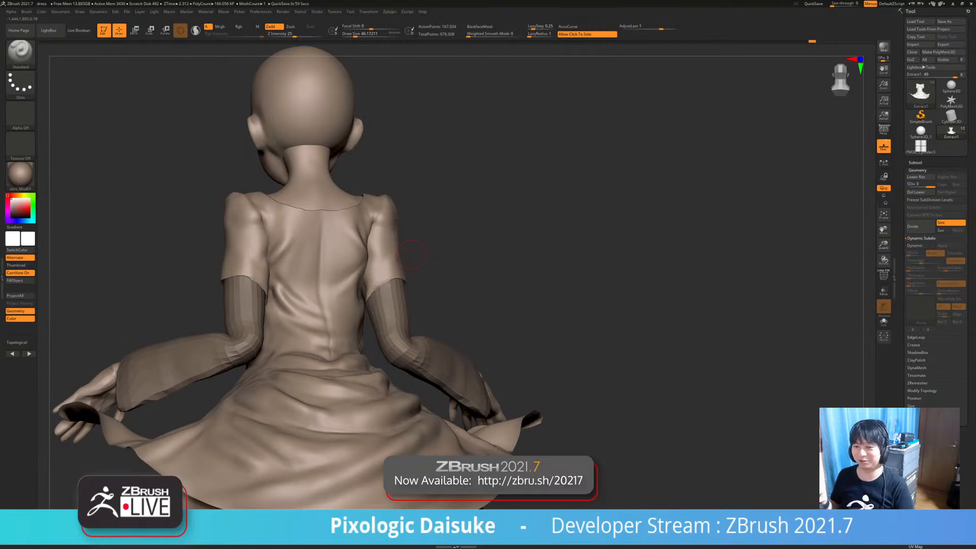
# Reduce the draw size to about 25, isolate the dress, and sculpt and smooth a curved fold across the mid-back
pyautogui.click(352, 34)
pyautogui.moveTo(337, 275)
pyautogui.mouseDown(button='right')
pyautogui.moveTo(308, 278)
pyautogui.moveTo(345, 276)
pyautogui.moveTo(324, 288)
pyautogui.mouseUp(button='right')
pyautogui.keyDown('ctrl'); pyautogui.keyDown('shift'); pyautogui.click(322, 286); pyautogui.keyUp('shift'); pyautogui.keyUp('ctrl')
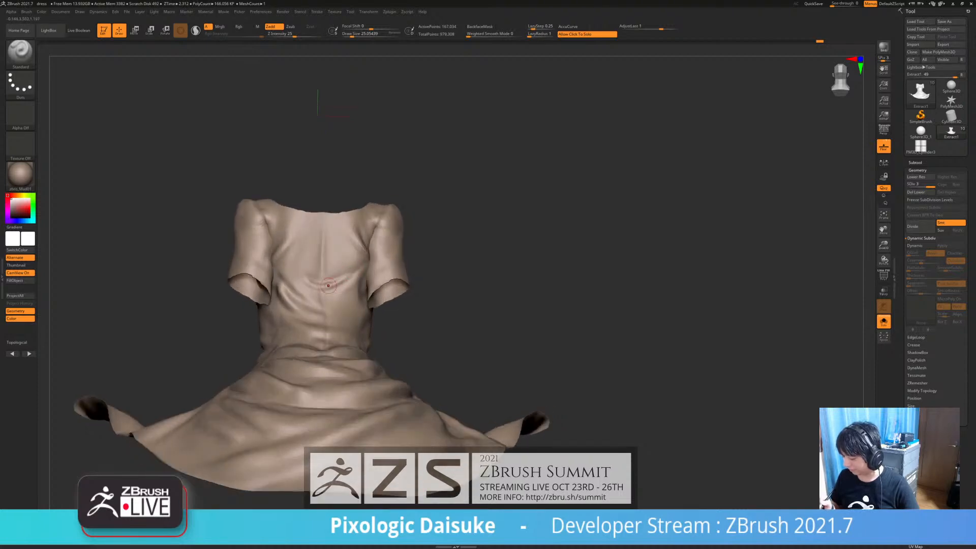
pyautogui.press('shift')
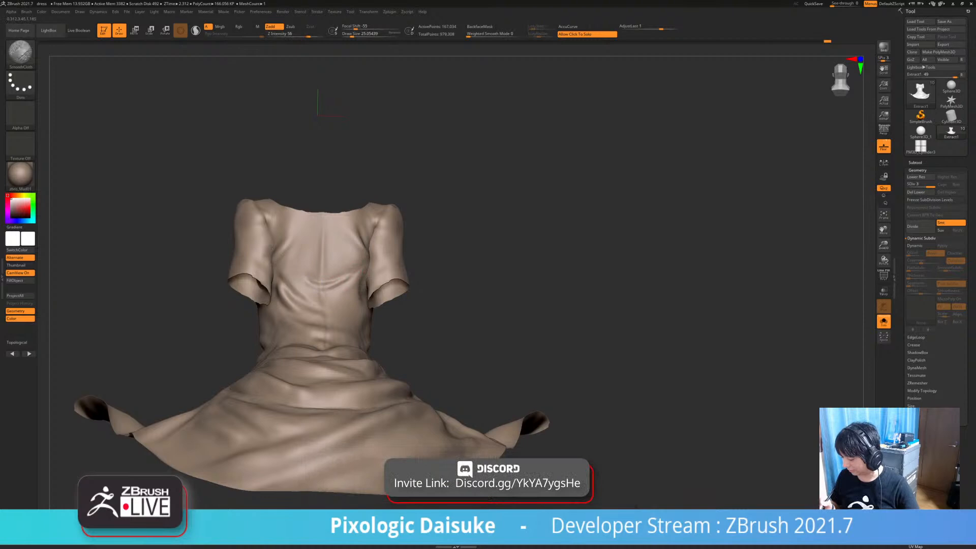
pyautogui.moveTo(325, 284)
pyautogui.keyDown('ctrl'); pyautogui.mouseDown(button='right')
pyautogui.moveTo(327, 264)
pyautogui.moveTo(326, 284)
pyautogui.mouseUp(button='right'); pyautogui.keyUp('ctrl')
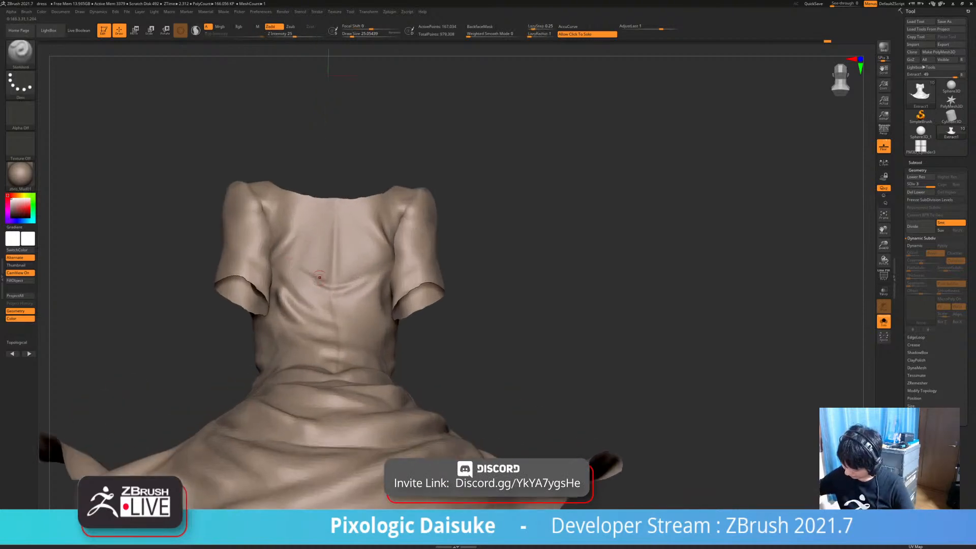
pyautogui.press('shift')
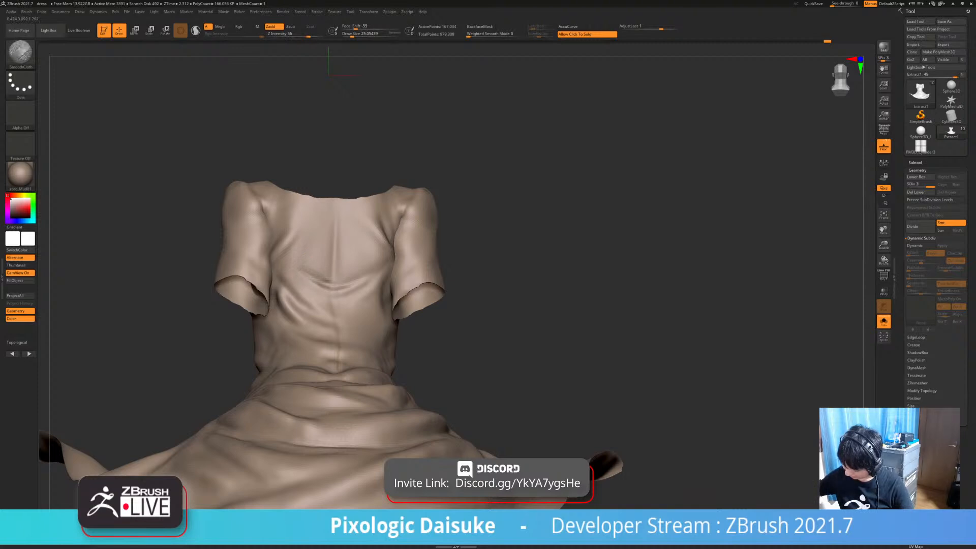
# Show the whole figure again around the isolated dress
pyautogui.keyDown('ctrl'); pyautogui.moveTo(340, 285); pyautogui.dragTo(318, 235, button='right'); pyautogui.keyUp('ctrl')
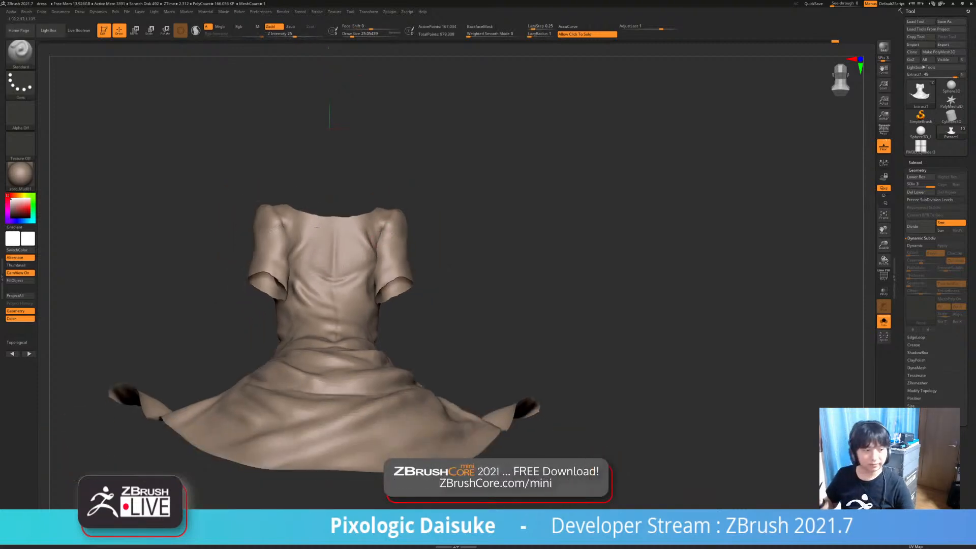
pyautogui.keyDown('alt'); pyautogui.moveTo(382, 236); pyautogui.dragTo(381, 217, button='right'); pyautogui.keyUp('alt')
pyautogui.click(473, 216)
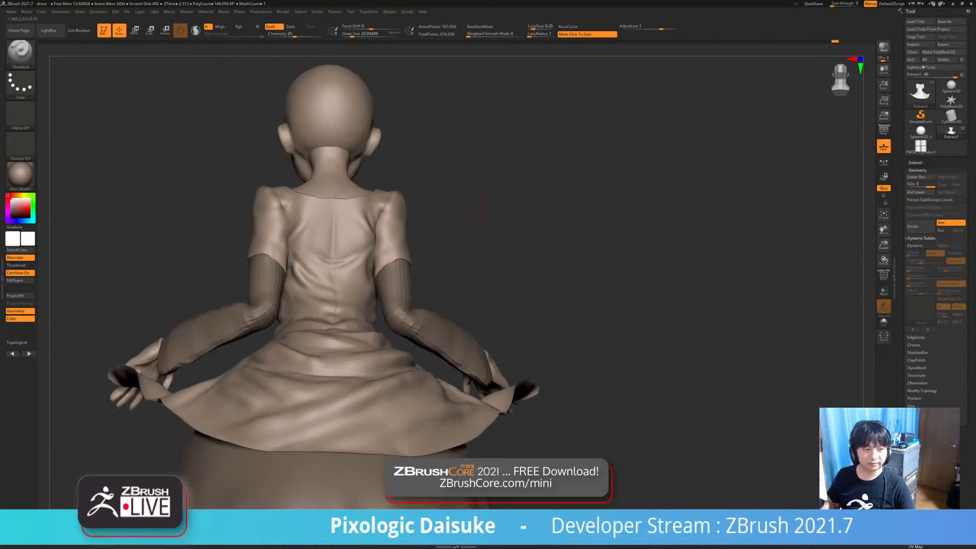
pyautogui.click(509, 209)
pyautogui.click(509, 208)
# Smooth the upper back of the bodice just below the neckline
pyautogui.moveTo(333, 222); pyautogui.dragTo(320, 234, button='right')
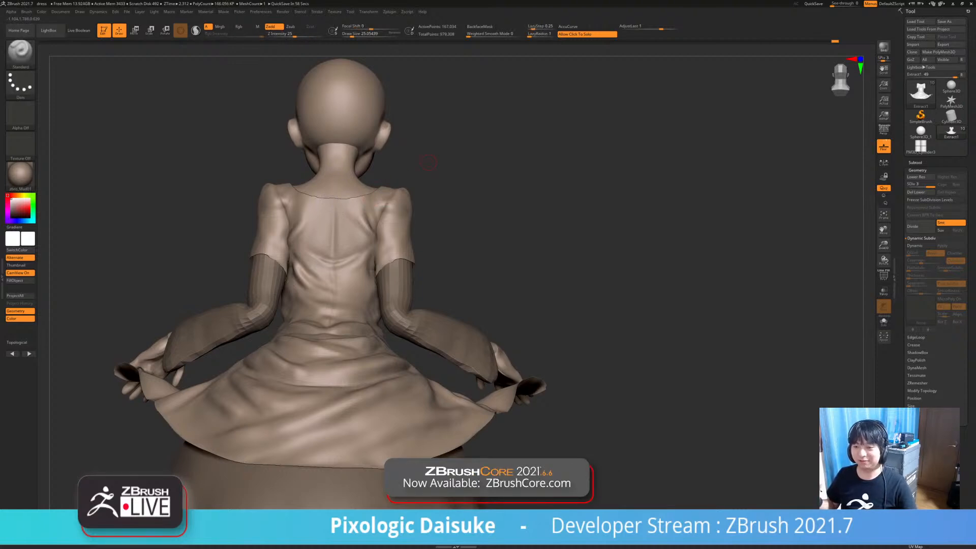
pyautogui.moveTo(356, 191); pyautogui.dragTo(356, 200, button='right')
pyautogui.moveTo(356, 201)
pyautogui.keyDown('shift'); pyautogui.mouseDown()
pyautogui.moveTo(327, 202)
pyautogui.moveTo(341, 198)
pyautogui.mouseUp(); pyautogui.keyUp('shift')
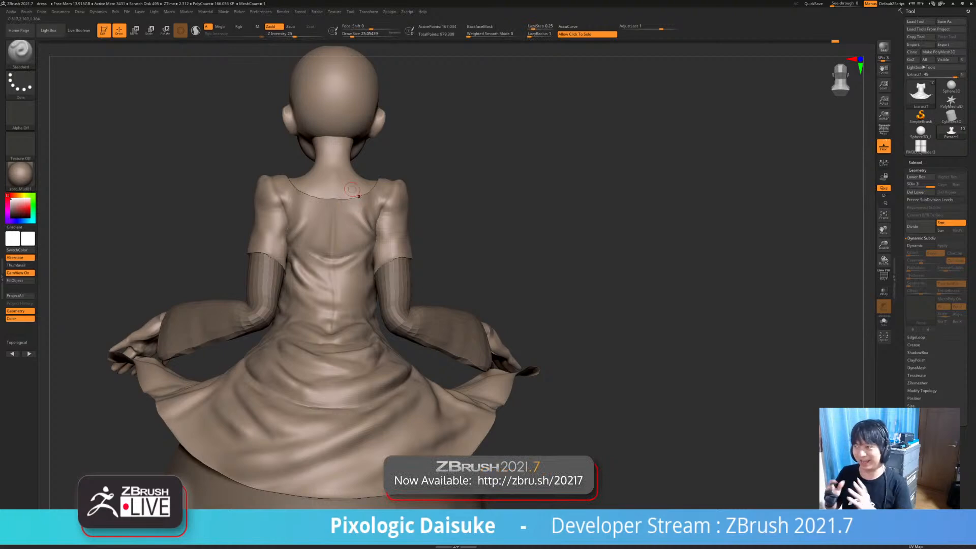
pyautogui.moveTo(352, 189); pyautogui.dragTo(325, 199, button='right')
pyautogui.press('shift')
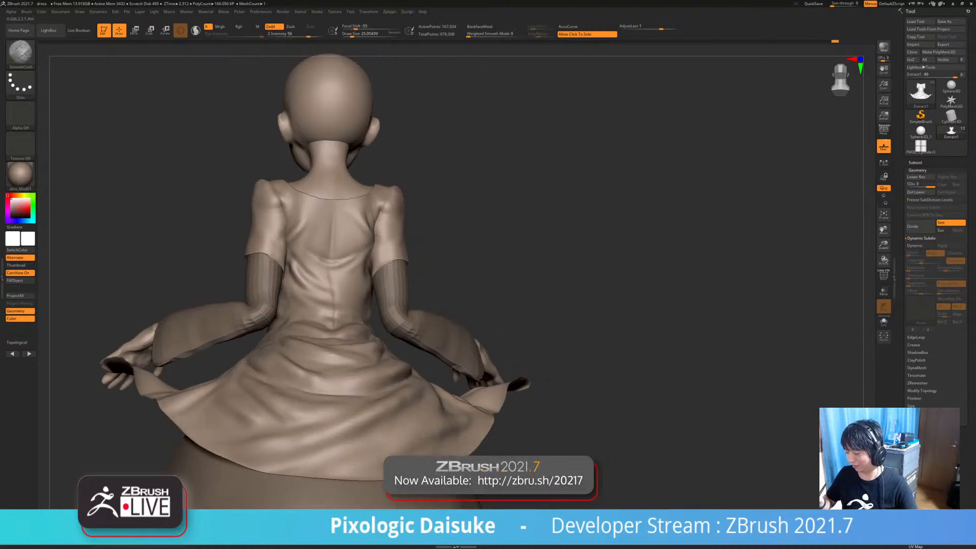
pyautogui.moveTo(414, 173); pyautogui.dragTo(415, 202)
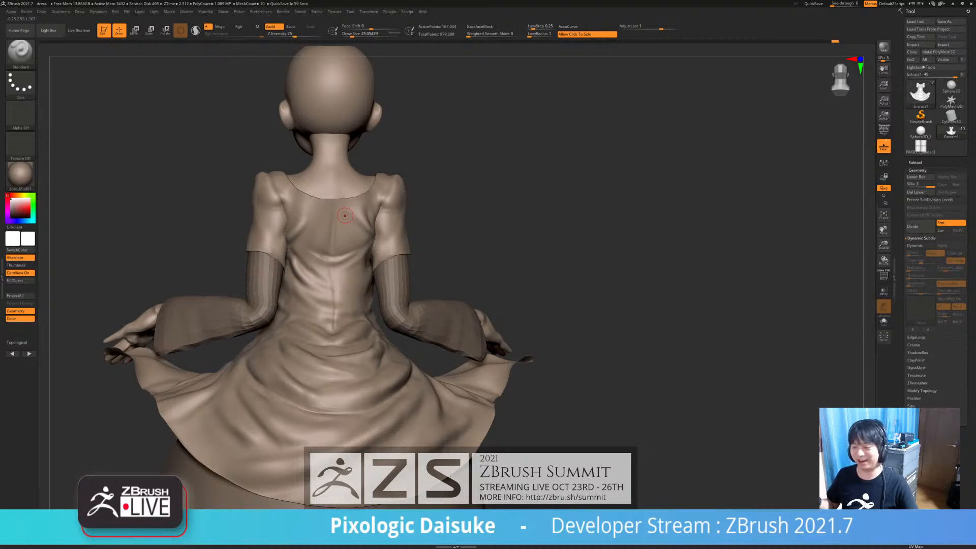
# Deepen the diagonal fold over the left shoulder blade and blend it into the bodice back
pyautogui.moveTo(345, 215); pyautogui.dragTo(291, 230, button='right')
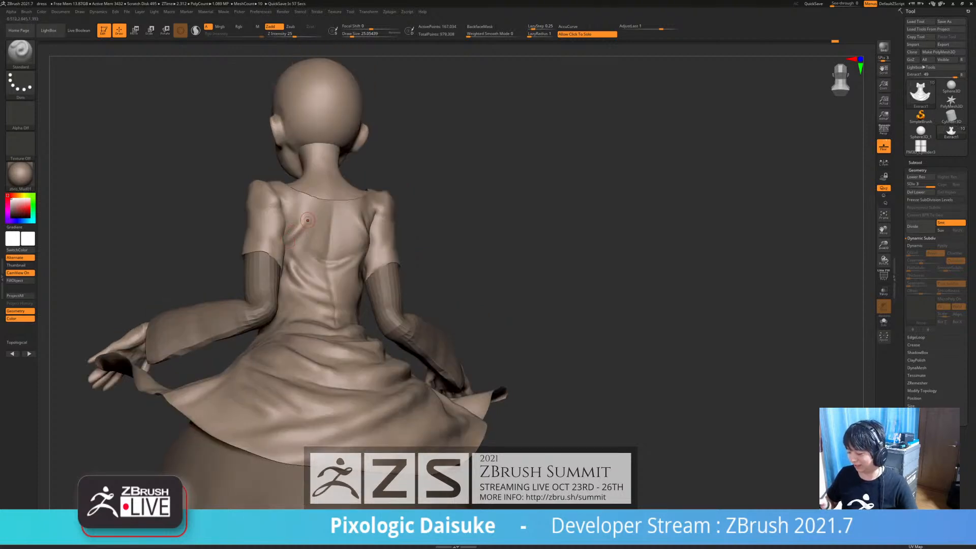
pyautogui.press('shift')
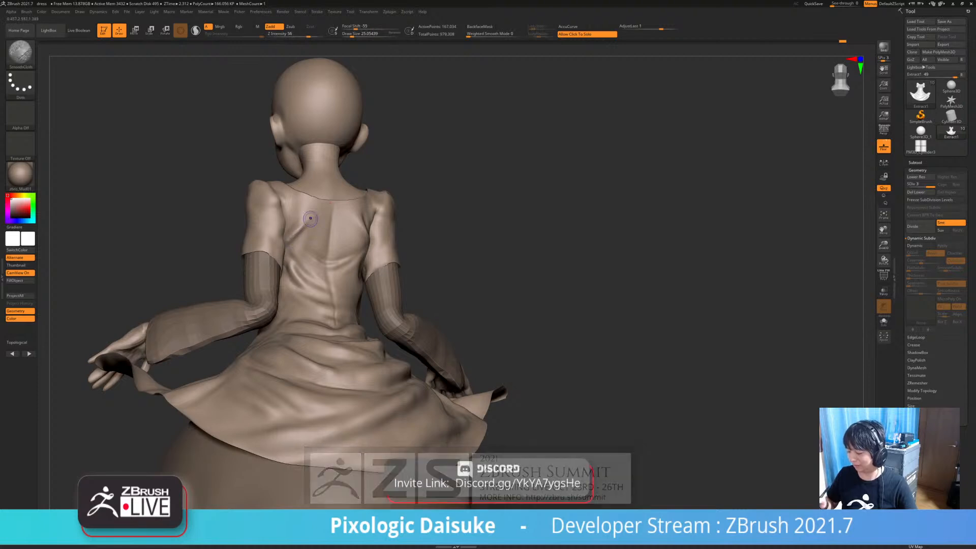
pyautogui.moveTo(311, 227); pyautogui.dragTo(295, 241)
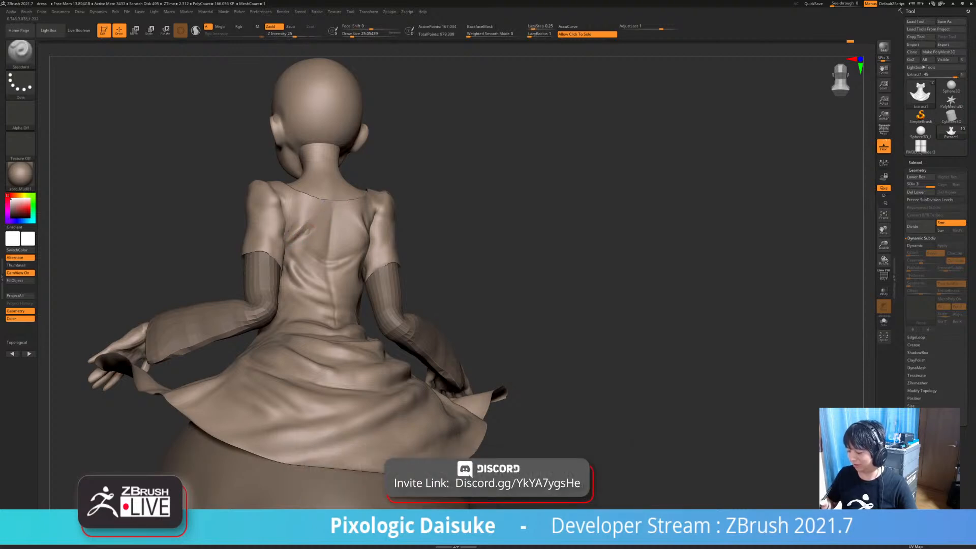
pyautogui.keyDown('shift'); pyautogui.moveTo(322, 225); pyautogui.dragTo(300, 245); pyautogui.keyUp('shift')
pyautogui.keyDown('ctrl'); pyautogui.moveTo(365, 189); pyautogui.dragTo(359, 162, button='right'); pyautogui.keyUp('ctrl')
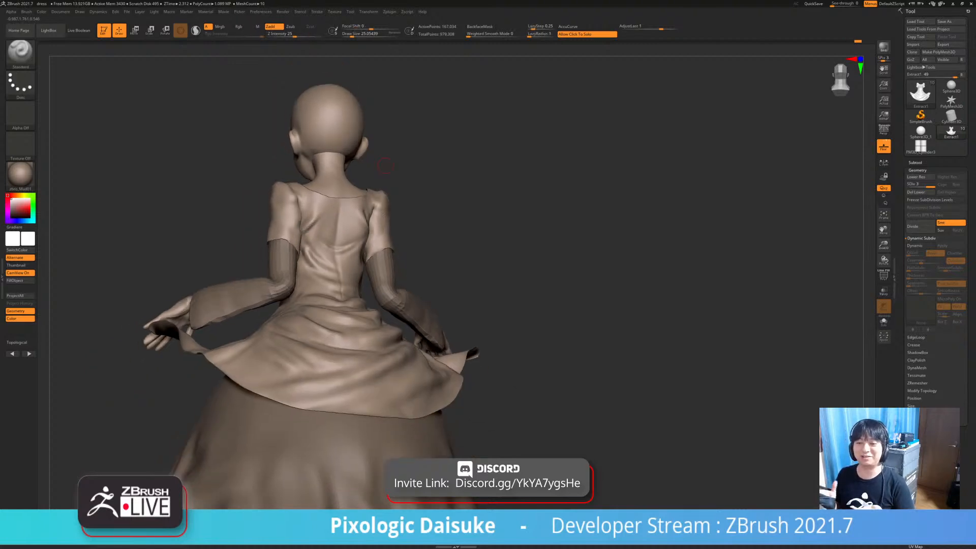
# Sculpt and smooth the folds along the right side of the bodice between the armpit and the waist
pyautogui.moveTo(386, 166)
pyautogui.mouseDown(button='right')
pyautogui.moveTo(359, 259)
pyautogui.moveTo(336, 283)
pyautogui.mouseUp(button='right')
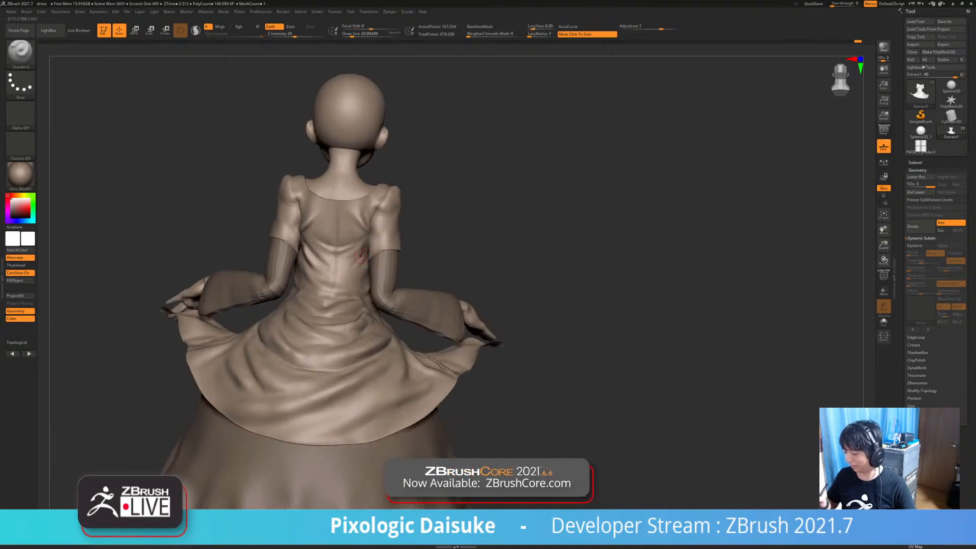
pyautogui.keyDown('shift'); pyautogui.moveTo(356, 265); pyautogui.dragTo(365, 257); pyautogui.keyUp('shift')
pyautogui.moveTo(356, 275); pyautogui.dragTo(356, 255, button='right')
pyautogui.keyDown('shift'); pyautogui.moveTo(363, 258); pyautogui.dragTo(360, 269); pyautogui.keyUp('shift')
pyautogui.moveTo(356, 275); pyautogui.dragTo(432, 239, button='right')
pyautogui.moveTo(285, 128)
pyautogui.mouseDown(button='right')
pyautogui.moveTo(378, 226)
pyautogui.moveTo(371, 261)
pyautogui.mouseUp(button='right')
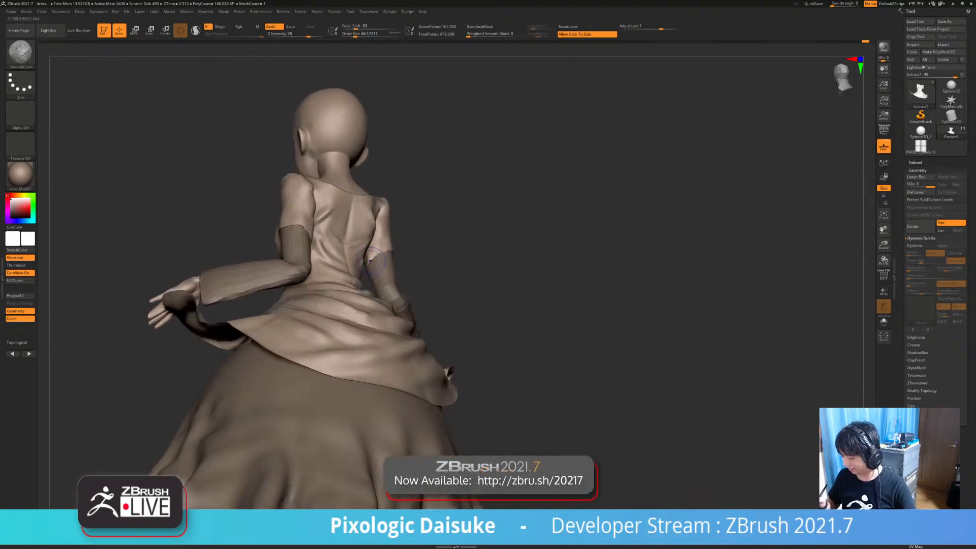
pyautogui.moveTo(422, 224)
pyautogui.mouseDown(button='right')
pyautogui.moveTo(359, 219)
pyautogui.moveTo(382, 282)
pyautogui.moveTo(397, 280)
pyautogui.moveTo(379, 249)
pyautogui.moveTo(388, 270)
pyautogui.moveTo(394, 254)
pyautogui.mouseUp(button='right')
# Switch to the SnakeHook brush, set the draw size to about 90, and turn on BackfaceMask for the right short sleeve
pyautogui.click(23, 55)
pyautogui.click(457, 60)
pyautogui.click(360, 35)
pyautogui.click(480, 26)
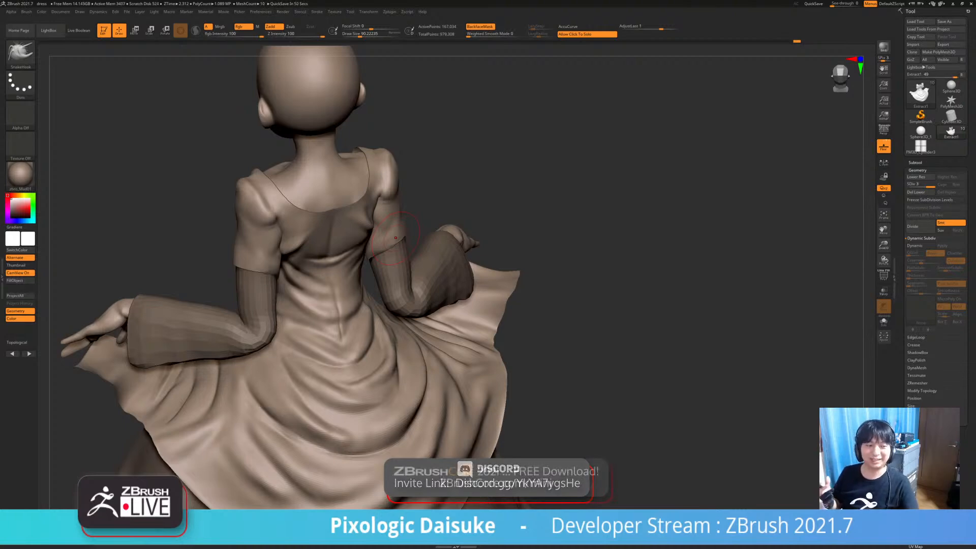
pyautogui.moveTo(440, 270); pyautogui.dragTo(399, 232, button='right')
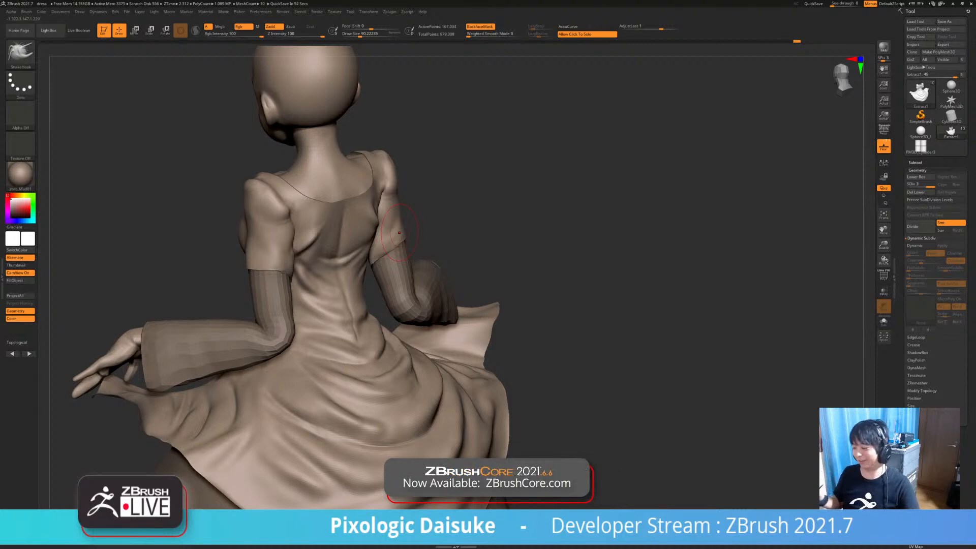
# Switch to the Standard brush and reduce the draw size to about 49 for the right short sleeve
pyautogui.moveTo(417, 233)
pyautogui.mouseDown(button='right')
pyautogui.moveTo(364, 236)
pyautogui.moveTo(388, 254)
pyautogui.moveTo(389, 280)
pyautogui.moveTo(376, 268)
pyautogui.moveTo(402, 267)
pyautogui.moveTo(371, 254)
pyautogui.moveTo(367, 241)
pyautogui.mouseUp(button='right')
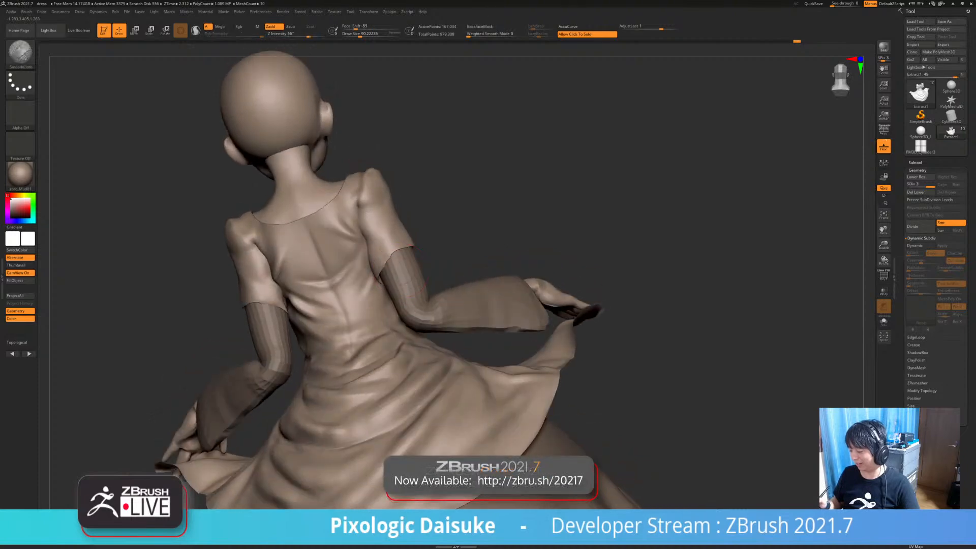
pyautogui.moveTo(441, 52); pyautogui.dragTo(481, 77, button='right')
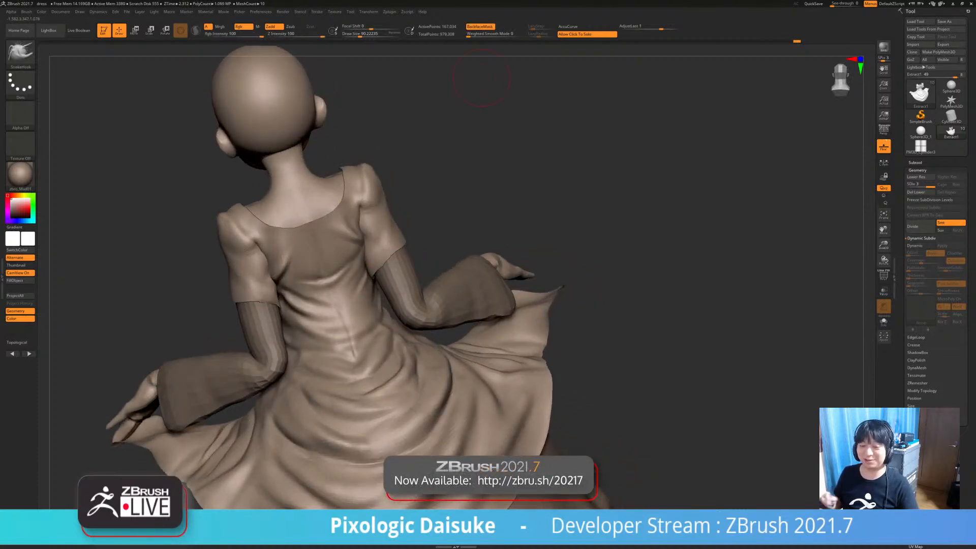
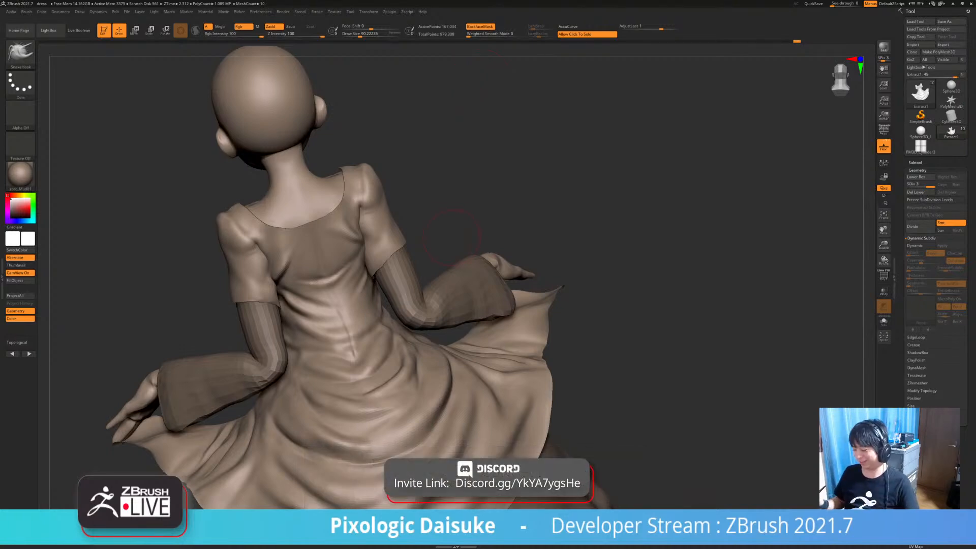
pyautogui.click(21, 51)
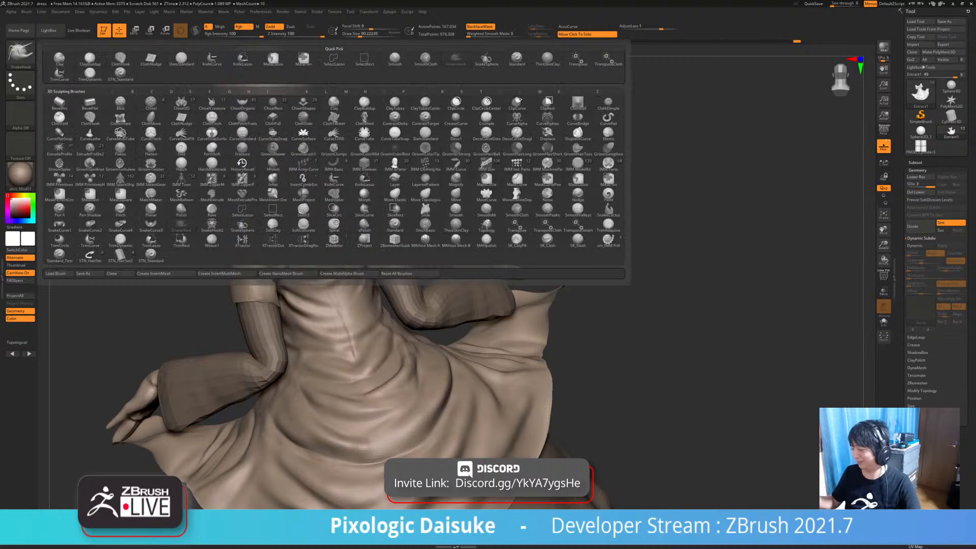
pyautogui.click(517, 58)
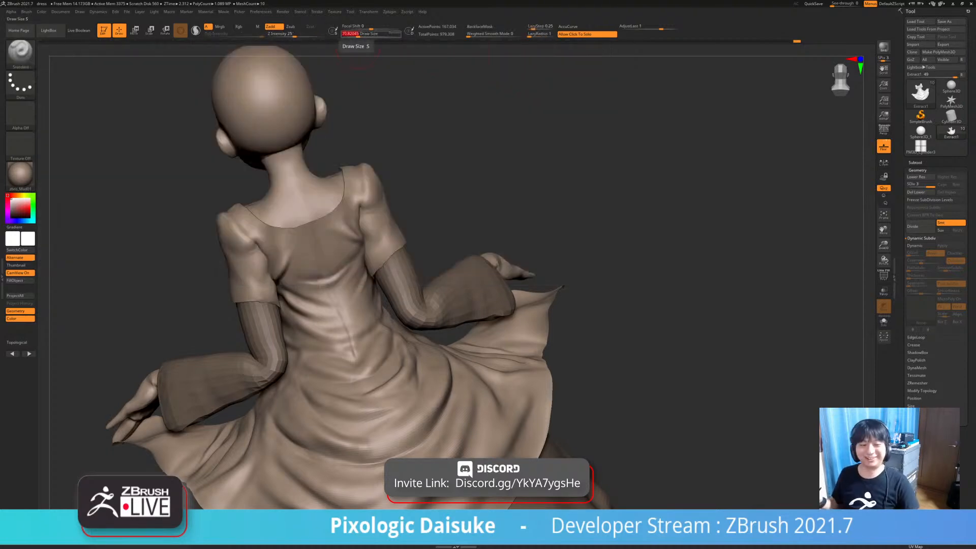
pyautogui.press('[')
pyautogui.press('[')
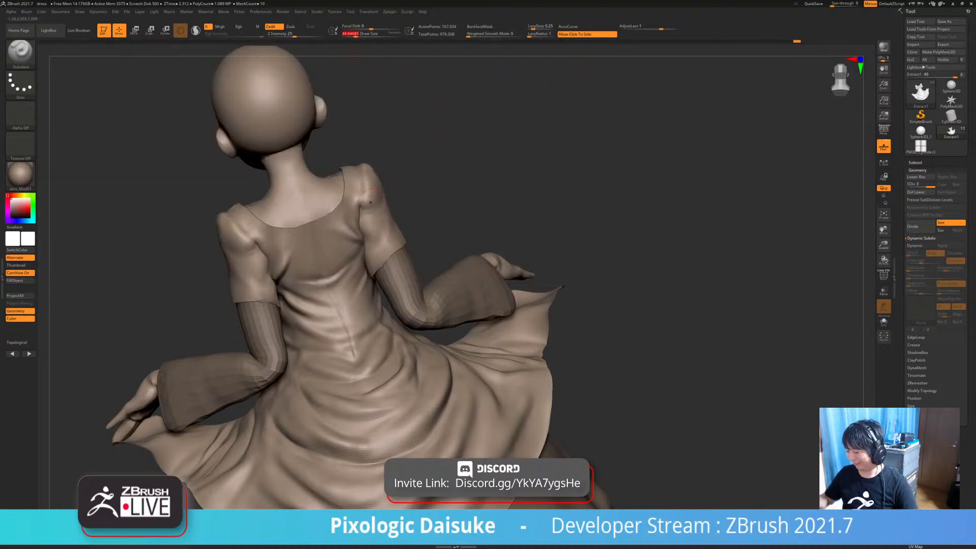
# Reduce the draw size to about 14 and sculpt a fold across the back of the right short sleeve
pyautogui.moveTo(446, 147); pyautogui.dragTo(446, 117)
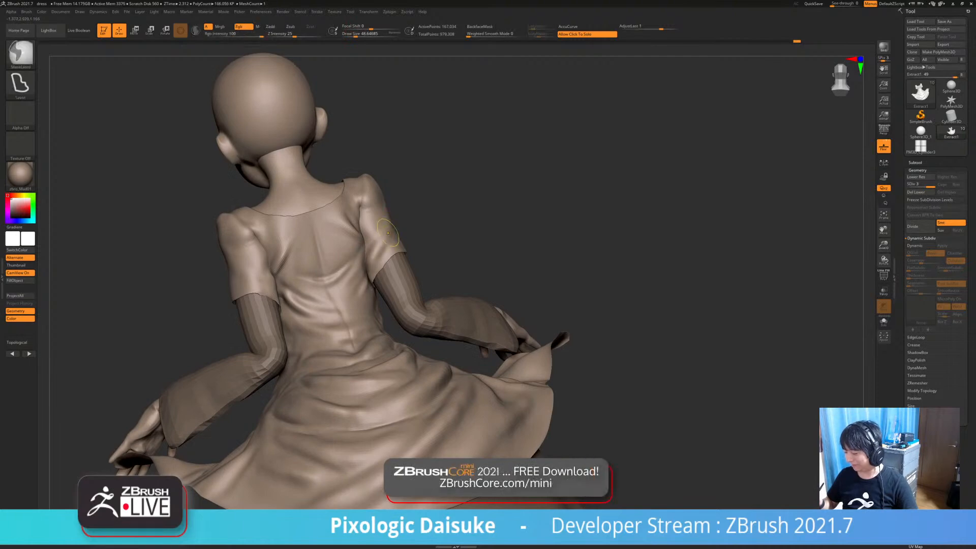
pyautogui.press('shift')
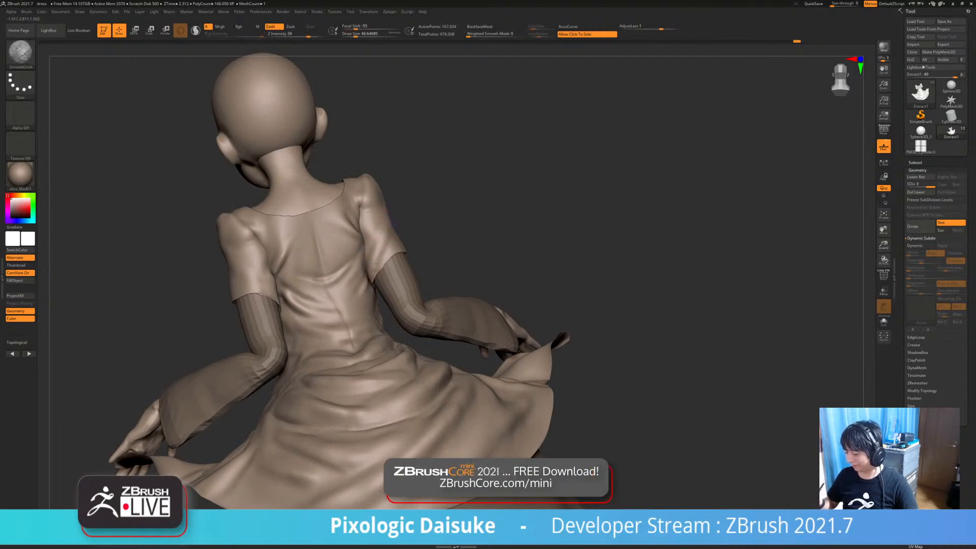
pyautogui.moveTo(355, 34); pyautogui.dragTo(350, 34)
pyautogui.moveTo(409, 194)
pyautogui.mouseDown()
pyautogui.moveTo(379, 248)
pyautogui.moveTo(389, 227)
pyautogui.mouseUp()
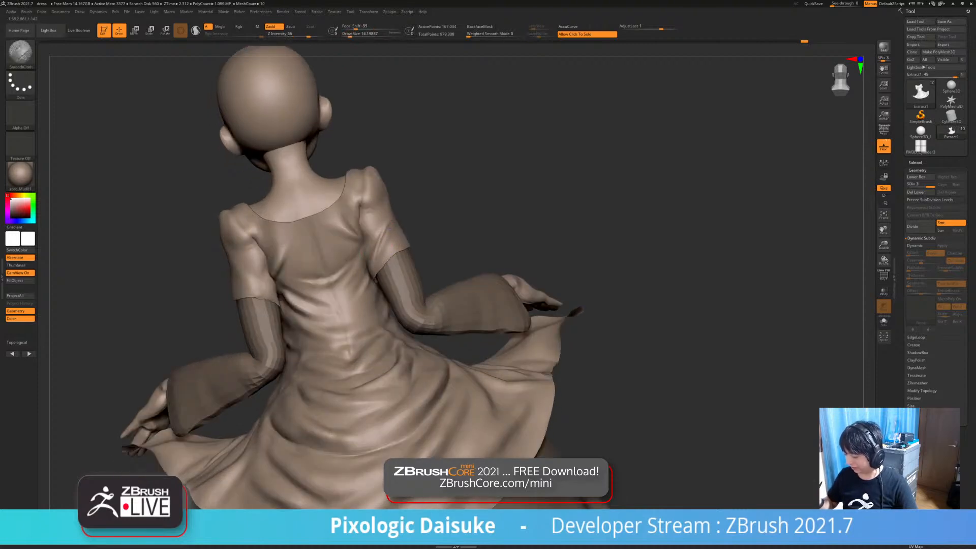
# Set the draw size to about 23, then refine and smooth the fold above the right sleeve's hem
pyautogui.moveTo(349, 34); pyautogui.dragTo(351, 35)
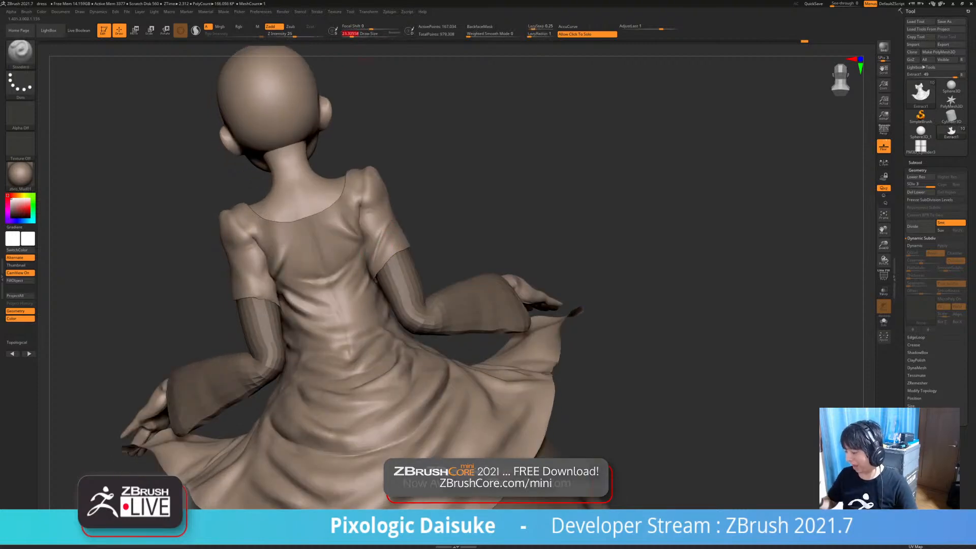
pyautogui.moveTo(388, 228); pyautogui.dragTo(371, 227, button='right')
pyautogui.press('shift')
pyautogui.keyDown('shift'); pyautogui.moveTo(387, 227); pyautogui.dragTo(385, 246); pyautogui.keyUp('shift')
pyautogui.moveTo(385, 246); pyautogui.dragTo(401, 244, button='right')
pyautogui.keyDown('shift'); pyautogui.moveTo(382, 246); pyautogui.dragTo(380, 253); pyautogui.keyUp('shift')
pyautogui.moveTo(388, 227)
pyautogui.mouseDown(button='right')
pyautogui.moveTo(390, 244)
pyautogui.moveTo(386, 219)
pyautogui.mouseUp(button='right')
pyautogui.press('ctrl')
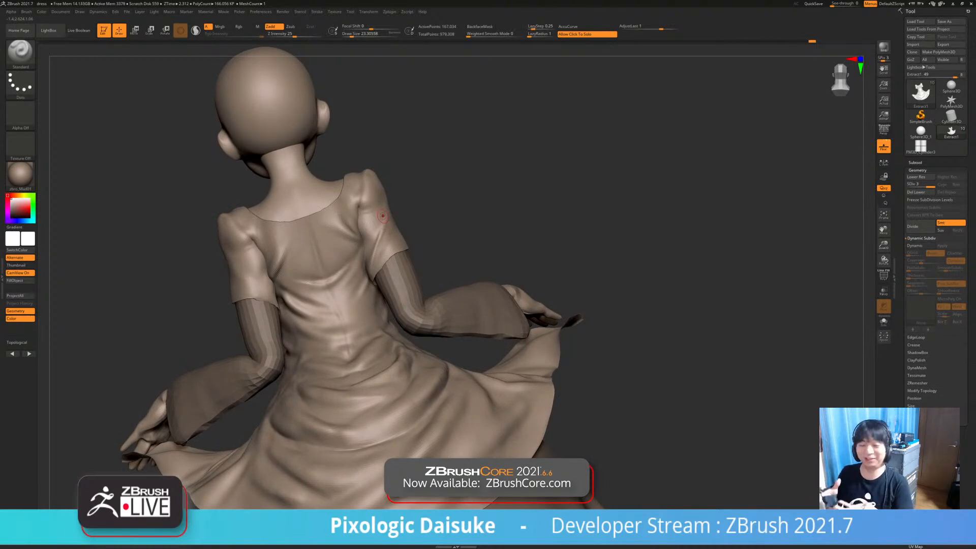
# Sculpt and smooth small folds where the right sleeve joins the bodice at the back of the shoulder
pyautogui.moveTo(382, 215)
pyautogui.mouseDown(button='right')
pyautogui.moveTo(391, 217)
pyautogui.moveTo(359, 214)
pyautogui.moveTo(365, 202)
pyautogui.moveTo(358, 215)
pyautogui.moveTo(401, 204)
pyautogui.moveTo(373, 173)
pyautogui.moveTo(352, 232)
pyautogui.moveTo(362, 210)
pyautogui.mouseUp(button='right')
pyautogui.press('shift')
pyautogui.press('shift')
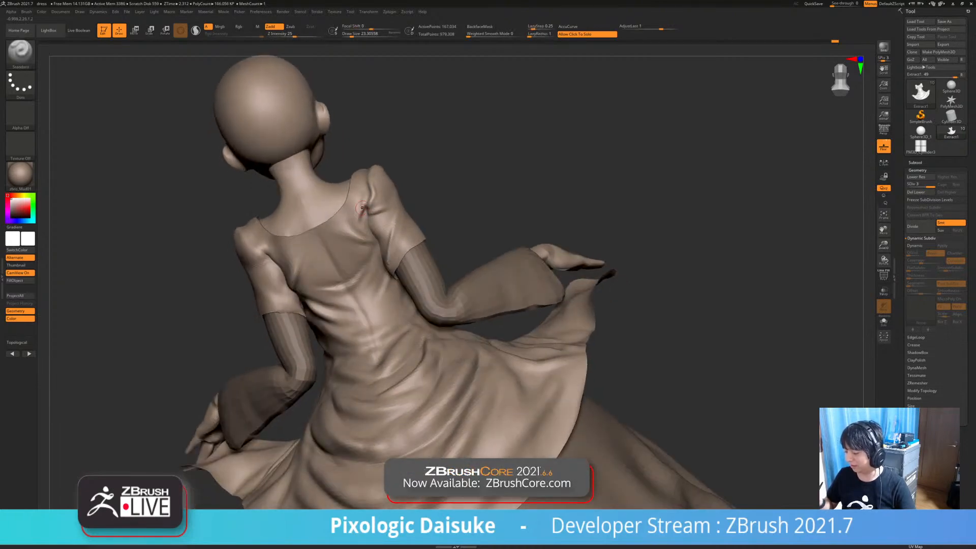
pyautogui.press('shift')
pyautogui.keyDown('shift'); pyautogui.moveTo(360, 232); pyautogui.dragTo(361, 224); pyautogui.keyUp('shift')
# Sculpt and smooth matching folds at the back of the left shoulder where the sleeve meets the bodice
pyautogui.moveTo(362, 229)
pyautogui.mouseDown(button='right')
pyautogui.moveTo(366, 213)
pyautogui.moveTo(353, 222)
pyautogui.moveTo(376, 201)
pyautogui.moveTo(352, 219)
pyautogui.moveTo(266, 227)
pyautogui.mouseUp(button='right')
pyautogui.press('shift')
pyautogui.press('shift')
pyautogui.press('shift')
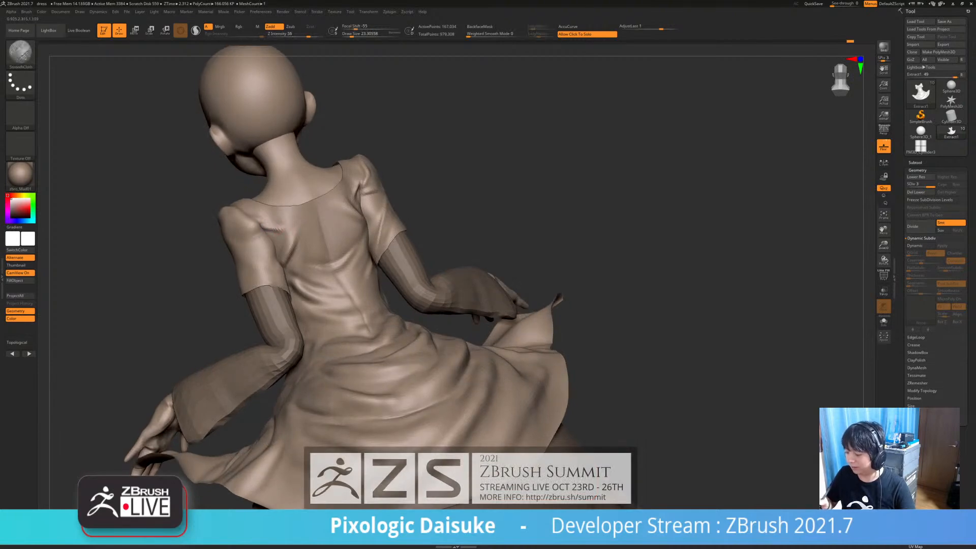
pyautogui.moveTo(275, 237)
pyautogui.keyDown('ctrl'); pyautogui.mouseDown(button='right')
pyautogui.moveTo(276, 227)
pyautogui.moveTo(290, 246)
pyautogui.moveTo(292, 232)
pyautogui.moveTo(283, 233)
pyautogui.moveTo(297, 228)
pyautogui.moveTo(284, 229)
pyautogui.moveTo(344, 205)
pyautogui.mouseUp(button='right'); pyautogui.keyUp('ctrl')
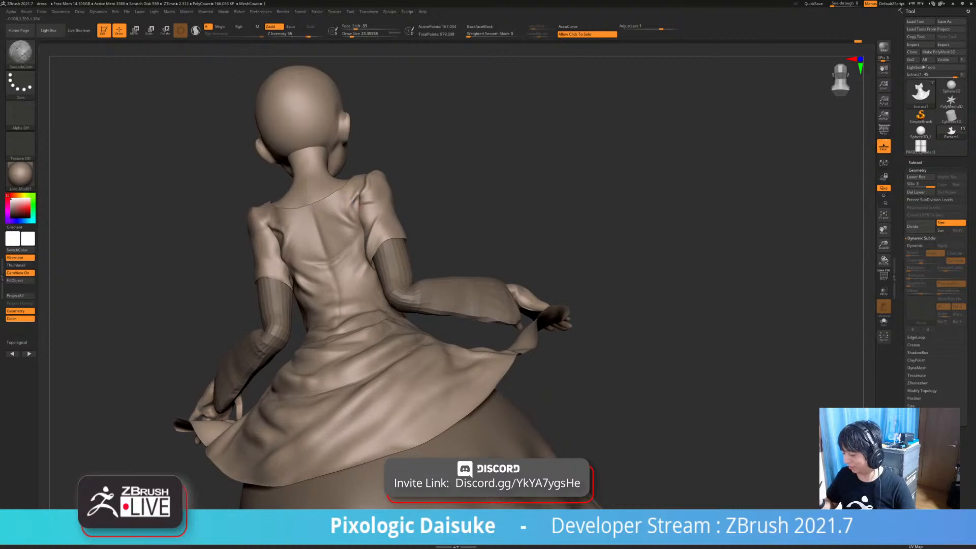
# Touch up the folds at the top of the right shoulder and check the dress from directly behind
pyautogui.moveTo(369, 195); pyautogui.dragTo(351, 203, button='right')
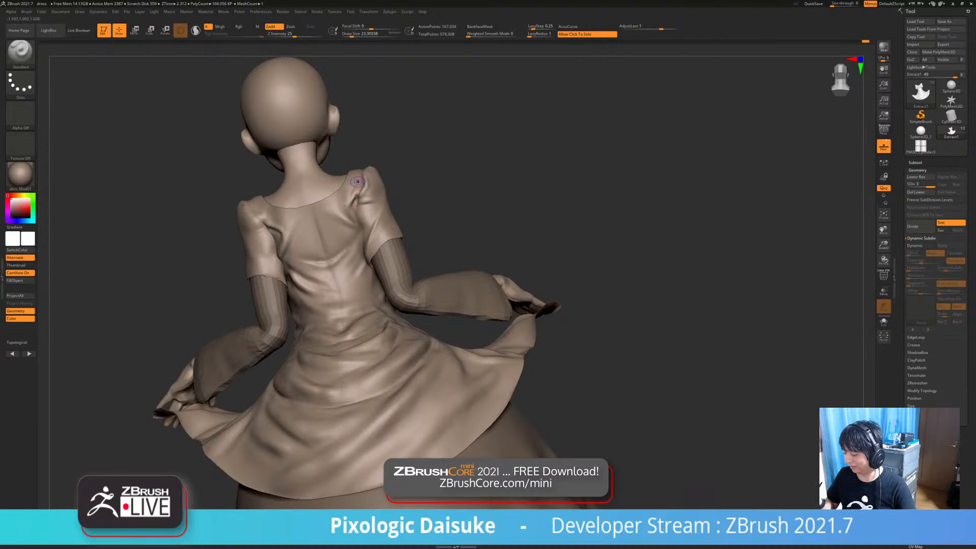
pyautogui.moveTo(417, 238); pyautogui.dragTo(404, 236, button='right')
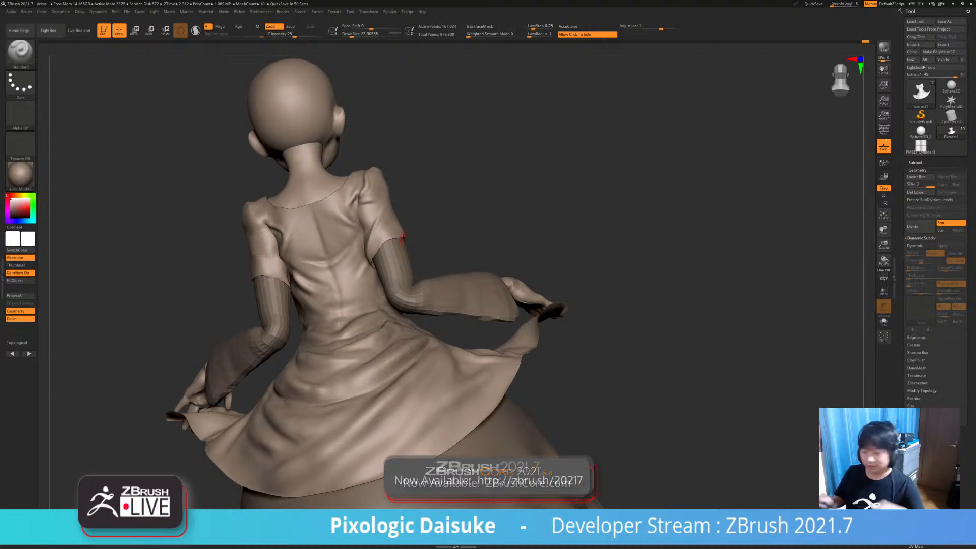
pyautogui.keyDown('shift'); pyautogui.moveTo(503, 223); pyautogui.dragTo(531, 233); pyautogui.keyUp('shift')
pyautogui.keyDown('ctrl'); pyautogui.moveTo(531, 232); pyautogui.dragTo(528, 198, button='right'); pyautogui.keyUp('ctrl')
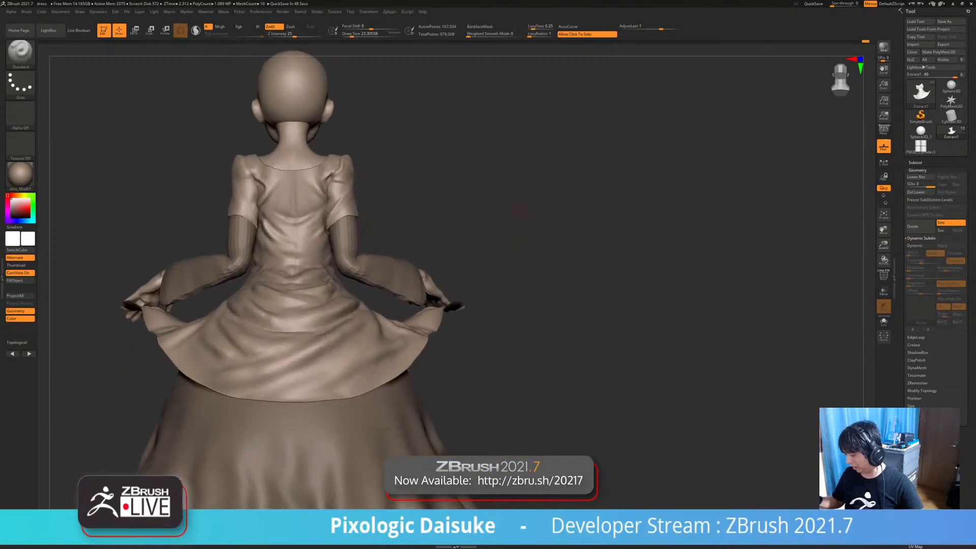
pyautogui.moveTo(585, 219); pyautogui.dragTo(513, 224)
# Create a Cube3D tool, convert it to PolyMesh3D, and initialize it as a QCube with X, Y and Z resolution 2
pyautogui.click(952, 117)
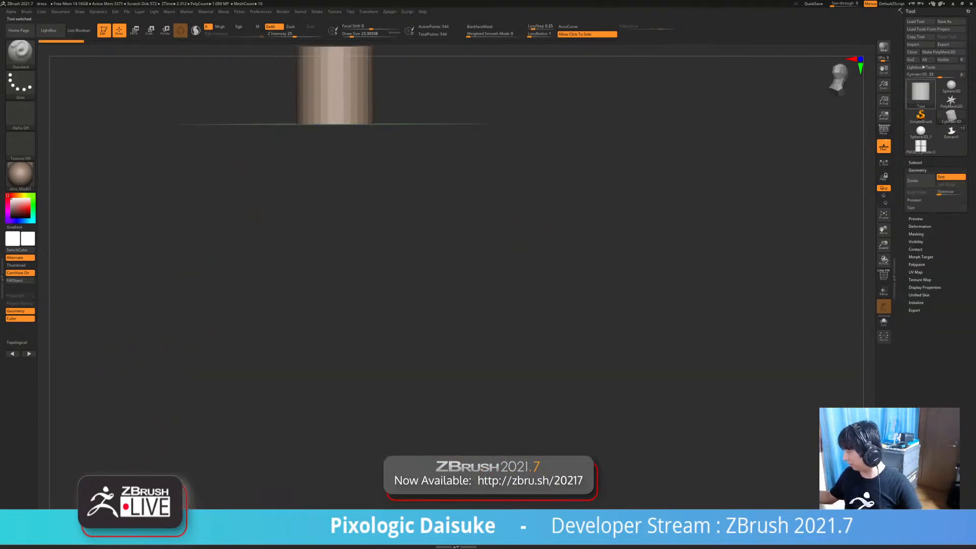
pyautogui.click(921, 94)
pyautogui.click(639, 123)
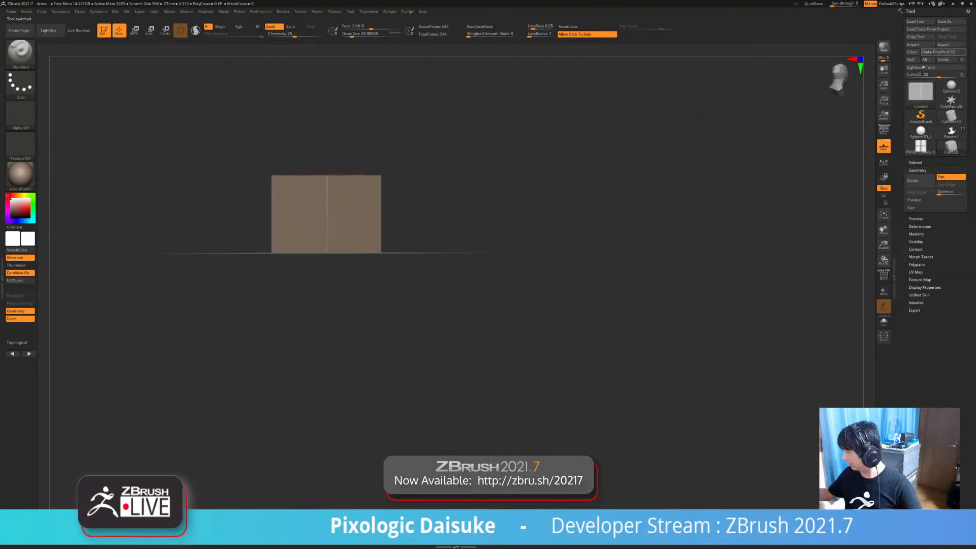
pyautogui.click(940, 52)
pyautogui.click(917, 185)
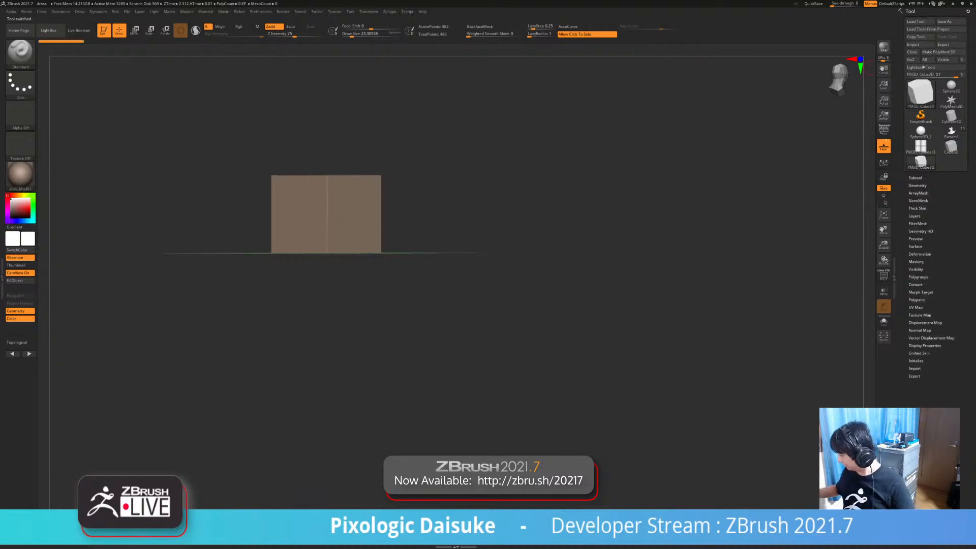
pyautogui.click(914, 376)
pyautogui.click(916, 360)
pyautogui.click(913, 367)
# Show the cube's polyframe and mask the cube except for its upper front edge
pyautogui.hotkey('ctrl', 'shift')
pyautogui.moveTo(481, 284)
pyautogui.keyDown('ctrl'); pyautogui.mouseDown(button='right')
pyautogui.moveTo(477, 395)
pyautogui.moveTo(529, 433)
pyautogui.mouseUp(button='right'); pyautogui.keyUp('ctrl')
pyautogui.hotkey('shift', 'f')
pyautogui.moveTo(487, 379); pyautogui.dragTo(516, 389)
pyautogui.press('ctrl')
pyautogui.keyDown('ctrl'); pyautogui.moveTo(436, 162); pyautogui.dragTo(369, 317); pyautogui.keyUp('ctrl')
pyautogui.keyDown('ctrl'); pyautogui.click(477, 250); pyautogui.keyUp('ctrl')
# Replace TransposeCloth with the Transpose brush and move the cube's unmasked upper edge with the gizmo to slope the top face
pyautogui.click(134, 30)
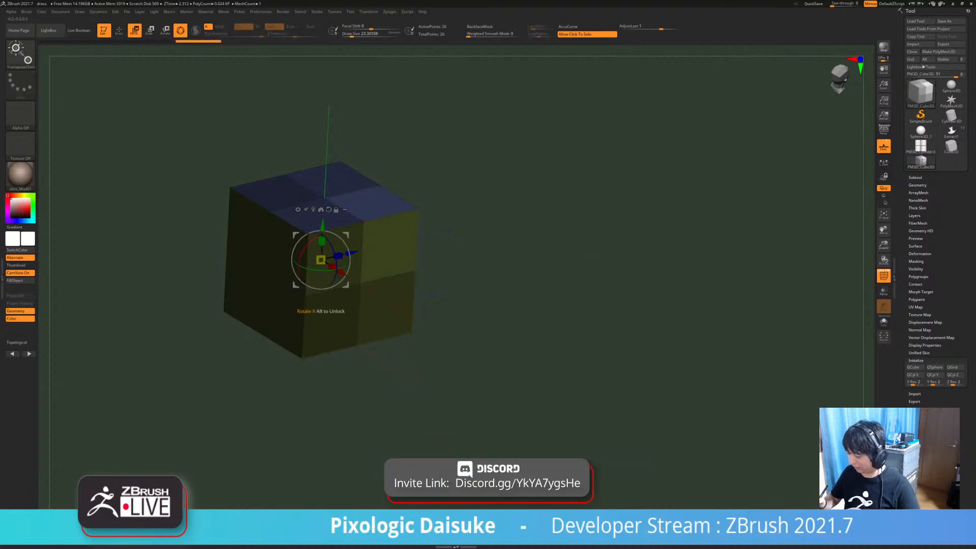
pyautogui.click(313, 210)
pyautogui.moveTo(374, 203); pyautogui.dragTo(375, 222)
pyautogui.hotkey('ctrl', 'z')
pyautogui.click(20, 54)
pyautogui.press('t')
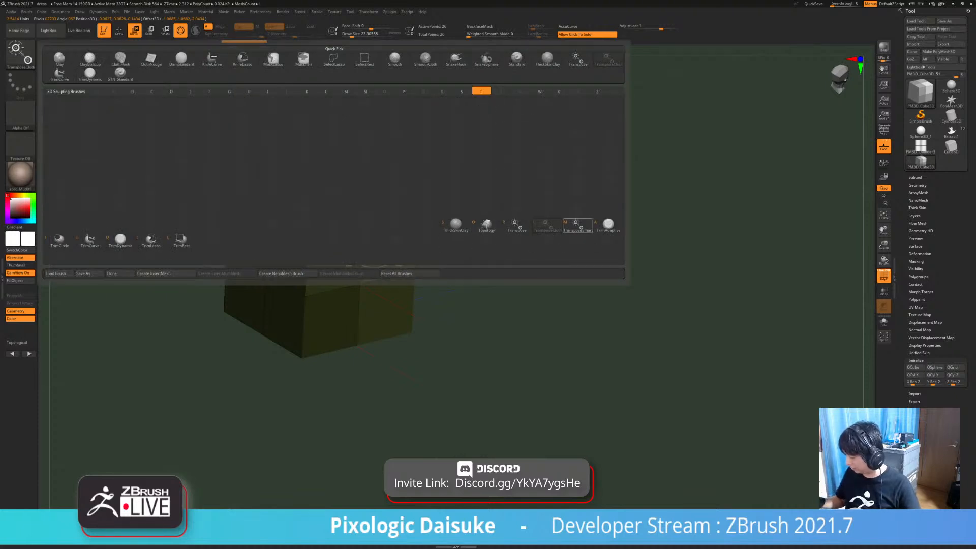
pyautogui.press('r')
pyautogui.moveTo(550, 315); pyautogui.dragTo(488, 332)
pyautogui.moveTo(488, 332); pyautogui.dragTo(368, 368)
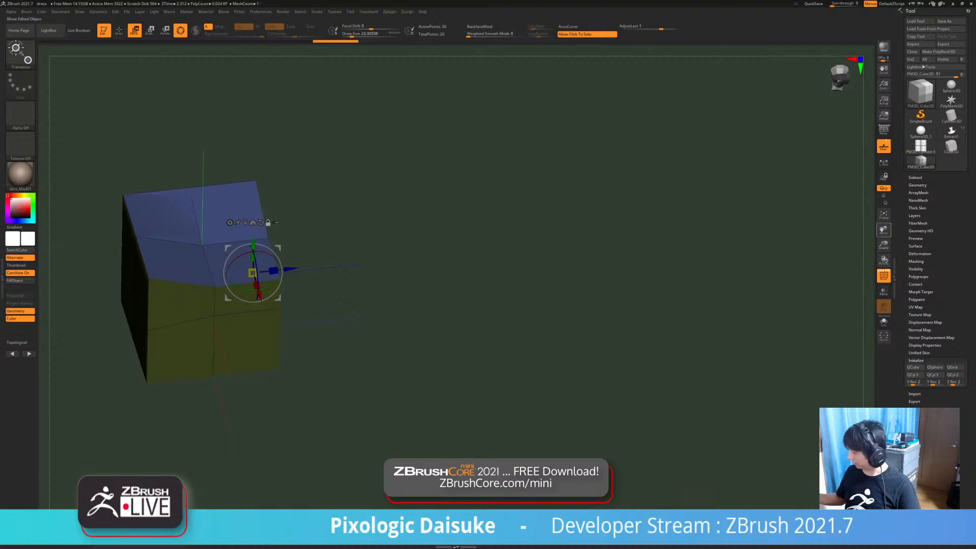
# Hide the floor grid and duplicate the deformed cube beside the original within the same mesh
pyautogui.click(884, 275)
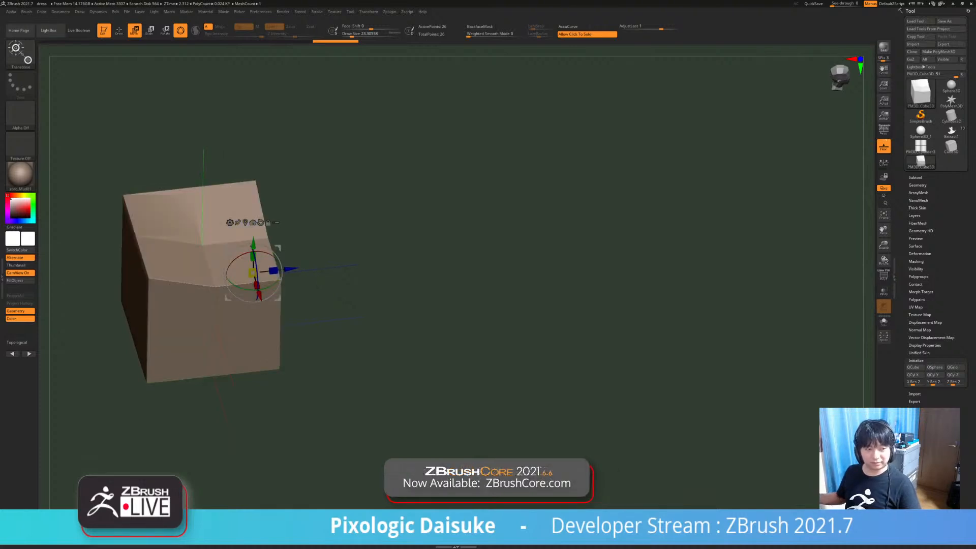
pyautogui.click(884, 275)
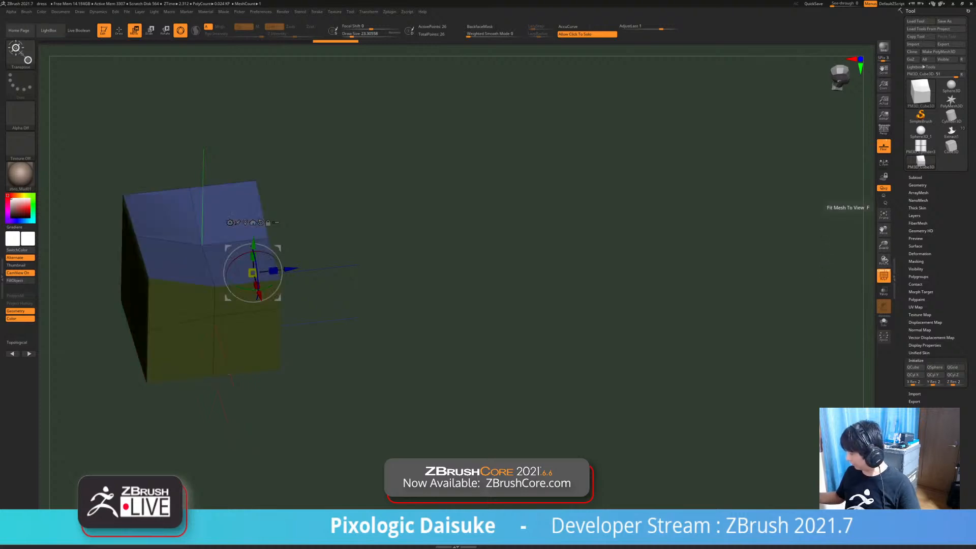
pyautogui.click(884, 146)
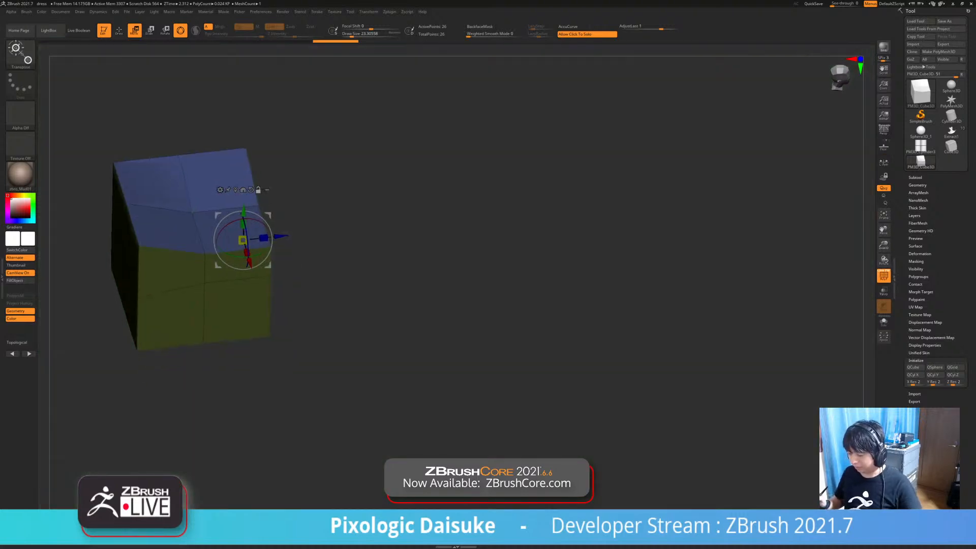
pyautogui.keyDown('ctrl'); pyautogui.moveTo(243, 239); pyautogui.dragTo(462, 229); pyautogui.keyUp('ctrl')
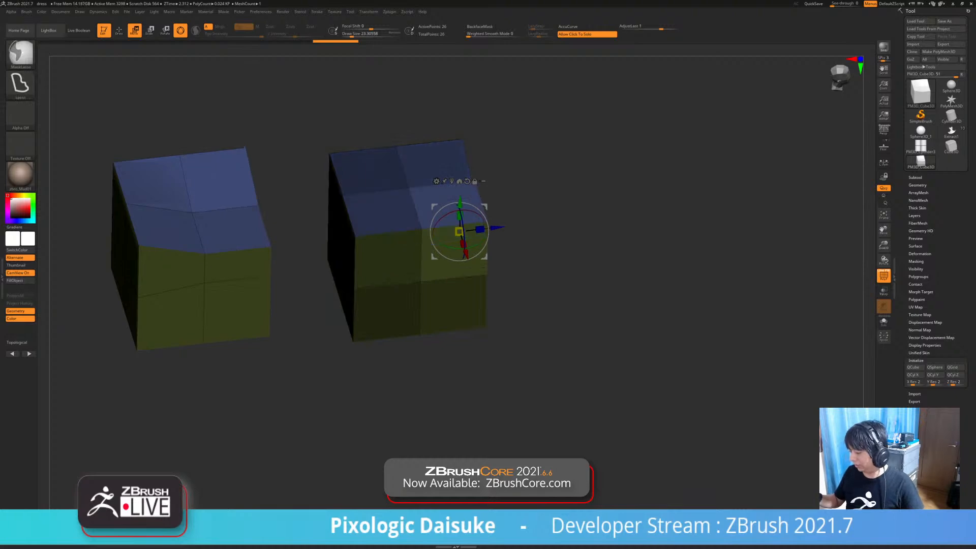
# Activate the ZModeler brush and bring up its polygon actions for the duplicate cube's top face
pyautogui.press('q')
pyautogui.press('b')
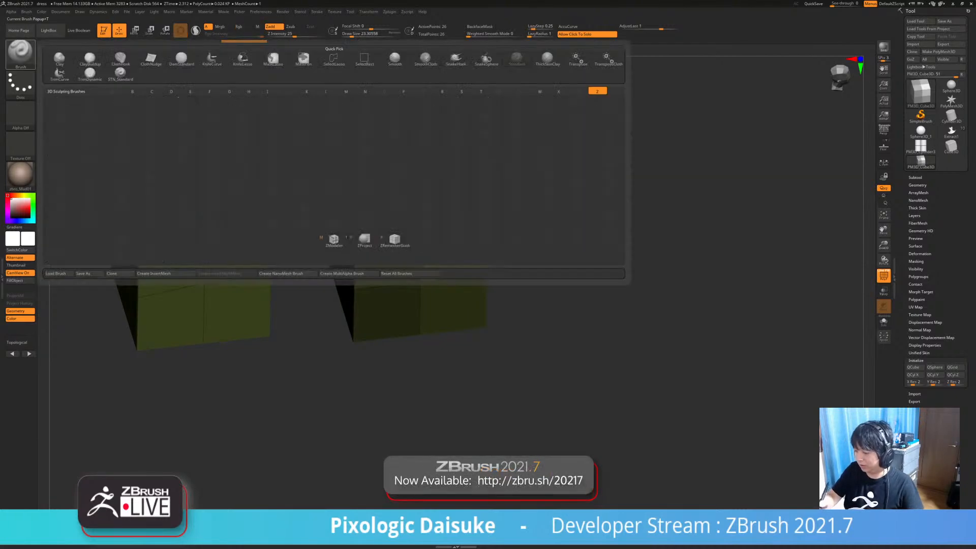
pyautogui.press('m')
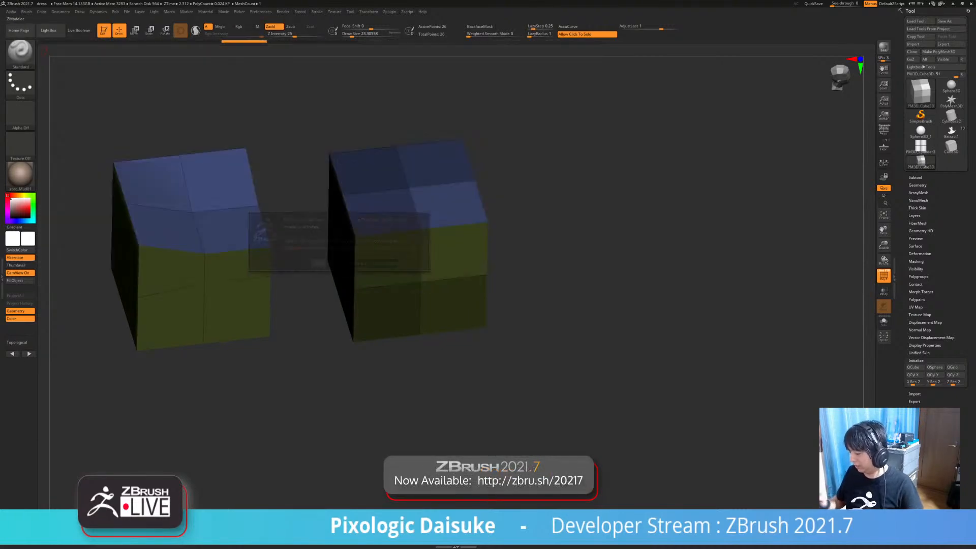
pyautogui.press('space')
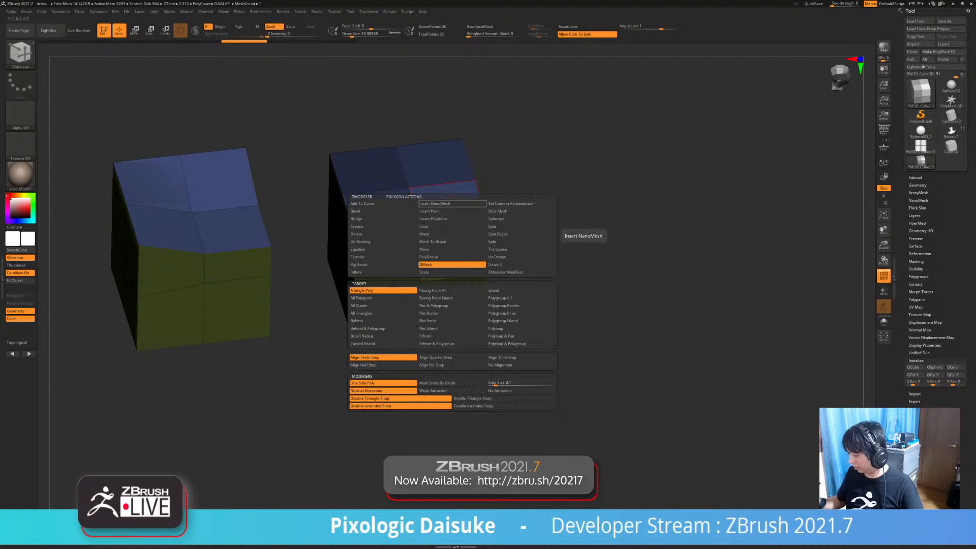
pyautogui.moveTo(451, 203); pyautogui.dragTo(455, 201, button='right')
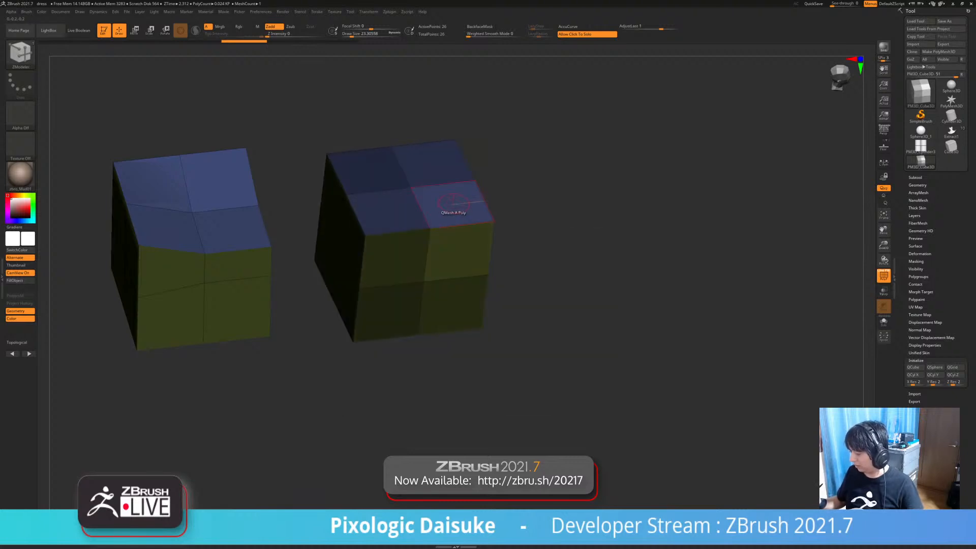
# Try QMesh on a single polygon of the duplicate's sloped top, and clear the mask
pyautogui.moveTo(454, 204); pyautogui.dragTo(454, 247)
pyautogui.hotkey('ctrl', 'z')
pyautogui.keyDown('ctrl'); pyautogui.moveTo(528, 225); pyautogui.dragTo(542, 238); pyautogui.keyUp('ctrl')
pyautogui.moveTo(480, 211); pyautogui.dragTo(454, 160)
pyautogui.hotkey('ctrl', 'z')
pyautogui.hotkey('ctrl', 'z')
# Set the QMesh target to Polygroup All and push the duplicate's top polygroup down, comparing through undo and redo
pyautogui.press('space')
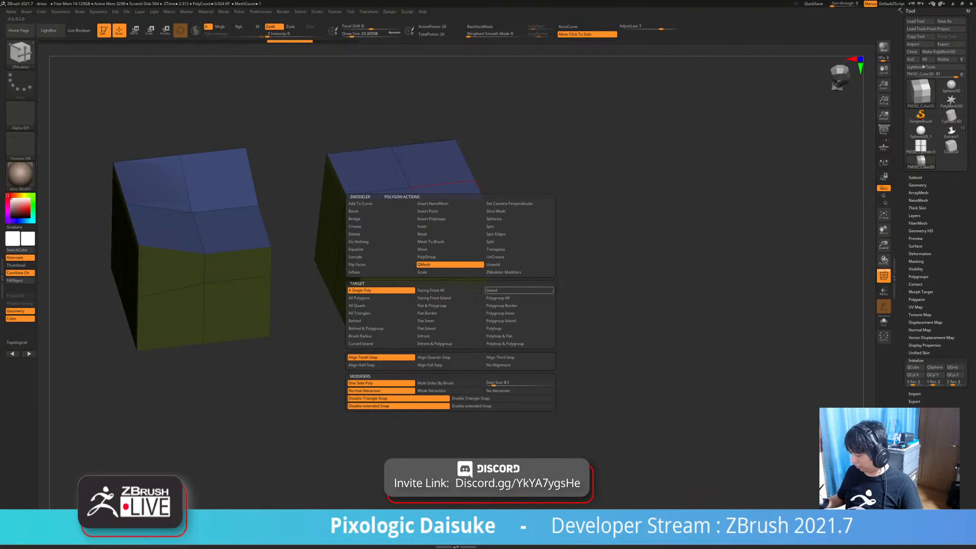
pyautogui.click(519, 298)
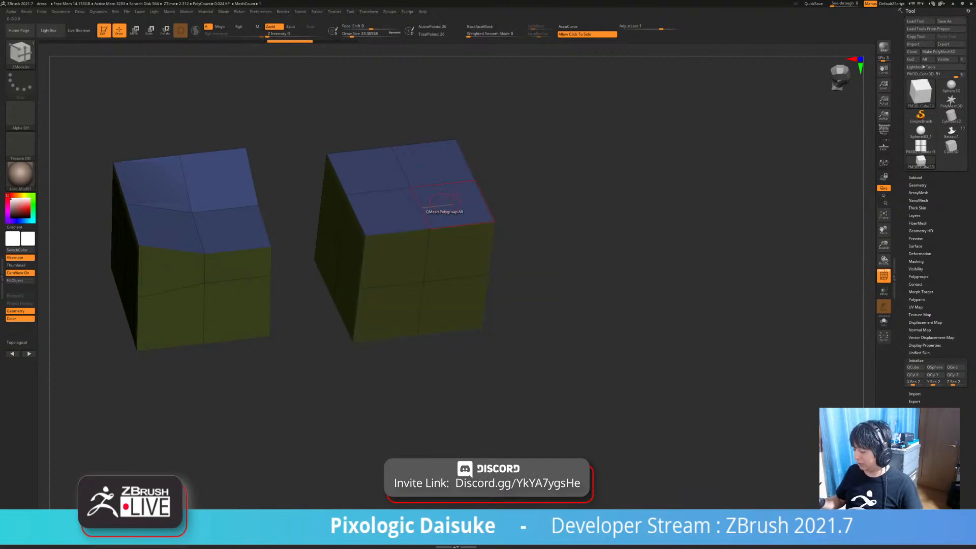
pyautogui.click(446, 205)
pyautogui.moveTo(446, 205); pyautogui.dragTo(445, 254)
pyautogui.hotkey('ctrl', 'z')
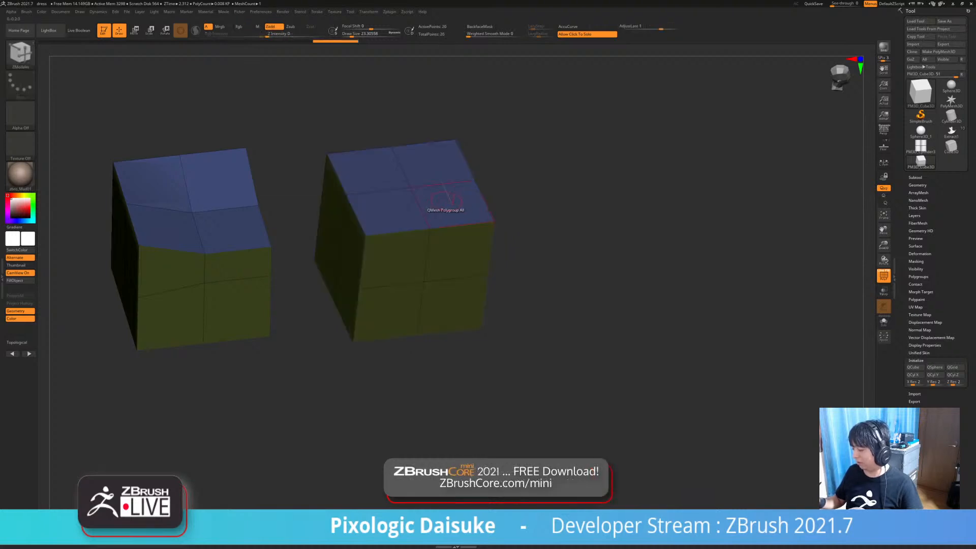
pyautogui.hotkey('ctrl', 'shift', 'z')
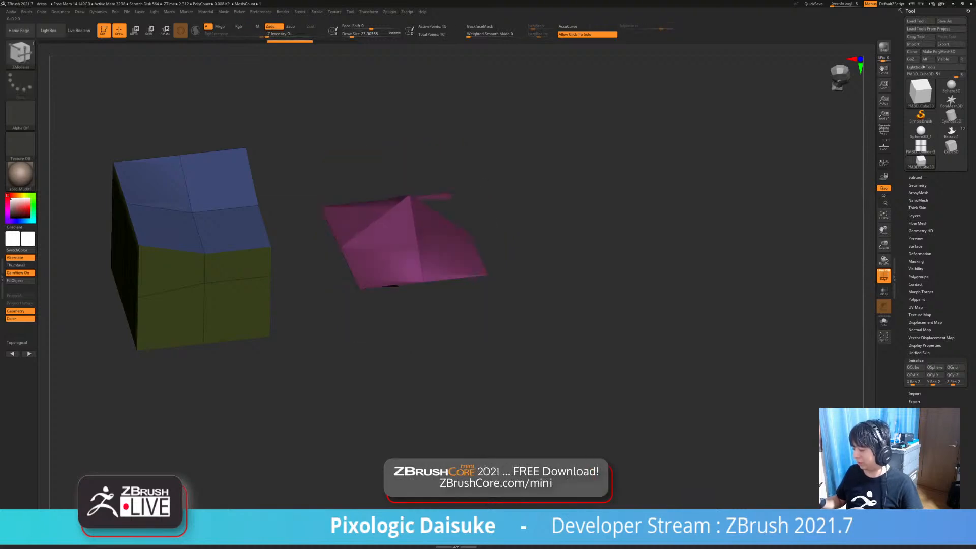
# Push the duplicate cube's top polygroup down once more with QMesh Polygroup All, and undo back to the full-height cube
pyautogui.hotkey('ctrl', 'z')
pyautogui.moveTo(446, 204); pyautogui.dragTo(446, 225)
pyautogui.hotkey('ctrl', 'z')
pyautogui.hotkey('ctrl', 'shift', 'z')
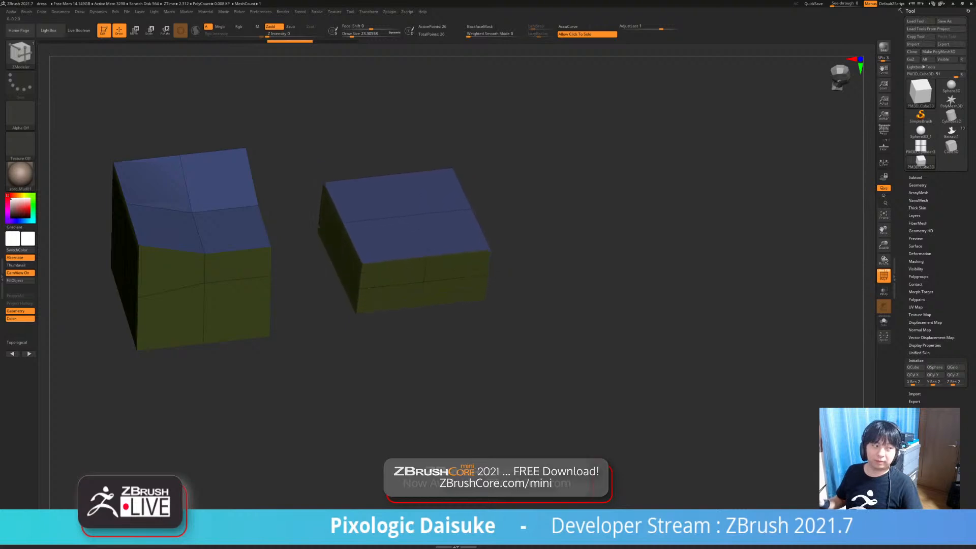
pyautogui.hotkey('ctrl', 'z')
pyautogui.hotkey('ctrl', 'shift', 'z')
pyautogui.hotkey('ctrl', 'z')
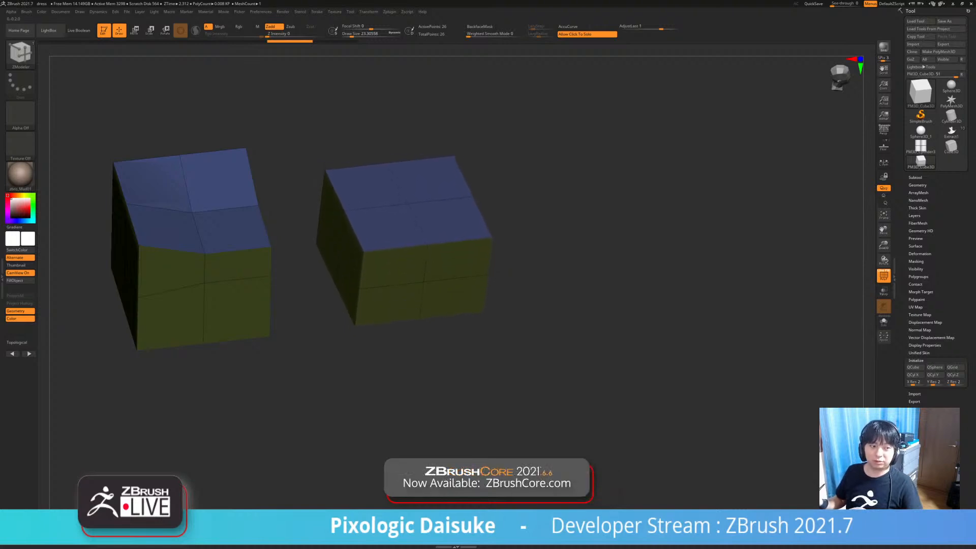
pyautogui.hotkey('ctrl', 'shift', 'z')
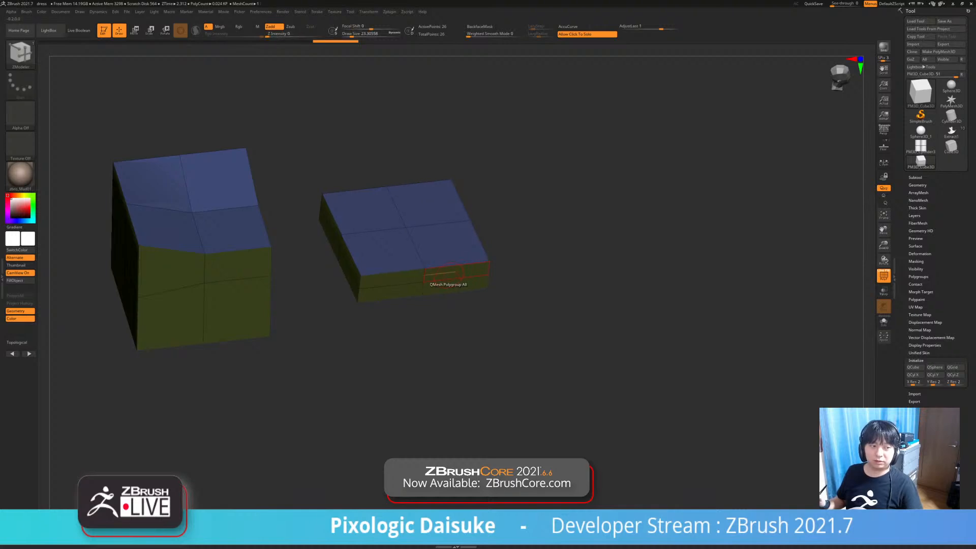
pyautogui.hotkey('ctrl', 'z')
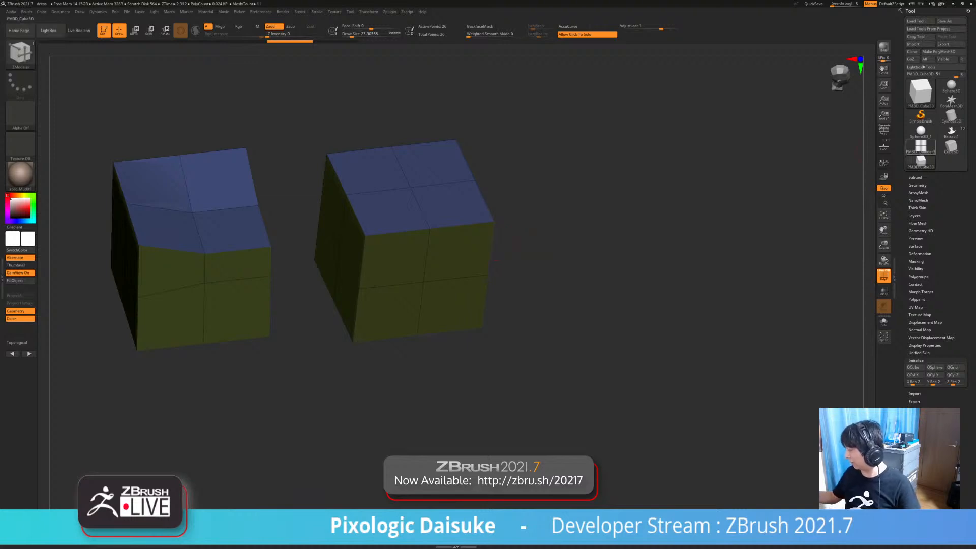
# Switch back to the dress model, show its subtool list and select the overskirt
pyautogui.click(951, 132)
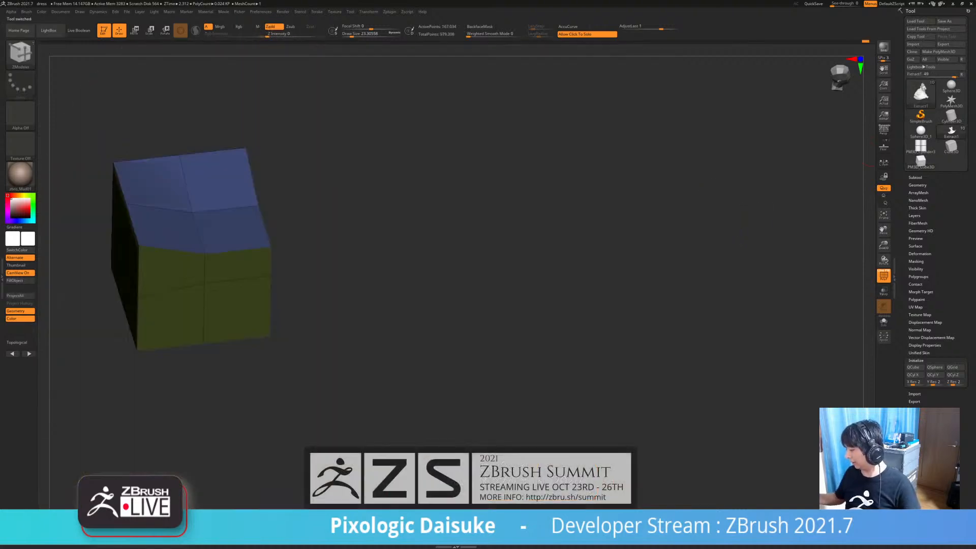
pyautogui.moveTo(711, 254); pyautogui.dragTo(638, 250)
pyautogui.keyDown('alt'); pyautogui.click(529, 316); pyautogui.keyUp('alt')
pyautogui.click(916, 178)
pyautogui.moveTo(712, 244)
pyautogui.mouseDown()
pyautogui.moveTo(684, 270)
pyautogui.moveTo(747, 272)
pyautogui.moveTo(724, 237)
pyautogui.mouseUp()
pyautogui.keyDown('alt'); pyautogui.moveTo(661, 255); pyautogui.dragTo(630, 254); pyautogui.keyUp('alt')
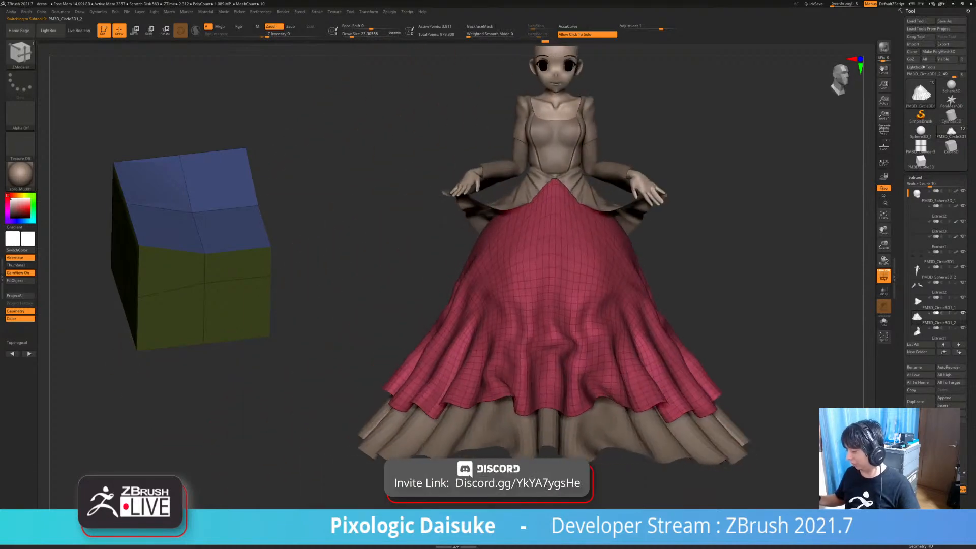
pyautogui.keyDown('alt'); pyautogui.moveTo(712, 254); pyautogui.dragTo(651, 249); pyautogui.keyUp('alt')
# Select the bodice subtool of the dress and turn off the polygon wireframe display
pyautogui.keyDown('alt'); pyautogui.click(496, 137); pyautogui.keyUp('alt')
pyautogui.moveTo(712, 244); pyautogui.dragTo(681, 274)
pyautogui.moveTo(681, 275); pyautogui.dragTo(696, 254)
pyautogui.keyDown('ctrl'); pyautogui.keyDown('shift'); pyautogui.click(488, 216); pyautogui.keyUp('shift'); pyautogui.keyUp('ctrl')
pyautogui.hotkey('shift', 'f')
pyautogui.keyDown('ctrl'); pyautogui.moveTo(651, 203); pyautogui.dragTo(651, 254, button='right'); pyautogui.keyUp('ctrl')
pyautogui.keyDown('alt'); pyautogui.moveTo(651, 254); pyautogui.dragTo(653, 343, button='right'); pyautogui.keyUp('alt')
pyautogui.moveTo(510, 277); pyautogui.dragTo(476, 281, button='right')
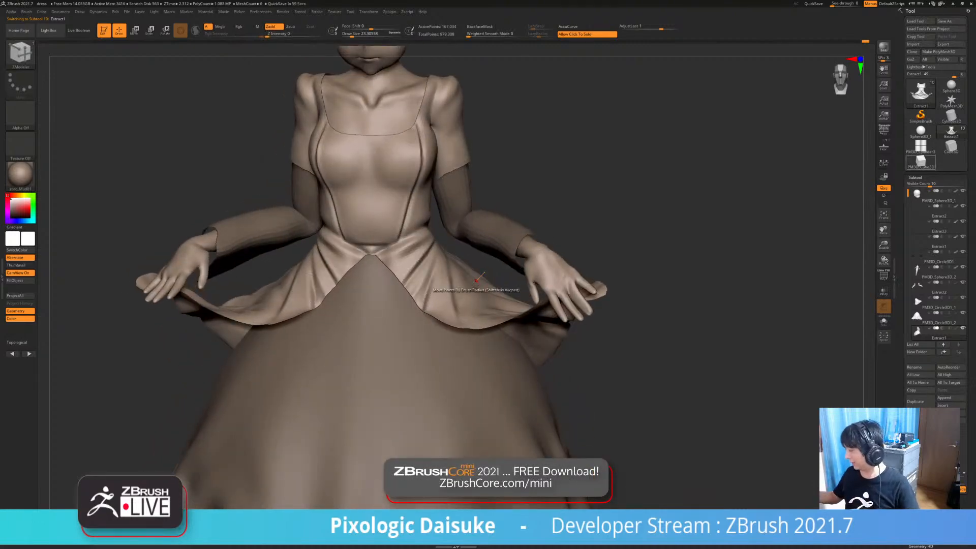
# Turn on Dynamic Subdivision for the bodice and try thickness values from about 0.1 down to 0
pyautogui.click(915, 178)
pyautogui.click(917, 185)
pyautogui.press('d')
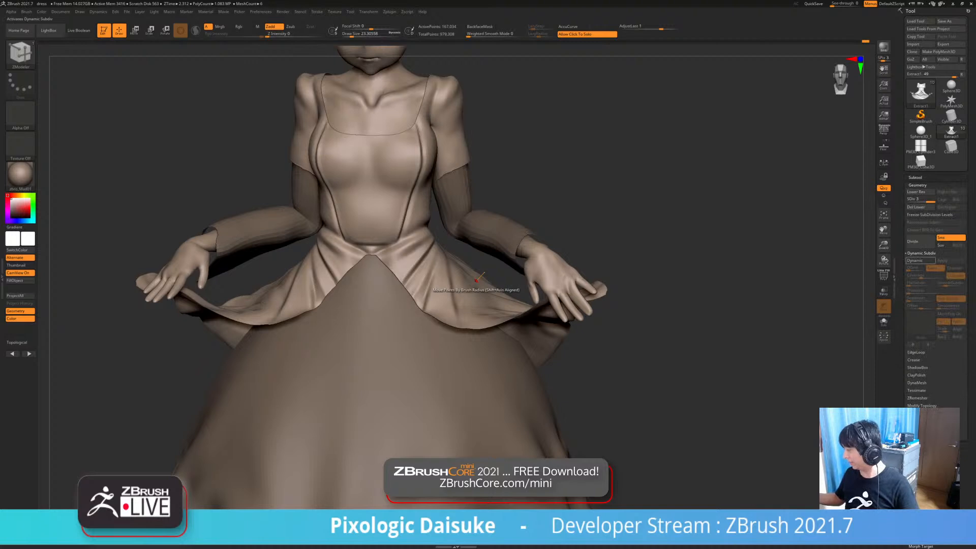
pyautogui.moveTo(909, 290); pyautogui.dragTo(940, 290)
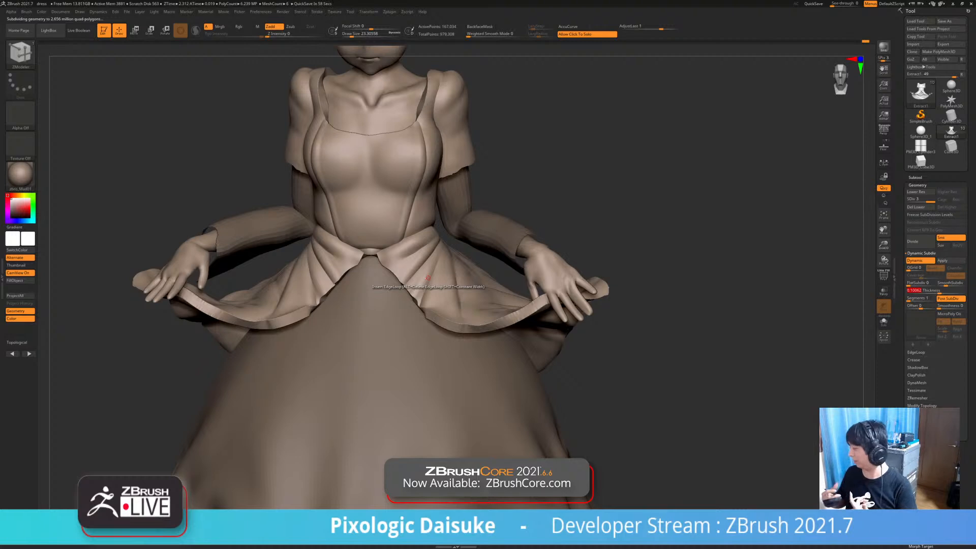
pyautogui.moveTo(939, 291); pyautogui.dragTo(933, 290)
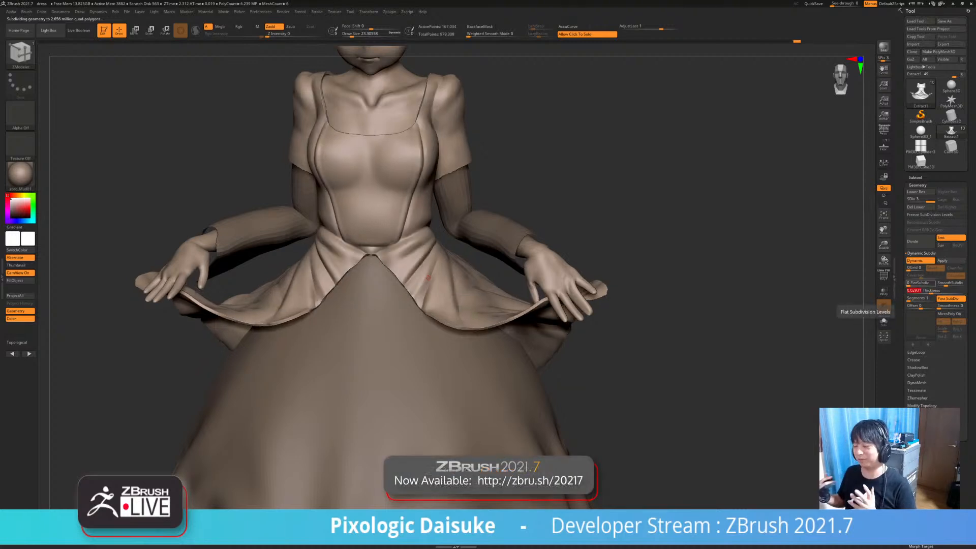
pyautogui.moveTo(931, 291); pyautogui.dragTo(922, 291)
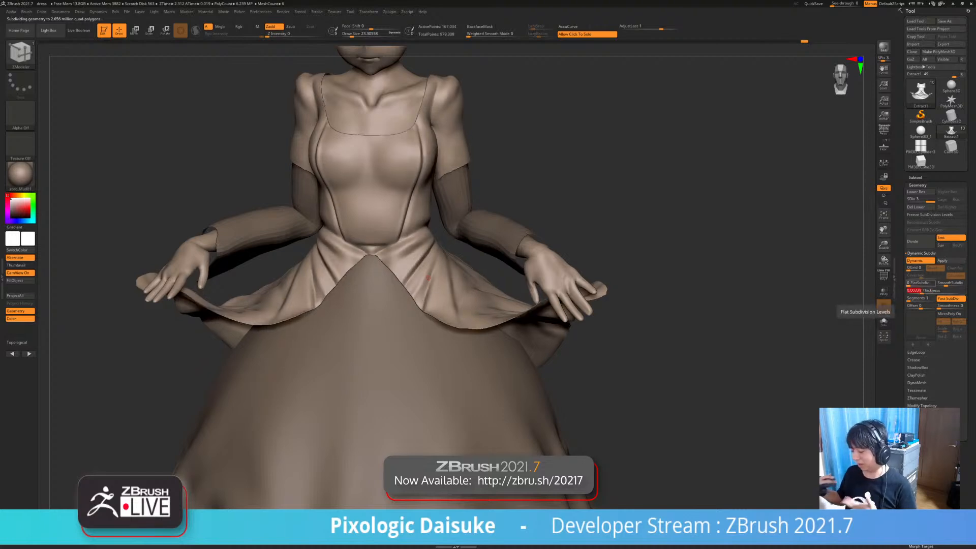
pyautogui.moveTo(922, 290); pyautogui.dragTo(908, 291)
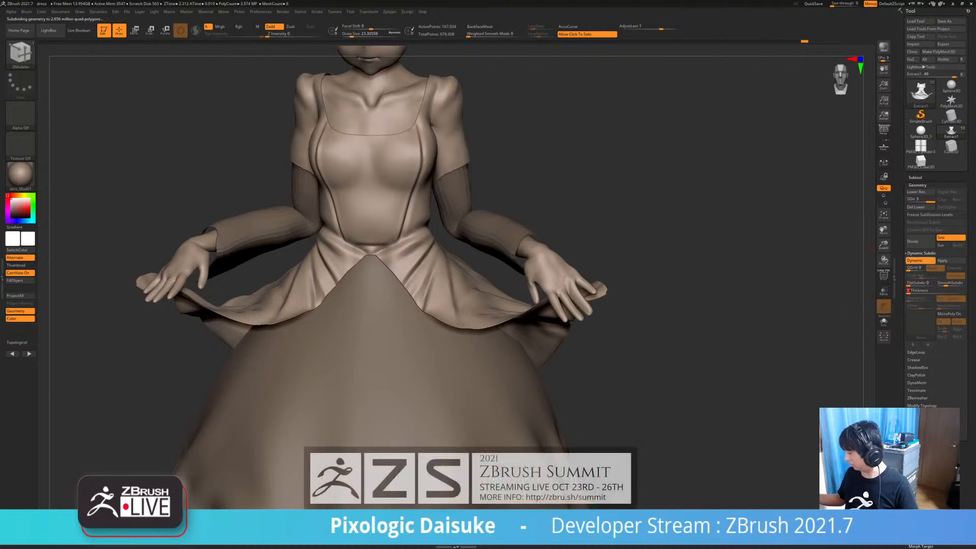
# Show the subtool list again, switch to the SnakeHook brush and look over the dress from front and back
pyautogui.click(915, 177)
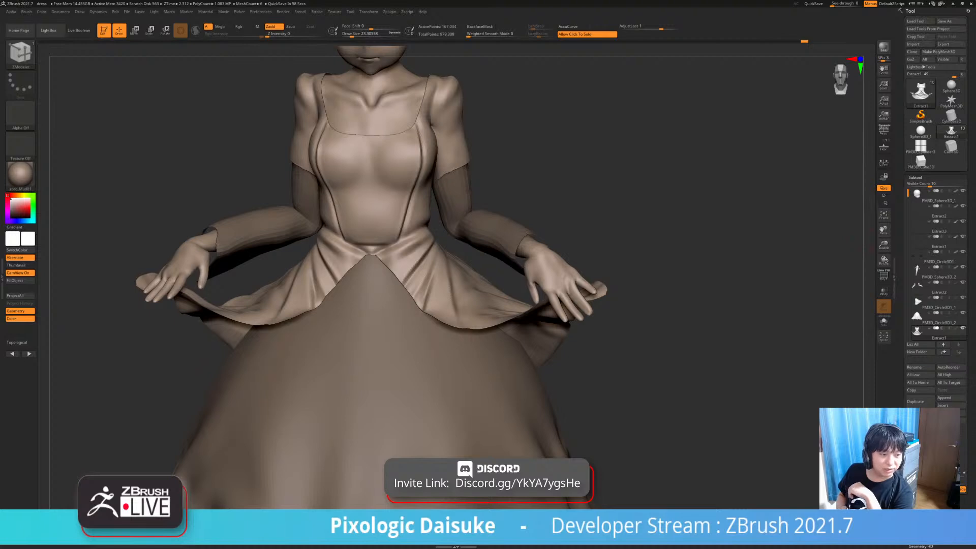
pyautogui.moveTo(440, 280); pyautogui.dragTo(491, 293, button='right')
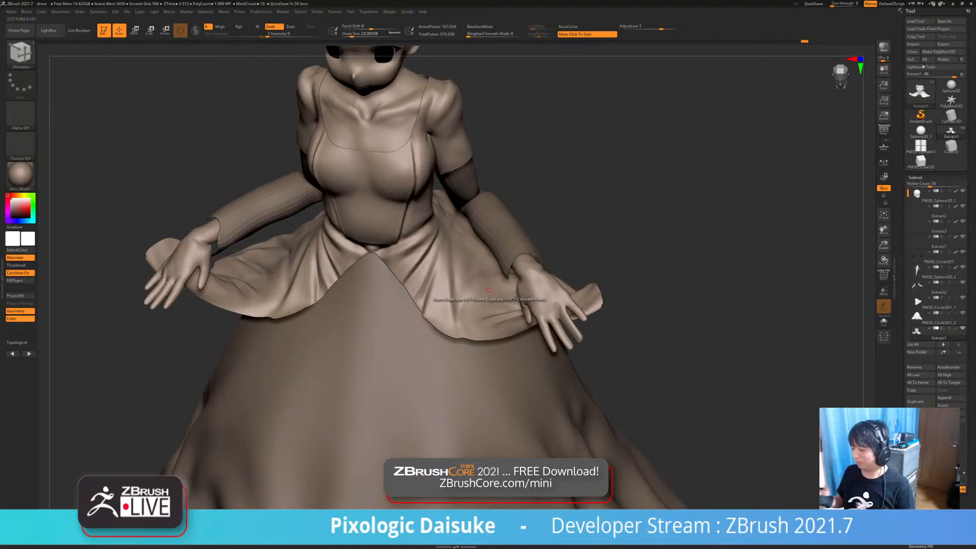
pyautogui.moveTo(490, 290); pyautogui.dragTo(477, 239, button='right')
pyautogui.keyDown('alt'); pyautogui.moveTo(436, 296); pyautogui.dragTo(464, 312, button='right'); pyautogui.keyUp('alt')
pyautogui.click(397, 301)
pyautogui.press('b')
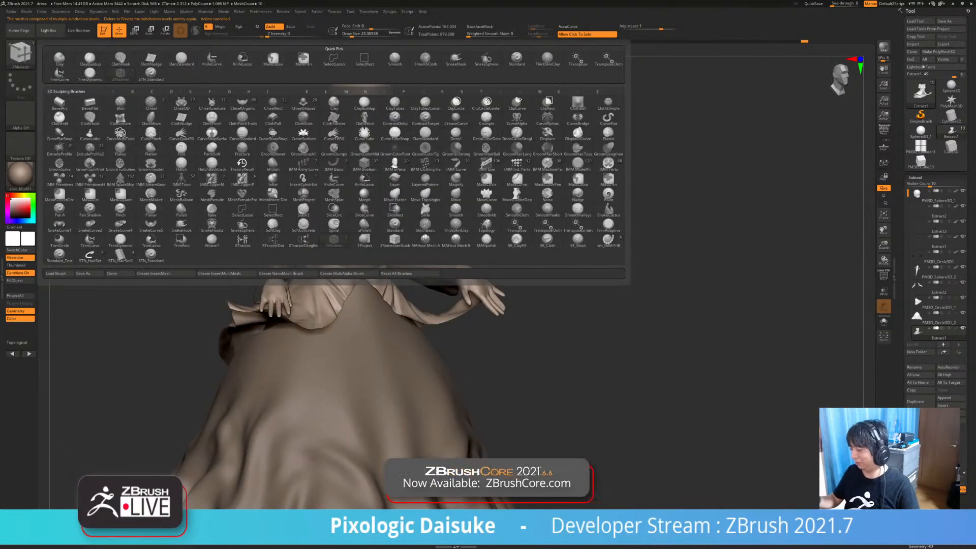
pyautogui.press('s')
pyautogui.press('h')
pyautogui.moveTo(432, 288); pyautogui.dragTo(362, 283, button='right')
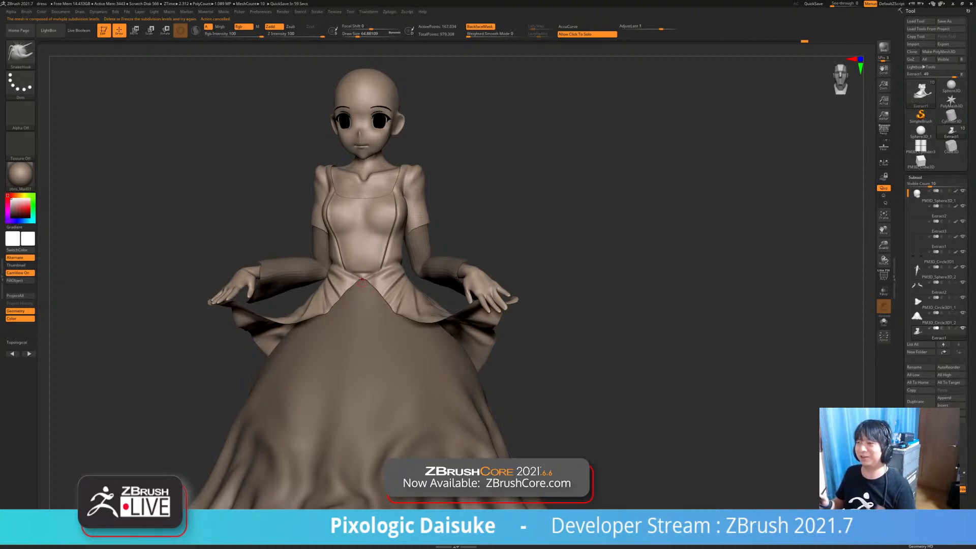
pyautogui.moveTo(362, 281); pyautogui.dragTo(400, 305, button='right')
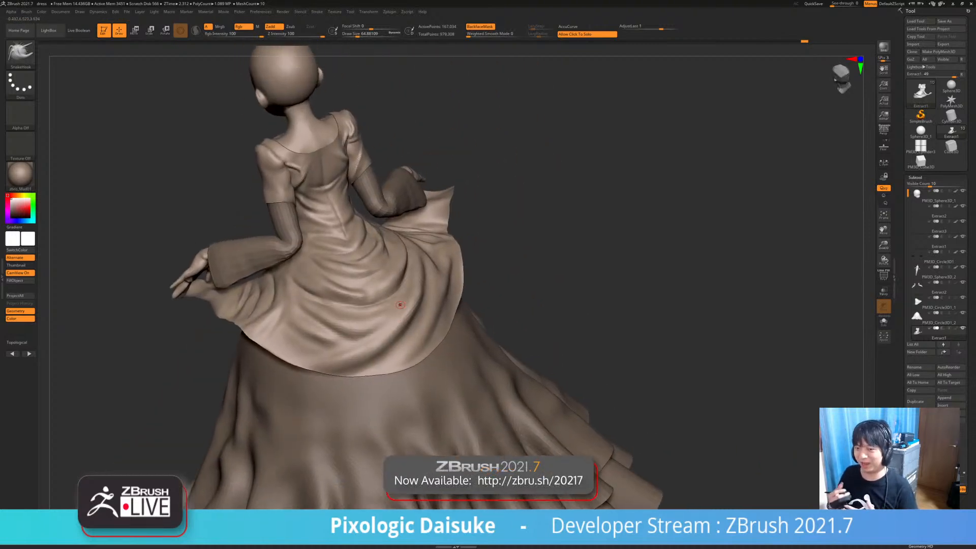
# Carve a seam line down the centre back of the dress's short overskirt with the DamStandard brush
pyautogui.click(20, 51)
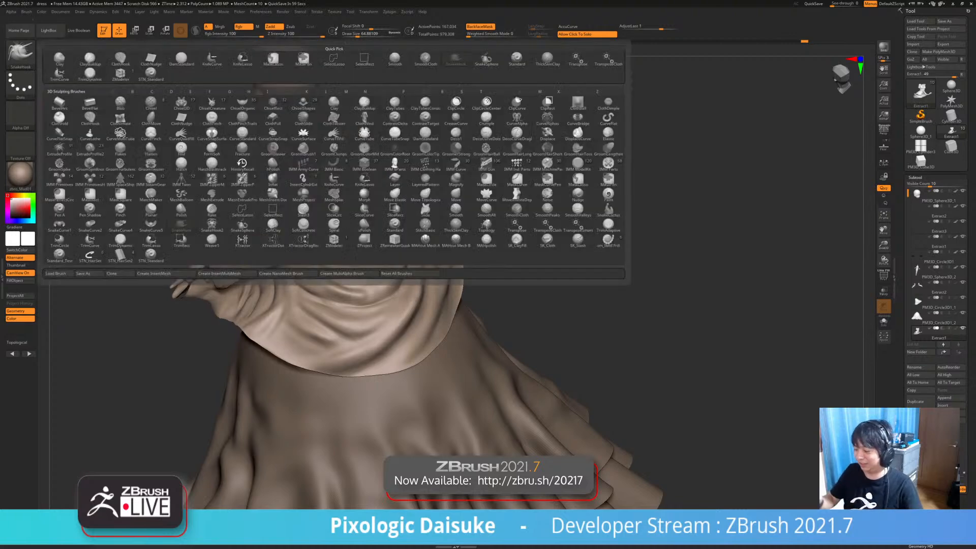
pyautogui.click(20, 53)
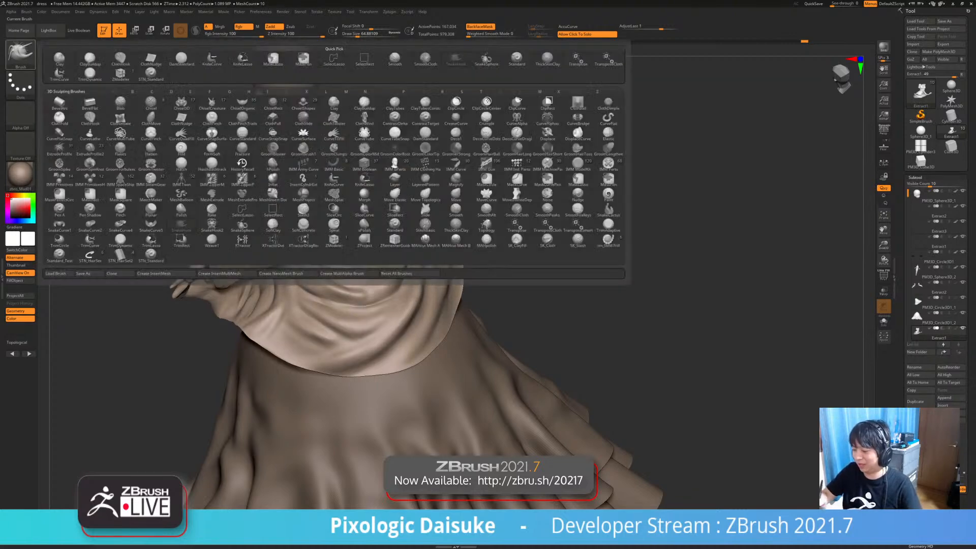
pyautogui.press('d')
pyautogui.press('s')
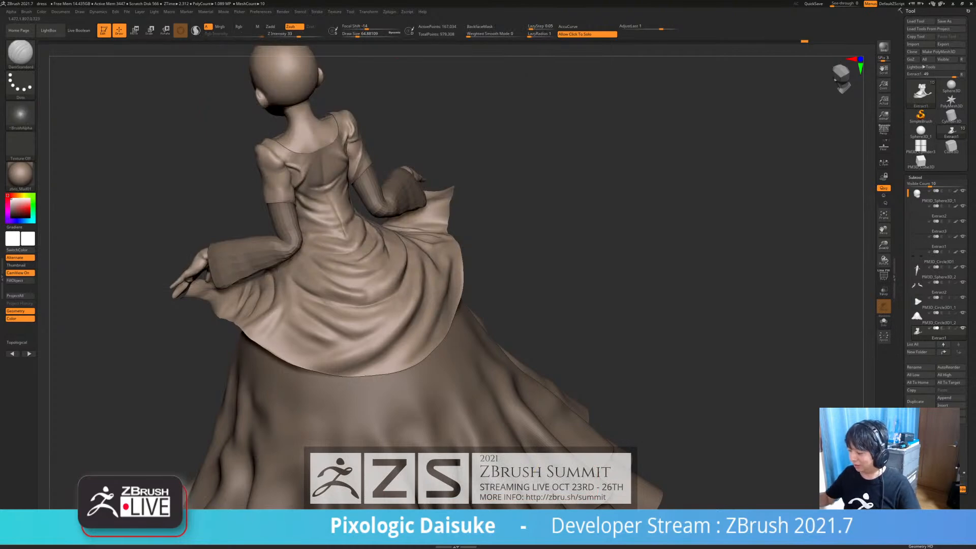
pyautogui.moveTo(371, 220); pyautogui.dragTo(346, 235, button='right')
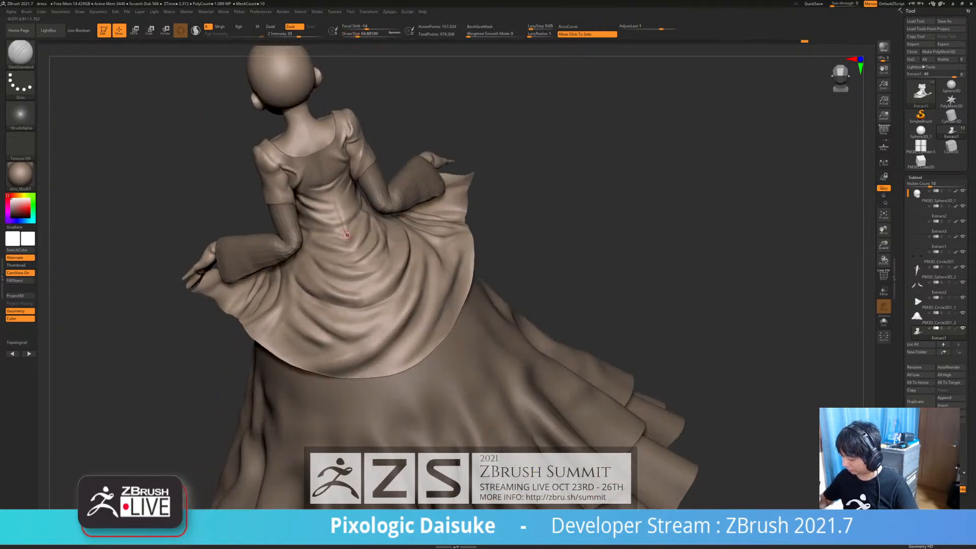
pyautogui.moveTo(349, 246)
pyautogui.mouseDown(button='right')
pyautogui.moveTo(351, 325)
pyautogui.moveTo(356, 260)
pyautogui.mouseUp(button='right')
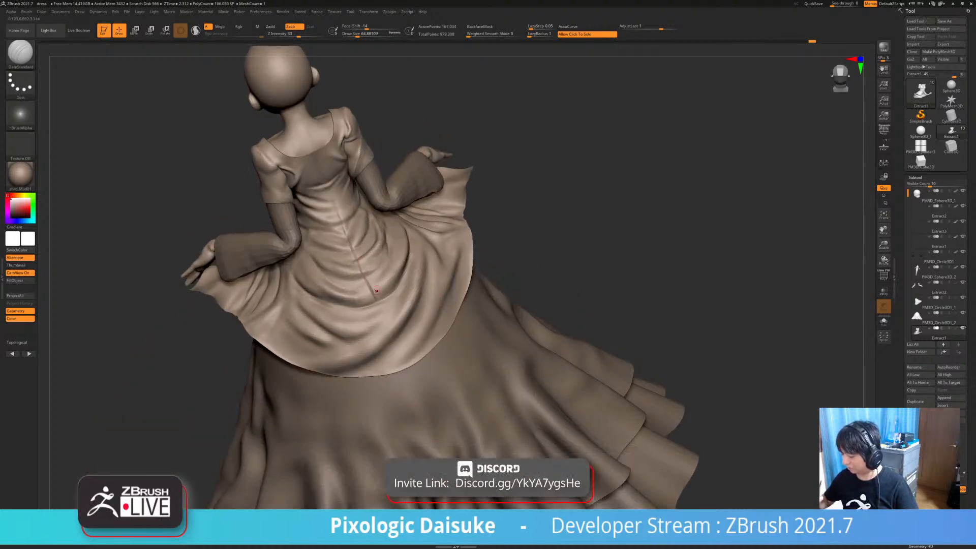
pyautogui.moveTo(377, 302); pyautogui.dragTo(388, 325)
pyautogui.moveTo(388, 326)
pyautogui.mouseDown(button='right')
pyautogui.moveTo(357, 265)
pyautogui.moveTo(376, 255)
pyautogui.mouseUp(button='right')
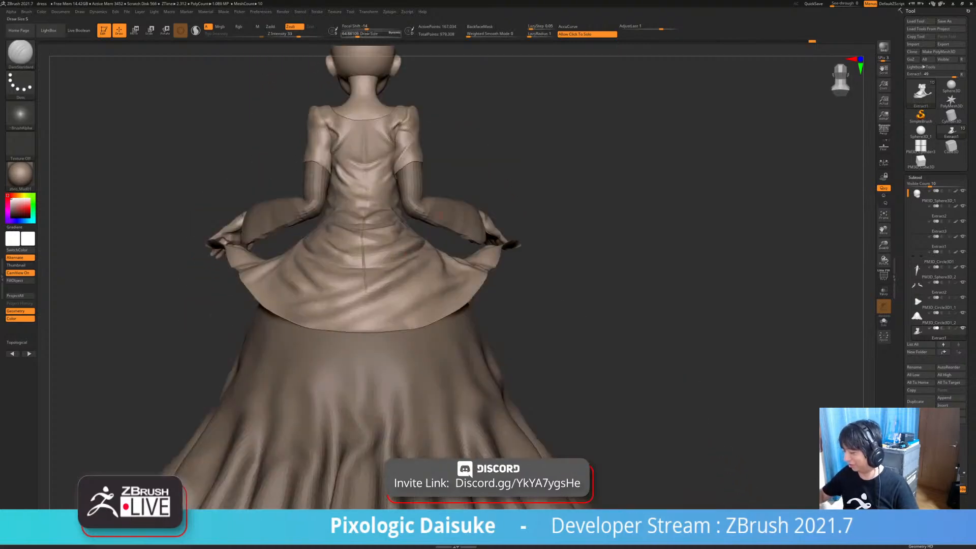
# Raise the brush draw size to about 94 and deepen the lower back seam down to the hem
pyautogui.moveTo(358, 34); pyautogui.dragTo(361, 34)
pyautogui.moveTo(364, 239); pyautogui.dragTo(362, 265, button='right')
pyautogui.moveTo(364, 289); pyautogui.dragTo(366, 333)
pyautogui.moveTo(368, 315); pyautogui.dragTo(371, 342, button='right')
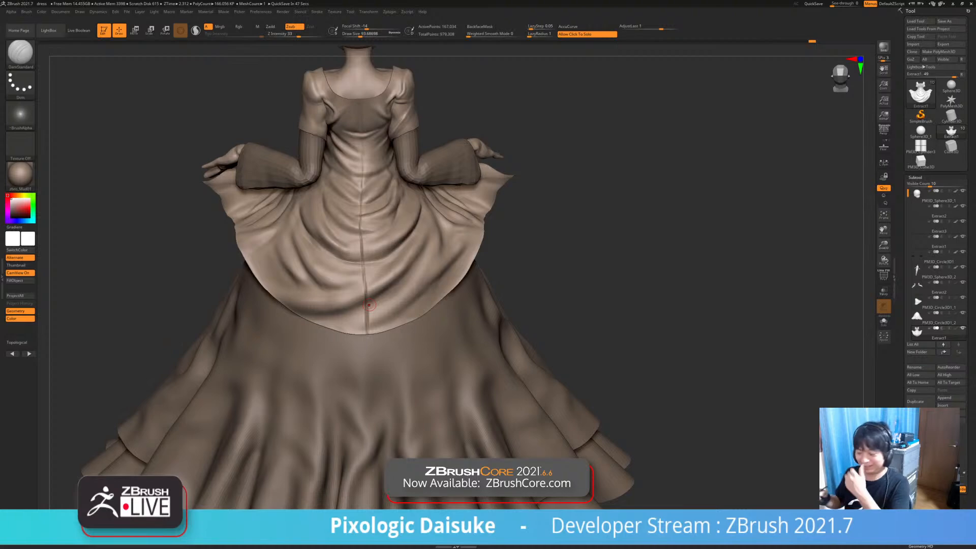
# Extend the centre back seam along the upper bodice and through the waist
pyautogui.moveTo(369, 305); pyautogui.dragTo(363, 126, button='right')
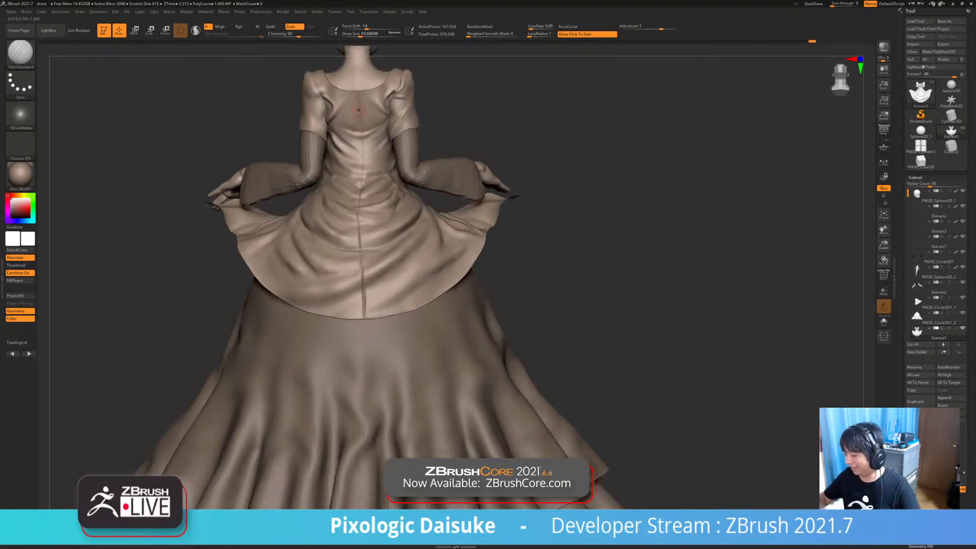
pyautogui.moveTo(362, 151); pyautogui.dragTo(362, 129, button='right')
pyautogui.moveTo(361, 120); pyautogui.dragTo(362, 170)
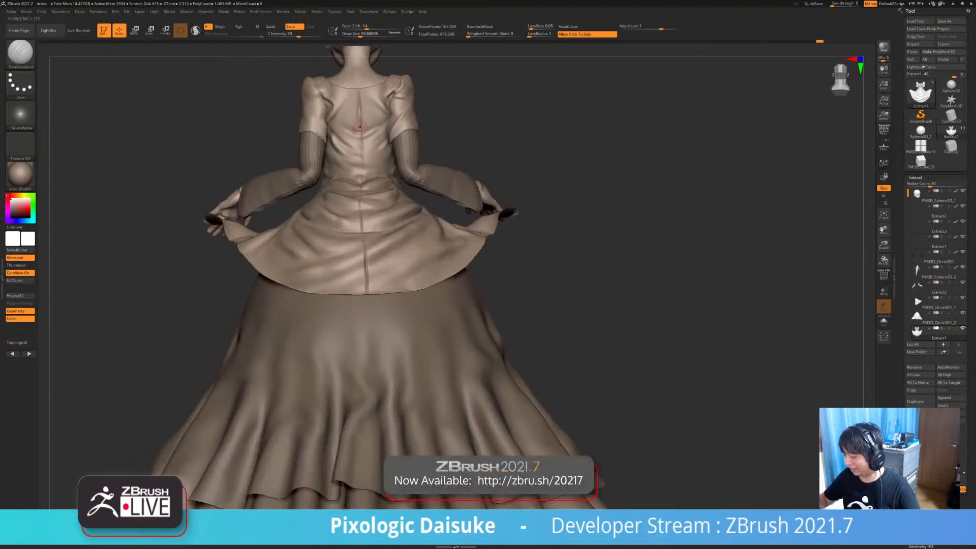
pyautogui.moveTo(365, 160); pyautogui.dragTo(365, 179, button='right')
pyautogui.moveTo(362, 189); pyautogui.dragTo(363, 239)
pyautogui.moveTo(390, 104); pyautogui.dragTo(392, 76, button='right')
# Enlarge the brush draw size to about 119 and refine the back seam's upper end at the neckline
pyautogui.click(363, 35)
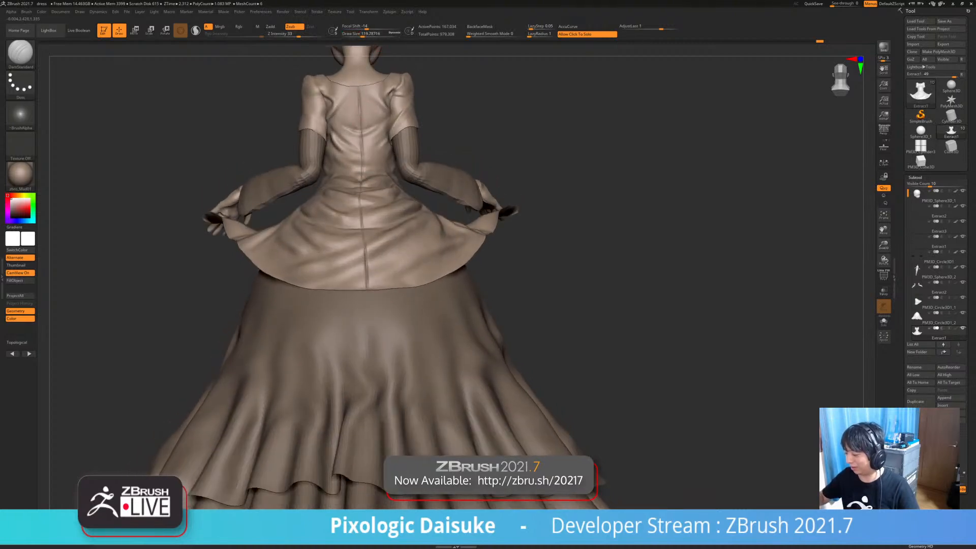
pyautogui.keyDown('alt'); pyautogui.moveTo(385, 102); pyautogui.dragTo(353, 179, button='right'); pyautogui.keyUp('alt')
pyautogui.hotkey('alt', 's')
pyautogui.hotkey('alt', 's')
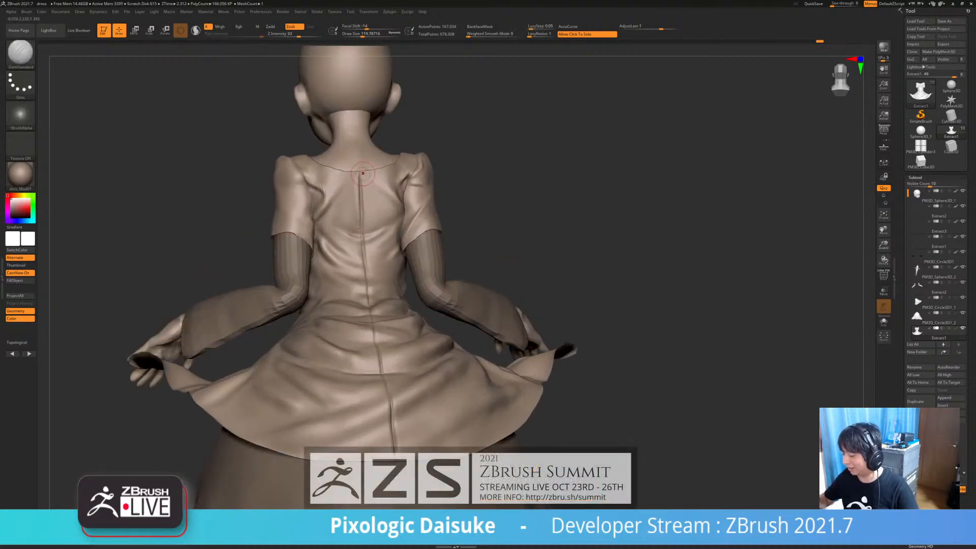
pyautogui.moveTo(364, 206)
pyautogui.keyDown('ctrl'); pyautogui.mouseDown(button='right')
pyautogui.moveTo(365, 196)
pyautogui.moveTo(361, 218)
pyautogui.moveTo(373, 208)
pyautogui.mouseUp(button='right'); pyautogui.keyUp('ctrl')
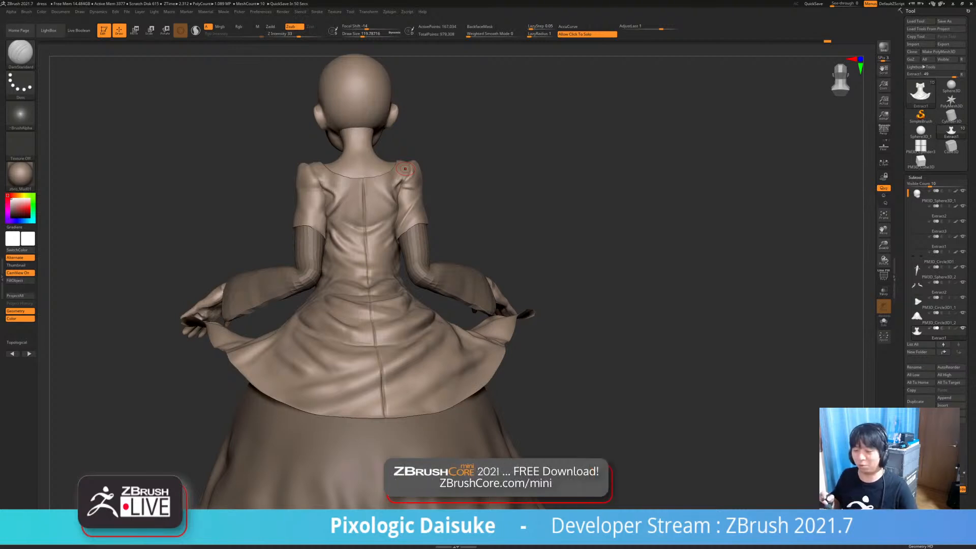
# Sculpt a fold on the upper back beside the seam with the Standard brush at draw size about 101, smoothing it
pyautogui.press('b')
pyautogui.press('s')
pyautogui.press('t')
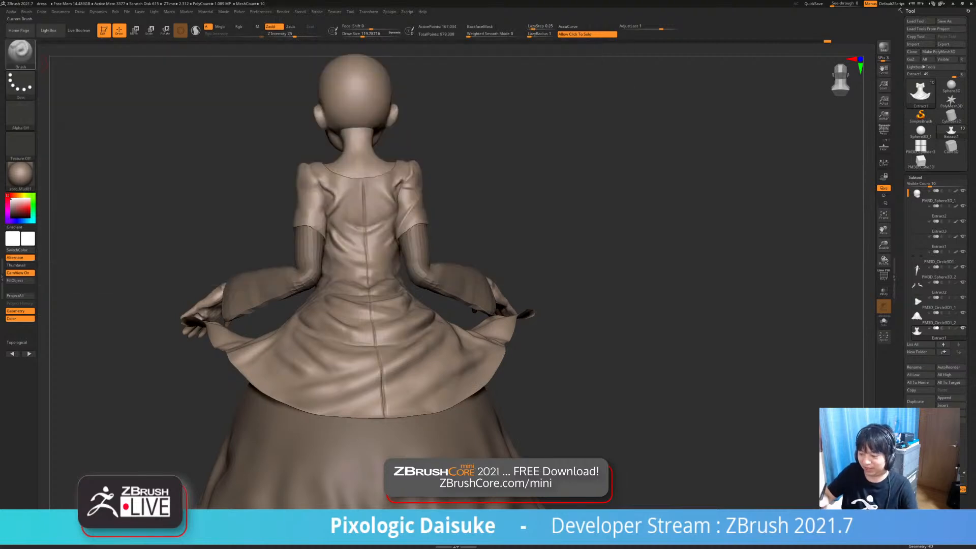
pyautogui.click(361, 34)
pyautogui.moveTo(328, 199); pyautogui.dragTo(346, 193, button='right')
pyautogui.moveTo(346, 192); pyautogui.dragTo(343, 199)
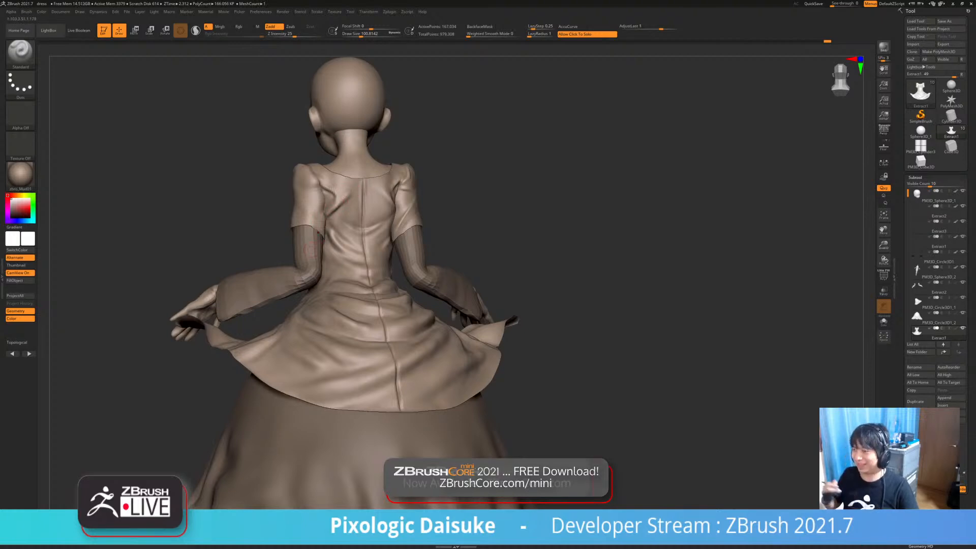
pyautogui.press('shift')
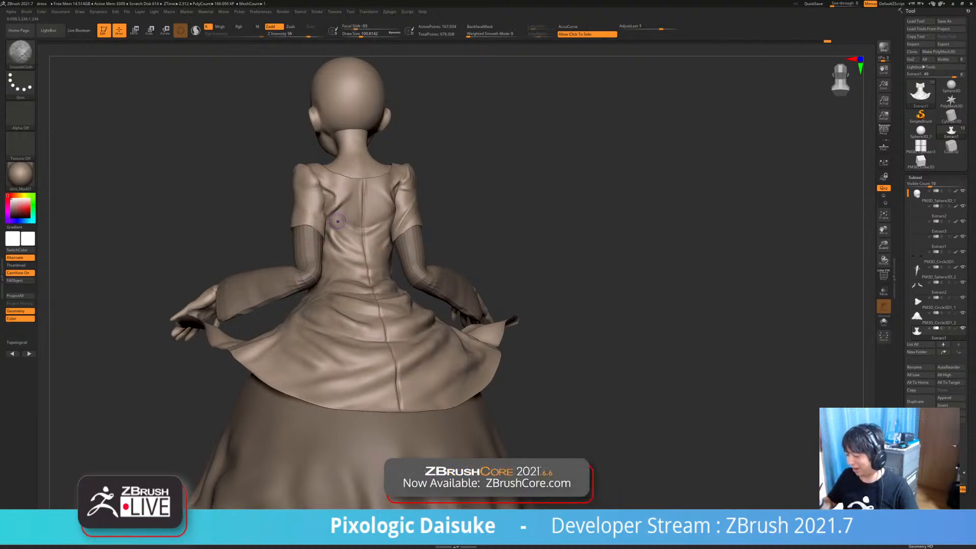
# Sculpt and smooth the creases where the sleeve meets the bodice around the shoulder and armpit
pyautogui.keyDown('ctrl'); pyautogui.moveTo(336, 218); pyautogui.dragTo(448, 206, button='right'); pyautogui.keyUp('ctrl')
pyautogui.moveTo(351, 254)
pyautogui.mouseDown(button='right')
pyautogui.moveTo(473, 259)
pyautogui.moveTo(549, 277)
pyautogui.moveTo(468, 211)
pyautogui.moveTo(426, 238)
pyautogui.moveTo(443, 225)
pyautogui.mouseUp(button='right')
pyautogui.press('shift')
pyautogui.moveTo(456, 216); pyautogui.dragTo(461, 231)
pyautogui.press('shift')
pyautogui.moveTo(460, 230)
pyautogui.mouseDown(button='right')
pyautogui.moveTo(421, 241)
pyautogui.moveTo(436, 227)
pyautogui.moveTo(414, 242)
pyautogui.mouseUp(button='right')
pyautogui.press('shift')
pyautogui.press('shift')
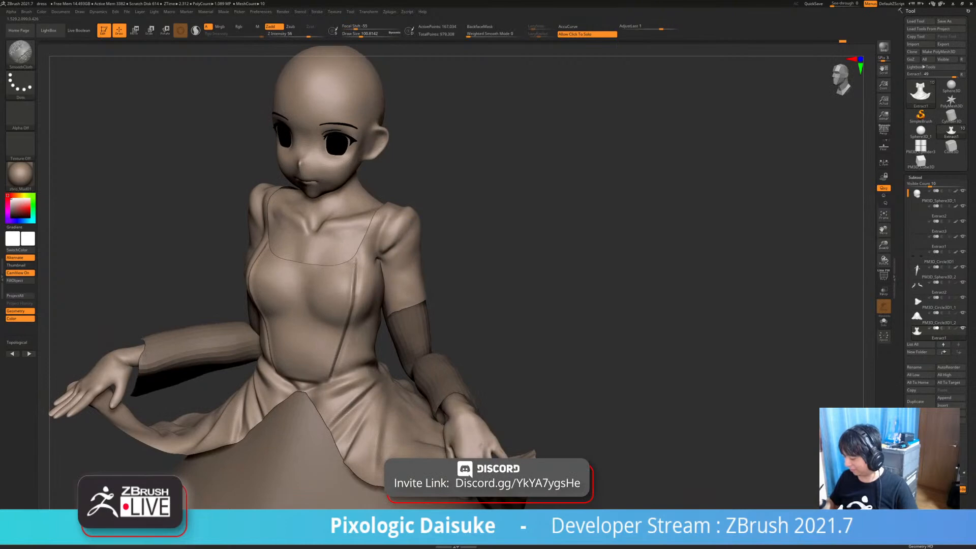
pyautogui.moveTo(373, 260)
pyautogui.mouseDown(button='right')
pyautogui.moveTo(380, 234)
pyautogui.moveTo(259, 262)
pyautogui.mouseUp(button='right')
pyautogui.press('ctrl')
pyautogui.press('shift')
pyautogui.moveTo(351, 232)
pyautogui.mouseDown(button='right')
pyautogui.moveTo(391, 242)
pyautogui.moveTo(381, 228)
pyautogui.moveTo(367, 234)
pyautogui.mouseUp(button='right')
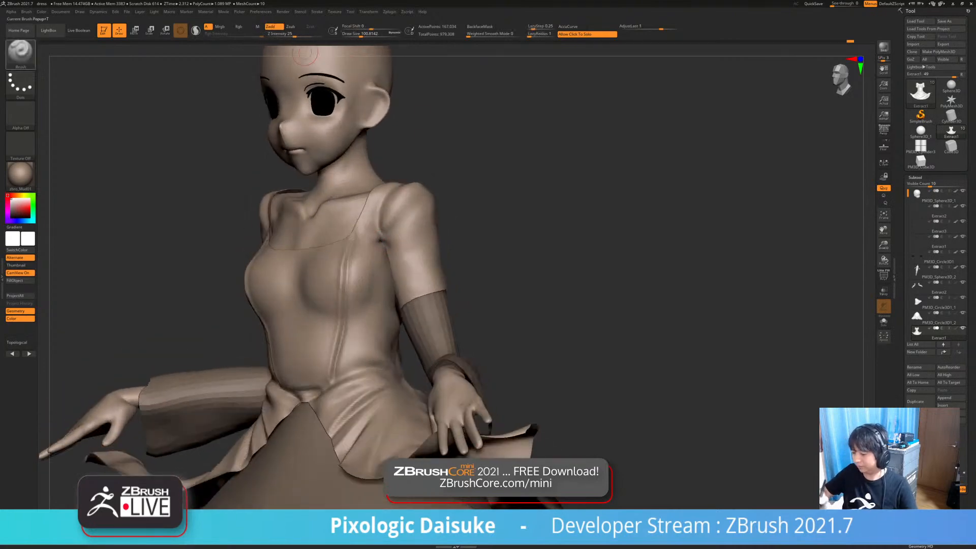
# Sharpen the armpit crease using the DamStandard brush at draw size about 71, and smooth around it
pyautogui.press('b')
pyautogui.press('d')
pyautogui.press('s')
pyautogui.moveTo(362, 34); pyautogui.dragTo(358, 34)
pyautogui.moveTo(381, 230)
pyautogui.mouseDown(button='right')
pyautogui.moveTo(367, 243)
pyautogui.moveTo(409, 235)
pyautogui.moveTo(360, 224)
pyautogui.moveTo(373, 217)
pyautogui.mouseUp(button='right')
pyautogui.press('shift')
pyautogui.press('shift')
pyautogui.keyDown('shift'); pyautogui.moveTo(374, 216); pyautogui.dragTo(379, 234); pyautogui.keyUp('shift')
pyautogui.moveTo(374, 222)
pyautogui.mouseDown(button='right')
pyautogui.moveTo(388, 239)
pyautogui.moveTo(441, 261)
pyautogui.moveTo(416, 269)
pyautogui.moveTo(456, 245)
pyautogui.moveTo(448, 266)
pyautogui.moveTo(397, 265)
pyautogui.moveTo(400, 221)
pyautogui.mouseUp(button='right')
# Build up the cloth around the armpit and shoulder with the Standard brush at draw size about 71, and smooth it
pyautogui.click(20, 52)
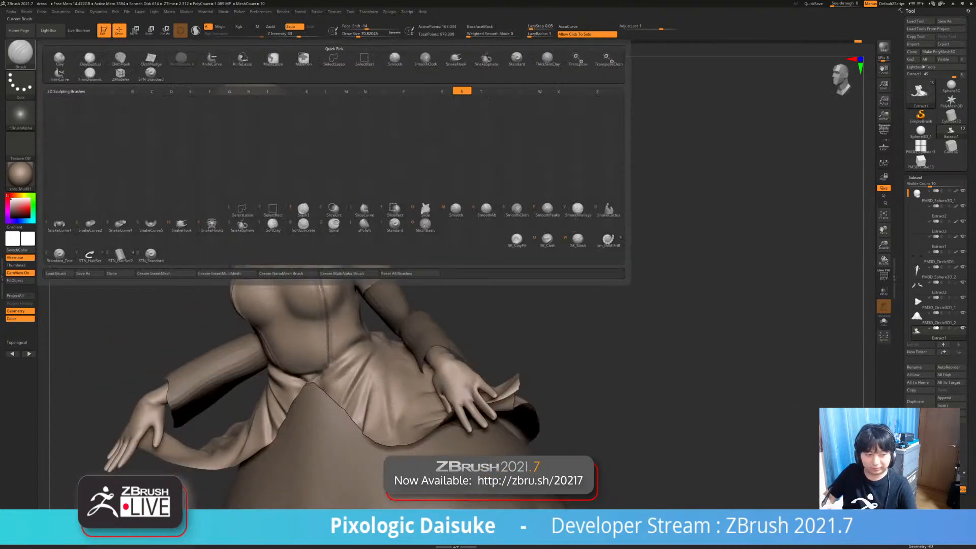
pyautogui.press('t')
pyautogui.moveTo(355, 74)
pyautogui.keyDown('ctrl'); pyautogui.mouseDown(button='right')
pyautogui.moveTo(354, 51)
pyautogui.moveTo(330, 52)
pyautogui.mouseUp(button='right'); pyautogui.keyUp('ctrl')
pyautogui.moveTo(346, 243)
pyautogui.mouseDown()
pyautogui.moveTo(316, 238)
pyautogui.moveTo(316, 251)
pyautogui.mouseUp()
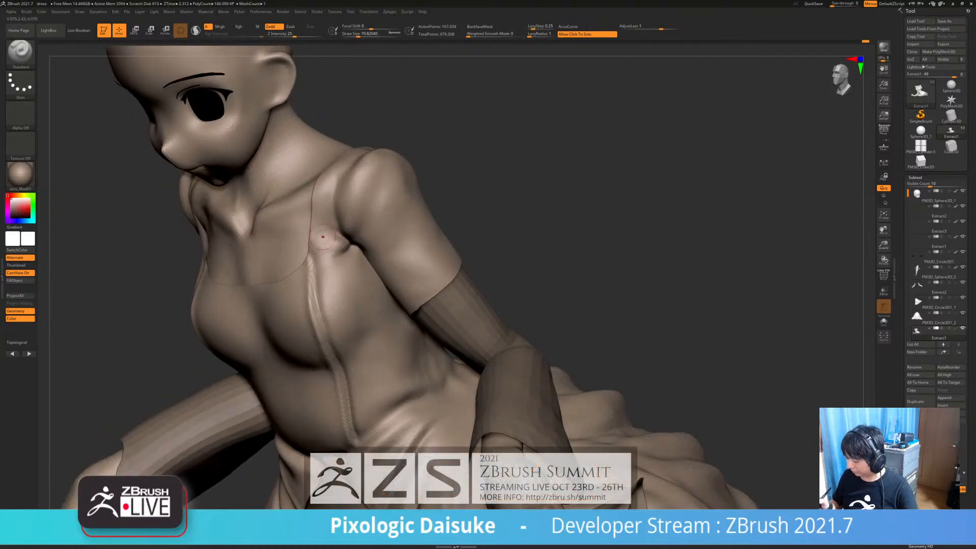
pyautogui.press('shift')
pyautogui.moveTo(373, 250)
pyautogui.keyDown('ctrl'); pyautogui.mouseDown(button='right')
pyautogui.moveTo(368, 231)
pyautogui.moveTo(473, 203)
pyautogui.moveTo(470, 178)
pyautogui.moveTo(358, 216)
pyautogui.moveTo(355, 264)
pyautogui.mouseUp(button='right'); pyautogui.keyUp('ctrl')
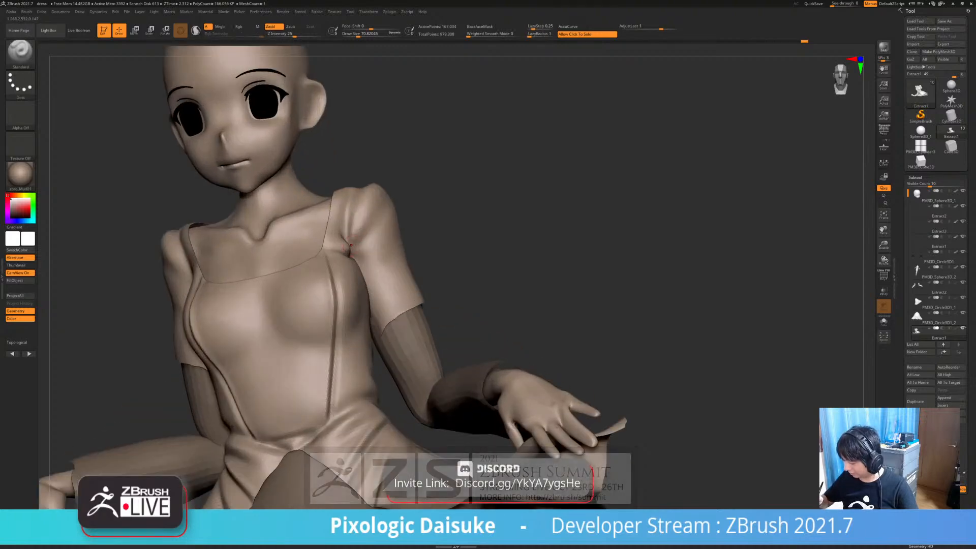
pyautogui.press('shift')
pyautogui.keyDown('shift'); pyautogui.moveTo(365, 213); pyautogui.dragTo(370, 186); pyautogui.keyUp('shift')
pyautogui.moveTo(399, 259)
pyautogui.keyDown('ctrl'); pyautogui.mouseDown(button='right')
pyautogui.moveTo(401, 227)
pyautogui.moveTo(388, 212)
pyautogui.moveTo(264, 206)
pyautogui.mouseUp(button='right'); pyautogui.keyUp('ctrl')
pyautogui.moveTo(265, 252)
pyautogui.keyDown('ctrl'); pyautogui.mouseDown(button='right')
pyautogui.moveTo(272, 203)
pyautogui.moveTo(300, 224)
pyautogui.moveTo(397, 214)
pyautogui.moveTo(453, 252)
pyautogui.mouseUp(button='right'); pyautogui.keyUp('ctrl')
# Select the lower sleeves subtool and subdivide its mesh
pyautogui.keyDown('alt'); pyautogui.click(407, 320); pyautogui.keyUp('alt')
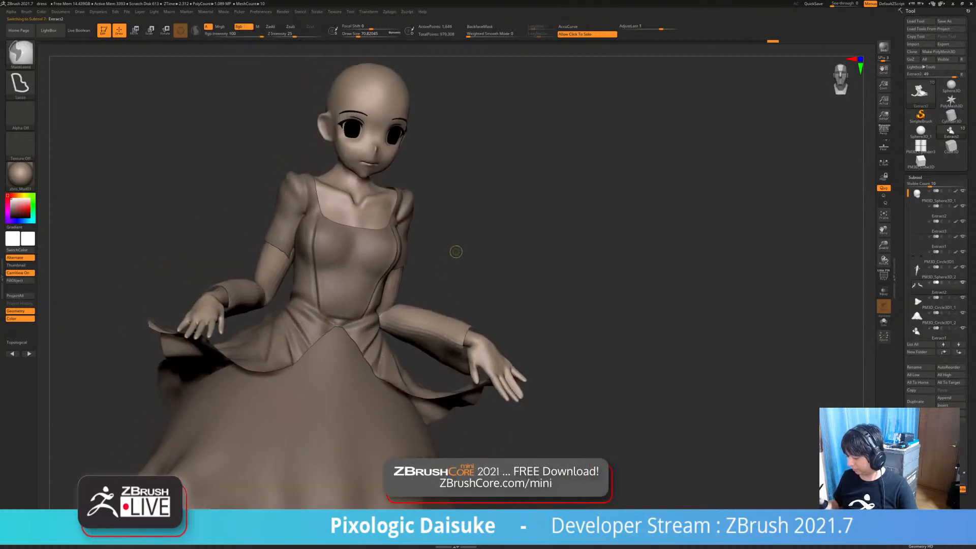
pyautogui.click(915, 177)
pyautogui.click(918, 185)
pyautogui.hotkey('ctrl', 'd')
pyautogui.moveTo(398, 256)
pyautogui.keyDown('ctrl'); pyautogui.mouseDown(button='right')
pyautogui.moveTo(447, 285)
pyautogui.moveTo(420, 226)
pyautogui.mouseUp(button='right'); pyautogui.keyUp('ctrl')
# Try a Standard brush stroke on the lower sleeve's upper end at draw size about 128
pyautogui.click(363, 35)
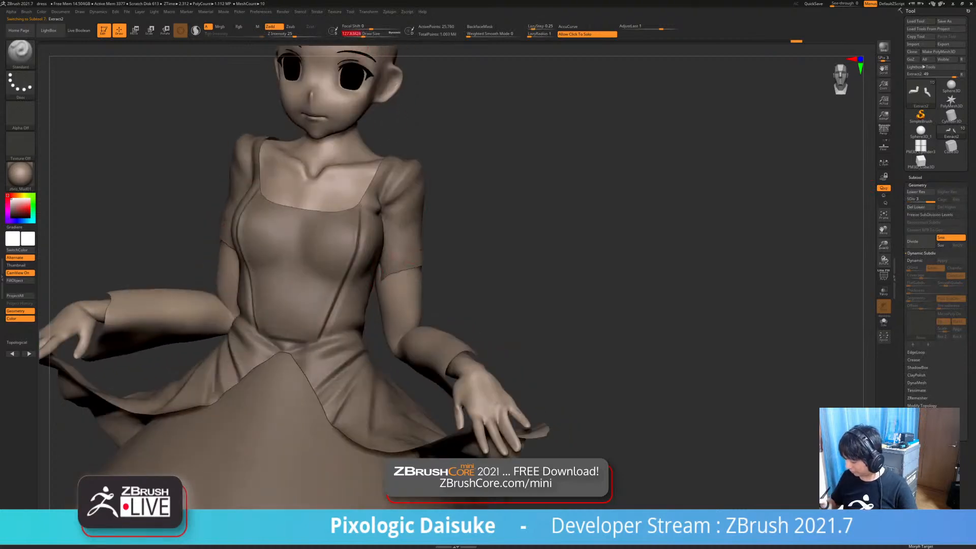
pyautogui.moveTo(418, 297); pyautogui.dragTo(425, 258, button='right')
pyautogui.hotkey('ctrl', 'z')
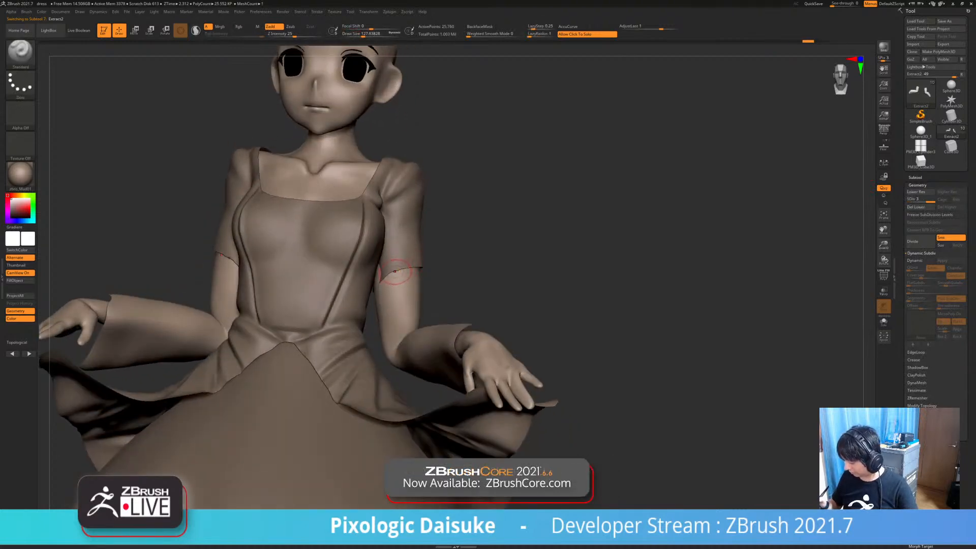
pyautogui.hotkey('ctrl', 'z')
# Select the bodice subtool and reshape the short sleeve hems with the SnakeHook brush at draw size about 212
pyautogui.keyDown('alt'); pyautogui.click(405, 237); pyautogui.keyUp('alt')
pyautogui.press('b')
pyautogui.press('s')
pyautogui.press('h')
pyautogui.moveTo(385, 270)
pyautogui.mouseDown(button='right')
pyautogui.moveTo(384, 289)
pyautogui.moveTo(403, 255)
pyautogui.moveTo(455, 257)
pyautogui.moveTo(361, 237)
pyautogui.moveTo(380, 262)
pyautogui.mouseUp(button='right')
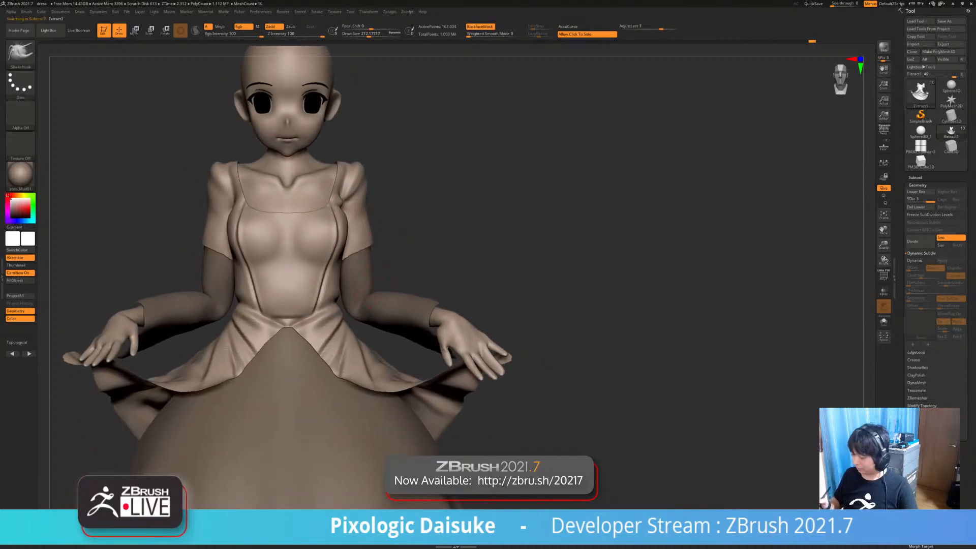
# Select the lower sleeves and carve diagonal folds just below the upper sleeve hems using DamStandard at draw size about 101
pyautogui.keyDown('alt'); pyautogui.click(362, 298); pyautogui.keyUp('alt')
pyautogui.press('b')
pyautogui.press('s')
pyautogui.press('t')
pyautogui.moveTo(370, 34); pyautogui.dragTo(364, 34)
pyautogui.moveTo(362, 265)
pyautogui.keyDown('alt'); pyautogui.mouseDown(button='right')
pyautogui.moveTo(367, 229)
pyautogui.moveTo(365, 245)
pyautogui.moveTo(376, 236)
pyautogui.mouseUp(button='right'); pyautogui.keyUp('alt')
pyautogui.press('b')
pyautogui.press('d')
pyautogui.press('s')
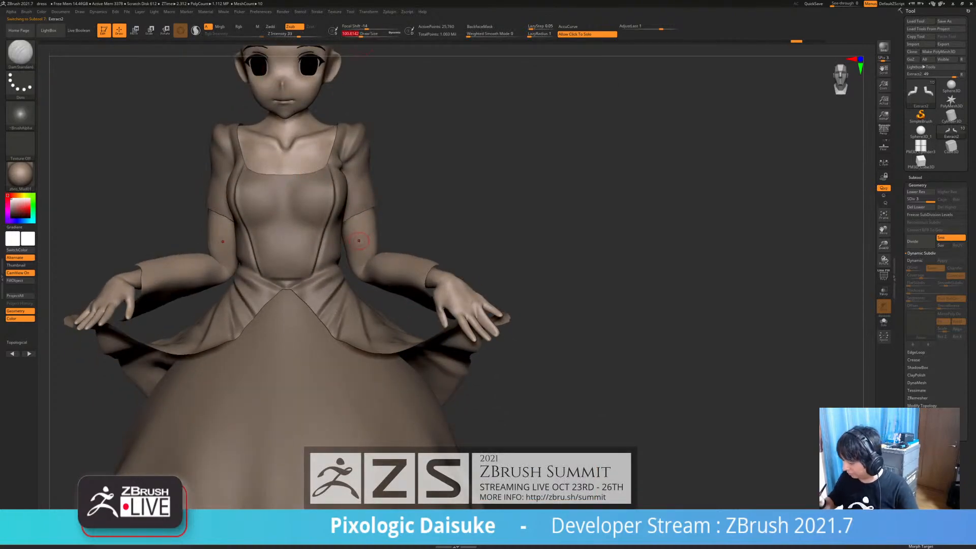
pyautogui.moveTo(359, 235); pyautogui.dragTo(376, 219)
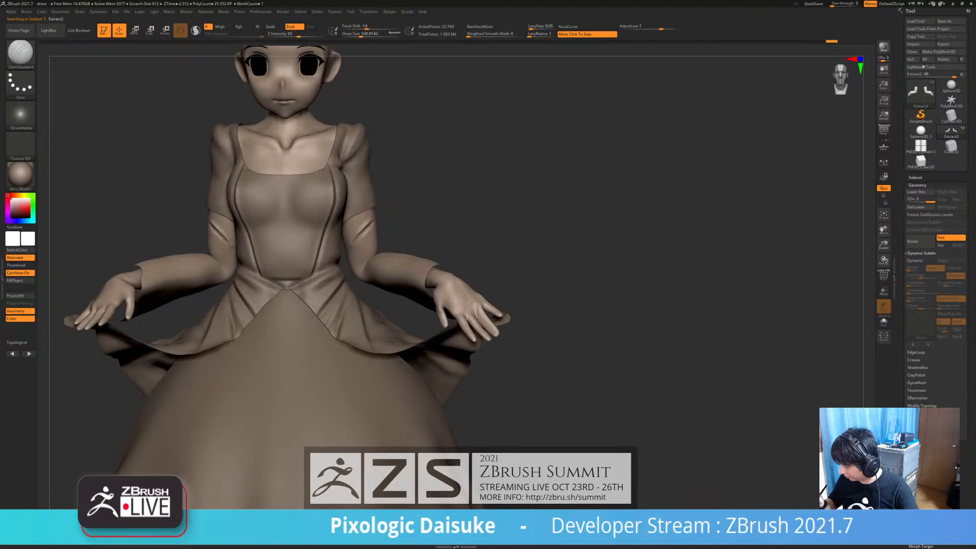
pyautogui.hotkey('ctrl', 'z')
pyautogui.moveTo(373, 220)
pyautogui.keyDown('alt'); pyautogui.mouseDown(button='right')
pyautogui.moveTo(373, 204)
pyautogui.moveTo(274, 207)
pyautogui.mouseUp(button='right'); pyautogui.keyUp('alt')
pyautogui.moveTo(367, 203)
pyautogui.mouseDown(button='right')
pyautogui.moveTo(357, 266)
pyautogui.moveTo(394, 191)
pyautogui.mouseUp(button='right')
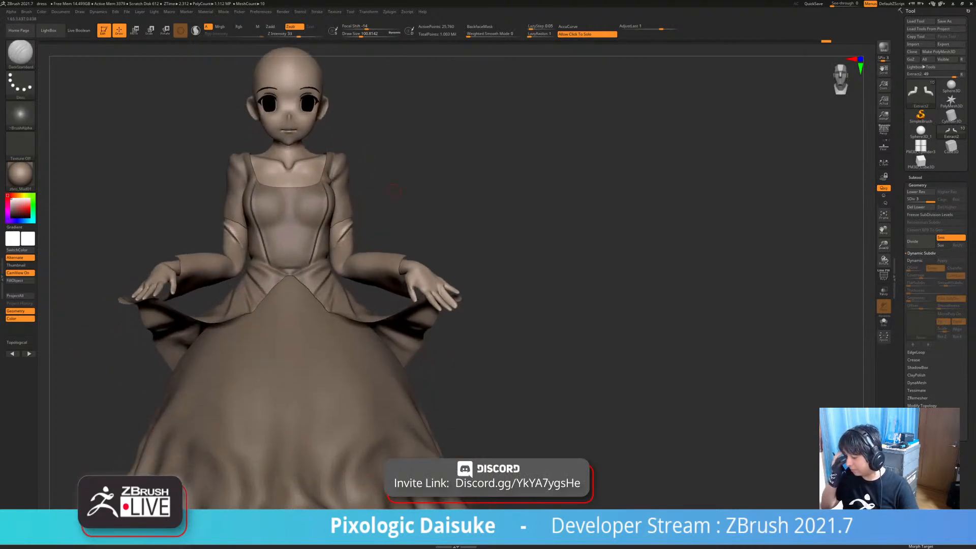
# Form and smooth the fold at the bend of the sleeve's elbow with the draw size at about 212
pyautogui.moveTo(385, 243)
pyautogui.mouseDown(button='right')
pyautogui.moveTo(407, 228)
pyautogui.moveTo(356, 249)
pyautogui.moveTo(349, 266)
pyautogui.moveTo(426, 240)
pyautogui.moveTo(458, 175)
pyautogui.mouseUp(button='right')
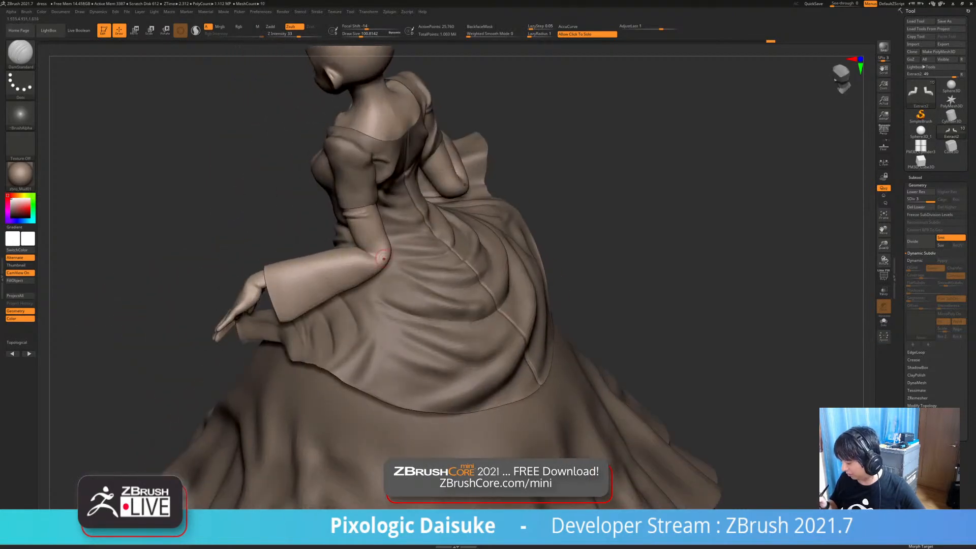
pyautogui.moveTo(386, 256)
pyautogui.mouseDown(button='right')
pyautogui.moveTo(294, 288)
pyautogui.moveTo(355, 264)
pyautogui.moveTo(337, 244)
pyautogui.moveTo(374, 244)
pyautogui.moveTo(321, 256)
pyautogui.mouseUp(button='right')
pyautogui.click(369, 33)
pyautogui.keyDown('shift'); pyautogui.moveTo(320, 256); pyautogui.dragTo(342, 246); pyautogui.keyUp('shift')
pyautogui.moveTo(342, 246)
pyautogui.mouseDown(button='right')
pyautogui.moveTo(300, 234)
pyautogui.moveTo(287, 254)
pyautogui.moveTo(331, 245)
pyautogui.moveTo(374, 216)
pyautogui.mouseUp(button='right')
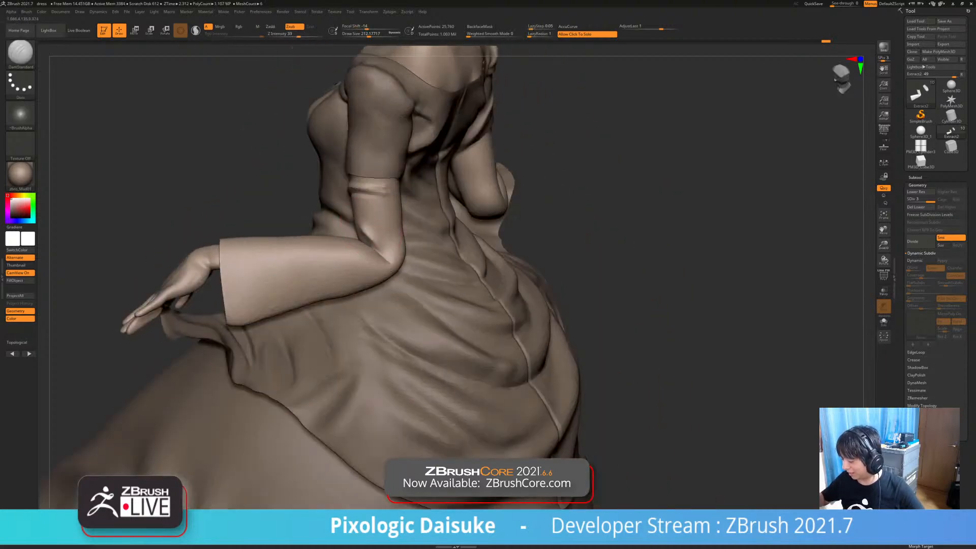
pyautogui.moveTo(395, 264); pyautogui.dragTo(372, 235, button='right')
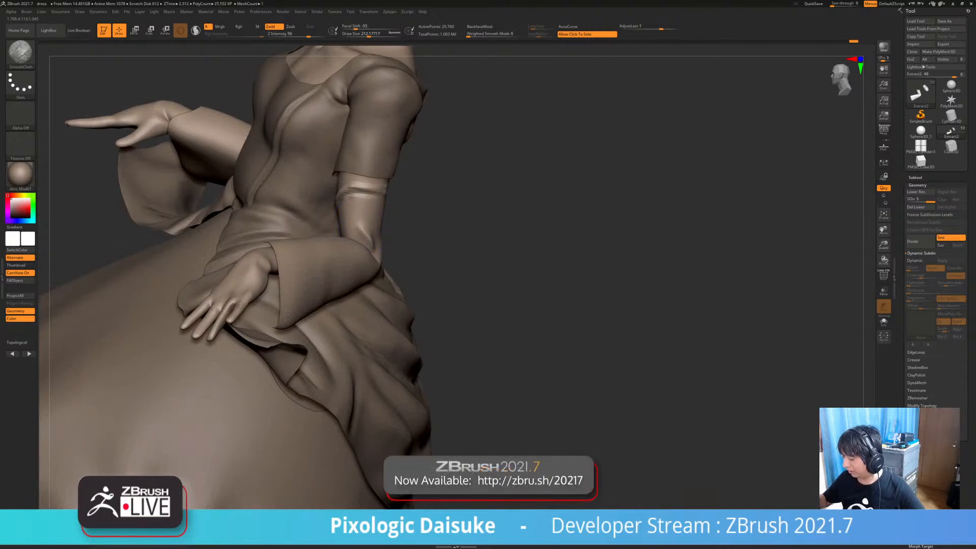
pyautogui.moveTo(373, 235)
pyautogui.mouseDown(button='right')
pyautogui.moveTo(340, 230)
pyautogui.moveTo(316, 246)
pyautogui.moveTo(325, 232)
pyautogui.moveTo(305, 245)
pyautogui.mouseUp(button='right')
pyautogui.press('shift')
# Carve the inner elbow crease of the lower sleeve with DamStandard at draw size about 120, smoothing around it
pyautogui.moveTo(383, 209)
pyautogui.mouseDown(button='right')
pyautogui.moveTo(355, 225)
pyautogui.moveTo(389, 222)
pyautogui.moveTo(385, 206)
pyautogui.moveTo(335, 263)
pyautogui.mouseUp(button='right')
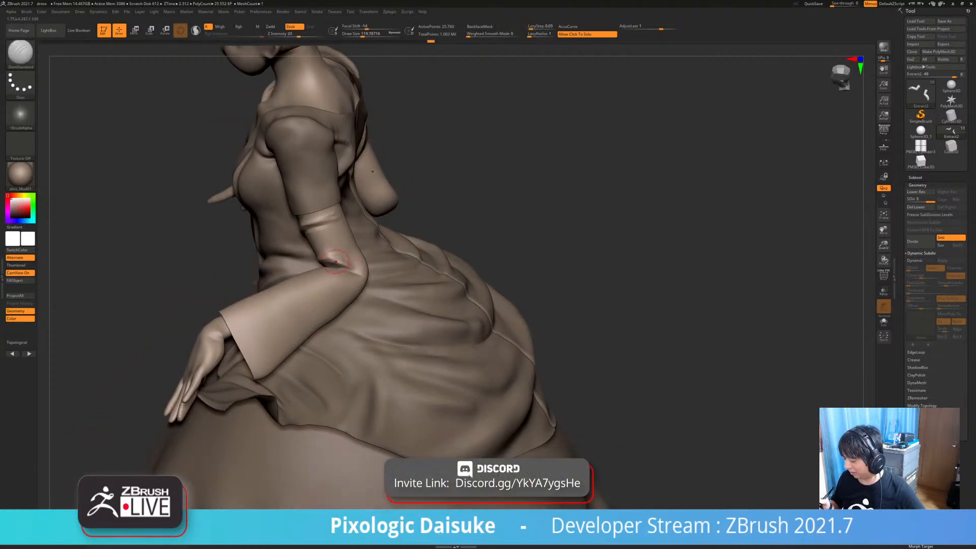
pyautogui.moveTo(337, 261); pyautogui.dragTo(389, 265, button='right')
pyautogui.moveTo(331, 266); pyautogui.dragTo(349, 269)
pyautogui.moveTo(348, 270); pyautogui.dragTo(311, 265, button='right')
pyautogui.keyDown('shift'); pyautogui.moveTo(327, 264); pyautogui.dragTo(344, 270); pyautogui.keyUp('shift')
pyautogui.moveTo(345, 270)
pyautogui.mouseDown(button='right')
pyautogui.moveTo(391, 272)
pyautogui.moveTo(332, 246)
pyautogui.mouseUp(button='right')
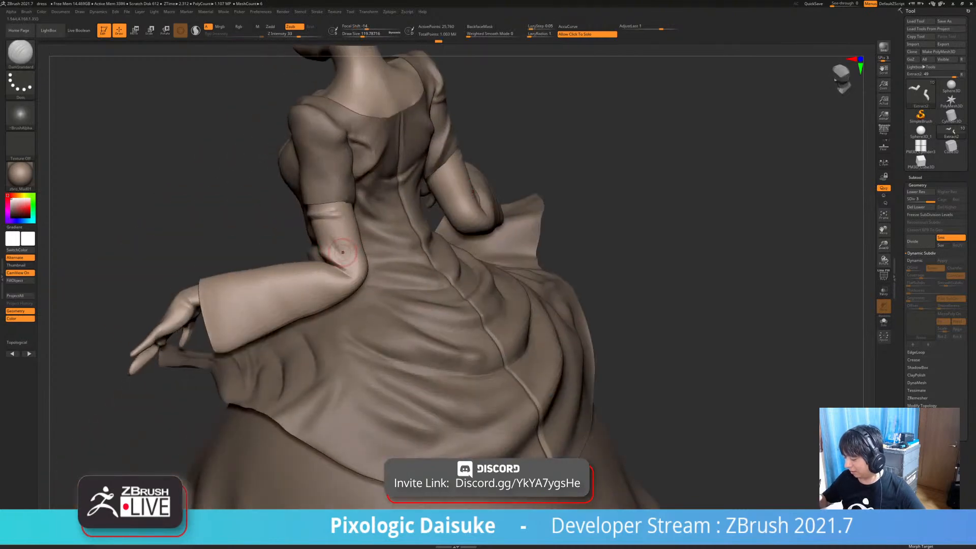
pyautogui.press('shift')
pyautogui.press('b')
pyautogui.press('d')
pyautogui.press('s')
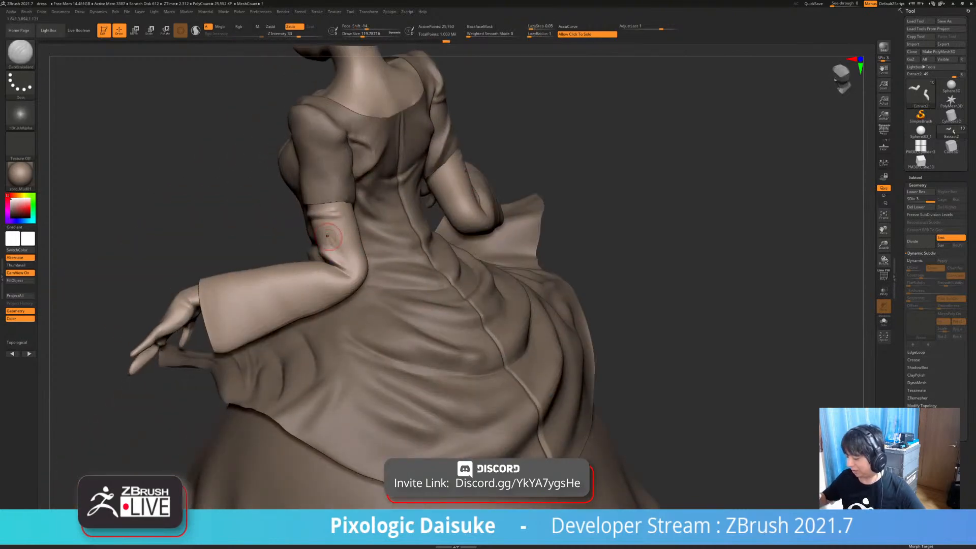
# Reshape the lower sleeve around the elbow with the SnakeHook brush at draw size about 212
pyautogui.click(20, 54)
pyautogui.click(457, 60)
pyautogui.click(368, 34)
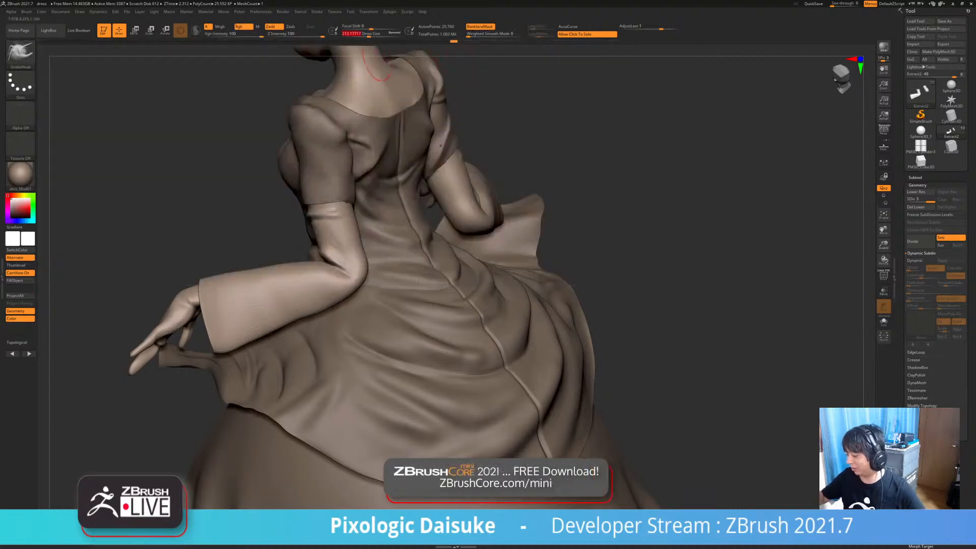
pyautogui.moveTo(636, 229); pyautogui.dragTo(707, 229)
pyautogui.moveTo(417, 241)
pyautogui.mouseDown()
pyautogui.moveTo(461, 241)
pyautogui.moveTo(443, 208)
pyautogui.mouseUp()
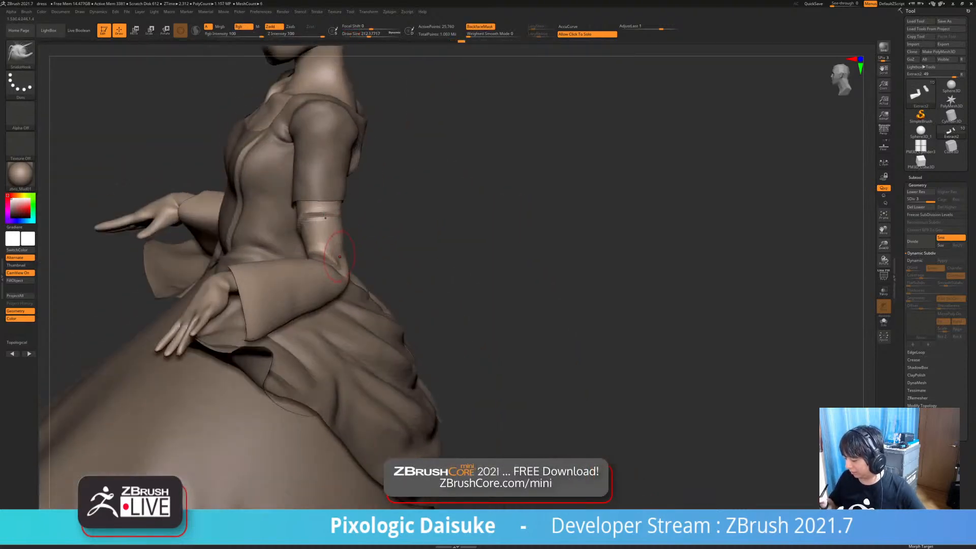
pyautogui.moveTo(342, 258)
pyautogui.mouseDown(button='right')
pyautogui.moveTo(324, 263)
pyautogui.moveTo(333, 264)
pyautogui.moveTo(359, 194)
pyautogui.moveTo(328, 203)
pyautogui.moveTo(356, 203)
pyautogui.moveTo(317, 220)
pyautogui.moveTo(333, 233)
pyautogui.moveTo(329, 194)
pyautogui.moveTo(316, 217)
pyautogui.moveTo(328, 186)
pyautogui.mouseUp(button='right')
pyautogui.keyDown('alt'); pyautogui.click(346, 216); pyautogui.keyUp('alt')
pyautogui.keyDown('alt'); pyautogui.click(314, 220); pyautogui.keyUp('alt')
# Sculpt soft folds between the elbow and the upper sleeve hem using the Standard brush at draw size about 116
pyautogui.click(20, 51)
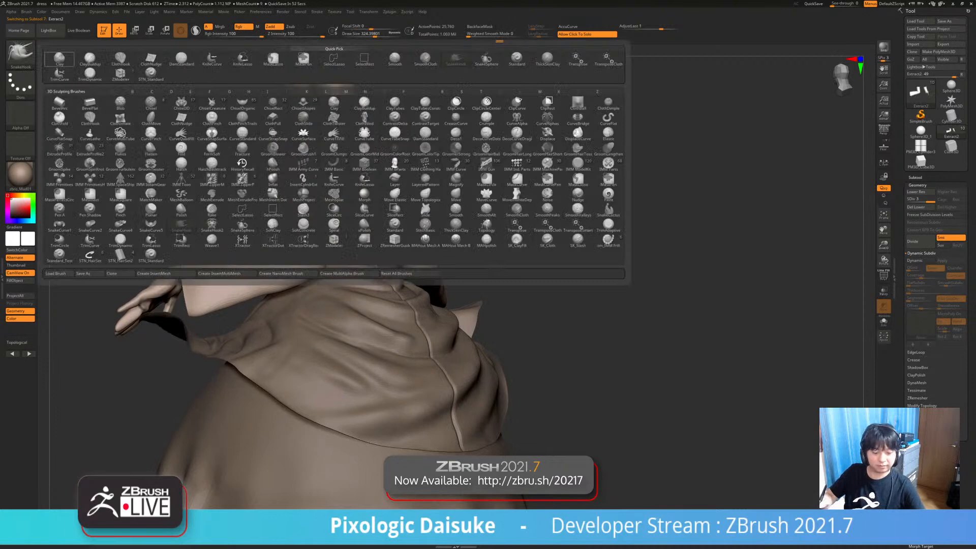
pyautogui.press('s')
pyautogui.press('t')
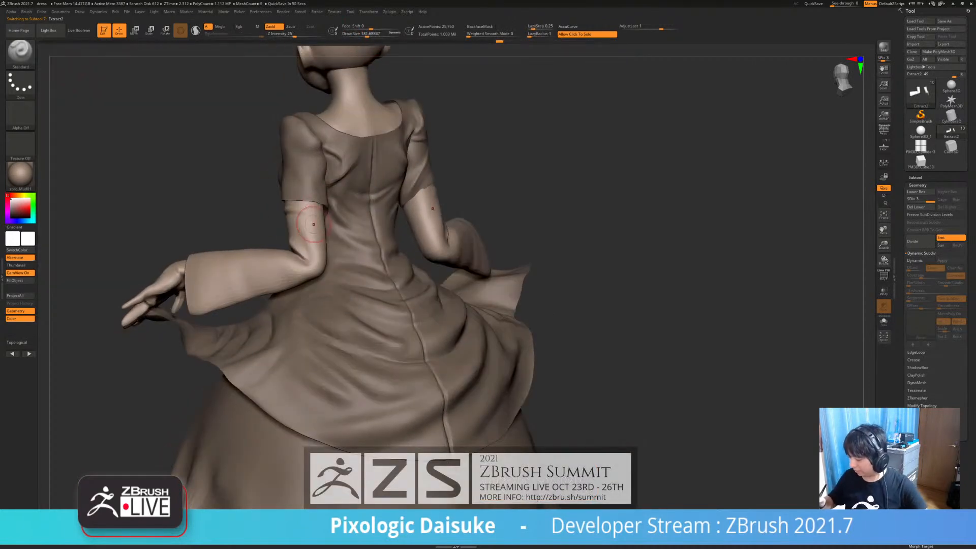
pyautogui.moveTo(327, 218); pyautogui.dragTo(299, 205, button='right')
pyautogui.moveTo(299, 204); pyautogui.dragTo(315, 211)
pyautogui.moveTo(314, 211); pyautogui.dragTo(277, 218, button='right')
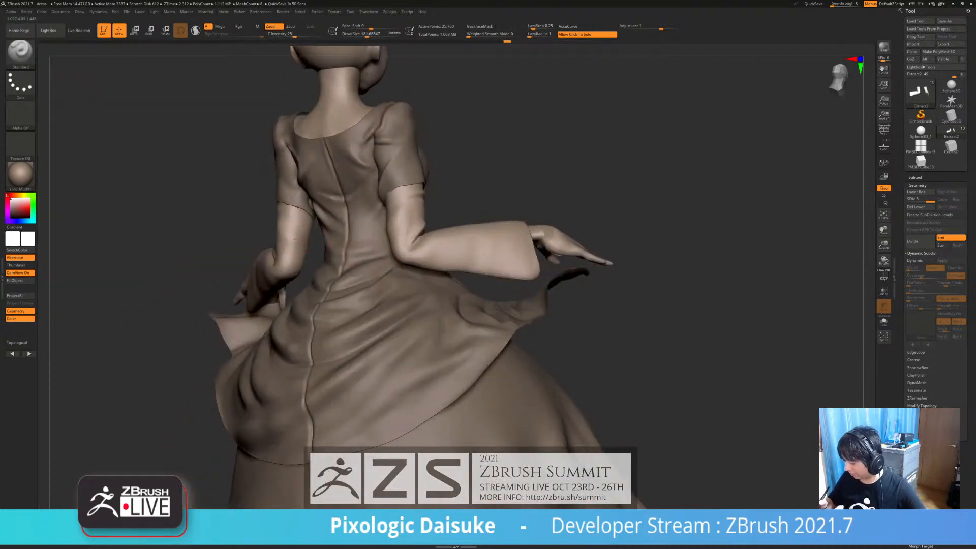
pyautogui.hotkey('ctrl', 'z')
pyautogui.click(362, 34)
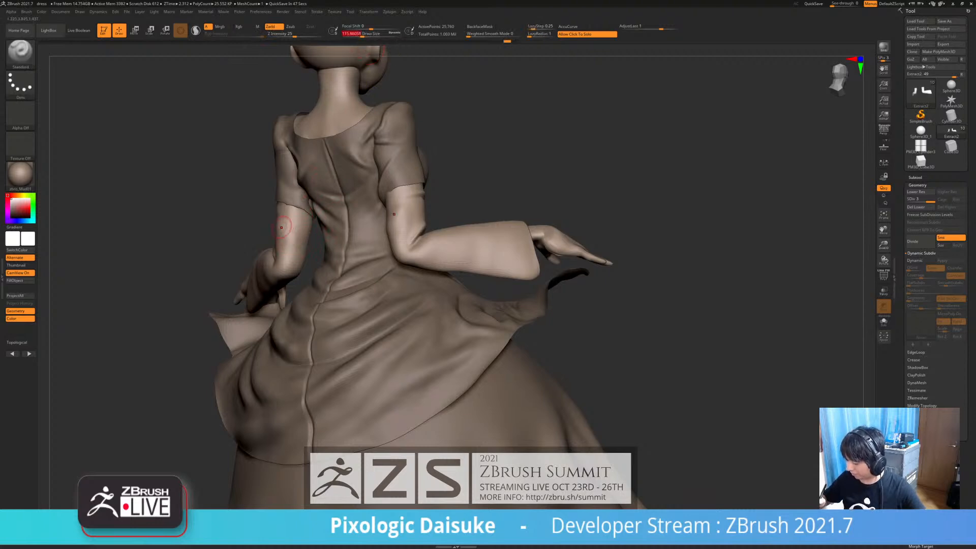
pyautogui.click(302, 248)
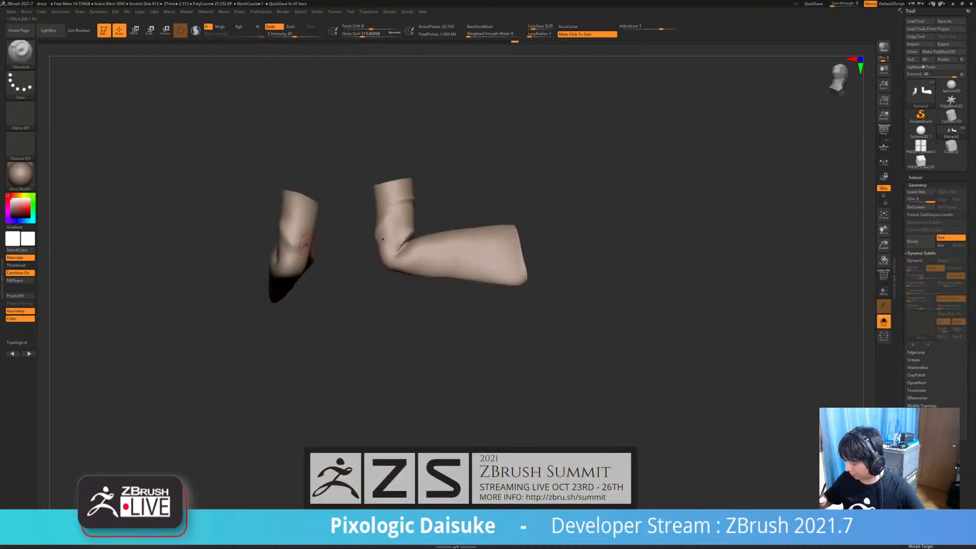
pyautogui.moveTo(315, 231)
pyautogui.mouseDown(button='right')
pyautogui.moveTo(351, 229)
pyautogui.moveTo(289, 234)
pyautogui.moveTo(384, 253)
pyautogui.mouseUp(button='right')
pyautogui.click(378, 239)
pyautogui.moveTo(351, 178); pyautogui.dragTo(385, 186, button='right')
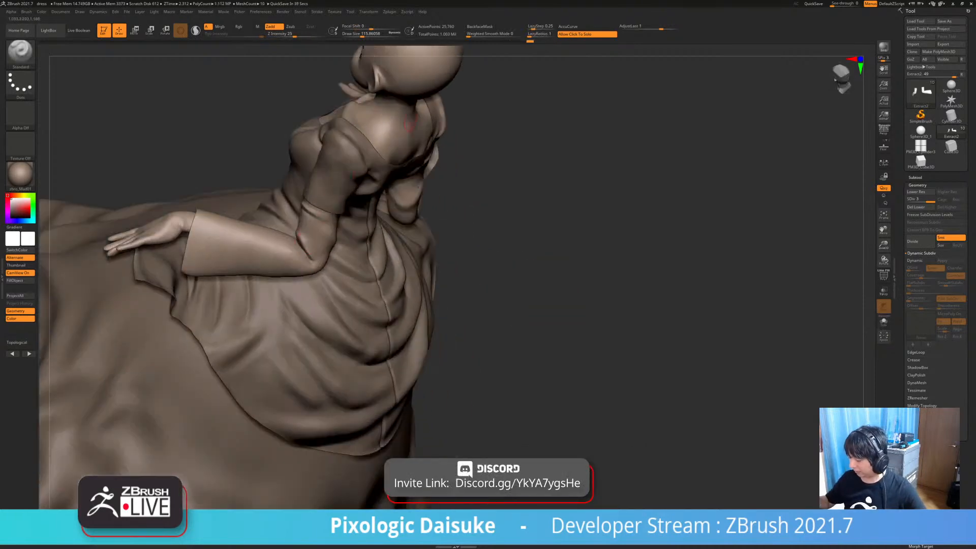
# Carve a crease across the forearm of the flared sleeve with DamStandard at draw size about 116, and smooth it
pyautogui.click(480, 26)
pyautogui.moveTo(305, 199)
pyautogui.mouseDown(button='right')
pyautogui.moveTo(301, 253)
pyautogui.moveTo(386, 318)
pyautogui.moveTo(364, 287)
pyautogui.moveTo(342, 283)
pyautogui.moveTo(383, 280)
pyautogui.moveTo(340, 250)
pyautogui.mouseUp(button='right')
pyautogui.press('b')
pyautogui.press('d')
pyautogui.press('s')
pyautogui.moveTo(385, 276)
pyautogui.mouseDown(button='right')
pyautogui.moveTo(288, 254)
pyautogui.moveTo(301, 269)
pyautogui.moveTo(289, 266)
pyautogui.moveTo(310, 188)
pyautogui.moveTo(260, 199)
pyautogui.moveTo(234, 222)
pyautogui.mouseUp(button='right')
pyautogui.moveTo(415, 249); pyautogui.dragTo(405, 247, button='right')
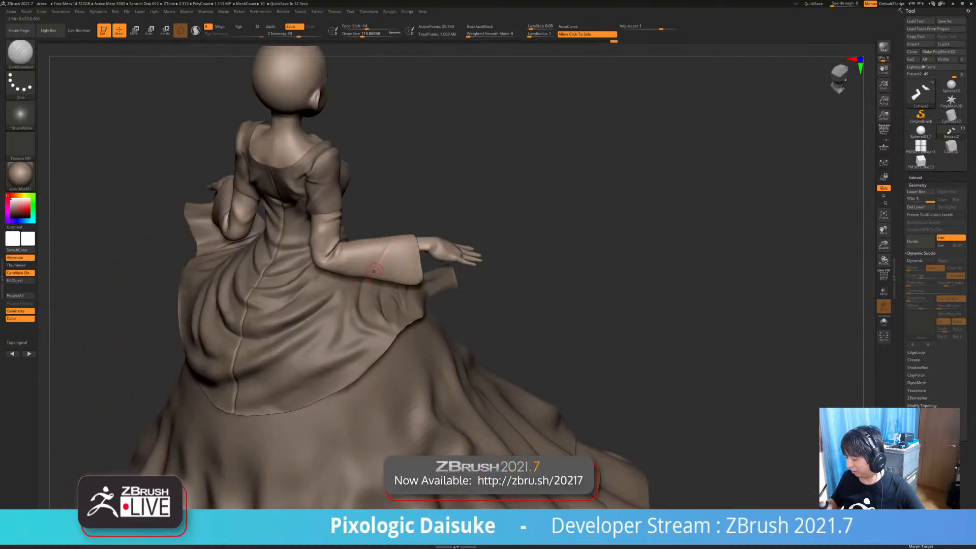
pyautogui.press('shift')
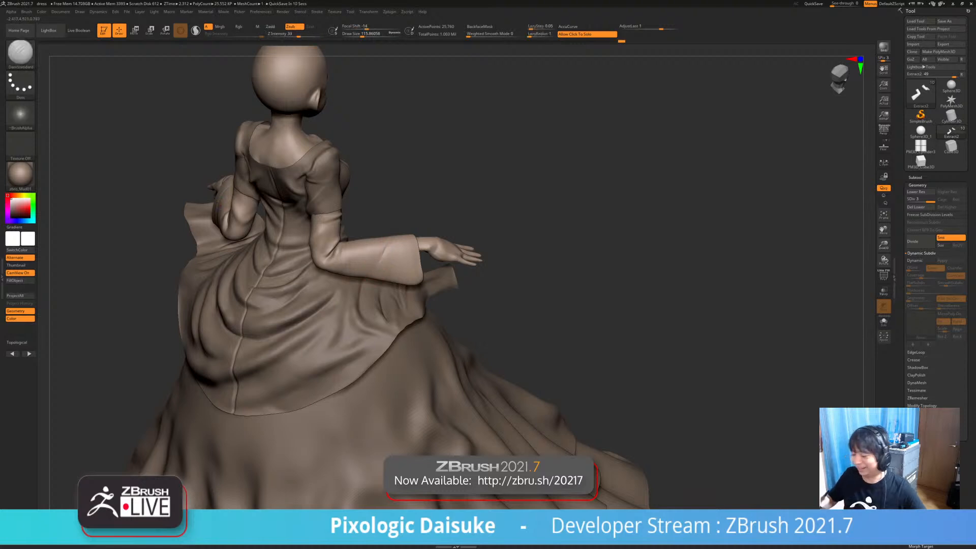
# Pull the flared sleeve's opening and lower edge into shape with the SnakeHook brush at draw size about 338
pyautogui.press('b')
pyautogui.press('s')
pyautogui.press('h')
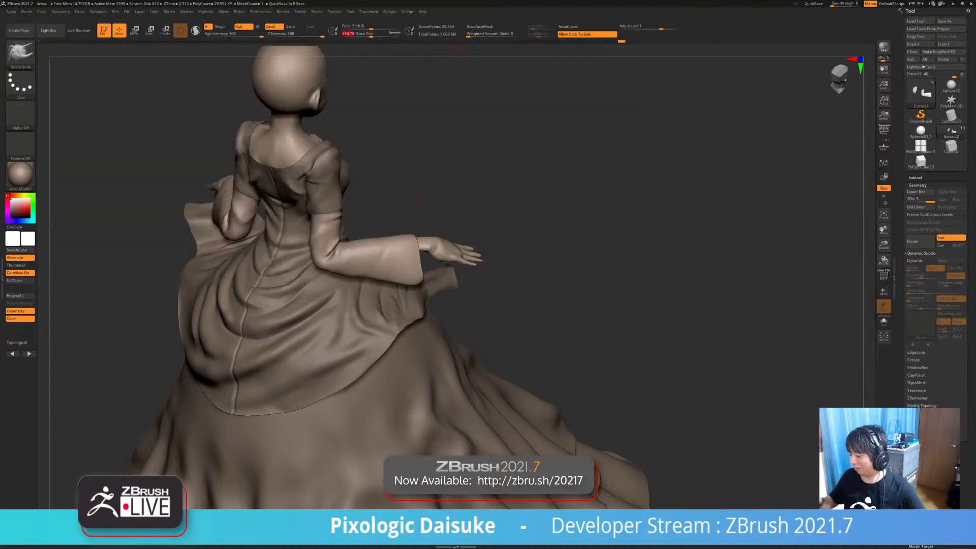
pyautogui.moveTo(454, 102); pyautogui.dragTo(451, 66, button='right')
pyautogui.moveTo(362, 34); pyautogui.dragTo(376, 34)
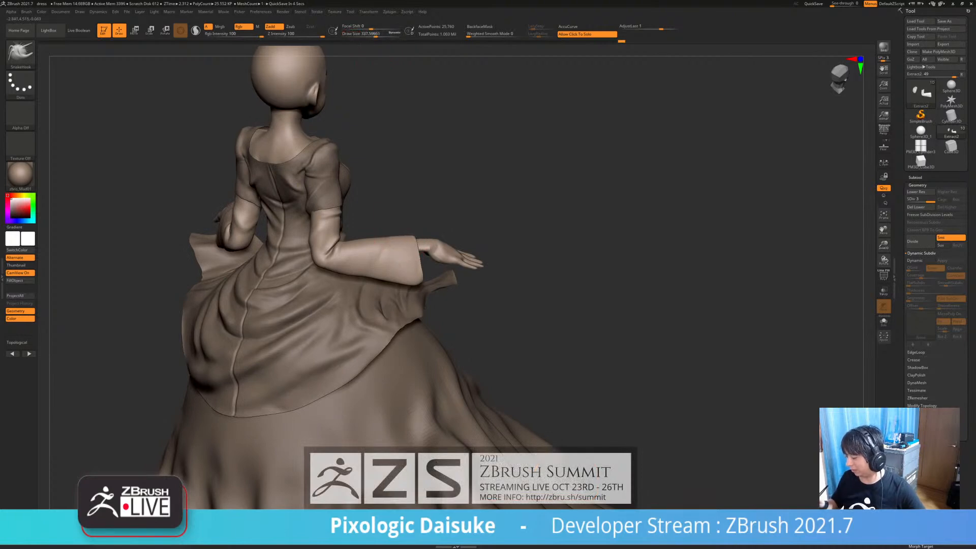
pyautogui.moveTo(384, 239); pyautogui.dragTo(343, 255, button='right')
pyautogui.moveTo(356, 306); pyautogui.dragTo(448, 314, button='right')
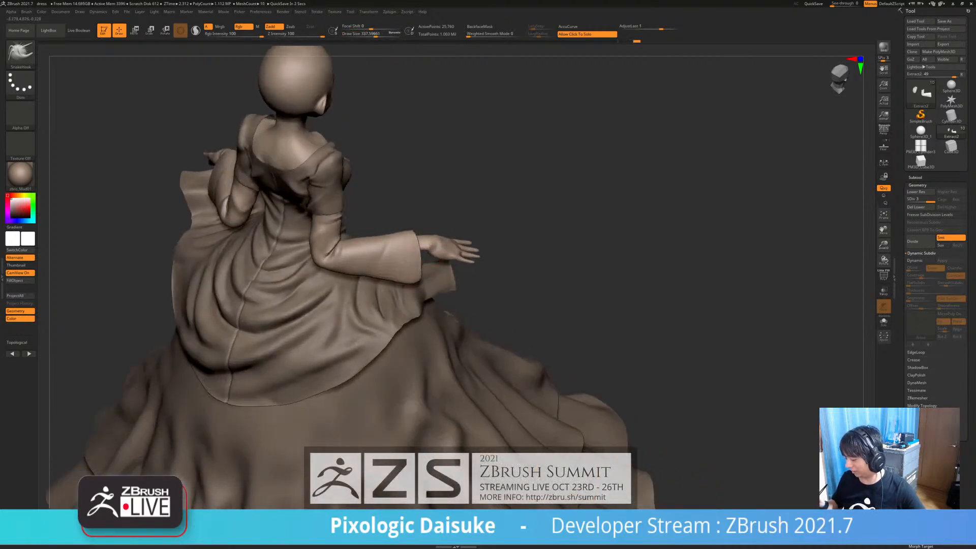
pyautogui.moveTo(336, 311)
pyautogui.mouseDown(button='right')
pyautogui.moveTo(372, 302)
pyautogui.moveTo(350, 307)
pyautogui.mouseUp(button='right')
pyautogui.hotkey('ctrl', 'shift', 'z')
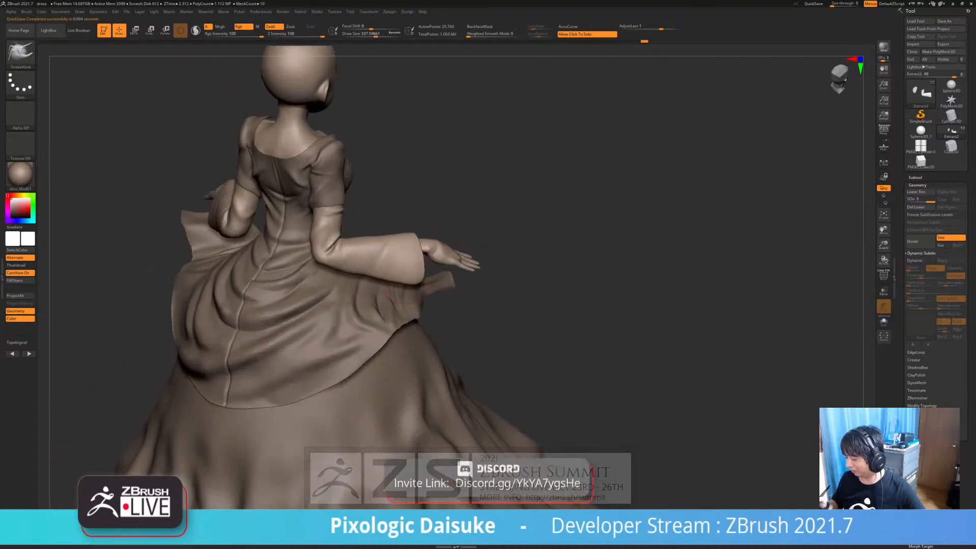
pyautogui.moveTo(426, 288); pyautogui.dragTo(404, 276, button='right')
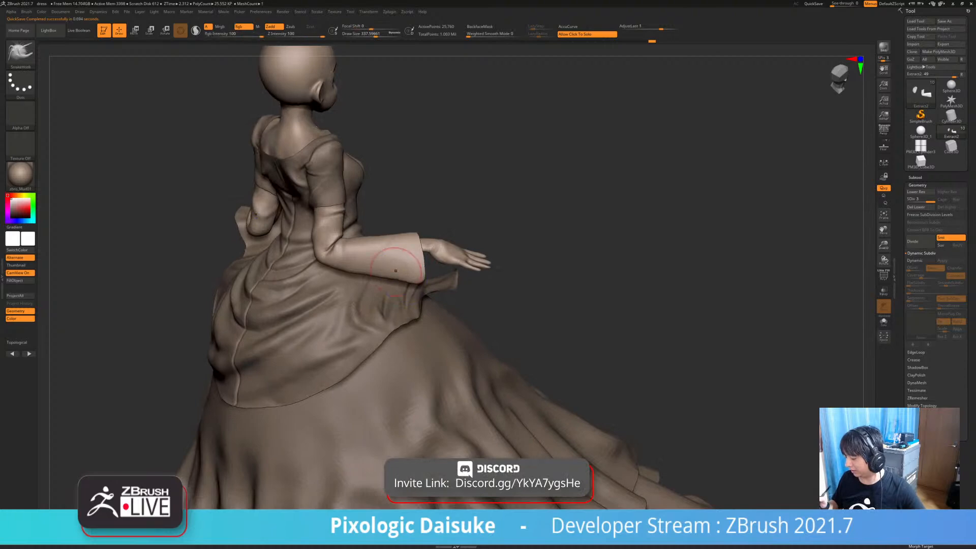
# Refine the silhouette of the flared sleeves around the forearm and wrist from the back and side
pyautogui.hotkey('ctrl', 'shift', 'z')
pyautogui.hotkey('ctrl', 'shift', 'z')
pyautogui.hotkey('ctrl', 'shift', 'z')
pyautogui.hotkey('ctrl', 'shift', 'z')
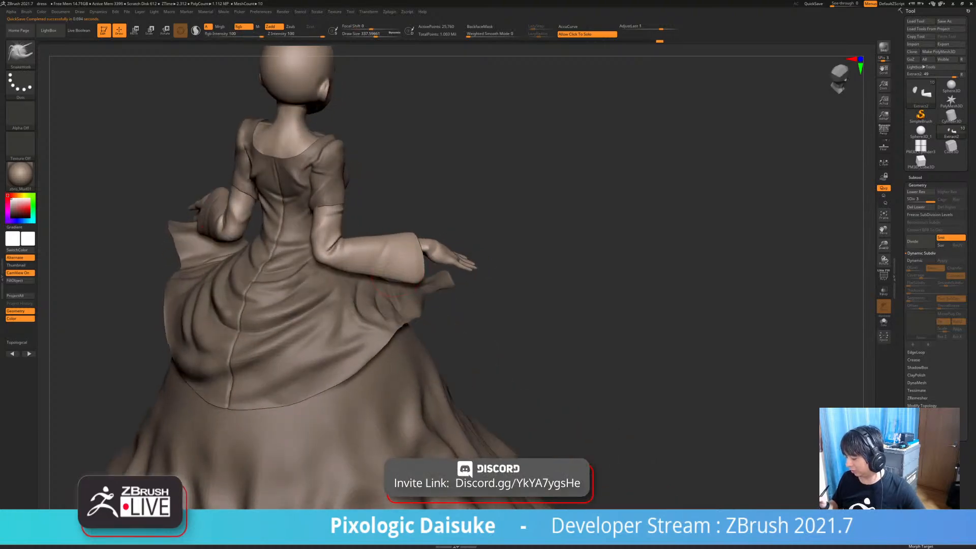
pyautogui.hotkey('ctrl', 'shift', 'z')
pyautogui.hotkey('ctrl', 'shift', 'z')
pyautogui.hotkey('ctrl', 'shift', 'z')
pyautogui.hotkey('ctrl', 'shift', 'z')
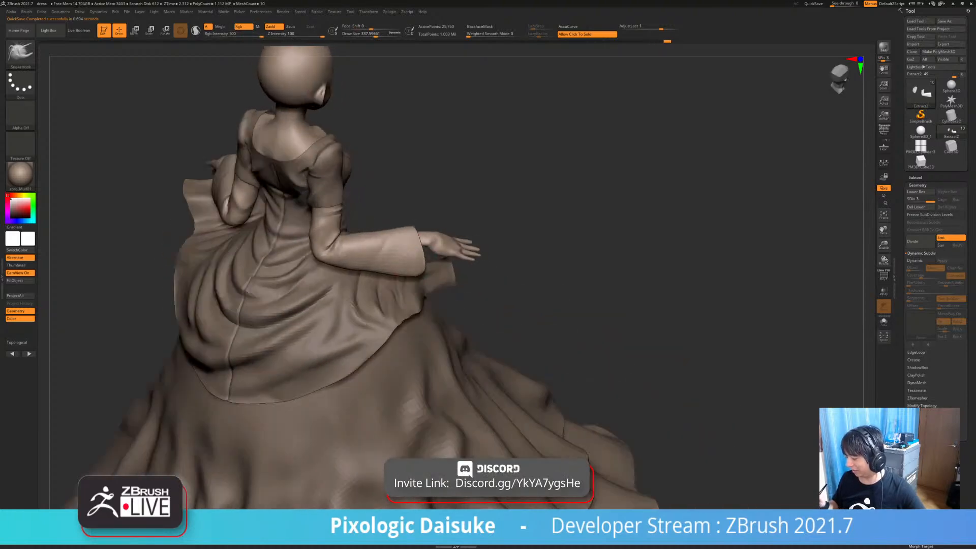
pyautogui.moveTo(417, 253); pyautogui.dragTo(254, 262, button='right')
pyautogui.keyDown('alt'); pyautogui.moveTo(499, 266); pyautogui.dragTo(384, 282, button='right'); pyautogui.keyUp('alt')
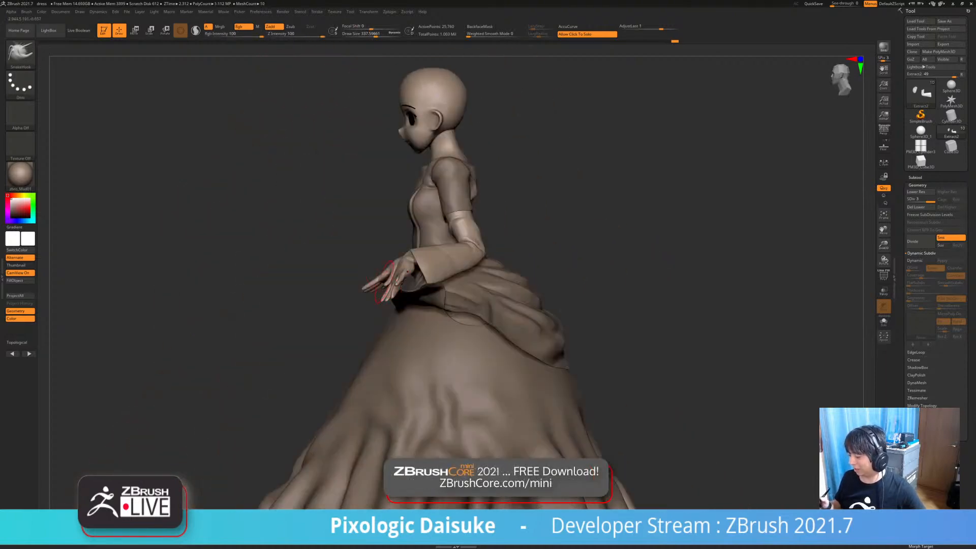
pyautogui.hotkey('ctrl', 'shift', 'z')
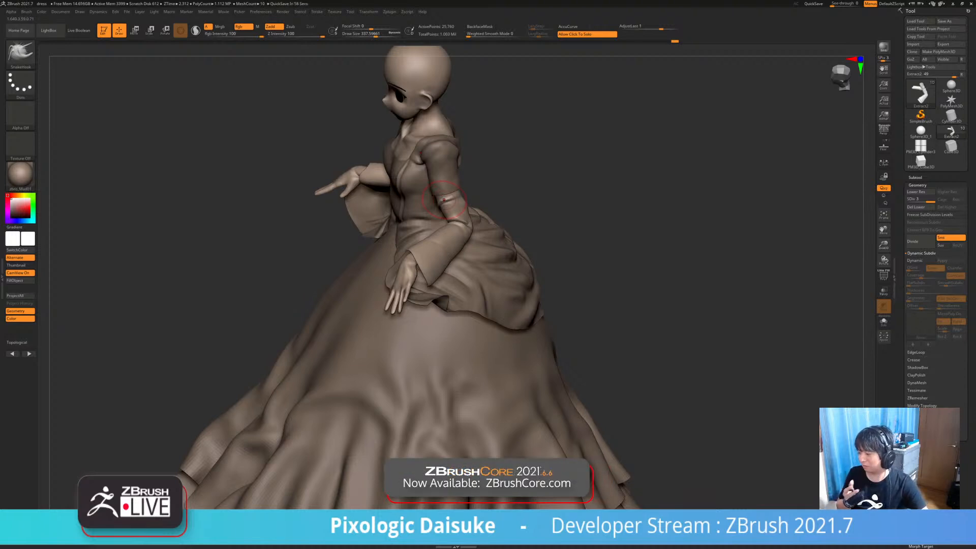
# Adjust the flared sleeve's upper edge near the wrist with the SnakeHook brush at draw size about 262
pyautogui.moveTo(444, 199); pyautogui.dragTo(366, 175, button='right')
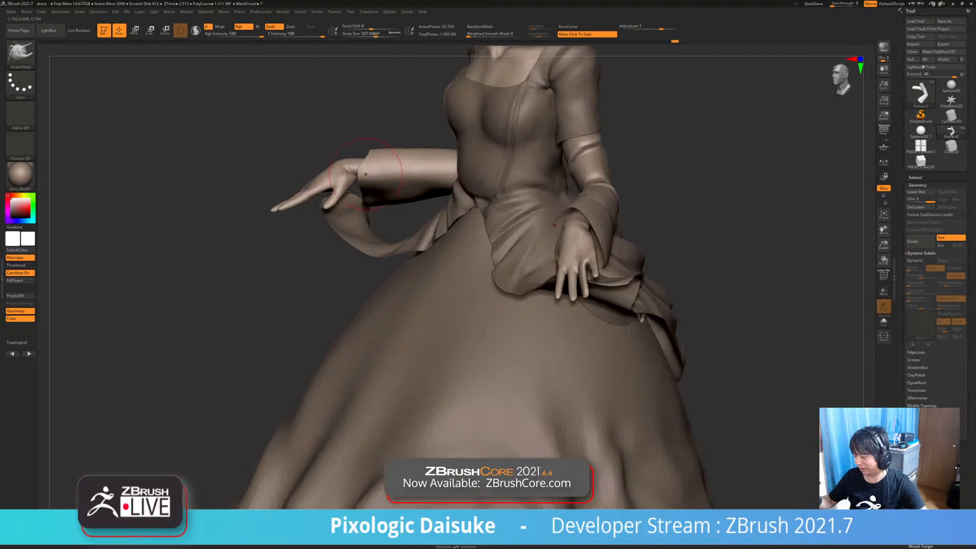
pyautogui.moveTo(376, 34); pyautogui.dragTo(372, 33)
pyautogui.moveTo(372, 114); pyautogui.dragTo(374, 157, button='right')
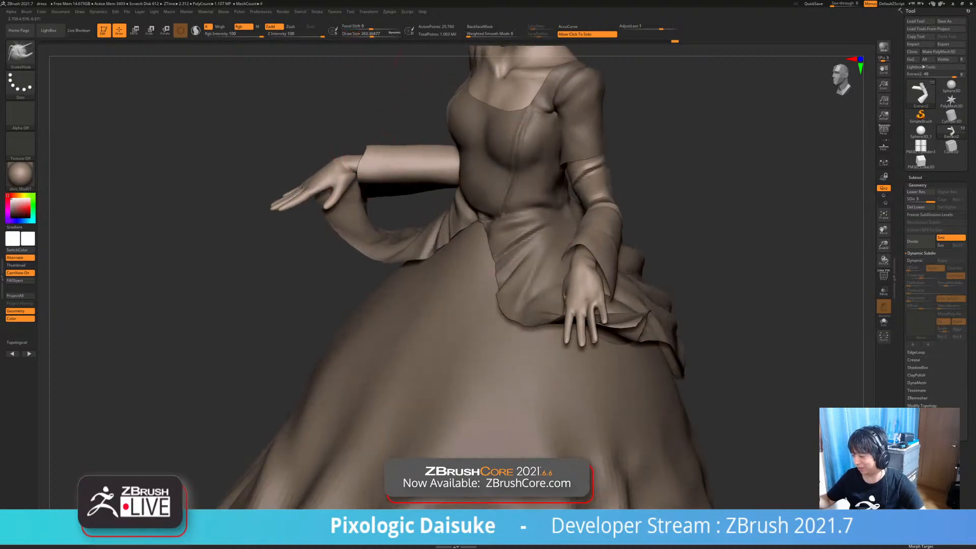
pyautogui.moveTo(376, 150)
pyautogui.mouseDown(button='right')
pyautogui.moveTo(376, 171)
pyautogui.moveTo(364, 165)
pyautogui.moveTo(387, 158)
pyautogui.mouseUp(button='right')
pyautogui.hotkey('ctrl', 'shift', 'z')
pyautogui.moveTo(371, 204)
pyautogui.mouseDown(button='right')
pyautogui.moveTo(336, 224)
pyautogui.moveTo(351, 210)
pyautogui.moveTo(353, 219)
pyautogui.moveTo(355, 193)
pyautogui.moveTo(358, 202)
pyautogui.mouseUp(button='right')
pyautogui.hotkey('ctrl', 'shift', 'z')
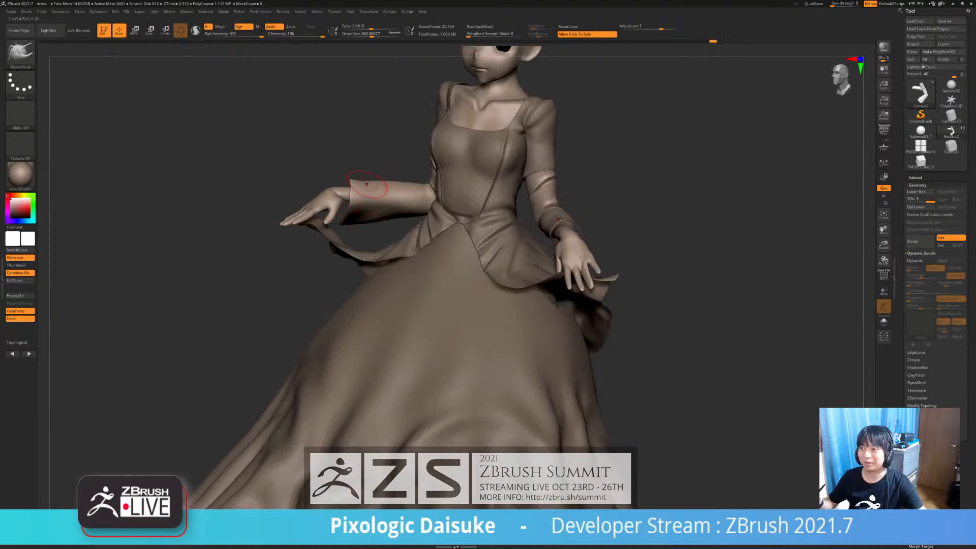
# Reshape the flared sleeve's forearm silhouette from the front with SnakeHook, and smooth its surface
pyautogui.moveTo(367, 184)
pyautogui.mouseDown(button='right')
pyautogui.moveTo(371, 202)
pyautogui.moveTo(360, 205)
pyautogui.moveTo(345, 188)
pyautogui.moveTo(349, 225)
pyautogui.moveTo(319, 230)
pyautogui.moveTo(330, 217)
pyautogui.moveTo(318, 153)
pyautogui.moveTo(325, 114)
pyautogui.moveTo(340, 120)
pyautogui.moveTo(336, 130)
pyautogui.mouseUp(button='right')
pyautogui.moveTo(347, 292); pyautogui.dragTo(382, 252, button='right')
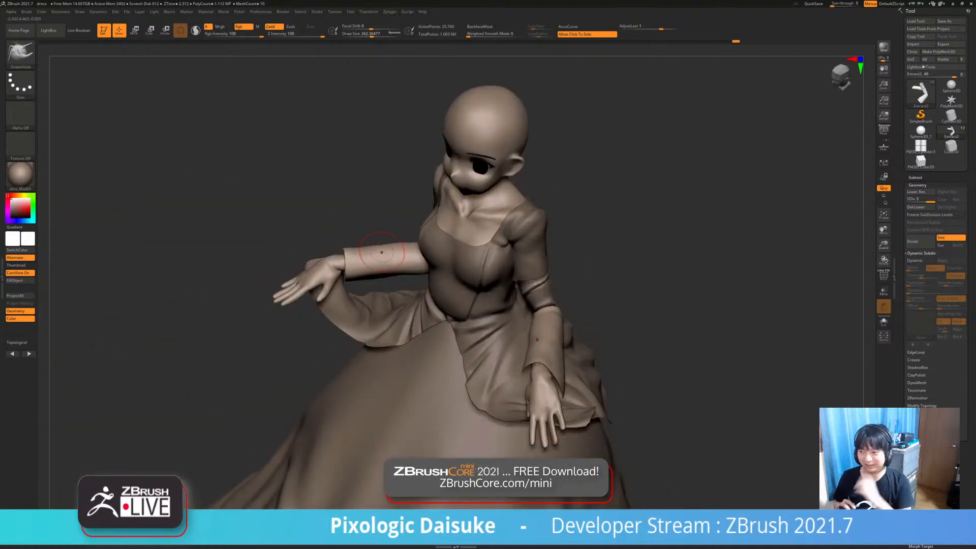
pyautogui.moveTo(382, 252)
pyautogui.mouseDown(button='right')
pyautogui.moveTo(529, 348)
pyautogui.moveTo(427, 326)
pyautogui.mouseUp(button='right')
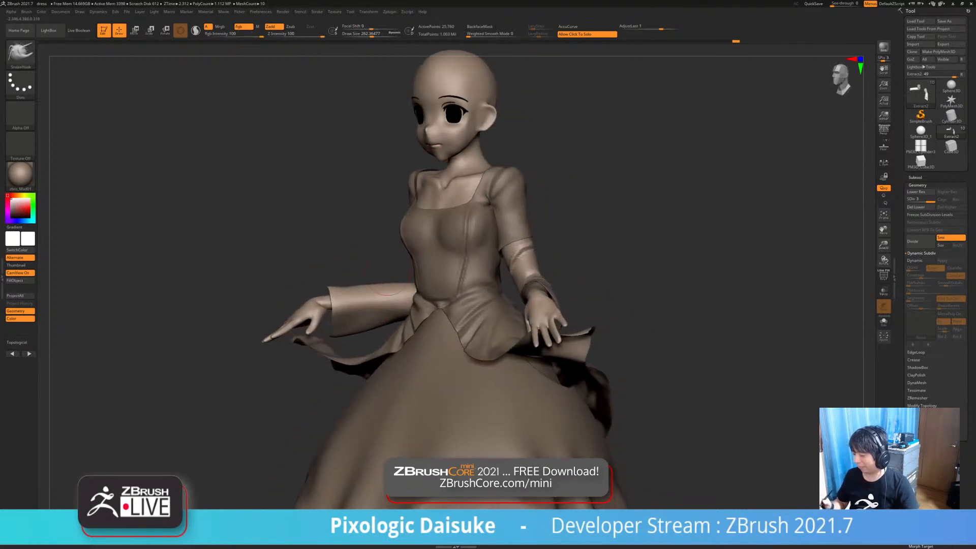
pyautogui.click(380, 34)
pyautogui.moveTo(384, 206); pyautogui.dragTo(414, 229, button='right')
pyautogui.moveTo(376, 299); pyautogui.dragTo(382, 296)
pyautogui.moveTo(368, 325)
pyautogui.mouseDown(button='right')
pyautogui.moveTo(364, 307)
pyautogui.moveTo(341, 315)
pyautogui.moveTo(325, 289)
pyautogui.mouseUp(button='right')
pyautogui.moveTo(525, 304); pyautogui.dragTo(518, 339, button='right')
pyautogui.keyDown('shift'); pyautogui.moveTo(356, 300); pyautogui.dragTo(333, 303); pyautogui.keyUp('shift')
pyautogui.moveTo(392, 288)
pyautogui.mouseDown(button='right')
pyautogui.moveTo(362, 279)
pyautogui.moveTo(417, 305)
pyautogui.moveTo(448, 275)
pyautogui.moveTo(307, 283)
pyautogui.moveTo(315, 328)
pyautogui.mouseUp(button='right')
# Refine and smooth the flared sleeve around the cuff with SnakeHook at draw size about 217
pyautogui.moveTo(380, 34); pyautogui.dragTo(374, 34)
pyautogui.moveTo(320, 313); pyautogui.dragTo(326, 311, button='right')
pyautogui.moveTo(375, 33); pyautogui.dragTo(370, 33)
pyautogui.moveTo(342, 325); pyautogui.dragTo(317, 318, button='right')
pyautogui.keyDown('shift'); pyautogui.moveTo(316, 318); pyautogui.dragTo(316, 318); pyautogui.keyUp('shift')
pyautogui.moveTo(316, 327); pyautogui.dragTo(311, 260, button='right')
pyautogui.keyDown('shift'); pyautogui.moveTo(311, 258); pyautogui.dragTo(308, 265); pyautogui.keyUp('shift')
pyautogui.moveTo(308, 265)
pyautogui.mouseDown(button='right')
pyautogui.moveTo(313, 237)
pyautogui.moveTo(479, 403)
pyautogui.moveTo(529, 386)
pyautogui.mouseUp(button='right')
pyautogui.keyDown('alt'); pyautogui.click(372, 247); pyautogui.keyUp('alt')
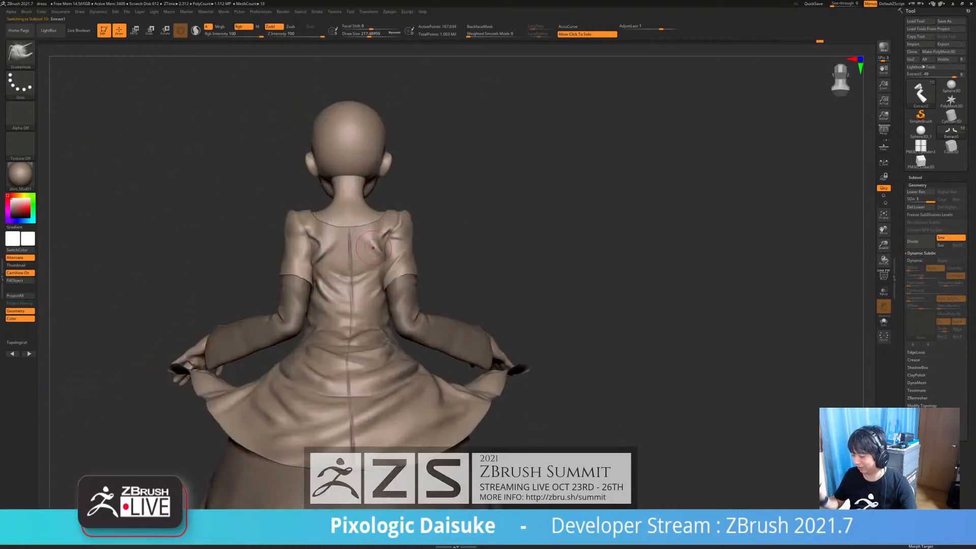
pyautogui.moveTo(373, 248); pyautogui.dragTo(356, 275, button='right')
pyautogui.moveTo(407, 310); pyautogui.dragTo(429, 268, button='right')
pyautogui.keyDown('alt'); pyautogui.click(418, 279); pyautogui.keyUp('alt')
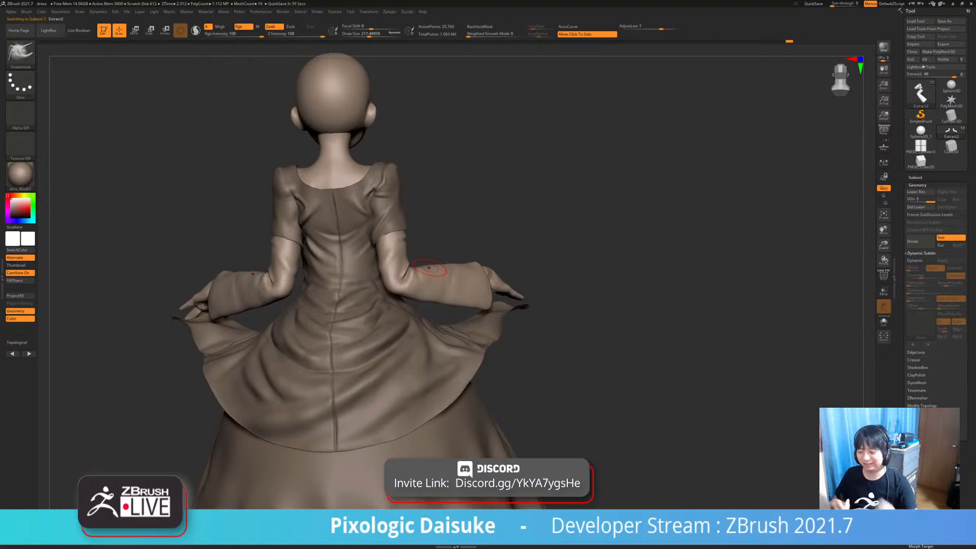
# Sculpt a fold on the outer forearm of the flared sleeve with the Standard brush at draw size about 163
pyautogui.press('b')
pyautogui.press('s')
pyautogui.press('t')
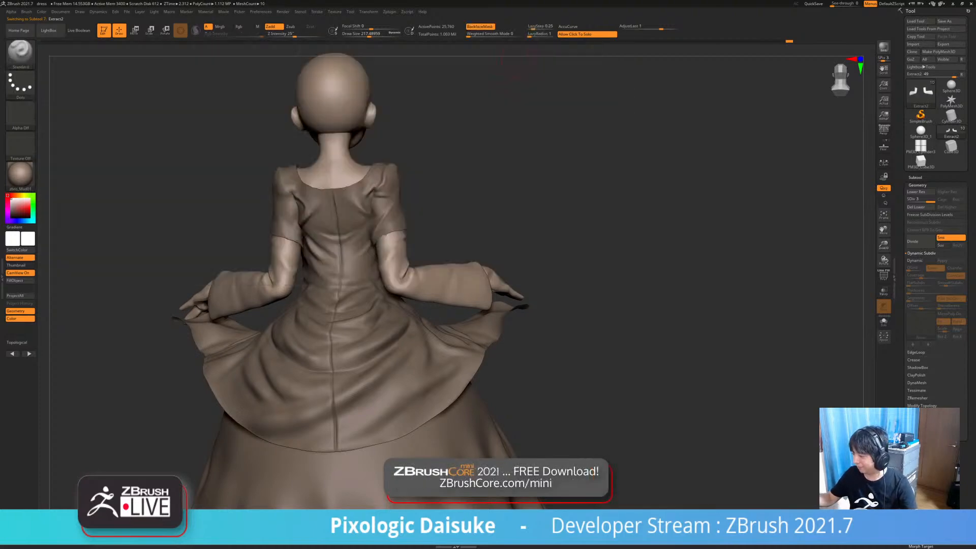
pyautogui.moveTo(370, 35); pyautogui.dragTo(365, 34)
pyautogui.moveTo(509, 218); pyautogui.dragTo(447, 259, button='right')
pyautogui.moveTo(437, 267); pyautogui.dragTo(460, 254)
pyautogui.moveTo(439, 269)
pyautogui.mouseDown(button='right')
pyautogui.moveTo(440, 284)
pyautogui.moveTo(438, 263)
pyautogui.moveTo(428, 271)
pyautogui.mouseUp(button='right')
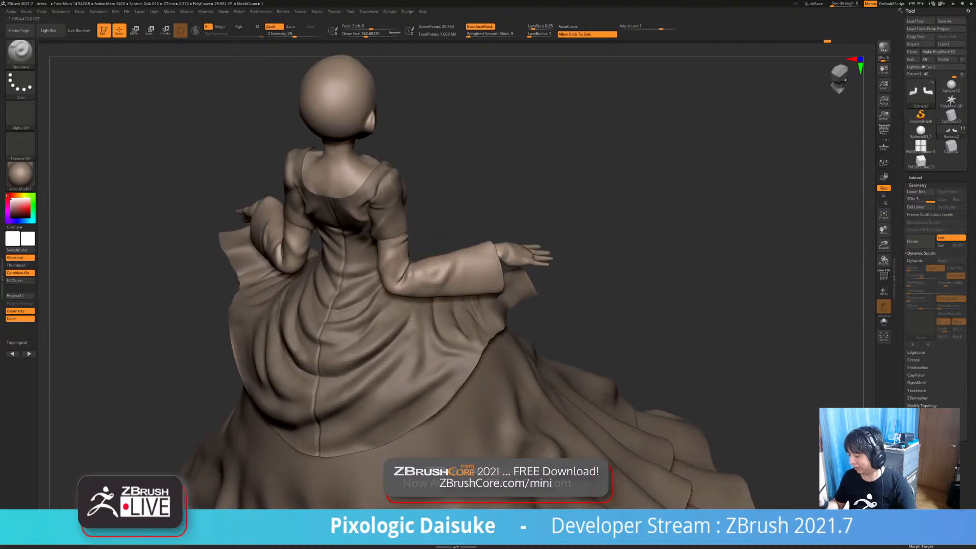
# Extend the forearm fold diagonally across the flared sleeve with the Standard brush, smoothing its ends and edges
pyautogui.keyDown('shift'); pyautogui.moveTo(436, 270); pyautogui.dragTo(438, 275); pyautogui.keyUp('shift')
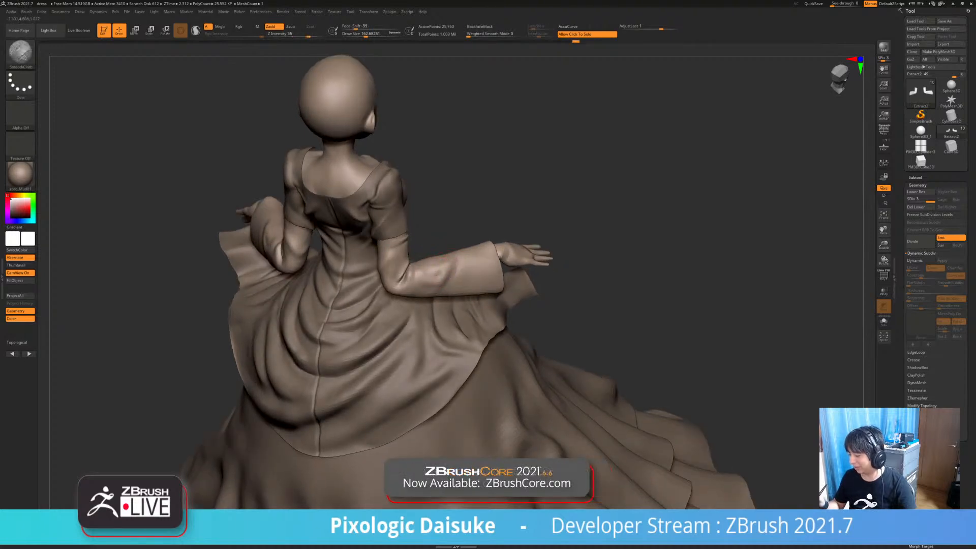
pyautogui.moveTo(441, 270)
pyautogui.mouseDown(button='right')
pyautogui.moveTo(432, 258)
pyautogui.moveTo(447, 273)
pyautogui.mouseUp(button='right')
pyautogui.press('shift')
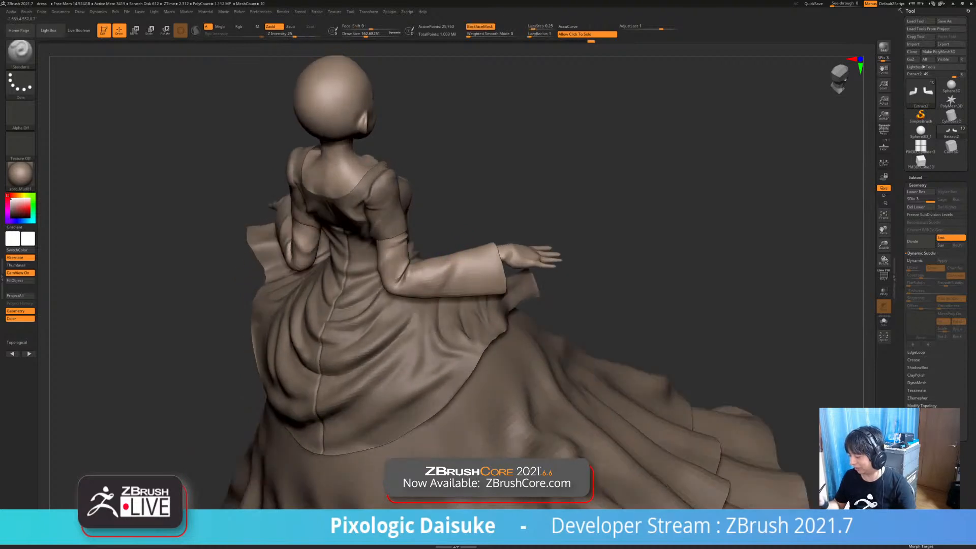
pyautogui.keyDown('shift'); pyautogui.moveTo(457, 266); pyautogui.dragTo(437, 278); pyautogui.keyUp('shift')
pyautogui.moveTo(439, 275)
pyautogui.mouseDown(button='right')
pyautogui.moveTo(495, 256)
pyautogui.moveTo(461, 244)
pyautogui.moveTo(472, 265)
pyautogui.mouseUp(button='right')
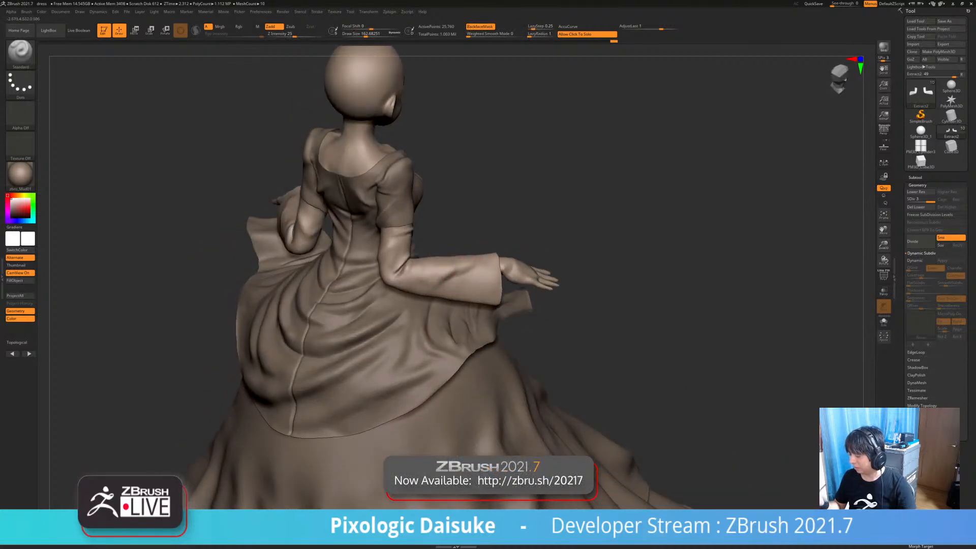
pyautogui.moveTo(445, 280)
pyautogui.keyDown('shift'); pyautogui.mouseDown()
pyautogui.moveTo(483, 258)
pyautogui.moveTo(469, 272)
pyautogui.moveTo(476, 267)
pyautogui.mouseUp(); pyautogui.keyUp('shift')
pyautogui.press('shift')
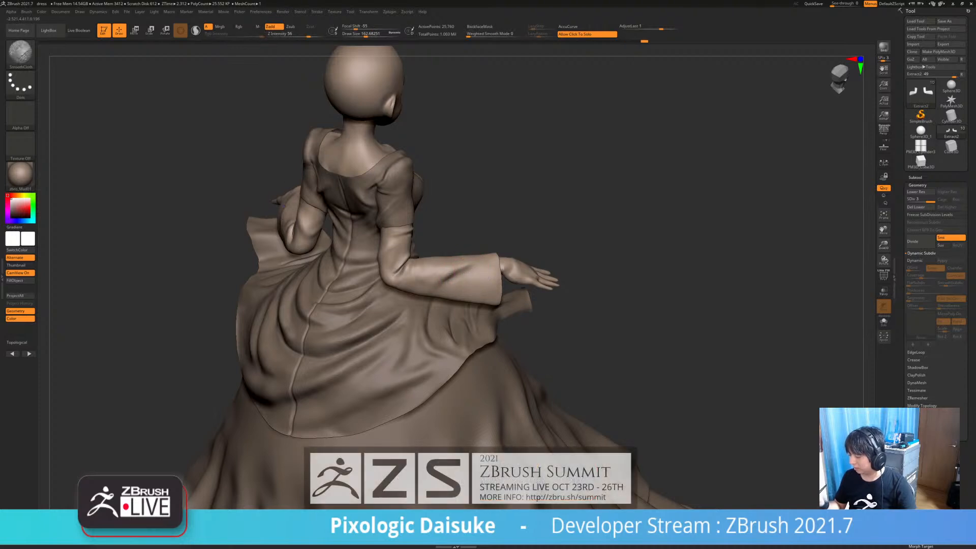
pyautogui.keyDown('shift'); pyautogui.moveTo(450, 258); pyautogui.dragTo(439, 260); pyautogui.keyUp('shift')
# Soften the diagonal forearm fold and blend it into the elbow and cuff areas of the flared sleeve
pyautogui.moveTo(438, 237); pyautogui.dragTo(433, 260, button='right')
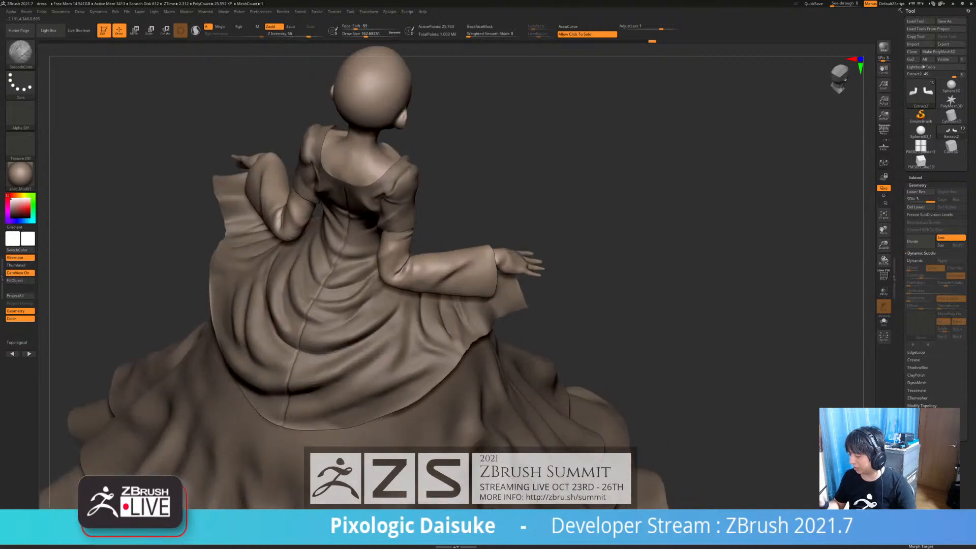
pyautogui.moveTo(433, 226); pyautogui.dragTo(429, 254, button='right')
pyautogui.press('shift')
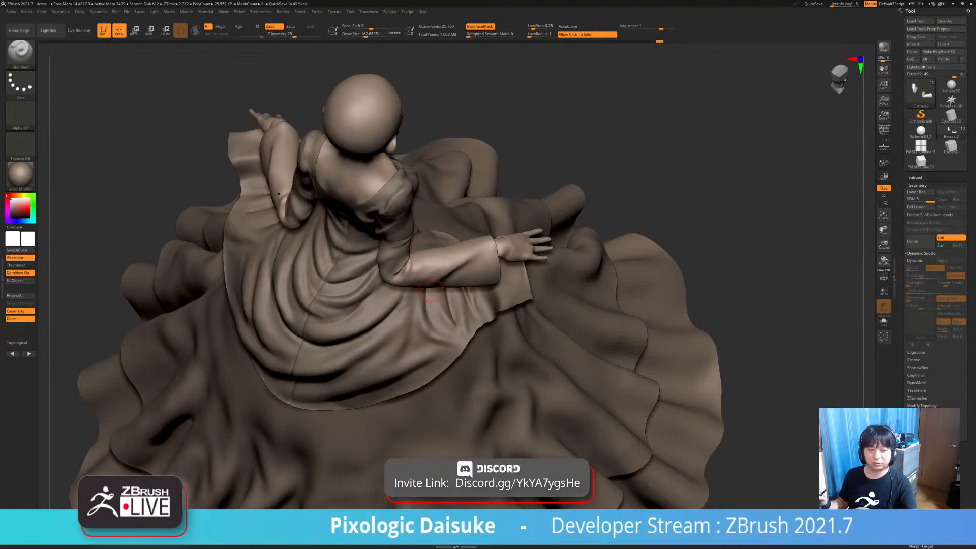
pyautogui.moveTo(452, 286); pyautogui.dragTo(446, 241, button='right')
pyautogui.press('shift')
pyautogui.keyDown('shift'); pyautogui.moveTo(429, 263); pyautogui.dragTo(425, 267); pyautogui.keyUp('shift')
pyautogui.moveTo(425, 267)
pyautogui.mouseDown(button='right')
pyautogui.moveTo(453, 257)
pyautogui.moveTo(443, 260)
pyautogui.mouseUp(button='right')
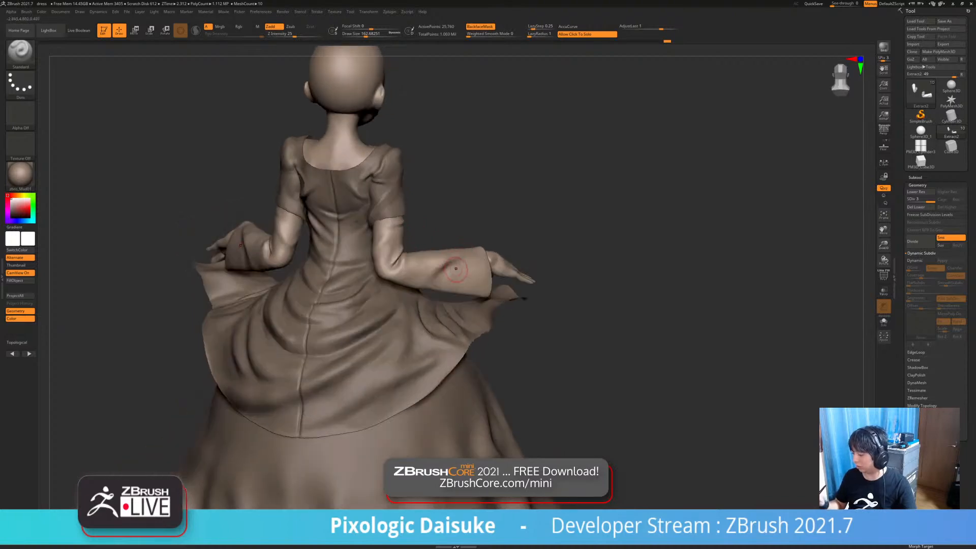
pyautogui.press('shift')
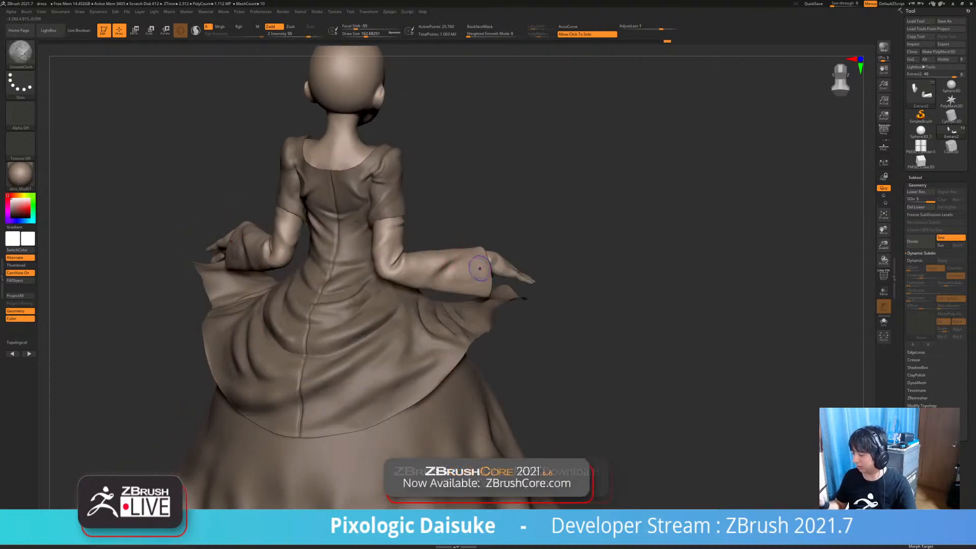
pyautogui.moveTo(466, 269)
pyautogui.mouseDown(button='right')
pyautogui.moveTo(407, 271)
pyautogui.moveTo(451, 270)
pyautogui.mouseUp(button='right')
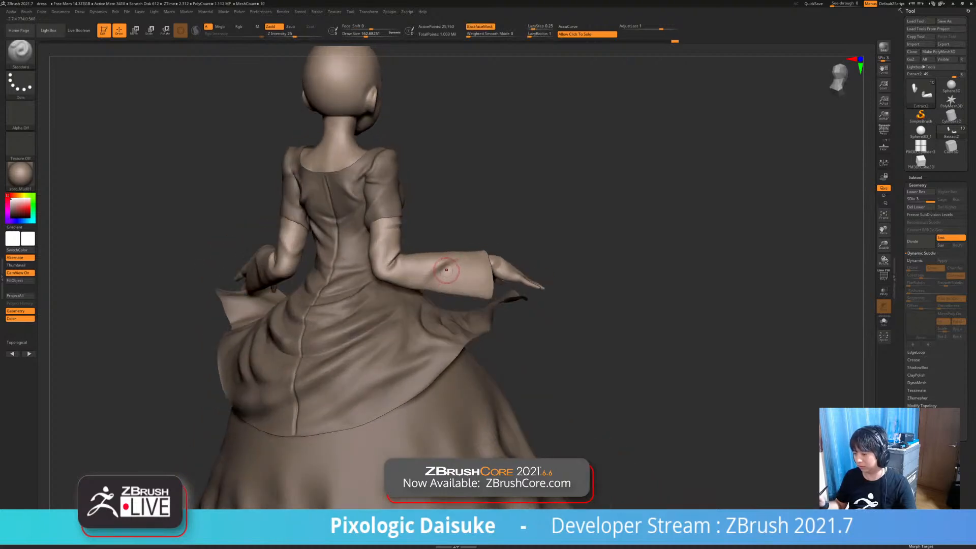
pyautogui.click(98, 12)
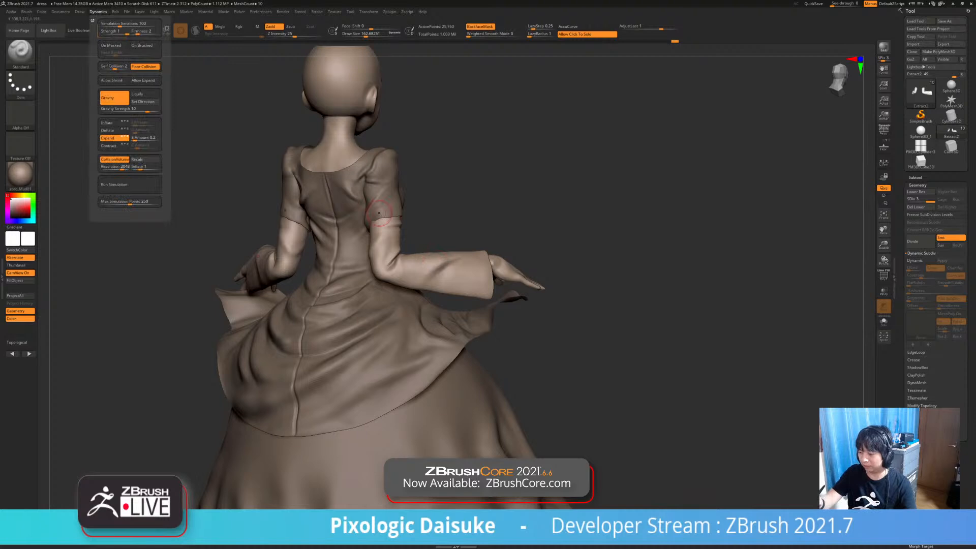
pyautogui.moveTo(463, 273); pyautogui.dragTo(452, 298, button='right')
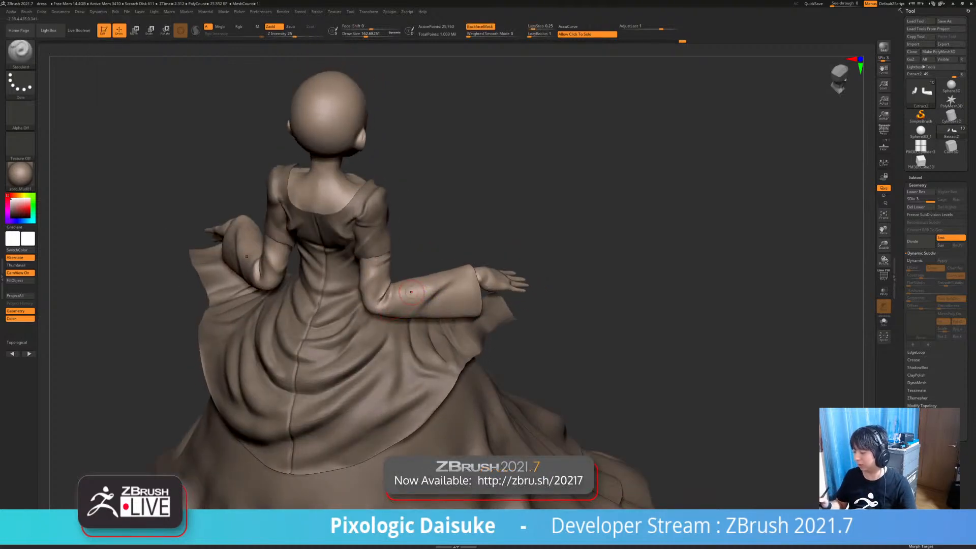
pyautogui.moveTo(420, 285)
pyautogui.mouseDown(button='right')
pyautogui.moveTo(409, 297)
pyautogui.moveTo(412, 285)
pyautogui.mouseUp(button='right')
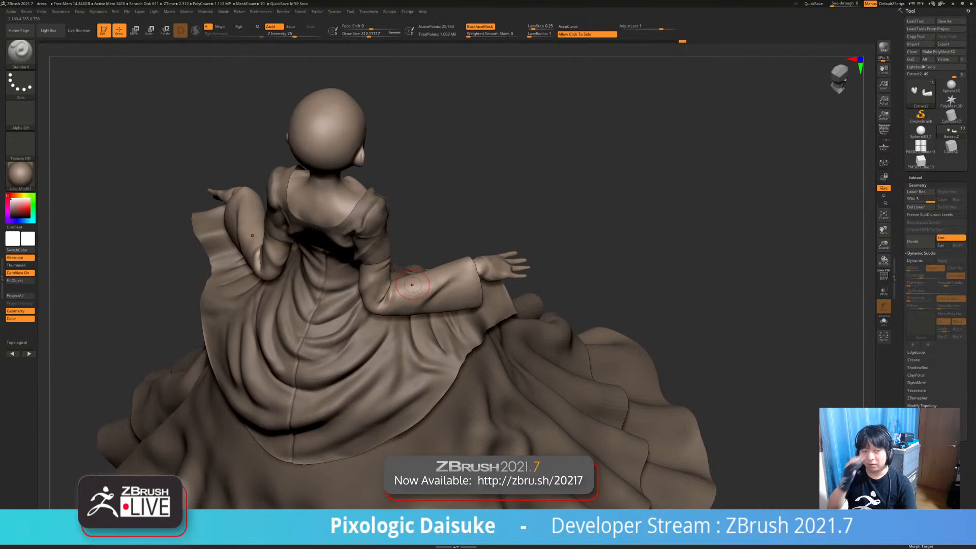
pyautogui.moveTo(413, 285)
pyautogui.mouseDown(button='right')
pyautogui.moveTo(422, 277)
pyautogui.moveTo(413, 268)
pyautogui.moveTo(443, 269)
pyautogui.moveTo(437, 296)
pyautogui.mouseUp(button='right')
pyautogui.moveTo(437, 296); pyautogui.dragTo(421, 294, button='right')
# Sharpen the folds between the elbow and mid-forearm with the Standard brush at draw size about 132, smoothing between strokes
pyautogui.click(365, 34)
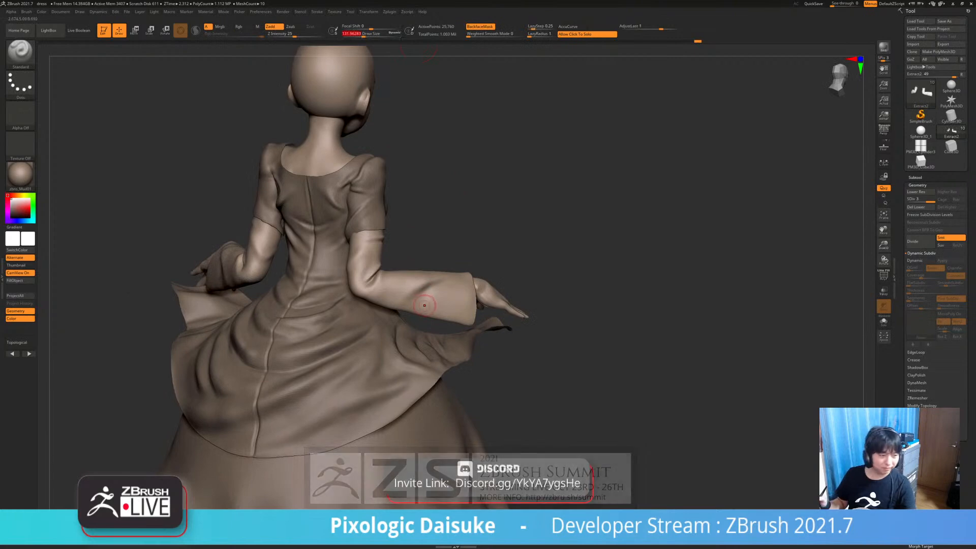
pyautogui.moveTo(411, 293)
pyautogui.mouseDown(button='right')
pyautogui.moveTo(431, 295)
pyautogui.moveTo(410, 294)
pyautogui.moveTo(420, 284)
pyautogui.mouseUp(button='right')
pyautogui.press('shift')
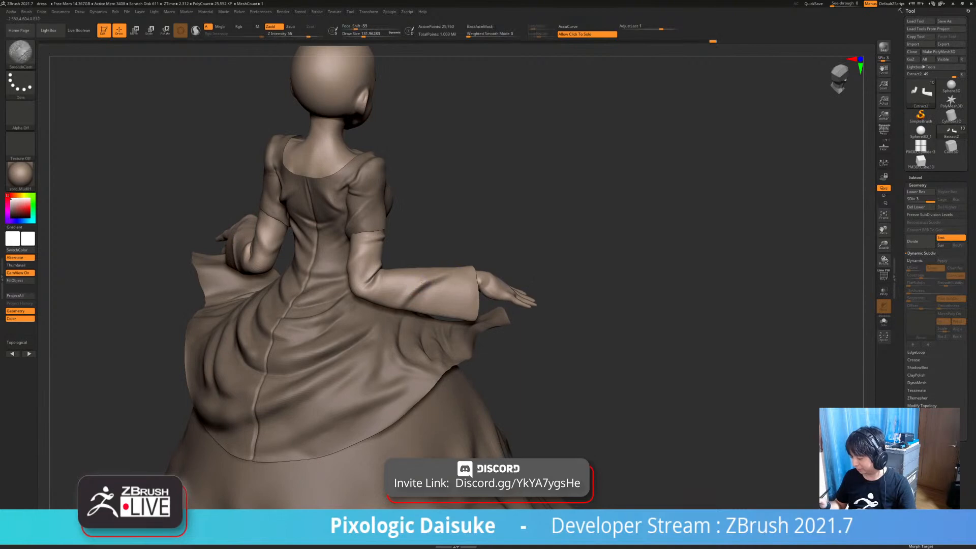
pyautogui.moveTo(406, 287); pyautogui.dragTo(422, 290, button='right')
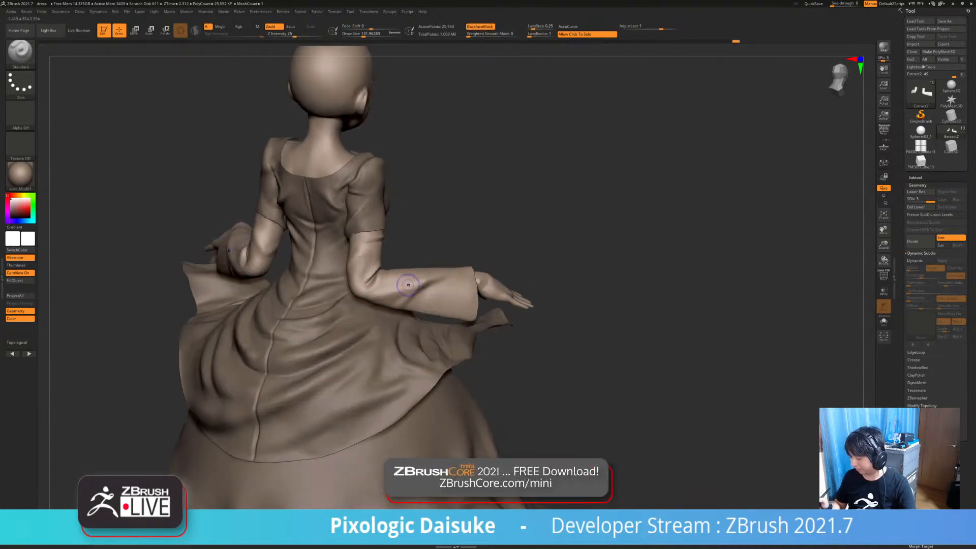
pyautogui.press('shift')
pyautogui.moveTo(443, 246); pyautogui.dragTo(446, 266, button='right')
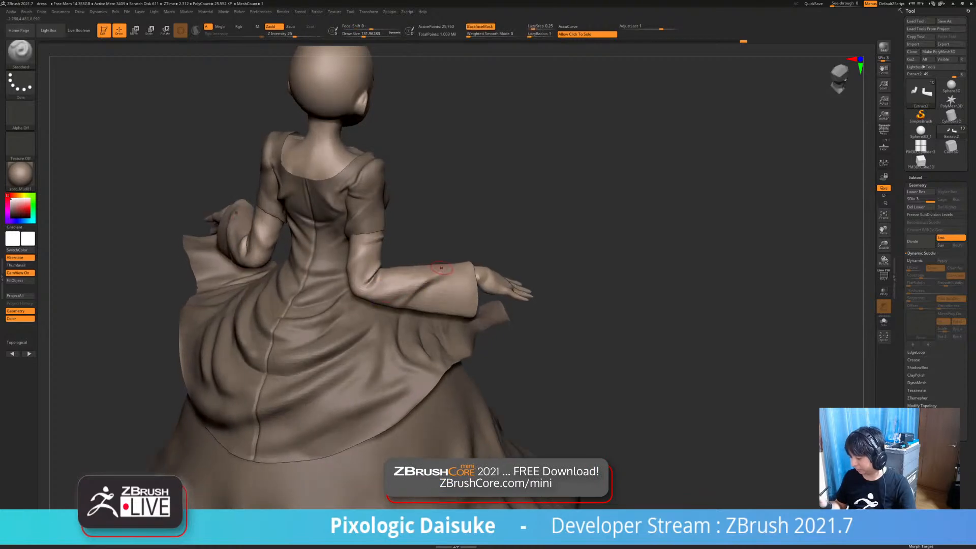
pyautogui.press('shift')
pyautogui.moveTo(383, 300)
pyautogui.mouseDown(button='right')
pyautogui.moveTo(419, 284)
pyautogui.moveTo(397, 298)
pyautogui.mouseUp(button='right')
pyautogui.press('shift')
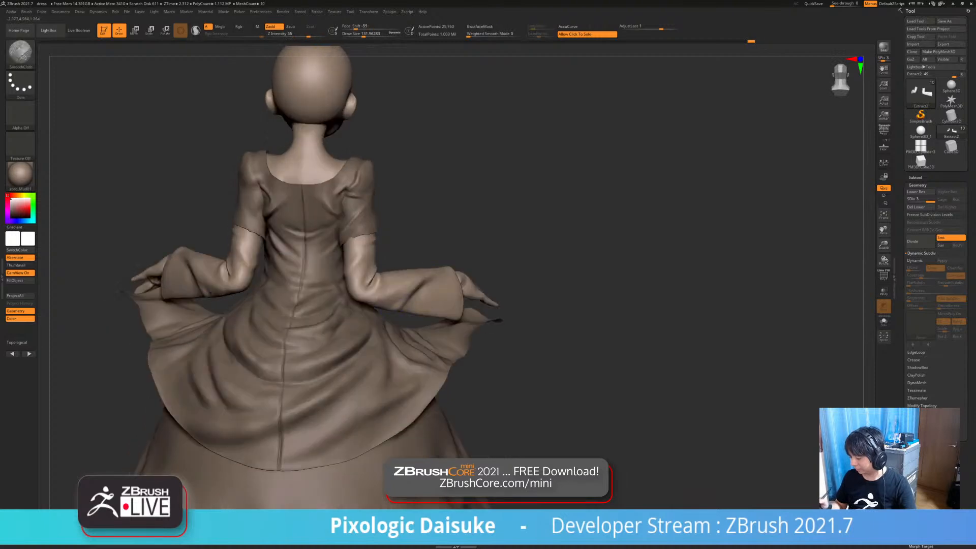
# Smooth the upper end of the diagonal crease and the underside of the flared sleeve's forearm
pyautogui.moveTo(448, 275); pyautogui.dragTo(419, 286, button='right')
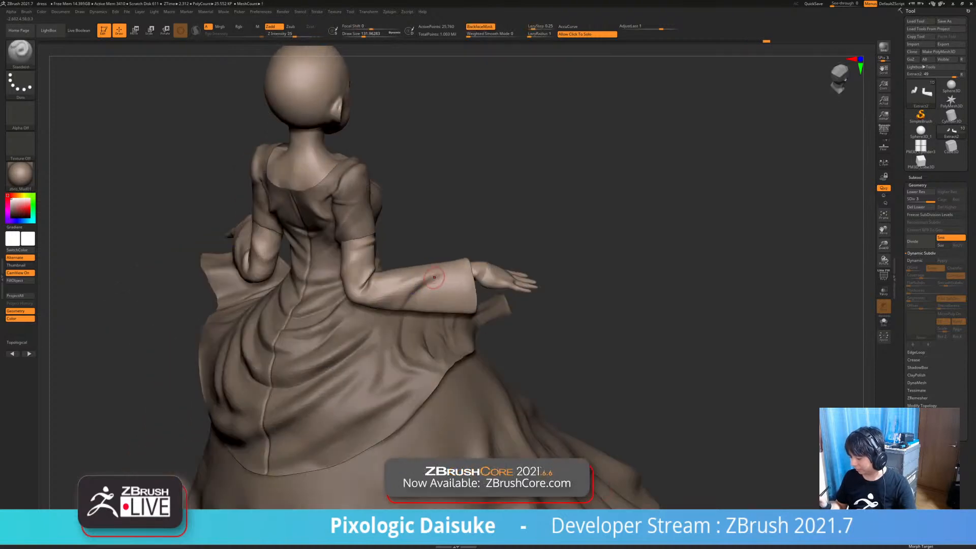
pyautogui.keyDown('shift'); pyautogui.moveTo(445, 271); pyautogui.dragTo(428, 277); pyautogui.keyUp('shift')
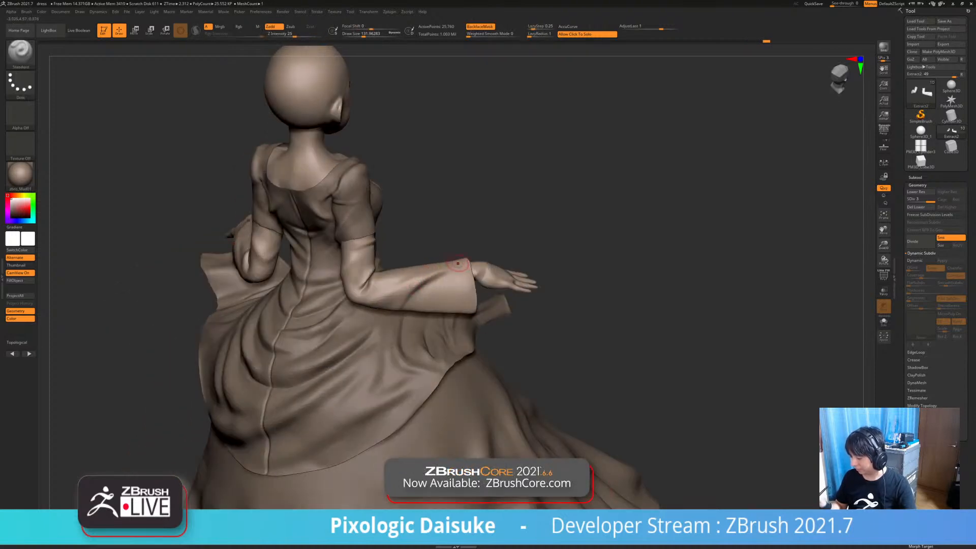
pyautogui.moveTo(449, 265)
pyautogui.mouseDown(button='right')
pyautogui.moveTo(434, 295)
pyautogui.moveTo(436, 376)
pyautogui.mouseUp(button='right')
pyautogui.keyDown('shift'); pyautogui.moveTo(430, 300); pyautogui.dragTo(413, 304); pyautogui.keyUp('shift')
pyautogui.moveTo(442, 343)
pyautogui.mouseDown(button='right')
pyautogui.moveTo(448, 250)
pyautogui.moveTo(512, 239)
pyautogui.moveTo(473, 235)
pyautogui.mouseUp(button='right')
# Switch to the SnakeHook brush at draw size about 508 to reshape the flared sleeve's outer forearm
pyautogui.moveTo(363, 34); pyautogui.dragTo(375, 34)
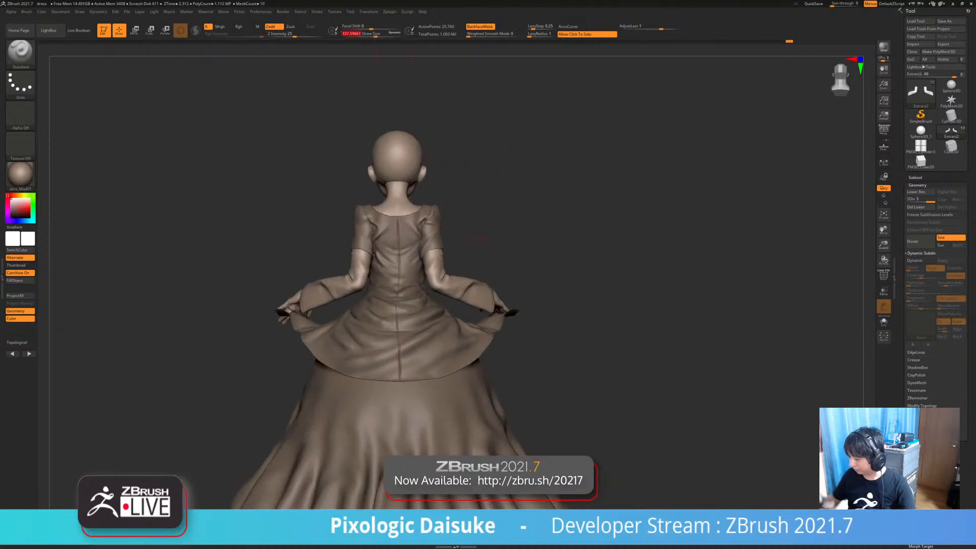
pyautogui.moveTo(532, 232); pyautogui.dragTo(508, 251, button='right')
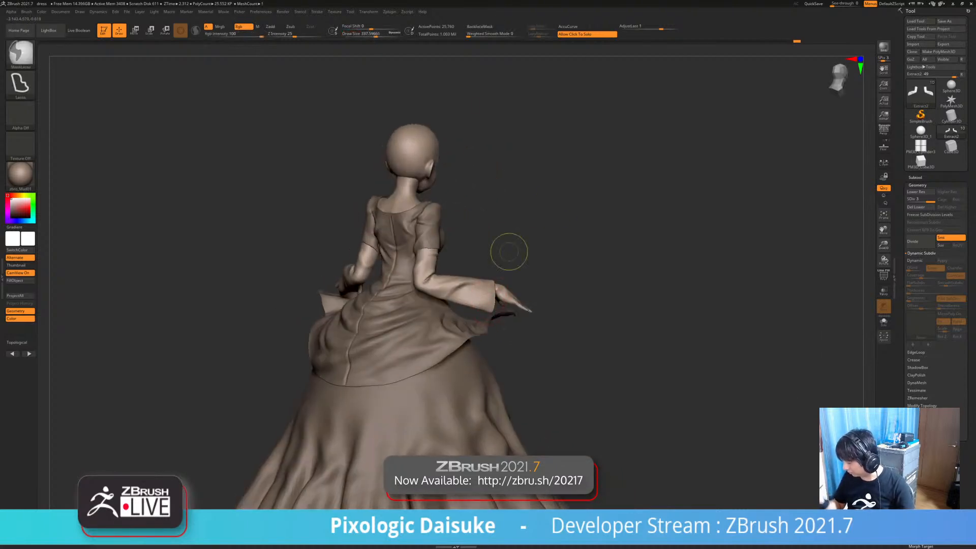
pyautogui.click(20, 53)
pyautogui.click(456, 58)
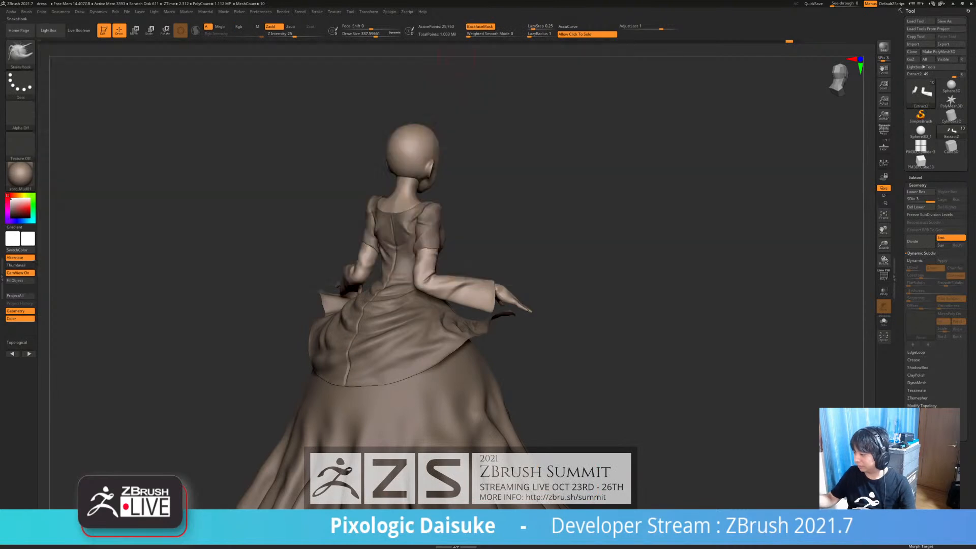
pyautogui.moveTo(376, 34); pyautogui.dragTo(383, 34)
pyautogui.moveTo(392, 53)
pyautogui.mouseDown(button='right')
pyautogui.moveTo(410, 57)
pyautogui.moveTo(392, 66)
pyautogui.mouseUp(button='right')
pyautogui.moveTo(495, 318); pyautogui.dragTo(537, 306, button='right')
# Turn off backface masking and pull the cuff end of the flared sleeve into a fuller shape
pyautogui.click(480, 27)
pyautogui.moveTo(501, 162)
pyautogui.mouseDown(button='right')
pyautogui.moveTo(485, 304)
pyautogui.moveTo(414, 301)
pyautogui.mouseUp(button='right')
pyautogui.moveTo(478, 295); pyautogui.dragTo(462, 306)
pyautogui.moveTo(462, 306)
pyautogui.mouseDown(button='right')
pyautogui.moveTo(529, 305)
pyautogui.moveTo(471, 298)
pyautogui.mouseUp(button='right')
pyautogui.moveTo(470, 297); pyautogui.dragTo(466, 294)
pyautogui.moveTo(458, 295)
pyautogui.mouseDown(button='right')
pyautogui.moveTo(469, 290)
pyautogui.moveTo(449, 310)
pyautogui.mouseUp(button='right')
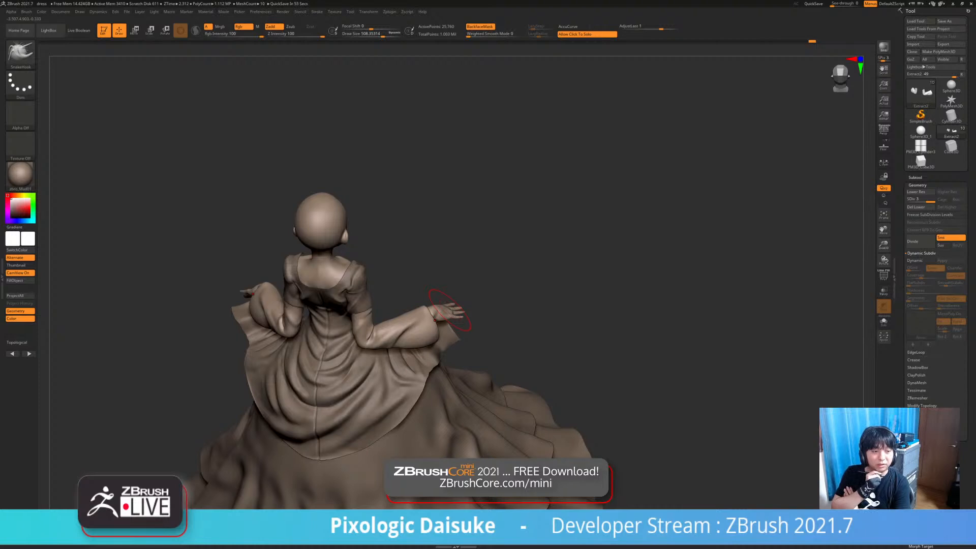
# Turn off backface masking and set the SnakeHook brush's draw size to about 293
pyautogui.click(480, 27)
pyautogui.keyDown('ctrl'); pyautogui.moveTo(402, 305); pyautogui.dragTo(399, 345, button='right'); pyautogui.keyUp('ctrl')
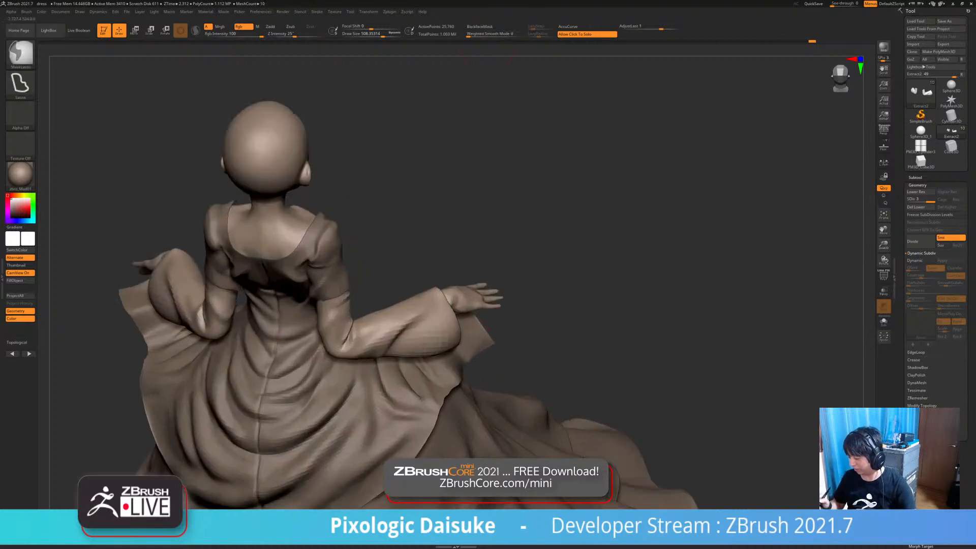
pyautogui.moveTo(394, 249); pyautogui.dragTo(400, 324, button='right')
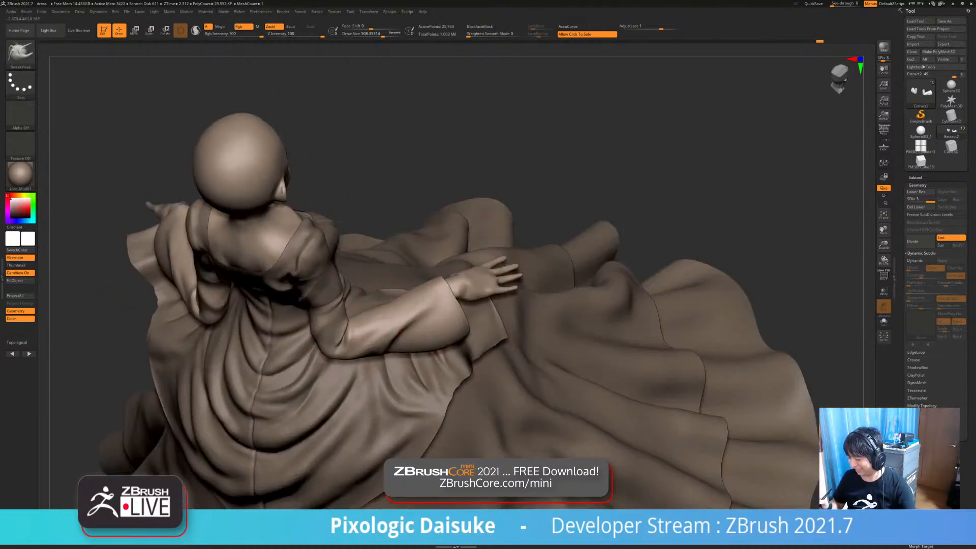
pyautogui.click(374, 34)
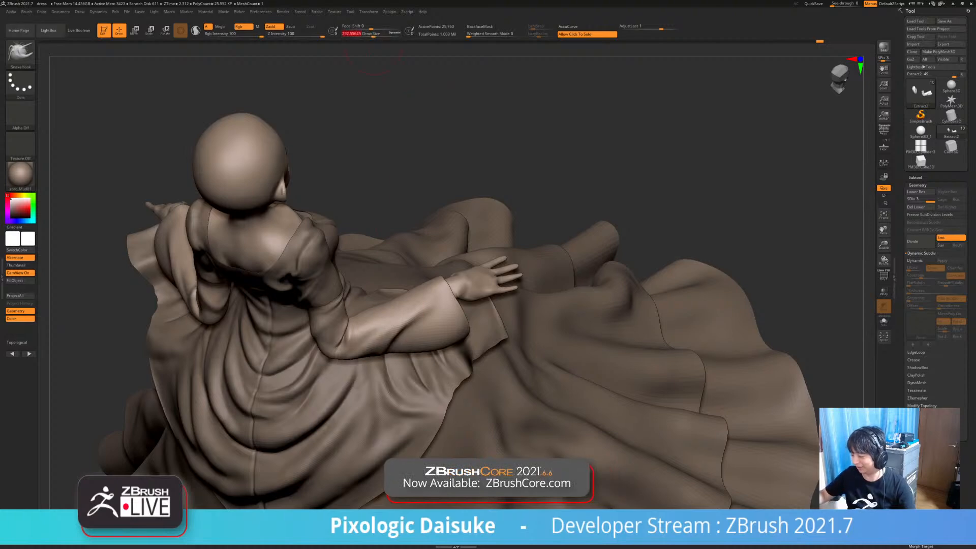
# Examine the bodice and flared sleeves from behind and from the side, switching between the bodice and lower-sleeve subtools
pyautogui.moveTo(367, 345); pyautogui.dragTo(314, 295, button='right')
pyautogui.keyDown('alt'); pyautogui.click(314, 280); pyautogui.keyUp('alt')
pyautogui.moveTo(346, 340); pyautogui.dragTo(319, 310, button='right')
pyautogui.keyDown('alt'); pyautogui.moveTo(361, 334); pyautogui.dragTo(448, 340, button='right'); pyautogui.keyUp('alt')
pyautogui.moveTo(218, 336)
pyautogui.keyDown('shift'); pyautogui.mouseDown(button='right')
pyautogui.moveTo(252, 310)
pyautogui.moveTo(257, 320)
pyautogui.moveTo(259, 305)
pyautogui.mouseUp(button='right'); pyautogui.keyUp('shift')
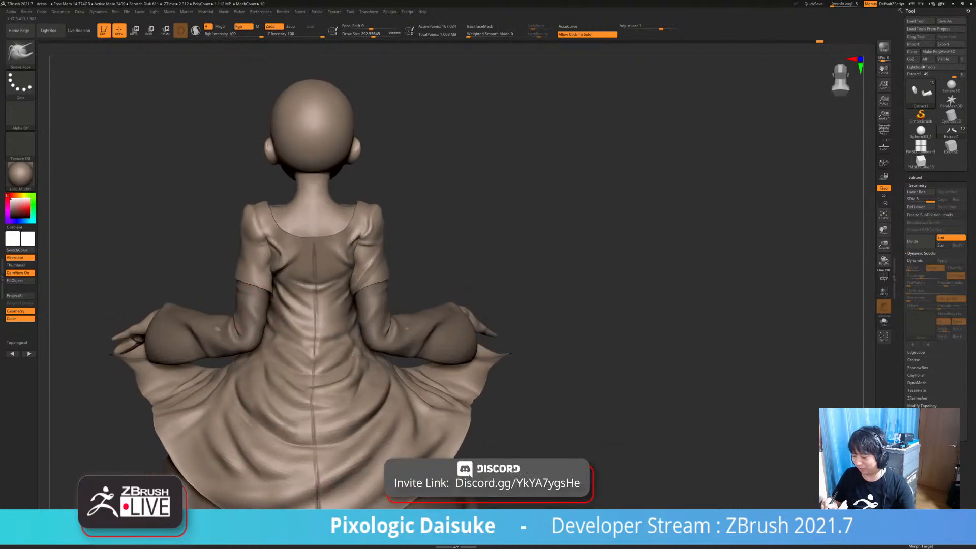
pyautogui.moveTo(204, 328); pyautogui.dragTo(234, 329, button='right')
pyautogui.keyDown('alt'); pyautogui.click(214, 328); pyautogui.keyUp('alt')
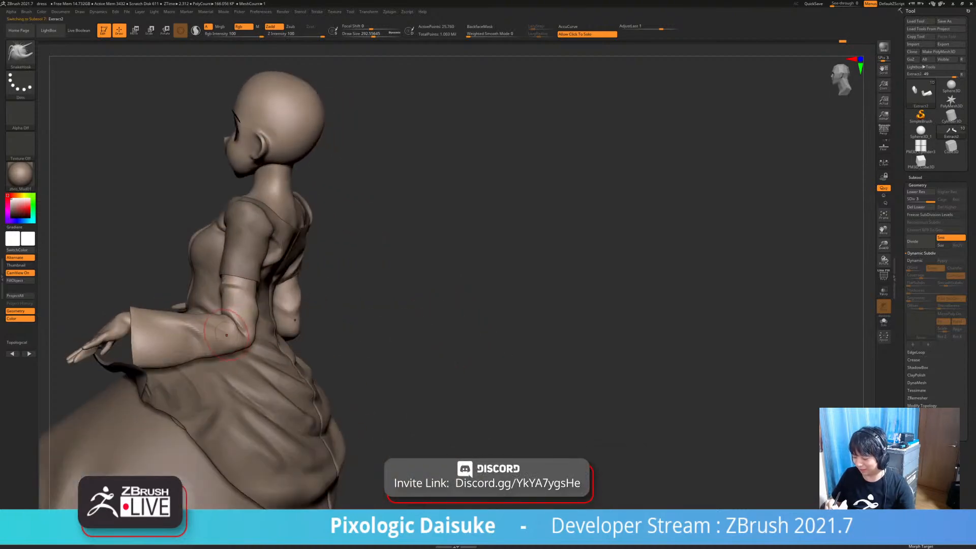
pyautogui.moveTo(427, 328)
pyautogui.mouseDown(button='right')
pyautogui.moveTo(359, 331)
pyautogui.moveTo(433, 336)
pyautogui.mouseUp(button='right')
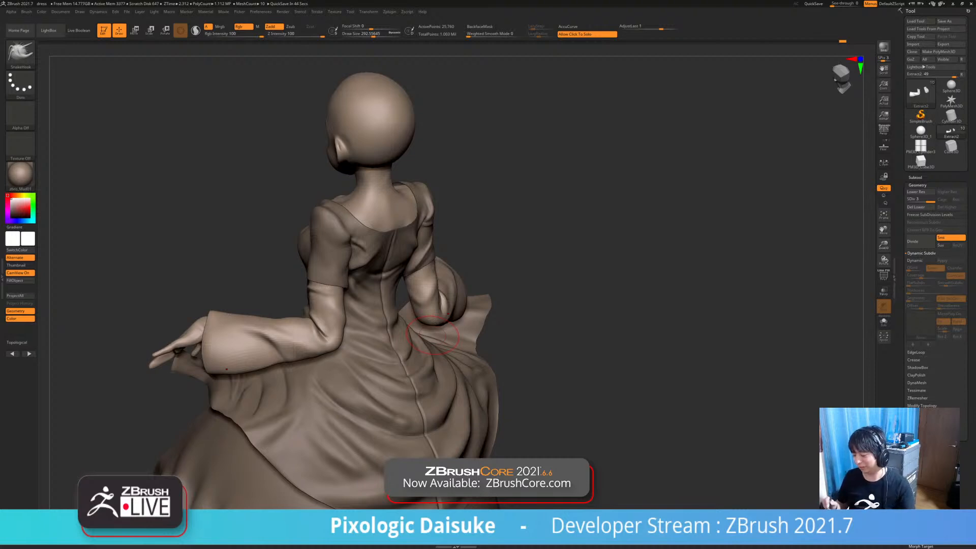
pyautogui.moveTo(223, 343); pyautogui.dragTo(248, 340, button='right')
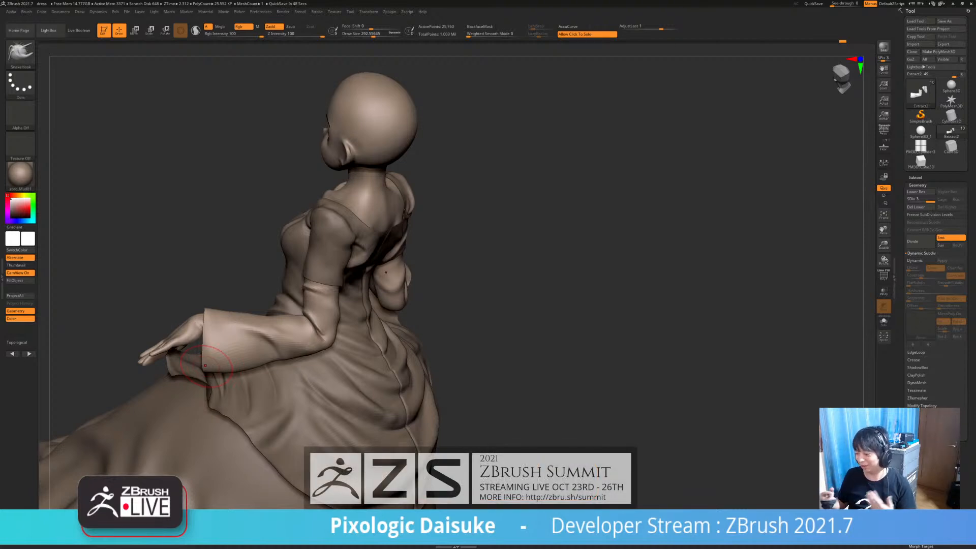
pyautogui.moveTo(205, 365); pyautogui.dragTo(122, 366, button='right')
# Select the bodice and reshape the back of its shoulder with the SnakeHook brush at draw size about 234
pyautogui.keyDown('alt'); pyautogui.click(351, 228); pyautogui.keyUp('alt')
pyautogui.moveTo(351, 229); pyautogui.dragTo(305, 254, button='right')
pyautogui.moveTo(362, 280); pyautogui.dragTo(297, 280, button='right')
pyautogui.moveTo(504, 316); pyautogui.dragTo(438, 317, button='right')
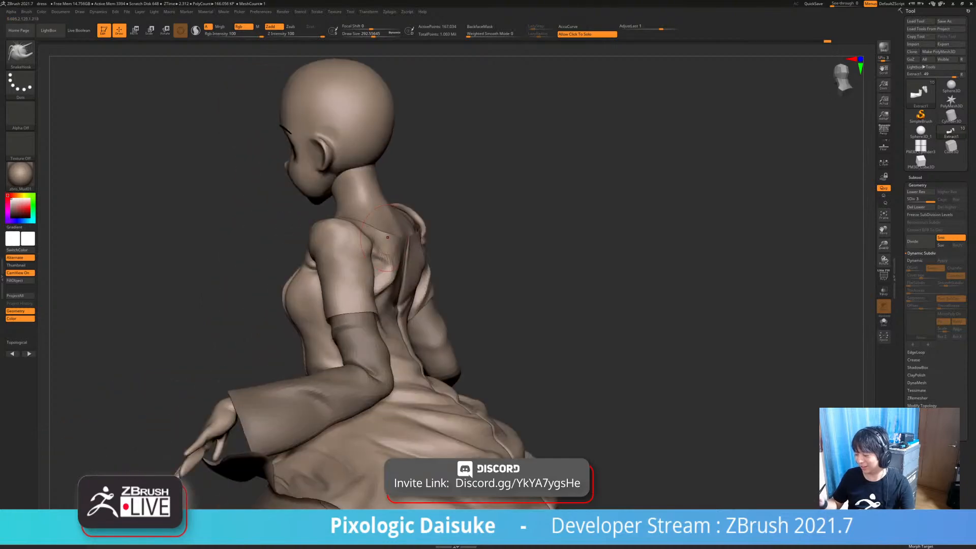
pyautogui.moveTo(362, 239); pyautogui.dragTo(407, 239, button='right')
pyautogui.moveTo(362, 204)
pyautogui.keyDown('ctrl'); pyautogui.mouseDown(button='right')
pyautogui.moveTo(361, 240)
pyautogui.moveTo(315, 244)
pyautogui.moveTo(355, 255)
pyautogui.moveTo(324, 219)
pyautogui.moveTo(448, 219)
pyautogui.mouseUp(button='right'); pyautogui.keyUp('ctrl')
pyautogui.click(370, 35)
pyautogui.moveTo(382, 281)
pyautogui.mouseDown()
pyautogui.moveTo(370, 281)
pyautogui.moveTo(373, 272)
pyautogui.moveTo(513, 284)
pyautogui.mouseUp()
pyautogui.moveTo(193, 284)
pyautogui.mouseDown()
pyautogui.moveTo(247, 284)
pyautogui.moveTo(259, 307)
pyautogui.mouseUp()
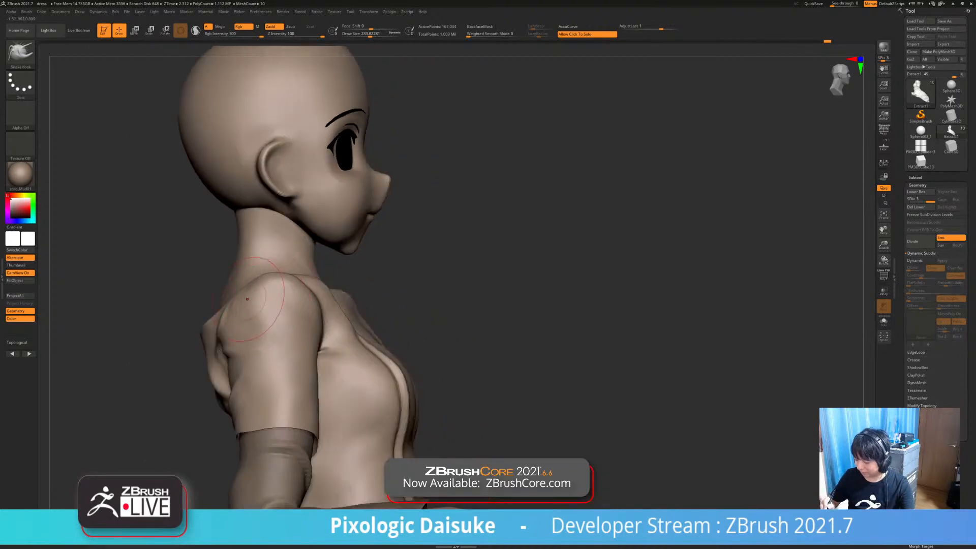
pyautogui.press('shift')
pyautogui.moveTo(278, 291)
pyautogui.keyDown('ctrl'); pyautogui.mouseDown(button='right')
pyautogui.moveTo(279, 259)
pyautogui.moveTo(188, 262)
pyautogui.mouseUp(button='right'); pyautogui.keyUp('ctrl')
pyautogui.keyDown('alt'); pyautogui.moveTo(439, 281); pyautogui.dragTo(414, 267, button='right'); pyautogui.keyUp('alt')
pyautogui.moveTo(491, 286); pyautogui.dragTo(484, 293, button='right')
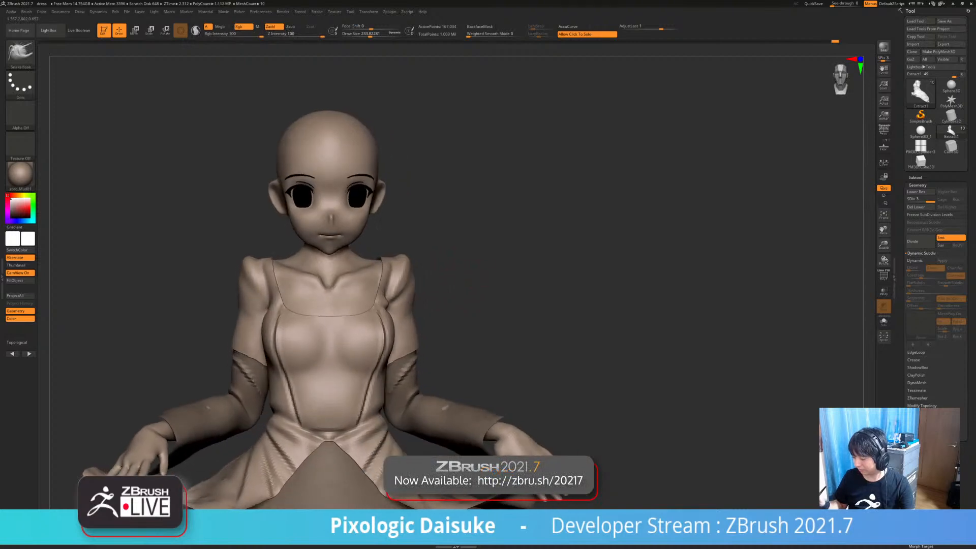
# Select the arms, view them in Solo mode without the dress, and smooth the forearm and wrist at draw size about 77
pyautogui.moveTo(446, 406); pyautogui.dragTo(405, 363, button='right')
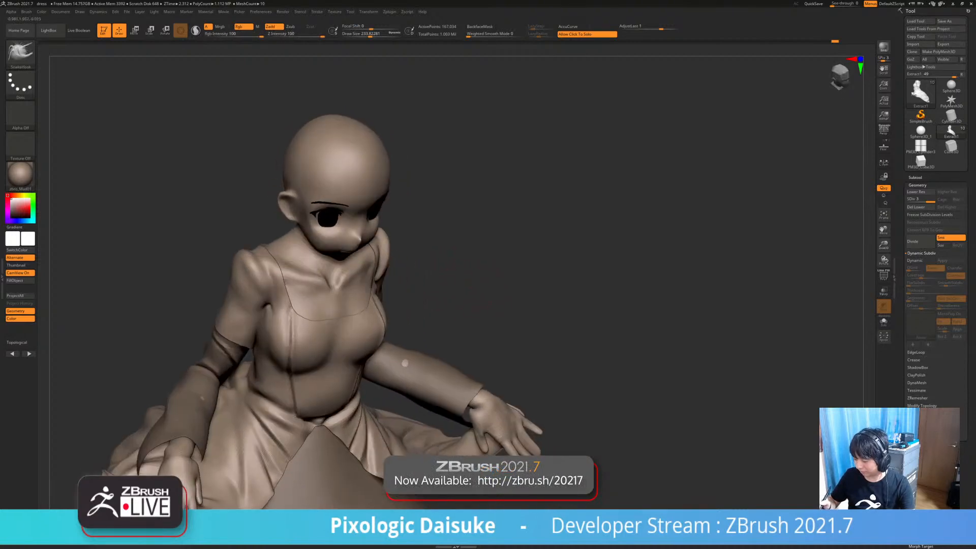
pyautogui.moveTo(276, 261); pyautogui.dragTo(375, 328, button='right')
pyautogui.keyDown('alt'); pyautogui.click(261, 374); pyautogui.keyUp('alt')
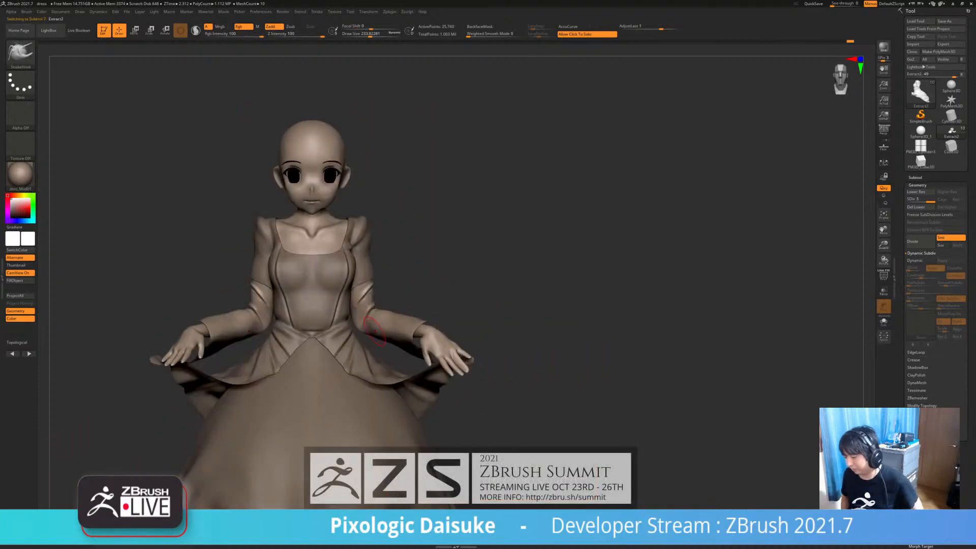
pyautogui.keyDown('alt'); pyautogui.click(375, 332); pyautogui.keyUp('alt')
pyautogui.moveTo(376, 333); pyautogui.dragTo(379, 460, button='right')
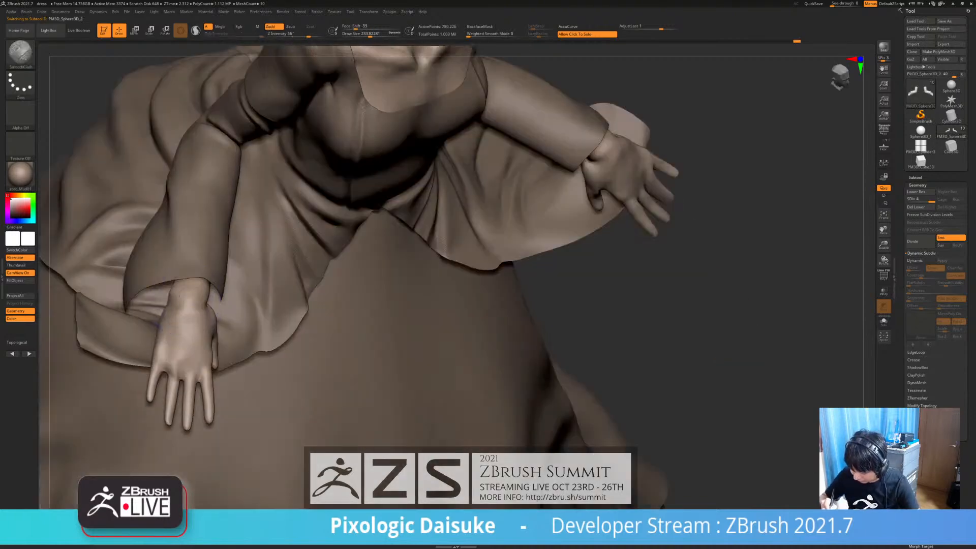
pyautogui.moveTo(193, 325); pyautogui.dragTo(208, 291, button='right')
pyautogui.click(132, 244)
pyautogui.moveTo(188, 250)
pyautogui.keyDown('ctrl'); pyautogui.mouseDown(button='right')
pyautogui.moveTo(184, 291)
pyautogui.moveTo(229, 285)
pyautogui.mouseUp(button='right'); pyautogui.keyUp('ctrl')
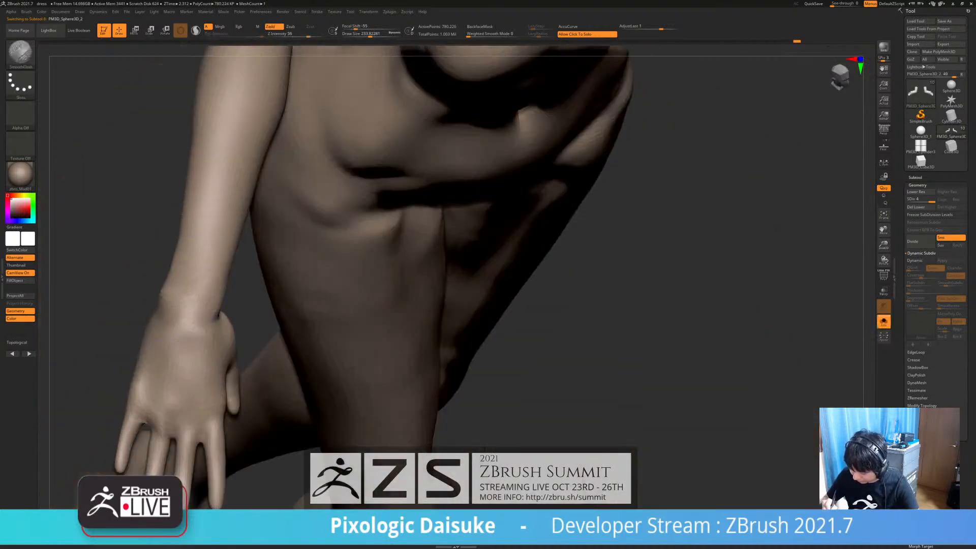
pyautogui.click(358, 35)
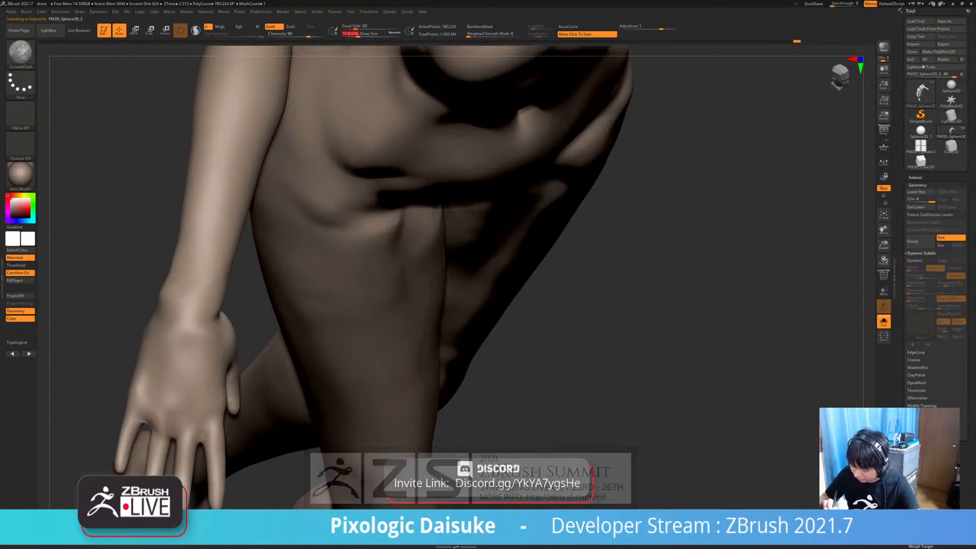
pyautogui.keyDown('ctrl'); pyautogui.moveTo(198, 254); pyautogui.dragTo(200, 208, button='right'); pyautogui.keyUp('ctrl')
pyautogui.click(432, 264)
pyautogui.keyDown('ctrl'); pyautogui.moveTo(432, 265); pyautogui.dragTo(395, 168, button='right'); pyautogui.keyUp('ctrl')
# Select the upper skirt layer and switch to the DamStandard brush at draw size about 158
pyautogui.keyDown('alt'); pyautogui.click(388, 334); pyautogui.keyUp('alt')
pyautogui.press('b')
pyautogui.press('d')
pyautogui.press('s')
pyautogui.moveTo(340, 239)
pyautogui.keyDown('alt'); pyautogui.mouseDown(button='right')
pyautogui.moveTo(336, 210)
pyautogui.moveTo(303, 256)
pyautogui.mouseUp(button='right'); pyautogui.keyUp('alt')
pyautogui.click(365, 36)
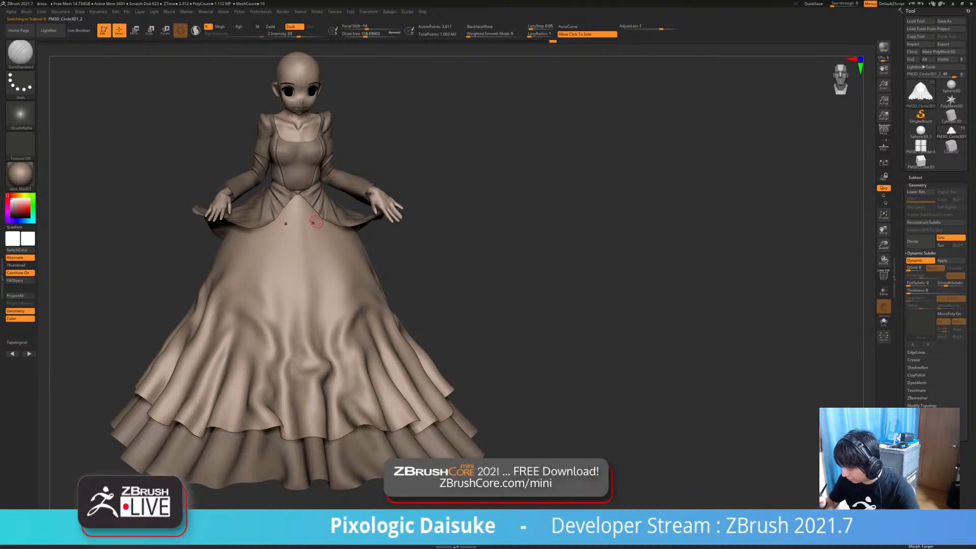
# Apply the upper skirt's dynamic subdivision and try carving diagonal creases below the open peplum front, checking the polyframe
pyautogui.click(944, 260)
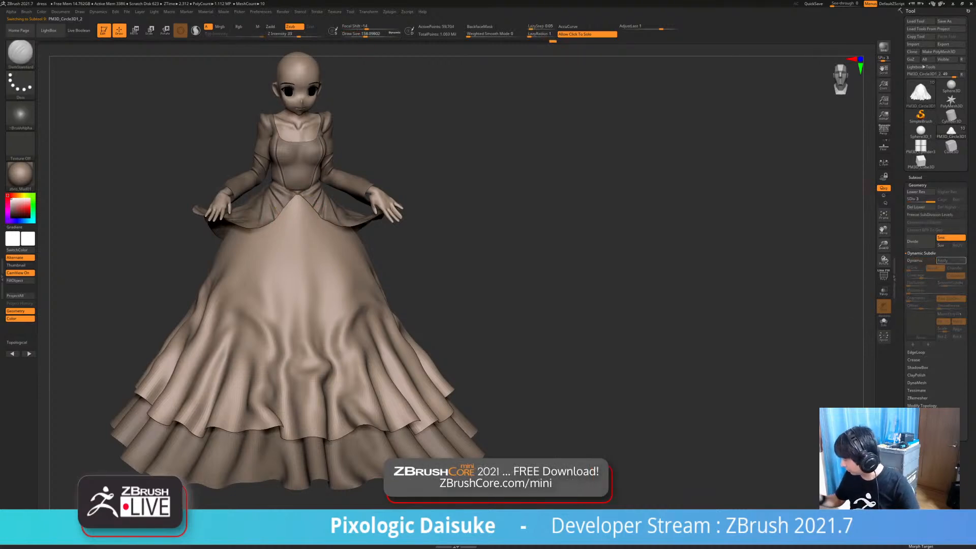
pyautogui.moveTo(282, 223); pyautogui.dragTo(293, 238)
pyautogui.hotkey('ctrl', 'z')
pyautogui.click(884, 275)
pyautogui.click(884, 276)
pyautogui.click(884, 276)
pyautogui.keyDown('ctrl'); pyautogui.moveTo(307, 255); pyautogui.dragTo(320, 255, button='right'); pyautogui.keyUp('ctrl')
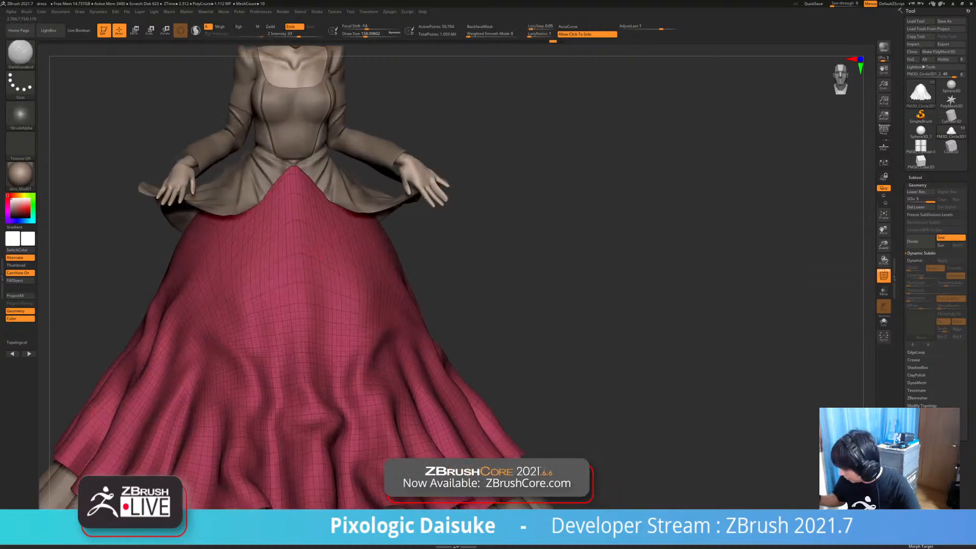
pyautogui.click(884, 275)
pyautogui.moveTo(258, 196)
pyautogui.mouseDown()
pyautogui.moveTo(295, 237)
pyautogui.moveTo(330, 195)
pyautogui.mouseUp()
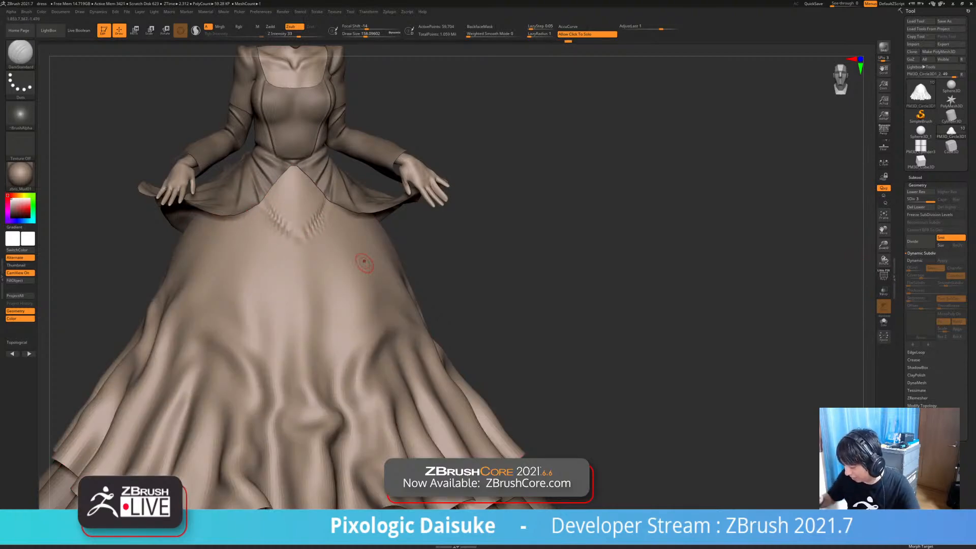
# Try deepening the diagonal crease below the peplum's edge with DamStandard, comparing it against the skirt's polyframe
pyautogui.moveTo(357, 256); pyautogui.dragTo(354, 285, button='right')
pyautogui.keyDown('ctrl'); pyautogui.moveTo(331, 229); pyautogui.dragTo(351, 243, button='right'); pyautogui.keyUp('ctrl')
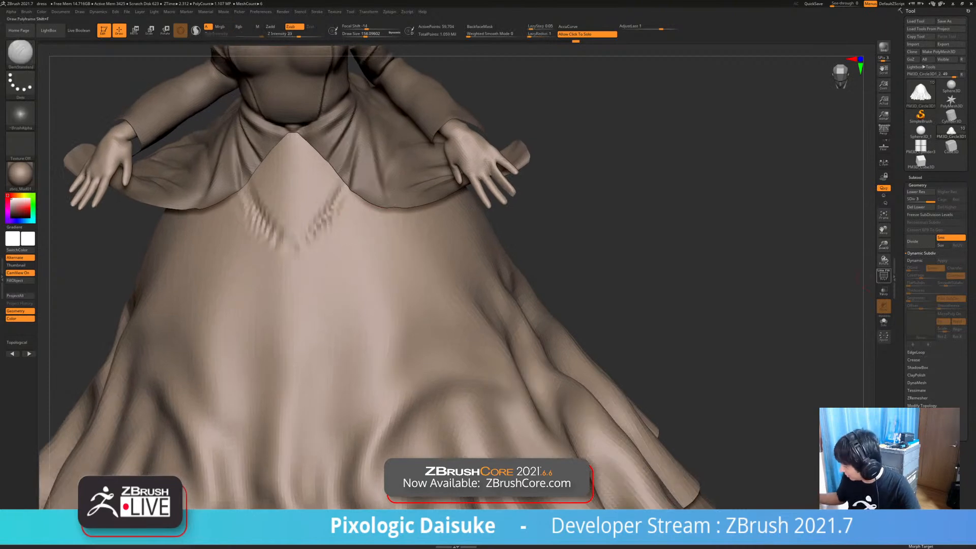
pyautogui.click(884, 275)
pyautogui.press('ctrl')
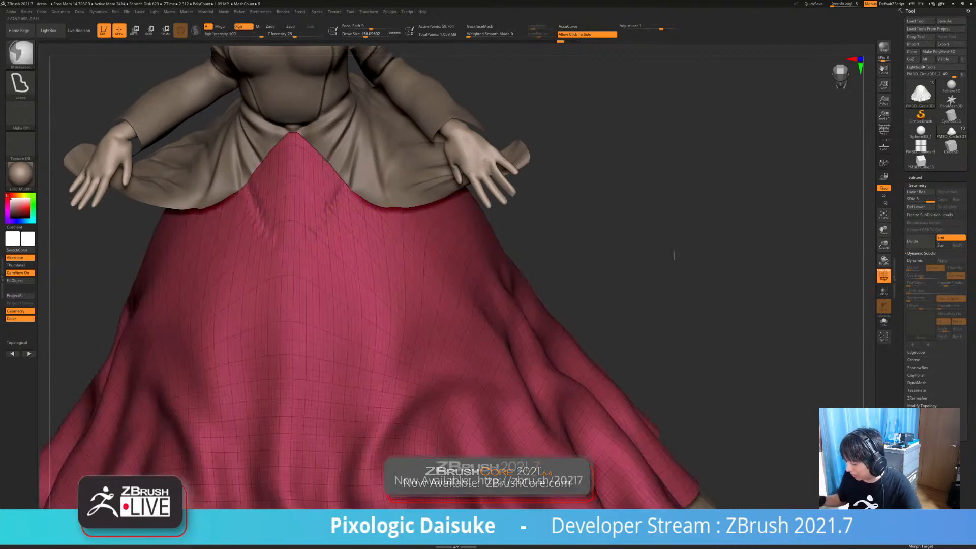
pyautogui.hotkey('shift', 'f')
pyautogui.moveTo(250, 205); pyautogui.dragTo(286, 251)
pyautogui.moveTo(312, 220); pyautogui.dragTo(286, 209, button='right')
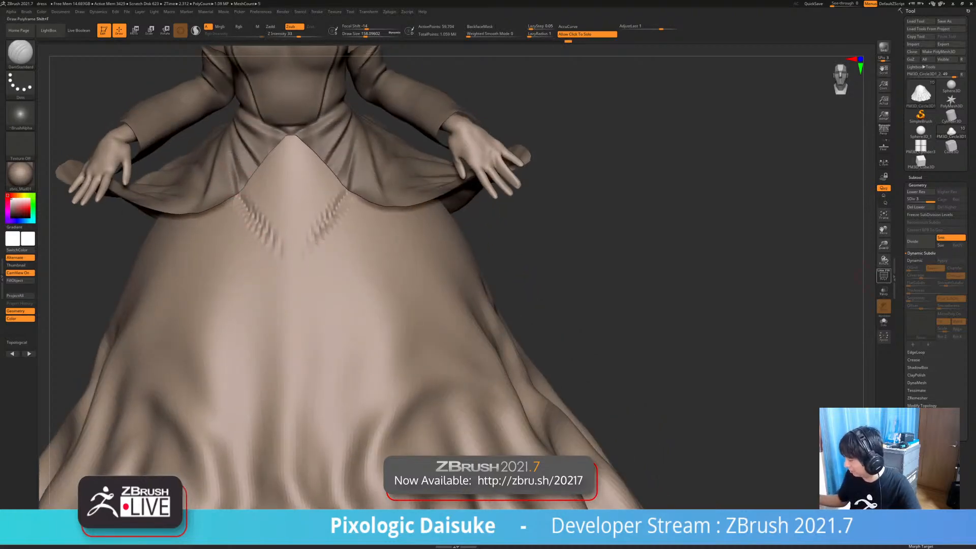
# Inspect the skirt's polygon flow around the jagged creases up close with the polyframe displayed
pyautogui.click(884, 277)
pyautogui.keyDown('ctrl'); pyautogui.moveTo(307, 232); pyautogui.dragTo(339, 229, button='right'); pyautogui.keyUp('ctrl')
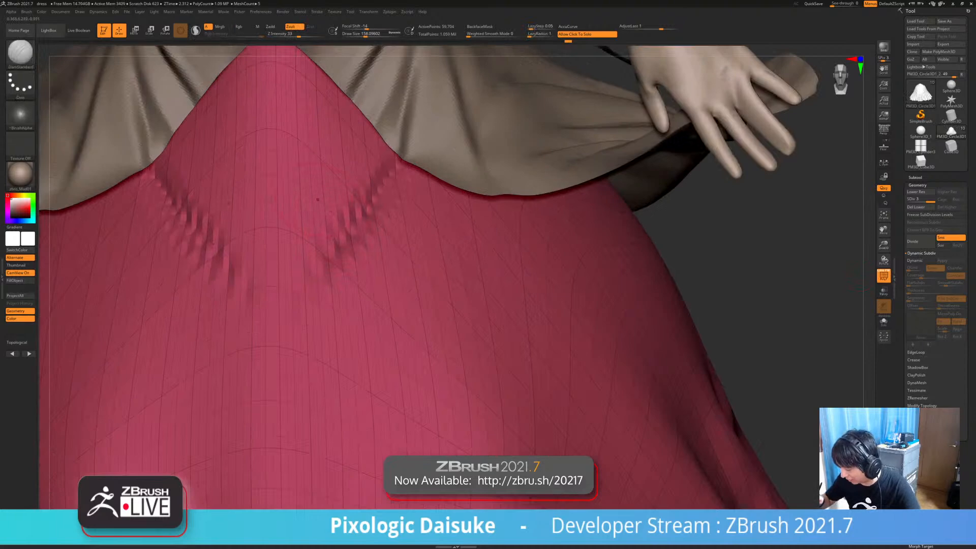
pyautogui.keyDown('ctrl'); pyautogui.moveTo(405, 247); pyautogui.dragTo(404, 188, button='right'); pyautogui.keyUp('ctrl')
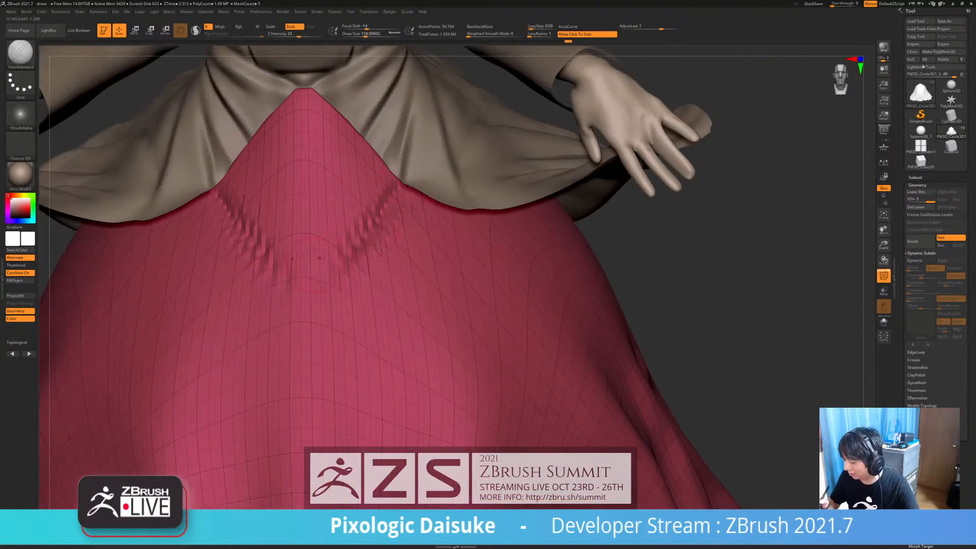
pyautogui.click(884, 276)
pyautogui.keyDown('ctrl'); pyautogui.moveTo(737, 287); pyautogui.dragTo(639, 286, button='right'); pyautogui.keyUp('ctrl')
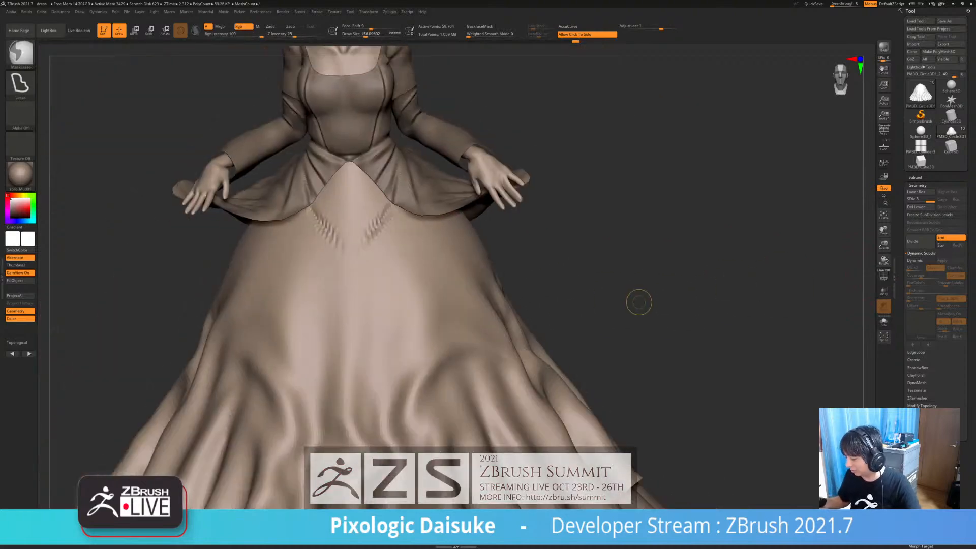
# Undo the skirt creases and applied subdivision, remesh the upper skirt with ZRemesher, and check its new polyframe
pyautogui.hotkey('ctrl', 'z')
pyautogui.click(884, 276)
pyautogui.keyDown('alt'); pyautogui.moveTo(738, 285); pyautogui.dragTo(733, 198, button='right'); pyautogui.keyUp('alt')
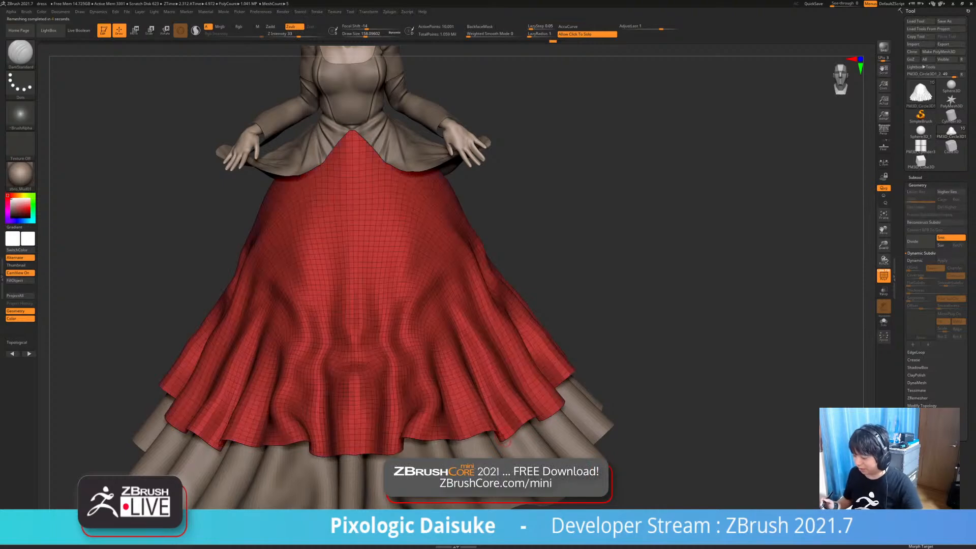
pyautogui.hotkey('shift', 'f')
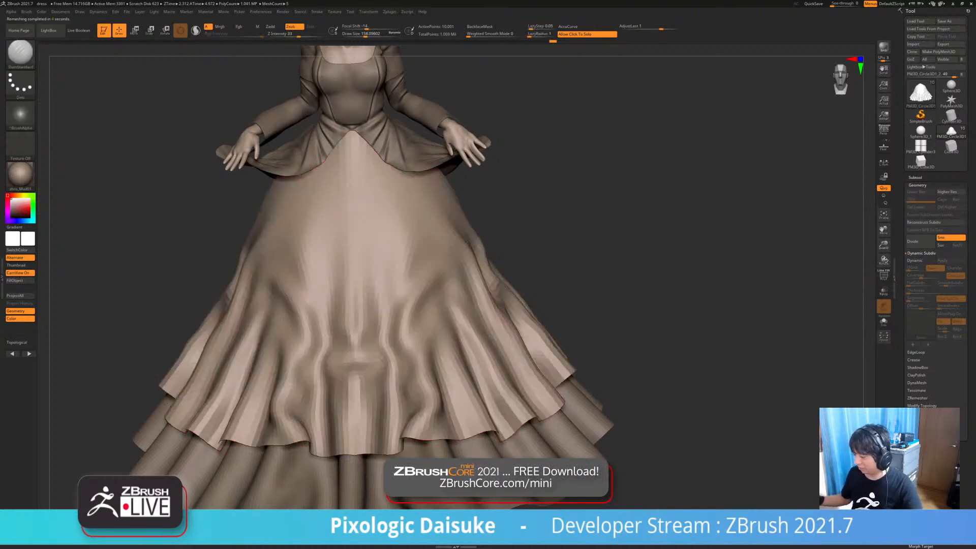
pyautogui.press('ctrl')
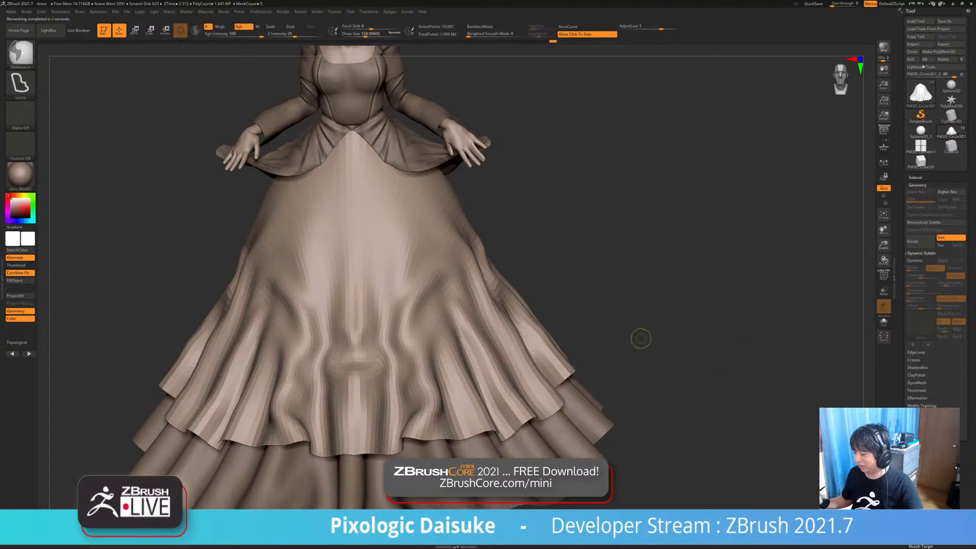
pyautogui.hotkey('shift', 'f')
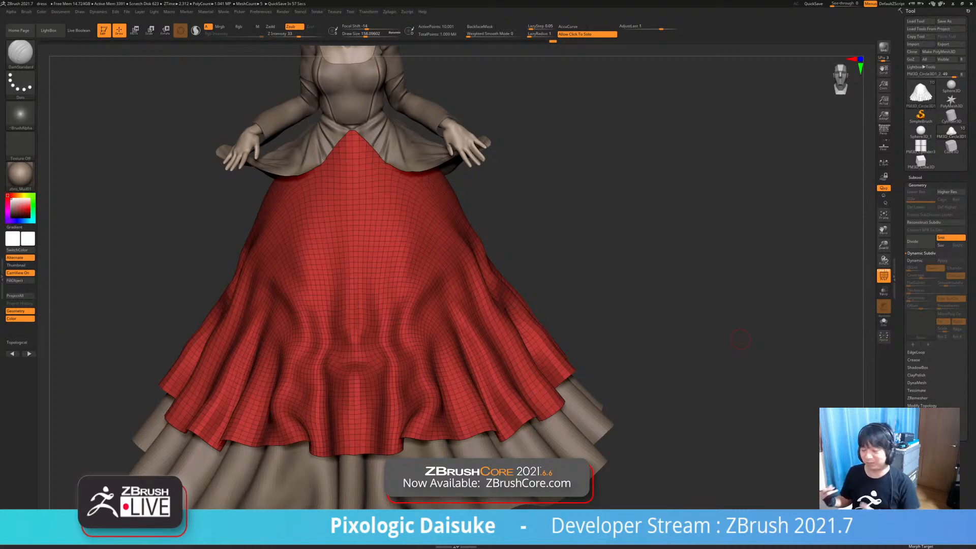
# Divide the remeshed upper skirt up to subdivision level 3
pyautogui.press('d')
pyautogui.press('d')
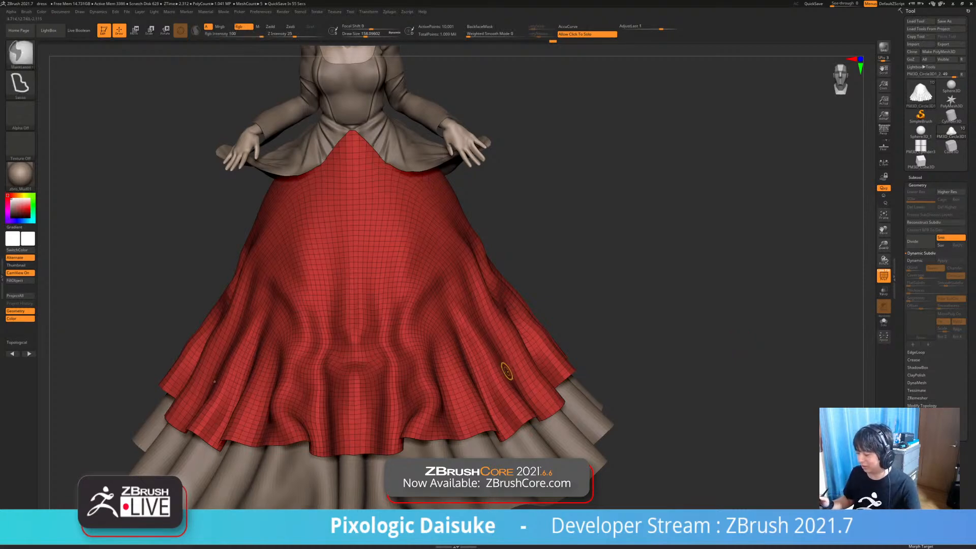
pyautogui.moveTo(357, 158)
pyautogui.mouseDown(button='right')
pyautogui.moveTo(360, 173)
pyautogui.moveTo(360, 142)
pyautogui.mouseUp(button='right')
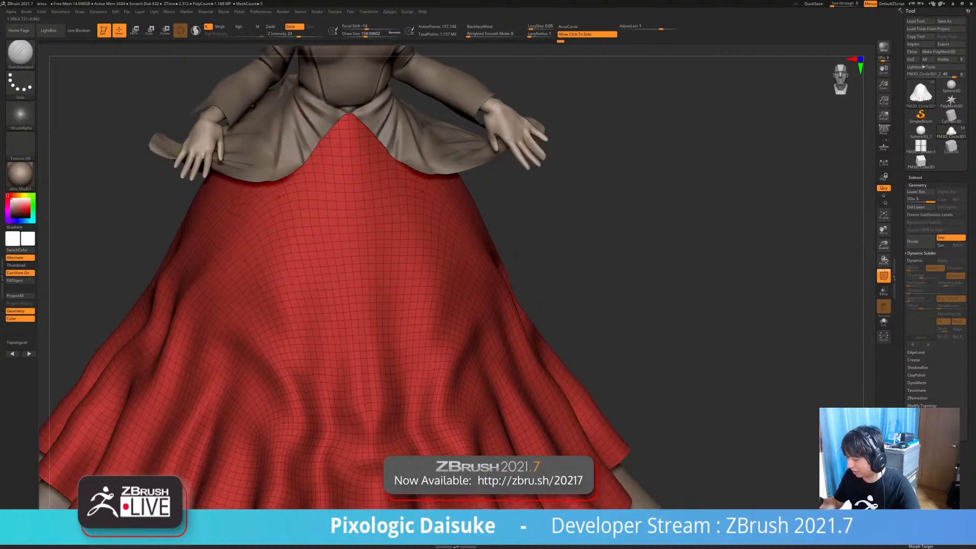
# Hide the polyframe and carve short diagonal creases below the peplum's front edges with DamStandard, smoothing between strokes
pyautogui.hotkey('shift', 'f')
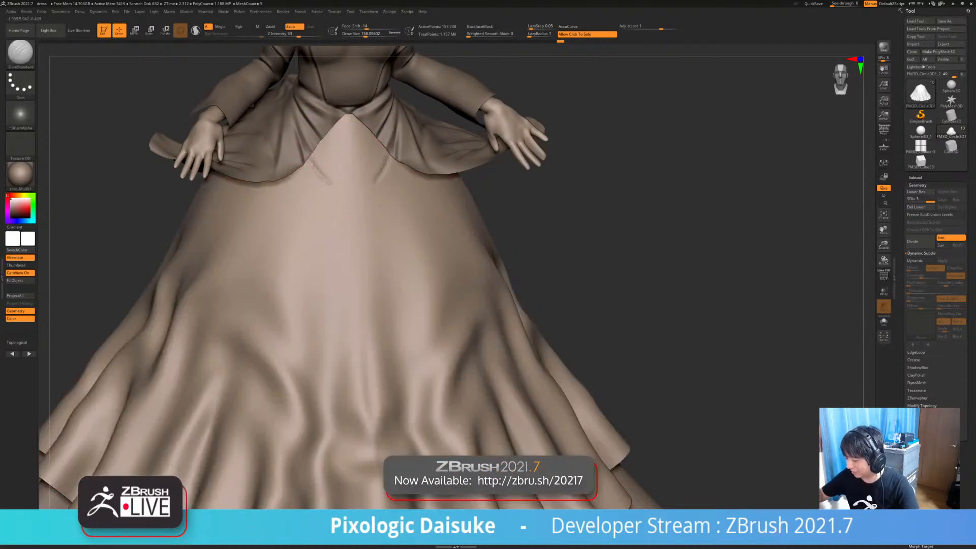
pyautogui.press('shift')
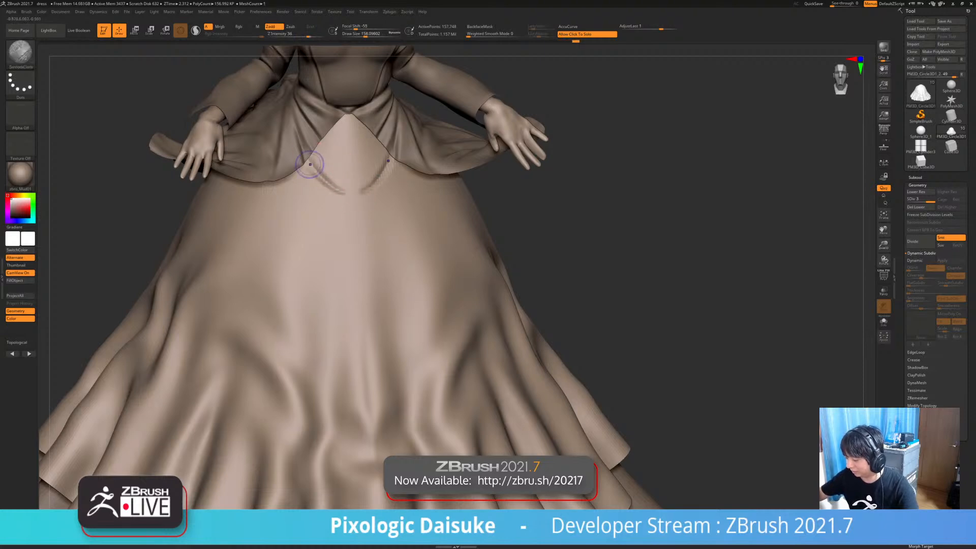
pyautogui.moveTo(310, 156); pyautogui.dragTo(340, 192)
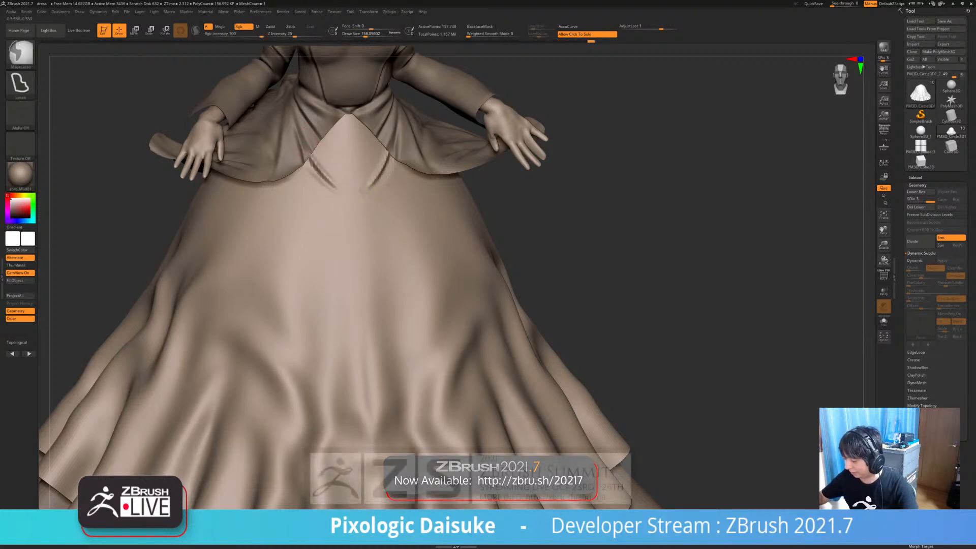
pyautogui.keyDown('ctrl'); pyautogui.moveTo(360, 193); pyautogui.dragTo(346, 152, button='right'); pyautogui.keyUp('ctrl')
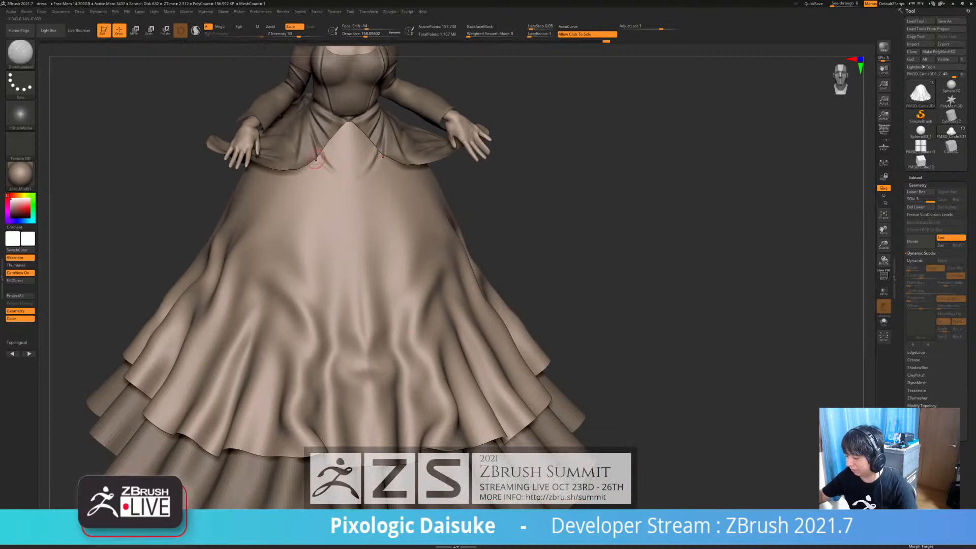
# Sculpt a curved drape fold across the skirt below the peplum's front opening with the Standard brush and smooth it
pyautogui.keyDown('alt'); pyautogui.moveTo(466, 253); pyautogui.dragTo(438, 285, button='right'); pyautogui.keyUp('alt')
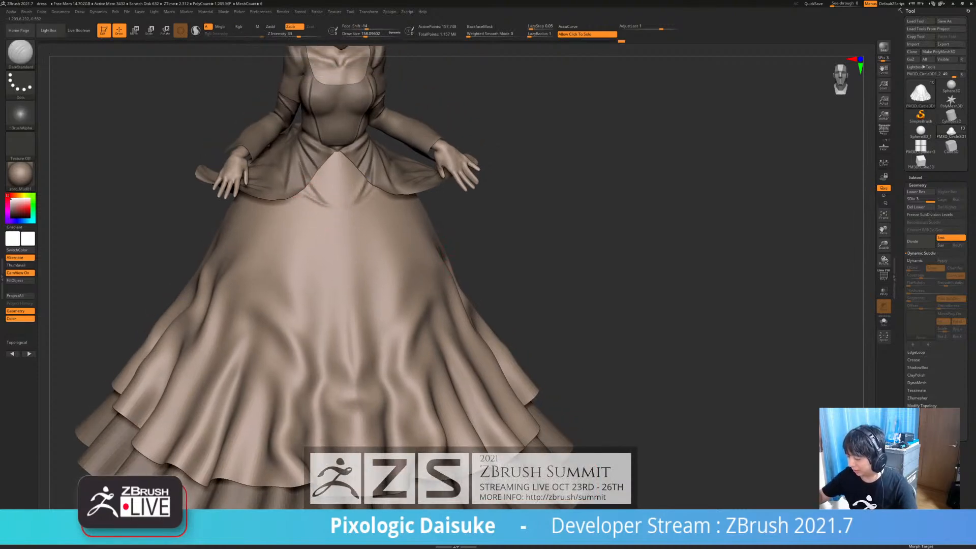
pyautogui.moveTo(314, 199); pyautogui.dragTo(344, 210)
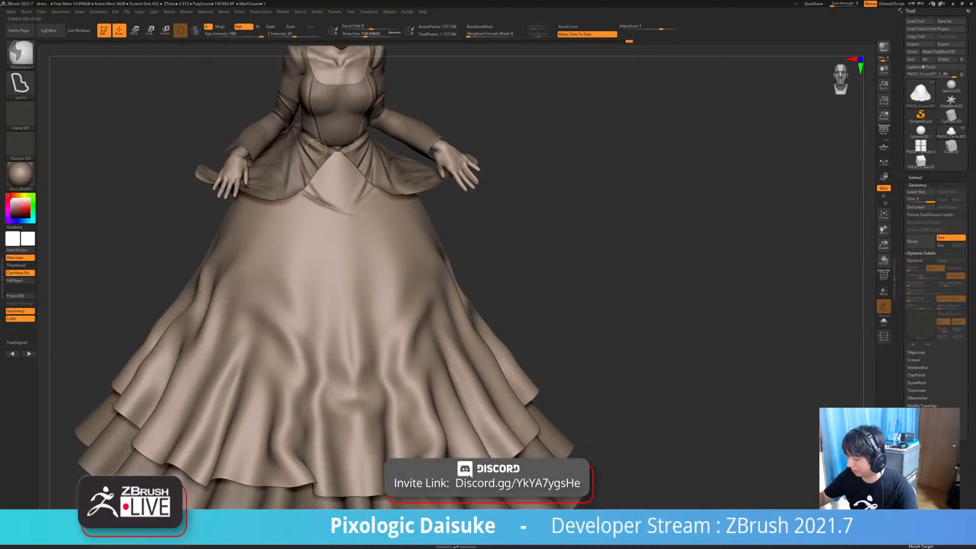
pyautogui.press('b')
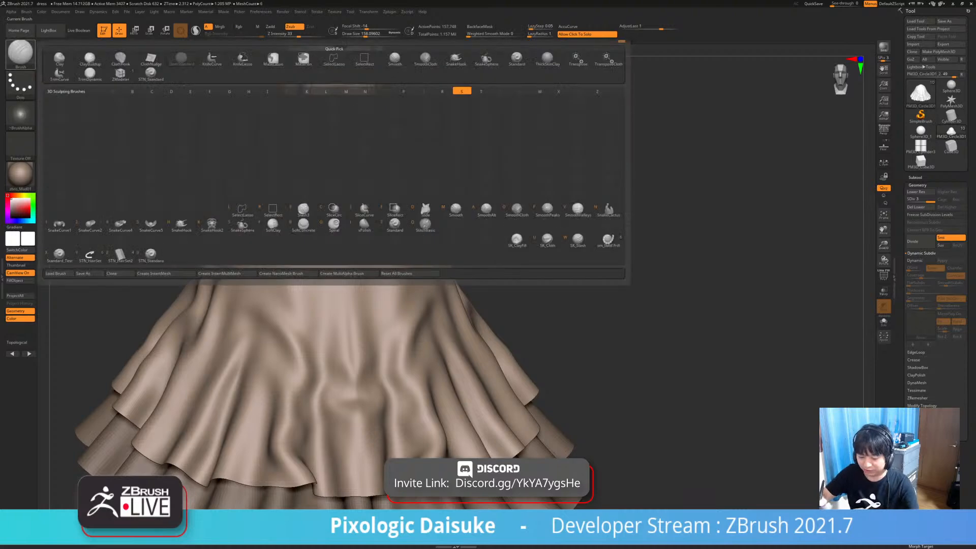
pyautogui.press('t')
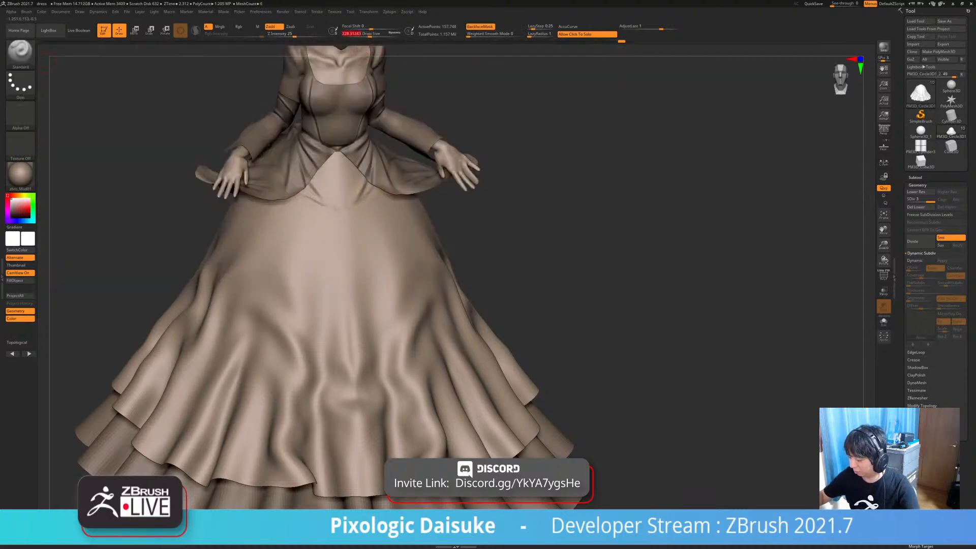
pyautogui.press('shift')
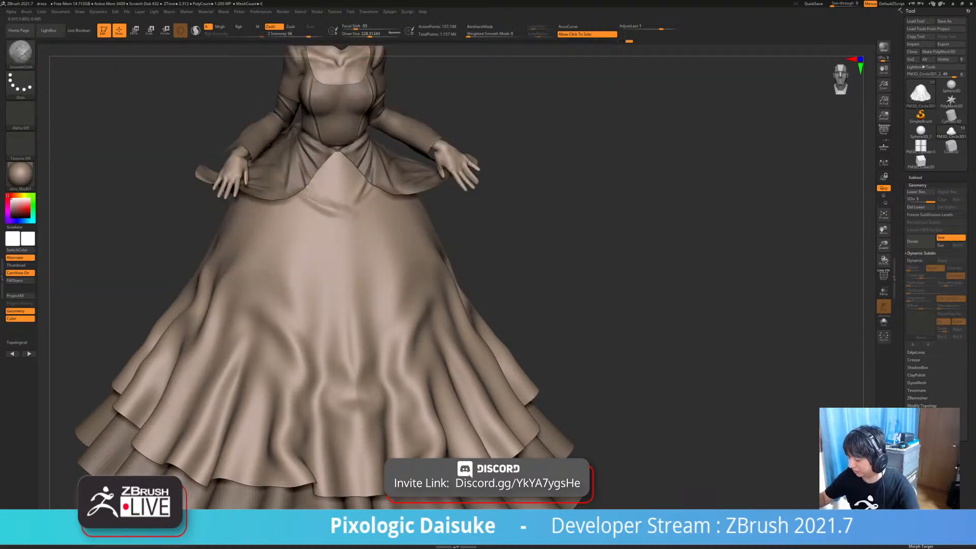
pyautogui.keyDown('ctrl'); pyautogui.moveTo(346, 219); pyautogui.dragTo(414, 212, button='right'); pyautogui.keyUp('ctrl')
pyautogui.press('shift')
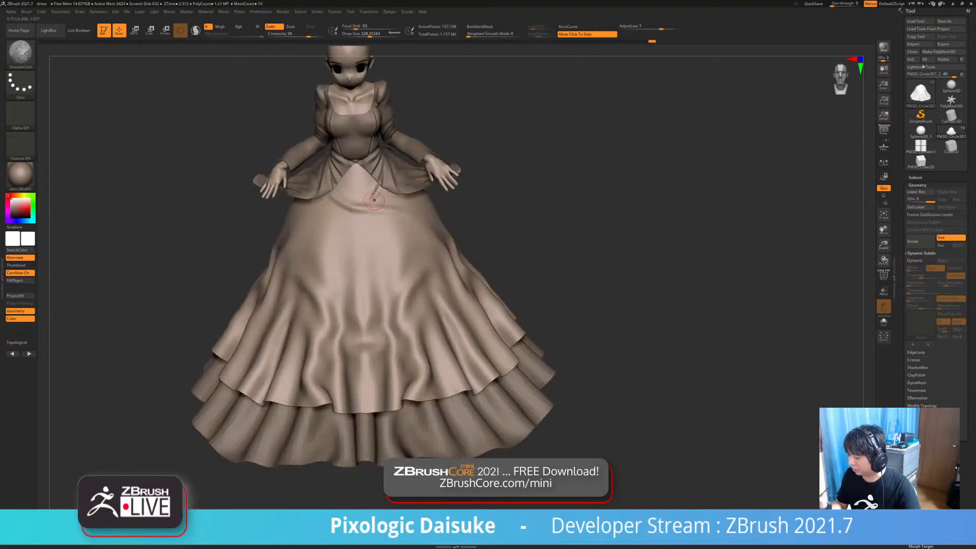
pyautogui.keyDown('shift'); pyautogui.moveTo(361, 204); pyautogui.dragTo(373, 194); pyautogui.keyUp('shift')
pyautogui.moveTo(363, 192); pyautogui.dragTo(392, 184, button='right')
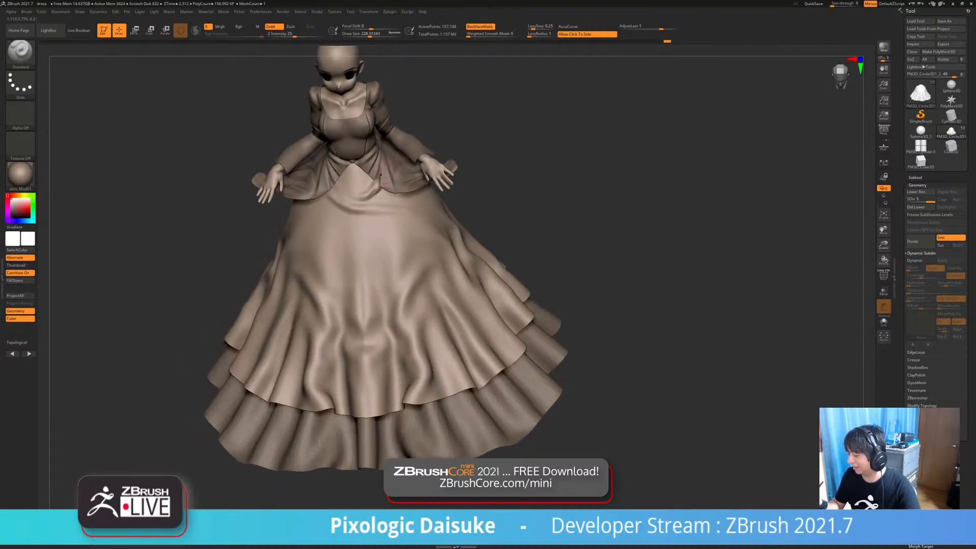
# Check the upper skirt in isolation, reduce the brush size, and add a second curved fold under the peplum's opening
pyautogui.click(380, 174)
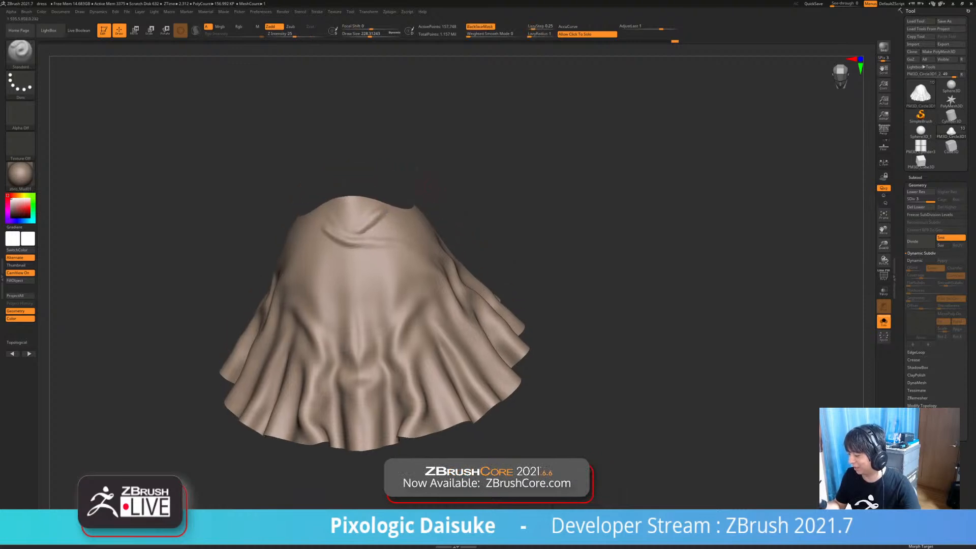
pyautogui.hotkey('shift', 's')
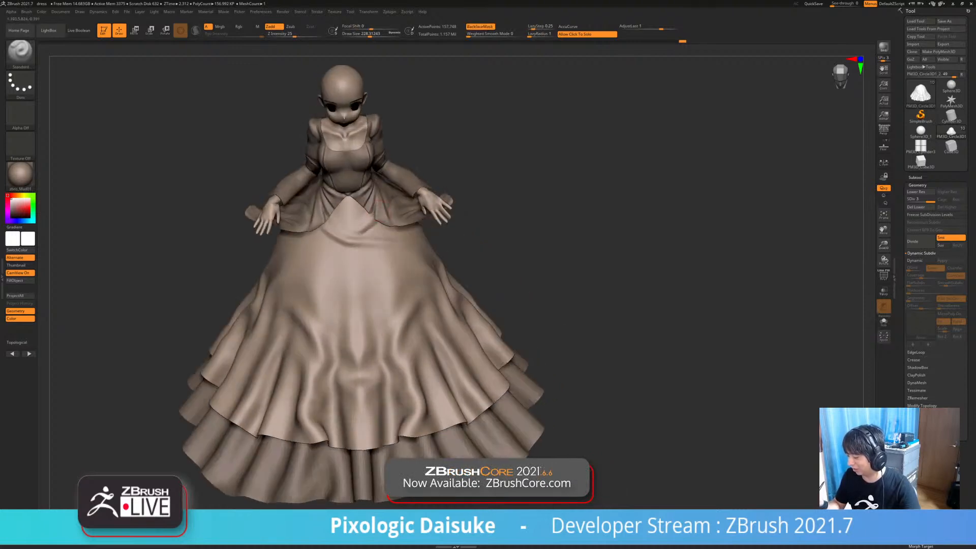
pyautogui.moveTo(382, 206); pyautogui.dragTo(382, 194, button='right')
pyautogui.hotkey('ctrl', 'shift', 'z')
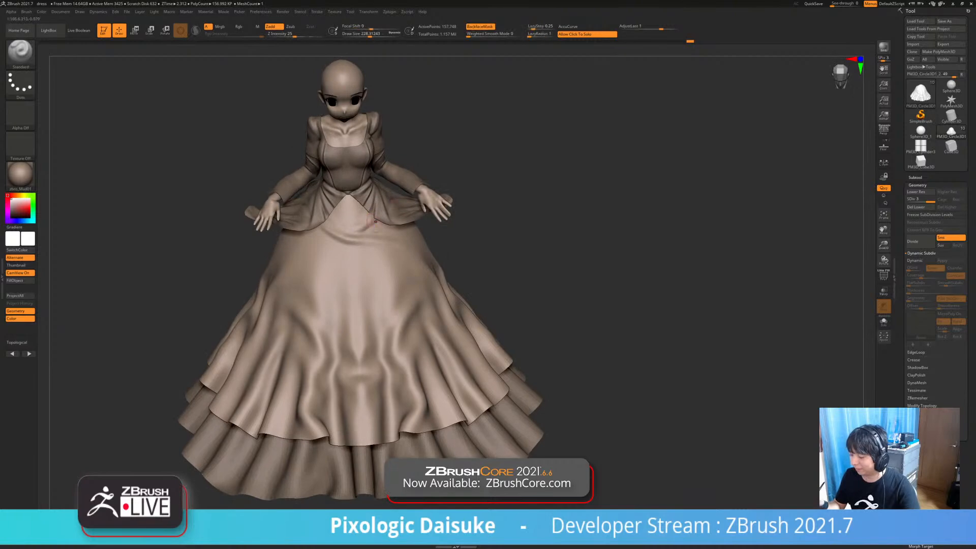
pyautogui.moveTo(370, 34); pyautogui.dragTo(365, 34)
pyautogui.hotkey('ctrl', 'shift', 'z')
pyautogui.moveTo(344, 228); pyautogui.dragTo(377, 218)
pyautogui.moveTo(377, 217)
pyautogui.mouseDown(button='right')
pyautogui.moveTo(361, 224)
pyautogui.moveTo(367, 230)
pyautogui.mouseUp(button='right')
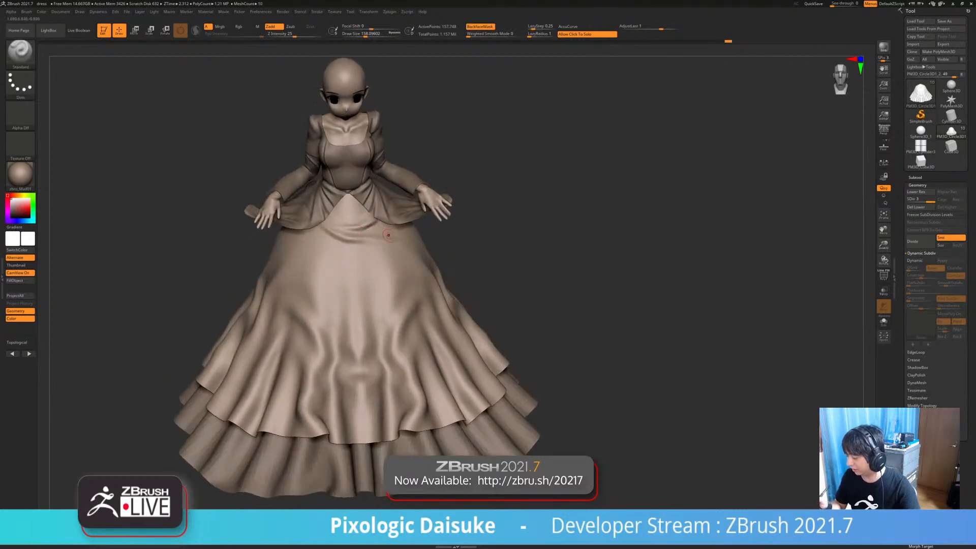
# Extend the drape fold towards the figure's left hip and smooth the area below the folds
pyautogui.moveTo(401, 236); pyautogui.dragTo(388, 239)
pyautogui.moveTo(388, 239); pyautogui.dragTo(367, 256, button='right')
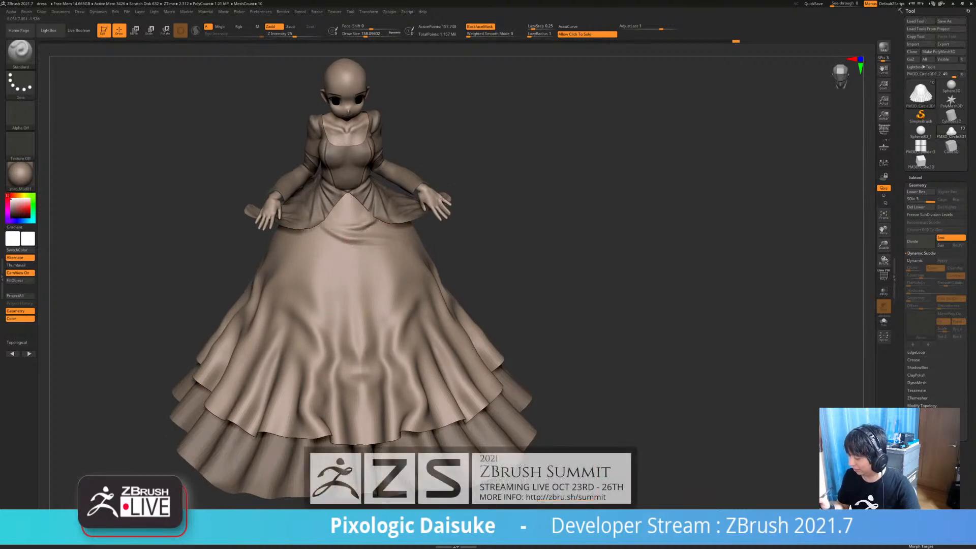
pyautogui.moveTo(360, 257); pyautogui.dragTo(354, 250, button='right')
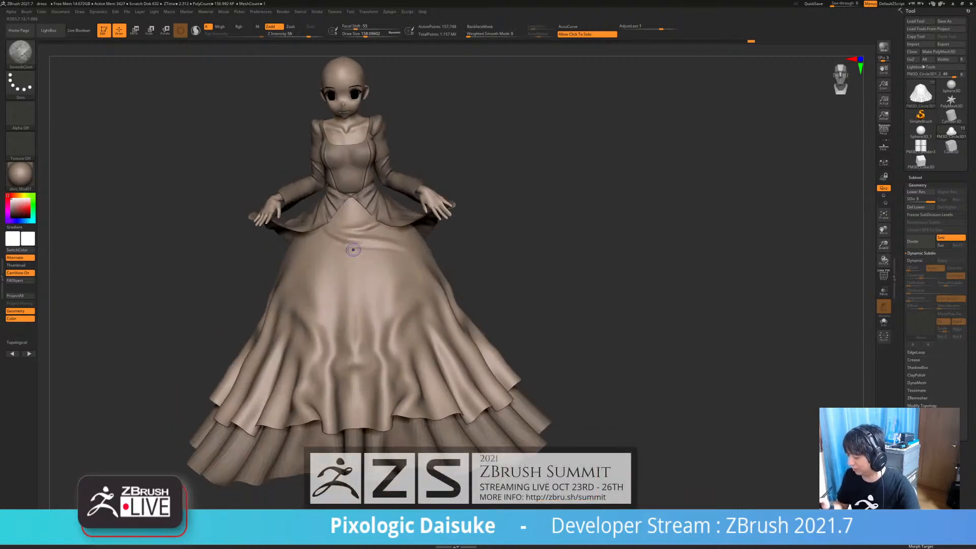
pyautogui.keyDown('shift'); pyautogui.moveTo(343, 244); pyautogui.dragTo(366, 243); pyautogui.keyUp('shift')
pyautogui.moveTo(386, 236)
pyautogui.mouseDown(button='right')
pyautogui.moveTo(398, 266)
pyautogui.moveTo(400, 249)
pyautogui.mouseUp(button='right')
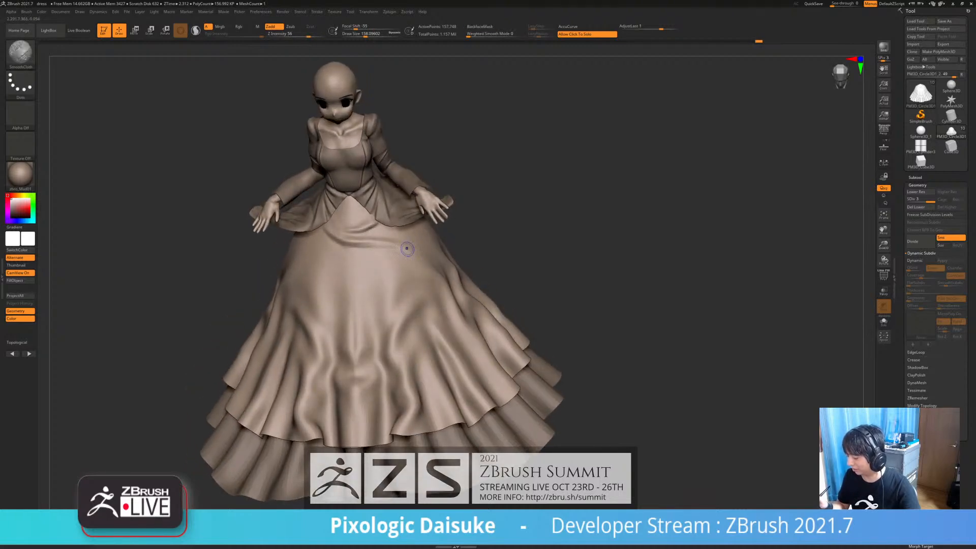
# Redo the latest skirt fold strokes and set the brush's Draw Size to about 145
pyautogui.moveTo(401, 249)
pyautogui.mouseDown(button='right')
pyautogui.moveTo(458, 239)
pyautogui.moveTo(515, 276)
pyautogui.mouseUp(button='right')
pyautogui.hotkey('ctrl', 'shift', 'z')
pyautogui.hotkey('ctrl', 'shift', 'z')
pyautogui.hotkey('ctrl', 'shift', 'z')
pyautogui.hotkey('ctrl', 'shift', 'z')
pyautogui.hotkey('ctrl', 'shift', 'z')
pyautogui.hotkey('ctrl', 'shift', 'z')
pyautogui.hotkey('ctrl', 'shift', 'z')
pyautogui.click(364, 33)
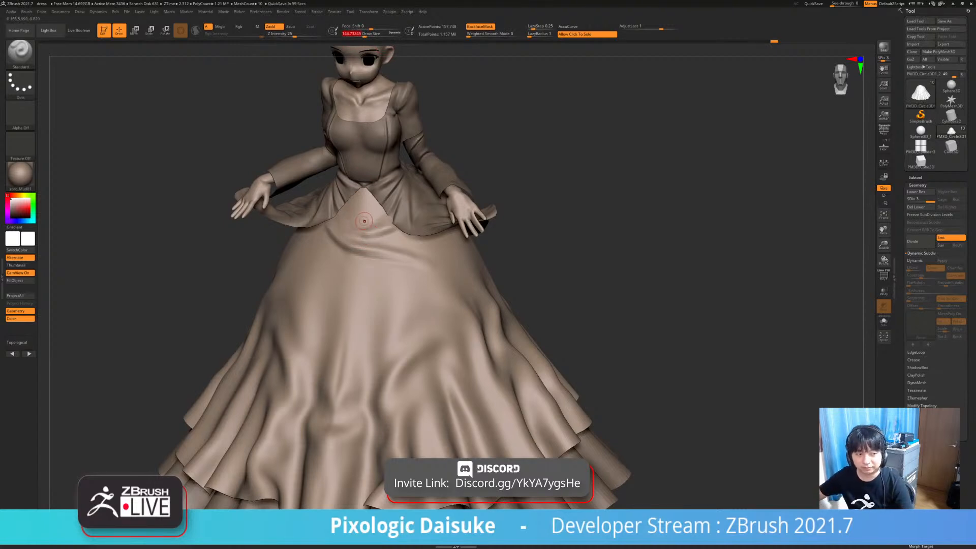
# Refine and smooth the layered drape folds where they meet the peplum's front edges, checking them from several angles
pyautogui.moveTo(374, 220); pyautogui.dragTo(373, 216, button='right')
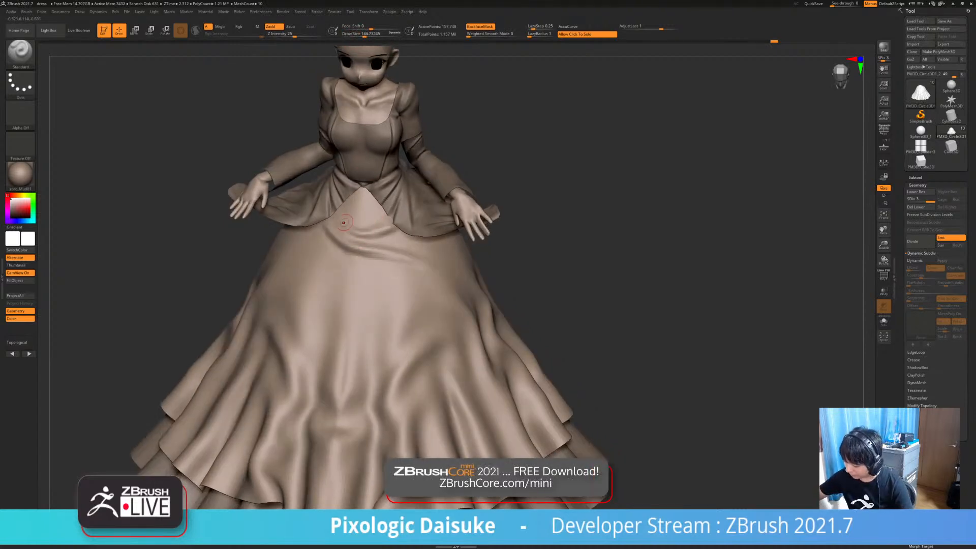
pyautogui.keyDown('ctrl'); pyautogui.moveTo(404, 210); pyautogui.dragTo(394, 178, button='right'); pyautogui.keyUp('ctrl')
pyautogui.click(259, 170)
pyautogui.click(259, 170)
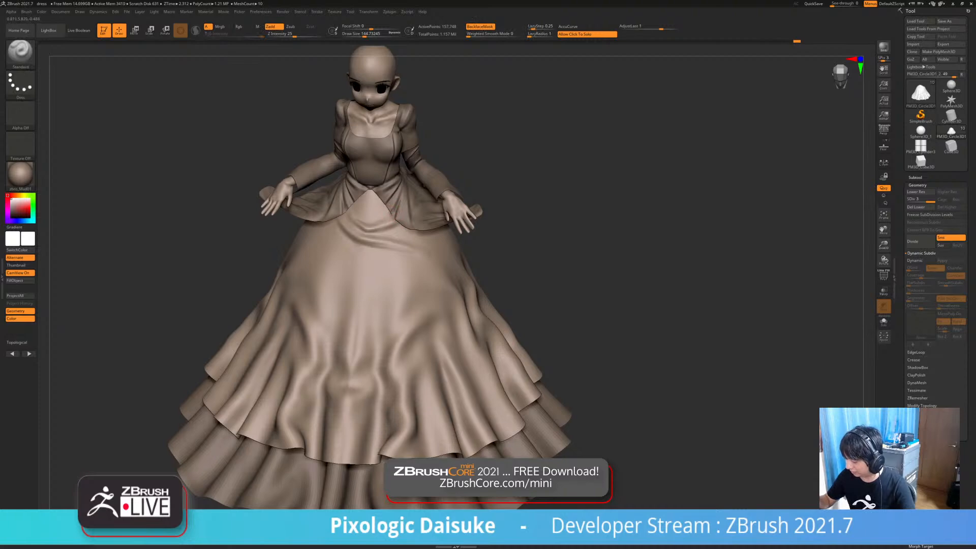
pyautogui.keyDown('shift'); pyautogui.moveTo(392, 211); pyautogui.dragTo(399, 209); pyautogui.keyUp('shift')
pyautogui.moveTo(413, 237); pyautogui.dragTo(426, 197, button='right')
pyautogui.moveTo(466, 239); pyautogui.dragTo(479, 263, button='right')
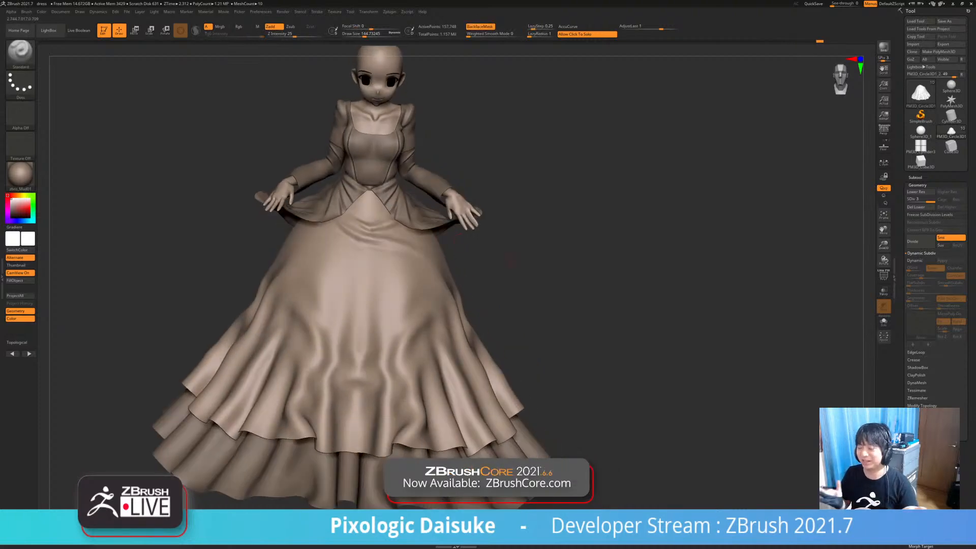
pyautogui.click(570, 260)
pyautogui.moveTo(569, 259)
pyautogui.mouseDown(button='right')
pyautogui.moveTo(571, 170)
pyautogui.moveTo(569, 272)
pyautogui.mouseUp(button='right')
pyautogui.click(570, 254)
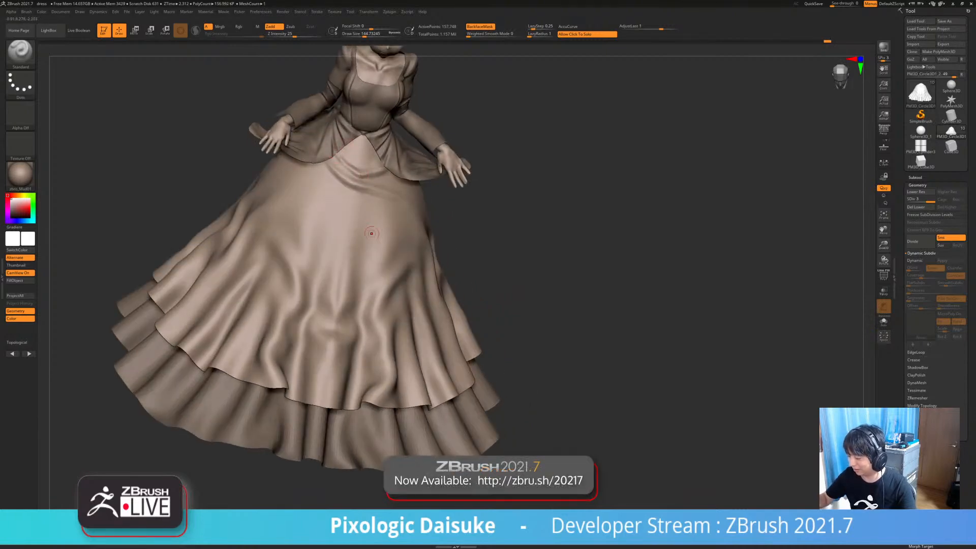
pyautogui.moveTo(372, 233); pyautogui.dragTo(357, 216, button='right')
pyautogui.press('shift')
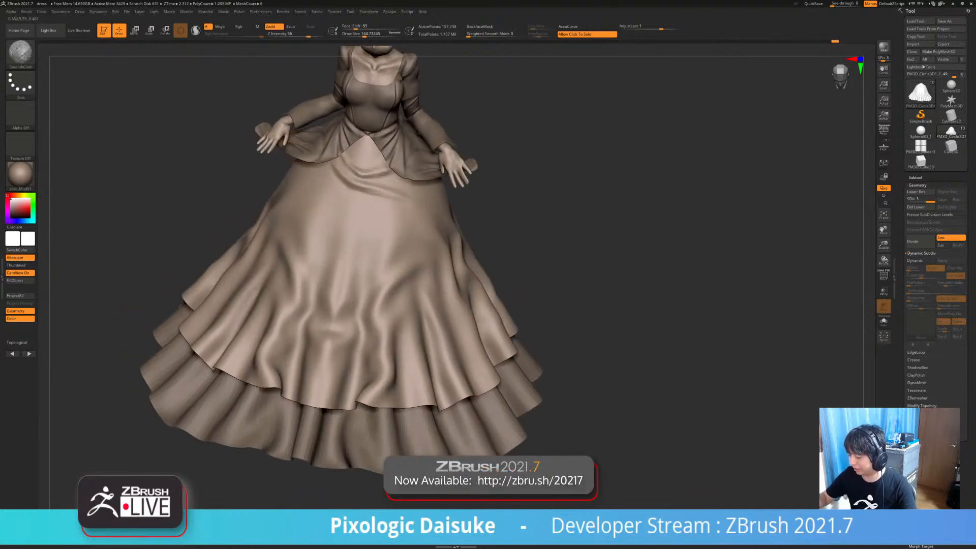
pyautogui.moveTo(365, 136); pyautogui.dragTo(328, 166, button='right')
# Enlarge the brush, sculpt a long vertical fold down the skirt's front on the figure's right side, and smooth it
pyautogui.moveTo(364, 34); pyautogui.dragTo(371, 34)
pyautogui.moveTo(315, 175); pyautogui.dragTo(316, 230)
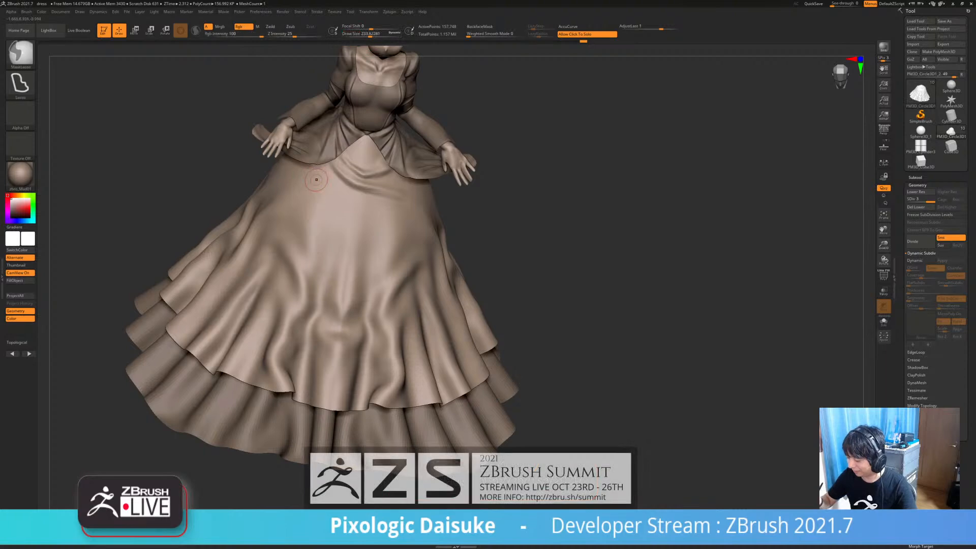
pyautogui.press('shift')
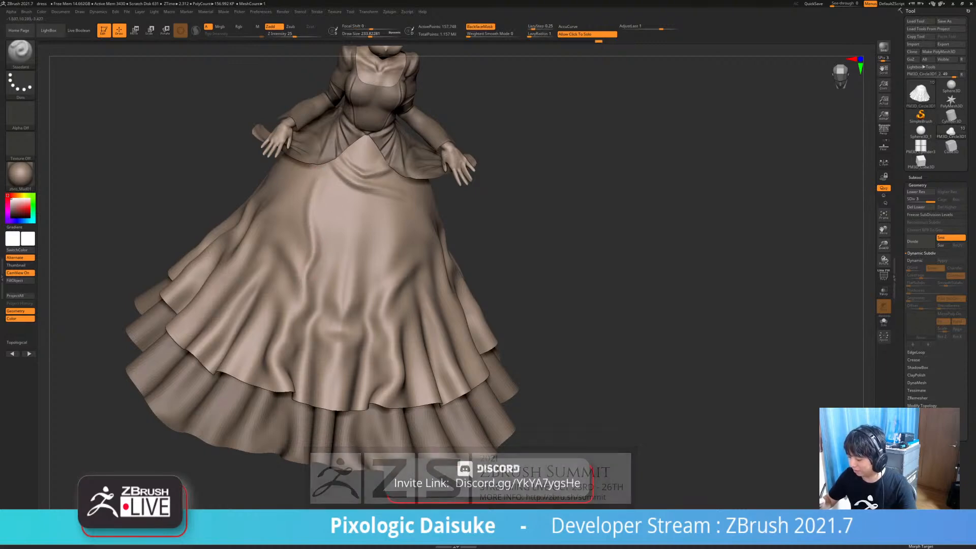
pyautogui.press('shift')
pyautogui.keyDown('shift'); pyautogui.moveTo(311, 193); pyautogui.dragTo(320, 173); pyautogui.keyUp('shift')
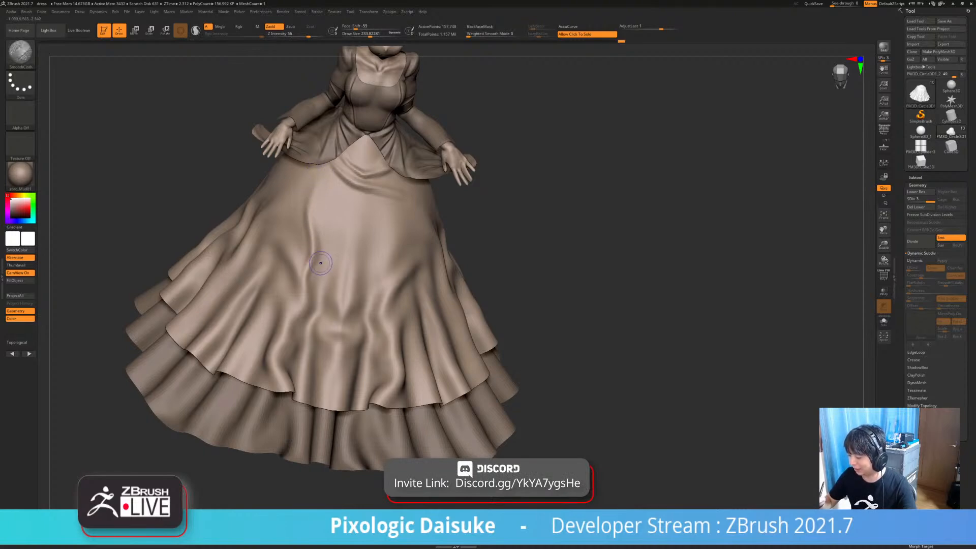
pyautogui.keyDown('shift'); pyautogui.moveTo(309, 260); pyautogui.dragTo(324, 193); pyautogui.keyUp('shift')
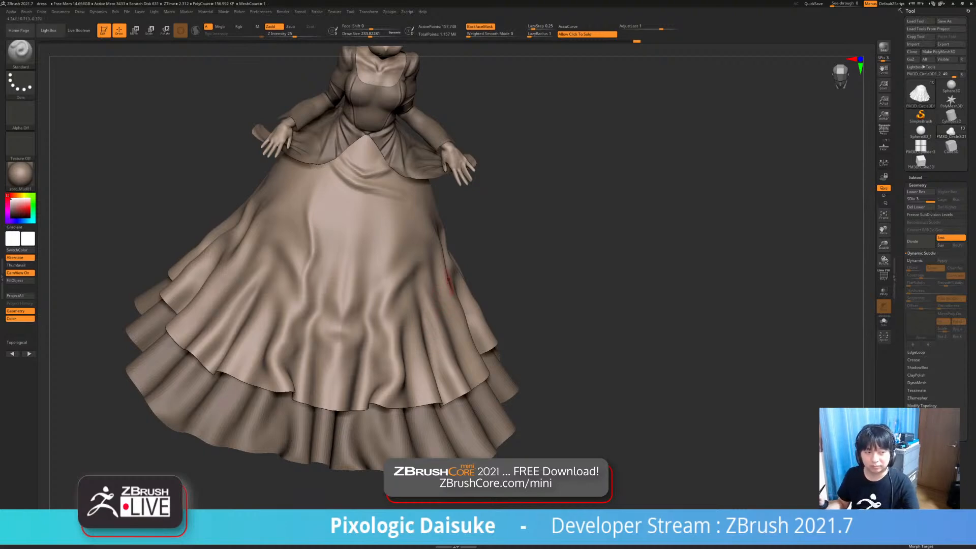
# Sculpt a matching long vertical fold down the skirt's front on the figure's left side and smooth its upper end
pyautogui.moveTo(470, 271); pyautogui.dragTo(459, 299, button='right')
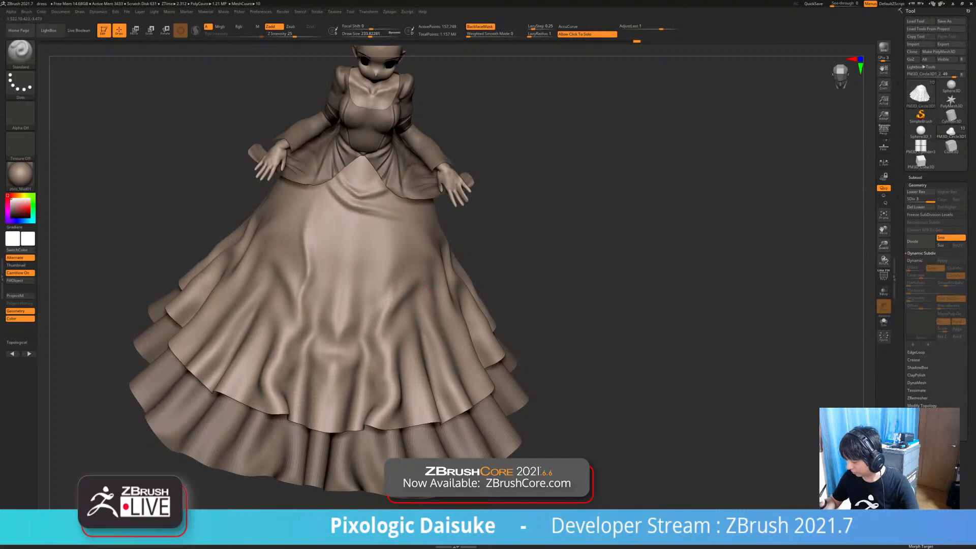
pyautogui.moveTo(391, 279); pyautogui.dragTo(375, 322)
pyautogui.moveTo(390, 253)
pyautogui.mouseDown()
pyautogui.moveTo(377, 325)
pyautogui.moveTo(389, 399)
pyautogui.mouseUp()
pyautogui.press('shift')
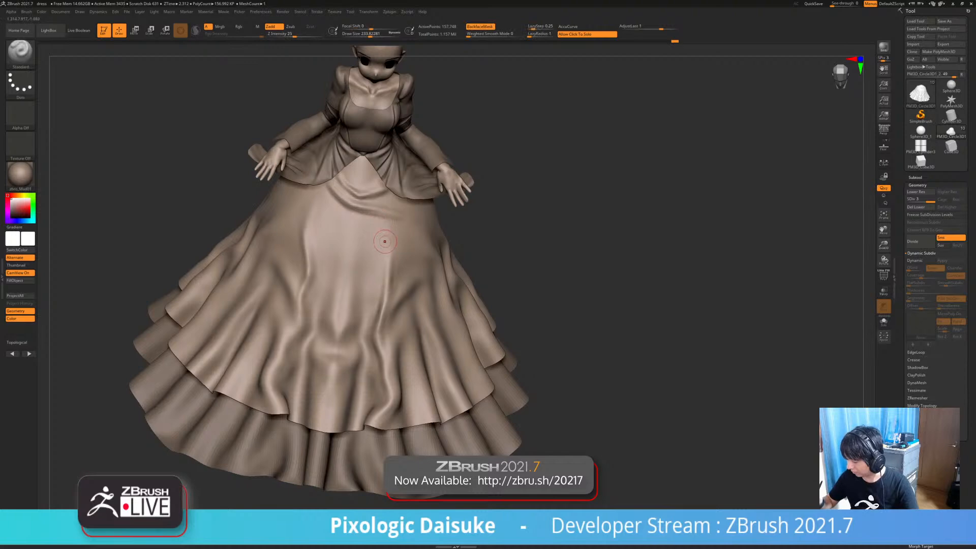
pyautogui.keyDown('shift'); pyautogui.moveTo(392, 229); pyautogui.dragTo(381, 293); pyautogui.keyUp('shift')
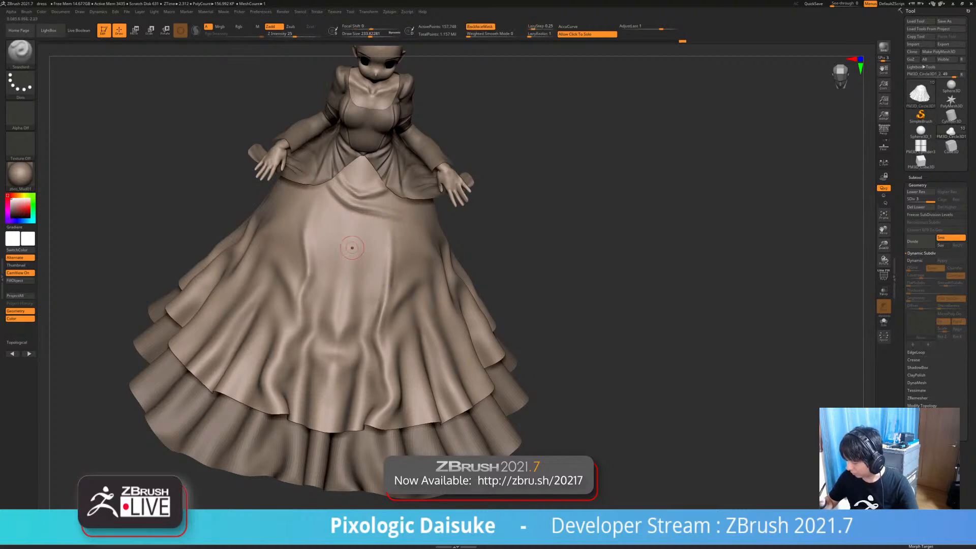
# Sculpt small diagonal folds in the middle of the skirt's front between the two long vertical folds
pyautogui.moveTo(349, 288); pyautogui.dragTo(333, 317, button='right')
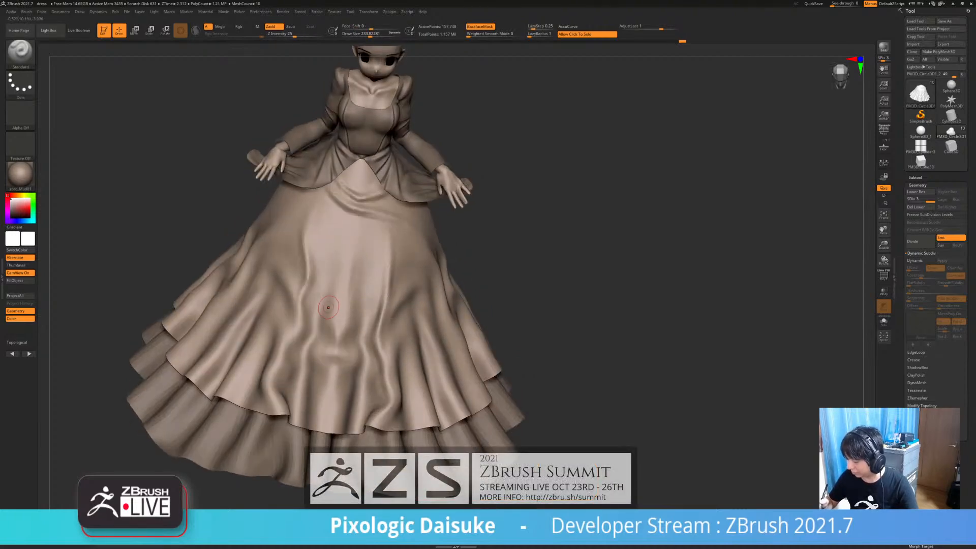
pyautogui.moveTo(337, 320); pyautogui.dragTo(346, 330)
pyautogui.moveTo(328, 287)
pyautogui.mouseDown()
pyautogui.moveTo(342, 318)
pyautogui.moveTo(334, 292)
pyautogui.moveTo(340, 304)
pyautogui.mouseUp()
pyautogui.press('shift')
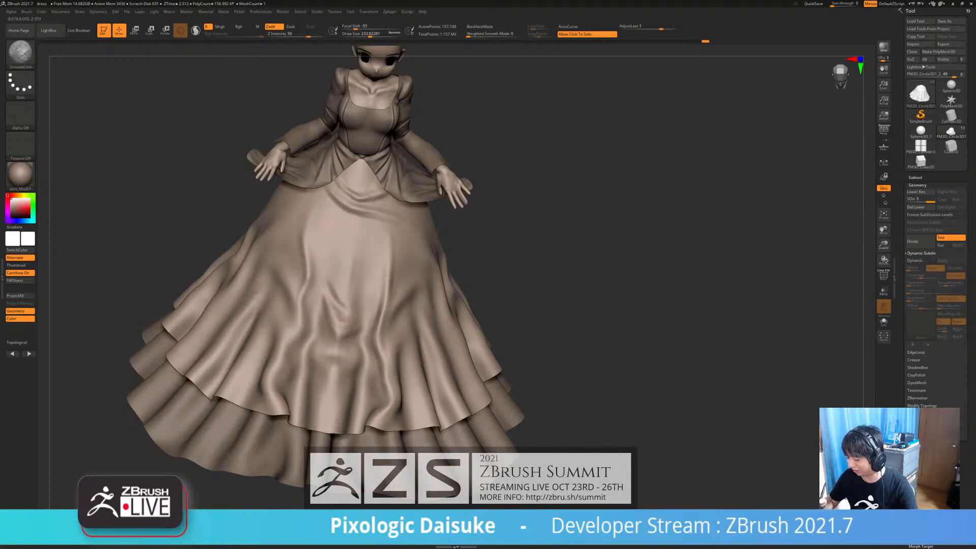
# Smooth the small folds in the middle of the skirt's front to soften them into the surrounding cloth
pyautogui.moveTo(338, 301)
pyautogui.keyDown('shift'); pyautogui.mouseDown()
pyautogui.moveTo(344, 316)
pyautogui.moveTo(357, 298)
pyautogui.mouseUp(); pyautogui.keyUp('shift')
pyautogui.press('shift')
pyautogui.press('shift')
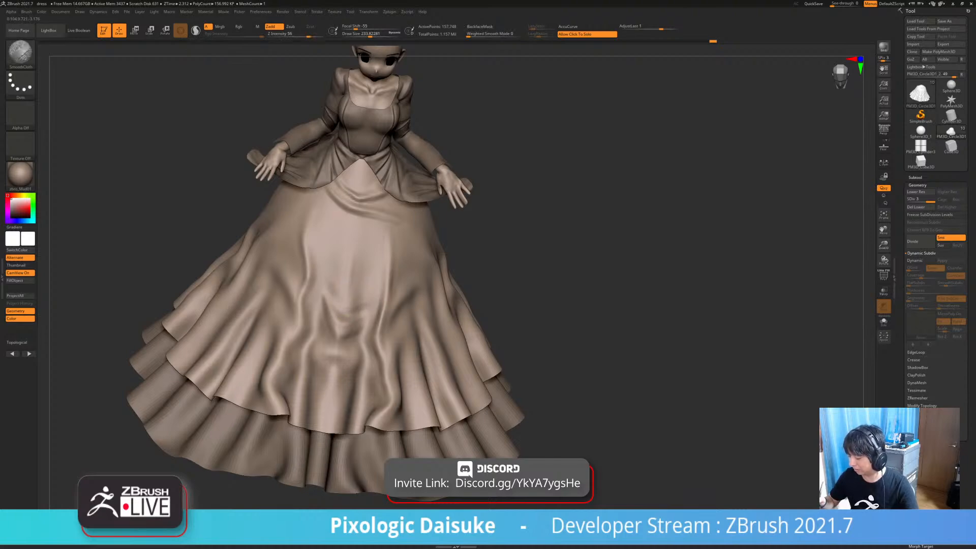
pyautogui.keyDown('shift'); pyautogui.moveTo(352, 301); pyautogui.dragTo(359, 304); pyautogui.keyUp('shift')
pyautogui.moveTo(359, 304); pyautogui.dragTo(357, 272, button='right')
pyautogui.keyDown('shift'); pyautogui.moveTo(346, 310); pyautogui.dragTo(342, 324); pyautogui.keyUp('shift')
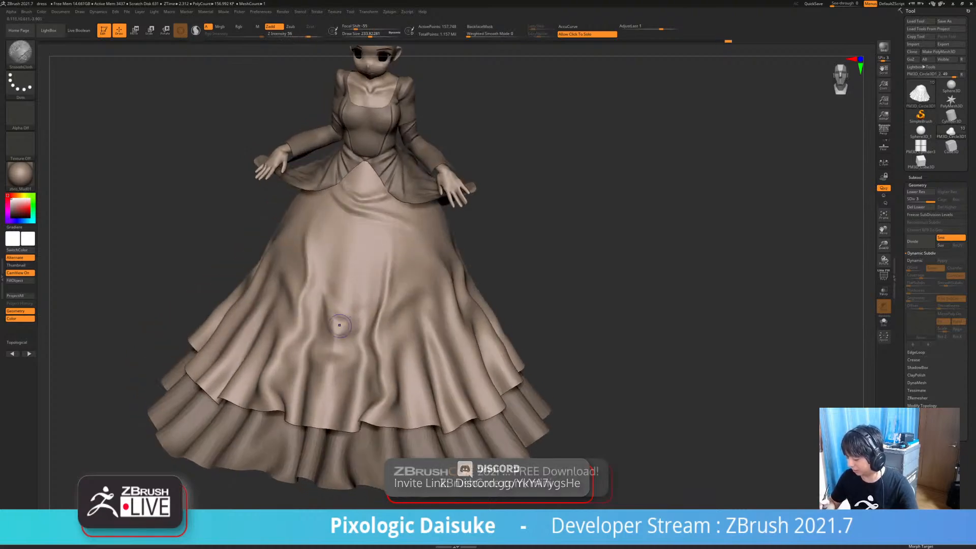
pyautogui.moveTo(343, 321); pyautogui.dragTo(348, 348, button='right')
# Sculpt deeper V-shaped drape folds in the middle of the skirt's front and smooth their edges
pyautogui.moveTo(320, 291); pyautogui.dragTo(343, 337)
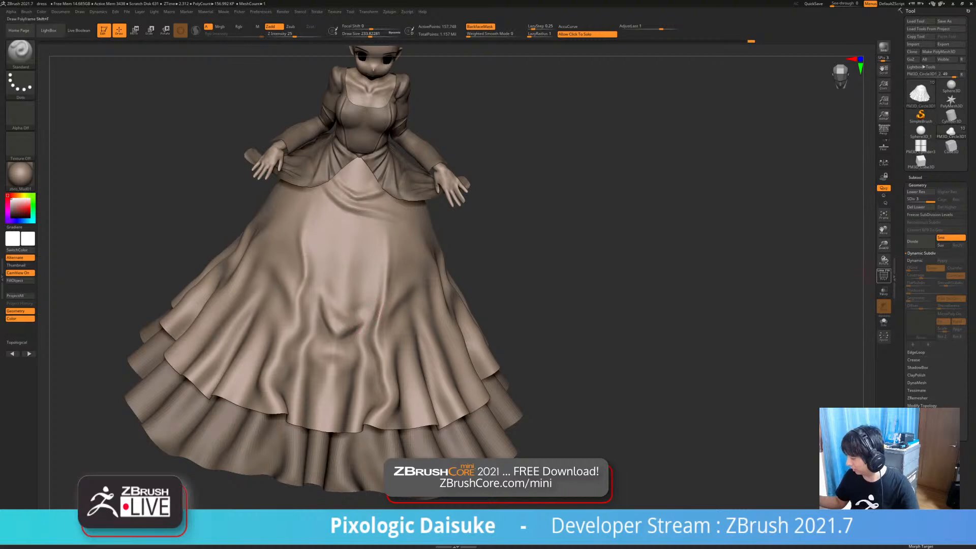
pyautogui.click(884, 275)
pyautogui.click(883, 275)
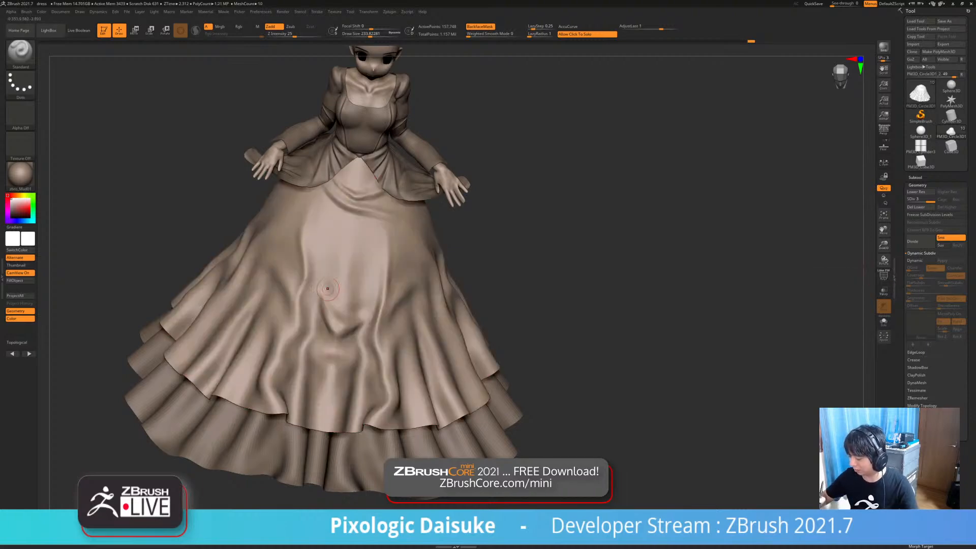
pyautogui.moveTo(327, 283); pyautogui.dragTo(357, 308)
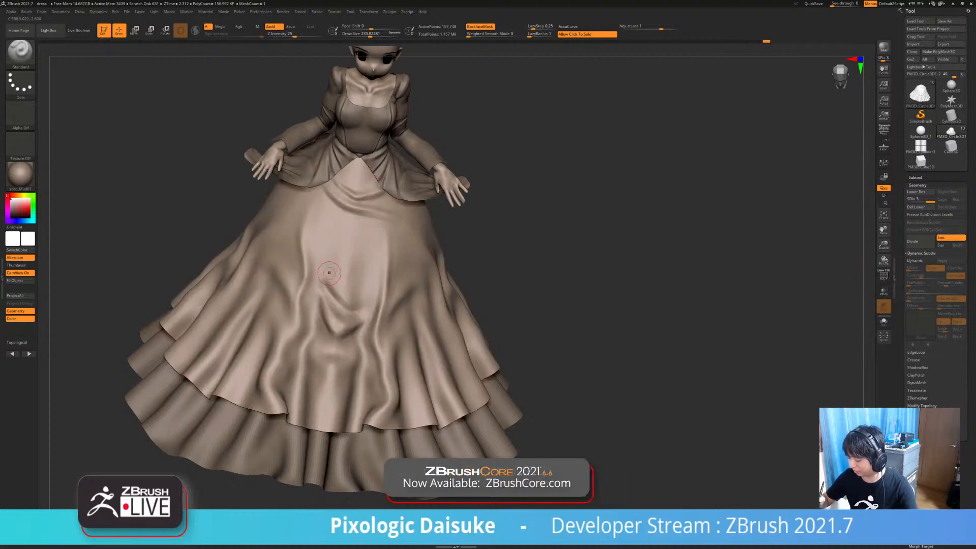
pyautogui.press('shift')
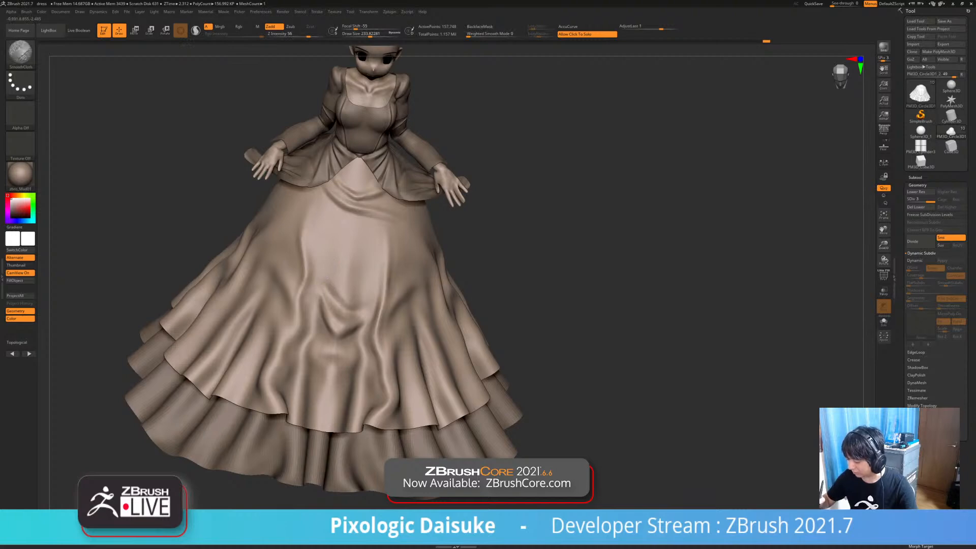
pyautogui.moveTo(570, 285)
pyautogui.keyDown('ctrl'); pyautogui.mouseDown(button='right')
pyautogui.moveTo(570, 224)
pyautogui.moveTo(600, 193)
pyautogui.moveTo(601, 297)
pyautogui.mouseUp(button='right'); pyautogui.keyUp('ctrl')
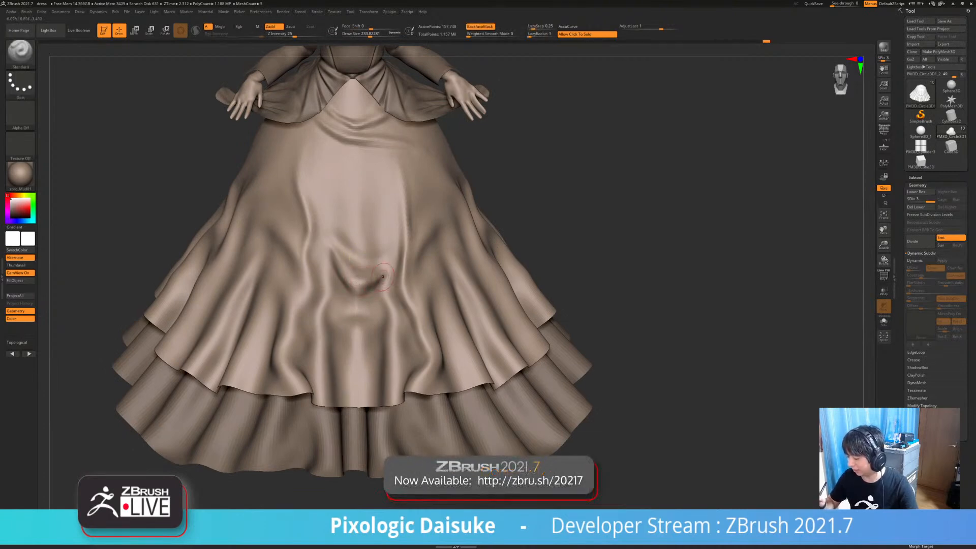
pyautogui.press('shift')
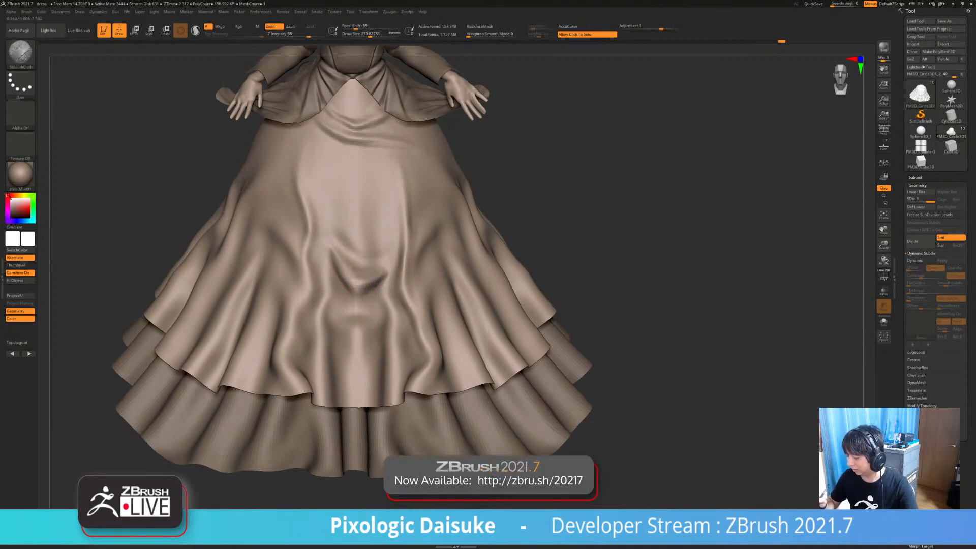
# Inspect the polygon density of the V-shaped skirt fold up close with the polyframe displayed, and hide the polyframe again
pyautogui.hotkey('shift', 'f')
pyautogui.keyDown('ctrl'); pyautogui.moveTo(544, 303); pyautogui.dragTo(544, 356, button='right'); pyautogui.keyUp('ctrl')
pyautogui.moveTo(152, 277)
pyautogui.keyDown('alt'); pyautogui.mouseDown(button='right')
pyautogui.moveTo(327, 276)
pyautogui.moveTo(327, 346)
pyautogui.mouseUp(button='right'); pyautogui.keyUp('alt')
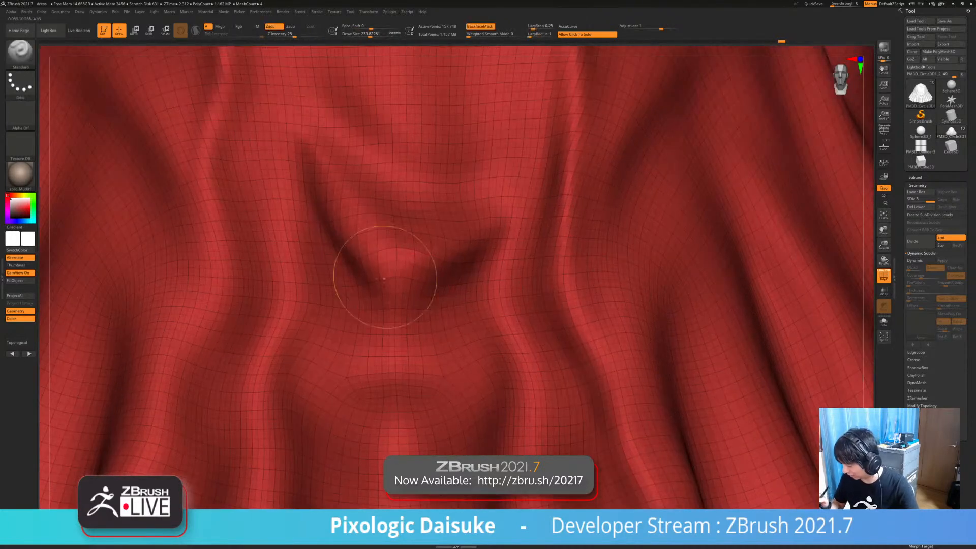
pyautogui.keyDown('ctrl'); pyautogui.moveTo(385, 265); pyautogui.dragTo(385, 305, button='right'); pyautogui.keyUp('ctrl')
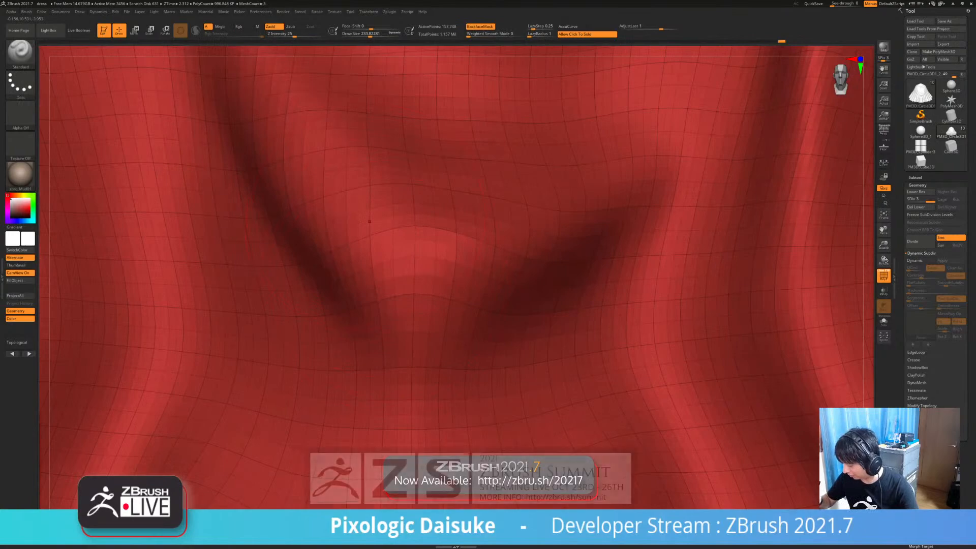
pyautogui.moveTo(369, 222)
pyautogui.keyDown('ctrl'); pyautogui.mouseDown(button='right')
pyautogui.moveTo(370, 181)
pyautogui.moveTo(370, 346)
pyautogui.moveTo(370, 300)
pyautogui.moveTo(544, 282)
pyautogui.moveTo(455, 279)
pyautogui.moveTo(456, 239)
pyautogui.mouseUp(button='right'); pyautogui.keyUp('ctrl')
pyautogui.hotkey('shift', 'f')
pyautogui.keyDown('alt'); pyautogui.moveTo(413, 274); pyautogui.dragTo(354, 264, button='right'); pyautogui.keyUp('alt')
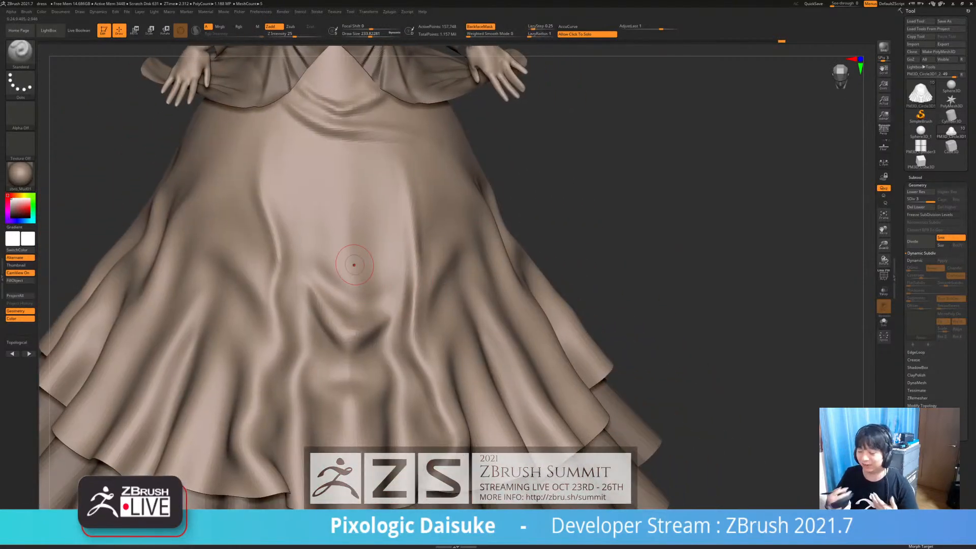
# Smooth the V-shaped fold on the skirt's lower front, reducing the brush size to about 190
pyautogui.press('shift')
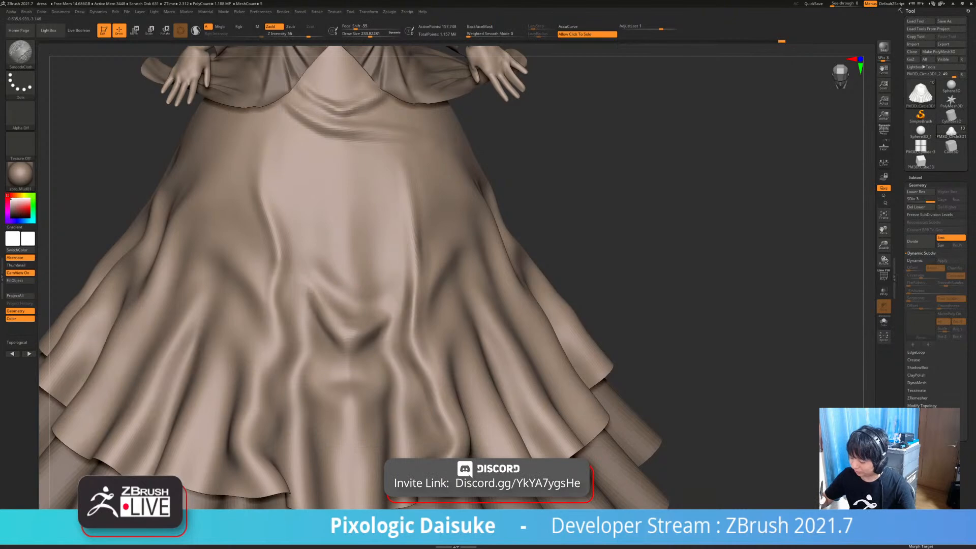
pyautogui.moveTo(328, 308); pyautogui.dragTo(351, 337)
pyautogui.keyDown('ctrl'); pyautogui.moveTo(354, 330); pyautogui.dragTo(359, 244, button='right'); pyautogui.keyUp('ctrl')
pyautogui.click(368, 34)
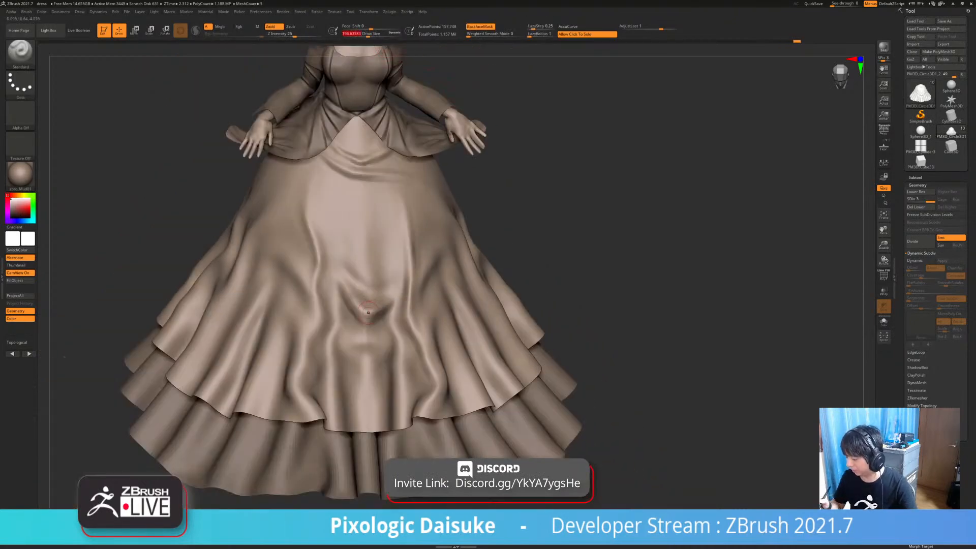
pyautogui.moveTo(368, 313)
pyautogui.mouseDown(button='right')
pyautogui.moveTo(387, 313)
pyautogui.moveTo(370, 315)
pyautogui.mouseUp(button='right')
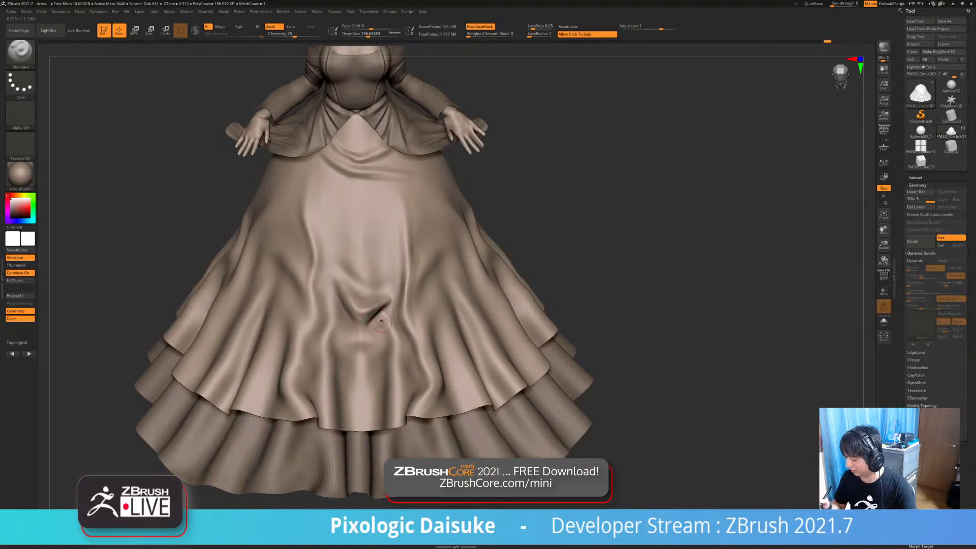
pyautogui.press('shift')
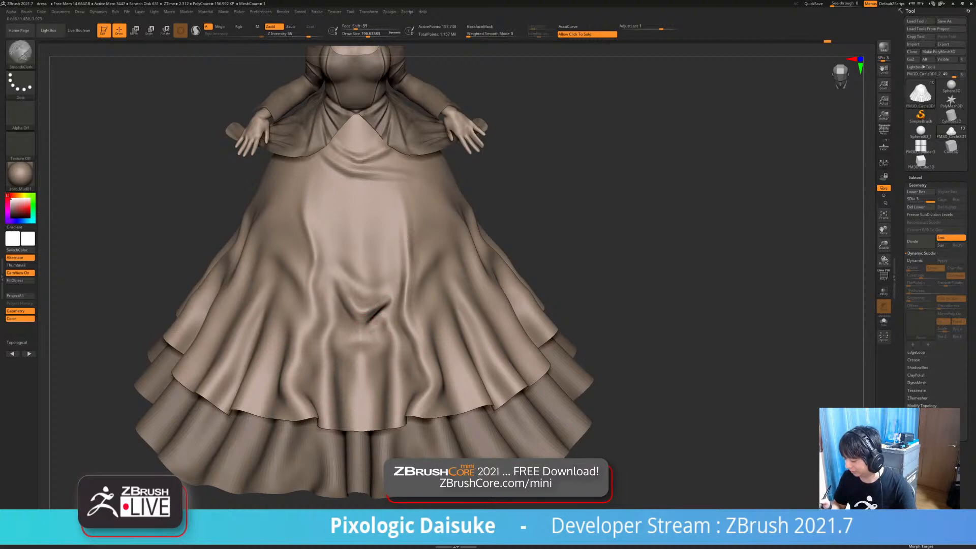
pyautogui.moveTo(358, 337); pyautogui.dragTo(386, 338)
pyautogui.press('shift')
pyautogui.press('f')
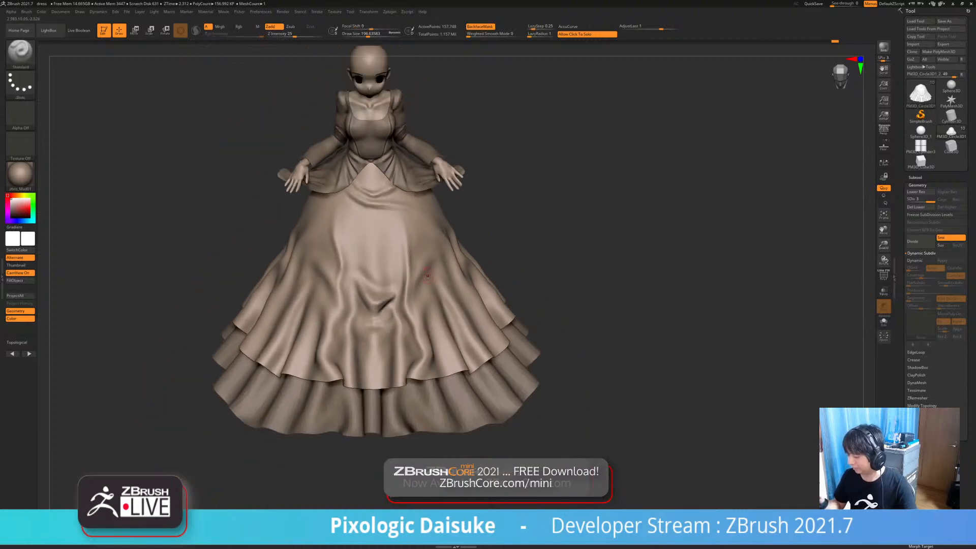
# Enlarge the brush to about 318 and sculpt diagonal folds down the skirt's upper front
pyautogui.moveTo(361, 238); pyautogui.dragTo(357, 228, button='right')
pyautogui.press(']')
pyautogui.moveTo(375, 270); pyautogui.dragTo(355, 227)
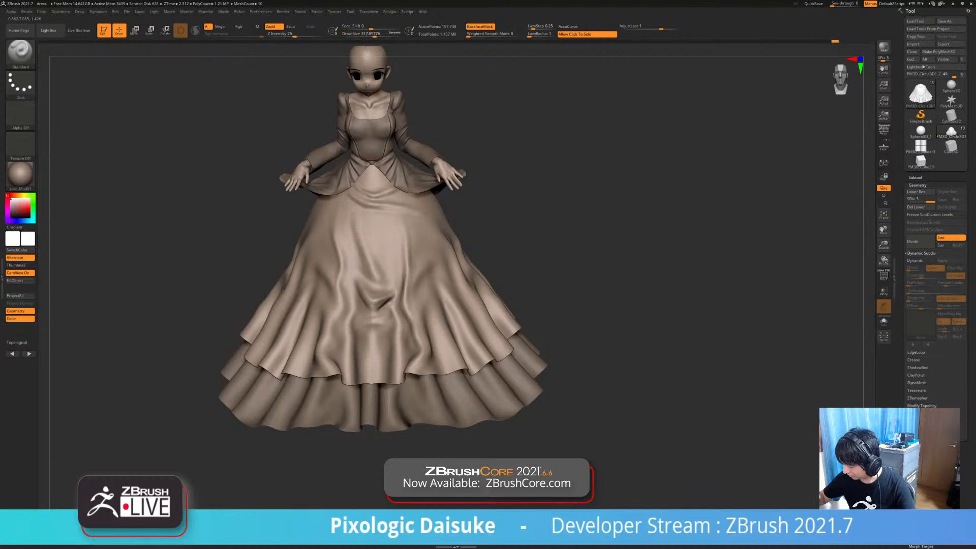
pyautogui.moveTo(373, 269)
pyautogui.mouseDown()
pyautogui.moveTo(352, 219)
pyautogui.moveTo(364, 235)
pyautogui.mouseUp()
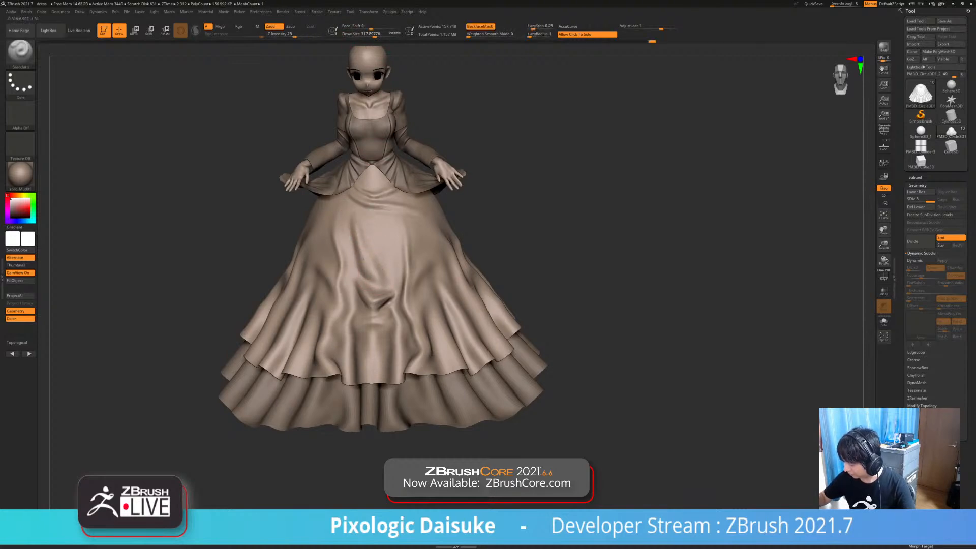
pyautogui.press('shift')
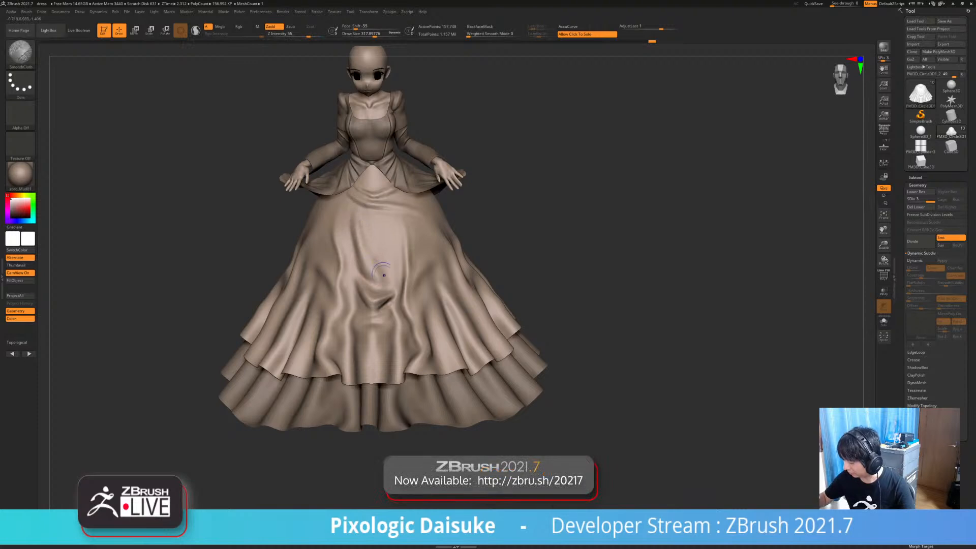
# Smooth the diagonal folds on the skirt's upper front, temporarily isolating the skirt from the rest of the figure
pyautogui.hotkey('ctrl', 'shift', 's')
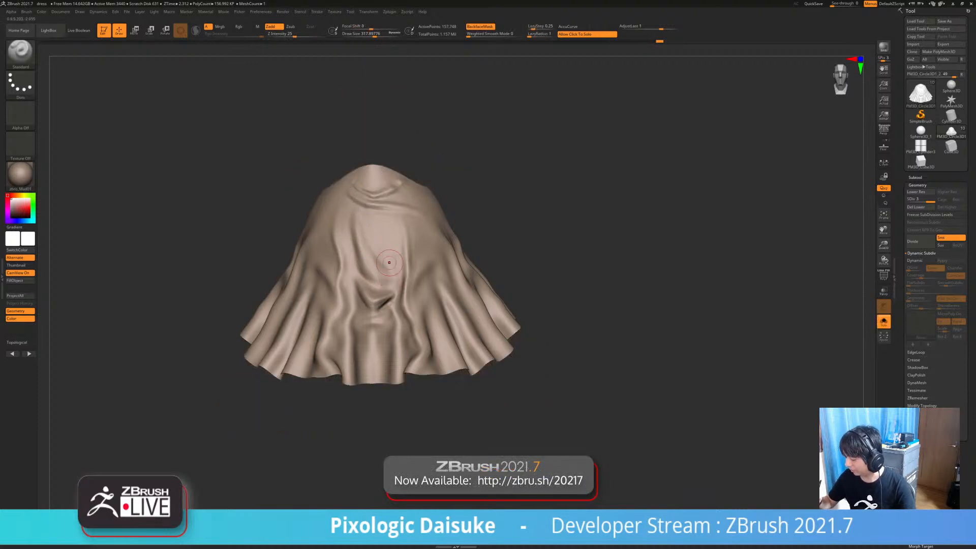
pyautogui.press('shift')
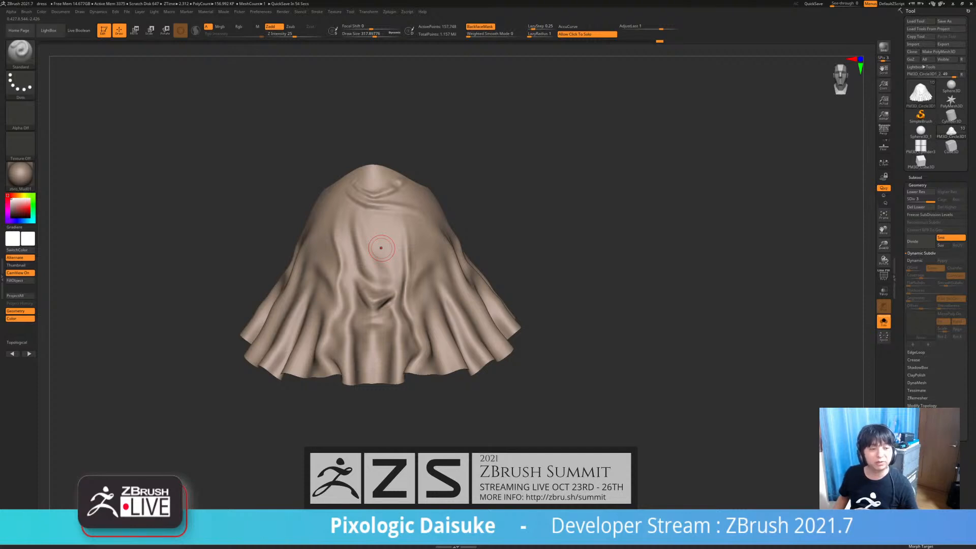
pyautogui.moveTo(381, 248)
pyautogui.mouseDown(button='right')
pyautogui.moveTo(374, 245)
pyautogui.moveTo(384, 241)
pyautogui.mouseUp(button='right')
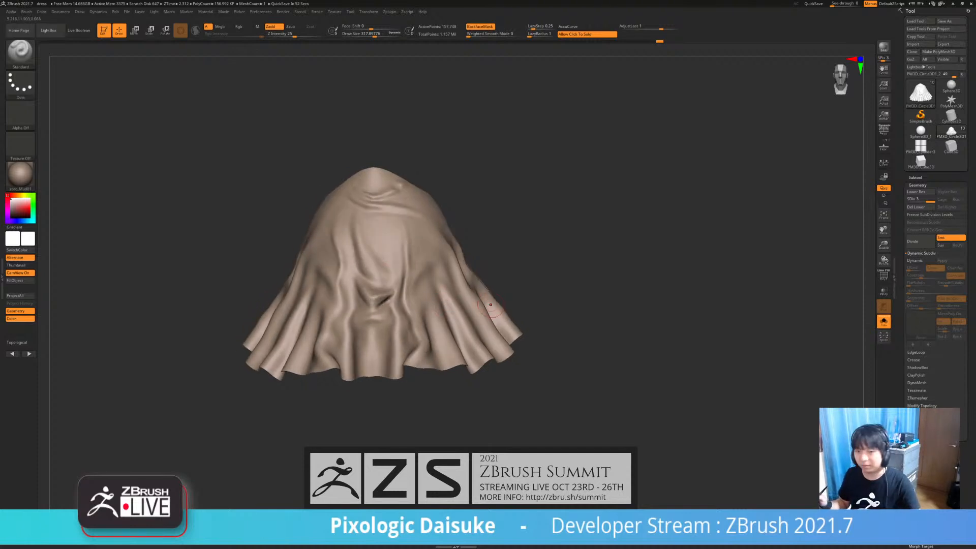
pyautogui.click(521, 318)
pyautogui.moveTo(521, 321)
pyautogui.keyDown('ctrl'); pyautogui.mouseDown(button='right')
pyautogui.moveTo(526, 369)
pyautogui.moveTo(524, 351)
pyautogui.mouseUp(button='right'); pyautogui.keyUp('ctrl')
pyautogui.keyDown('ctrl'); pyautogui.moveTo(408, 259); pyautogui.dragTo(408, 246, button='right'); pyautogui.keyUp('ctrl')
pyautogui.keyDown('alt'); pyautogui.moveTo(407, 247); pyautogui.dragTo(377, 254, button='right'); pyautogui.keyUp('alt')
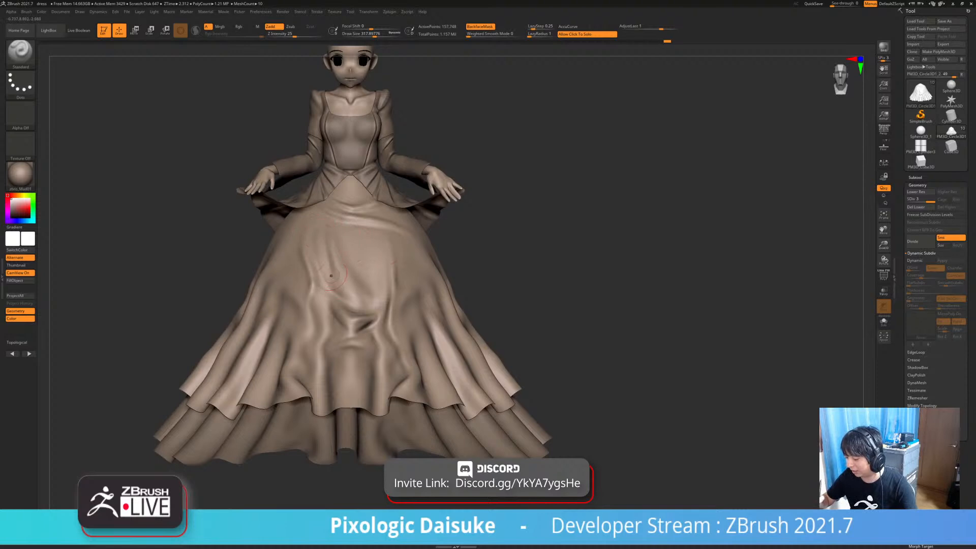
pyautogui.press('shift')
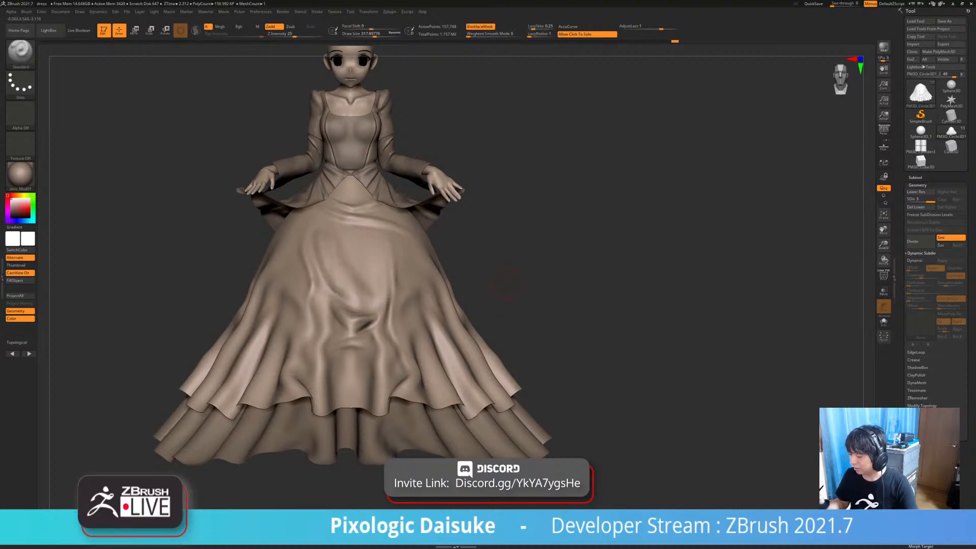
# Try the DamStandard brush on the folds just below the bodice's front point
pyautogui.keyDown('alt'); pyautogui.moveTo(411, 285); pyautogui.dragTo(413, 304, button='right'); pyautogui.keyUp('alt')
pyautogui.click(20, 52)
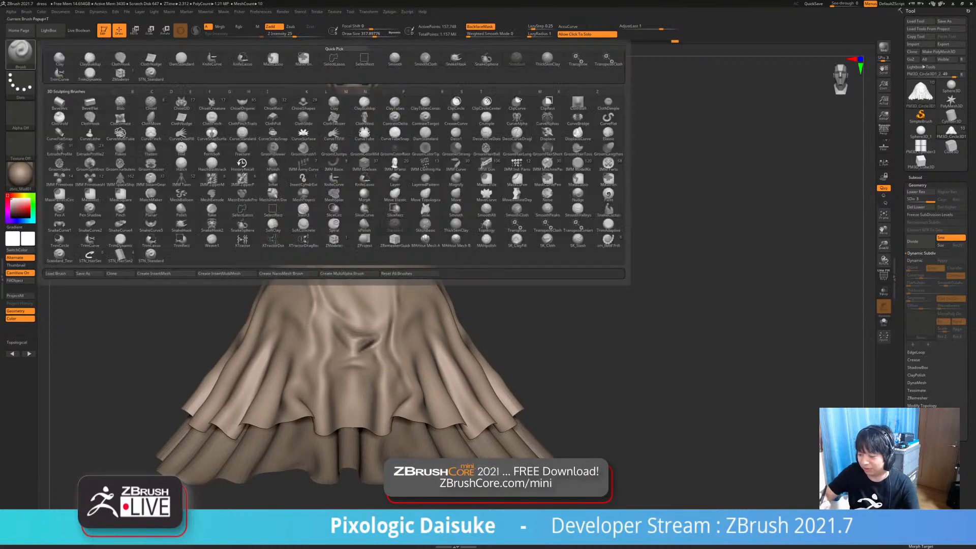
pyautogui.press('d')
pyautogui.press('s')
pyautogui.moveTo(337, 219); pyautogui.dragTo(344, 211, button='right')
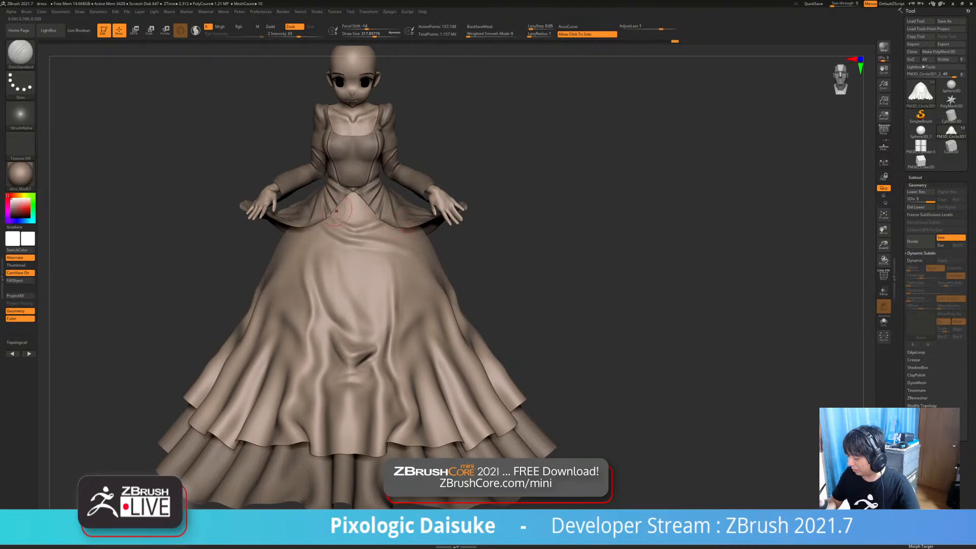
pyautogui.moveTo(349, 224); pyautogui.dragTo(389, 214)
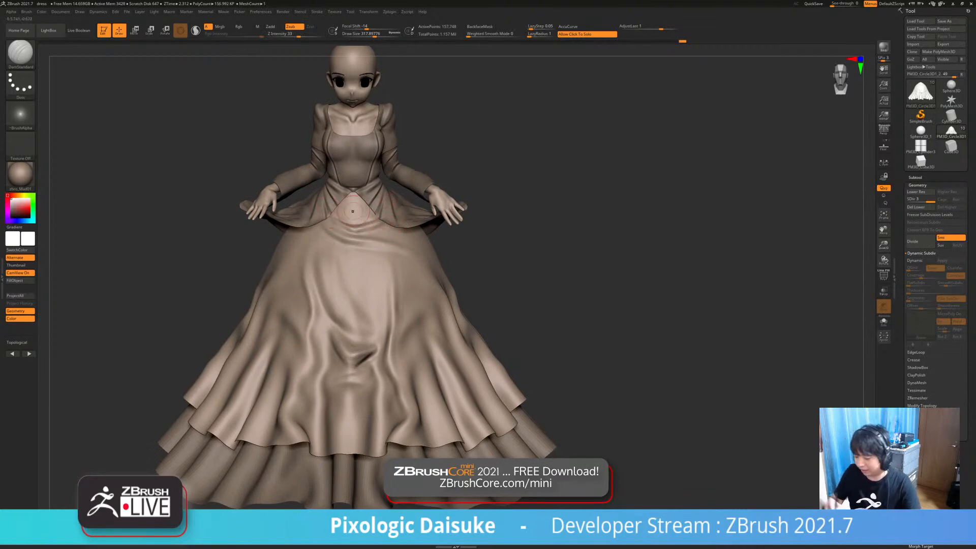
# Switch to the Paint brush and pick black as the paint colour
pyautogui.press('b')
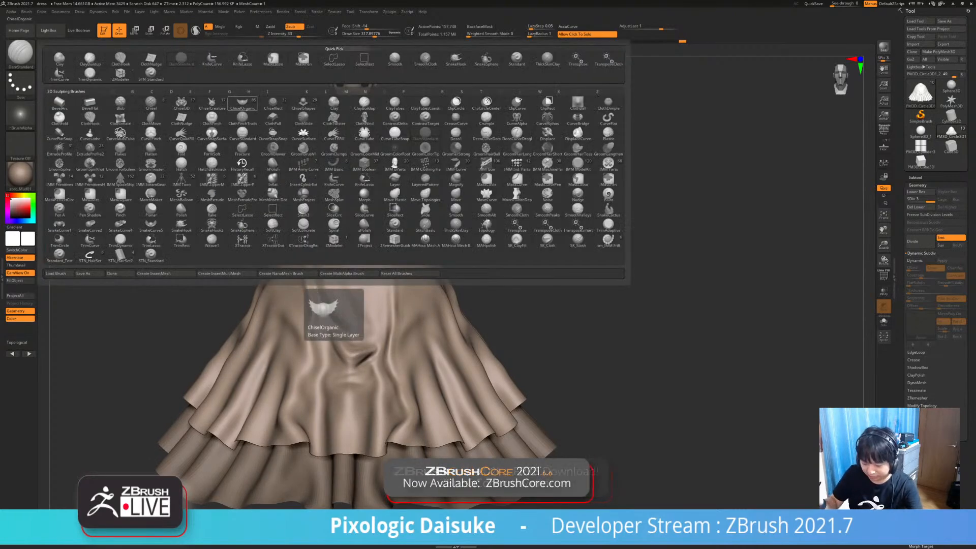
pyautogui.press('p')
pyautogui.press('a')
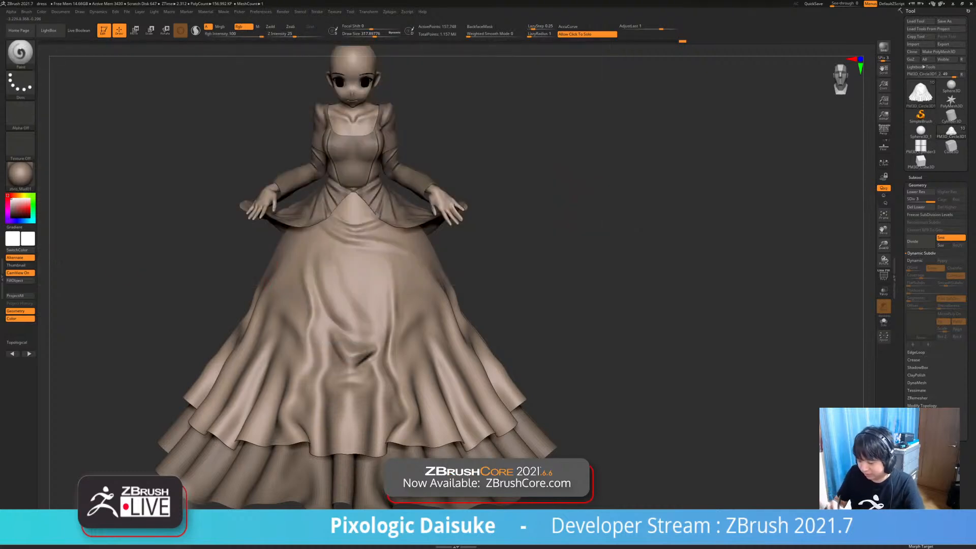
pyautogui.click(11, 217)
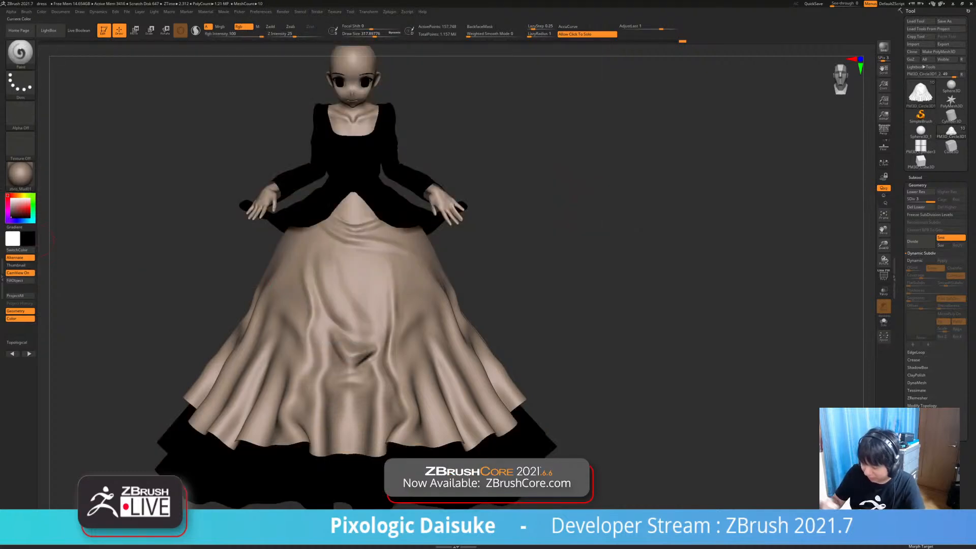
# Test a paint stroke below the waist, undo it, and set the brush size to about 90
pyautogui.click(354, 34)
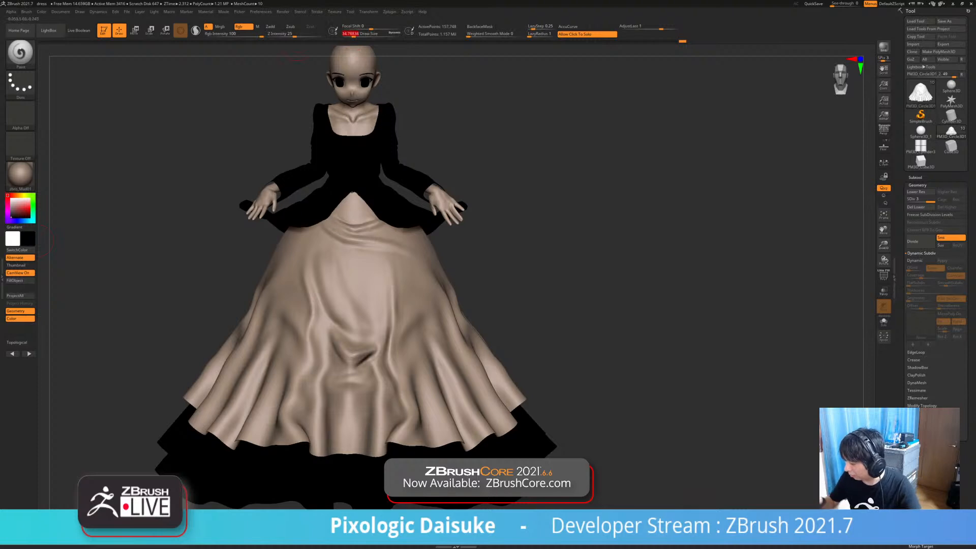
pyautogui.click(351, 34)
pyautogui.moveTo(334, 219); pyautogui.dragTo(338, 233, button='right')
pyautogui.moveTo(328, 218)
pyautogui.mouseDown()
pyautogui.moveTo(349, 230)
pyautogui.moveTo(380, 219)
pyautogui.mouseUp()
pyautogui.click(360, 34)
pyautogui.hotkey('ctrl', 'z')
# Paint black curved fold guides across the skirt's front, just below the bodice point
pyautogui.keyDown('alt'); pyautogui.moveTo(343, 225); pyautogui.dragTo(327, 220, button='right'); pyautogui.keyUp('alt')
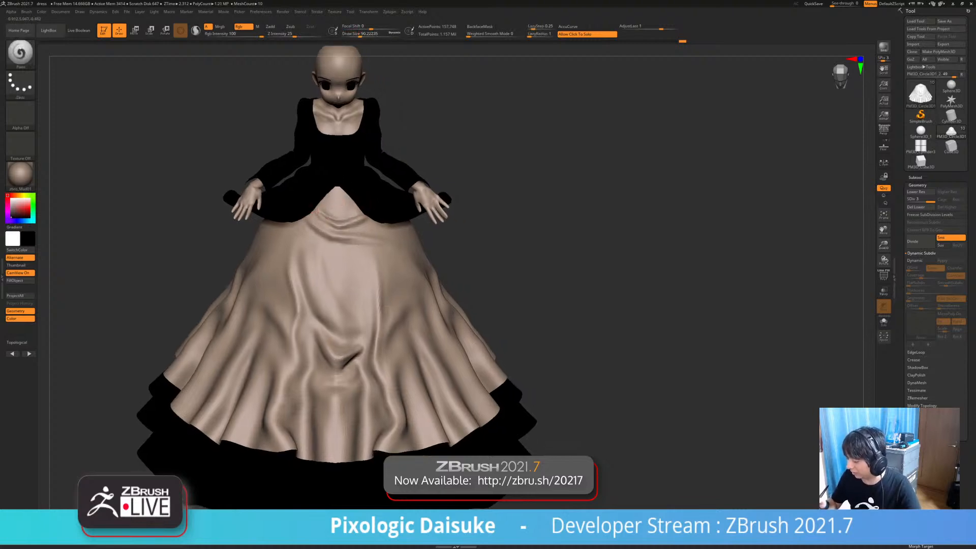
pyautogui.moveTo(362, 219)
pyautogui.mouseDown()
pyautogui.moveTo(341, 225)
pyautogui.moveTo(317, 213)
pyautogui.moveTo(338, 225)
pyautogui.mouseUp()
pyautogui.keyDown('ctrl'); pyautogui.moveTo(345, 223); pyautogui.dragTo(332, 240, button='right'); pyautogui.keyUp('ctrl')
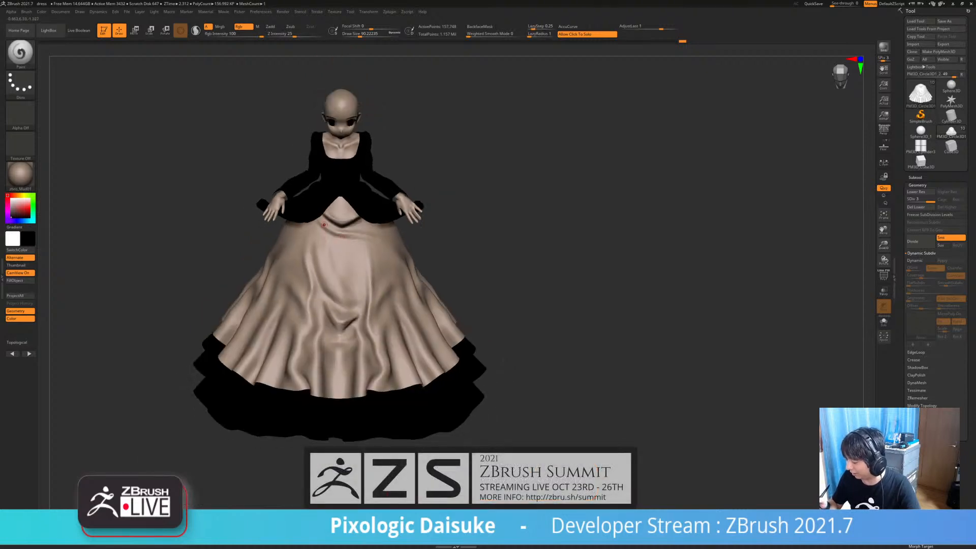
pyautogui.moveTo(341, 235); pyautogui.dragTo(398, 247)
# Paint sweeping black drape curves from both hips across the skirt's front, plus a lower curve under them
pyautogui.moveTo(328, 267); pyautogui.dragTo(323, 242, button='right')
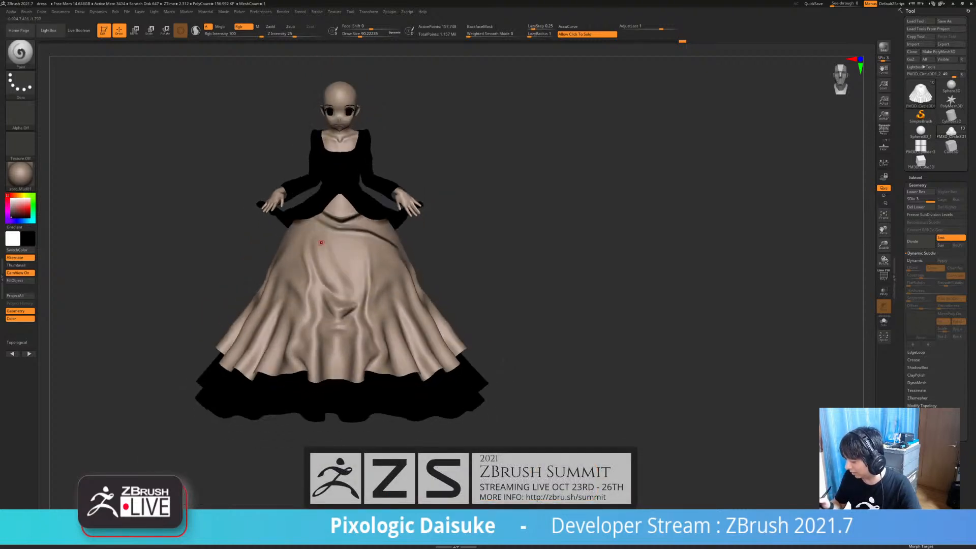
pyautogui.moveTo(297, 232)
pyautogui.mouseDown()
pyautogui.moveTo(326, 283)
pyautogui.moveTo(375, 292)
pyautogui.mouseUp()
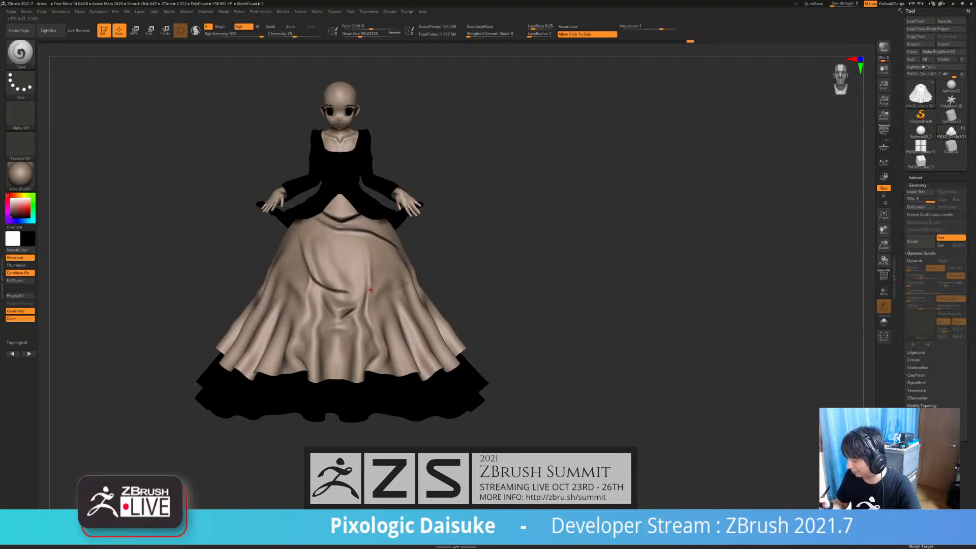
pyautogui.moveTo(297, 233)
pyautogui.mouseDown()
pyautogui.moveTo(315, 284)
pyautogui.moveTo(369, 290)
pyautogui.mouseUp()
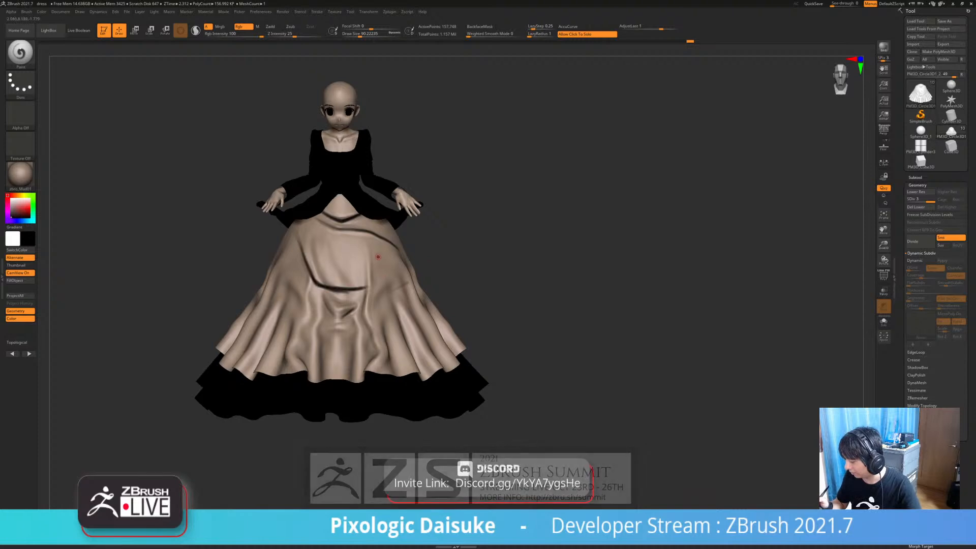
pyautogui.moveTo(391, 255)
pyautogui.mouseDown()
pyautogui.moveTo(326, 279)
pyautogui.moveTo(393, 256)
pyautogui.mouseUp()
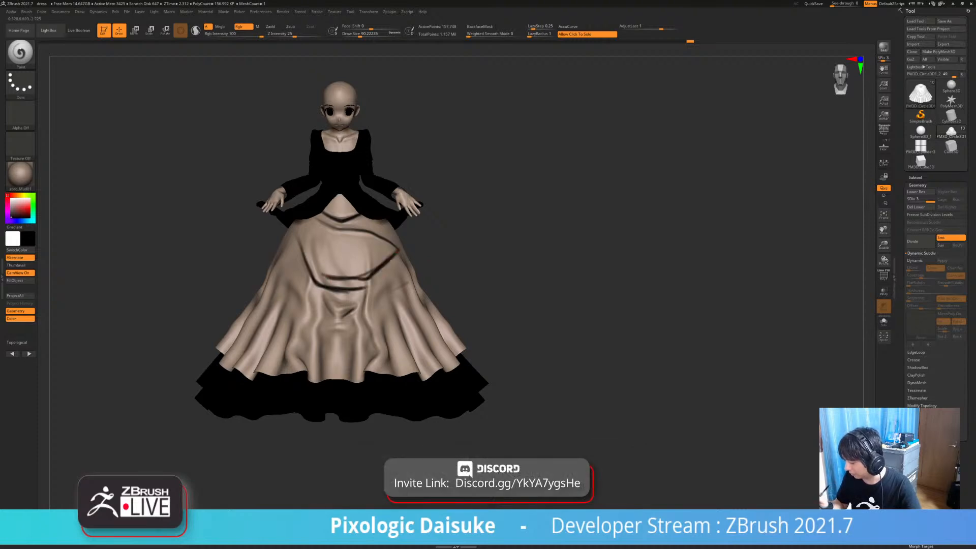
pyautogui.moveTo(294, 296); pyautogui.dragTo(342, 326)
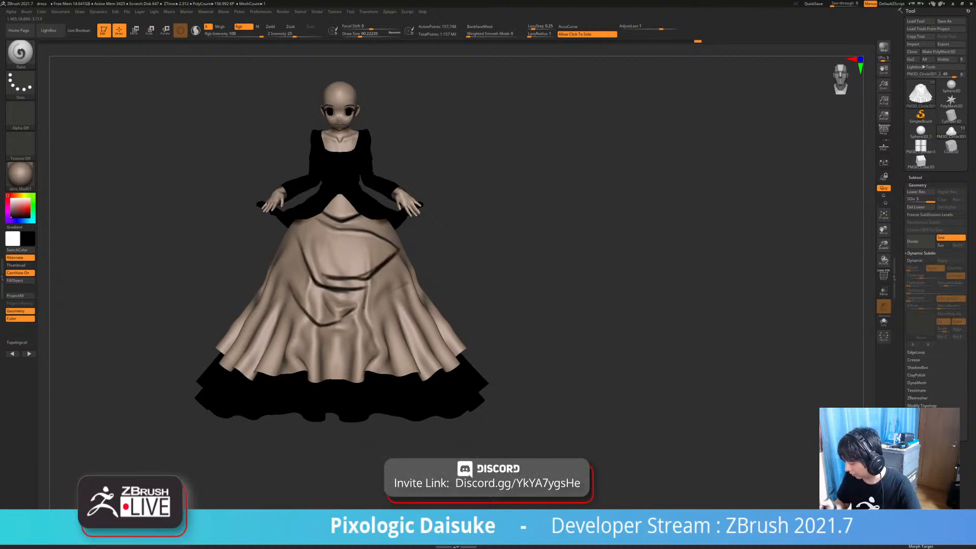
# Try extra drape curves near the hem and vertical lines down the skirt's front, and undo these strokes
pyautogui.moveTo(399, 303); pyautogui.dragTo(338, 340)
pyautogui.moveTo(267, 334)
pyautogui.mouseDown()
pyautogui.moveTo(305, 371)
pyautogui.moveTo(331, 377)
pyautogui.mouseUp()
pyautogui.moveTo(414, 338); pyautogui.dragTo(366, 350)
pyautogui.moveTo(315, 240); pyautogui.dragTo(314, 375)
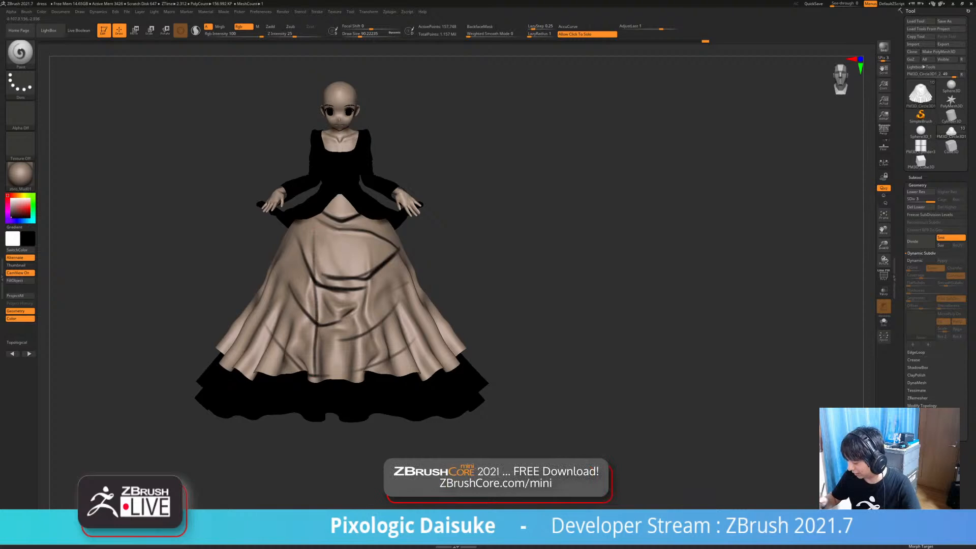
pyautogui.moveTo(356, 255); pyautogui.dragTo(360, 374)
pyautogui.hotkey('ctrl', 'z')
pyautogui.hotkey('ctrl', 'z')
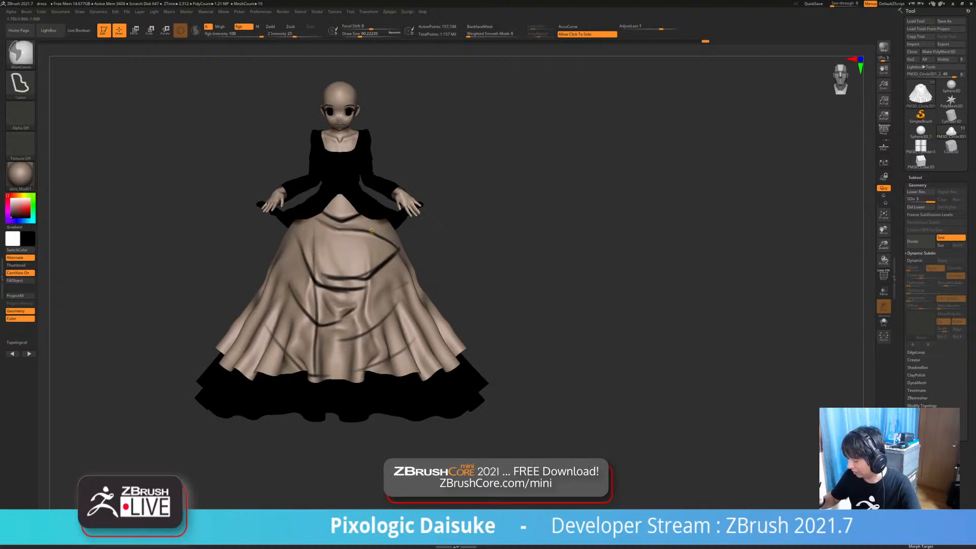
pyautogui.hotkey('ctrl', 'z')
pyautogui.hotkey('ctrl', 'z')
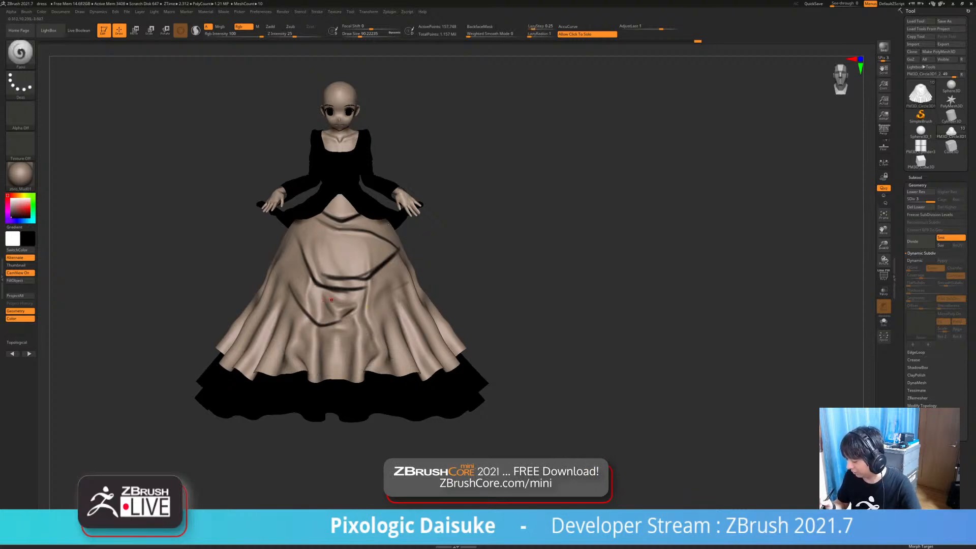
# Darken the V-shaped fold on the skirt's lower front and paint a drape curve on the side below the bodice
pyautogui.keyDown('ctrl'); pyautogui.moveTo(324, 292); pyautogui.dragTo(325, 321, button='right'); pyautogui.keyUp('ctrl')
pyautogui.moveTo(327, 296)
pyautogui.mouseDown()
pyautogui.moveTo(340, 318)
pyautogui.moveTo(365, 308)
pyautogui.mouseUp()
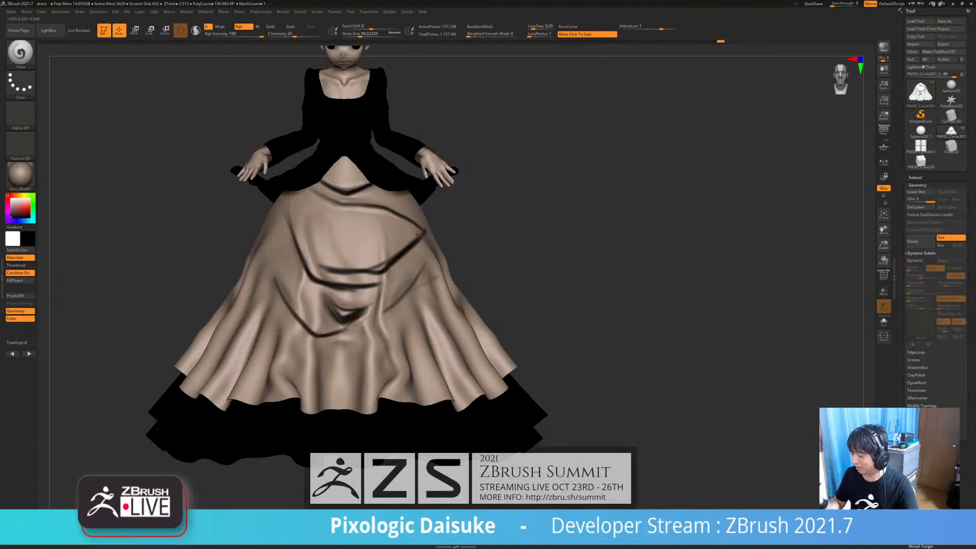
pyautogui.moveTo(539, 285); pyautogui.dragTo(422, 264)
pyautogui.click(600, 219)
pyautogui.moveTo(600, 218); pyautogui.dragTo(549, 219)
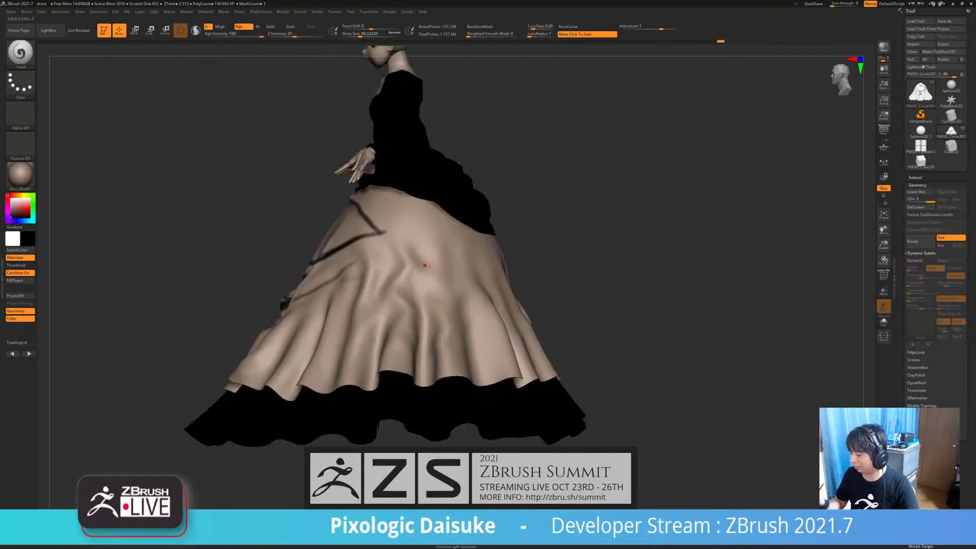
pyautogui.moveTo(374, 202)
pyautogui.mouseDown()
pyautogui.moveTo(430, 227)
pyautogui.moveTo(458, 220)
pyautogui.mouseUp()
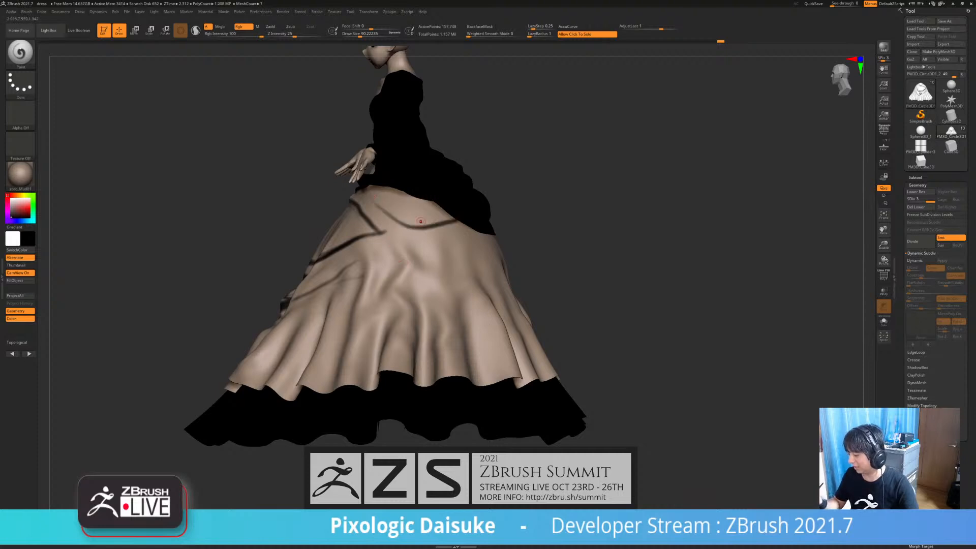
# Paint black drape curves across the back of the isolated skirt and extend the upper one around the side
pyautogui.keyDown('ctrl'); pyautogui.moveTo(488, 476); pyautogui.dragTo(487, 439, button='right'); pyautogui.keyUp('ctrl')
pyautogui.click(564, 277)
pyautogui.moveTo(565, 278); pyautogui.dragTo(388, 265)
pyautogui.moveTo(319, 268)
pyautogui.mouseDown()
pyautogui.moveTo(421, 283)
pyautogui.moveTo(431, 269)
pyautogui.mouseUp()
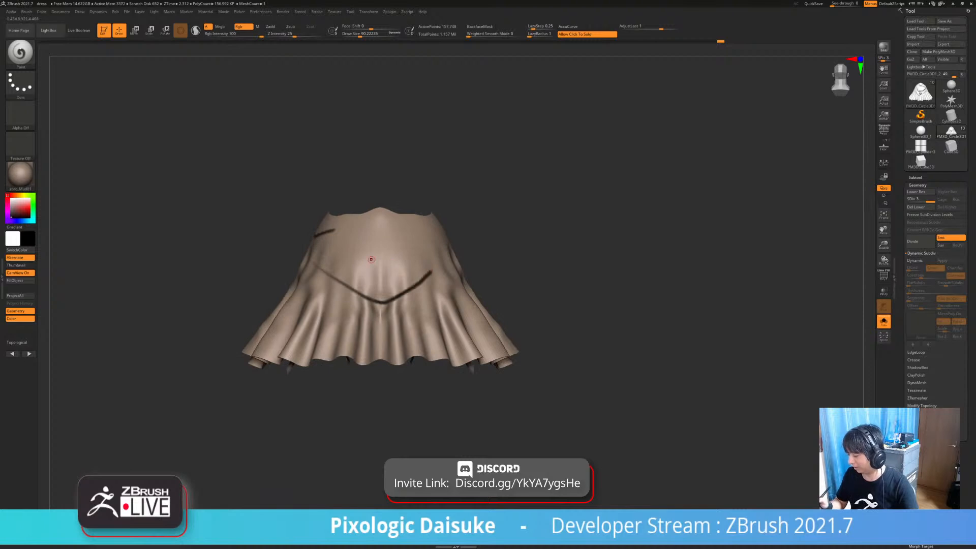
pyautogui.moveTo(363, 263); pyautogui.dragTo(438, 252)
pyautogui.moveTo(351, 260); pyautogui.dragTo(443, 248)
pyautogui.moveTo(600, 290); pyautogui.dragTo(508, 269)
pyautogui.moveTo(461, 236); pyautogui.dragTo(413, 249)
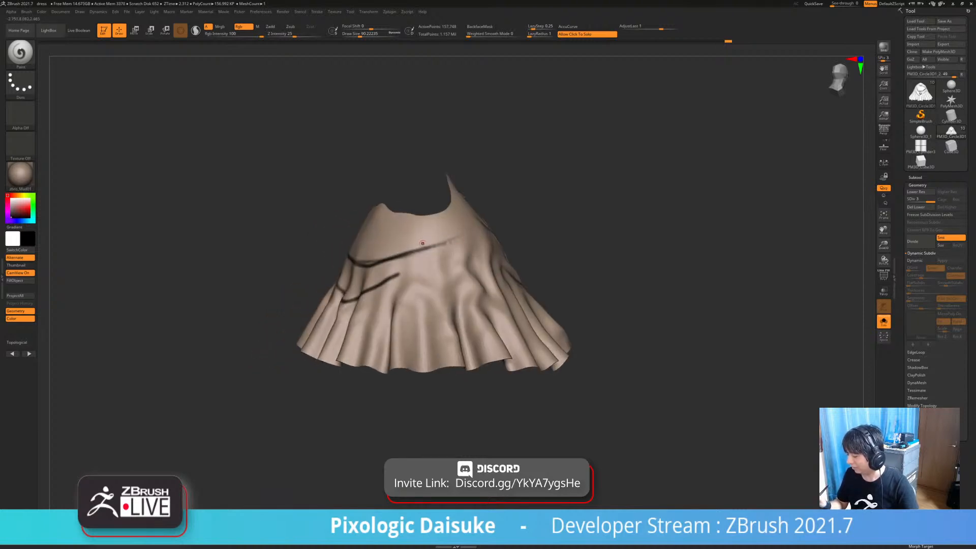
# Complete the two black drape curves across the skirt's back, forming the lower one into a wide V
pyautogui.moveTo(326, 254); pyautogui.dragTo(407, 270)
pyautogui.moveTo(570, 285); pyautogui.dragTo(448, 280)
pyautogui.moveTo(467, 256); pyautogui.dragTo(443, 259, button='right')
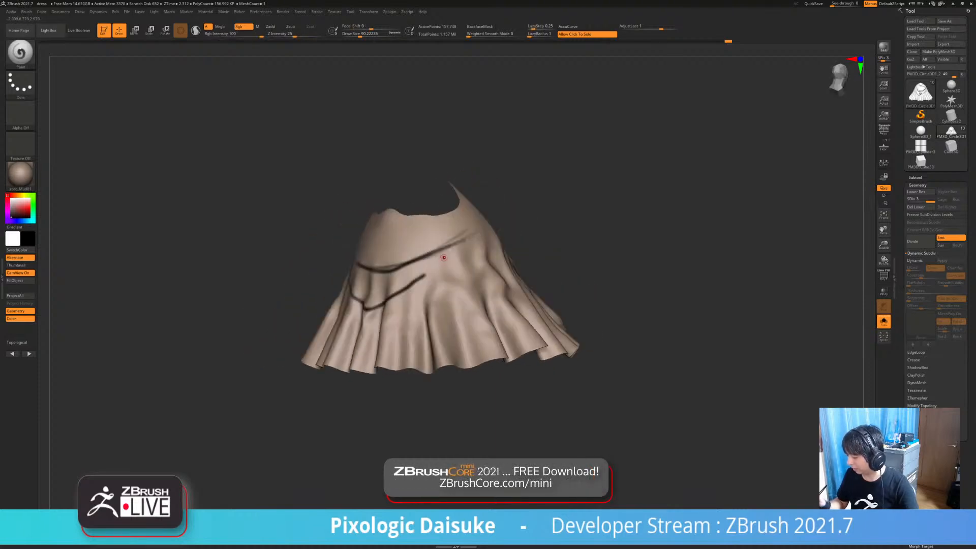
pyautogui.moveTo(438, 263); pyautogui.dragTo(441, 262)
pyautogui.moveTo(367, 312); pyautogui.dragTo(342, 278, button='right')
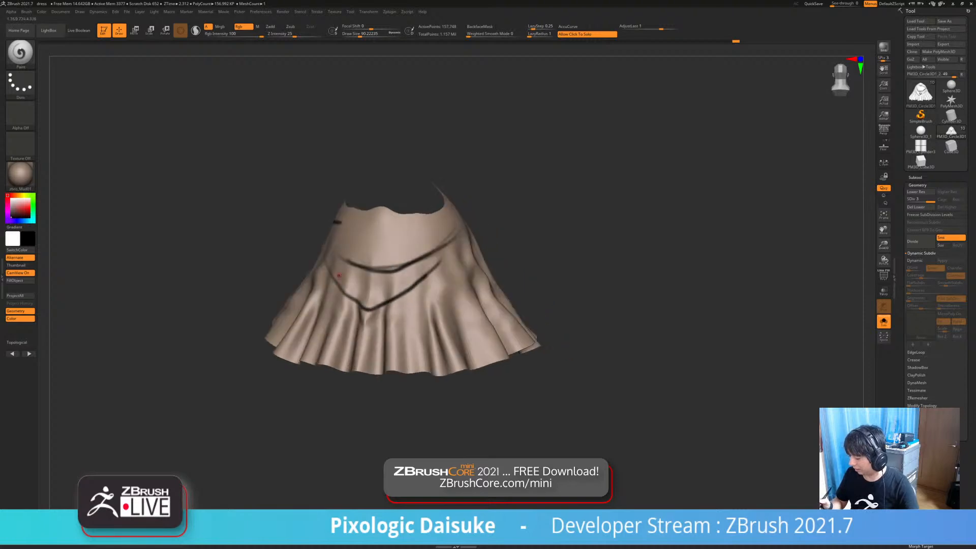
pyautogui.moveTo(377, 304); pyautogui.dragTo(427, 267)
pyautogui.moveTo(429, 270); pyautogui.dragTo(401, 296, button='right')
# Paint linked V-shaped black drape lines in two tiers from the skirt's back around its side
pyautogui.moveTo(371, 302)
pyautogui.mouseDown()
pyautogui.moveTo(425, 307)
pyautogui.moveTo(464, 264)
pyautogui.moveTo(440, 297)
pyautogui.mouseUp()
pyautogui.moveTo(507, 258)
pyautogui.mouseDown(button='right')
pyautogui.moveTo(479, 274)
pyautogui.moveTo(497, 272)
pyautogui.mouseUp(button='right')
pyautogui.moveTo(458, 288)
pyautogui.mouseDown()
pyautogui.moveTo(507, 281)
pyautogui.moveTo(529, 252)
pyautogui.mouseUp()
pyautogui.moveTo(519, 252)
pyautogui.mouseDown(button='right')
pyautogui.moveTo(396, 305)
pyautogui.moveTo(467, 304)
pyautogui.mouseUp(button='right')
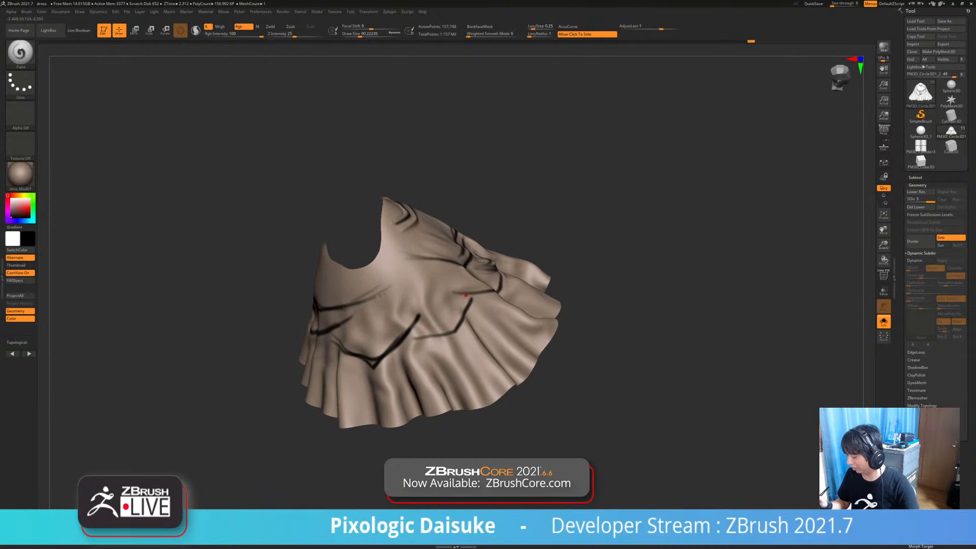
pyautogui.moveTo(368, 313)
pyautogui.mouseDown()
pyautogui.moveTo(415, 308)
pyautogui.moveTo(447, 267)
pyautogui.mouseUp()
pyautogui.moveTo(448, 269)
pyautogui.mouseDown(button='right')
pyautogui.moveTo(397, 272)
pyautogui.moveTo(490, 285)
pyautogui.moveTo(441, 301)
pyautogui.mouseUp(button='right')
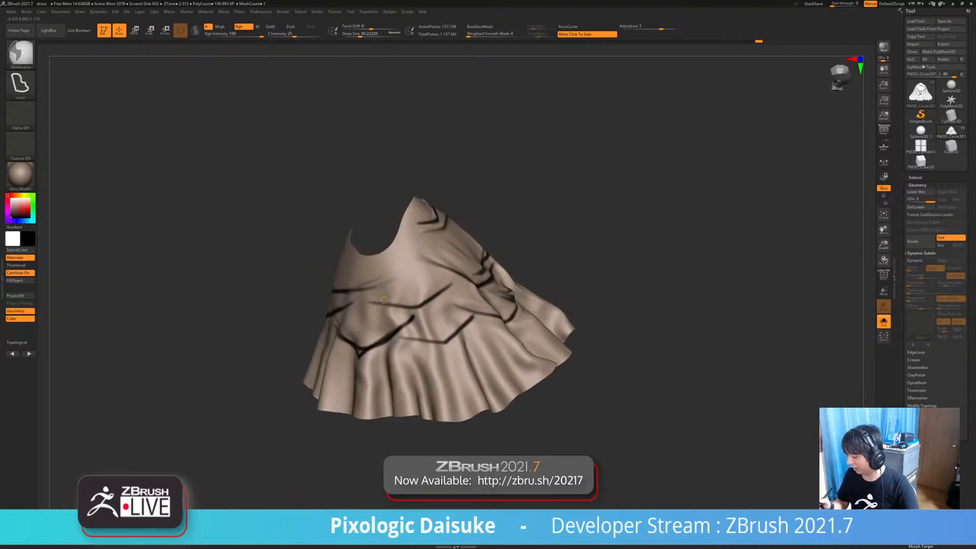
pyautogui.moveTo(435, 285); pyautogui.dragTo(445, 278)
pyautogui.moveTo(457, 282)
pyautogui.keyDown('alt'); pyautogui.mouseDown(button='right')
pyautogui.moveTo(420, 286)
pyautogui.moveTo(473, 300)
pyautogui.moveTo(443, 295)
pyautogui.mouseUp(button='right'); pyautogui.keyUp('alt')
# Show the whole character again and examine the skirt's drape guide lines from the front and sides
pyautogui.click(884, 322)
pyautogui.moveTo(611, 305); pyautogui.dragTo(641, 300, button='right')
pyautogui.moveTo(508, 284)
pyautogui.keyDown('shift'); pyautogui.mouseDown(button='right')
pyautogui.moveTo(495, 252)
pyautogui.moveTo(496, 310)
pyautogui.moveTo(516, 318)
pyautogui.moveTo(498, 323)
pyautogui.mouseUp(button='right'); pyautogui.keyUp('shift')
pyautogui.moveTo(558, 254); pyautogui.dragTo(545, 246, button='right')
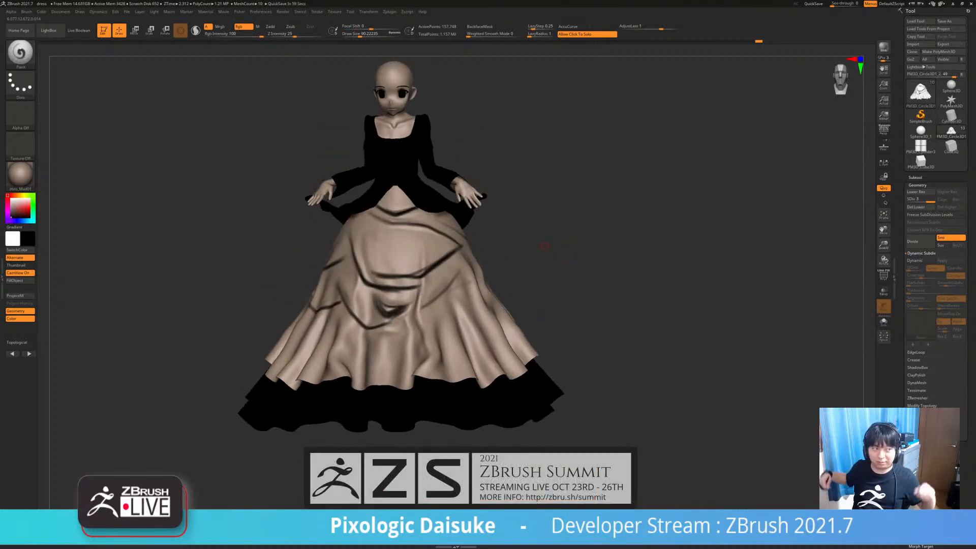
pyautogui.moveTo(443, 171); pyautogui.dragTo(460, 173, button='right')
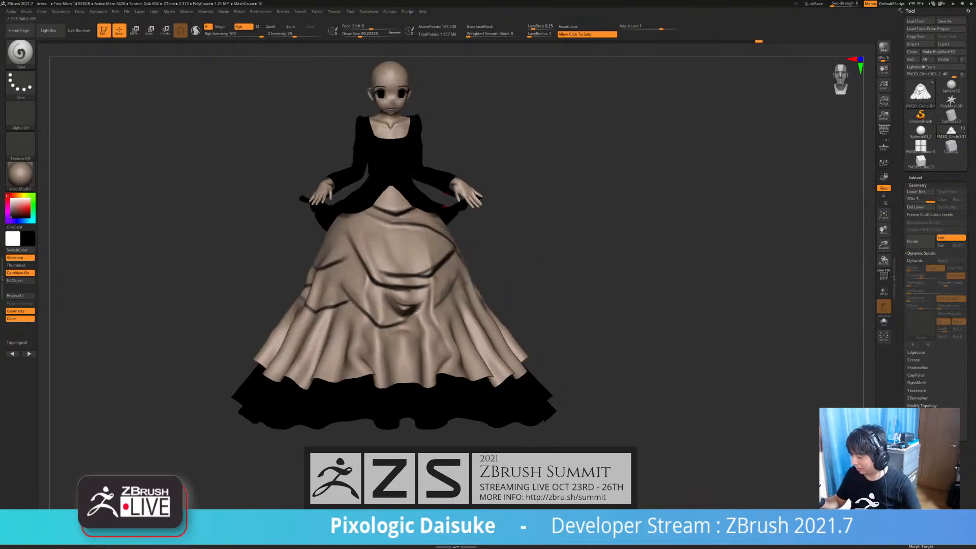
pyautogui.click(445, 208)
pyautogui.click(488, 423)
pyautogui.moveTo(488, 423); pyautogui.dragTo(486, 452, button='right')
pyautogui.moveTo(401, 356); pyautogui.dragTo(303, 239, button='right')
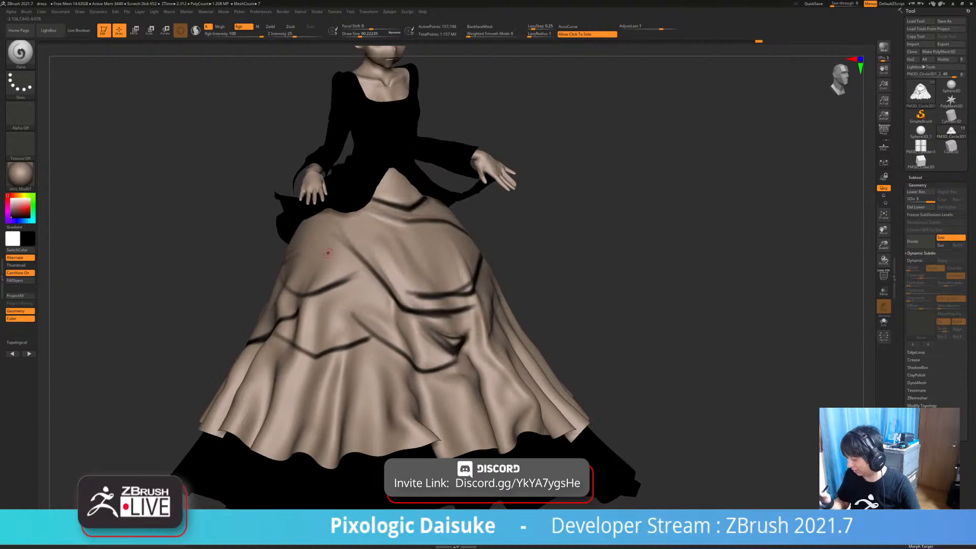
pyautogui.moveTo(325, 271); pyautogui.dragTo(339, 253, button='right')
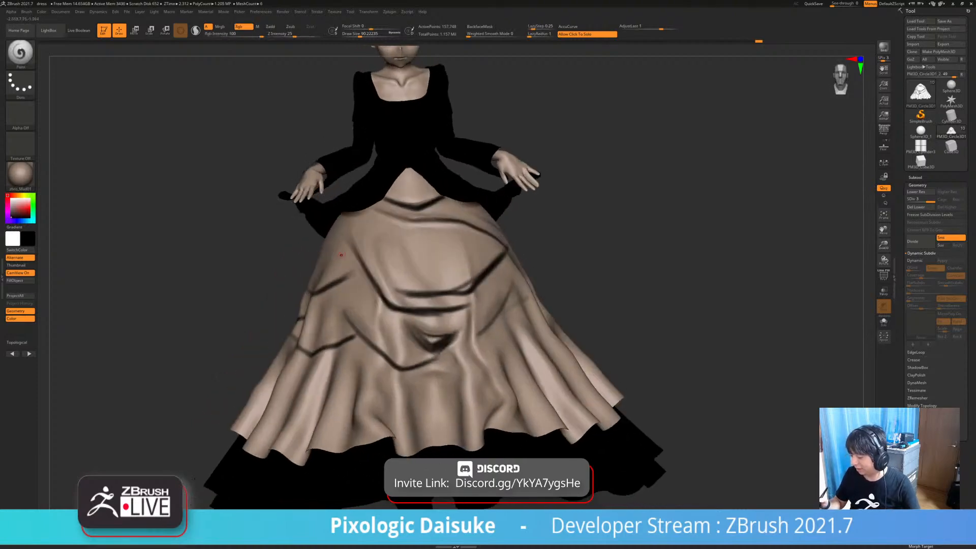
# Set up the SnakeHook brush with a draw size of about 575 and colour painting off for reshaping the skirt
pyautogui.press('b')
pyautogui.press('s')
pyautogui.press('h')
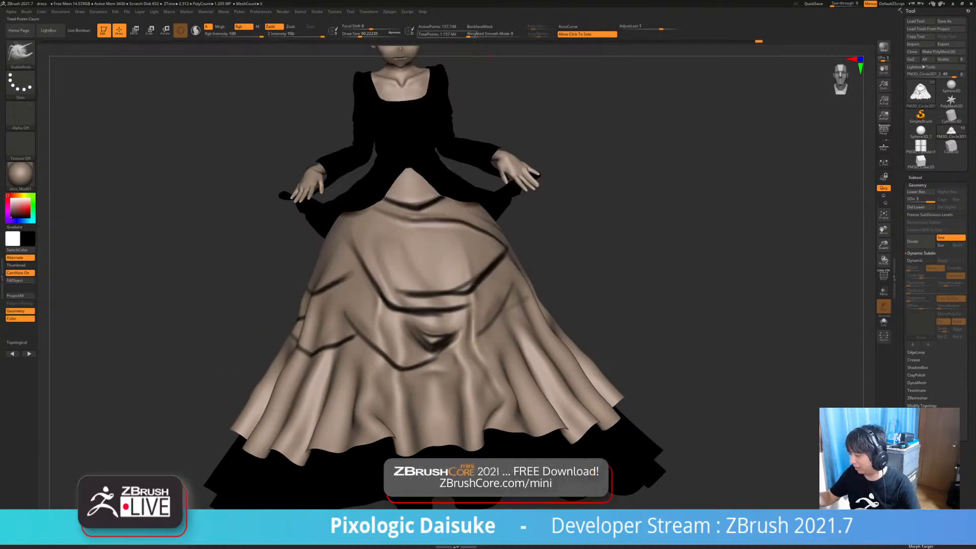
pyautogui.click(369, 34)
pyautogui.moveTo(368, 34); pyautogui.dragTo(386, 34)
pyautogui.moveTo(529, 247)
pyautogui.mouseDown(button='right')
pyautogui.moveTo(495, 256)
pyautogui.moveTo(489, 238)
pyautogui.mouseUp(button='right')
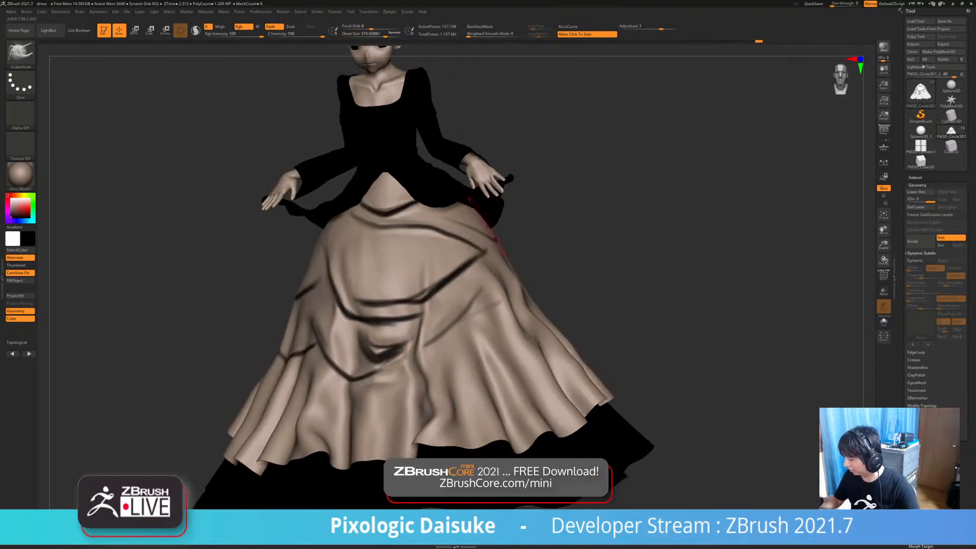
pyautogui.click(270, 26)
pyautogui.click(243, 26)
pyautogui.click(270, 27)
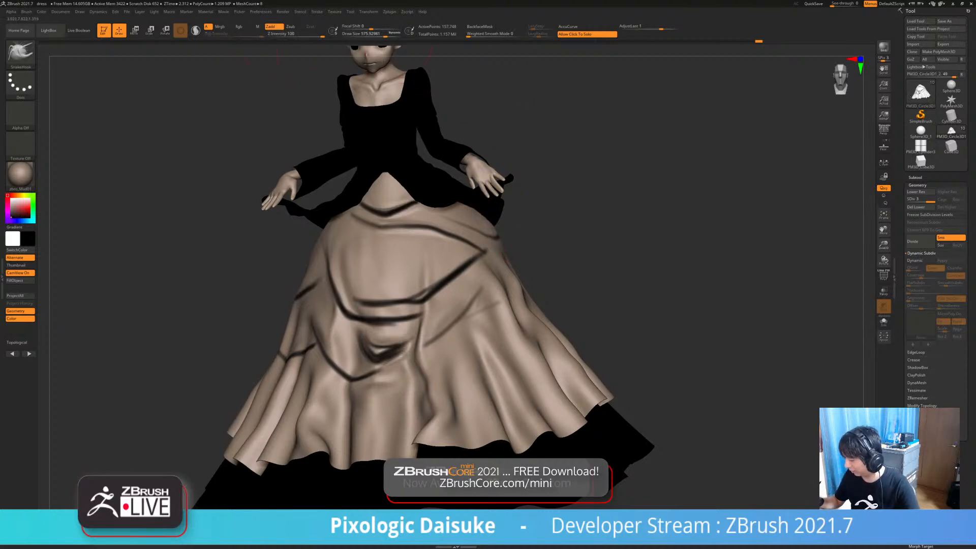
pyautogui.moveTo(534, 244); pyautogui.dragTo(491, 258, button='right')
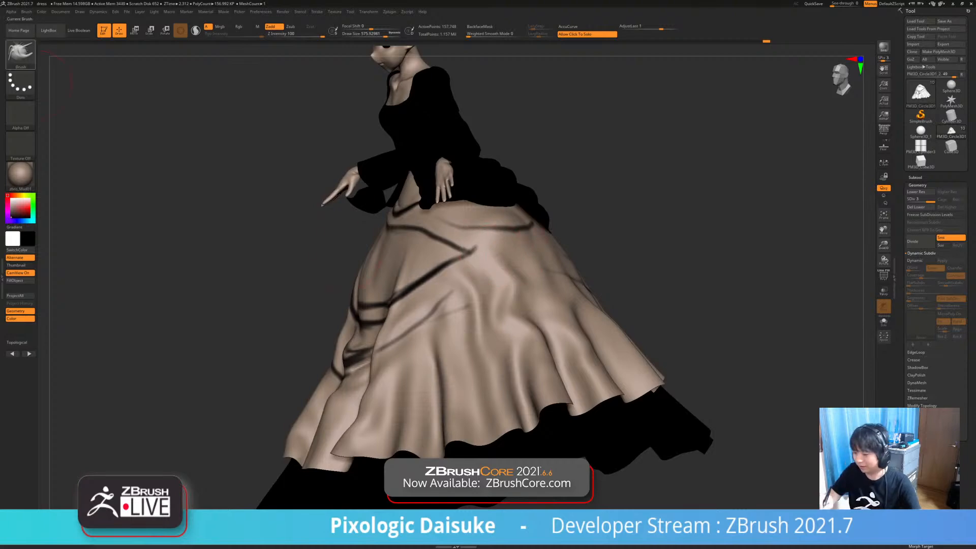
# Switch to the Paint brush at a draw size of about 80 and paint a black gathering mark on the skirt's side below the bodice
pyautogui.click(20, 51)
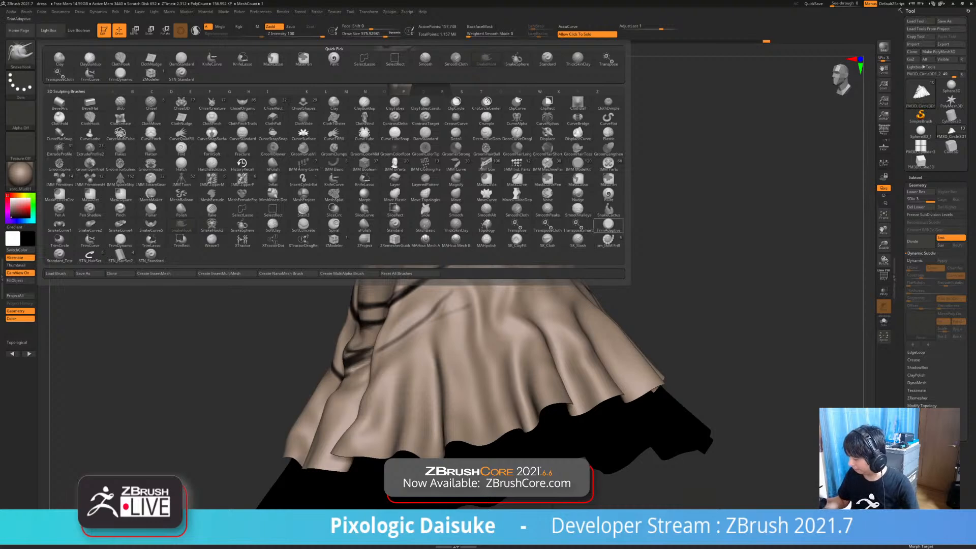
pyautogui.click(609, 196)
pyautogui.click(364, 35)
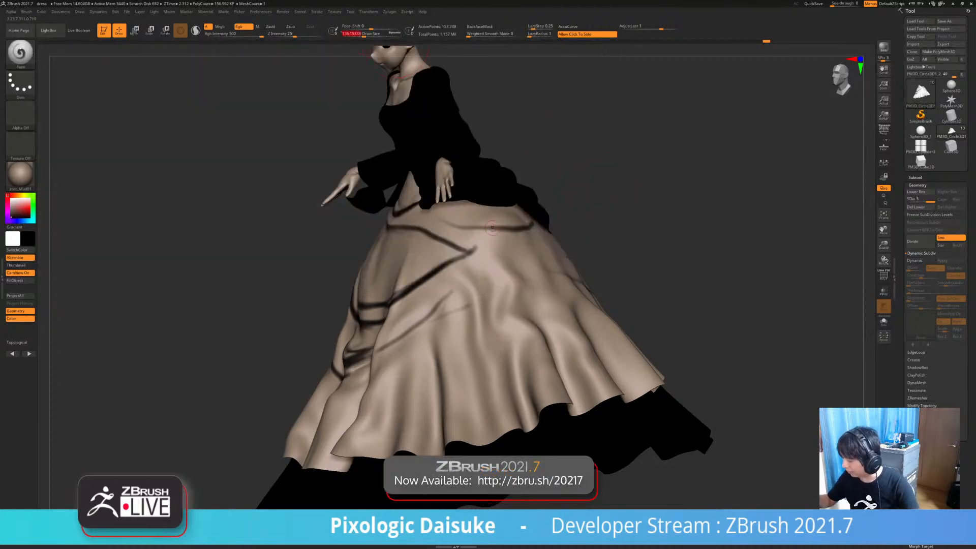
pyautogui.moveTo(363, 34); pyautogui.dragTo(359, 34)
pyautogui.moveTo(491, 216)
pyautogui.mouseDown()
pyautogui.moveTo(492, 231)
pyautogui.moveTo(489, 216)
pyautogui.mouseUp()
pyautogui.hotkey('ctrl', 'z')
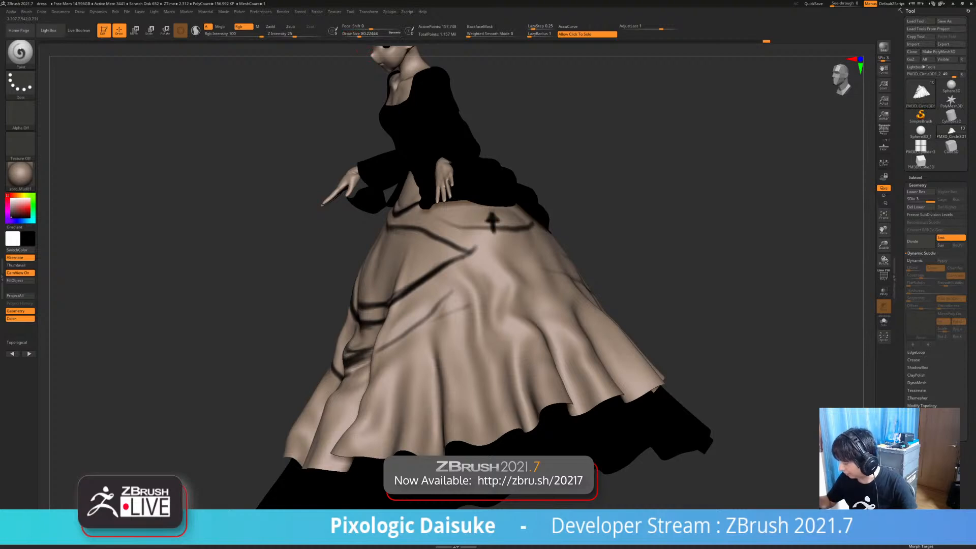
pyautogui.keyDown('alt'); pyautogui.moveTo(544, 243); pyautogui.dragTo(457, 268, button='right'); pyautogui.keyUp('alt')
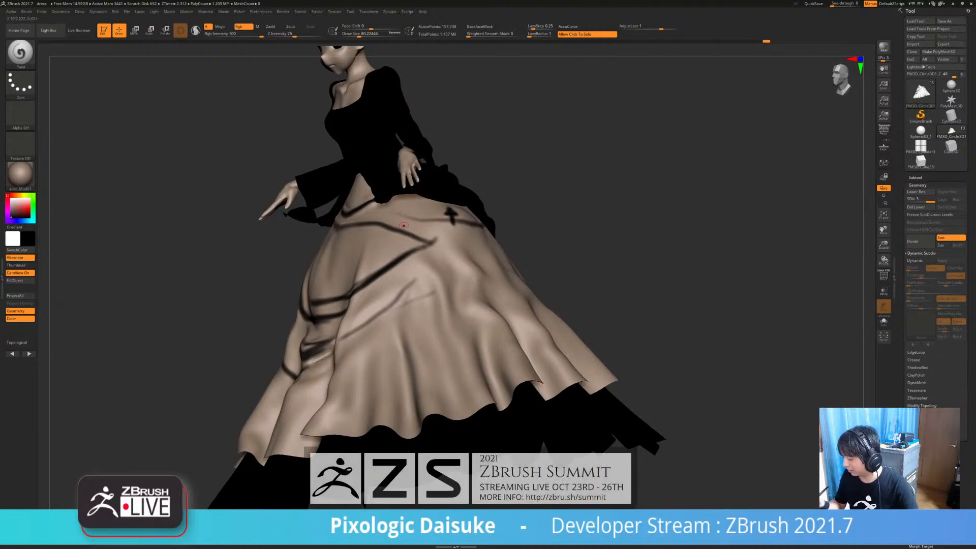
pyautogui.moveTo(443, 213); pyautogui.dragTo(450, 213, button='right')
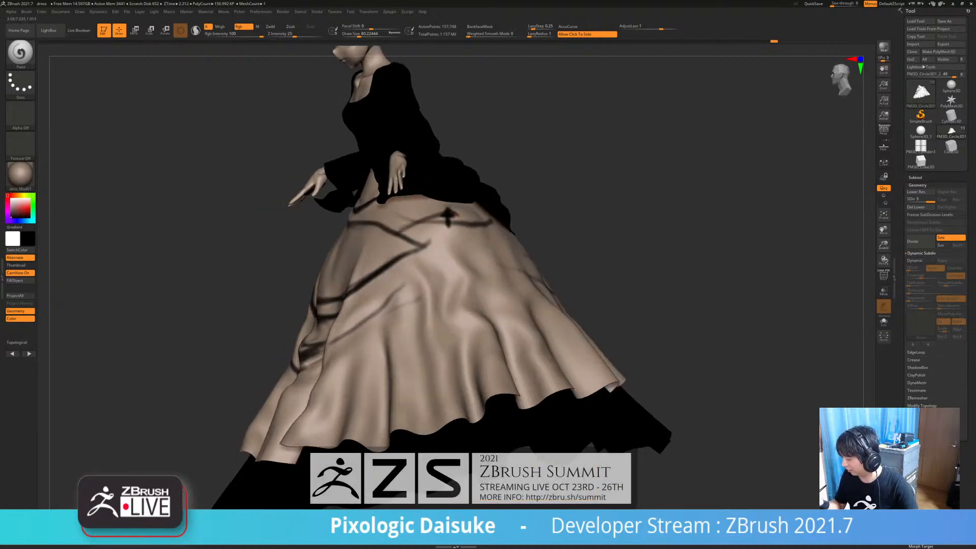
# Isolate the skirt and paint a diagonal line from the side mark to the front, joined into a V with a smaller curve inside
pyautogui.click(539, 239)
pyautogui.moveTo(384, 245); pyautogui.dragTo(427, 246, button='right')
pyautogui.moveTo(393, 235); pyautogui.dragTo(347, 276)
pyautogui.moveTo(389, 236); pyautogui.dragTo(423, 236, button='right')
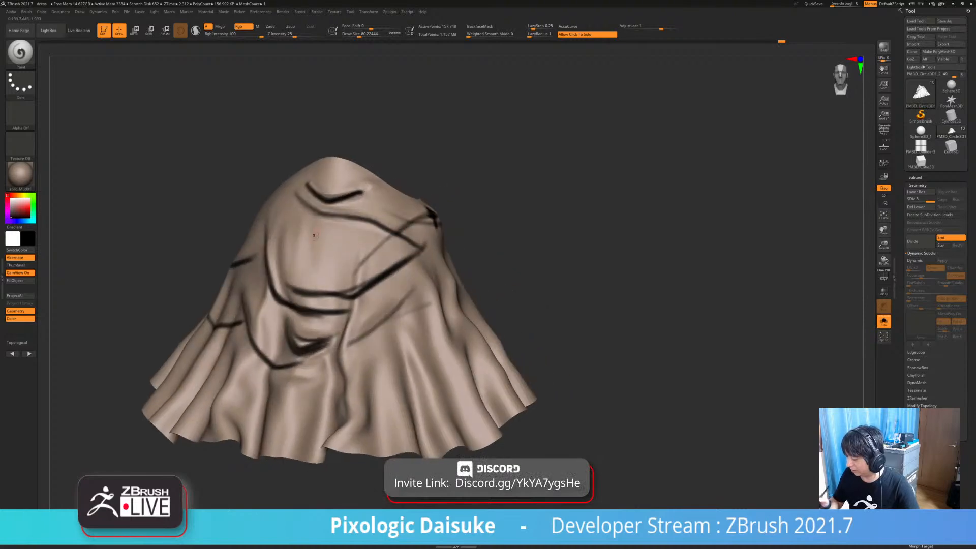
pyautogui.moveTo(296, 232)
pyautogui.mouseDown()
pyautogui.moveTo(343, 275)
pyautogui.moveTo(372, 252)
pyautogui.mouseUp()
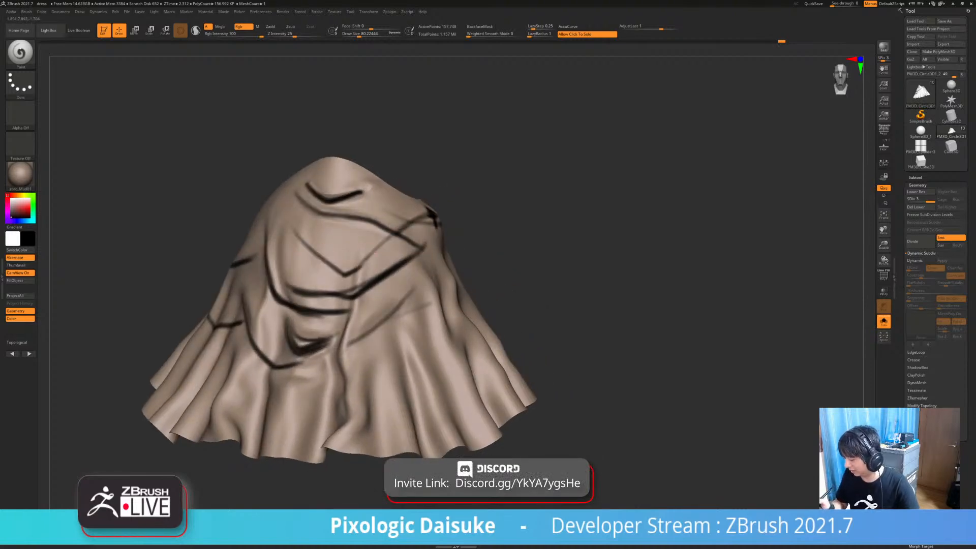
pyautogui.moveTo(298, 231)
pyautogui.mouseDown()
pyautogui.moveTo(340, 256)
pyautogui.moveTo(374, 247)
pyautogui.mouseUp()
pyautogui.moveTo(375, 244)
pyautogui.mouseDown(button='right')
pyautogui.moveTo(328, 233)
pyautogui.moveTo(336, 229)
pyautogui.mouseUp(button='right')
pyautogui.moveTo(318, 237); pyautogui.dragTo(439, 206)
pyautogui.moveTo(438, 206); pyautogui.dragTo(345, 298, button='right')
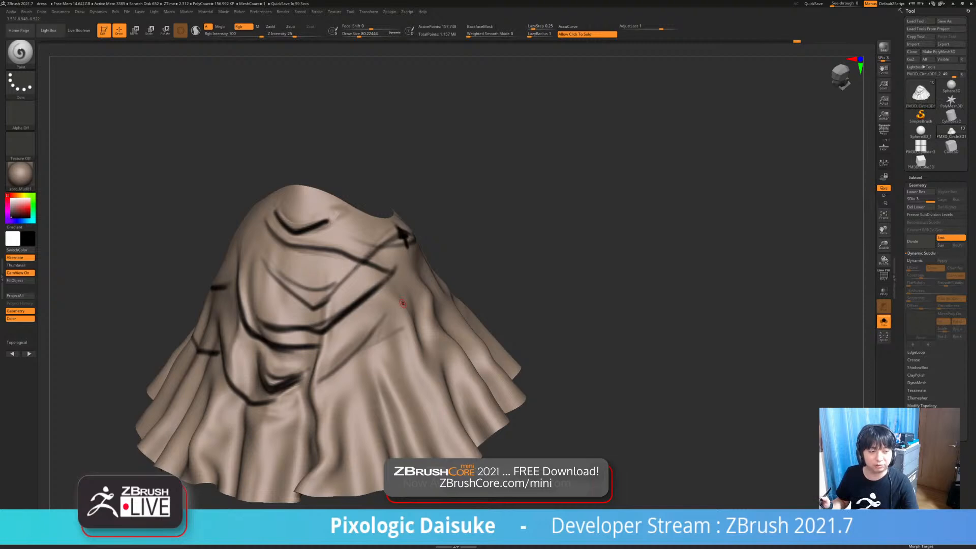
# Paint a long sweeping line across the skirt's side and a lower drape curve beneath it
pyautogui.keyDown('alt'); pyautogui.moveTo(471, 312); pyautogui.dragTo(427, 265, button='right'); pyautogui.keyUp('alt')
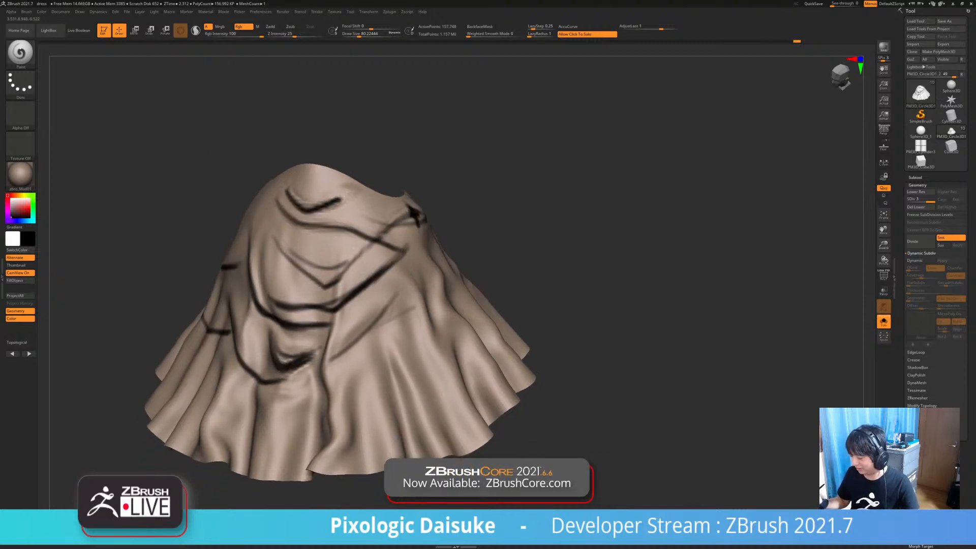
pyautogui.click(481, 291)
pyautogui.moveTo(373, 286)
pyautogui.mouseDown()
pyautogui.moveTo(410, 262)
pyautogui.moveTo(487, 241)
pyautogui.mouseUp()
pyautogui.keyDown('ctrl'); pyautogui.moveTo(487, 241); pyautogui.dragTo(442, 311, button='right'); pyautogui.keyUp('ctrl')
pyautogui.moveTo(442, 310)
pyautogui.mouseDown(button='right')
pyautogui.moveTo(483, 311)
pyautogui.moveTo(456, 315)
pyautogui.mouseUp(button='right')
pyautogui.moveTo(440, 323)
pyautogui.mouseDown()
pyautogui.moveTo(509, 292)
pyautogui.moveTo(491, 316)
pyautogui.mouseUp()
pyautogui.moveTo(494, 323)
pyautogui.mouseDown(button='right')
pyautogui.moveTo(529, 328)
pyautogui.moveTo(512, 330)
pyautogui.mouseUp(button='right')
# Examine the painted drape layout on the full figure from the side, the front and close up
pyautogui.moveTo(442, 320); pyautogui.dragTo(468, 336, button='right')
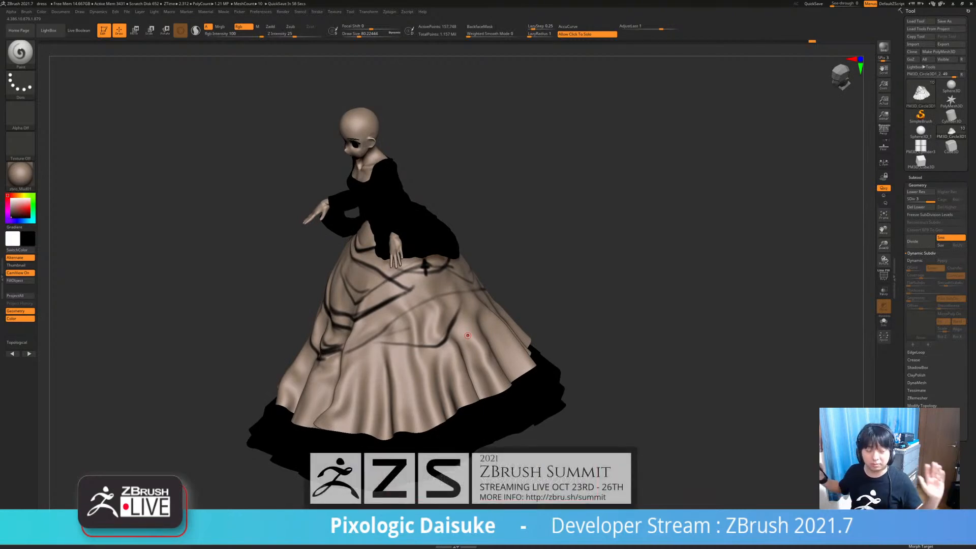
pyautogui.moveTo(468, 335)
pyautogui.mouseDown(button='right')
pyautogui.moveTo(686, 336)
pyautogui.moveTo(488, 336)
pyautogui.mouseUp(button='right')
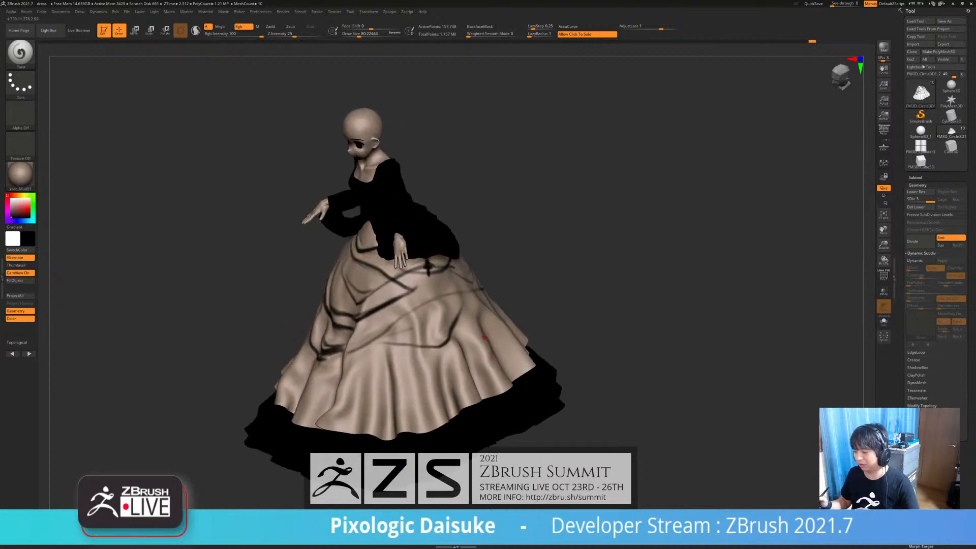
pyautogui.moveTo(488, 331); pyautogui.dragTo(408, 346, button='right')
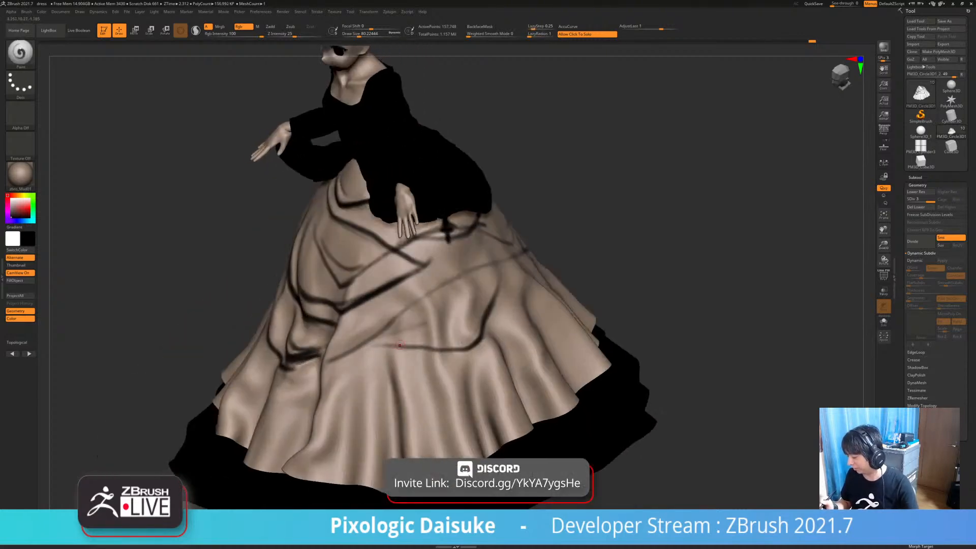
pyautogui.moveTo(506, 307); pyautogui.dragTo(540, 333, button='right')
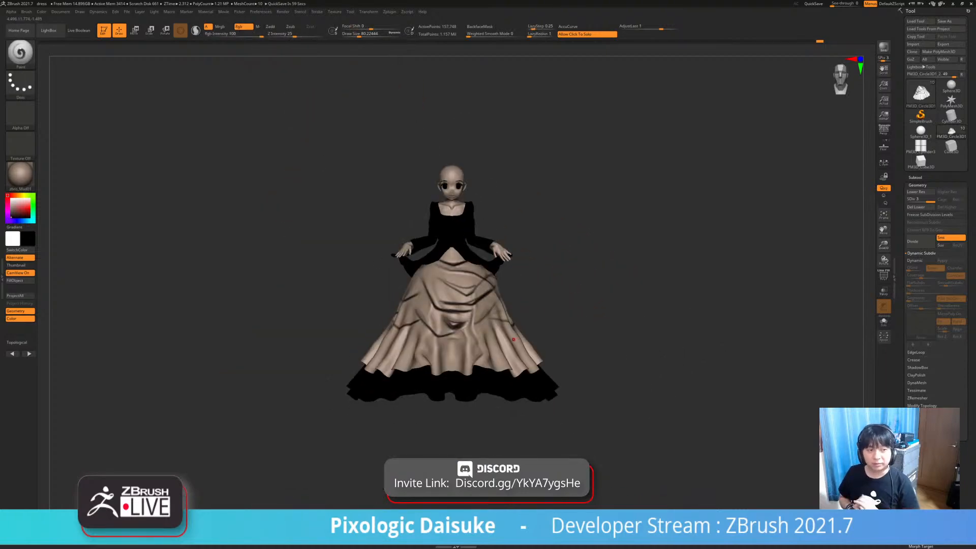
pyautogui.keyDown('ctrl'); pyautogui.moveTo(495, 312); pyautogui.dragTo(486, 337, button='right'); pyautogui.keyUp('ctrl')
pyautogui.keyDown('alt'); pyautogui.moveTo(436, 365); pyautogui.dragTo(460, 359, button='right'); pyautogui.keyUp('alt')
pyautogui.moveTo(383, 360); pyautogui.dragTo(344, 302, button='right')
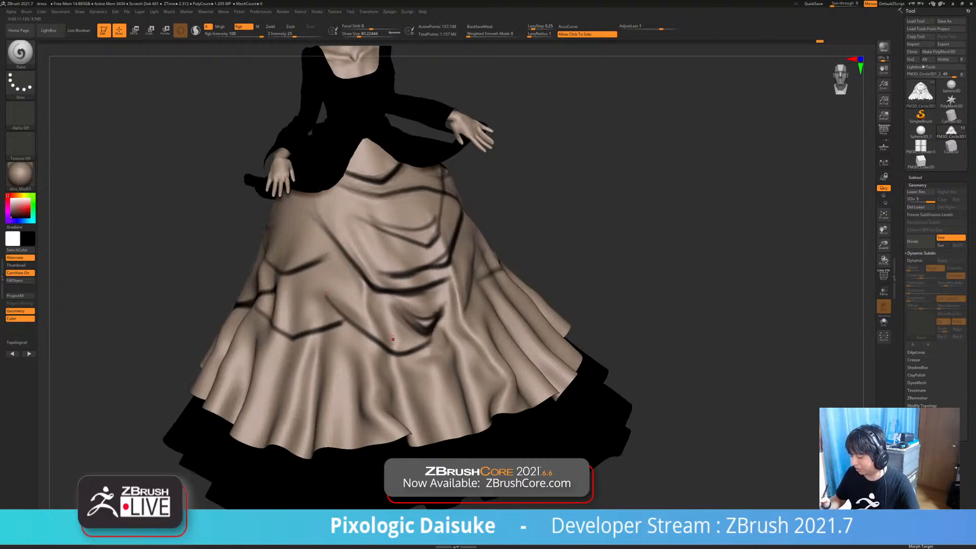
pyautogui.moveTo(476, 324); pyautogui.dragTo(497, 320, button='right')
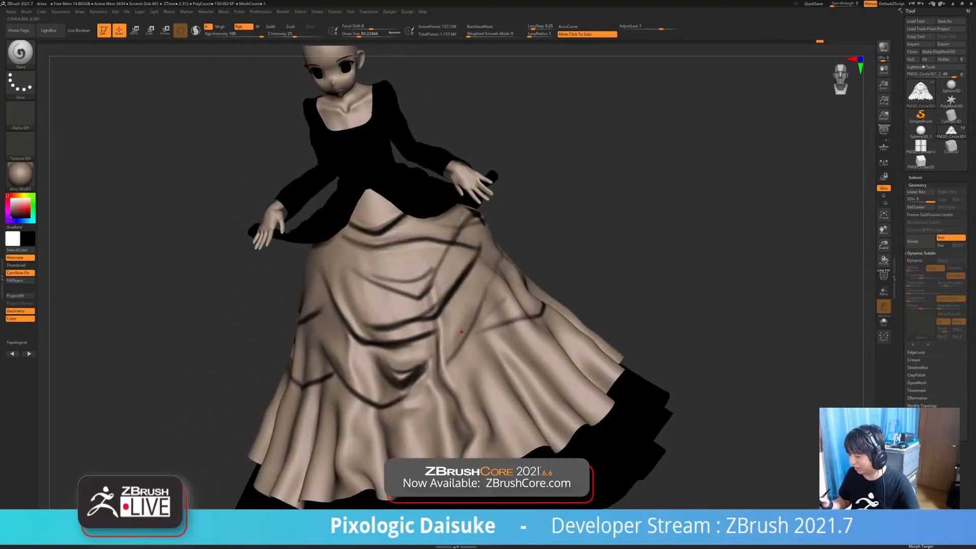
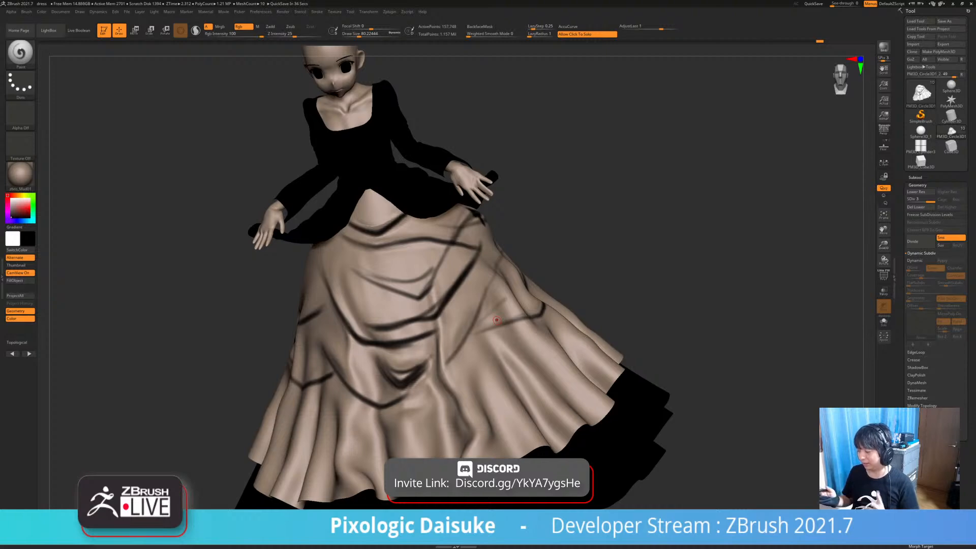
pyautogui.moveTo(497, 320)
pyautogui.mouseDown(button='right')
pyautogui.moveTo(528, 342)
pyautogui.moveTo(499, 338)
pyautogui.mouseUp(button='right')
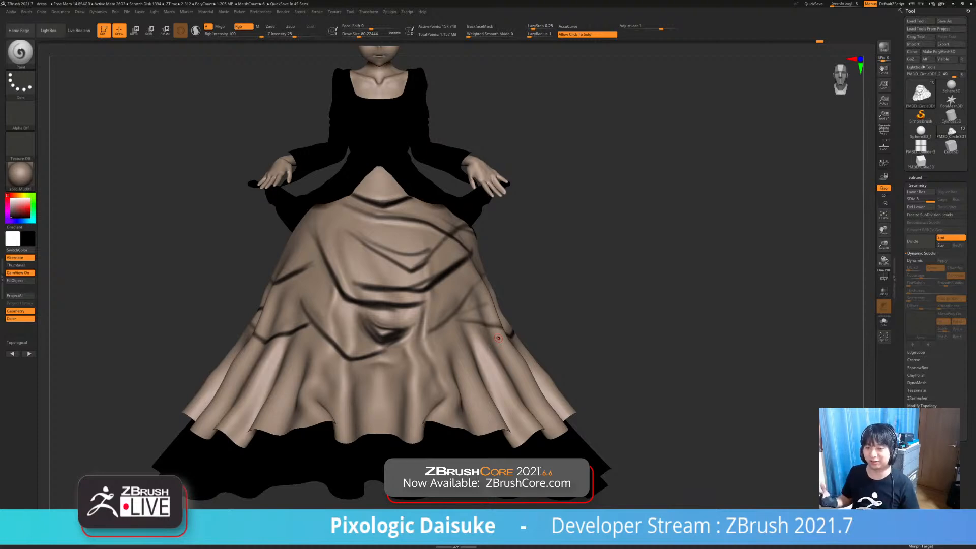
# Swap the active colour to white and fill the black underskirt and bodice with it
pyautogui.keyDown('alt'); pyautogui.click(470, 442); pyautogui.keyUp('alt')
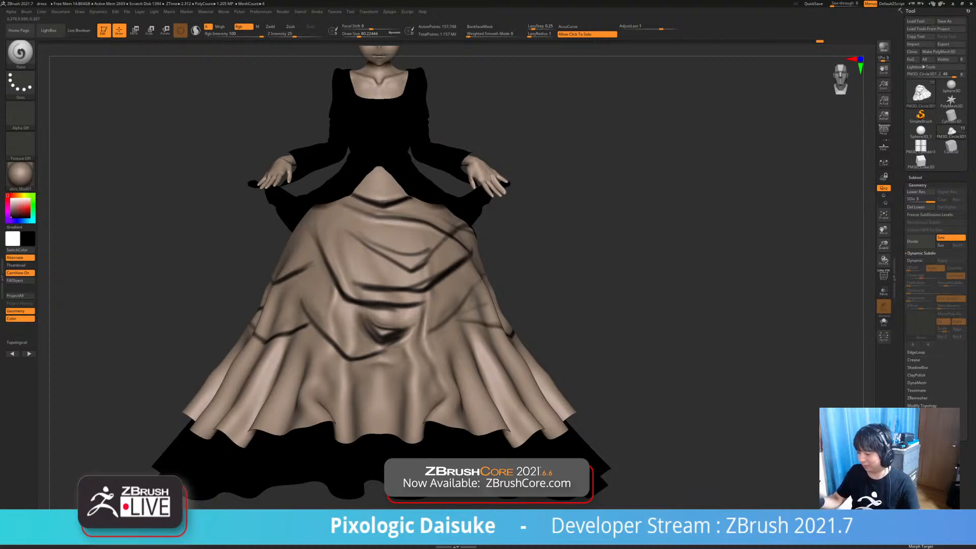
pyautogui.click(19, 250)
pyautogui.click(20, 280)
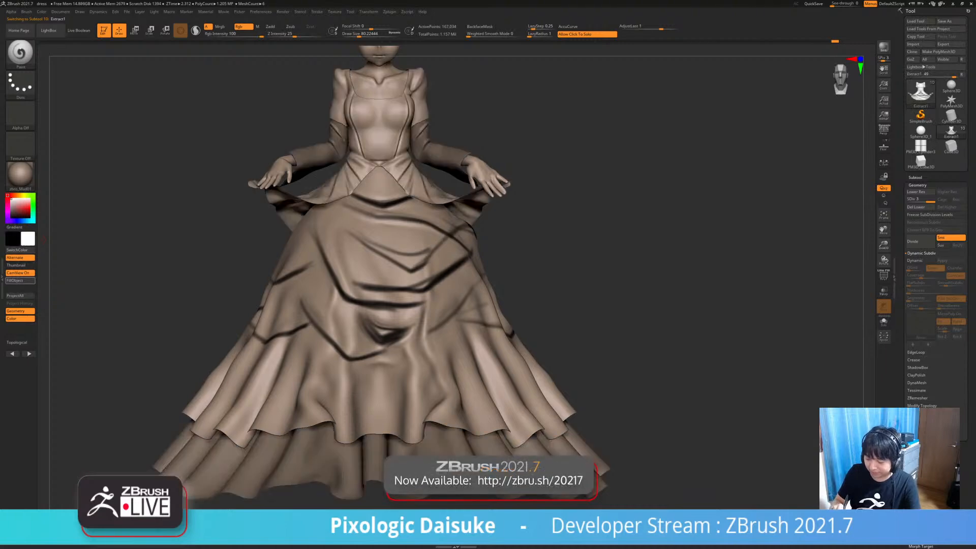
# Smooth the overskirt's folds just below the waist using the Standard brush at a draw size of about 149
pyautogui.keyDown('alt'); pyautogui.moveTo(400, 122); pyautogui.dragTo(383, 212, button='right'); pyautogui.keyUp('alt')
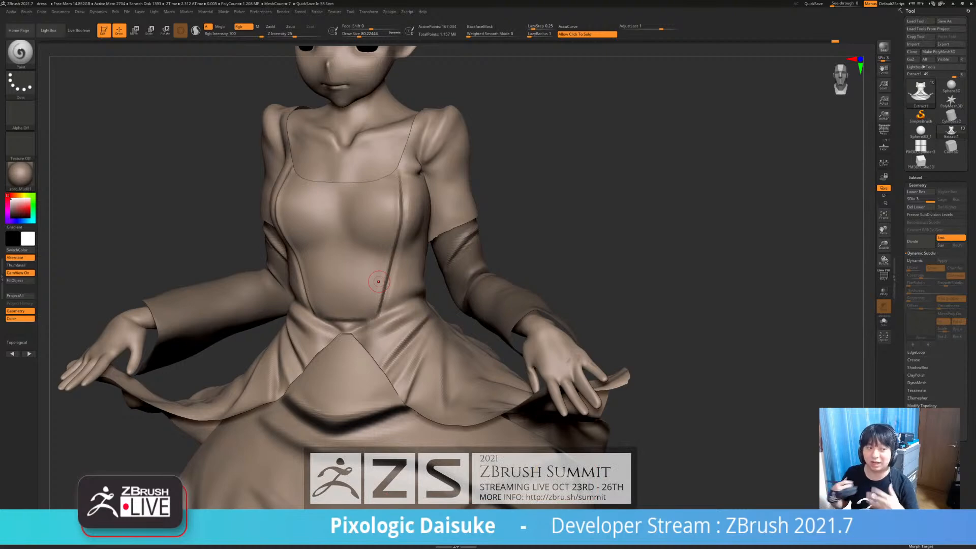
pyautogui.moveTo(378, 282); pyautogui.dragTo(413, 338, button='right')
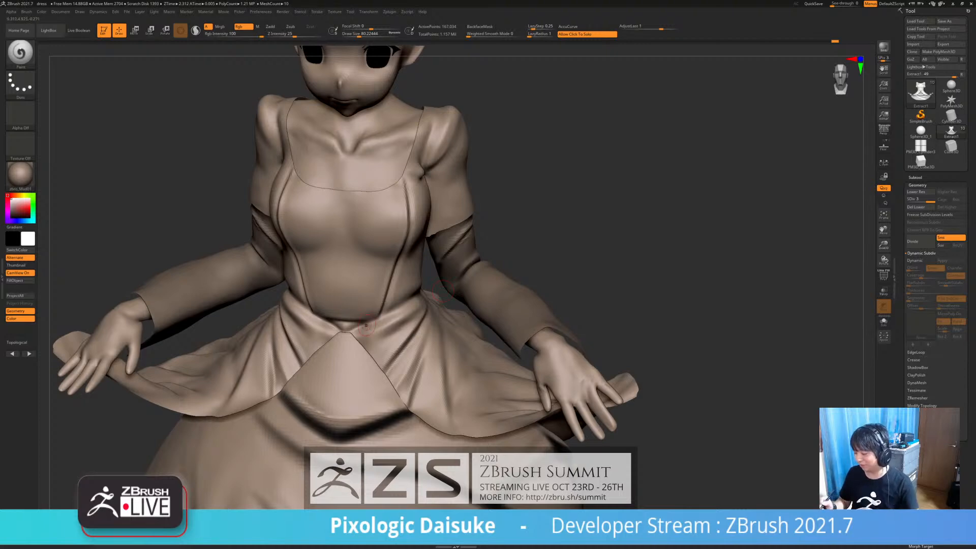
pyautogui.keyDown('ctrl'); pyautogui.moveTo(413, 338); pyautogui.dragTo(428, 349, button='right'); pyautogui.keyUp('ctrl')
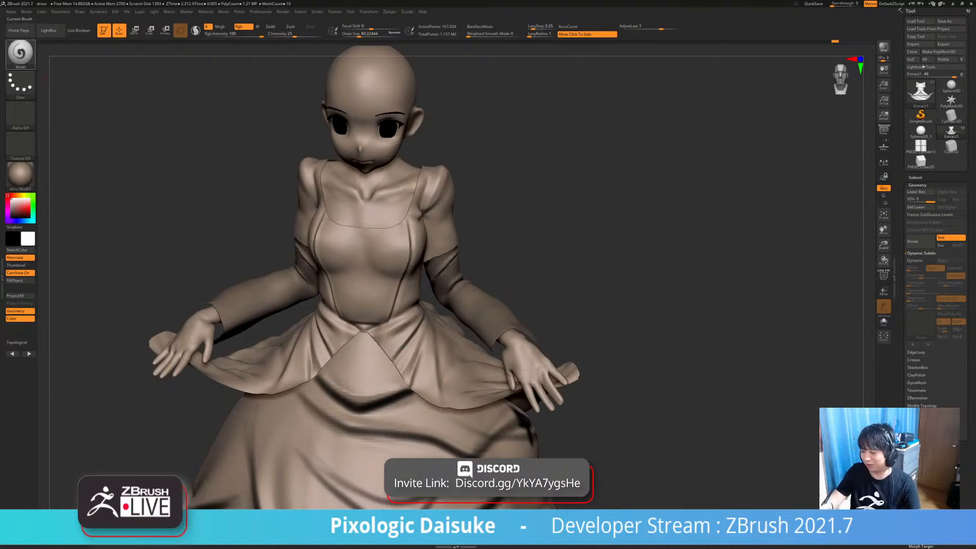
pyautogui.press('b')
pyautogui.press('s')
pyautogui.press('t')
pyautogui.click(361, 34)
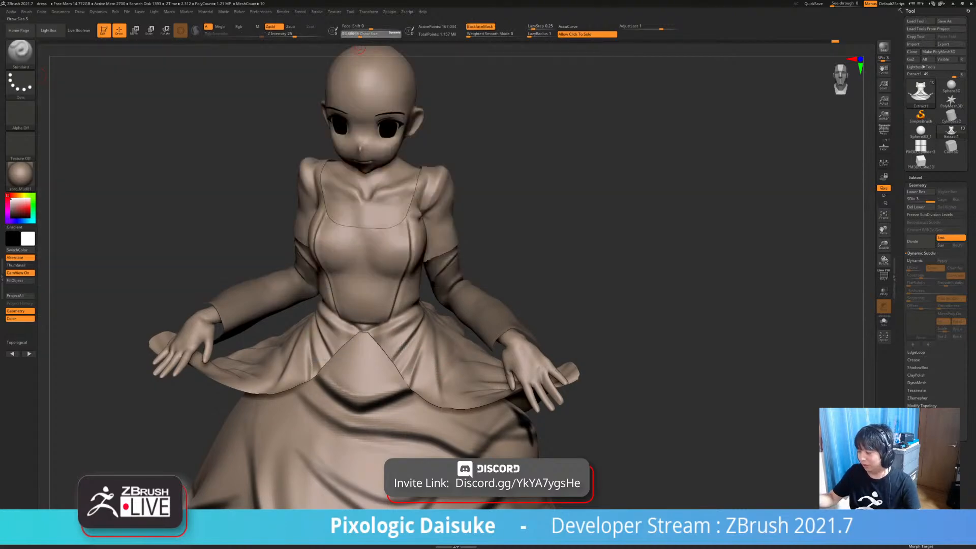
pyautogui.moveTo(430, 293); pyautogui.dragTo(416, 336, button='right')
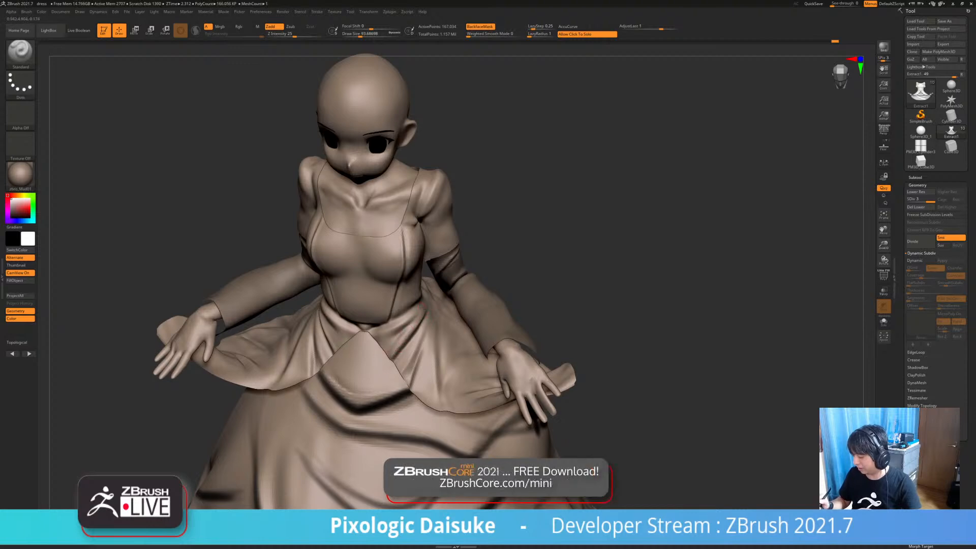
pyautogui.click(514, 265)
pyautogui.click(364, 34)
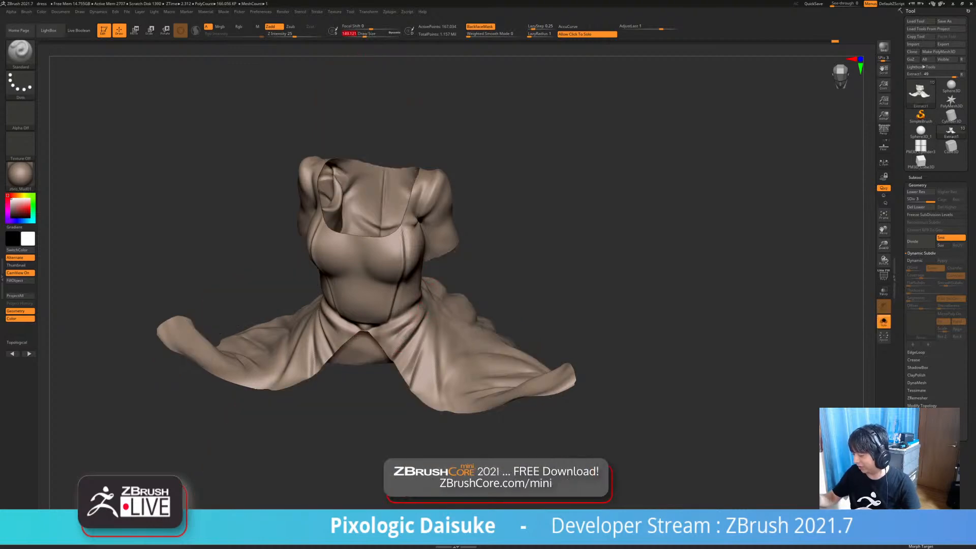
pyautogui.moveTo(414, 325)
pyautogui.keyDown('shift'); pyautogui.mouseDown()
pyautogui.moveTo(404, 334)
pyautogui.moveTo(422, 328)
pyautogui.mouseUp(); pyautogui.keyUp('shift')
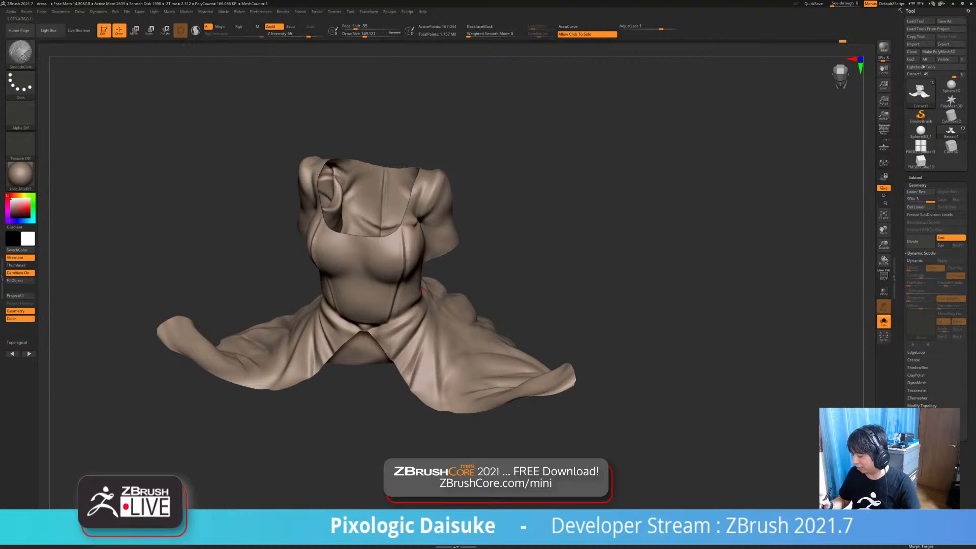
# Refine the overskirt's pleats beside the front opening with the Standard brush at a draw size of about 95, smoothing them lightly
pyautogui.click(514, 264)
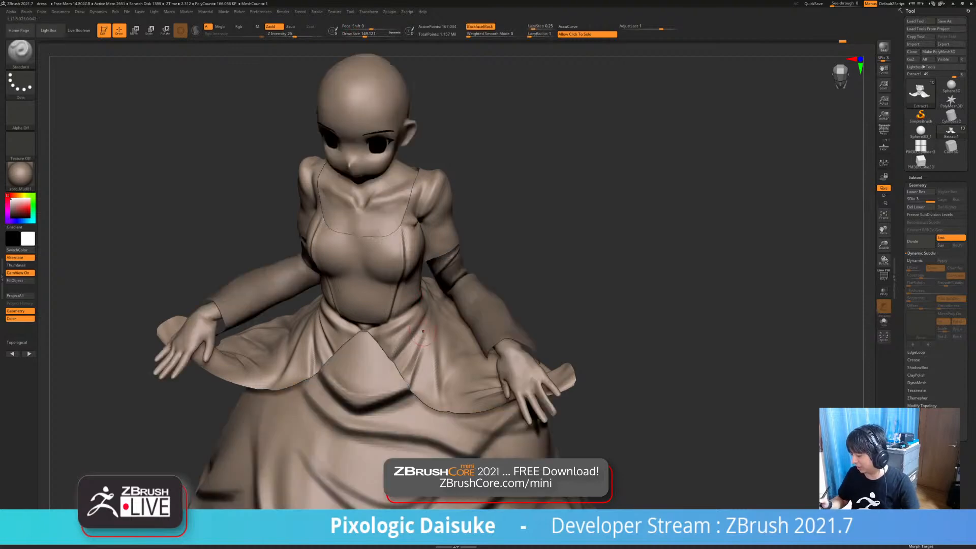
pyautogui.press('shift')
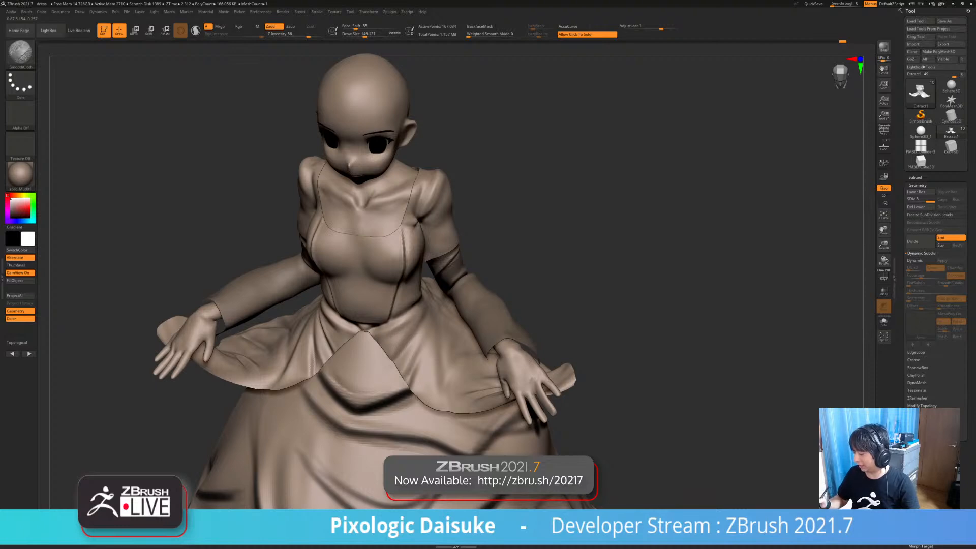
pyautogui.click(360, 34)
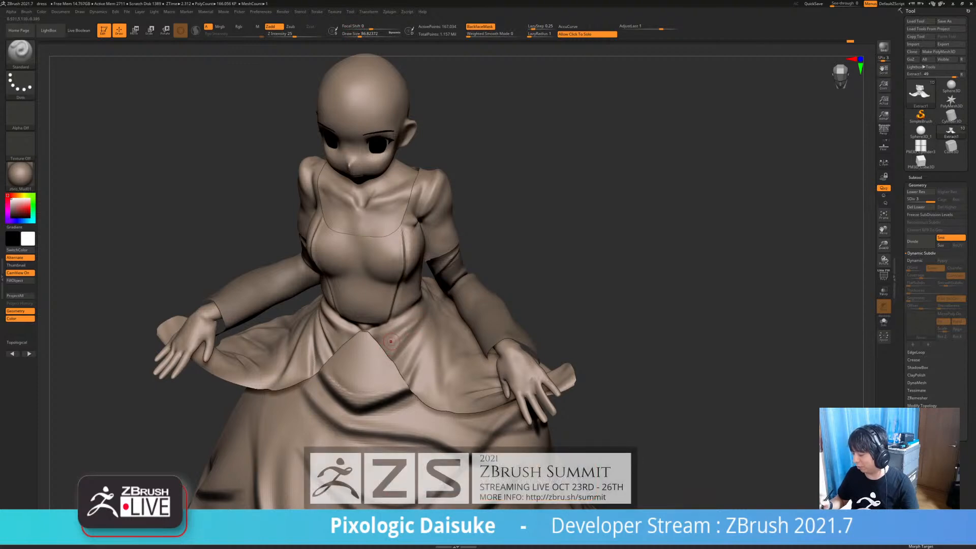
pyautogui.press('shift')
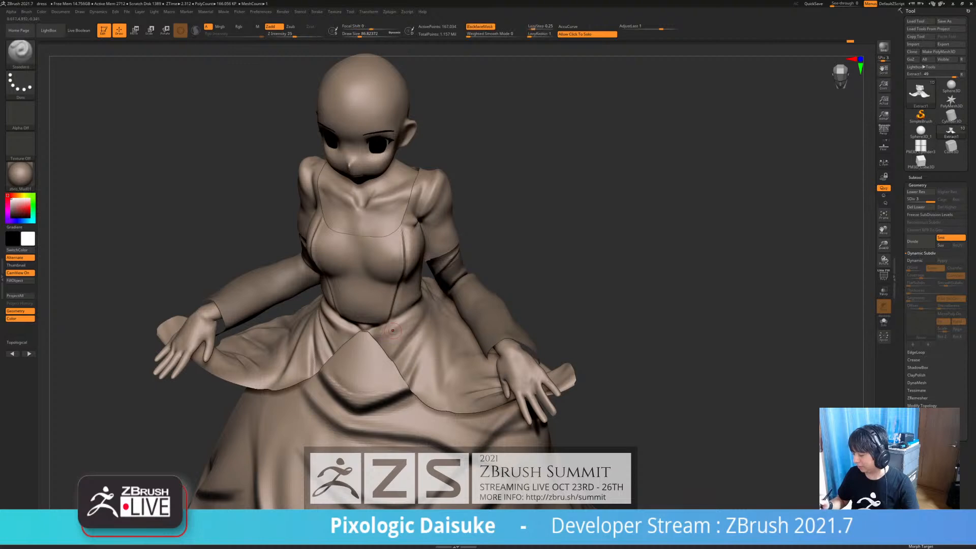
pyautogui.press('shift')
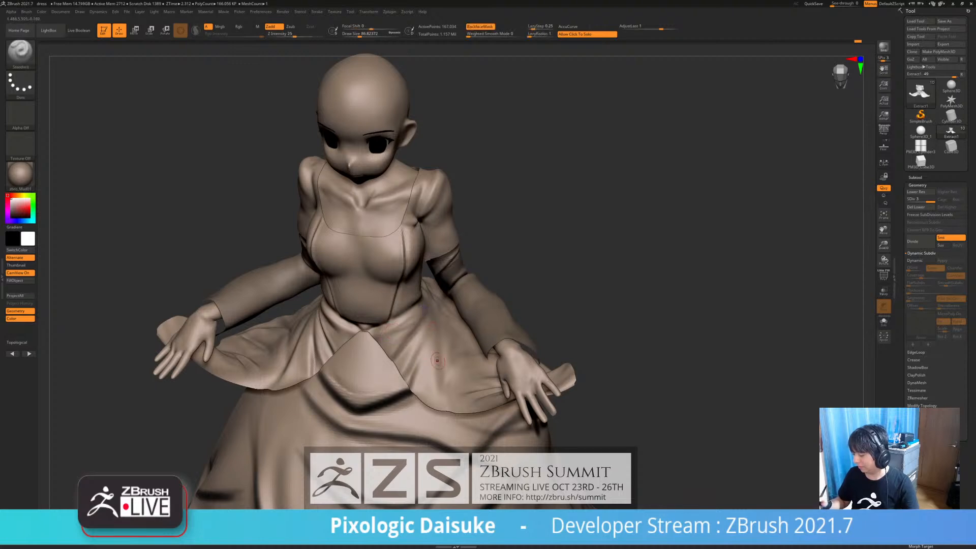
# Set Z Intensity to 11 and the draw size to about 207, and soften the overskirt folds between the waist and the hand
pyautogui.click(287, 34)
pyautogui.click(359, 34)
pyautogui.click(279, 34)
pyautogui.click(368, 34)
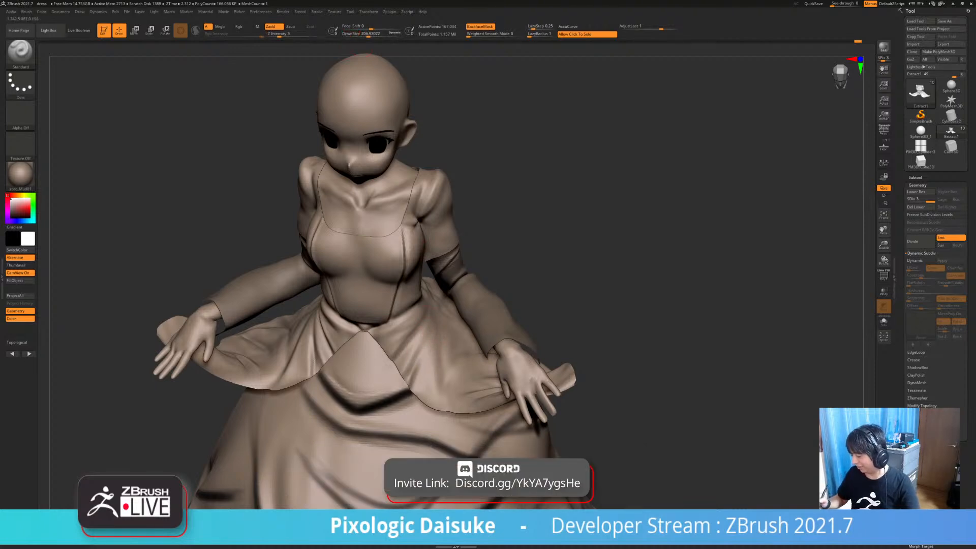
pyautogui.write('11')
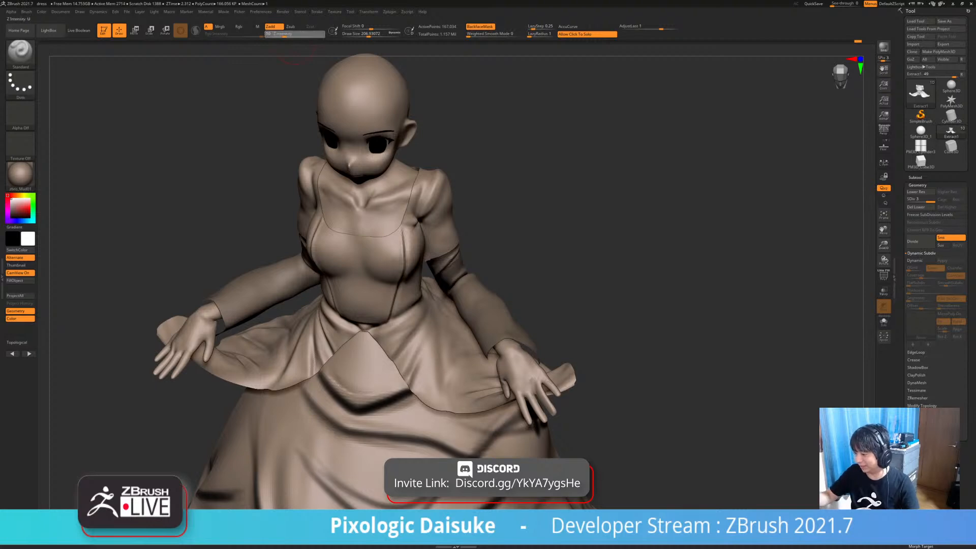
pyautogui.press('Return')
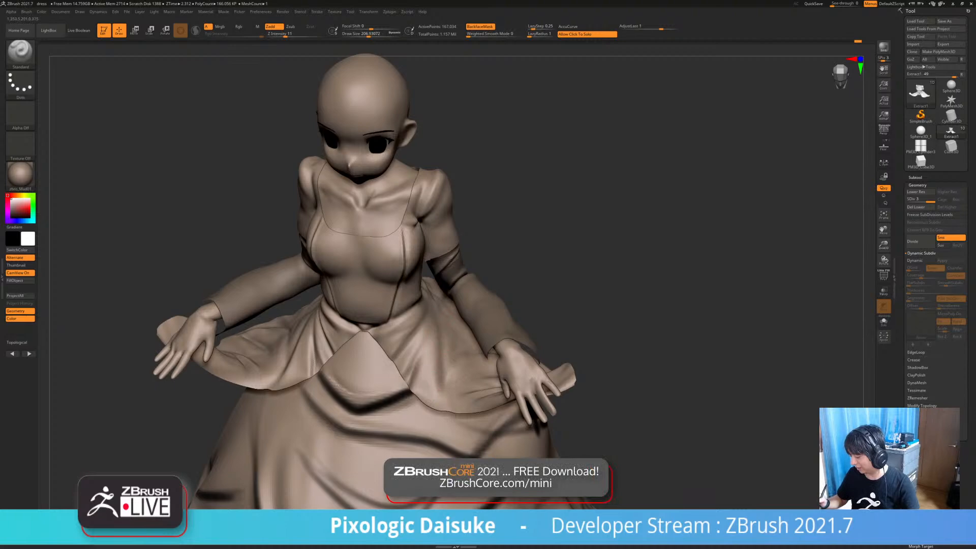
pyautogui.keyDown('shift'); pyautogui.moveTo(428, 353); pyautogui.dragTo(448, 347); pyautogui.keyUp('shift')
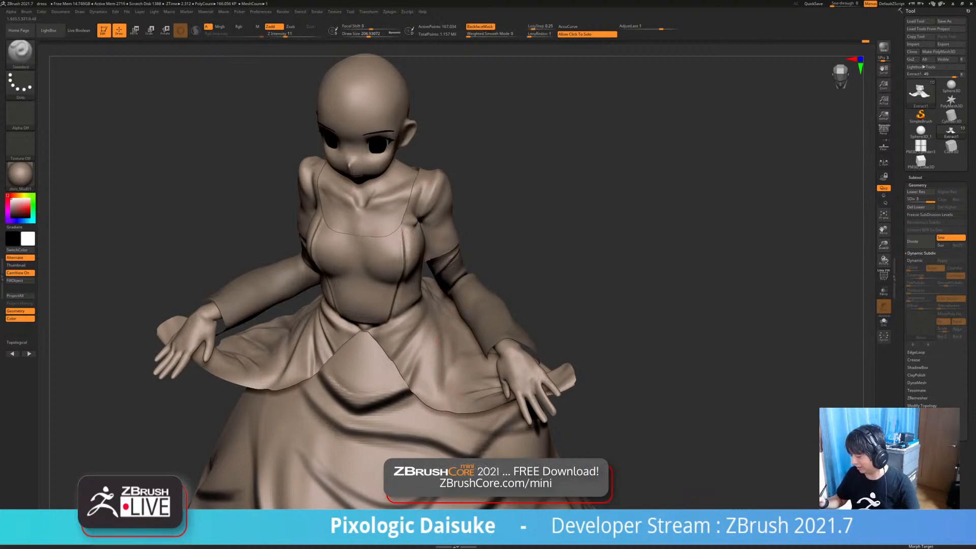
pyautogui.press('shift')
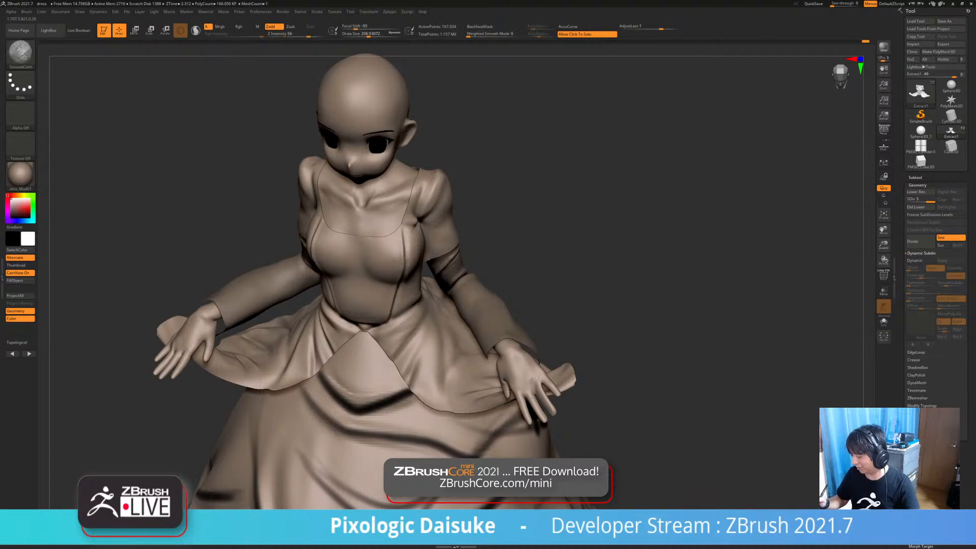
# Examine the overskirt's folds around the hip from the front, from above and from the side
pyautogui.moveTo(285, 381); pyautogui.dragTo(335, 348, button='right')
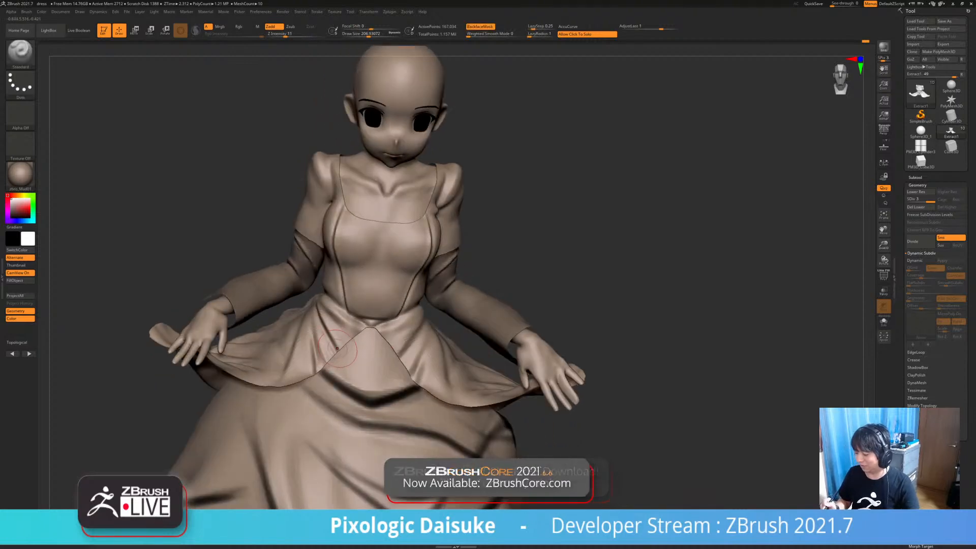
pyautogui.moveTo(559, 254)
pyautogui.mouseDown(button='right')
pyautogui.moveTo(554, 313)
pyautogui.moveTo(478, 312)
pyautogui.moveTo(511, 285)
pyautogui.moveTo(555, 280)
pyautogui.moveTo(554, 239)
pyautogui.moveTo(513, 234)
pyautogui.moveTo(547, 254)
pyautogui.moveTo(468, 284)
pyautogui.mouseUp(button='right')
pyautogui.press('shift')
pyautogui.moveTo(336, 377); pyautogui.dragTo(298, 420, button='right')
pyautogui.click(275, 396)
pyautogui.moveTo(329, 354); pyautogui.dragTo(325, 328, button='right')
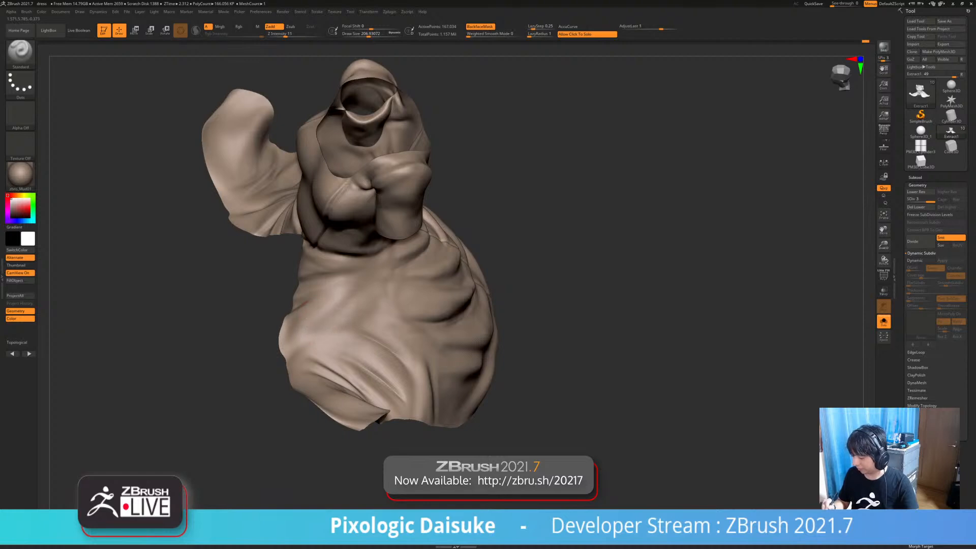
pyautogui.moveTo(325, 328); pyautogui.dragTo(308, 350, button='right')
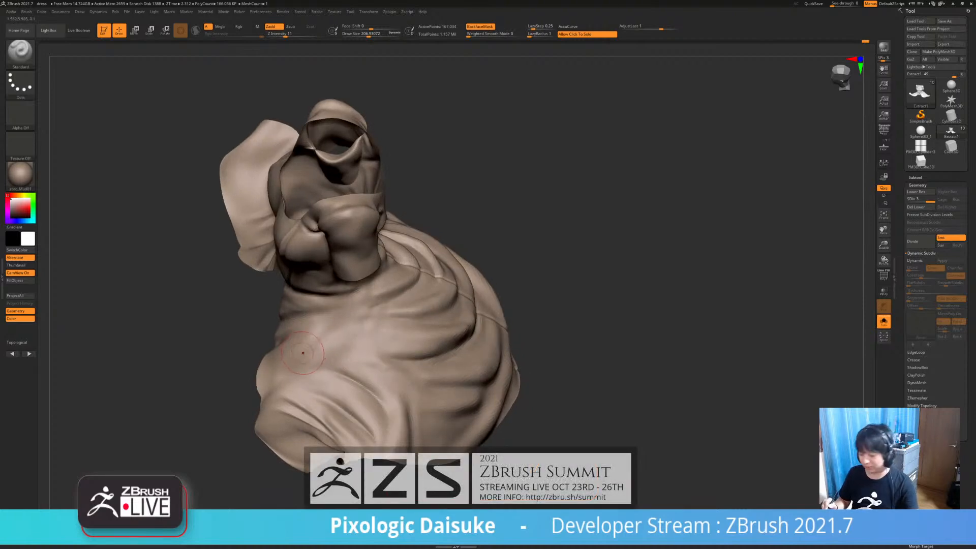
pyautogui.moveTo(307, 352); pyautogui.dragTo(273, 361, button='right')
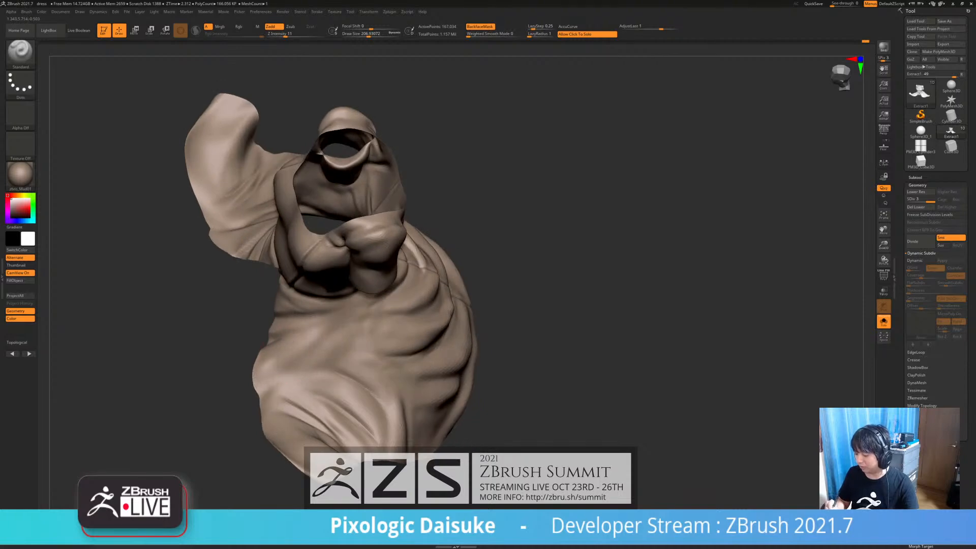
pyautogui.keyDown('ctrl'); pyautogui.moveTo(273, 360); pyautogui.dragTo(335, 335, button='right'); pyautogui.keyUp('ctrl')
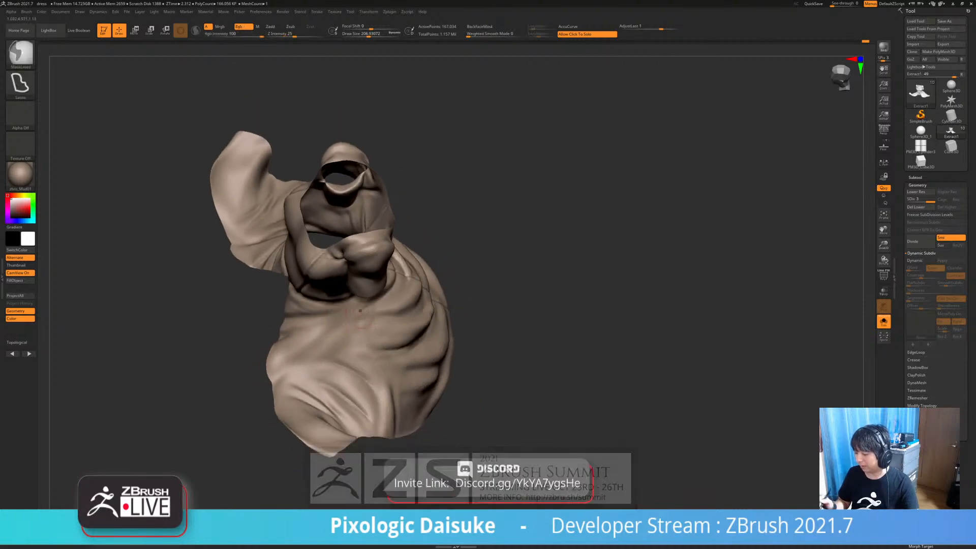
# Soften the overskirt's folds over the hip beneath the forearm, working from above
pyautogui.click(270, 324)
pyautogui.moveTo(270, 324); pyautogui.dragTo(288, 357, button='right')
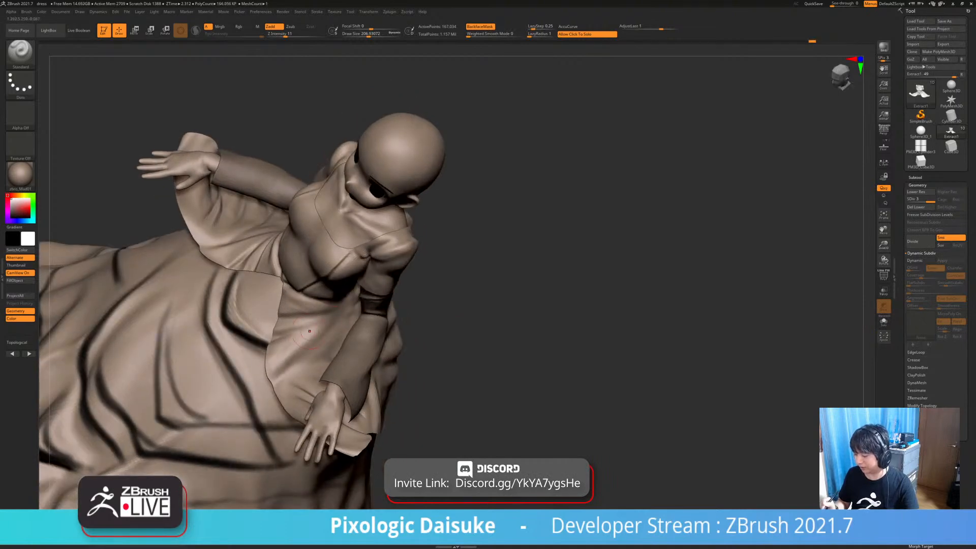
pyautogui.moveTo(288, 357)
pyautogui.mouseDown(button='right')
pyautogui.moveTo(284, 315)
pyautogui.moveTo(288, 357)
pyautogui.mouseUp(button='right')
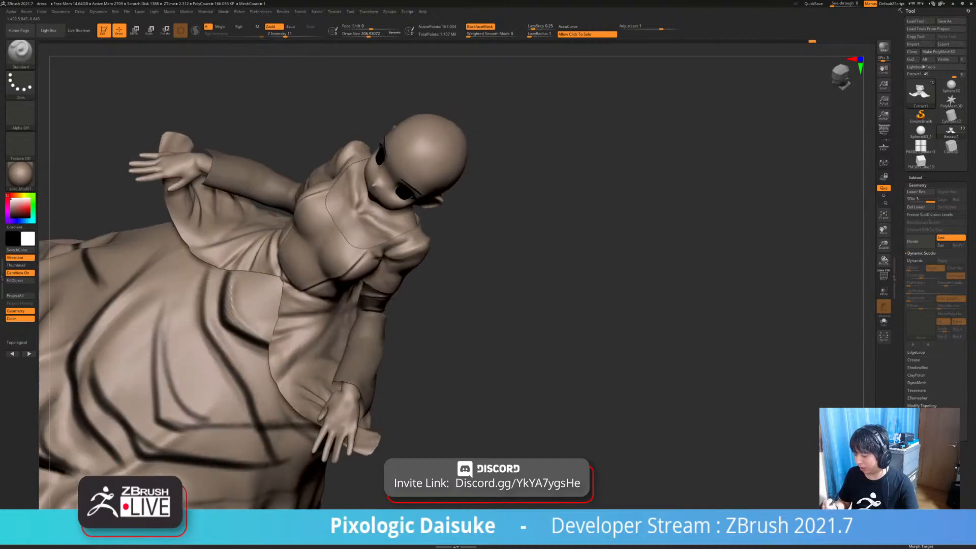
pyautogui.press('shift')
pyautogui.moveTo(282, 382)
pyautogui.mouseDown(button='right')
pyautogui.moveTo(239, 346)
pyautogui.moveTo(284, 376)
pyautogui.moveTo(305, 356)
pyautogui.moveTo(265, 382)
pyautogui.mouseUp(button='right')
pyautogui.moveTo(346, 330); pyautogui.dragTo(311, 348, button='right')
# Carve fold creases from the waist down the overskirt beside the forearm with the DamStandard brush, smoothing them at a draw size of about 177
pyautogui.press('b')
pyautogui.press('d')
pyautogui.press('s')
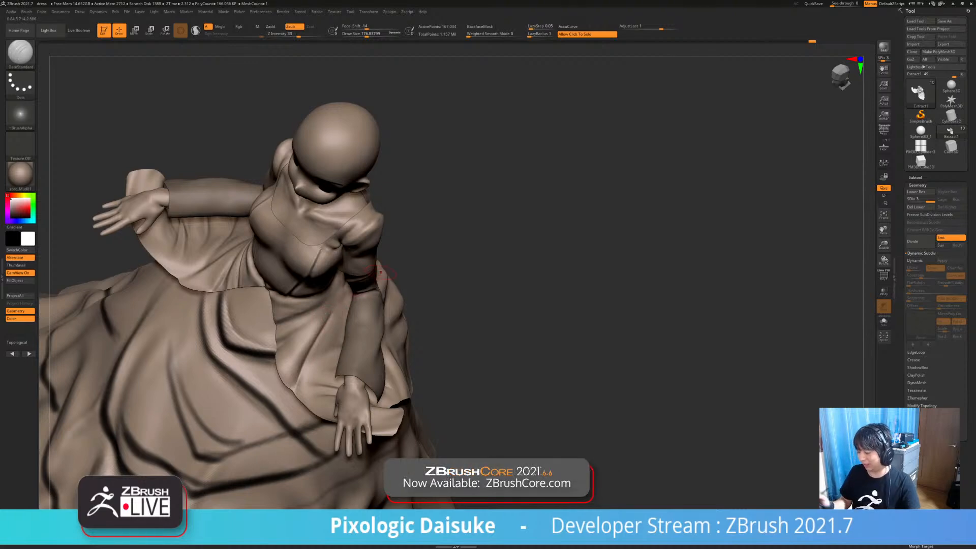
pyautogui.press('shift')
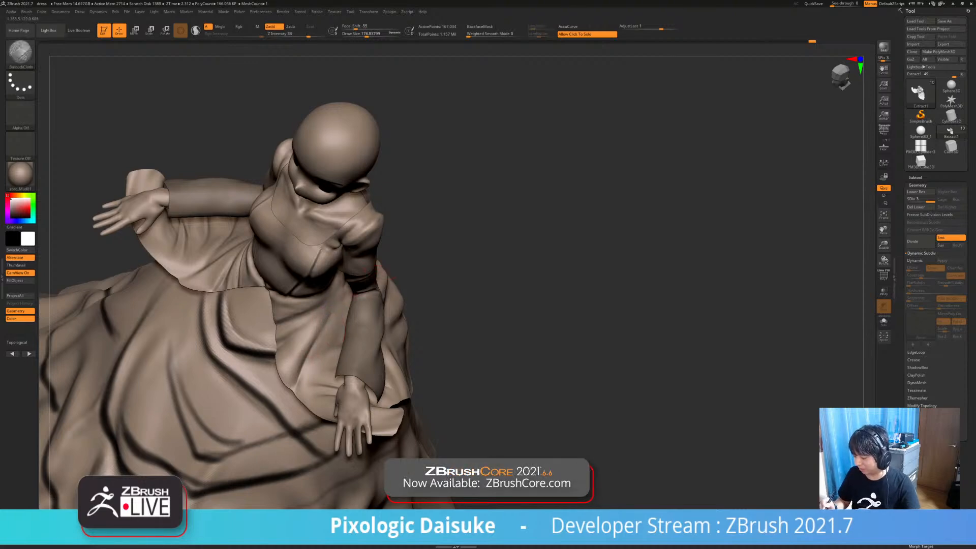
pyautogui.moveTo(336, 305)
pyautogui.keyDown('shift'); pyautogui.mouseDown()
pyautogui.moveTo(311, 359)
pyautogui.moveTo(328, 326)
pyautogui.moveTo(317, 351)
pyautogui.mouseUp(); pyautogui.keyUp('shift')
pyautogui.moveTo(325, 322); pyautogui.dragTo(330, 302, button='right')
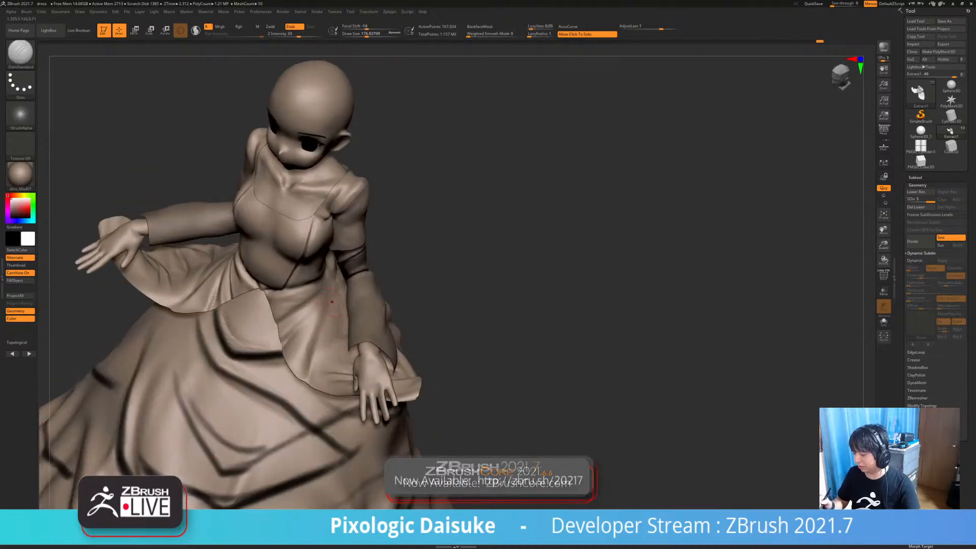
pyautogui.moveTo(329, 311); pyautogui.dragTo(323, 343)
pyautogui.moveTo(332, 307); pyautogui.dragTo(306, 372)
pyautogui.moveTo(328, 305); pyautogui.dragTo(342, 275, button='right')
pyautogui.keyDown('shift'); pyautogui.moveTo(313, 360); pyautogui.dragTo(331, 304); pyautogui.keyUp('shift')
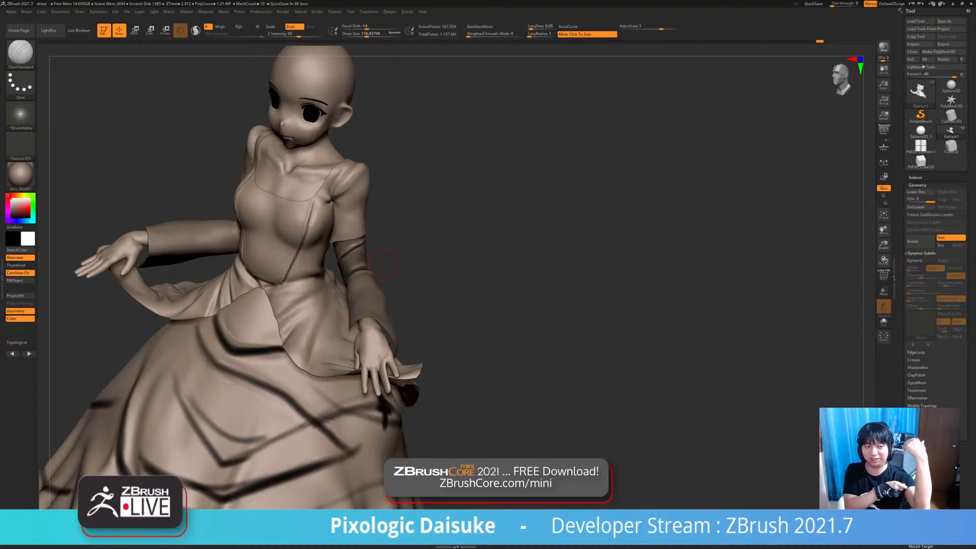
# Make the sleeves the active subtool from behind the figure and switch to the Standard brush
pyautogui.moveTo(385, 264); pyautogui.dragTo(221, 264)
pyautogui.moveTo(305, 266); pyautogui.dragTo(255, 277)
pyautogui.keyDown('alt'); pyautogui.click(448, 305); pyautogui.keyUp('alt')
pyautogui.moveTo(453, 295)
pyautogui.mouseDown()
pyautogui.moveTo(441, 277)
pyautogui.moveTo(427, 277)
pyautogui.mouseUp()
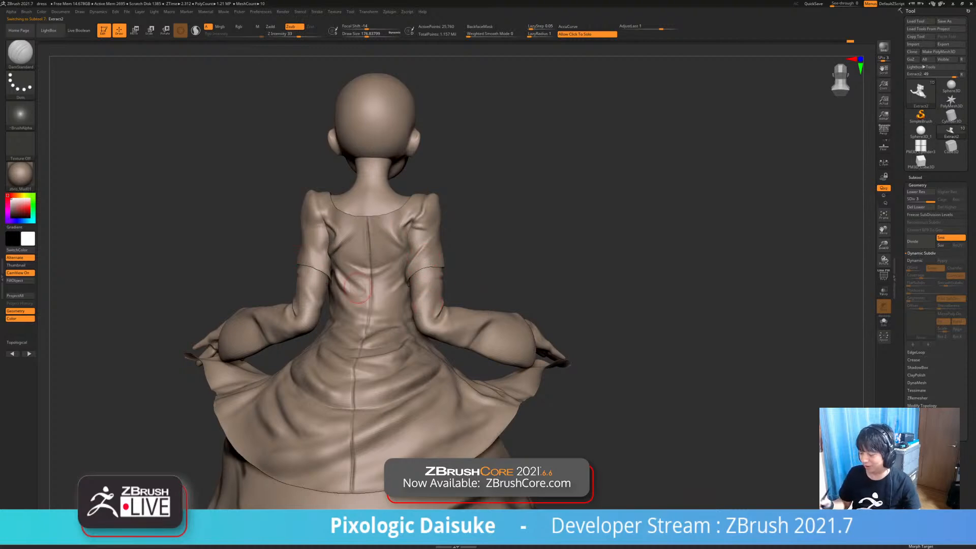
pyautogui.click(20, 51)
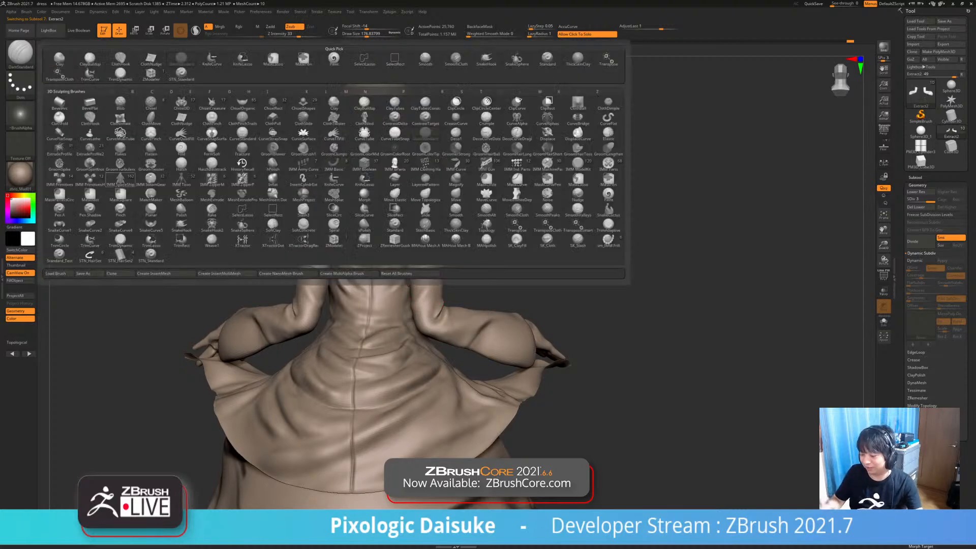
pyautogui.click(20, 51)
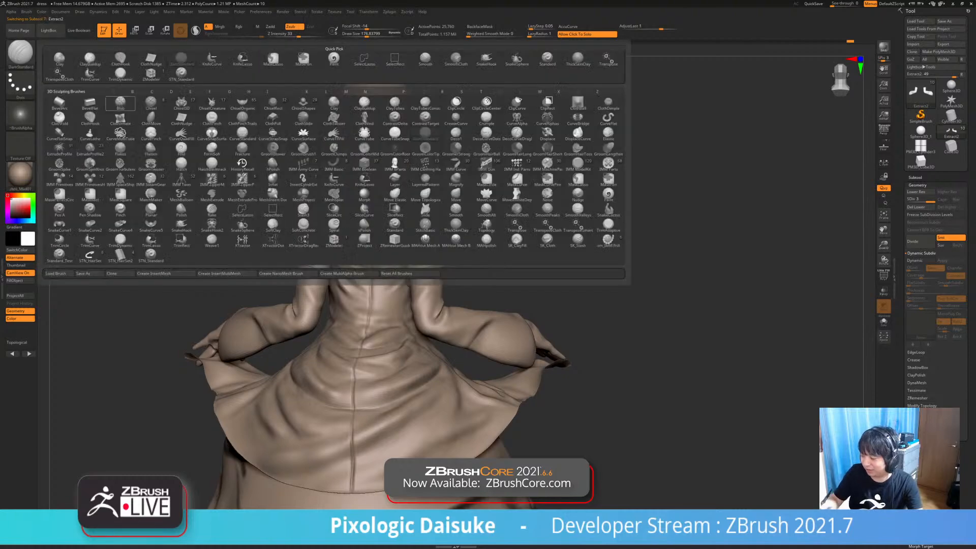
pyautogui.press('s')
pyautogui.press('t')
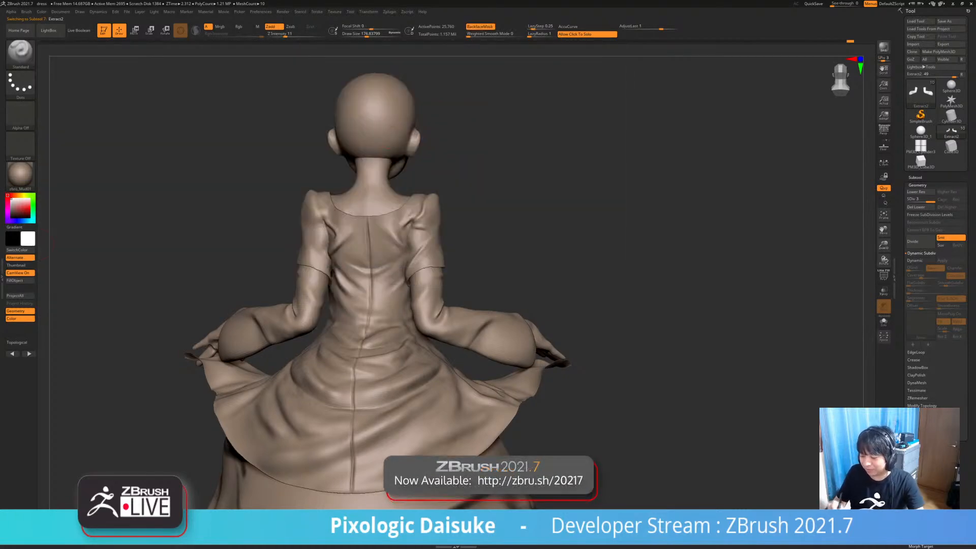
# Paint red marks on the backs of both sleeve elbows with colour only, without sculpting, at a draw size of about 149
pyautogui.click(27, 208)
pyautogui.keyDown('ctrl'); pyautogui.moveTo(314, 317); pyautogui.dragTo(313, 381, button='right'); pyautogui.keyUp('ctrl')
pyautogui.moveTo(288, 277); pyautogui.dragTo(305, 287, button='right')
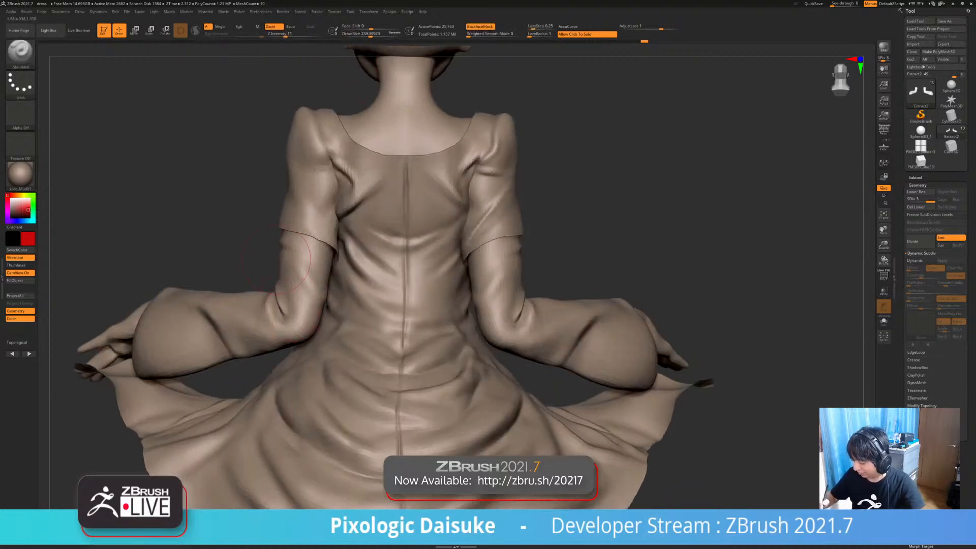
pyautogui.click(244, 26)
pyautogui.click(273, 26)
pyautogui.click(364, 35)
pyautogui.moveTo(279, 301)
pyautogui.mouseDown()
pyautogui.moveTo(289, 321)
pyautogui.moveTo(285, 311)
pyautogui.mouseUp()
pyautogui.moveTo(218, 244); pyautogui.dragTo(260, 240)
pyautogui.moveTo(285, 310)
pyautogui.mouseDown()
pyautogui.moveTo(273, 286)
pyautogui.moveTo(289, 325)
pyautogui.moveTo(286, 298)
pyautogui.moveTo(296, 321)
pyautogui.moveTo(276, 332)
pyautogui.moveTo(267, 295)
pyautogui.moveTo(269, 311)
pyautogui.mouseUp()
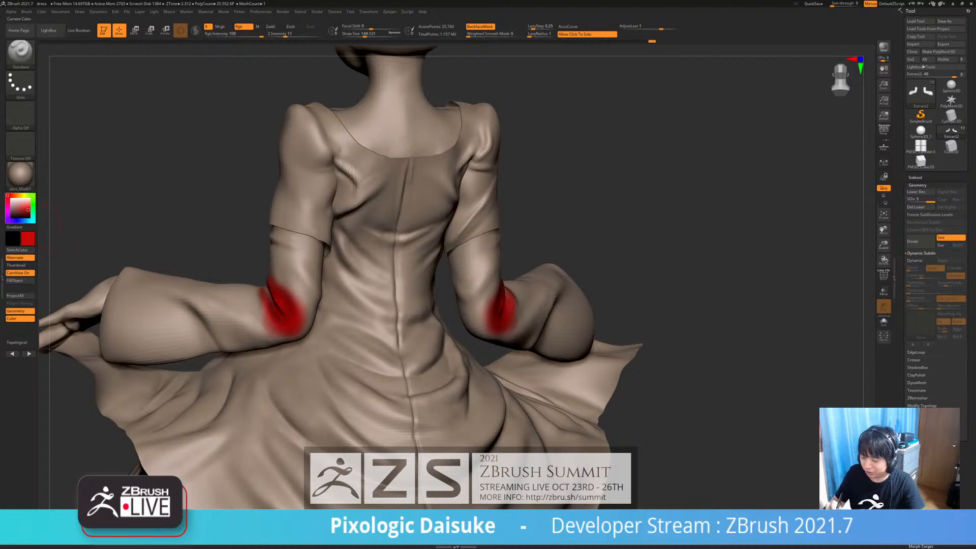
# Paint light blue patches on the backs of both lower sleeves, just below the short upper sleeve hems
pyautogui.moveTo(29, 220); pyautogui.dragTo(21, 221)
pyautogui.click(24, 205)
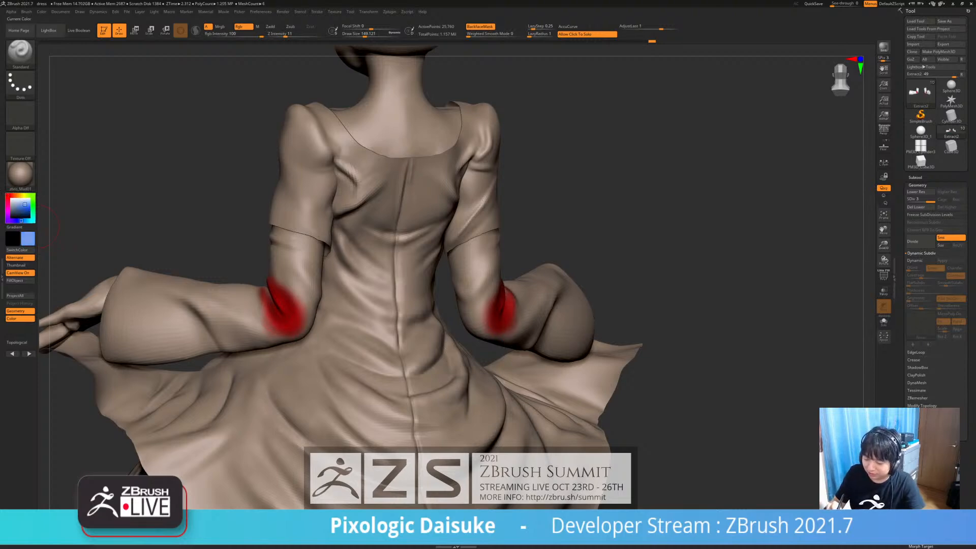
pyautogui.moveTo(293, 278)
pyautogui.mouseDown()
pyautogui.moveTo(299, 237)
pyautogui.moveTo(283, 254)
pyautogui.moveTo(314, 267)
pyautogui.mouseUp()
pyautogui.moveTo(219, 223); pyautogui.dragTo(356, 231)
pyautogui.moveTo(276, 237); pyautogui.dragTo(290, 256)
pyautogui.moveTo(433, 244)
pyautogui.mouseDown()
pyautogui.moveTo(305, 254)
pyautogui.moveTo(301, 289)
pyautogui.mouseUp()
# Paint paler red areas around both elbows, extending up the arm to the blue patches and along the forearm
pyautogui.press('c')
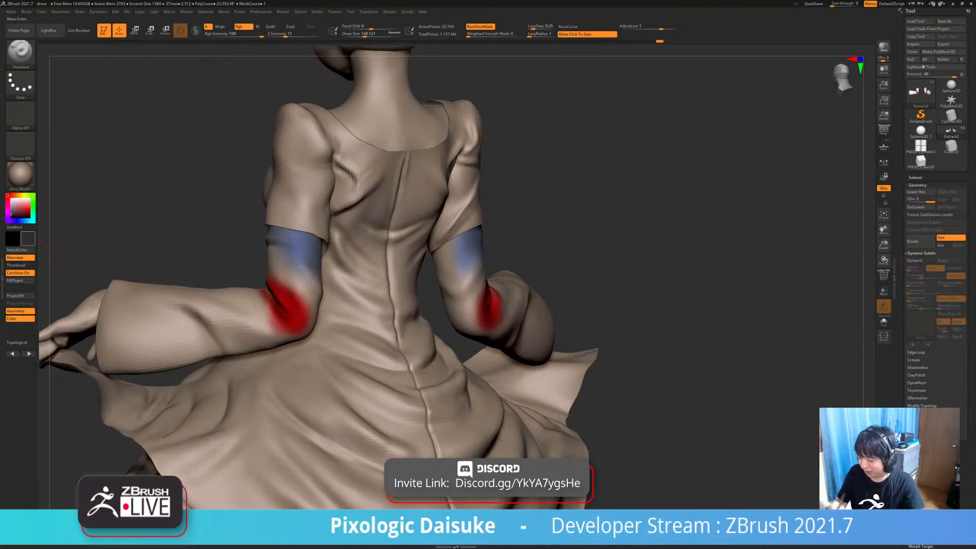
pyautogui.click(21, 205)
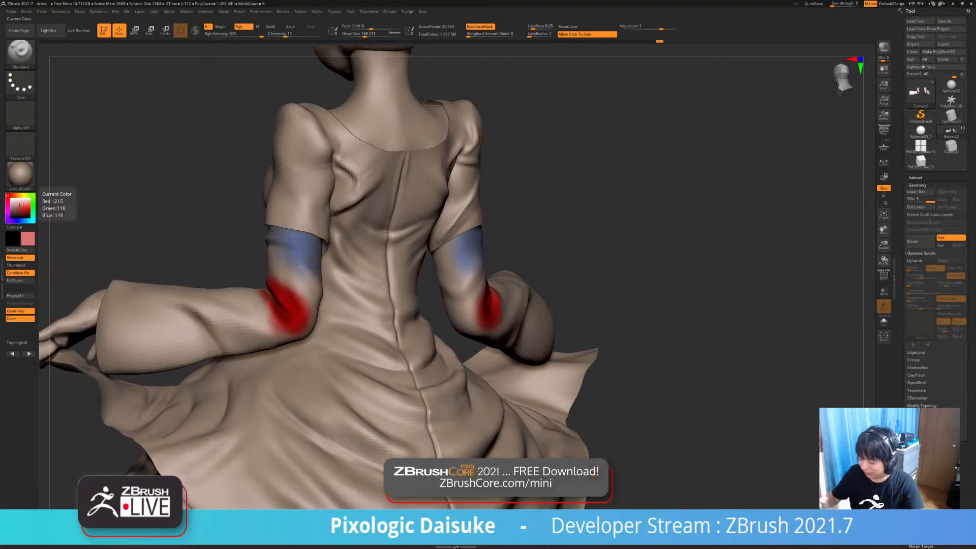
pyautogui.moveTo(284, 272)
pyautogui.mouseDown()
pyautogui.moveTo(312, 283)
pyautogui.moveTo(303, 314)
pyautogui.mouseUp()
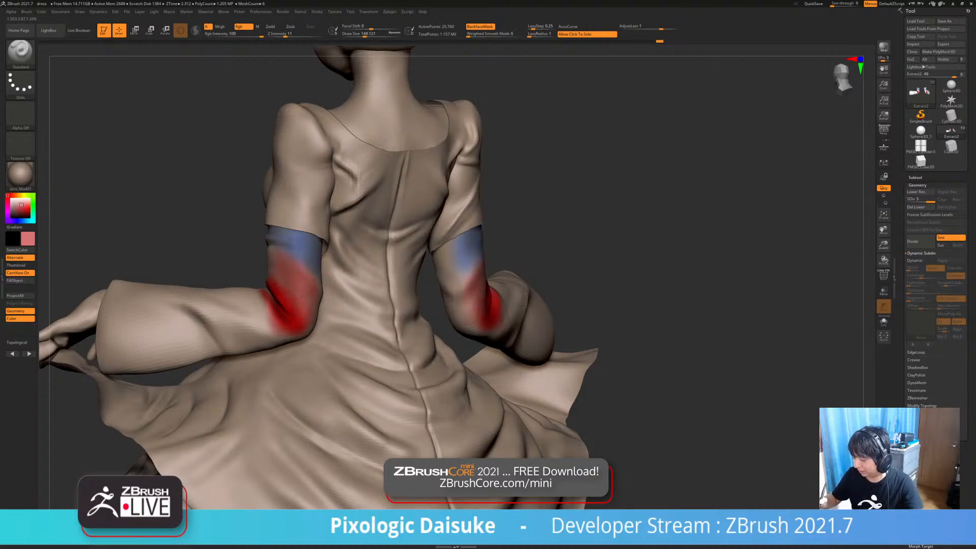
pyautogui.moveTo(343, 285); pyautogui.dragTo(338, 312, button='right')
pyautogui.moveTo(341, 311)
pyautogui.mouseDown()
pyautogui.moveTo(244, 315)
pyautogui.moveTo(265, 326)
pyautogui.moveTo(255, 347)
pyautogui.mouseUp()
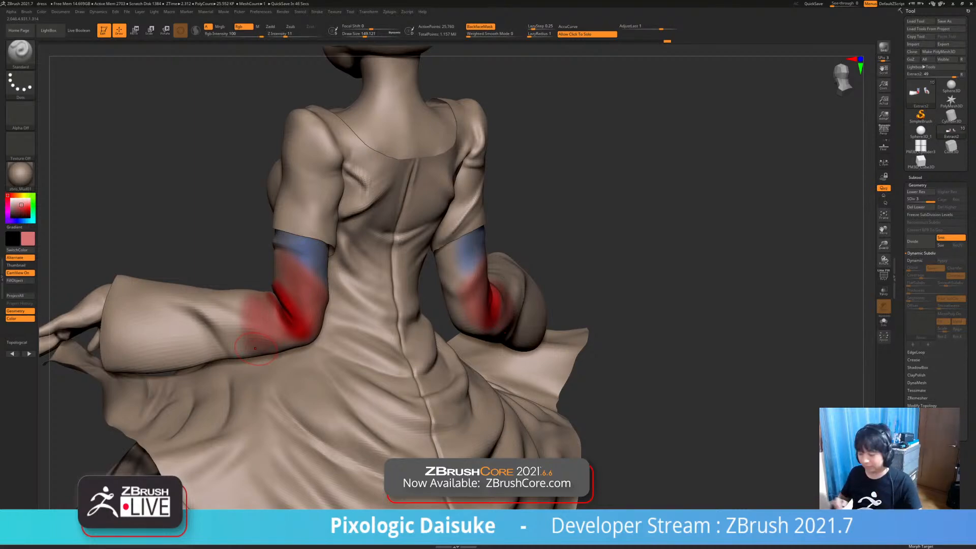
pyautogui.moveTo(256, 349)
pyautogui.mouseDown(button='right')
pyautogui.moveTo(339, 322)
pyautogui.moveTo(244, 336)
pyautogui.mouseUp(button='right')
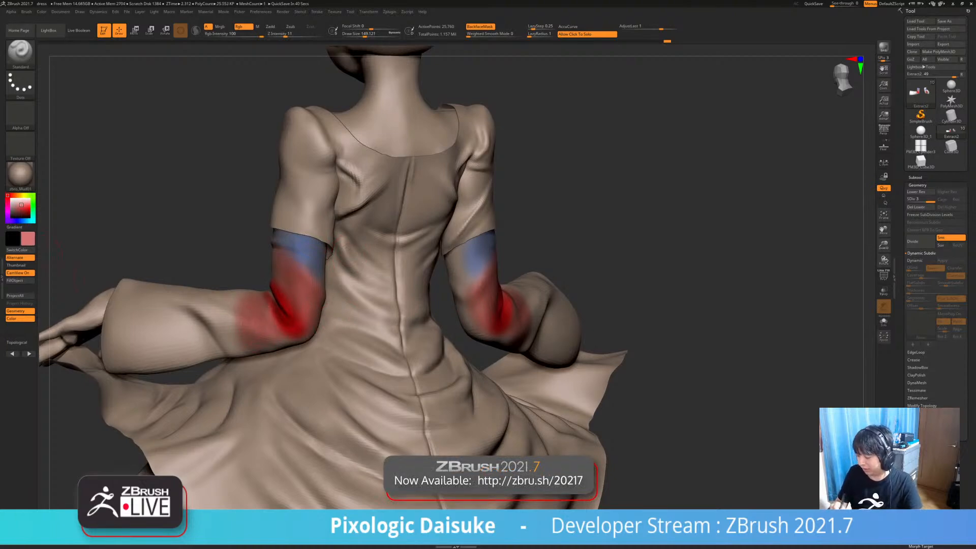
# Paint dark red diagonal crease lines above the elbow and across the forearm sleeve at a draw size of about 42
pyautogui.moveTo(28, 239)
pyautogui.mouseDown()
pyautogui.moveTo(297, 254)
pyautogui.moveTo(304, 285)
pyautogui.moveTo(294, 324)
pyautogui.mouseUp()
pyautogui.click(357, 35)
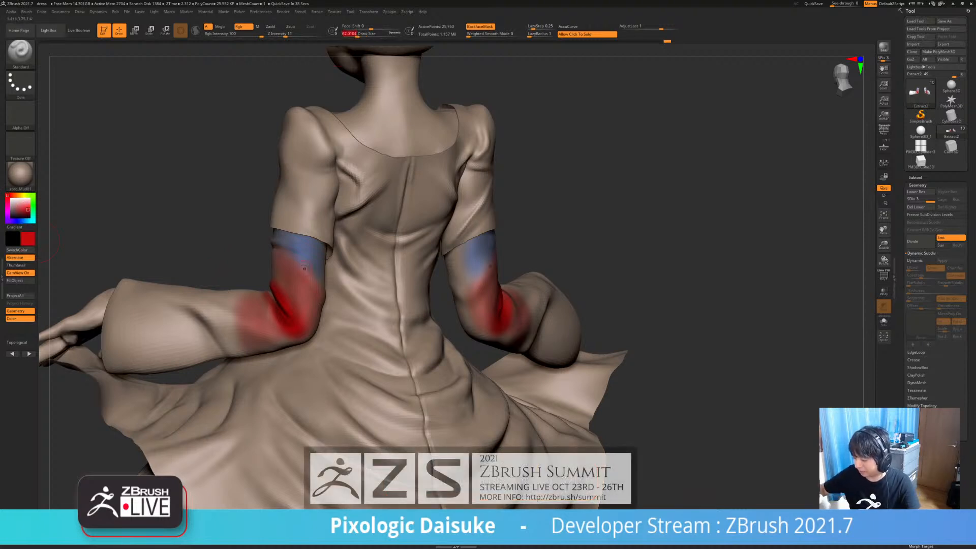
pyautogui.moveTo(300, 266); pyautogui.dragTo(320, 295)
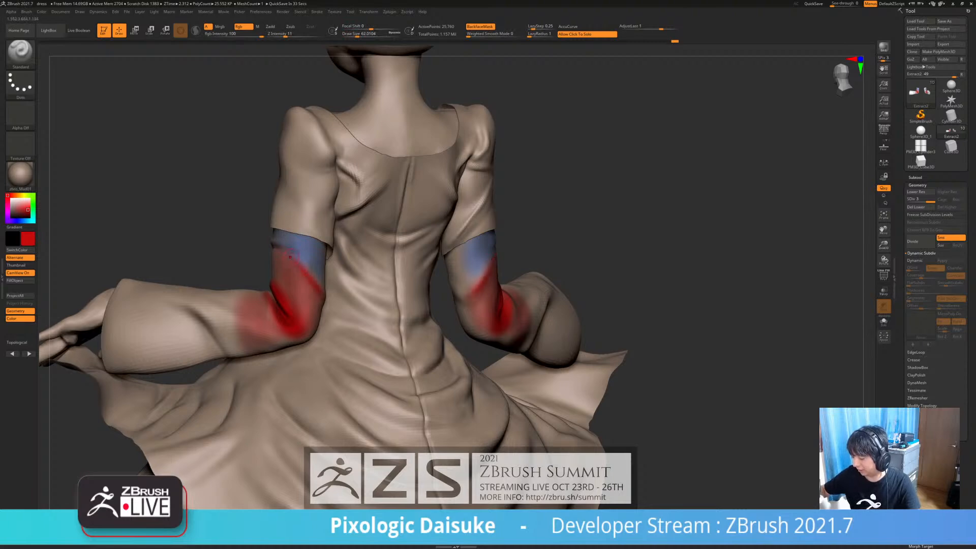
pyautogui.moveTo(233, 318); pyautogui.dragTo(244, 338, button='right')
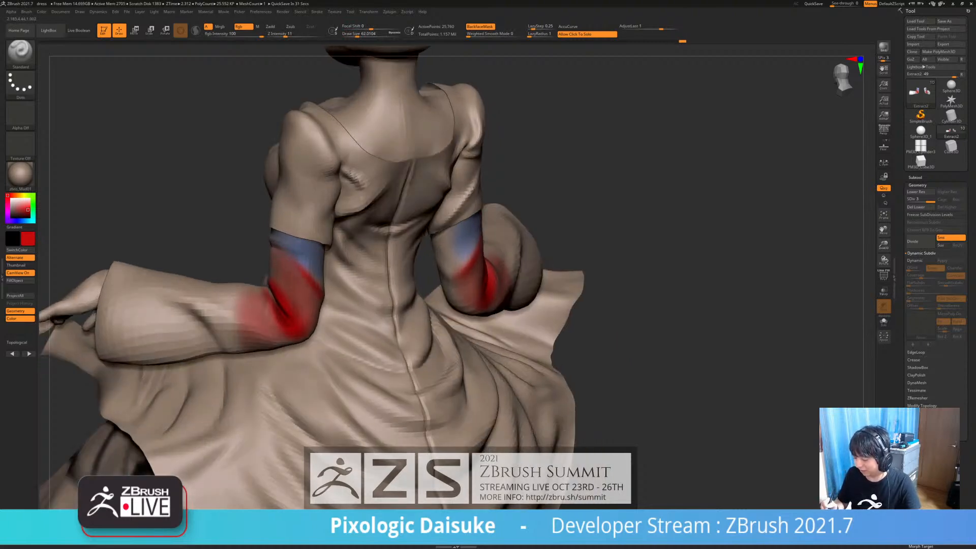
pyautogui.moveTo(209, 296); pyautogui.dragTo(250, 330)
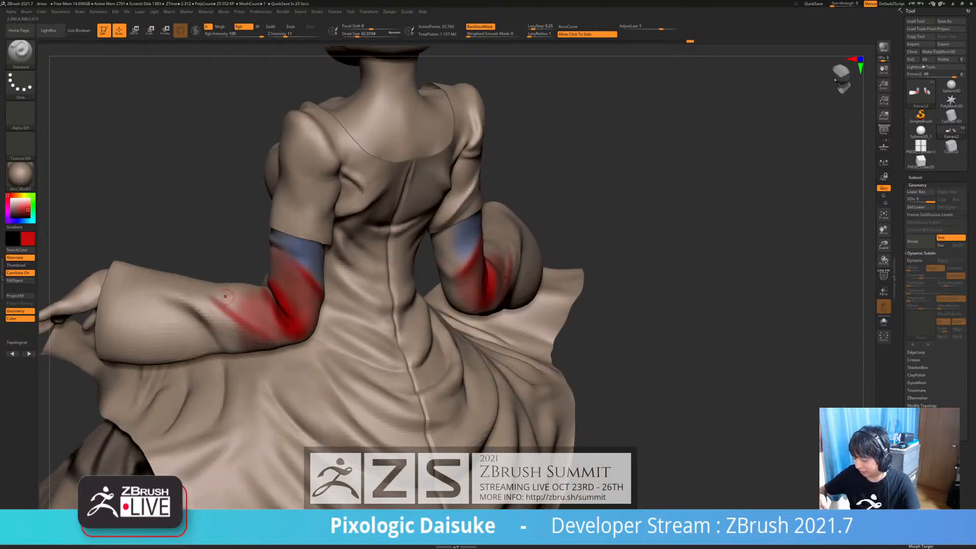
pyautogui.moveTo(185, 306); pyautogui.dragTo(231, 350)
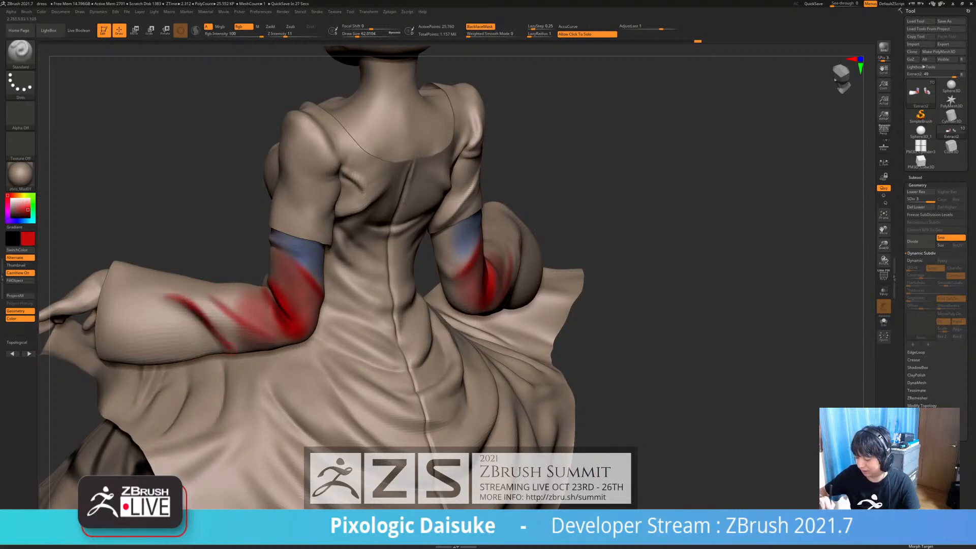
pyautogui.moveTo(134, 279); pyautogui.dragTo(187, 306)
pyautogui.moveTo(231, 314)
pyautogui.mouseDown(button='right')
pyautogui.moveTo(236, 335)
pyautogui.moveTo(265, 355)
pyautogui.moveTo(263, 336)
pyautogui.moveTo(229, 330)
pyautogui.moveTo(309, 343)
pyautogui.mouseUp(button='right')
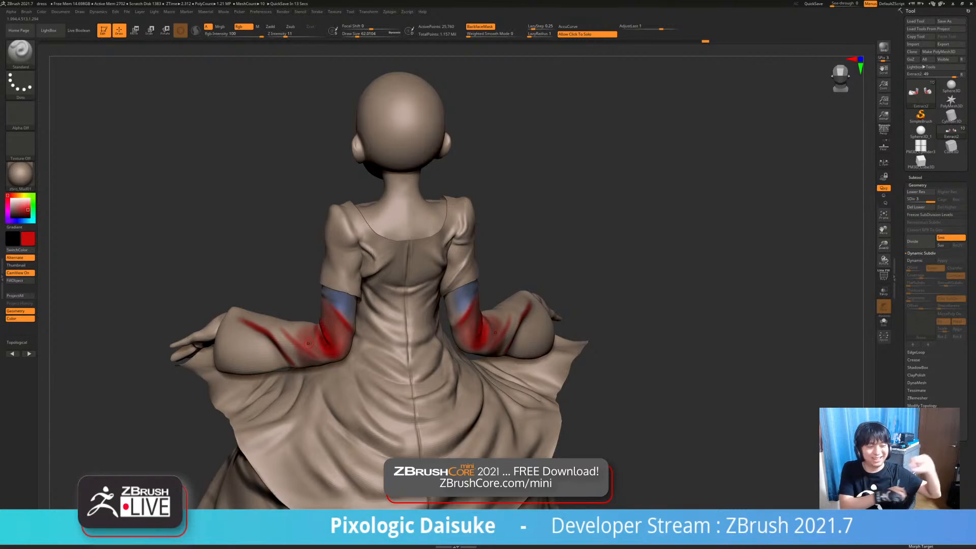
# Paint the wide wrist ends of the sleeves light blue with an enlarged brush
pyautogui.moveTo(575, 285); pyautogui.dragTo(636, 331)
pyautogui.moveTo(27, 238); pyautogui.dragTo(336, 300)
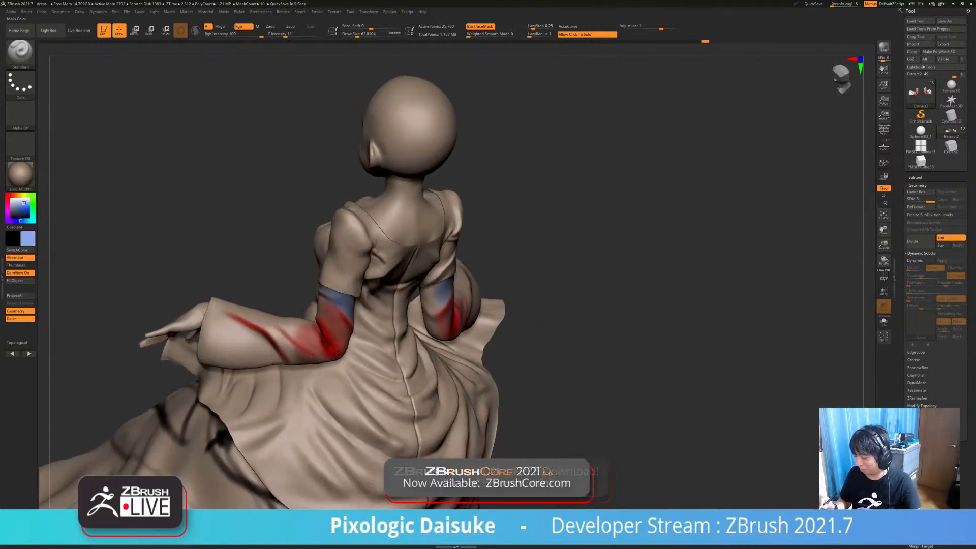
pyautogui.click(362, 34)
pyautogui.moveTo(260, 364)
pyautogui.mouseDown(button='right')
pyautogui.moveTo(269, 341)
pyautogui.moveTo(305, 397)
pyautogui.mouseUp(button='right')
pyautogui.moveTo(255, 311)
pyautogui.mouseDown()
pyautogui.moveTo(262, 303)
pyautogui.moveTo(238, 330)
pyautogui.moveTo(240, 285)
pyautogui.moveTo(264, 346)
pyautogui.moveTo(291, 331)
pyautogui.moveTo(316, 344)
pyautogui.mouseUp()
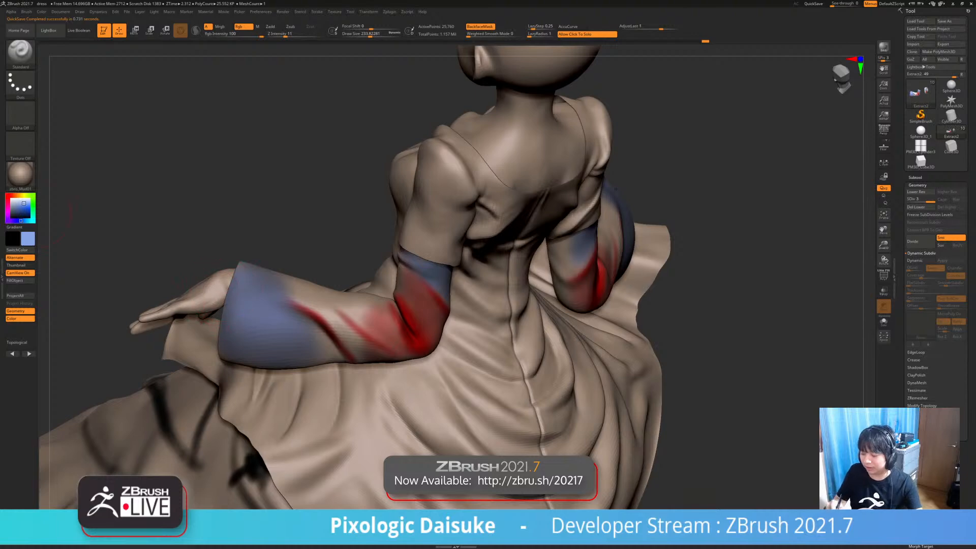
# Paint a black arrow pointing towards the hand on the sleeve's blue wrist area, at a draw size of about 35
pyautogui.moveTo(16, 214); pyautogui.dragTo(10, 219)
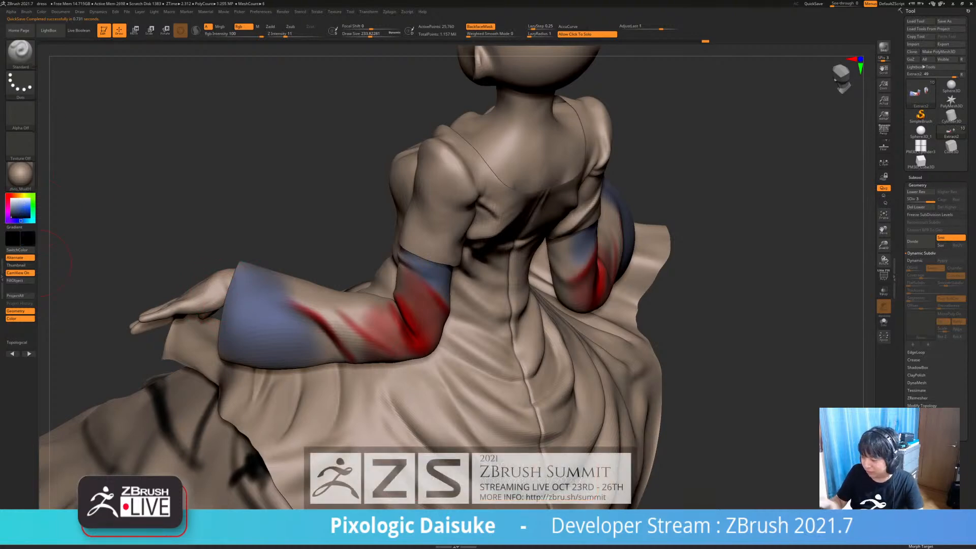
pyautogui.click(358, 36)
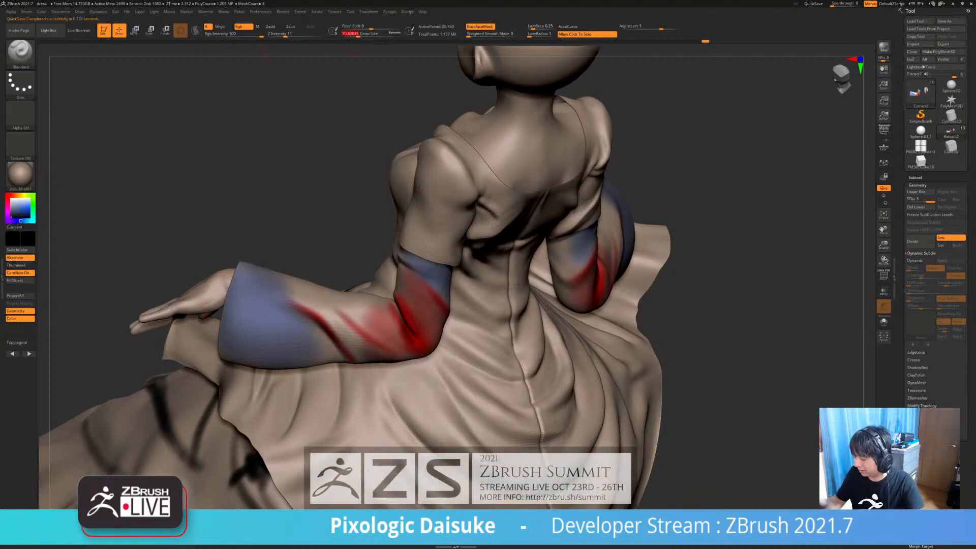
pyautogui.moveTo(306, 329)
pyautogui.mouseDown()
pyautogui.moveTo(231, 329)
pyautogui.moveTo(248, 347)
pyautogui.moveTo(247, 316)
pyautogui.mouseUp()
pyautogui.hotkey('ctrl', 'z')
pyautogui.click(353, 34)
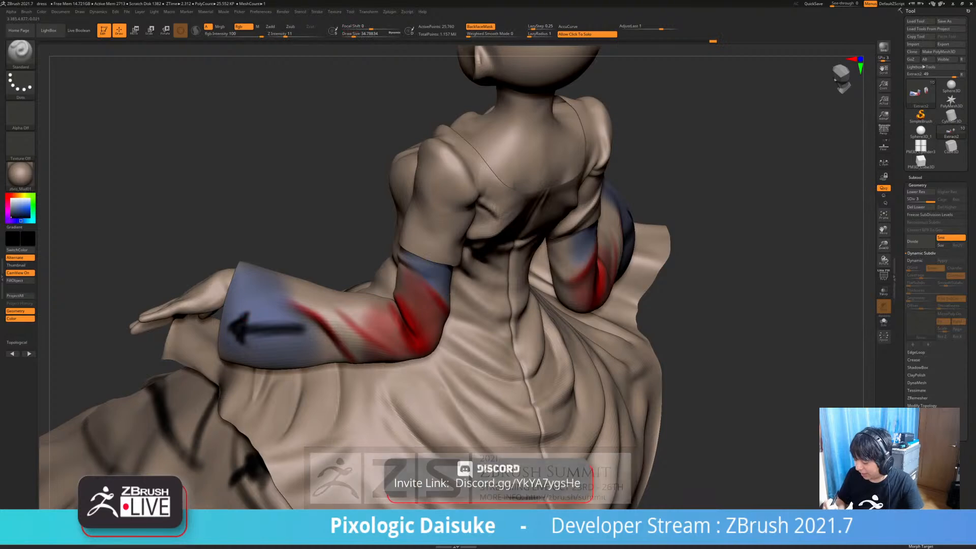
# Paint small black arrows facing each other across the forearm's red creases, raising the sleeves to subdivision level 4 for sharper strokes
pyautogui.moveTo(249, 318)
pyautogui.mouseDown(button='right')
pyautogui.moveTo(246, 391)
pyautogui.moveTo(235, 280)
pyautogui.mouseUp(button='right')
pyautogui.moveTo(351, 342); pyautogui.dragTo(335, 326, button='right')
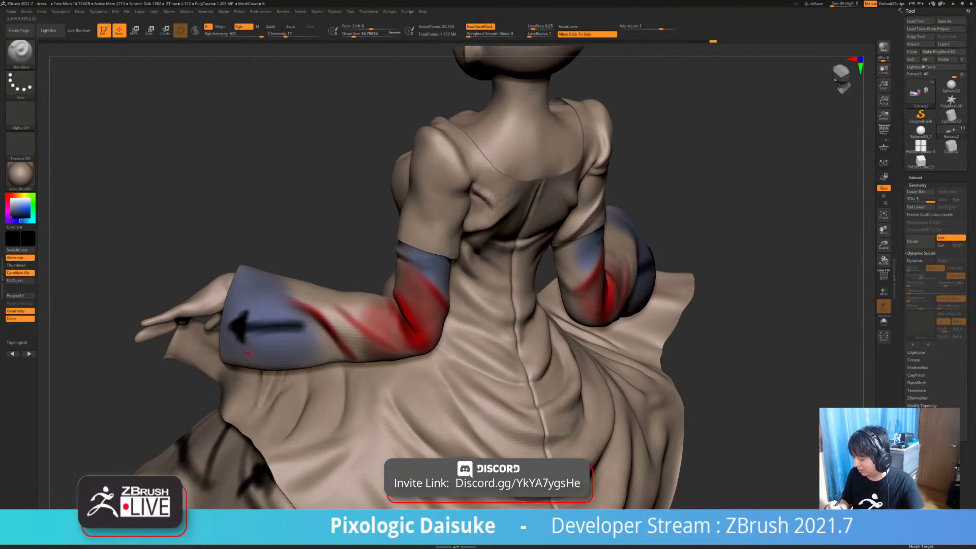
pyautogui.moveTo(286, 353); pyautogui.dragTo(323, 350)
pyautogui.press('d')
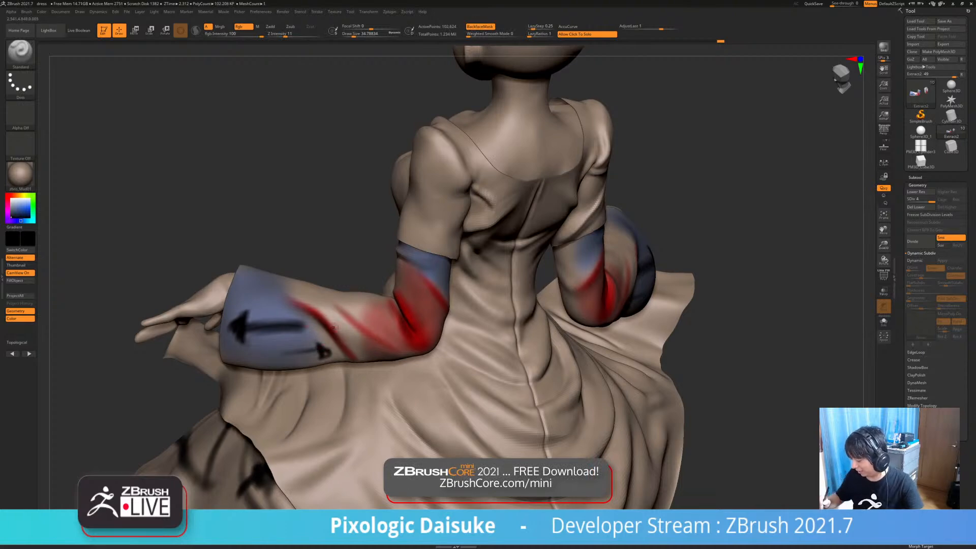
pyautogui.moveTo(397, 335); pyautogui.dragTo(358, 344)
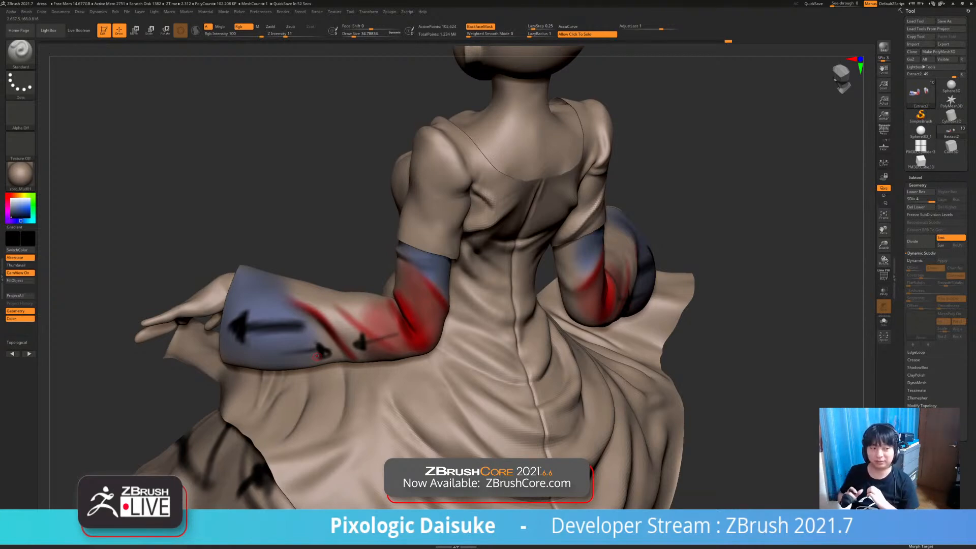
# Paint black arrows on the forearm and upper arm pointing into the elbow crease, and darken the crease itself
pyautogui.moveTo(318, 356); pyautogui.dragTo(264, 345, button='right')
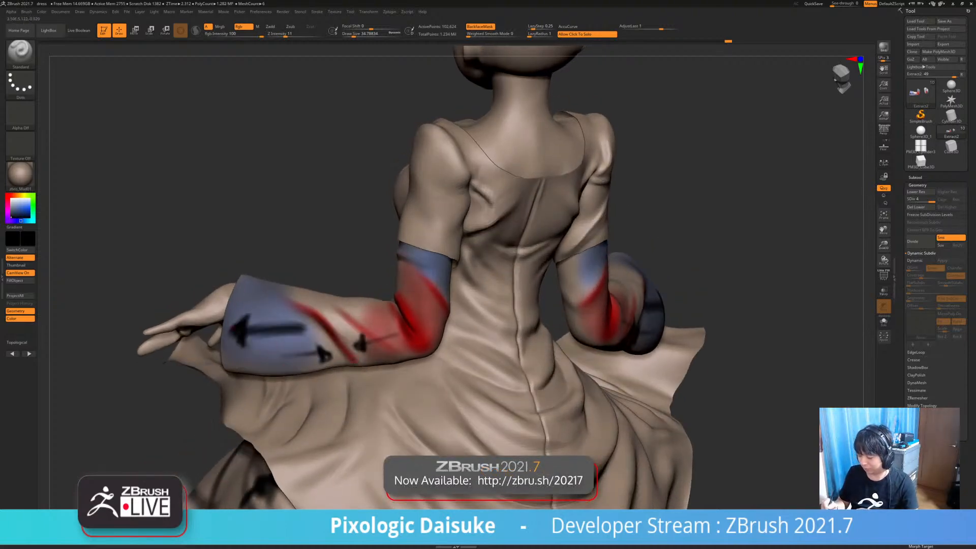
pyautogui.moveTo(304, 335); pyautogui.dragTo(234, 357, button='right')
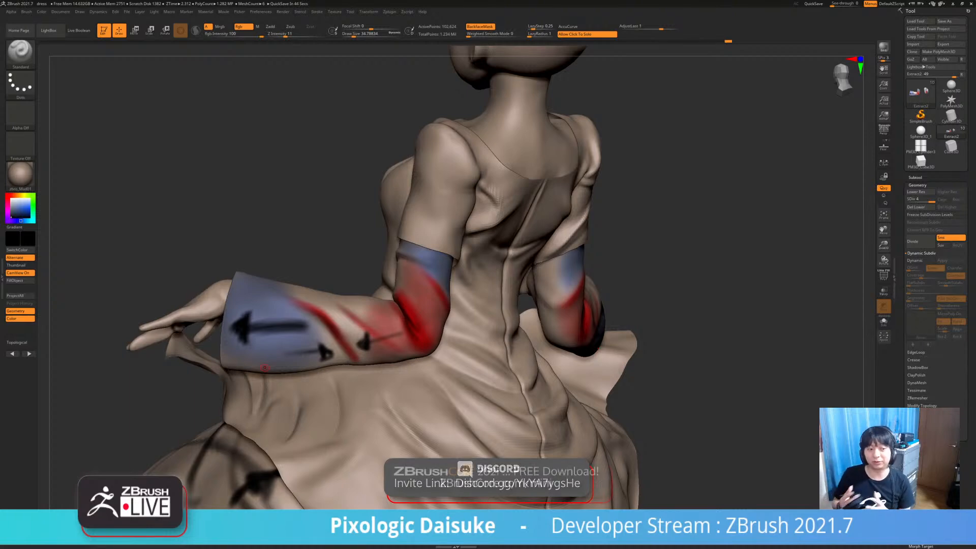
pyautogui.moveTo(444, 379); pyautogui.dragTo(432, 351, button='right')
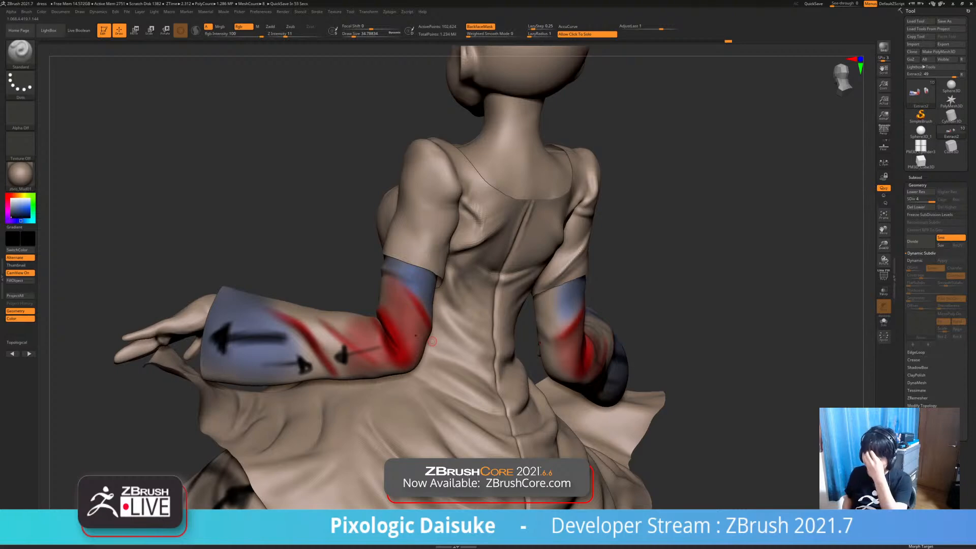
pyautogui.moveTo(387, 315)
pyautogui.mouseDown(button='right')
pyautogui.moveTo(437, 325)
pyautogui.moveTo(393, 321)
pyautogui.mouseUp(button='right')
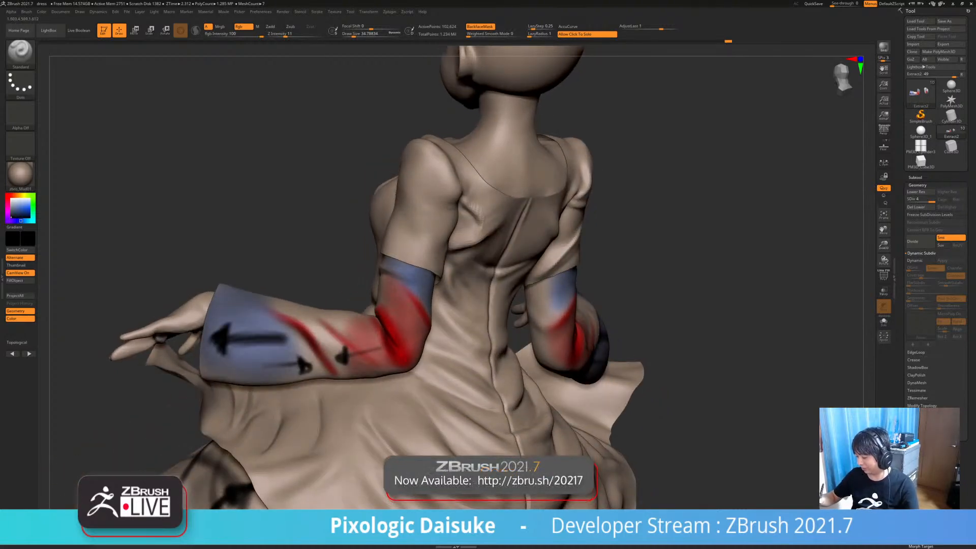
pyautogui.keyDown('ctrl'); pyautogui.moveTo(395, 311); pyautogui.dragTo(395, 342, button='right'); pyautogui.keyUp('ctrl')
pyautogui.moveTo(344, 326); pyautogui.dragTo(372, 329)
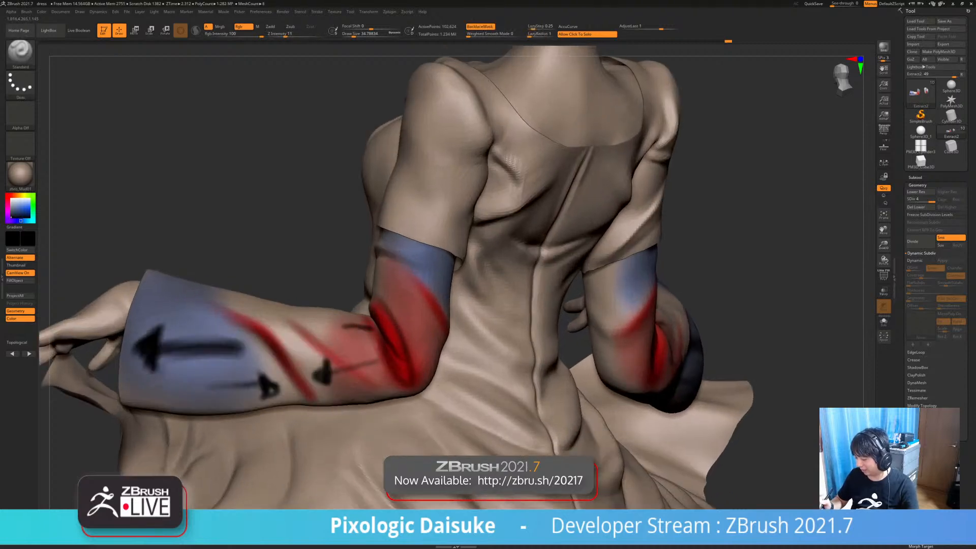
pyautogui.moveTo(390, 287); pyautogui.dragTo(381, 320)
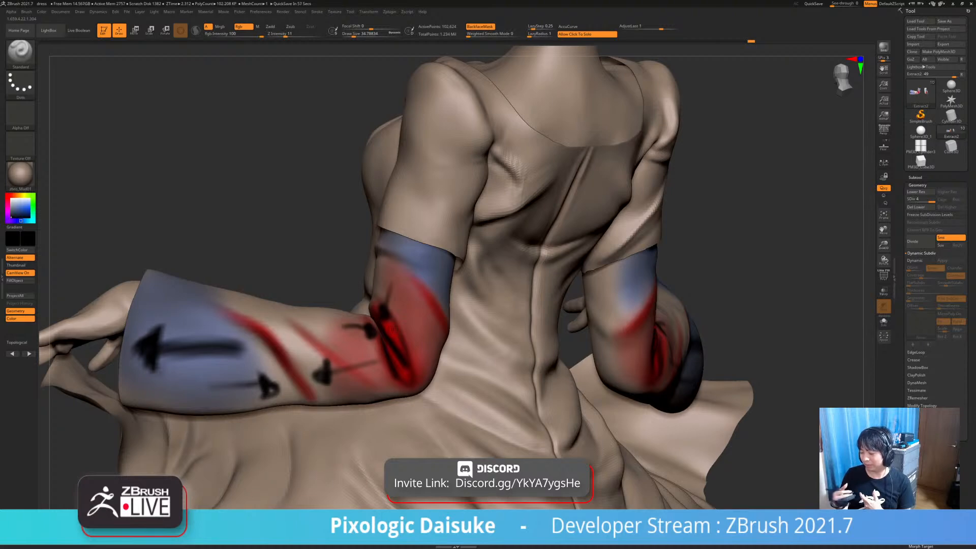
pyautogui.moveTo(403, 252); pyautogui.dragTo(409, 210, button='right')
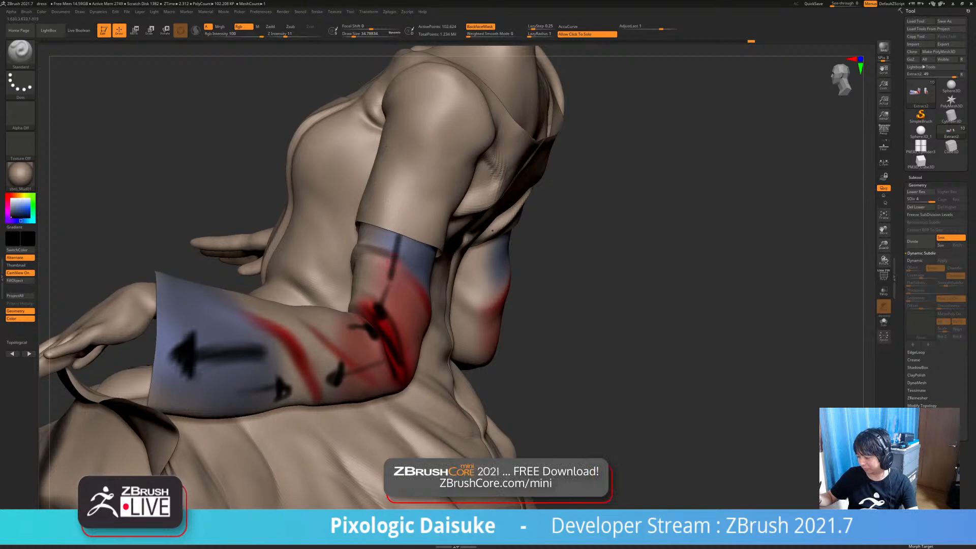
pyautogui.moveTo(383, 262)
pyautogui.mouseDown()
pyautogui.moveTo(390, 286)
pyautogui.moveTo(397, 277)
pyautogui.mouseUp()
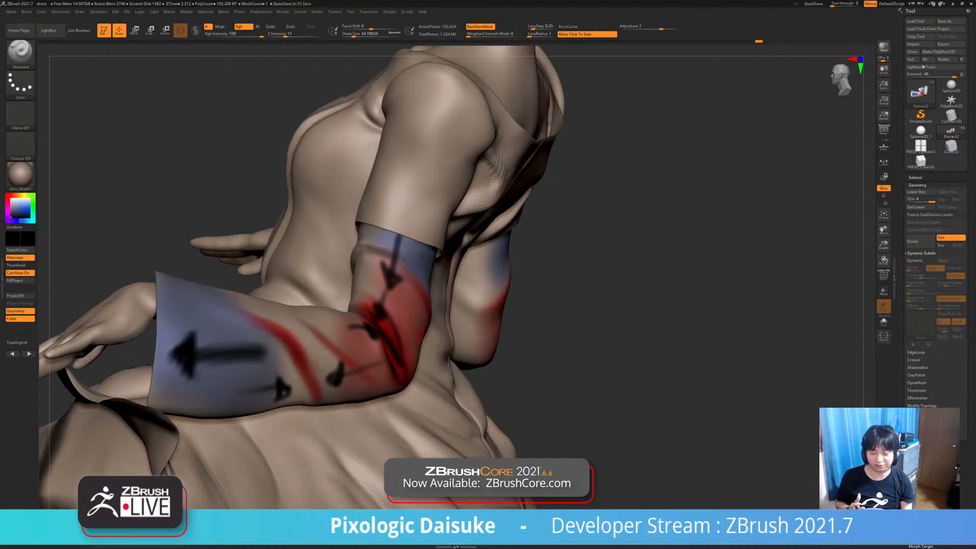
# Make the dress the active subtool and mark the folds behind both armpits with black curves and inward-pointing arrows
pyautogui.moveTo(420, 337)
pyautogui.mouseDown(button='right')
pyautogui.moveTo(366, 339)
pyautogui.moveTo(367, 301)
pyautogui.mouseUp(button='right')
pyautogui.keyDown('alt'); pyautogui.moveTo(367, 301); pyautogui.dragTo(310, 313, button='right'); pyautogui.keyUp('alt')
pyautogui.moveTo(389, 334); pyautogui.dragTo(331, 335, button='right')
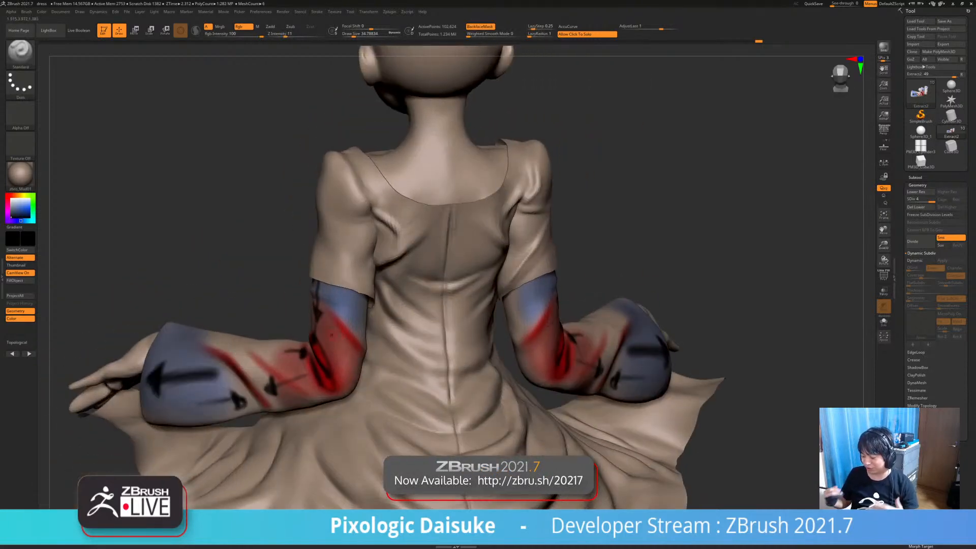
pyautogui.keyDown('alt'); pyautogui.click(407, 326); pyautogui.keyUp('alt')
pyautogui.moveTo(407, 326)
pyautogui.mouseDown(button='right')
pyautogui.moveTo(358, 305)
pyautogui.moveTo(403, 316)
pyautogui.mouseUp(button='right')
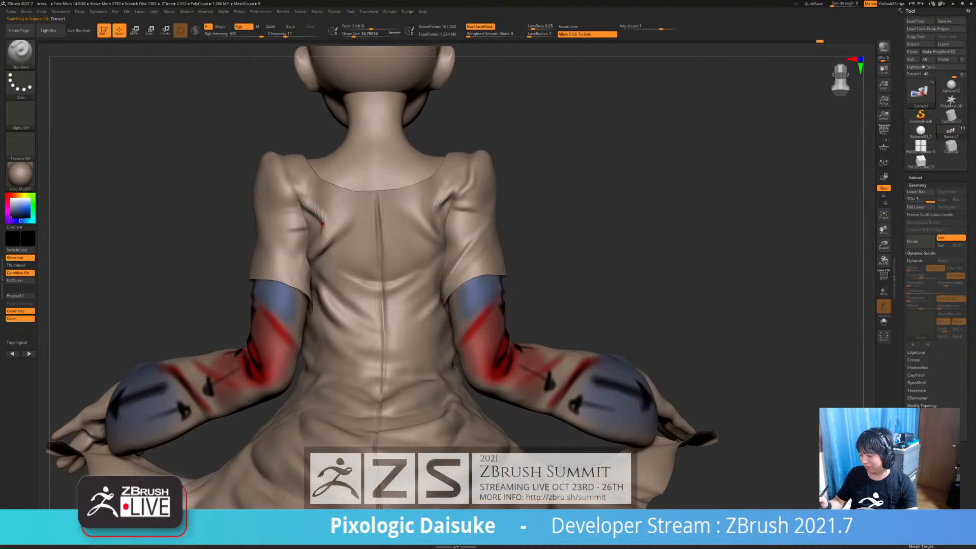
pyautogui.moveTo(309, 204)
pyautogui.mouseDown()
pyautogui.moveTo(324, 238)
pyautogui.moveTo(313, 253)
pyautogui.moveTo(295, 230)
pyautogui.moveTo(301, 236)
pyautogui.mouseUp()
pyautogui.moveTo(478, 216)
pyautogui.mouseDown()
pyautogui.moveTo(459, 217)
pyautogui.moveTo(456, 231)
pyautogui.moveTo(455, 216)
pyautogui.moveTo(455, 230)
pyautogui.mouseUp()
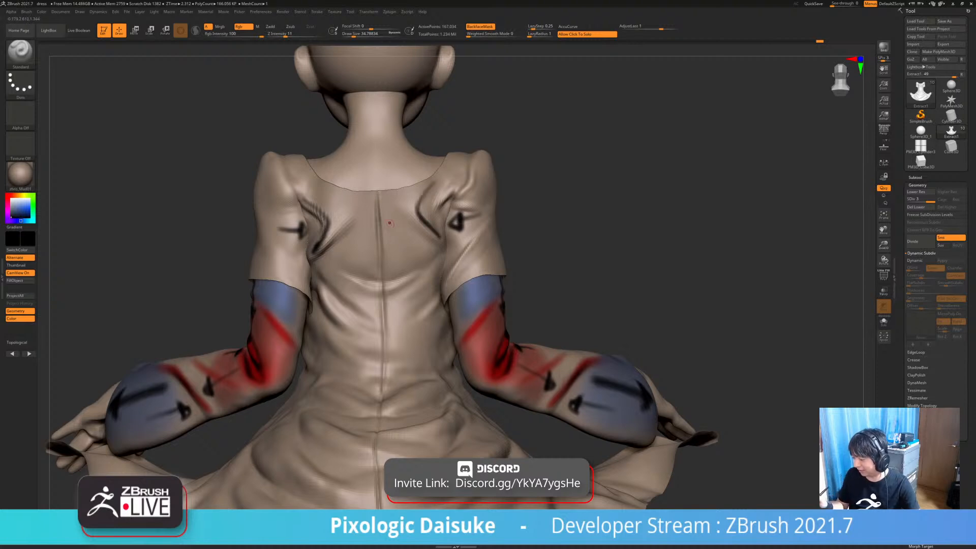
# Paint black arrows along the centre back seam and two V-shaped fold lines across the dress's back above the waist
pyautogui.moveTo(401, 227)
pyautogui.mouseDown()
pyautogui.moveTo(372, 236)
pyautogui.moveTo(384, 232)
pyautogui.moveTo(398, 247)
pyautogui.mouseUp()
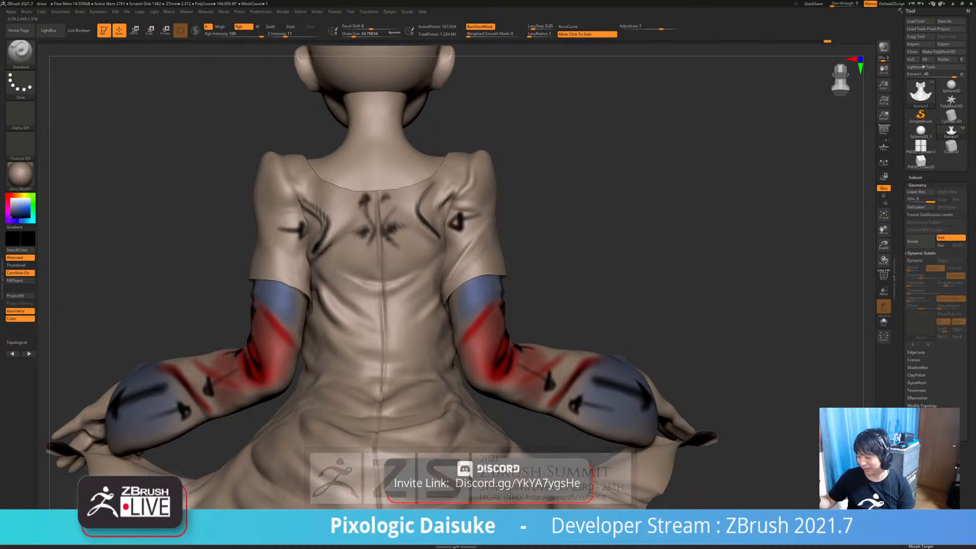
pyautogui.moveTo(371, 252)
pyautogui.mouseDown()
pyautogui.moveTo(370, 280)
pyautogui.moveTo(394, 273)
pyautogui.mouseUp()
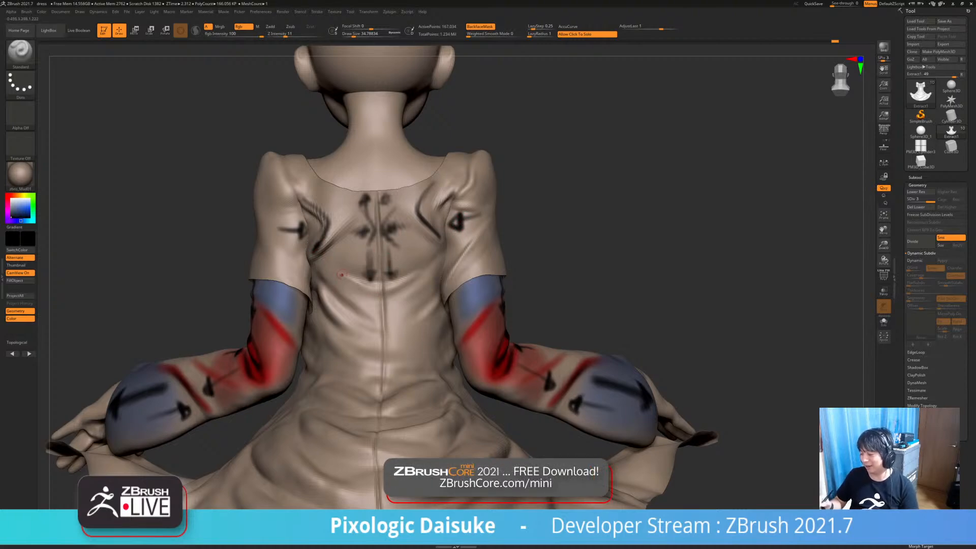
pyautogui.moveTo(332, 266)
pyautogui.mouseDown()
pyautogui.moveTo(381, 294)
pyautogui.moveTo(440, 256)
pyautogui.mouseUp()
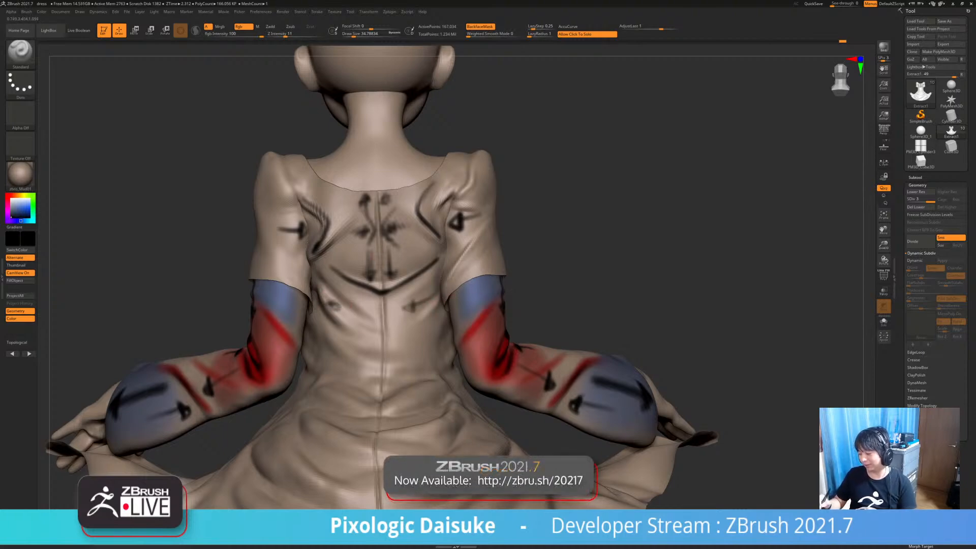
pyautogui.moveTo(328, 300); pyautogui.dragTo(362, 336)
pyautogui.moveTo(435, 296); pyautogui.dragTo(391, 340)
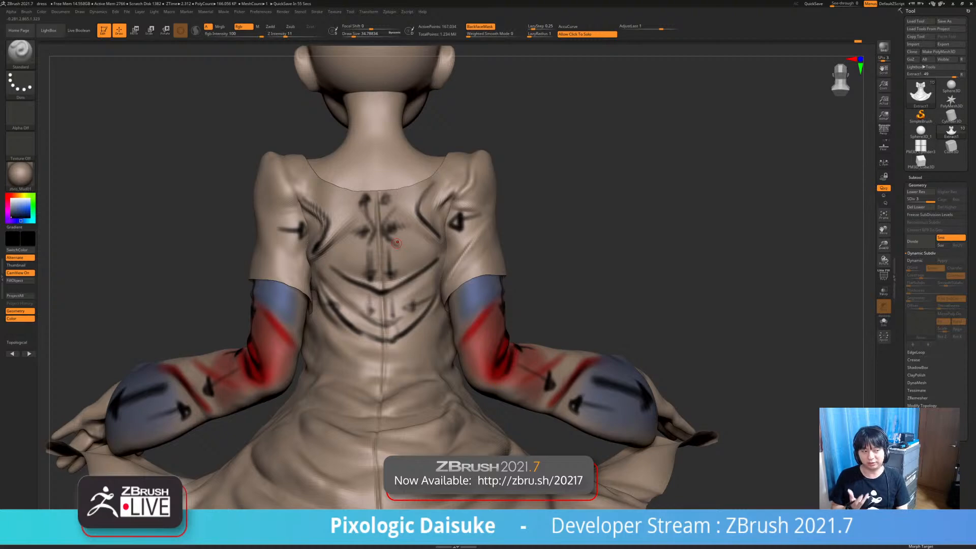
# Paint short black fold lines and a small mark across the centre back seam at the dress's waist, checking the dress in isolation
pyautogui.moveTo(397, 243)
pyautogui.mouseDown(button='right')
pyautogui.moveTo(397, 264)
pyautogui.moveTo(397, 213)
pyautogui.mouseUp(button='right')
pyautogui.moveTo(410, 295); pyautogui.dragTo(422, 322, button='right')
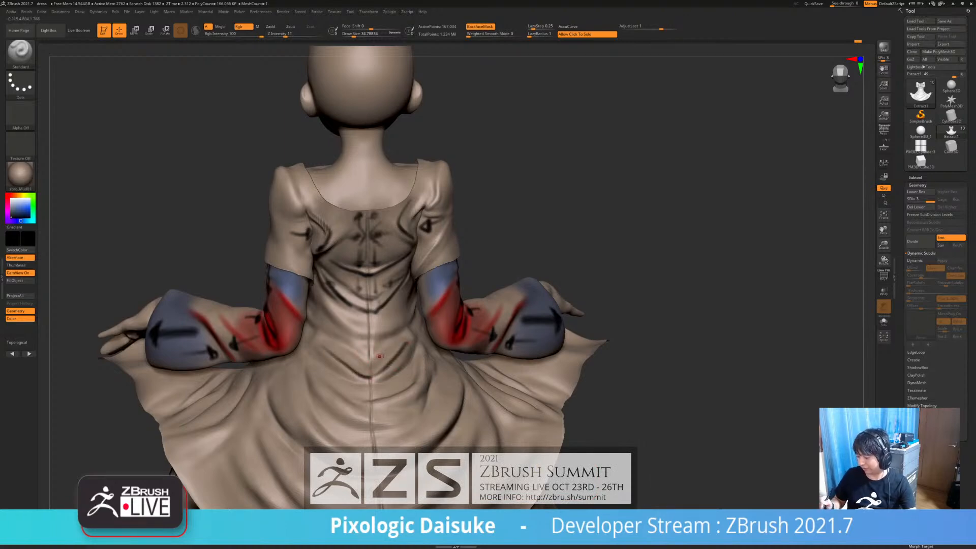
pyautogui.keyDown('ctrl'); pyautogui.moveTo(365, 340); pyautogui.dragTo(356, 269, button='right'); pyautogui.keyUp('ctrl')
pyautogui.moveTo(368, 310); pyautogui.dragTo(338, 301, button='right')
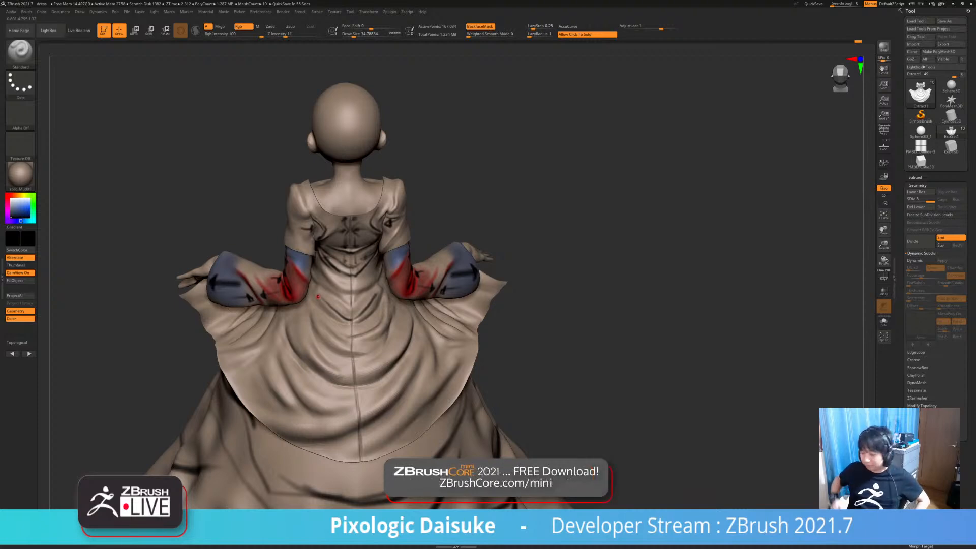
pyautogui.moveTo(346, 307); pyautogui.dragTo(356, 307)
pyautogui.moveTo(378, 309)
pyautogui.mouseDown(button='right')
pyautogui.moveTo(375, 270)
pyautogui.moveTo(375, 294)
pyautogui.mouseUp(button='right')
pyautogui.moveTo(376, 296)
pyautogui.mouseDown()
pyautogui.moveTo(357, 298)
pyautogui.moveTo(367, 297)
pyautogui.moveTo(352, 319)
pyautogui.mouseUp()
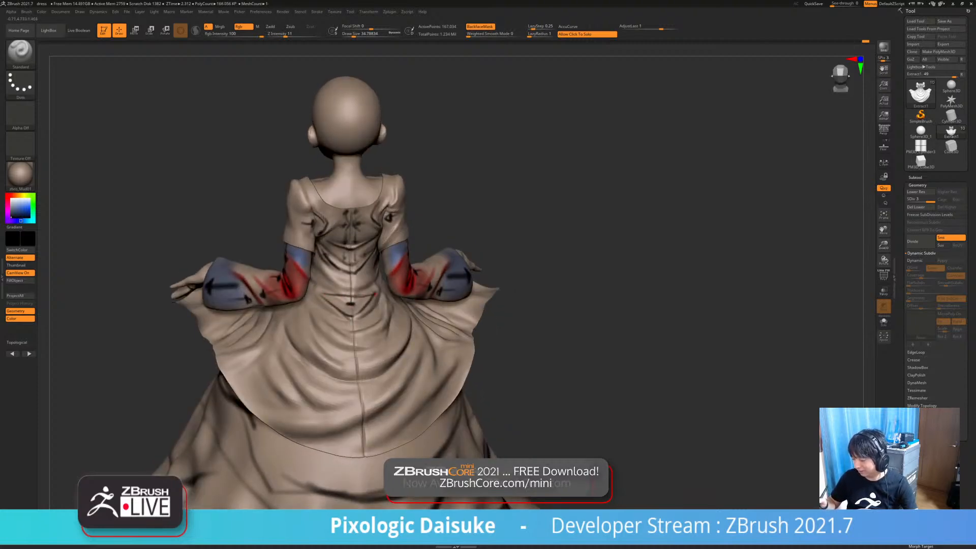
pyautogui.click(518, 306)
pyautogui.moveTo(427, 301)
pyautogui.mouseDown(button='right')
pyautogui.moveTo(425, 328)
pyautogui.moveTo(442, 303)
pyautogui.mouseUp(button='right')
pyautogui.moveTo(375, 219); pyautogui.dragTo(356, 239, button='right')
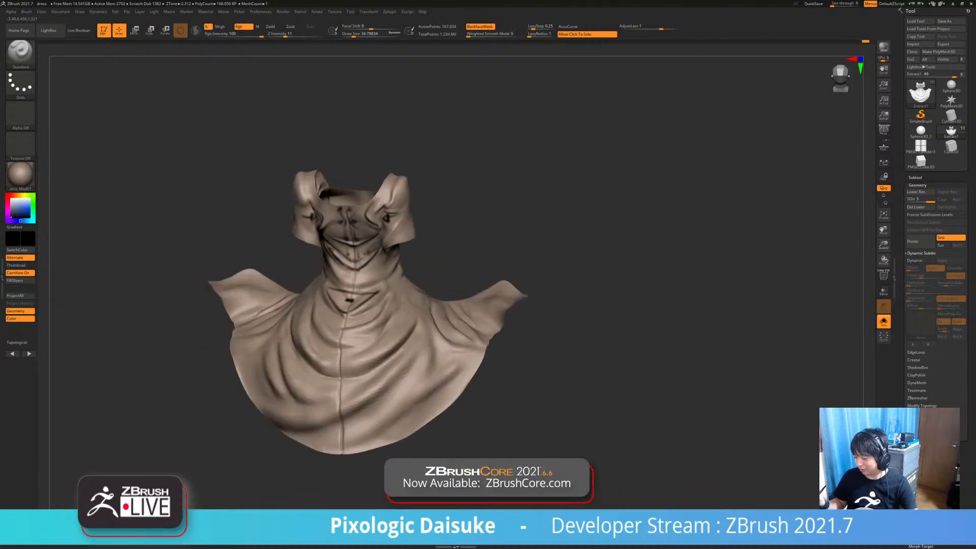
pyautogui.moveTo(324, 290); pyautogui.dragTo(331, 289, button='right')
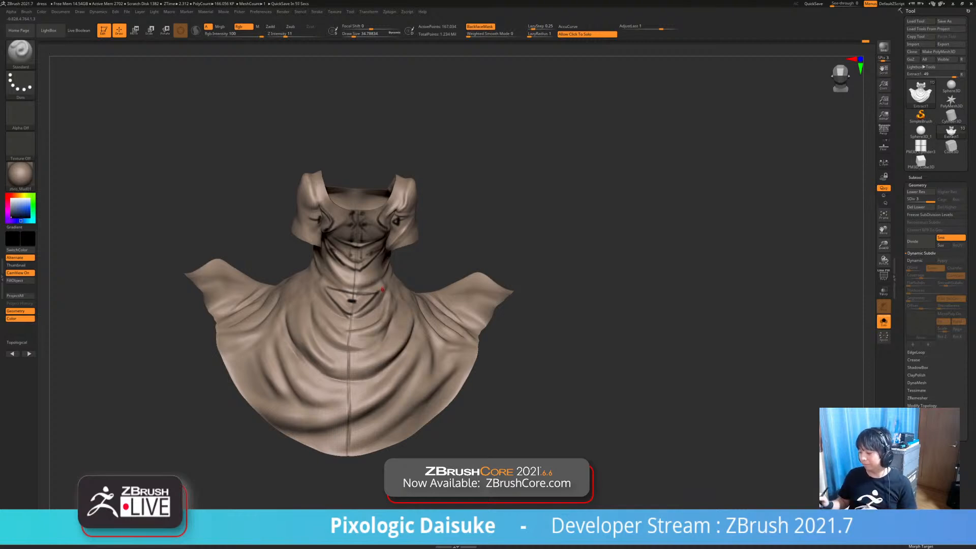
pyautogui.click(511, 368)
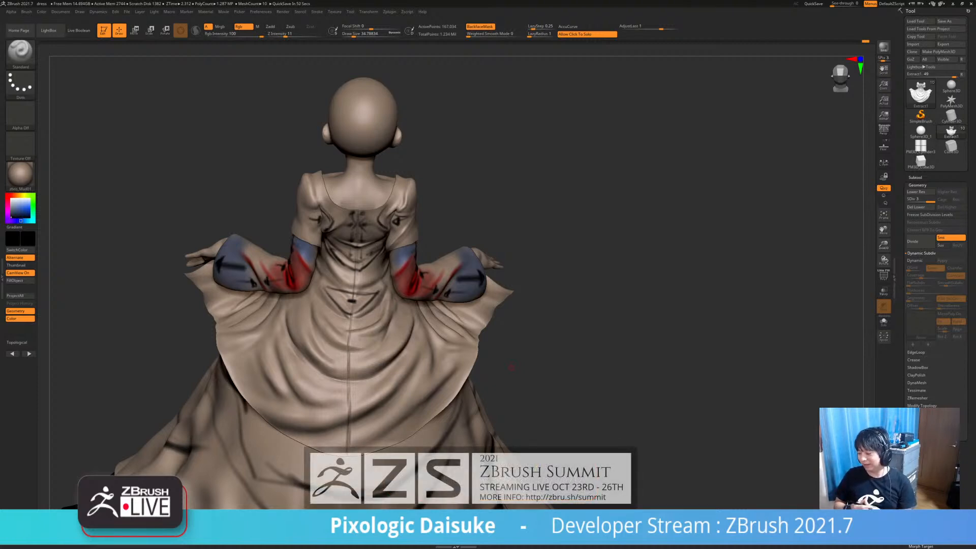
# Paint black V-shaped fold lines down the back of the overskirt, from below the waist towards the hem
pyautogui.moveTo(512, 367); pyautogui.dragTo(393, 326)
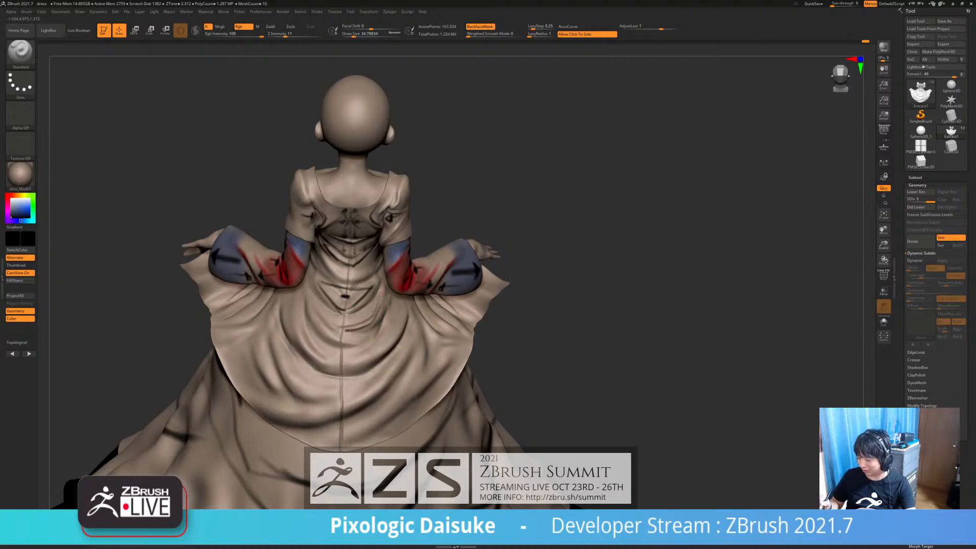
pyautogui.moveTo(310, 302)
pyautogui.mouseDown()
pyautogui.moveTo(340, 344)
pyautogui.moveTo(353, 345)
pyautogui.moveTo(379, 303)
pyautogui.mouseUp()
pyautogui.moveTo(299, 305)
pyautogui.mouseDown()
pyautogui.moveTo(303, 338)
pyautogui.moveTo(331, 363)
pyautogui.moveTo(387, 341)
pyautogui.moveTo(400, 313)
pyautogui.mouseUp()
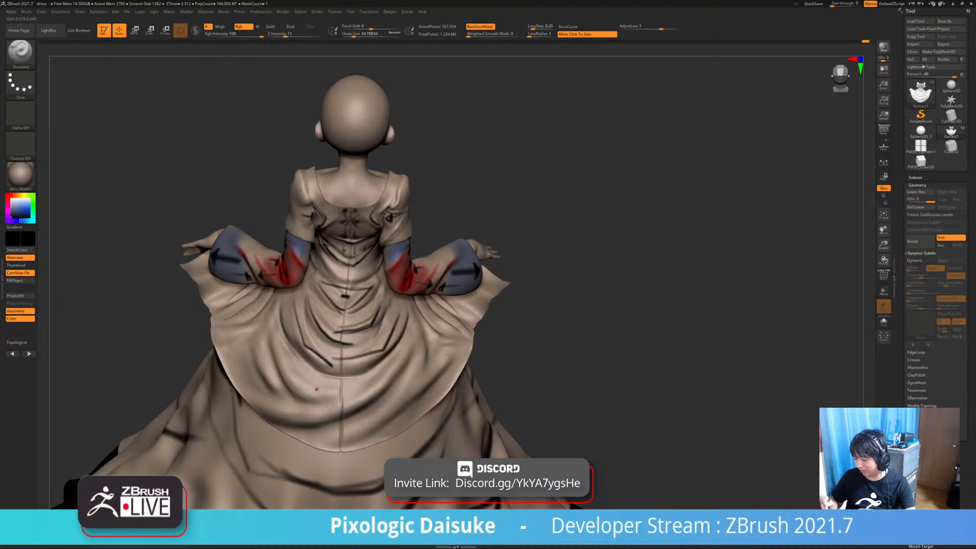
pyautogui.moveTo(273, 328)
pyautogui.mouseDown()
pyautogui.moveTo(331, 396)
pyautogui.moveTo(396, 374)
pyautogui.moveTo(417, 338)
pyautogui.mouseUp()
pyautogui.moveTo(247, 394)
pyautogui.mouseDown()
pyautogui.moveTo(341, 402)
pyautogui.moveTo(377, 388)
pyautogui.mouseUp()
pyautogui.moveTo(228, 356); pyautogui.dragTo(311, 411)
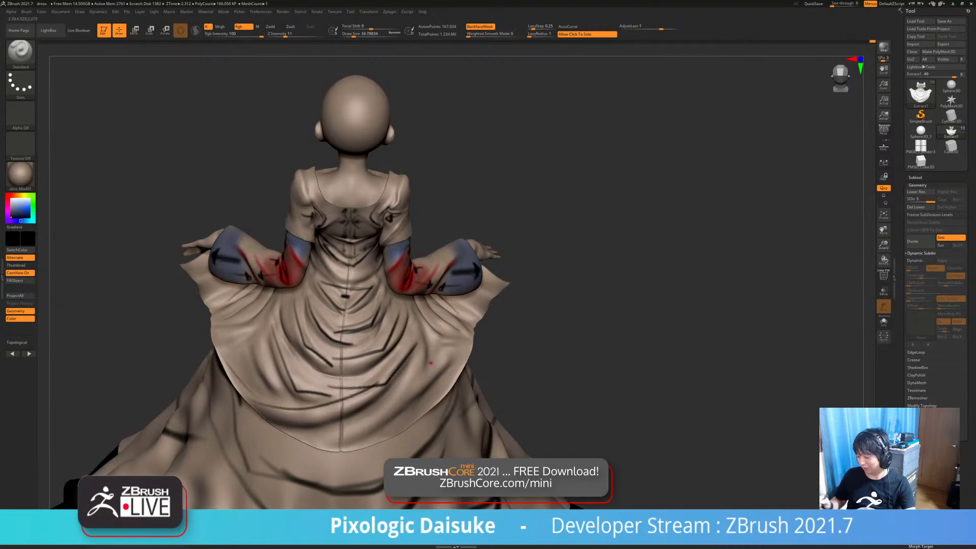
pyautogui.moveTo(423, 350); pyautogui.dragTo(363, 423)
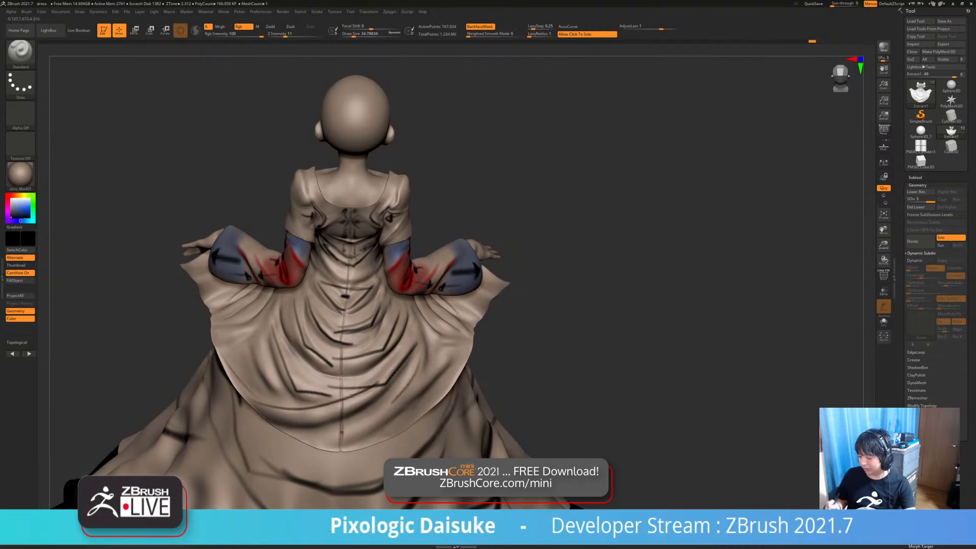
# Set the paint colour to blue and paint arrows down the centre back seam to the waist and overskirt hem, plus outward arrows at the waist
pyautogui.moveTo(350, 438)
pyautogui.mouseDown()
pyautogui.moveTo(385, 410)
pyautogui.moveTo(355, 430)
pyautogui.mouseUp()
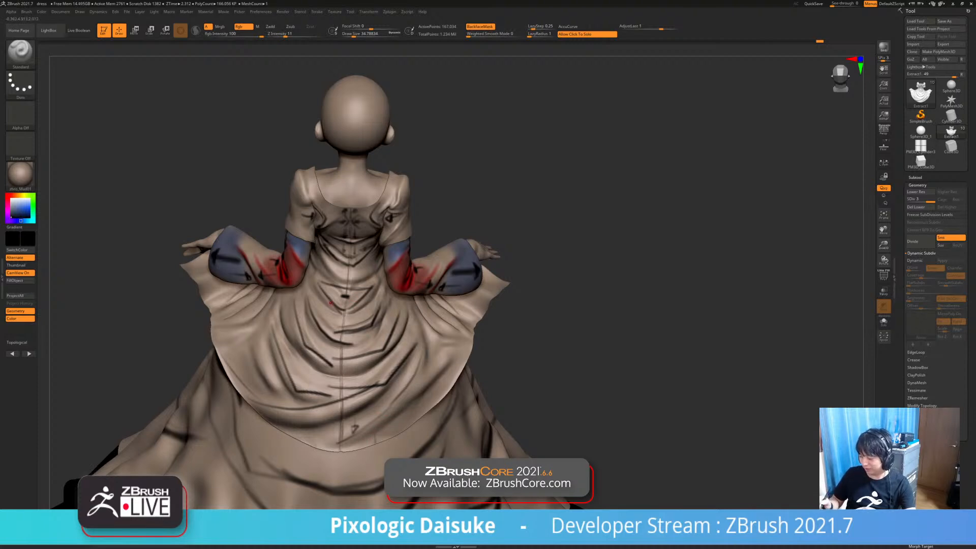
pyautogui.click(28, 208)
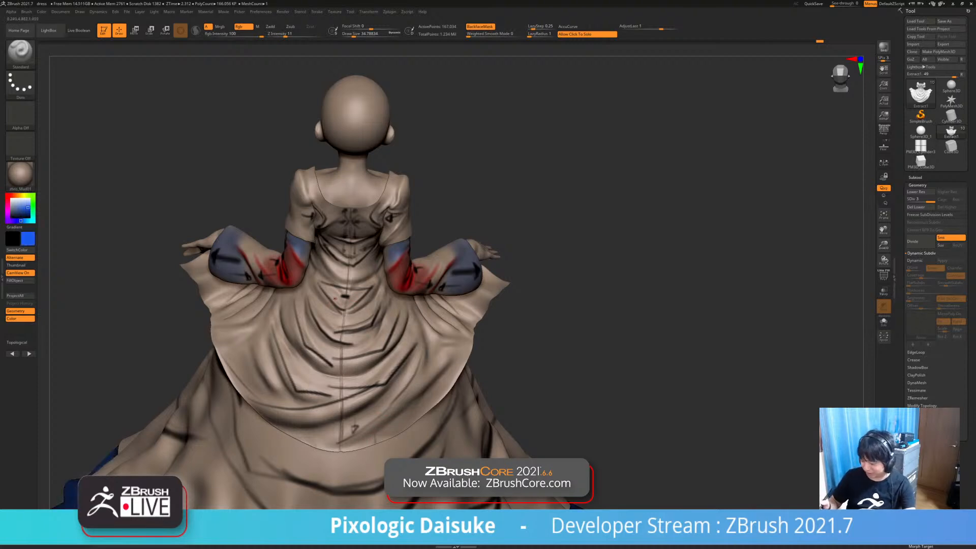
pyautogui.moveTo(349, 246); pyautogui.dragTo(352, 280)
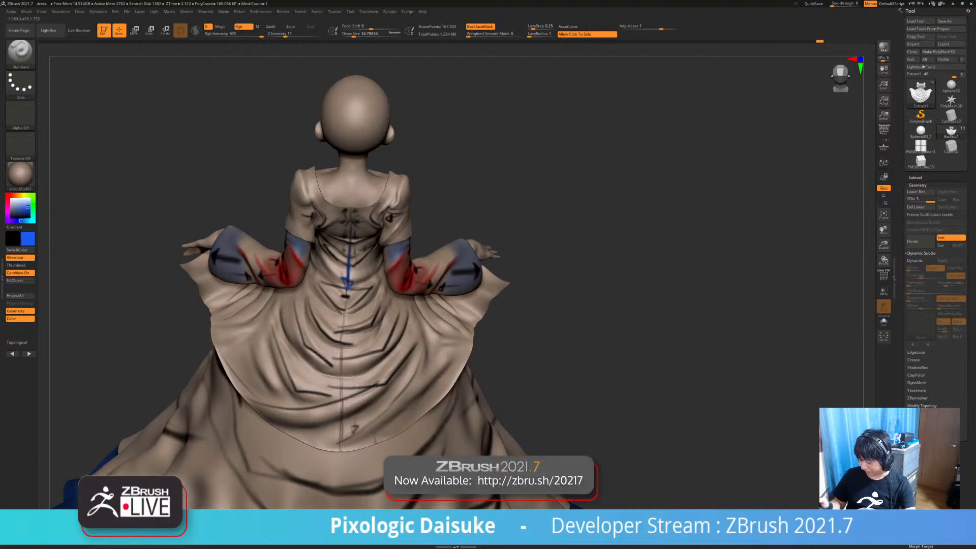
pyautogui.moveTo(365, 300); pyautogui.dragTo(376, 288)
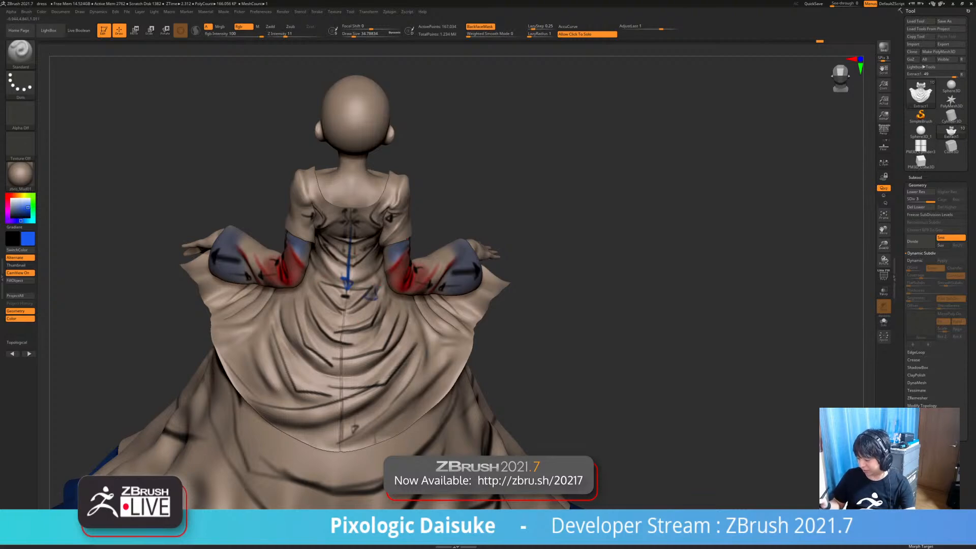
pyautogui.moveTo(315, 285)
pyautogui.mouseDown()
pyautogui.moveTo(339, 397)
pyautogui.moveTo(337, 447)
pyautogui.moveTo(331, 432)
pyautogui.mouseUp()
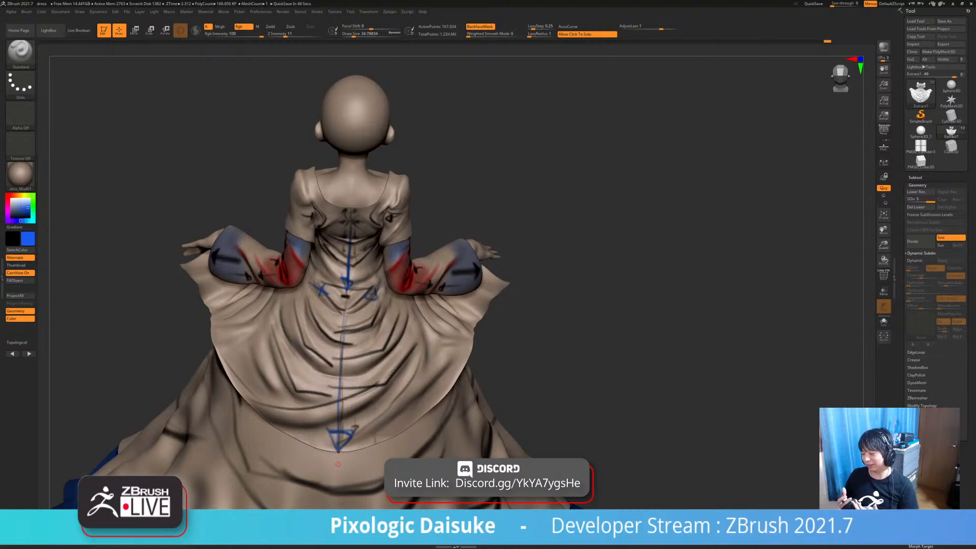
# Paint blue arrows from both raised corners of the overskirt curving down towards its back
pyautogui.moveTo(486, 290)
pyautogui.mouseDown(button='right')
pyautogui.moveTo(351, 300)
pyautogui.moveTo(452, 336)
pyautogui.moveTo(478, 267)
pyautogui.mouseUp(button='right')
pyautogui.moveTo(478, 267)
pyautogui.mouseDown()
pyautogui.moveTo(454, 316)
pyautogui.moveTo(420, 315)
pyautogui.moveTo(418, 333)
pyautogui.mouseUp()
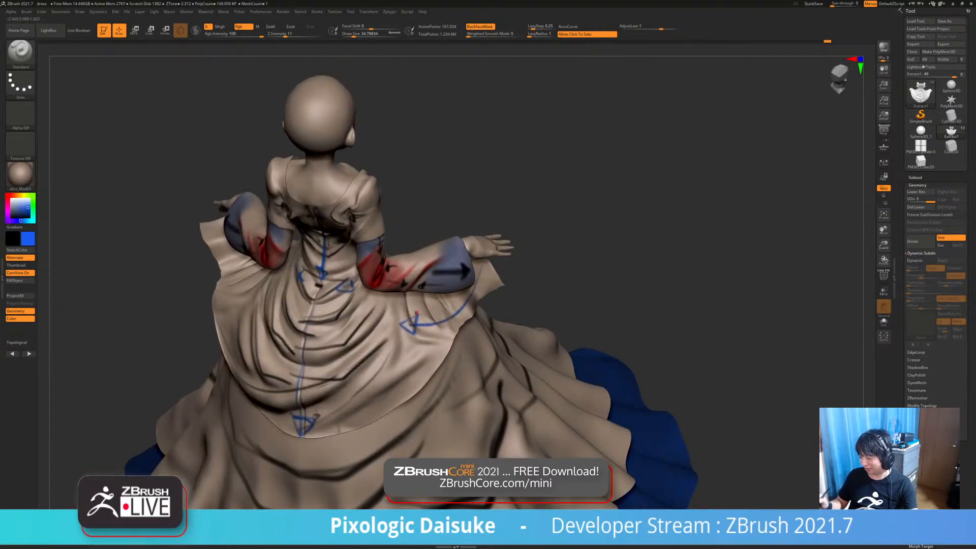
pyautogui.moveTo(422, 325); pyautogui.dragTo(465, 311, button='right')
pyautogui.moveTo(228, 231)
pyautogui.mouseDown()
pyautogui.moveTo(257, 283)
pyautogui.moveTo(249, 278)
pyautogui.mouseUp()
pyautogui.moveTo(254, 277); pyautogui.dragTo(218, 265, button='right')
pyautogui.moveTo(501, 285)
pyautogui.mouseDown(button='right')
pyautogui.moveTo(503, 262)
pyautogui.moveTo(539, 290)
pyautogui.moveTo(514, 278)
pyautogui.moveTo(457, 310)
pyautogui.moveTo(483, 305)
pyautogui.mouseUp(button='right')
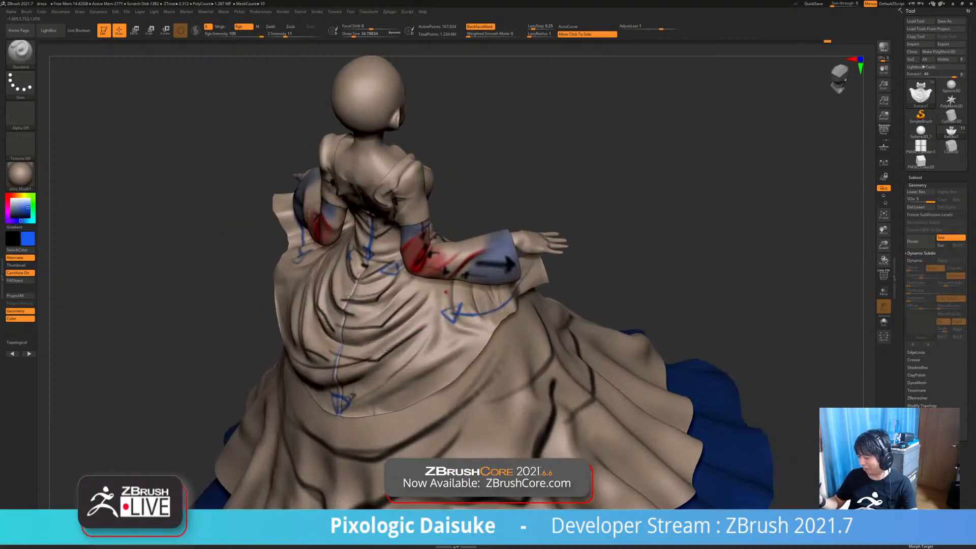
# Paint blue angled fold lines below the corner arrows on both sides of the overskirt's back, extending them down towards the hem
pyautogui.moveTo(447, 291)
pyautogui.mouseDown()
pyautogui.moveTo(449, 324)
pyautogui.moveTo(483, 333)
pyautogui.mouseUp()
pyautogui.moveTo(484, 333)
pyautogui.mouseDown(button='right')
pyautogui.moveTo(522, 323)
pyautogui.moveTo(288, 283)
pyautogui.mouseUp(button='right')
pyautogui.moveTo(243, 269); pyautogui.dragTo(284, 241)
pyautogui.moveTo(292, 291); pyautogui.dragTo(457, 302, button='right')
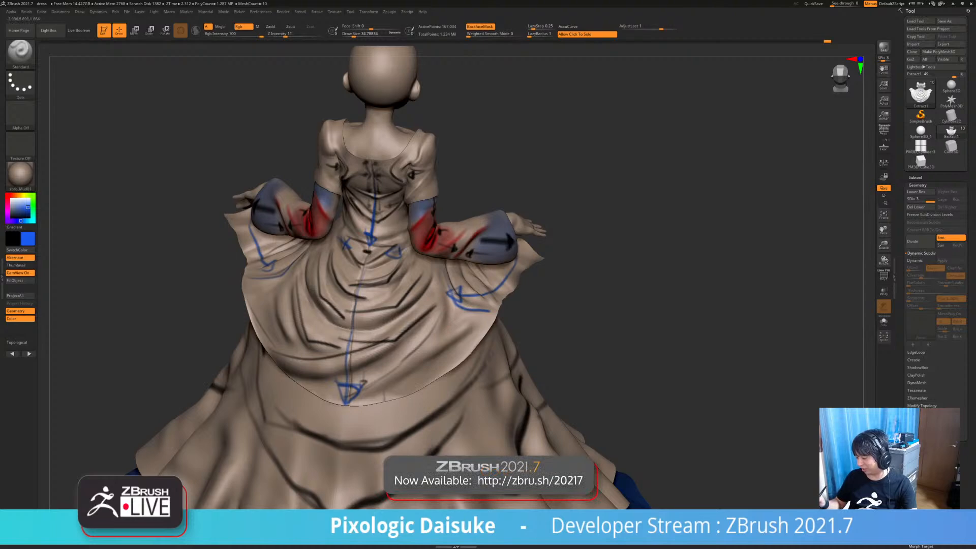
pyautogui.moveTo(440, 301)
pyautogui.mouseDown()
pyautogui.moveTo(435, 344)
pyautogui.moveTo(472, 322)
pyautogui.mouseUp()
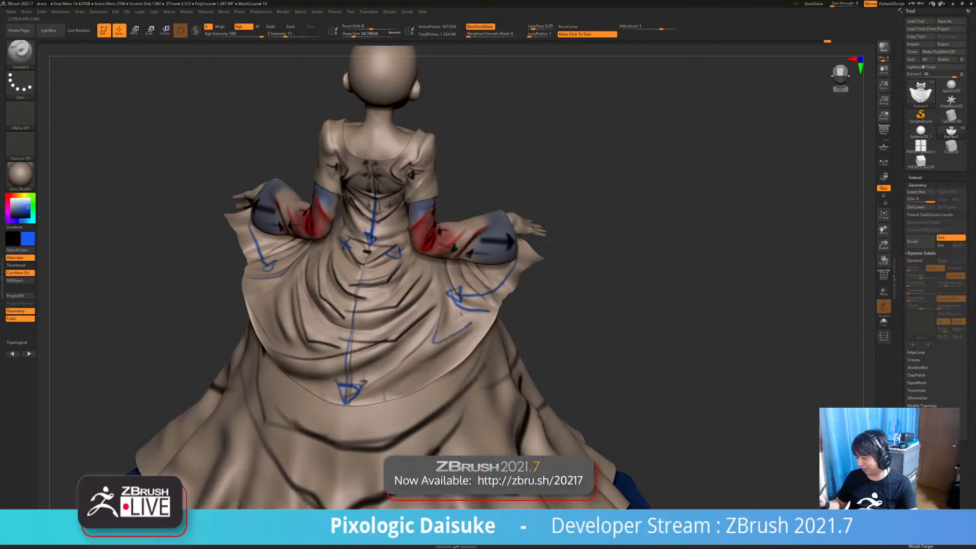
pyautogui.moveTo(356, 249)
pyautogui.mouseDown(button='right')
pyautogui.moveTo(371, 285)
pyautogui.moveTo(396, 290)
pyautogui.mouseUp(button='right')
pyautogui.moveTo(253, 288)
pyautogui.mouseDown()
pyautogui.moveTo(265, 293)
pyautogui.moveTo(295, 267)
pyautogui.mouseUp()
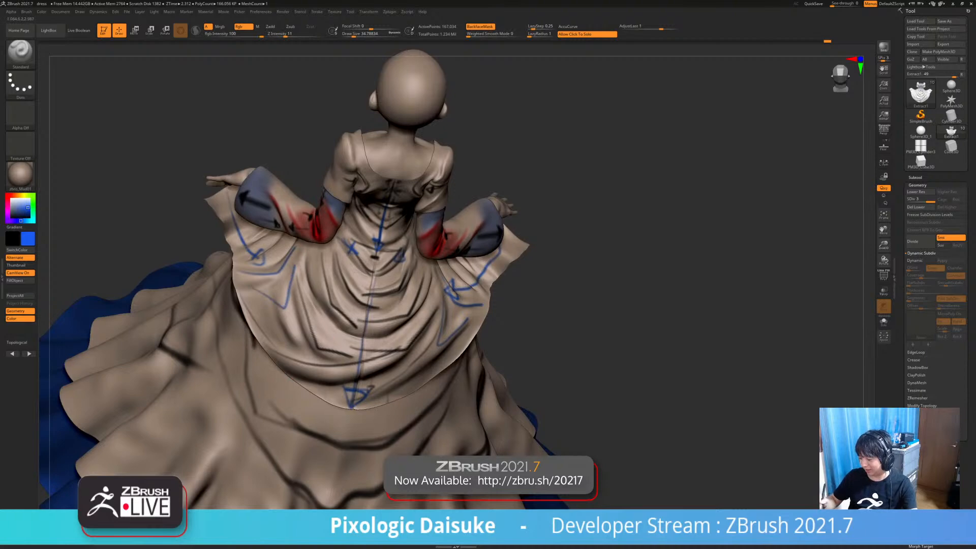
pyautogui.moveTo(323, 321); pyautogui.dragTo(307, 315, button='right')
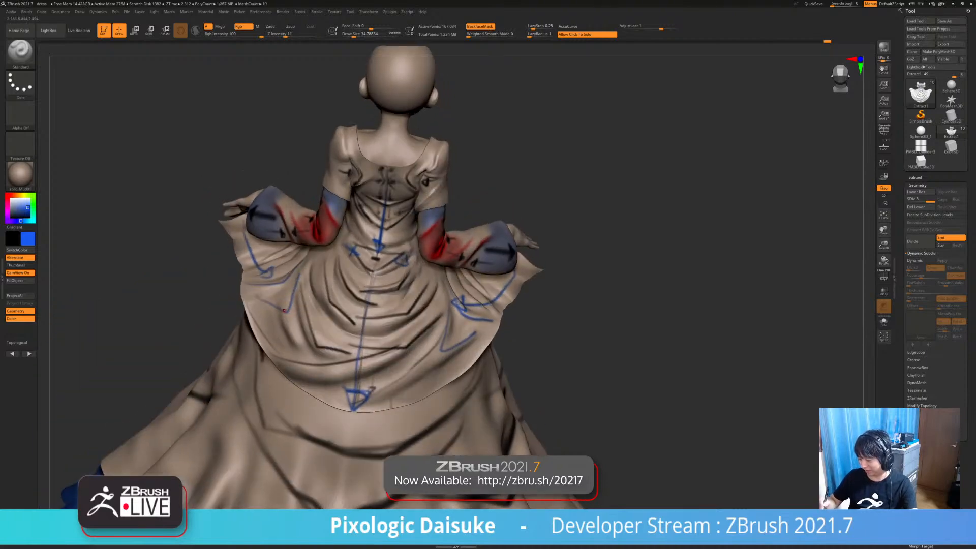
pyautogui.moveTo(283, 303); pyautogui.dragTo(311, 362)
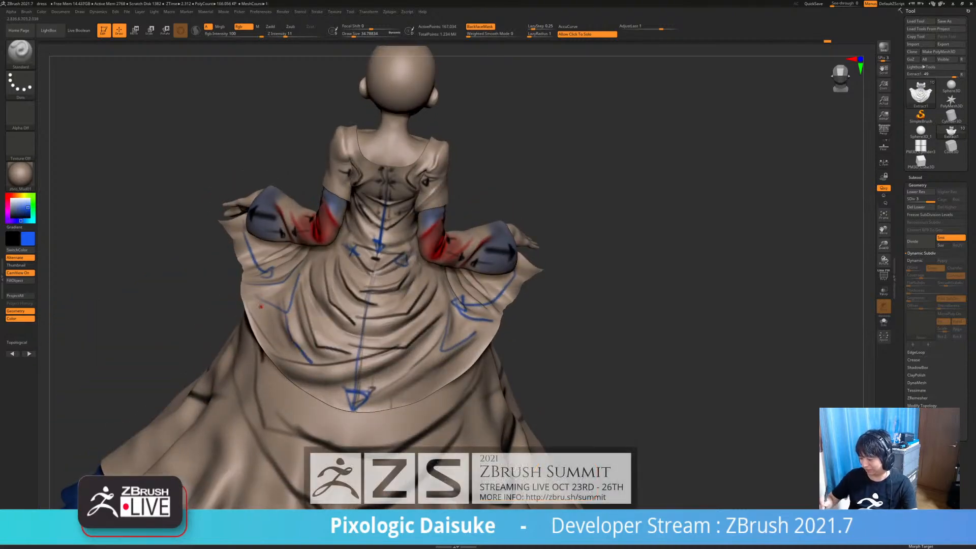
pyautogui.moveTo(251, 302); pyautogui.dragTo(305, 386)
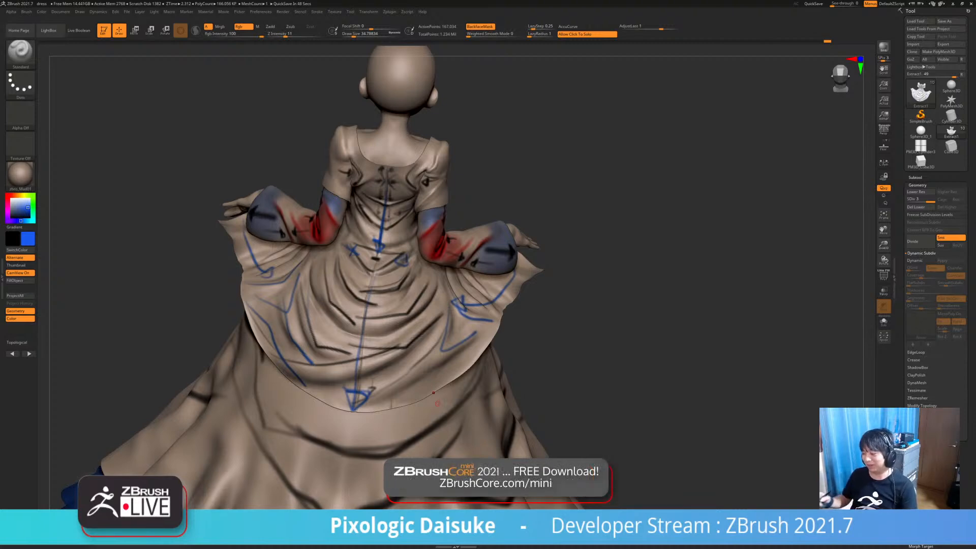
# Isolate the sleeves and the dress in turn and examine their painted fold guides from behind
pyautogui.keyDown('alt'); pyautogui.click(487, 254); pyautogui.keyUp('alt')
pyautogui.click(593, 276)
pyautogui.moveTo(593, 276); pyautogui.dragTo(527, 362)
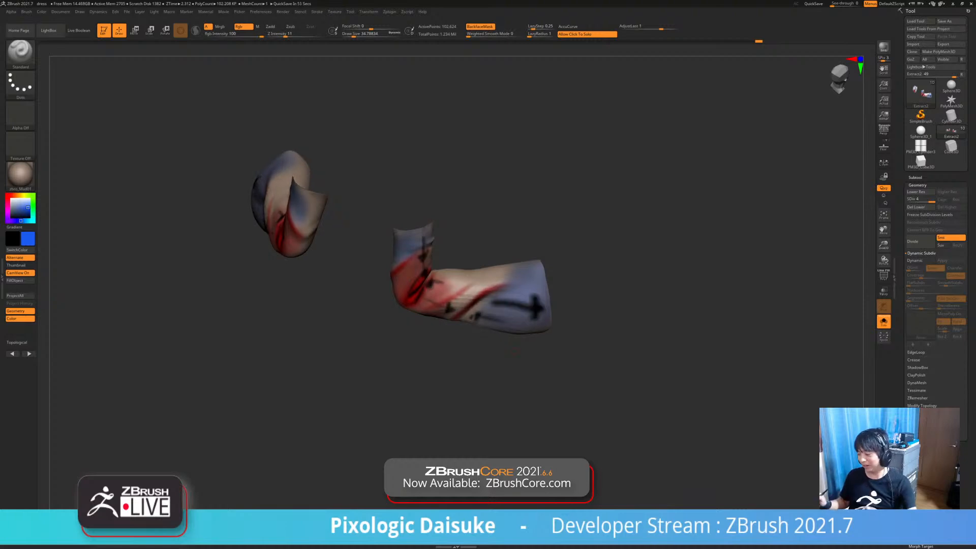
pyautogui.click(511, 353)
pyautogui.keyDown('alt'); pyautogui.click(475, 387); pyautogui.keyUp('alt')
pyautogui.moveTo(476, 385)
pyautogui.keyDown('ctrl'); pyautogui.mouseDown(button='right')
pyautogui.moveTo(476, 351)
pyautogui.moveTo(438, 345)
pyautogui.moveTo(478, 369)
pyautogui.mouseUp(button='right'); pyautogui.keyUp('ctrl')
pyautogui.click(512, 284)
pyautogui.keyDown('ctrl'); pyautogui.moveTo(478, 369); pyautogui.dragTo(458, 391, button='right'); pyautogui.keyUp('ctrl')
pyautogui.moveTo(500, 320)
pyautogui.mouseDown(button='right')
pyautogui.moveTo(508, 340)
pyautogui.moveTo(488, 370)
pyautogui.moveTo(464, 358)
pyautogui.moveTo(501, 346)
pyautogui.moveTo(516, 318)
pyautogui.moveTo(515, 326)
pyautogui.mouseUp(button='right')
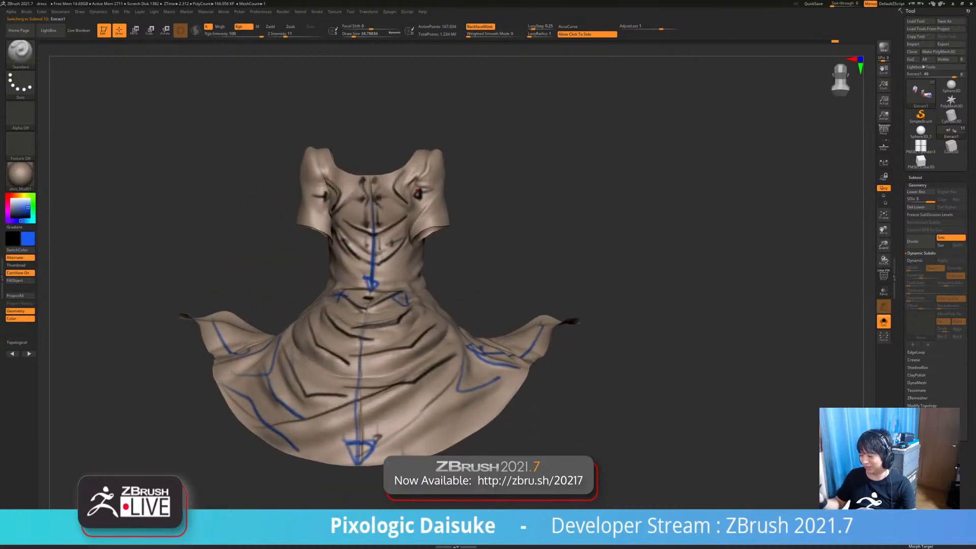
pyautogui.moveTo(478, 260); pyautogui.dragTo(493, 315, button='right')
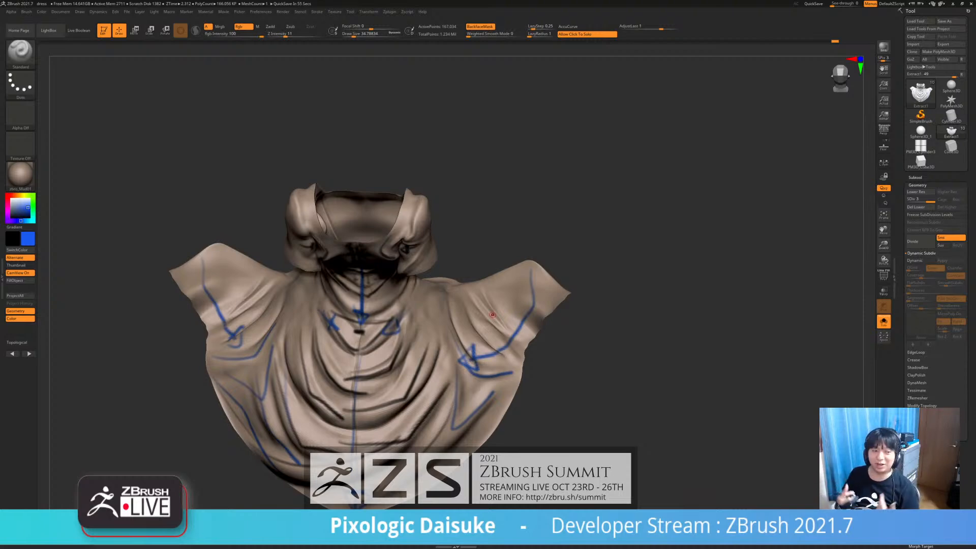
pyautogui.moveTo(493, 314)
pyautogui.mouseDown(button='right')
pyautogui.moveTo(465, 462)
pyautogui.moveTo(493, 325)
pyautogui.mouseUp(button='right')
# Return to the sleeves subtool and examine the painted elbow and forearm folds, both isolated and with the full figure
pyautogui.click(585, 316)
pyautogui.moveTo(585, 315); pyautogui.dragTo(533, 302, button='right')
pyautogui.keyDown('alt'); pyautogui.click(528, 287); pyautogui.keyUp('alt')
pyautogui.click(585, 318)
pyautogui.moveTo(585, 318); pyautogui.dragTo(606, 349, button='right')
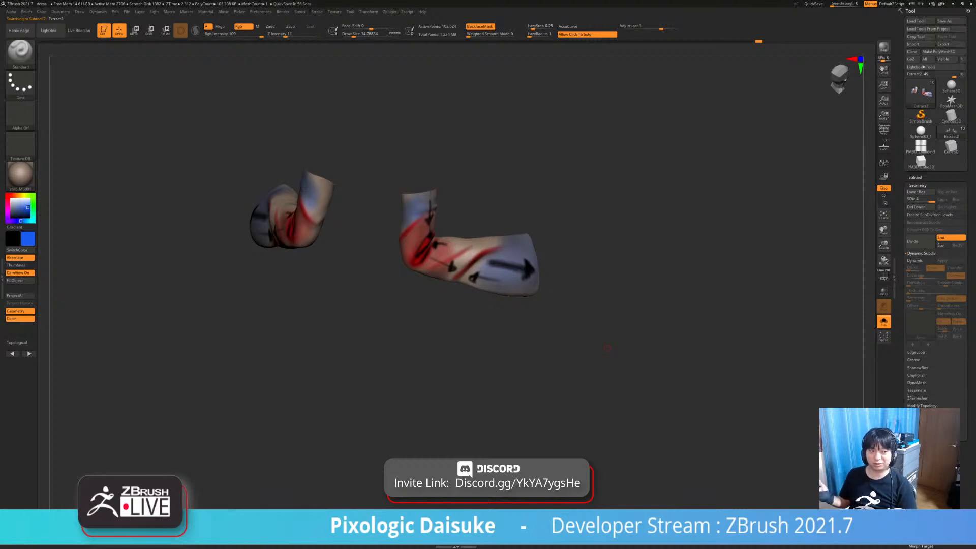
pyautogui.moveTo(608, 348)
pyautogui.mouseDown(button='right')
pyautogui.moveTo(572, 331)
pyautogui.moveTo(597, 346)
pyautogui.mouseUp(button='right')
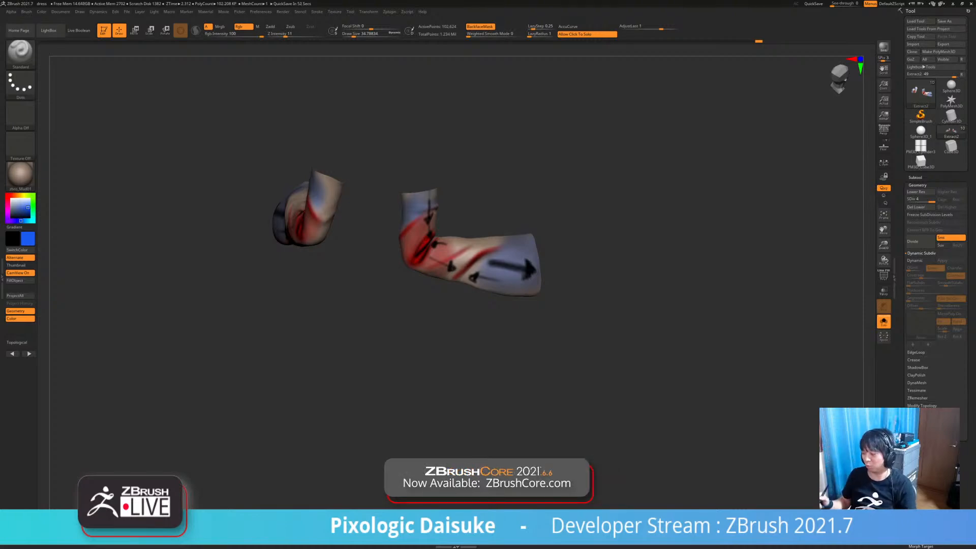
pyautogui.click(479, 356)
pyautogui.moveTo(480, 356); pyautogui.dragTo(507, 361, button='right')
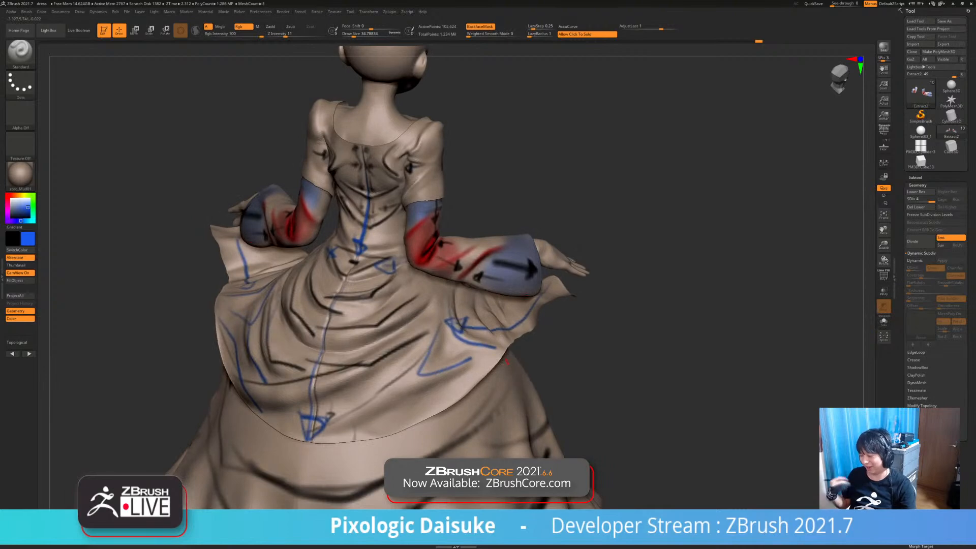
# Make the dress the active subtool, isolate it and turn it round to show the bodice and overskirt front
pyautogui.moveTo(507, 361); pyautogui.dragTo(442, 192)
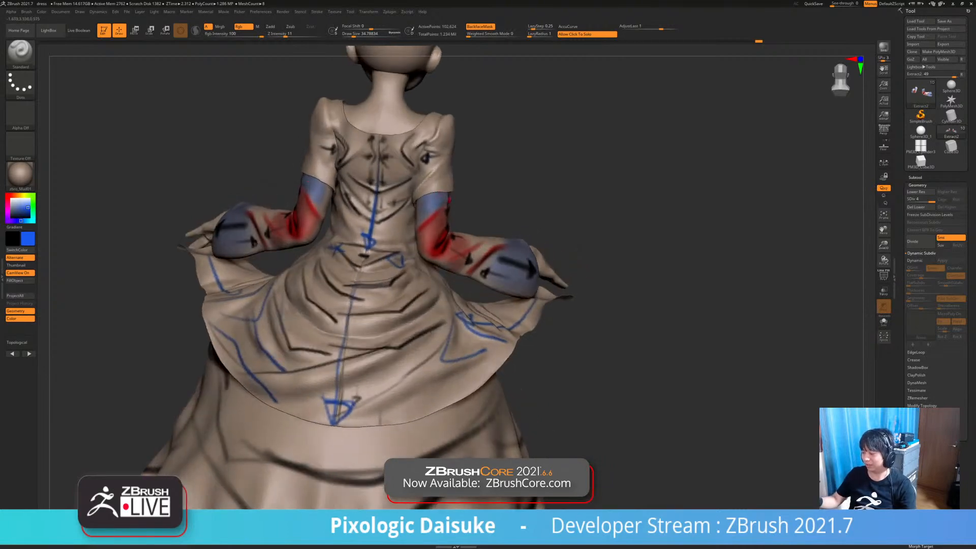
pyautogui.keyDown('alt'); pyautogui.click(514, 318); pyautogui.keyUp('alt')
pyautogui.click(552, 239)
pyautogui.moveTo(552, 239); pyautogui.dragTo(539, 299)
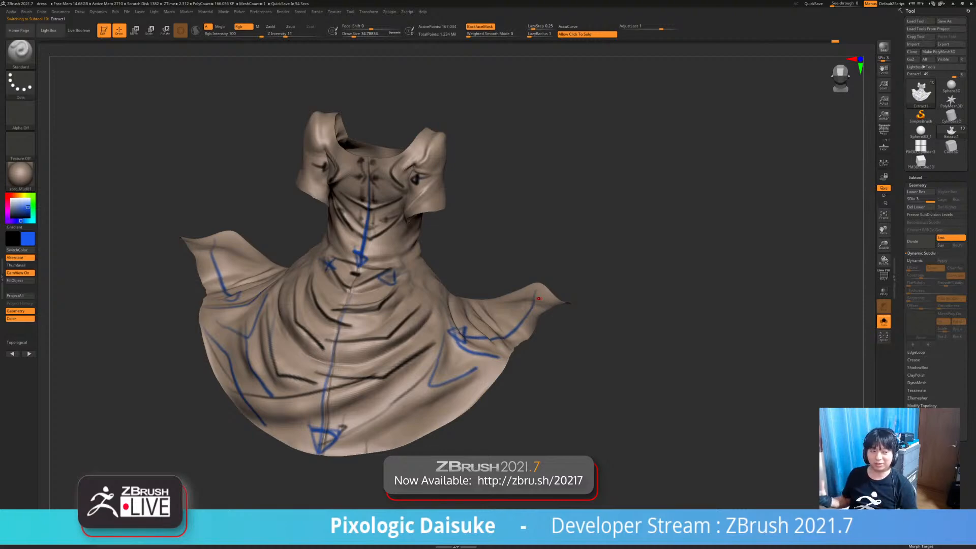
pyautogui.click(577, 393)
pyautogui.moveTo(577, 394); pyautogui.dragTo(214, 448)
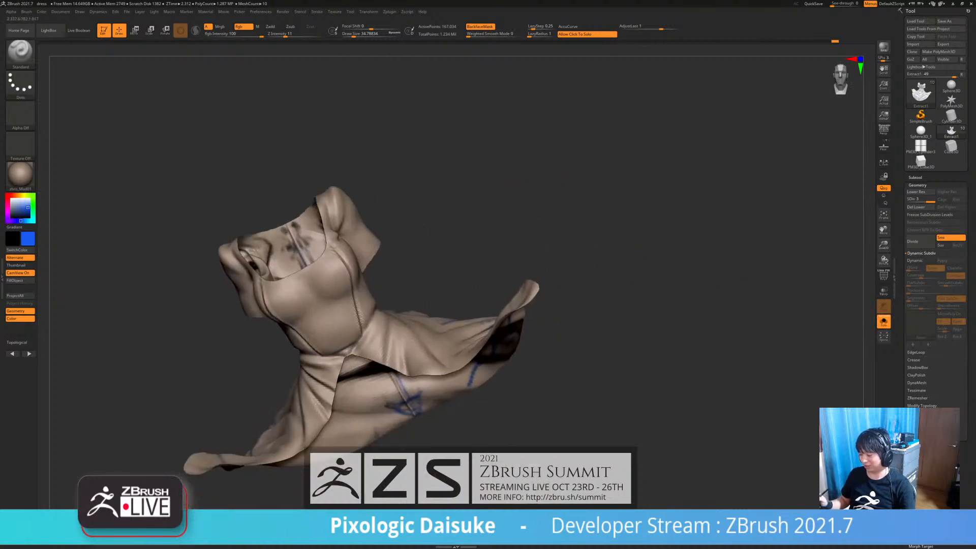
pyautogui.moveTo(443, 406); pyautogui.dragTo(560, 369)
pyautogui.moveTo(478, 402); pyautogui.dragTo(529, 406)
# Increase the brush size to about 41 and paint blue arrows up the bodice front and outward along both front overskirt flaps
pyautogui.click(355, 35)
pyautogui.moveTo(366, 339); pyautogui.dragTo(414, 337)
pyautogui.moveTo(414, 337); pyautogui.dragTo(346, 335, button='right')
pyautogui.moveTo(429, 328); pyautogui.dragTo(449, 308)
pyautogui.moveTo(443, 316); pyautogui.dragTo(488, 315, button='right')
pyautogui.moveTo(404, 325)
pyautogui.mouseDown()
pyautogui.moveTo(385, 271)
pyautogui.moveTo(383, 299)
pyautogui.mouseUp()
pyautogui.moveTo(385, 268); pyautogui.dragTo(404, 286)
pyautogui.moveTo(401, 288); pyautogui.dragTo(382, 363, button='right')
pyautogui.moveTo(379, 364)
pyautogui.mouseDown()
pyautogui.moveTo(353, 418)
pyautogui.moveTo(381, 388)
pyautogui.mouseUp()
pyautogui.moveTo(386, 381)
pyautogui.mouseDown(button='right')
pyautogui.moveTo(438, 334)
pyautogui.moveTo(471, 322)
pyautogui.mouseUp(button='right')
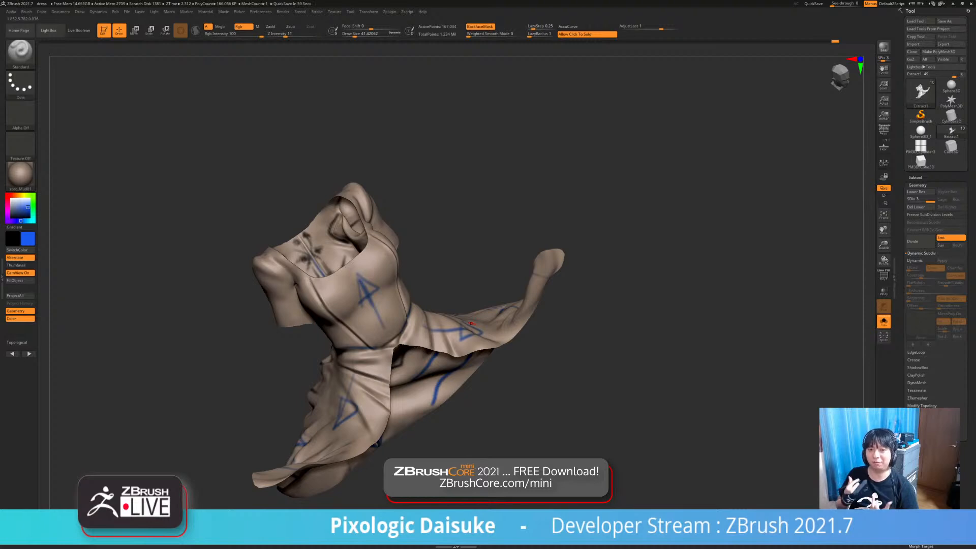
# Bring back the whole figure in front view, make the long main skirt the active subtool and isolate it
pyautogui.moveTo(471, 324)
pyautogui.mouseDown(button='right')
pyautogui.moveTo(513, 351)
pyautogui.moveTo(575, 366)
pyautogui.moveTo(478, 400)
pyautogui.moveTo(564, 386)
pyautogui.moveTo(488, 392)
pyautogui.mouseUp(button='right')
pyautogui.click(722, 315)
pyautogui.moveTo(722, 315); pyautogui.dragTo(488, 331, button='right')
pyautogui.keyDown('alt'); pyautogui.moveTo(570, 316); pyautogui.dragTo(533, 301, button='right'); pyautogui.keyUp('alt')
pyautogui.moveTo(580, 350)
pyautogui.mouseDown(button='right')
pyautogui.moveTo(849, 352)
pyautogui.moveTo(570, 356)
pyautogui.moveTo(639, 345)
pyautogui.moveTo(623, 324)
pyautogui.moveTo(623, 269)
pyautogui.mouseUp(button='right')
pyautogui.keyDown('alt'); pyautogui.moveTo(651, 325); pyautogui.dragTo(614, 254); pyautogui.keyUp('alt')
pyautogui.moveTo(661, 305); pyautogui.dragTo(479, 386)
pyautogui.keyDown('alt'); pyautogui.click(386, 305); pyautogui.keyUp('alt')
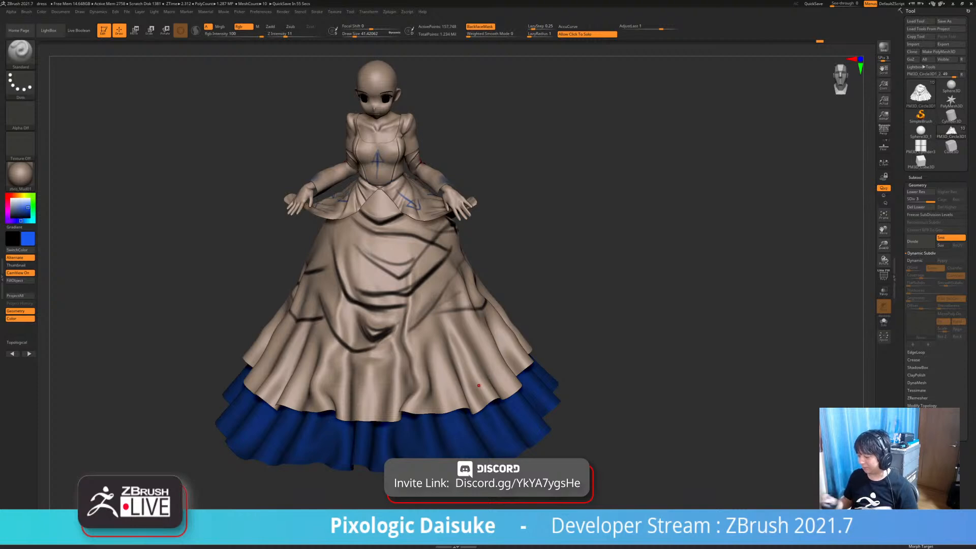
pyautogui.click(539, 270)
pyautogui.moveTo(444, 265)
pyautogui.mouseDown(button='right')
pyautogui.moveTo(443, 300)
pyautogui.moveTo(444, 269)
pyautogui.mouseUp(button='right')
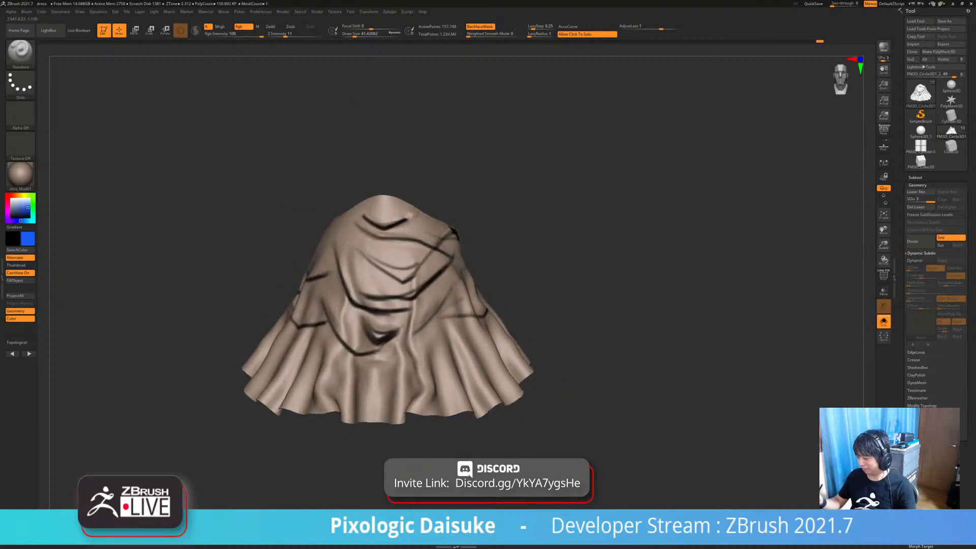
# Paint blue guide lines down the front of the isolated main skirt, following its vertical folds to the hem
pyautogui.moveTo(444, 269); pyautogui.dragTo(328, 273)
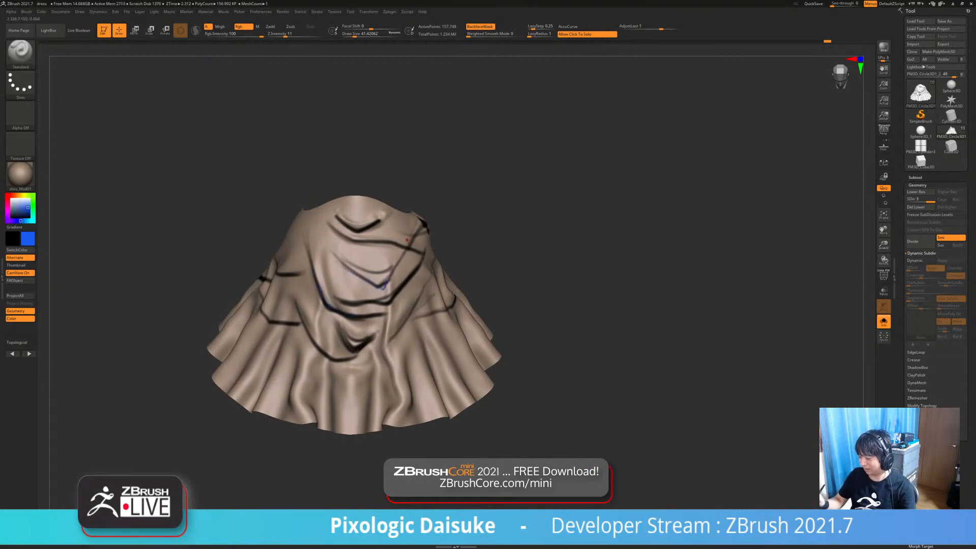
pyautogui.moveTo(383, 245)
pyautogui.mouseDown()
pyautogui.moveTo(387, 369)
pyautogui.moveTo(437, 413)
pyautogui.mouseUp()
pyautogui.moveTo(423, 300); pyautogui.dragTo(468, 405)
pyautogui.moveTo(364, 289); pyautogui.dragTo(371, 419)
pyautogui.moveTo(326, 308); pyautogui.dragTo(326, 429)
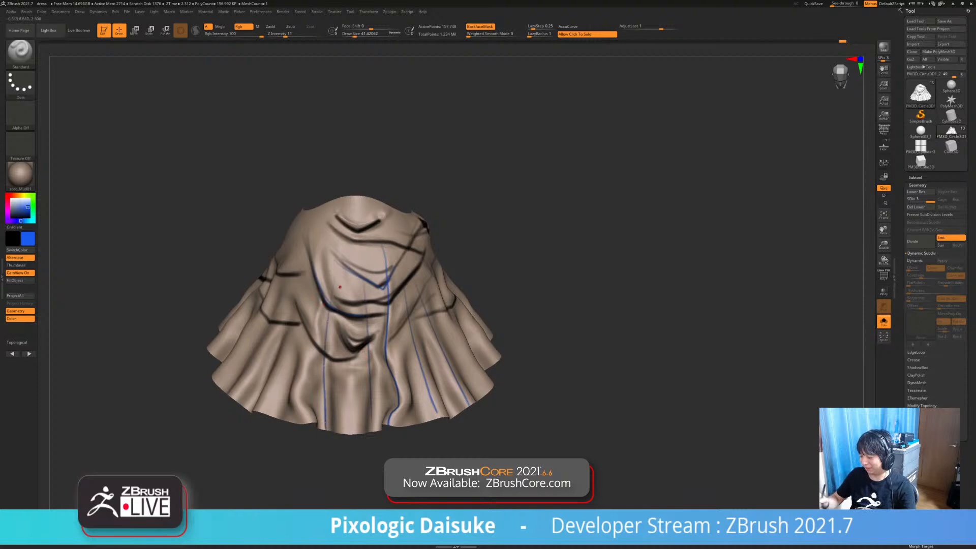
pyautogui.moveTo(335, 257); pyautogui.dragTo(331, 300)
# Turn the painted skirt round to check the lines, and bring back the whole figure in front view
pyautogui.moveTo(287, 250); pyautogui.dragTo(324, 250, button='right')
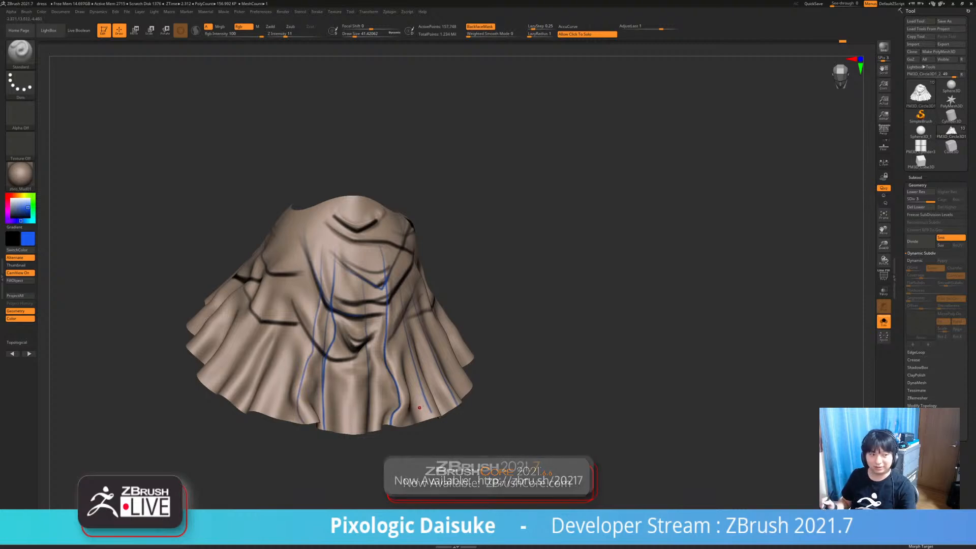
pyautogui.moveTo(416, 375); pyautogui.dragTo(447, 376, button='right')
pyautogui.moveTo(289, 364); pyautogui.dragTo(260, 285, button='right')
pyautogui.click(230, 255)
pyautogui.moveTo(325, 264)
pyautogui.mouseDown(button='right')
pyautogui.moveTo(298, 277)
pyautogui.moveTo(308, 305)
pyautogui.moveTo(342, 275)
pyautogui.mouseUp(button='right')
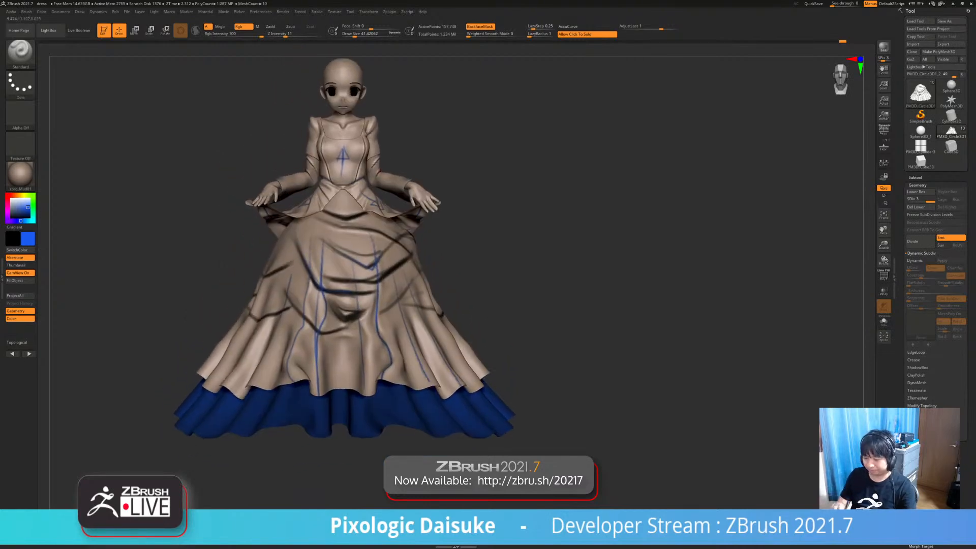
# Set the paint colour to white and fill the whole main skirt with it to clear the painted guides
pyautogui.click(11, 199)
pyautogui.click(21, 281)
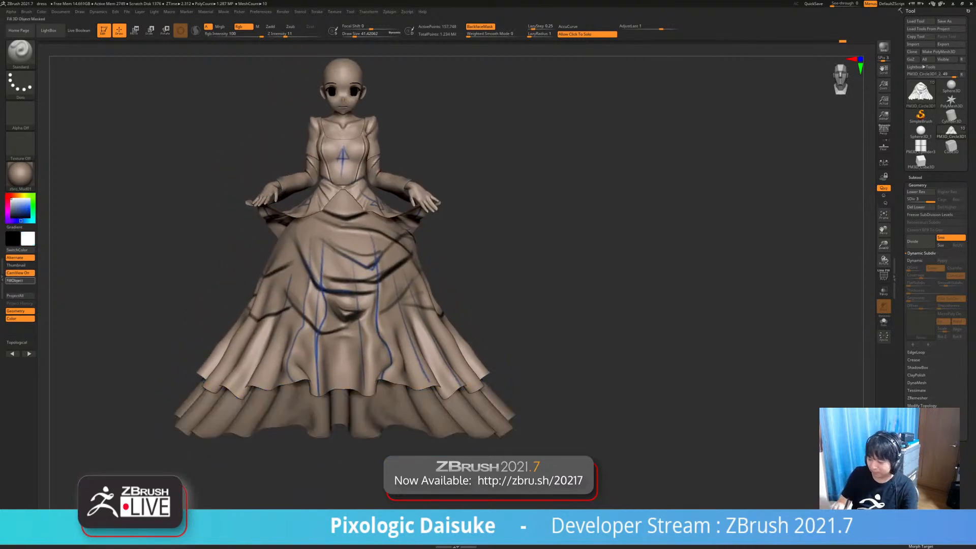
pyautogui.click(21, 280)
pyautogui.moveTo(436, 312); pyautogui.dragTo(426, 347, button='right')
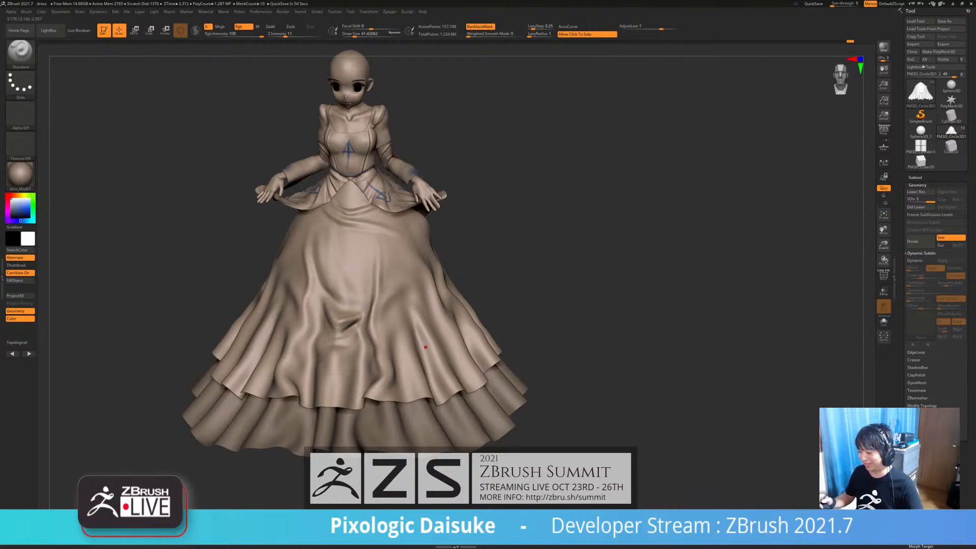
# Fill the dress and the sleeves subtools with white to clear their painted arrows and guides
pyautogui.moveTo(437, 326); pyautogui.dragTo(459, 312, button='right')
pyautogui.keyDown('alt'); pyautogui.click(503, 432); pyautogui.keyUp('alt')
pyautogui.click(20, 280)
pyautogui.moveTo(442, 176); pyautogui.dragTo(418, 193, button='right')
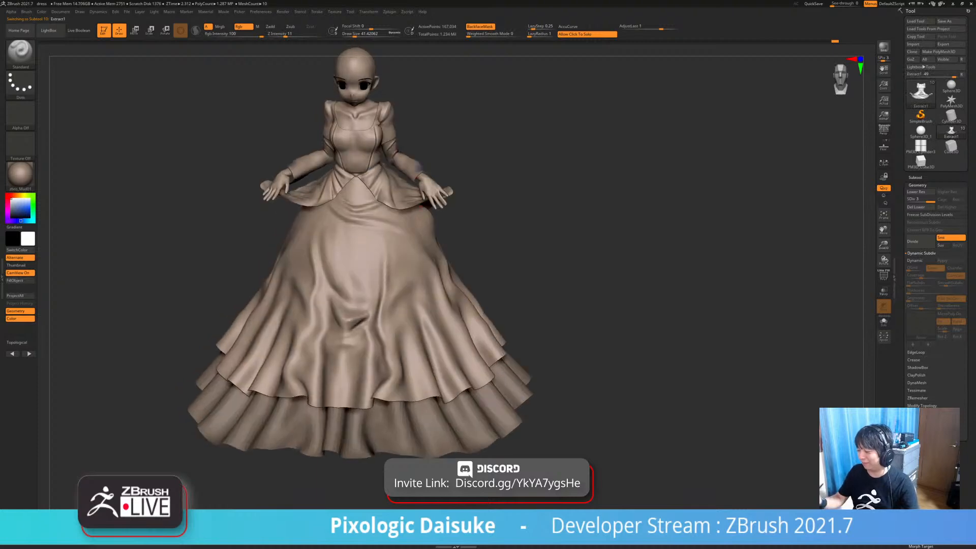
pyautogui.click(20, 280)
# Make the dress the active subtool, increase the brush size to about 128 and lightly smooth the overskirt beside the waist
pyautogui.moveTo(427, 275)
pyautogui.mouseDown(button='right')
pyautogui.moveTo(386, 280)
pyautogui.moveTo(357, 326)
pyautogui.mouseUp(button='right')
pyautogui.moveTo(239, 407); pyautogui.dragTo(285, 407, button='right')
pyautogui.keyDown('ctrl'); pyautogui.moveTo(285, 325); pyautogui.dragTo(285, 386, button='right'); pyautogui.keyUp('ctrl')
pyautogui.keyDown('alt'); pyautogui.click(248, 185); pyautogui.keyUp('alt')
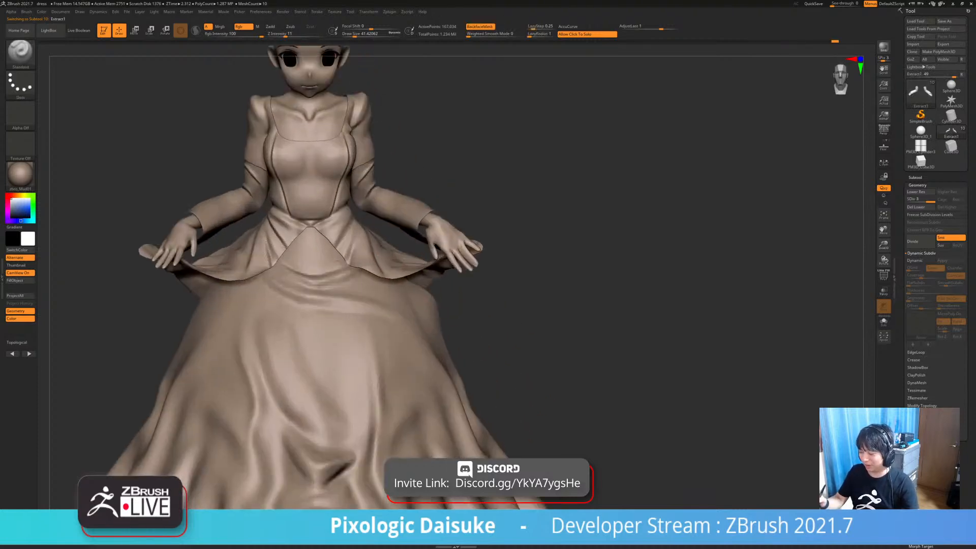
pyautogui.keyDown('alt'); pyautogui.moveTo(248, 168); pyautogui.dragTo(248, 184, button='right'); pyautogui.keyUp('alt')
pyautogui.press('shift')
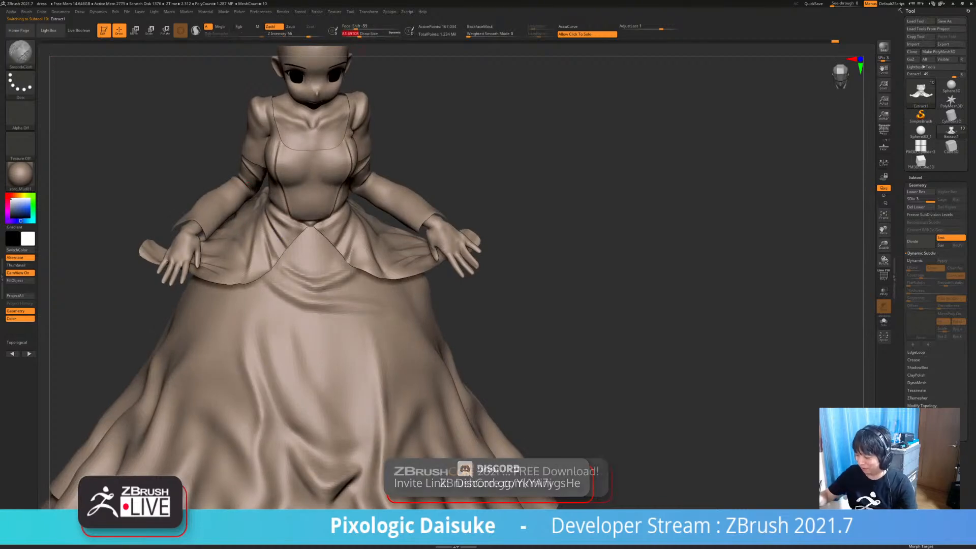
pyautogui.moveTo(359, 34); pyautogui.dragTo(363, 34)
pyautogui.press('shift')
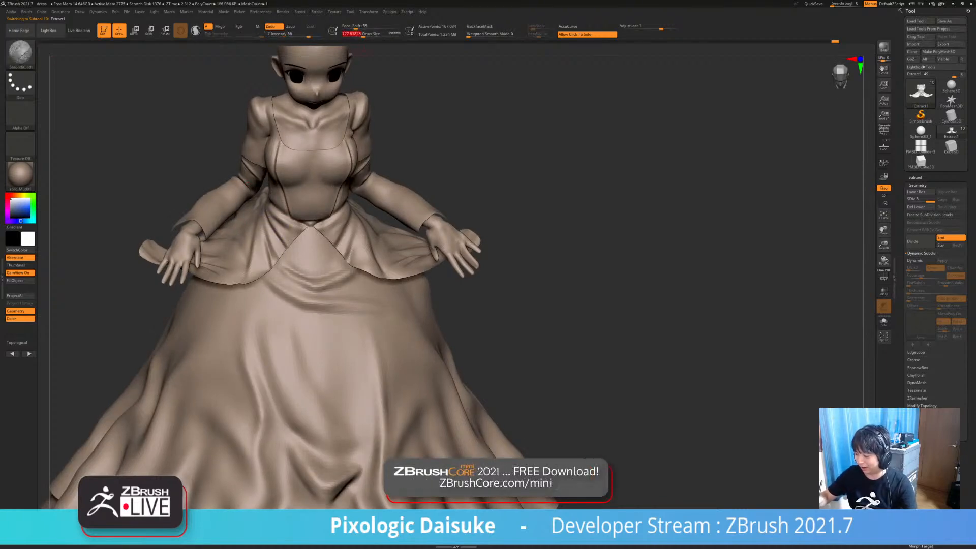
pyautogui.moveTo(263, 210); pyautogui.dragTo(305, 224, button='right')
pyautogui.press('shift')
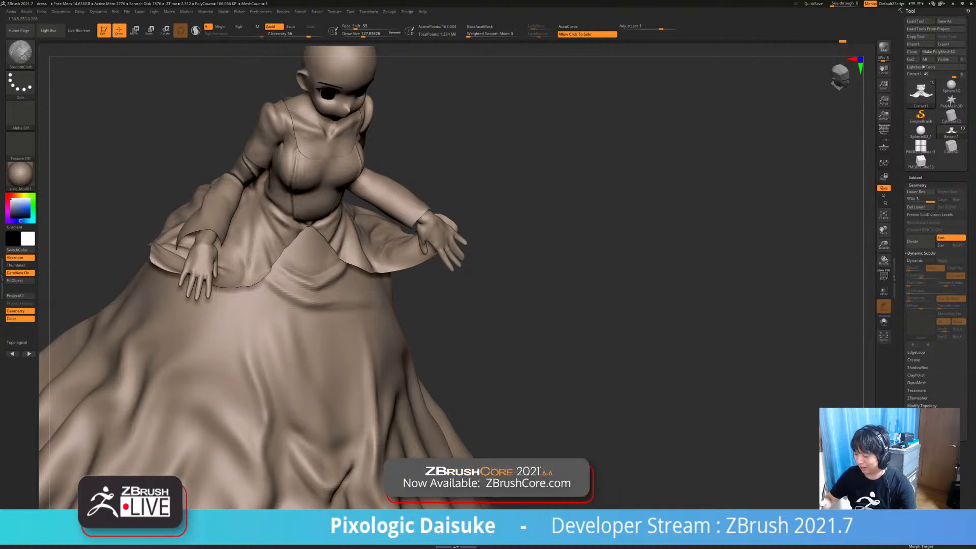
pyautogui.moveTo(306, 224); pyautogui.dragTo(265, 211, button='right')
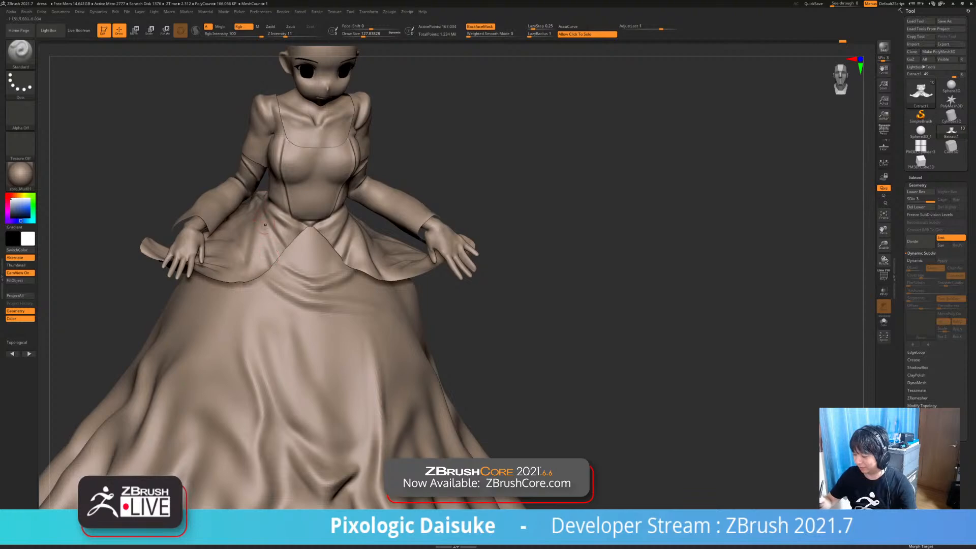
pyautogui.moveTo(254, 221); pyautogui.dragTo(282, 221, button='right')
pyautogui.press('shift')
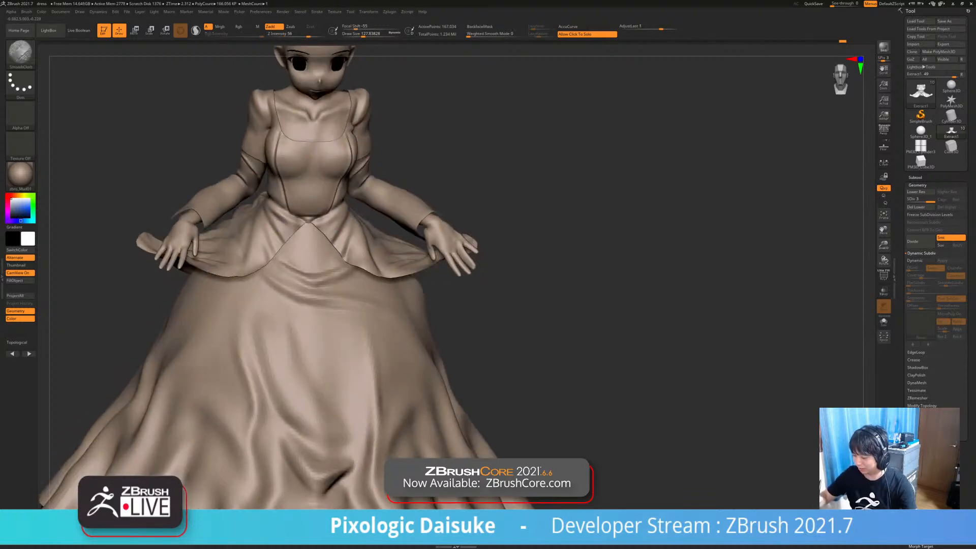
# Make the sleeves the active subtool and smooth the folds between the short sleeve hem and the elbow
pyautogui.moveTo(488, 203)
pyautogui.mouseDown(button='right')
pyautogui.moveTo(631, 216)
pyautogui.moveTo(437, 219)
pyautogui.moveTo(449, 243)
pyautogui.mouseUp(button='right')
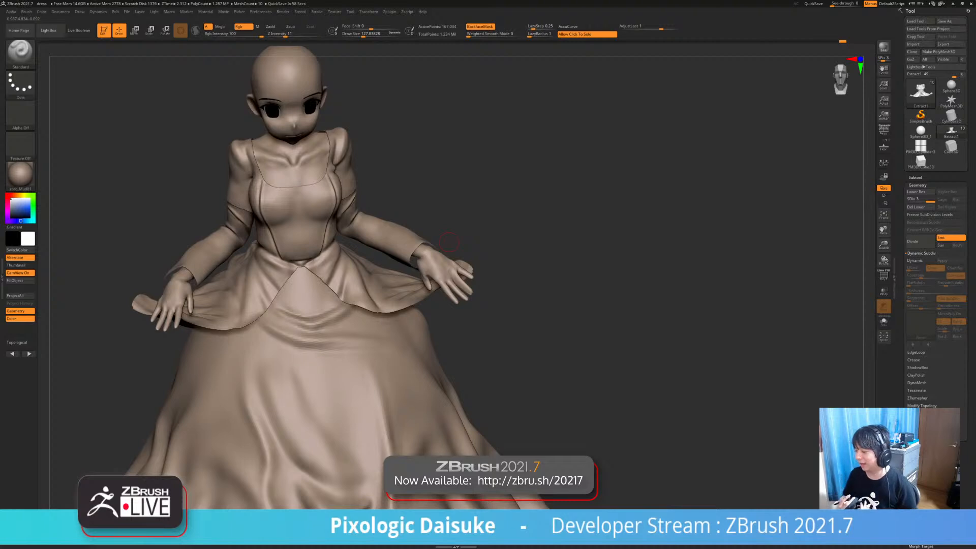
pyautogui.moveTo(449, 242)
pyautogui.mouseDown(button='right')
pyautogui.moveTo(488, 238)
pyautogui.moveTo(447, 235)
pyautogui.mouseUp(button='right')
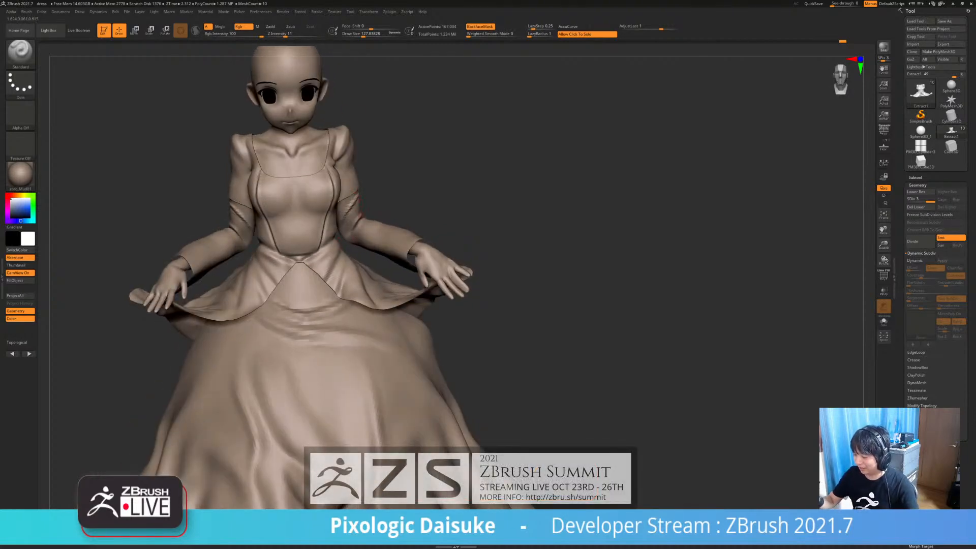
pyautogui.moveTo(360, 215); pyautogui.dragTo(350, 212, button='right')
pyautogui.keyDown('ctrl'); pyautogui.moveTo(338, 135); pyautogui.dragTo(334, 119, button='right'); pyautogui.keyUp('ctrl')
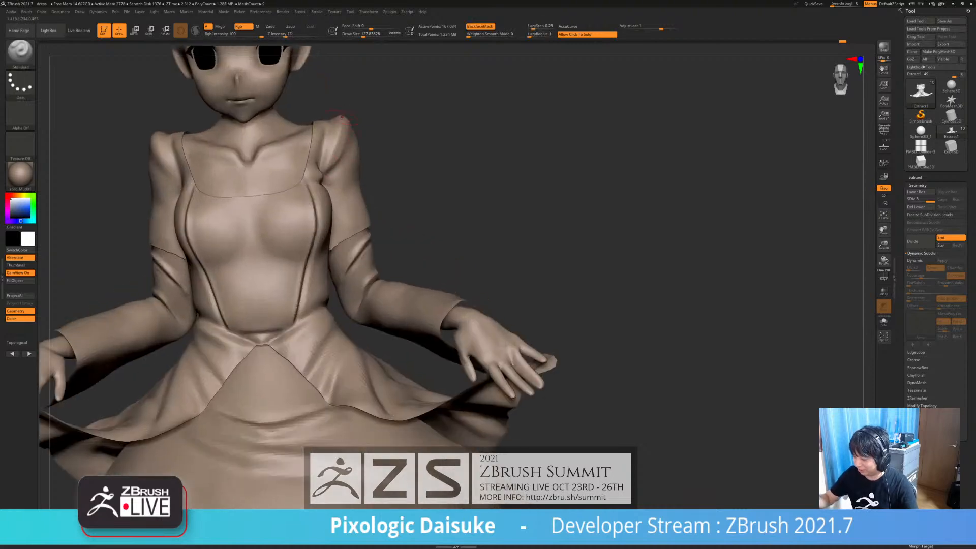
pyautogui.keyDown('alt'); pyautogui.click(360, 270); pyautogui.keyUp('alt')
pyautogui.moveTo(417, 250)
pyautogui.mouseDown(button='right')
pyautogui.moveTo(374, 246)
pyautogui.moveTo(393, 243)
pyautogui.mouseUp(button='right')
pyautogui.keyDown('shift'); pyautogui.moveTo(364, 249); pyautogui.dragTo(361, 253); pyautogui.keyUp('shift')
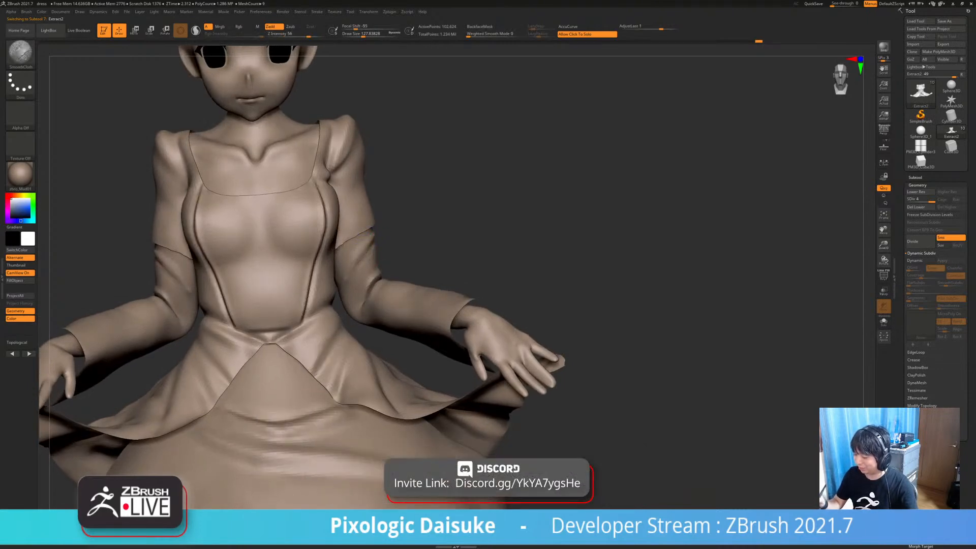
pyautogui.moveTo(407, 243)
pyautogui.mouseDown(button='right')
pyautogui.moveTo(359, 244)
pyautogui.moveTo(406, 243)
pyautogui.mouseUp(button='right')
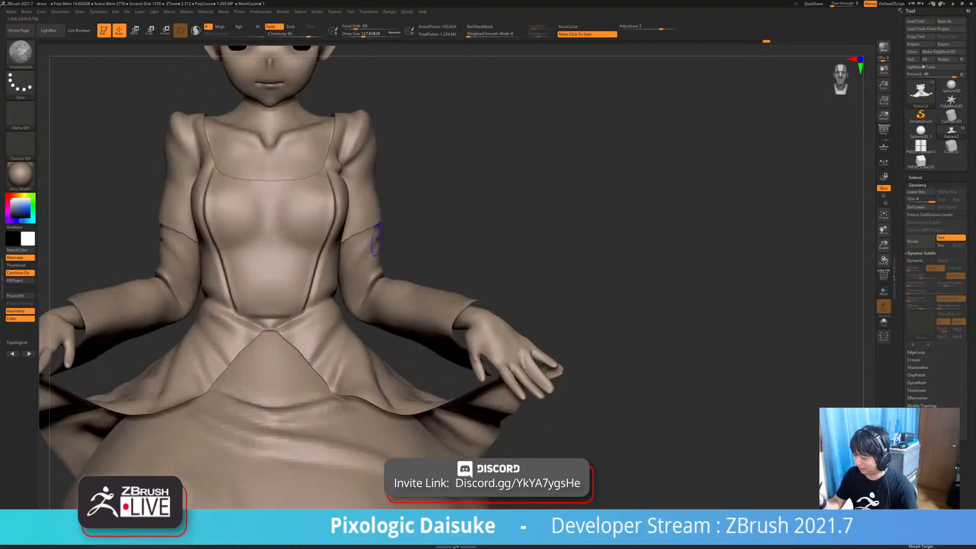
pyautogui.keyDown('alt'); pyautogui.click(364, 201); pyautogui.keyUp('alt')
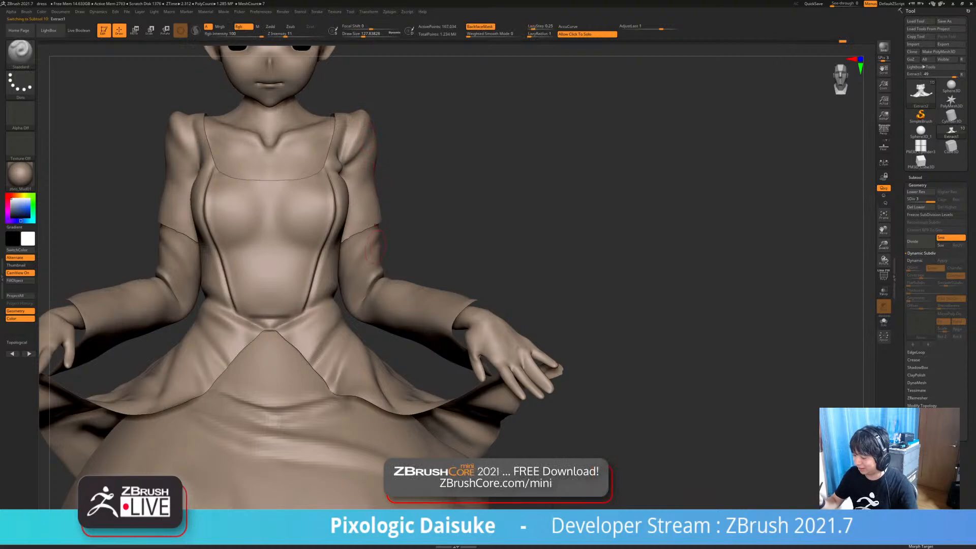
pyautogui.moveTo(360, 260)
pyautogui.mouseDown(button='right')
pyautogui.moveTo(298, 261)
pyautogui.moveTo(359, 227)
pyautogui.mouseUp(button='right')
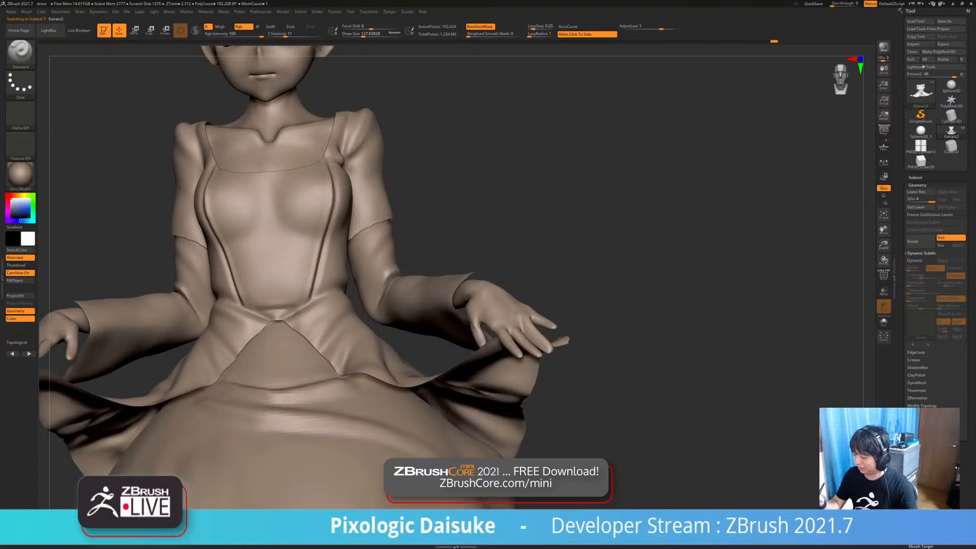
pyautogui.moveTo(382, 229)
pyautogui.mouseDown(button='right')
pyautogui.moveTo(321, 231)
pyautogui.moveTo(393, 218)
pyautogui.moveTo(405, 284)
pyautogui.mouseUp(button='right')
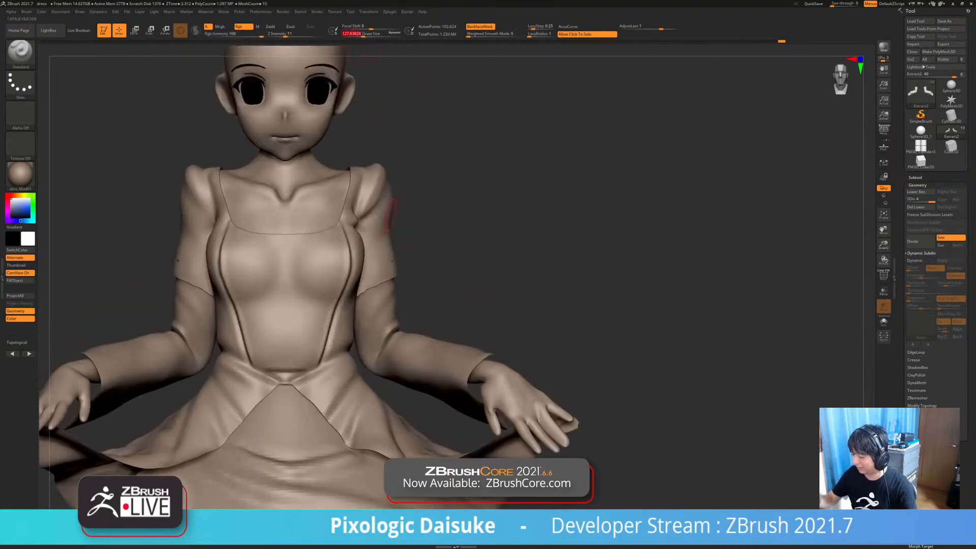
# Make the dress the active subtool, turn the figure to its back and switch off backface masking for the brush
pyautogui.keyDown('alt'); pyautogui.click(391, 255); pyautogui.keyUp('alt')
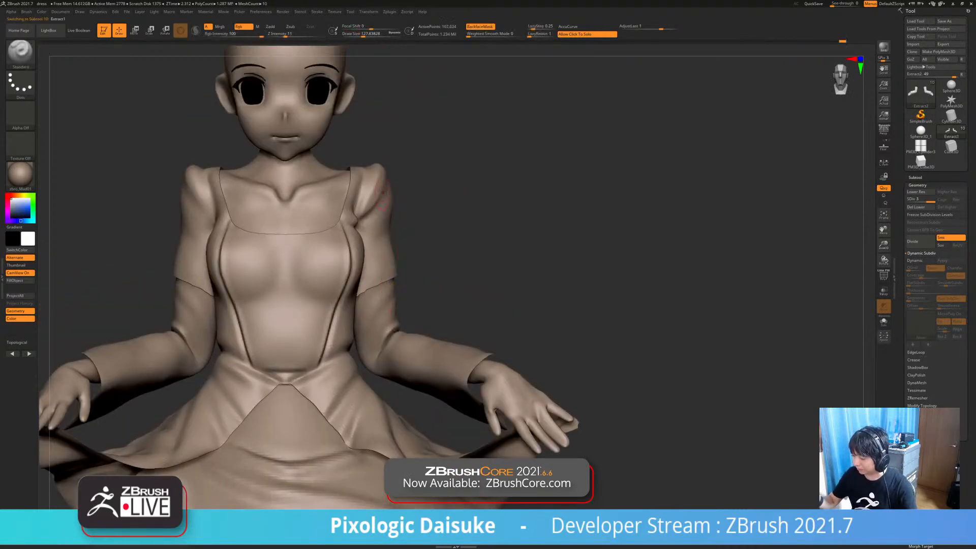
pyautogui.moveTo(390, 253); pyautogui.dragTo(351, 253, button='right')
pyautogui.moveTo(341, 186)
pyautogui.mouseDown(button='right')
pyautogui.moveTo(375, 186)
pyautogui.moveTo(318, 194)
pyautogui.moveTo(392, 193)
pyautogui.moveTo(343, 226)
pyautogui.moveTo(375, 188)
pyautogui.mouseUp(button='right')
pyautogui.press('shift')
pyautogui.click(364, 34)
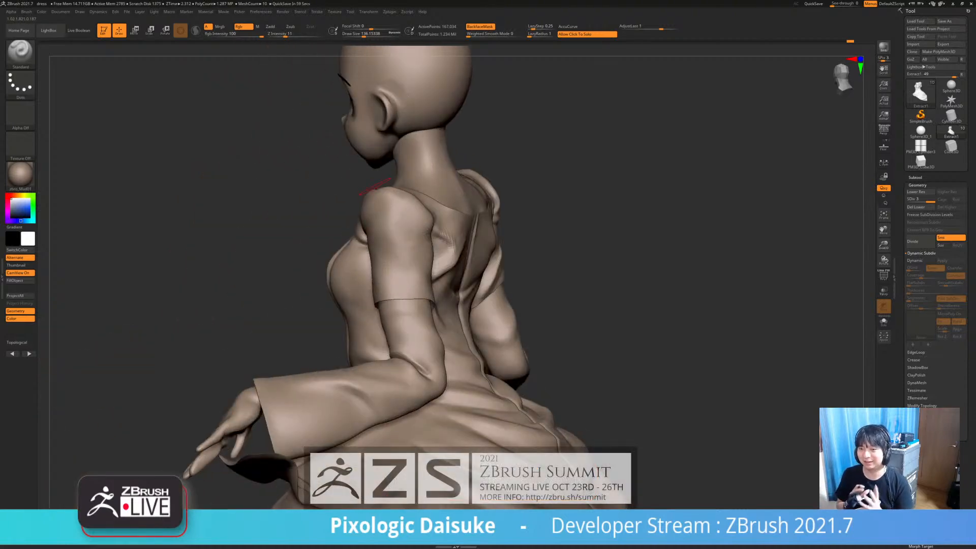
pyautogui.moveTo(376, 188)
pyautogui.mouseDown(button='right')
pyautogui.moveTo(386, 180)
pyautogui.moveTo(417, 200)
pyautogui.moveTo(407, 189)
pyautogui.moveTo(427, 216)
pyautogui.mouseUp(button='right')
pyautogui.click(474, 26)
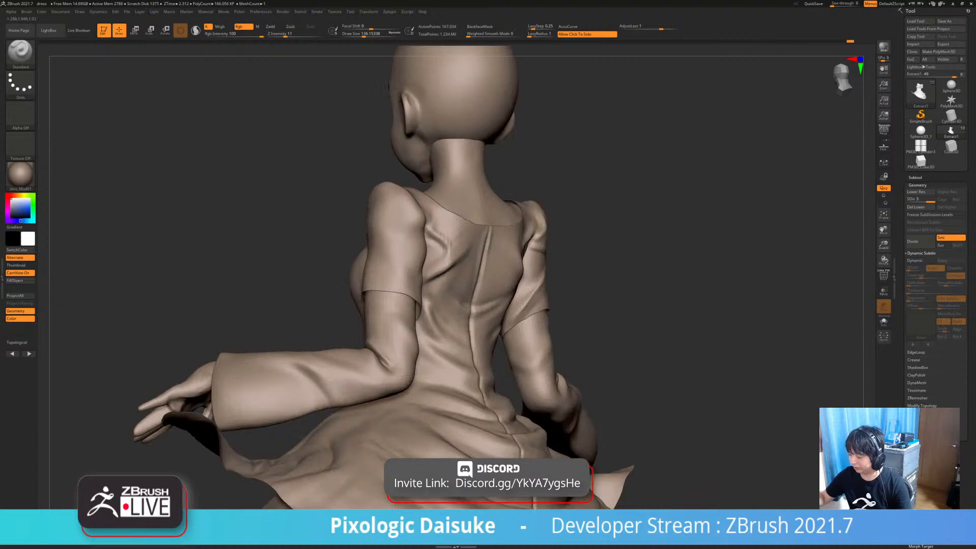
pyautogui.moveTo(380, 217)
pyautogui.mouseDown(button='right')
pyautogui.moveTo(351, 213)
pyautogui.moveTo(365, 211)
pyautogui.mouseUp(button='right')
pyautogui.moveTo(448, 219); pyautogui.dragTo(424, 160, button='right')
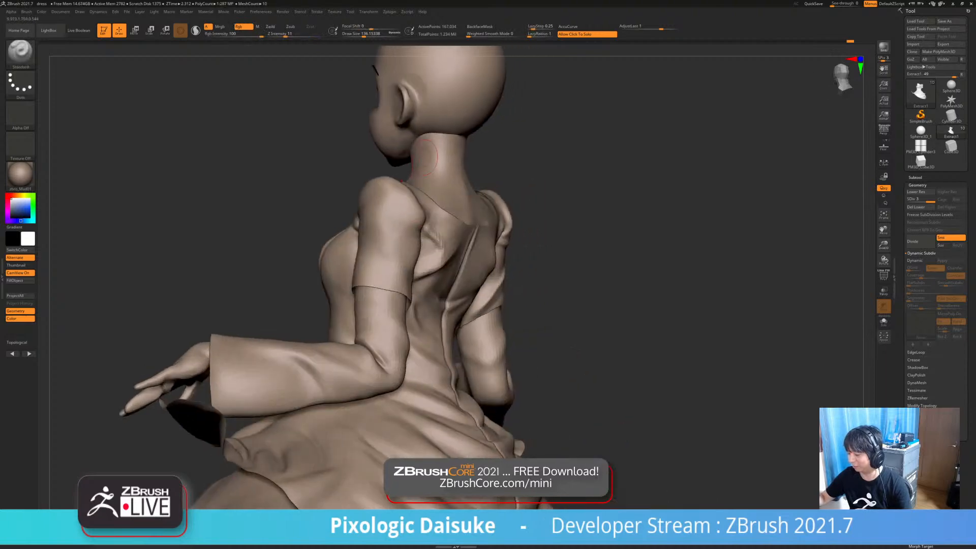
# Carve creases into the back of the dress's short sleeve with the DamStandard brush and soften them around the armhole
pyautogui.press('b')
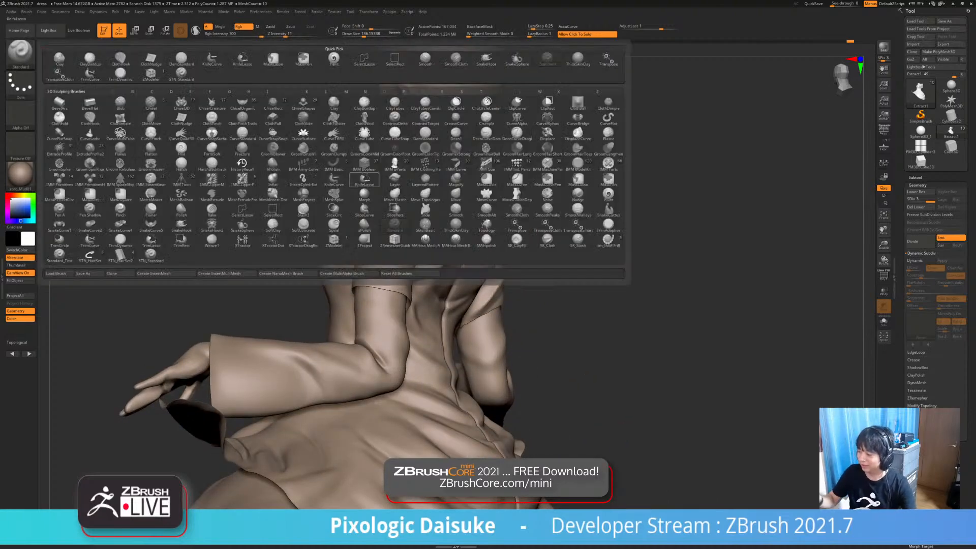
pyautogui.press('d')
pyautogui.press('s')
pyautogui.moveTo(430, 267)
pyautogui.mouseDown(button='right')
pyautogui.moveTo(407, 238)
pyautogui.moveTo(387, 236)
pyautogui.moveTo(378, 279)
pyautogui.mouseUp(button='right')
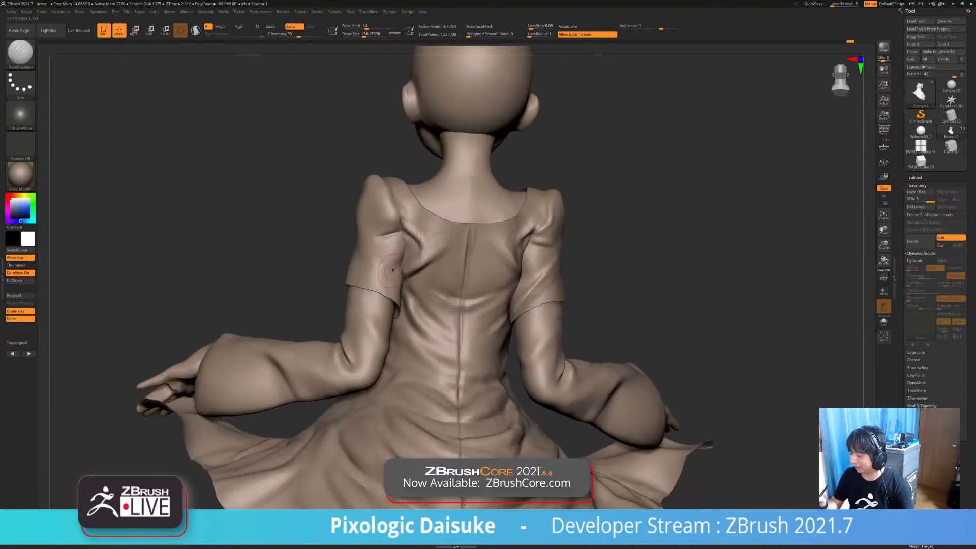
pyautogui.moveTo(391, 271)
pyautogui.mouseDown()
pyautogui.moveTo(375, 282)
pyautogui.moveTo(383, 270)
pyautogui.mouseUp()
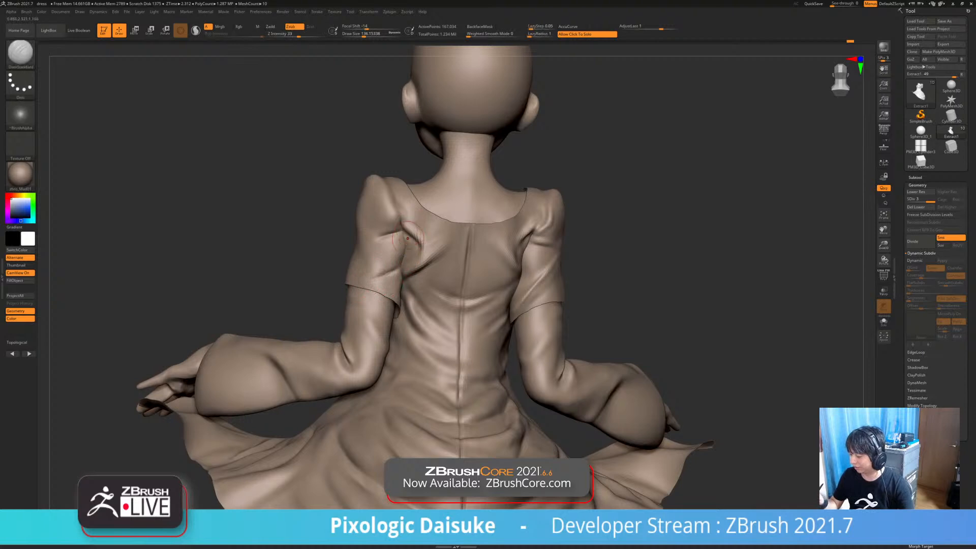
pyautogui.moveTo(378, 235)
pyautogui.keyDown('shift'); pyautogui.mouseDown()
pyautogui.moveTo(384, 256)
pyautogui.moveTo(375, 245)
pyautogui.mouseUp(); pyautogui.keyUp('shift')
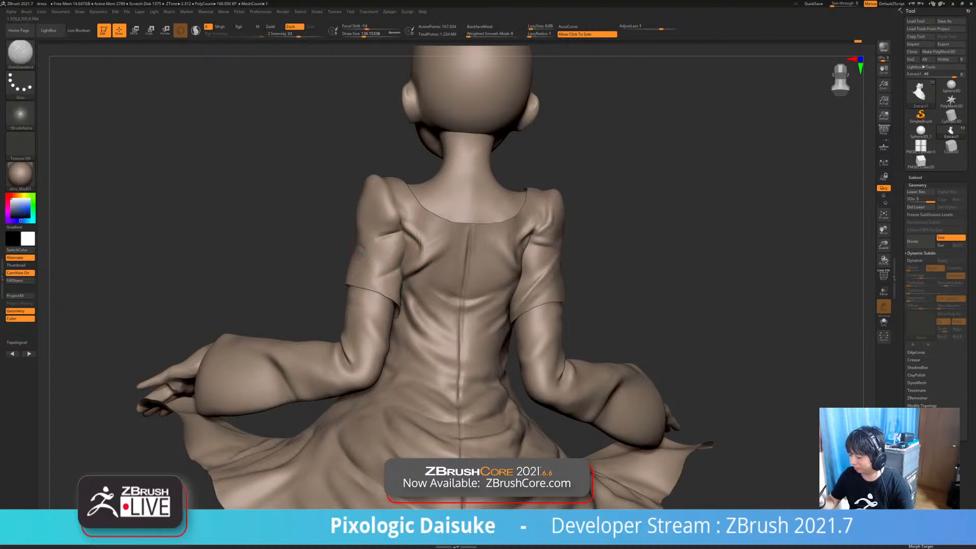
pyautogui.keyDown('shift'); pyautogui.moveTo(373, 250); pyautogui.dragTo(396, 244, button='right'); pyautogui.keyUp('shift')
pyautogui.keyDown('shift'); pyautogui.moveTo(401, 249); pyautogui.dragTo(395, 242); pyautogui.keyUp('shift')
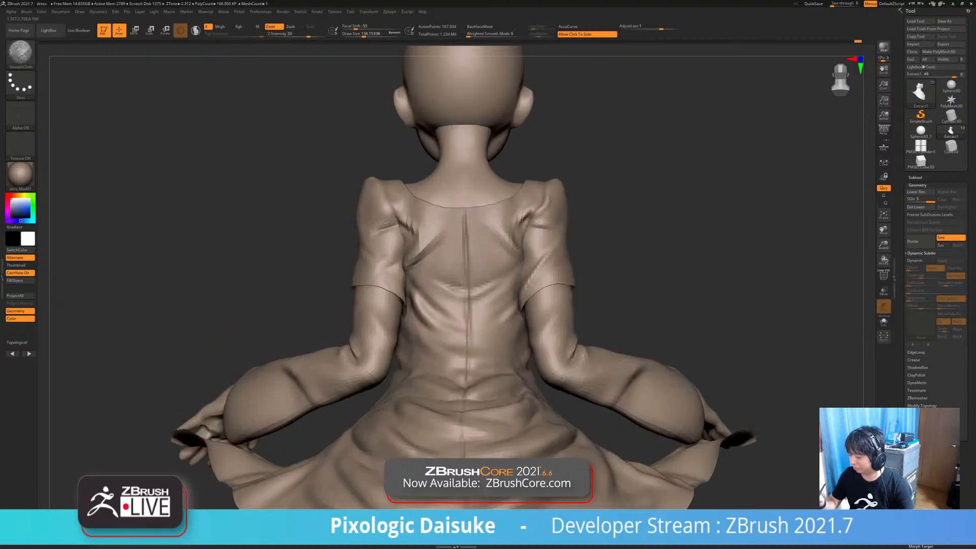
pyautogui.moveTo(394, 241)
pyautogui.mouseDown(button='right')
pyautogui.moveTo(377, 243)
pyautogui.moveTo(396, 246)
pyautogui.moveTo(384, 257)
pyautogui.moveTo(367, 249)
pyautogui.mouseUp(button='right')
# Isolate the dress, smooth the folds on the back of the short sleeve and armhole, and bring back the whole figure
pyautogui.click(385, 257)
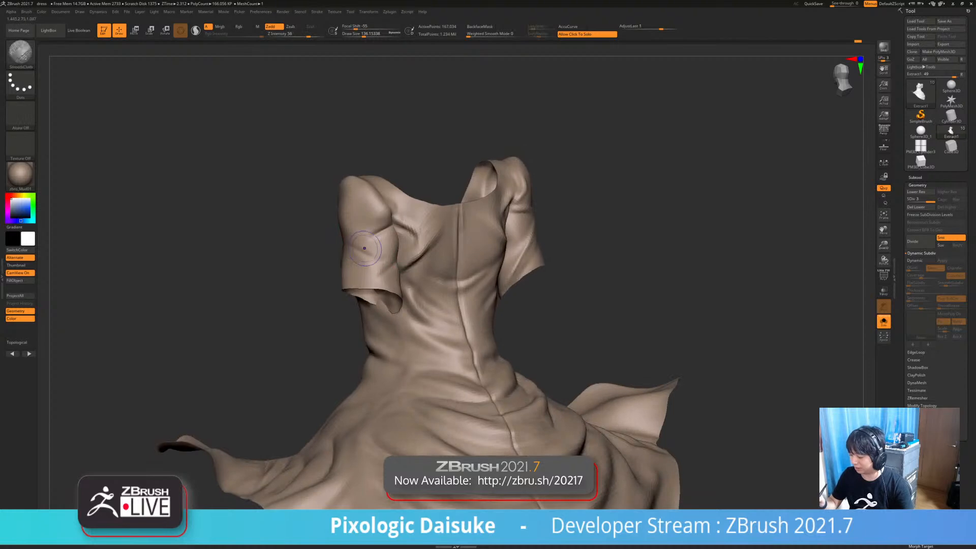
pyautogui.keyDown('shift'); pyautogui.moveTo(394, 226); pyautogui.dragTo(409, 221); pyautogui.keyUp('shift')
pyautogui.moveTo(409, 221)
pyautogui.mouseDown(button='right')
pyautogui.moveTo(389, 214)
pyautogui.moveTo(369, 244)
pyautogui.moveTo(355, 247)
pyautogui.mouseUp(button='right')
pyautogui.keyDown('shift'); pyautogui.moveTo(388, 229); pyautogui.dragTo(362, 253); pyautogui.keyUp('shift')
pyautogui.moveTo(432, 217)
pyautogui.keyDown('ctrl'); pyautogui.mouseDown(button='right')
pyautogui.moveTo(432, 197)
pyautogui.moveTo(404, 199)
pyautogui.mouseUp(button='right'); pyautogui.keyUp('ctrl')
pyautogui.click(432, 199)
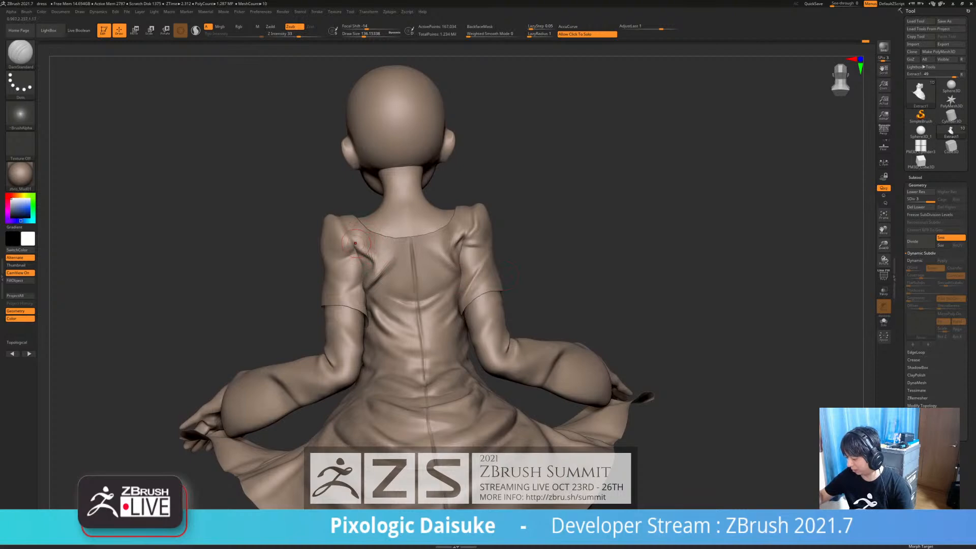
# Raise the dress to subdivision level 4, soften the other back armhole fold and view the back overskirt from above
pyautogui.press('d')
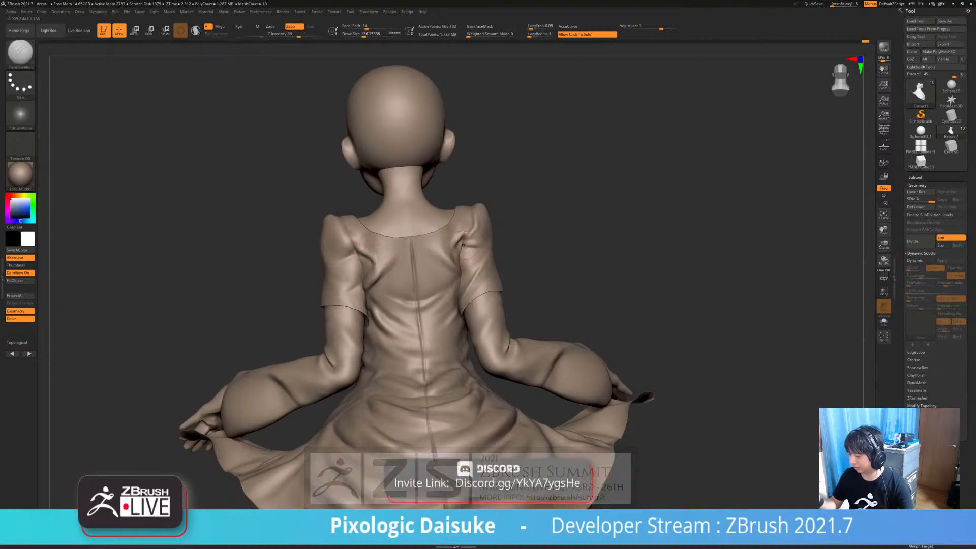
pyautogui.keyDown('shift'); pyautogui.moveTo(460, 249); pyautogui.dragTo(457, 287); pyautogui.keyUp('shift')
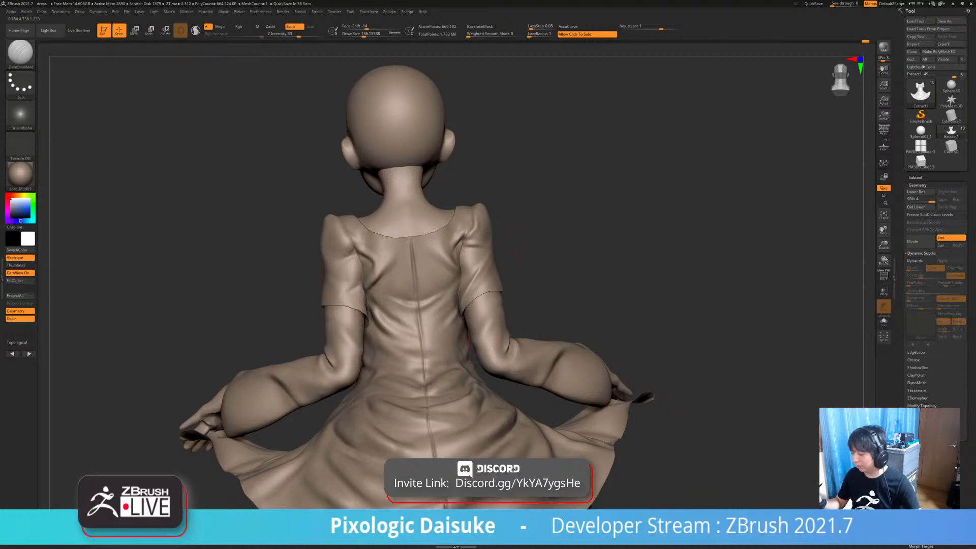
pyautogui.moveTo(530, 253); pyautogui.dragTo(554, 262)
pyautogui.keyDown('alt'); pyautogui.moveTo(575, 312); pyautogui.dragTo(501, 239); pyautogui.keyUp('alt')
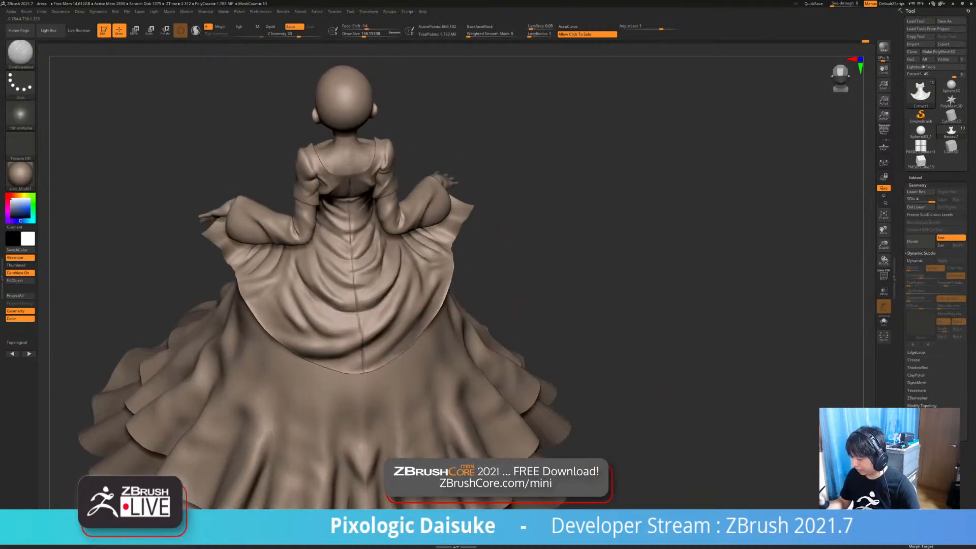
# Make the long skirt the active subtool, set the draw size to about 182 and turn the figure to its front
pyautogui.keyDown('ctrl'); pyautogui.moveTo(501, 239); pyautogui.dragTo(496, 191, button='right'); pyautogui.keyUp('ctrl')
pyautogui.moveTo(495, 191)
pyautogui.mouseDown()
pyautogui.moveTo(481, 175)
pyautogui.moveTo(491, 170)
pyautogui.mouseUp()
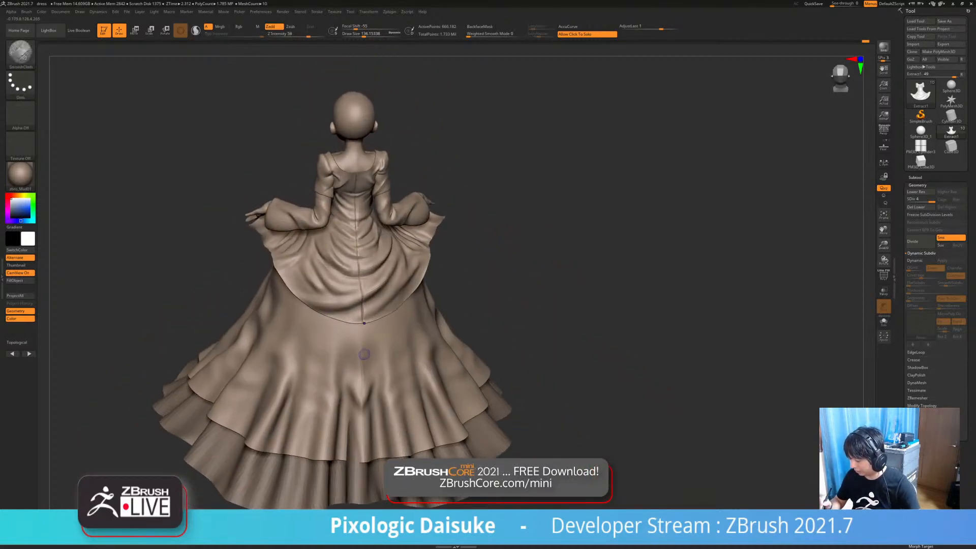
pyautogui.keyDown('alt'); pyautogui.click(372, 336); pyautogui.keyUp('alt')
pyautogui.keyDown('alt'); pyautogui.moveTo(372, 336); pyautogui.dragTo(369, 321, button='right'); pyautogui.keyUp('alt')
pyautogui.click(371, 33)
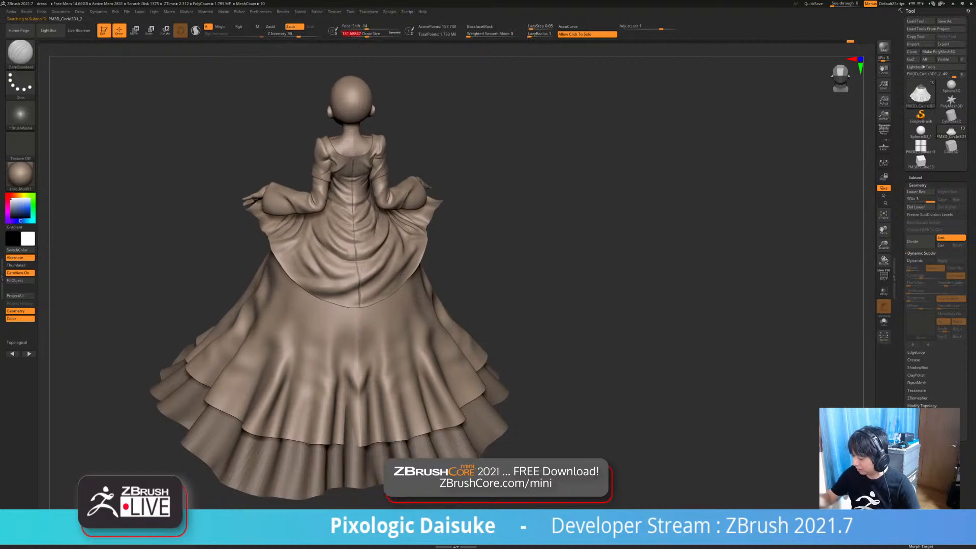
pyautogui.press('shift')
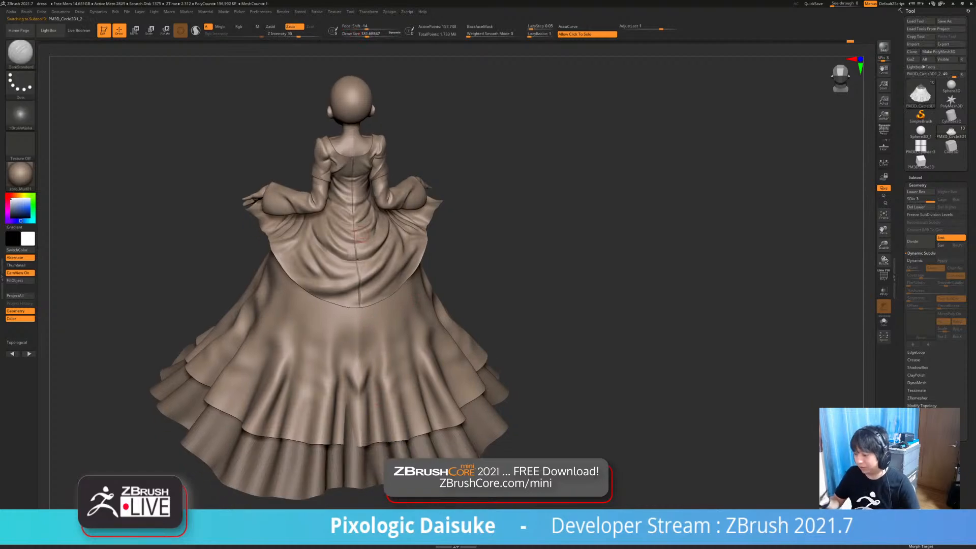
pyautogui.moveTo(483, 301); pyautogui.dragTo(687, 325)
pyautogui.moveTo(351, 259); pyautogui.dragTo(354, 311)
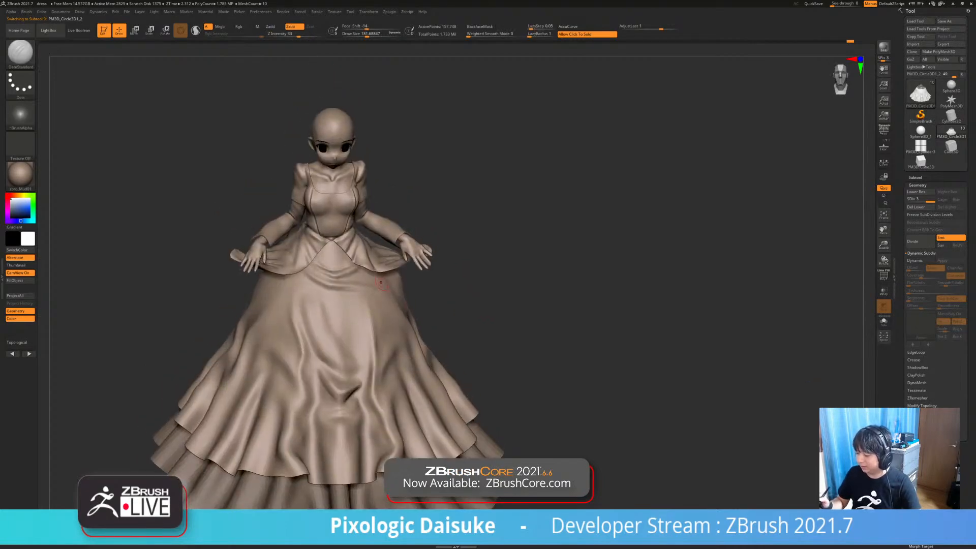
# Carve a slanted crease into one side of the skirt's upper front with DamStandard at draw size about 199, and soften it
pyautogui.keyDown('alt'); pyautogui.moveTo(376, 283); pyautogui.dragTo(366, 247, button='right'); pyautogui.keyUp('alt')
pyautogui.click(368, 35)
pyautogui.moveTo(268, 260); pyautogui.dragTo(278, 289)
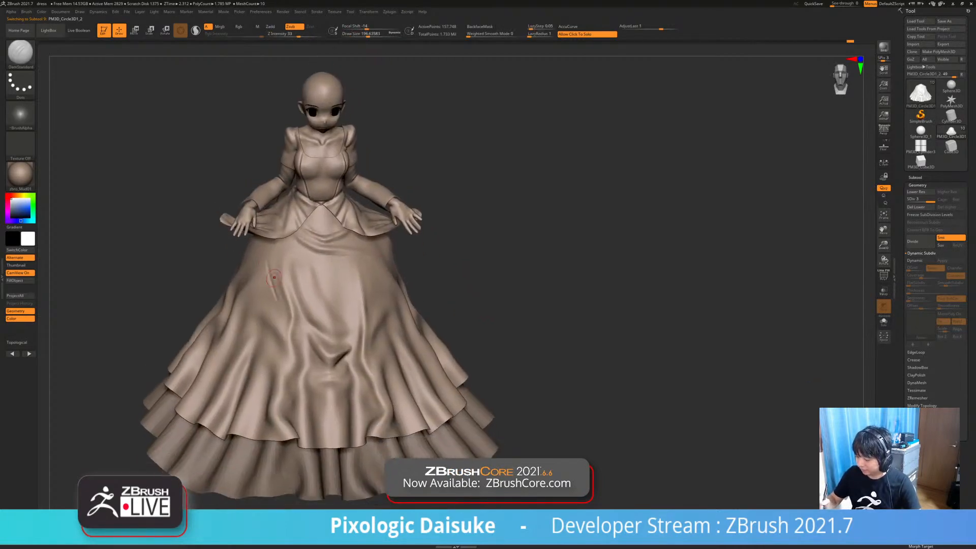
pyautogui.press('shift')
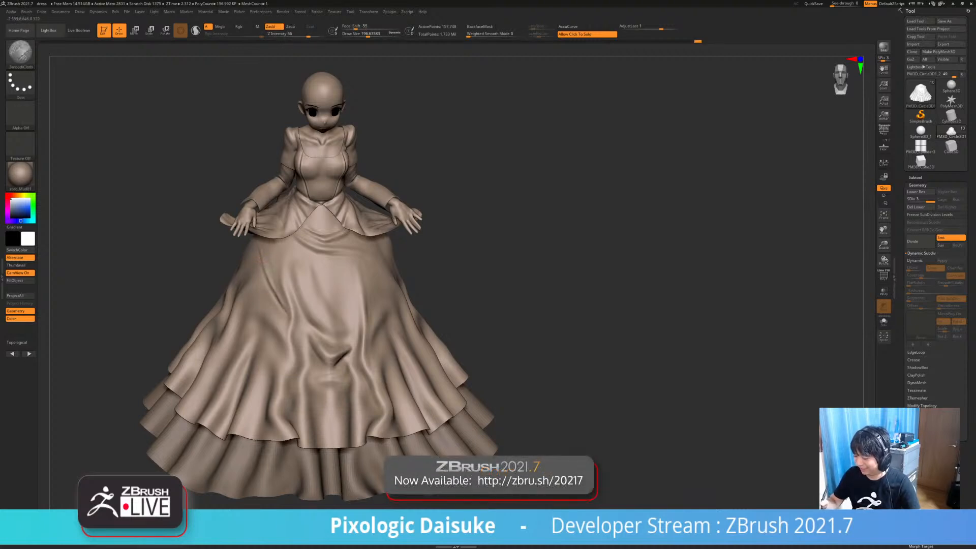
# Enlarge the brush to about 239 and deepen and smooth the side crease up to the overskirt's hem
pyautogui.click(371, 34)
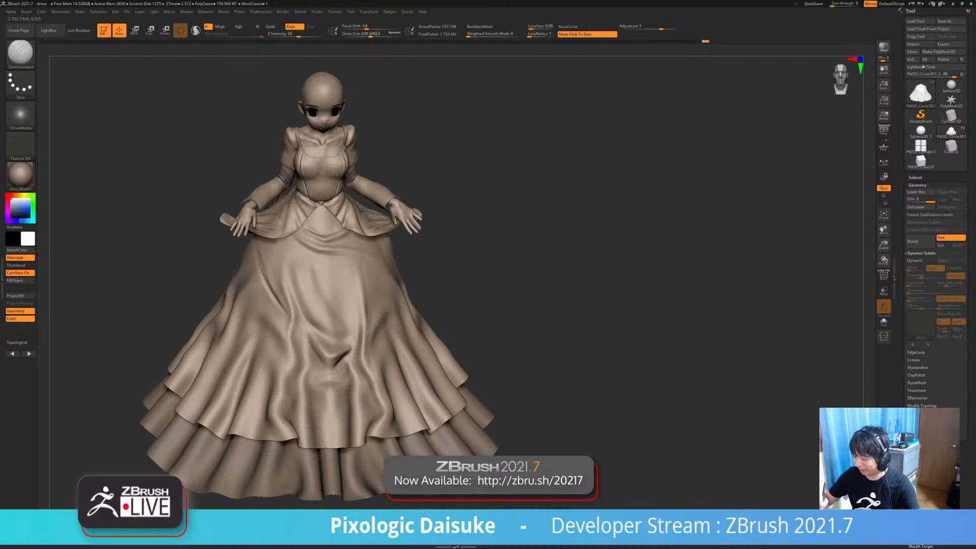
pyautogui.press('shift')
pyautogui.press('shift')
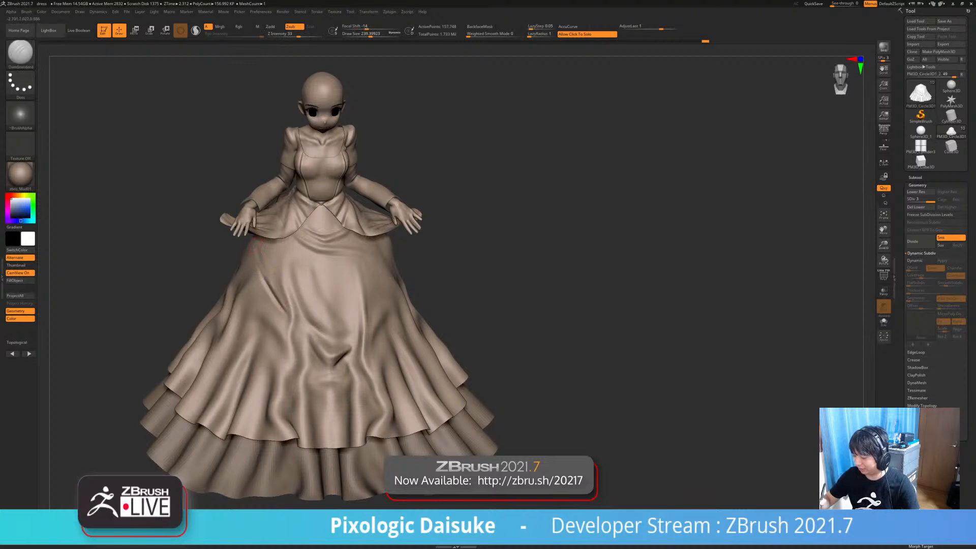
pyautogui.press('shift')
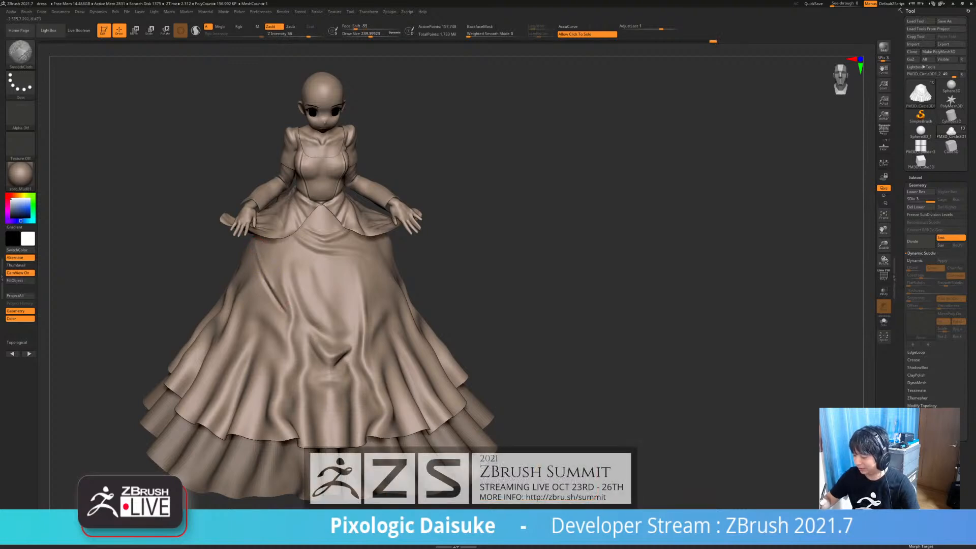
# Refine the broad fold across the middle of the skirt's upper front with a draw size of about 372, smoothing the strokes
pyautogui.press('shift')
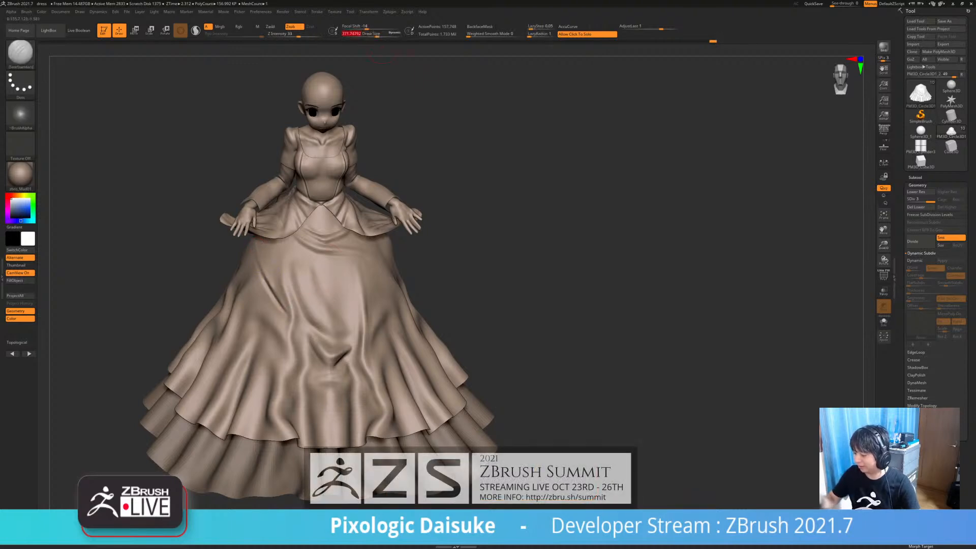
pyautogui.click(310, 280)
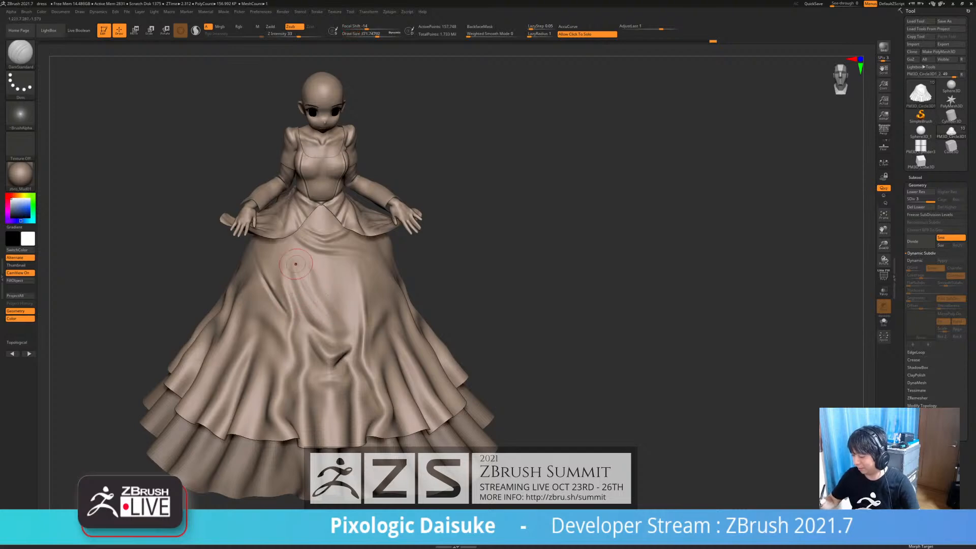
pyautogui.press('shift')
pyautogui.keyDown('shift'); pyautogui.moveTo(322, 291); pyautogui.dragTo(324, 289); pyautogui.keyUp('shift')
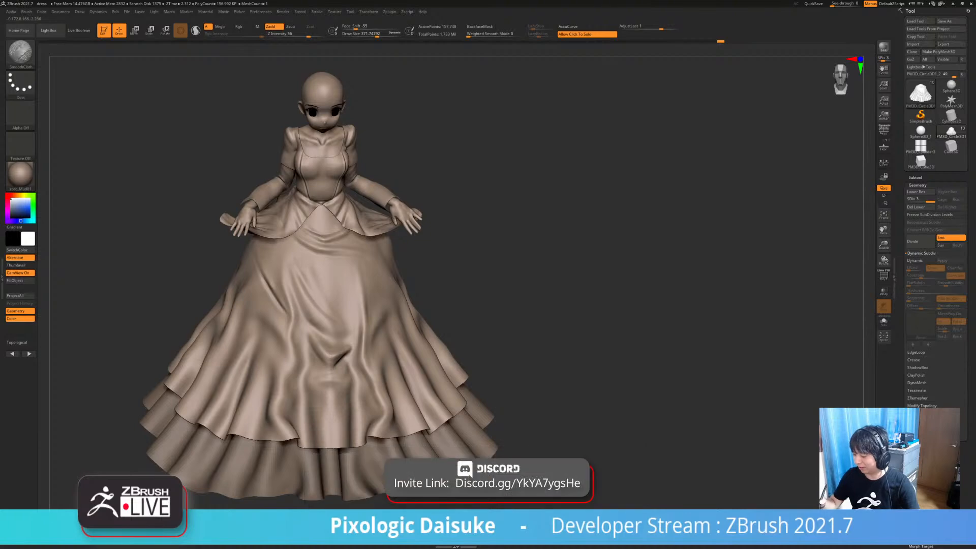
pyautogui.press('shift')
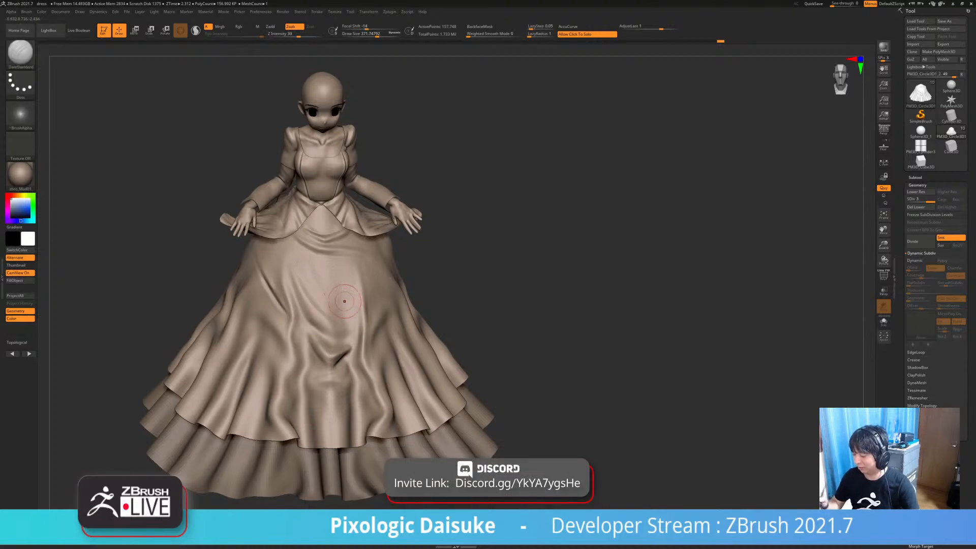
# Try shallow curved folds across the skirt's upper front with DamStandard, undo the last stroke and smooth the area
pyautogui.moveTo(316, 288); pyautogui.dragTo(357, 277)
pyautogui.press('shift')
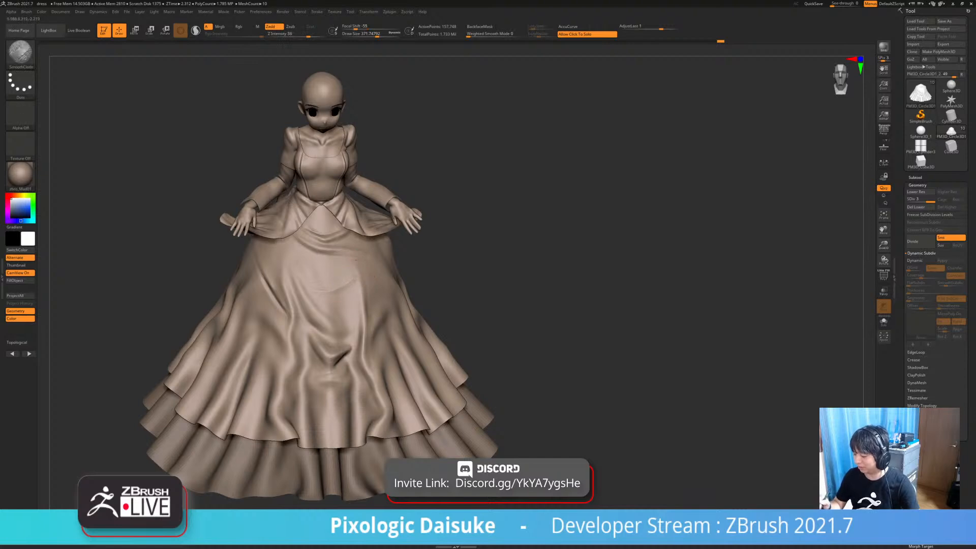
pyautogui.moveTo(323, 283)
pyautogui.mouseDown()
pyautogui.moveTo(351, 276)
pyautogui.moveTo(358, 260)
pyautogui.moveTo(346, 281)
pyautogui.moveTo(356, 287)
pyautogui.moveTo(341, 280)
pyautogui.mouseUp()
pyautogui.hotkey('ctrl', 'z')
pyautogui.press('shift')
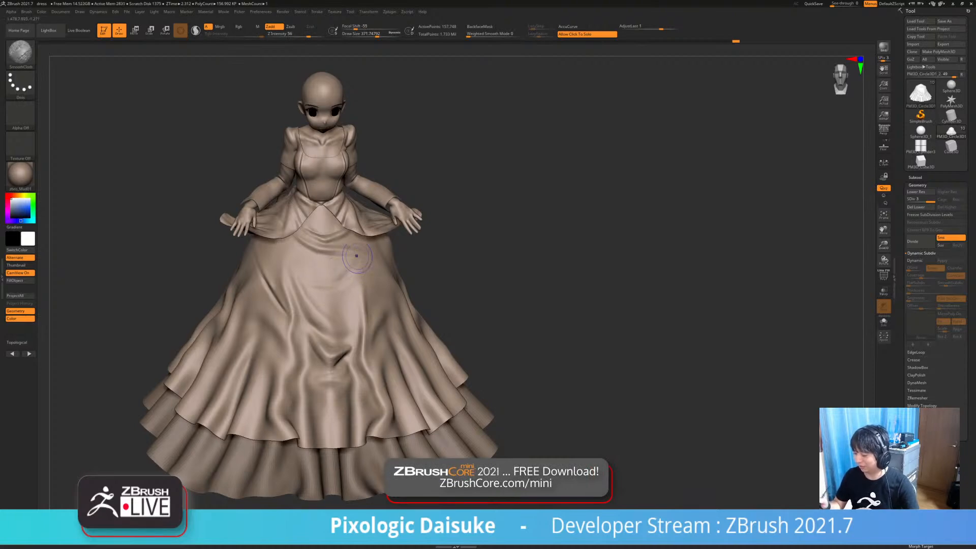
# Switch to the Standard brush with draw size about 274 and Z Intensity 26, turning Rgb off and Zadd on
pyautogui.press('b')
pyautogui.press('s')
pyautogui.press('t')
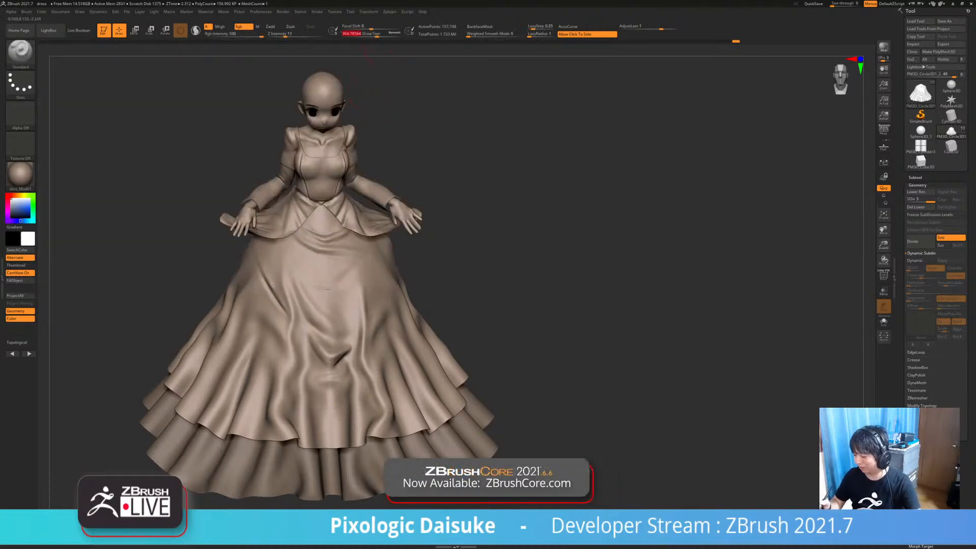
pyautogui.click(372, 33)
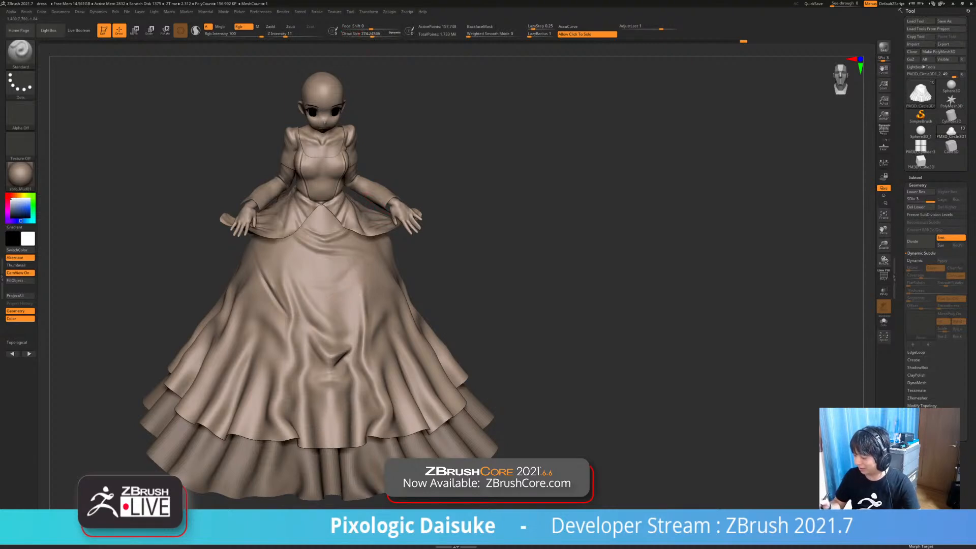
pyautogui.click(294, 34)
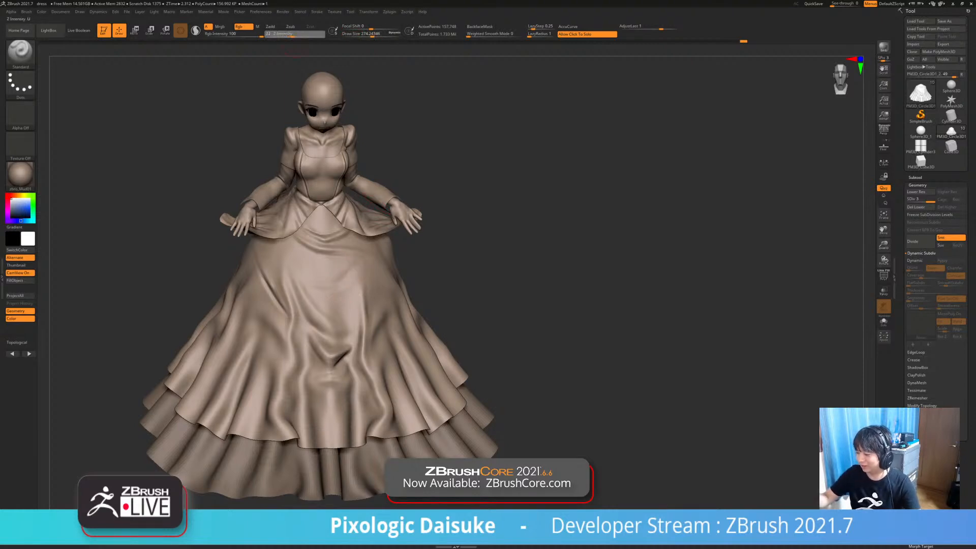
pyautogui.click(243, 27)
pyautogui.click(271, 26)
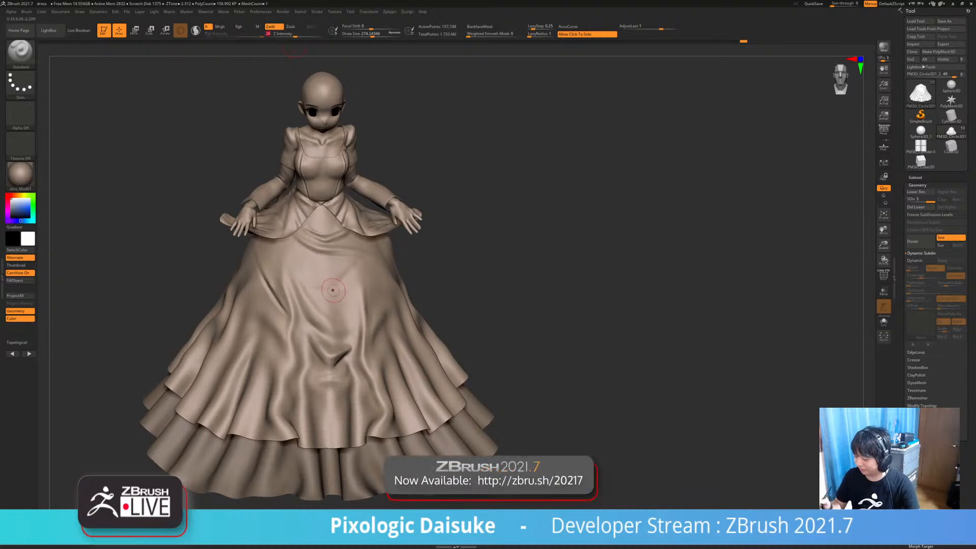
# Build up a V-shaped drape fold at the centre of the skirt's upper front with the Standard brush and smooth its edges
pyautogui.press('shift')
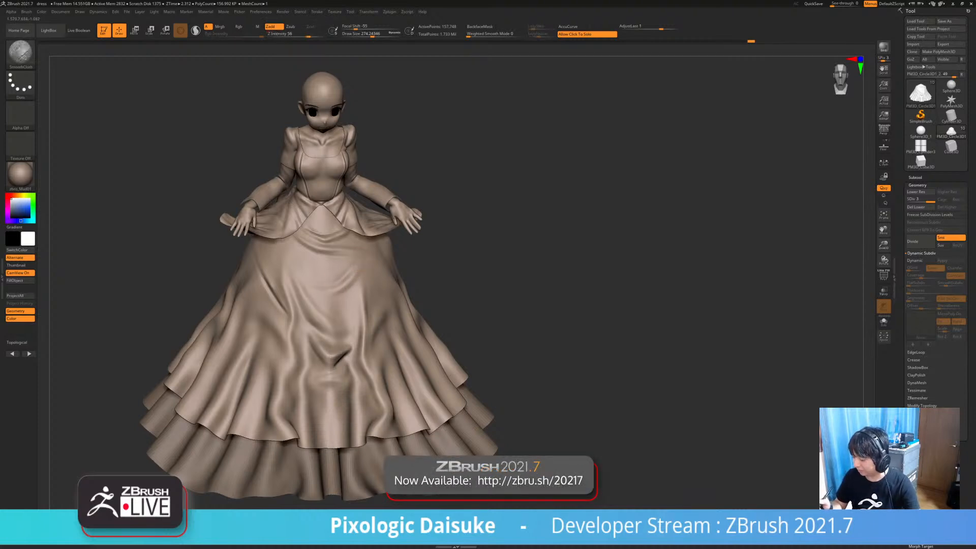
pyautogui.keyDown('shift'); pyautogui.moveTo(325, 292); pyautogui.dragTo(360, 260); pyautogui.keyUp('shift')
pyautogui.moveTo(346, 279)
pyautogui.mouseDown(button='right')
pyautogui.moveTo(340, 275)
pyautogui.moveTo(363, 294)
pyautogui.moveTo(355, 267)
pyautogui.mouseUp(button='right')
pyautogui.press('shift')
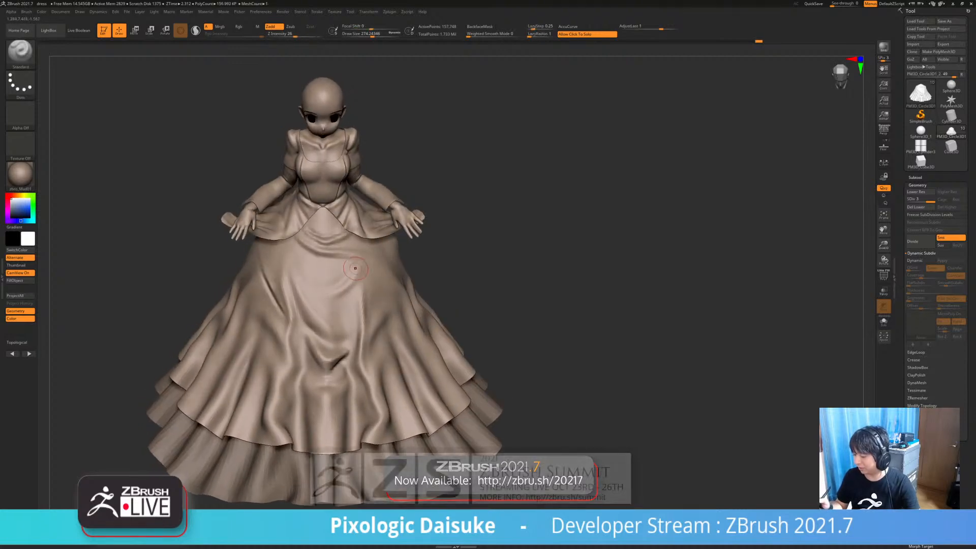
pyautogui.press('shift')
pyautogui.press('shift')
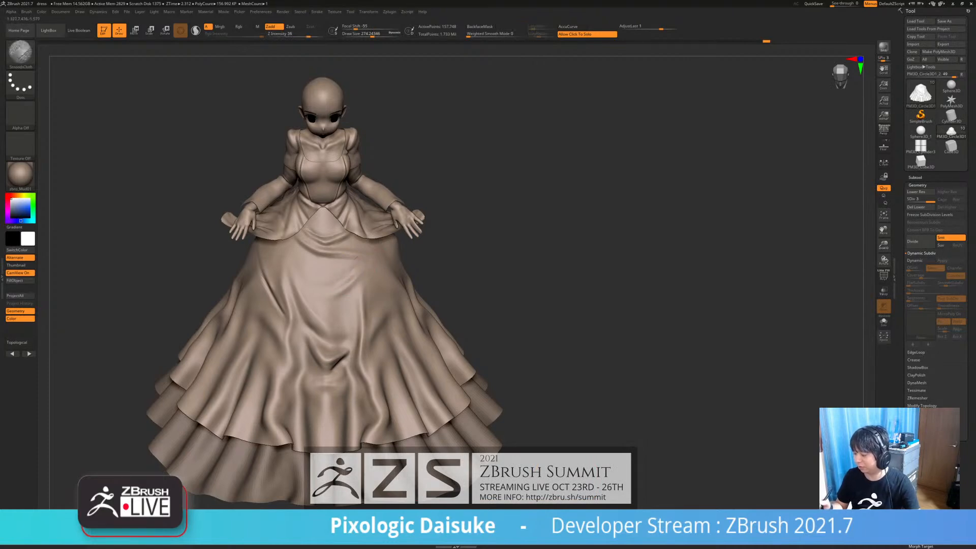
# Extend the drape folds from the centre toward the character's right side of the upper skirt, alternating sculpting and smoothing
pyautogui.moveTo(367, 300); pyautogui.dragTo(346, 292, button='right')
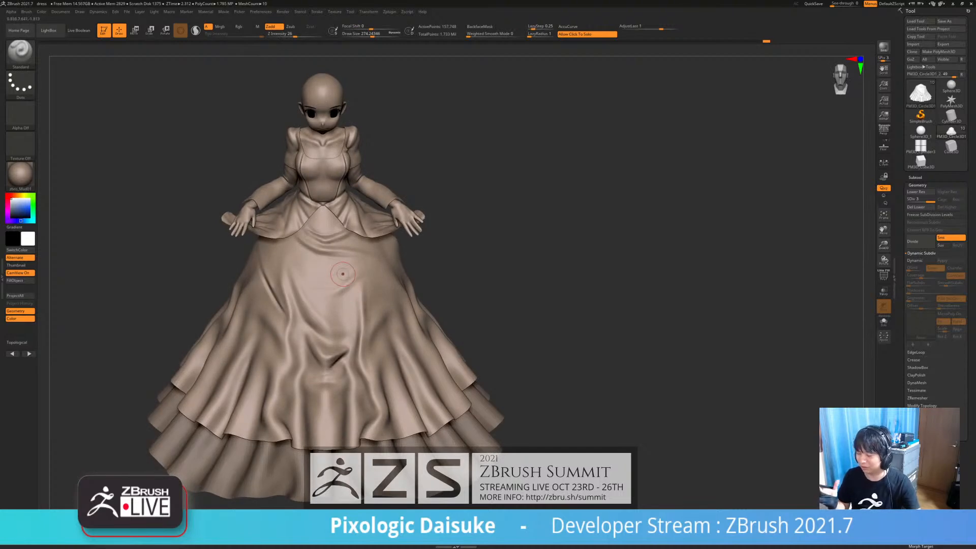
pyautogui.press('shift')
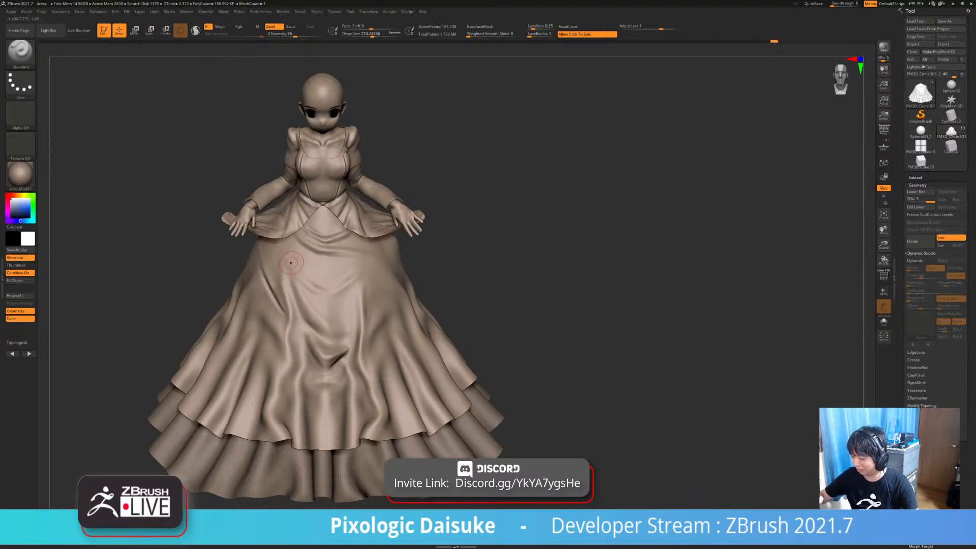
pyautogui.press('shift')
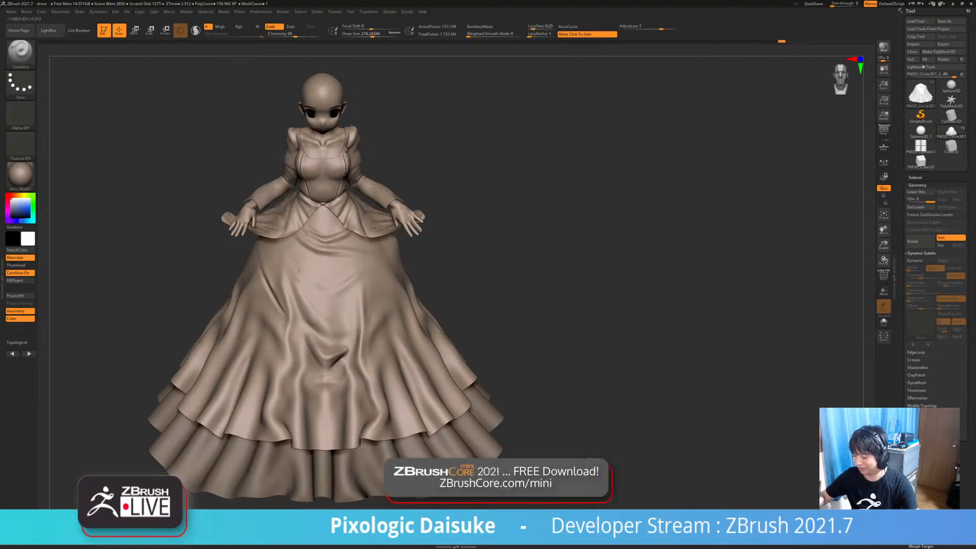
# Shape and smooth the skirt folds directly beneath the overskirt's front opening and hem
pyautogui.press('shift')
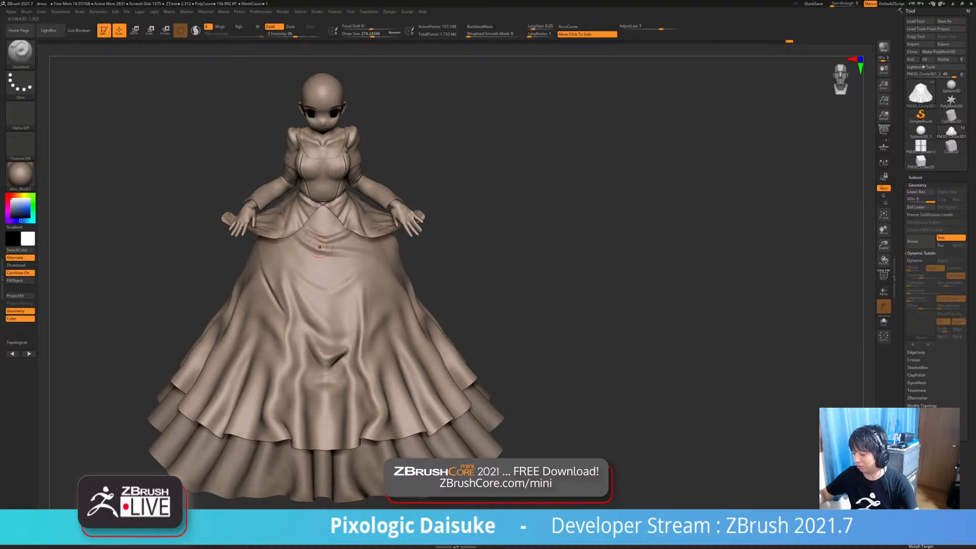
pyautogui.press('shift')
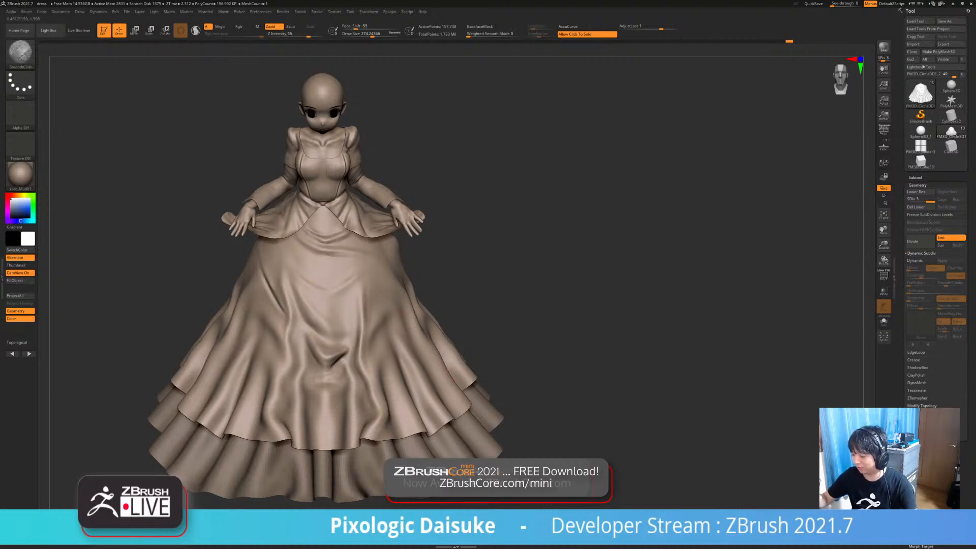
pyautogui.moveTo(329, 239)
pyautogui.keyDown('shift'); pyautogui.mouseDown()
pyautogui.moveTo(352, 237)
pyautogui.moveTo(326, 229)
pyautogui.mouseUp(); pyautogui.keyUp('shift')
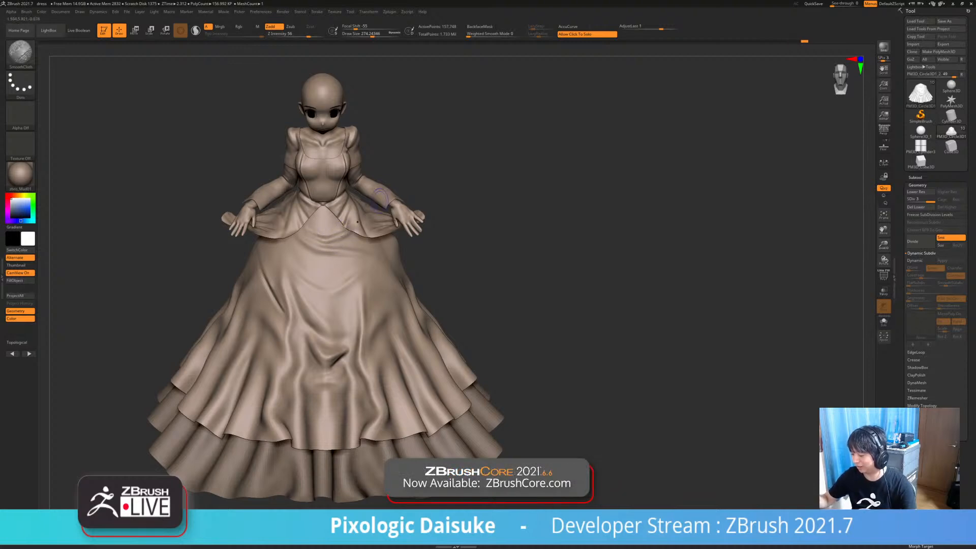
pyautogui.press('shift')
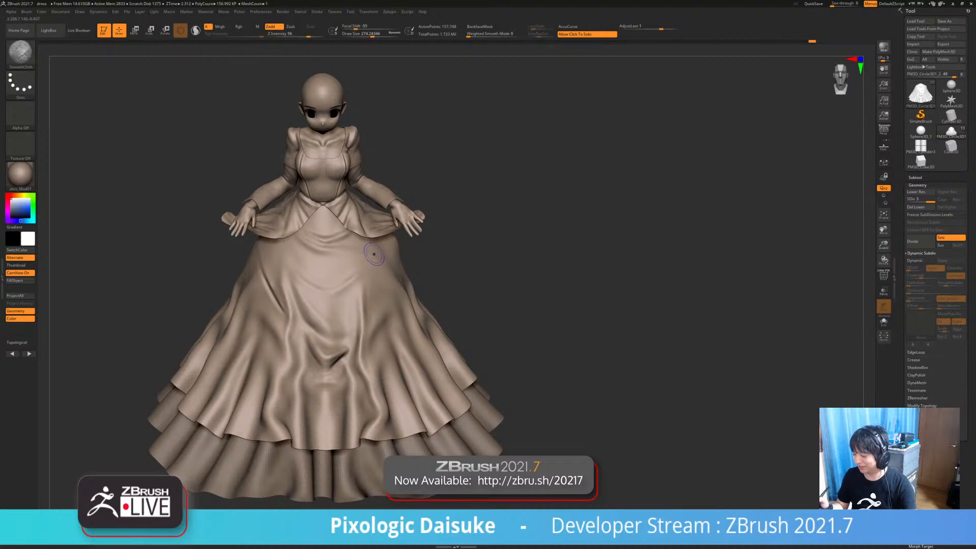
# Strengthen the central drape fold on the upper skirt with the Standard brush and smooth it out to both sides
pyautogui.press('shift')
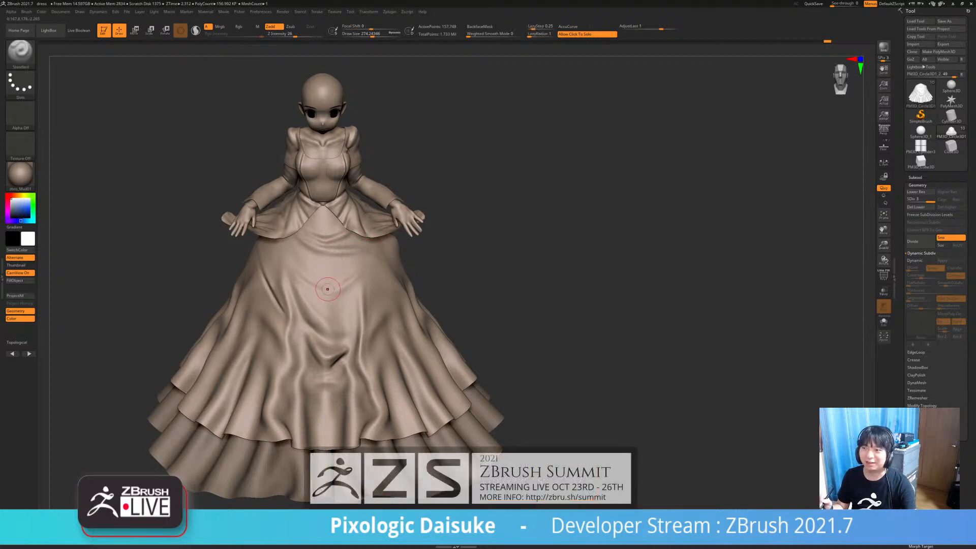
pyautogui.press('shift')
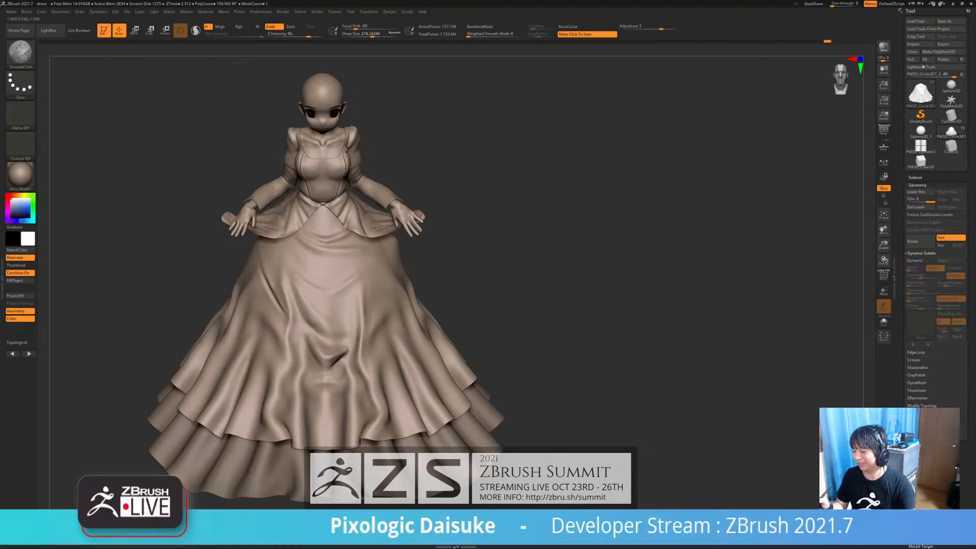
pyautogui.press('shift')
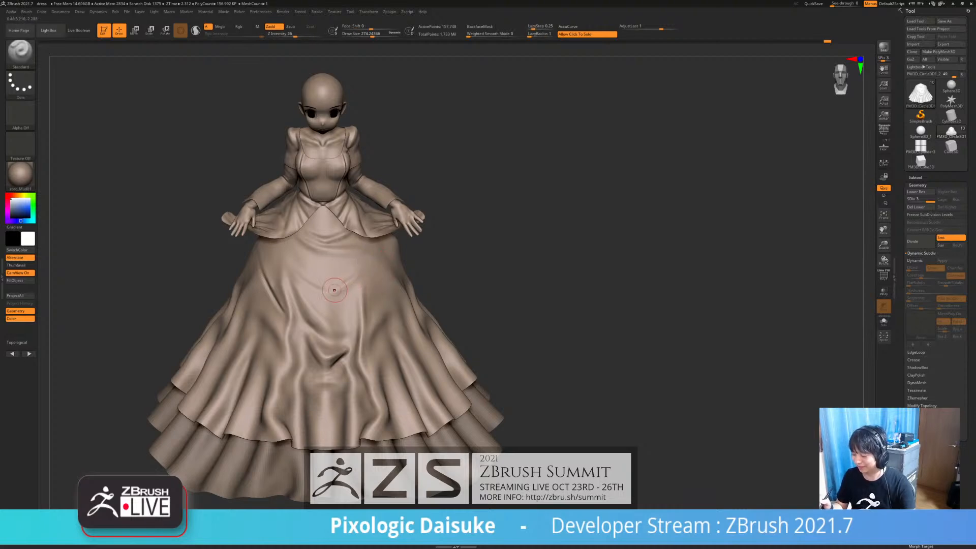
pyautogui.press('shift')
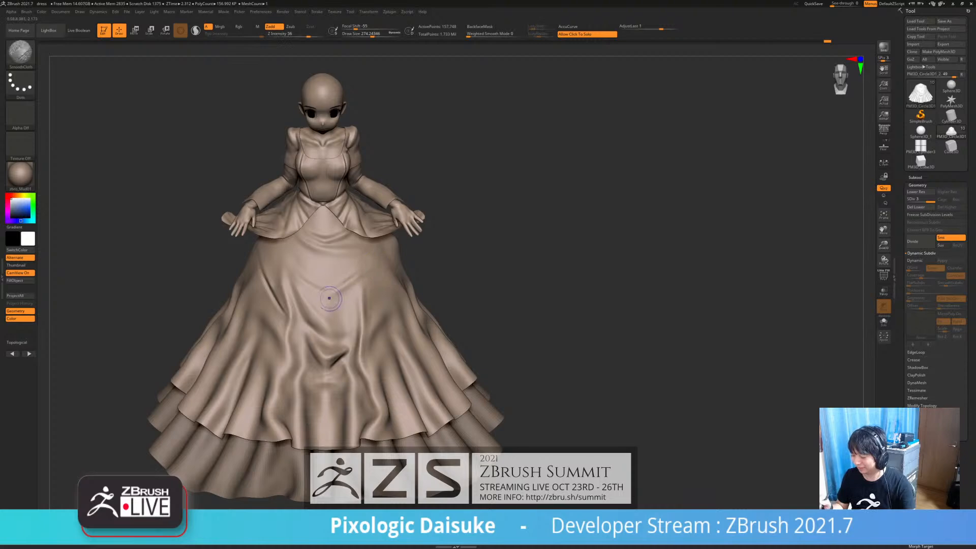
pyautogui.moveTo(355, 279)
pyautogui.keyDown('shift'); pyautogui.mouseDown()
pyautogui.moveTo(331, 308)
pyautogui.moveTo(307, 288)
pyautogui.mouseUp(); pyautogui.keyUp('shift')
pyautogui.press('shift')
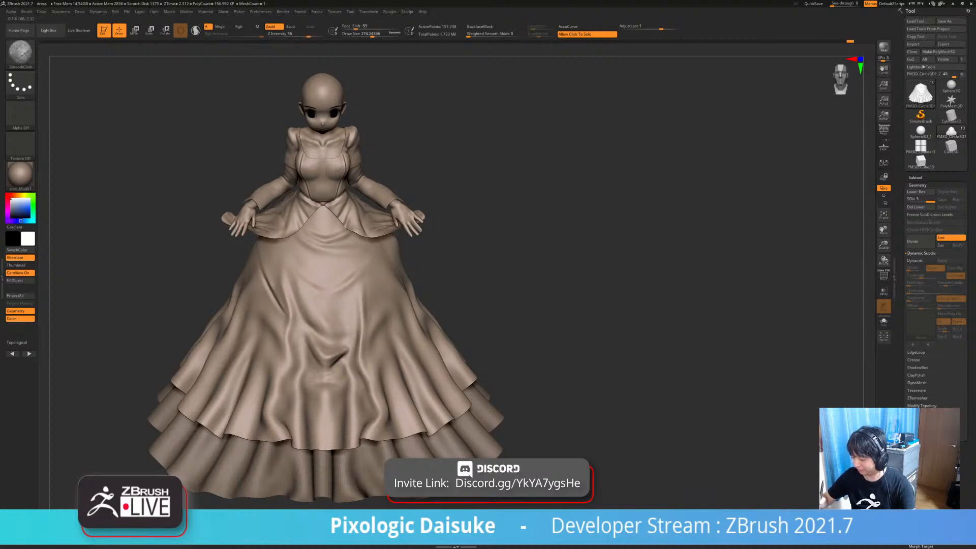
pyautogui.press('shift')
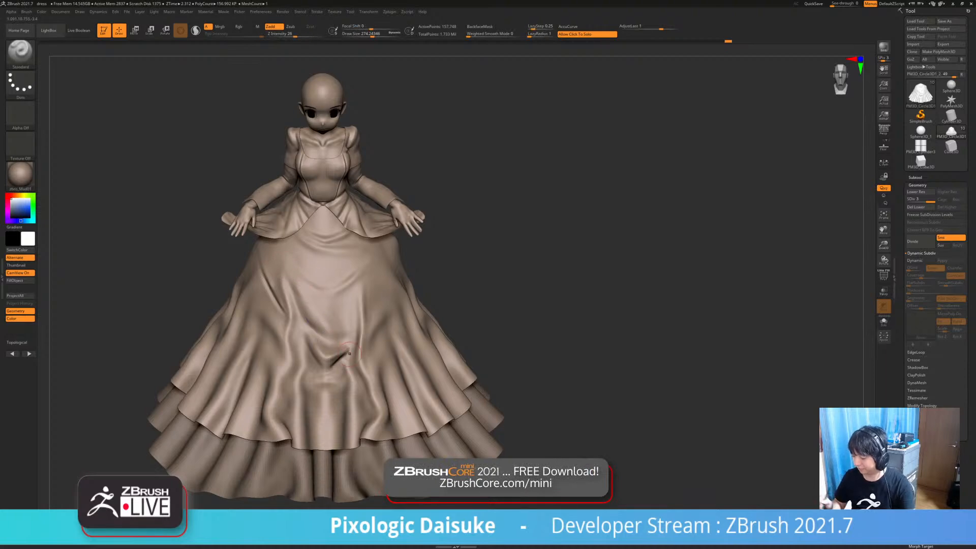
# Smooth the sharp crease at the bottom of the V-shaped fold and the folds leading into it on the skirt's front
pyautogui.press('shift')
pyautogui.hotkey('ctrl', 'shift')
pyautogui.press('shift')
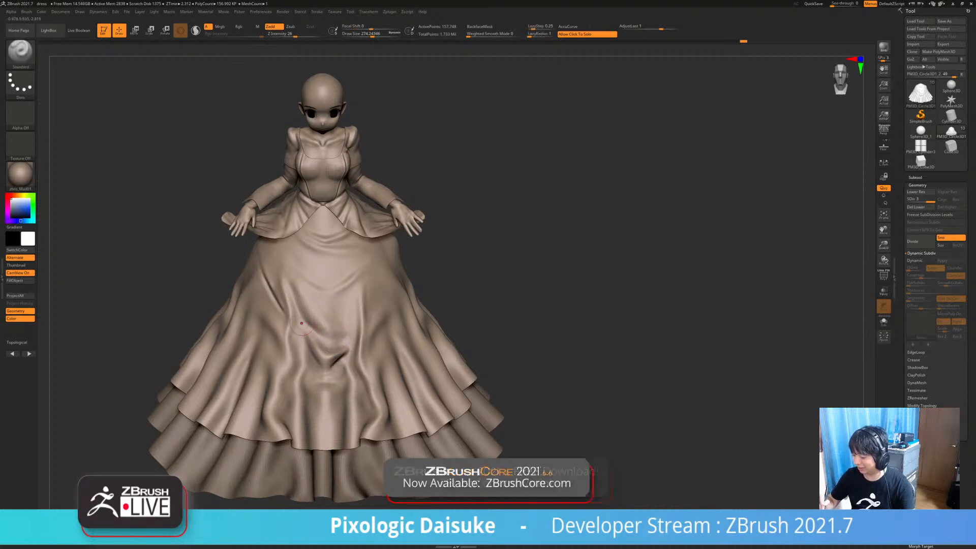
pyautogui.press('ctrl')
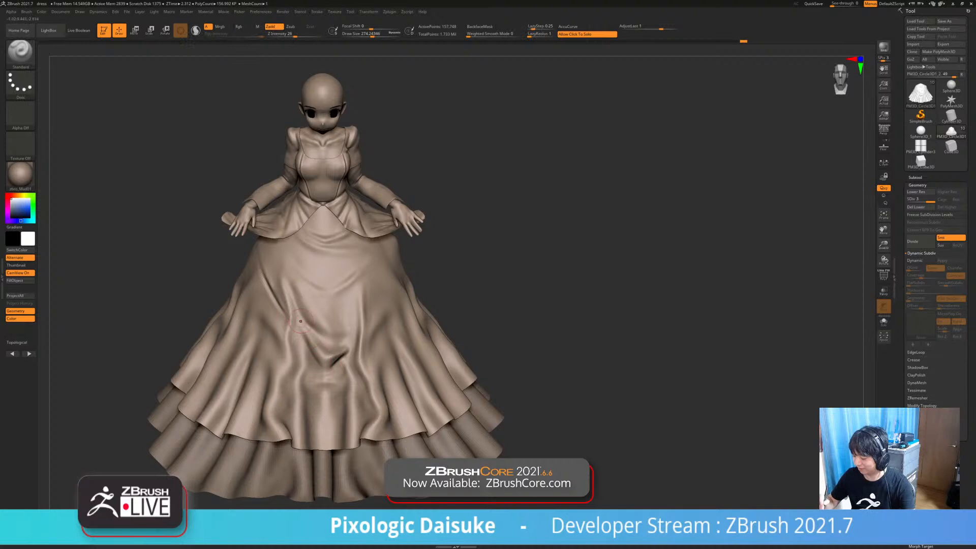
pyautogui.press('shift')
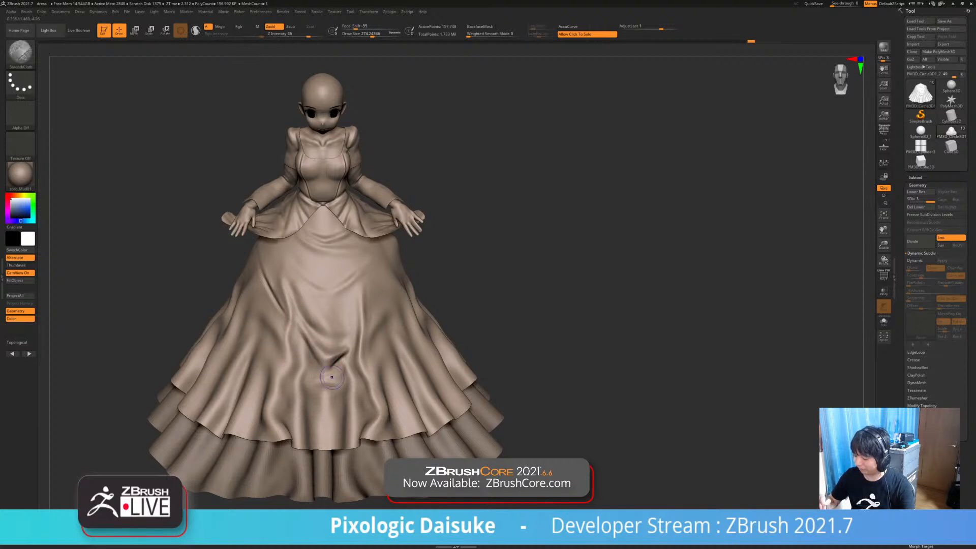
pyautogui.moveTo(298, 323)
pyautogui.keyDown('shift'); pyautogui.mouseDown()
pyautogui.moveTo(323, 374)
pyautogui.moveTo(330, 365)
pyautogui.mouseUp(); pyautogui.keyUp('shift')
pyautogui.press('shift')
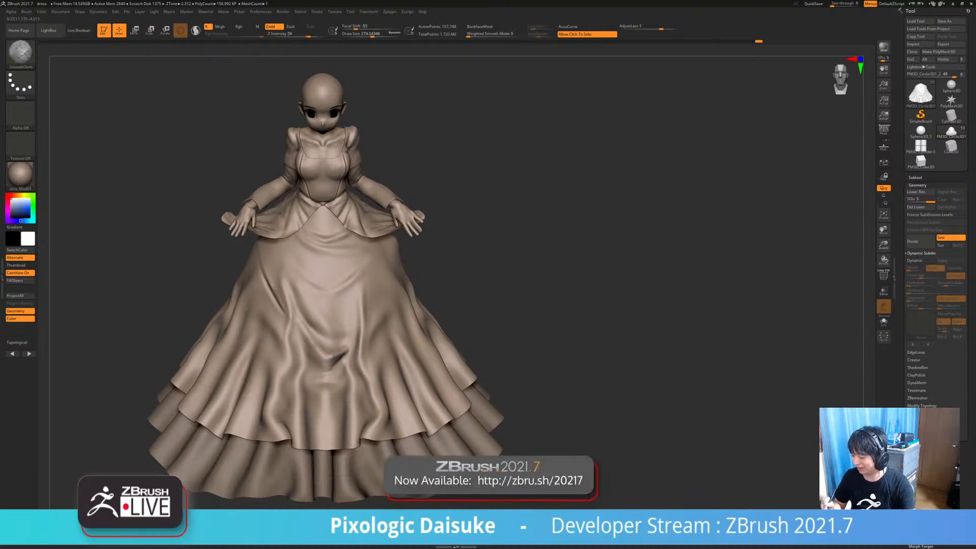
pyautogui.keyDown('shift'); pyautogui.moveTo(333, 361); pyautogui.dragTo(328, 363); pyautogui.keyUp('shift')
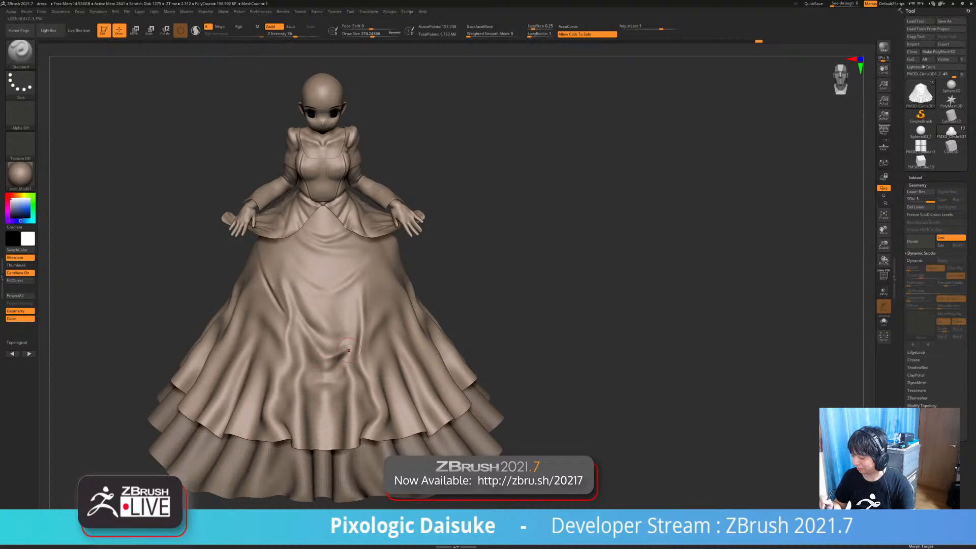
pyautogui.press('shift')
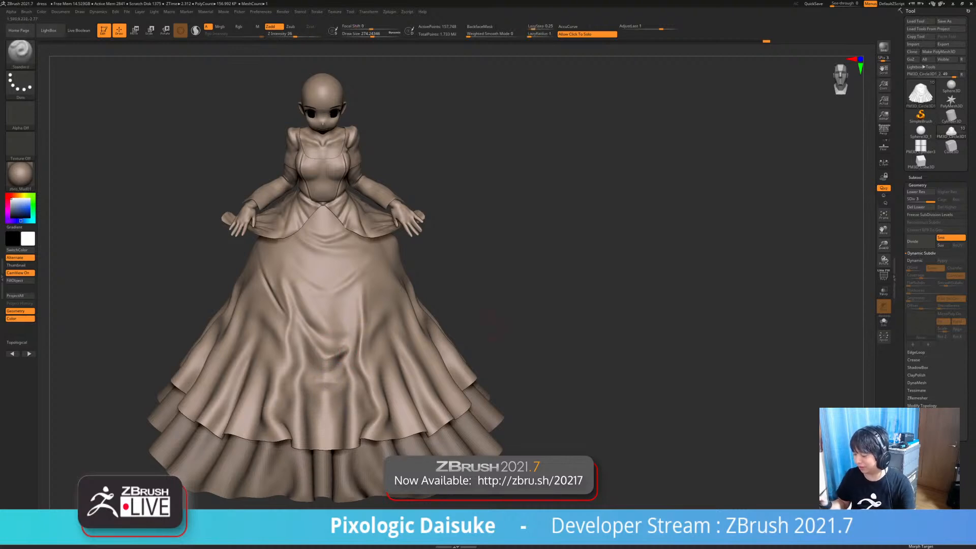
# Carve the recess beneath the central V-shaped fold with the DamStandard brush and smooth its edges
pyautogui.press('b')
pyautogui.press('d')
pyautogui.press('s')
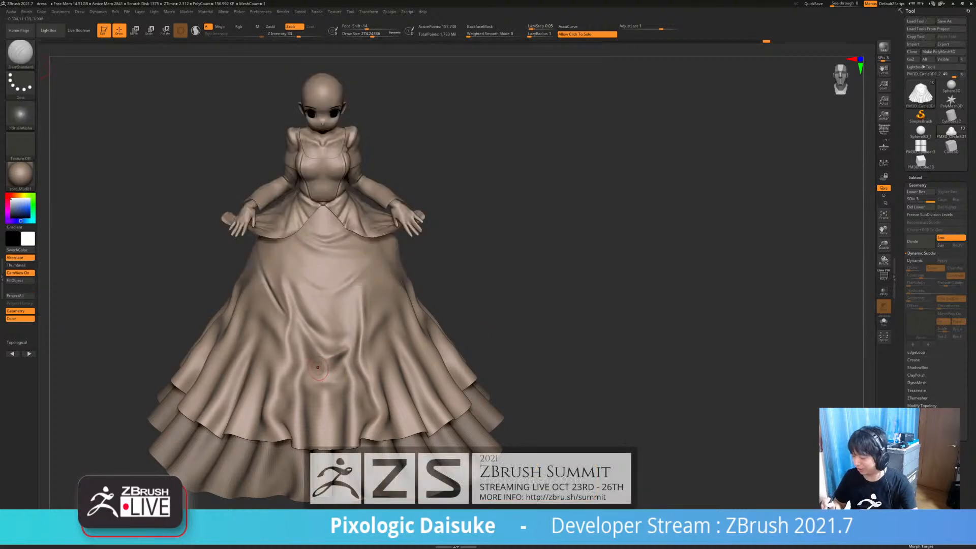
pyautogui.moveTo(327, 371); pyautogui.dragTo(331, 359, button='right')
pyautogui.press('shift')
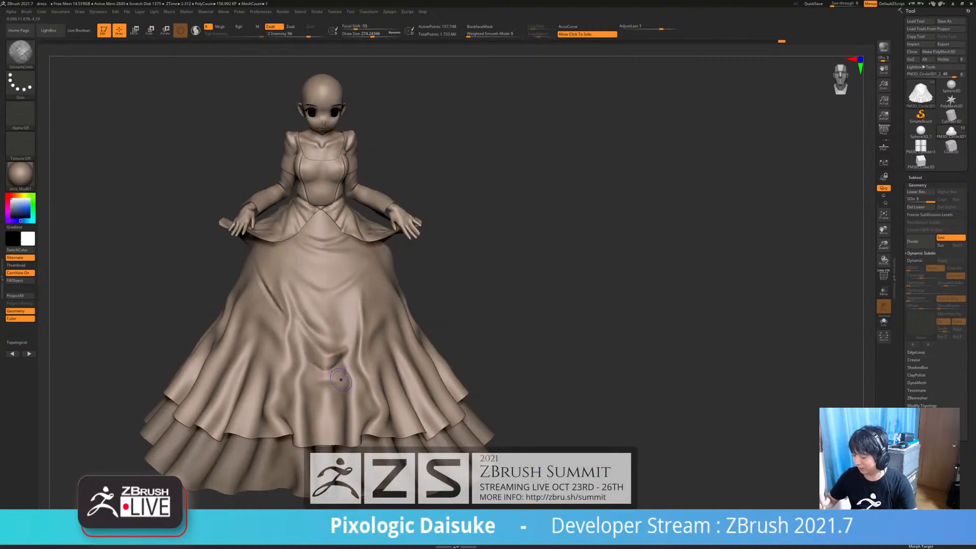
pyautogui.moveTo(311, 362)
pyautogui.mouseDown(button='right')
pyautogui.moveTo(314, 339)
pyautogui.moveTo(335, 339)
pyautogui.mouseUp(button='right')
pyautogui.press('shift')
pyautogui.moveTo(468, 286)
pyautogui.mouseDown()
pyautogui.moveTo(466, 309)
pyautogui.moveTo(356, 306)
pyautogui.moveTo(463, 305)
pyautogui.mouseUp()
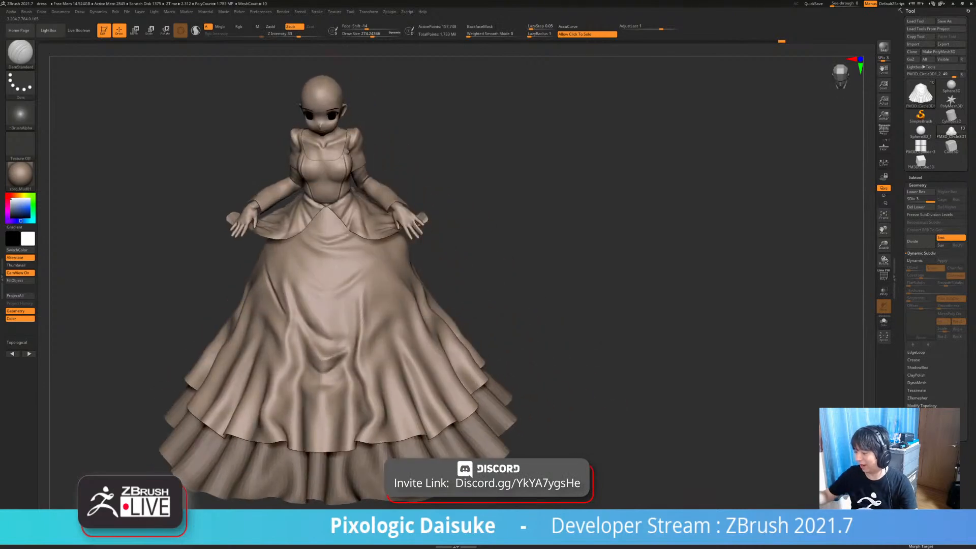
# Even out the folds on the character's left side of the skirt with the TrimDynamic brush and smoothing, enlarging the Draw Size to about 648
pyautogui.press('b')
pyautogui.press('t')
pyautogui.press('d')
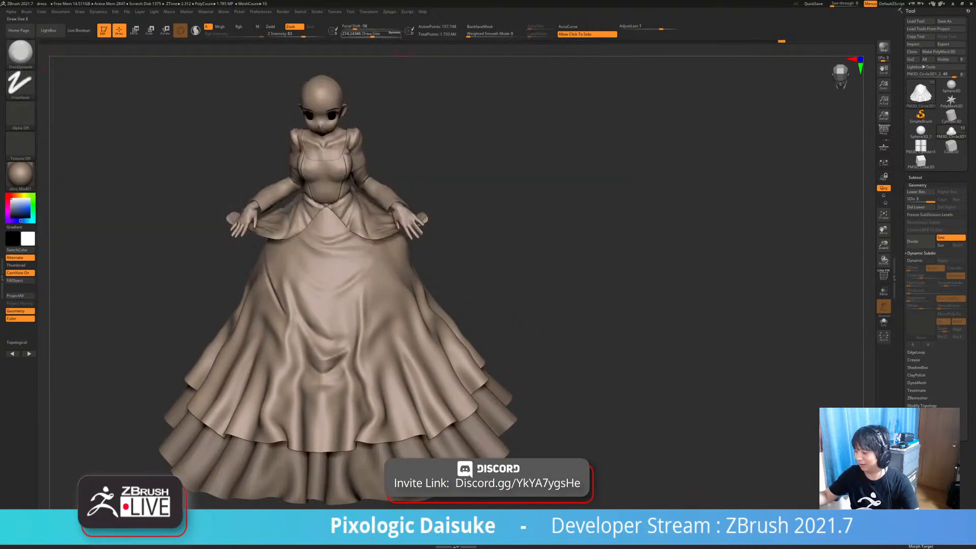
pyautogui.moveTo(478, 213)
pyautogui.mouseDown()
pyautogui.moveTo(418, 232)
pyautogui.moveTo(441, 232)
pyautogui.mouseUp()
pyautogui.press('shift')
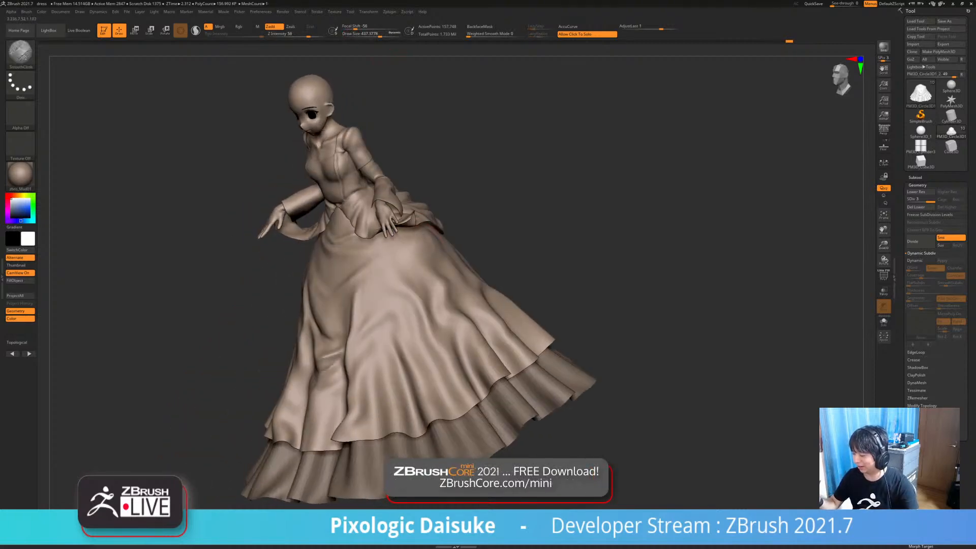
pyautogui.moveTo(489, 203)
pyautogui.keyDown('shift'); pyautogui.mouseDown()
pyautogui.moveTo(514, 196)
pyautogui.moveTo(432, 204)
pyautogui.mouseUp(); pyautogui.keyUp('shift')
pyautogui.click(388, 34)
pyautogui.moveTo(509, 229); pyautogui.dragTo(514, 252)
pyautogui.press('shift')
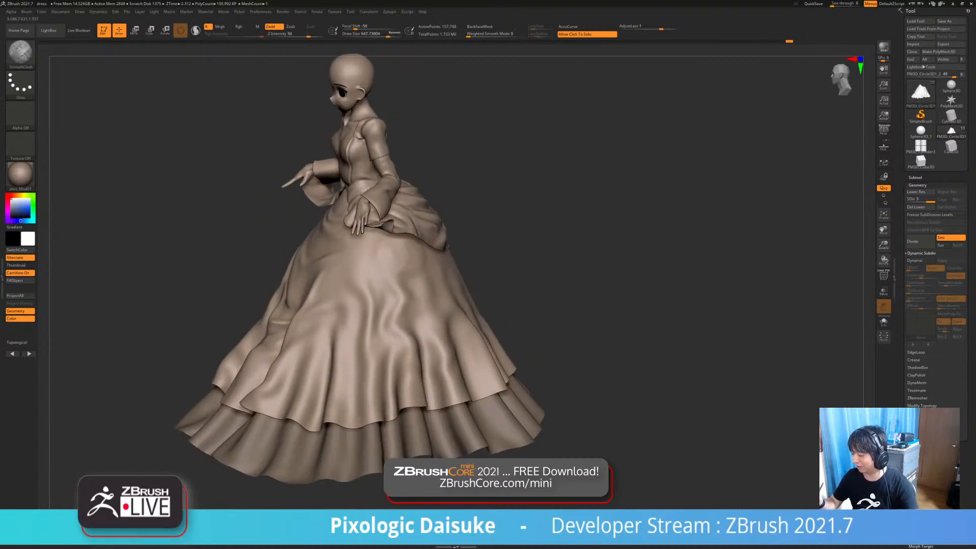
pyautogui.moveTo(473, 264); pyautogui.dragTo(511, 265)
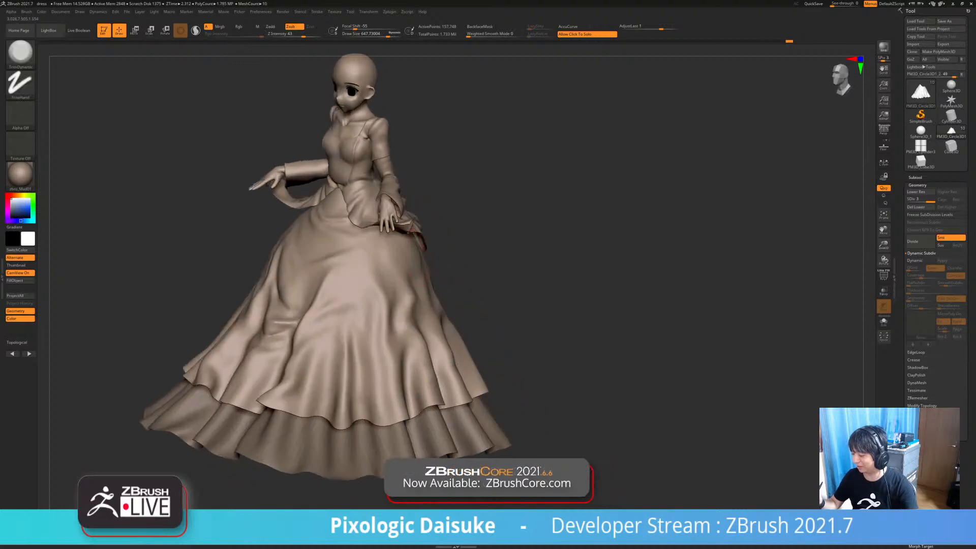
pyautogui.press('shift')
pyautogui.moveTo(415, 267)
pyautogui.mouseDown(button='right')
pyautogui.moveTo(377, 268)
pyautogui.moveTo(451, 238)
pyautogui.mouseUp(button='right')
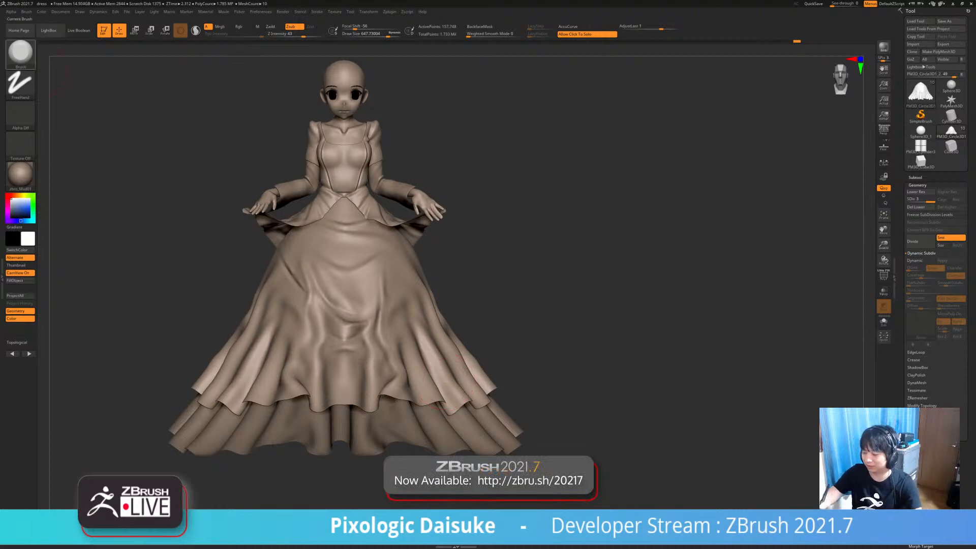
# Carve a diagonal fold on the character's right upper skirt with DamStandard at a Draw Size of about 437 and smooth it
pyautogui.click(21, 54)
pyautogui.click(56, 66)
pyautogui.click(380, 35)
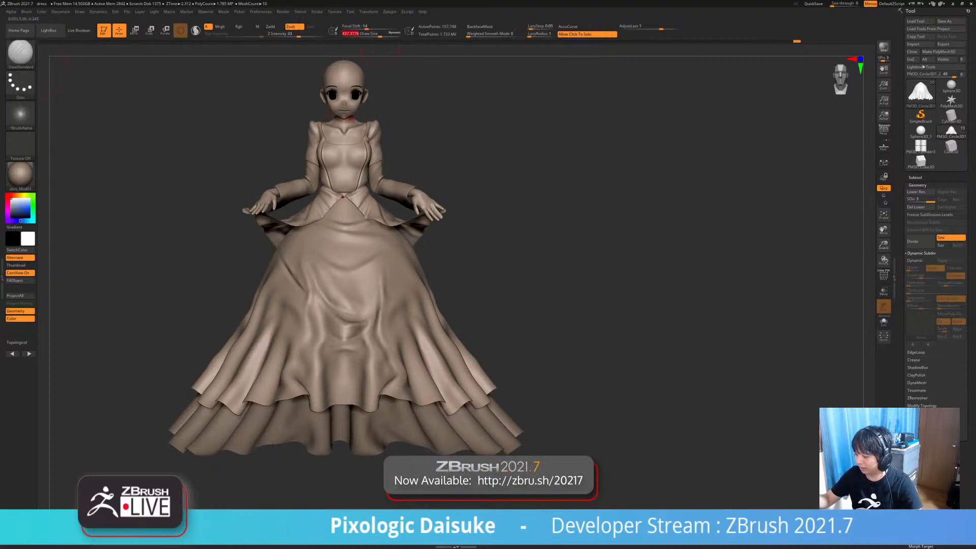
pyautogui.moveTo(246, 223); pyautogui.dragTo(288, 258, button='right')
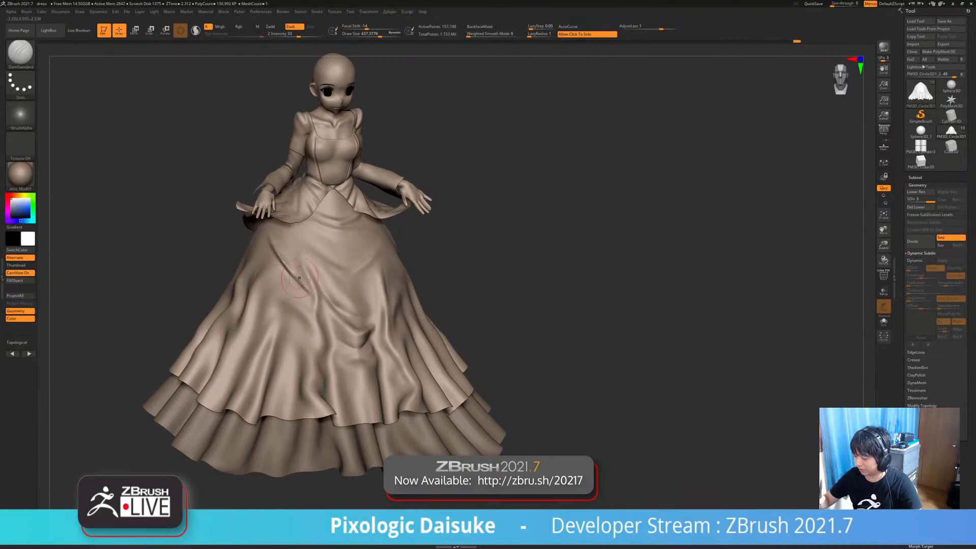
pyautogui.press('shift')
pyautogui.moveTo(265, 240); pyautogui.dragTo(292, 272)
pyautogui.press('shift')
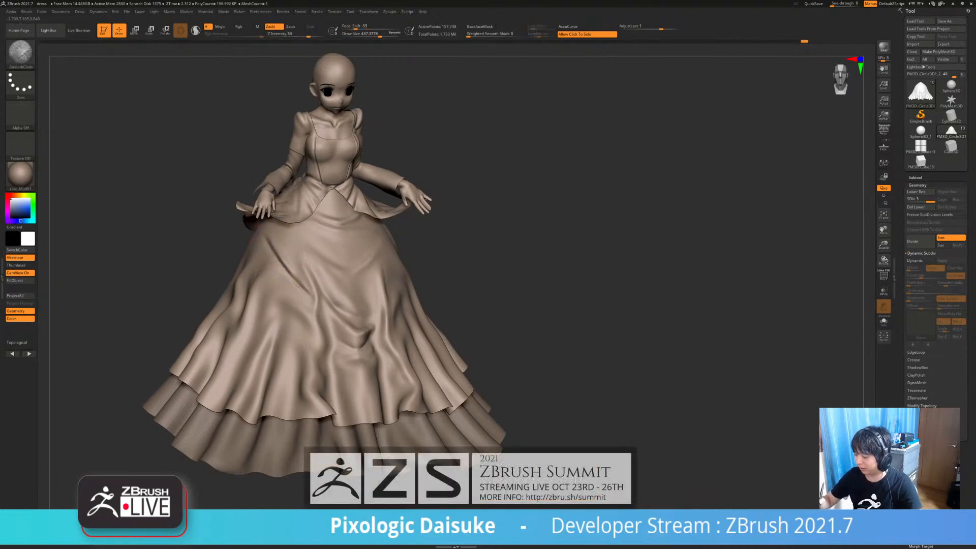
# Curve the diagonal fold's upper end toward the overskirt hem on the character's right and smooth the transition
pyautogui.moveTo(319, 276)
pyautogui.mouseDown(button='right')
pyautogui.moveTo(362, 254)
pyautogui.moveTo(369, 211)
pyautogui.mouseUp(button='right')
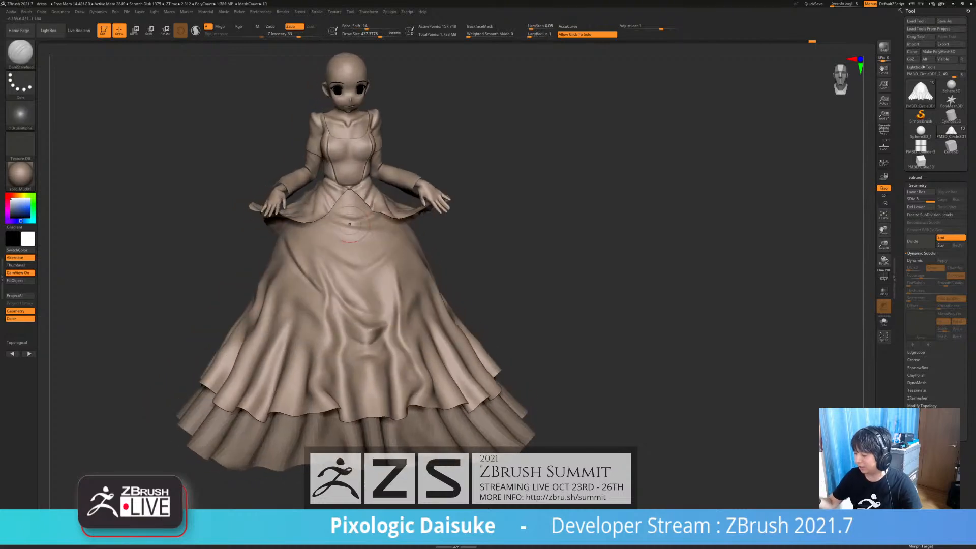
pyautogui.moveTo(288, 241); pyautogui.dragTo(304, 249, button='right')
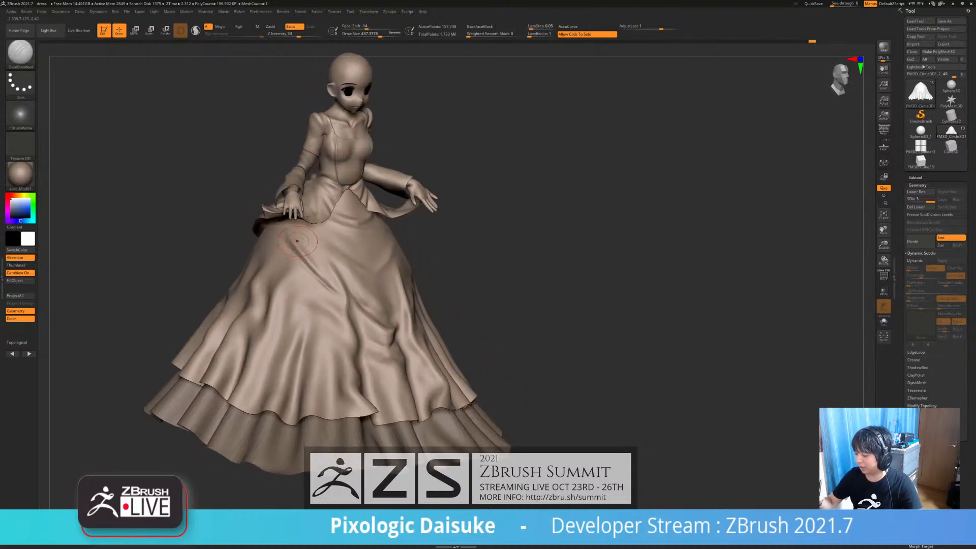
pyautogui.moveTo(309, 263)
pyautogui.mouseDown(button='right')
pyautogui.moveTo(286, 258)
pyautogui.moveTo(318, 250)
pyautogui.moveTo(282, 239)
pyautogui.mouseUp(button='right')
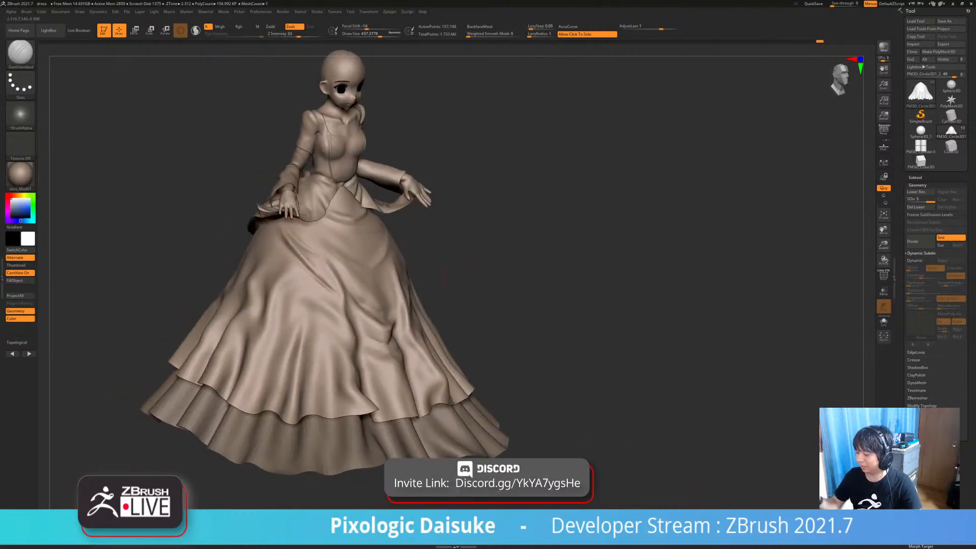
pyautogui.keyDown('shift'); pyautogui.moveTo(526, 323); pyautogui.dragTo(481, 328, button='right'); pyautogui.keyUp('shift')
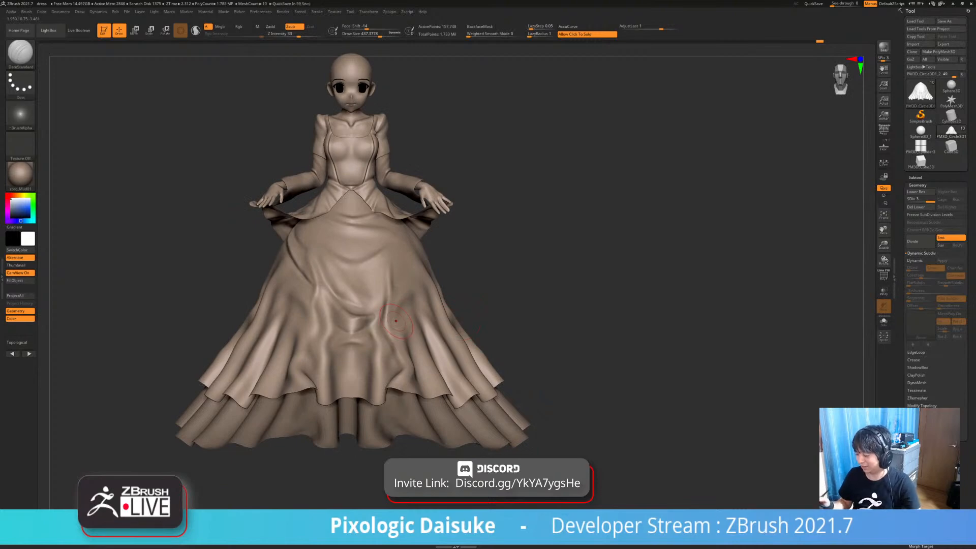
pyautogui.moveTo(396, 321); pyautogui.dragTo(392, 351, button='right')
pyautogui.keyDown('shift'); pyautogui.moveTo(304, 248); pyautogui.dragTo(293, 234); pyautogui.keyUp('shift')
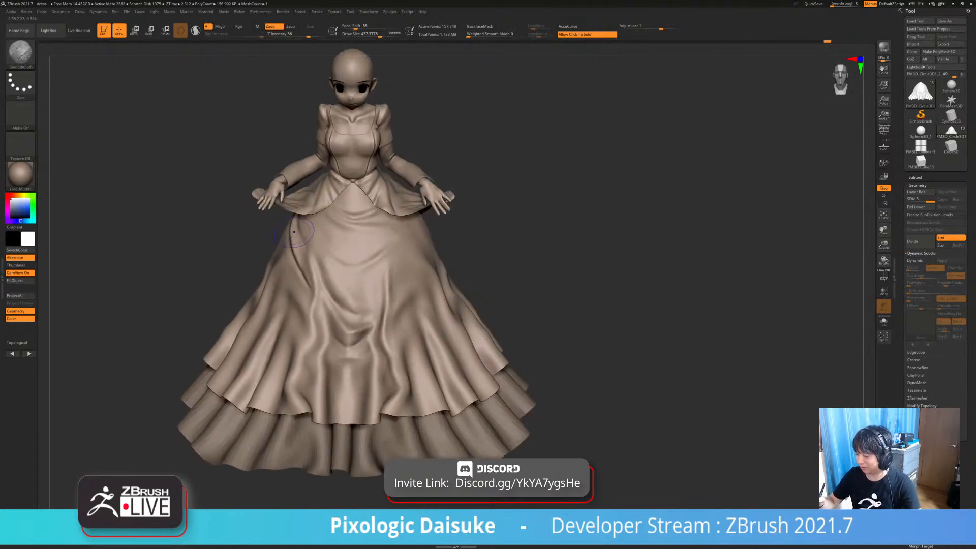
pyautogui.moveTo(294, 234); pyautogui.dragTo(333, 243, button='right')
pyautogui.keyDown('shift'); pyautogui.moveTo(519, 331); pyautogui.dragTo(481, 345, button='right'); pyautogui.keyUp('shift')
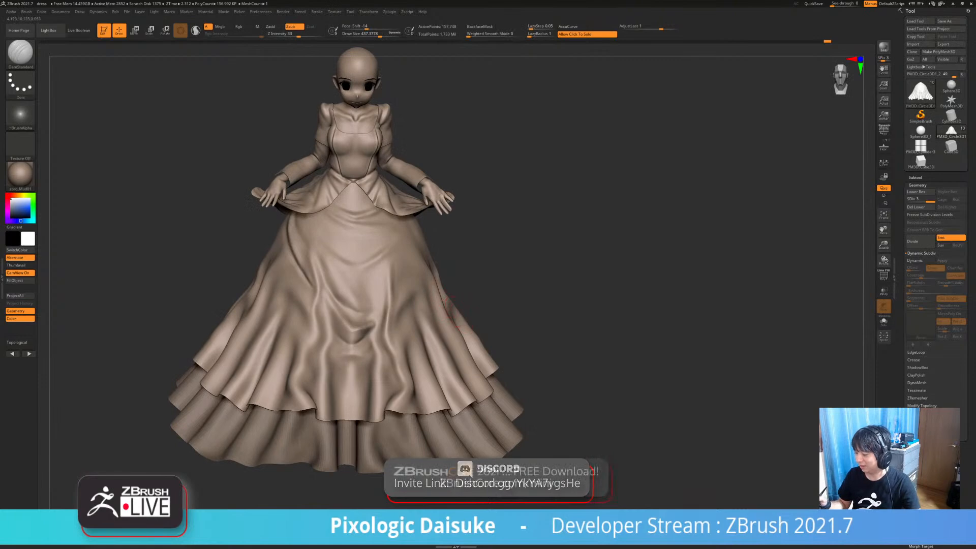
# Deepen the long fold running from beneath the character's right hand to the central drape, alternating carving and smoothing
pyautogui.moveTo(444, 298); pyautogui.dragTo(420, 244, button='right')
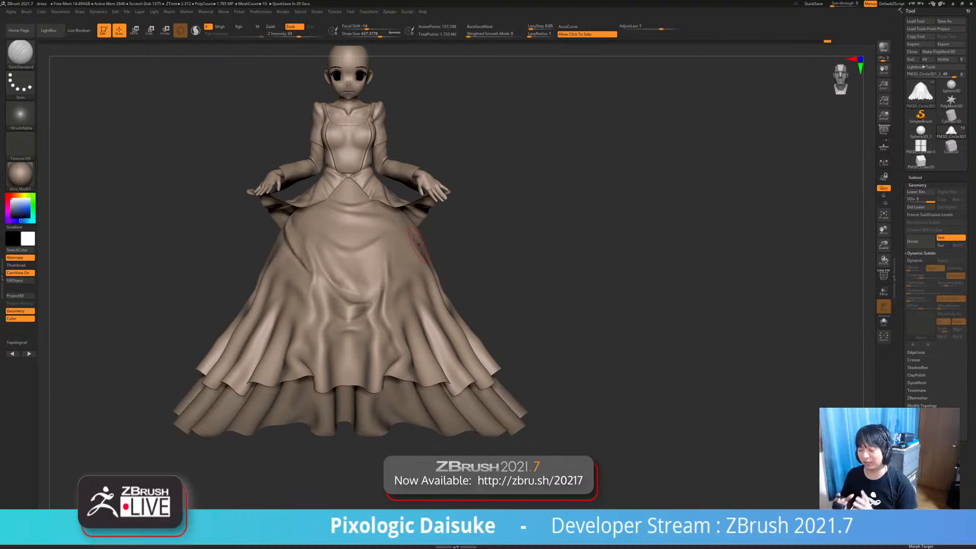
pyautogui.moveTo(351, 269); pyautogui.dragTo(350, 283, button='right')
pyautogui.moveTo(301, 235)
pyautogui.mouseDown(button='right')
pyautogui.moveTo(318, 239)
pyautogui.moveTo(291, 240)
pyautogui.moveTo(328, 263)
pyautogui.mouseUp(button='right')
pyautogui.moveTo(278, 218); pyautogui.dragTo(297, 257)
pyautogui.moveTo(328, 254); pyautogui.dragTo(292, 244, button='right')
pyautogui.keyDown('shift'); pyautogui.moveTo(284, 235); pyautogui.dragTo(292, 261); pyautogui.keyUp('shift')
pyautogui.moveTo(310, 244)
pyautogui.mouseDown(button='right')
pyautogui.moveTo(285, 237)
pyautogui.moveTo(316, 228)
pyautogui.mouseUp(button='right')
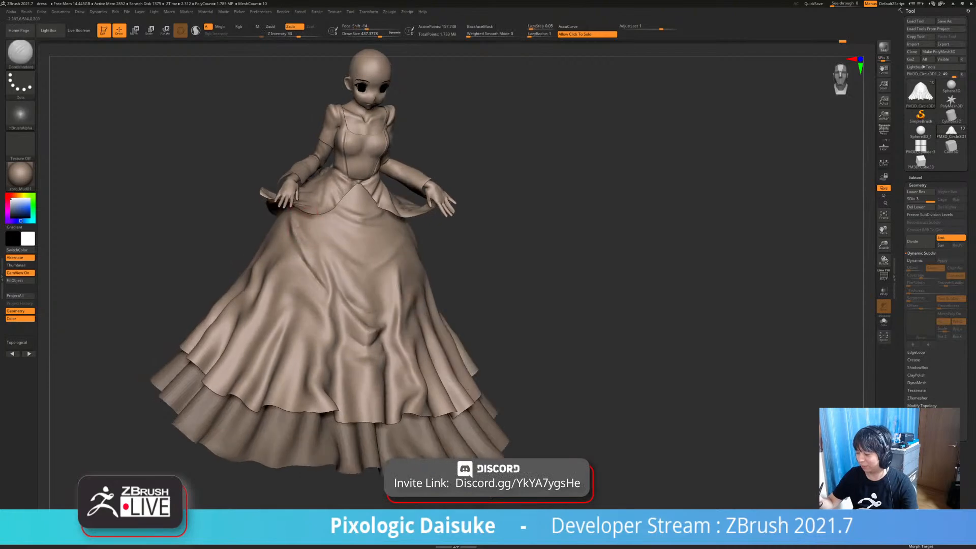
pyautogui.moveTo(307, 244)
pyautogui.keyDown('shift'); pyautogui.mouseDown()
pyautogui.moveTo(294, 224)
pyautogui.moveTo(326, 272)
pyautogui.mouseUp(); pyautogui.keyUp('shift')
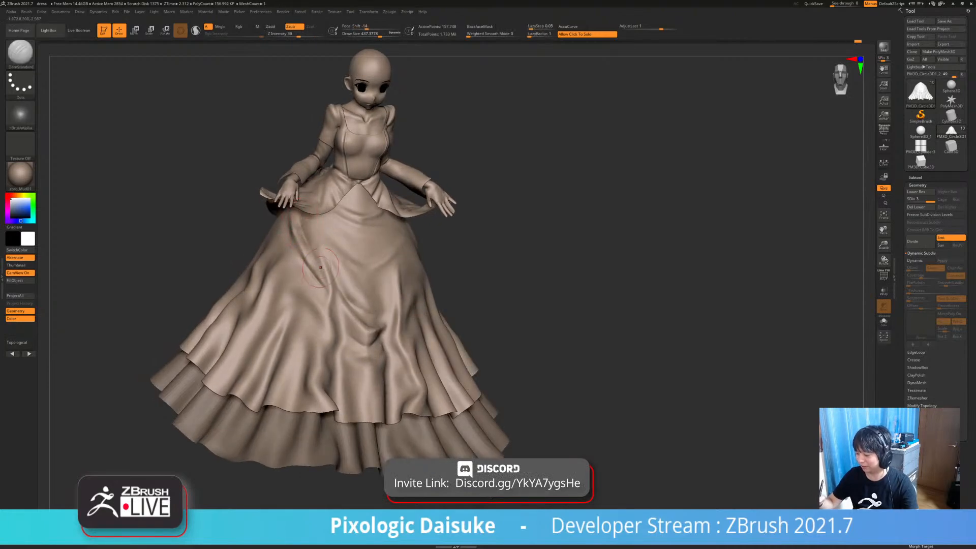
pyautogui.keyDown('shift'); pyautogui.moveTo(305, 234); pyautogui.dragTo(300, 224); pyautogui.keyUp('shift')
pyautogui.moveTo(303, 223); pyautogui.dragTo(442, 276, button='right')
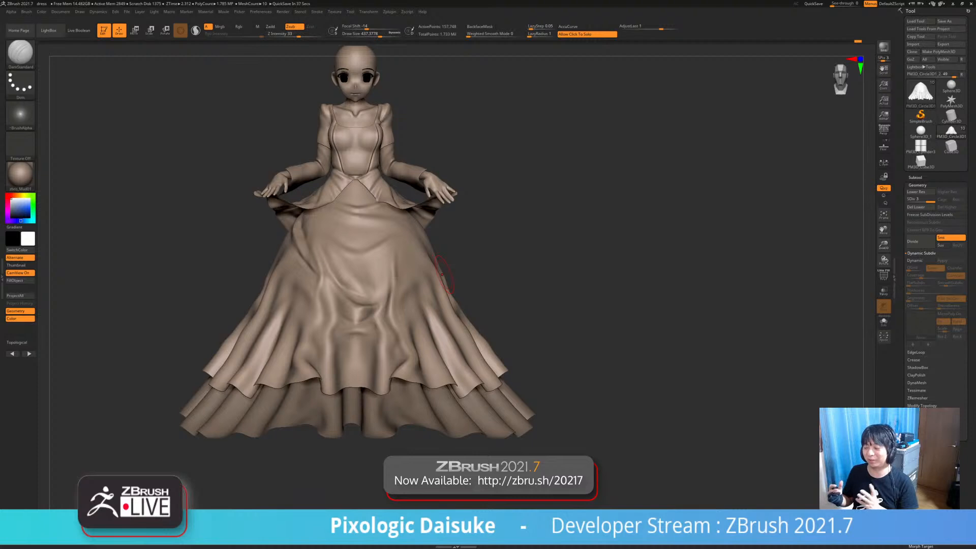
# Carve a shallow drape fold across the upper skirt above the central V-shaped fold, toward the character's left
pyautogui.moveTo(508, 274)
pyautogui.mouseDown()
pyautogui.moveTo(506, 325)
pyautogui.moveTo(470, 333)
pyautogui.mouseUp()
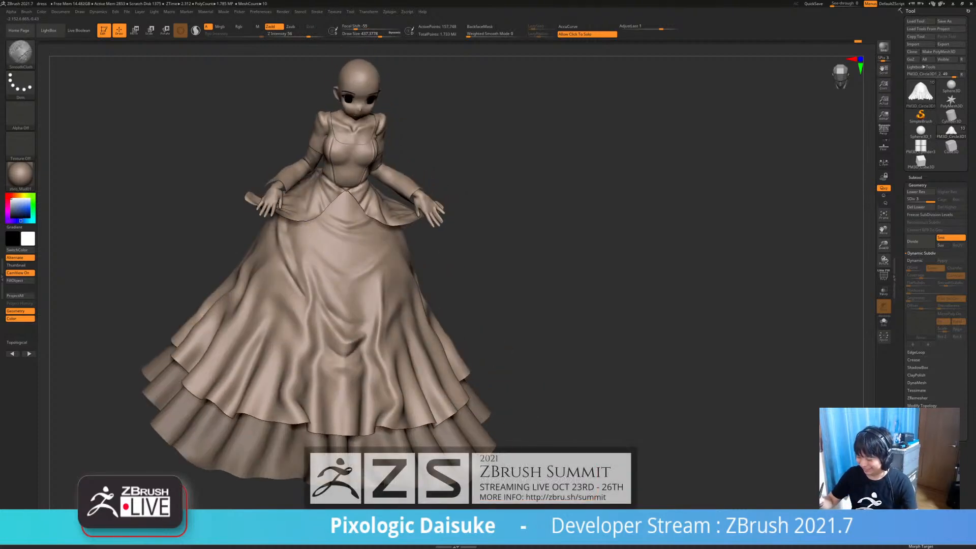
pyautogui.moveTo(305, 259)
pyautogui.mouseDown(button='right')
pyautogui.moveTo(287, 246)
pyautogui.moveTo(256, 258)
pyautogui.moveTo(352, 277)
pyautogui.mouseUp(button='right')
pyautogui.moveTo(364, 260); pyautogui.dragTo(355, 279)
pyautogui.click(438, 232)
pyautogui.click(438, 227)
pyautogui.moveTo(362, 294); pyautogui.dragTo(405, 294, button='right')
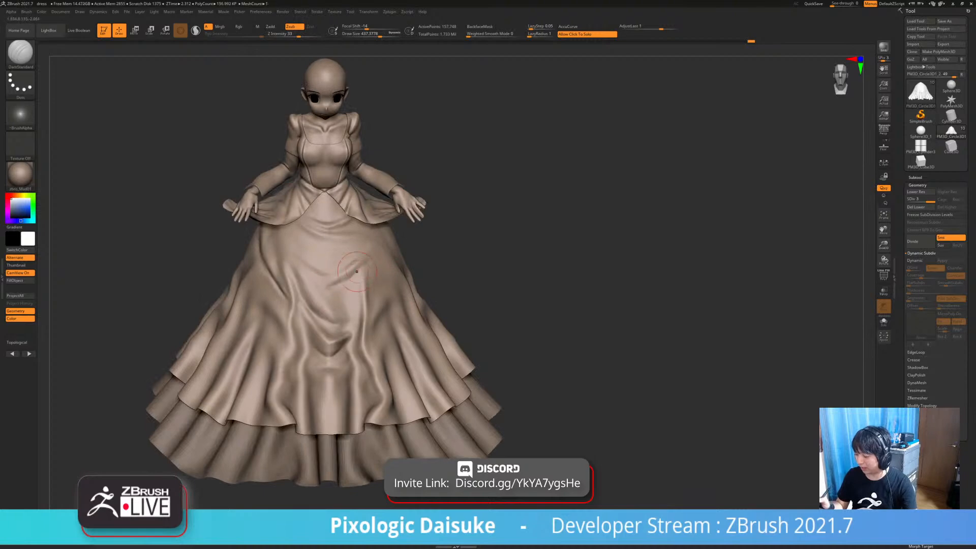
# Isolate the skirt in Solo mode, refine and smooth the shallow upper drape fold with DamStandard, and show the whole figure again
pyautogui.press('b')
pyautogui.press('s')
pyautogui.press('c')
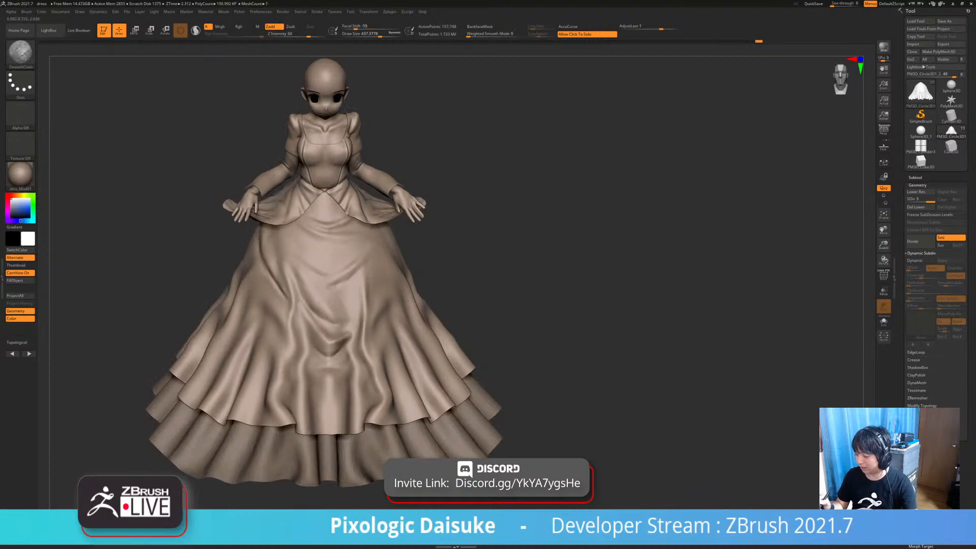
pyautogui.press('b')
pyautogui.press('d')
pyautogui.press('s')
pyautogui.hotkey('shift', 'alt', 's')
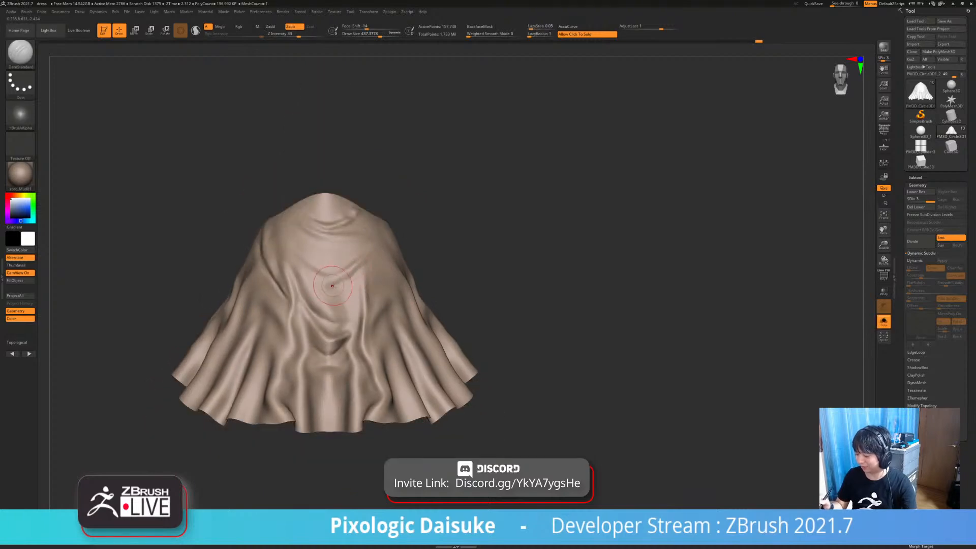
pyautogui.moveTo(349, 269); pyautogui.dragTo(350, 283, button='right')
pyautogui.keyDown('shift'); pyautogui.moveTo(351, 280); pyautogui.dragTo(336, 289); pyautogui.keyUp('shift')
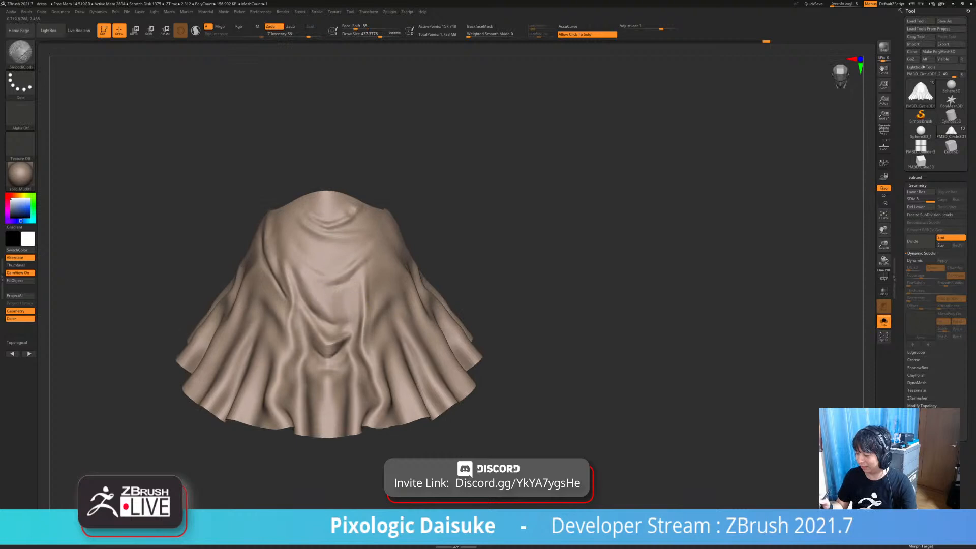
pyautogui.hotkey('shift', 'alt', 's')
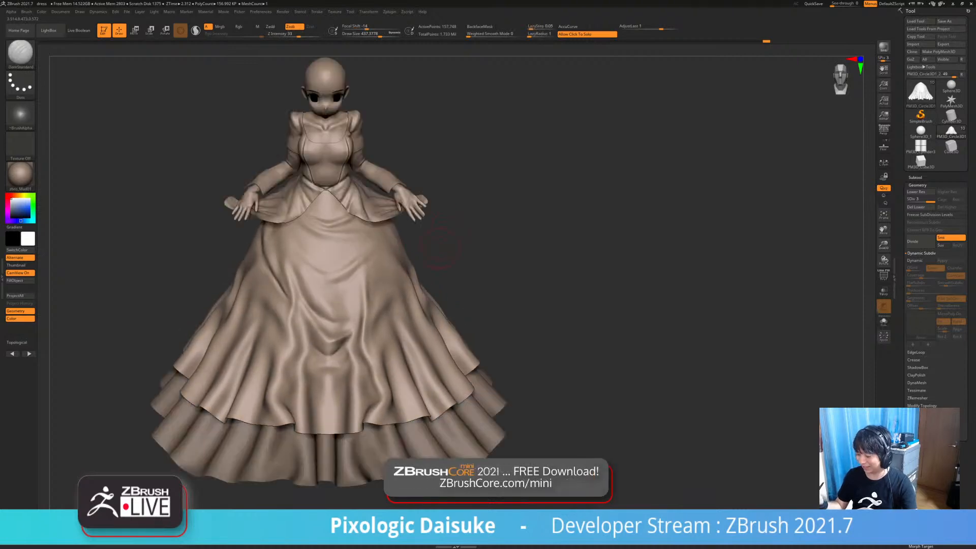
# Touch up the upper fold beneath the character's right hand and inspect the skirt alone in Solo mode
pyautogui.moveTo(297, 255); pyautogui.dragTo(282, 243, button='right')
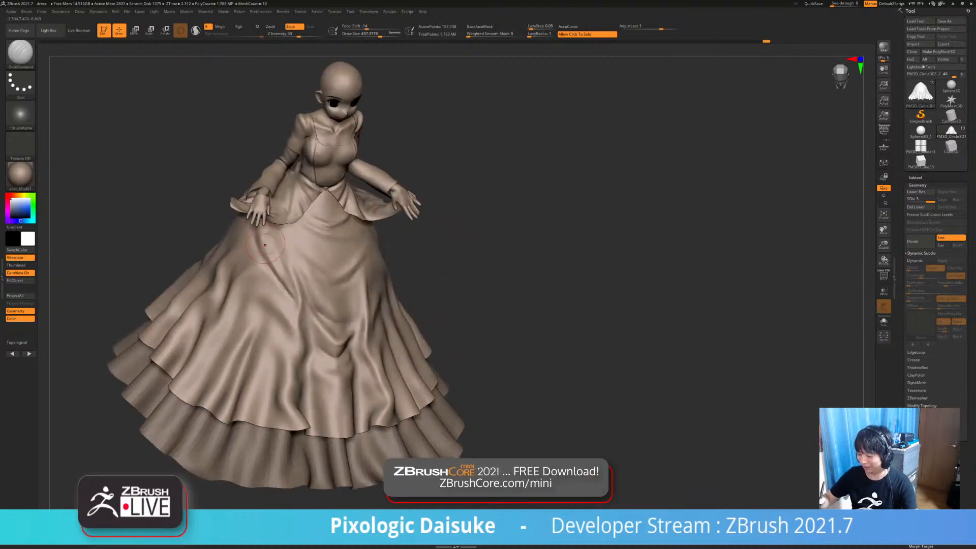
pyautogui.keyDown('shift'); pyautogui.moveTo(289, 297); pyautogui.dragTo(265, 233, button='right'); pyautogui.keyUp('shift')
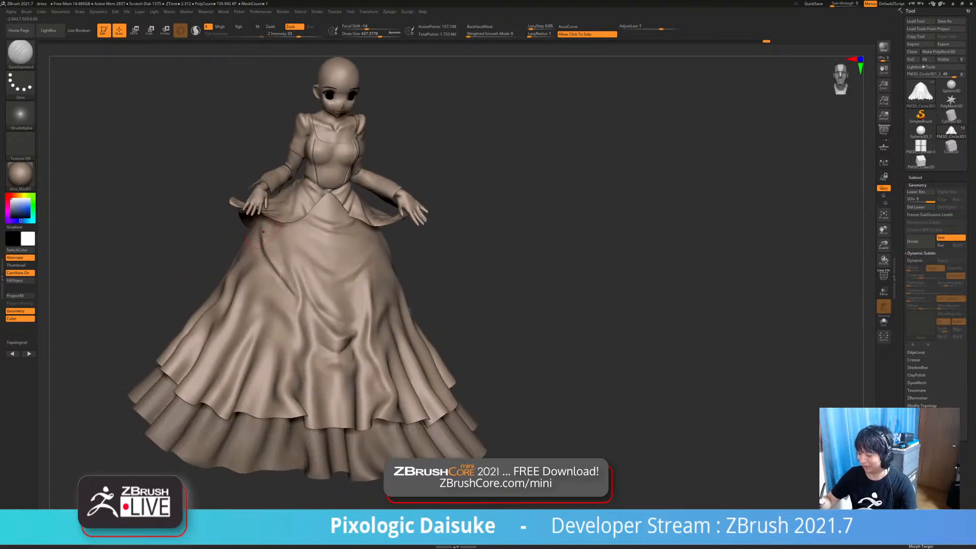
pyautogui.moveTo(464, 187); pyautogui.dragTo(441, 184, button='right')
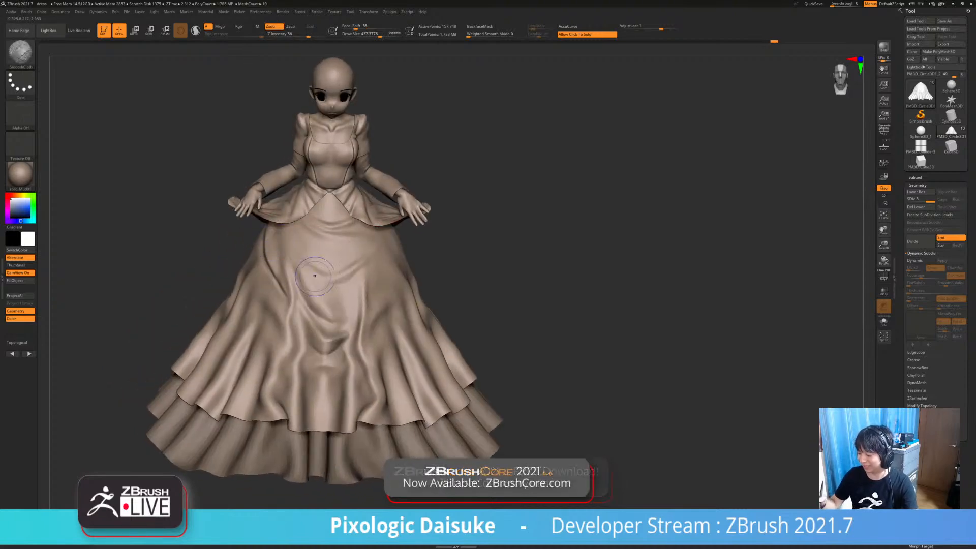
pyautogui.moveTo(279, 239); pyautogui.dragTo(279, 229, button='right')
pyautogui.click(435, 283)
pyautogui.moveTo(435, 282); pyautogui.dragTo(409, 288, button='right')
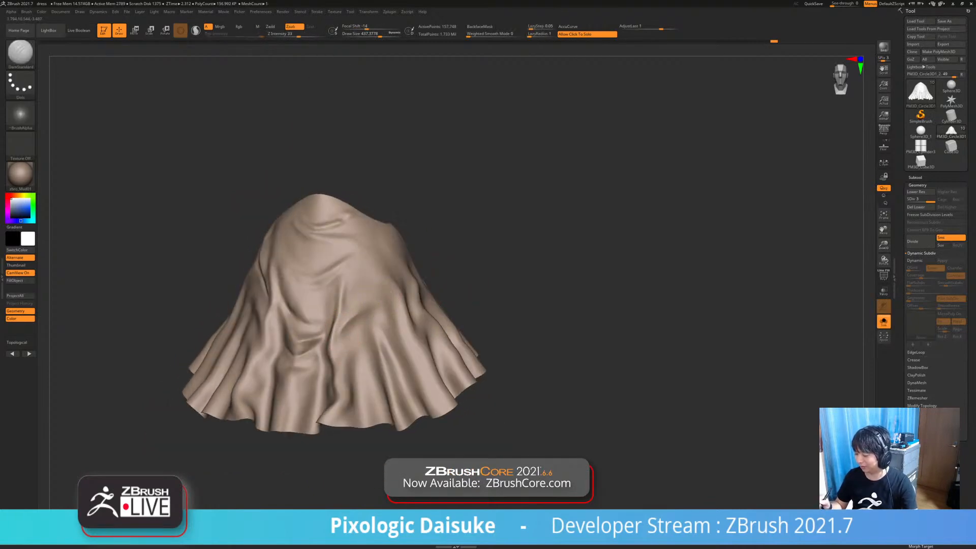
# Show the whole figure again, then carve and smooth a short diagonal fold beside the central V-shaped drape, toward the character's left
pyautogui.click(377, 305)
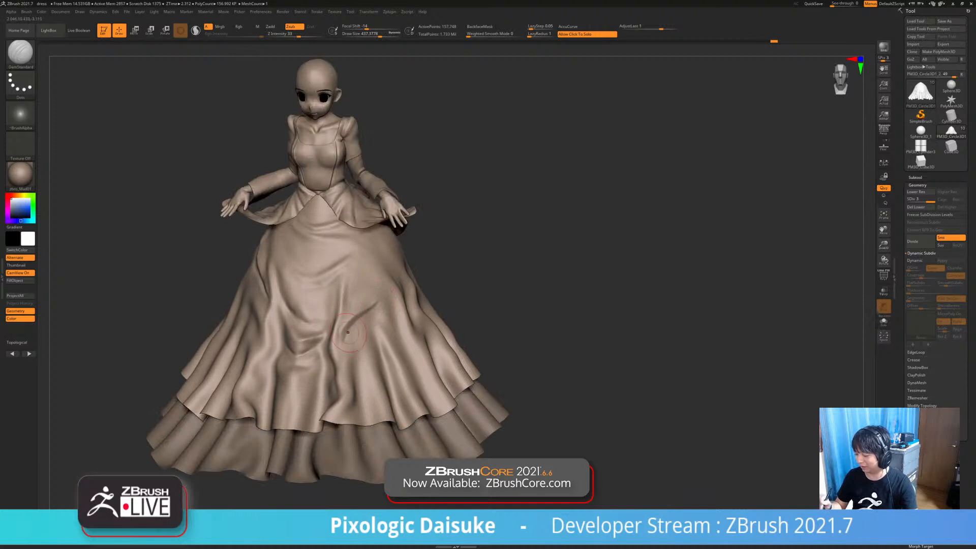
pyautogui.press('shift')
pyautogui.keyDown('shift'); pyautogui.moveTo(365, 312); pyautogui.dragTo(383, 313, button='right'); pyautogui.keyUp('shift')
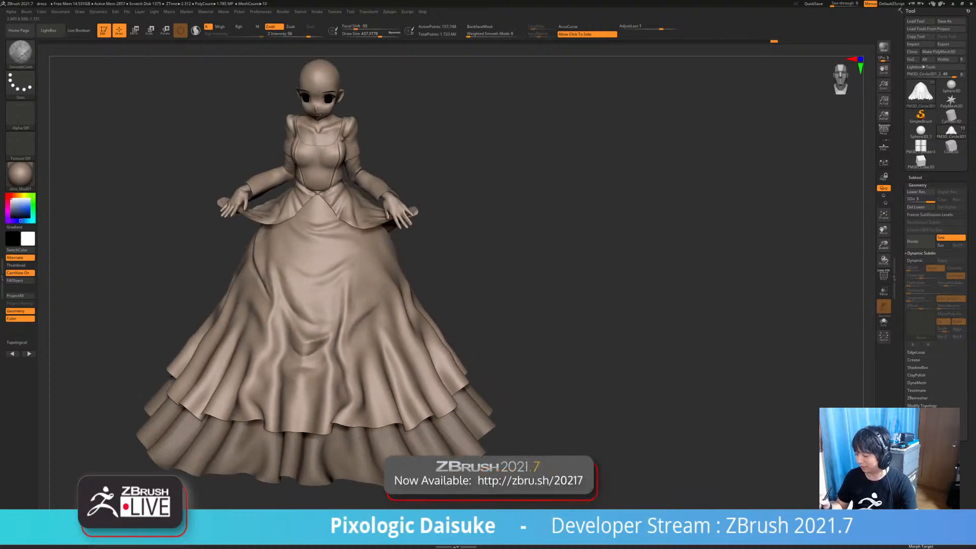
pyautogui.moveTo(383, 315)
pyautogui.mouseDown(button='right')
pyautogui.moveTo(321, 335)
pyautogui.moveTo(344, 337)
pyautogui.mouseUp(button='right')
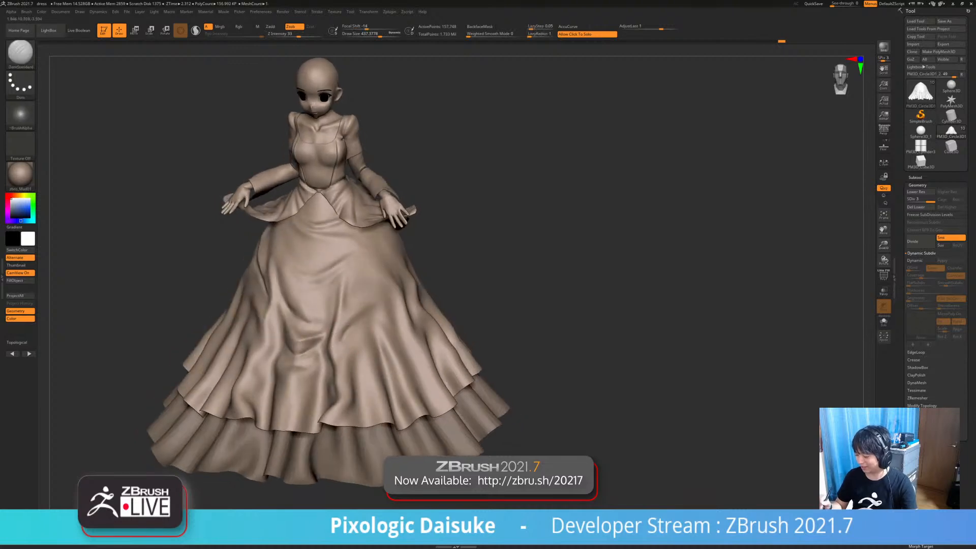
pyautogui.press('shift')
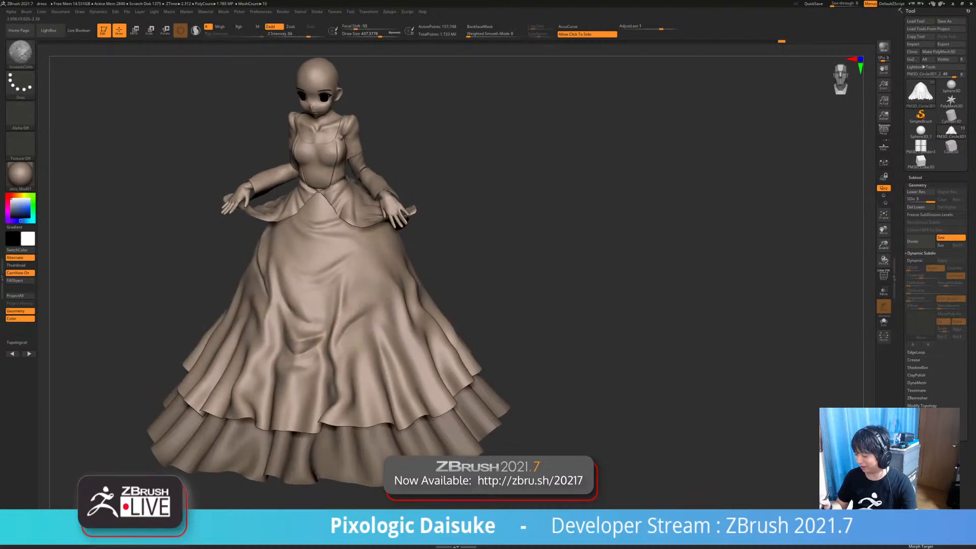
pyautogui.keyDown('shift'); pyautogui.moveTo(344, 338); pyautogui.dragTo(371, 287, button='right'); pyautogui.keyUp('shift')
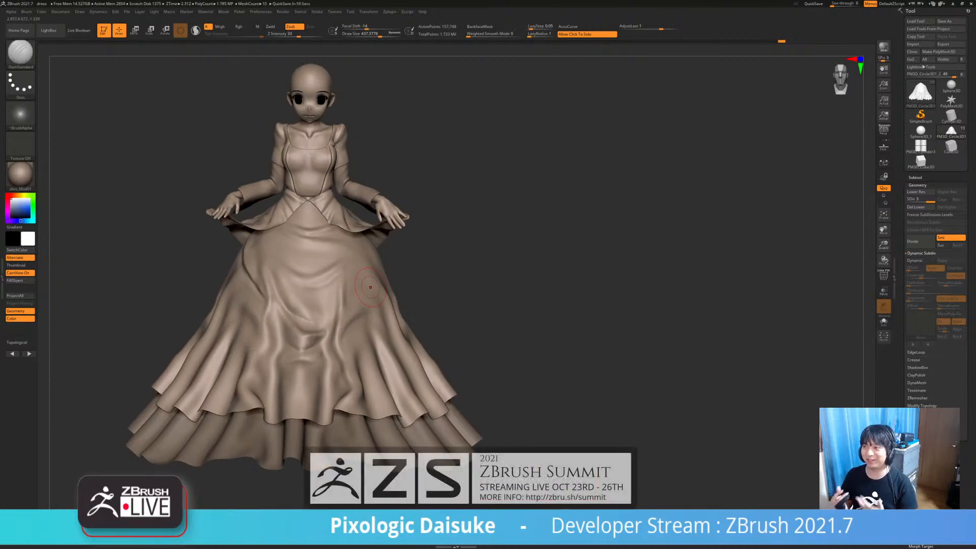
pyautogui.keyDown('shift'); pyautogui.moveTo(371, 287); pyautogui.dragTo(376, 295, button='right'); pyautogui.keyUp('shift')
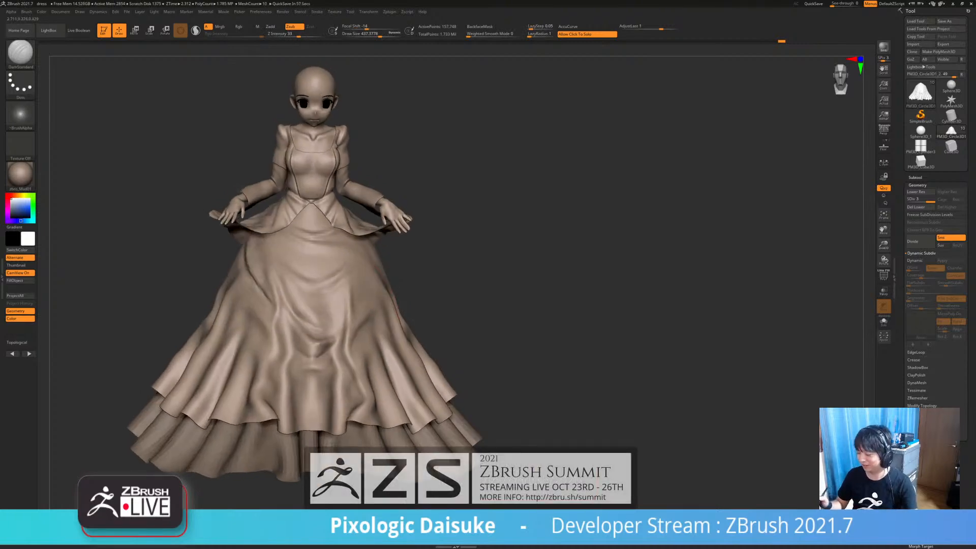
# Reduce the DamStandard Draw Size to about 293 and refine the narrow fold on the character's left of the central drape
pyautogui.click(373, 34)
pyautogui.moveTo(356, 348); pyautogui.dragTo(344, 351, button='right')
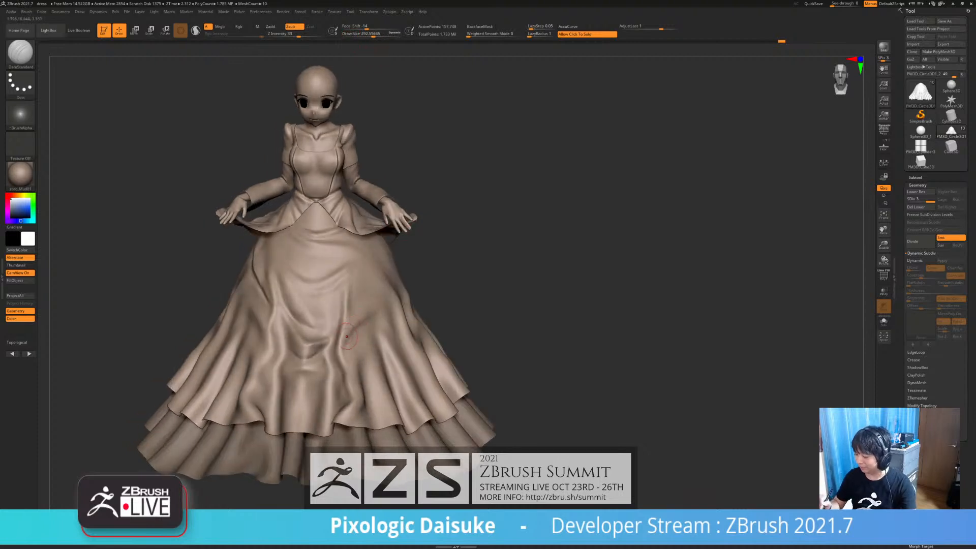
pyautogui.press('shift')
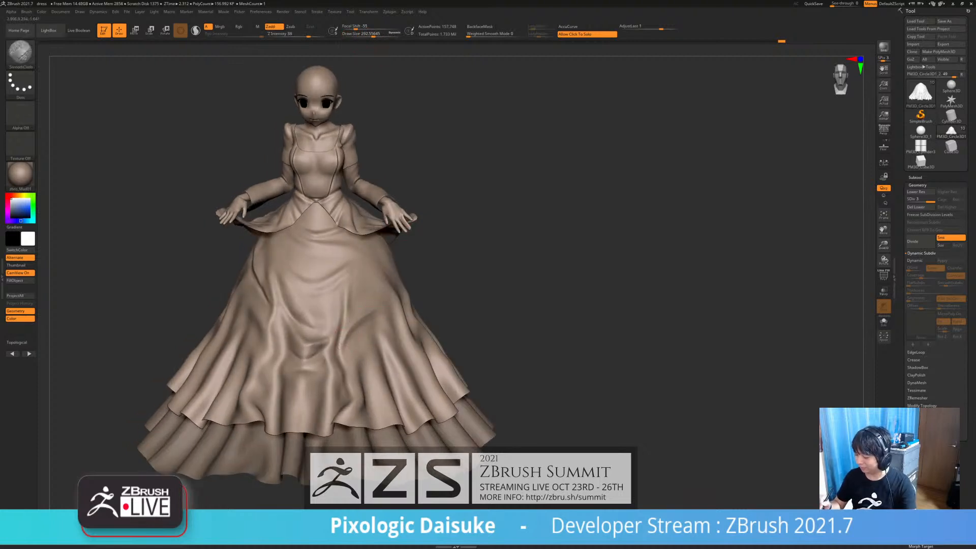
pyautogui.moveTo(371, 315)
pyautogui.keyDown('shift'); pyautogui.mouseDown()
pyautogui.moveTo(352, 337)
pyautogui.moveTo(377, 317)
pyautogui.moveTo(386, 370)
pyautogui.mouseUp(); pyautogui.keyUp('shift')
pyautogui.press('shift')
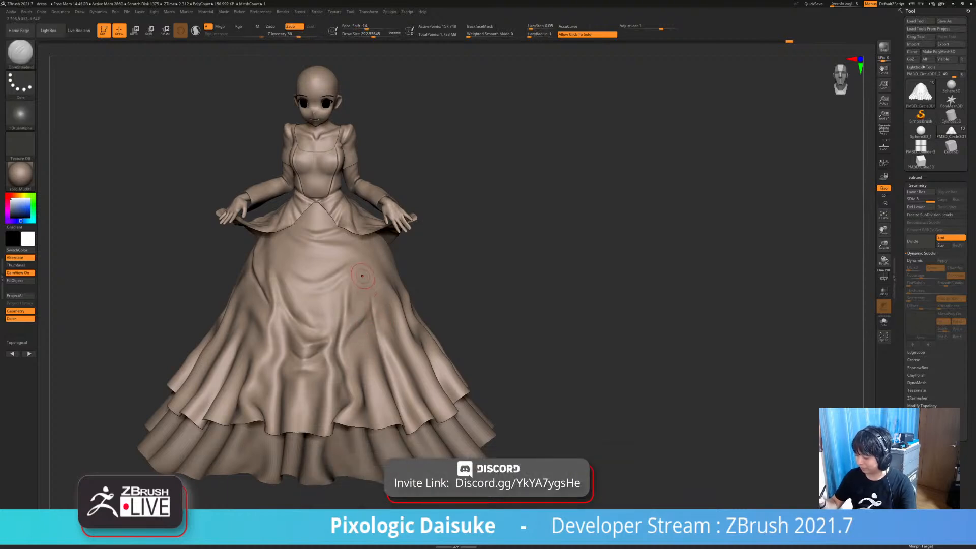
pyautogui.press('shift')
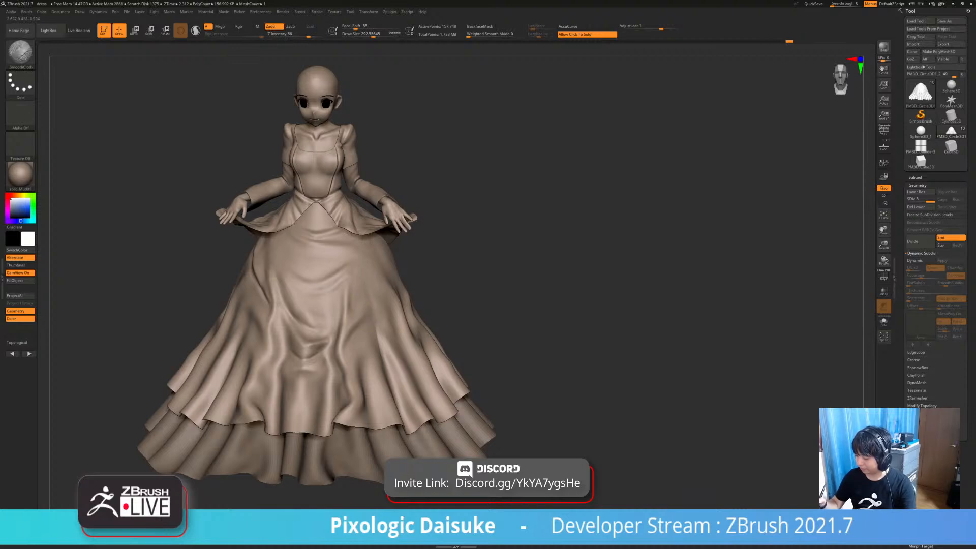
# Smooth the front of the upper skirt between the central drape and the folds below the character's left hand
pyautogui.moveTo(360, 277); pyautogui.dragTo(372, 322)
pyautogui.press('shift')
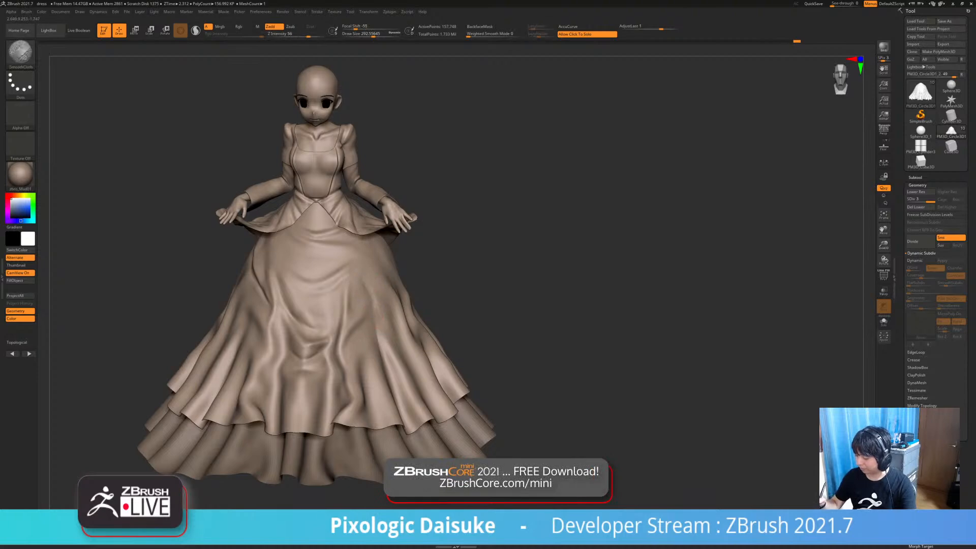
pyautogui.press('shift')
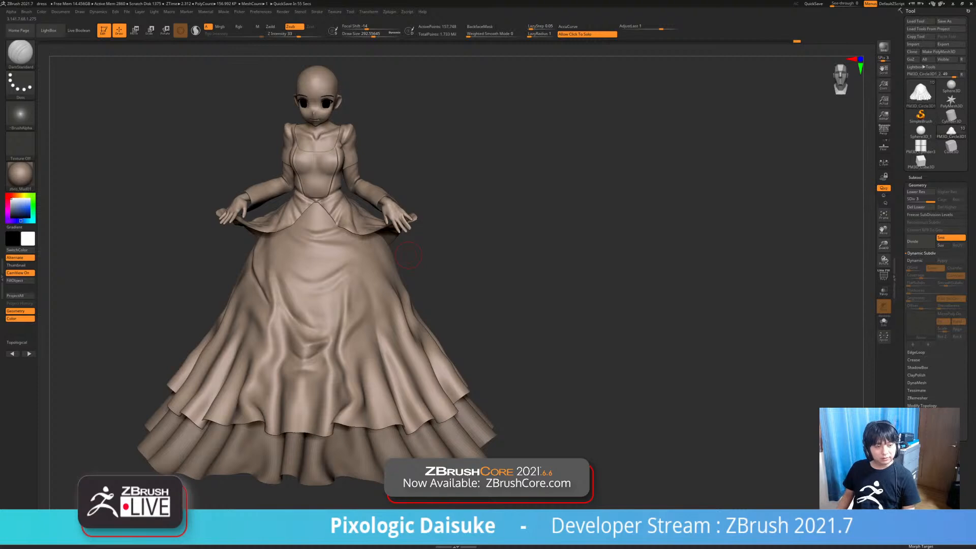
pyautogui.moveTo(409, 256)
pyautogui.mouseDown()
pyautogui.moveTo(448, 258)
pyautogui.moveTo(410, 260)
pyautogui.mouseUp()
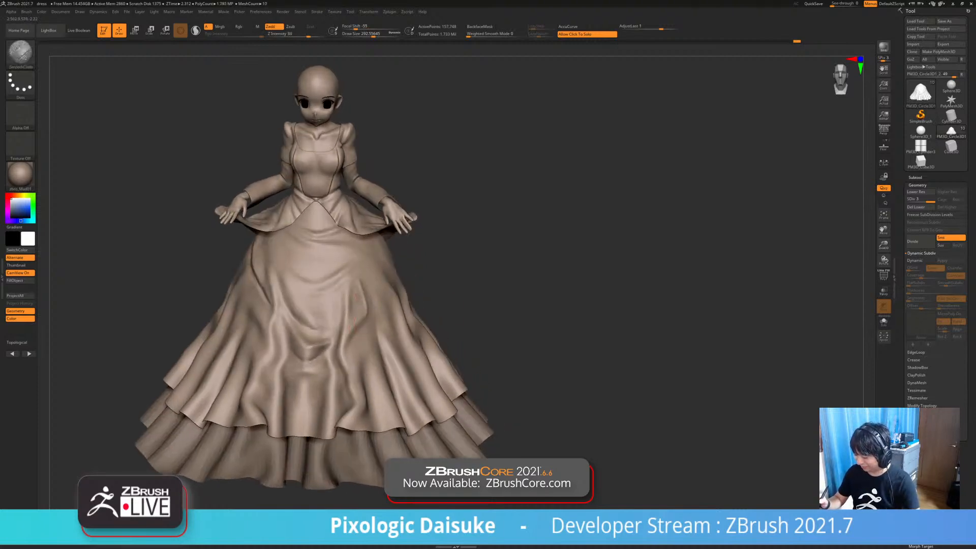
pyautogui.keyDown('shift'); pyautogui.moveTo(387, 318); pyautogui.dragTo(405, 331); pyautogui.keyUp('shift')
pyautogui.moveTo(407, 329)
pyautogui.keyDown('ctrl'); pyautogui.mouseDown(button='right')
pyautogui.moveTo(405, 297)
pyautogui.moveTo(364, 309)
pyautogui.moveTo(361, 346)
pyautogui.moveTo(349, 288)
pyautogui.moveTo(390, 313)
pyautogui.mouseUp(button='right'); pyautogui.keyUp('ctrl')
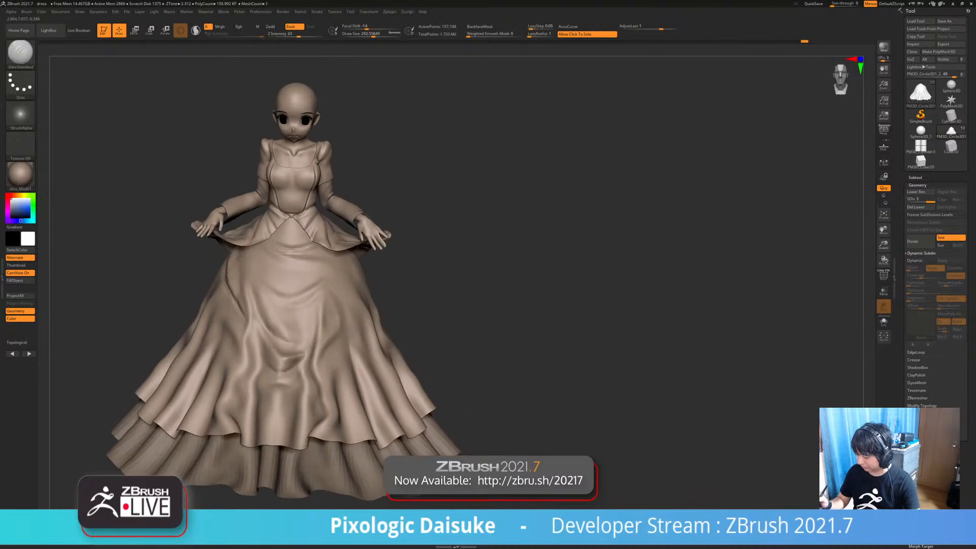
# Set the Draw Size to about 338 and shape a long fold down the skirt's front on the character's left
pyautogui.click(376, 34)
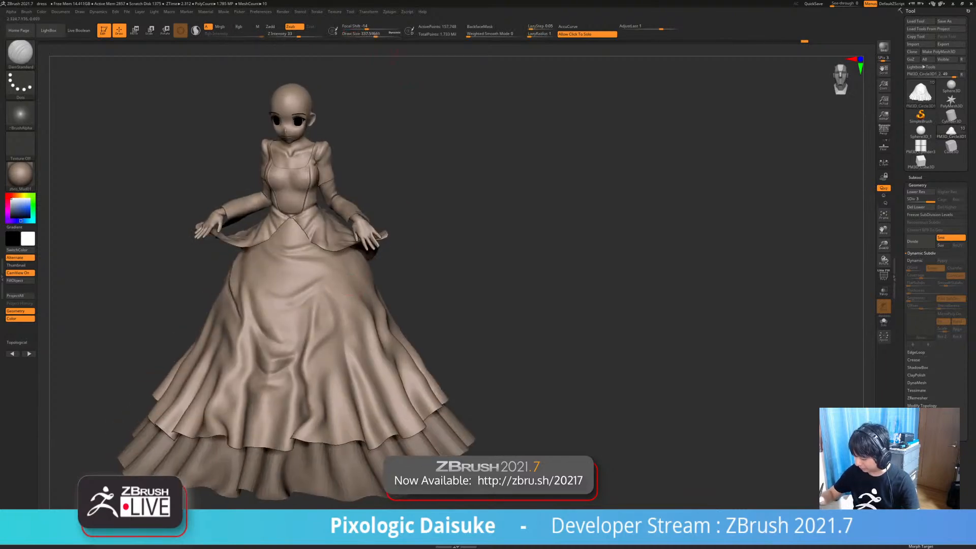
pyautogui.moveTo(352, 282); pyautogui.dragTo(338, 281, button='right')
pyautogui.moveTo(343, 280); pyautogui.dragTo(374, 333)
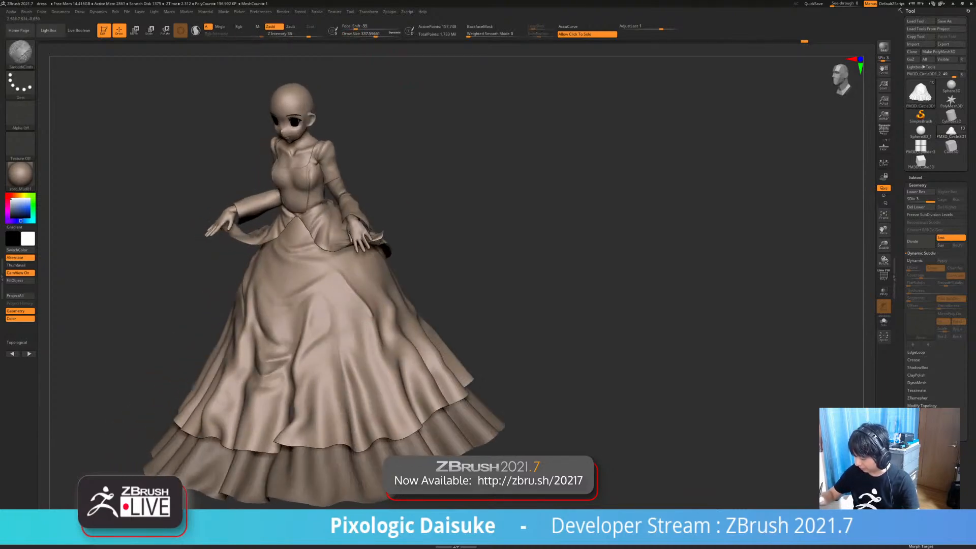
pyautogui.moveTo(349, 292); pyautogui.dragTo(368, 335)
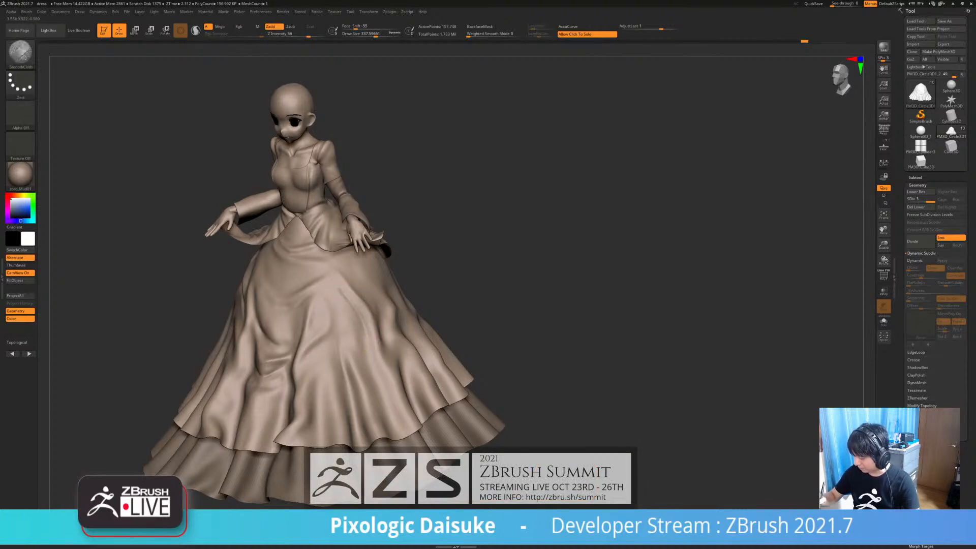
pyautogui.moveTo(354, 293)
pyautogui.keyDown('shift'); pyautogui.mouseDown(button='right')
pyautogui.moveTo(336, 294)
pyautogui.moveTo(364, 280)
pyautogui.mouseUp(button='right'); pyautogui.keyUp('shift')
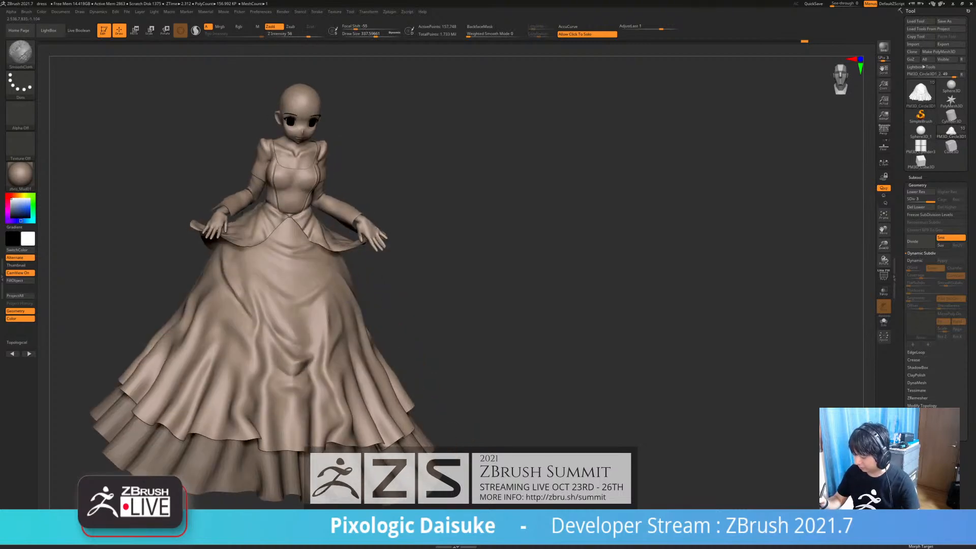
# Undo a trial stroke under the overskirt hem and smooth the upper skirt below the character's left hand
pyautogui.moveTo(168, 325); pyautogui.dragTo(148, 328, button='right')
pyautogui.keyDown('shift'); pyautogui.moveTo(321, 279); pyautogui.dragTo(341, 277, button='right'); pyautogui.keyUp('shift')
pyautogui.moveTo(471, 275); pyautogui.dragTo(352, 269, button='right')
pyautogui.moveTo(370, 305)
pyautogui.mouseDown(button='right')
pyautogui.moveTo(434, 296)
pyautogui.moveTo(372, 306)
pyautogui.mouseUp(button='right')
pyautogui.moveTo(341, 268)
pyautogui.mouseDown()
pyautogui.moveTo(359, 296)
pyautogui.moveTo(359, 260)
pyautogui.mouseUp()
pyautogui.hotkey('ctrl', 'z')
pyautogui.moveTo(318, 290)
pyautogui.mouseDown(button='right')
pyautogui.moveTo(422, 327)
pyautogui.moveTo(447, 308)
pyautogui.moveTo(425, 305)
pyautogui.mouseUp(button='right')
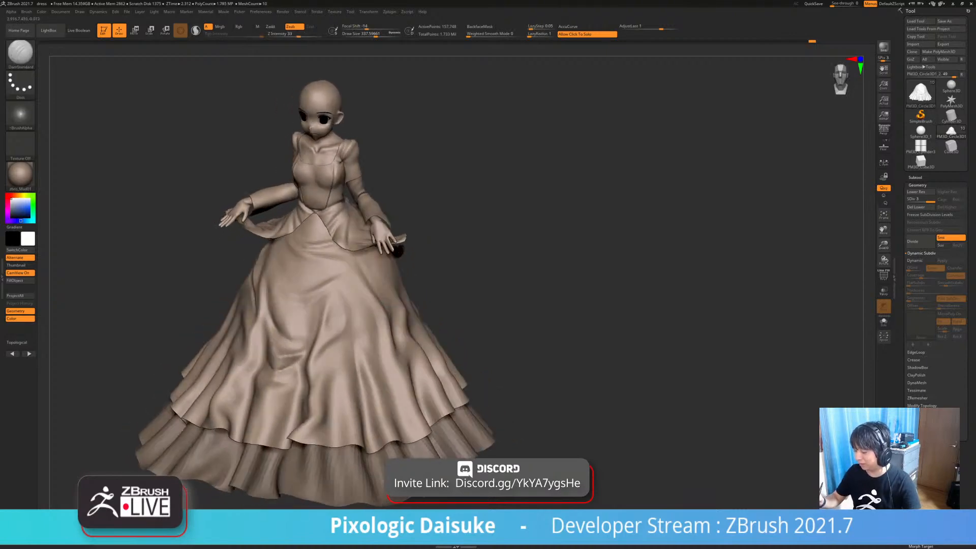
pyautogui.keyDown('shift'); pyautogui.moveTo(365, 262); pyautogui.dragTo(375, 282); pyautogui.keyUp('shift')
pyautogui.moveTo(379, 280)
pyautogui.mouseDown(button='right')
pyautogui.moveTo(338, 275)
pyautogui.moveTo(374, 279)
pyautogui.moveTo(353, 269)
pyautogui.moveTo(398, 268)
pyautogui.mouseUp(button='right')
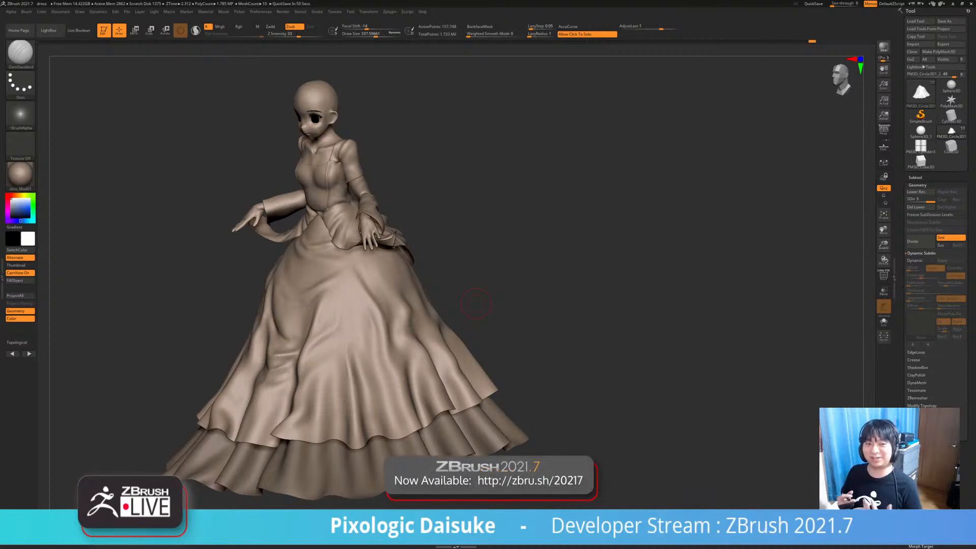
# Carve a curved fold down the skirt's side from beneath the character's left hand, undoing an unwanted stroke
pyautogui.moveTo(476, 304)
pyautogui.mouseDown()
pyautogui.moveTo(356, 305)
pyautogui.moveTo(365, 286)
pyautogui.mouseUp()
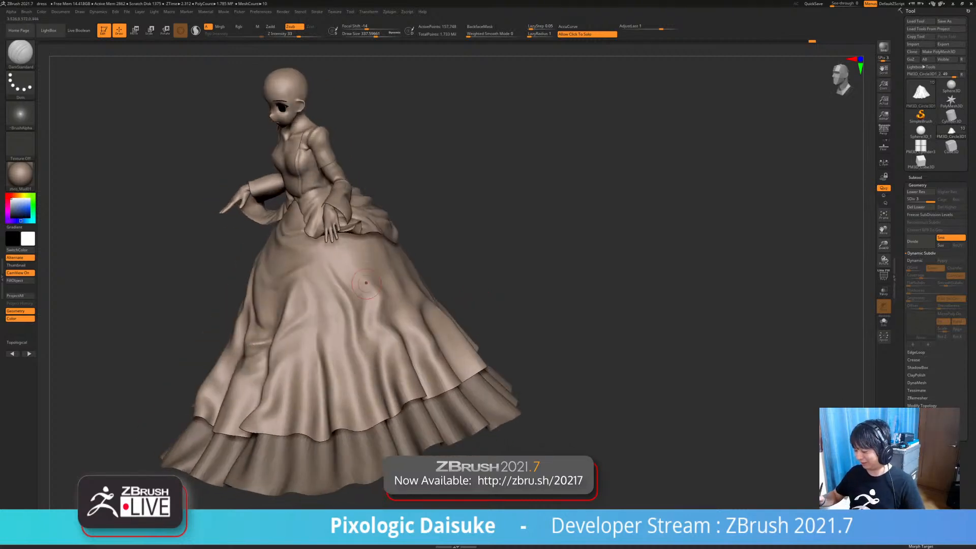
pyautogui.hotkey('ctrl', 'shift')
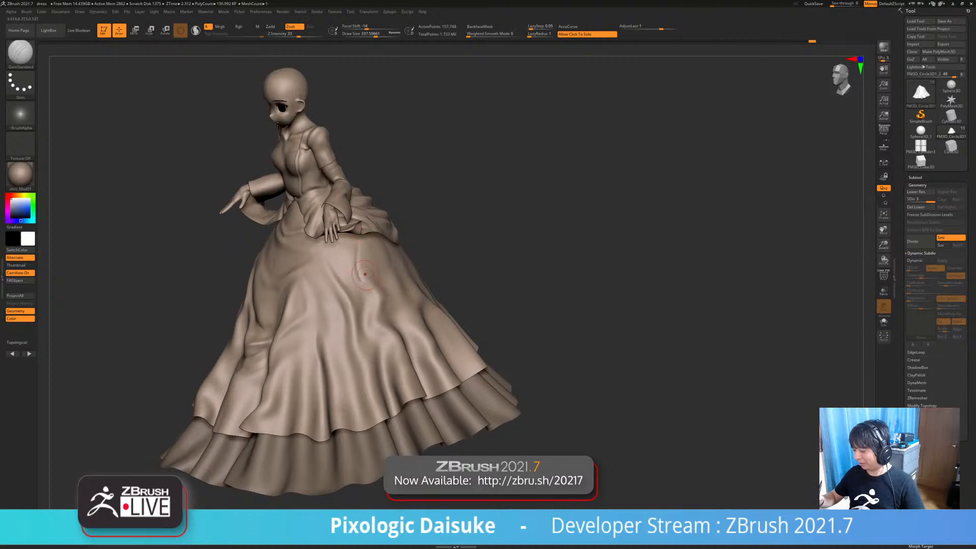
pyautogui.press('shift')
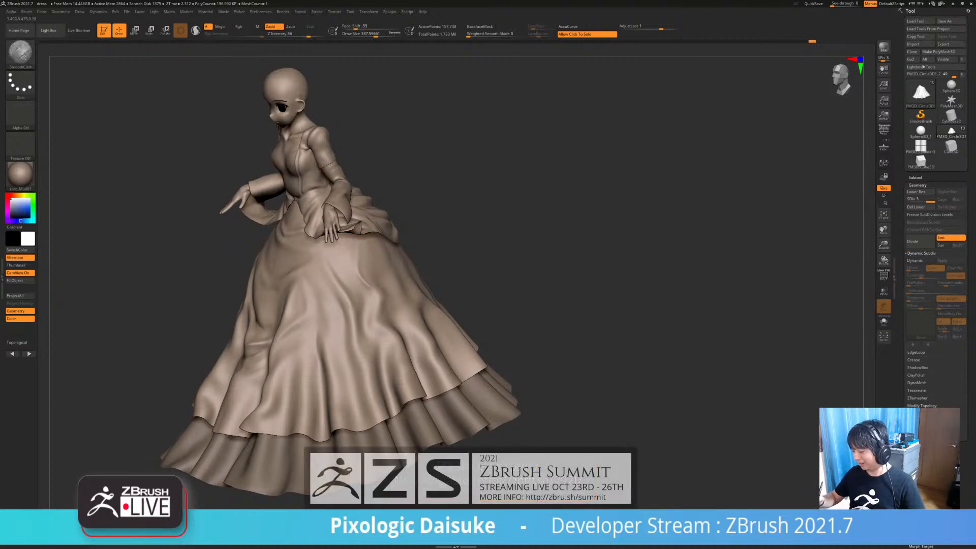
pyautogui.moveTo(386, 293); pyautogui.dragTo(365, 283, button='right')
pyautogui.moveTo(367, 284); pyautogui.dragTo(379, 325)
pyautogui.hotkey('ctrl', 'z')
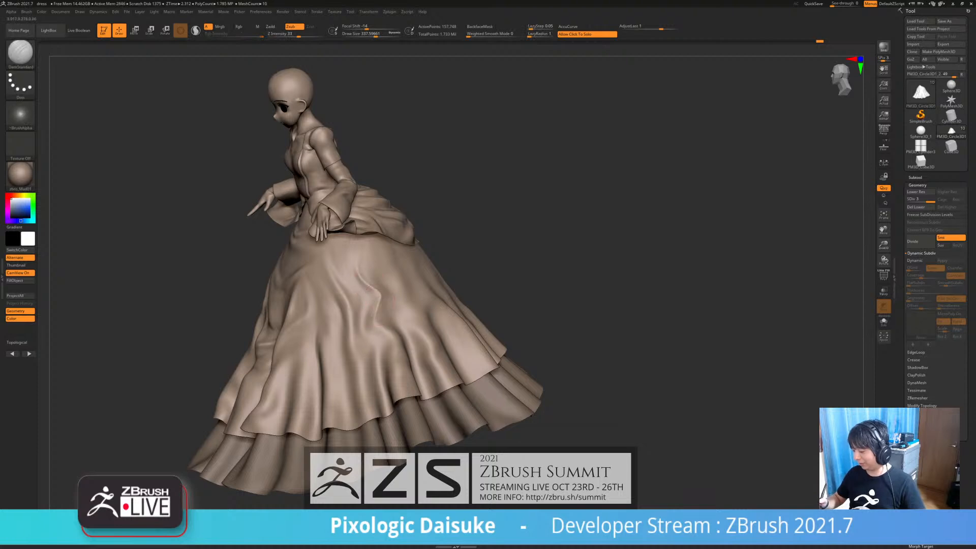
# Extend the curved side fold down toward the lower pleats and smooth its edges up to the overskirt
pyautogui.keyDown('shift'); pyautogui.moveTo(374, 322); pyautogui.dragTo(387, 331); pyautogui.keyUp('shift')
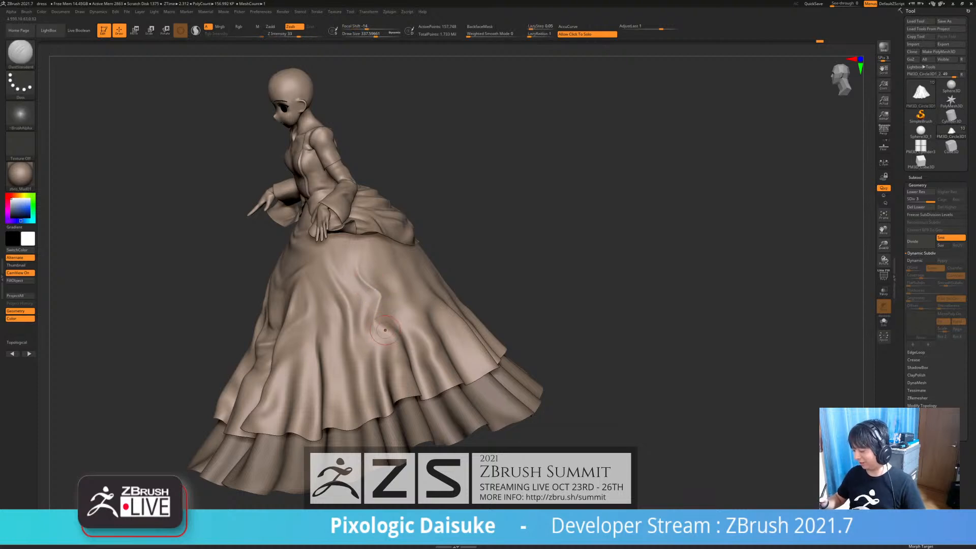
pyautogui.moveTo(388, 322); pyautogui.dragTo(390, 344, button='right')
pyautogui.keyDown('shift'); pyautogui.moveTo(389, 350); pyautogui.dragTo(391, 339); pyautogui.keyUp('shift')
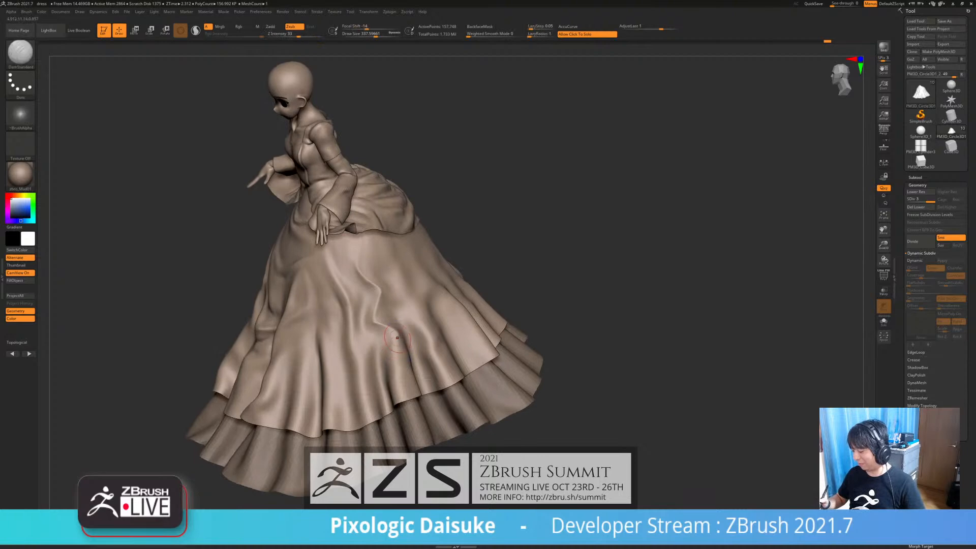
pyautogui.moveTo(396, 394); pyautogui.dragTo(413, 403, button='right')
pyautogui.keyDown('shift'); pyautogui.moveTo(372, 275); pyautogui.dragTo(366, 261); pyautogui.keyUp('shift')
pyautogui.moveTo(365, 262); pyautogui.dragTo(362, 254, button='right')
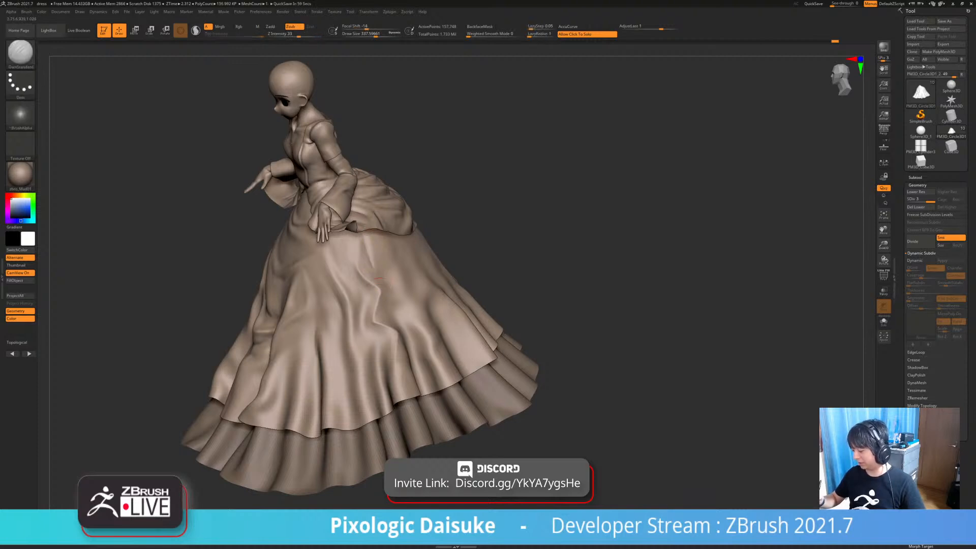
# Refine the bend of the curved side fold below the character's left hand, alternating carving and smoothing
pyautogui.keyDown('shift'); pyautogui.moveTo(371, 264); pyautogui.dragTo(382, 308); pyautogui.keyUp('shift')
pyautogui.moveTo(383, 308)
pyautogui.mouseDown(button='right')
pyautogui.moveTo(367, 285)
pyautogui.moveTo(373, 257)
pyautogui.mouseUp(button='right')
pyautogui.hotkey('ctrl', 'z')
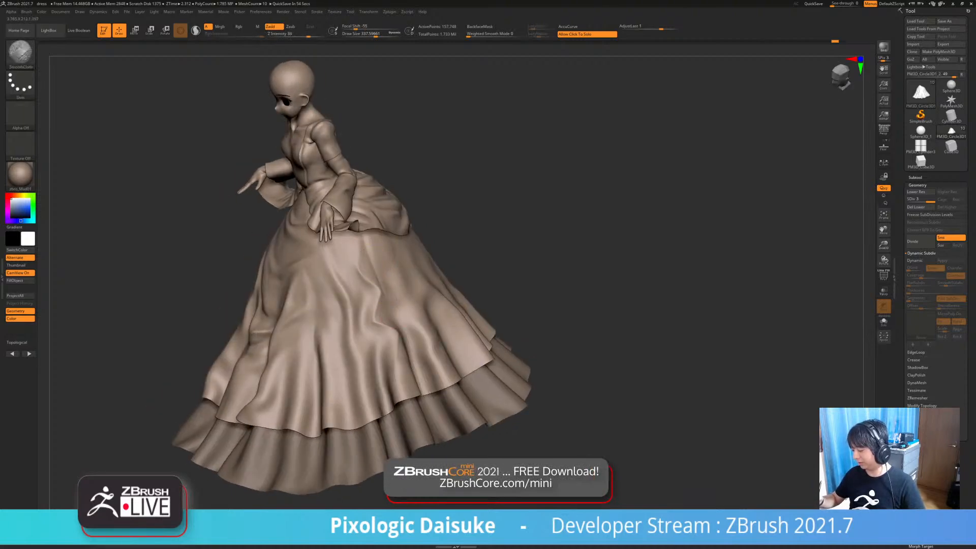
pyautogui.keyDown('shift'); pyautogui.moveTo(397, 329); pyautogui.dragTo(396, 326); pyautogui.keyUp('shift')
pyautogui.press('shift')
pyautogui.moveTo(379, 305)
pyautogui.keyDown('ctrl'); pyautogui.mouseDown(button='right')
pyautogui.moveTo(379, 264)
pyautogui.moveTo(433, 335)
pyautogui.moveTo(420, 308)
pyautogui.moveTo(374, 314)
pyautogui.mouseUp(button='right'); pyautogui.keyUp('ctrl')
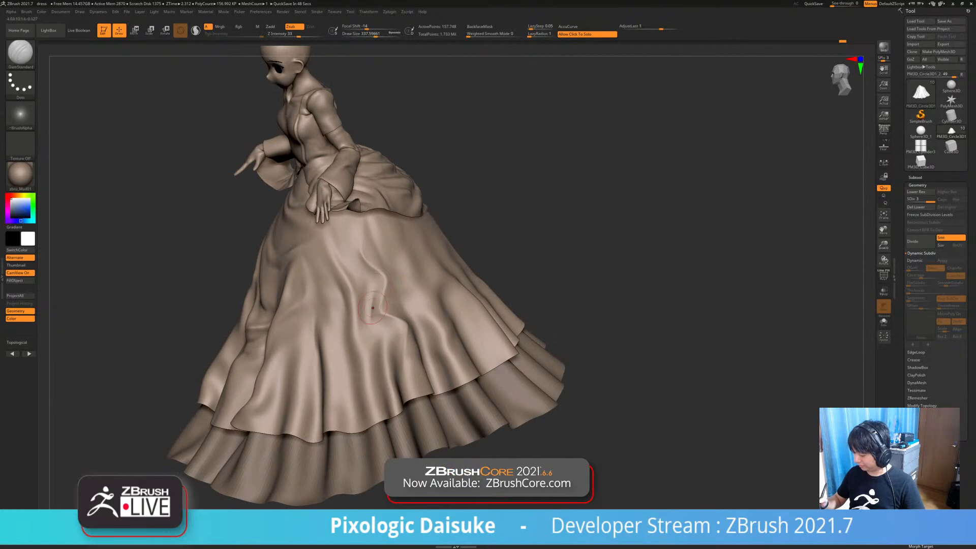
pyautogui.press('shift')
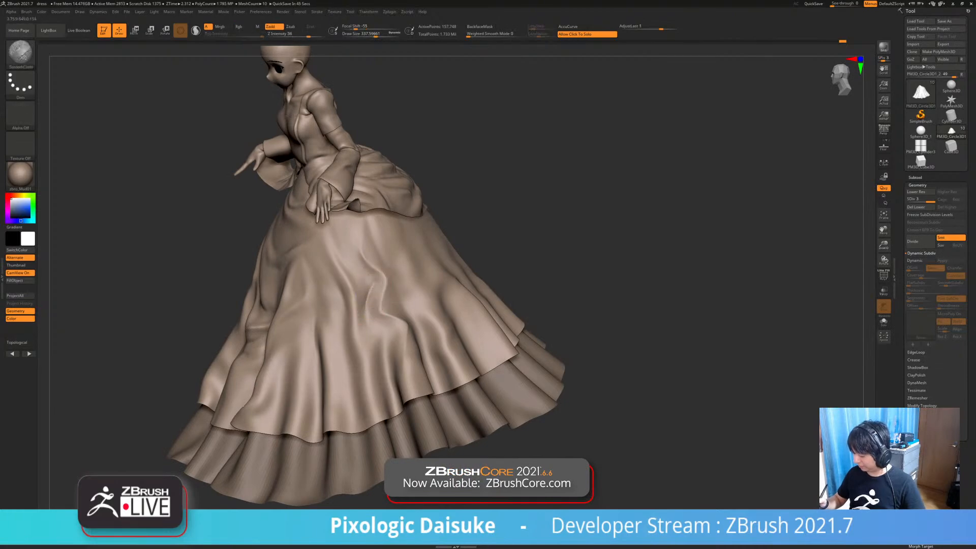
pyautogui.moveTo(373, 278); pyautogui.dragTo(360, 312)
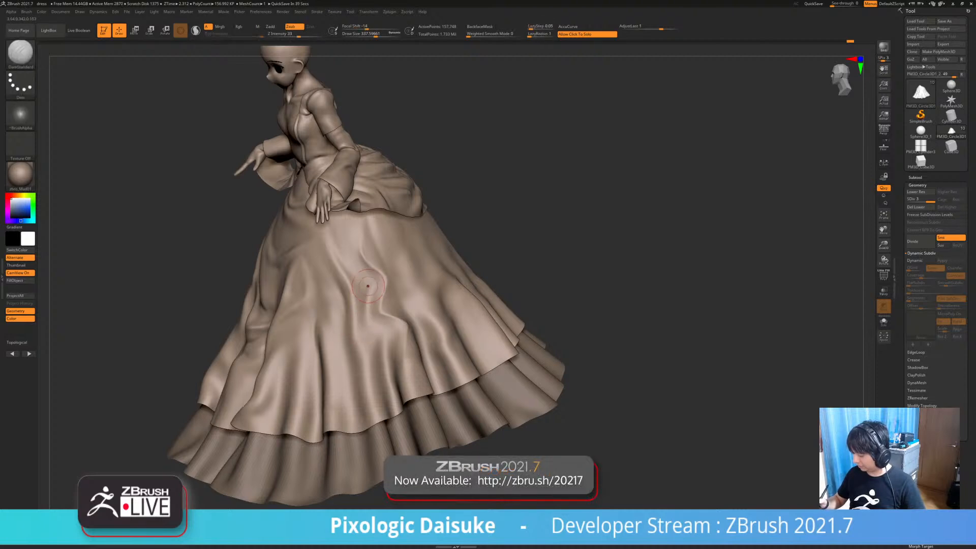
# Smooth the skirt surface beside the curved side fold, working down toward the lower pleats
pyautogui.press('shift')
pyautogui.moveTo(358, 323)
pyautogui.keyDown('shift'); pyautogui.mouseDown()
pyautogui.moveTo(361, 293)
pyautogui.moveTo(360, 331)
pyautogui.moveTo(356, 308)
pyautogui.mouseUp(); pyautogui.keyUp('shift')
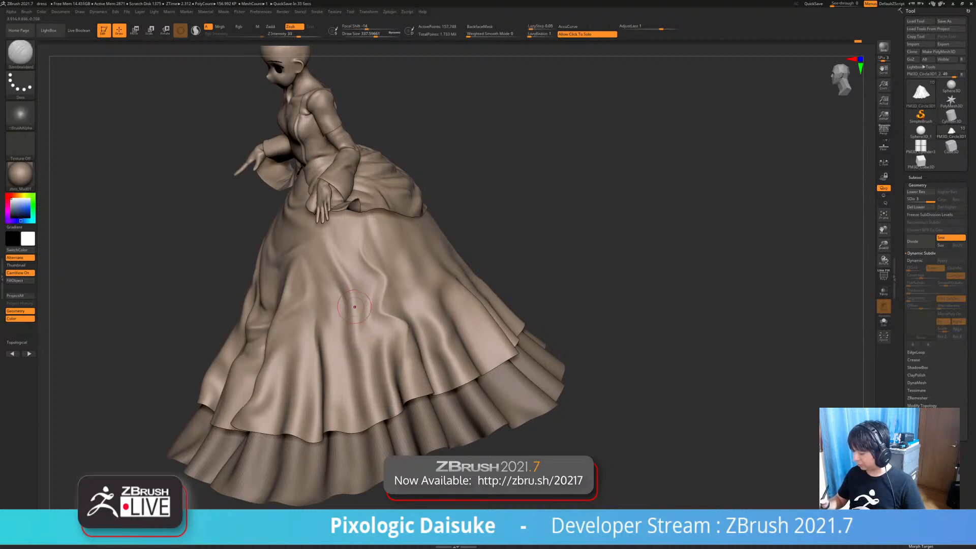
pyautogui.press('shift')
pyautogui.keyDown('shift'); pyautogui.moveTo(360, 348); pyautogui.dragTo(356, 350); pyautogui.keyUp('shift')
# Carve a short stroke into the fold beside the V-shaped drape at the front centre of the skirt
pyautogui.moveTo(513, 214); pyautogui.dragTo(605, 234)
pyautogui.press('shift')
pyautogui.moveTo(366, 336)
pyautogui.keyDown('ctrl'); pyautogui.mouseDown(button='right')
pyautogui.moveTo(356, 285)
pyautogui.moveTo(438, 284)
pyautogui.moveTo(433, 270)
pyautogui.moveTo(351, 274)
pyautogui.moveTo(347, 264)
pyautogui.mouseUp(button='right'); pyautogui.keyUp('ctrl')
pyautogui.press('ctrl')
pyautogui.press('shift')
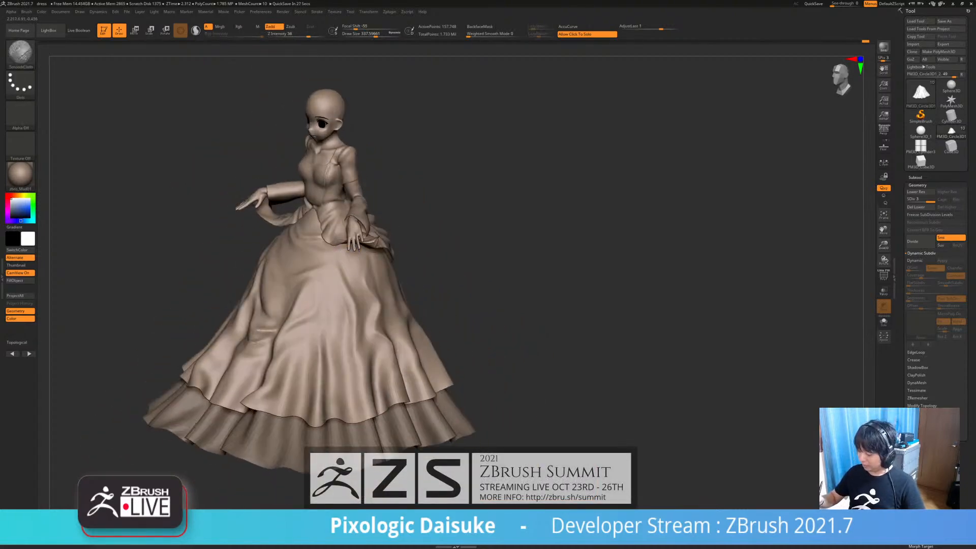
pyautogui.moveTo(360, 297); pyautogui.dragTo(447, 290, button='right')
pyautogui.moveTo(545, 314)
pyautogui.keyDown('alt'); pyautogui.mouseDown(button='right')
pyautogui.moveTo(623, 320)
pyautogui.moveTo(559, 321)
pyautogui.moveTo(567, 338)
pyautogui.moveTo(595, 340)
pyautogui.mouseUp(button='right'); pyautogui.keyUp('alt')
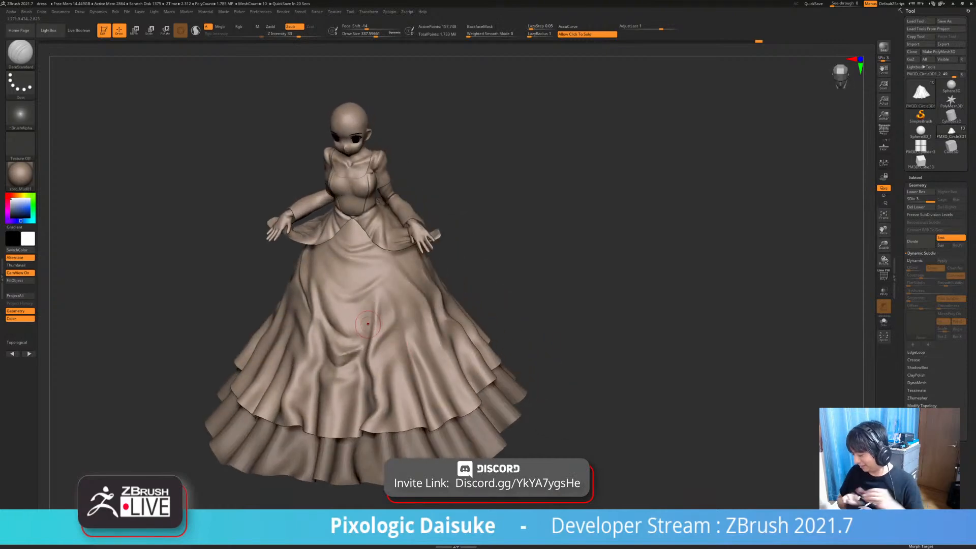
pyautogui.moveTo(367, 353)
pyautogui.mouseDown()
pyautogui.moveTo(390, 315)
pyautogui.moveTo(377, 333)
pyautogui.mouseUp()
# Carve a short stroke at the lower end of the diagonal front fold on the character's right side
pyautogui.moveTo(405, 337); pyautogui.dragTo(450, 348, button='right')
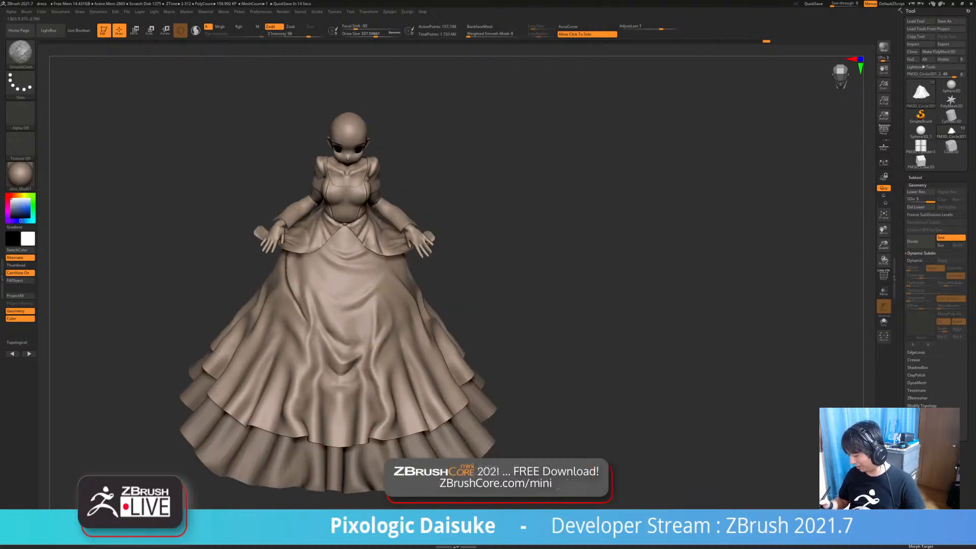
pyautogui.moveTo(399, 307)
pyautogui.mouseDown(button='right')
pyautogui.moveTo(375, 304)
pyautogui.moveTo(375, 293)
pyautogui.mouseUp(button='right')
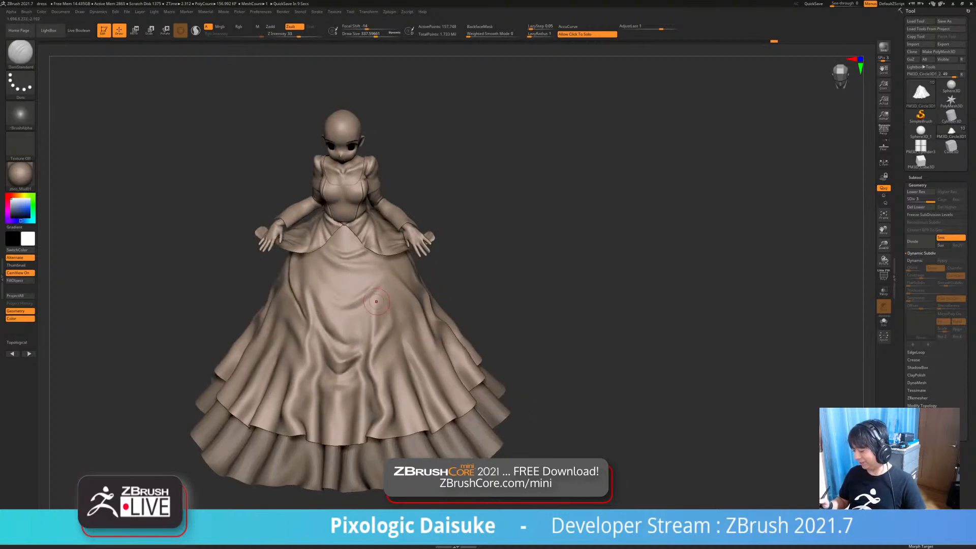
pyautogui.moveTo(404, 330); pyautogui.dragTo(343, 288, button='right')
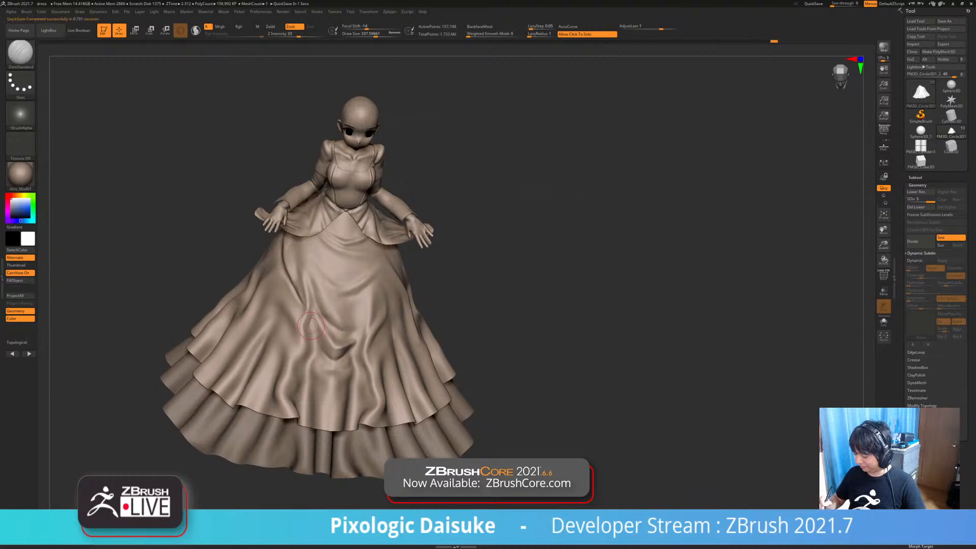
pyautogui.press('ctrl')
pyautogui.moveTo(312, 326); pyautogui.dragTo(315, 339)
pyautogui.press('shift')
pyautogui.moveTo(529, 386)
pyautogui.mouseDown(button='right')
pyautogui.moveTo(538, 338)
pyautogui.moveTo(567, 318)
pyautogui.mouseUp(button='right')
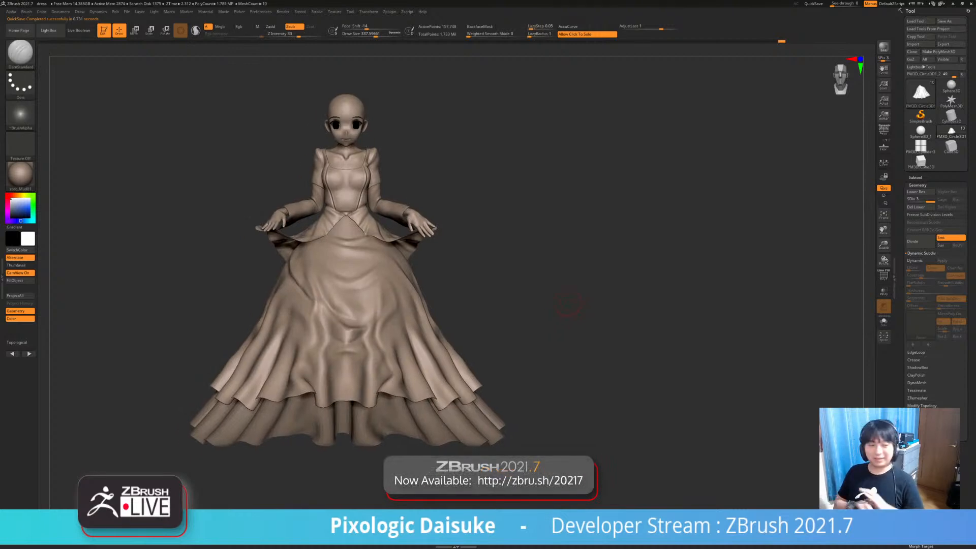